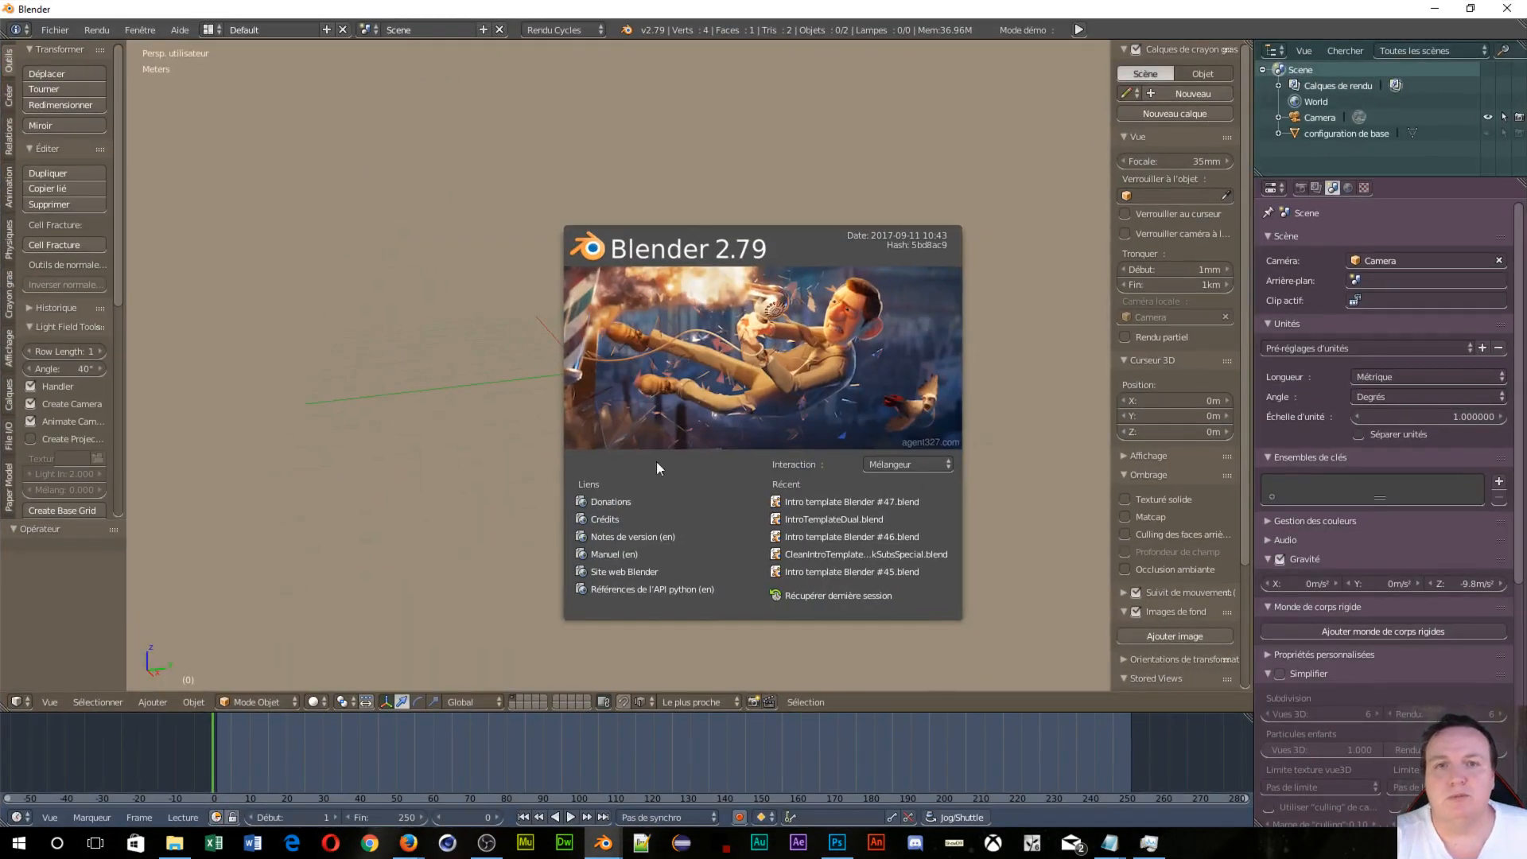
Step: Dismiss the splash screen and add an ico sphere mesh at the scene origin
left_click(673, 153)
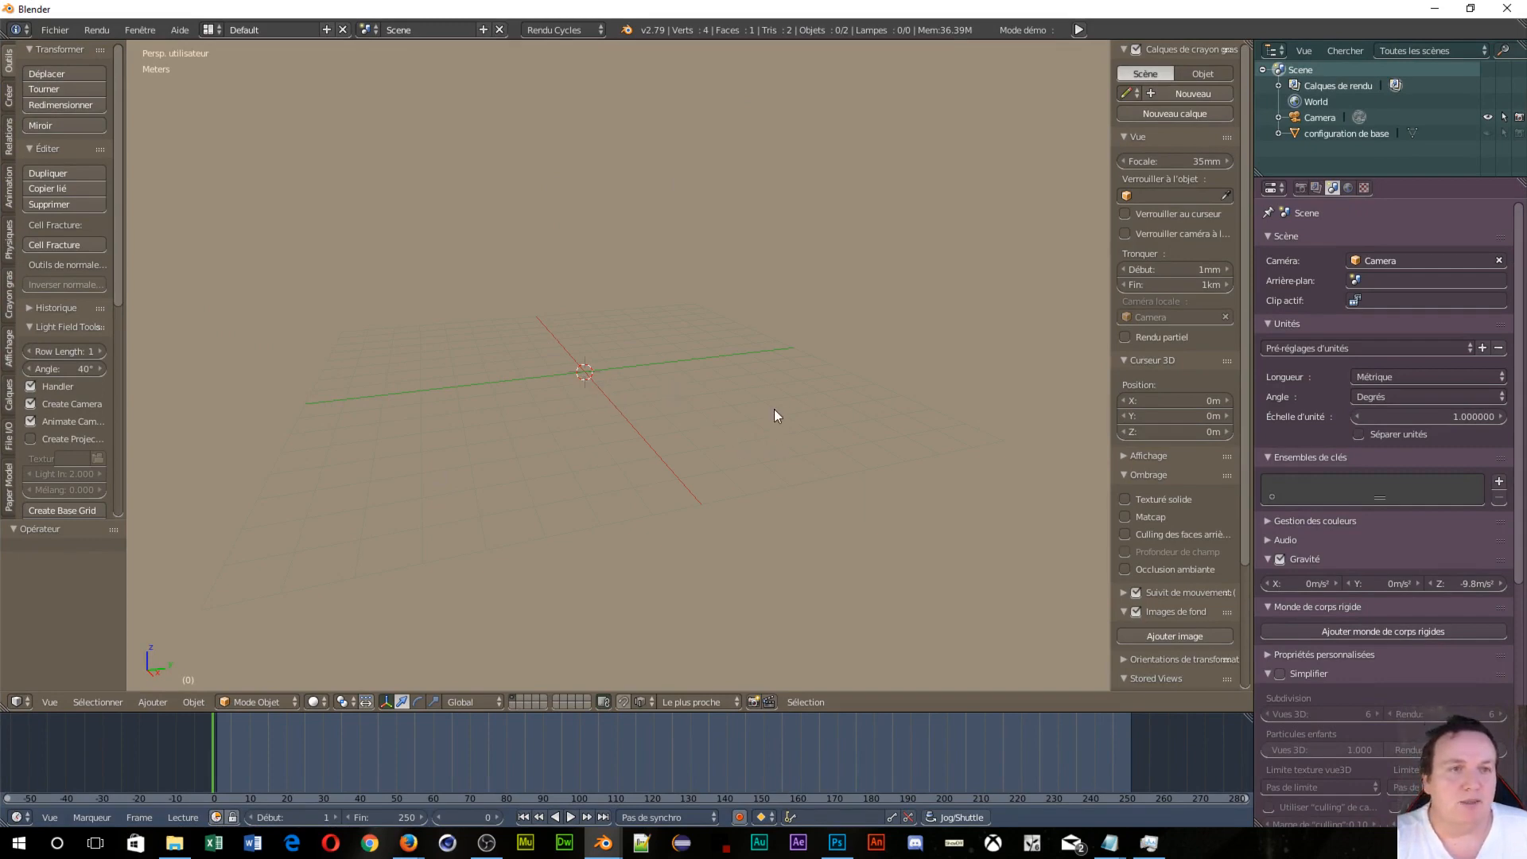
key("shift+a")
mouse_move(657, 289)
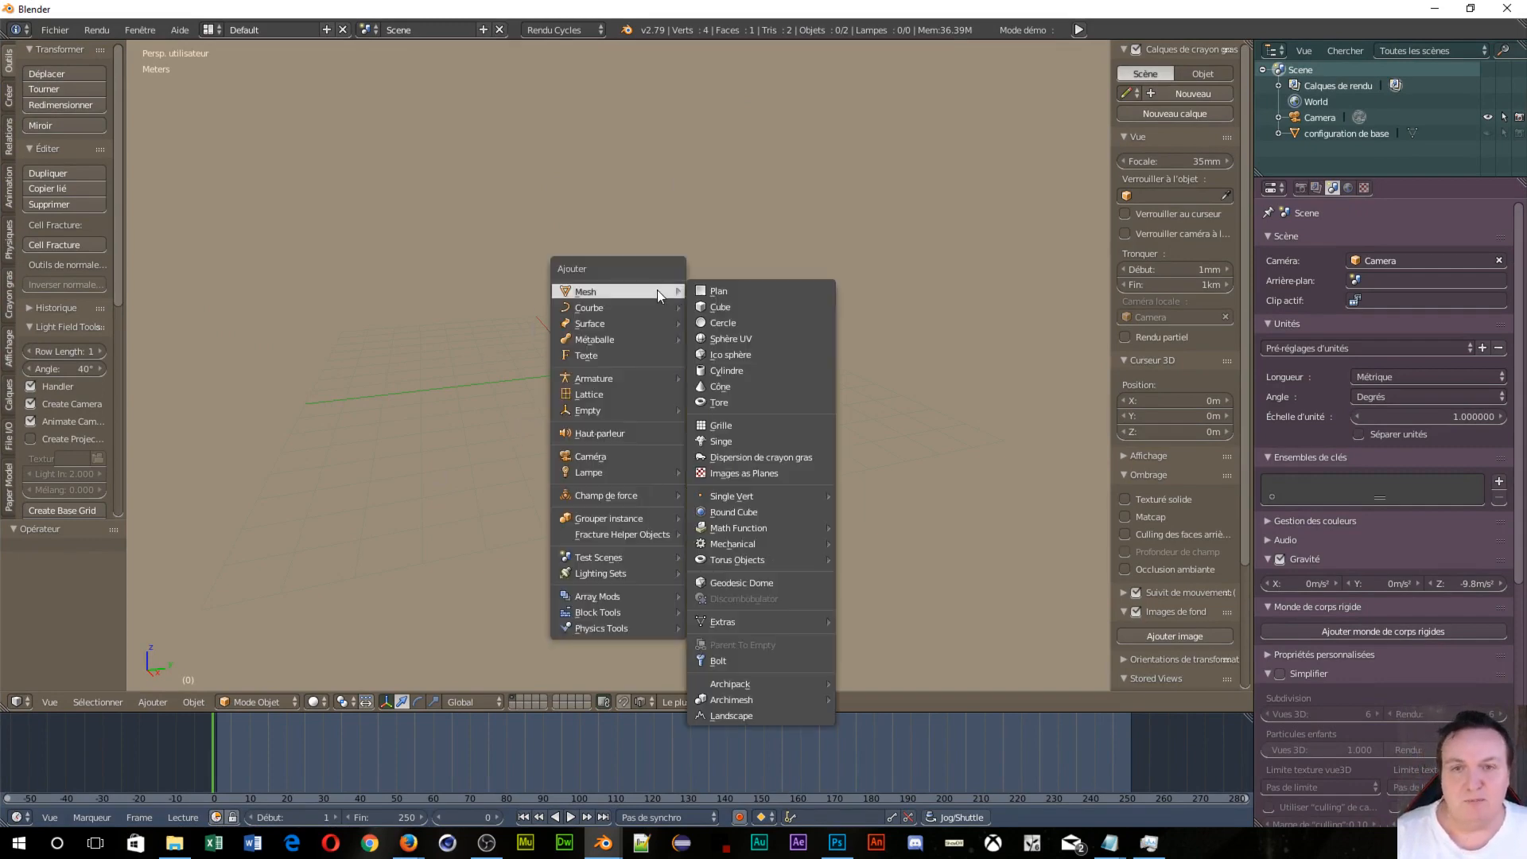
left_click(757, 354)
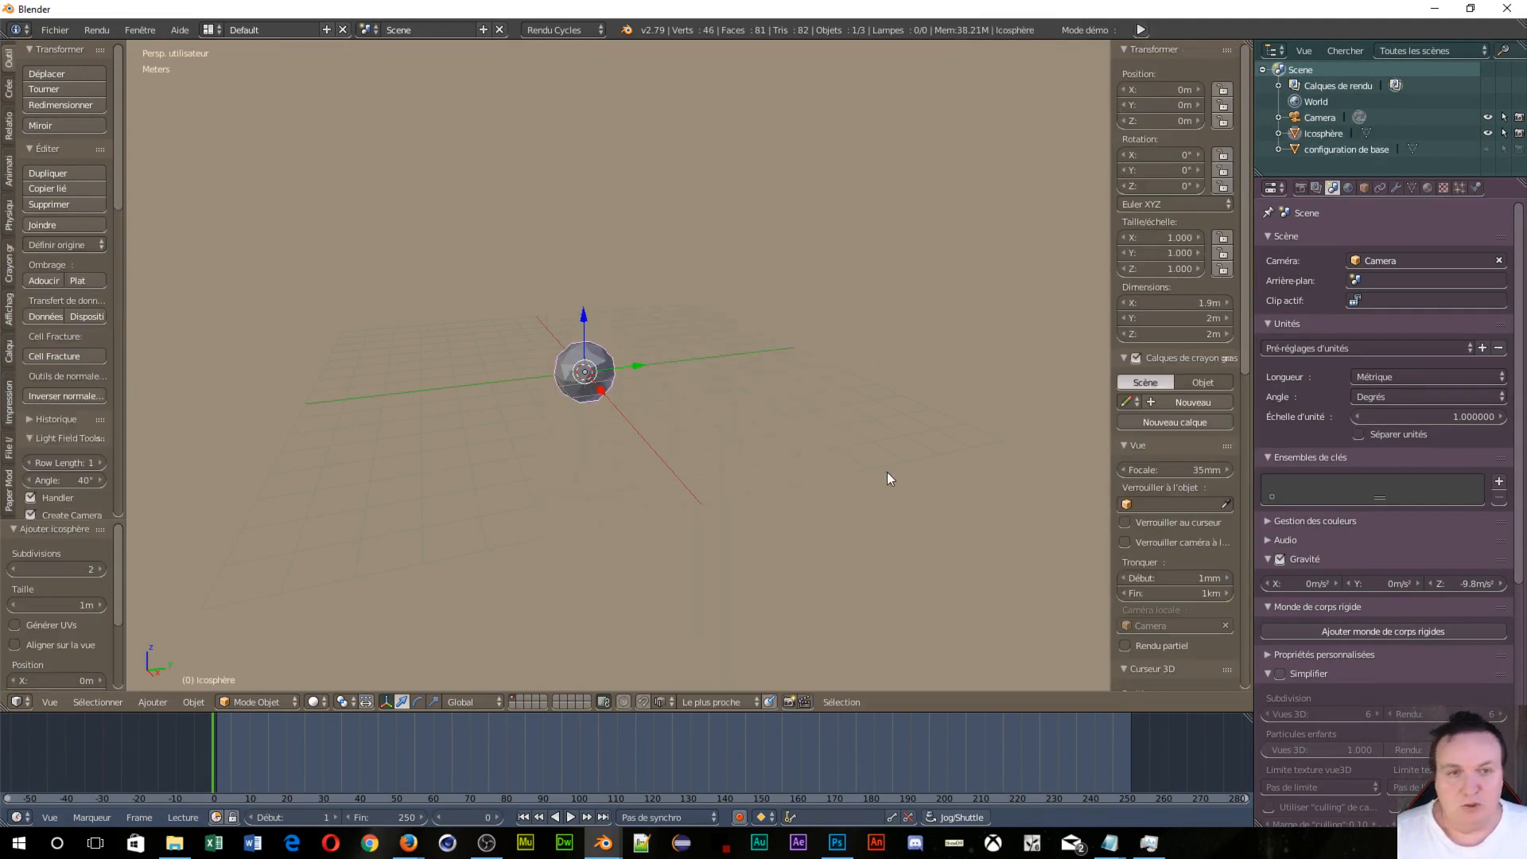
Step: Show the ico sphere's material settings and preview it up close in rendered shading
left_click(1430, 186)
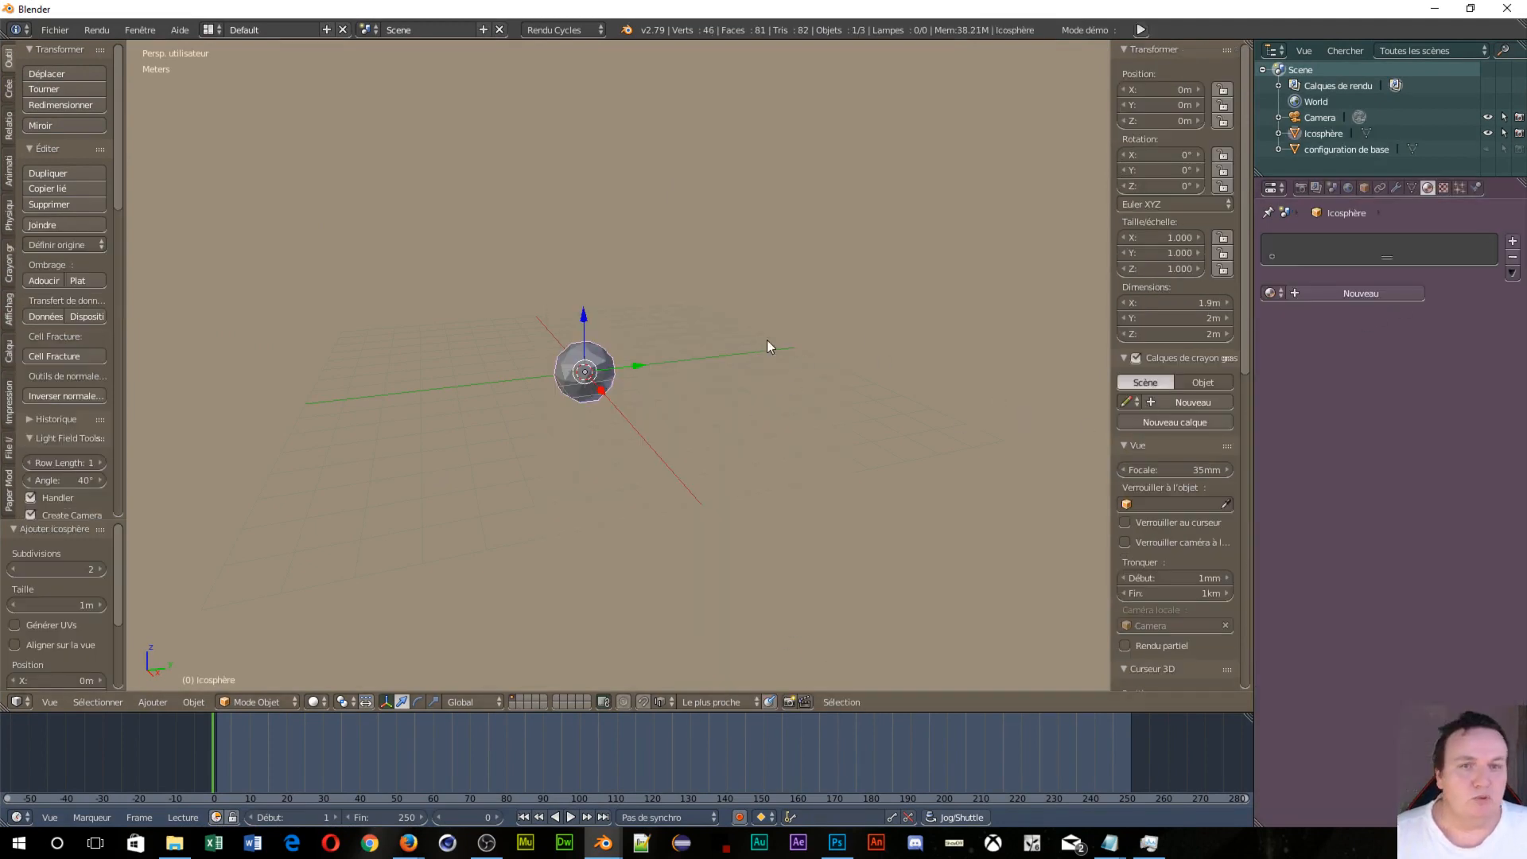
key("shift+z")
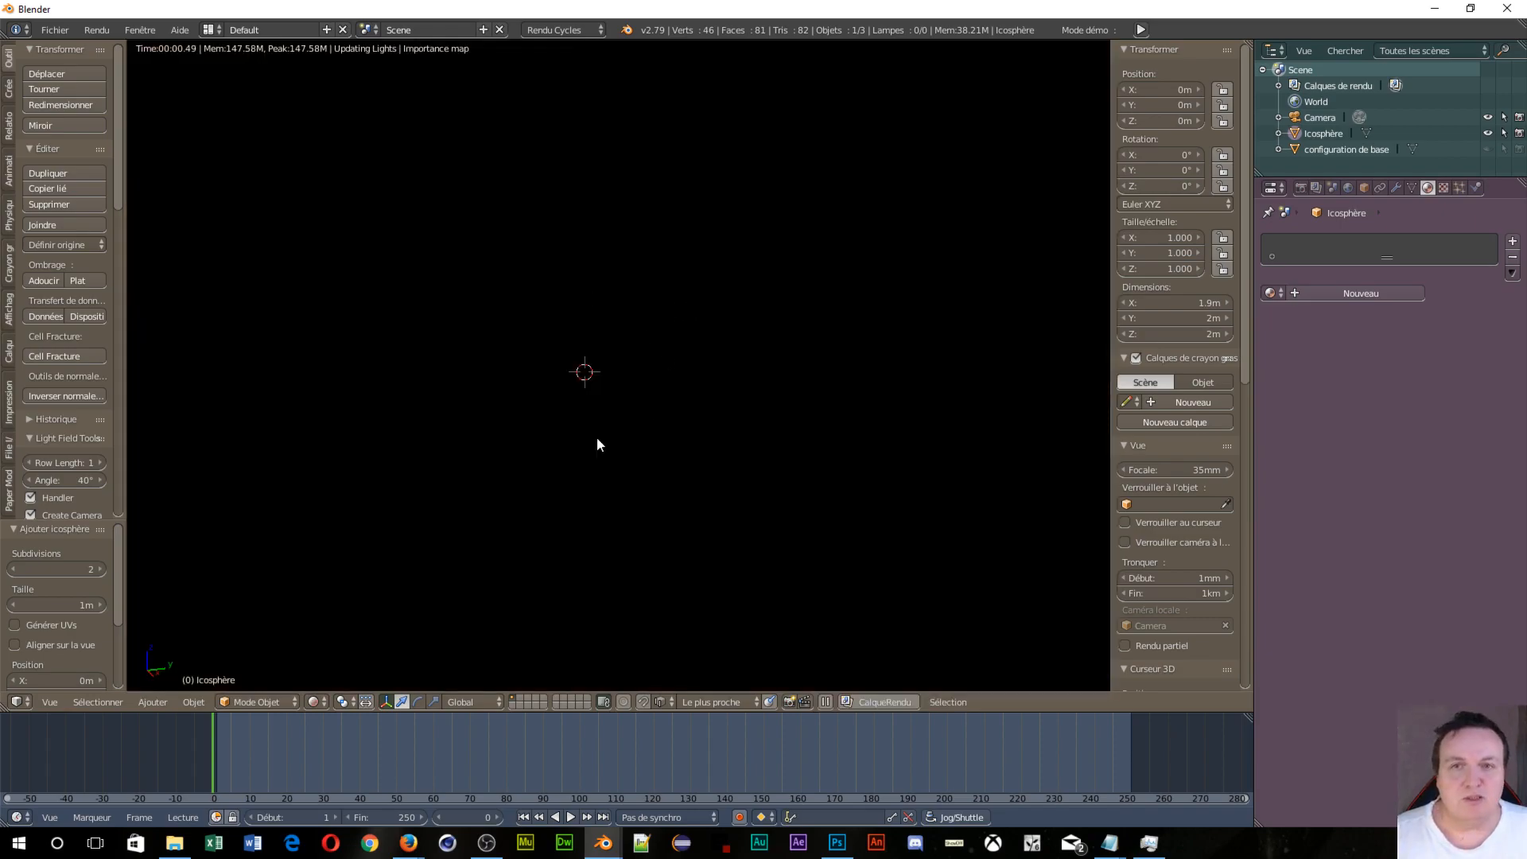
scroll(579, 455, "up", 4)
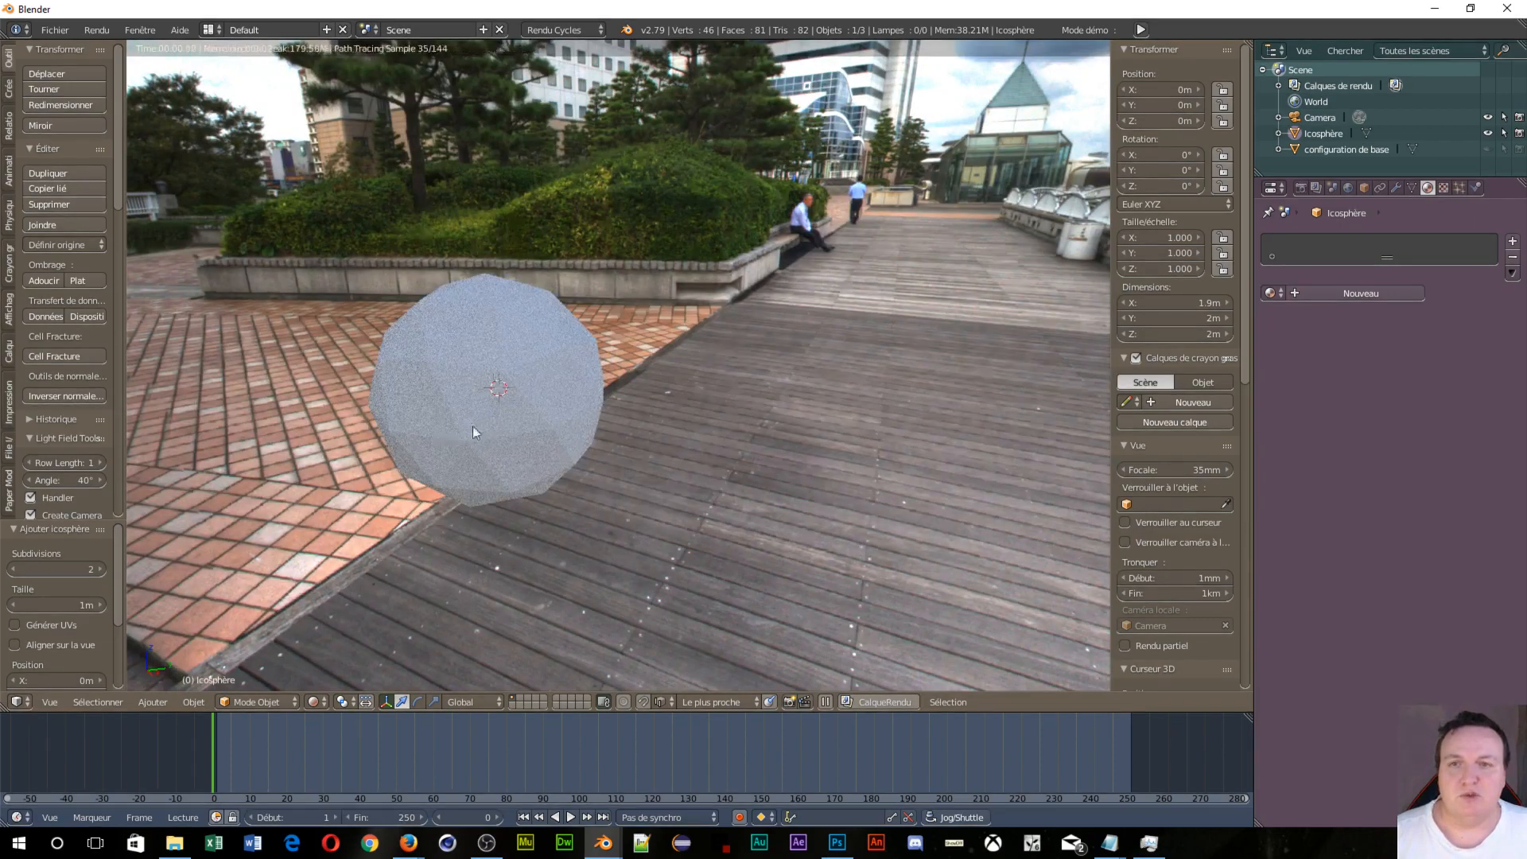
middle_click_drag(473, 427, 611, 445, "shift")
scroll(641, 498, "up", 3)
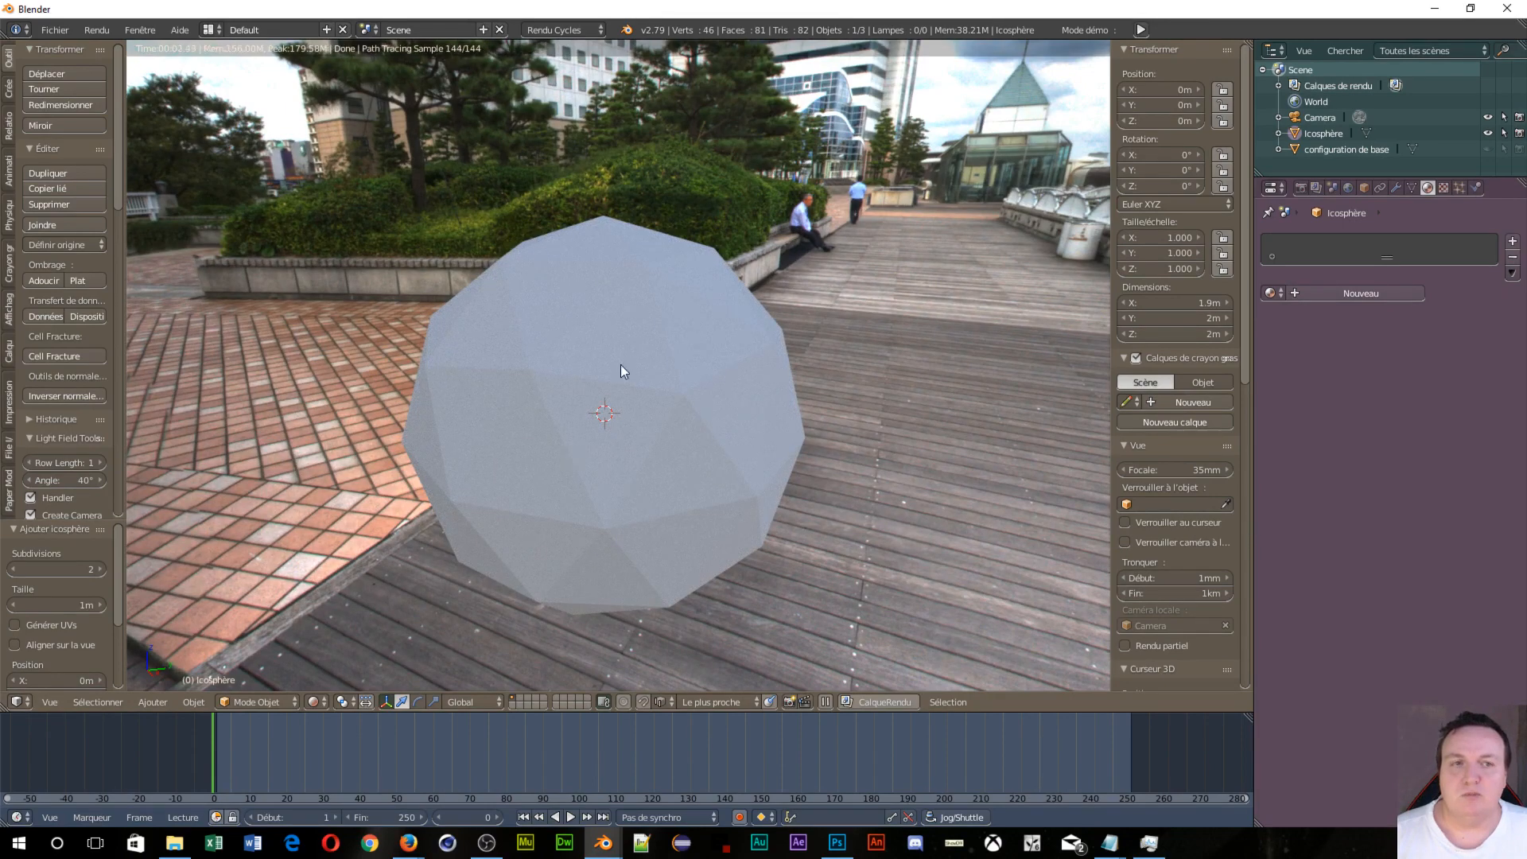
Step: Create a new material on the ico sphere and set its surface to the PBR Metal gold preset (Or)
left_click(1300, 299)
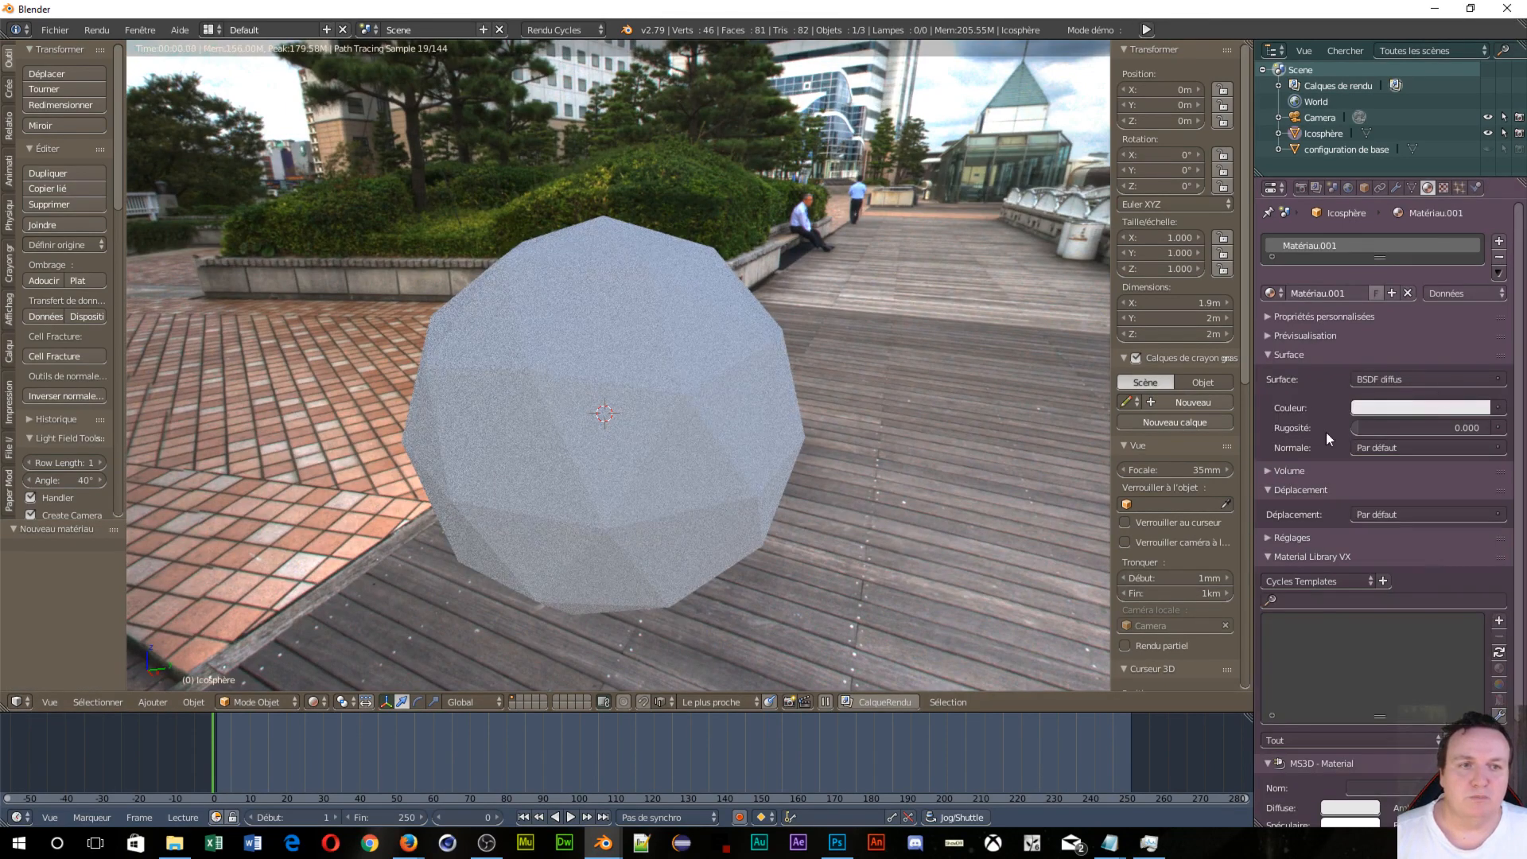
left_click(1453, 385)
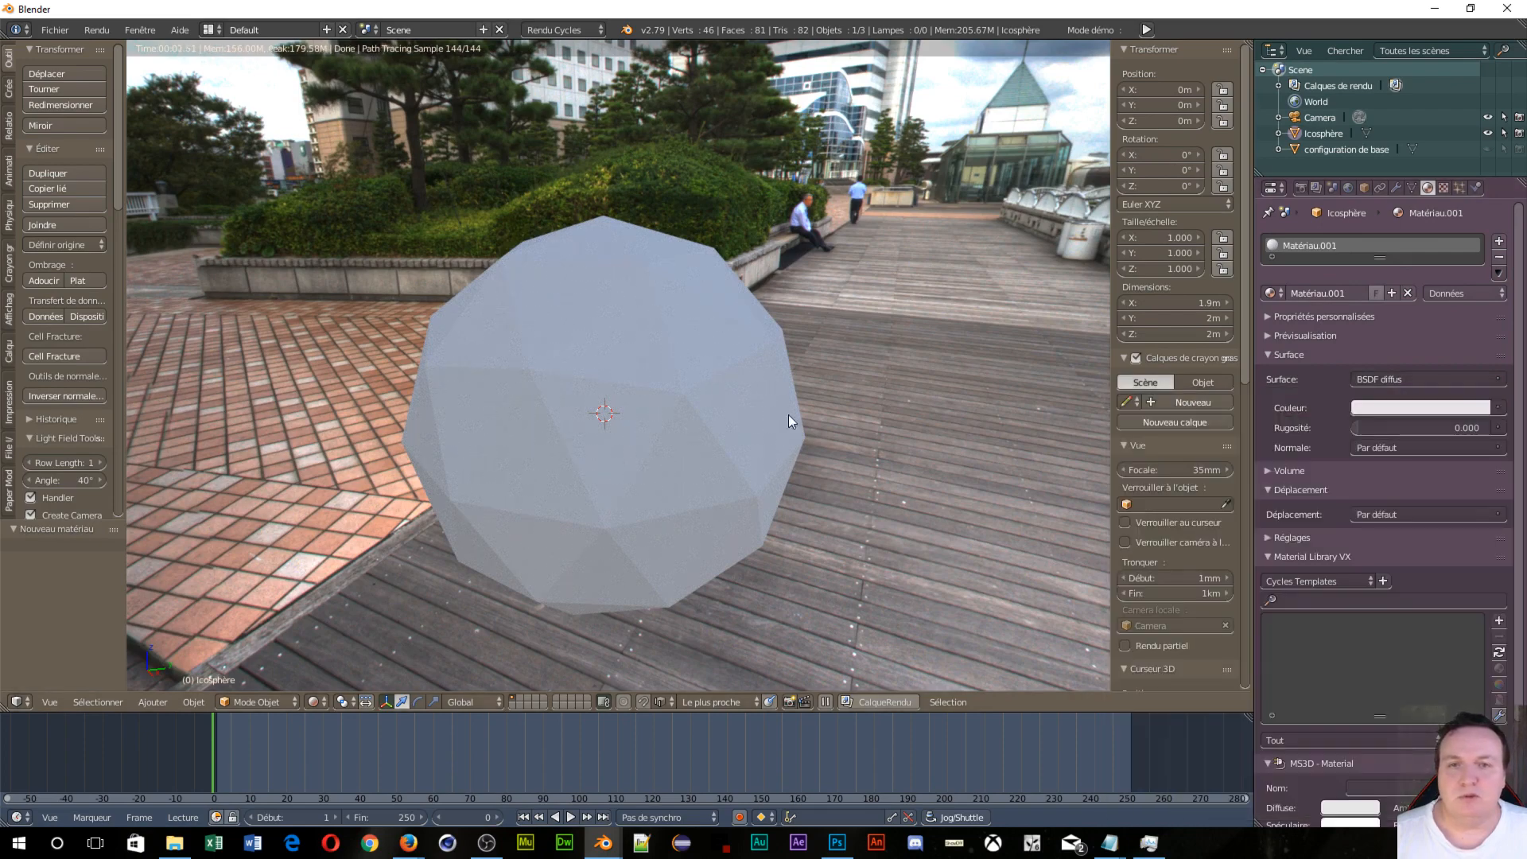
left_click(1425, 381)
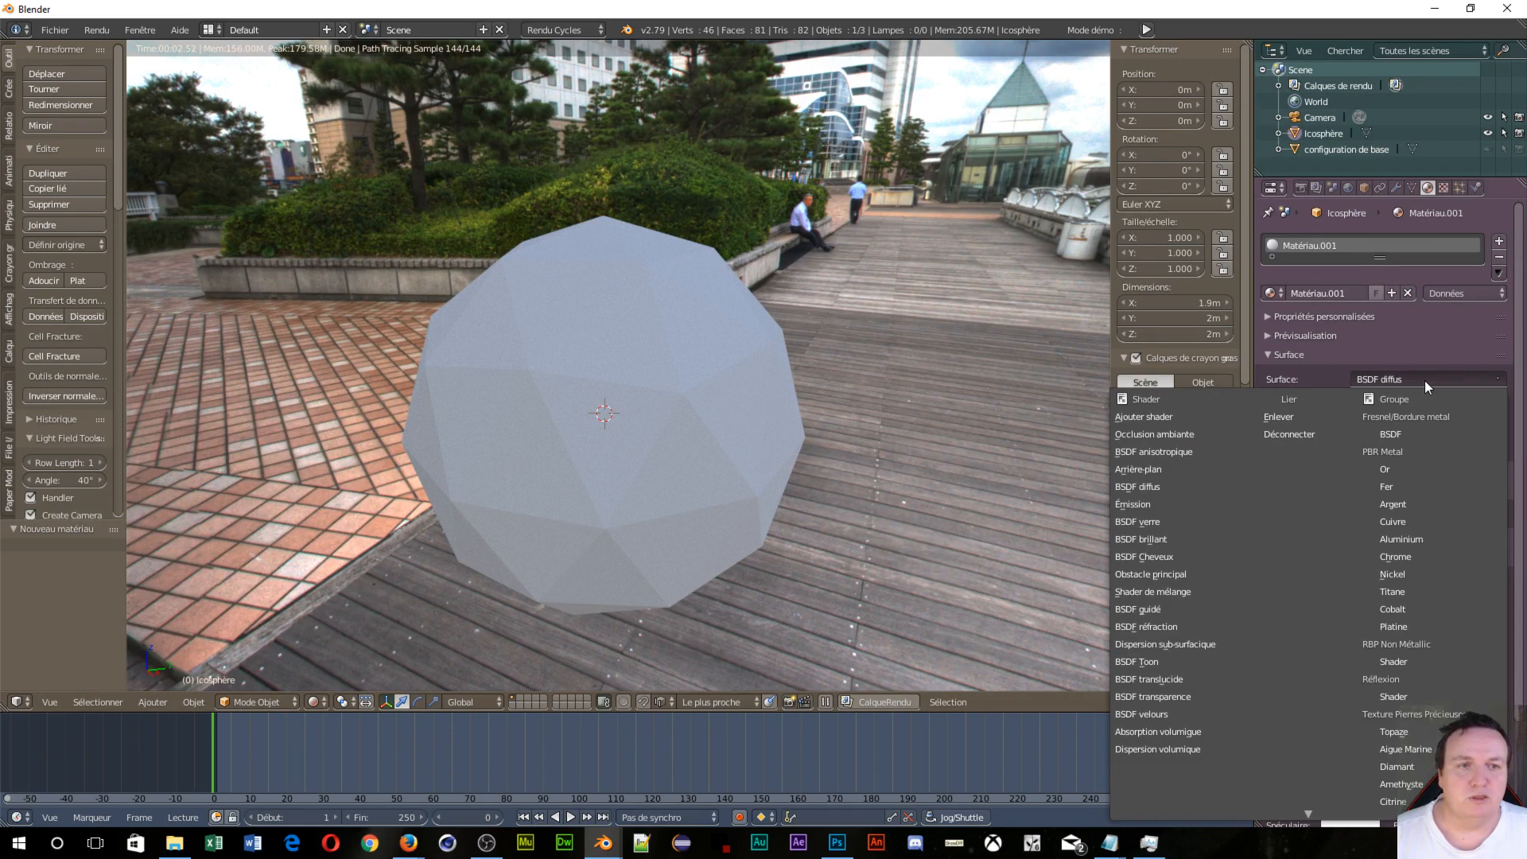
left_click(1410, 471)
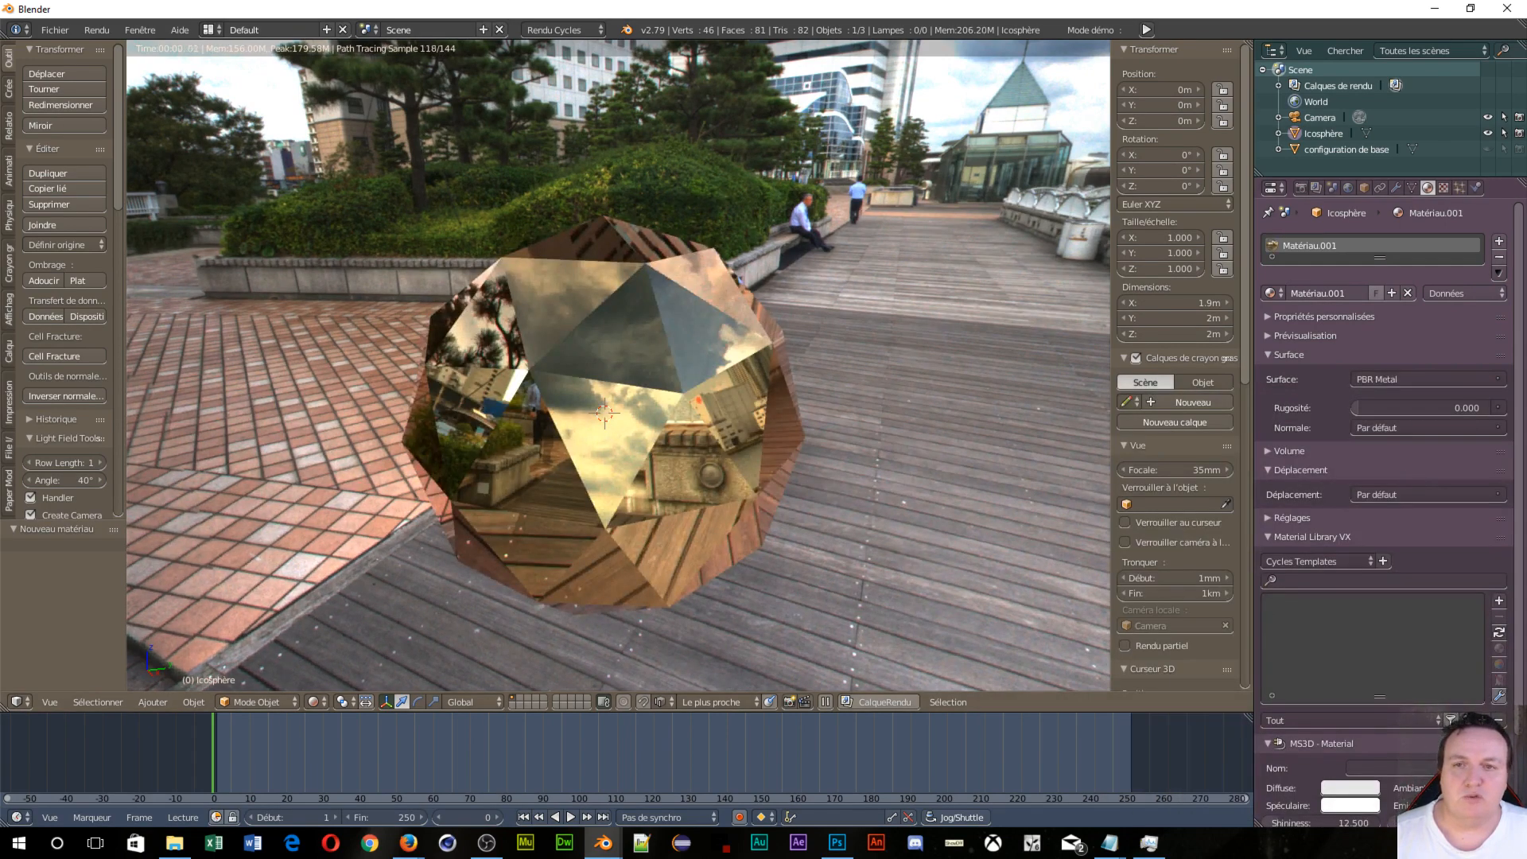
Step: Switch the ico sphere's surface to the PBR Metal preset Argent, and after that to Cuivre
left_click(1439, 380)
left_click(1405, 502)
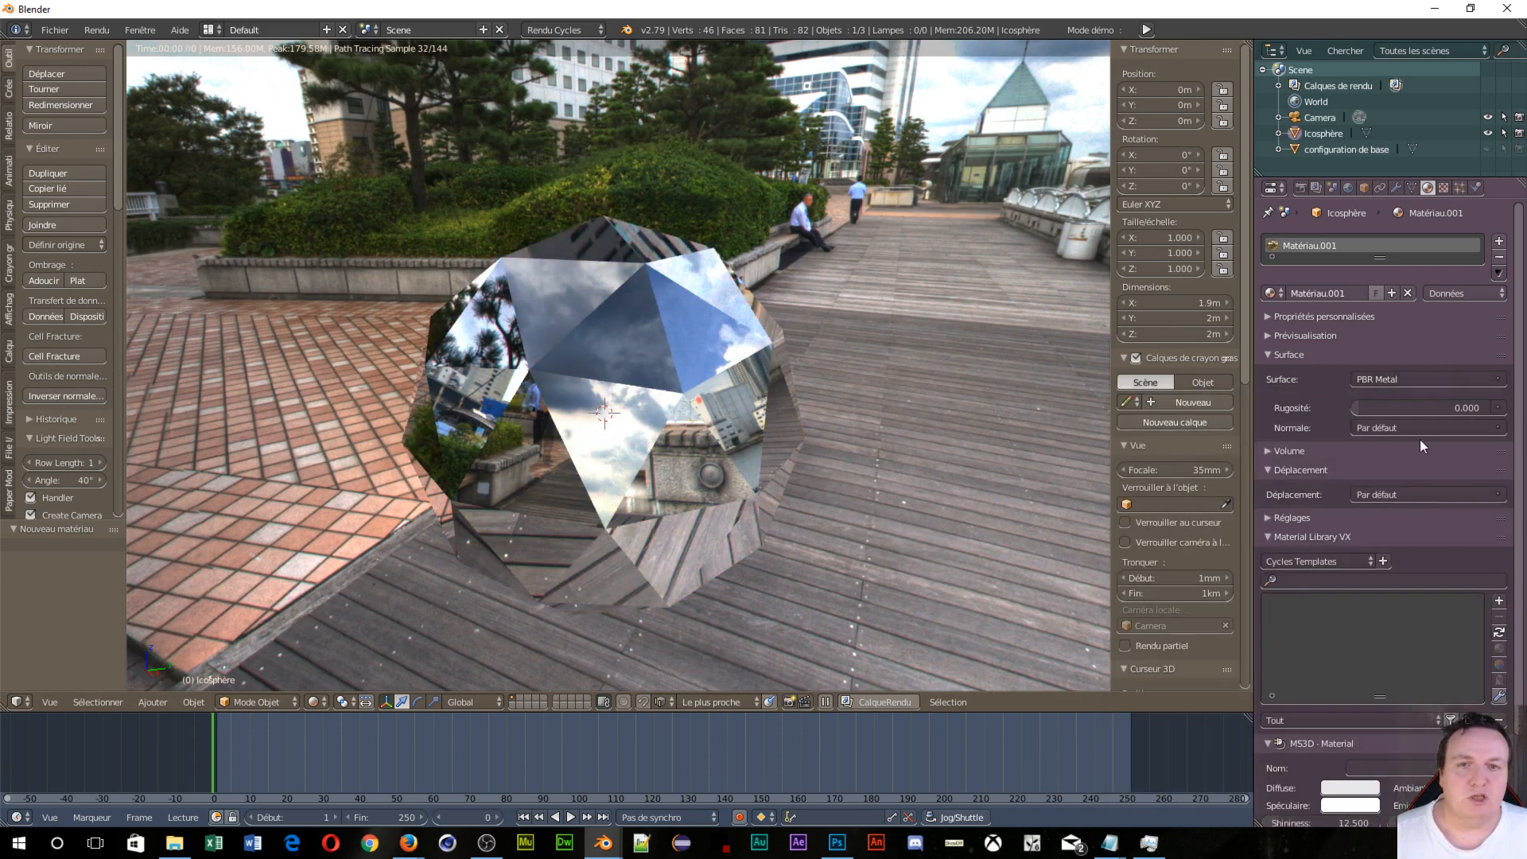
left_click(1405, 379)
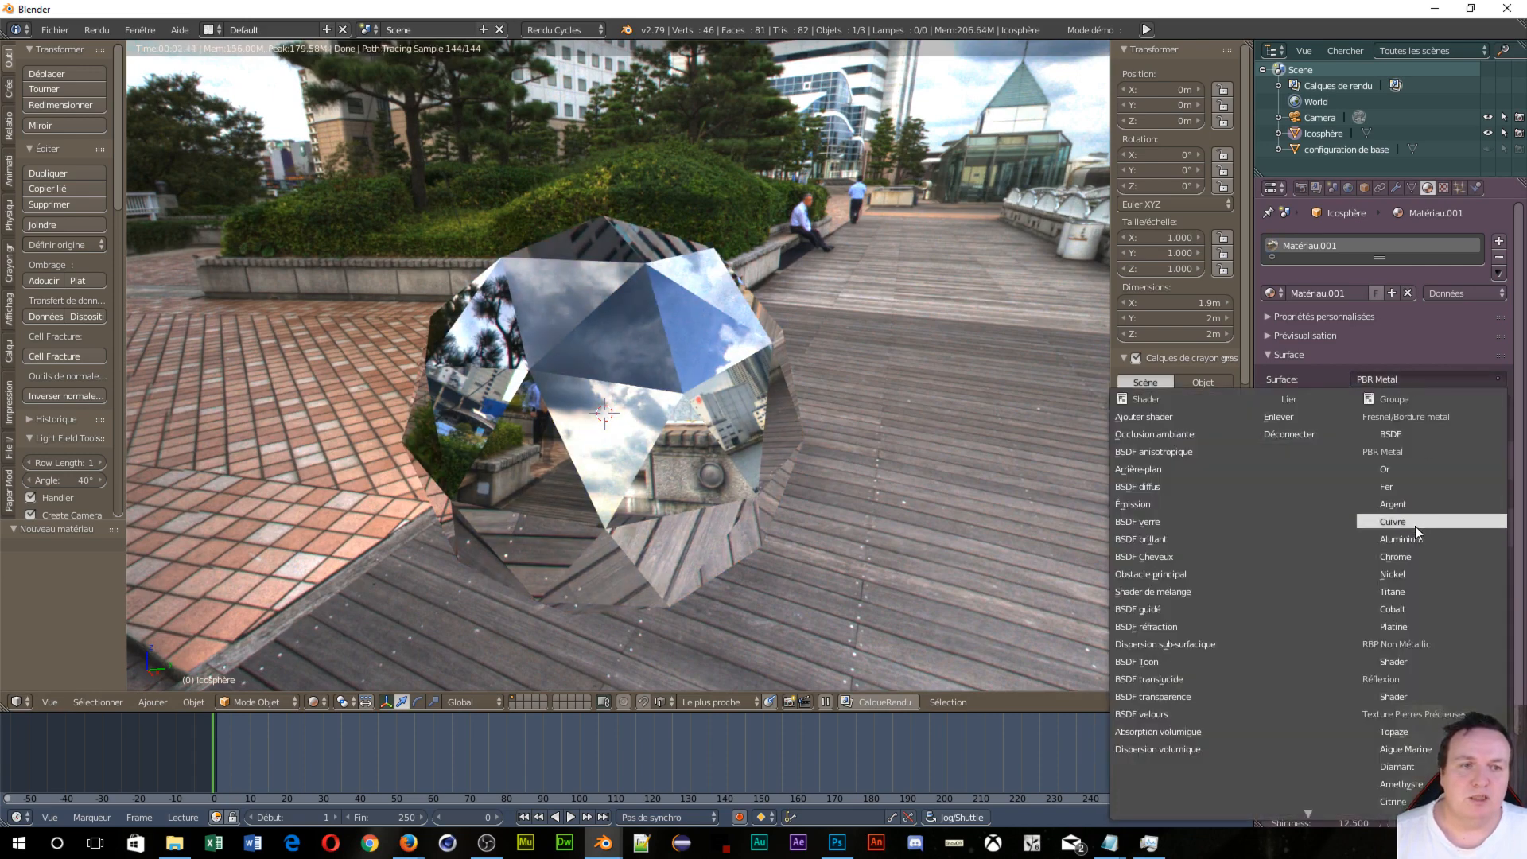
left_click(1416, 527)
Step: Try the gemstone surface presets Amethyste, Aigue Marine and Diamant in turn on the ico sphere
left_click(1412, 379)
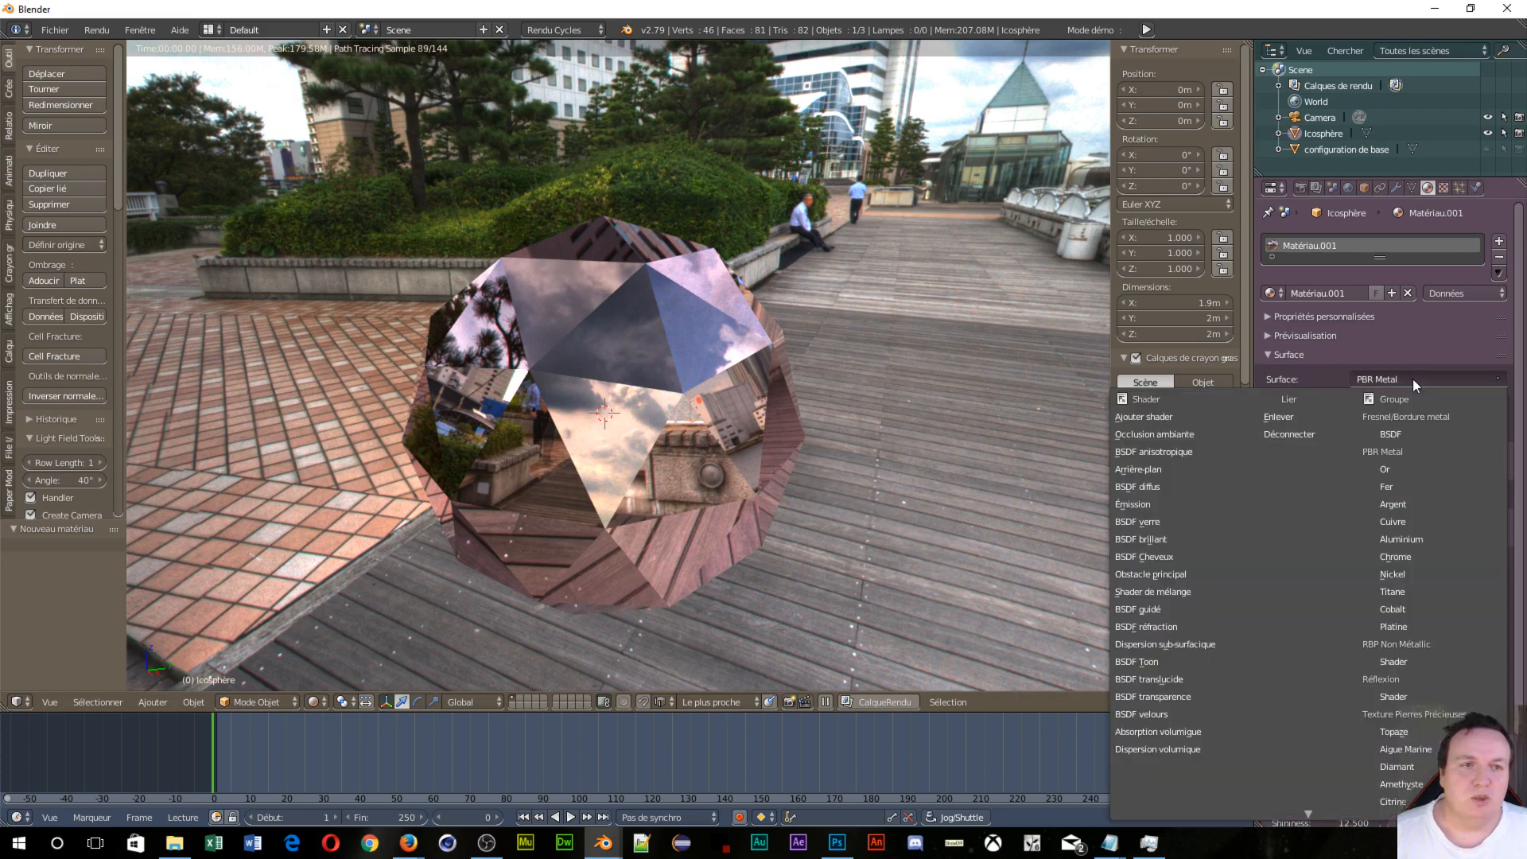
left_click(1402, 767)
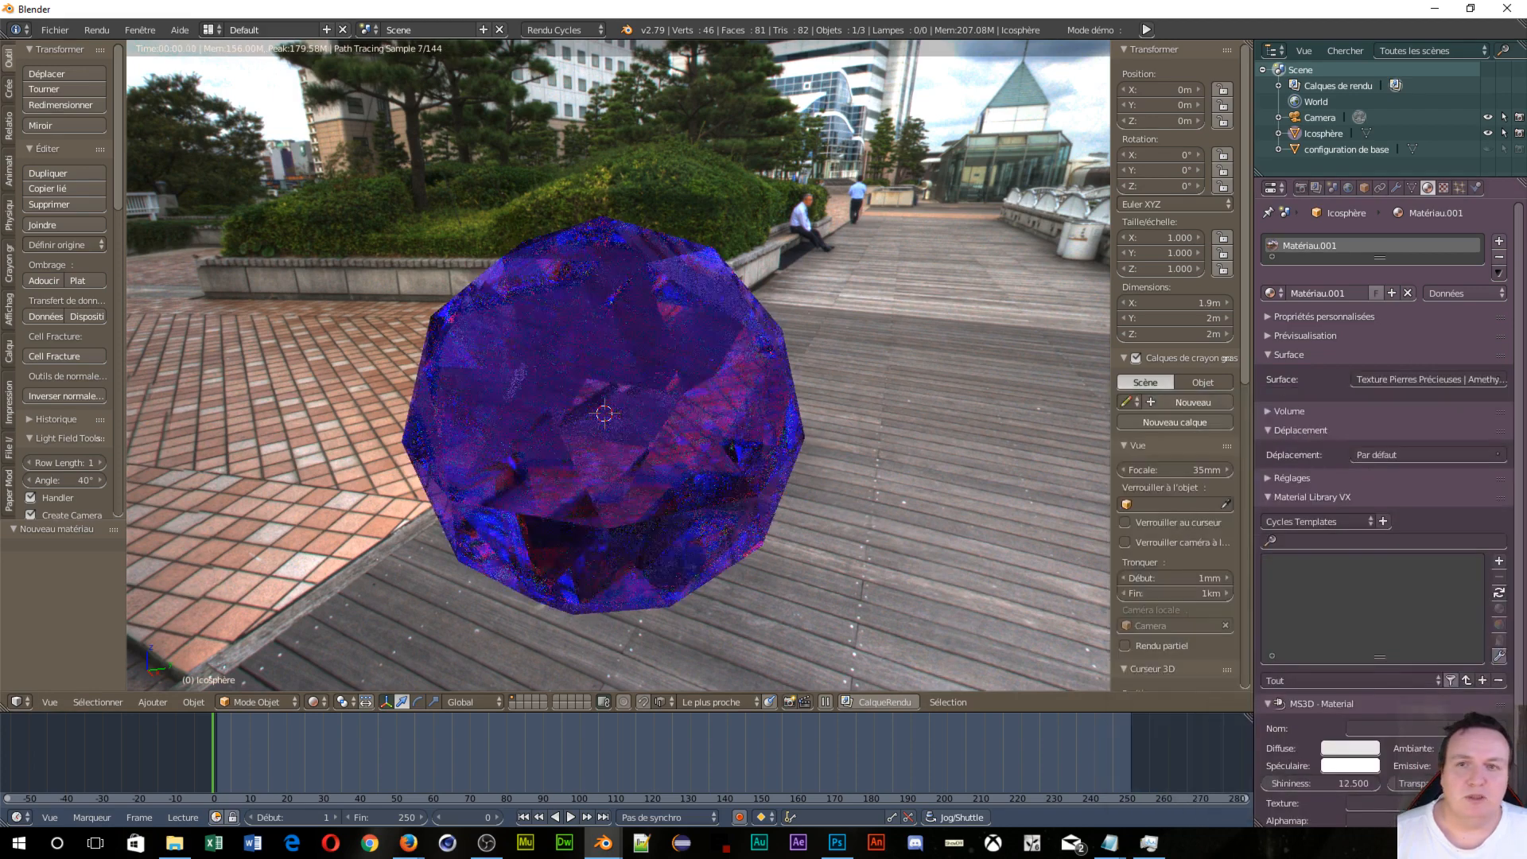
left_click(1430, 375)
left_click(1421, 749)
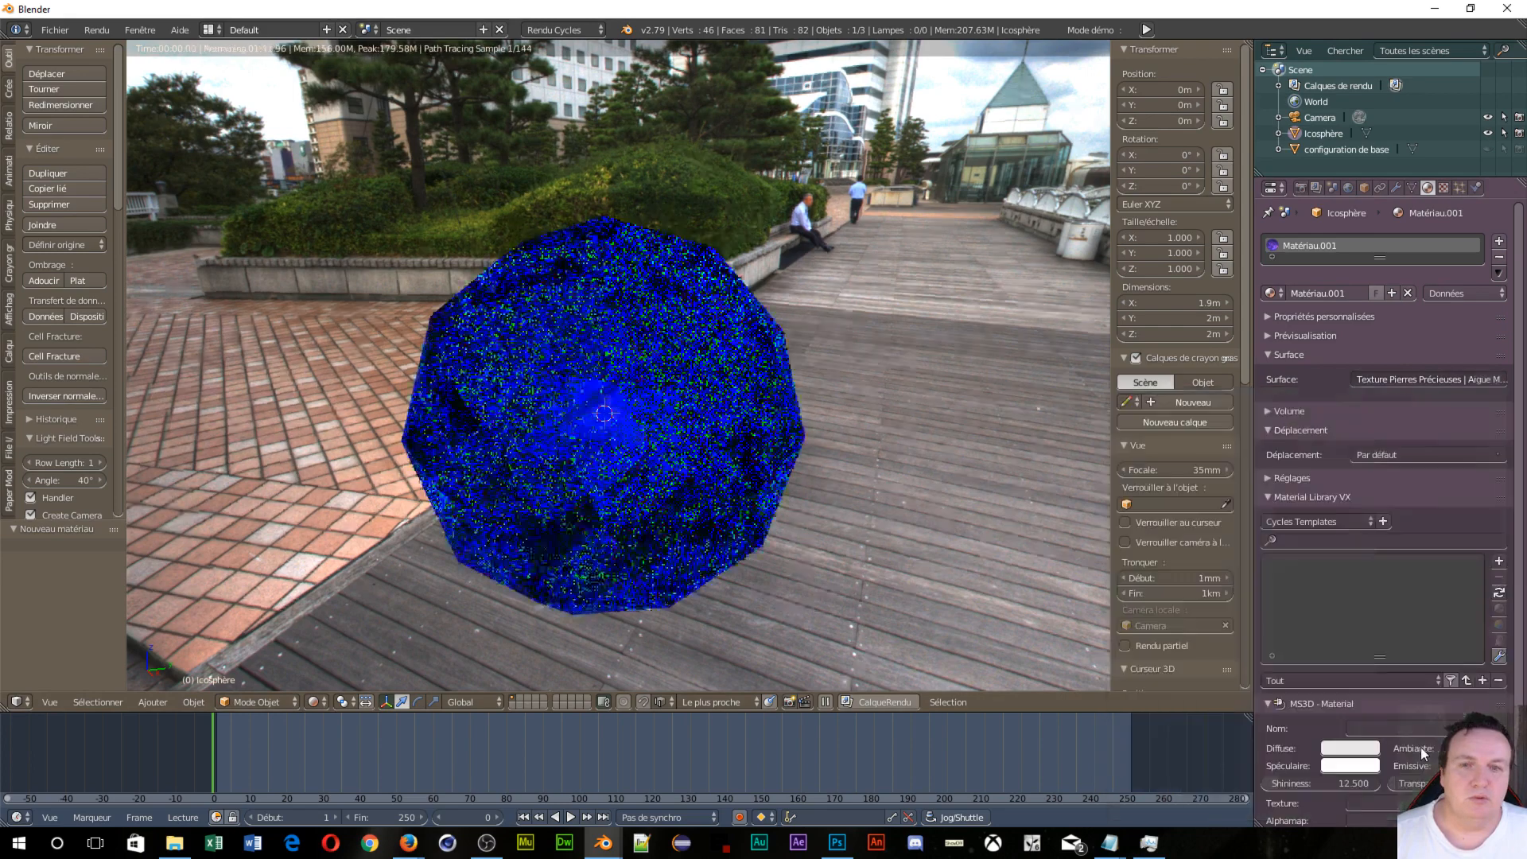
left_click(1403, 383)
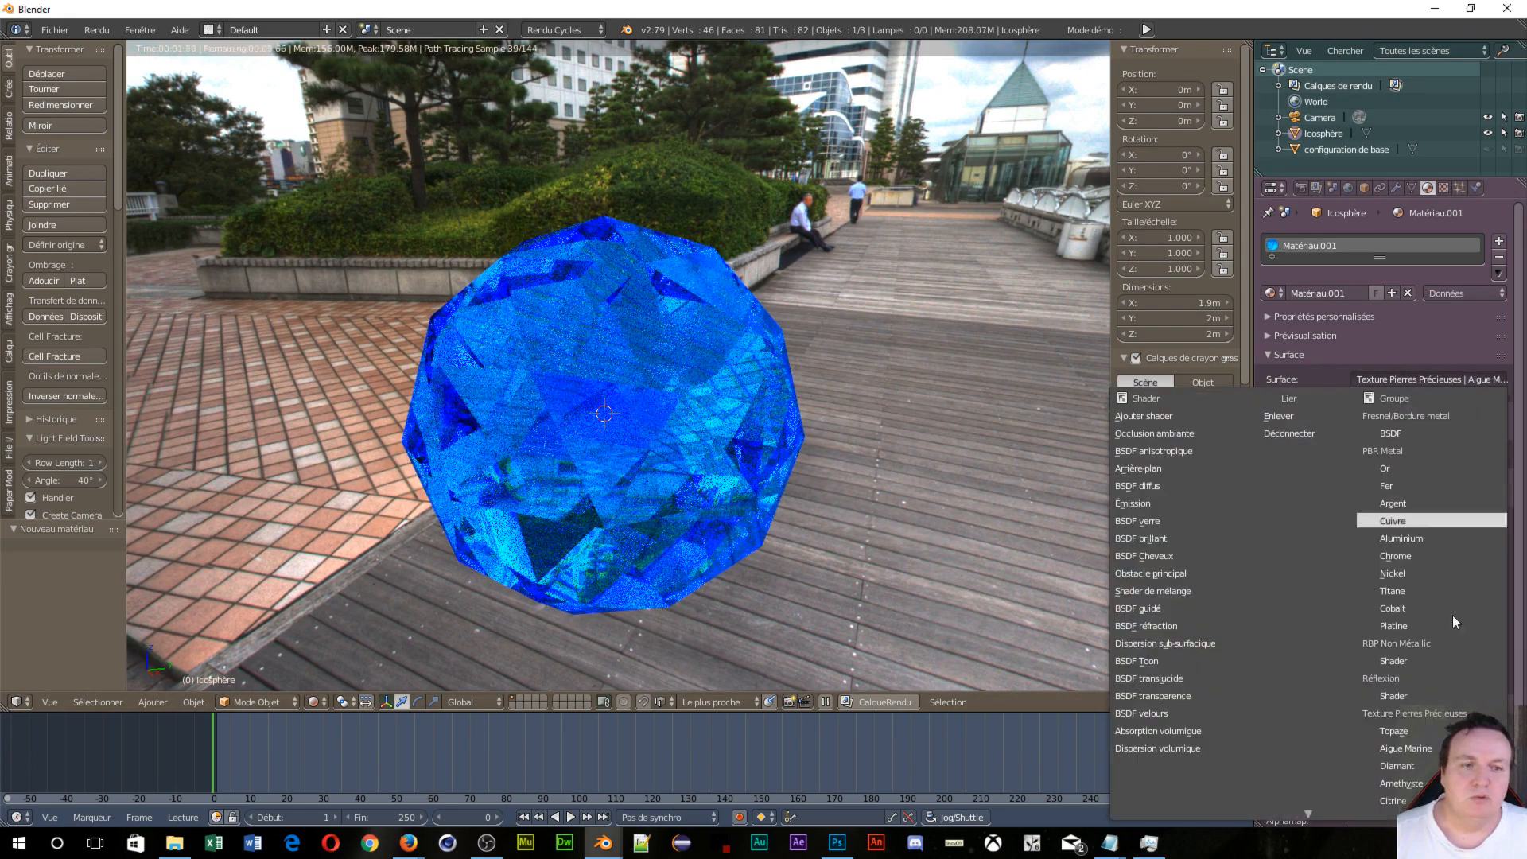
left_click(1420, 767)
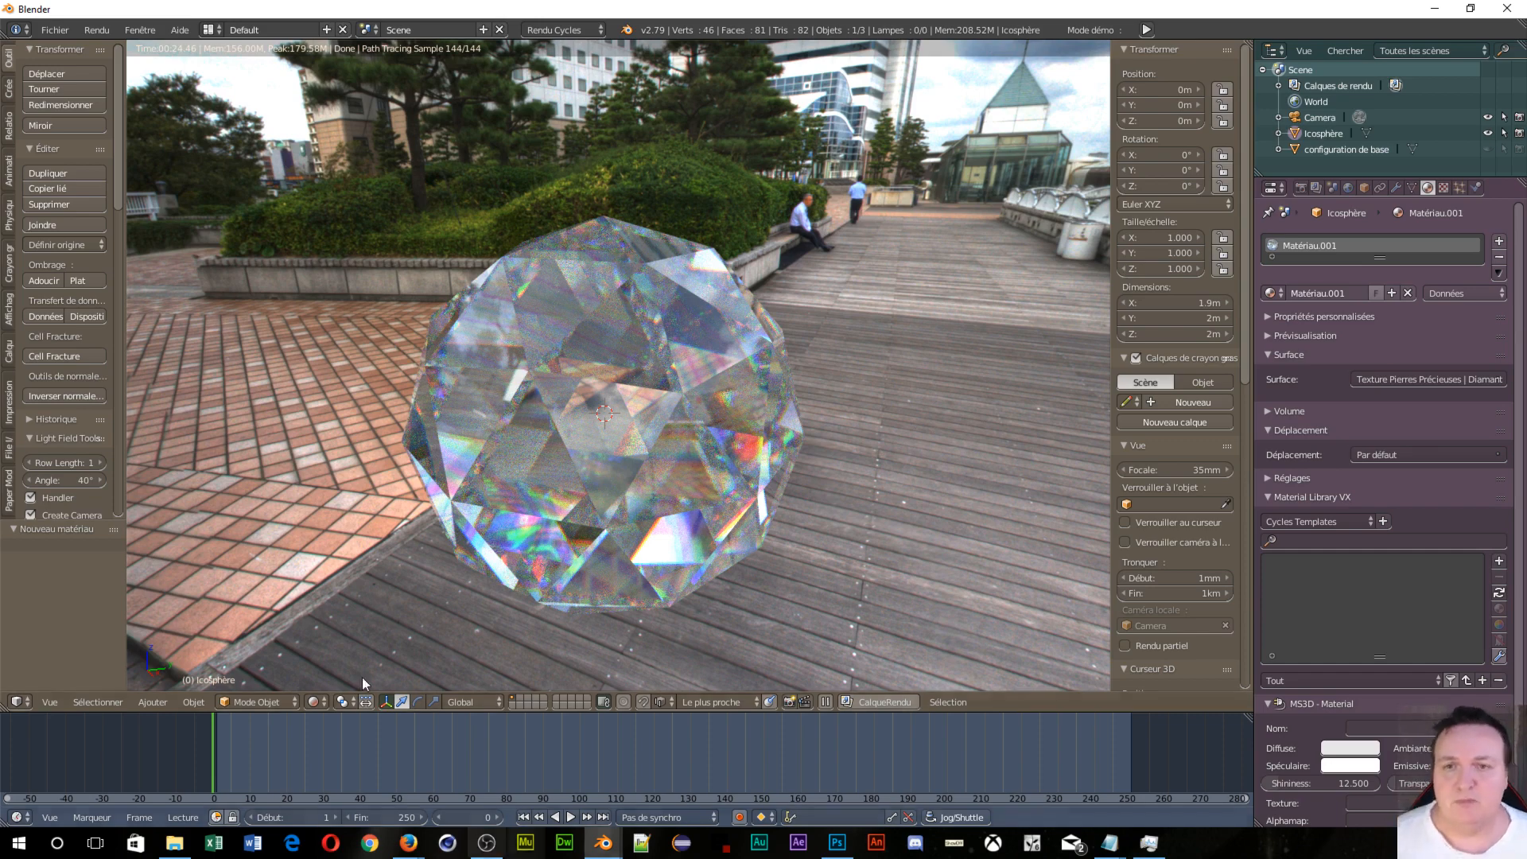
Step: Return the viewport to solid shading and delete the ico sphere
key("shift+z")
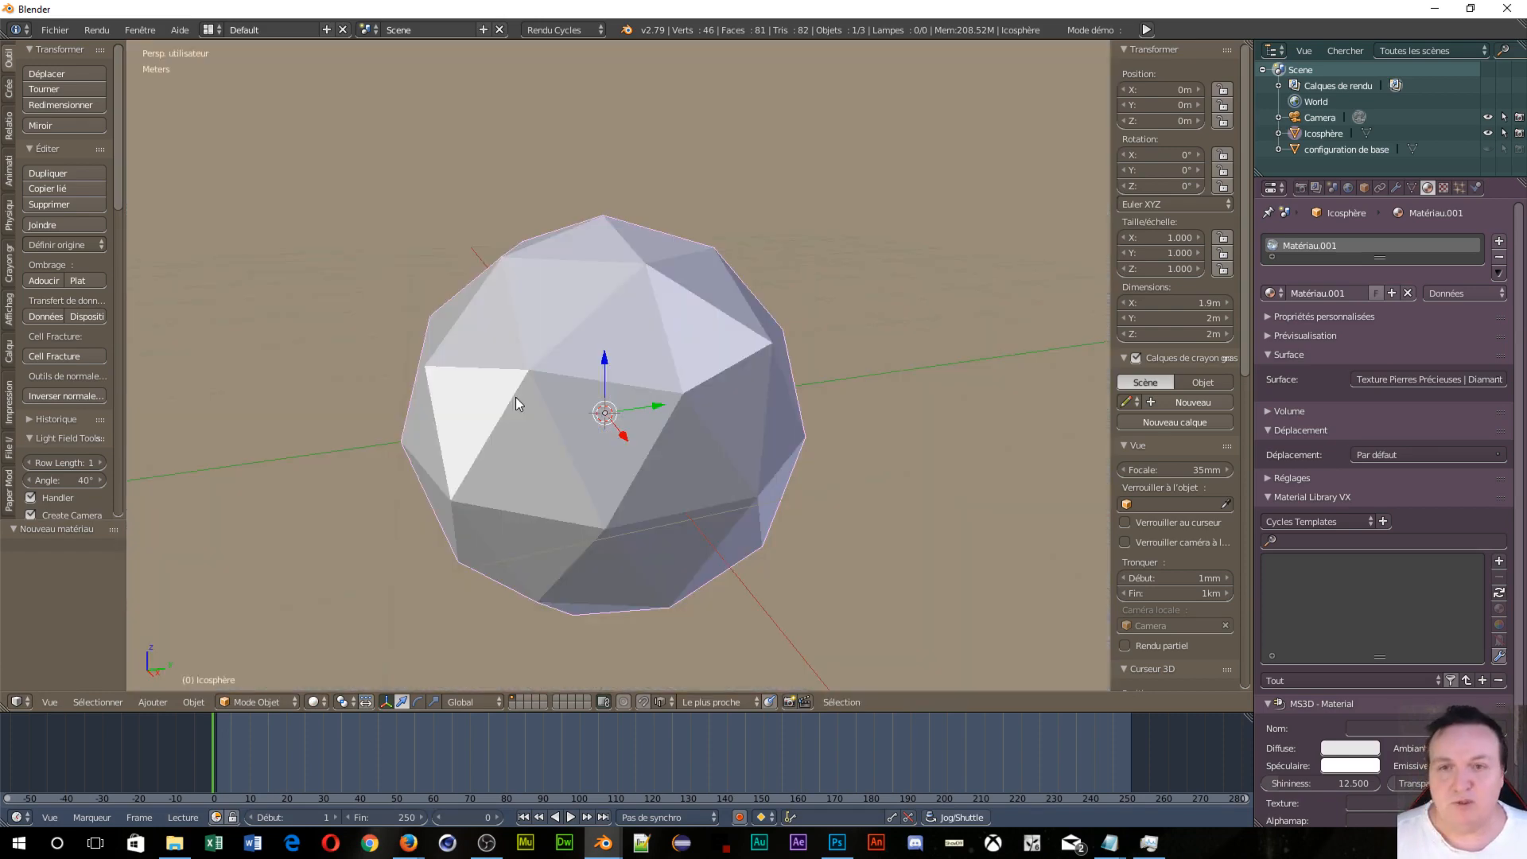
key("x")
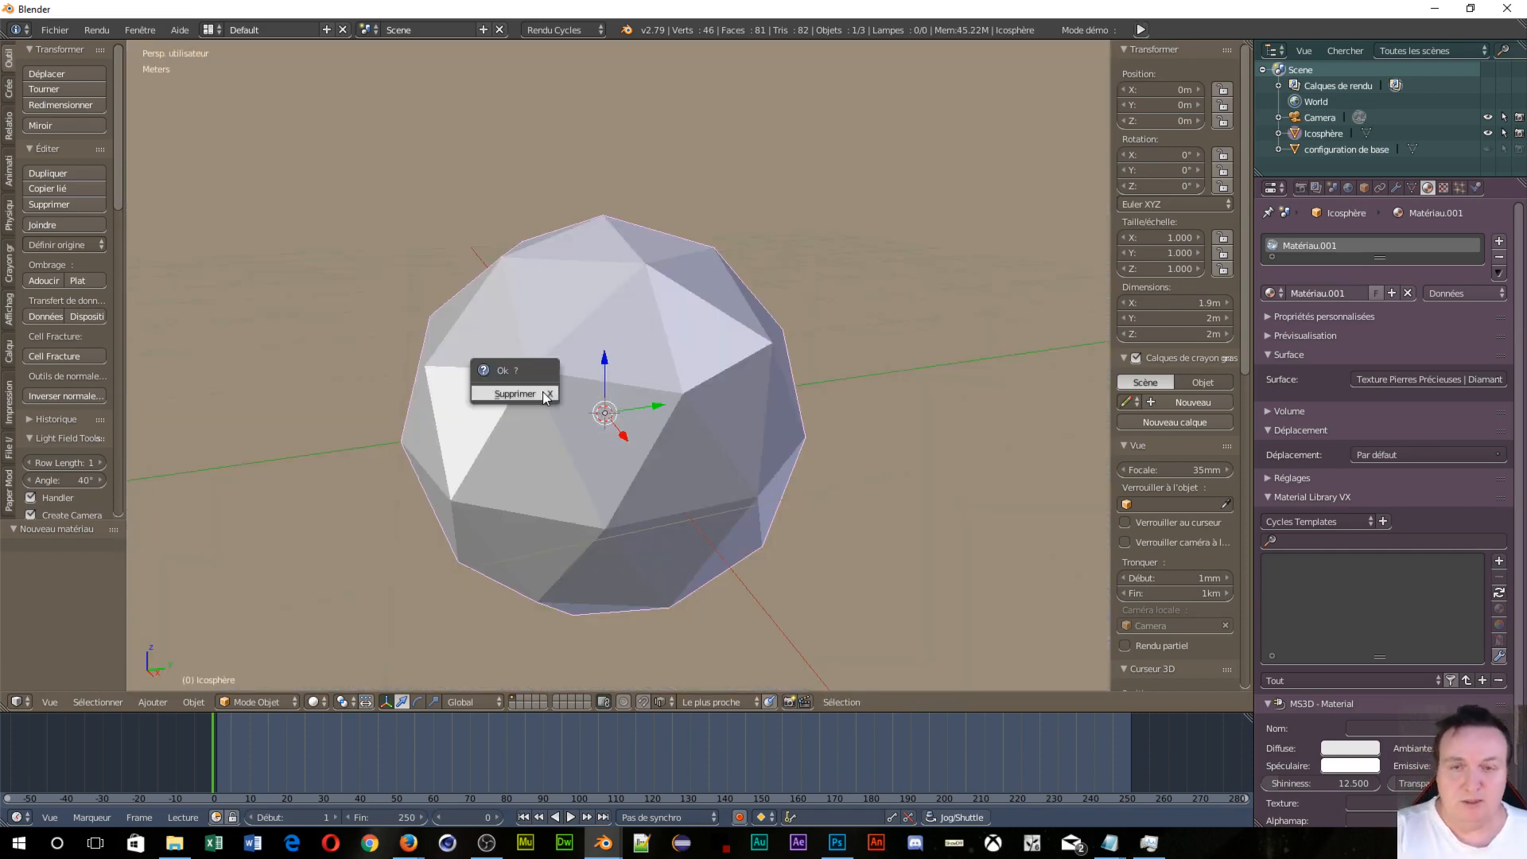
left_click(542, 390)
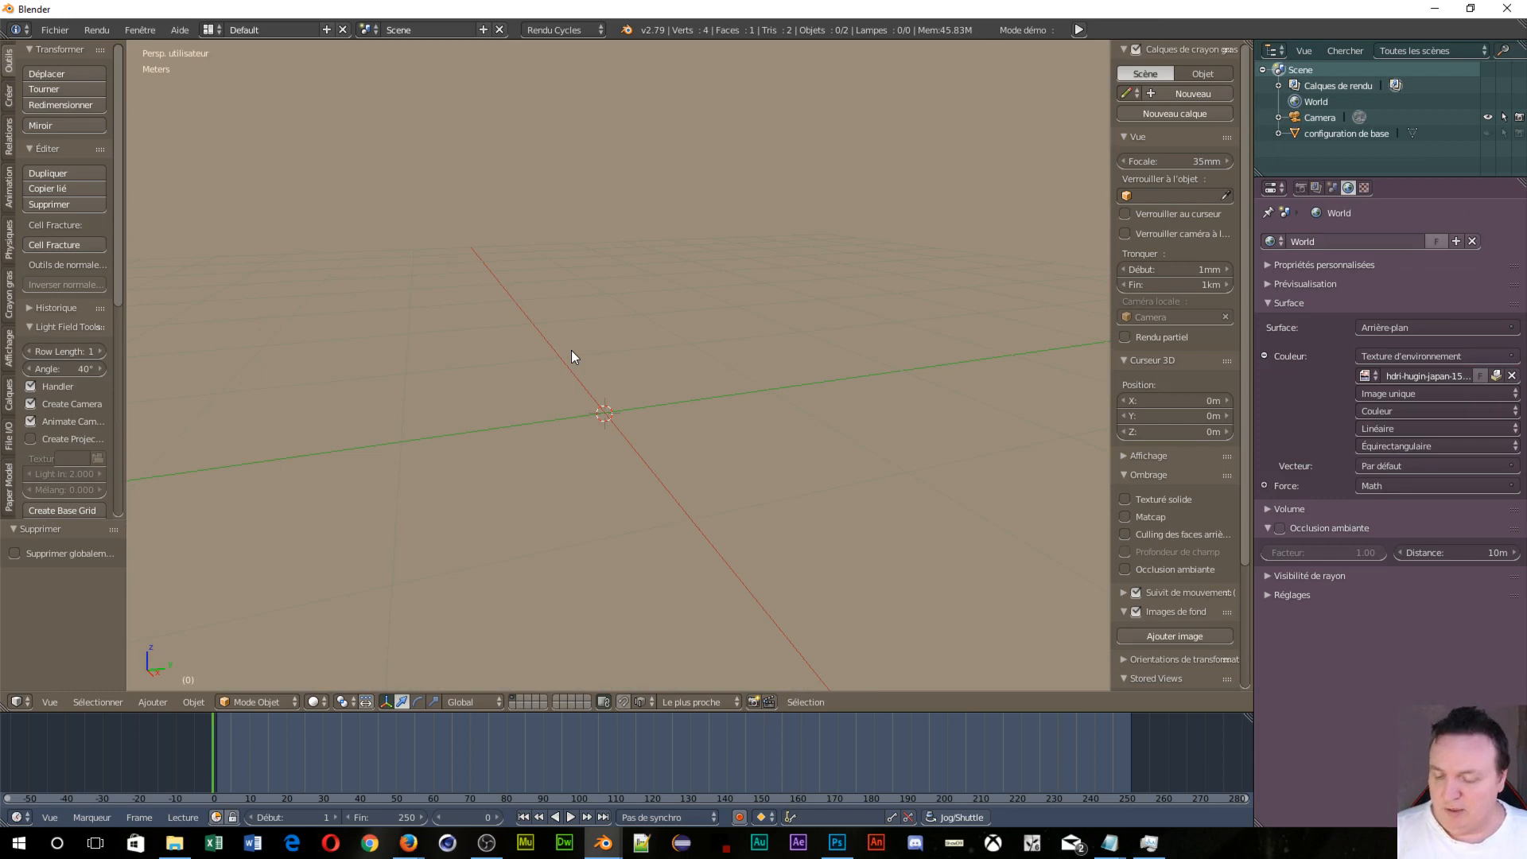
Step: Add a cube mesh at the scene origin
key("shift+a")
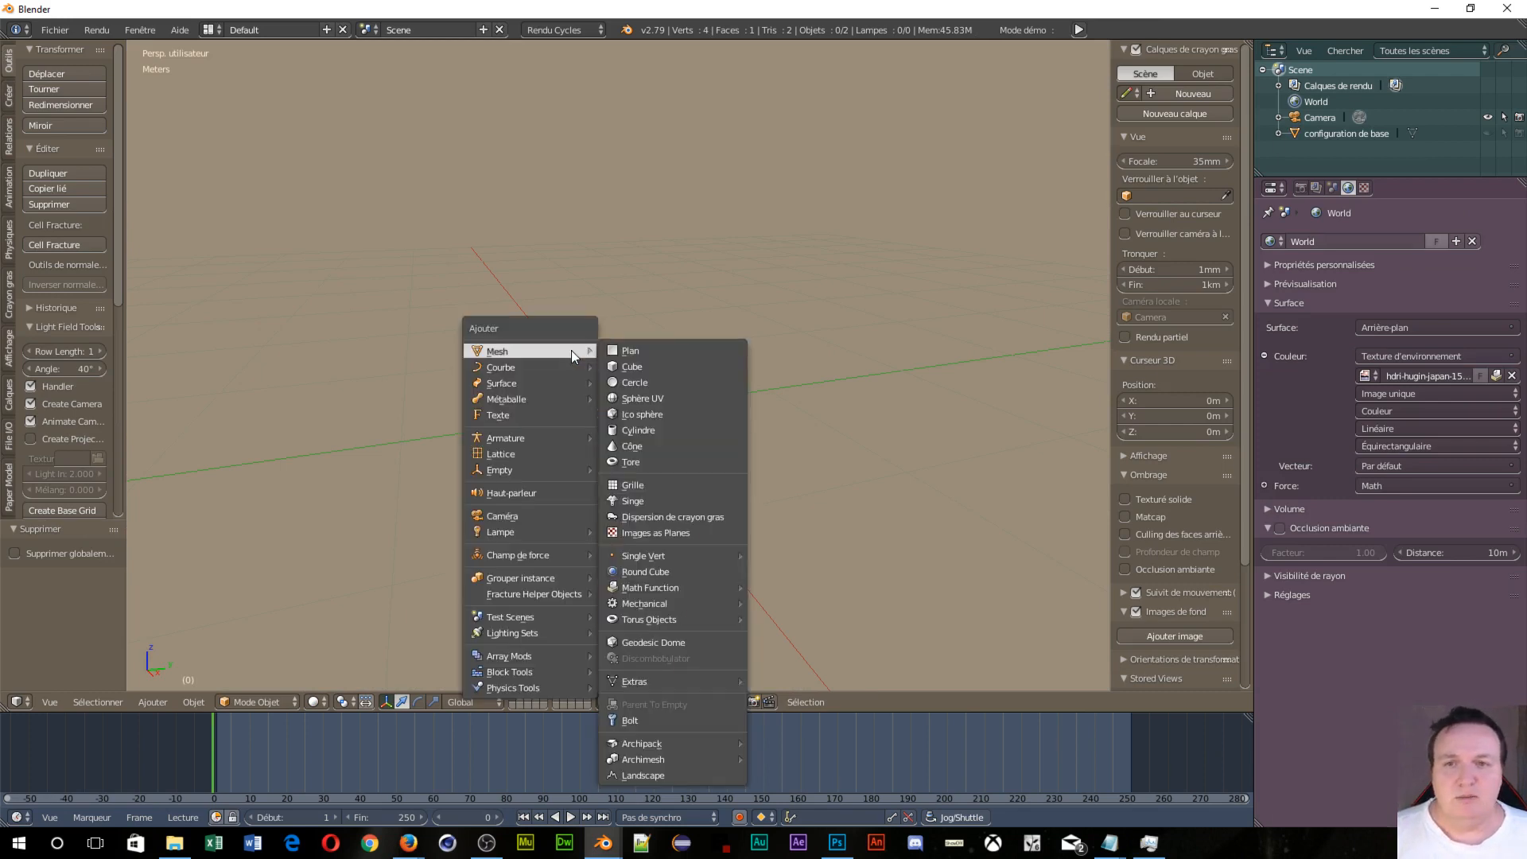
left_click(641, 367)
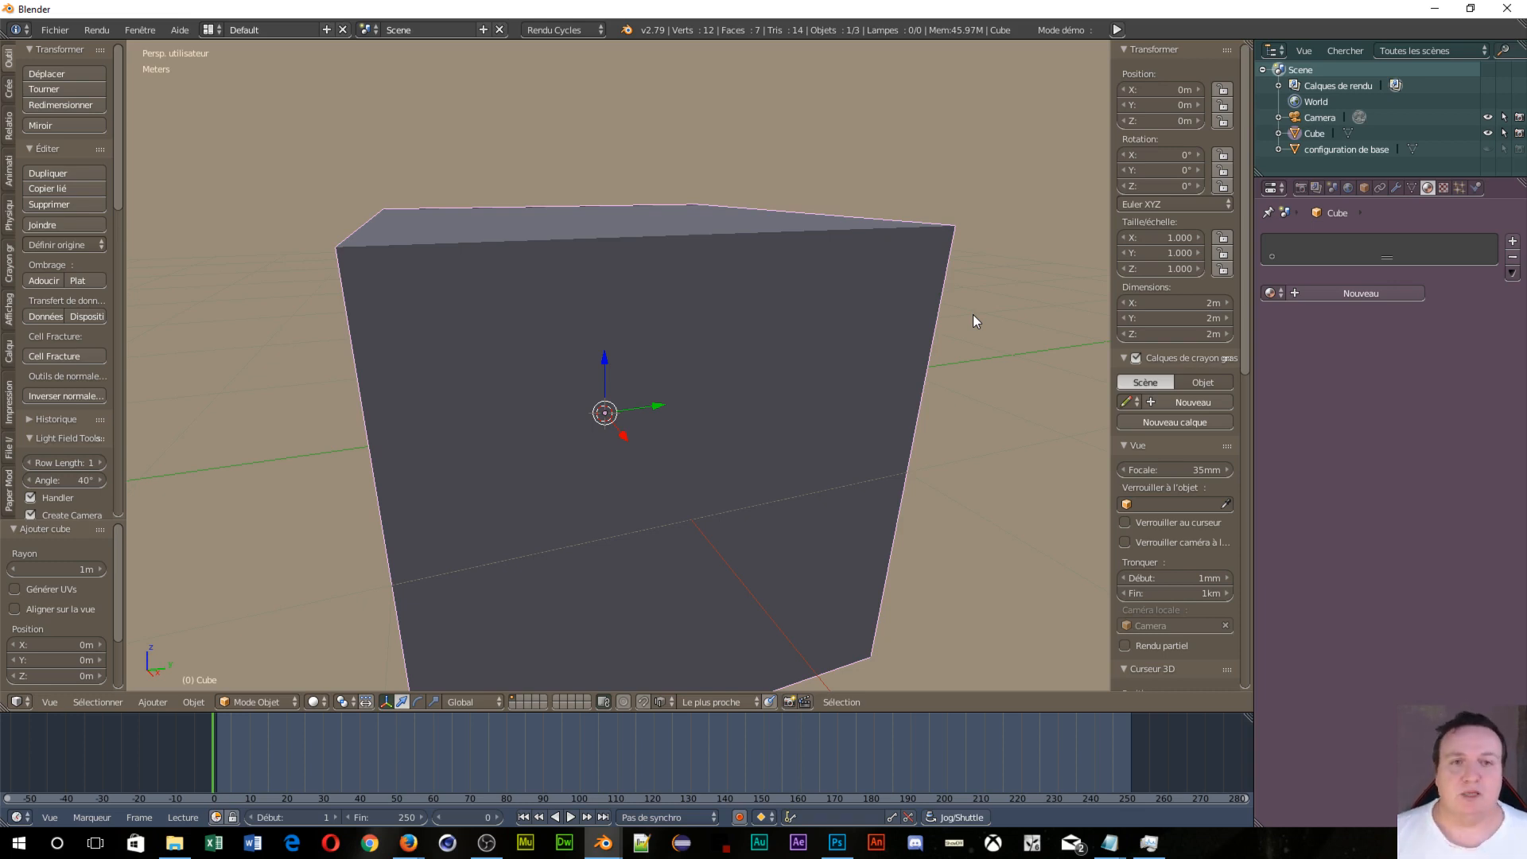
scroll(682, 255, "down", 3)
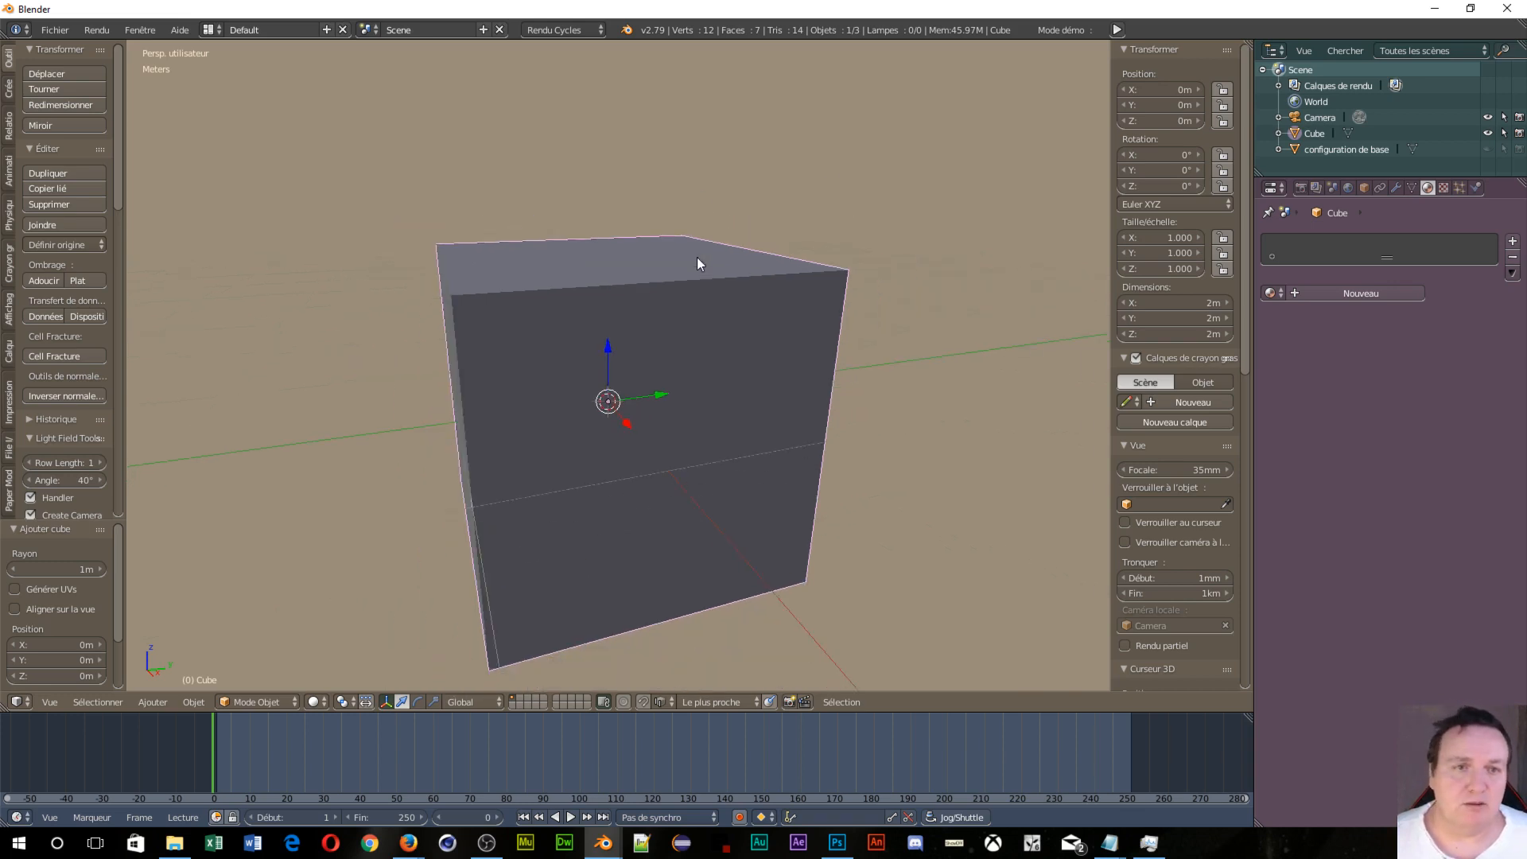
Step: Set the cube's dimensions to 4 m in X and 0.2 m in Y
left_click(1187, 303)
type("4")
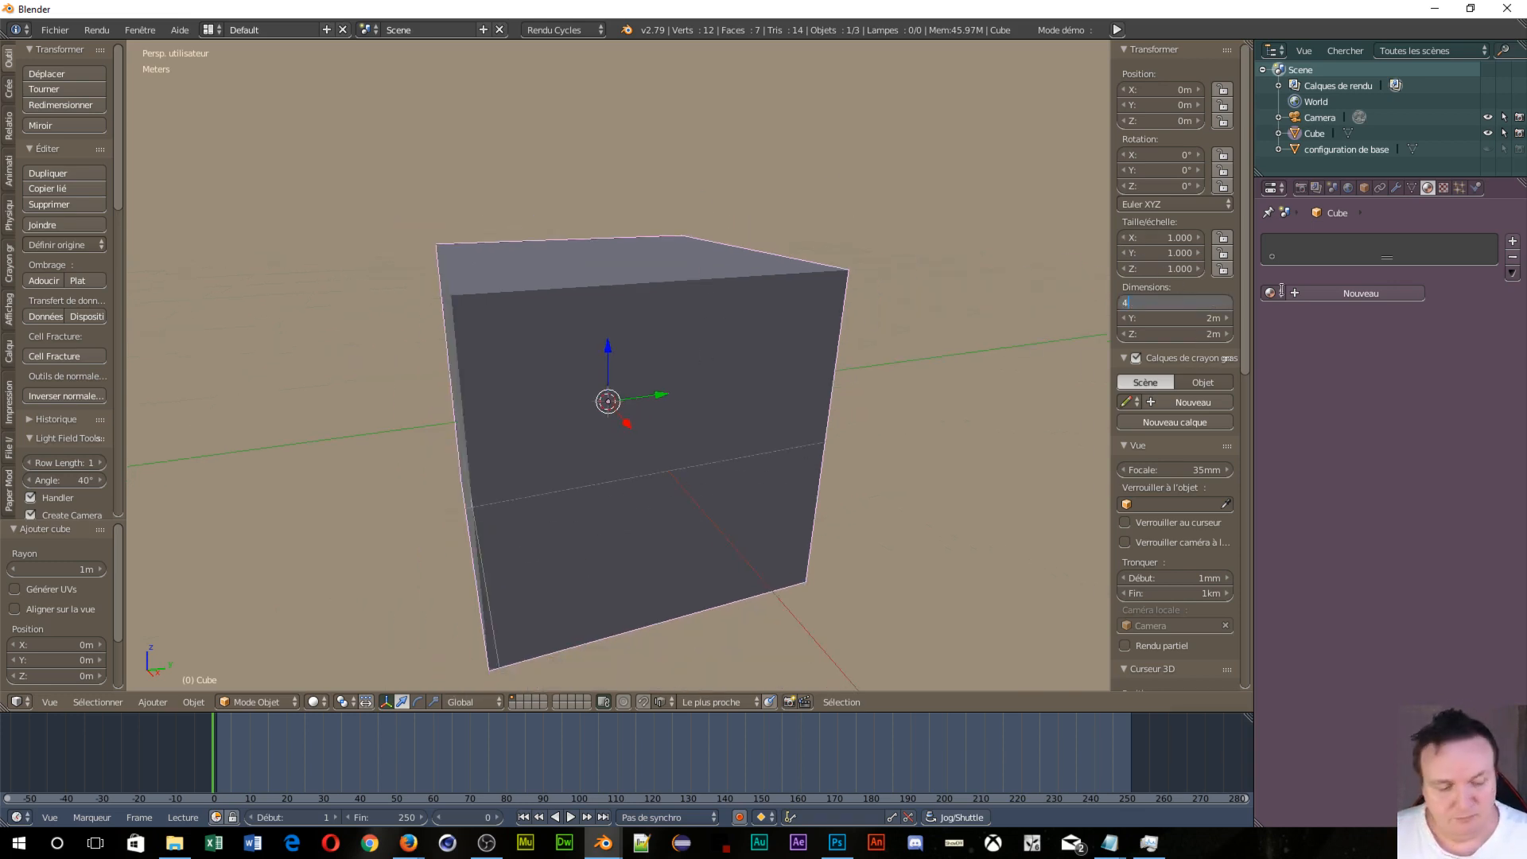
key("Tab")
type("0.2")
key("Tab")
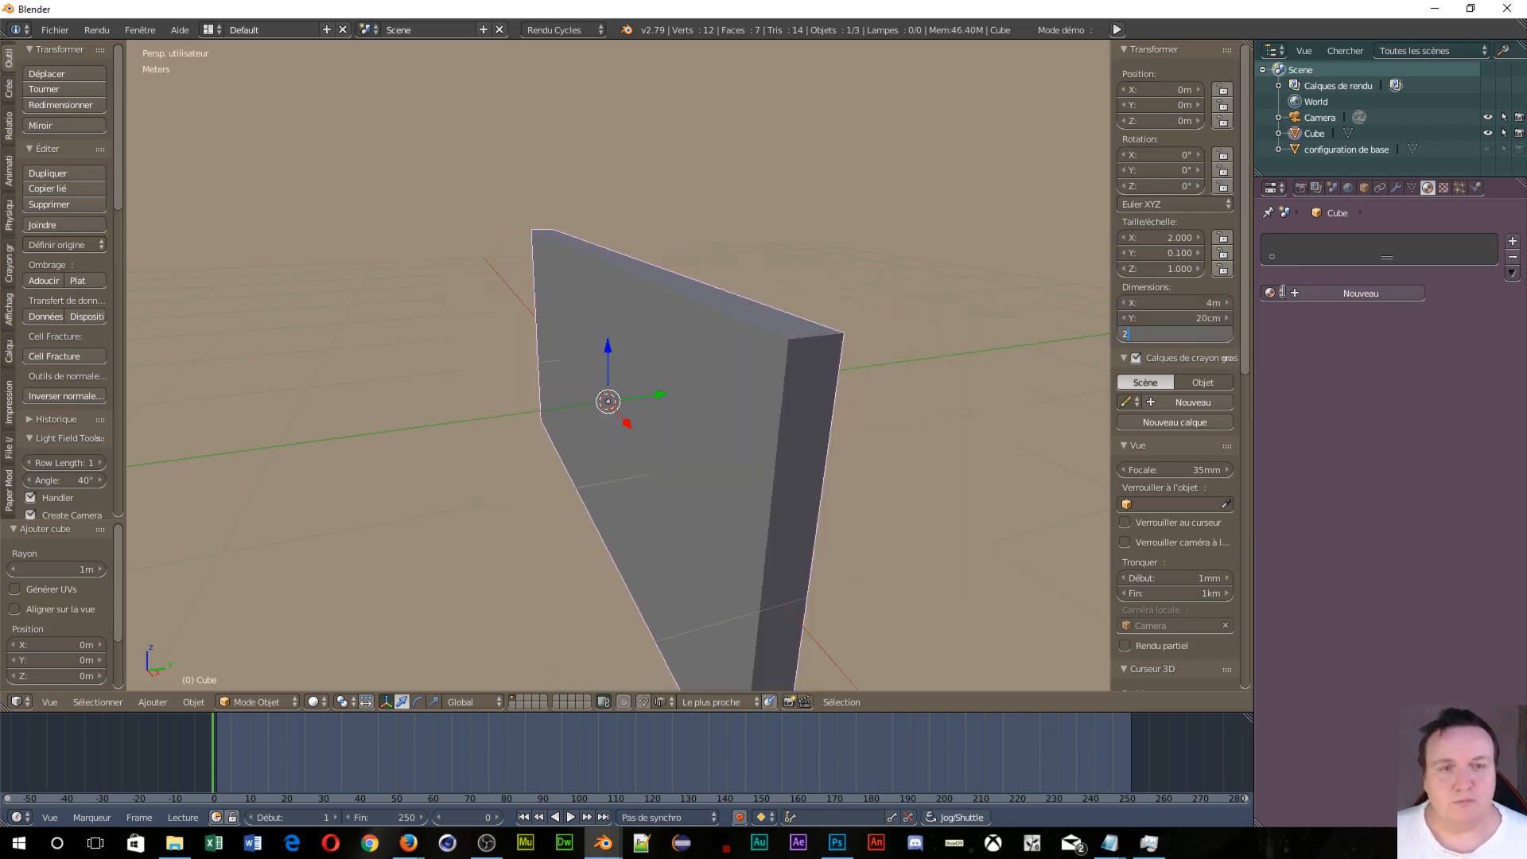
key("Return")
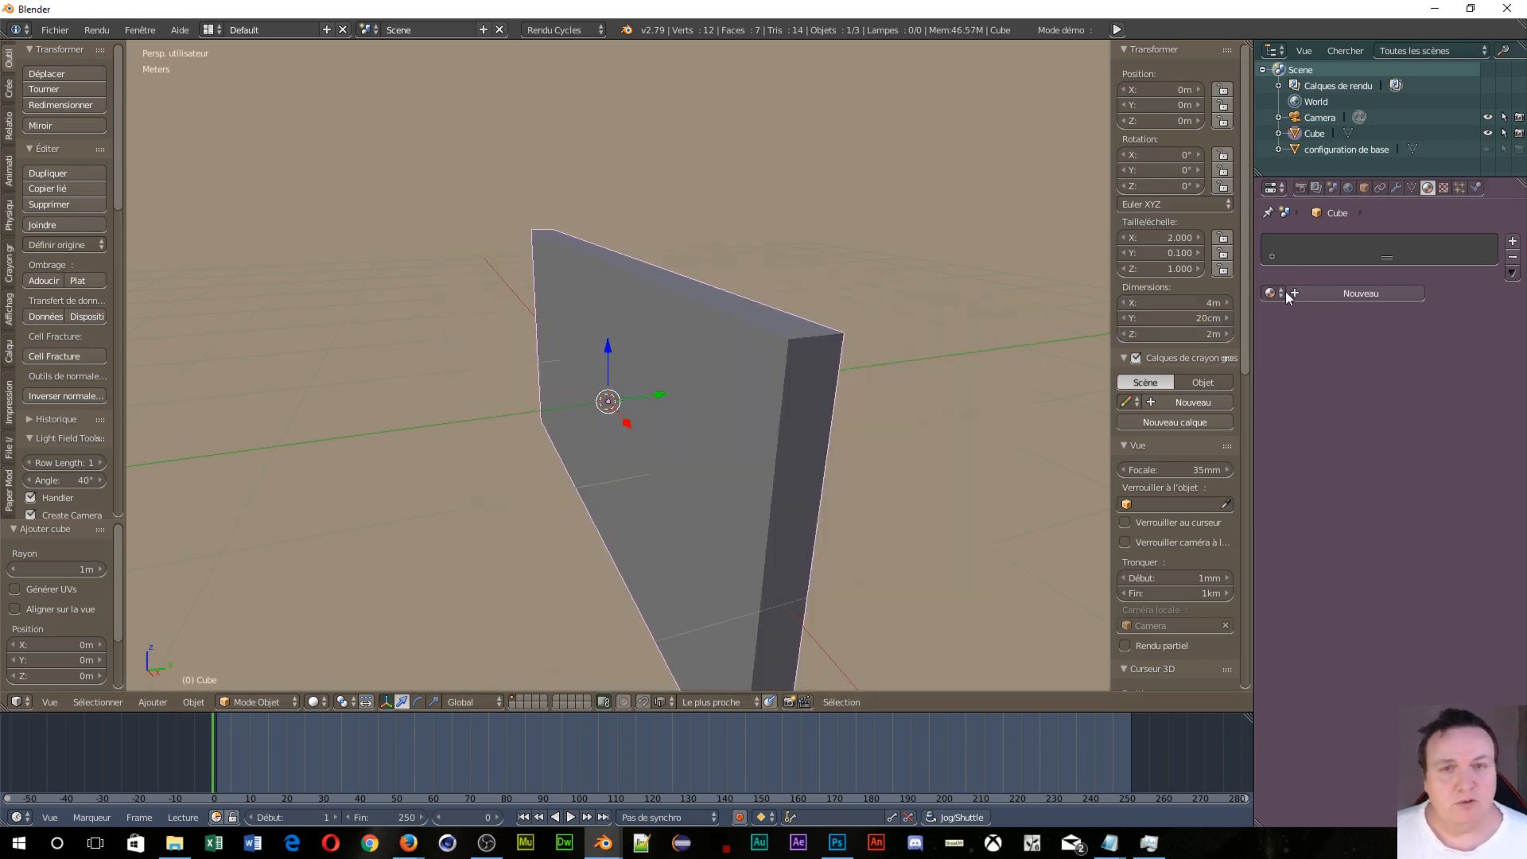
Step: Set the slab's Z position to 1 m
left_click(1157, 121)
type("1")
key("Return")
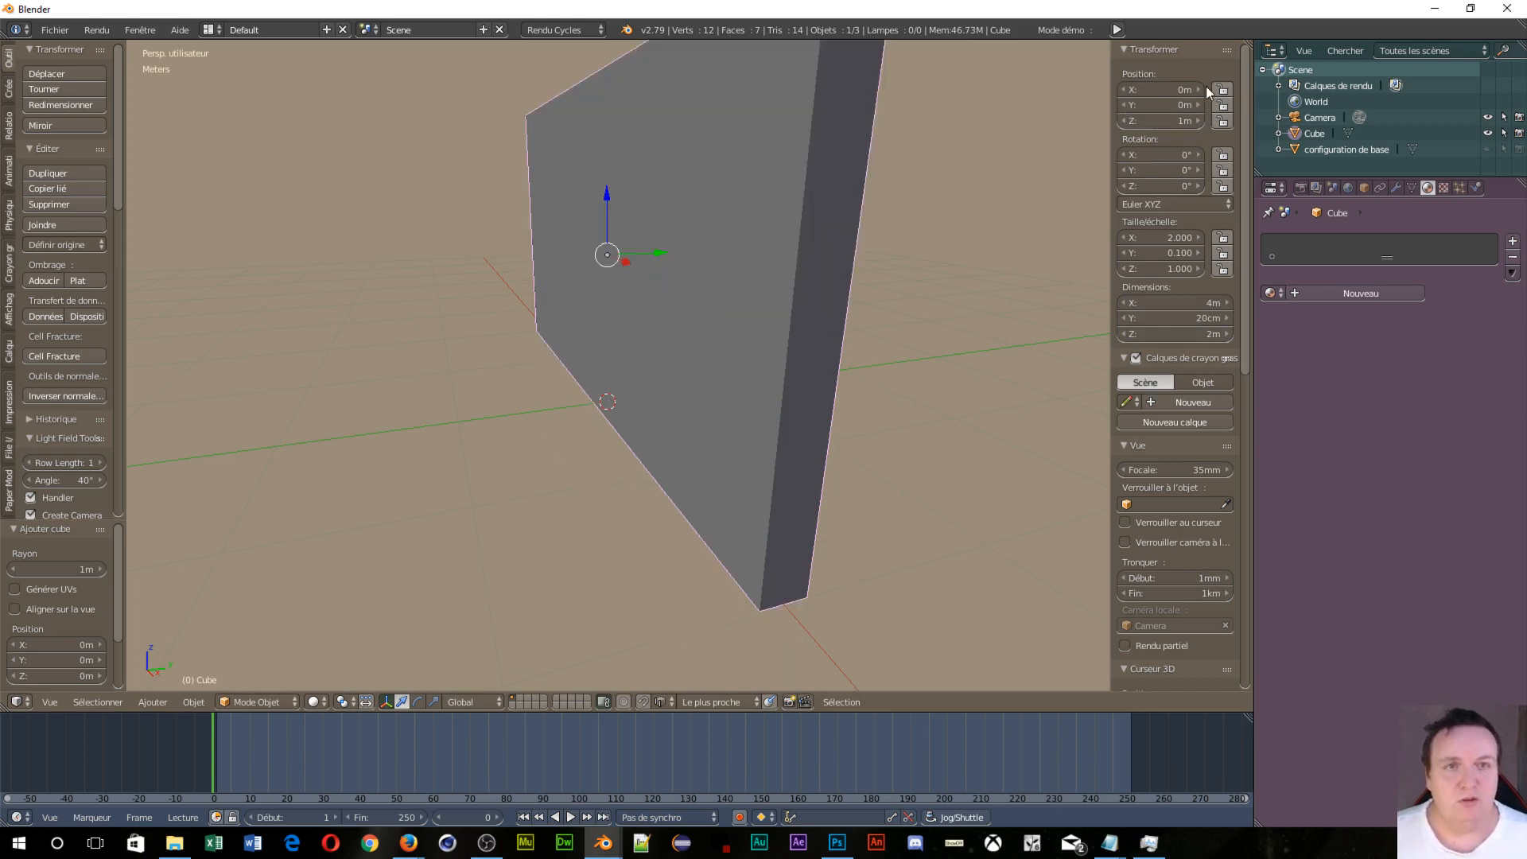
Step: Inspect the slab from several angles and switch to the front orthographic view
middle_click_drag(566, 385, 671, 365)
scroll(671, 357, "down", 3)
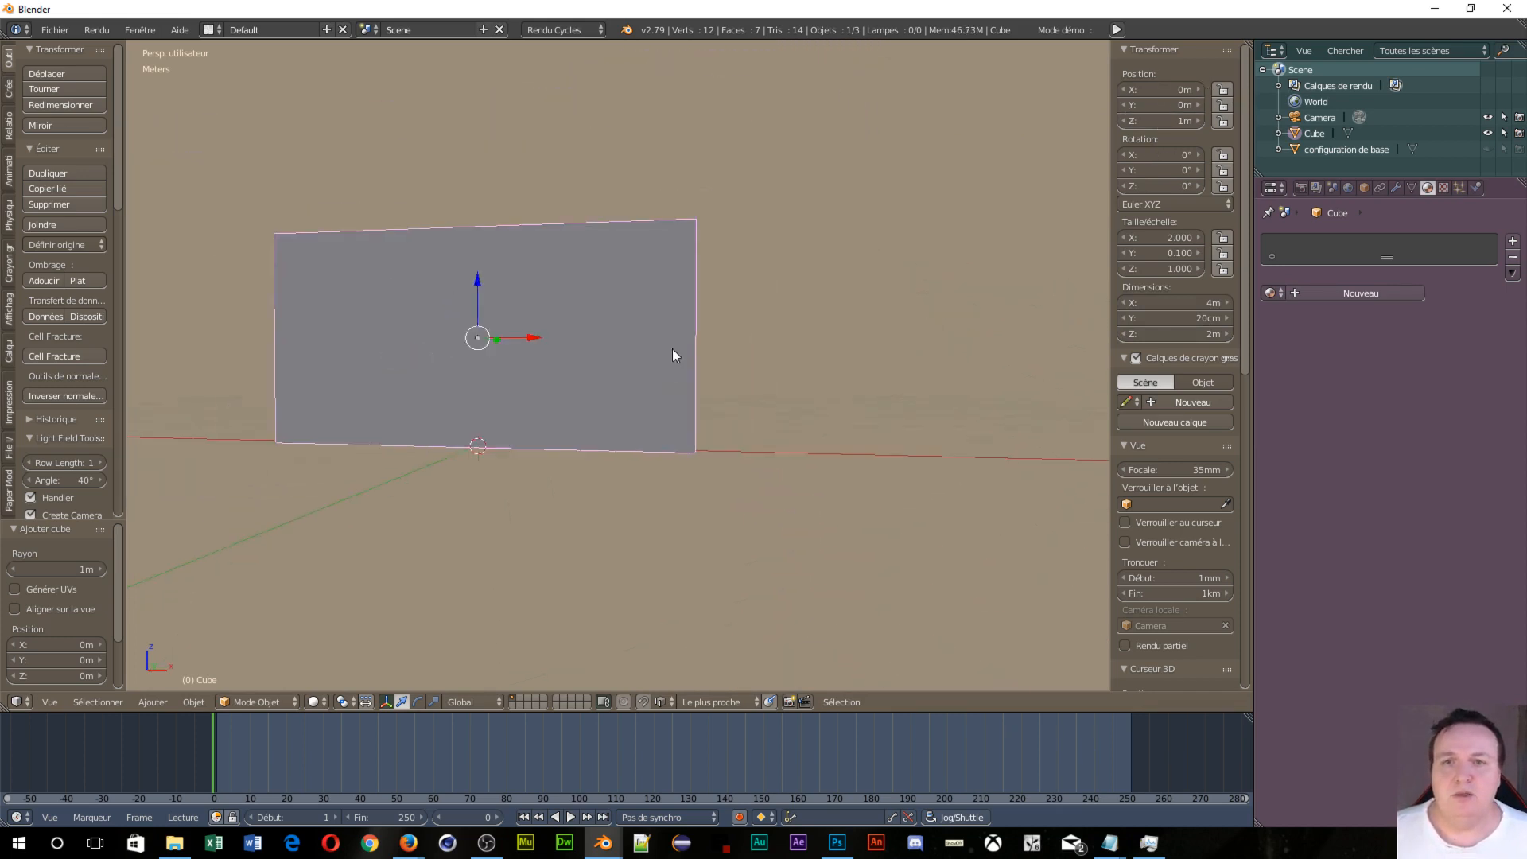
middle_click_drag(614, 452, 685, 399)
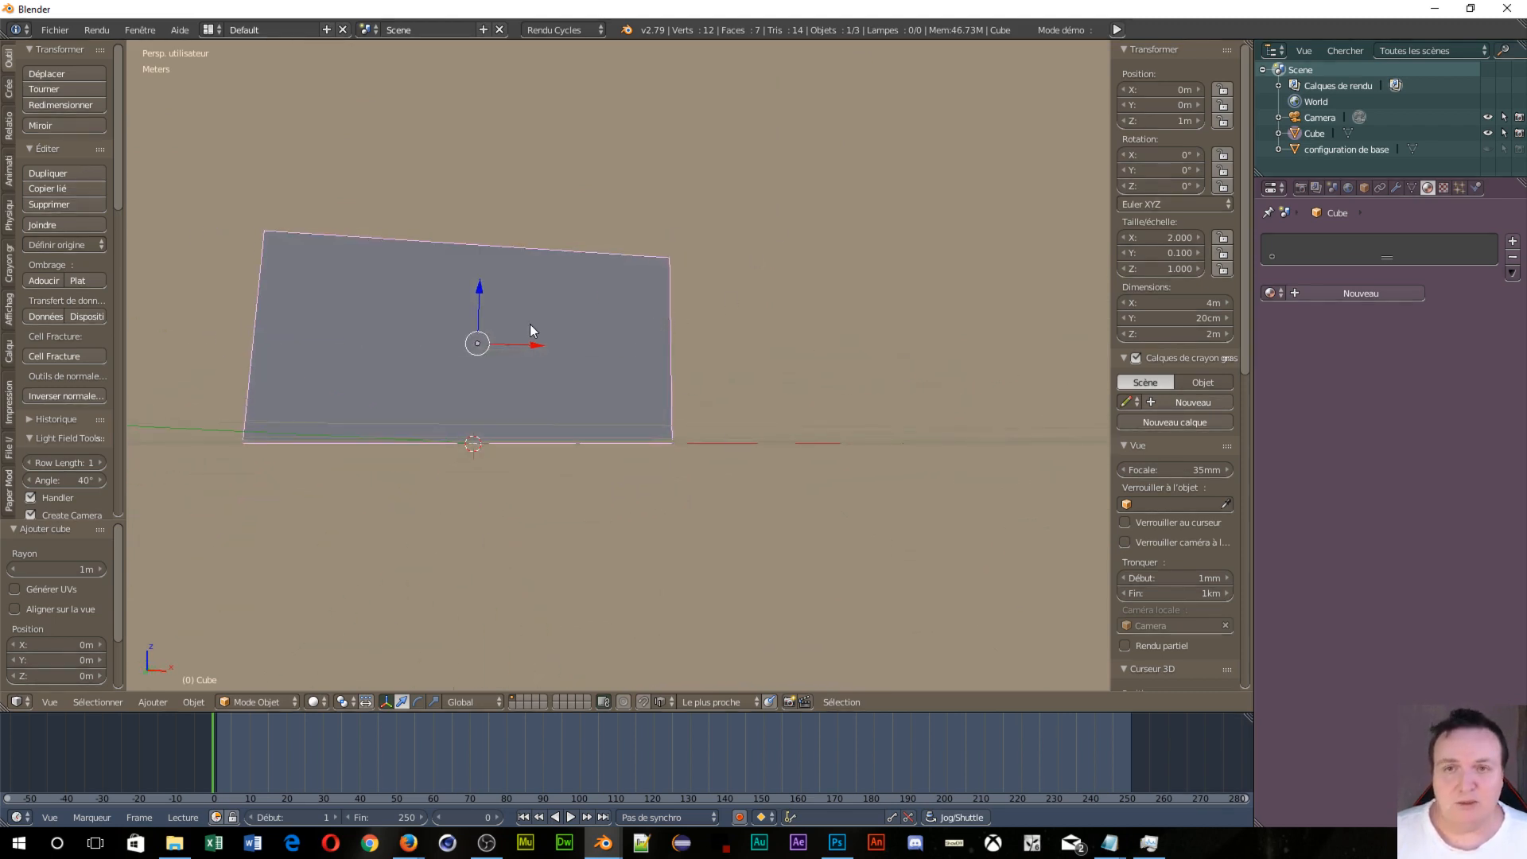
middle_click_drag(531, 325, 568, 422)
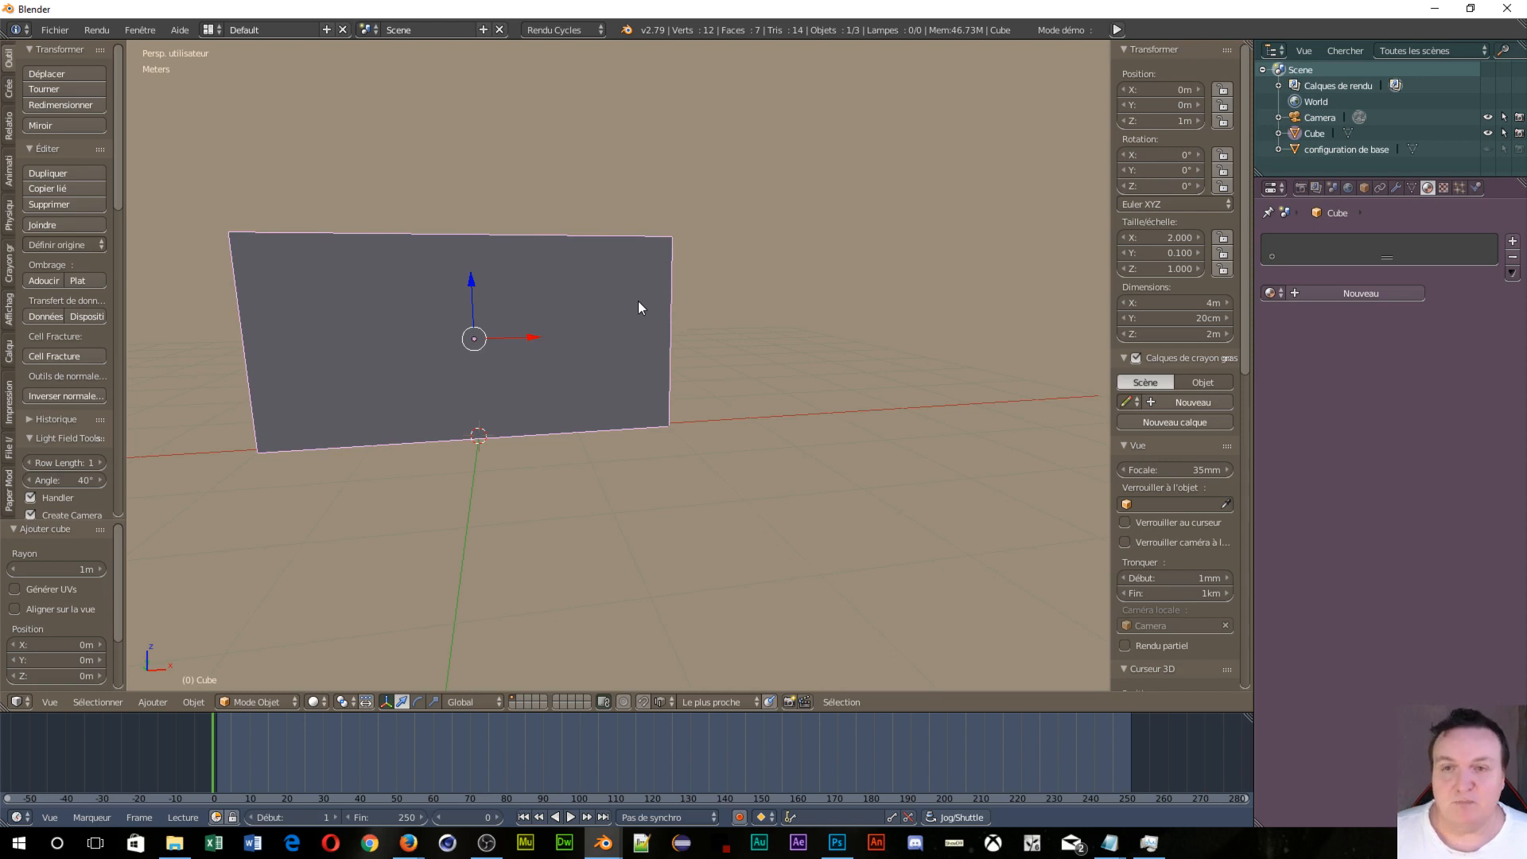
key("KP_1")
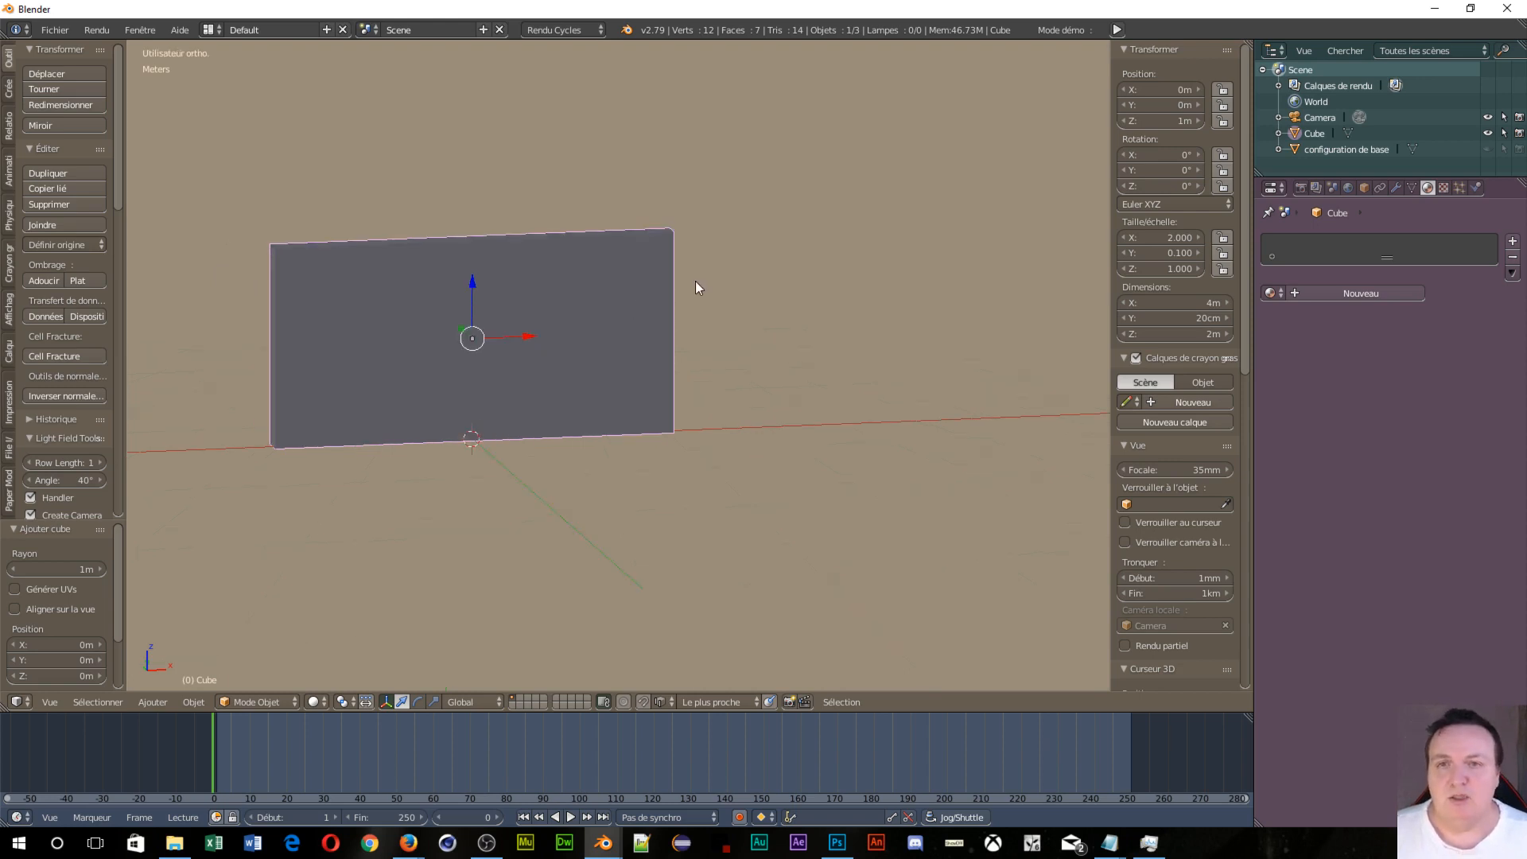
key("KP_5")
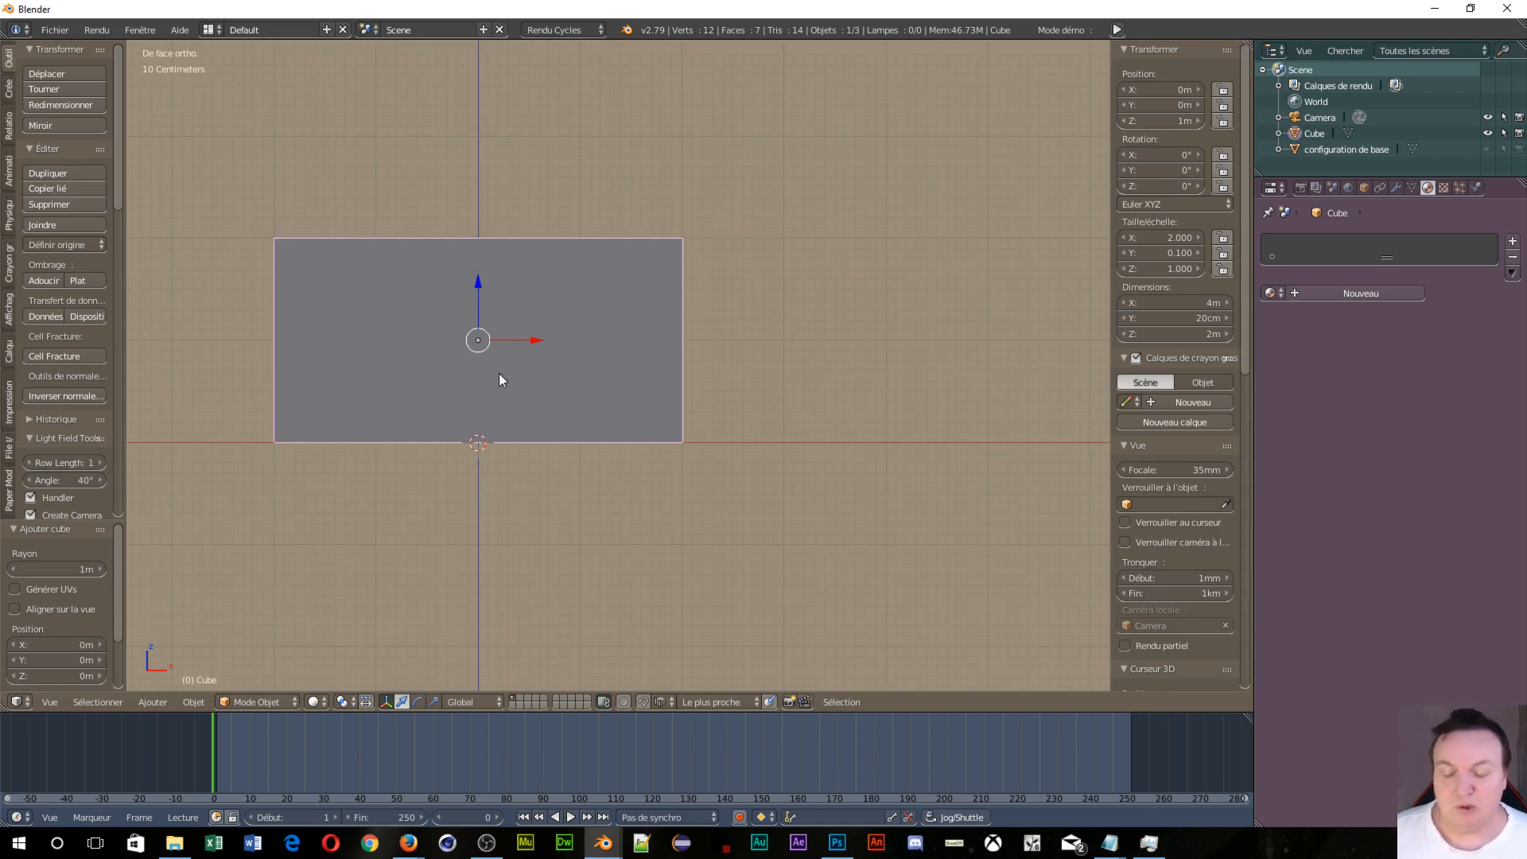
Step: Select the slab's large front and back faces in Edit Mode using face selection
key("Tab")
left_click(623, 378)
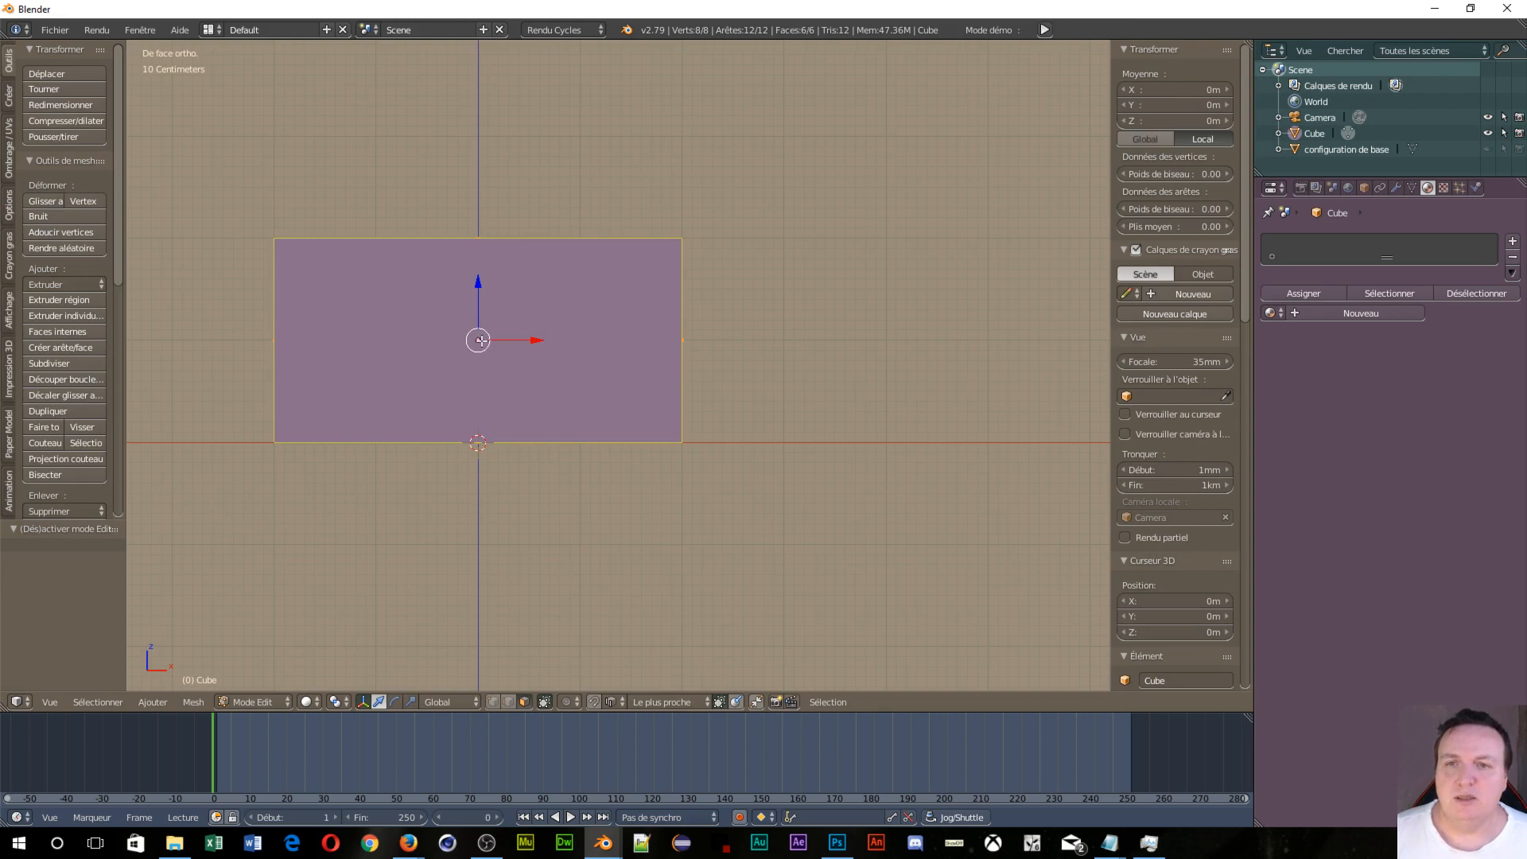
key("ctrl+Tab")
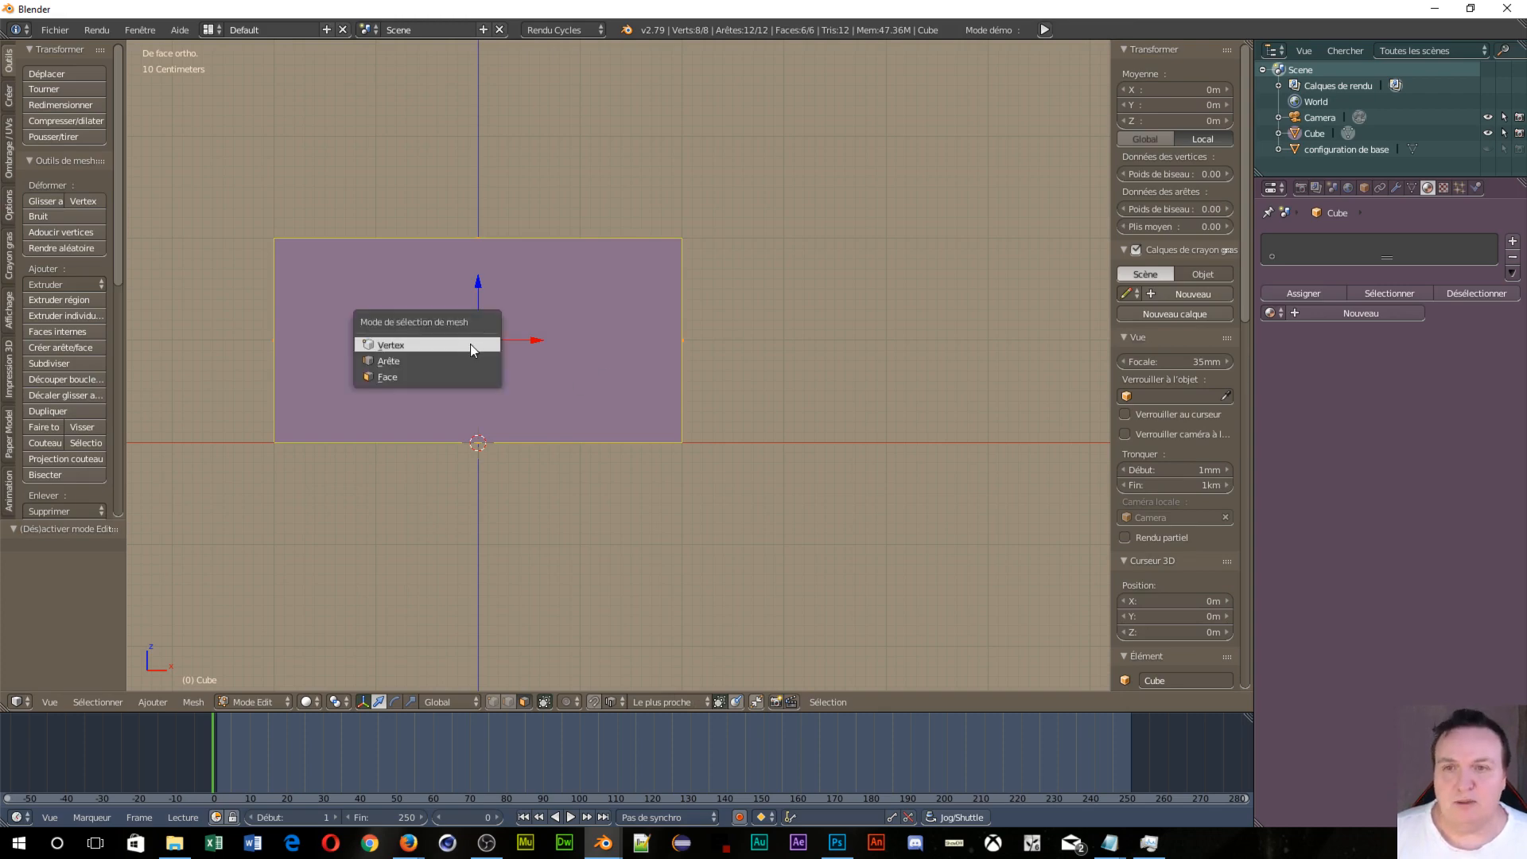
left_click(458, 363)
key("a")
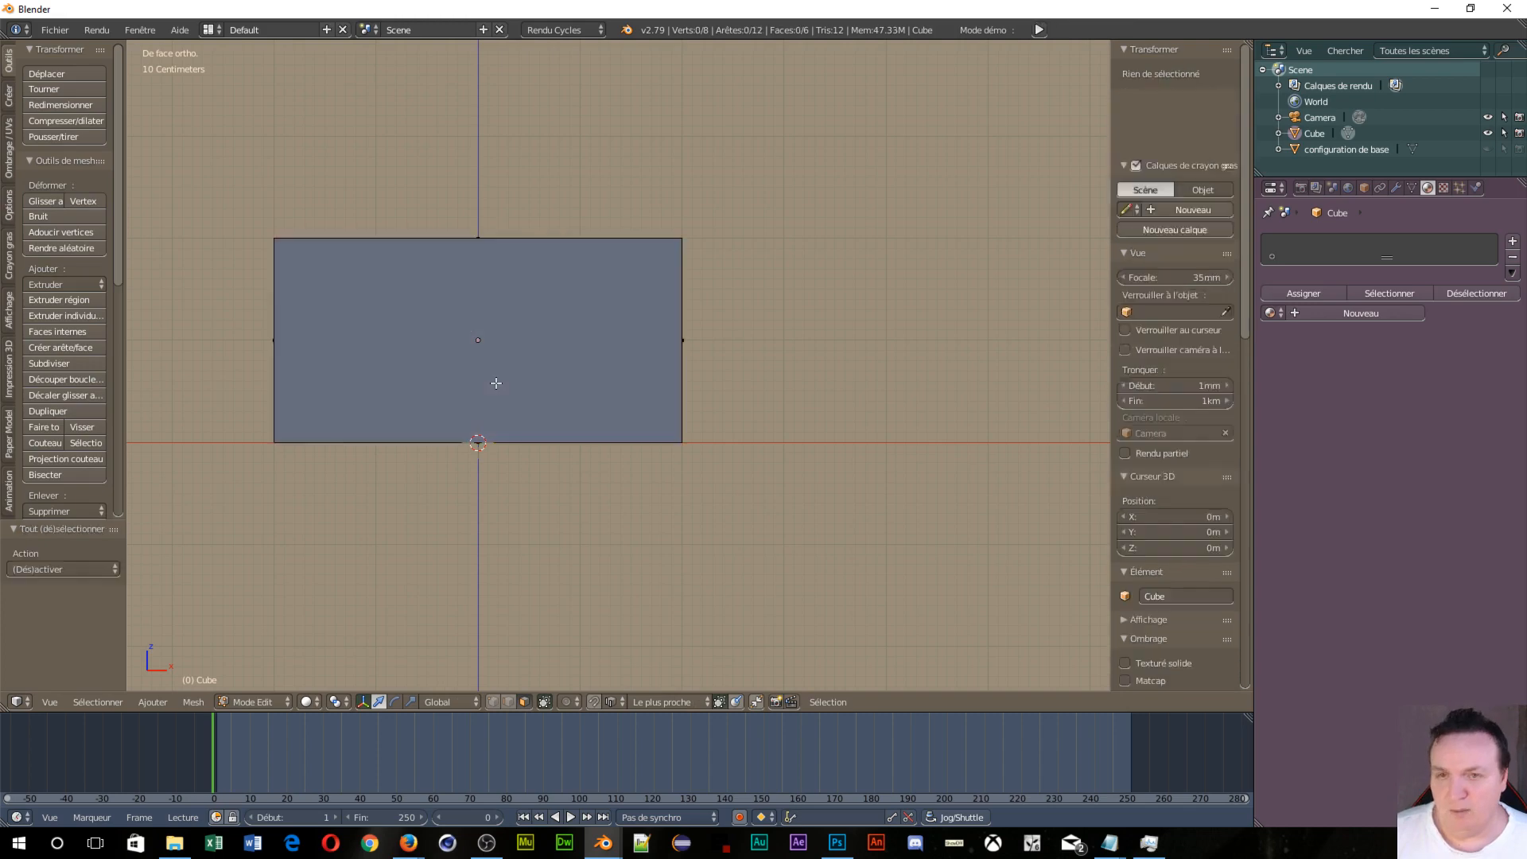
right_click(475, 340)
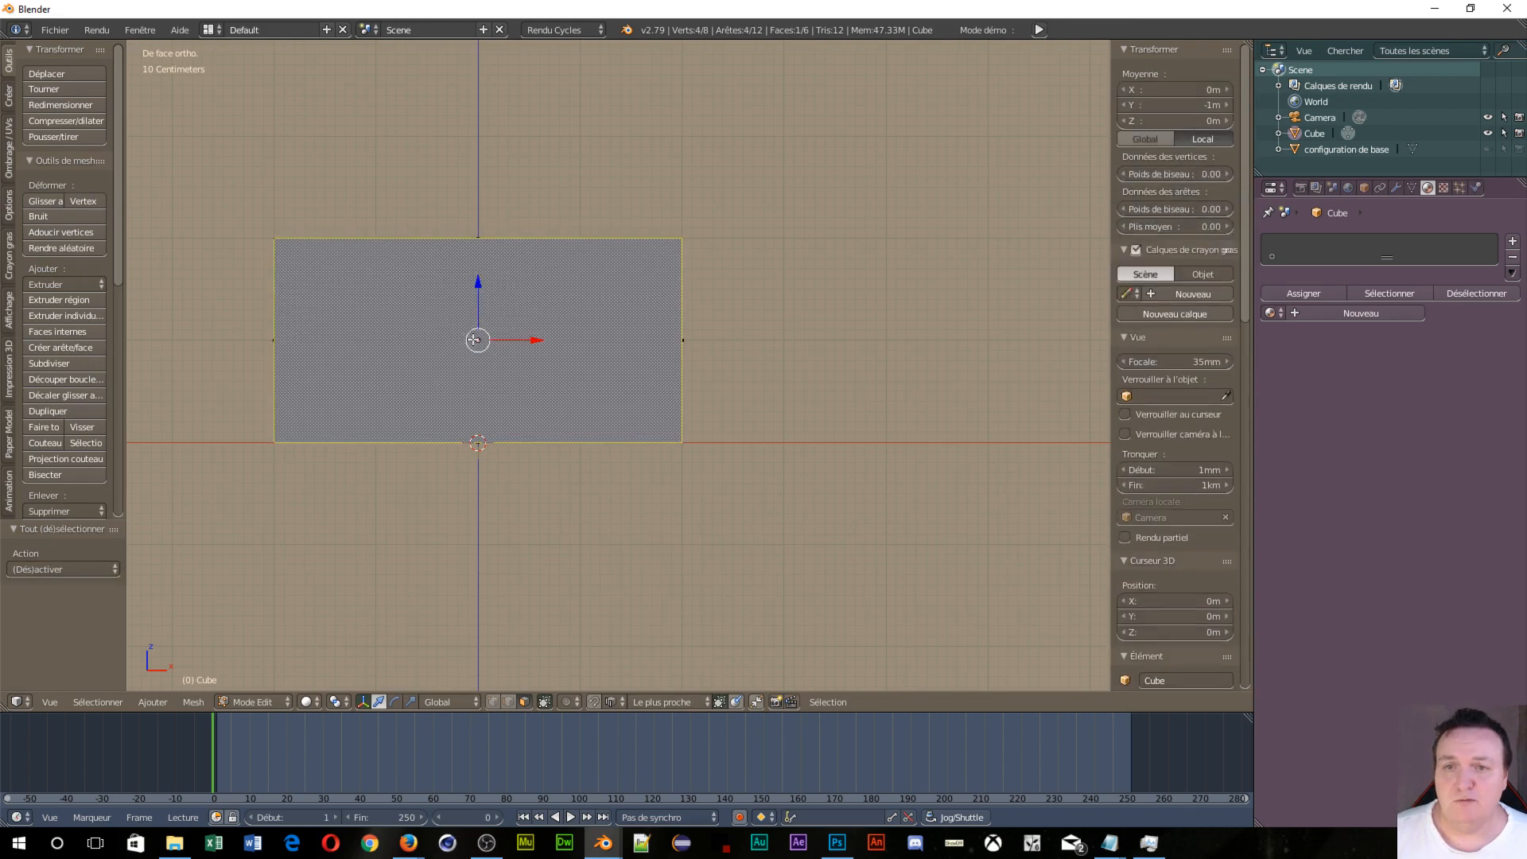
middle_click_drag(409, 358, 761, 360)
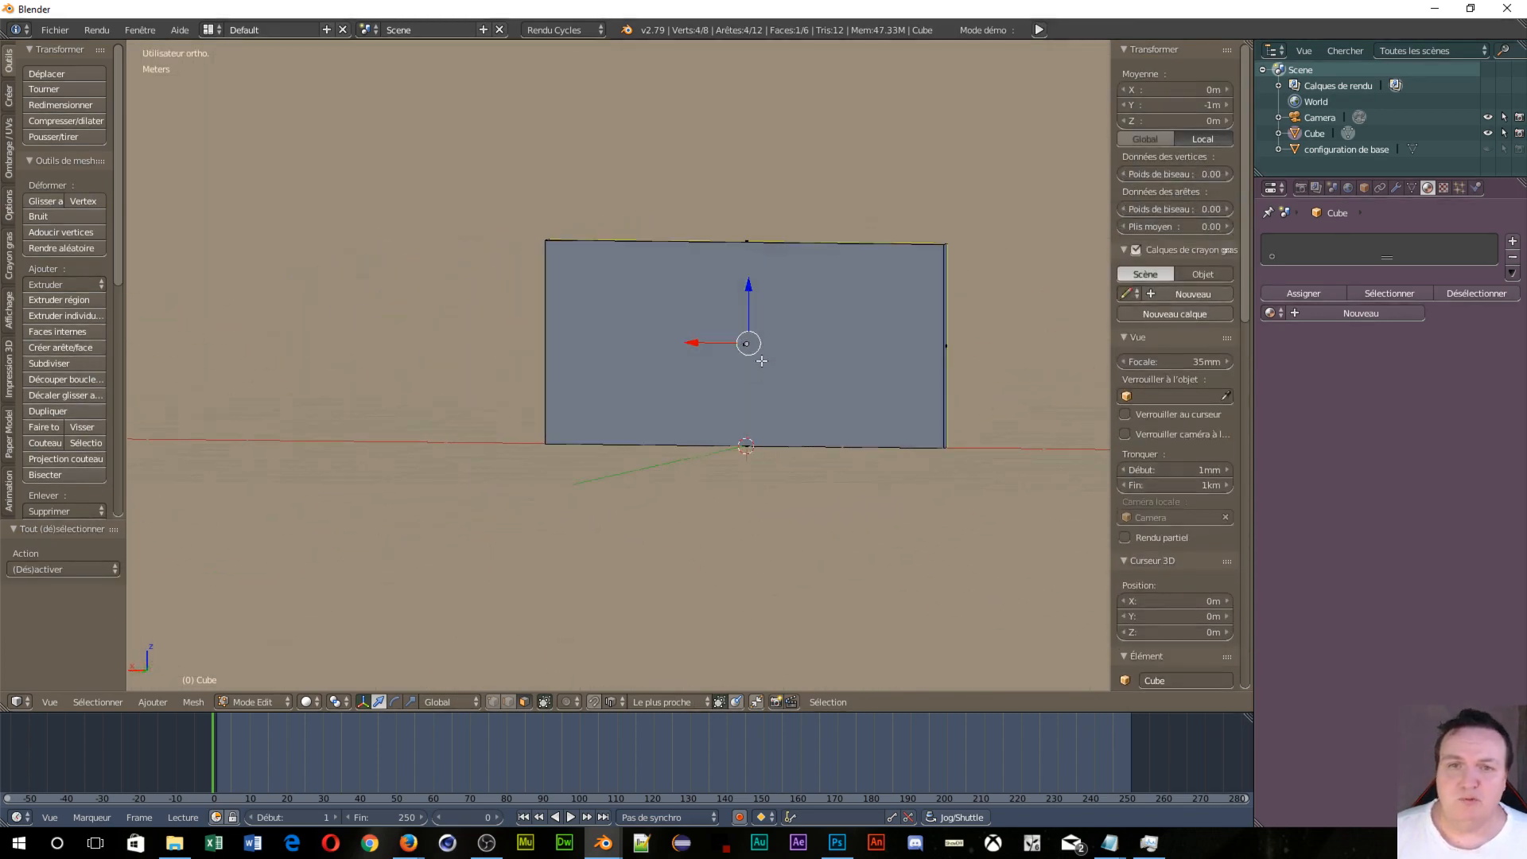
right_click(745, 346, "shift")
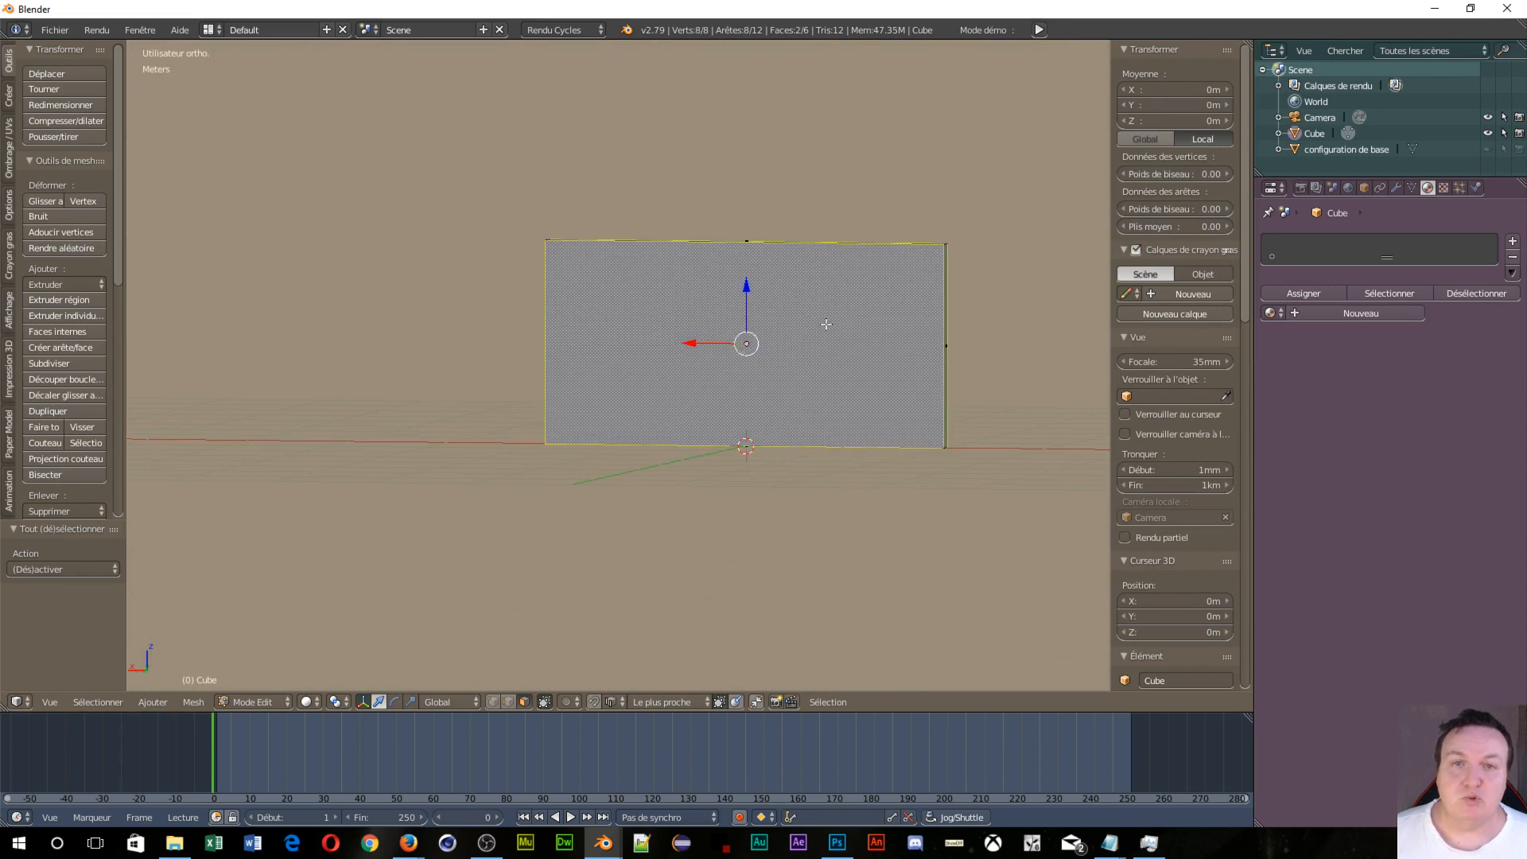
Step: UV-map both selected faces by projecting them from the front orthographic view, and return to Object Mode
middle_click_drag(969, 457, 622, 434)
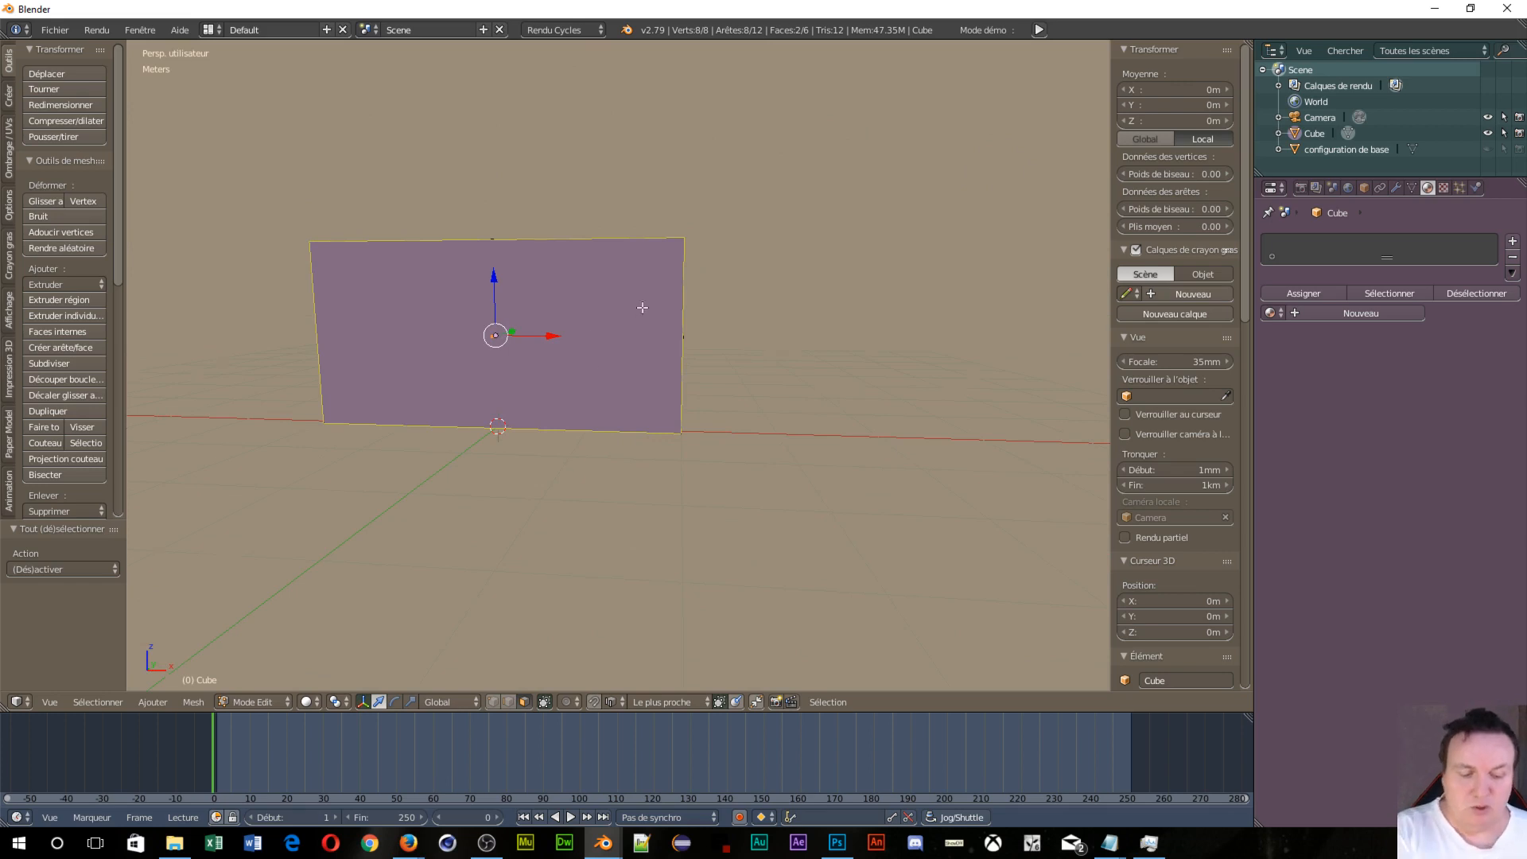
key("KP_1")
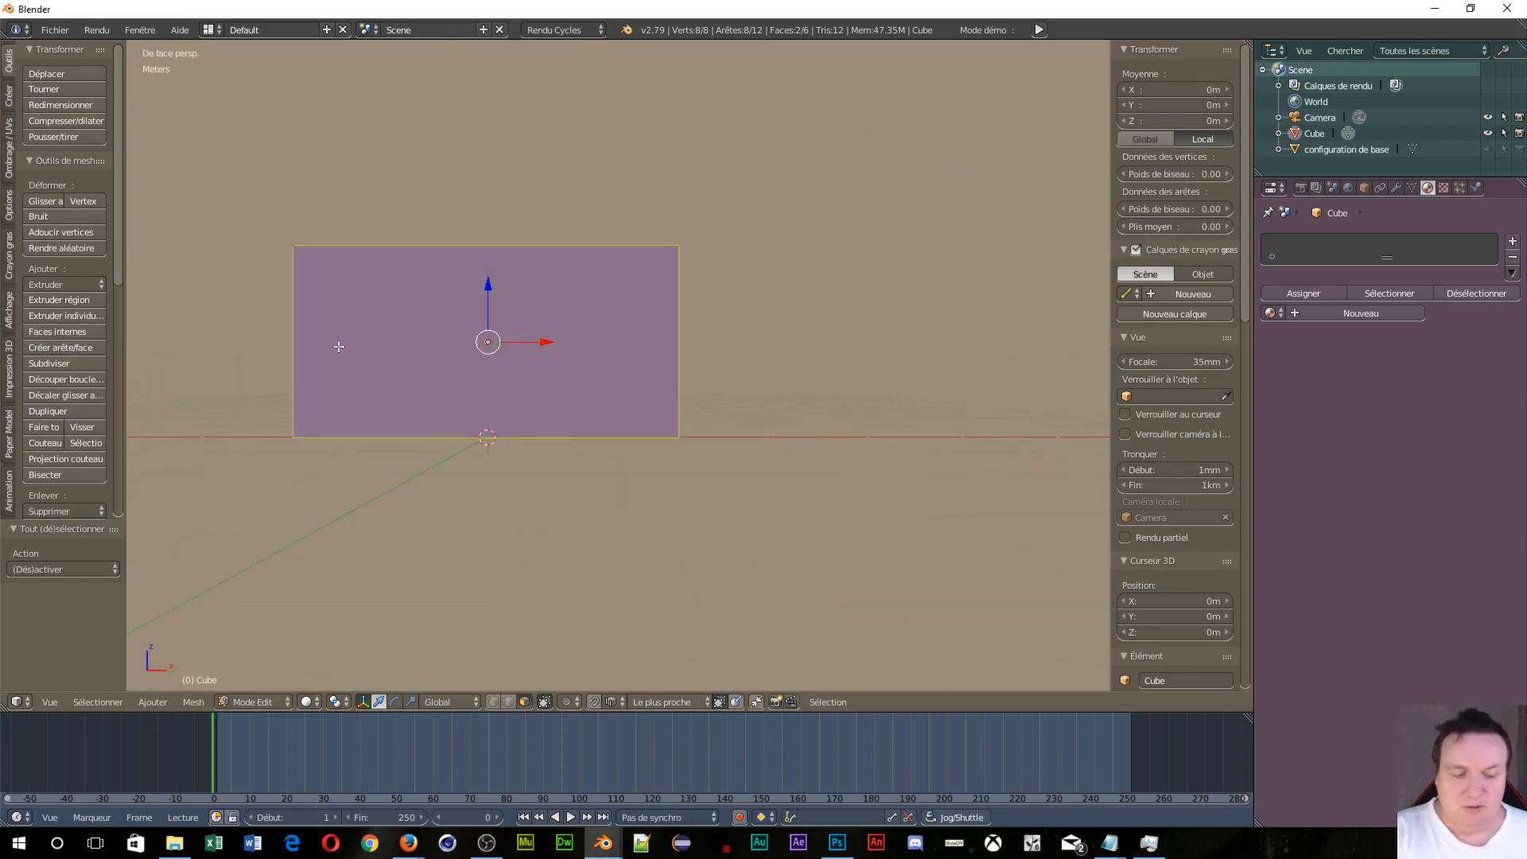
key("KP_5")
key("u")
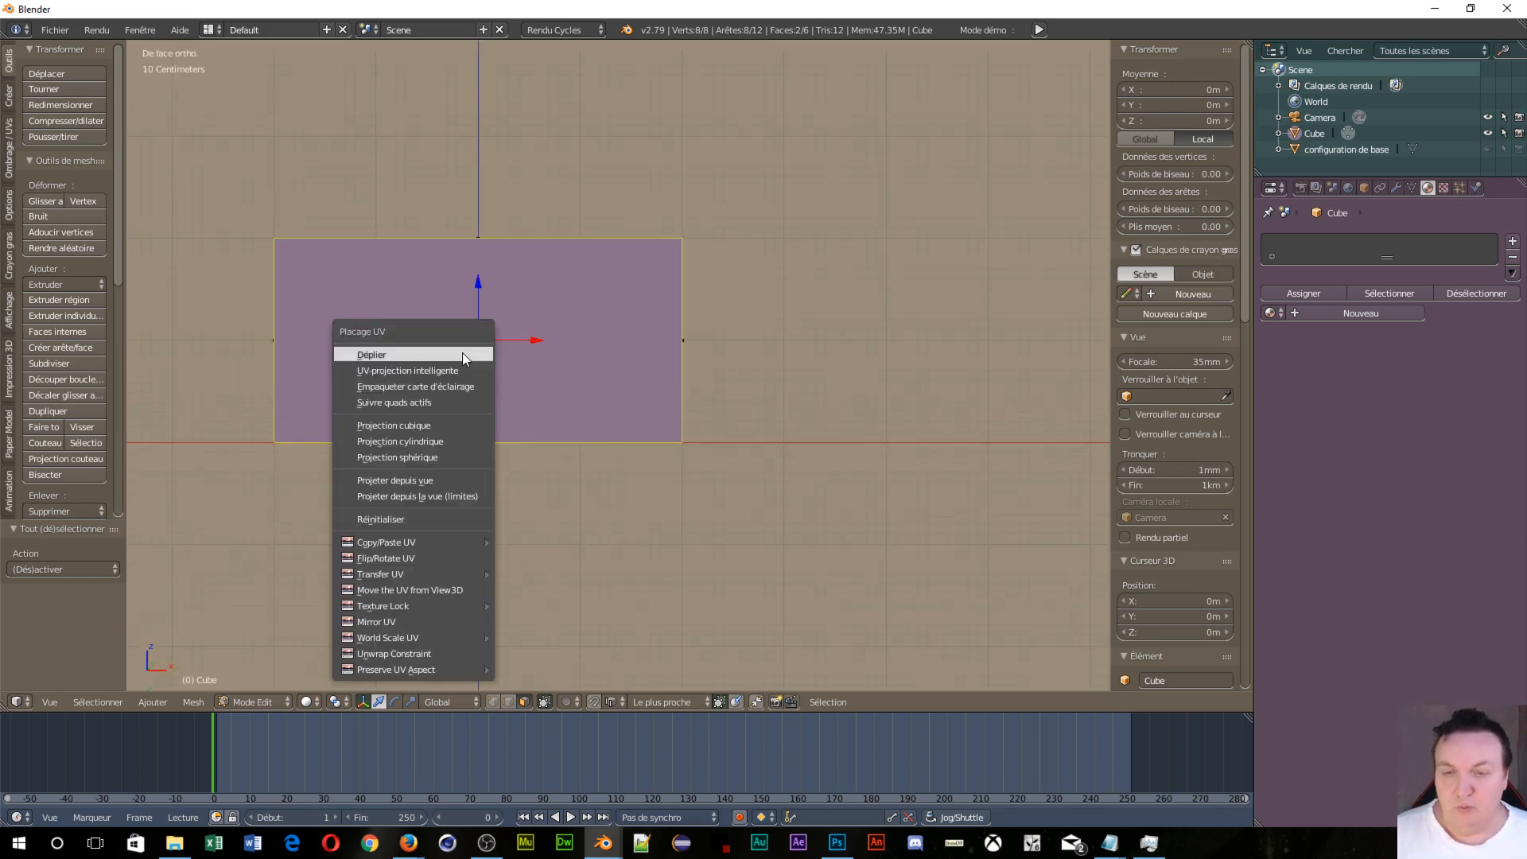
left_click(444, 481)
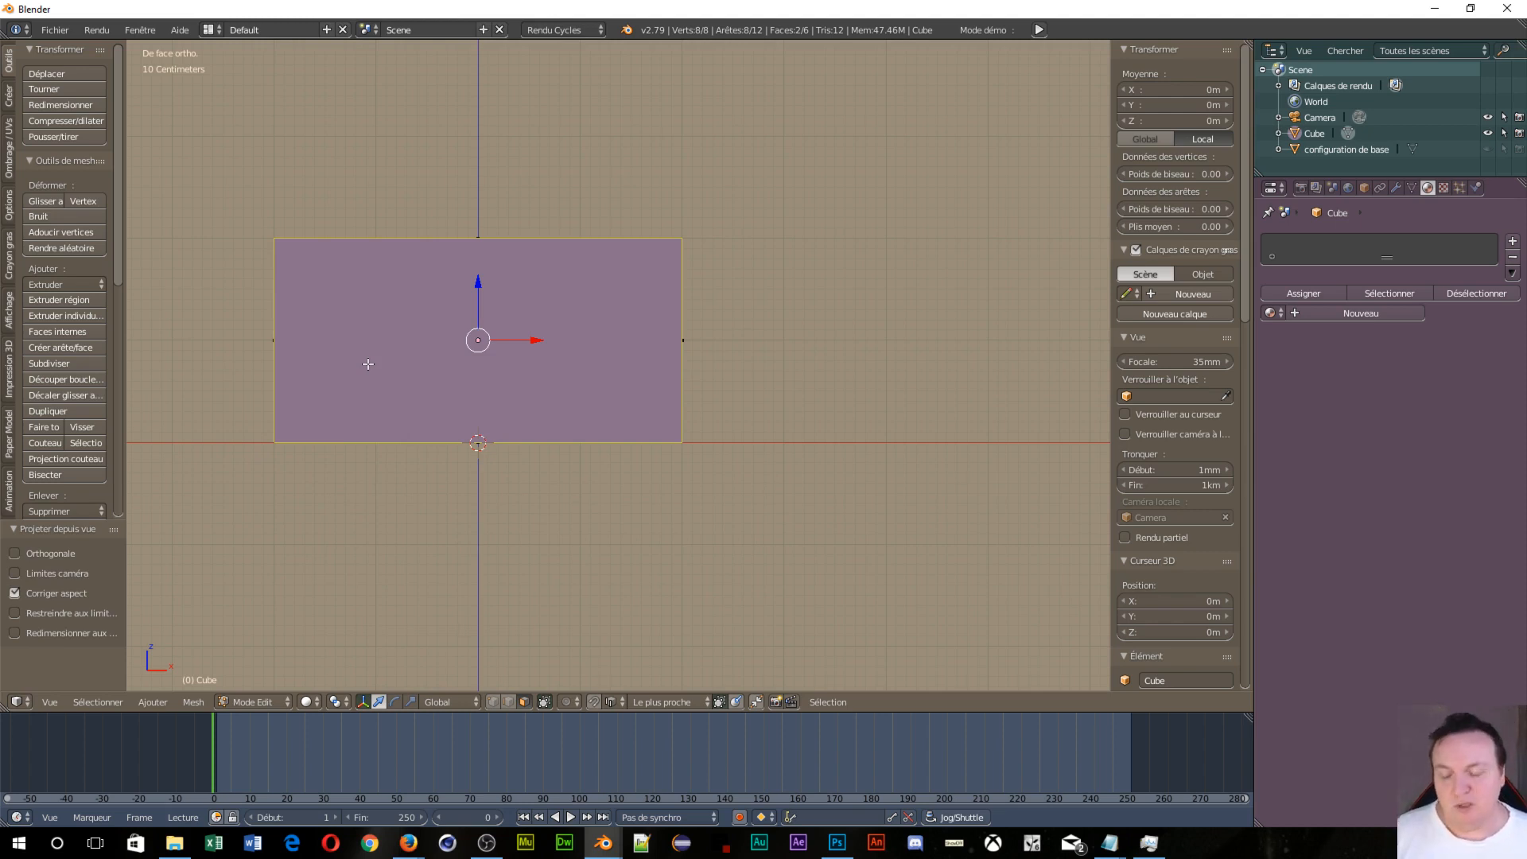
key("Tab")
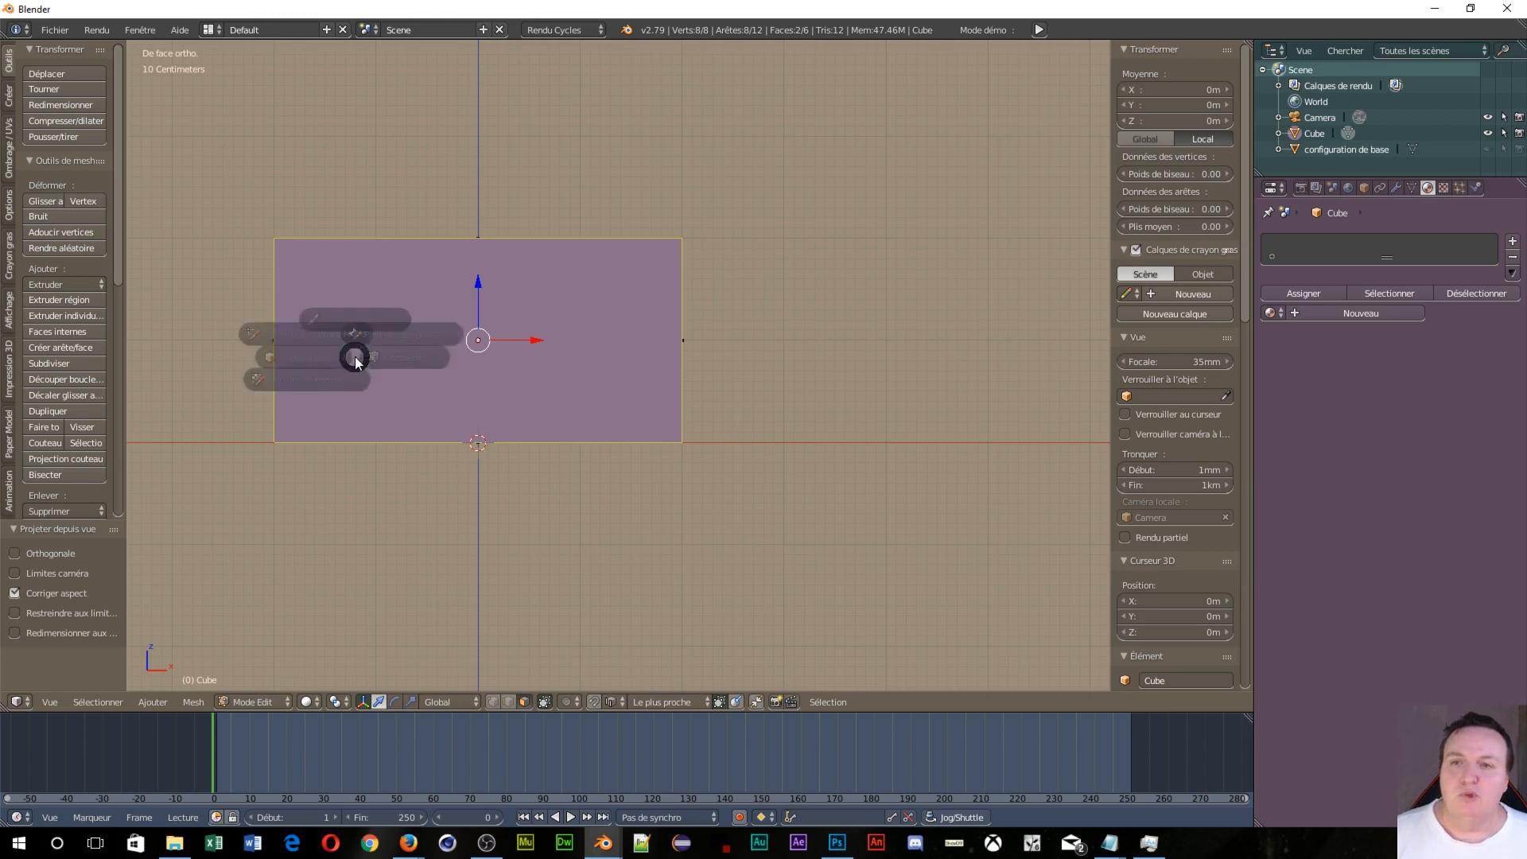
left_click(219, 362)
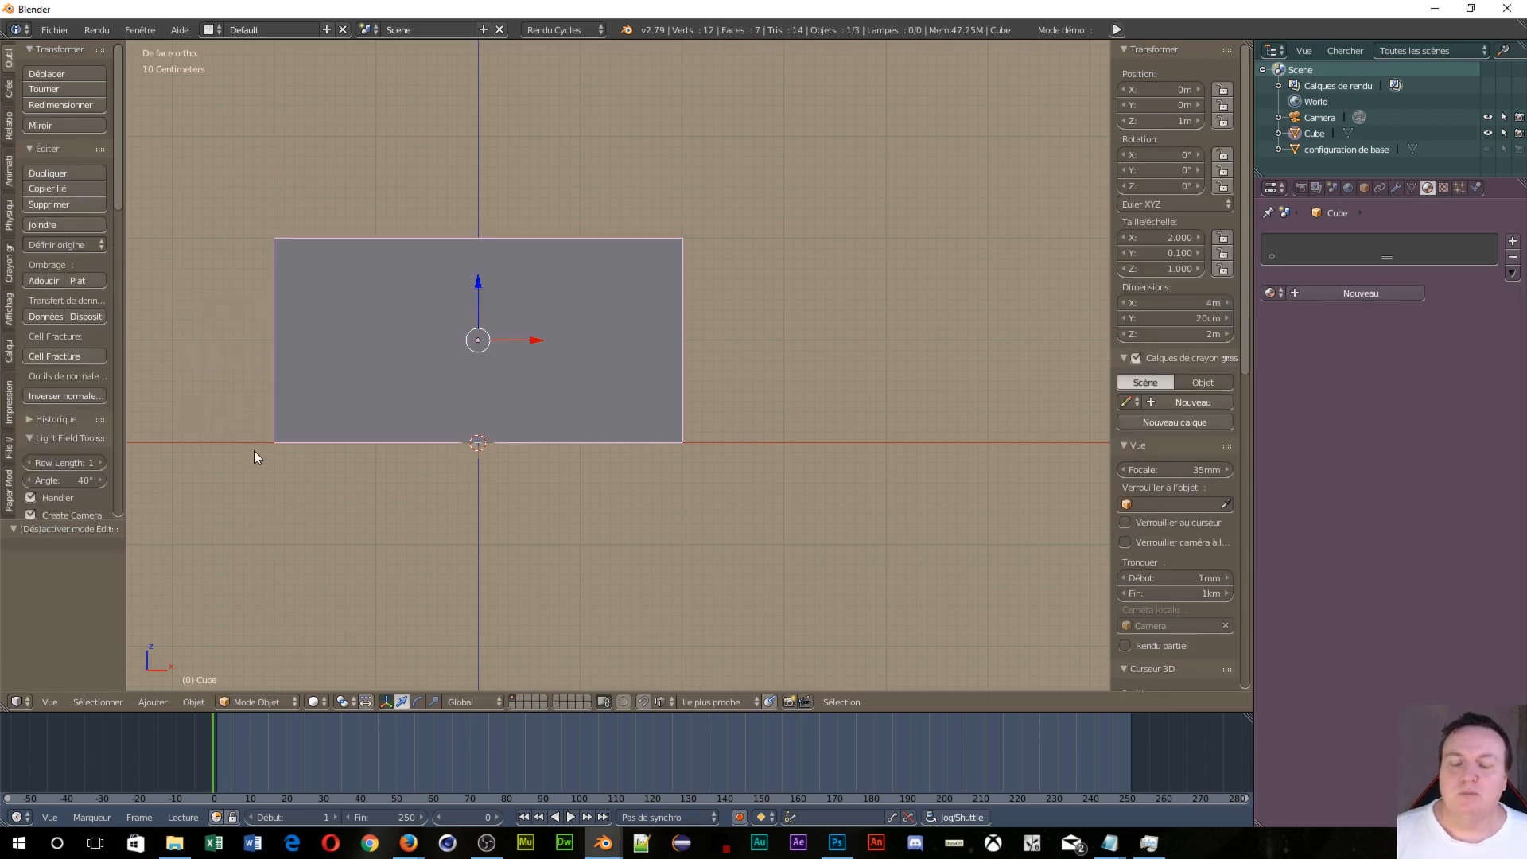
Step: Hide both sidebars of the 3D view and split it vertically into a narrow and a wide view
key("t")
key("n")
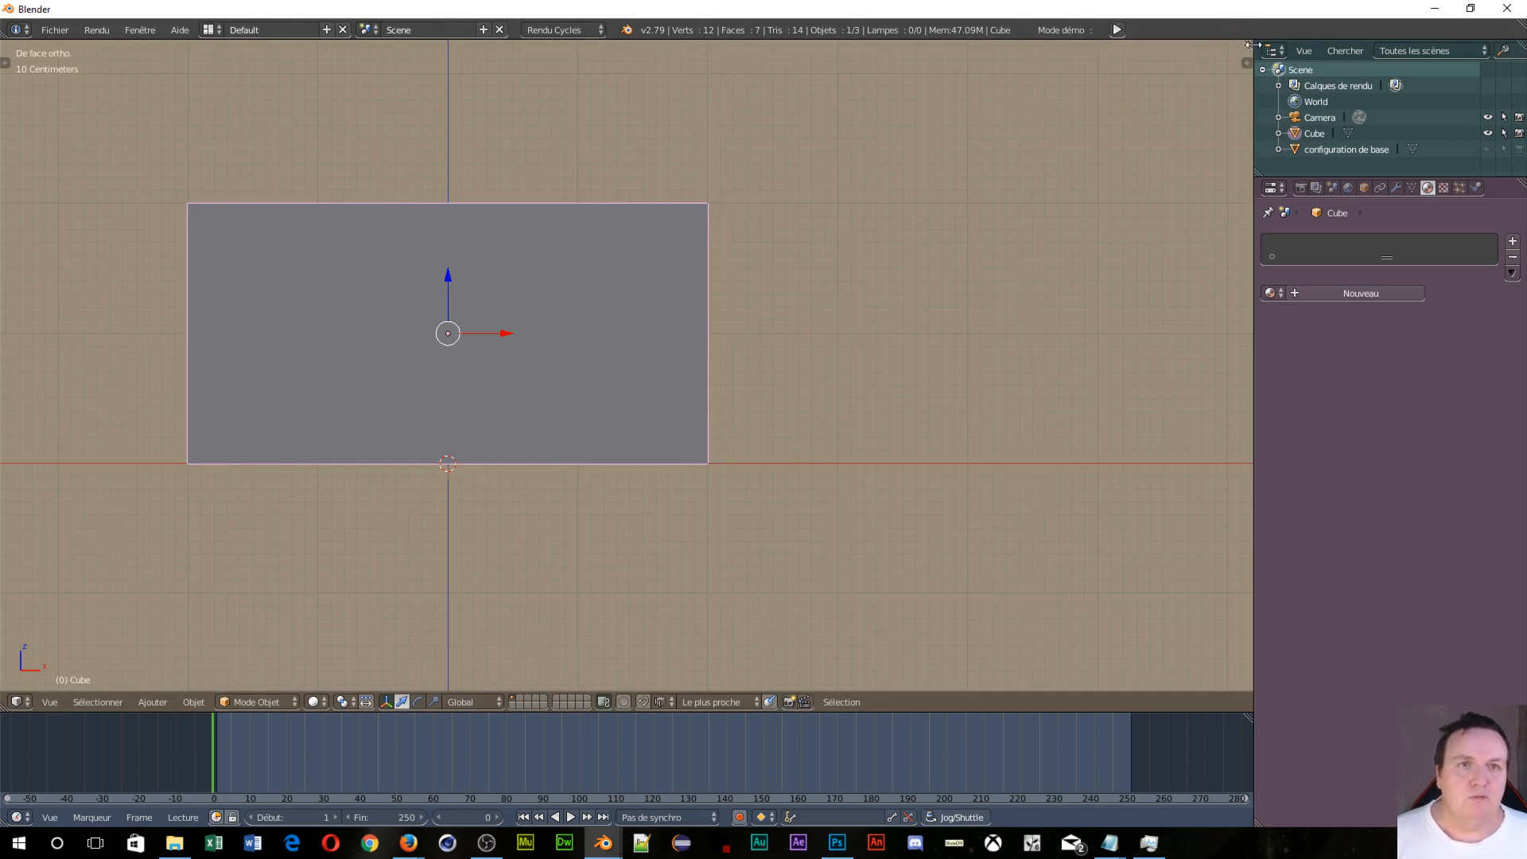
left_click_drag(1246, 40, 420, 382)
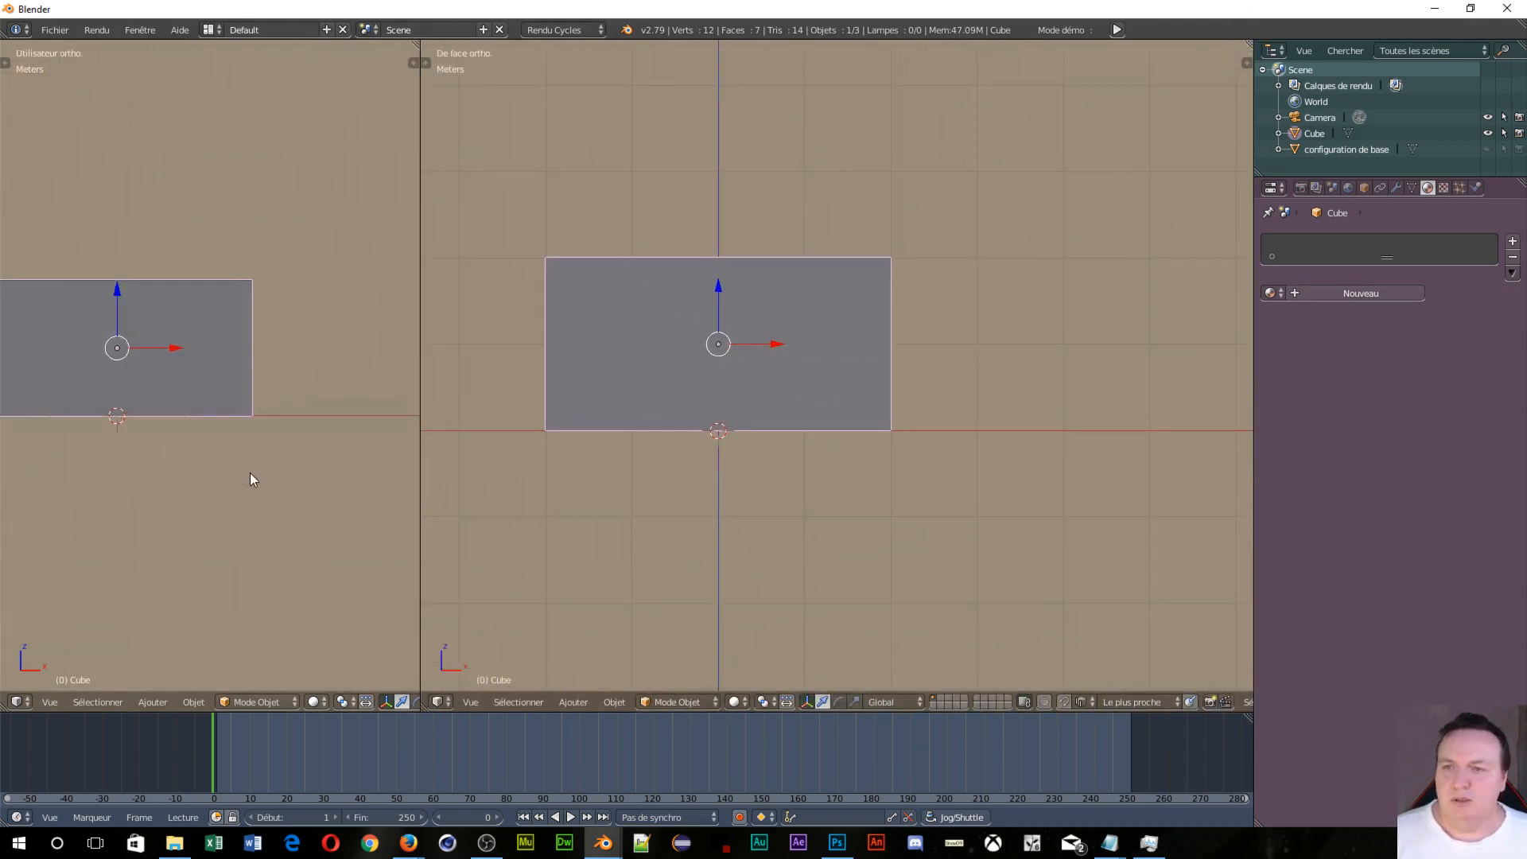
Step: Frame the slab at an angle in perspective in the narrow view and show it with rendered shading
middle_click_drag(249, 473, 128, 487)
scroll(135, 499, "up", 4)
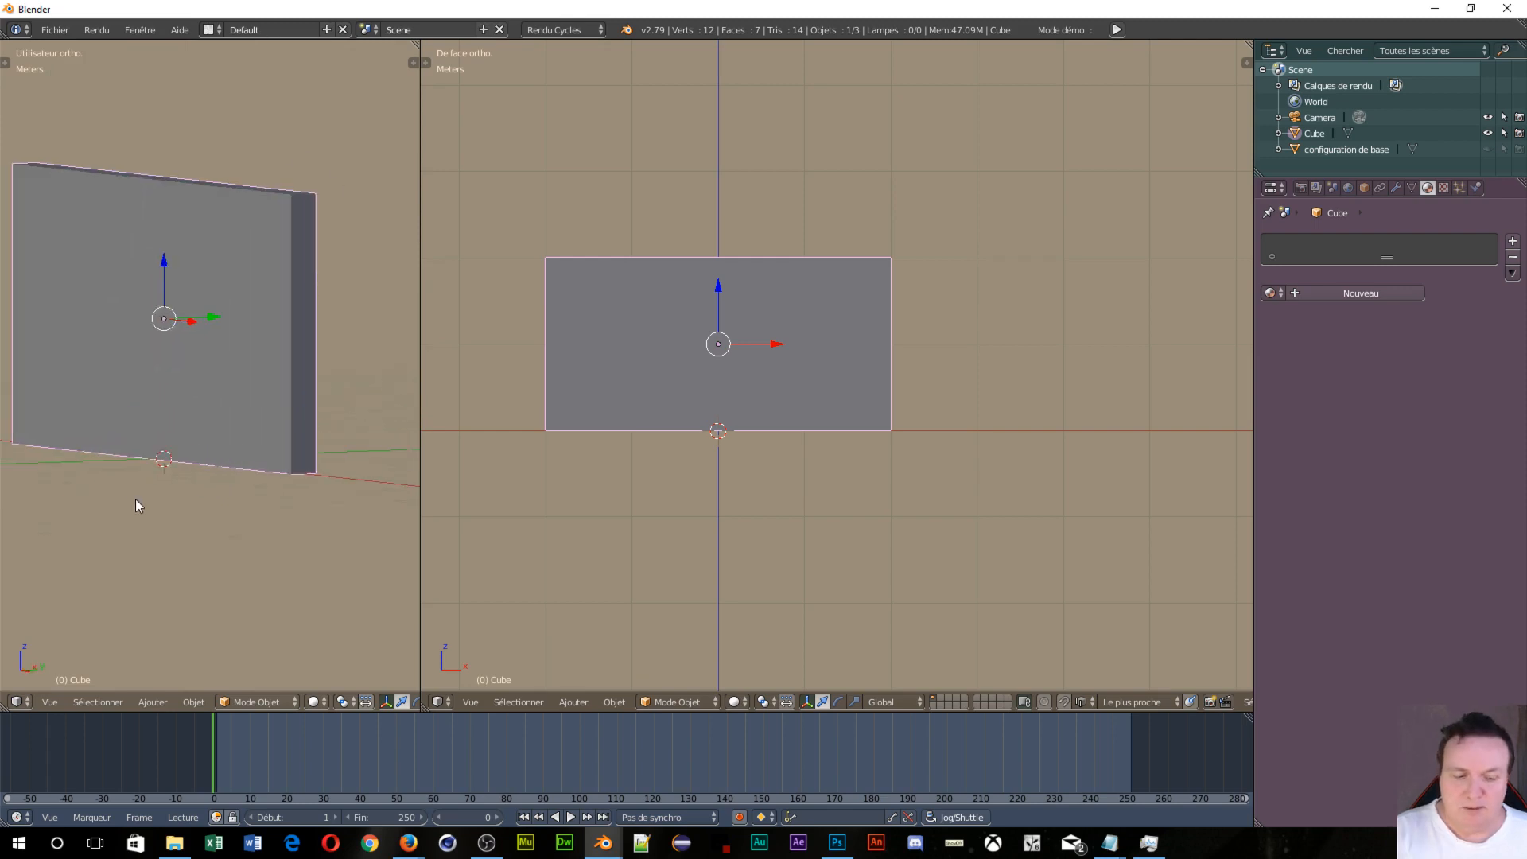
key("KP_5")
scroll(184, 495, "up", 5)
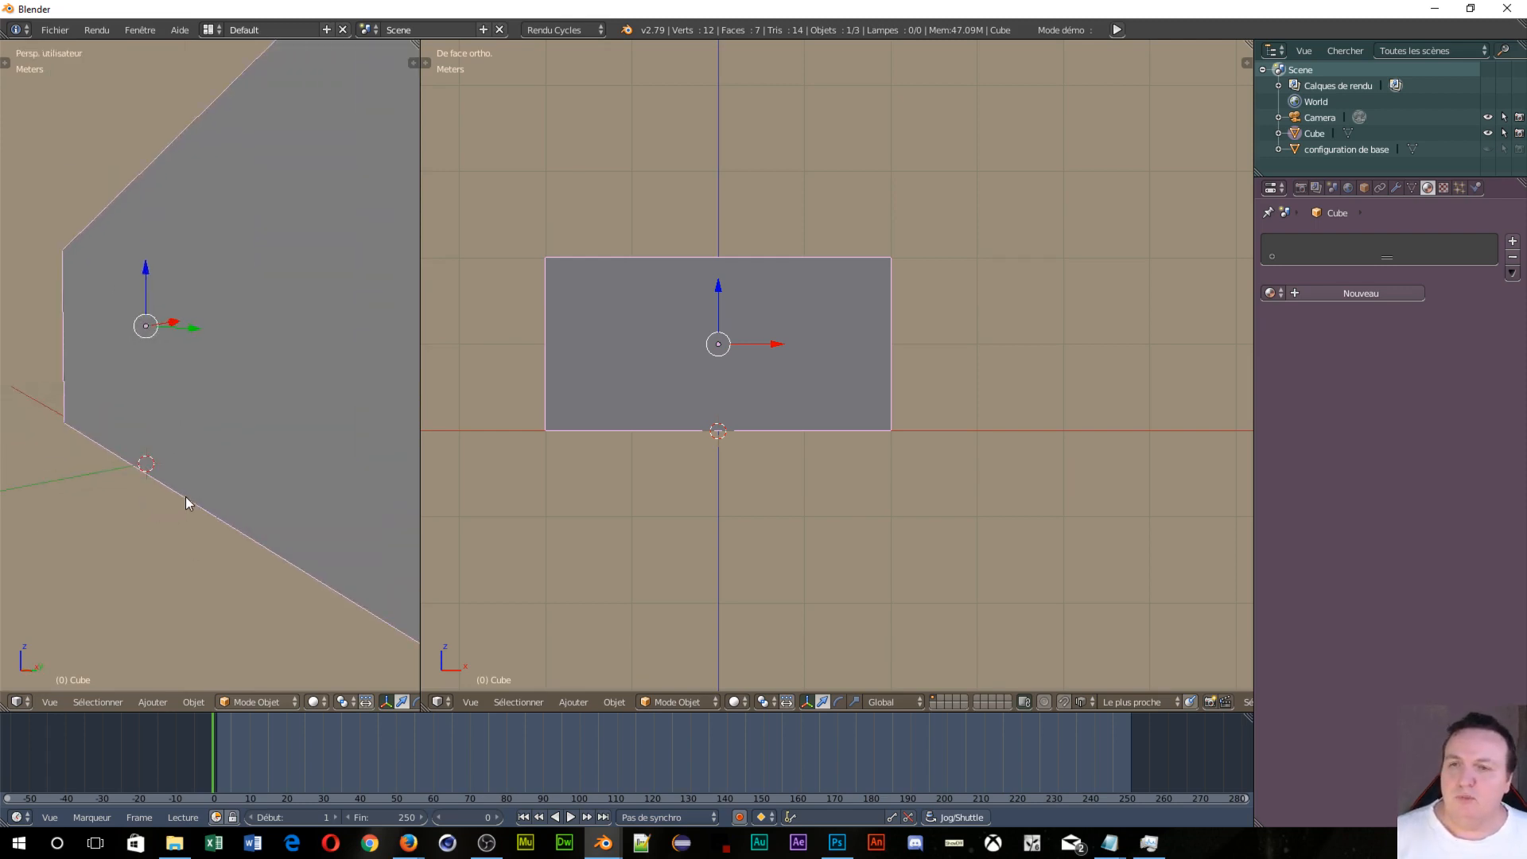
scroll(185, 496, "down", 5)
middle_click_drag(232, 479, 274, 482)
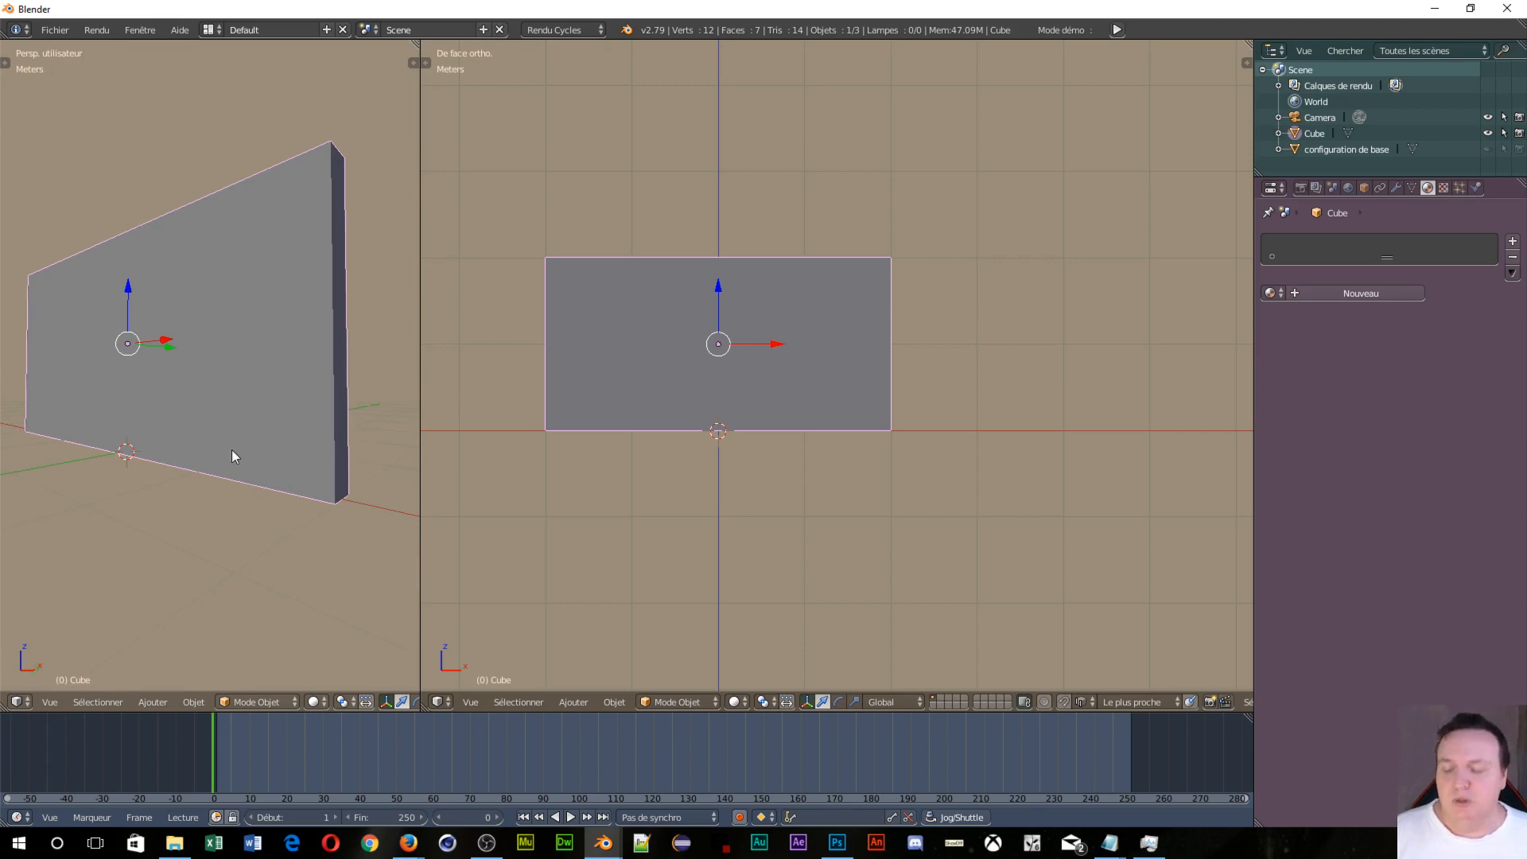
key("shift+z")
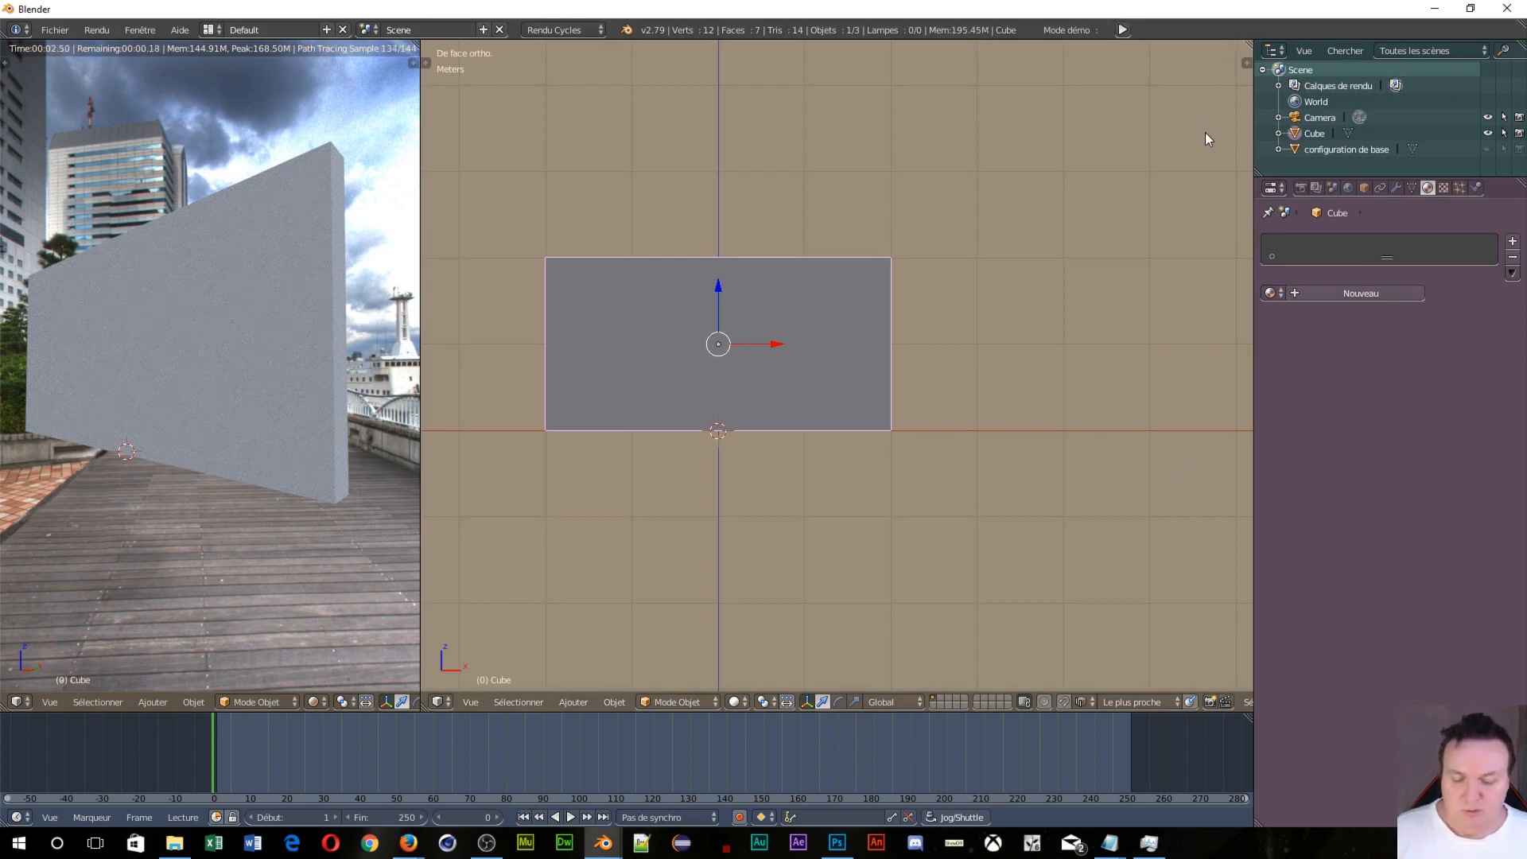
Step: Turn on the Screencast Keys display in the wide view and hide its sidebar again
key("n")
scroll(1199, 449, "down", 10)
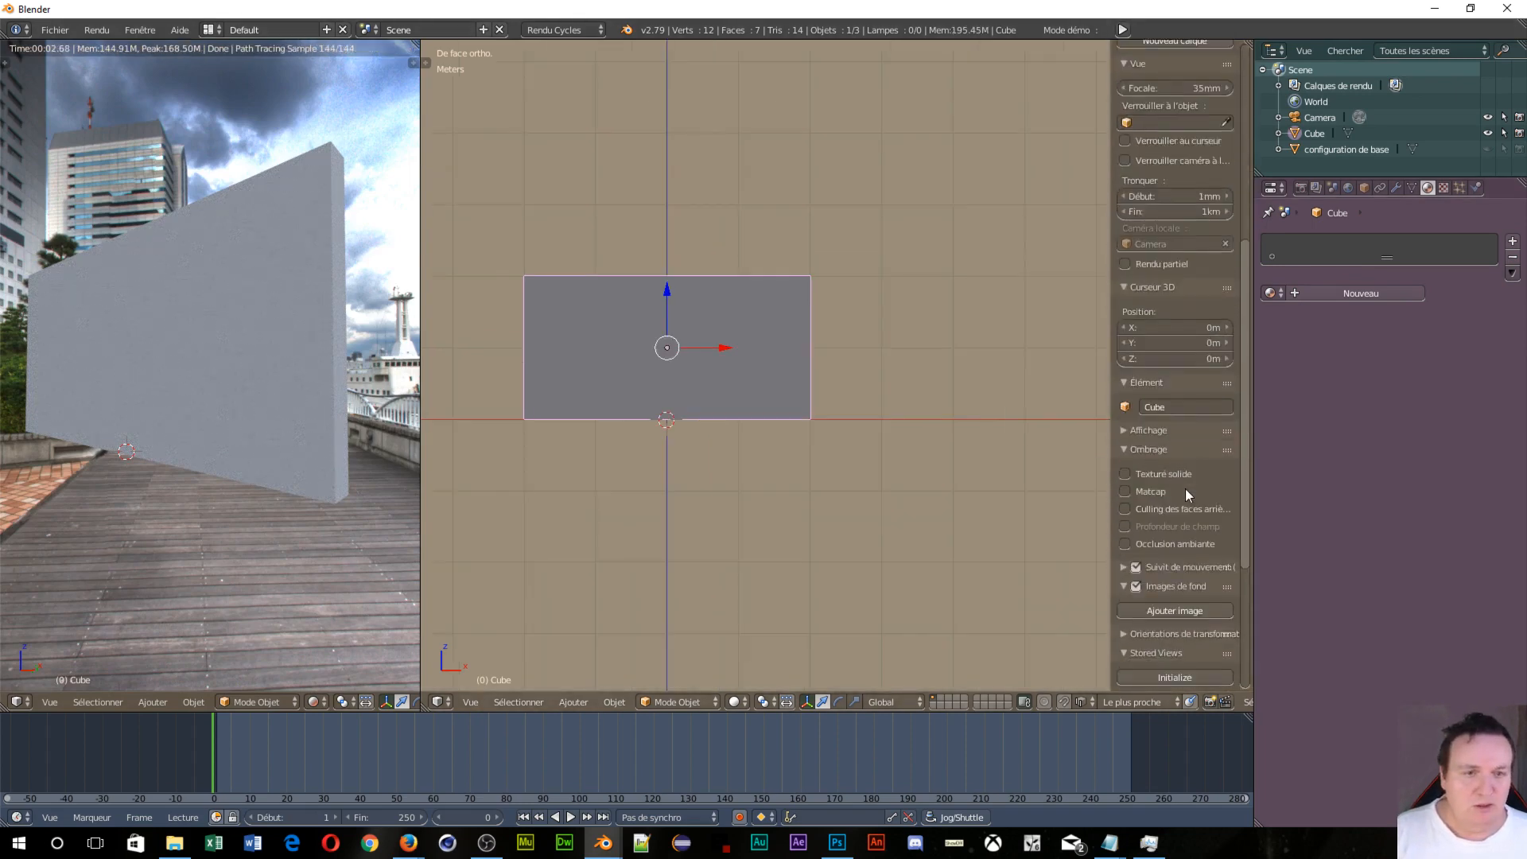
left_click(1169, 600)
scroll(1150, 564, "down", 1)
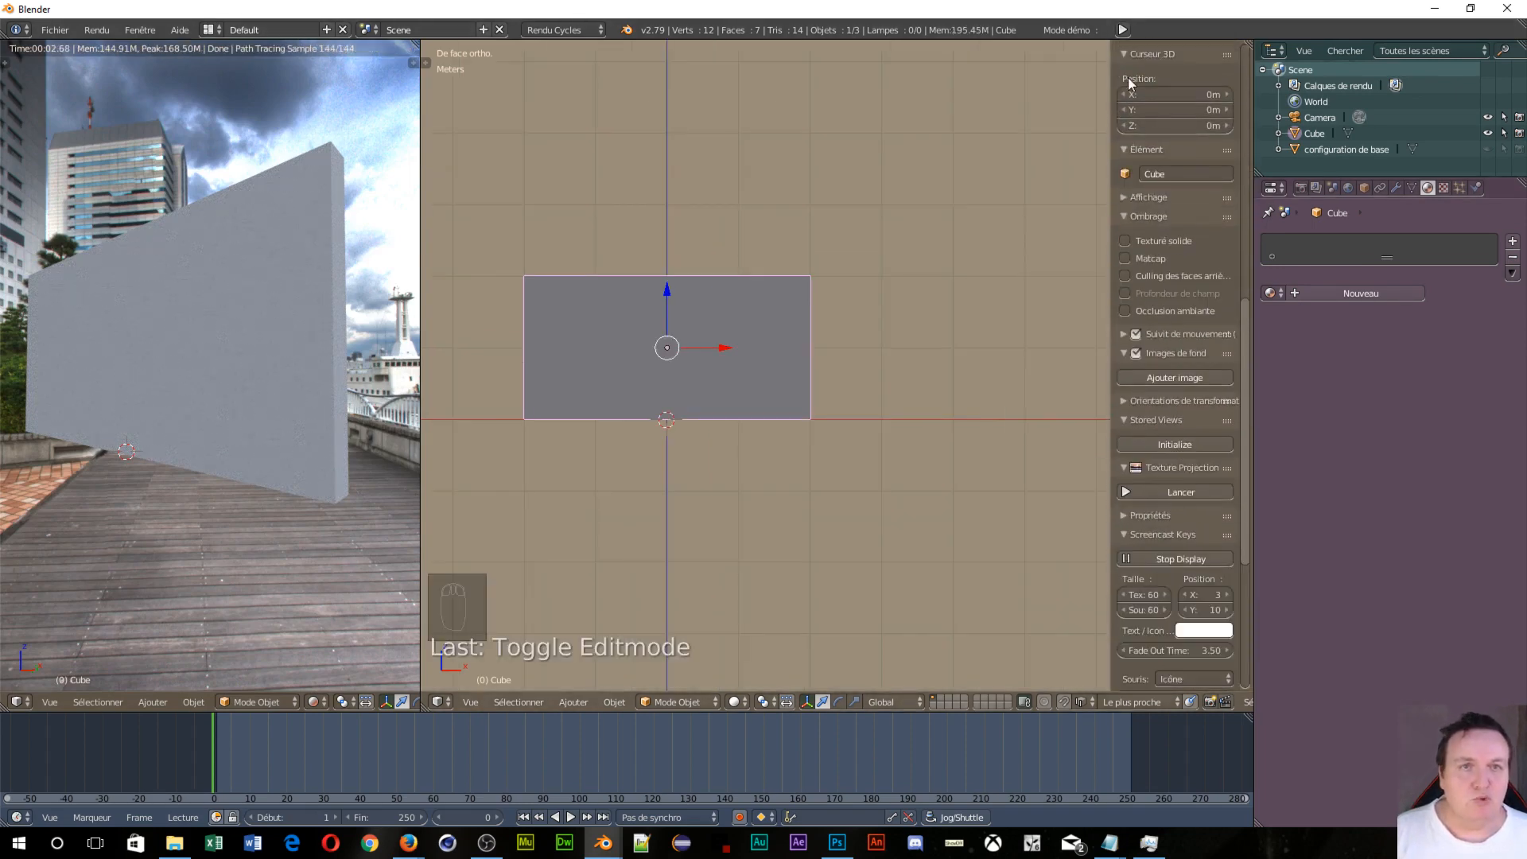
scroll(1128, 362, "up", 8)
scroll(1104, 321, "up", 4)
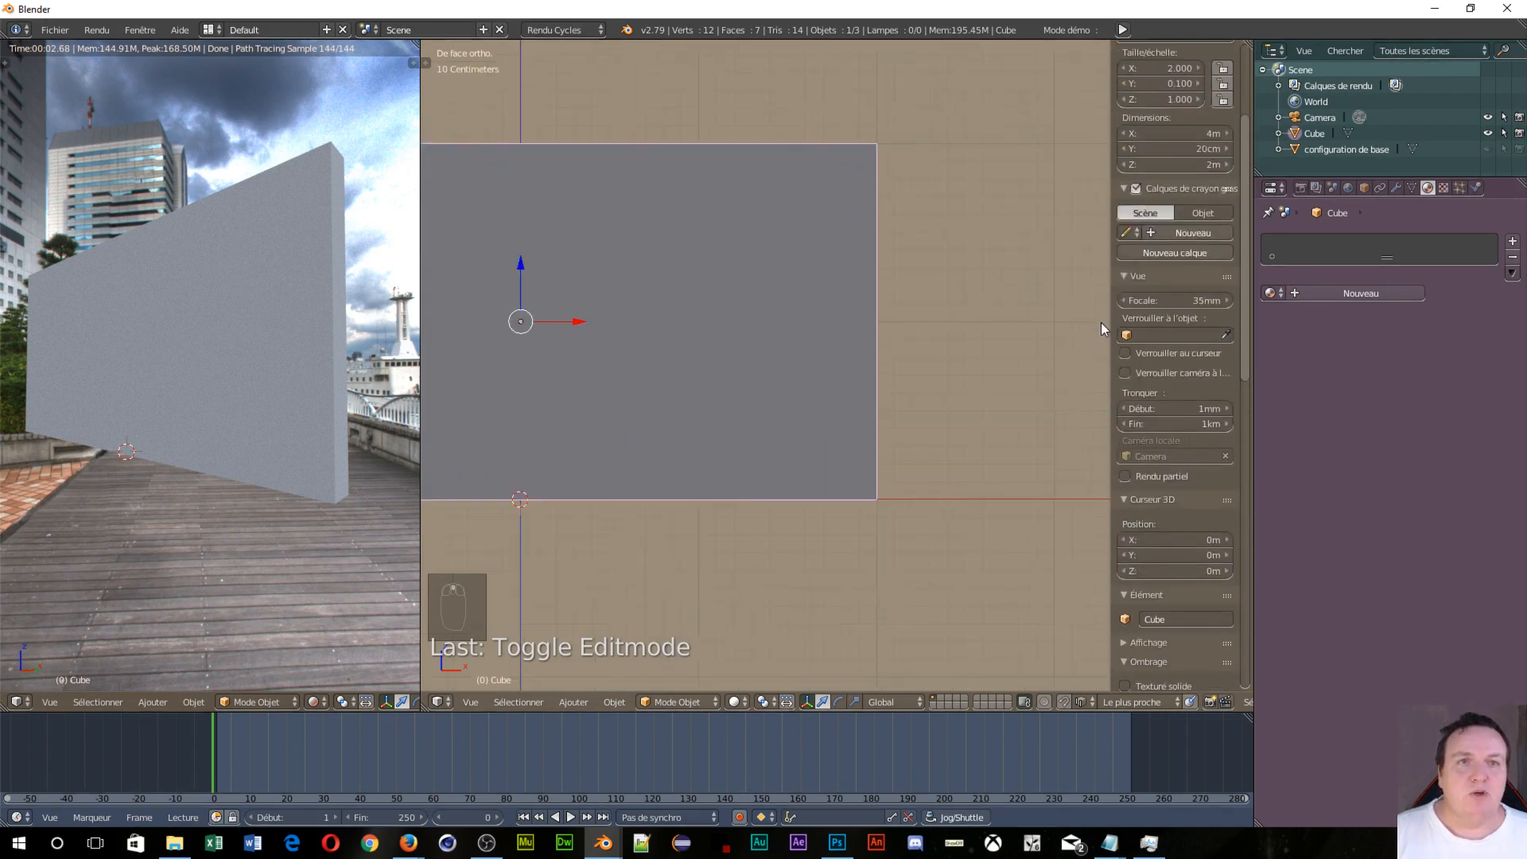
scroll(1096, 323, "down", 2)
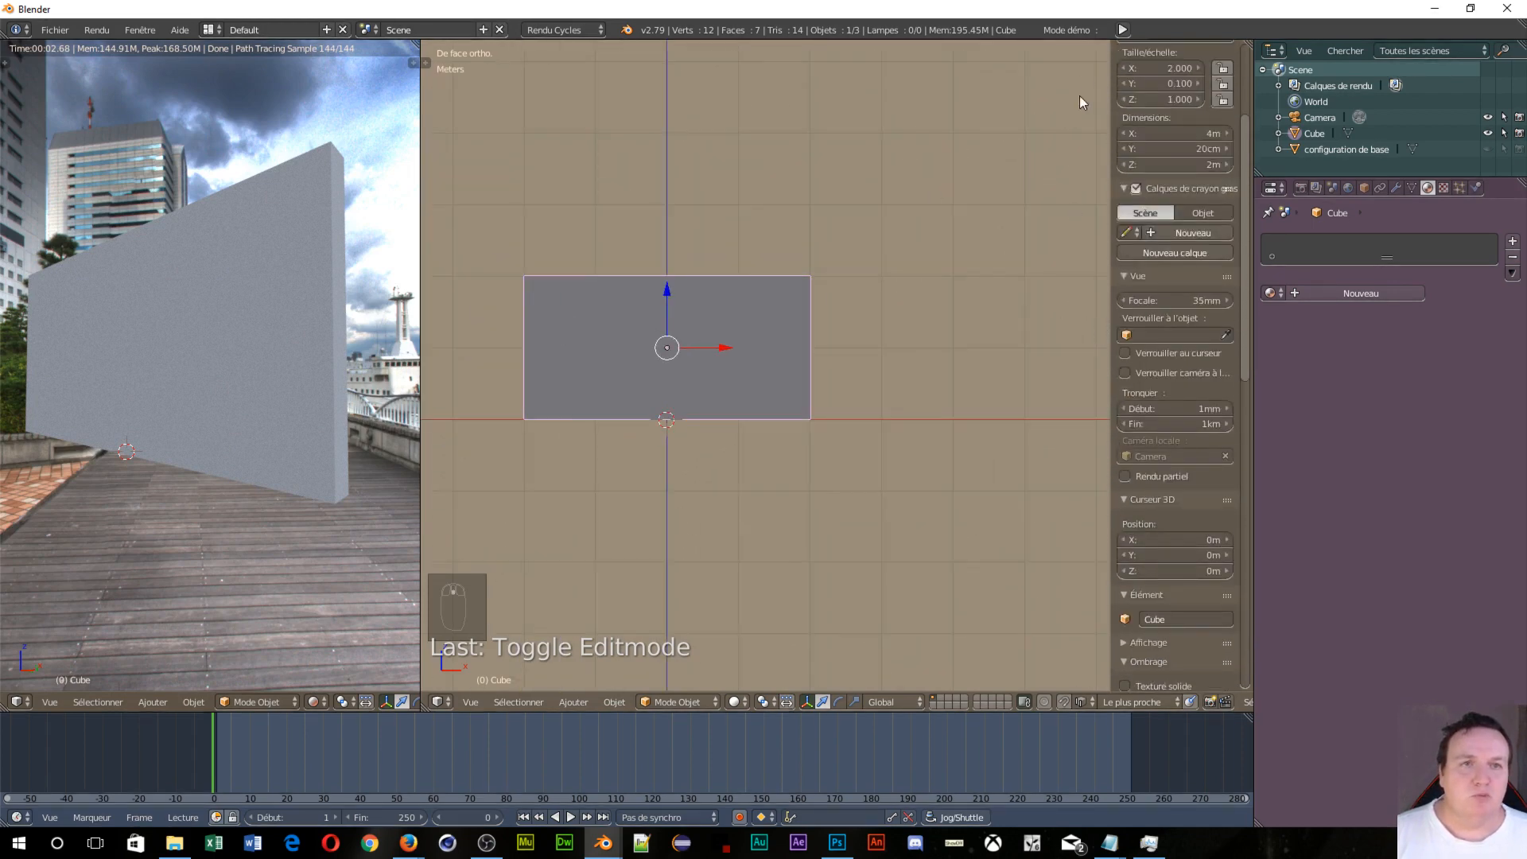
key("n")
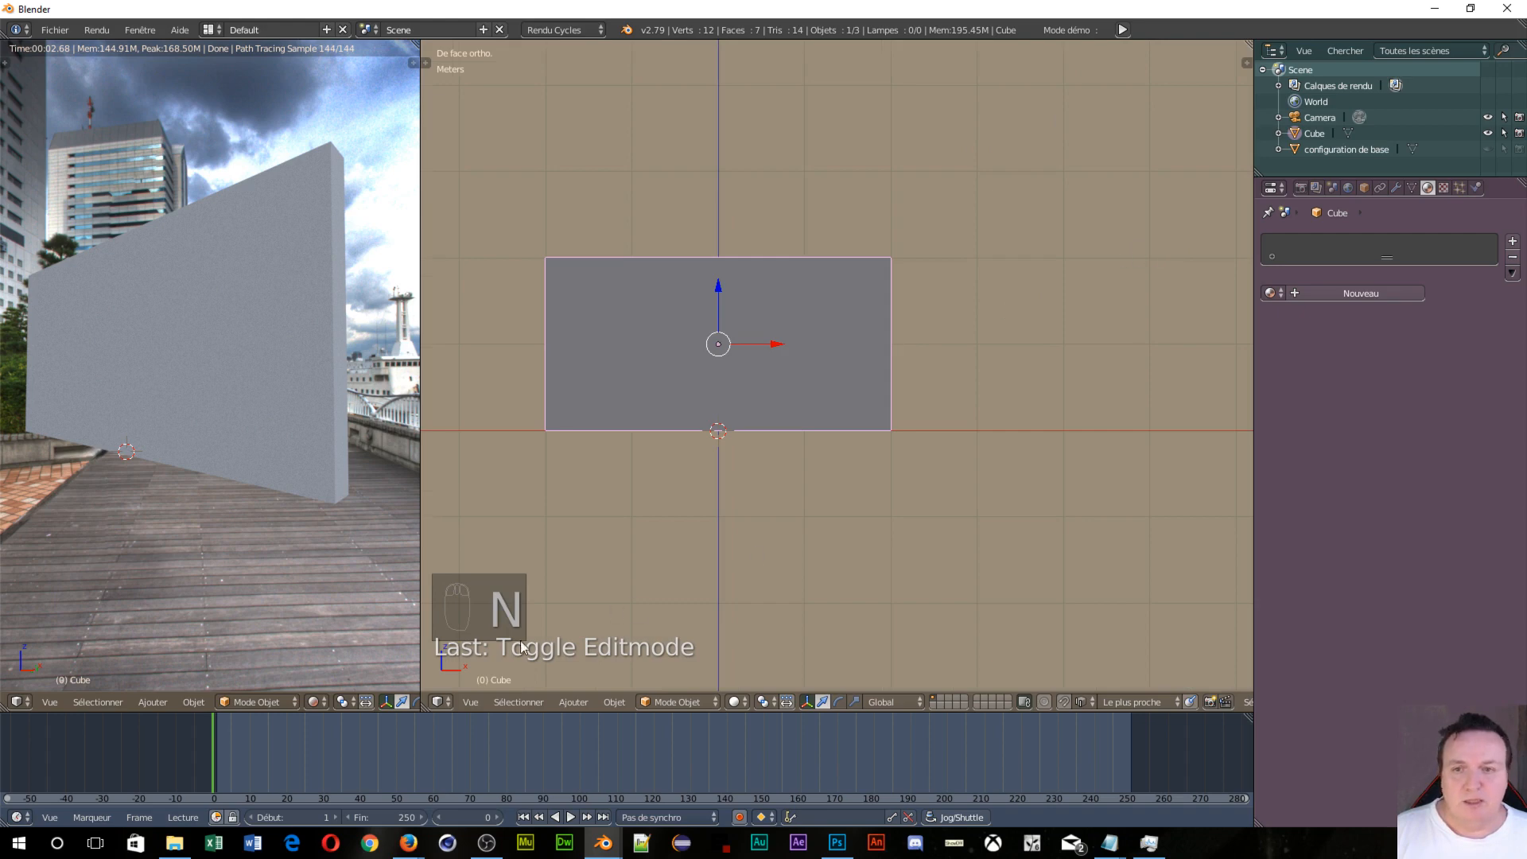
Step: Change the wide view to the node editor and create a new material for the slab
left_click(449, 700)
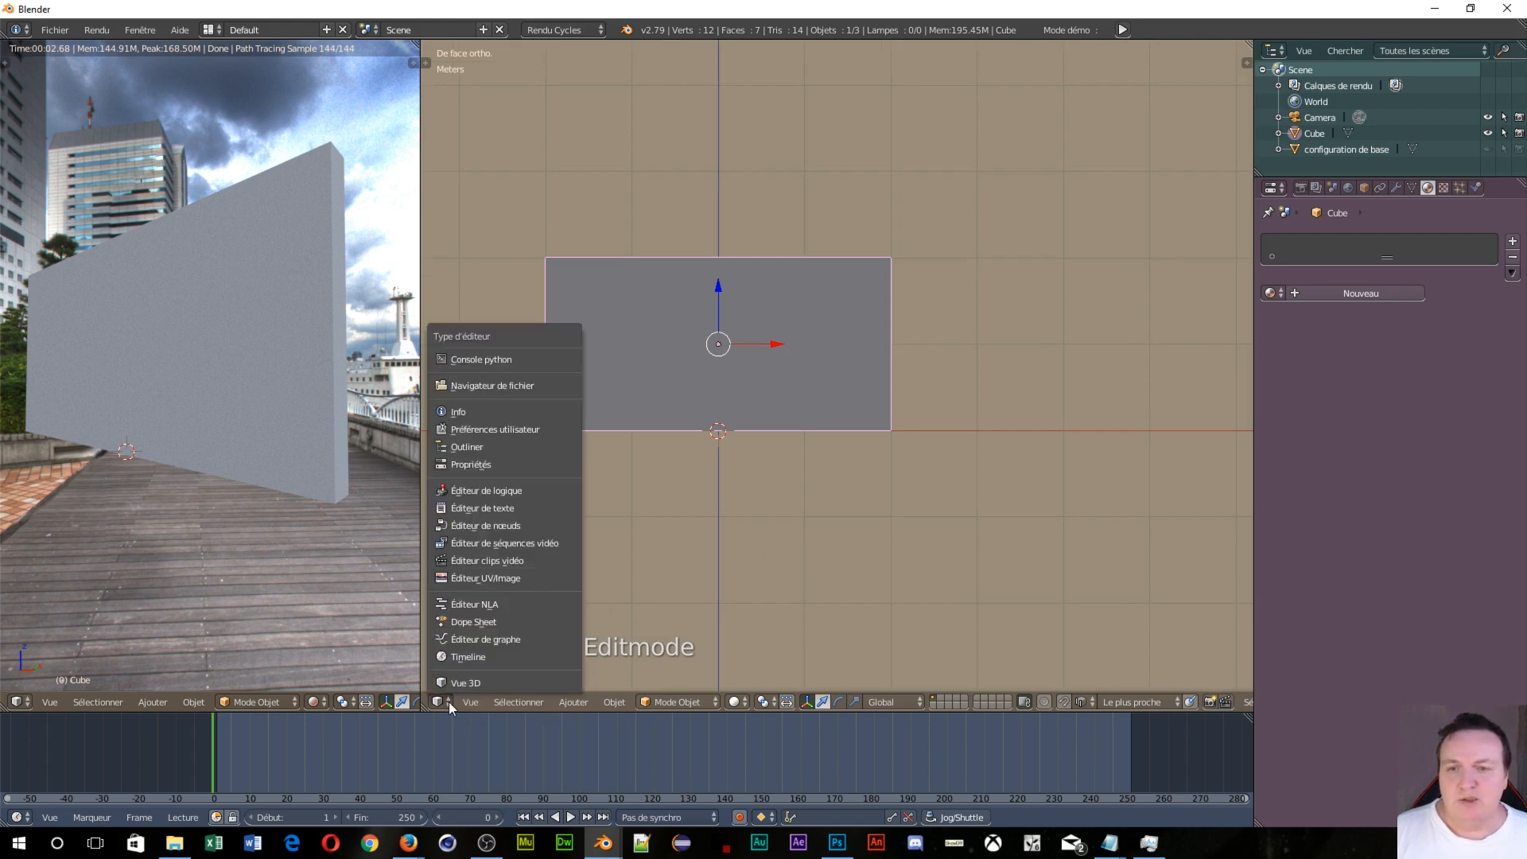
left_click(486, 526)
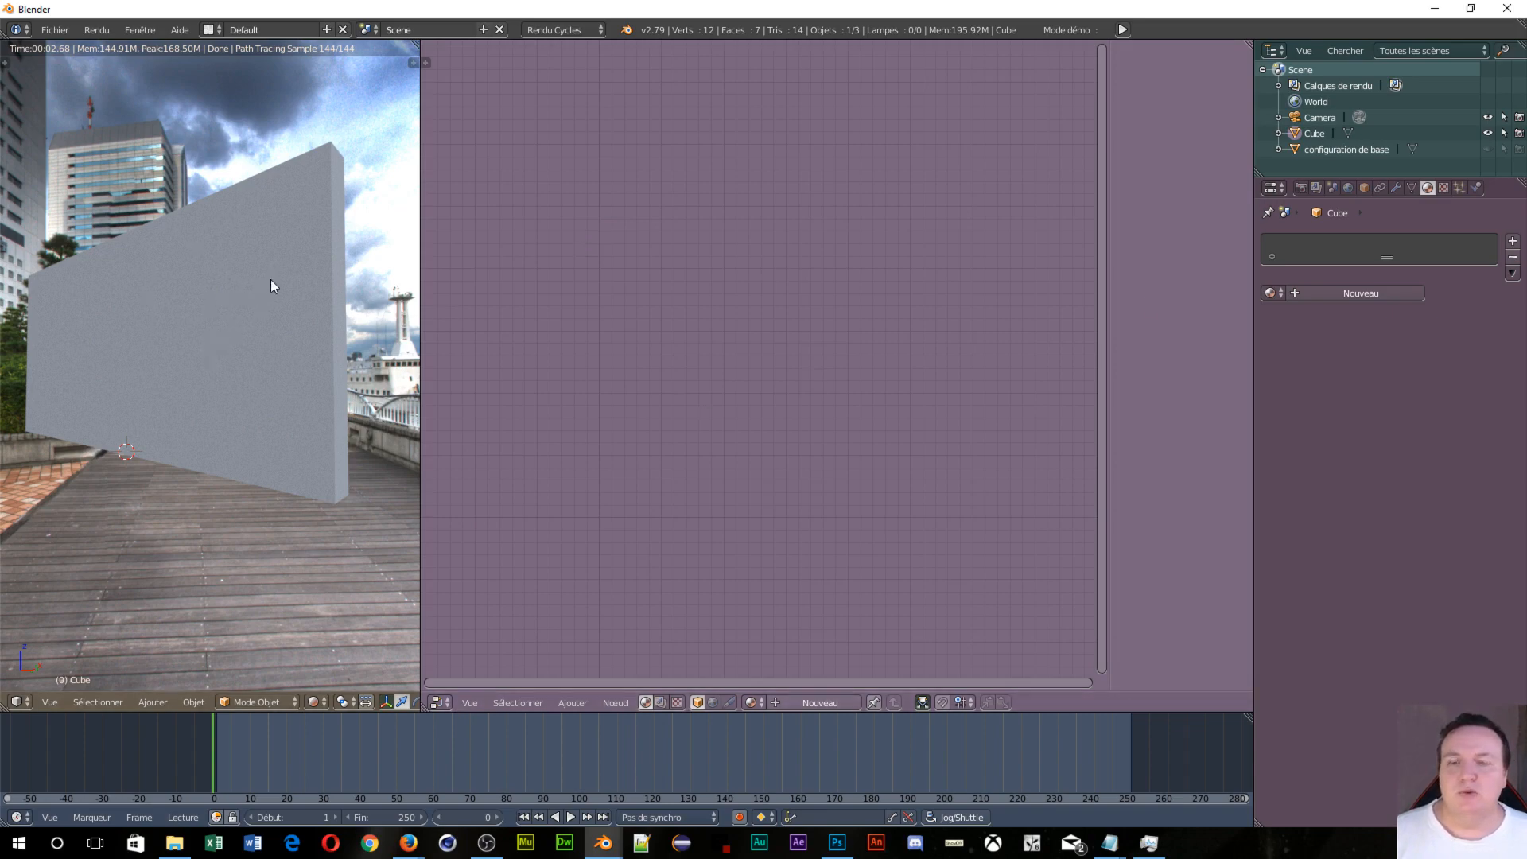
left_click(1324, 293)
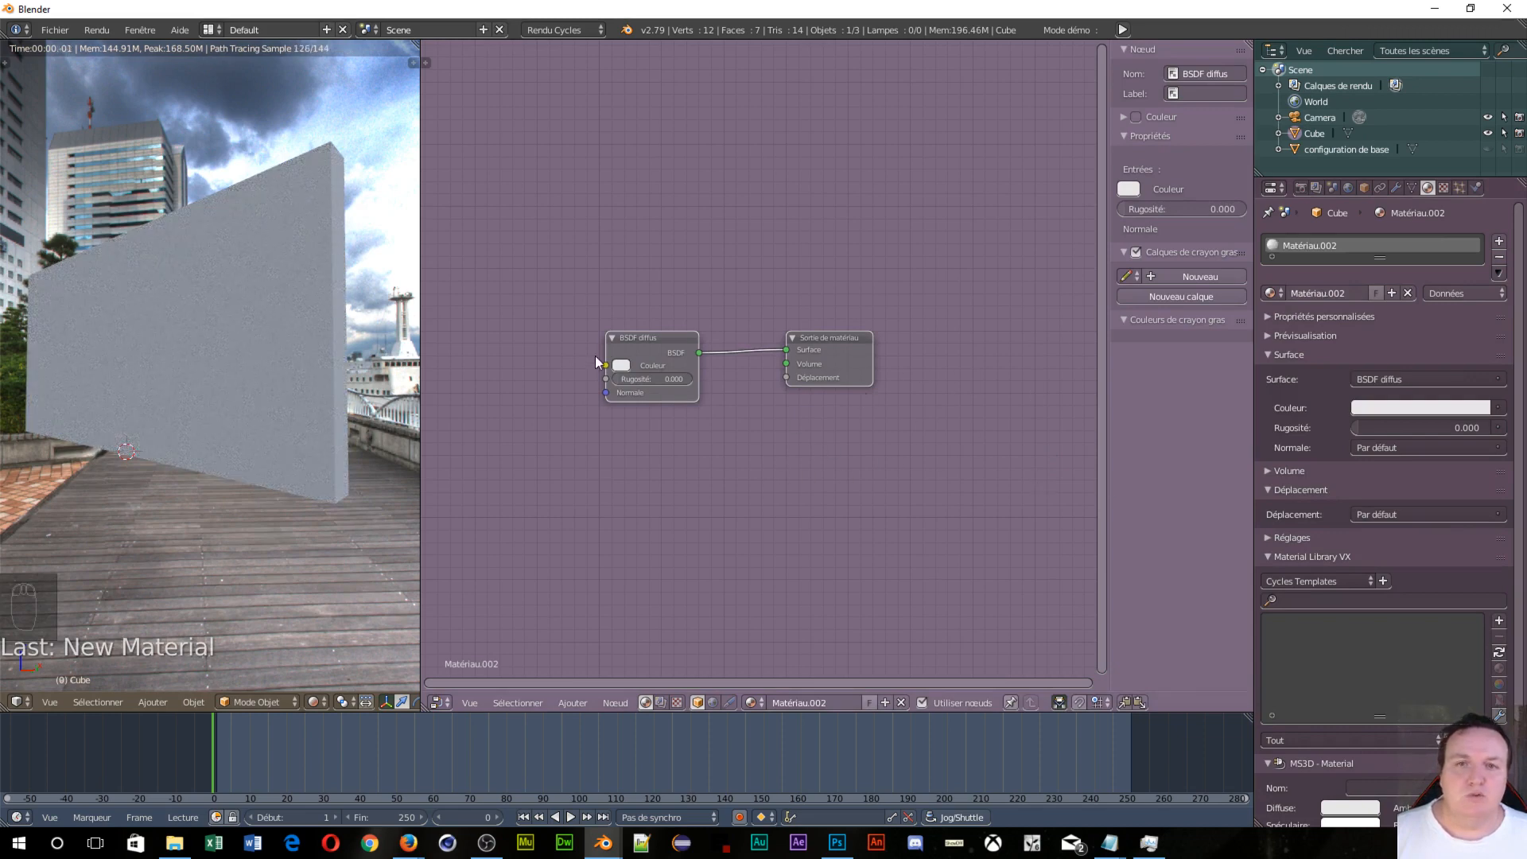
Step: Space the Diffuse BSDF and material output nodes apart and delete the Diffuse BSDF node
middle_click_drag(710, 507, 870, 476)
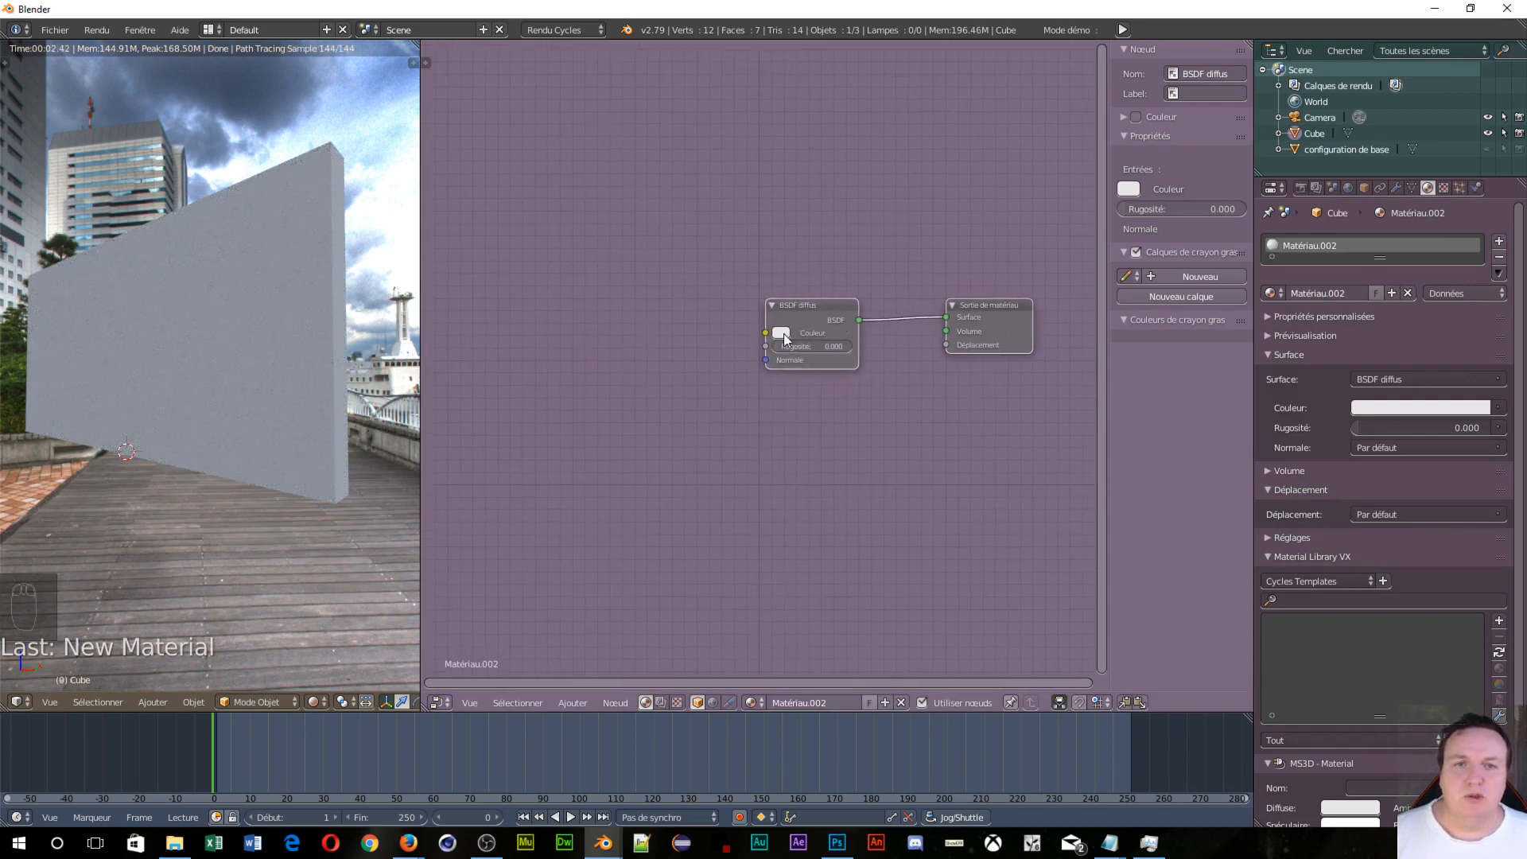
left_click_drag(784, 339, 700, 279)
left_click_drag(978, 311, 1008, 305)
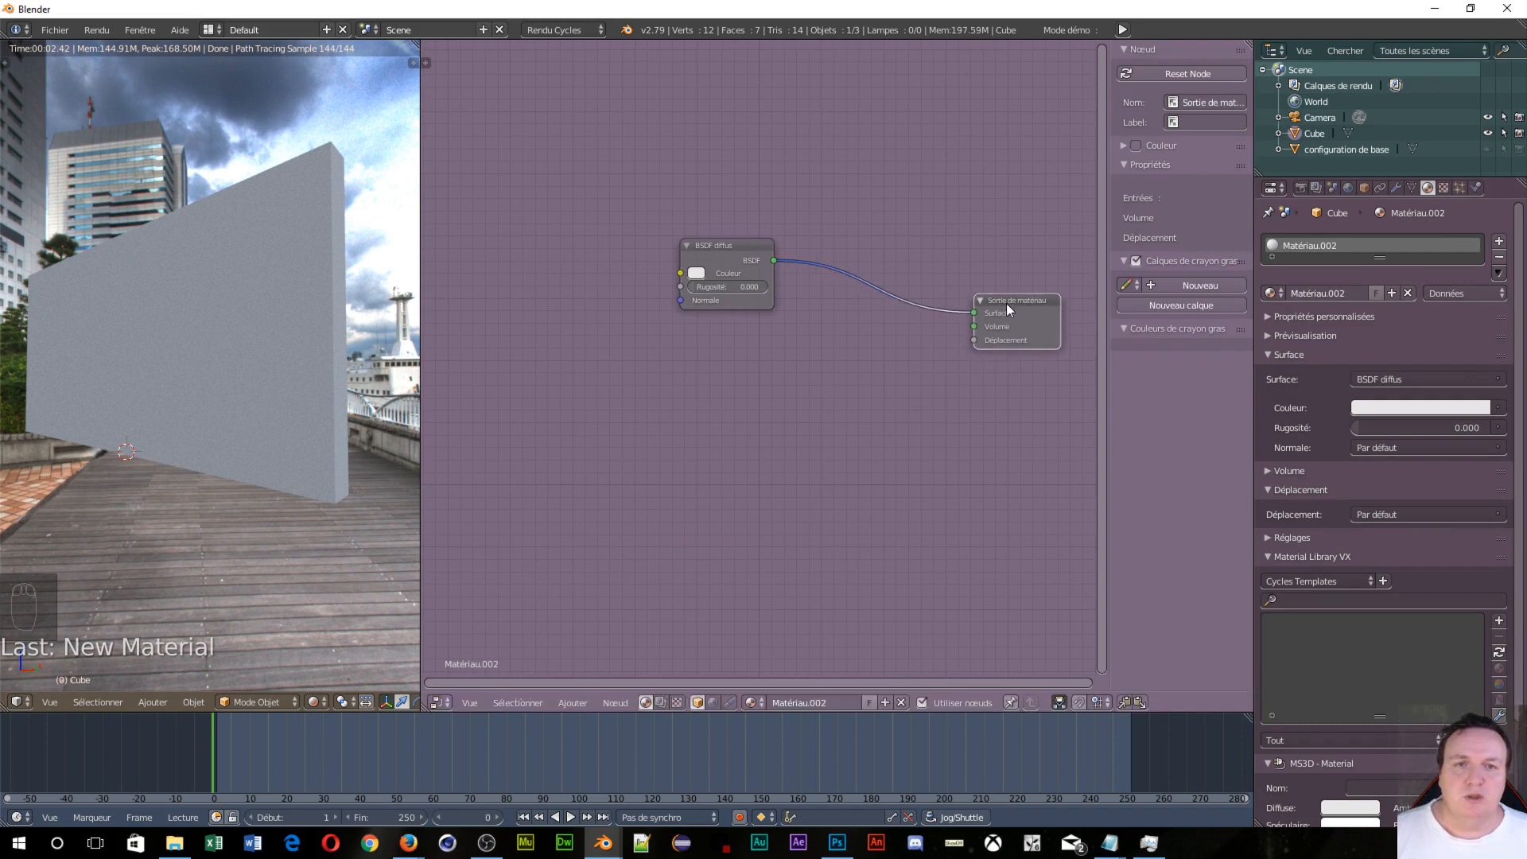
left_click(715, 245)
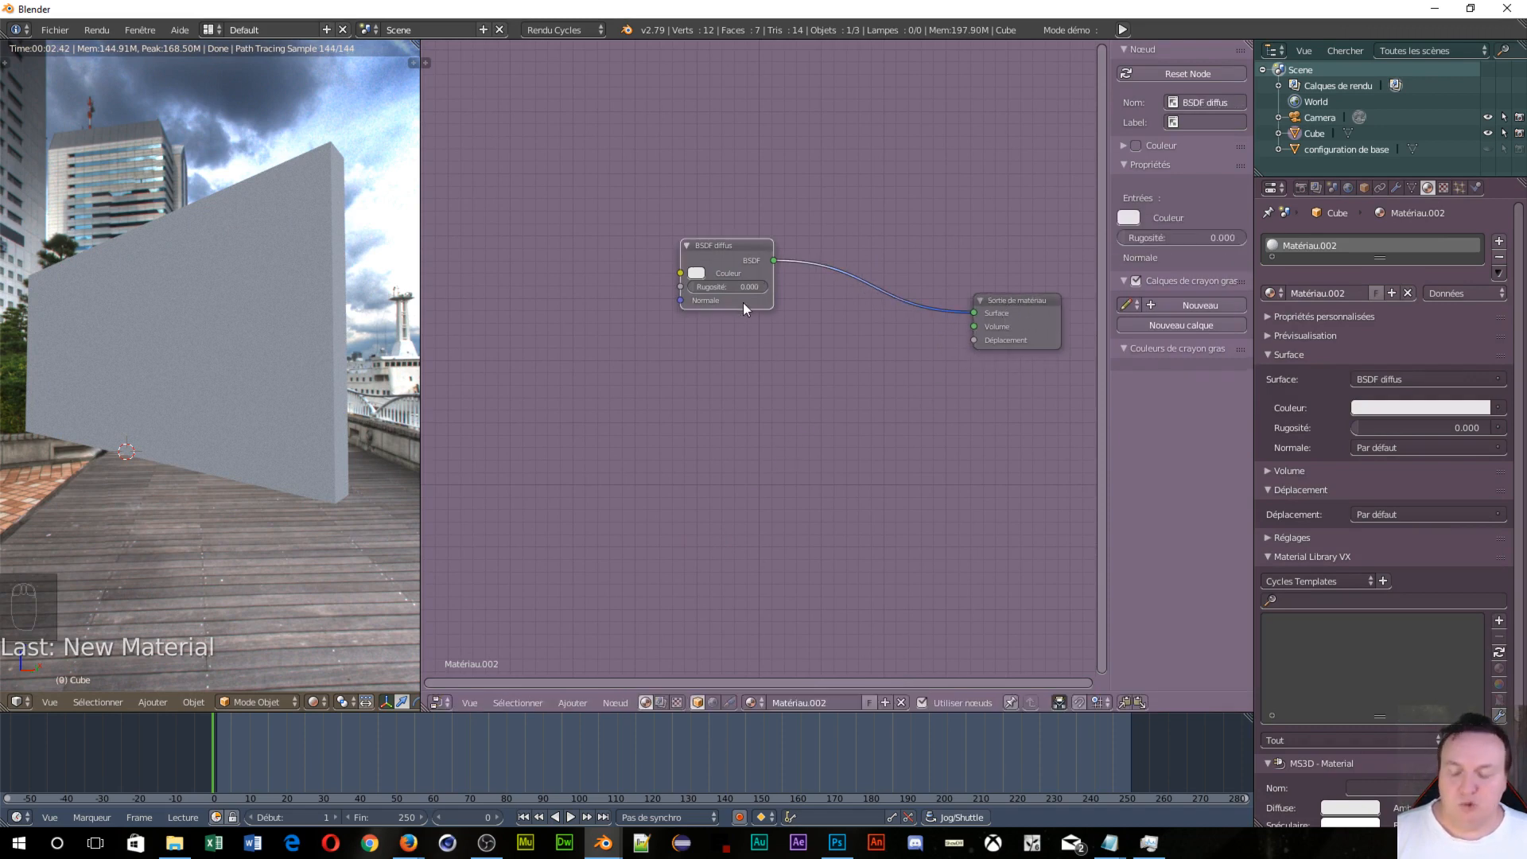
key("Delete")
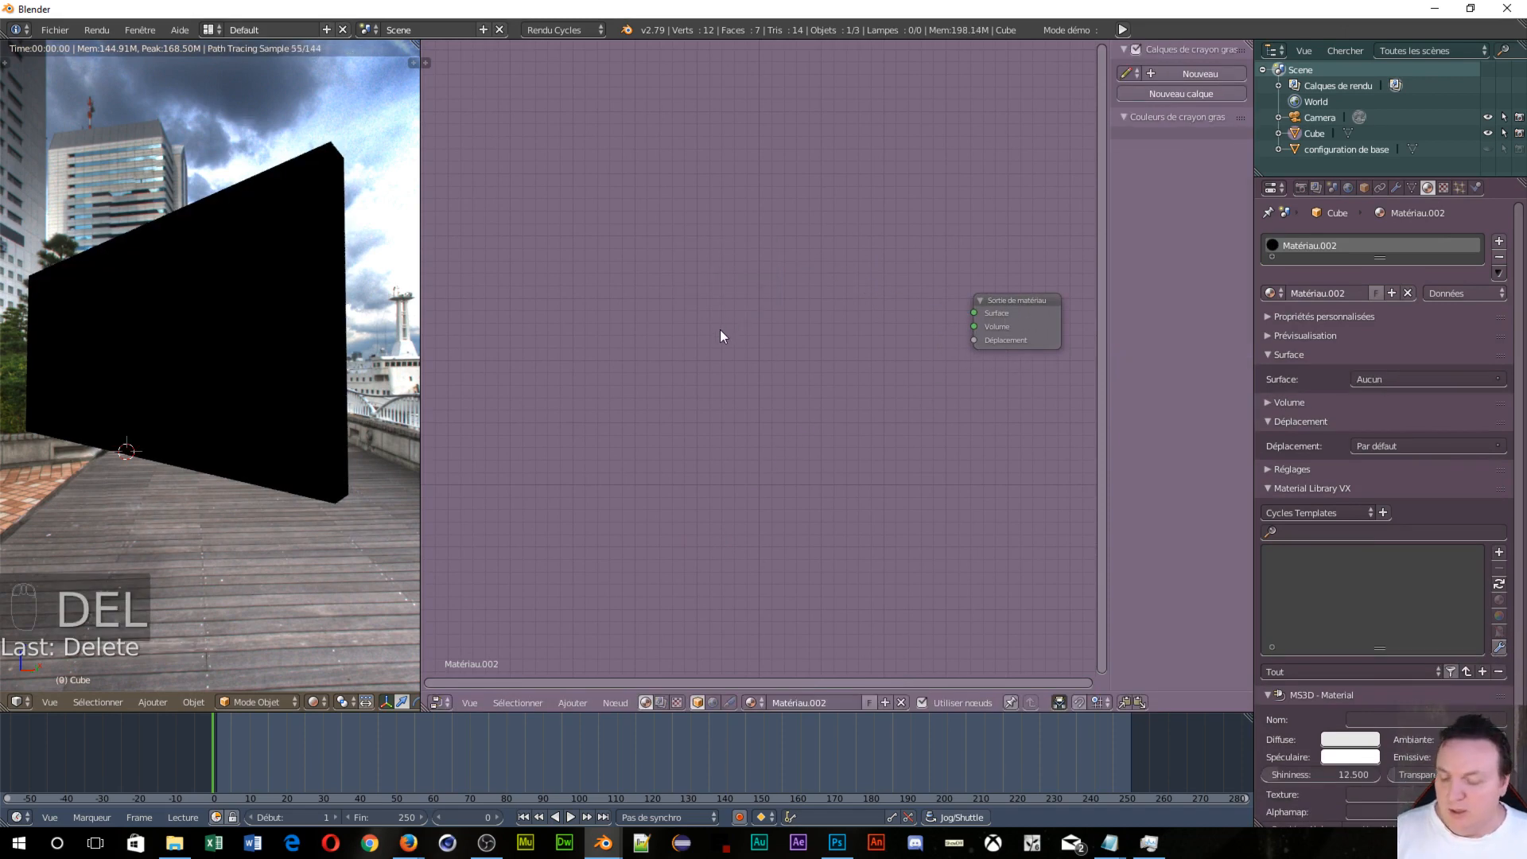
Step: Add the RBP Non Métallic group node and connect its Shader output to the material output's Surface input
key("shift+a")
mouse_move(723, 476)
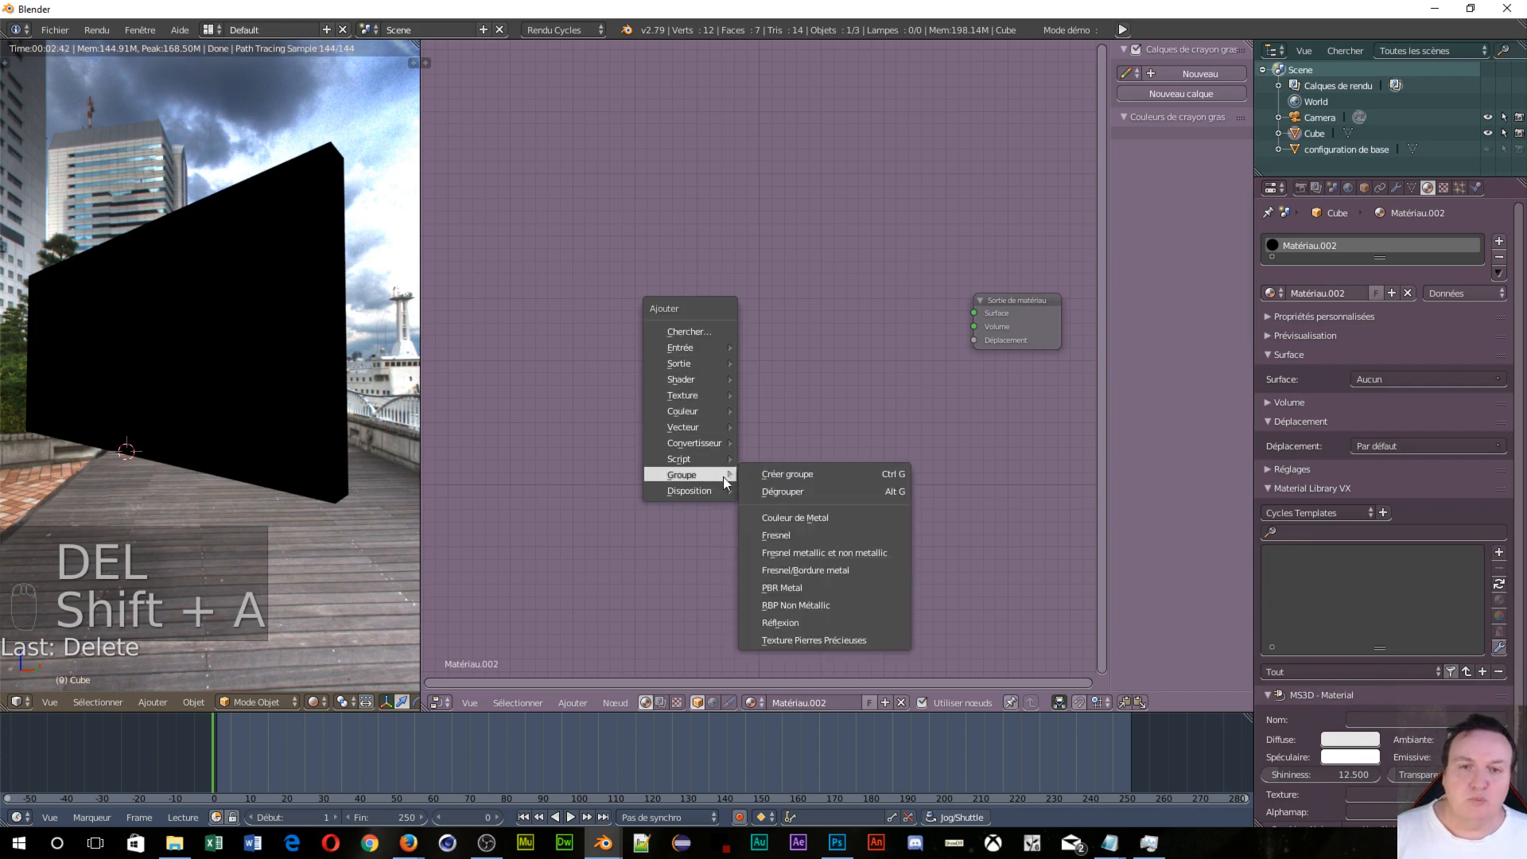
left_click(826, 605)
left_click(689, 232)
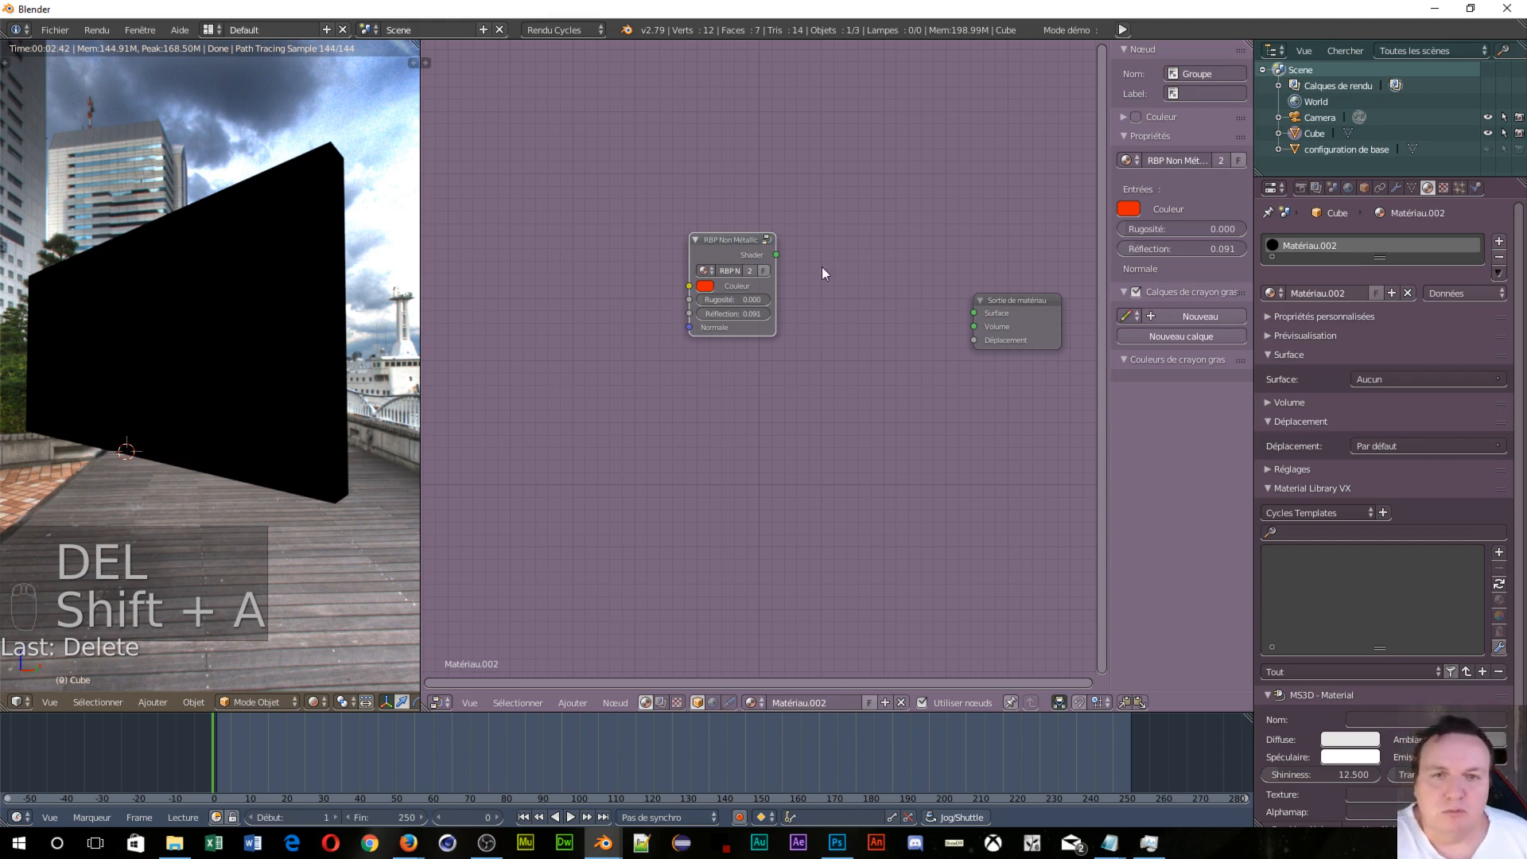
left_click_drag(777, 254, 972, 313)
left_click_drag(726, 263, 766, 262)
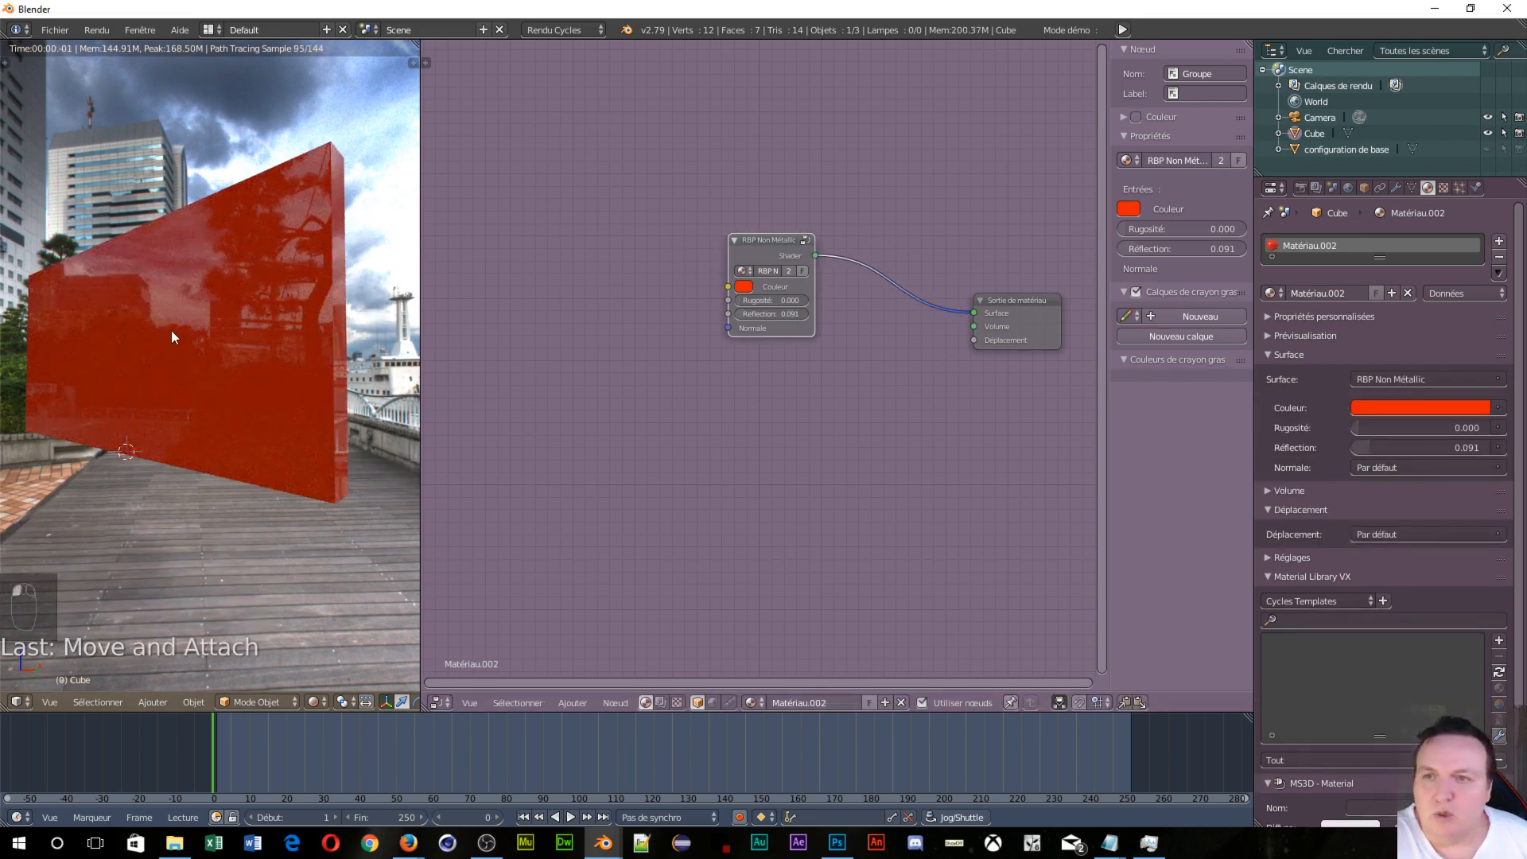
middle_click_drag(564, 381, 639, 380)
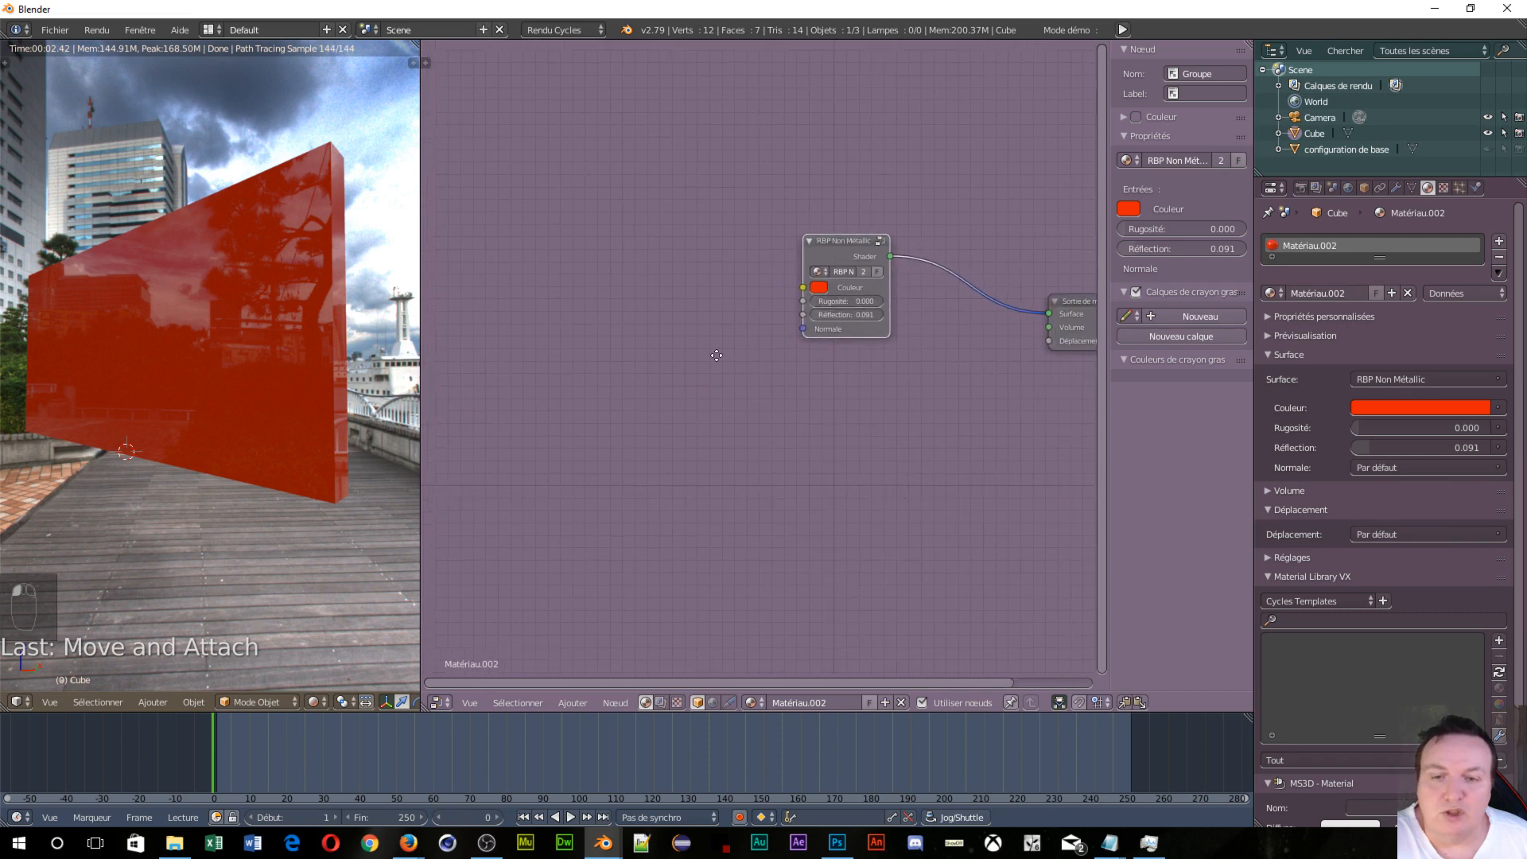
Step: Review the BrickSmallDark0055 texture page in Firefox and its normal map in Photoshop, then return to Blender
mouse_move(415, 843)
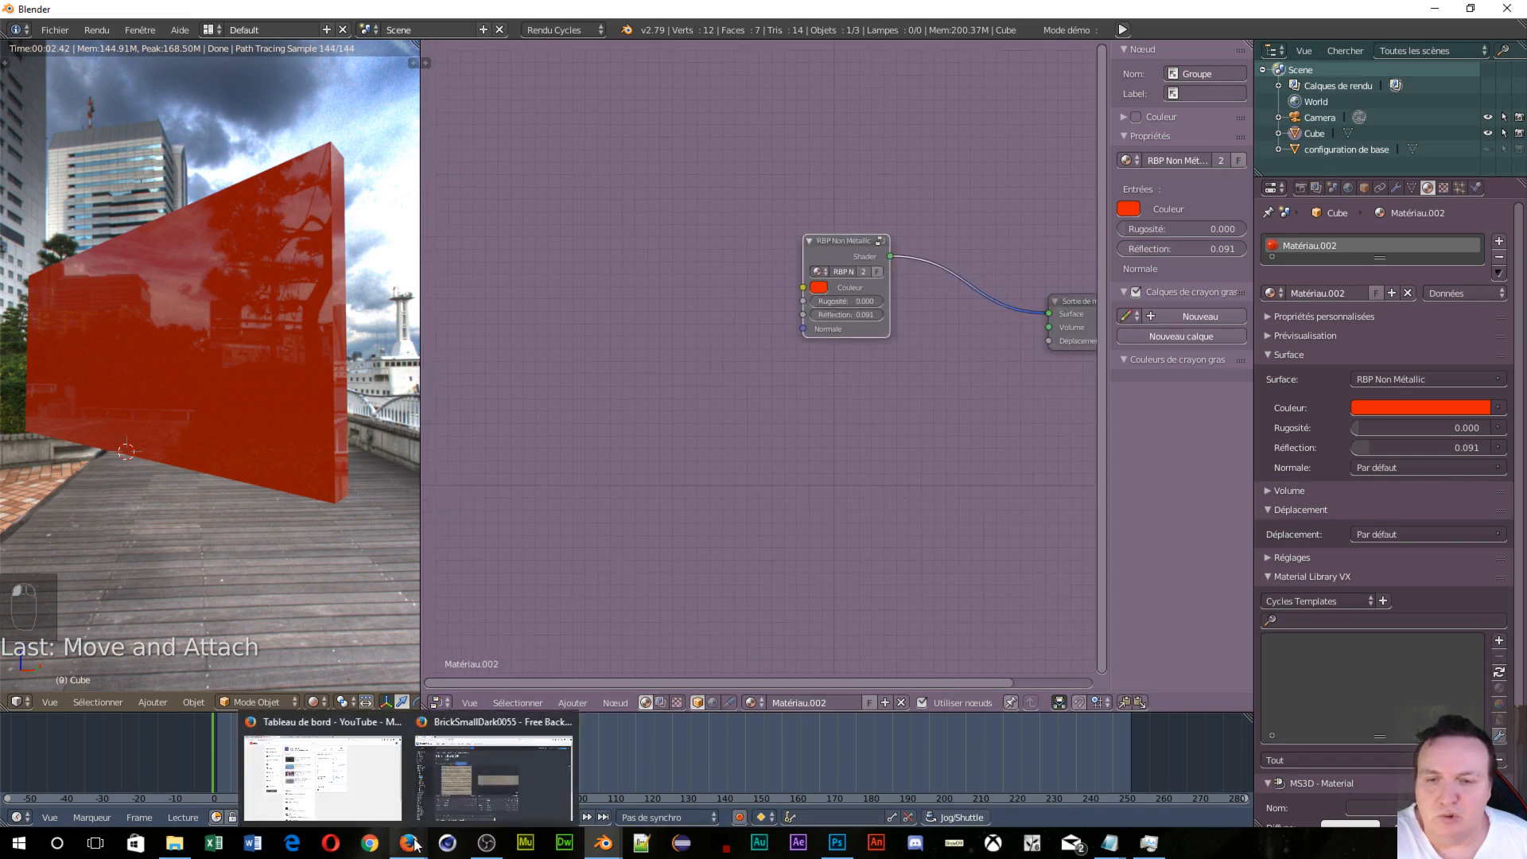
left_click(438, 810)
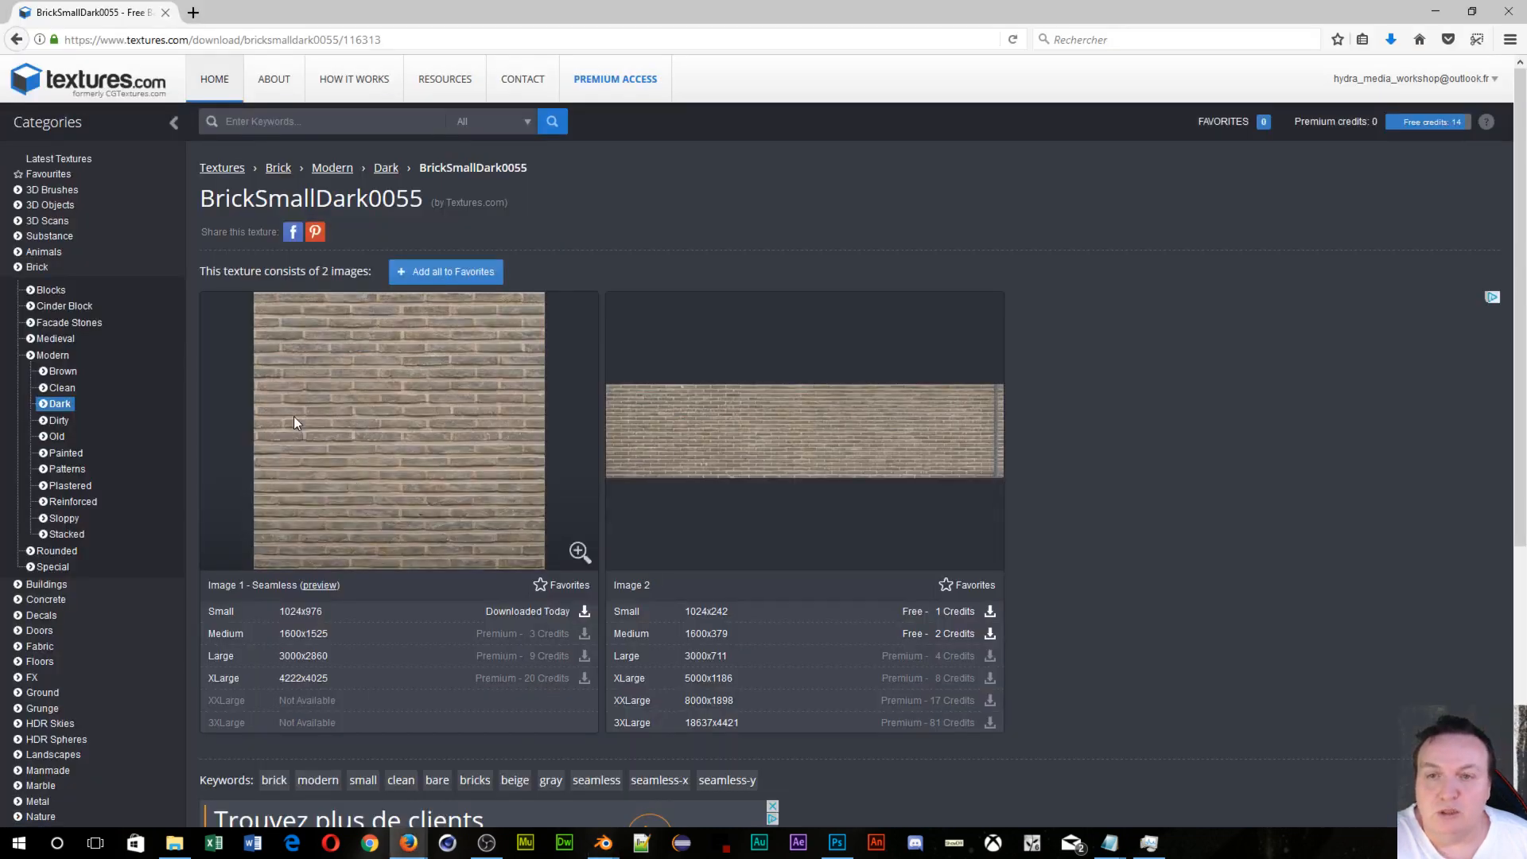
left_click(837, 843)
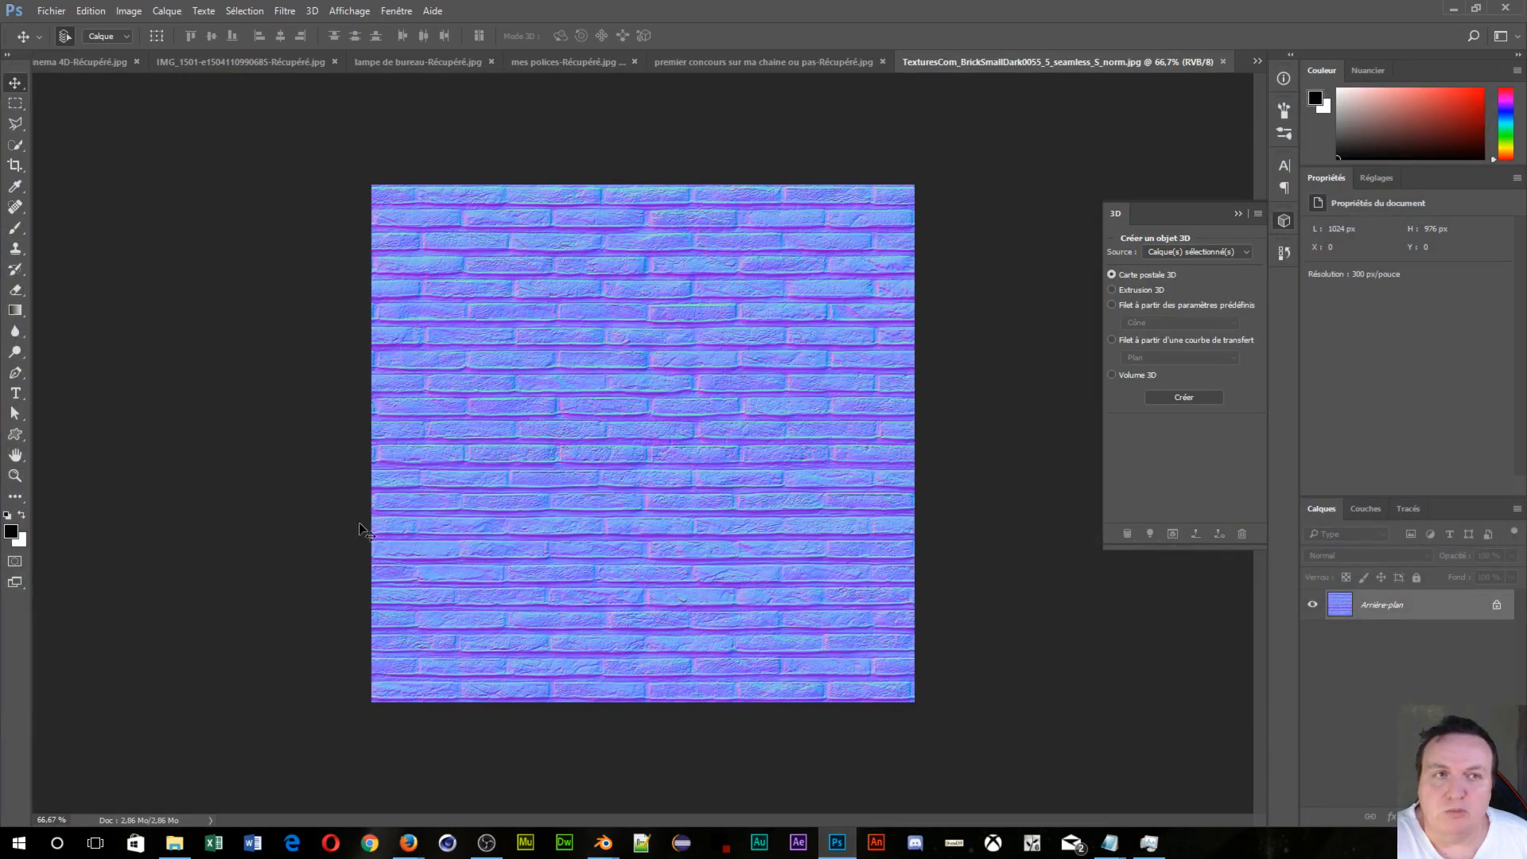
left_click(1453, 9)
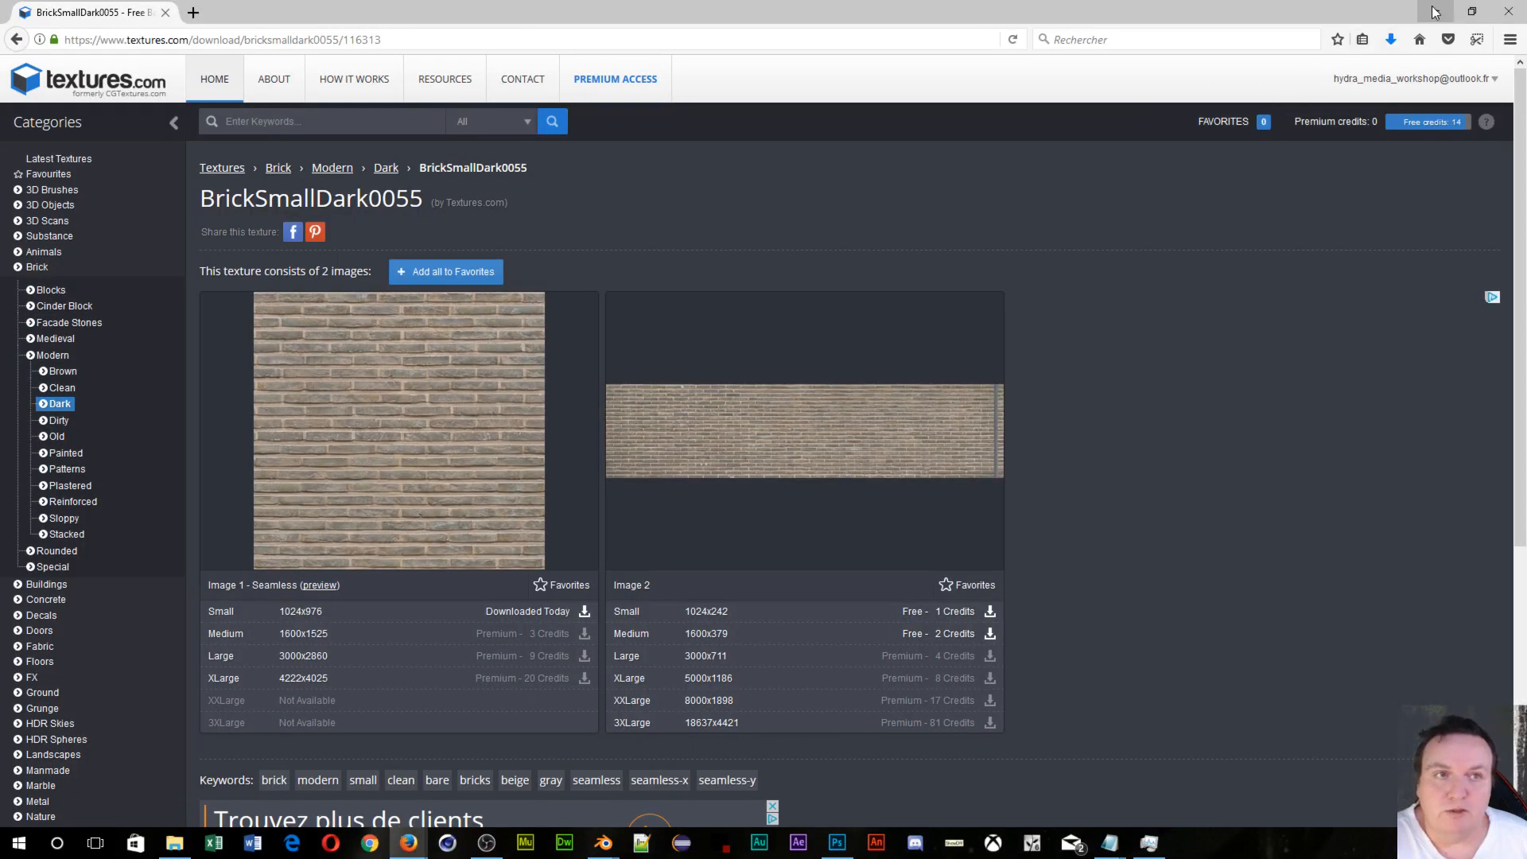
left_click(1436, 11)
Step: Add an image texture node before the RBP Non Métallic group and connect its Couleur output to the group's Couleur input
scroll(847, 425, "down", 4)
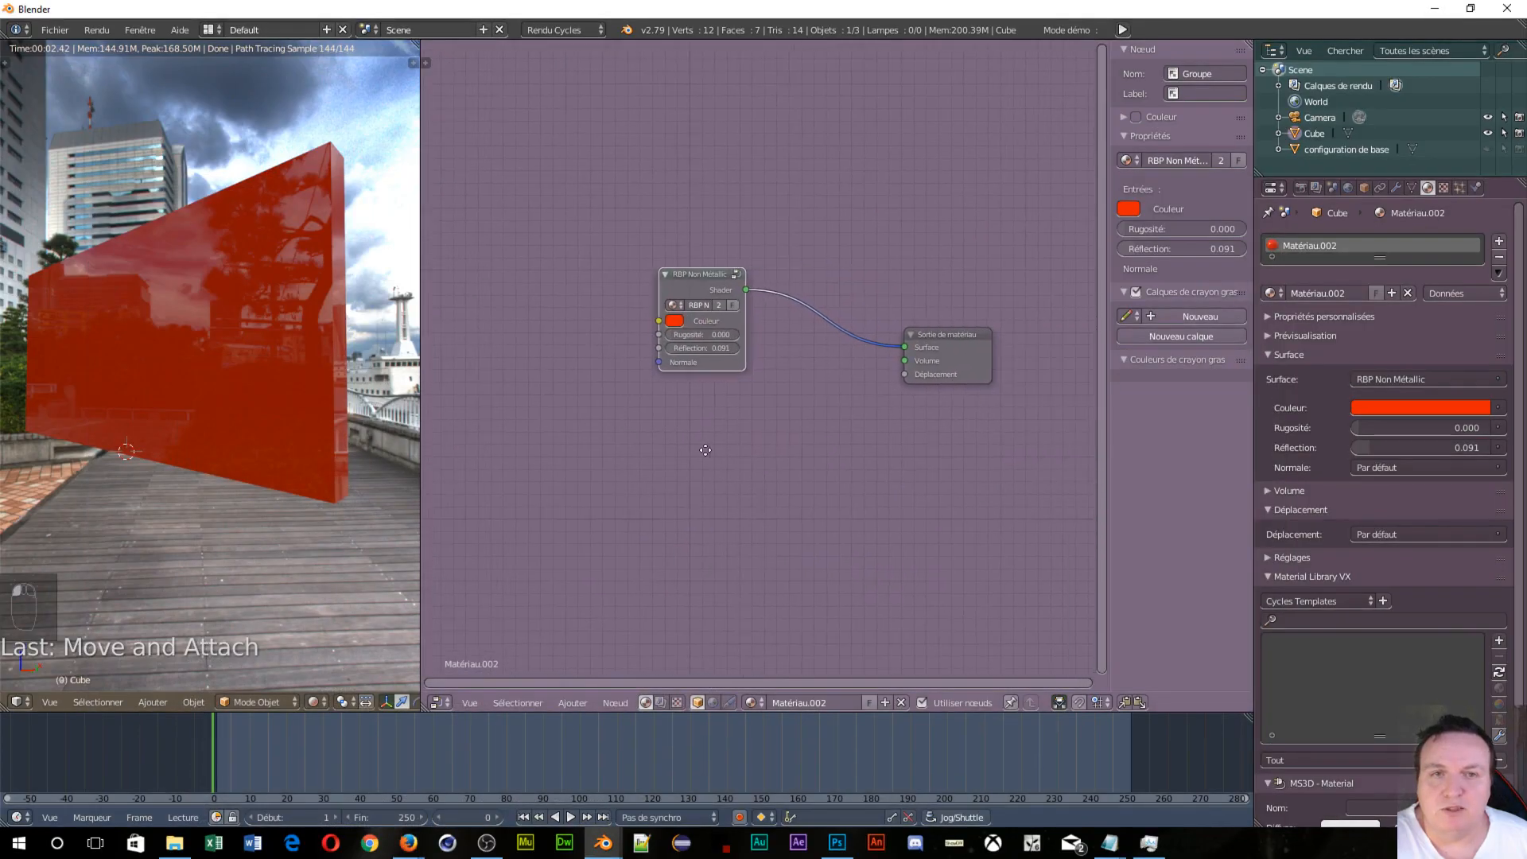
scroll(618, 459, "up", 2)
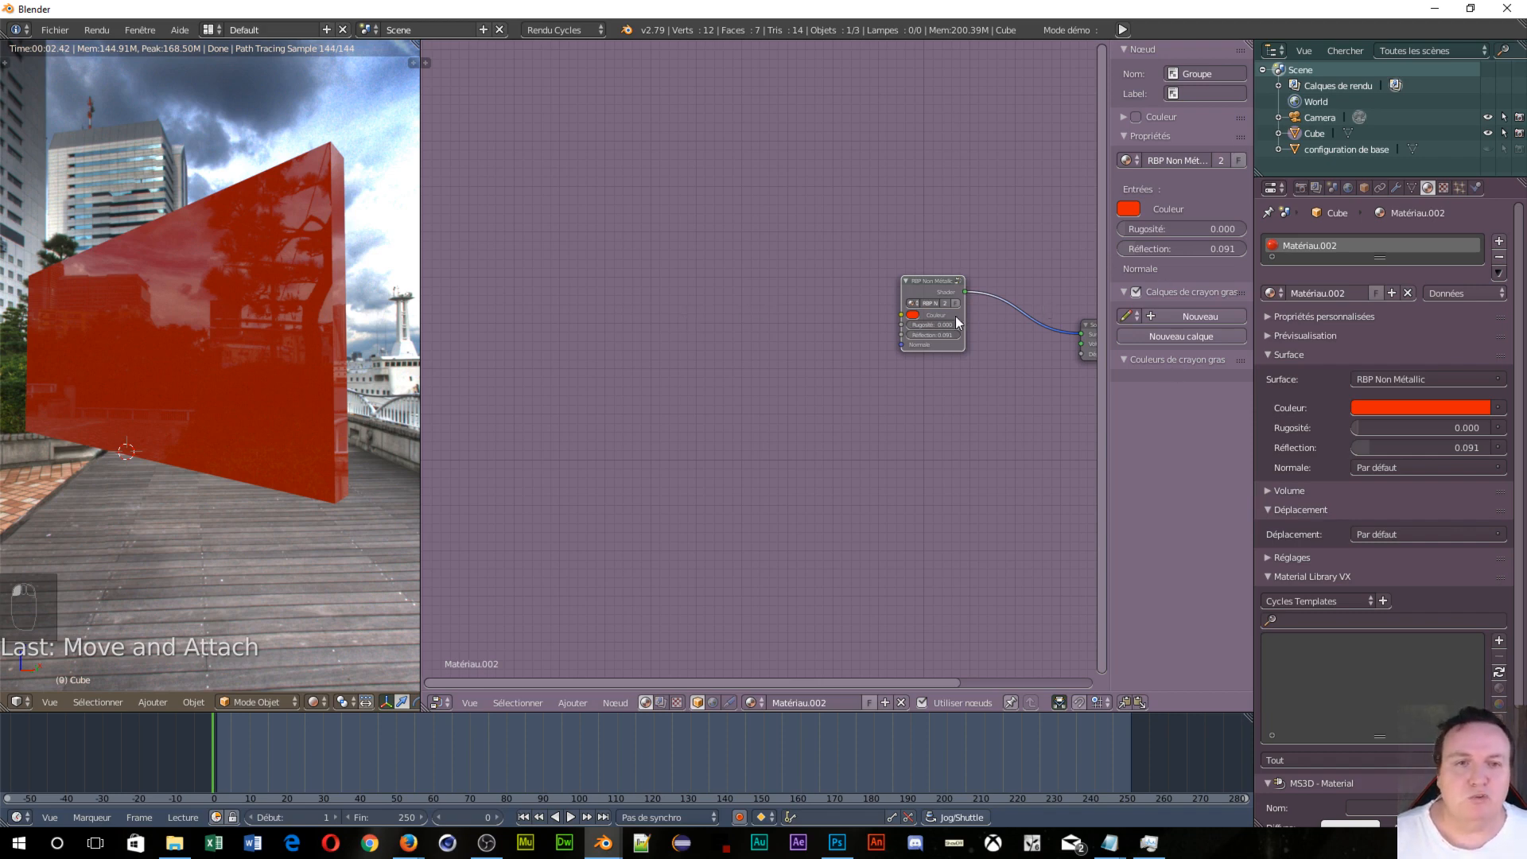
key("shift+a")
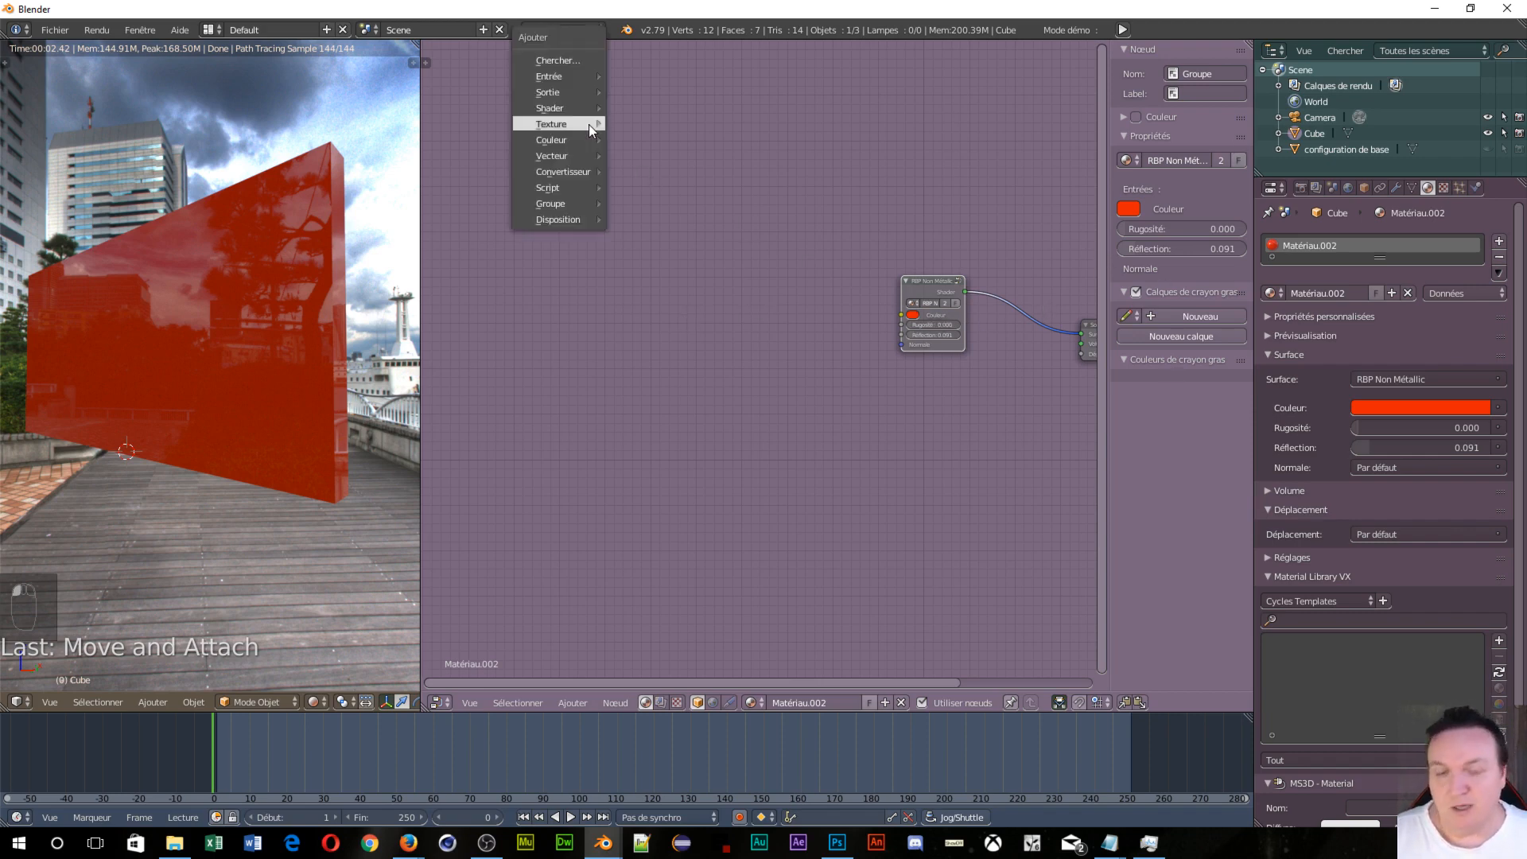
mouse_move(588, 125)
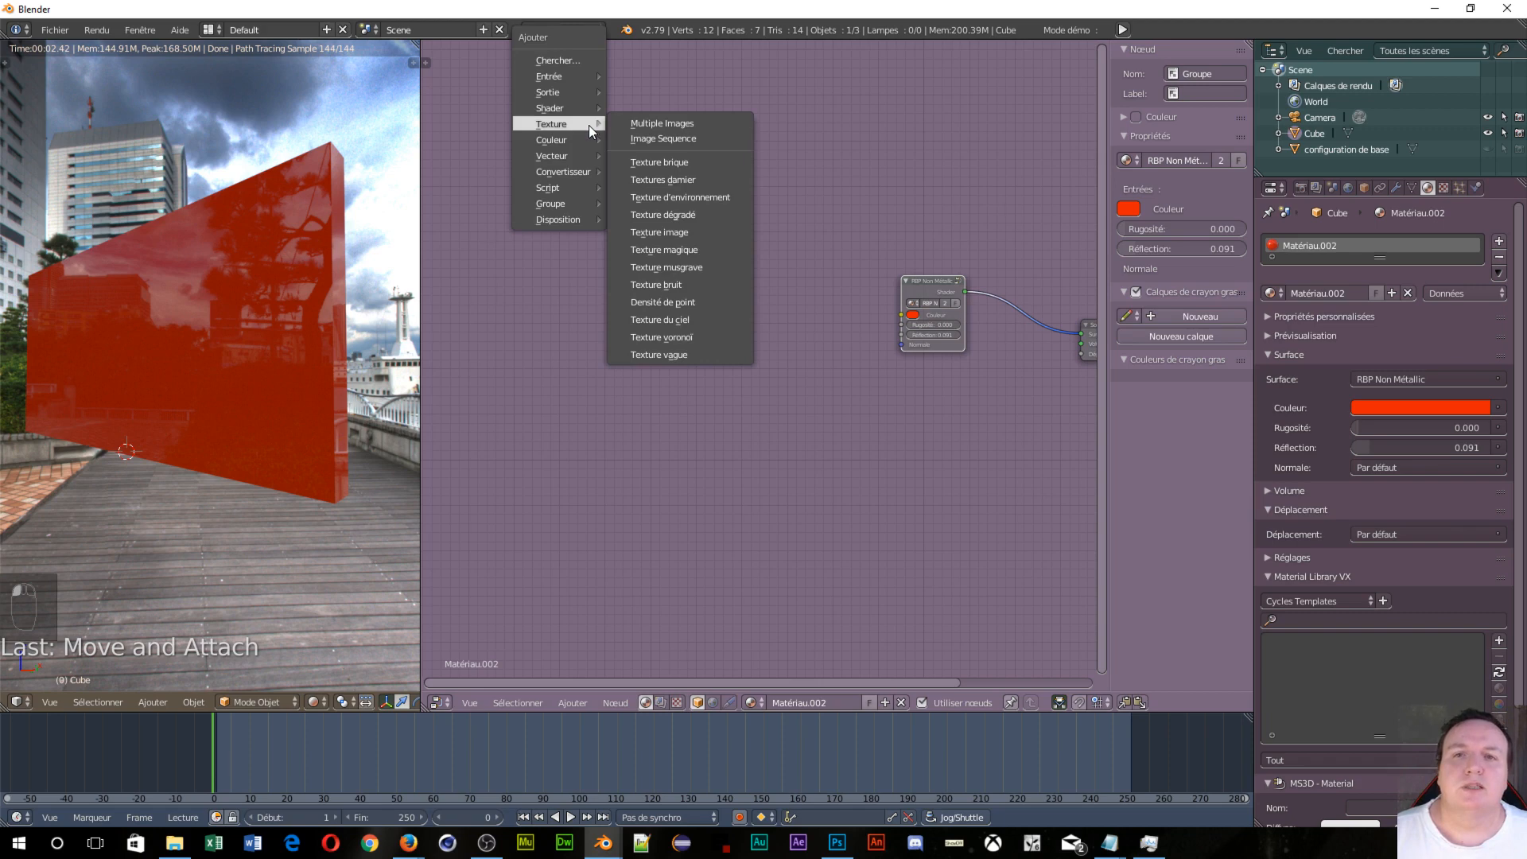
left_click(681, 232)
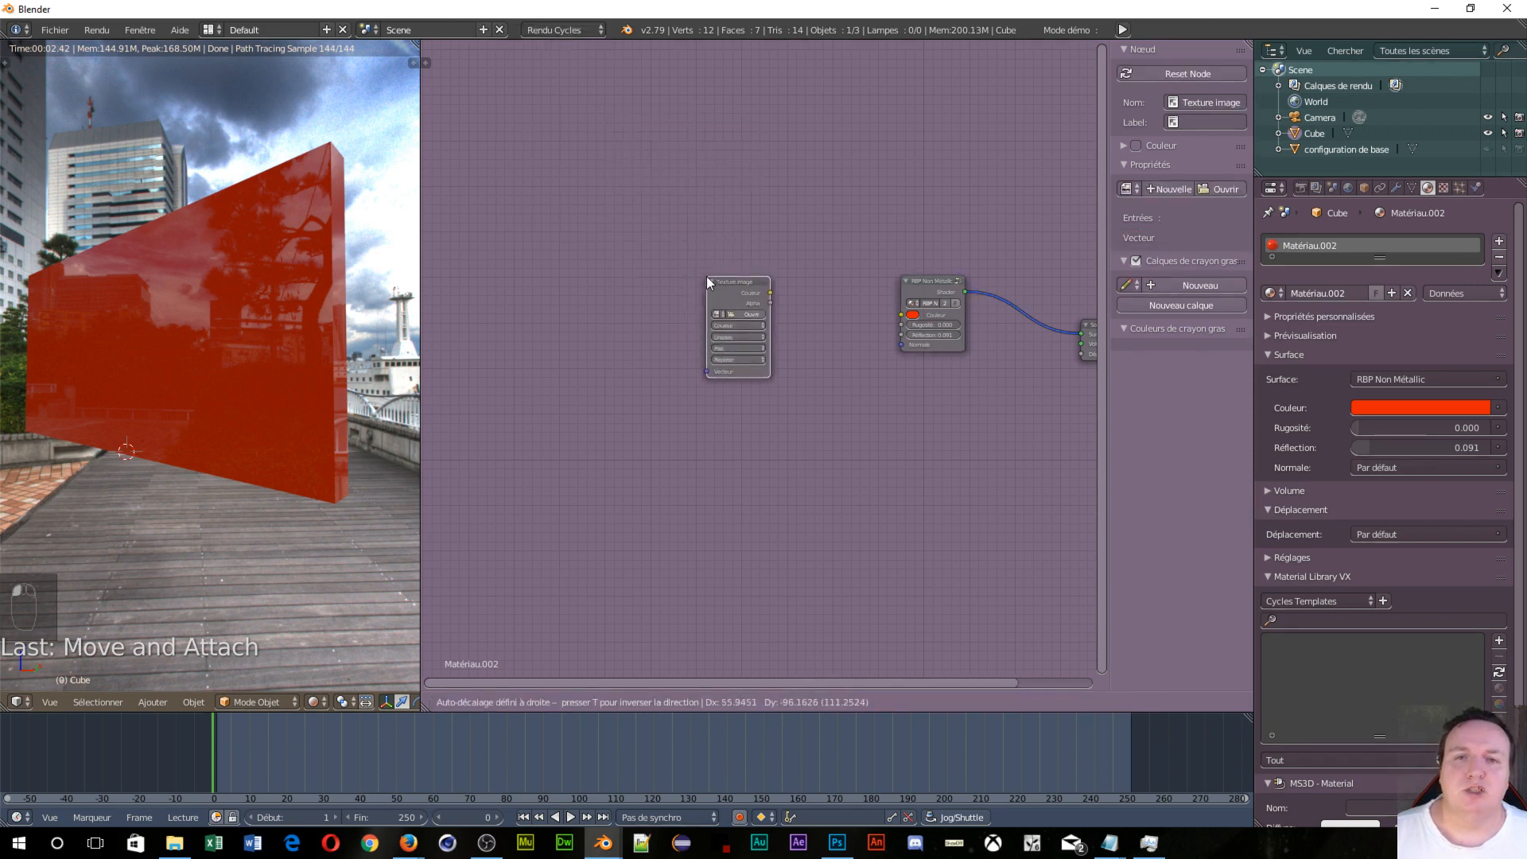
left_click(685, 226)
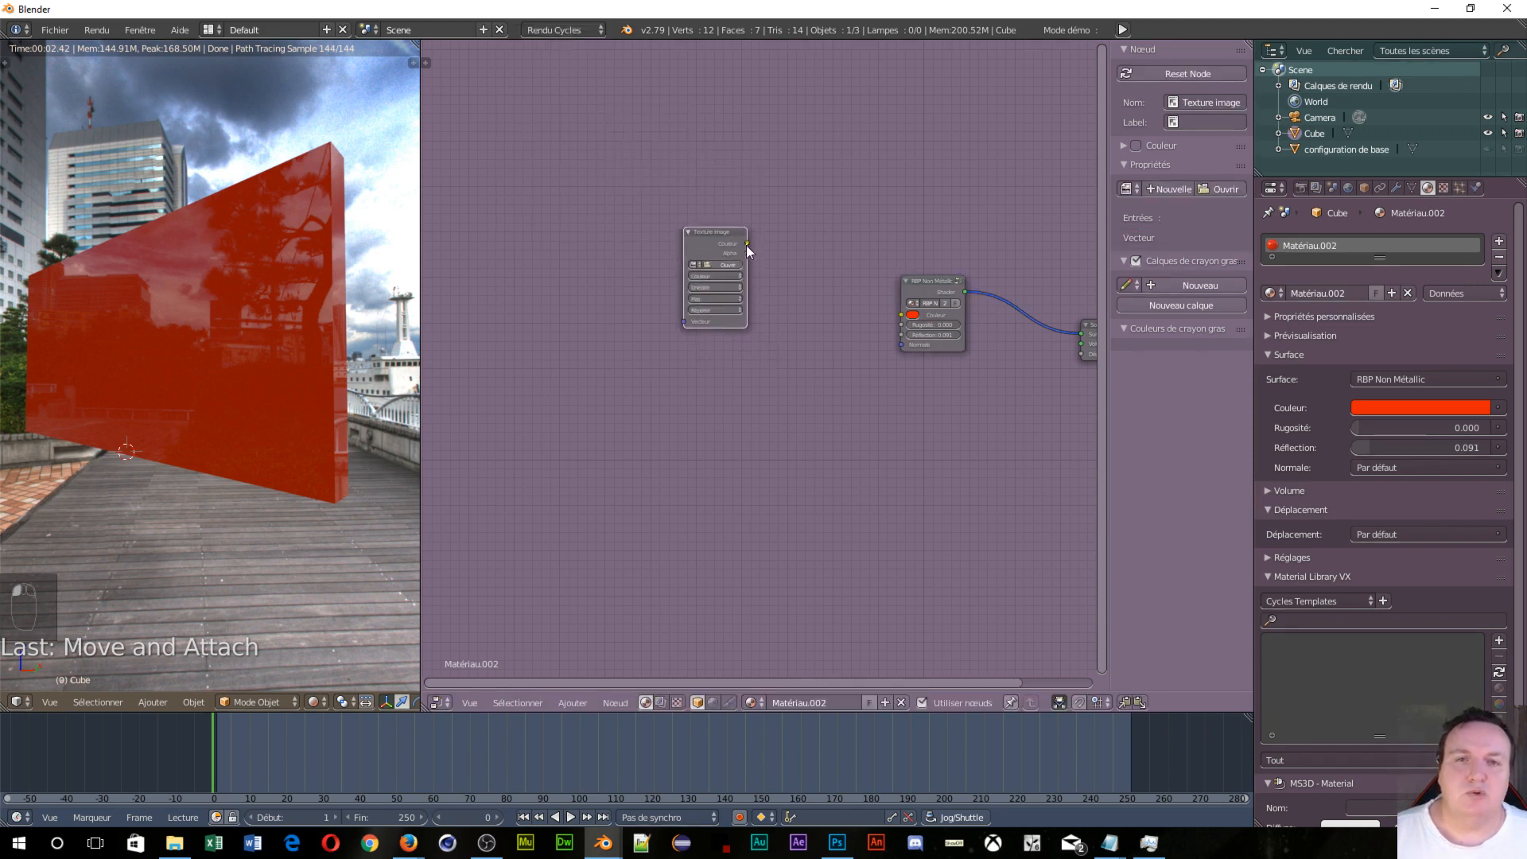
left_click_drag(748, 244, 900, 316)
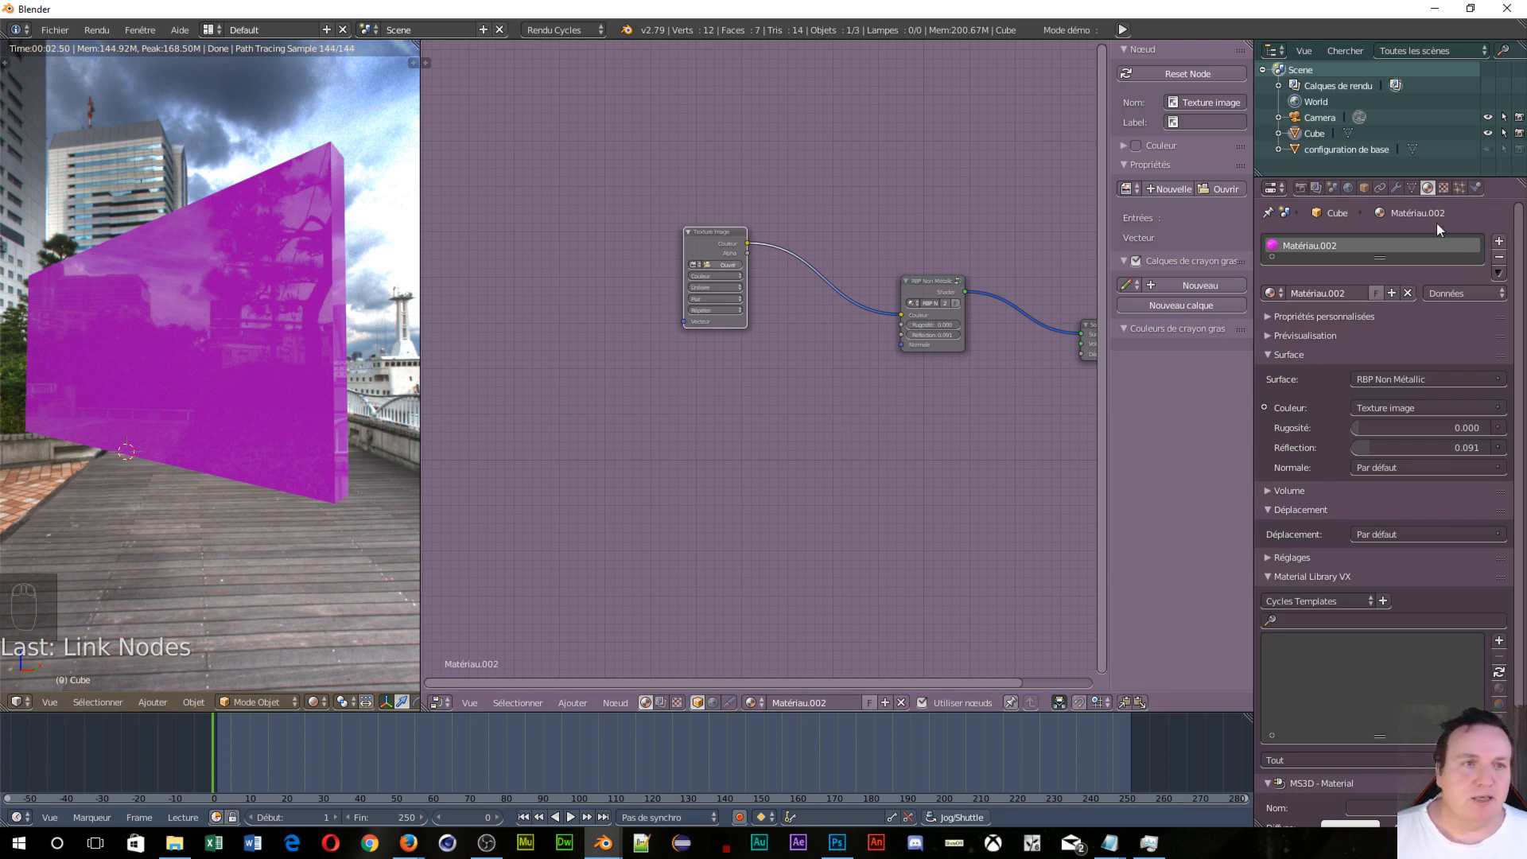
Step: Load TexturesCom_BrickSmallDark0055_5_seamless_S.jpg from the Downloads folder into the image texture node
left_click(1348, 187)
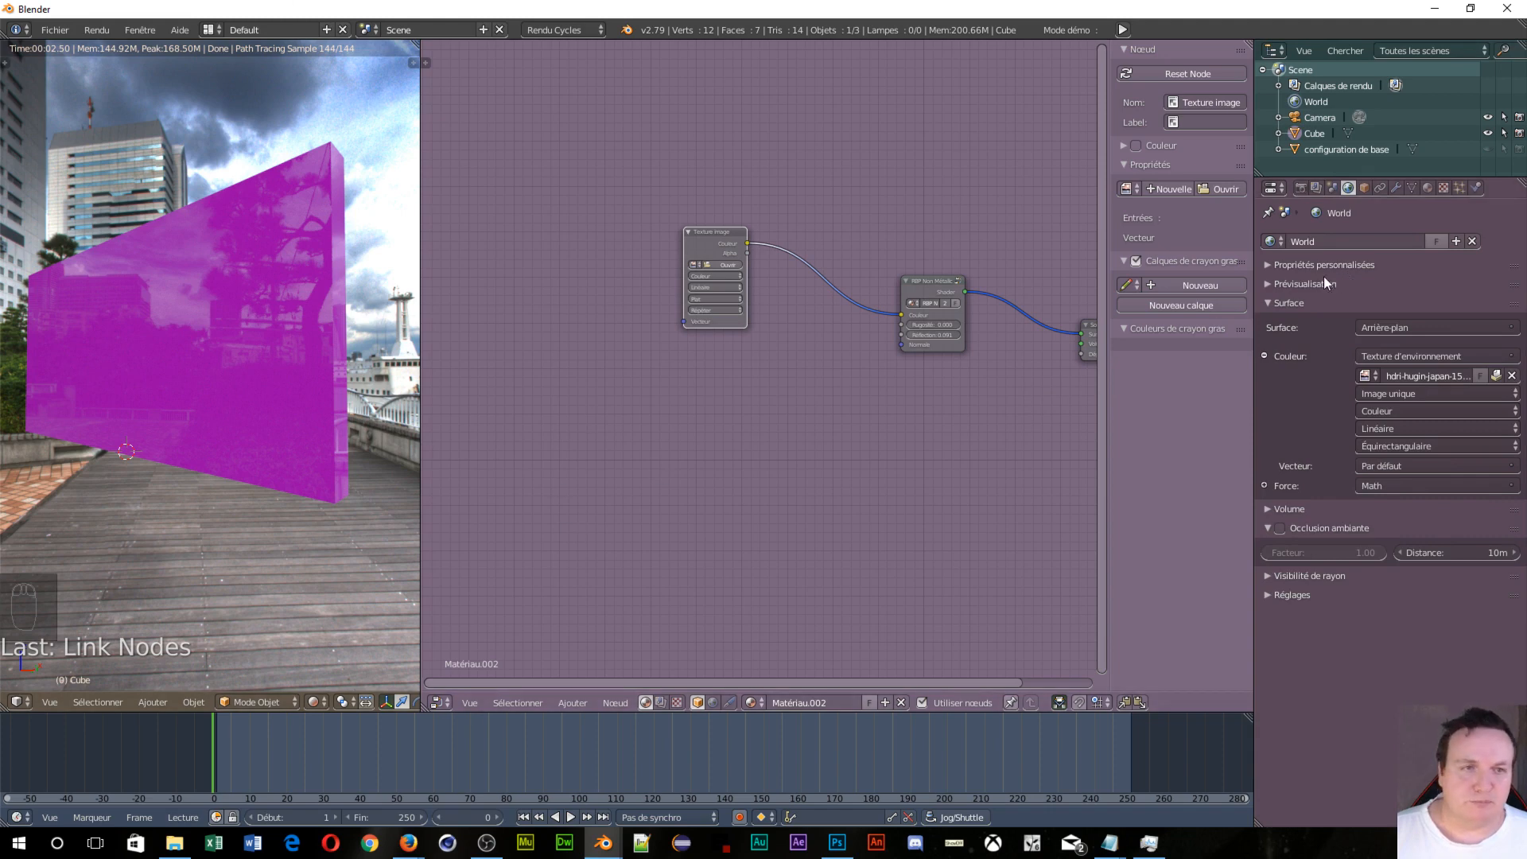
scroll(757, 390, "up", 3)
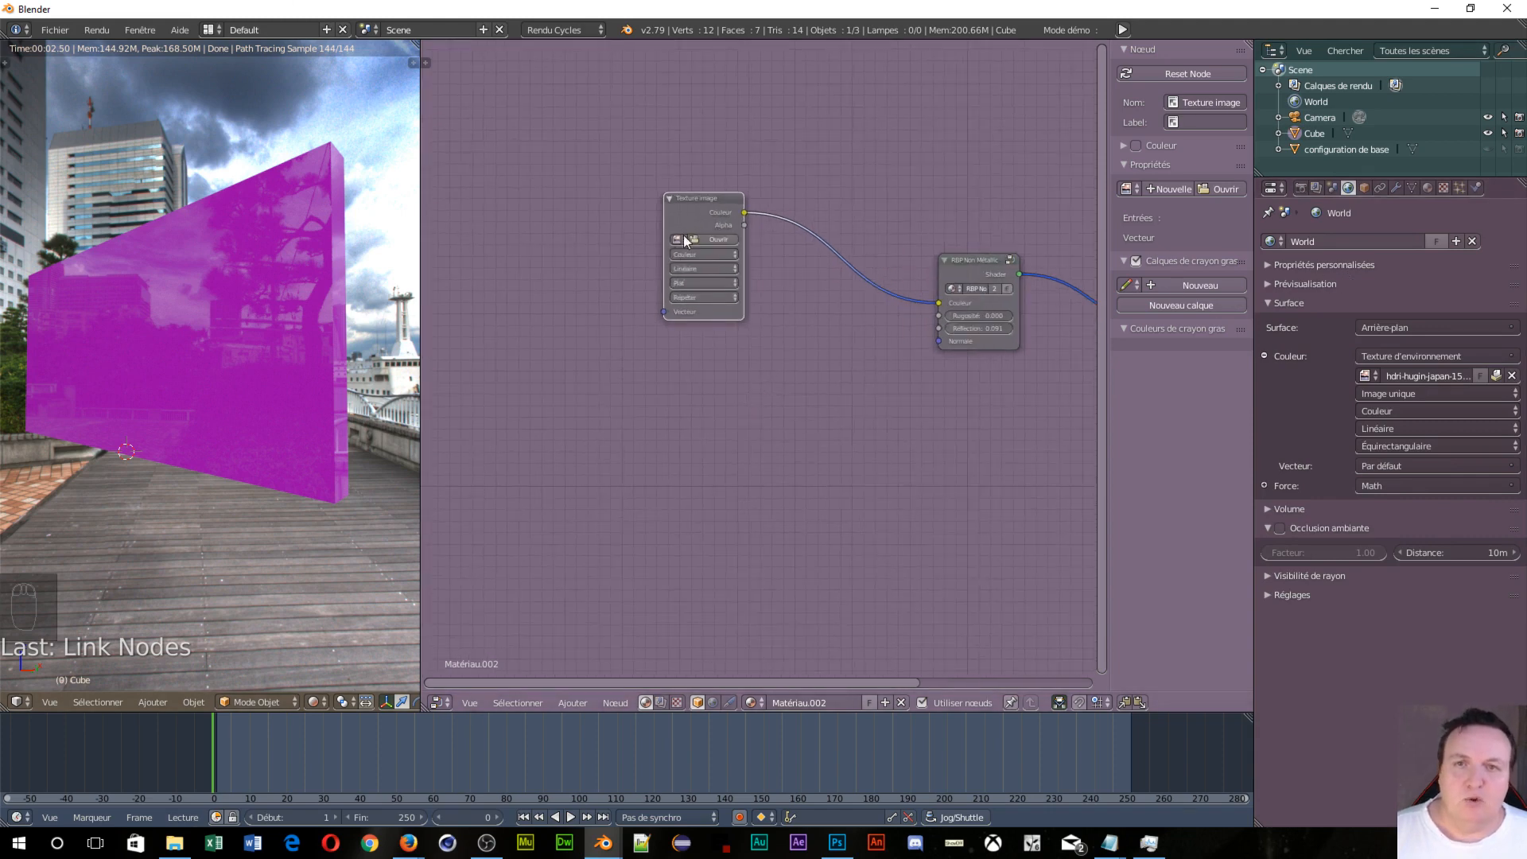
left_click(718, 239)
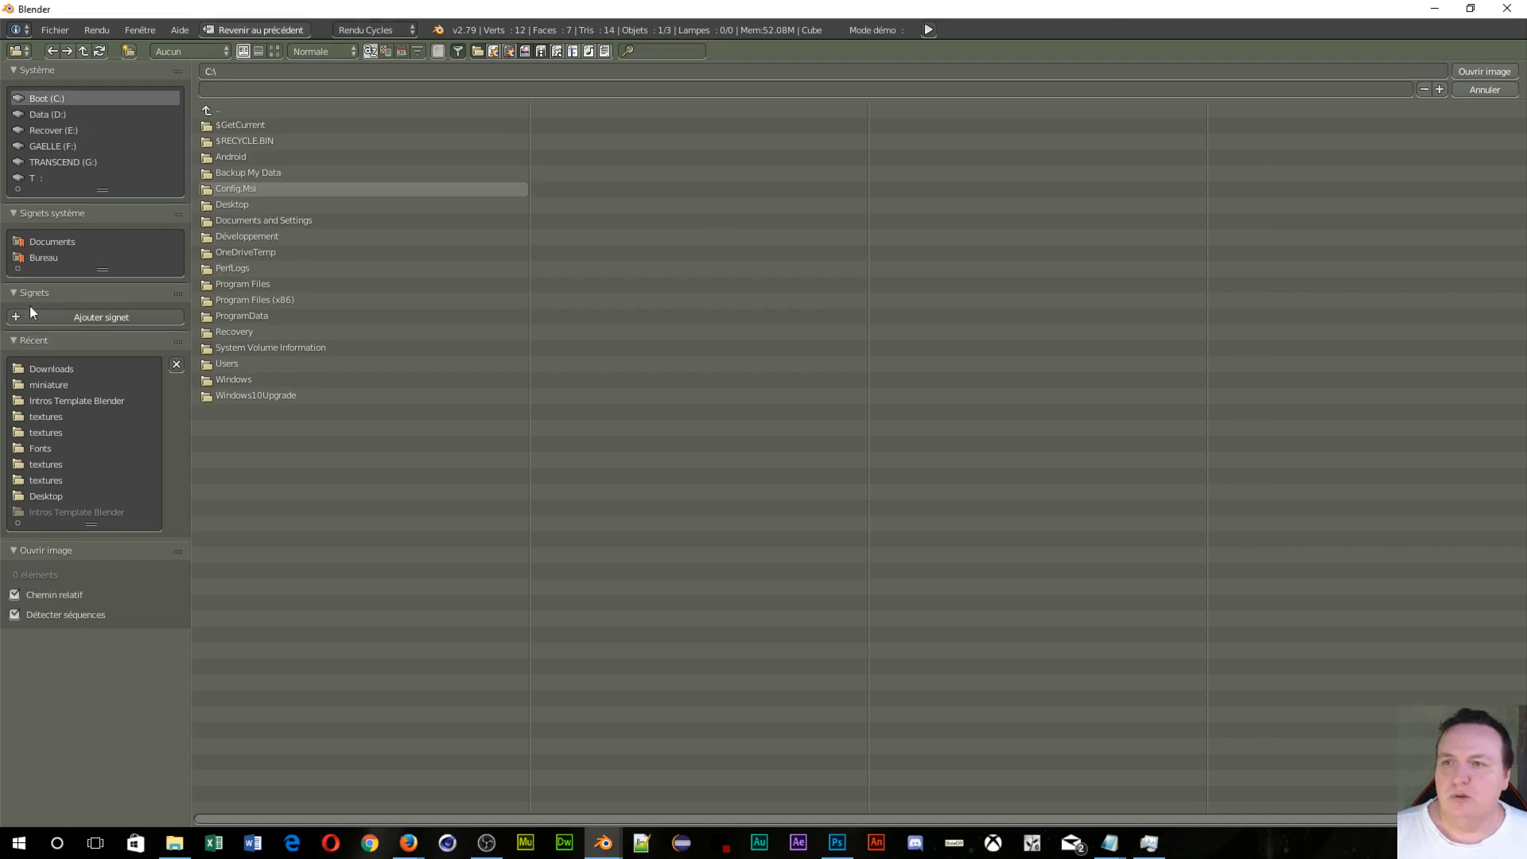
left_click(81, 366)
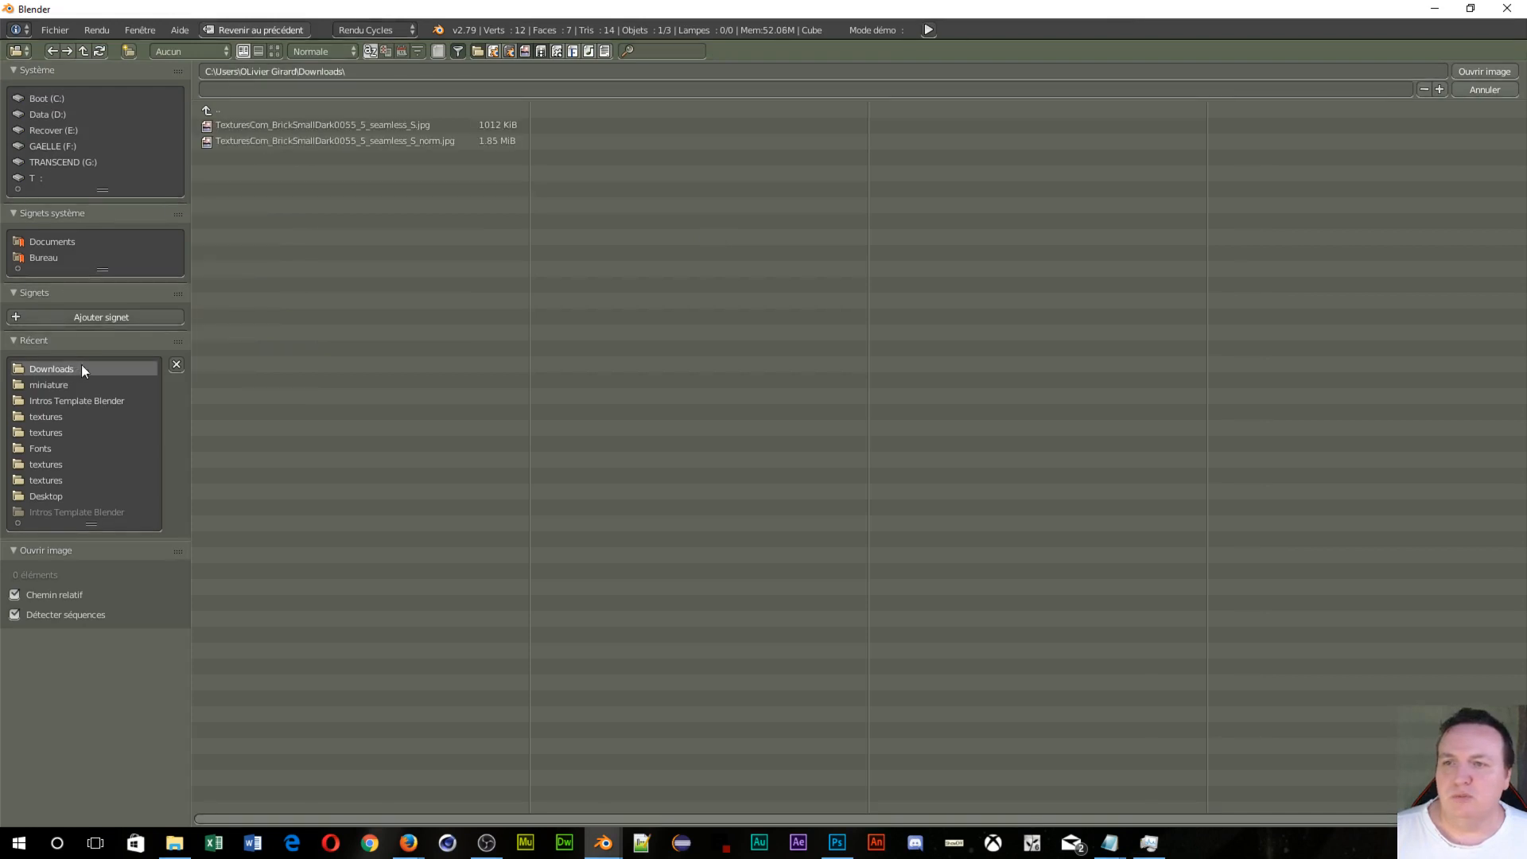
left_click(274, 51)
left_click(345, 163)
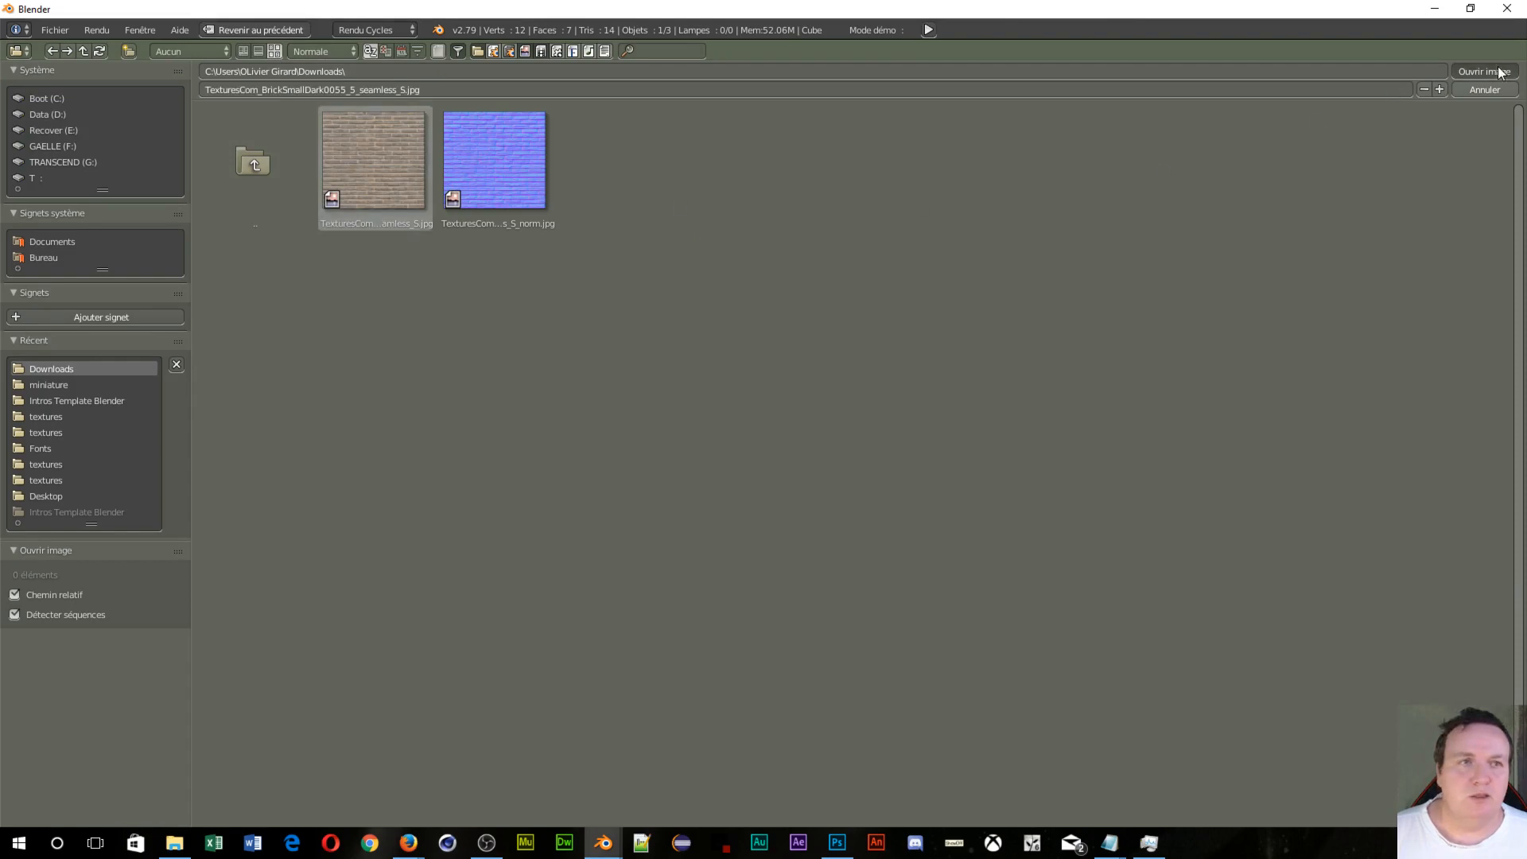
key("Return")
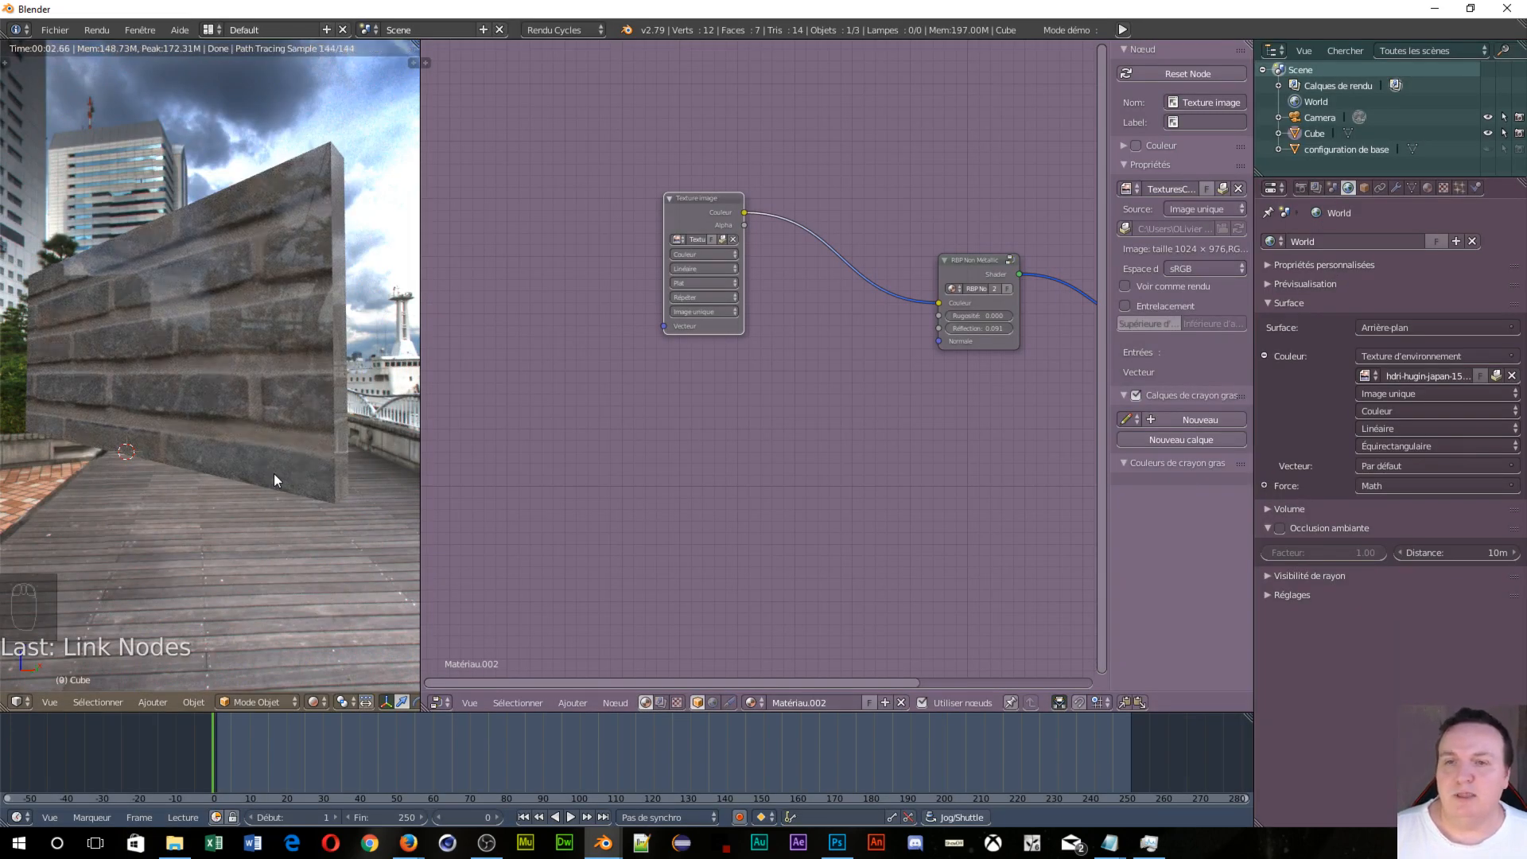
Step: Set the RBP Non Métallic group's Rugosité to 0.5 and its Réflection to 0, checking the wall from several angles
middle_click_drag(274, 474, 336, 390)
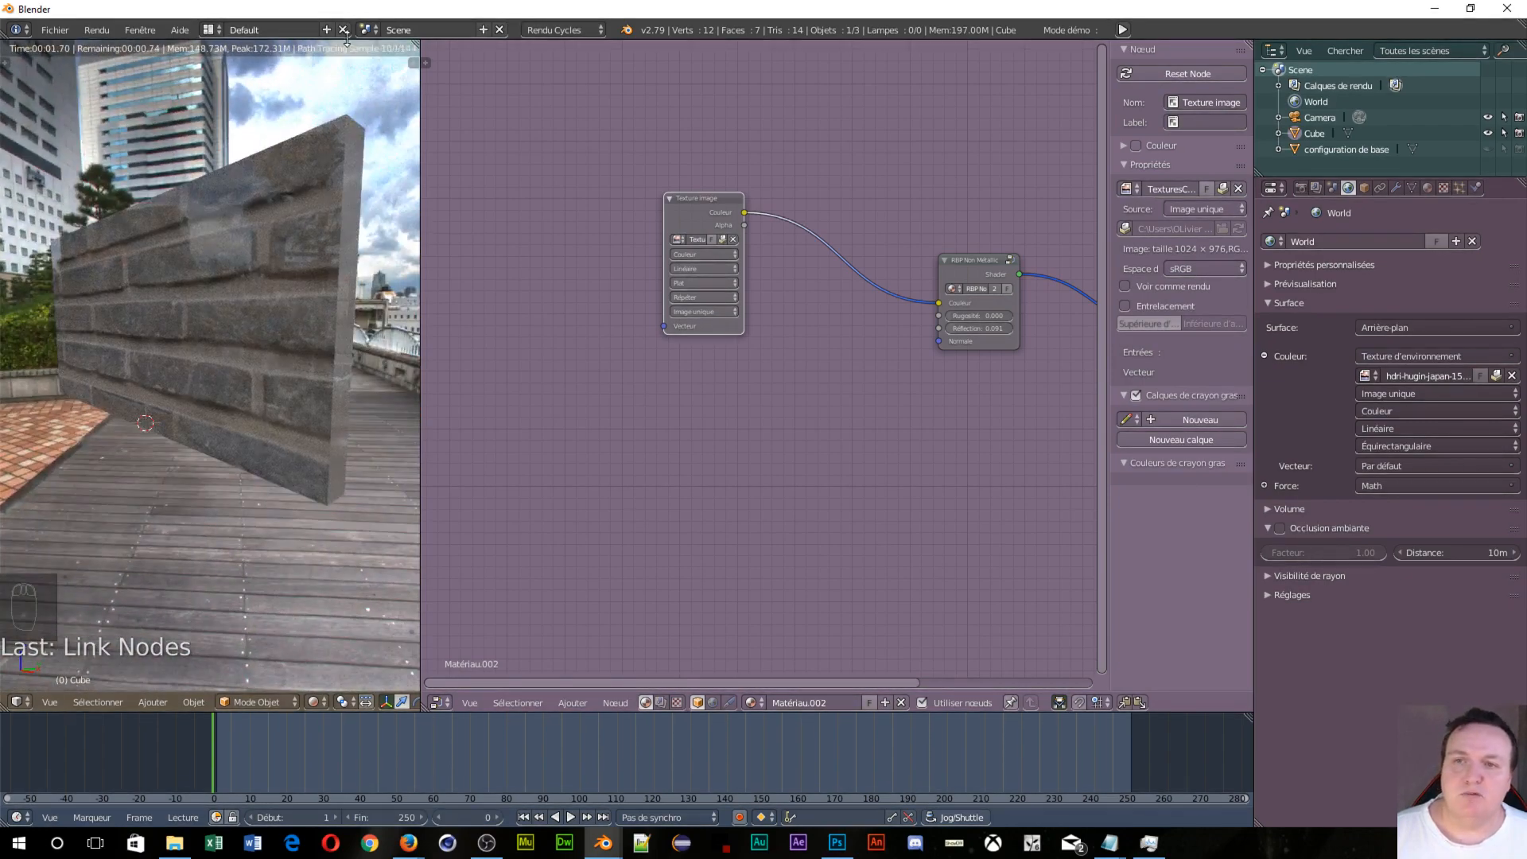
middle_click_drag(140, 381, 224, 393)
mouse_move(262, 383)
middle_mouse_down()
mouse_move(121, 380)
mouse_move(436, 431)
middle_mouse_up()
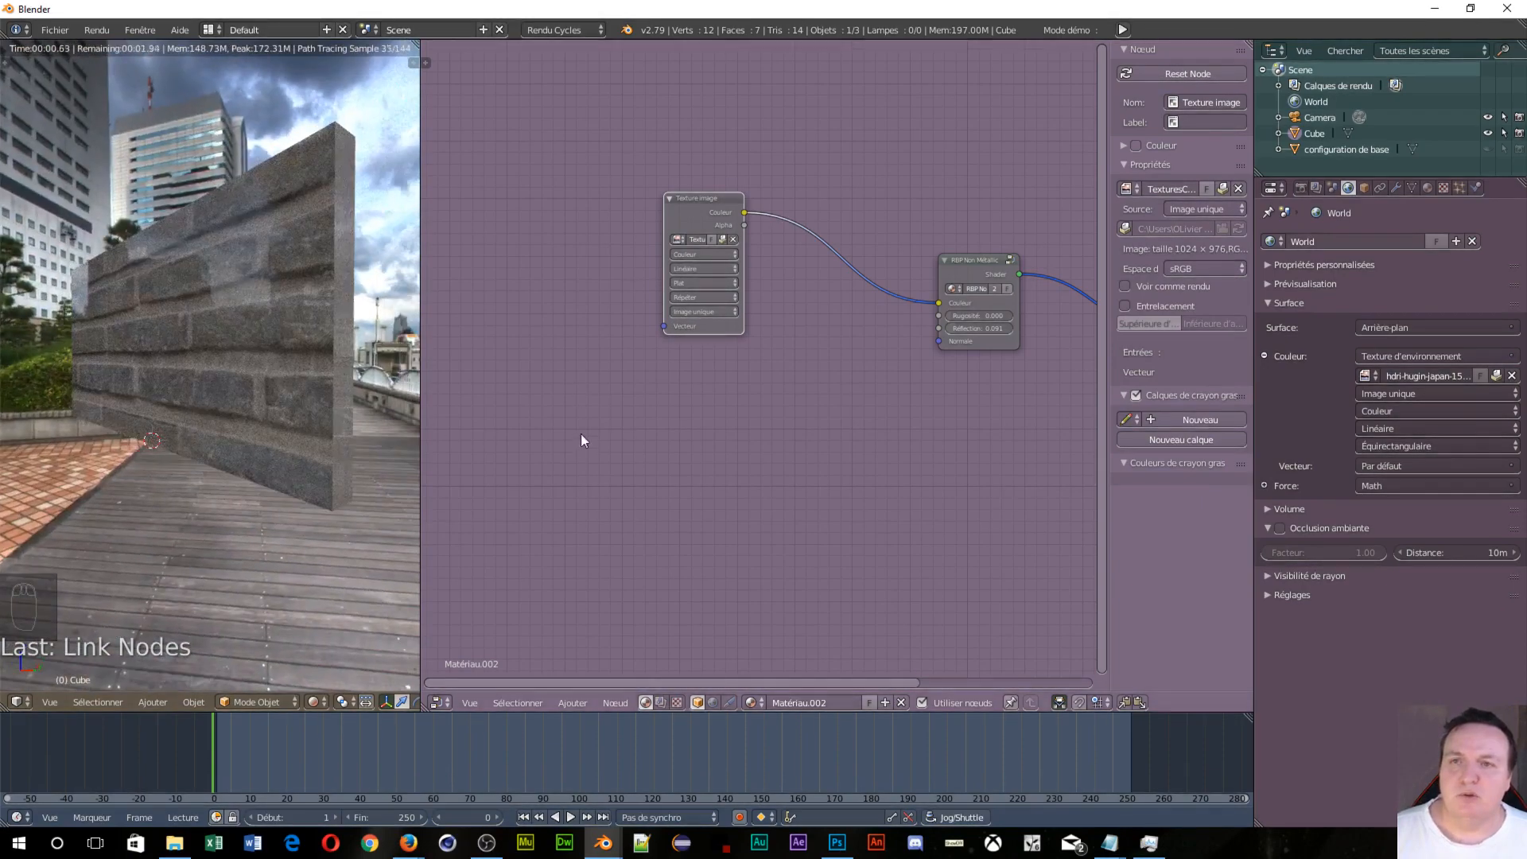
middle_click_drag(294, 321, 288, 258)
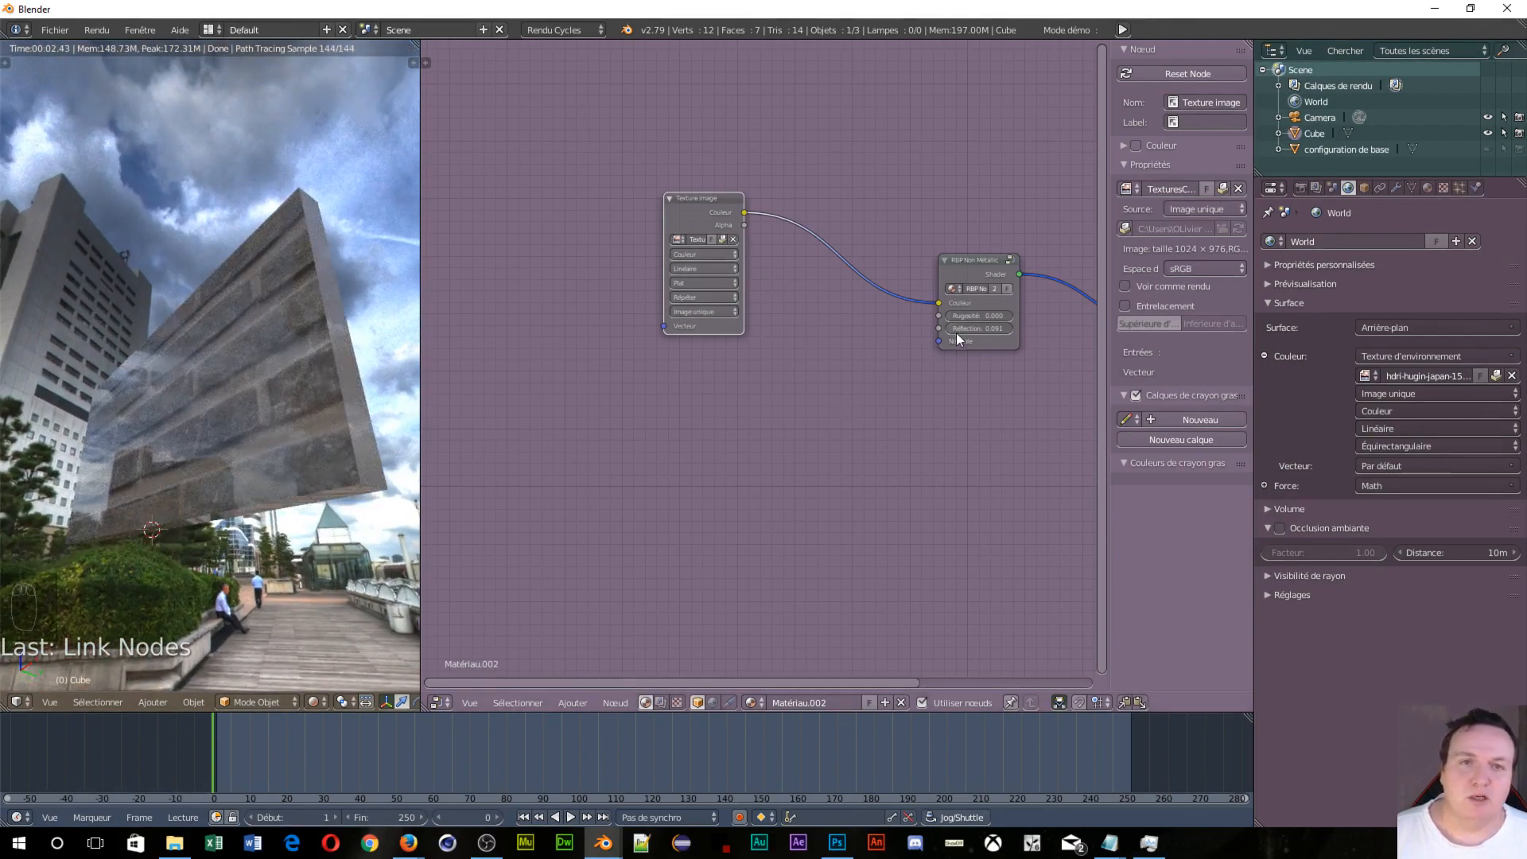
left_click_drag(956, 318, 1020, 318)
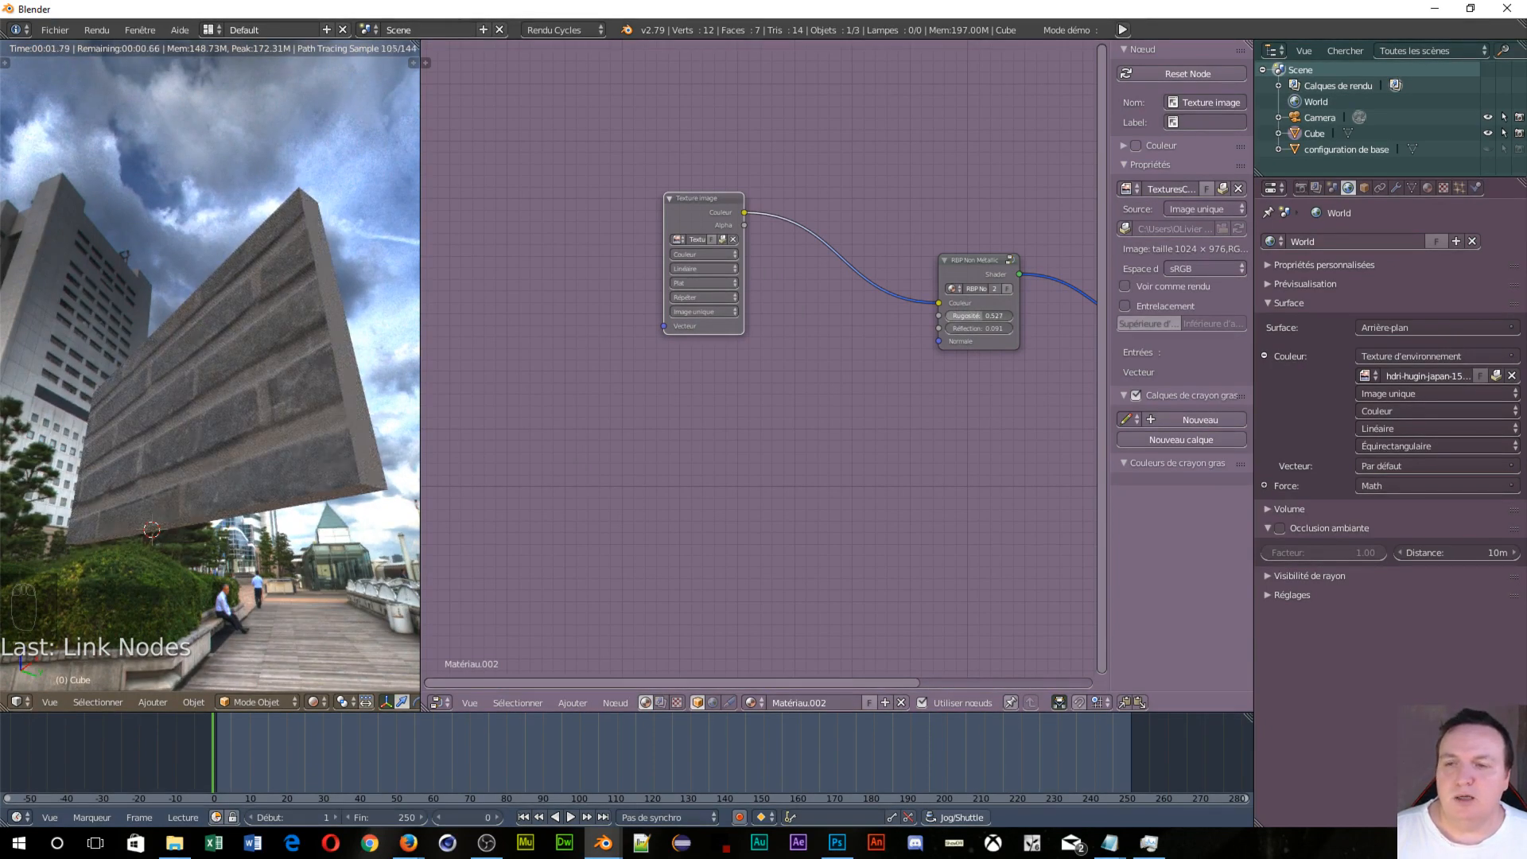
left_click(983, 315)
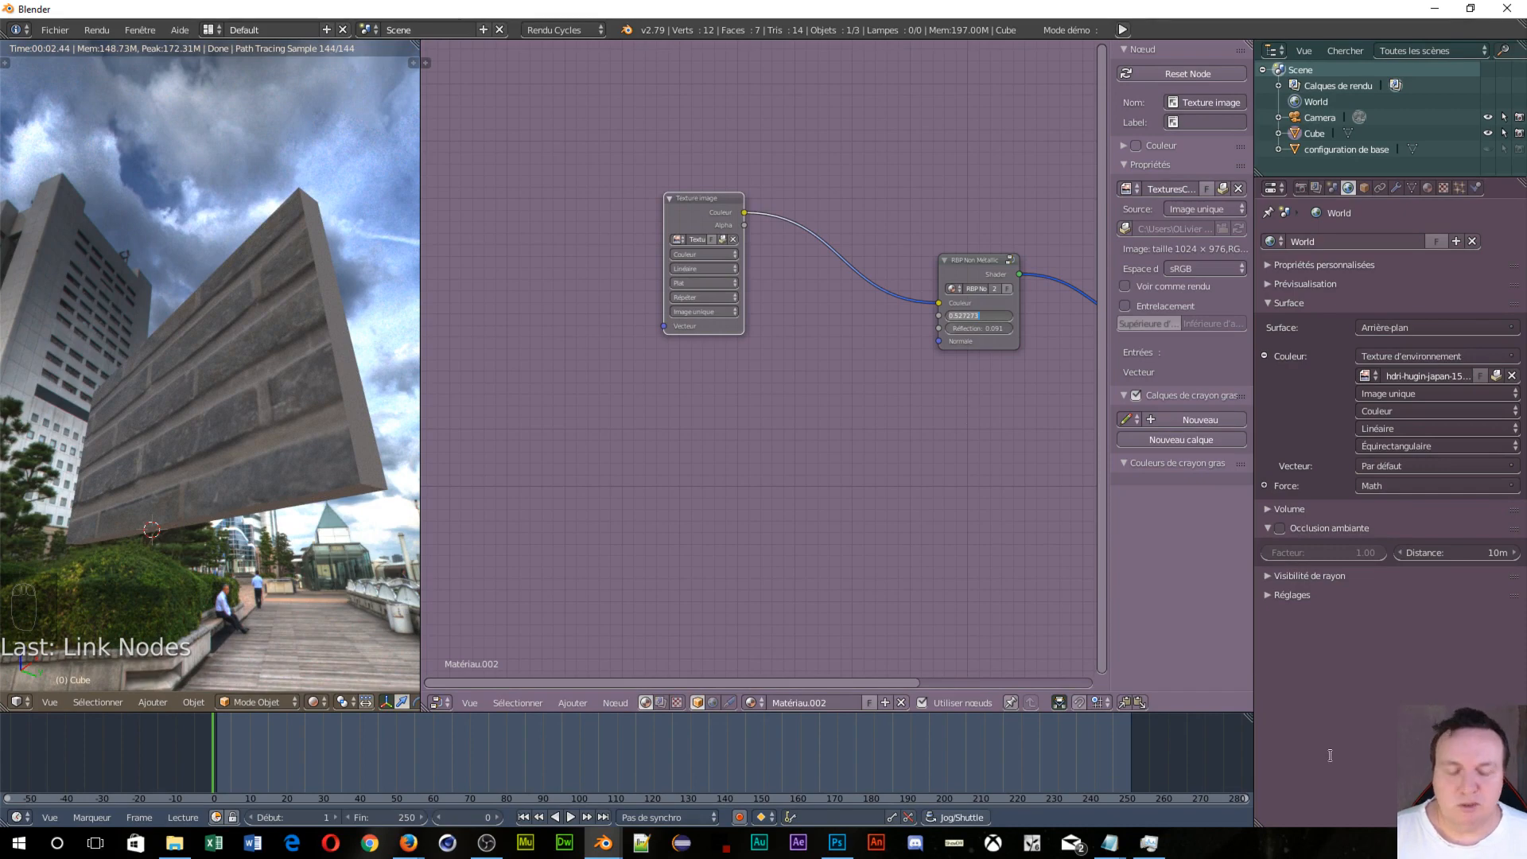
key("BackSpace")
type("0.5")
key("Return")
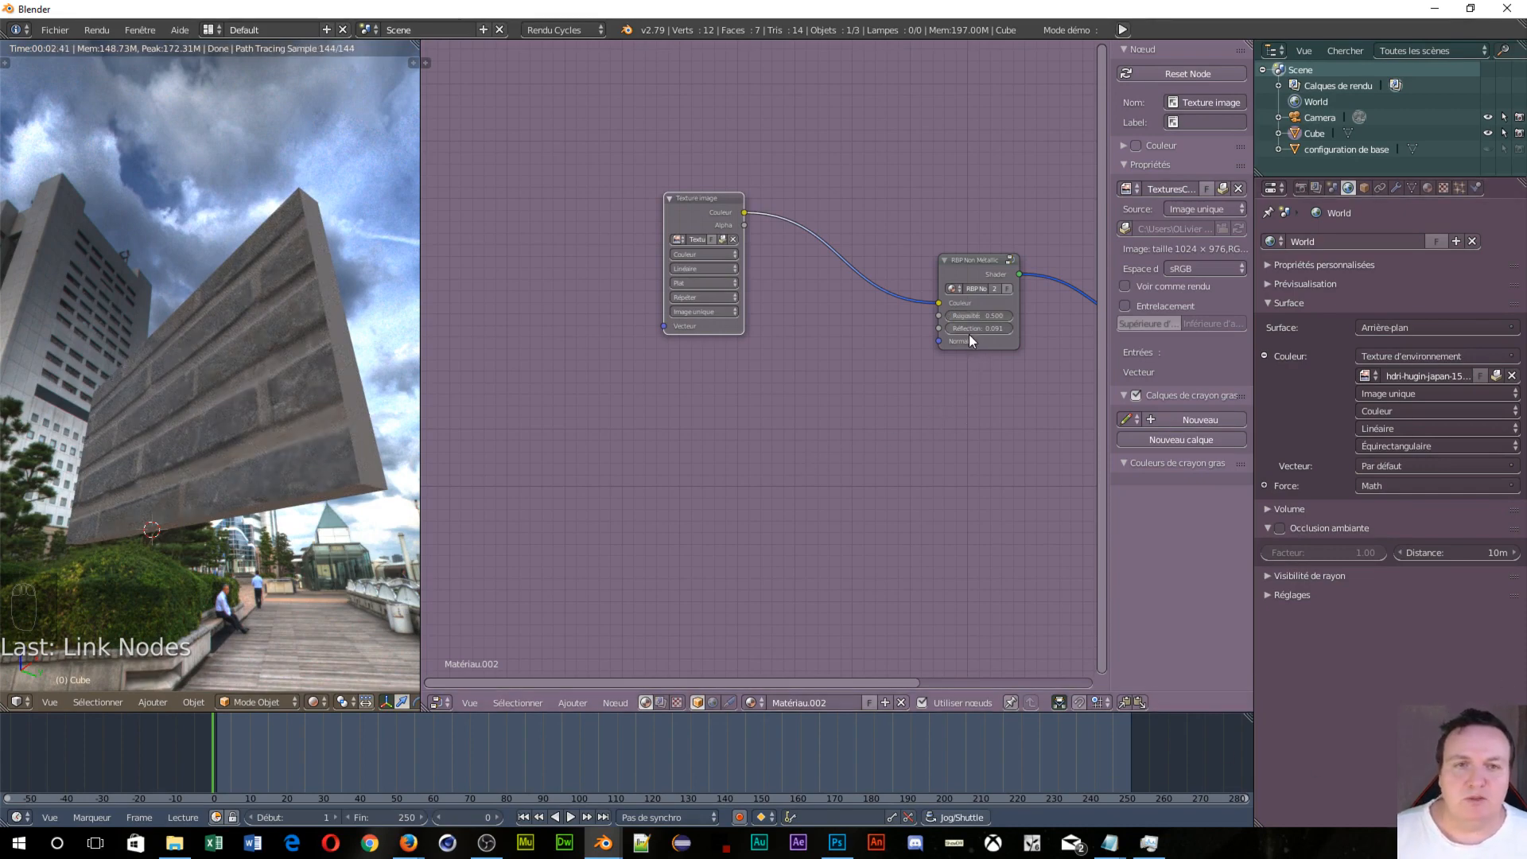
left_click_drag(969, 330, 948, 328)
mouse_move(350, 469)
middle_mouse_down()
mouse_move(331, 509)
mouse_move(363, 506)
mouse_move(162, 482)
mouse_move(337, 512)
middle_mouse_up()
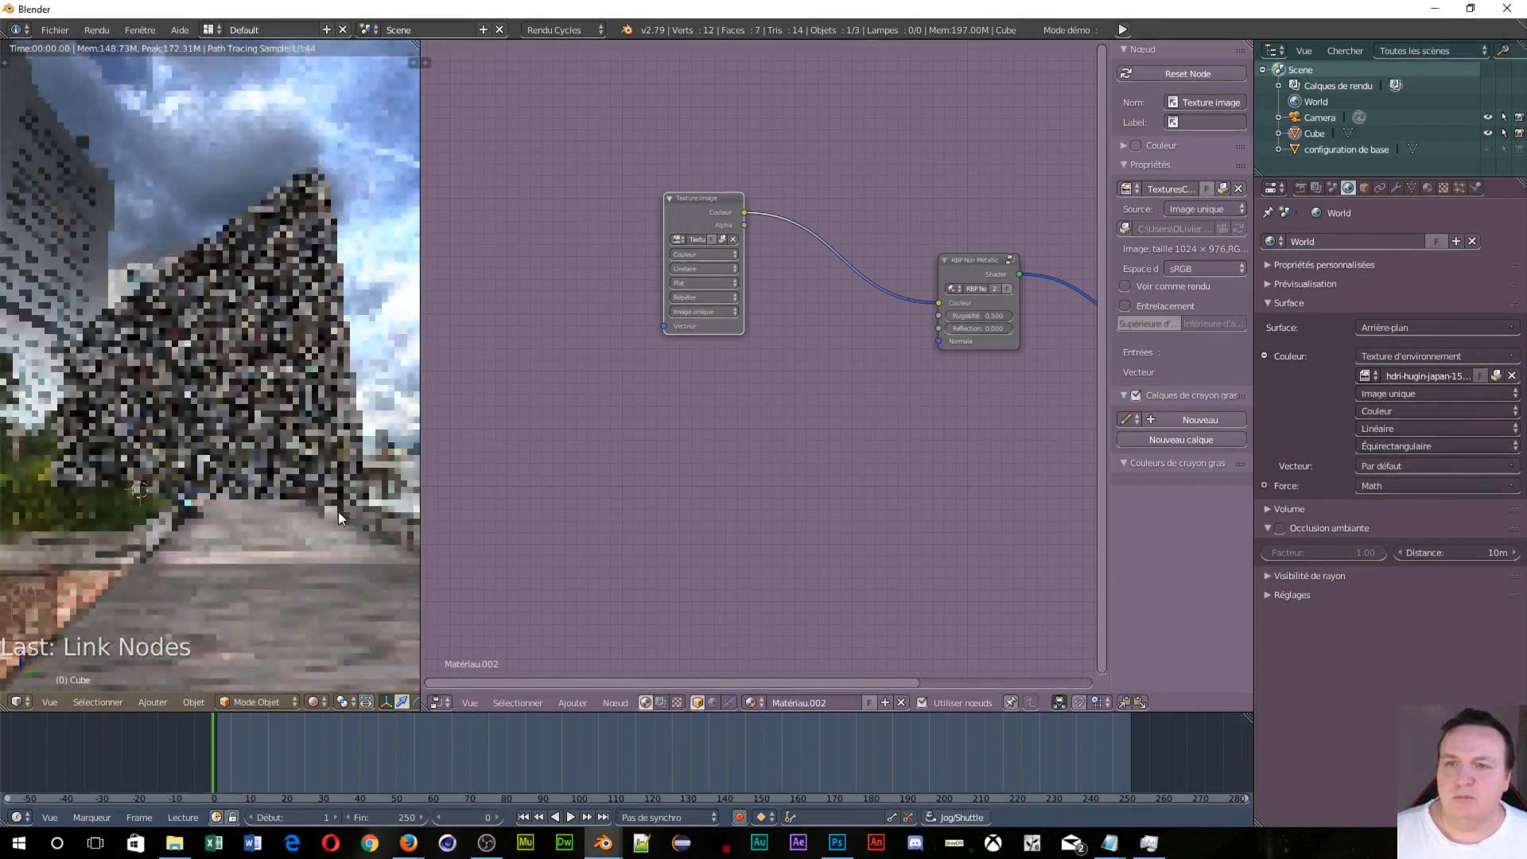
Step: Add a second image texture node below the first one and a normal map node (Carte de normale) beside it
middle_click_drag(989, 467, 782, 424)
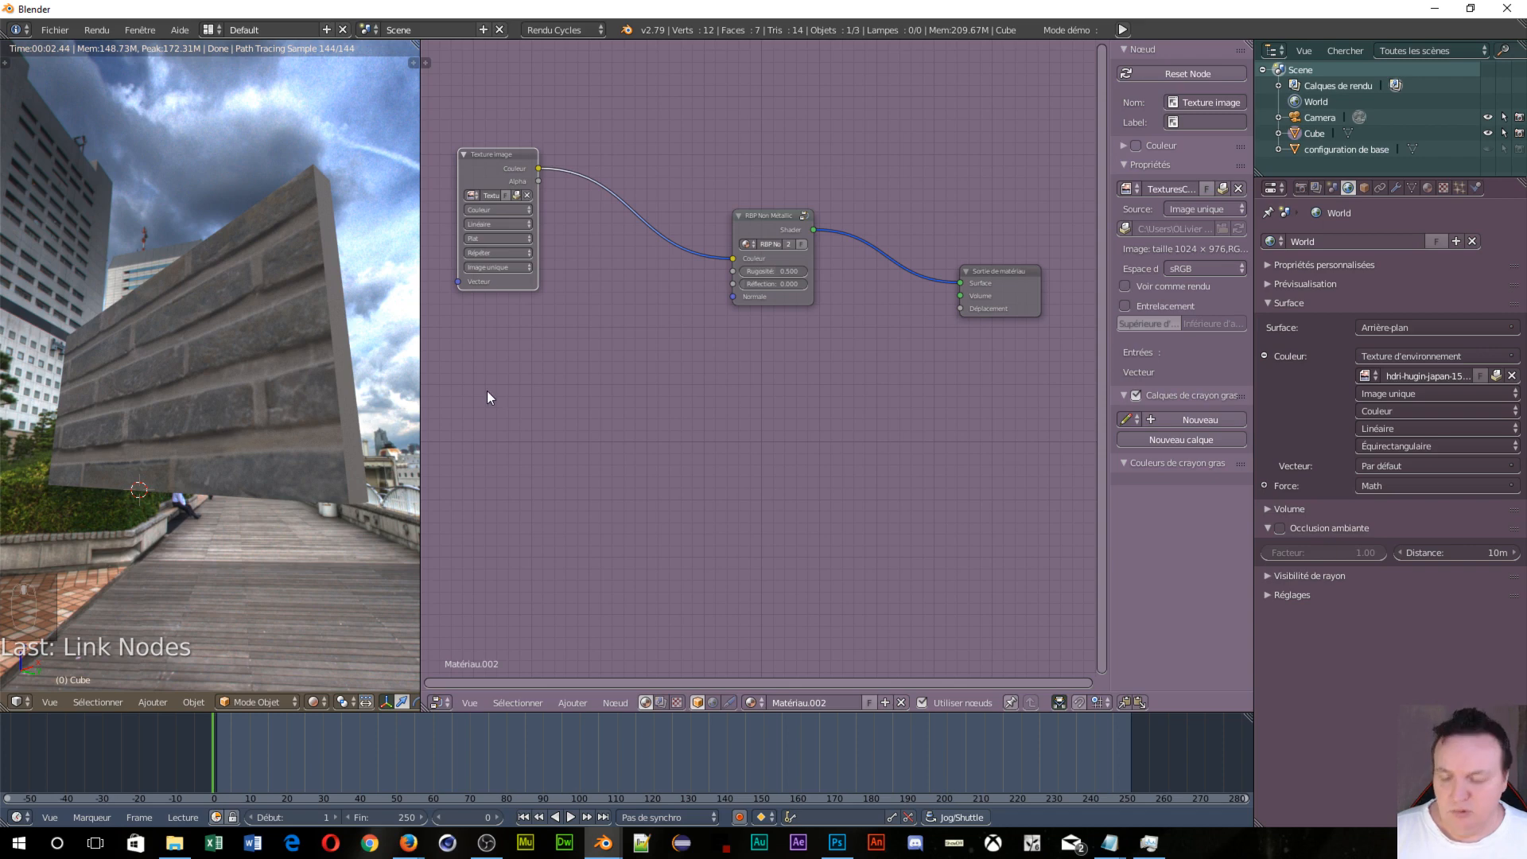
key("shift+a")
mouse_move(490, 393)
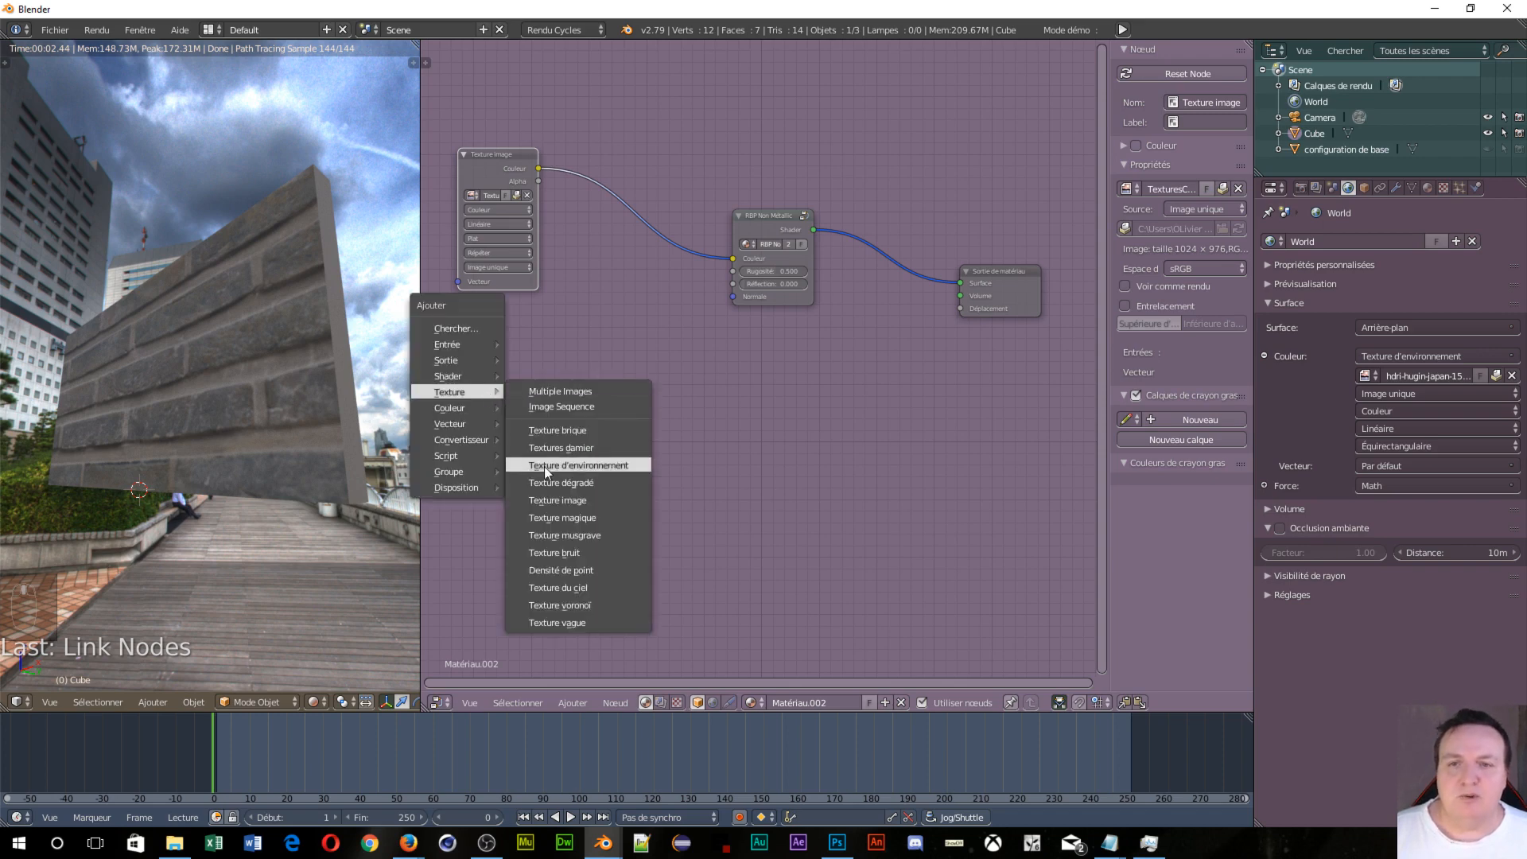
left_click(581, 499)
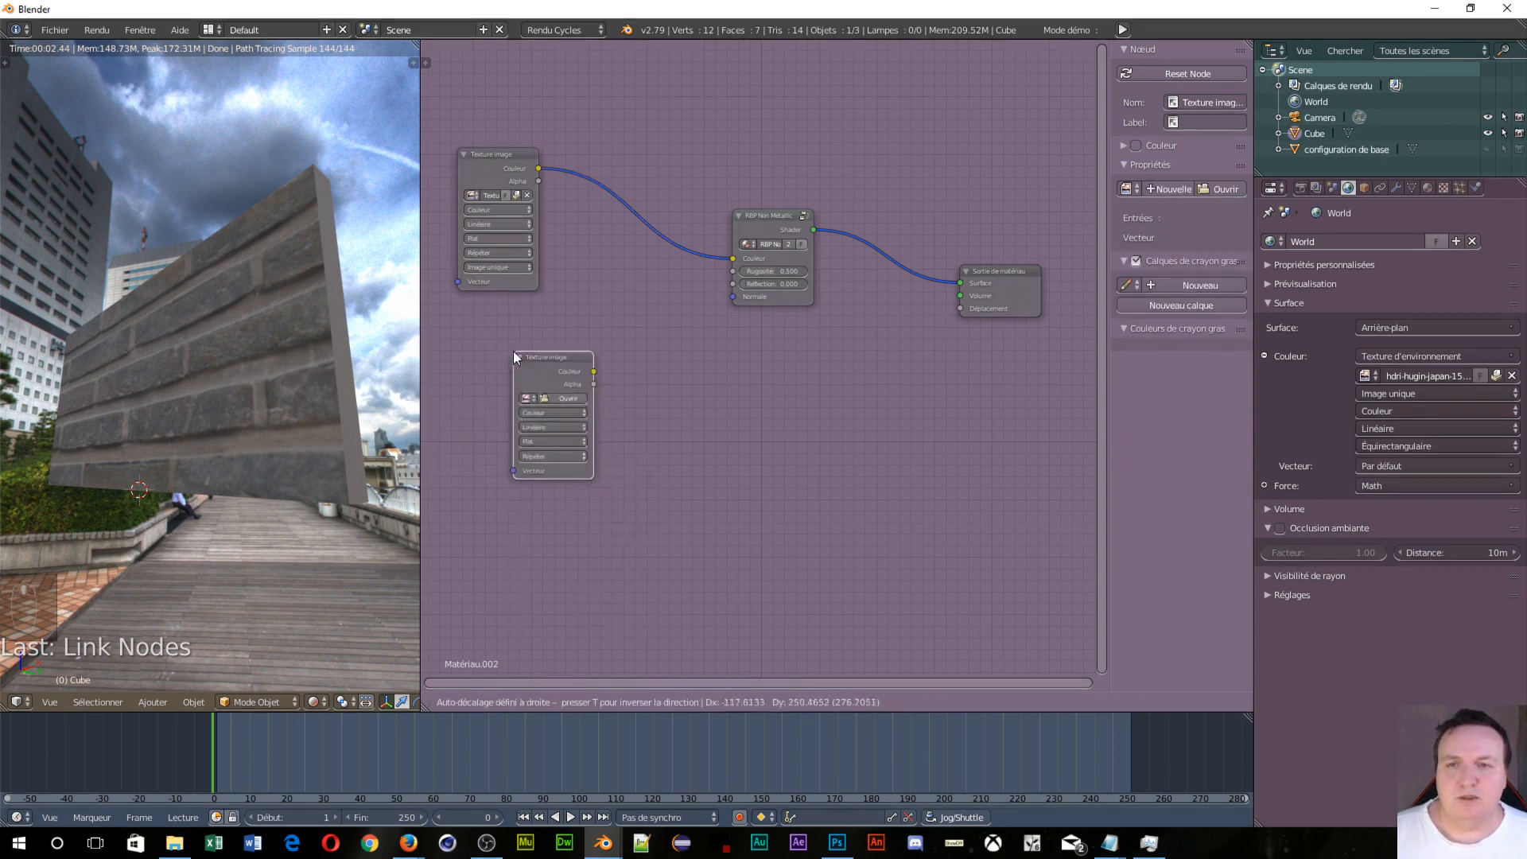
left_click(446, 342)
key("shift+a")
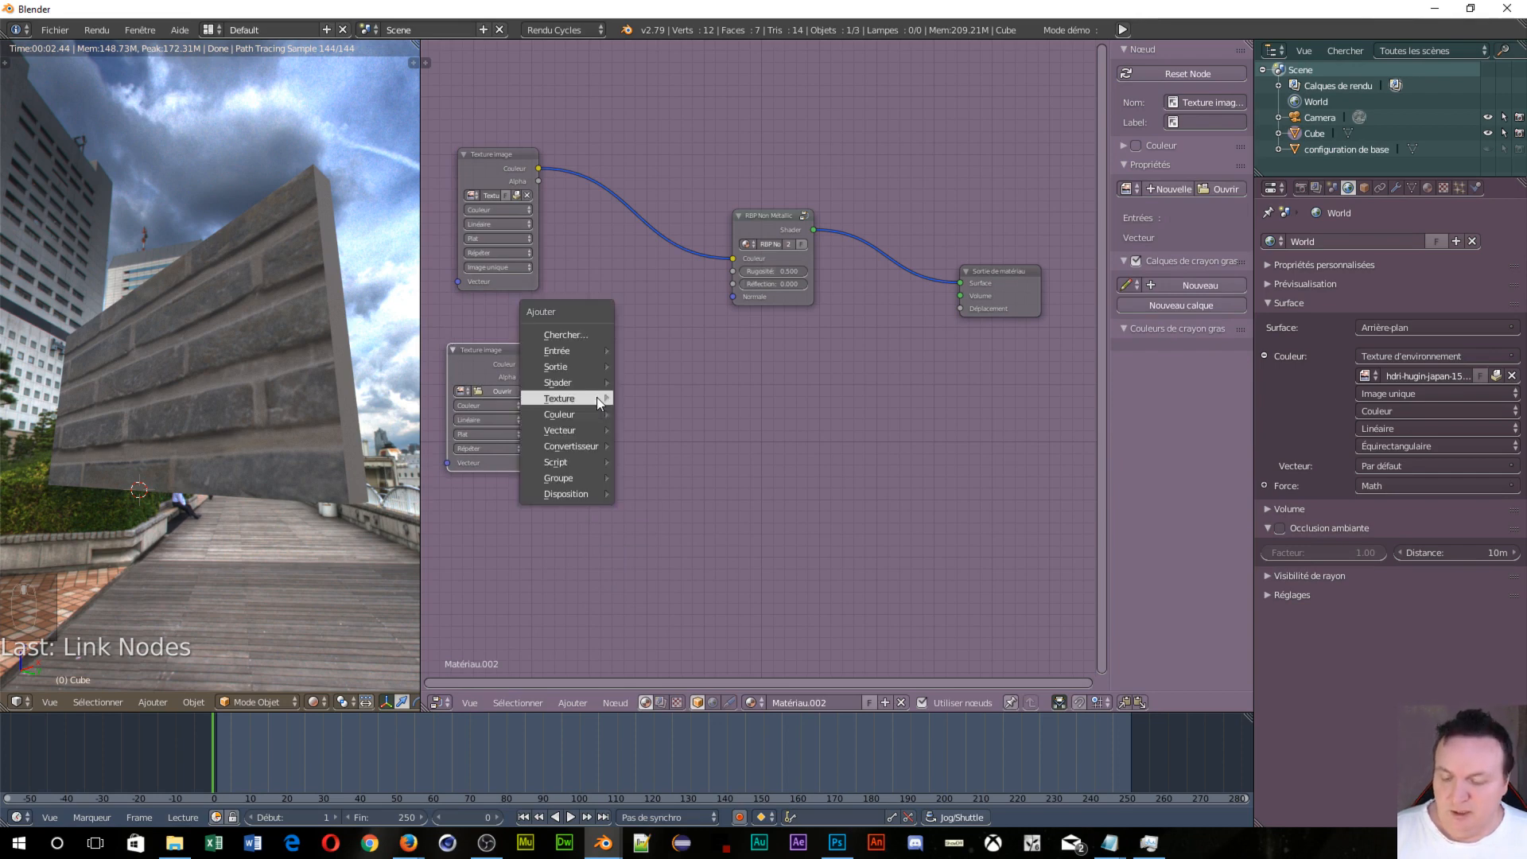
mouse_move(600, 437)
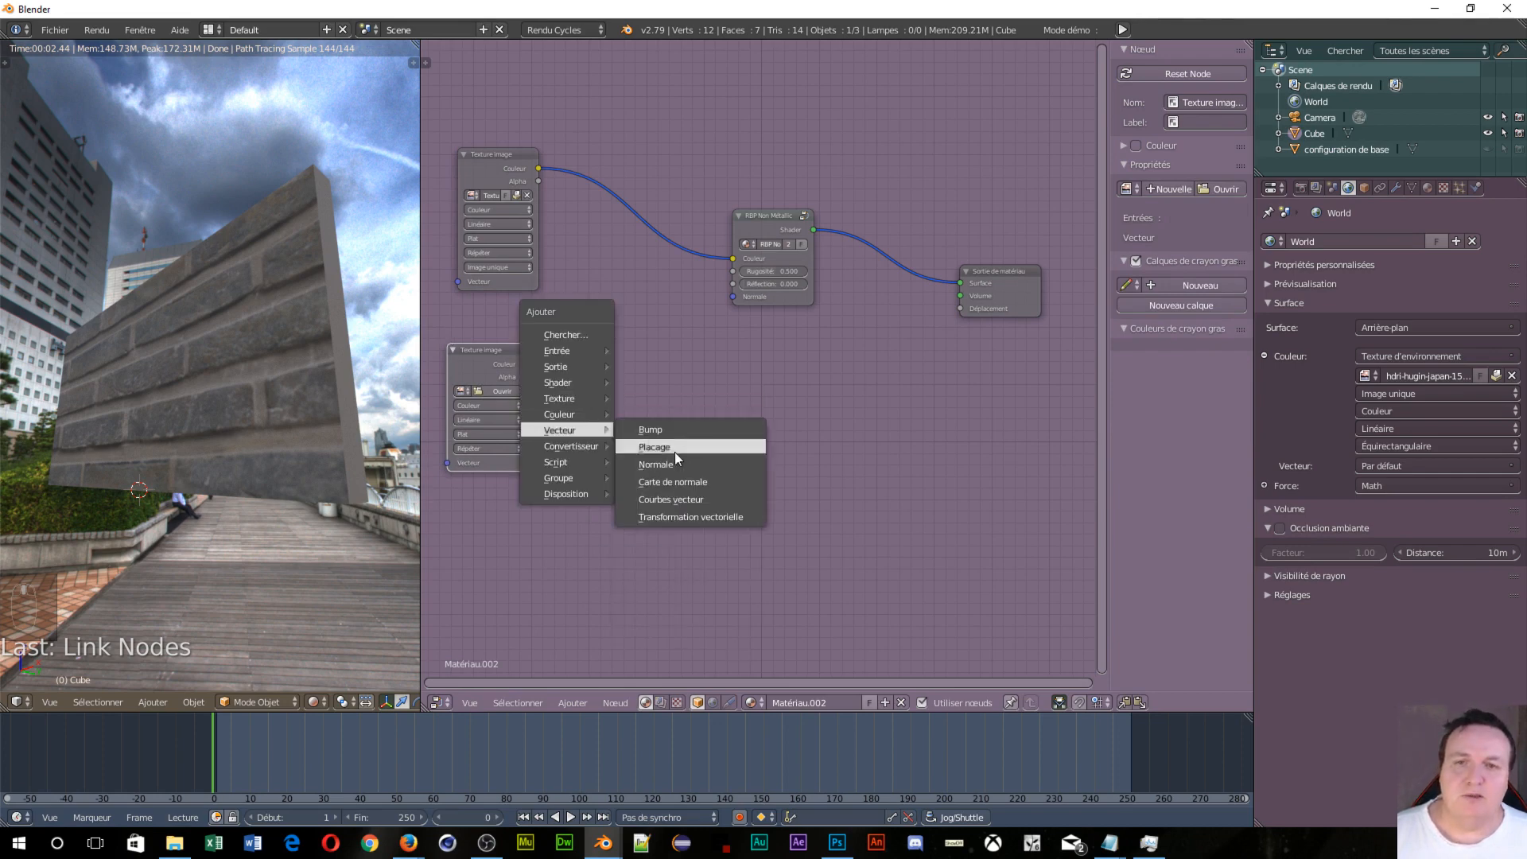
left_click(686, 480)
left_click(580, 350)
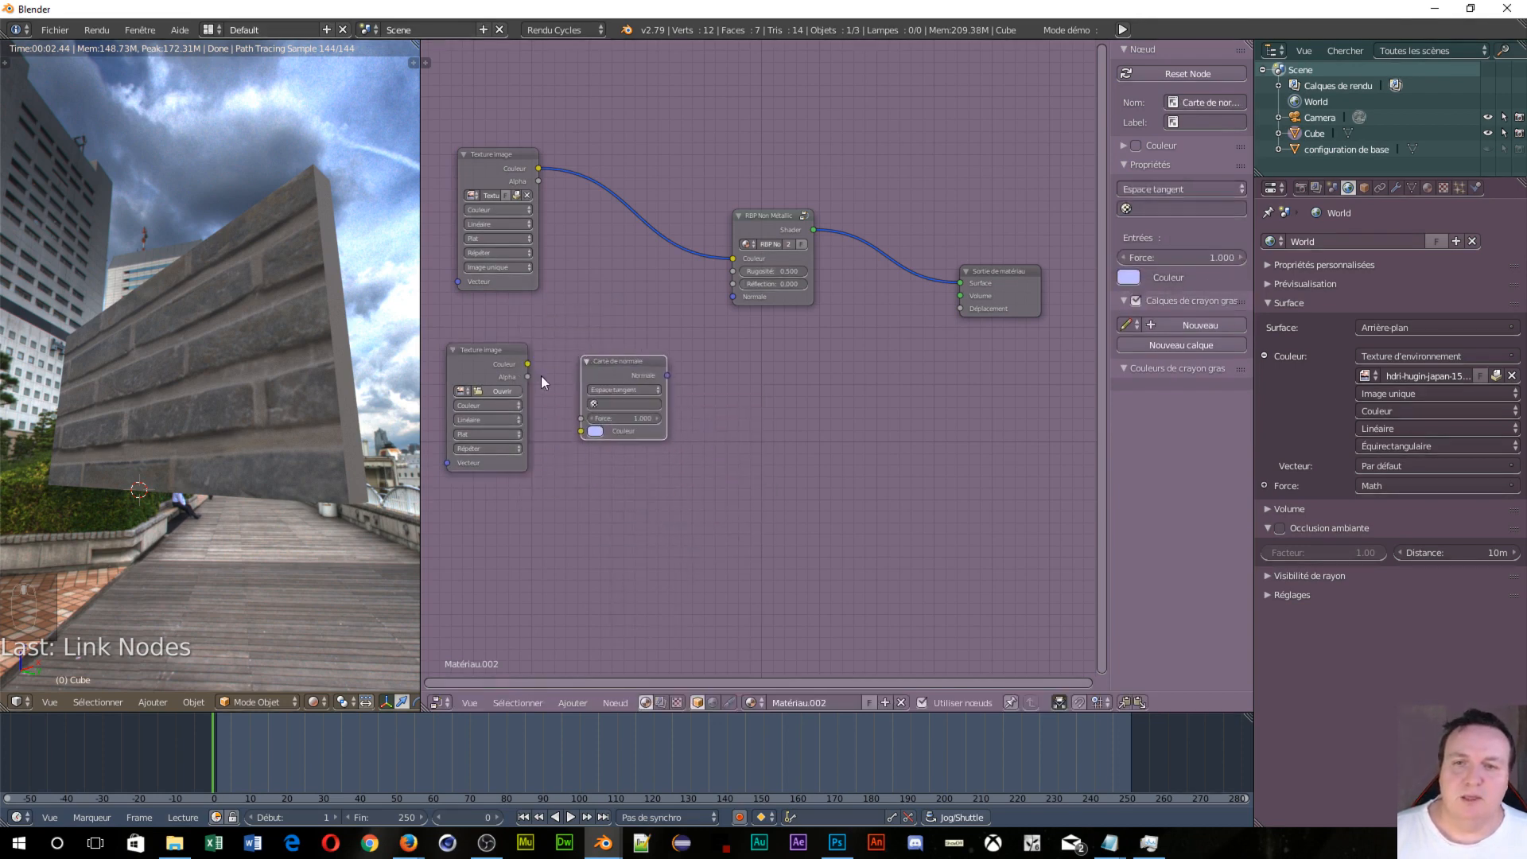
Step: Link the second image texture through the normal map node to the group's Normale input and the material output's Déplacement input
left_click_drag(527, 362, 581, 432)
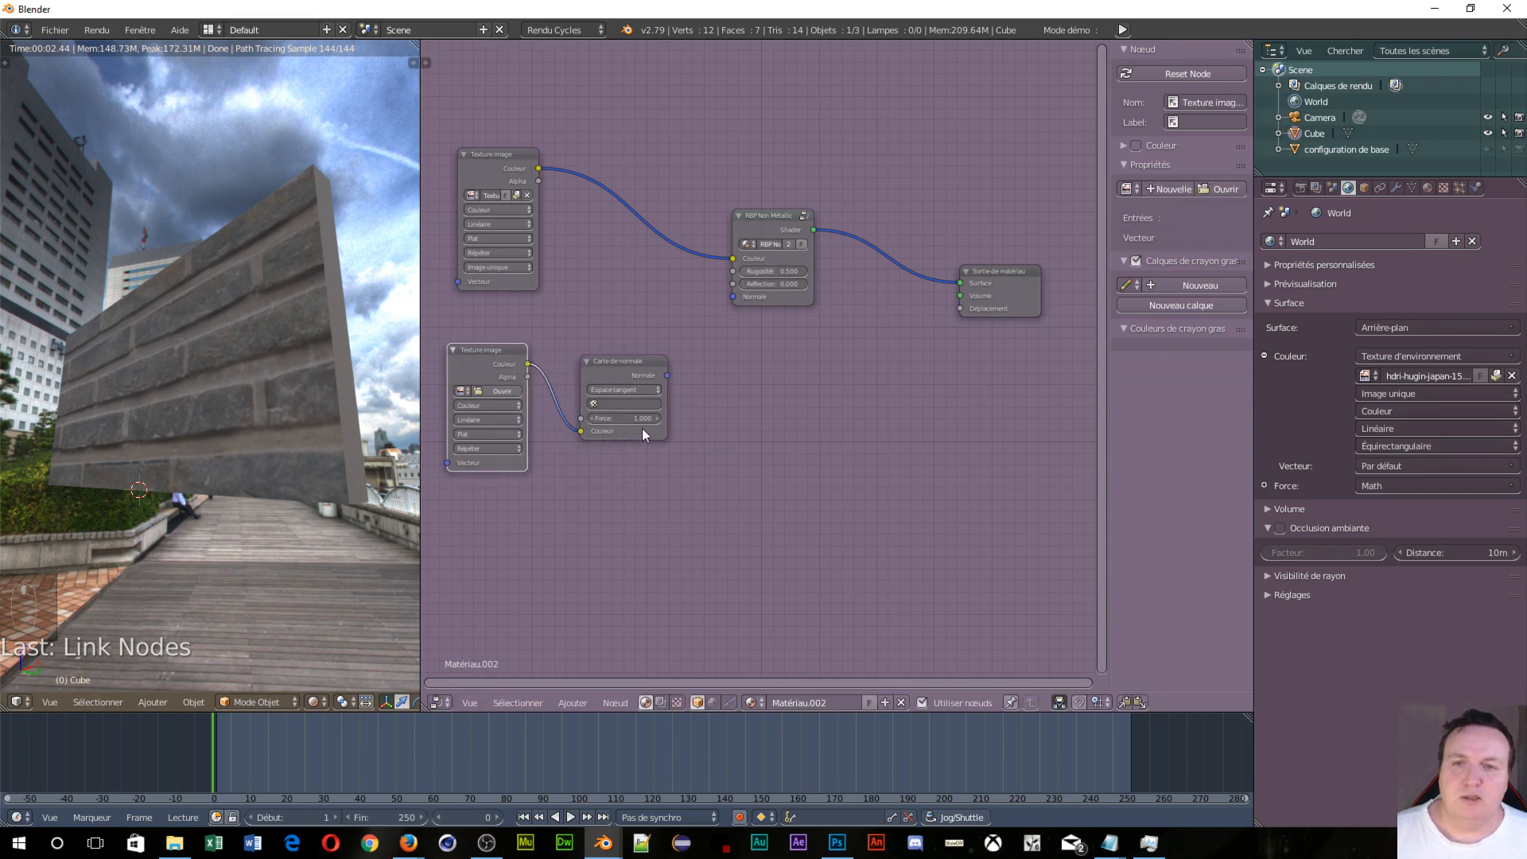
left_click_drag(673, 374, 732, 297)
mouse_move(674, 374)
left_mouse_down()
mouse_move(678, 389)
mouse_move(960, 308)
left_mouse_up()
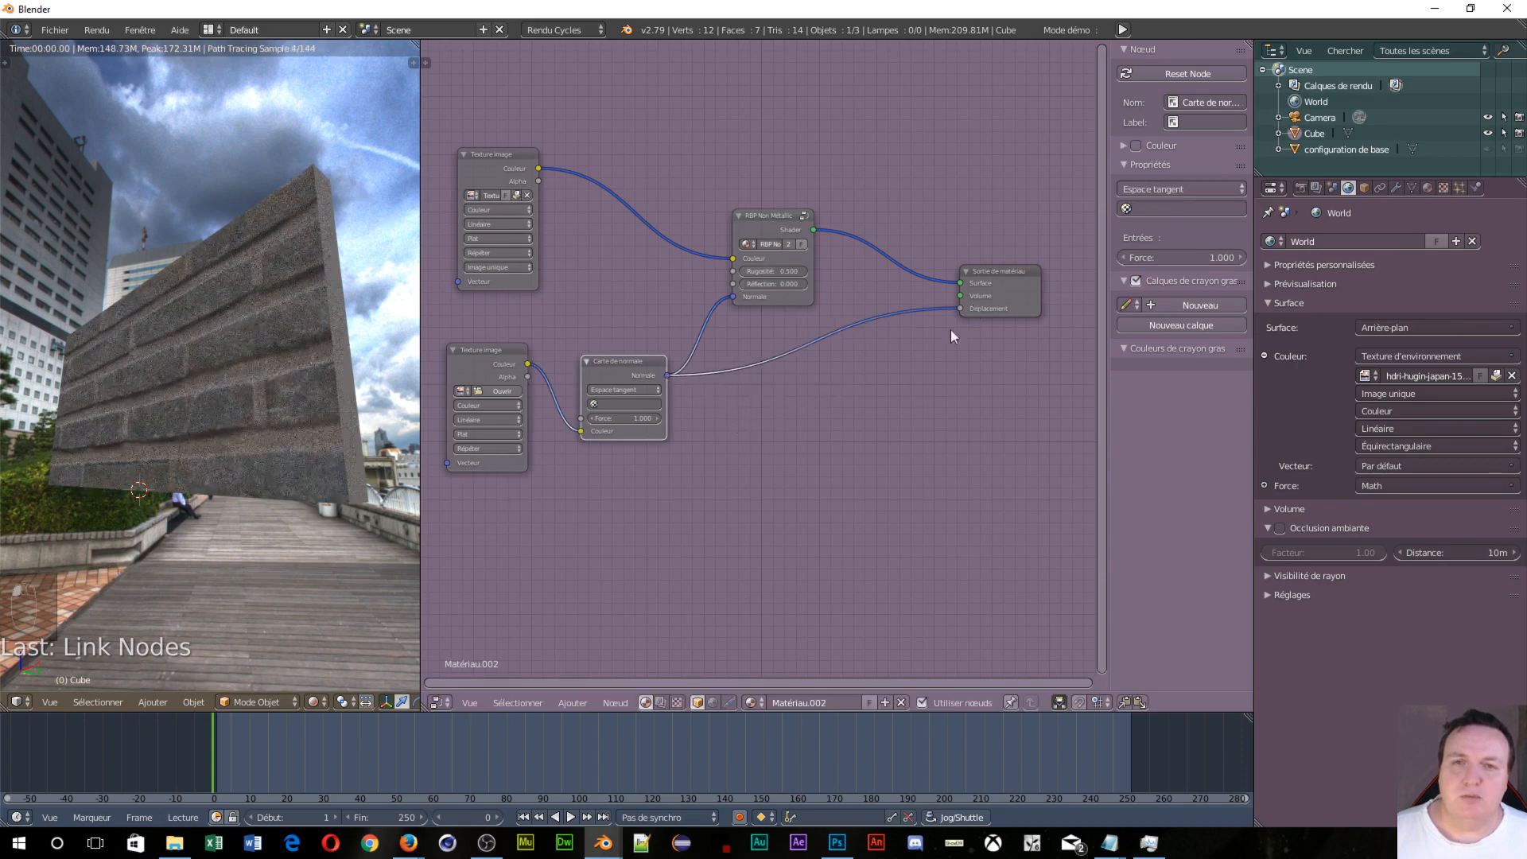
Step: Load the brick normal map TexturesCom_BrickSmallDark0055_5_seamless_S_norm.jpg from the Downloads folder into the second image texture node
left_click(493, 389)
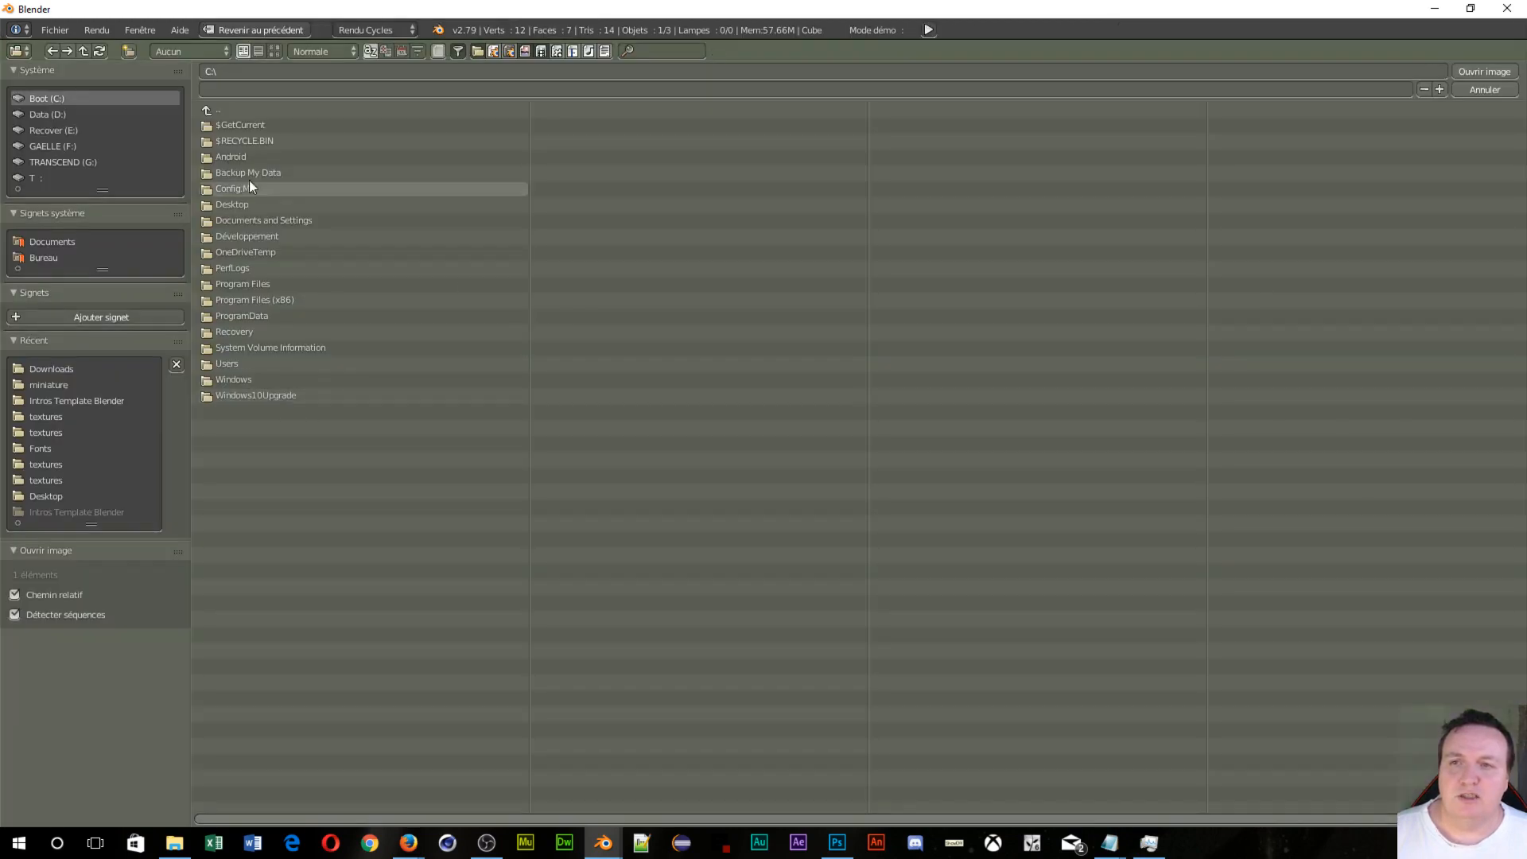
left_click(48, 368)
left_click(276, 53)
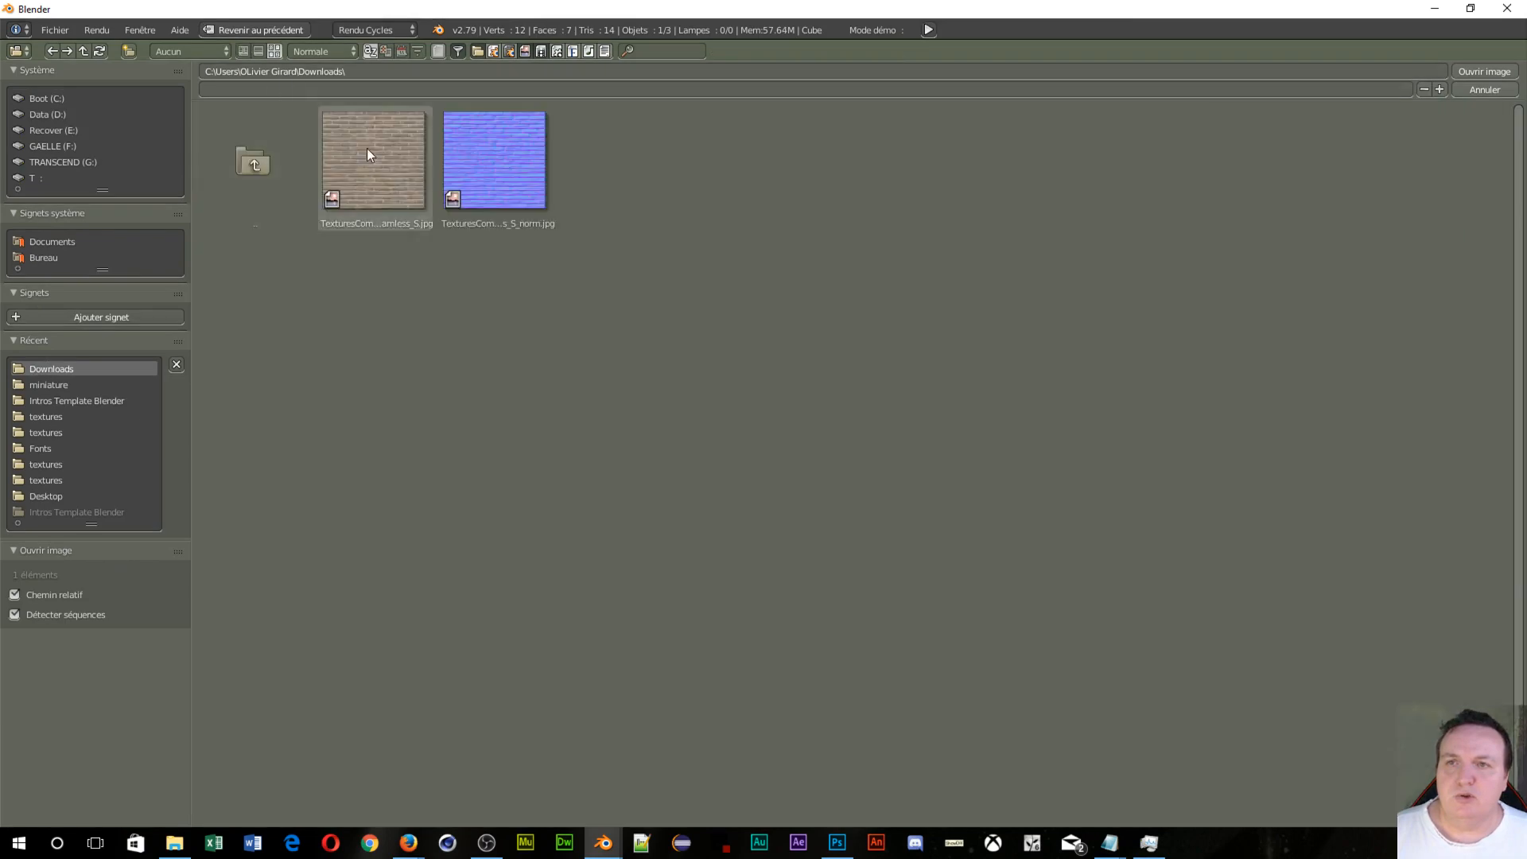
left_click(463, 174)
left_click(1482, 72)
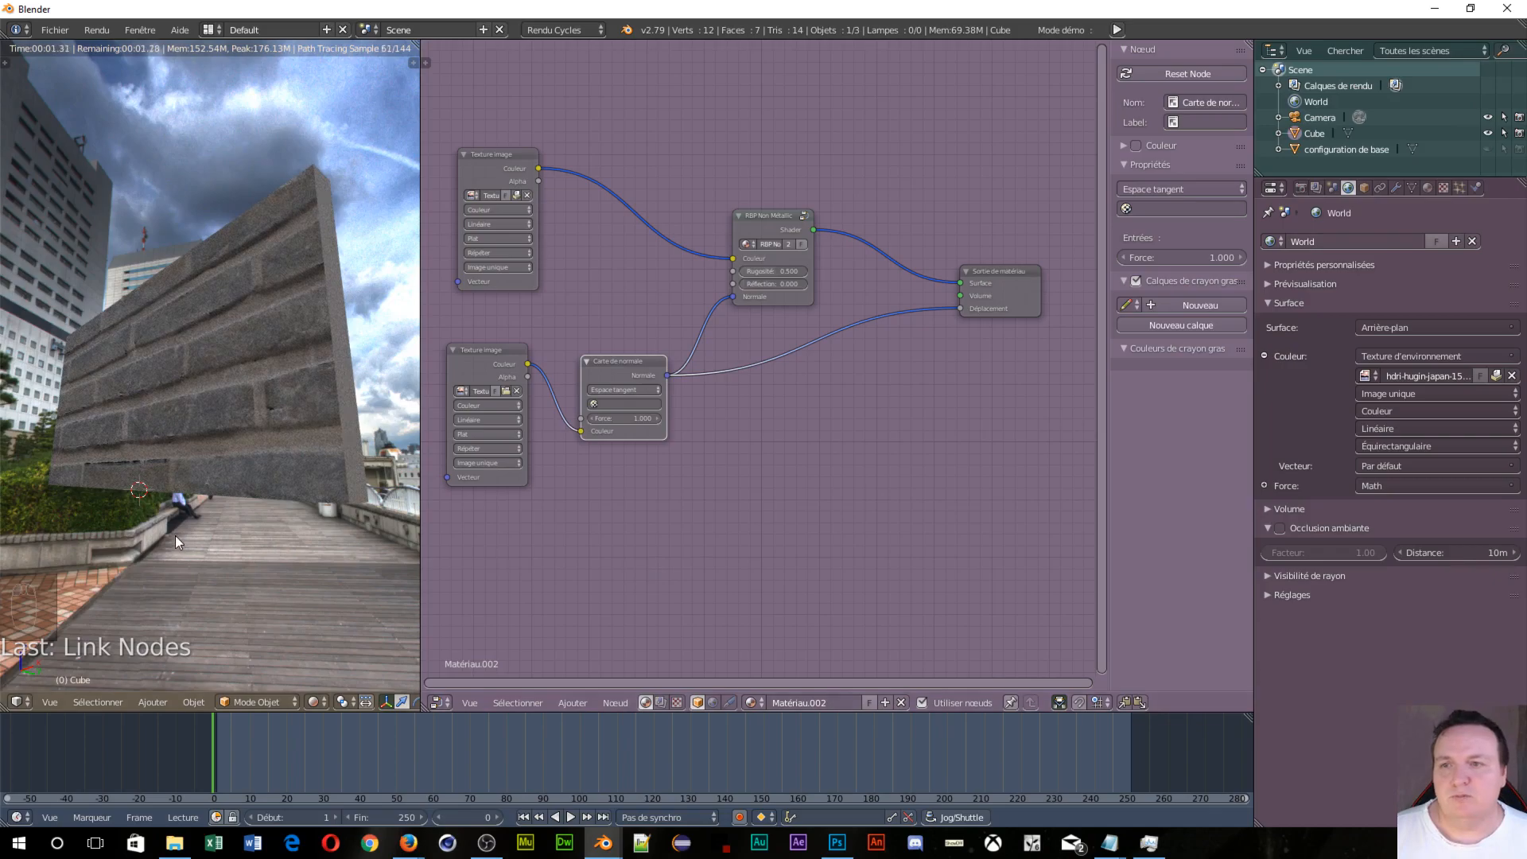
Step: Set the normal map node's Force to 0.4 and check the relief on the wall up close
scroll(175, 534, "up", 6)
middle_click_drag(296, 475, 216, 509)
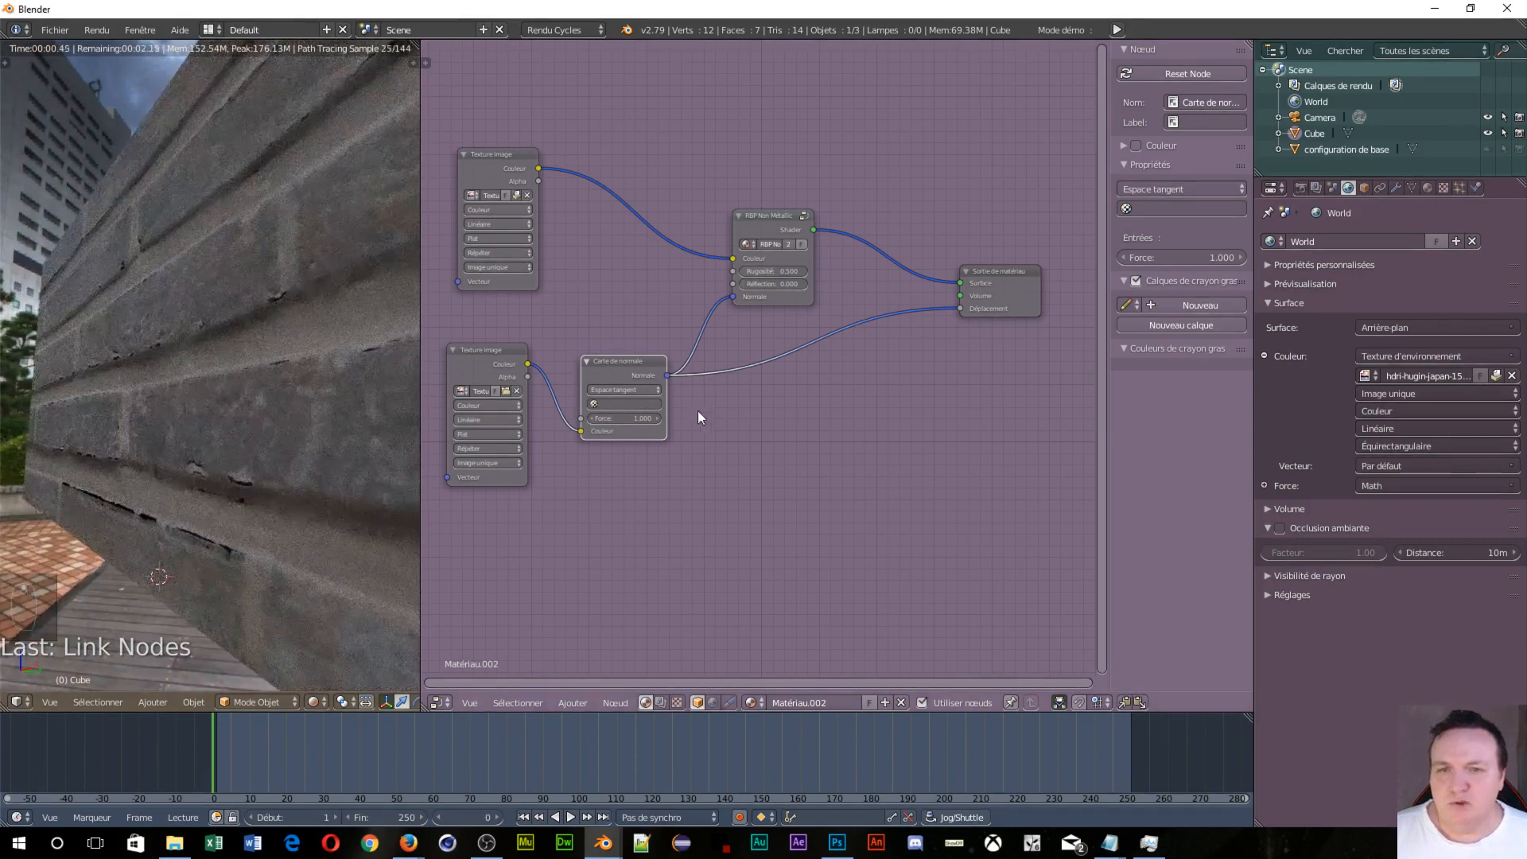
left_click_drag(629, 419, 604, 418)
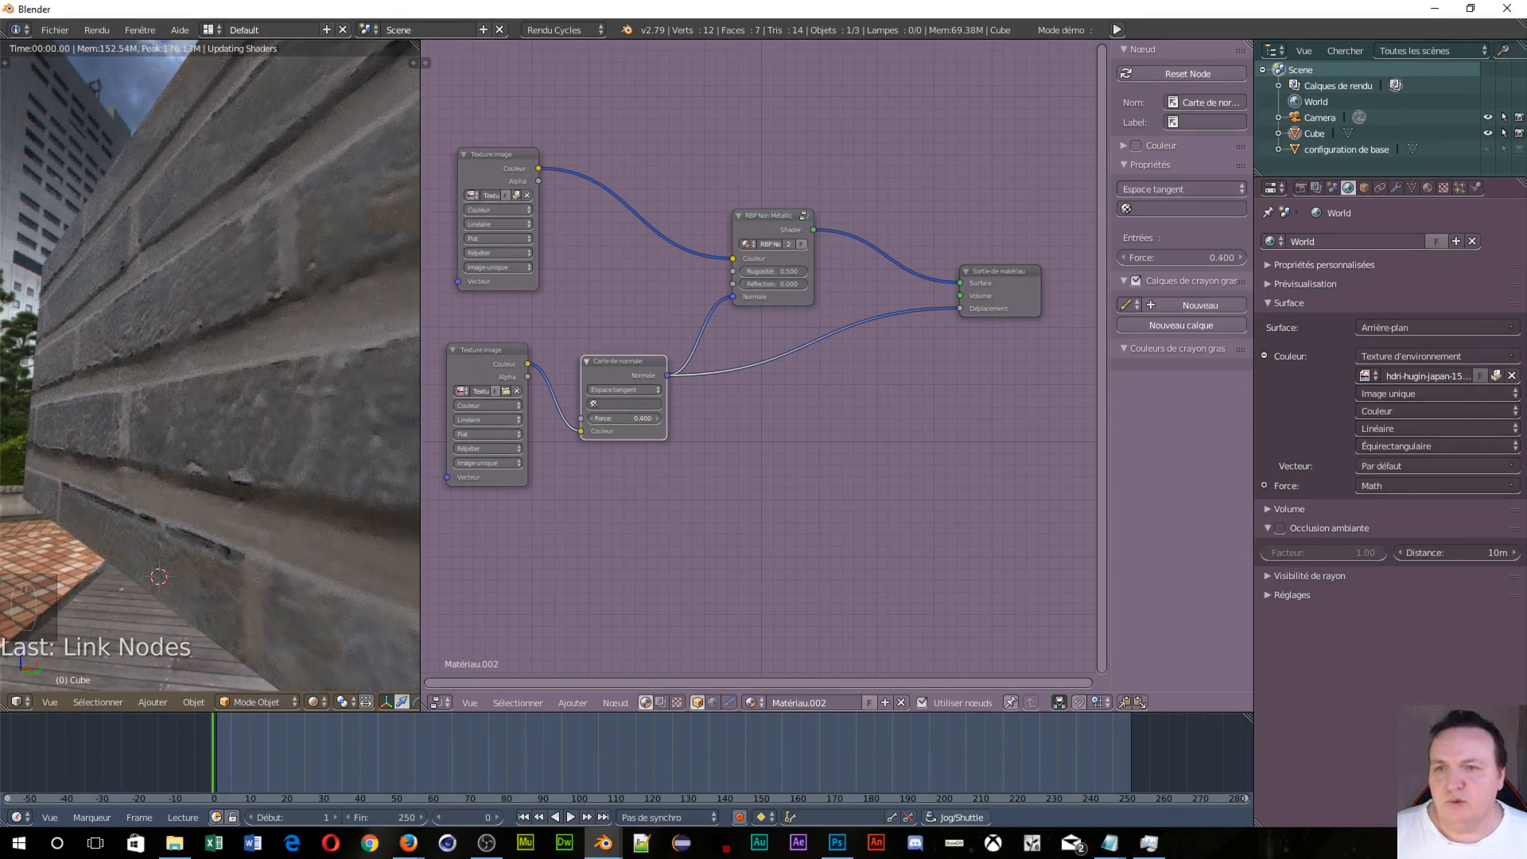
left_click(591, 418)
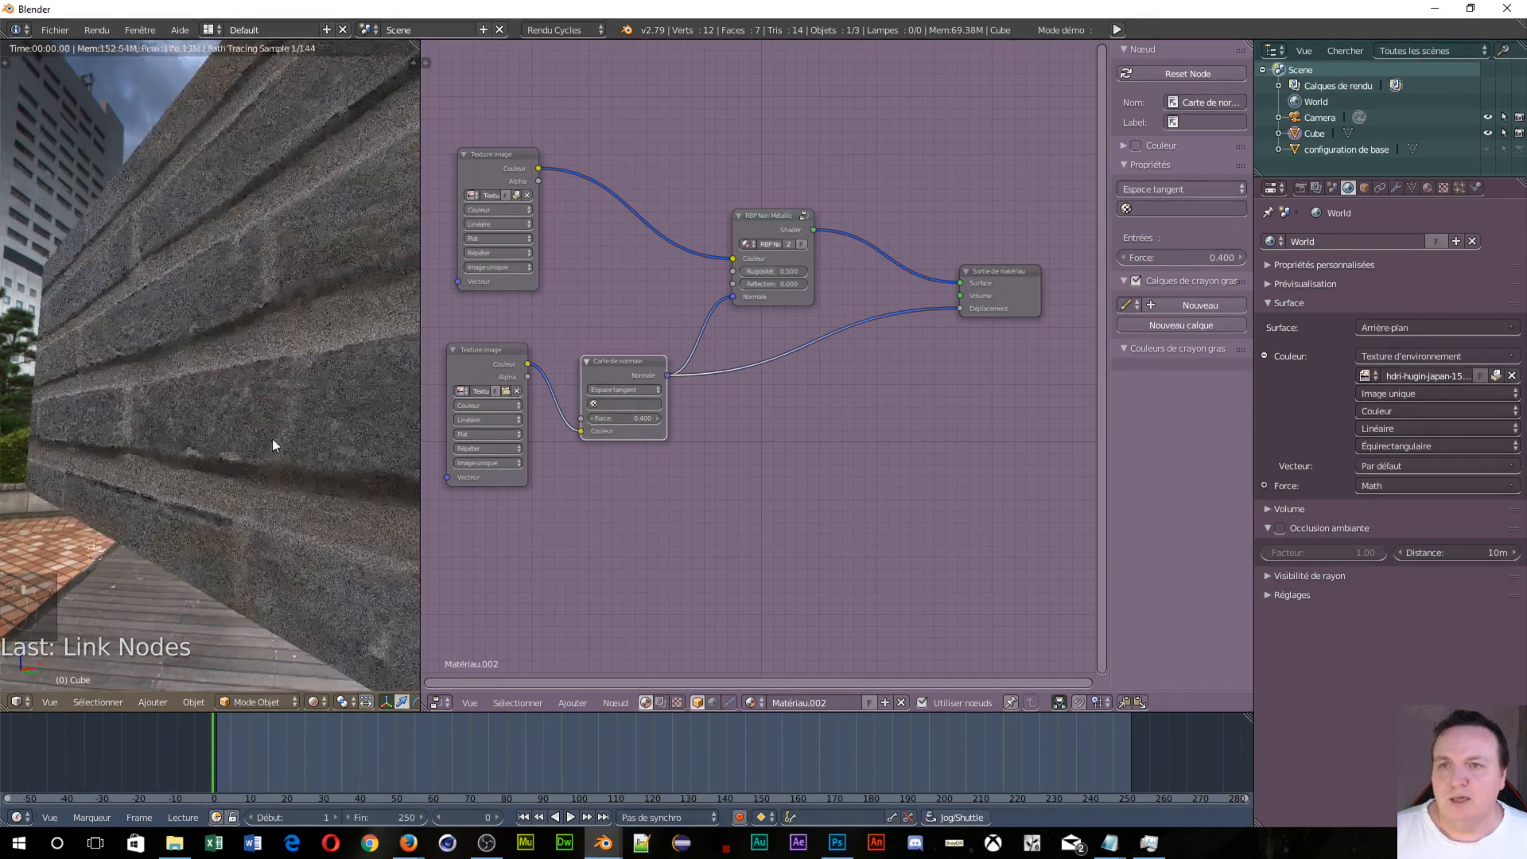
middle_click_drag(272, 437, 250, 399)
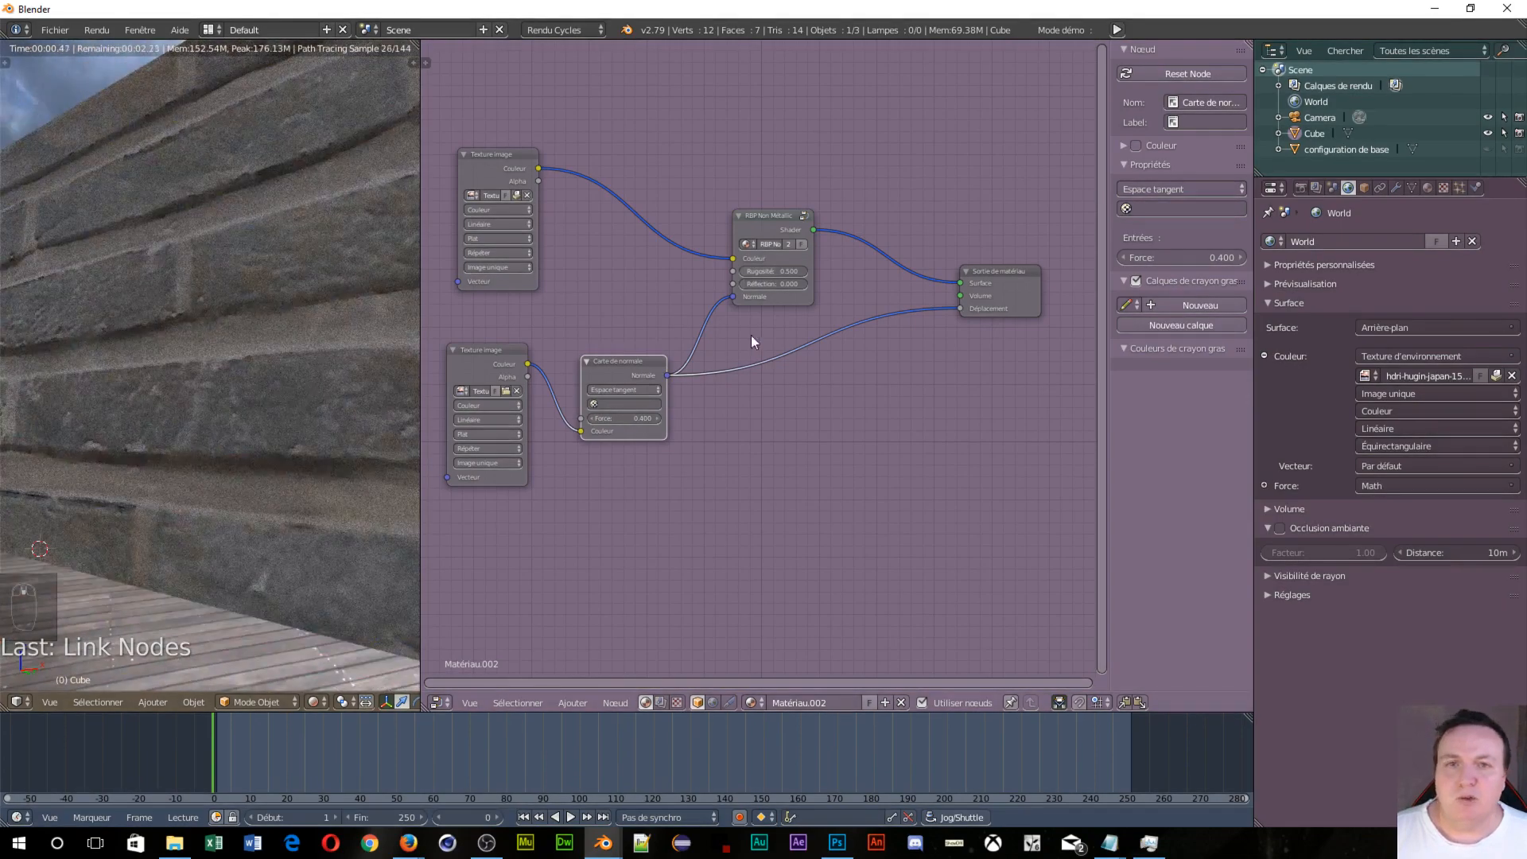
Step: Try linking the normal map node's Normale output to the RBP Non Métallic group's Rugosité input, and detach that link again
left_click_drag(665, 375, 738, 274)
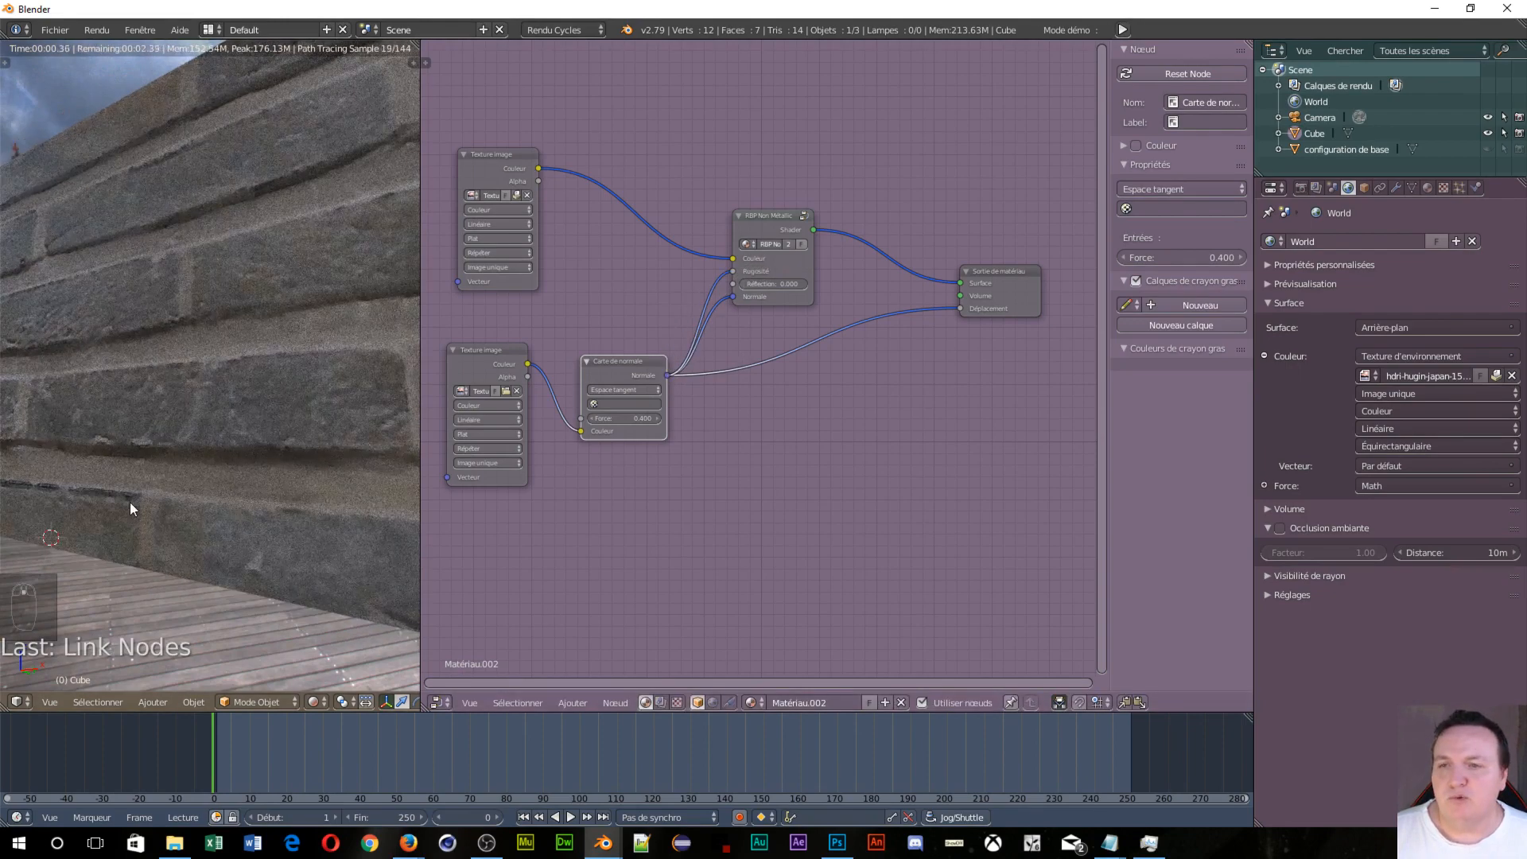
middle_click_drag(130, 503, 414, 512)
middle_click_drag(8, 548, 404, 513)
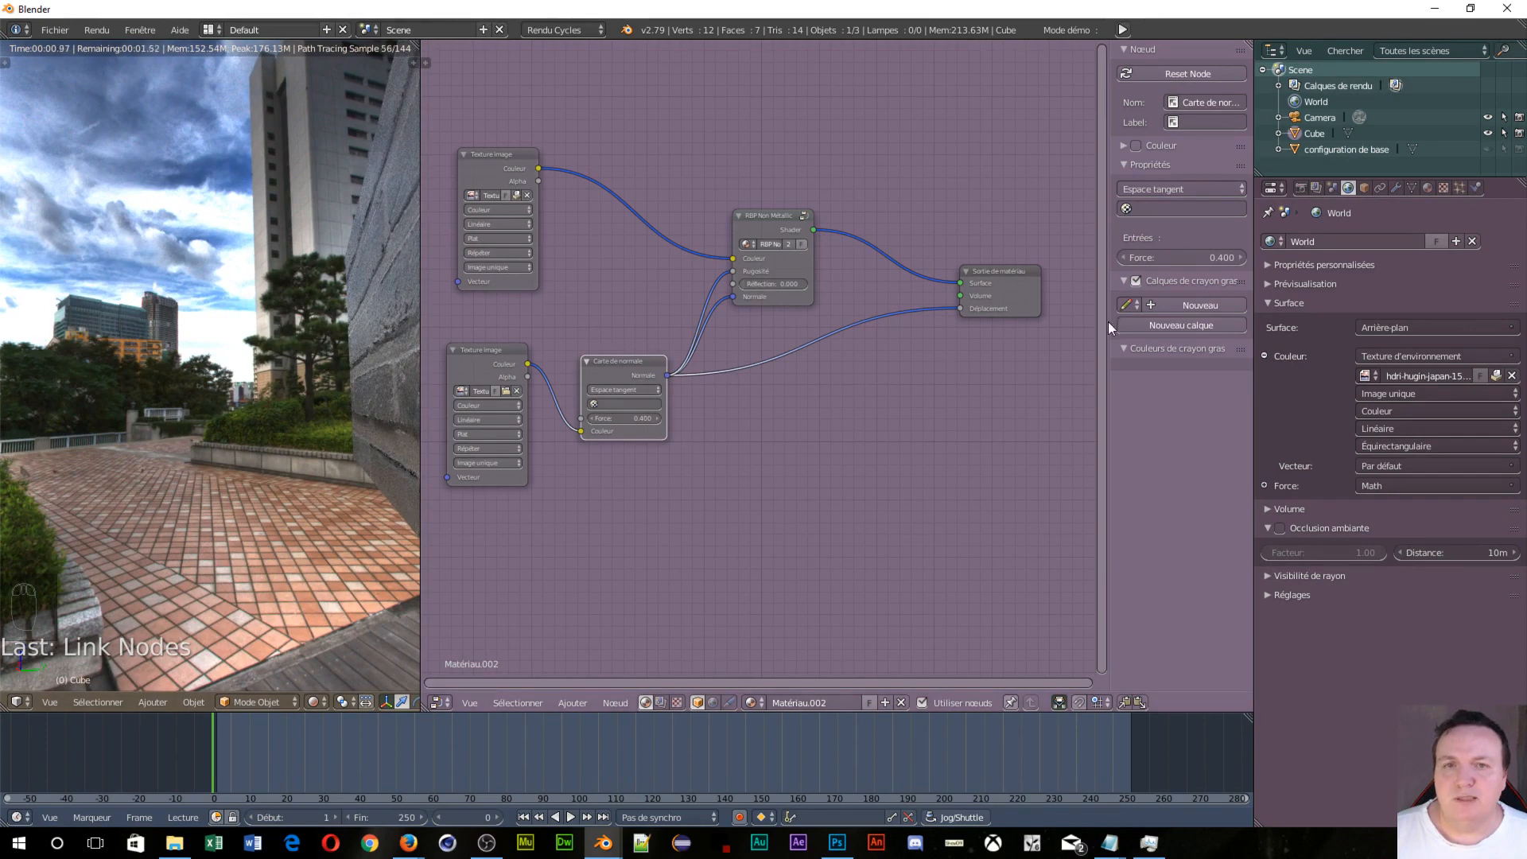
left_click(743, 284)
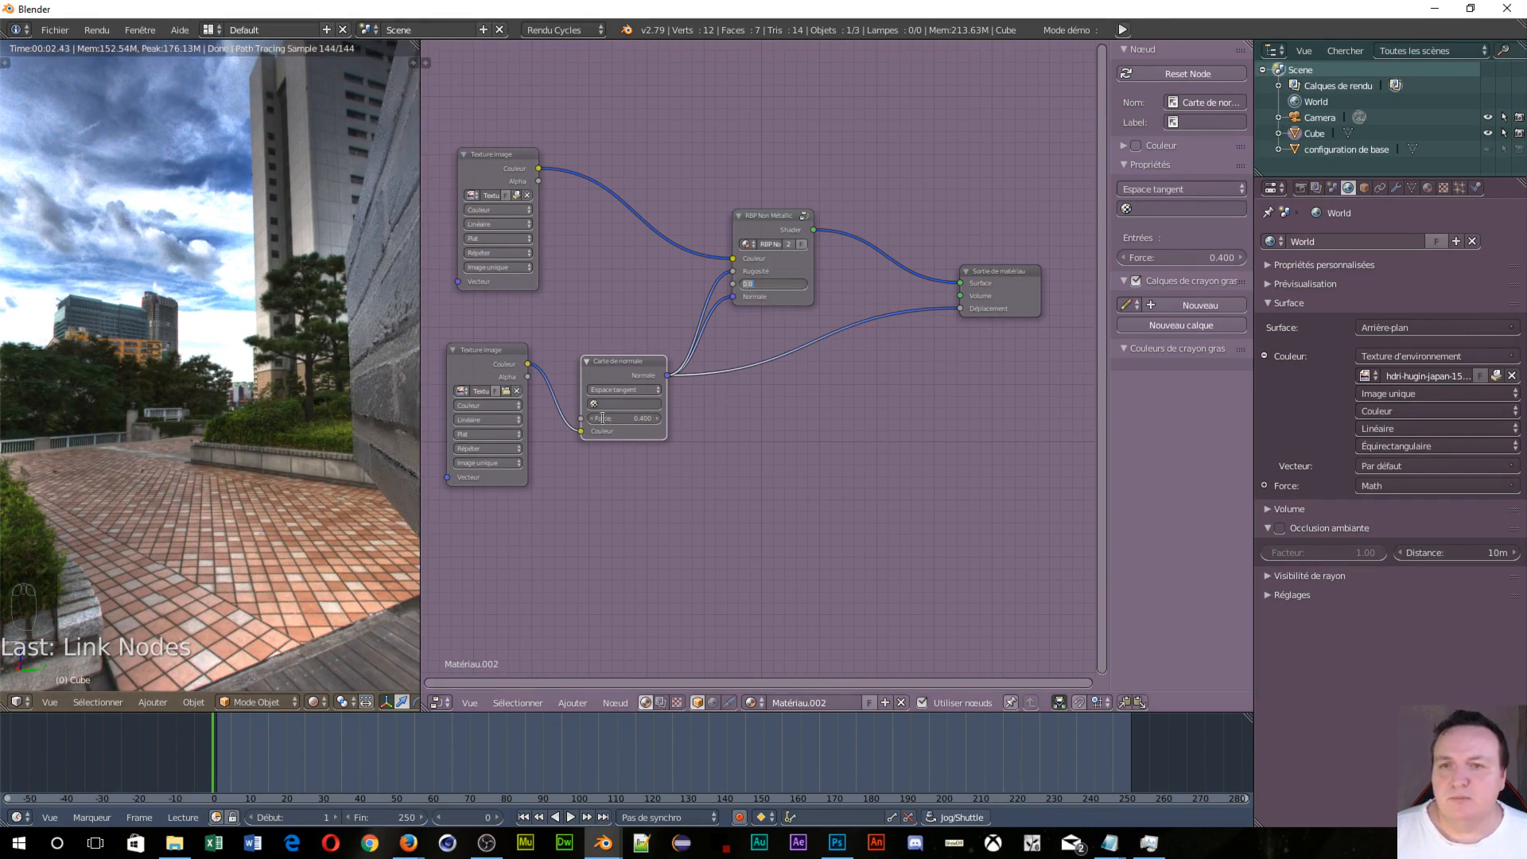
left_click(315, 388)
middle_click_drag(327, 382, 416, 409)
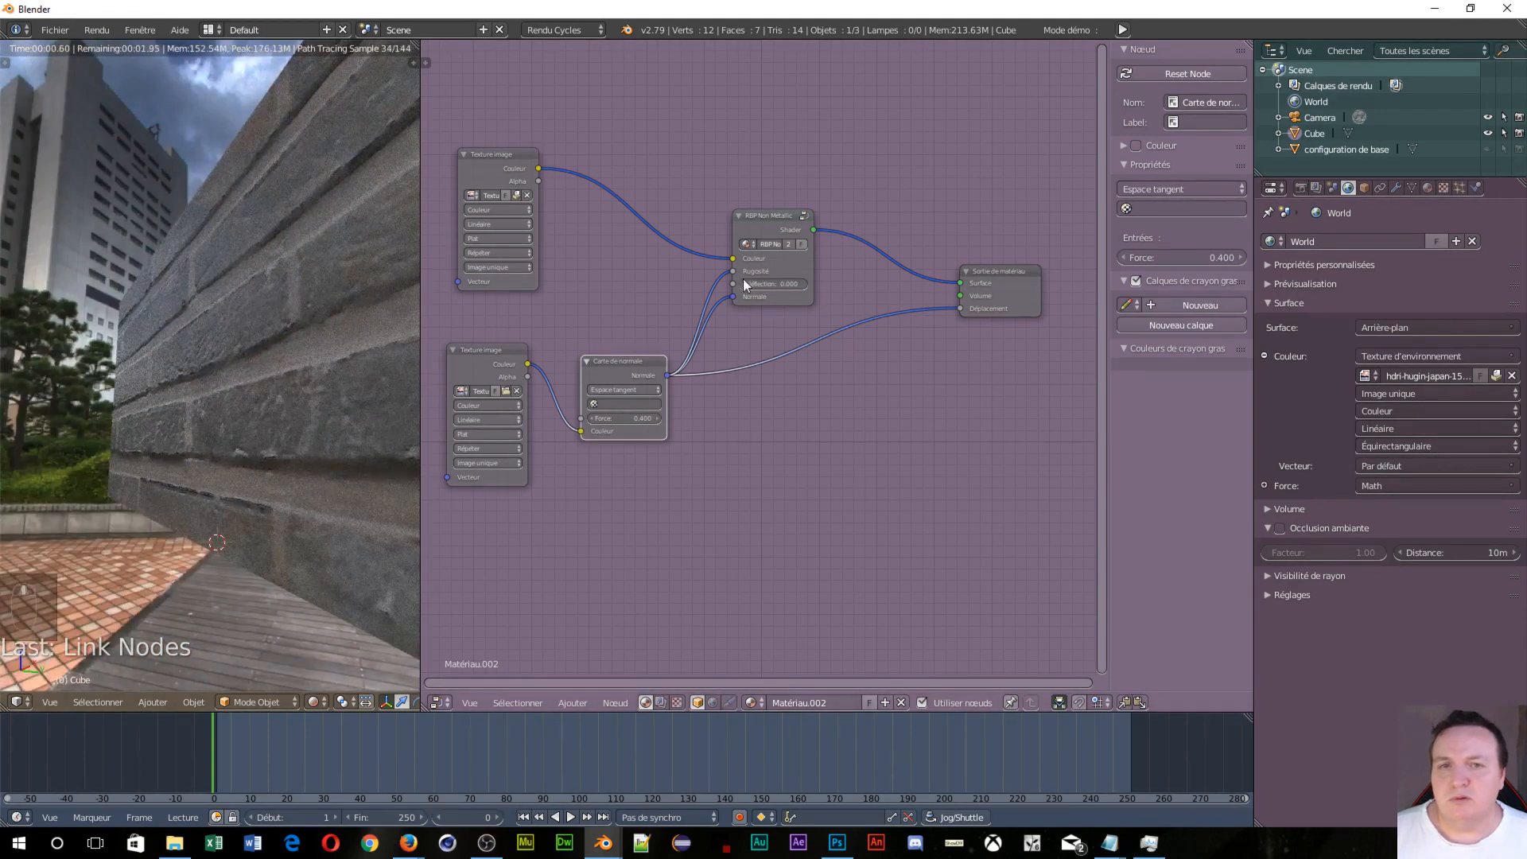
left_click_drag(734, 273, 696, 297)
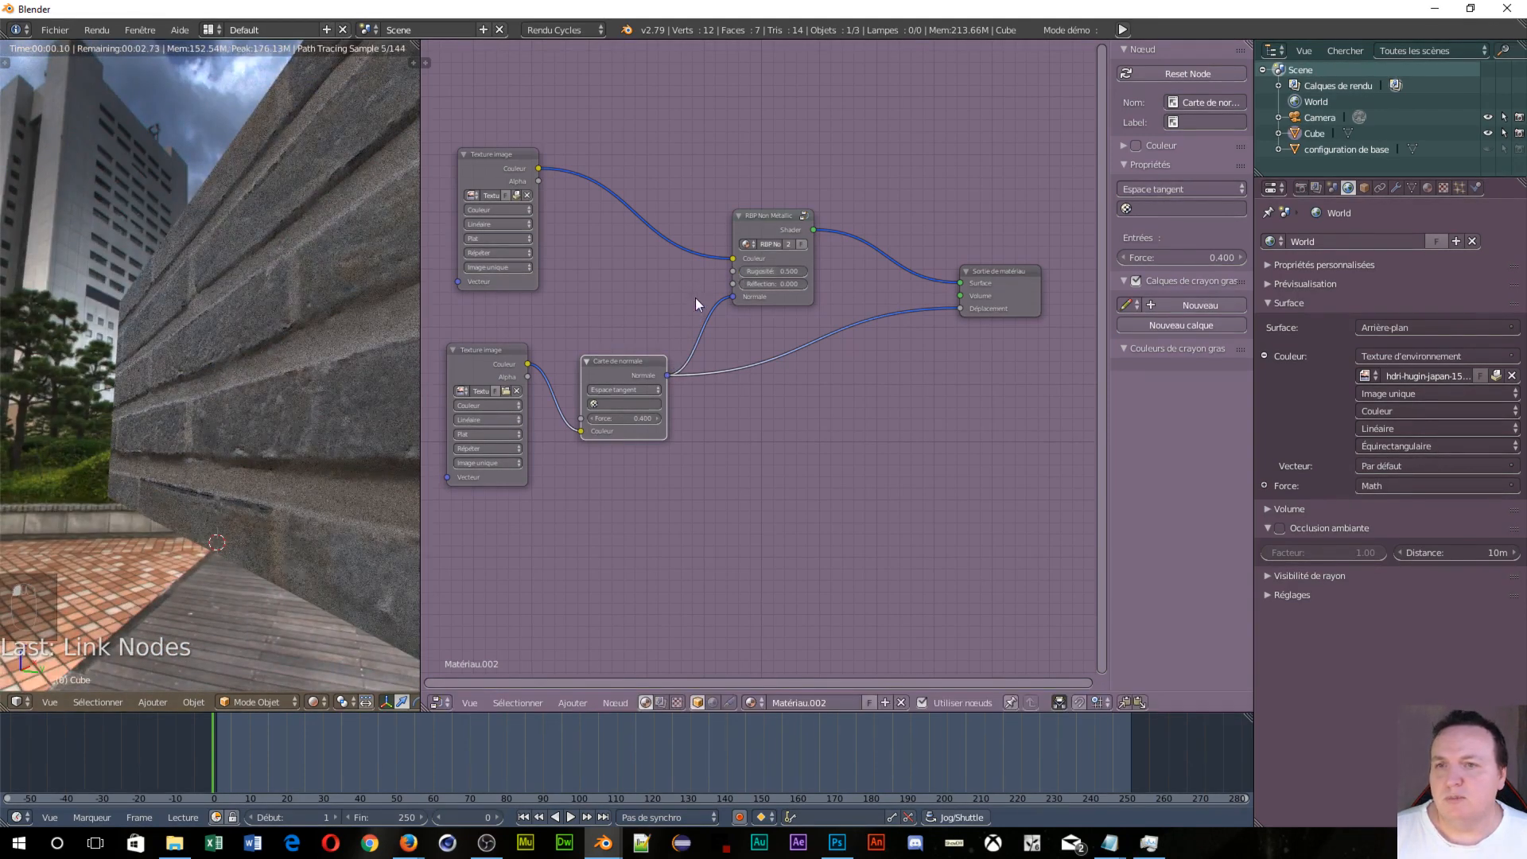
Step: Set the RBP Non Métallic group's Rugosité to 1 and check the wall's shine from near and far
middle_click_drag(394, 315, 312, 316)
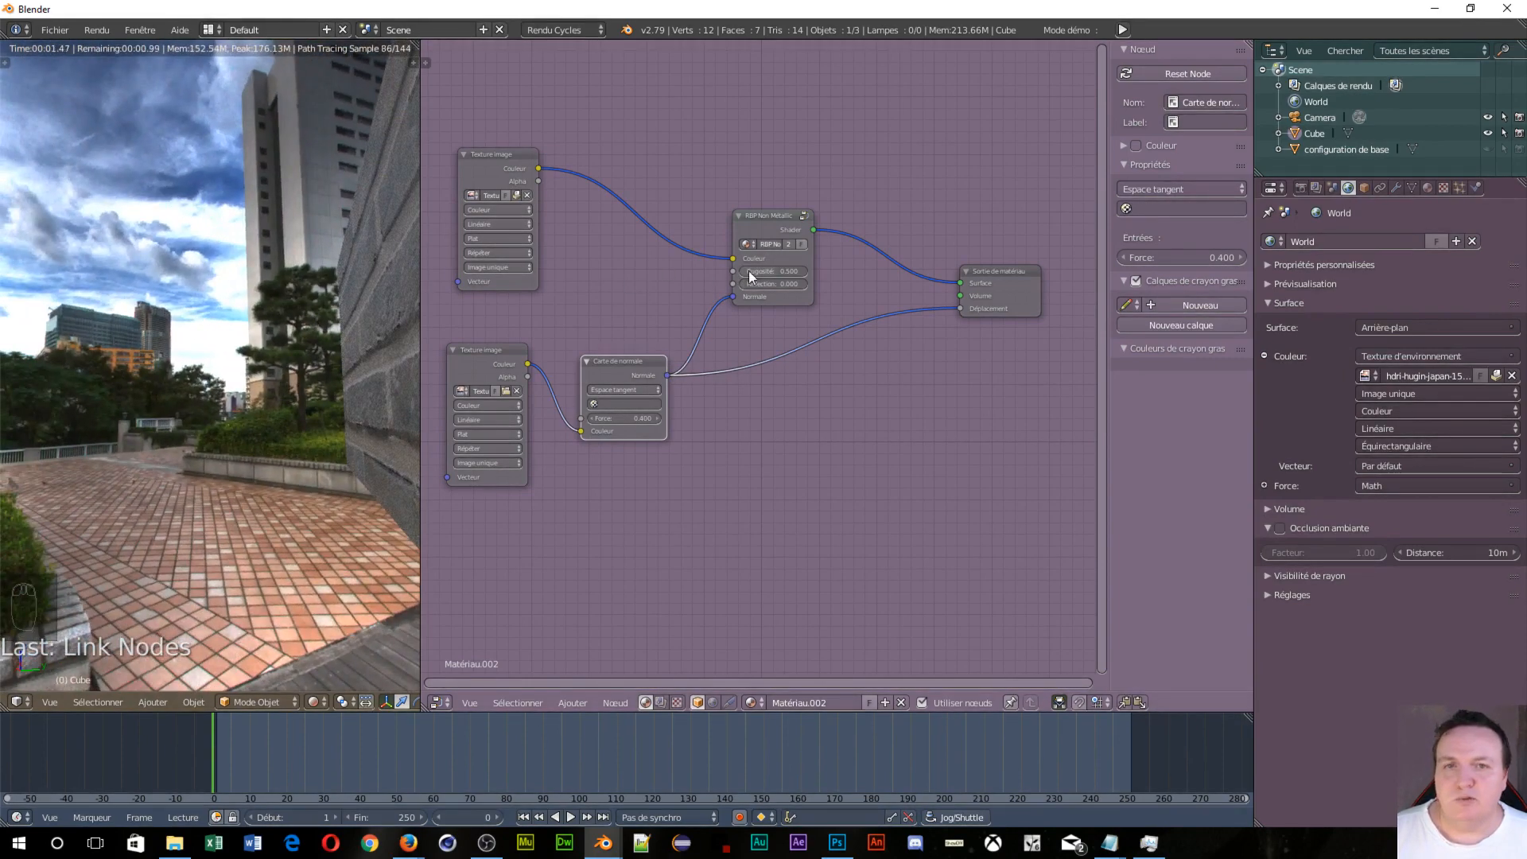
mouse_move(748, 271)
left_mouse_down()
mouse_move(788, 271)
mouse_move(775, 271)
left_mouse_up()
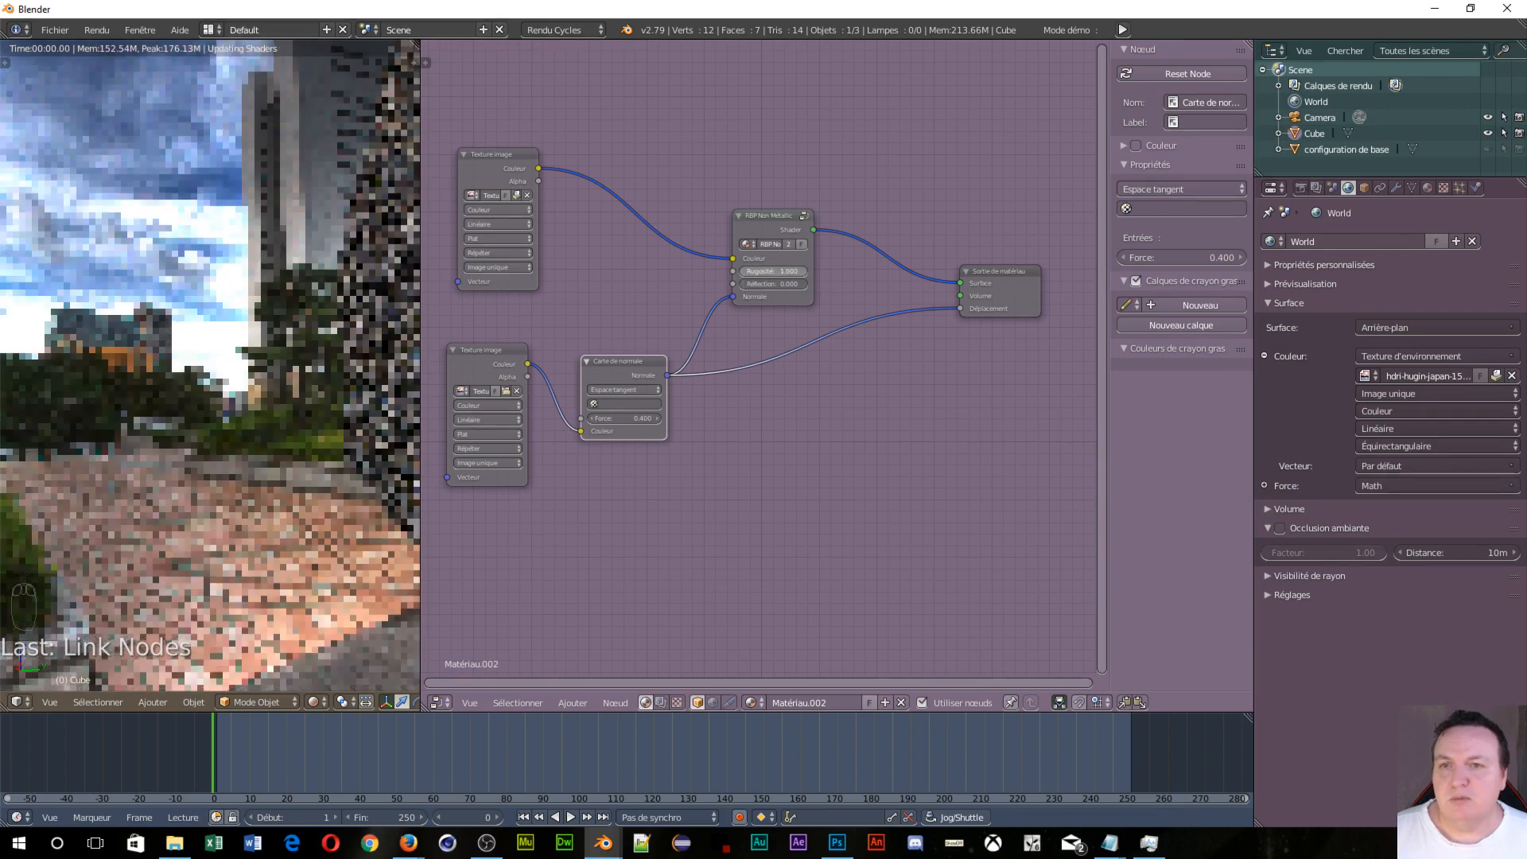
middle_click_drag(330, 307, 44, 318)
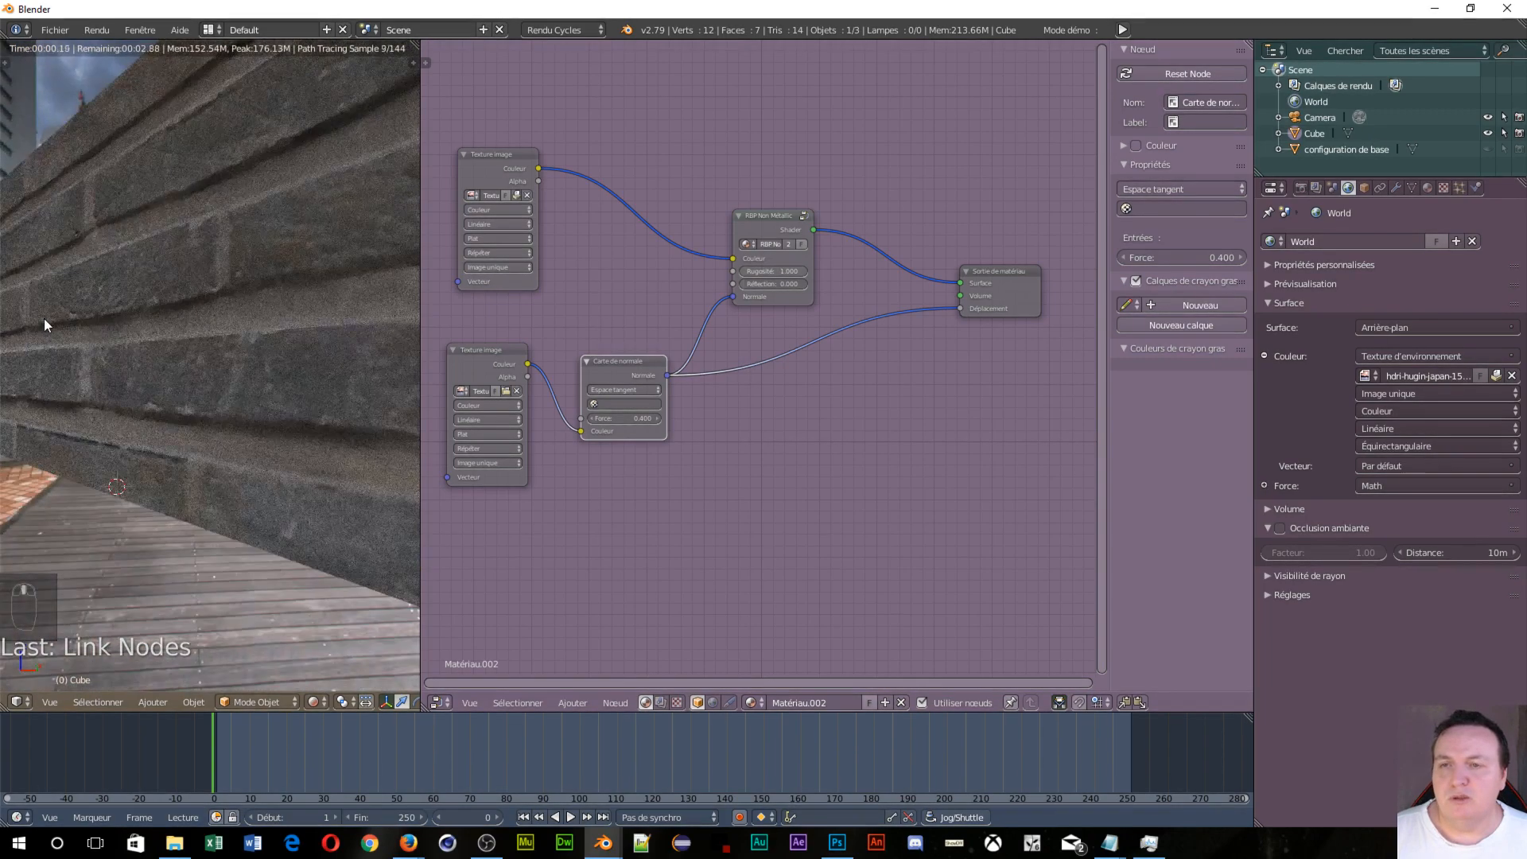
middle_click_drag(119, 240, 175, 221)
scroll(176, 228, "down", 5)
Step: Move the normal map node under the RBP Non Métallic group and line up the two image texture nodes in a column
middle_click_drag(608, 506, 864, 447)
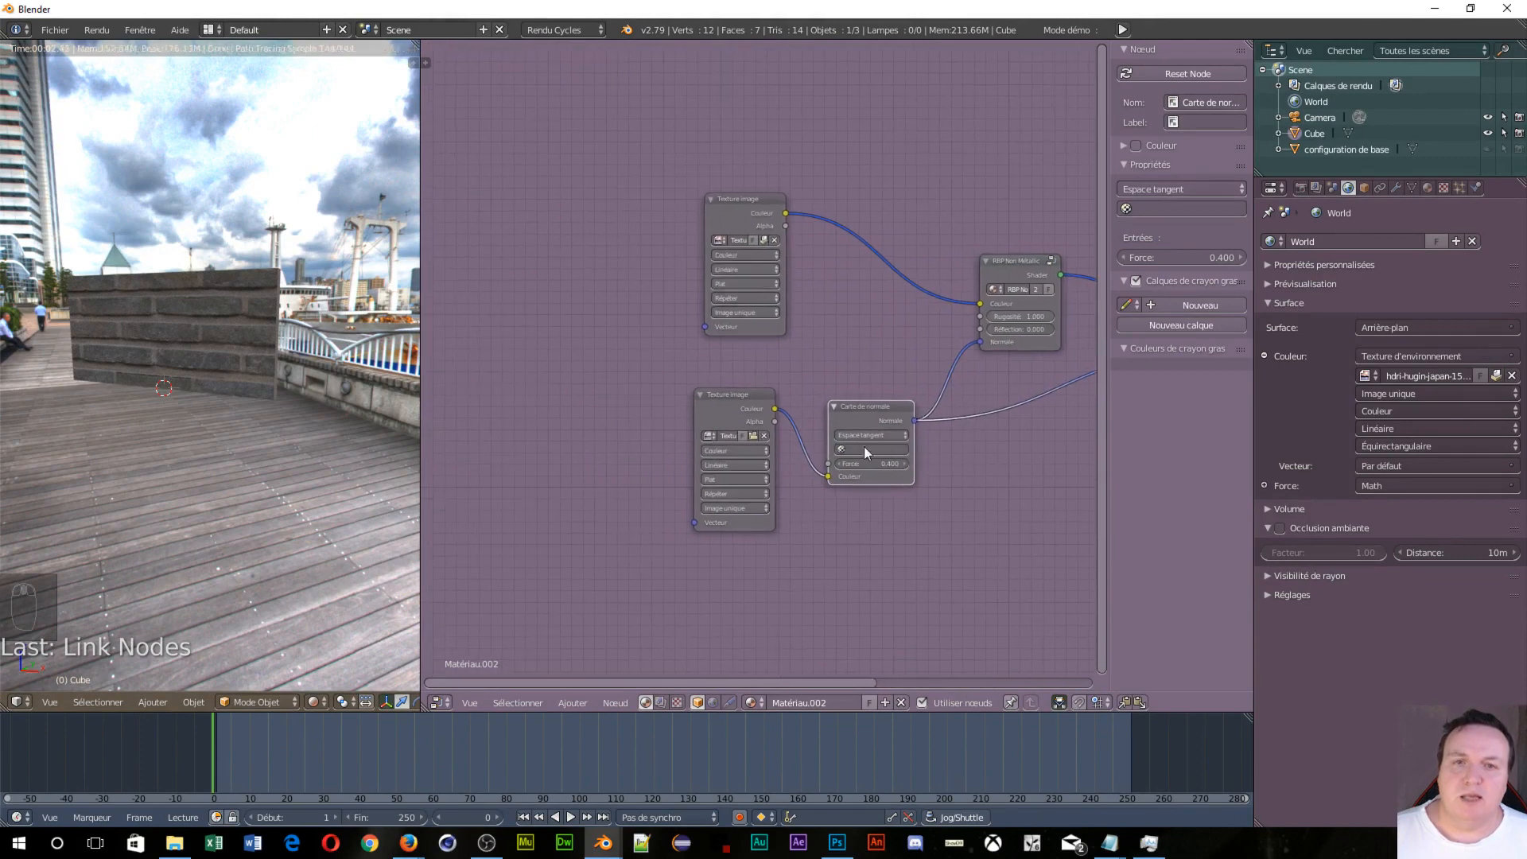
left_click_drag(862, 404, 973, 400)
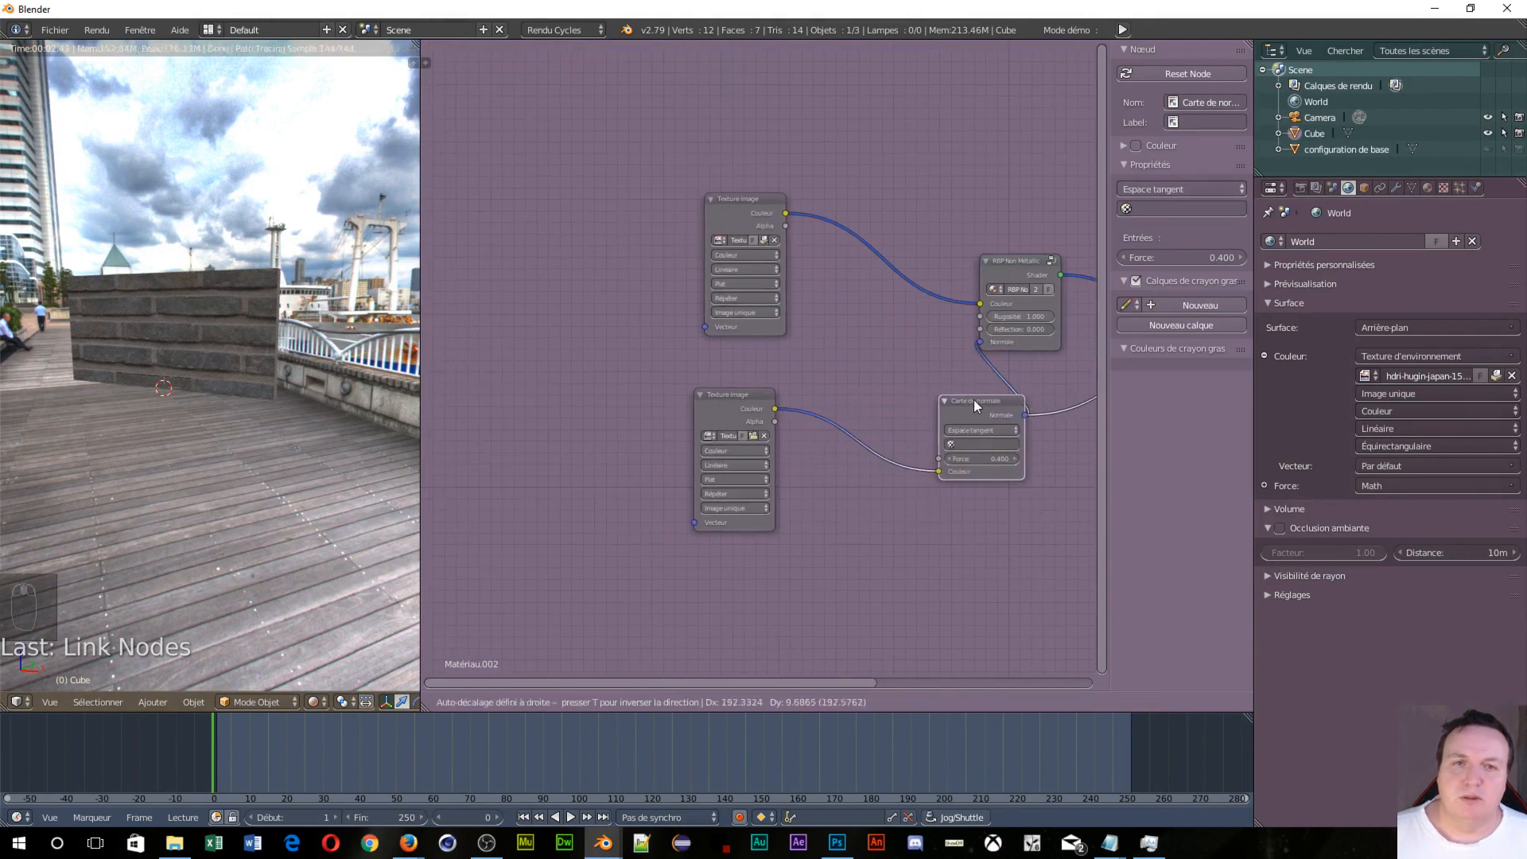
left_click_drag(731, 398, 753, 388)
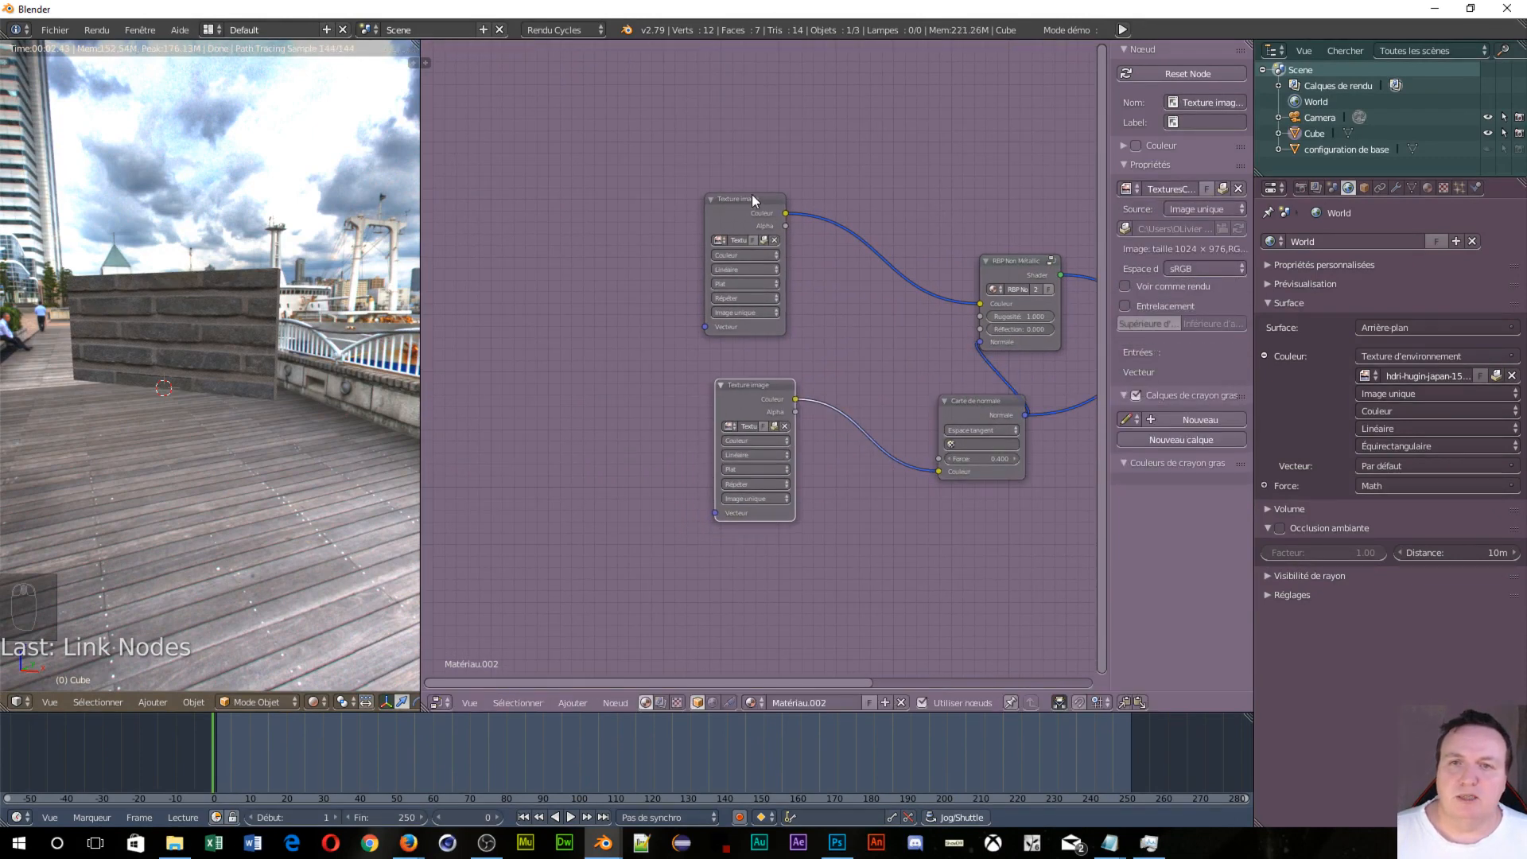
left_click_drag(751, 194, 762, 191)
scroll(155, 365, "up", 5)
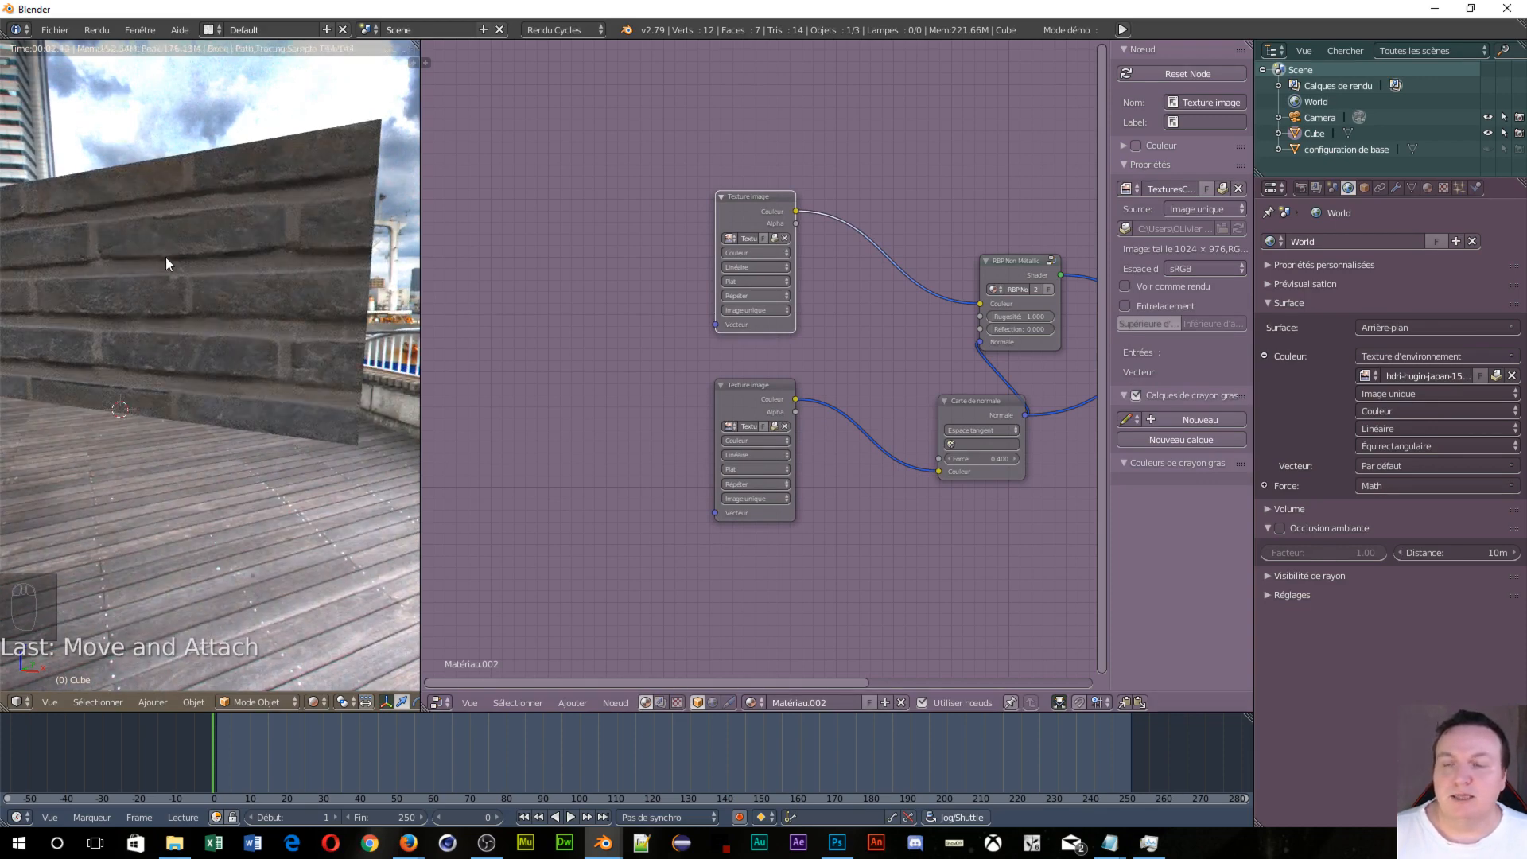
Step: Add a texture coordinate node and a mapping node (Placage) in the free space ahead of the two image texture nodes
middle_click_drag(593, 351, 870, 359)
key("shift+a")
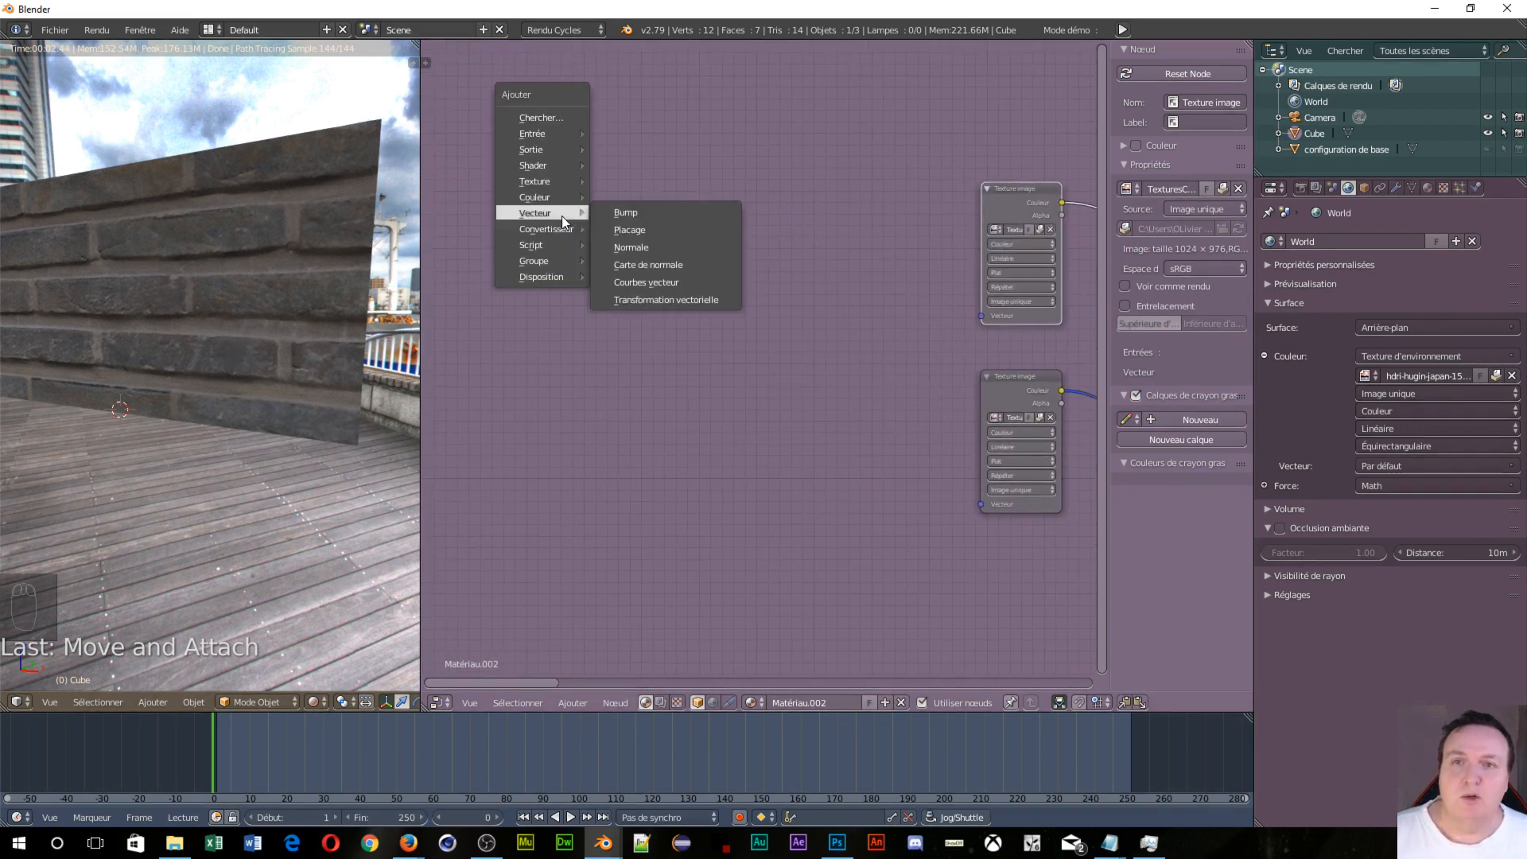
mouse_move(531, 135)
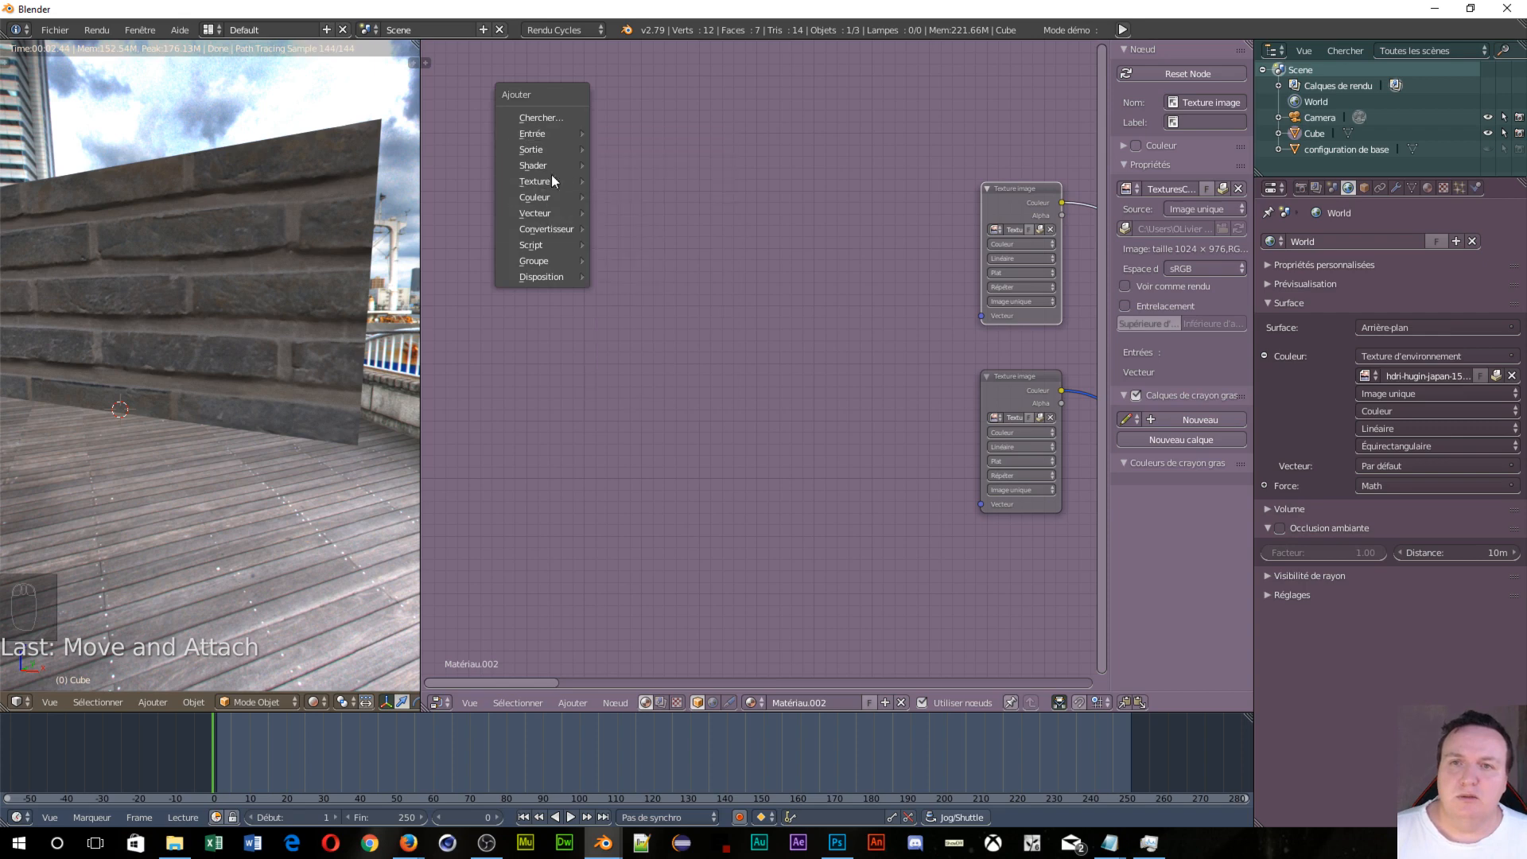
left_click(659, 350)
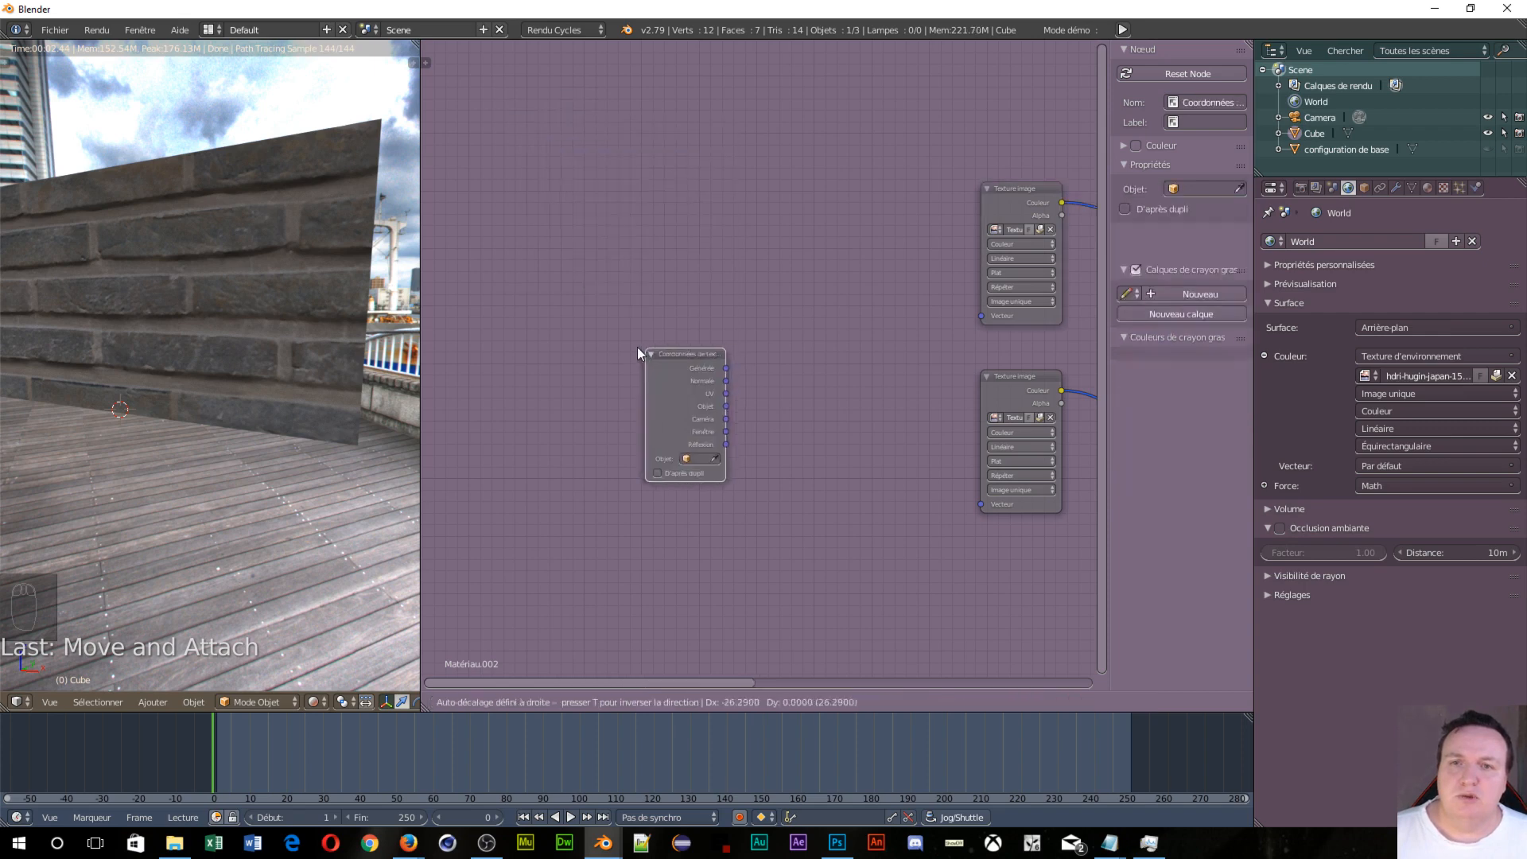
left_click(469, 244)
key("shift+a")
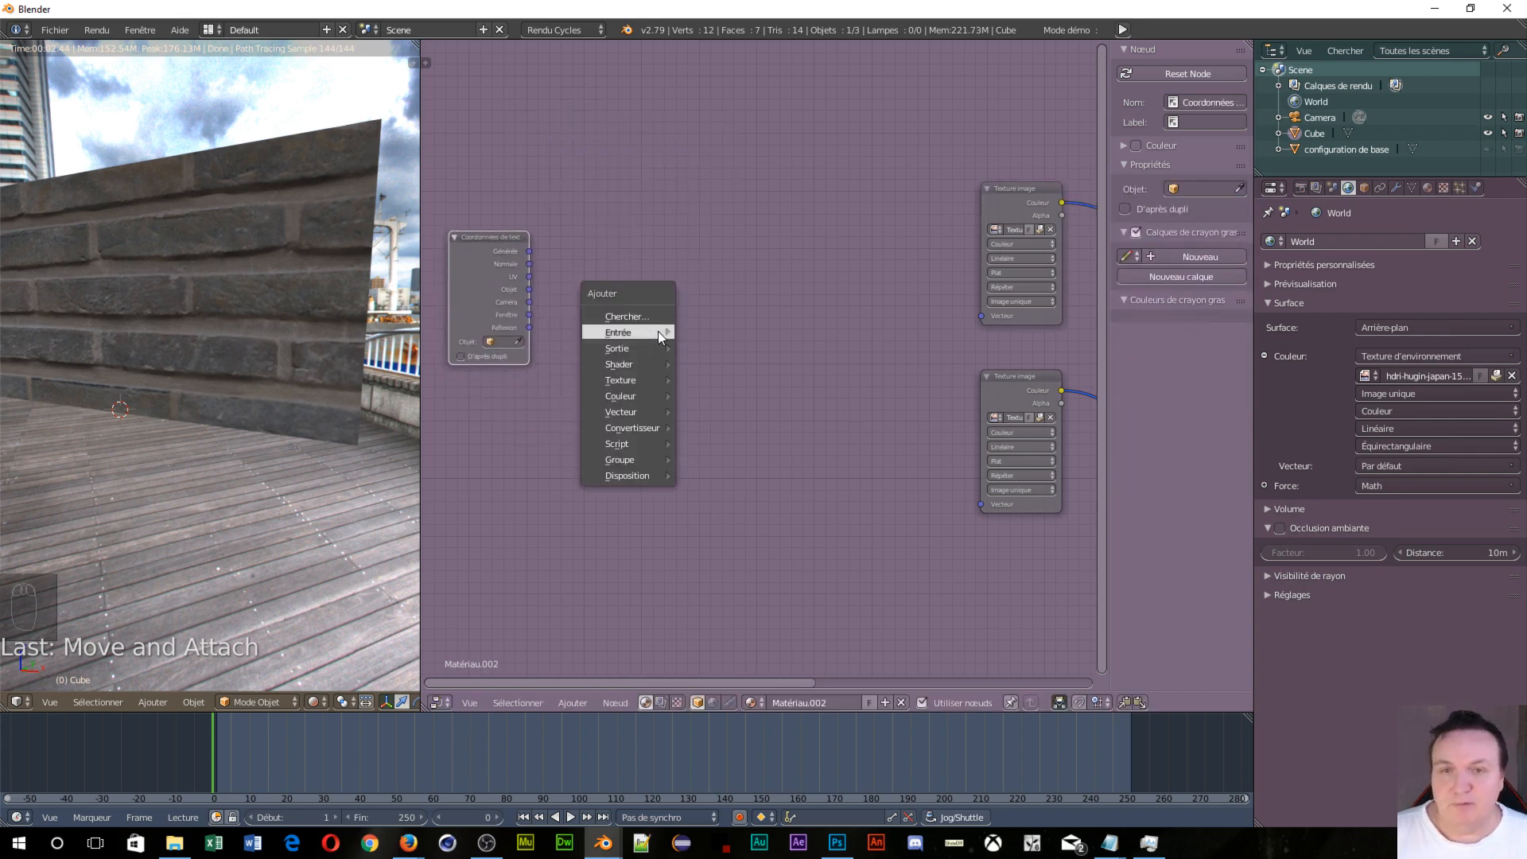
mouse_move(625, 413)
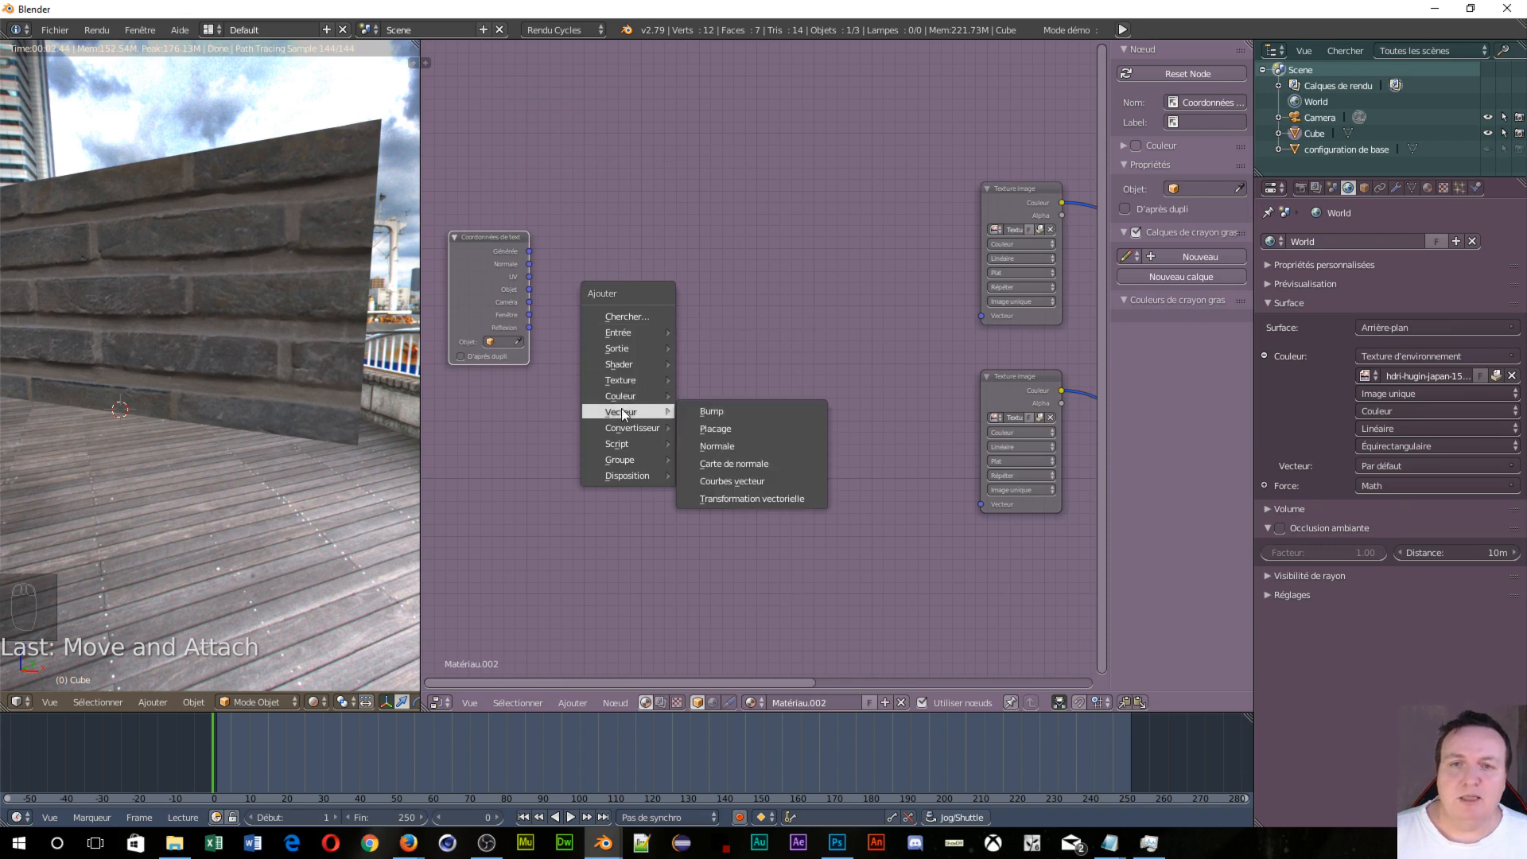
left_click(716, 429)
left_click(622, 213)
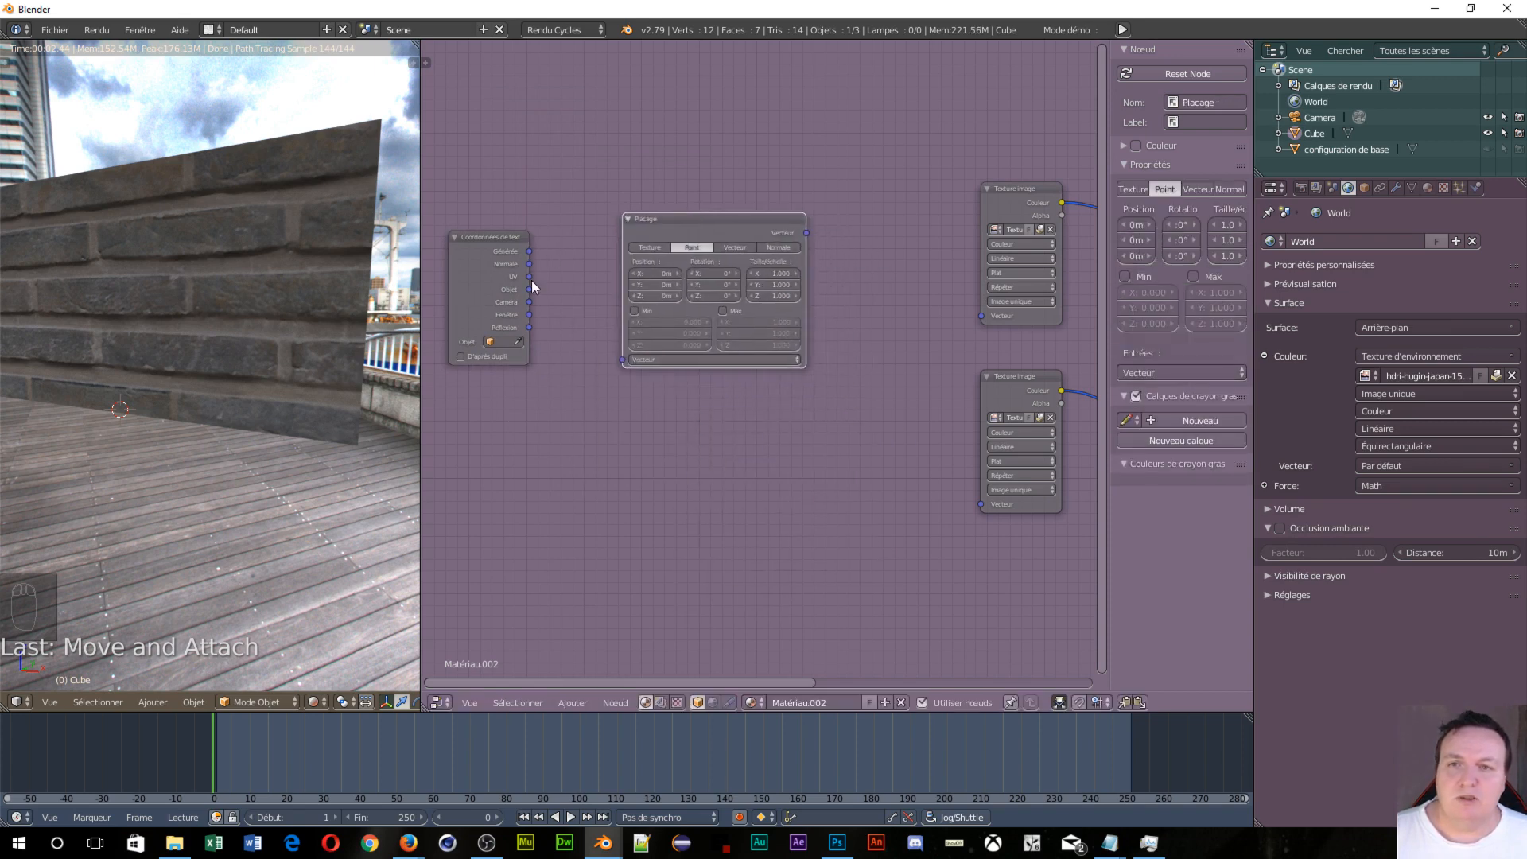
Step: Link the UV coordinates to the Placage node's vector input and its output to the Vecteur inputs of both image textures
left_click_drag(529, 276, 619, 365)
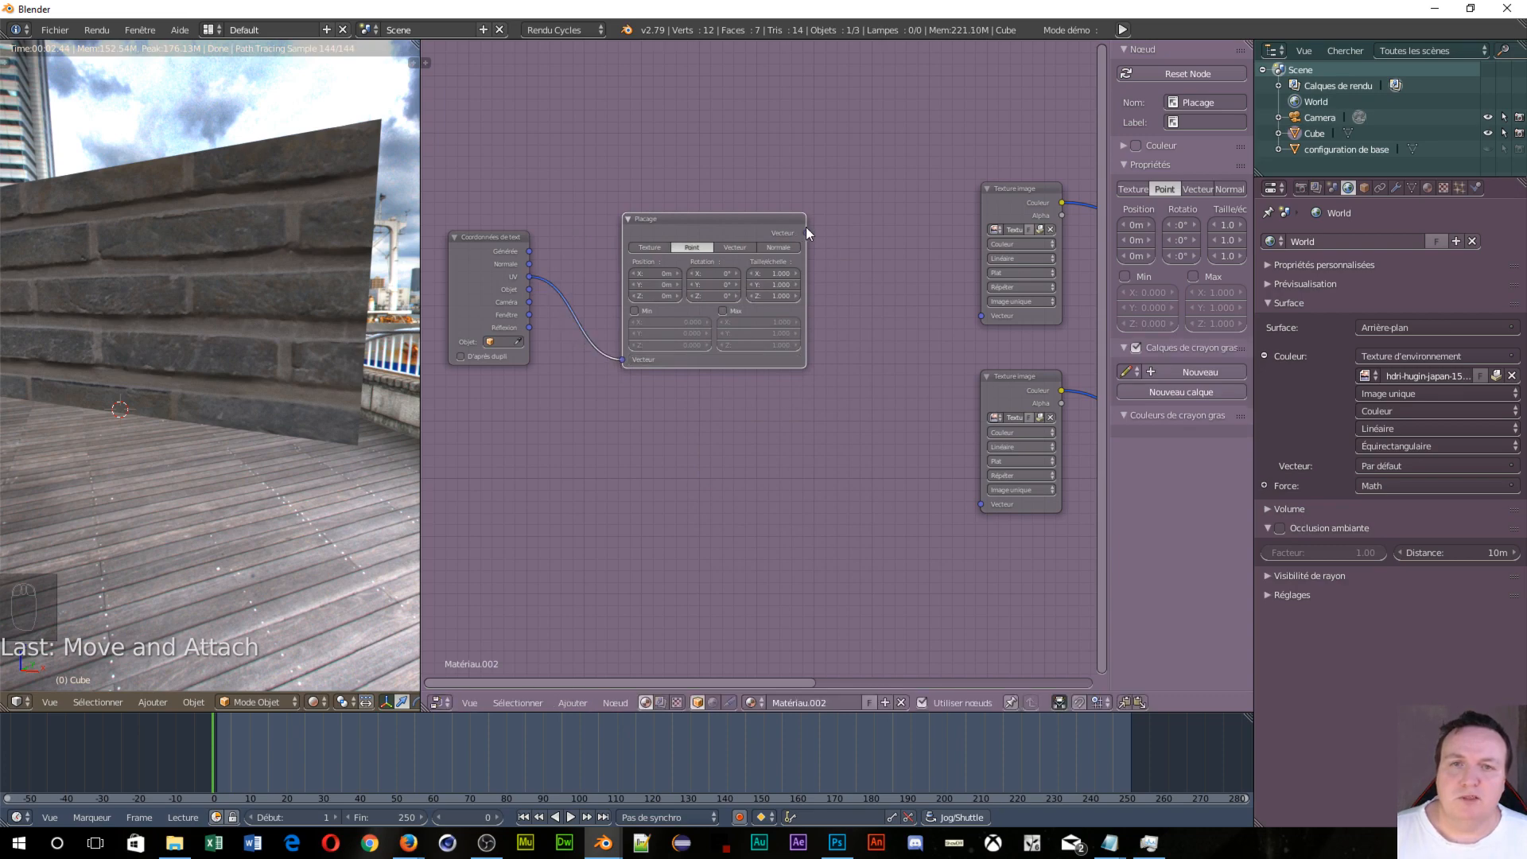
left_click_drag(805, 232, 981, 315)
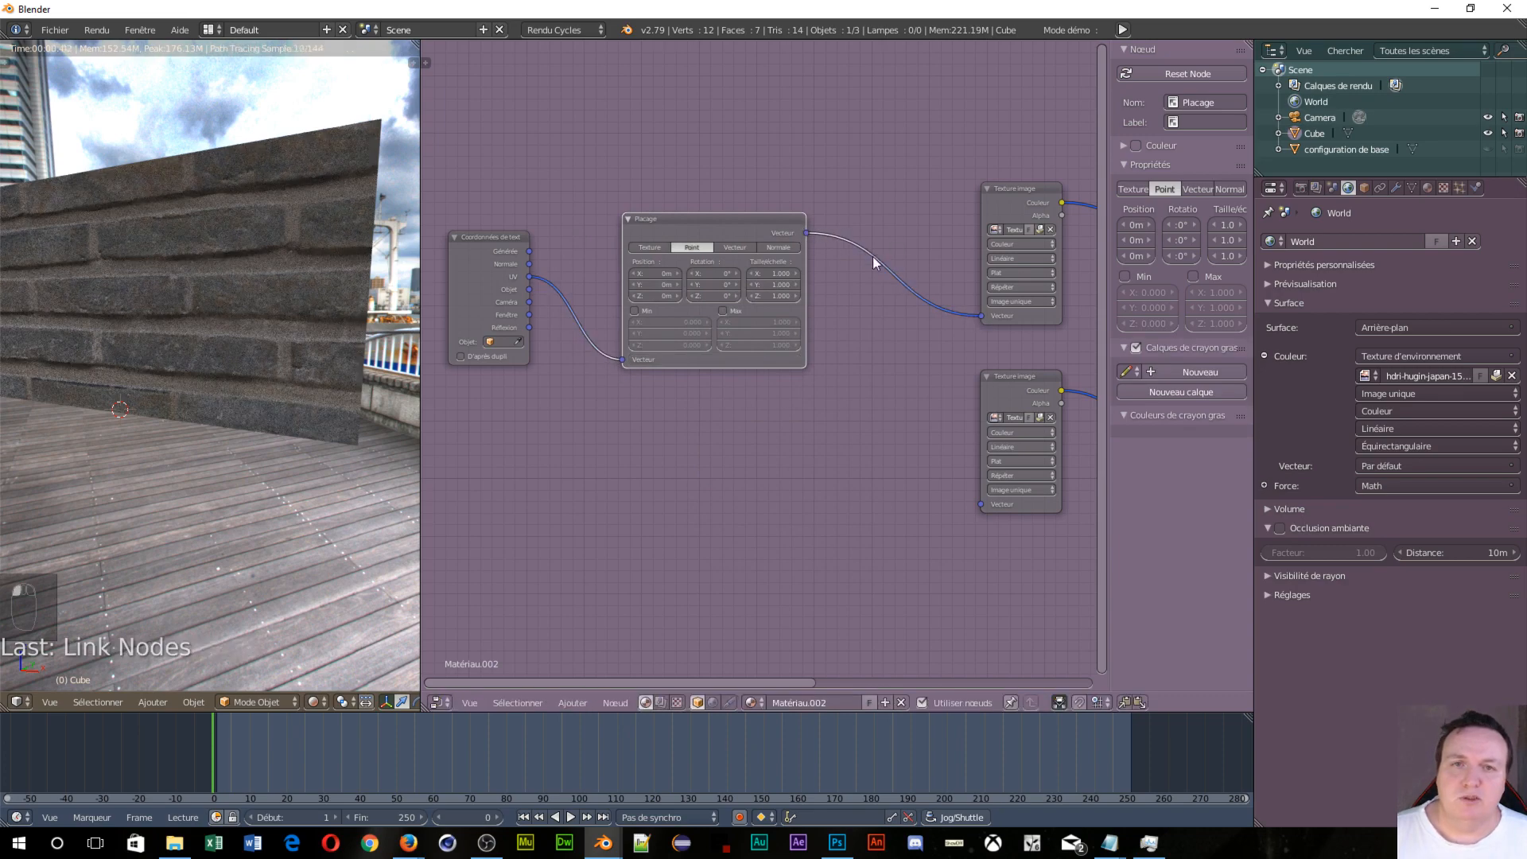
left_click_drag(805, 233, 981, 506)
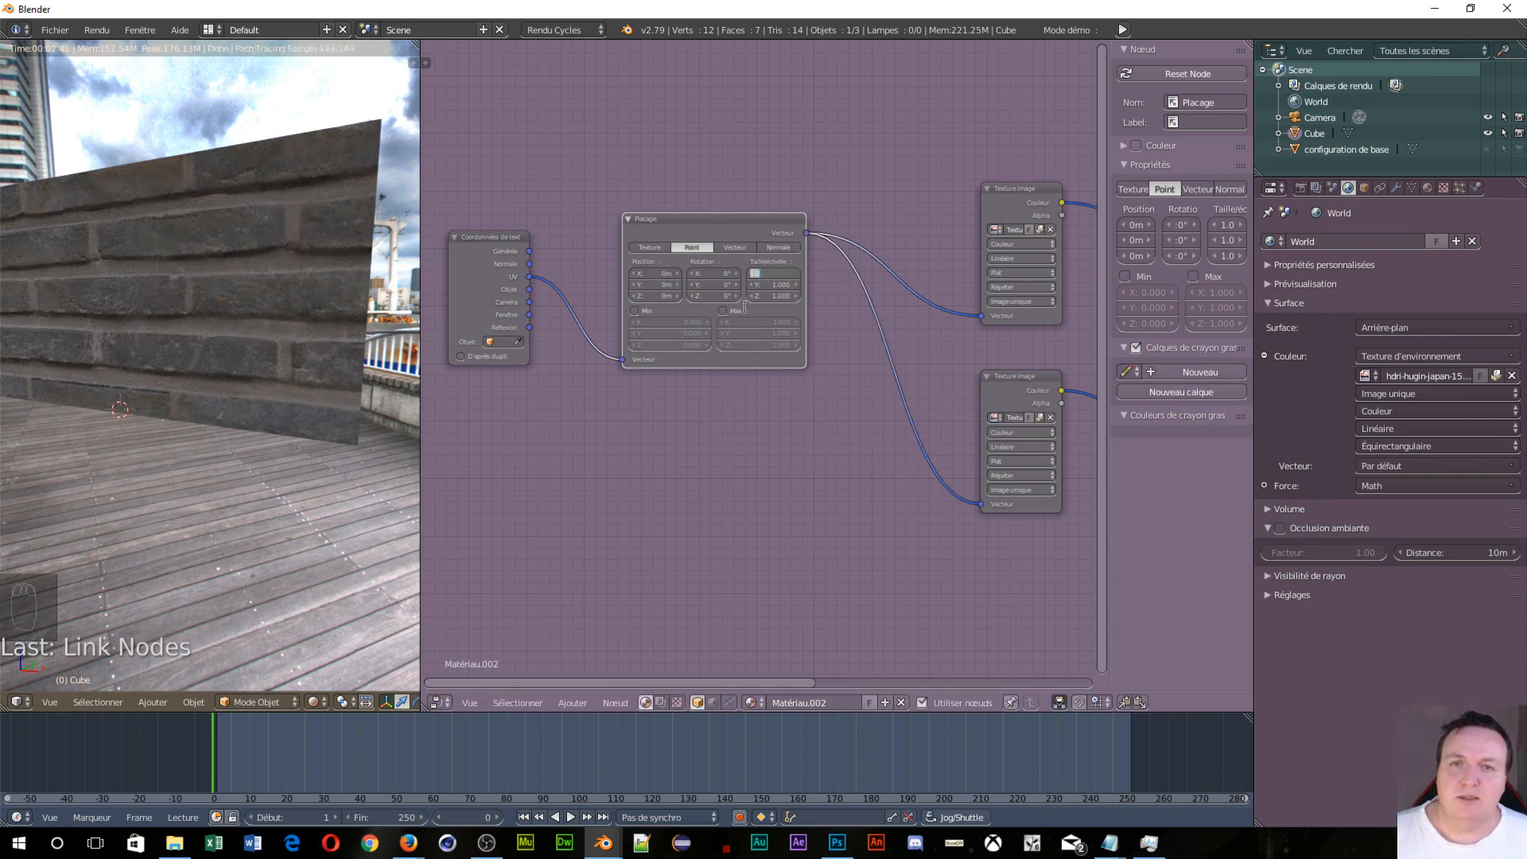
Step: Set the Placage node's X and Y scale to 10 and check the brick tiling across the wall from several angles
type("10")
key("Tab")
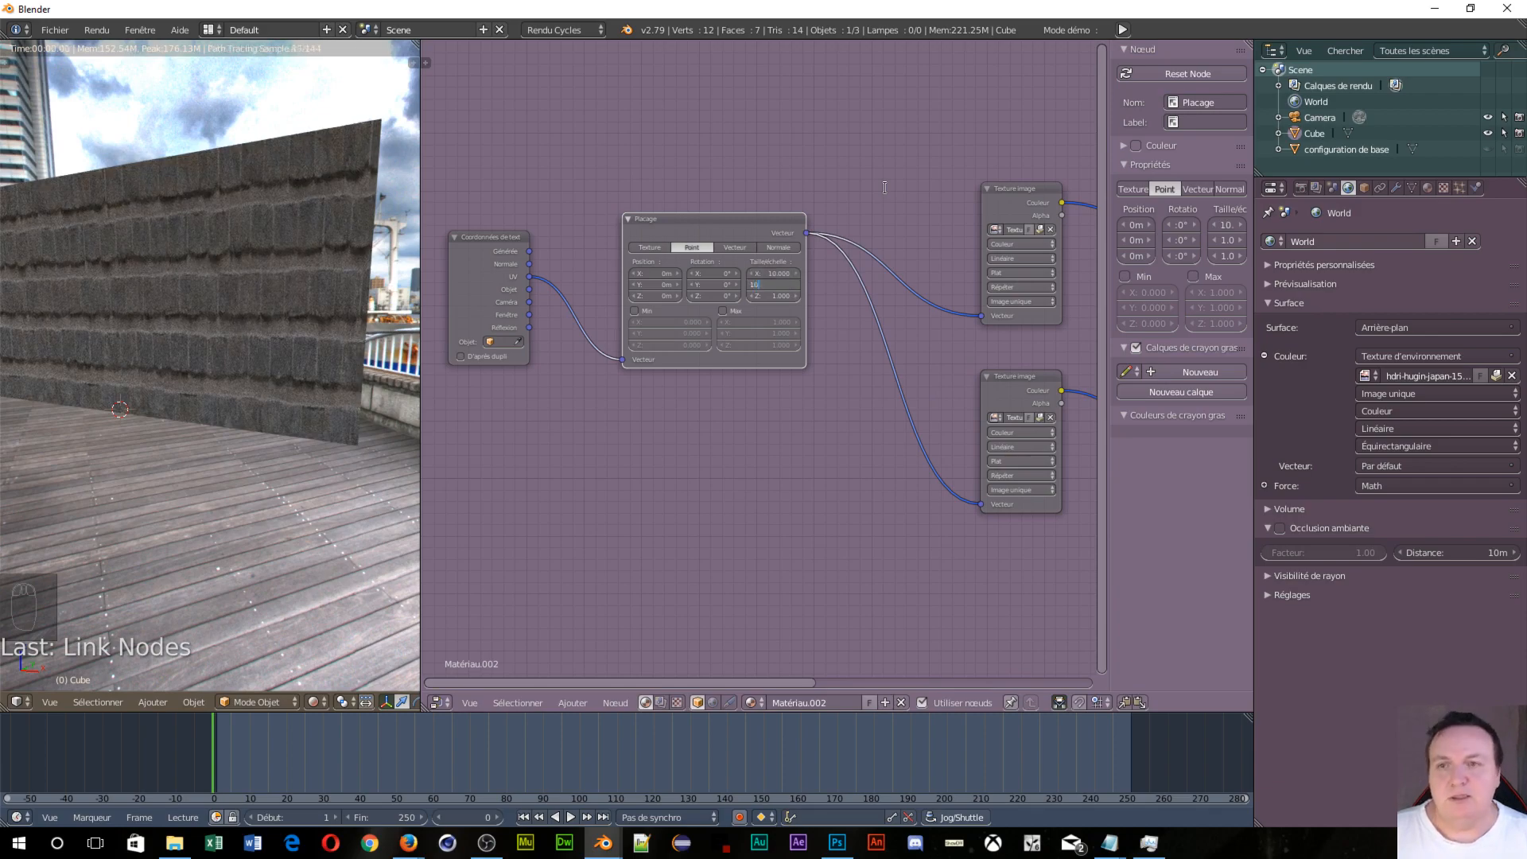
type("10")
key("Return")
scroll(366, 207, "up", 2)
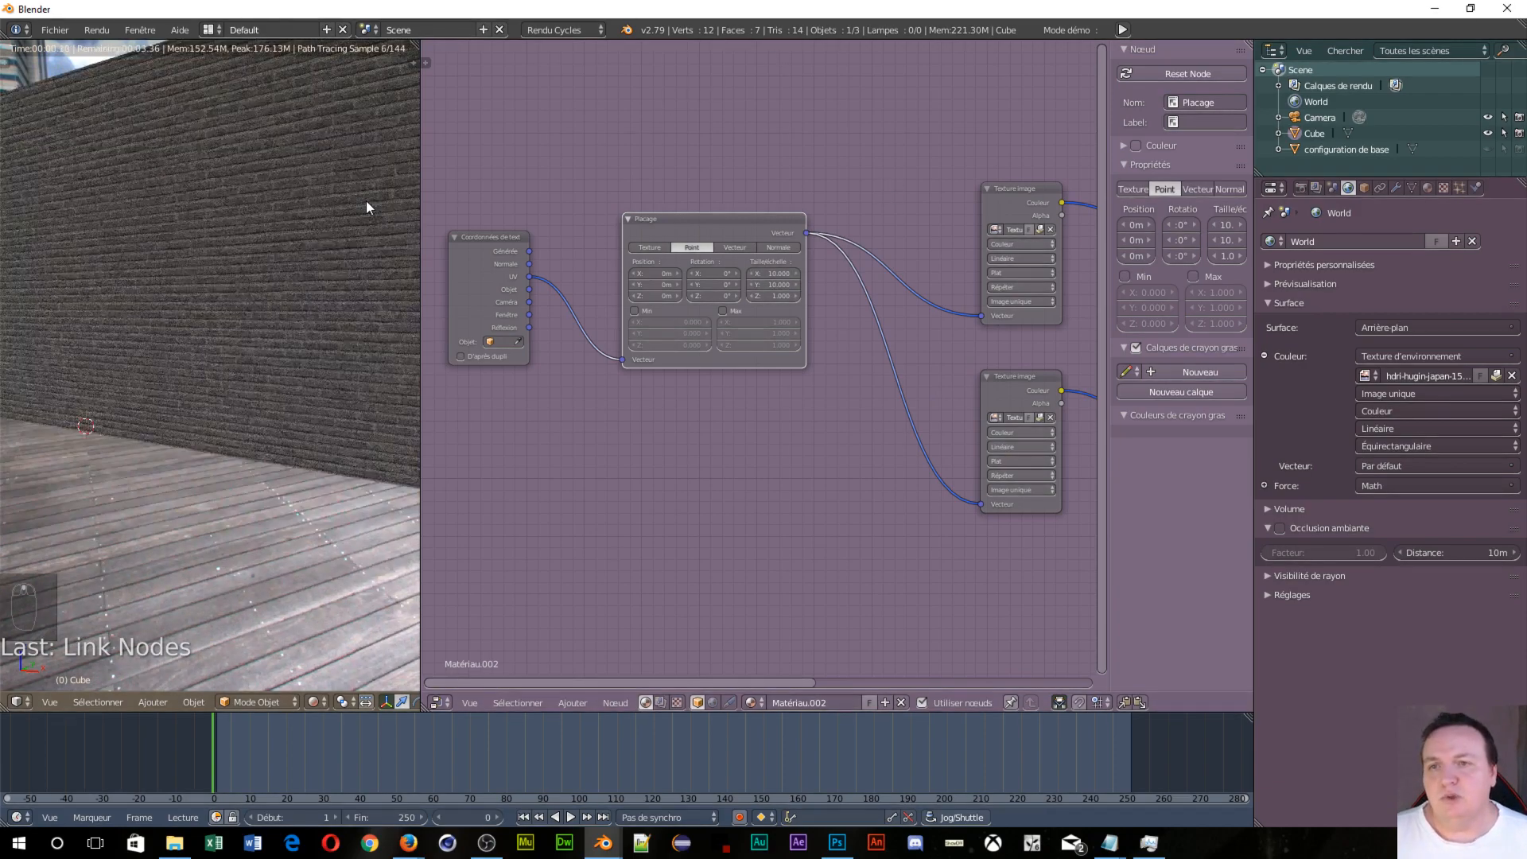
scroll(365, 202, "up", 2)
scroll(315, 106, "down", 2)
middle_click_drag(289, 128, 269, 156)
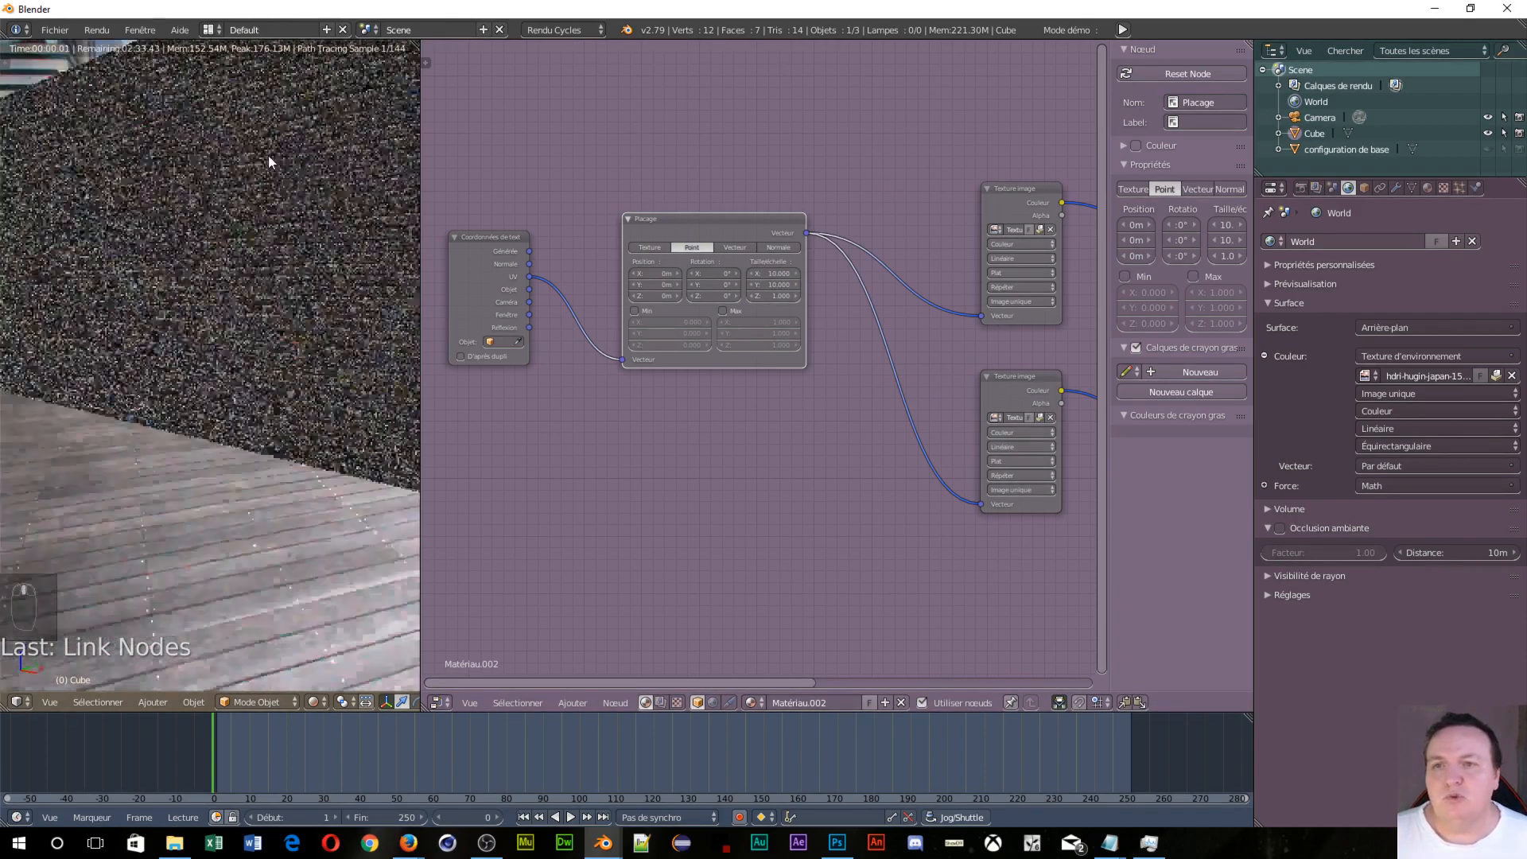
scroll(269, 162, "down", 4)
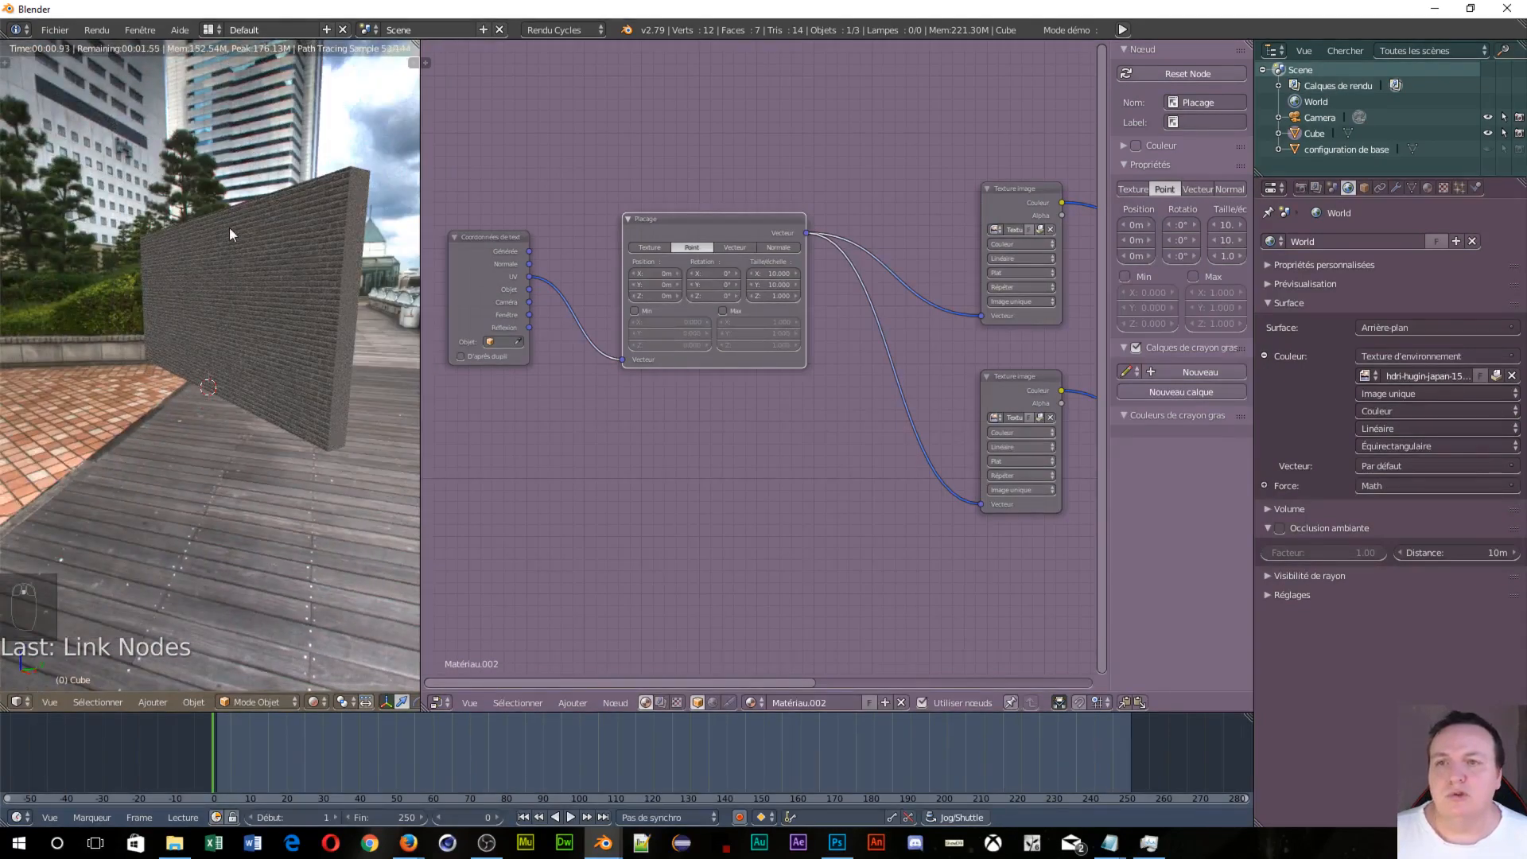
mouse_move(226, 443)
middle_mouse_down()
mouse_move(246, 488)
mouse_move(256, 342)
mouse_move(328, 345)
mouse_move(271, 358)
middle_mouse_up()
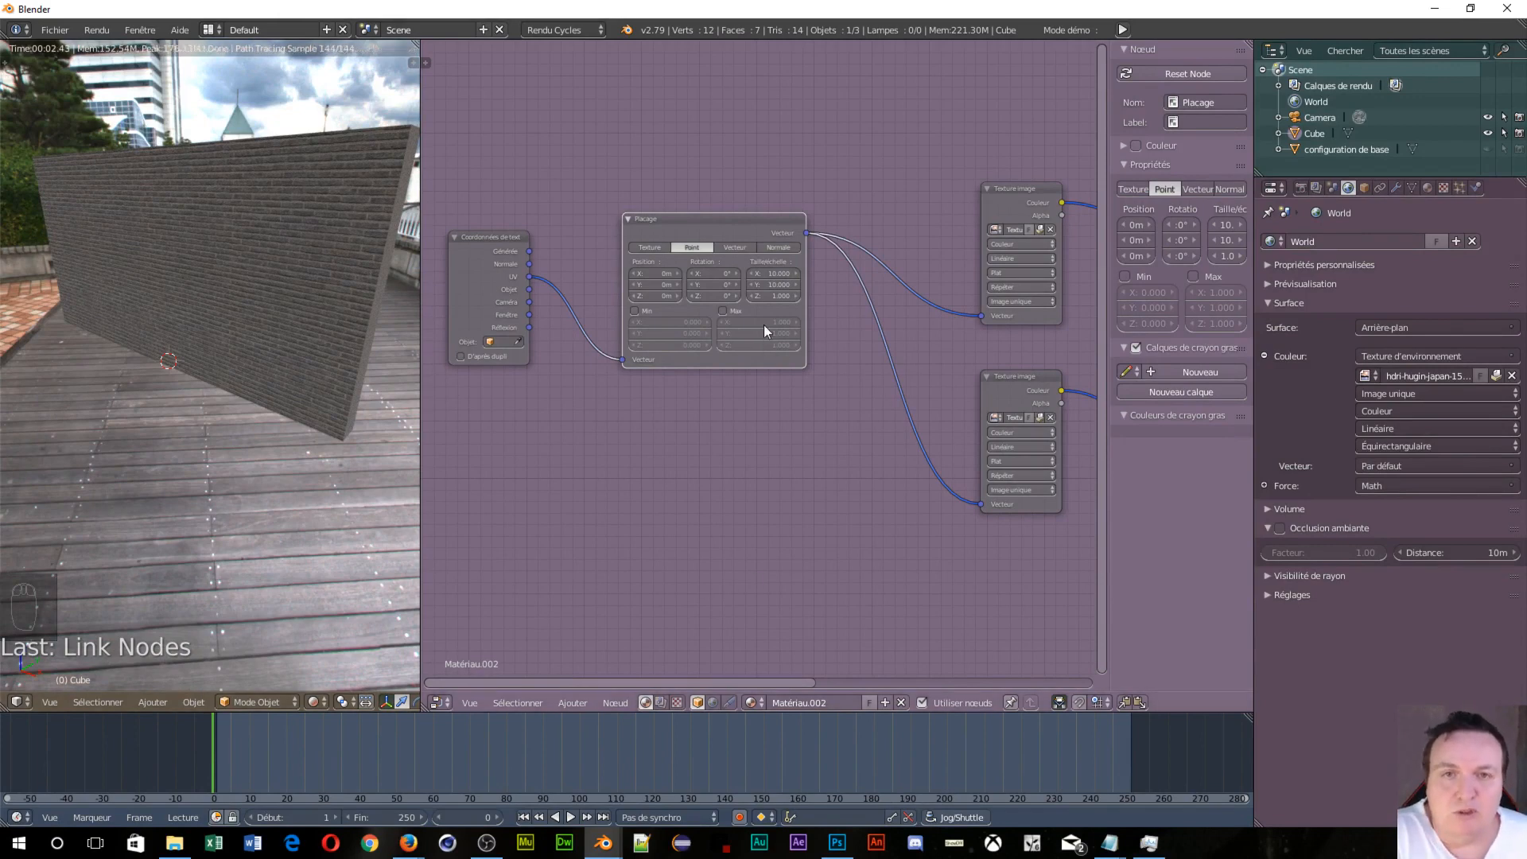
Step: Move the Placage node slightly lower and review the node chain from the texture coordinates to the material output
left_click_drag(653, 229, 648, 266)
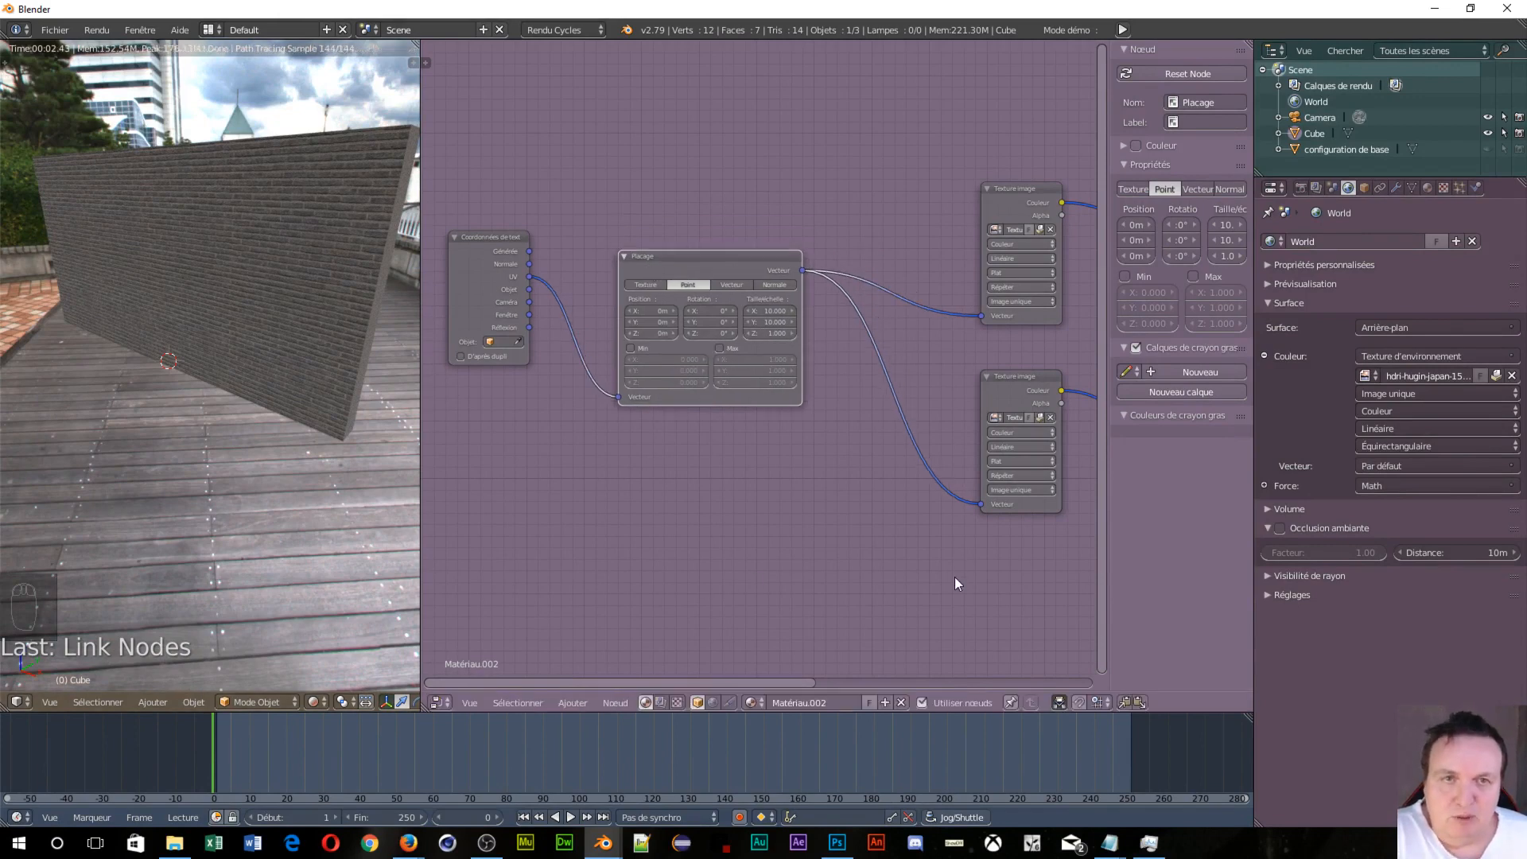
scroll(955, 569, "down", 2)
middle_click_drag(842, 549, 716, 538)
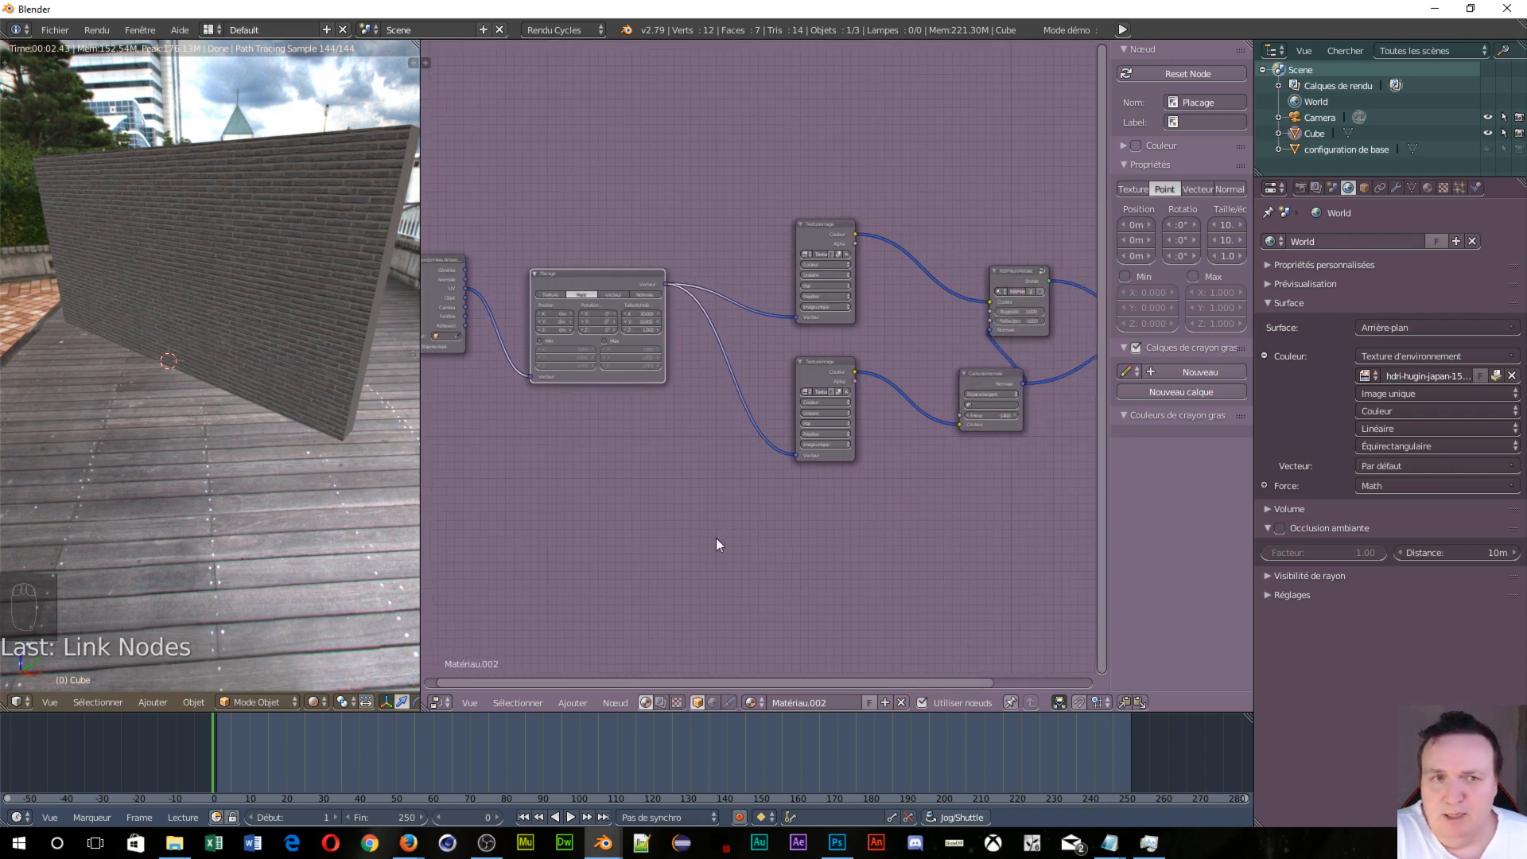
scroll(715, 538, "down", 1)
middle_click_drag(948, 452, 747, 490)
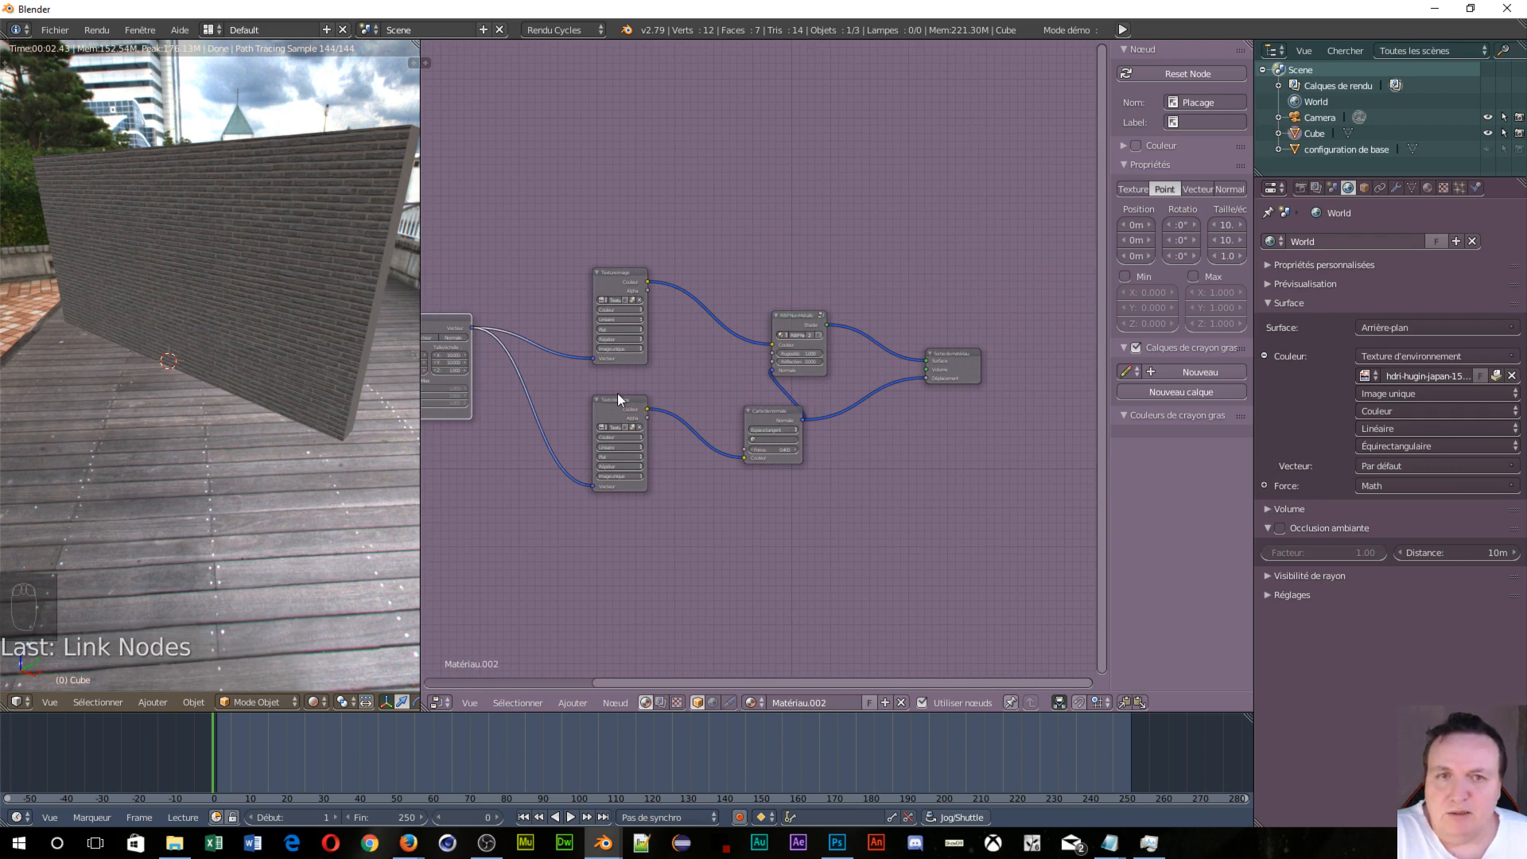
middle_click_drag(578, 557, 885, 521)
scroll(919, 572, "up", 2)
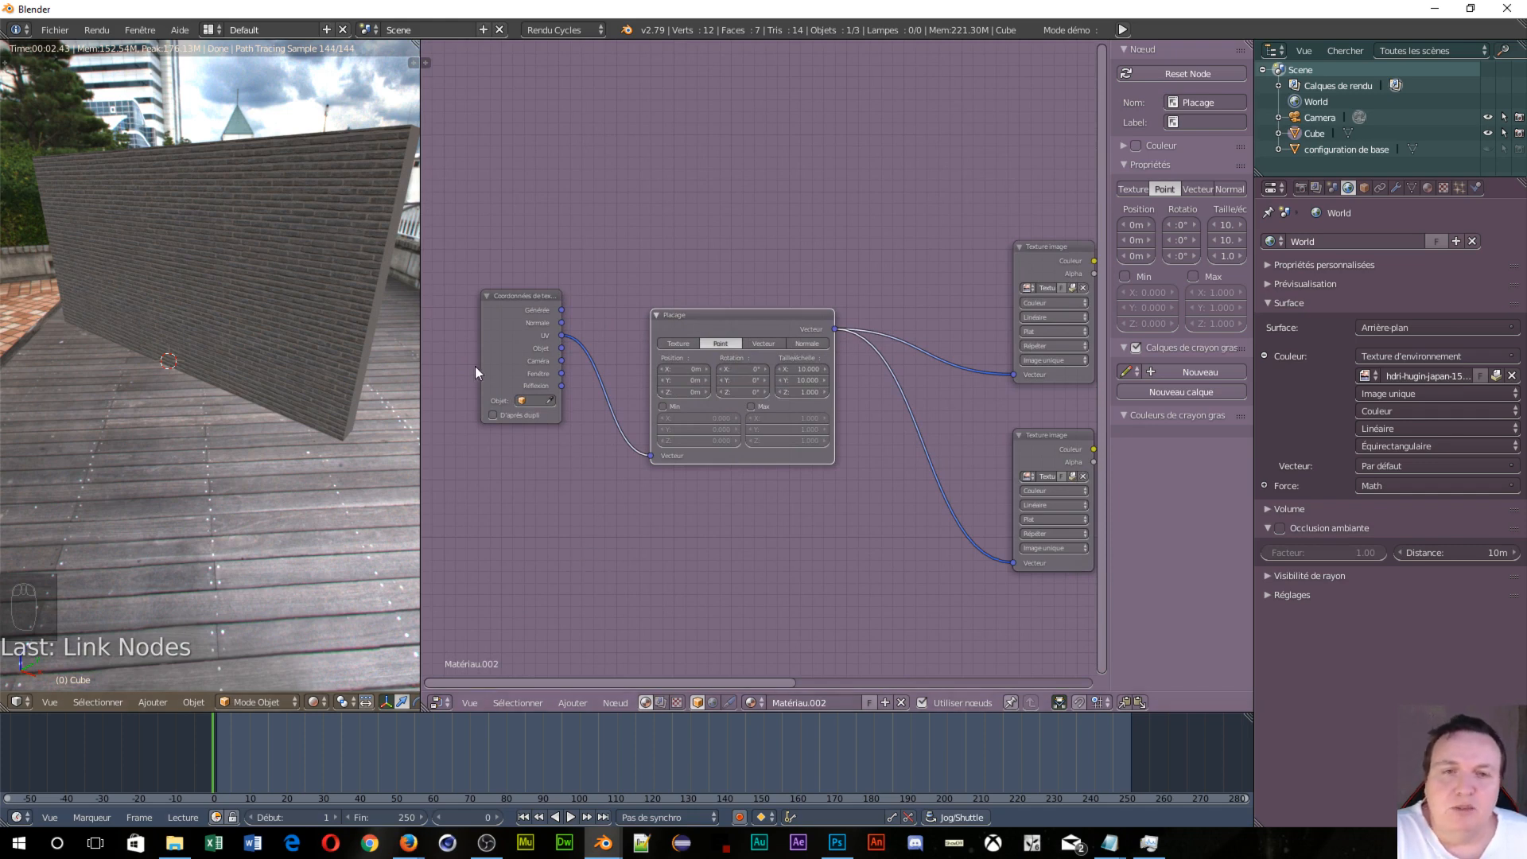
middle_click_drag(878, 548, 865, 548)
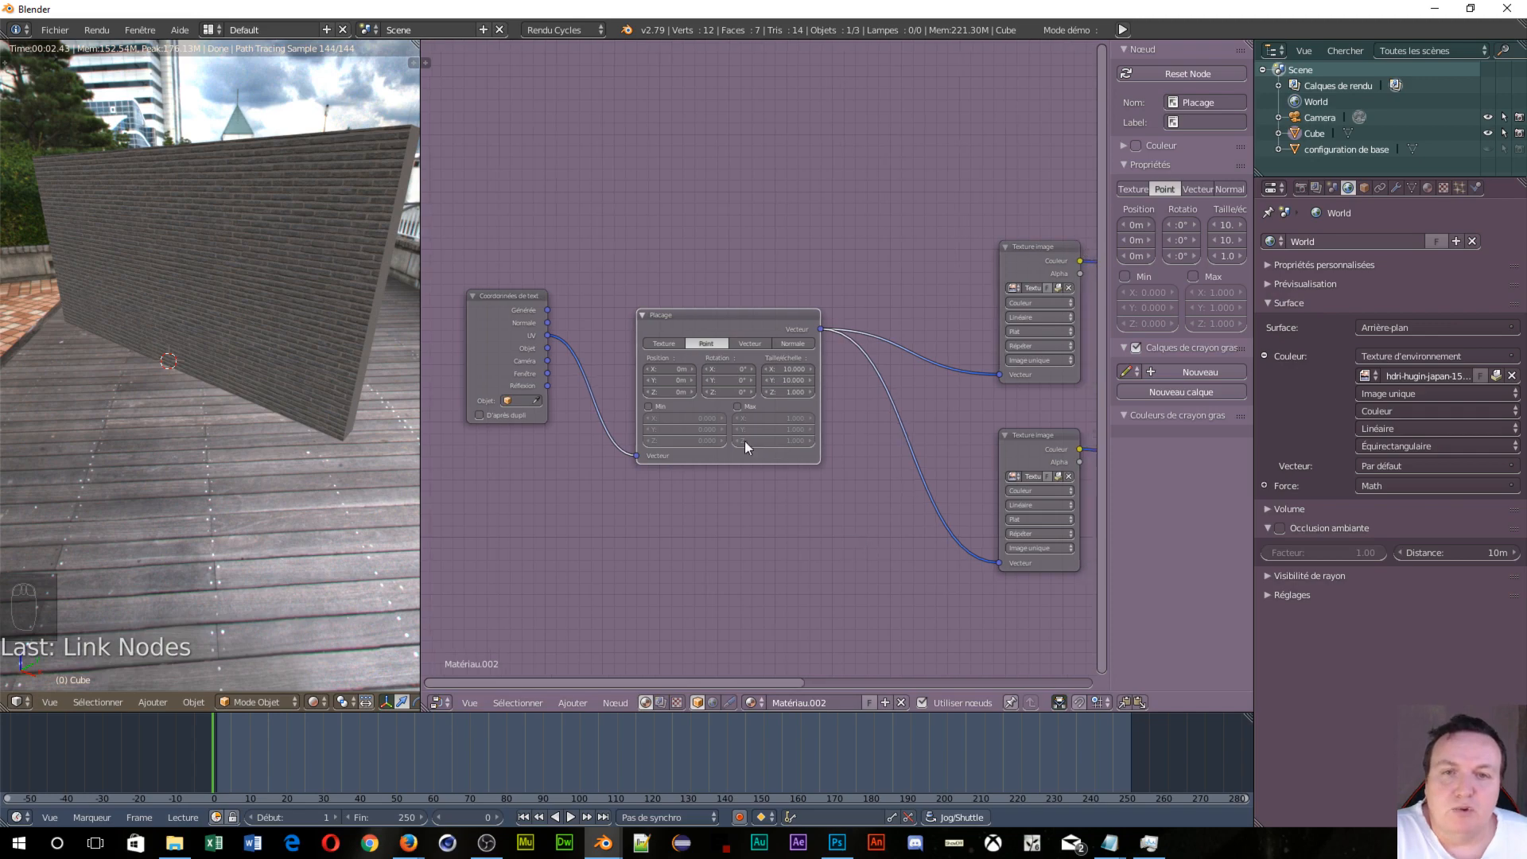
Step: Move the texture coordinate node farther away from the Placage node to leave more space between them
scroll(744, 441, "up", 3)
scroll(722, 407, "down", 2)
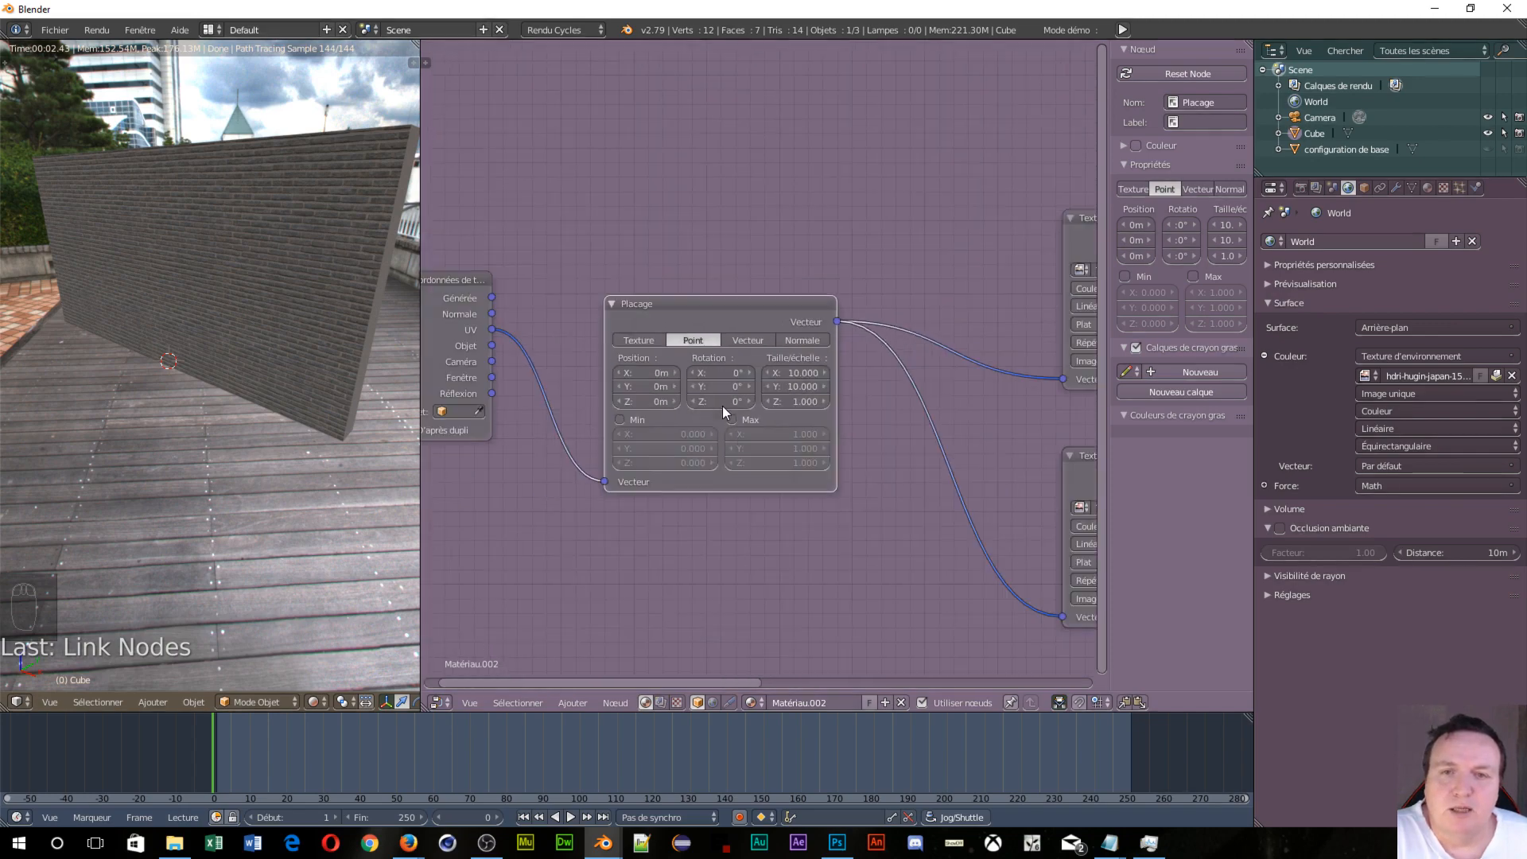
middle_click_drag(900, 437, 660, 404)
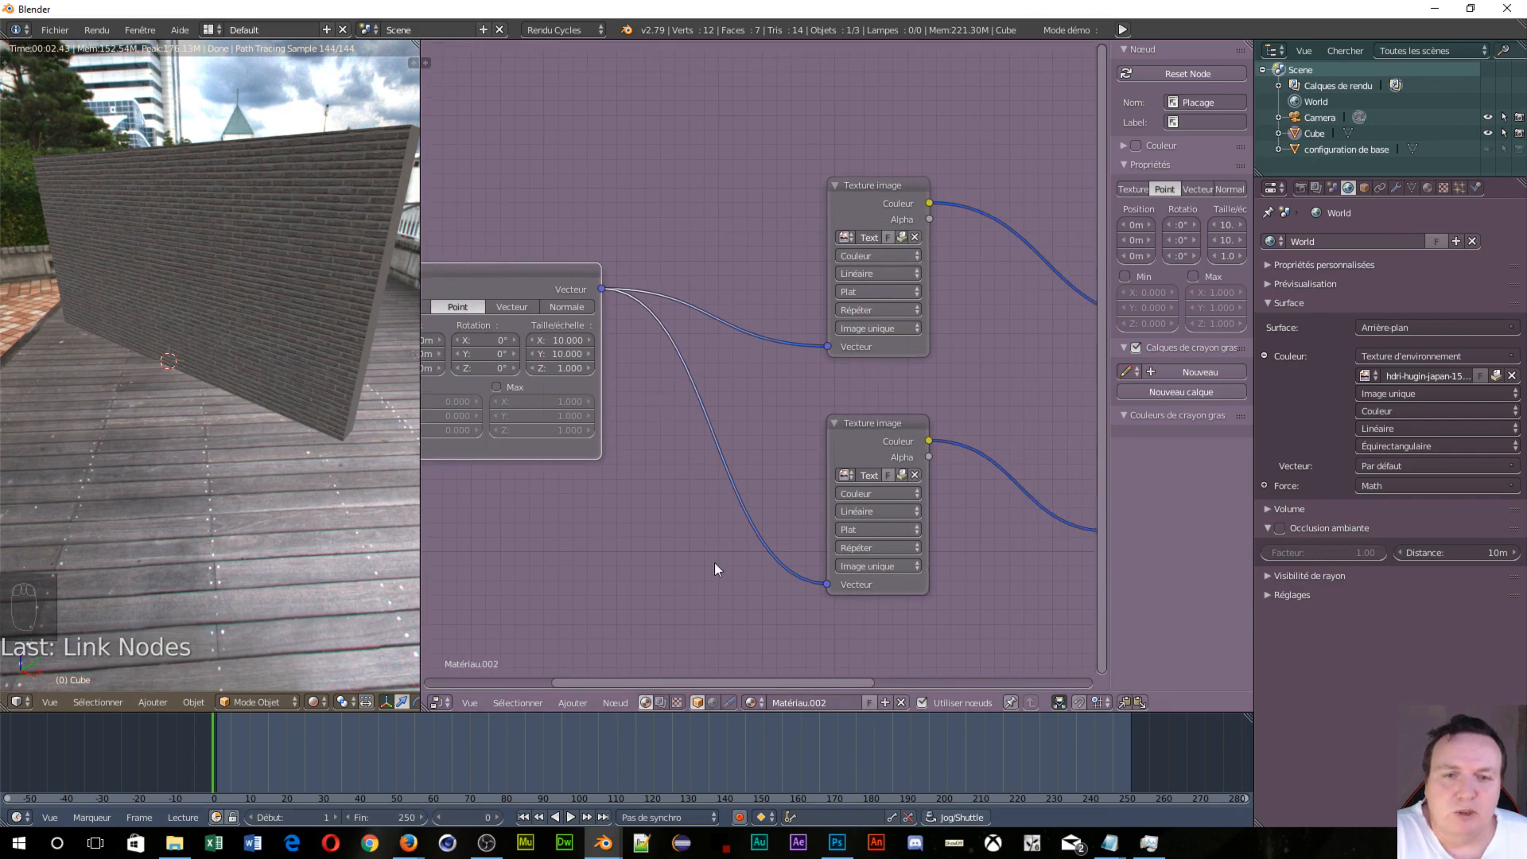
middle_click_drag(549, 520, 932, 489)
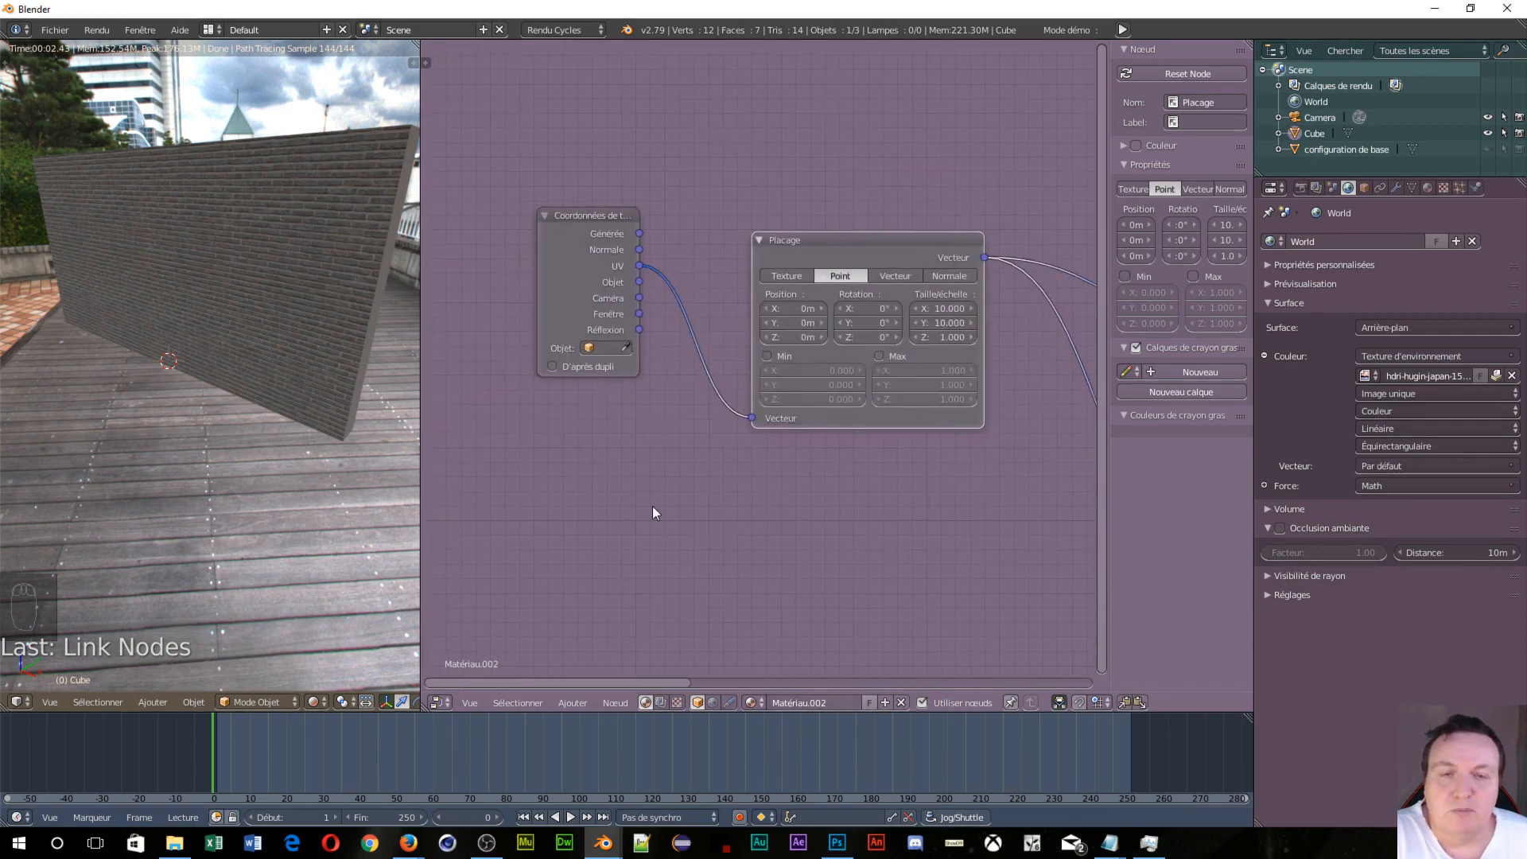
middle_click_drag(853, 546, 765, 629)
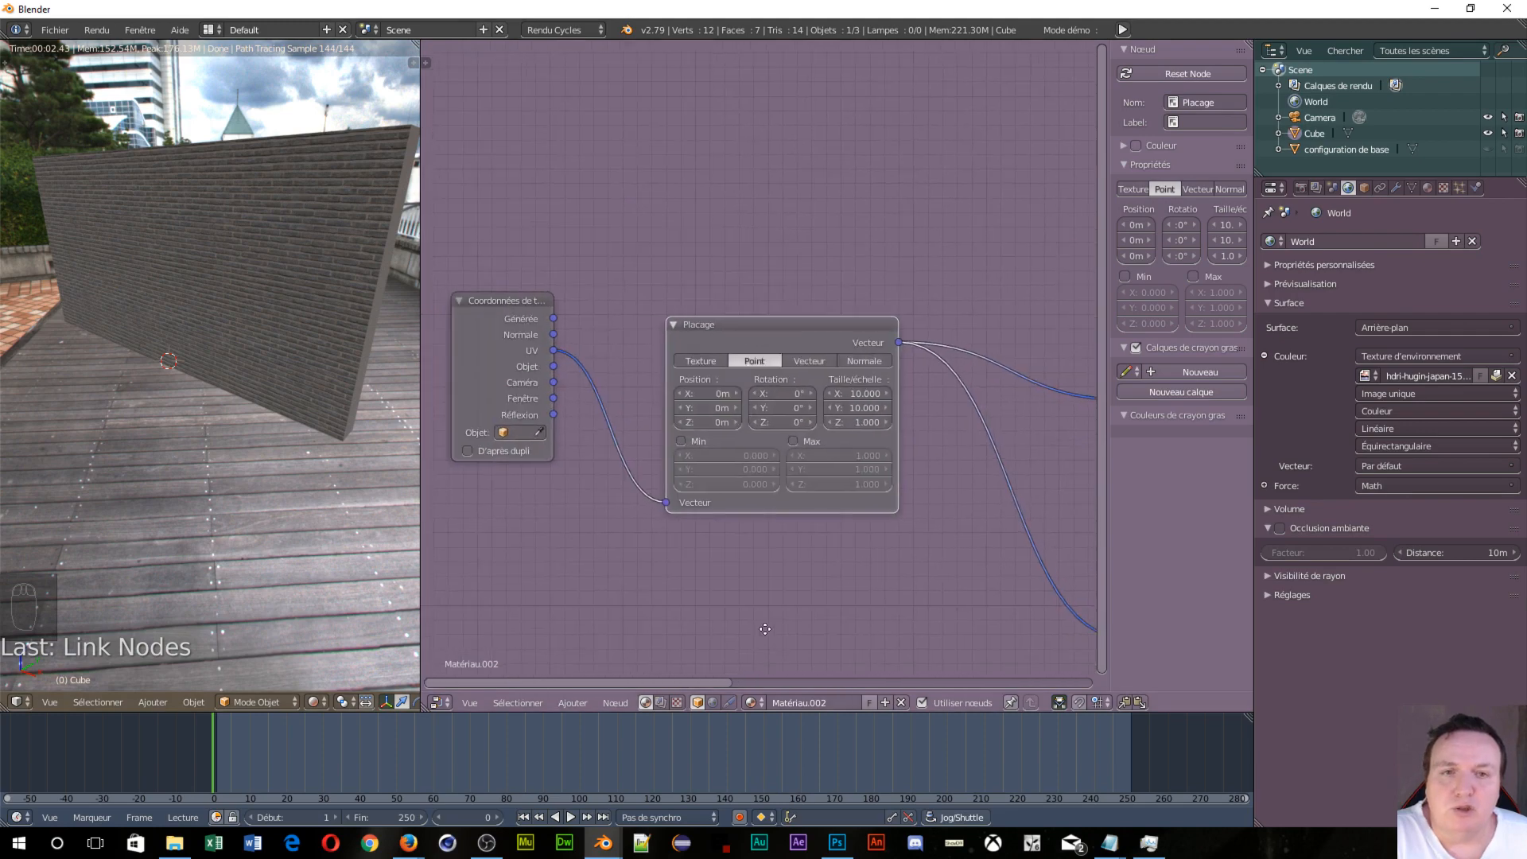
scroll(646, 599, "down", 2)
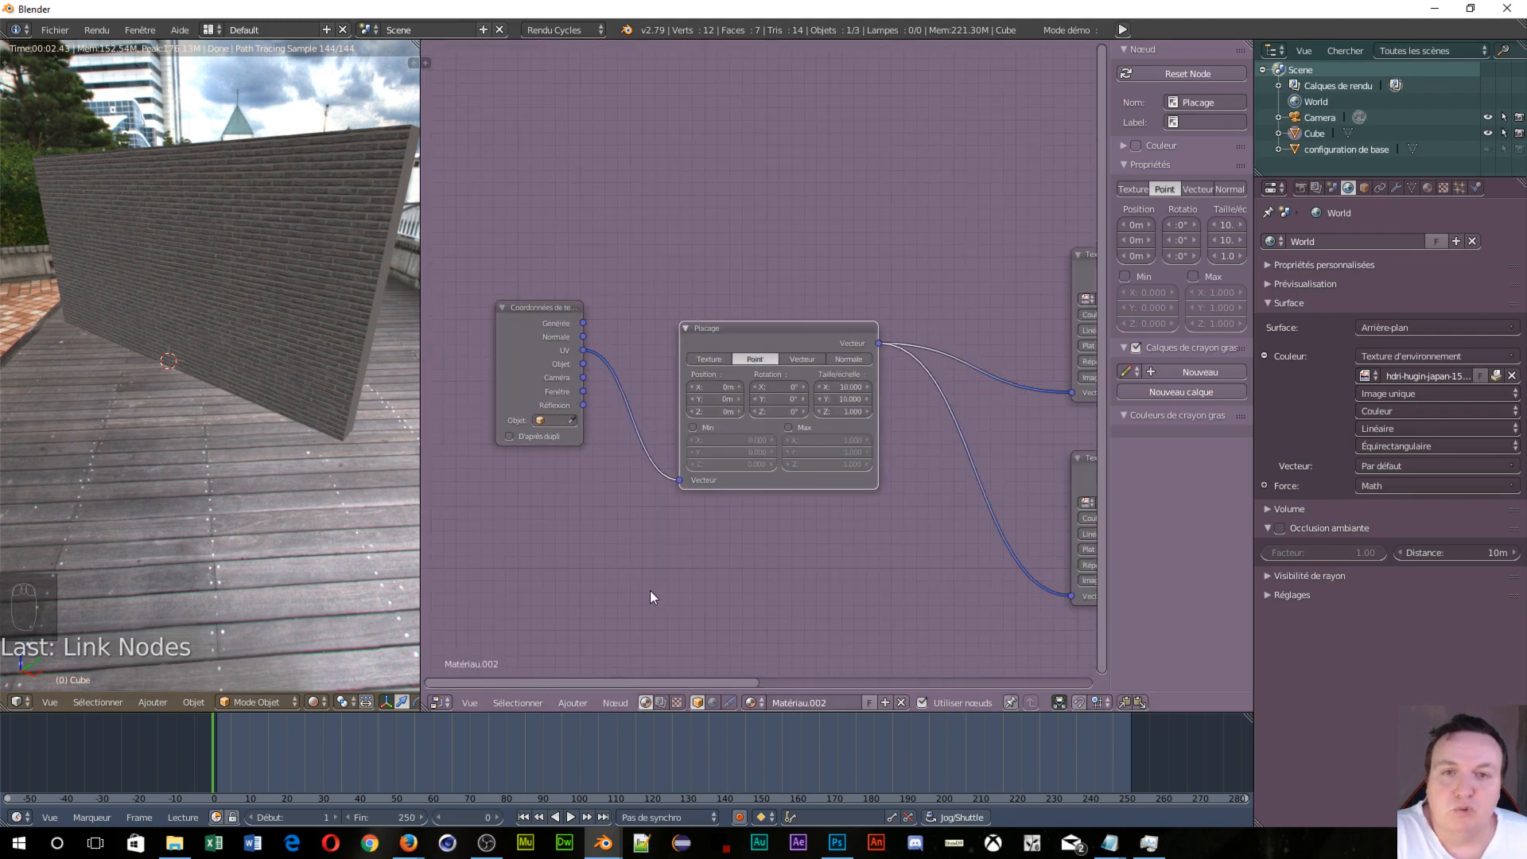
middle_click_drag(645, 566, 779, 611)
left_click(676, 361)
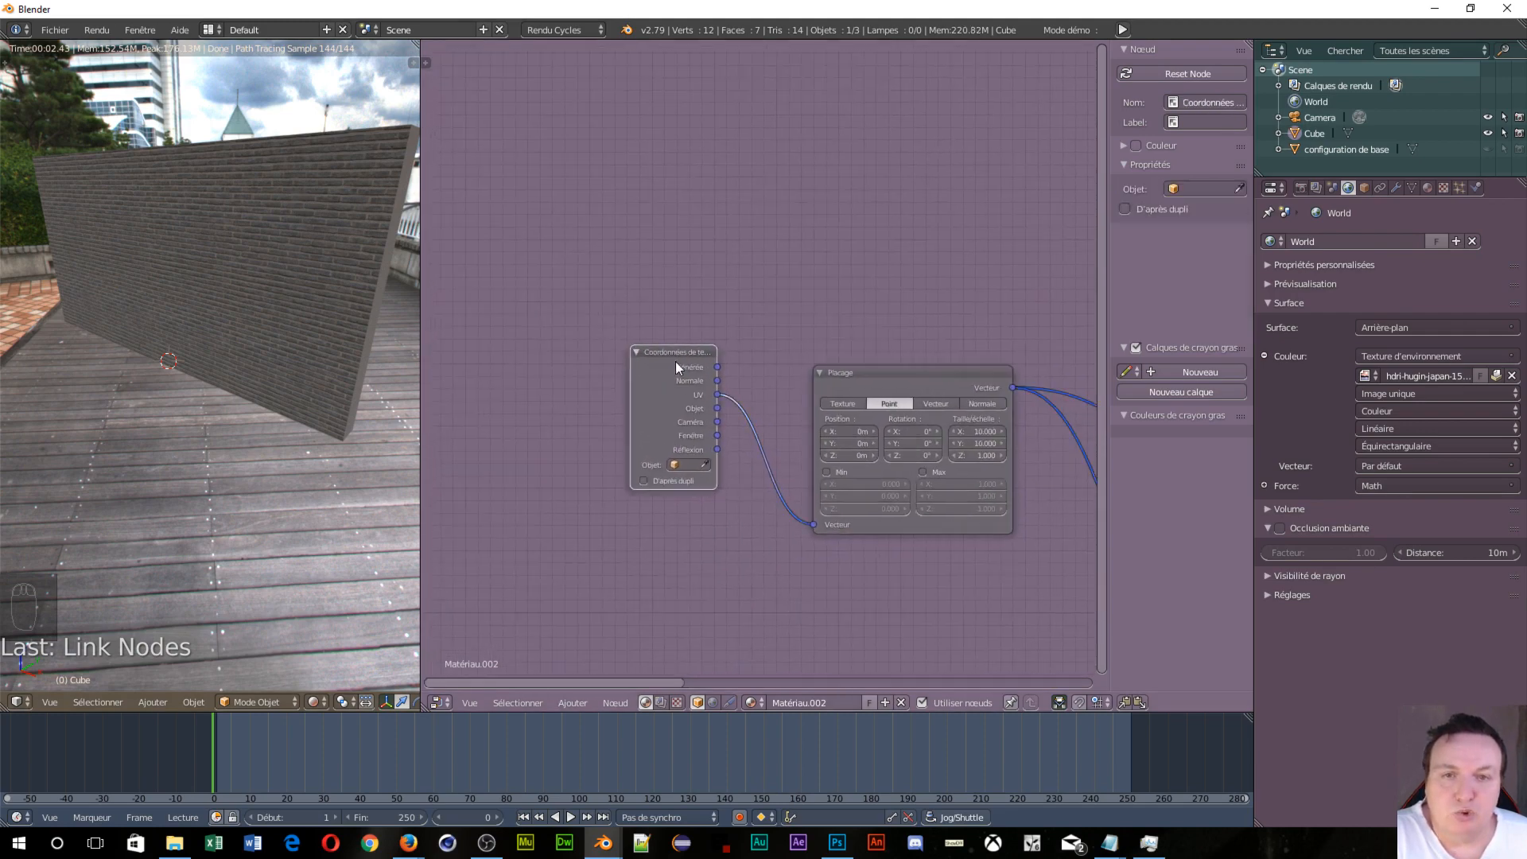
left_click_drag(675, 361, 575, 366)
middle_click_drag(756, 581, 721, 522)
middle_click_drag(834, 525, 805, 553)
scroll(884, 532, "down", 3)
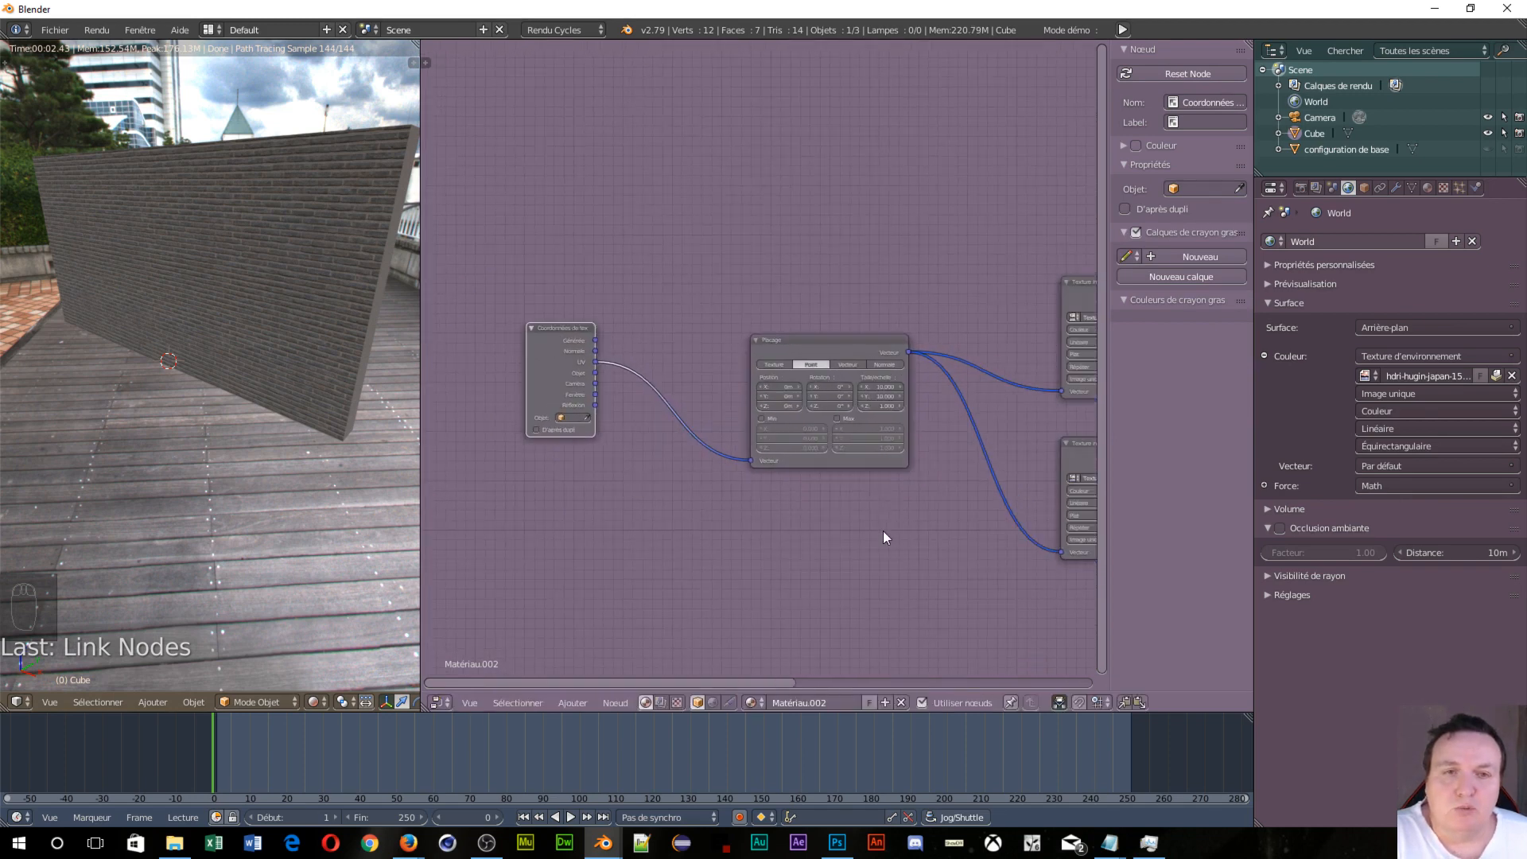
Step: Lower the Placage node out of the chain and disconnect it from the texture coordinates and both image textures
mouse_move(801, 337)
left_mouse_down()
mouse_move(765, 367)
mouse_move(756, 409)
mouse_move(791, 428)
mouse_move(782, 346)
left_mouse_up()
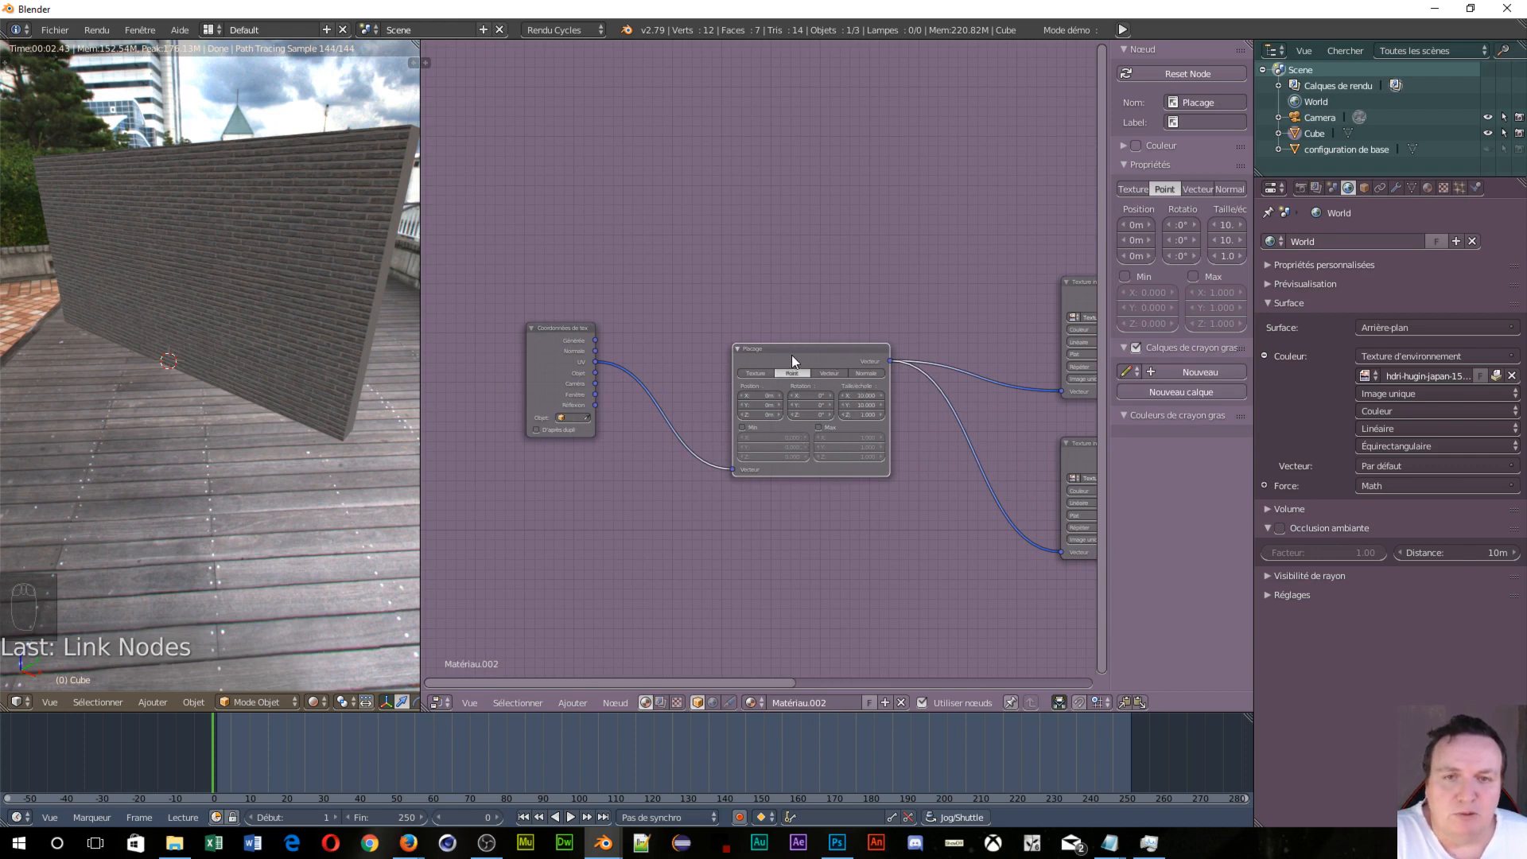
left_click_drag(790, 355, 764, 443)
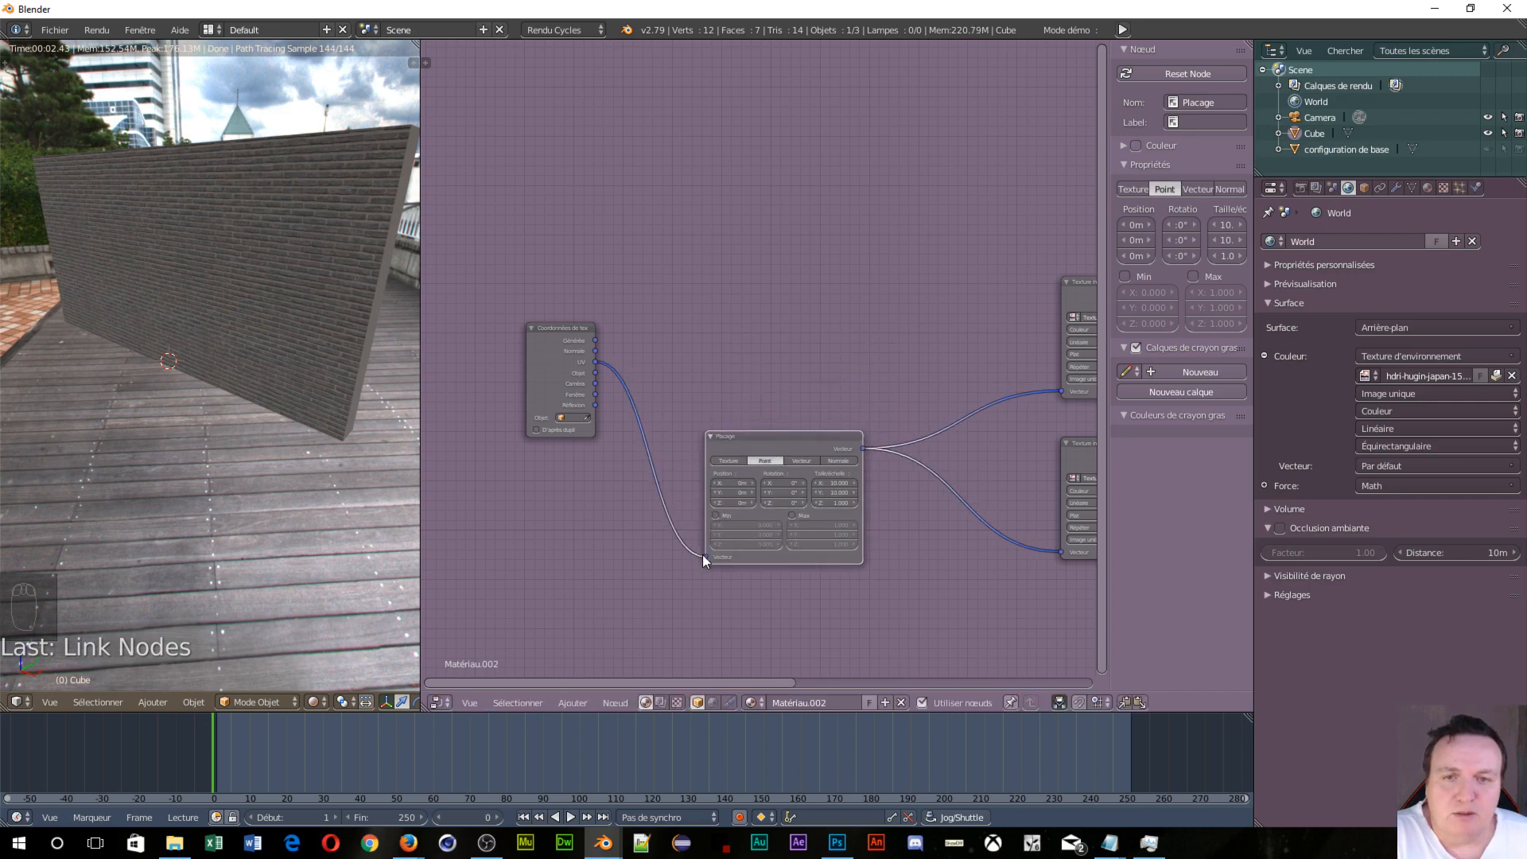
left_click_drag(703, 555, 662, 504)
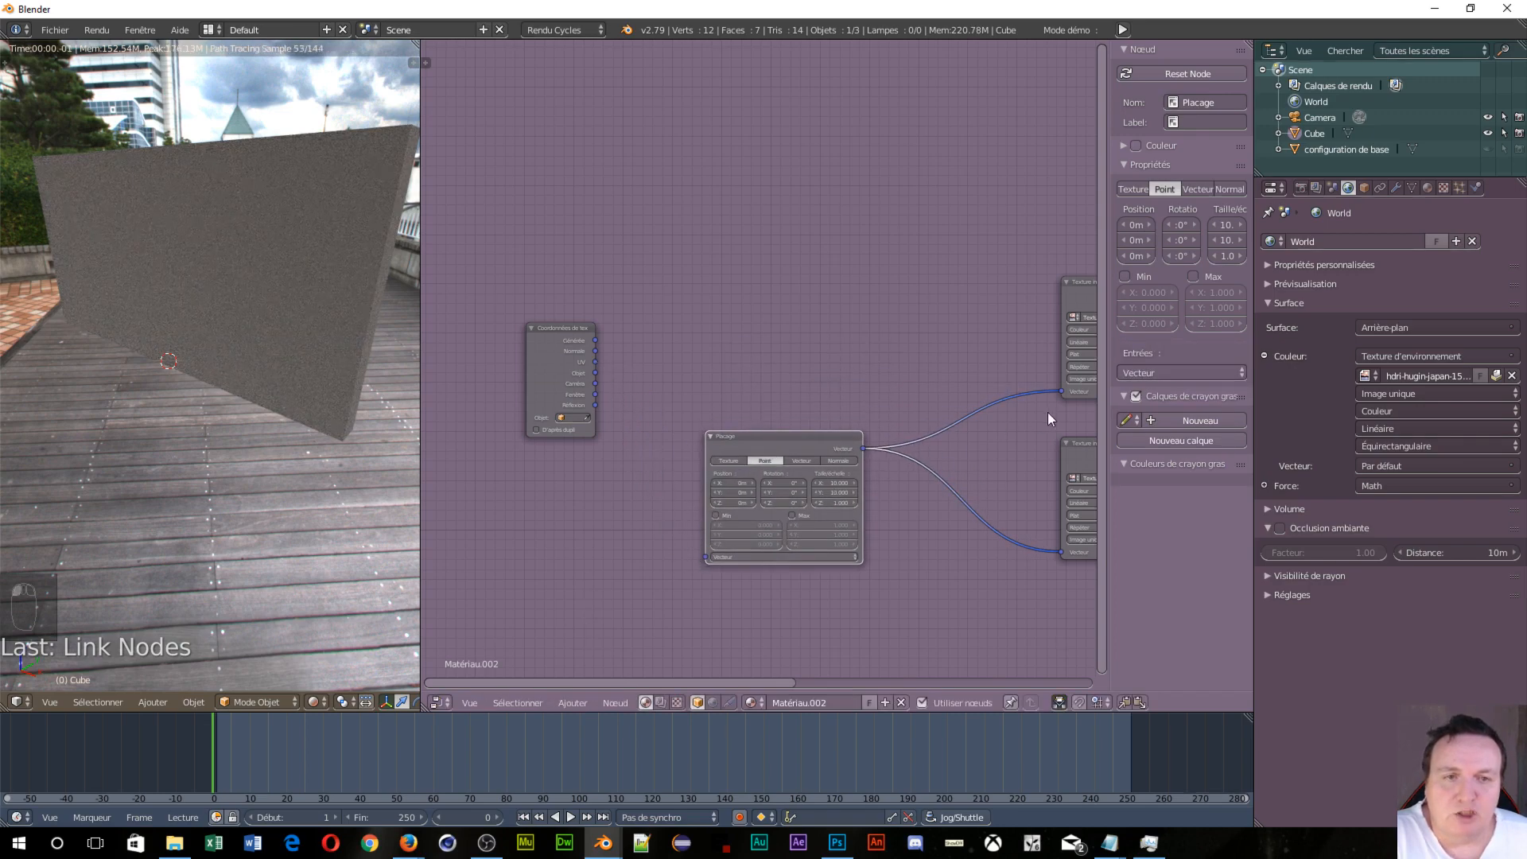
left_click_drag(1062, 390, 1003, 395)
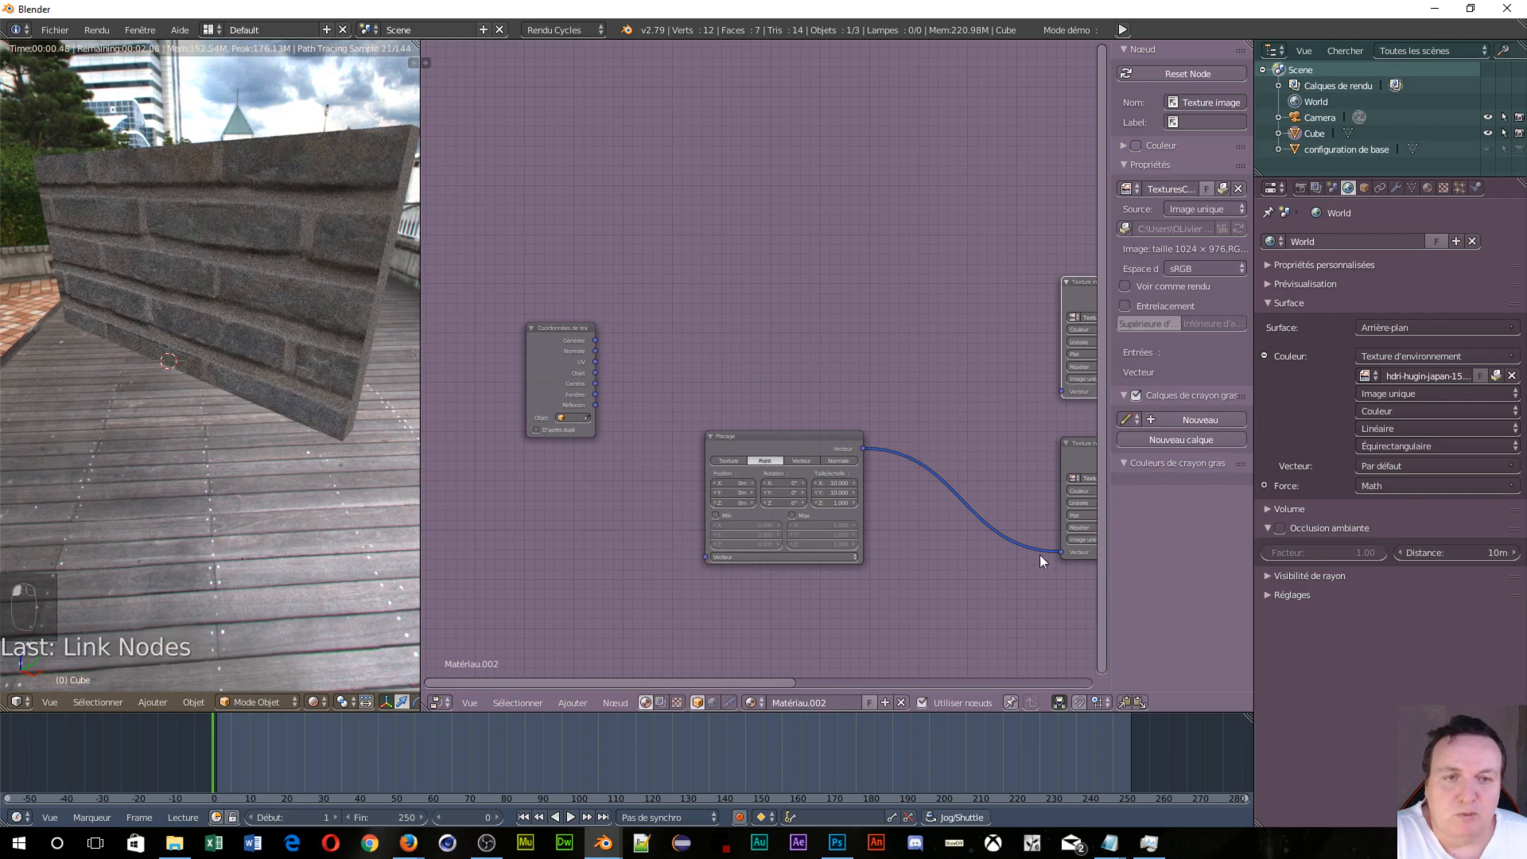
left_click_drag(1060, 551, 795, 544)
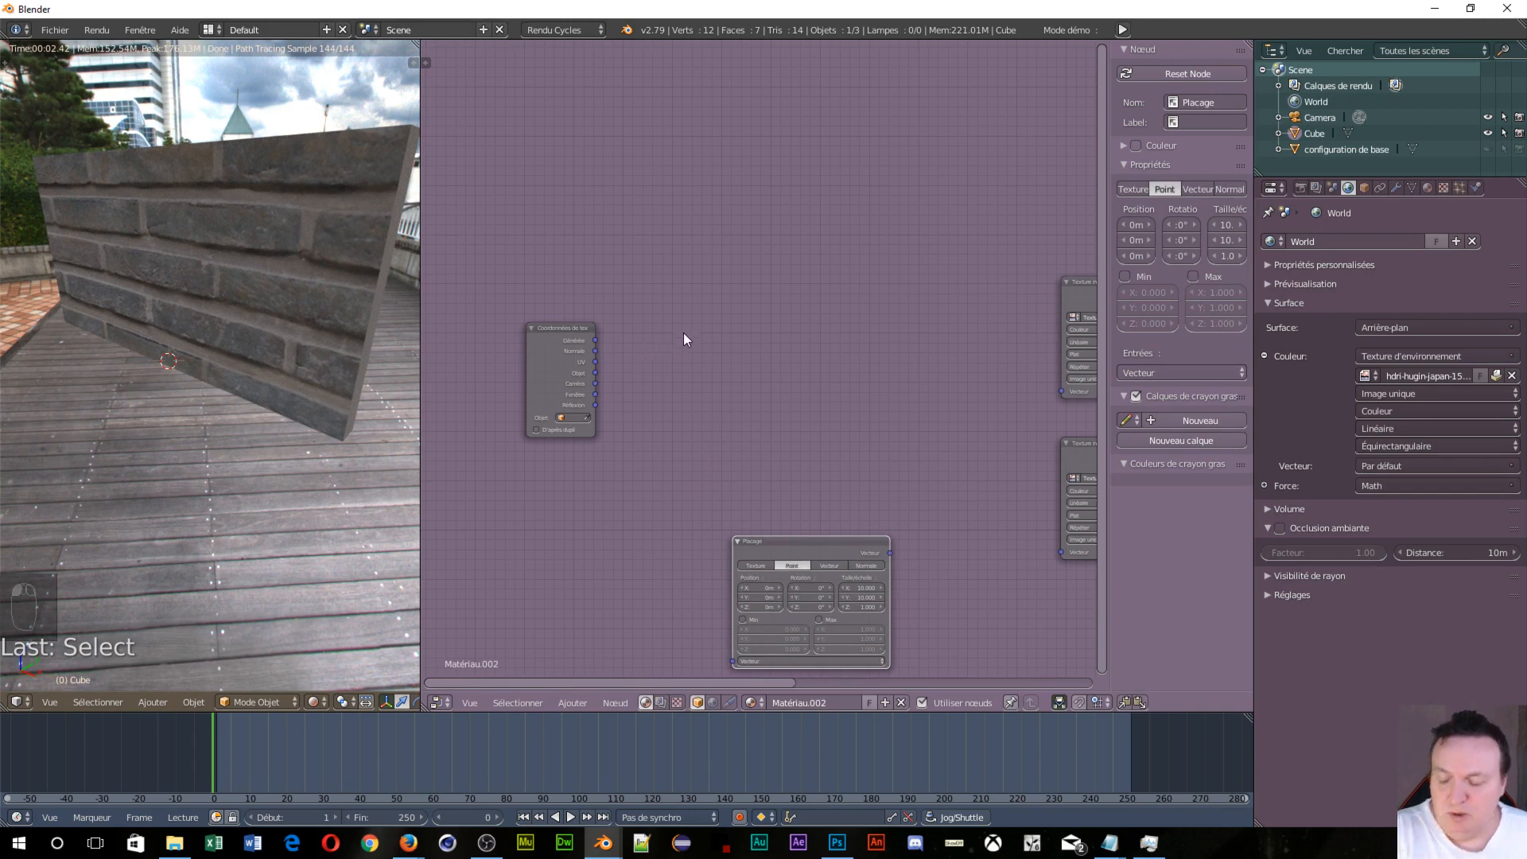
Step: Add a Séparer XYZ node beside the texture coordinate node and link the UV output to its Vecteur input
key("shift+a")
mouse_move(654, 373)
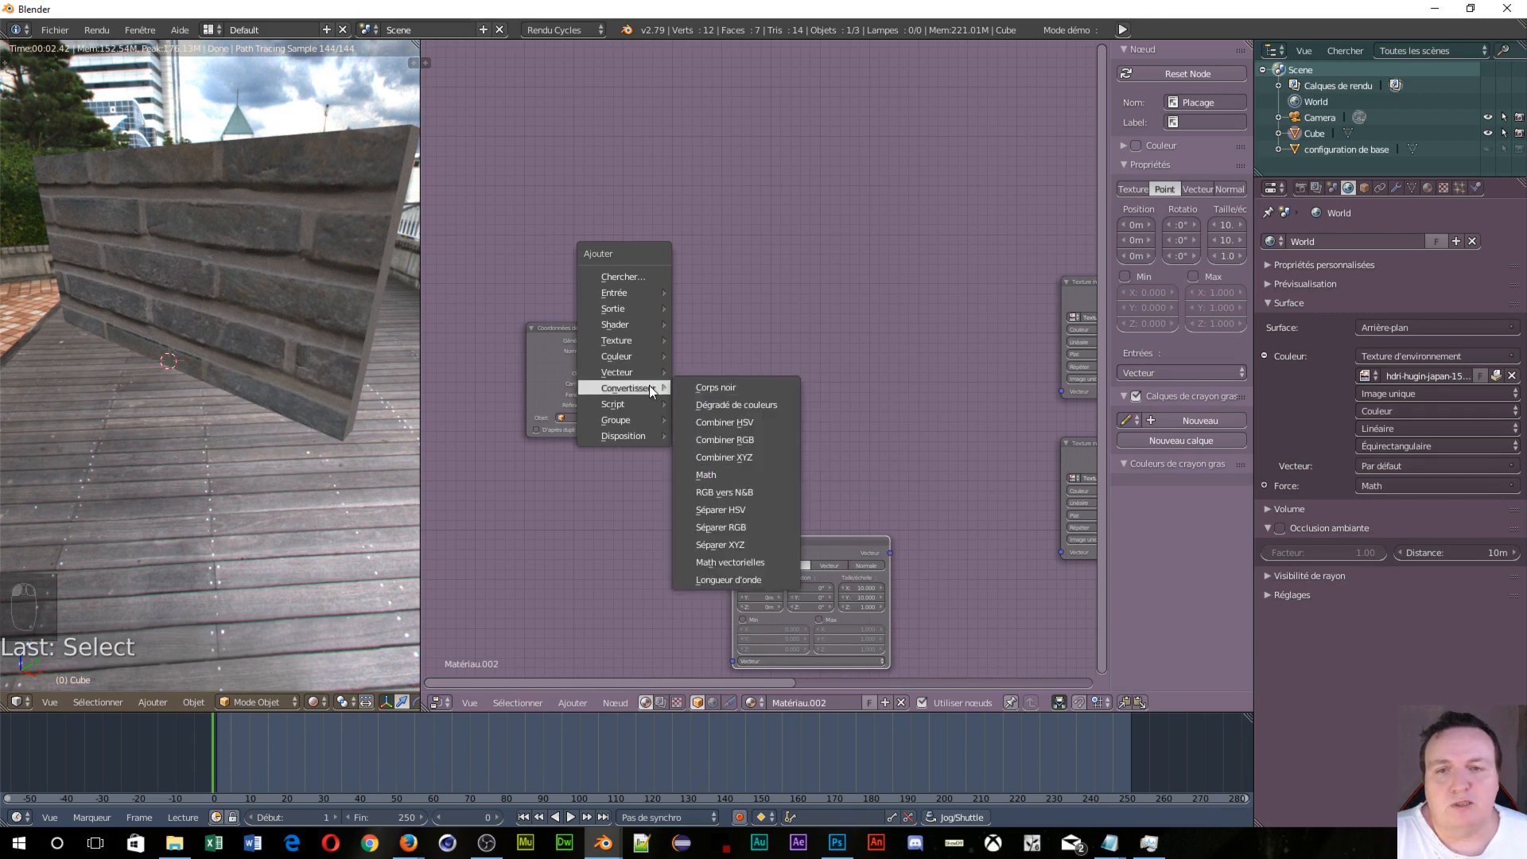
left_click(759, 541)
left_click(661, 336)
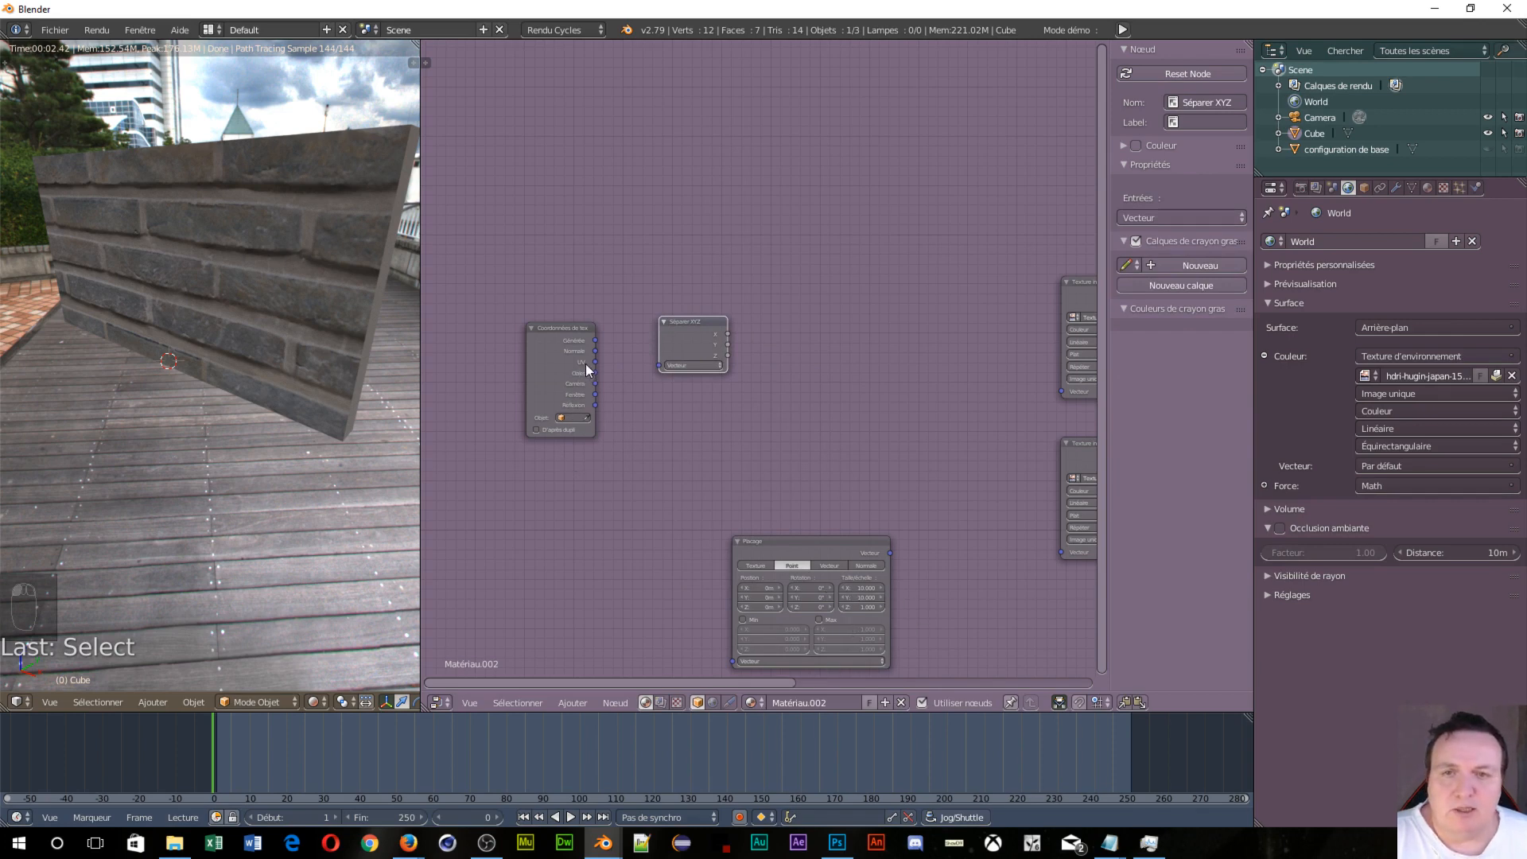
left_click_drag(595, 362, 659, 365)
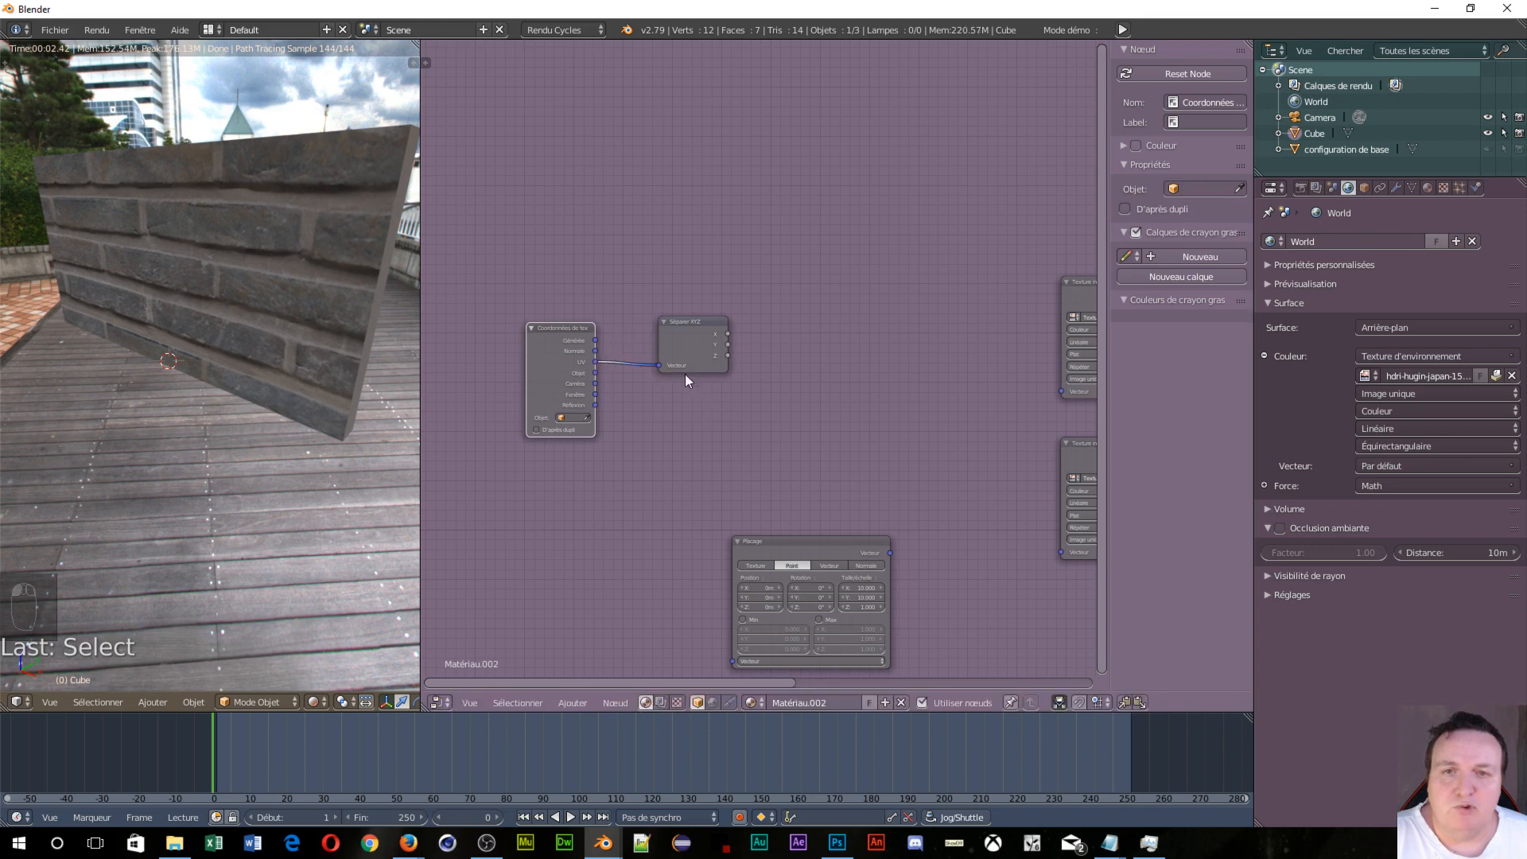
Step: Try linking the Séparer XYZ node's X output directly to the upper image texture's Vecteur input, and remove that link
scroll(749, 434, "up", 2)
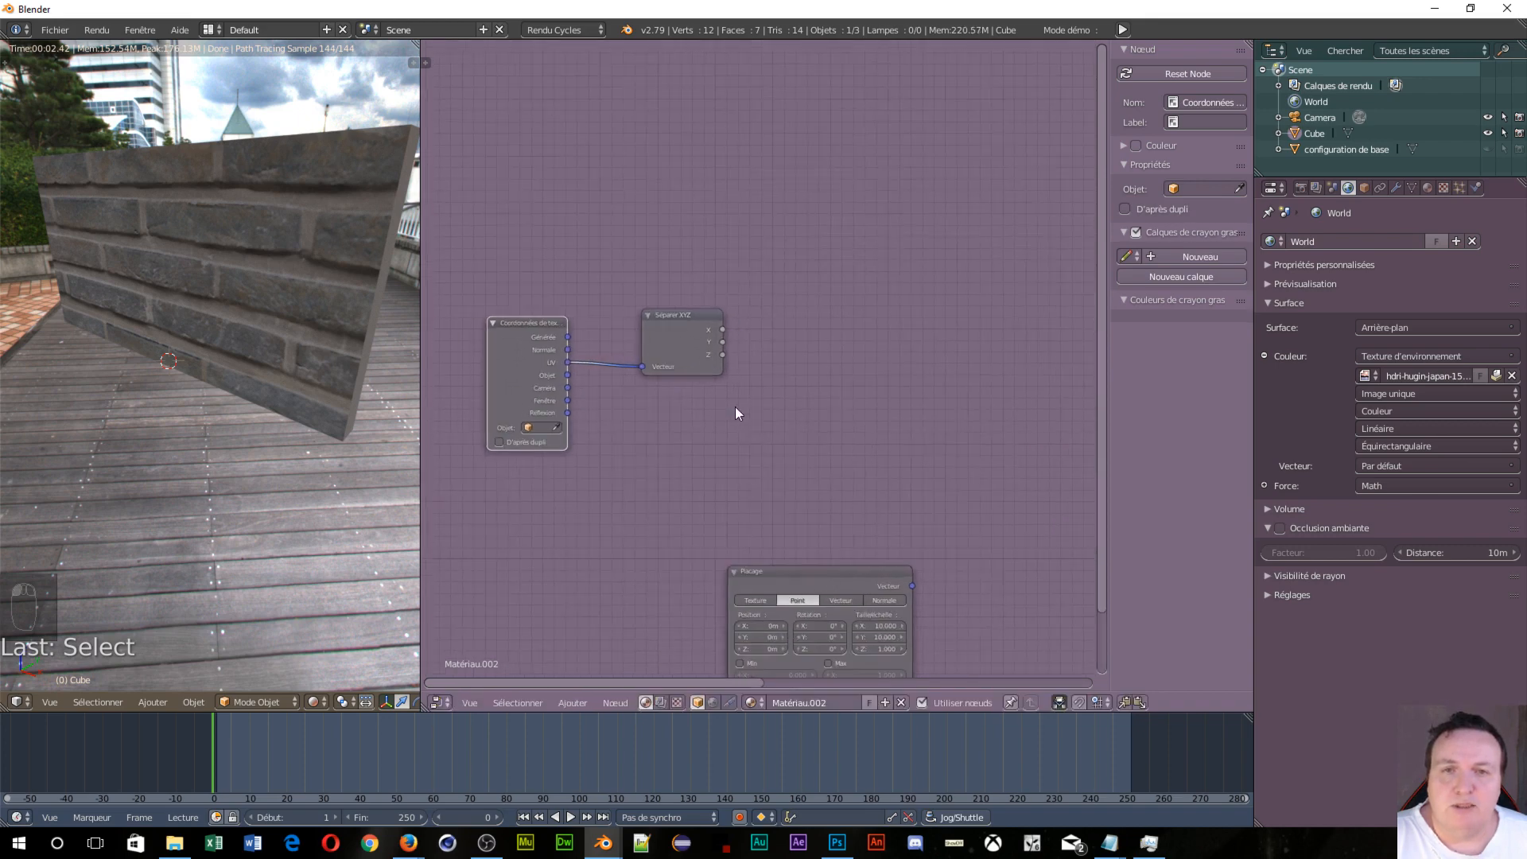
middle_click_drag(858, 421, 758, 362)
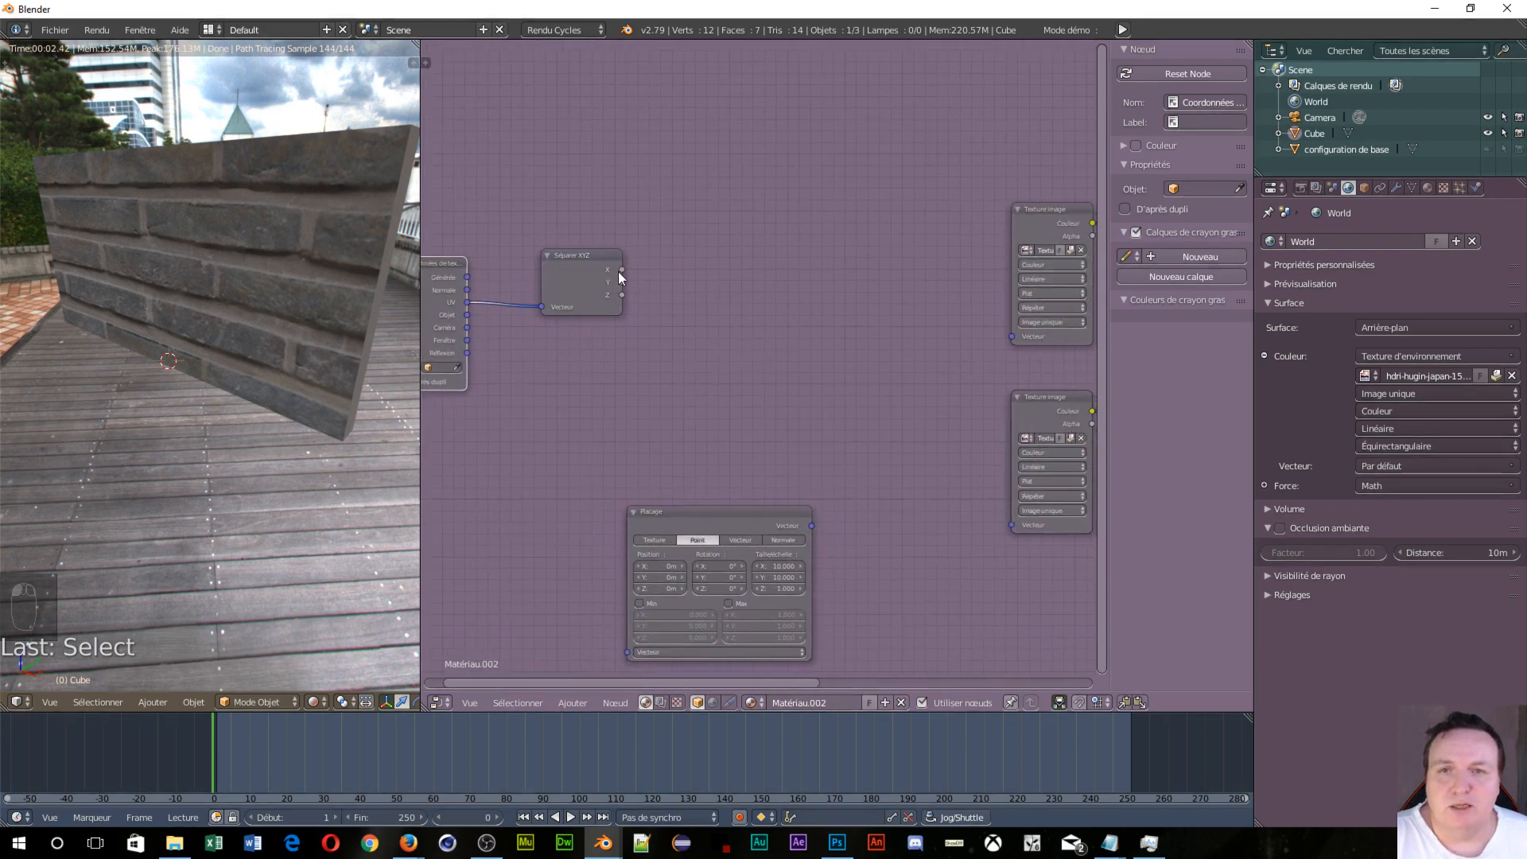
left_click_drag(622, 269, 1009, 336)
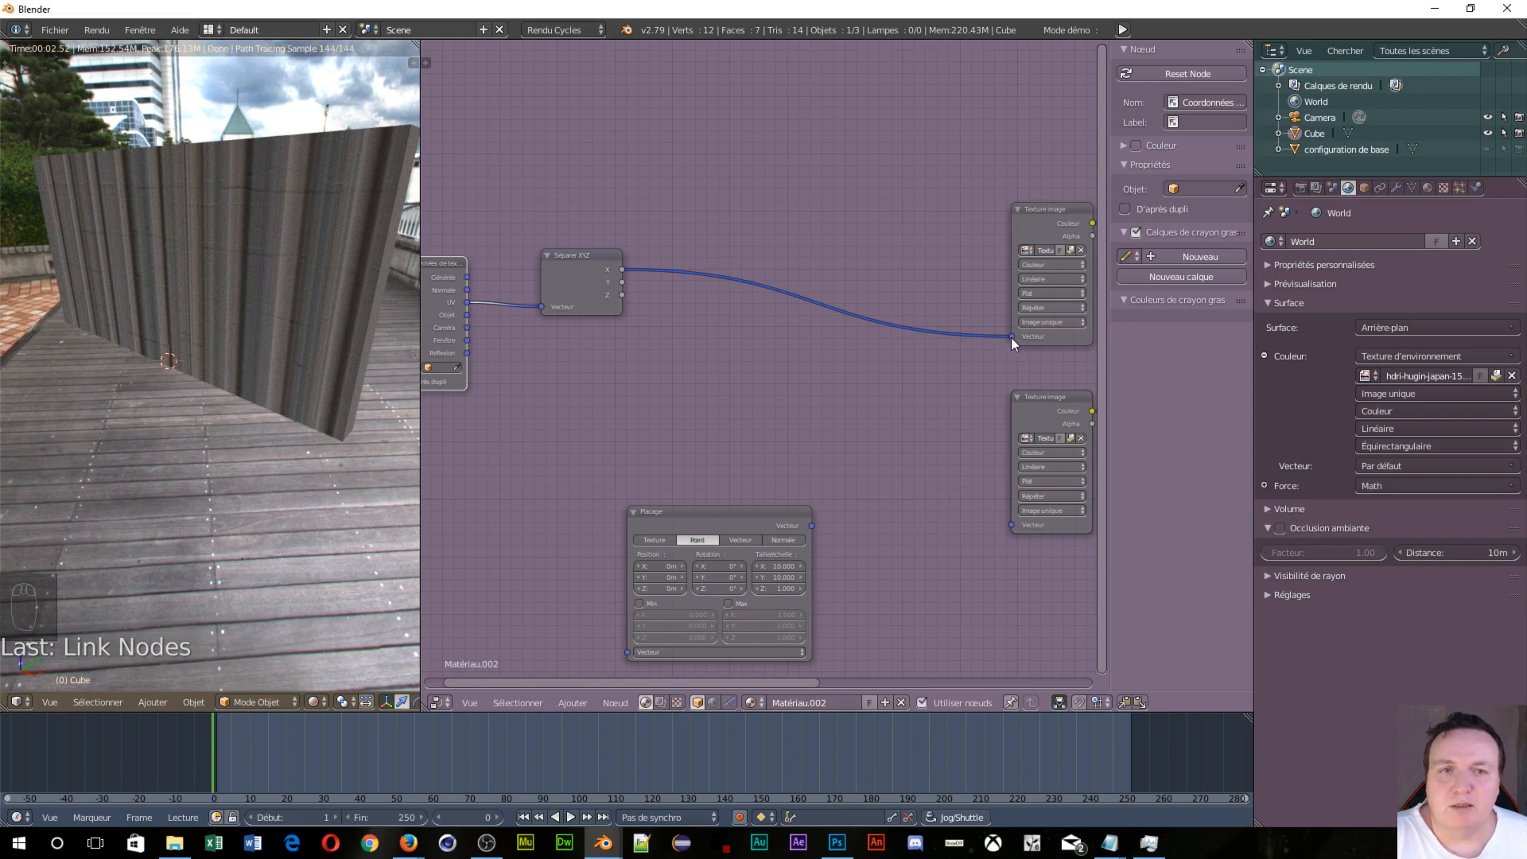
left_click_drag(1012, 337, 955, 322)
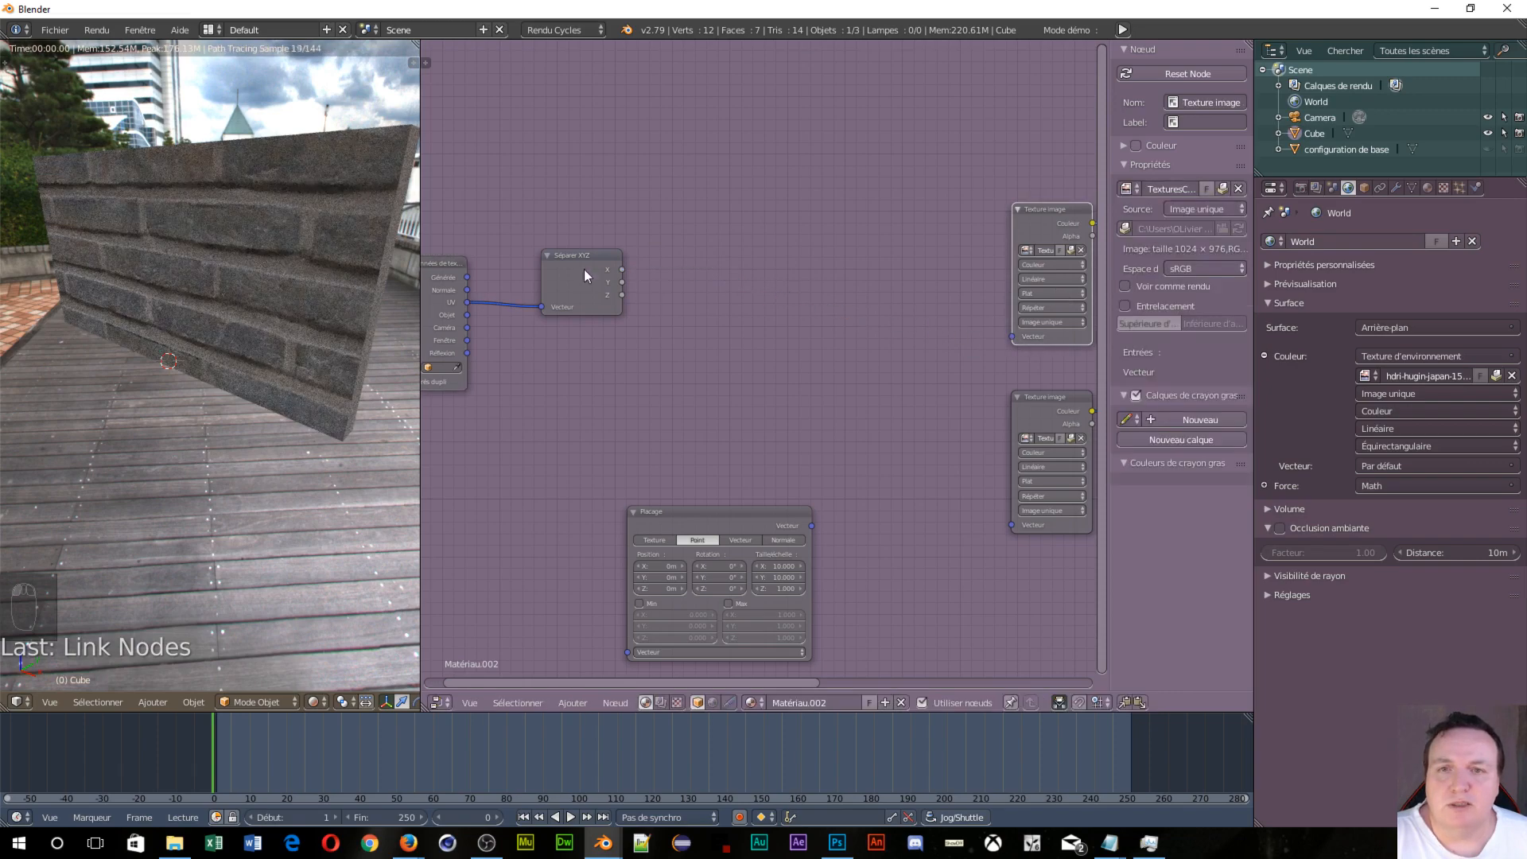
left_click(584, 269)
left_click_drag(621, 283, 757, 334)
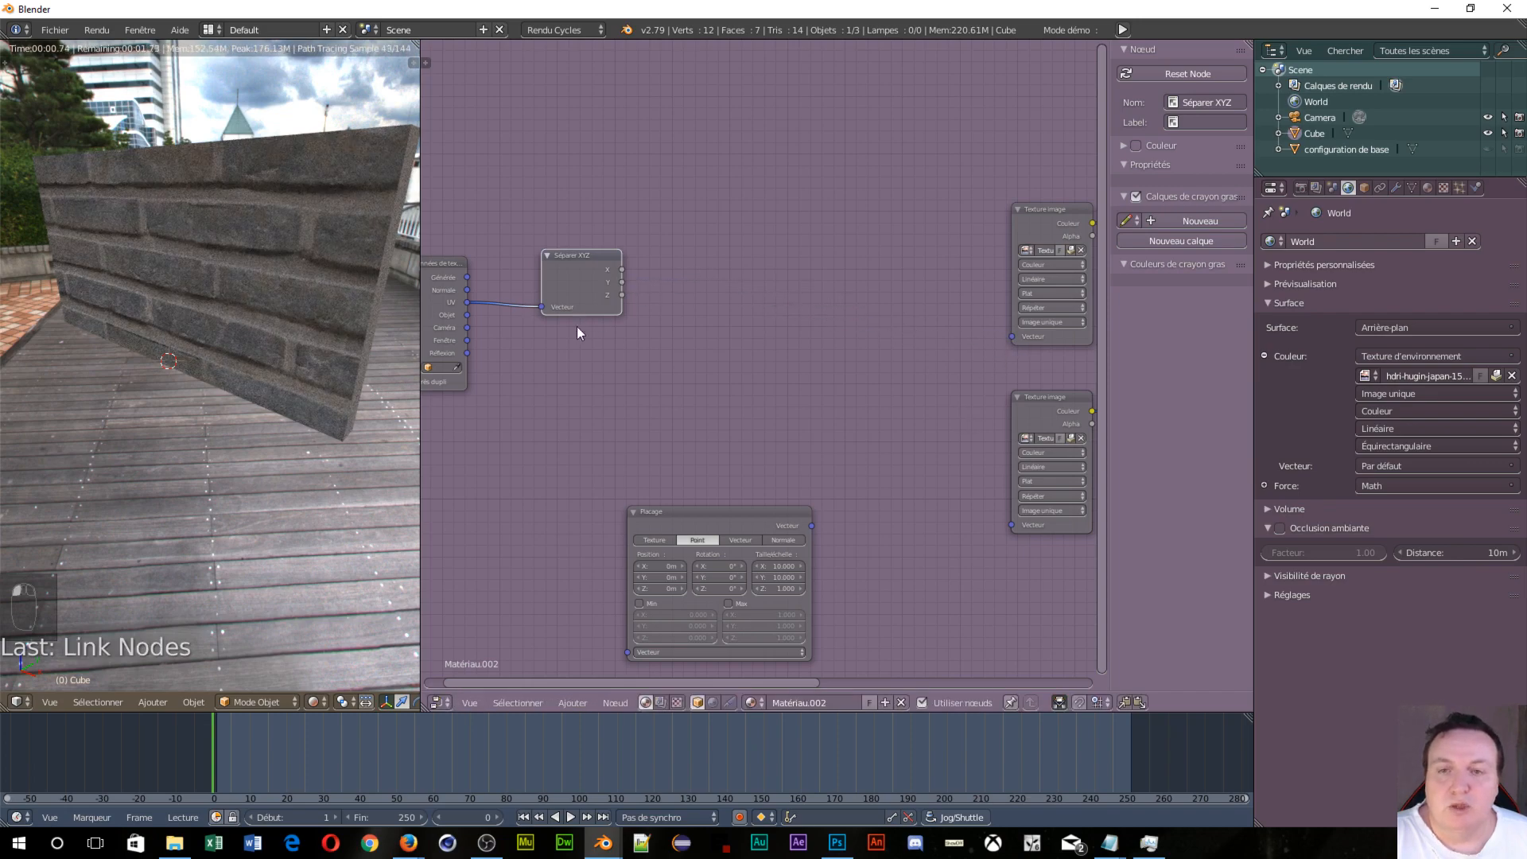
Step: Add a Combiner XYZ node after Séparer XYZ and link its output to the upper image texture's Vecteur input
left_click_drag(577, 265, 609, 274)
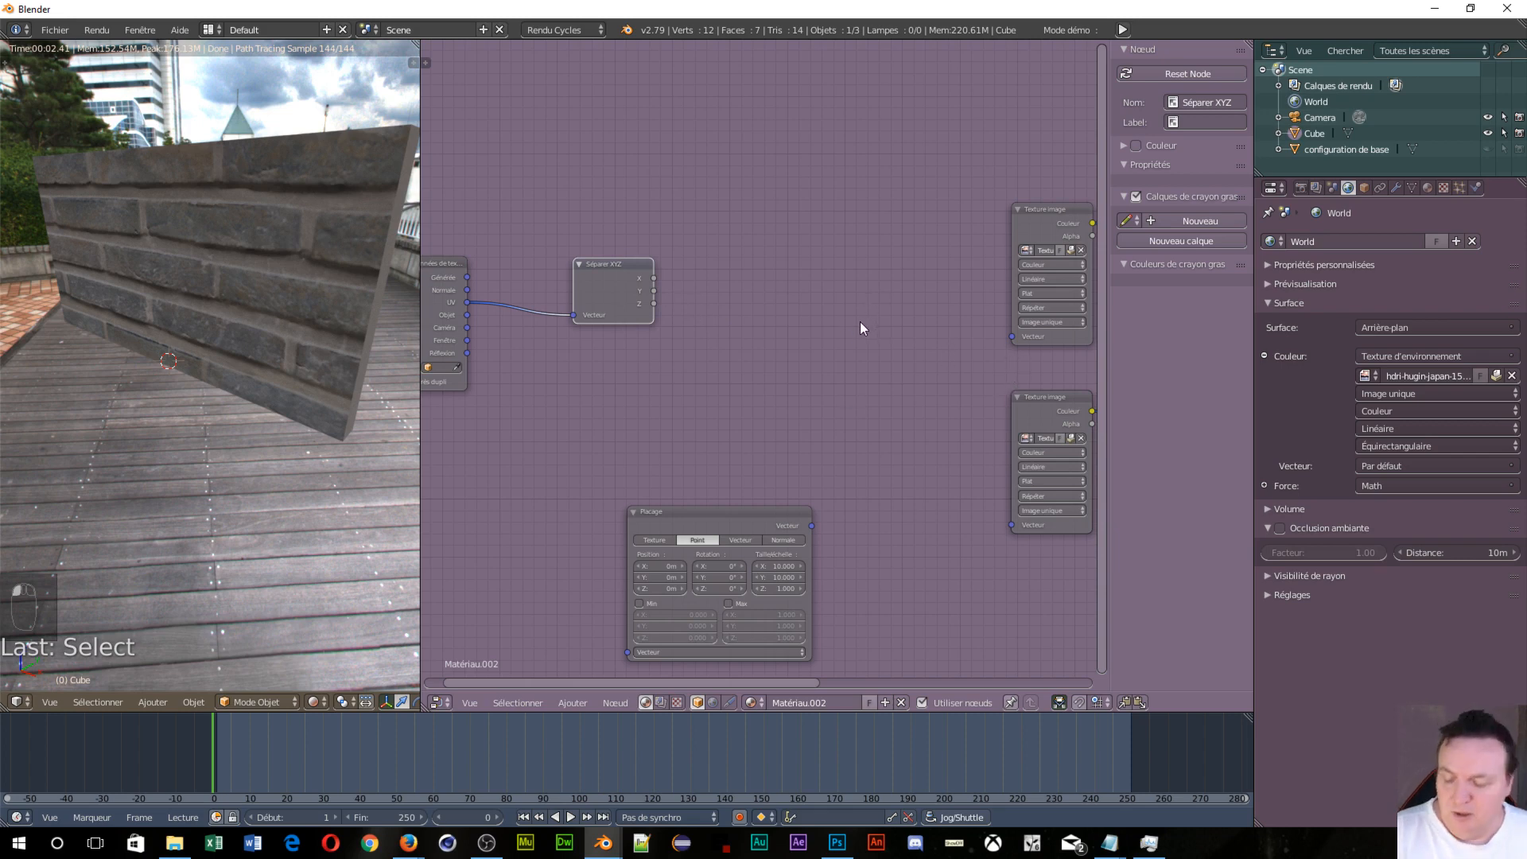
key("shift+a")
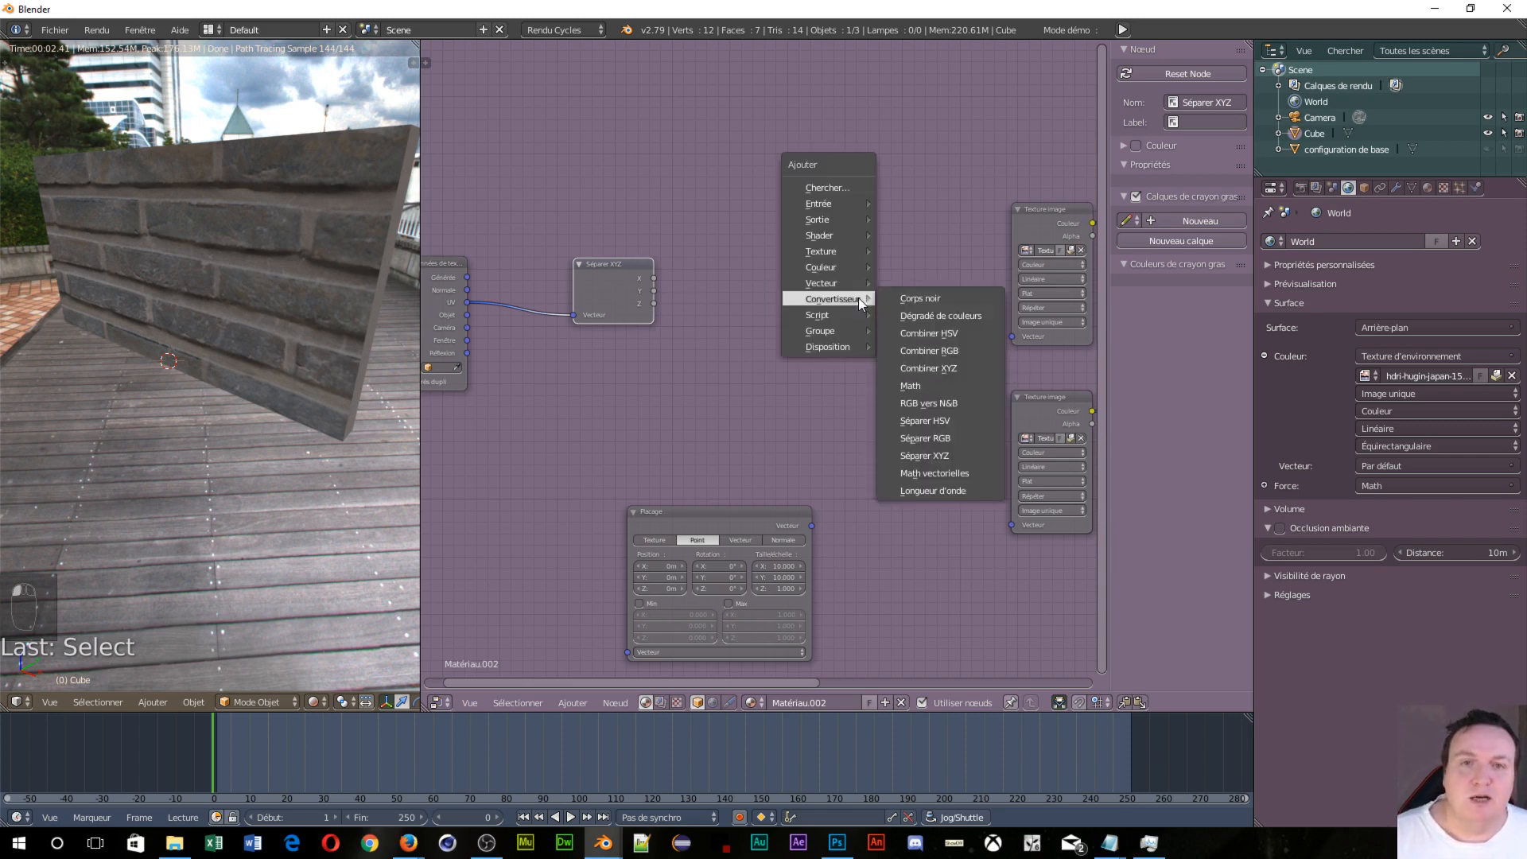
left_click(929, 370)
left_click(845, 253)
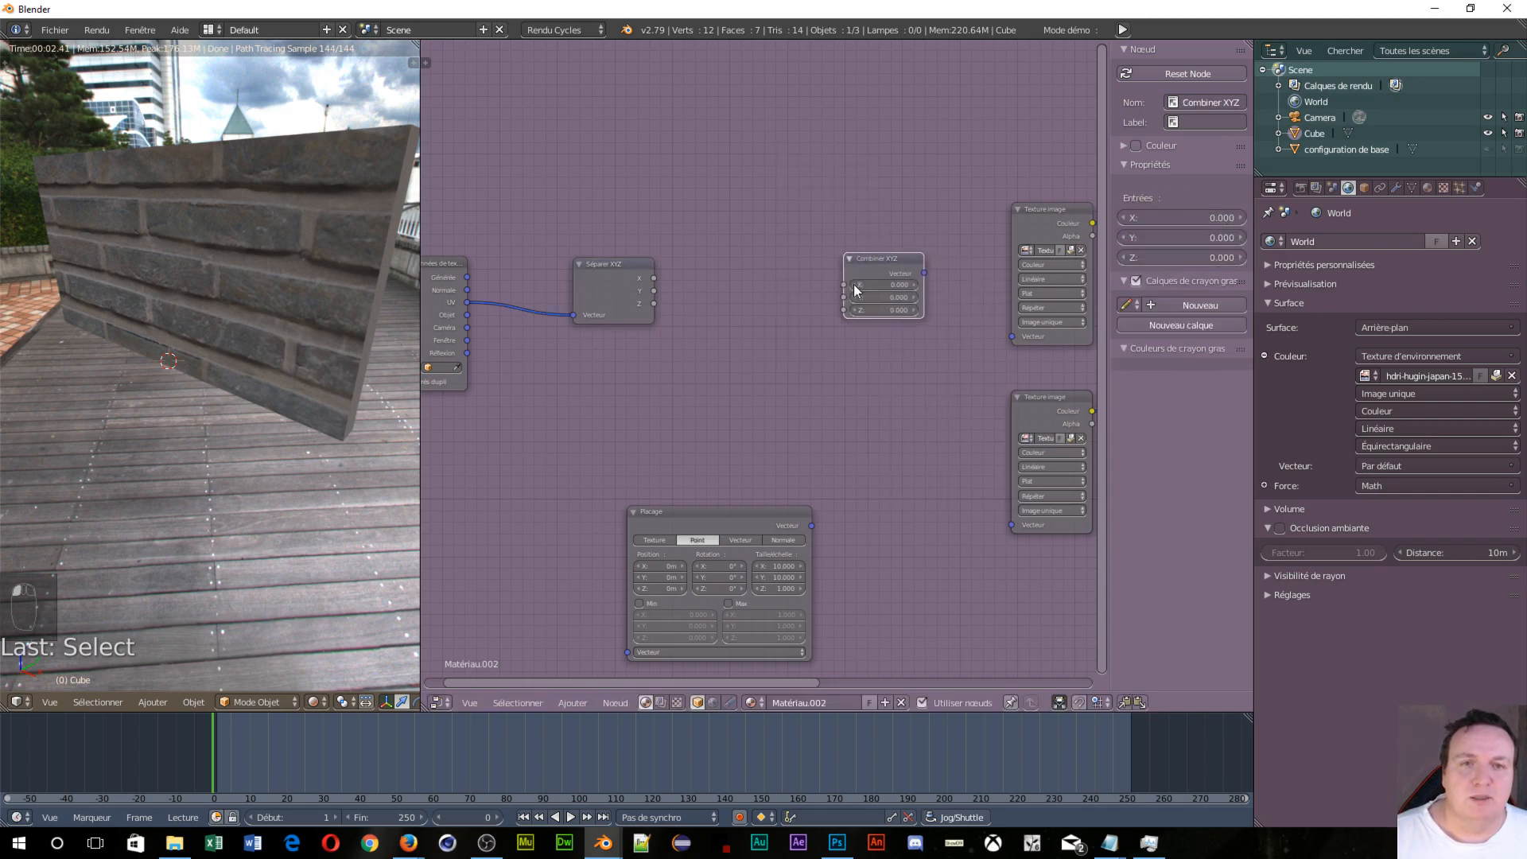
left_click_drag(922, 273, 924, 274)
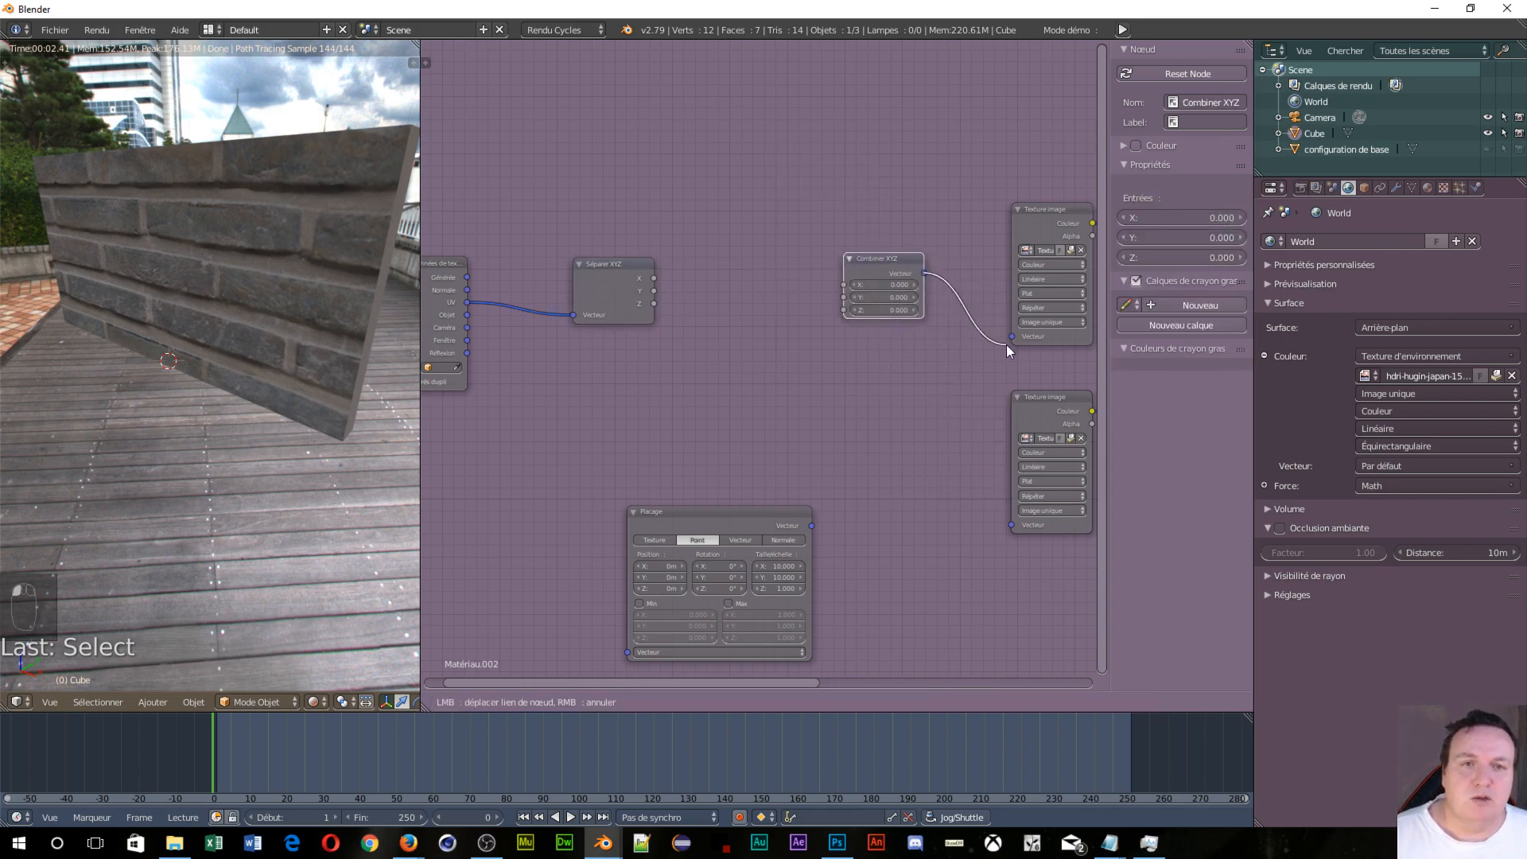
left_click_drag(1007, 346, 1012, 338)
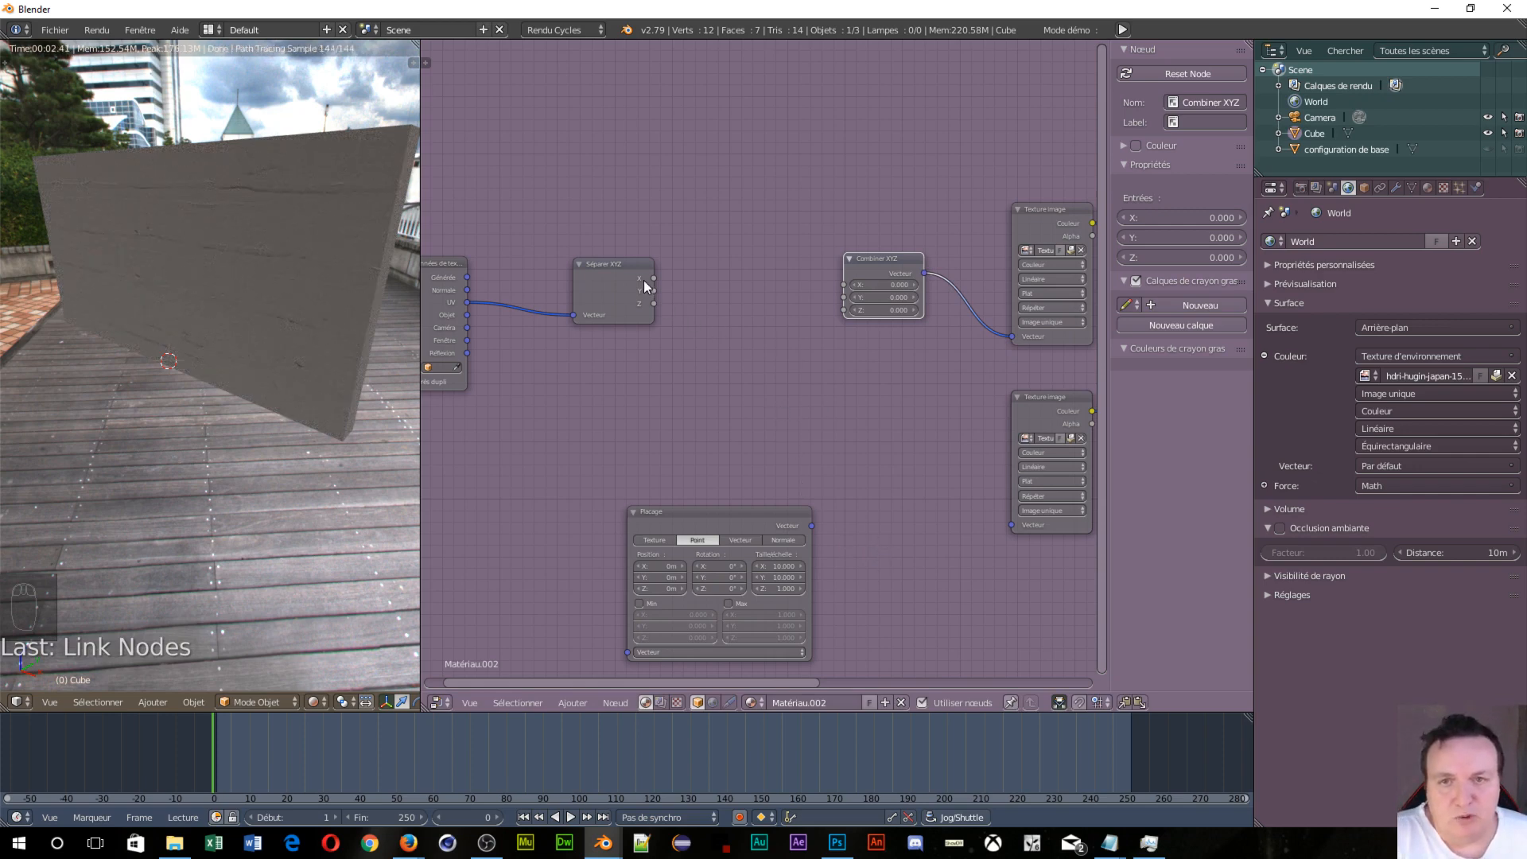
Step: Try linking the X, Y and Z outputs of Séparer XYZ straight to the matching Combiner XYZ inputs, and remove the three links
left_click_drag(653, 279, 843, 284)
left_click_drag(654, 291, 850, 297)
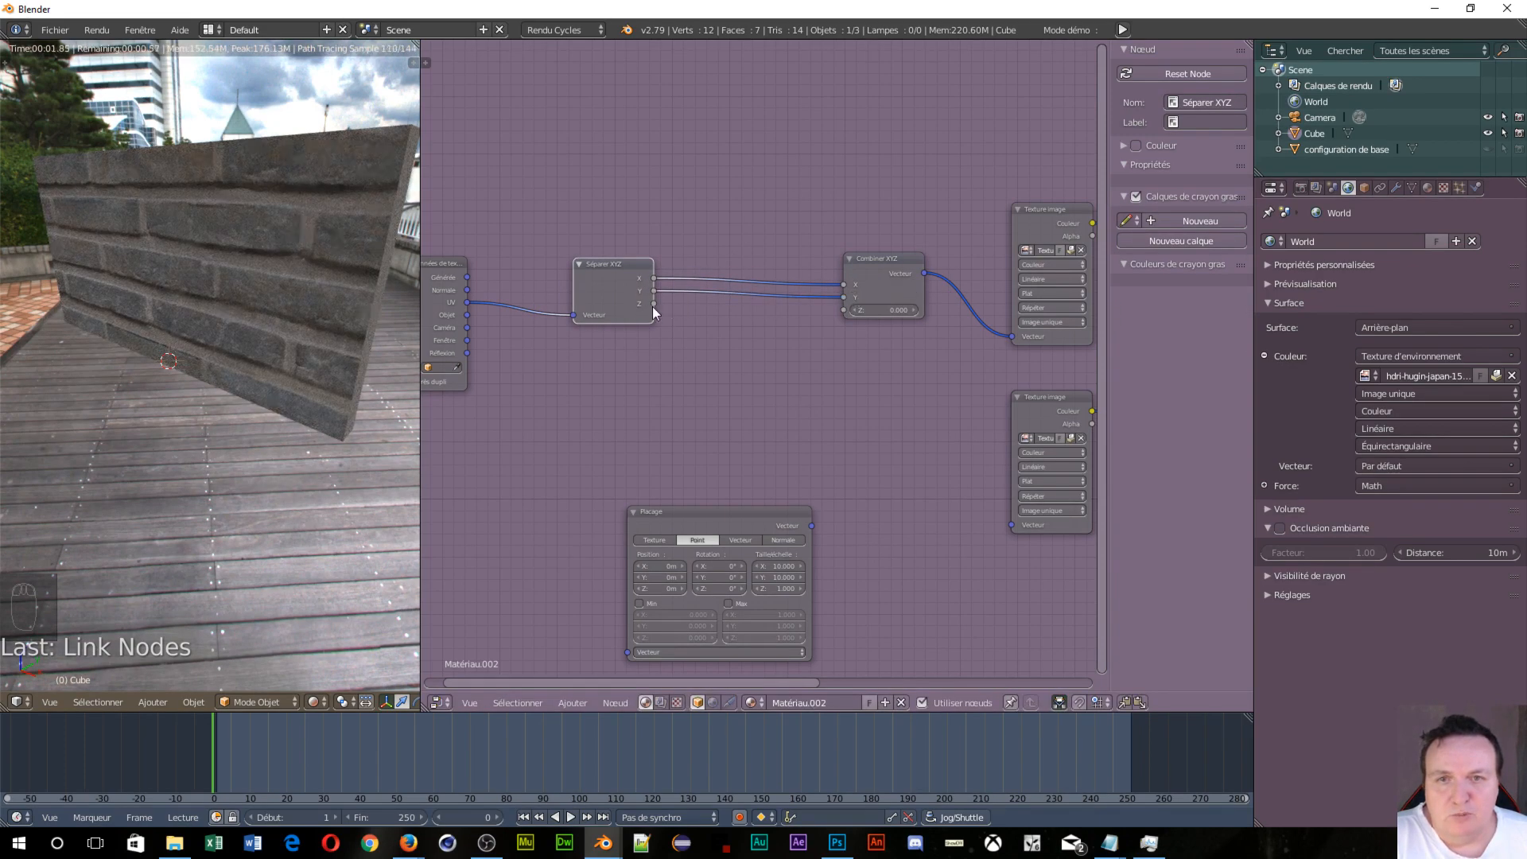
left_click_drag(653, 304, 844, 310)
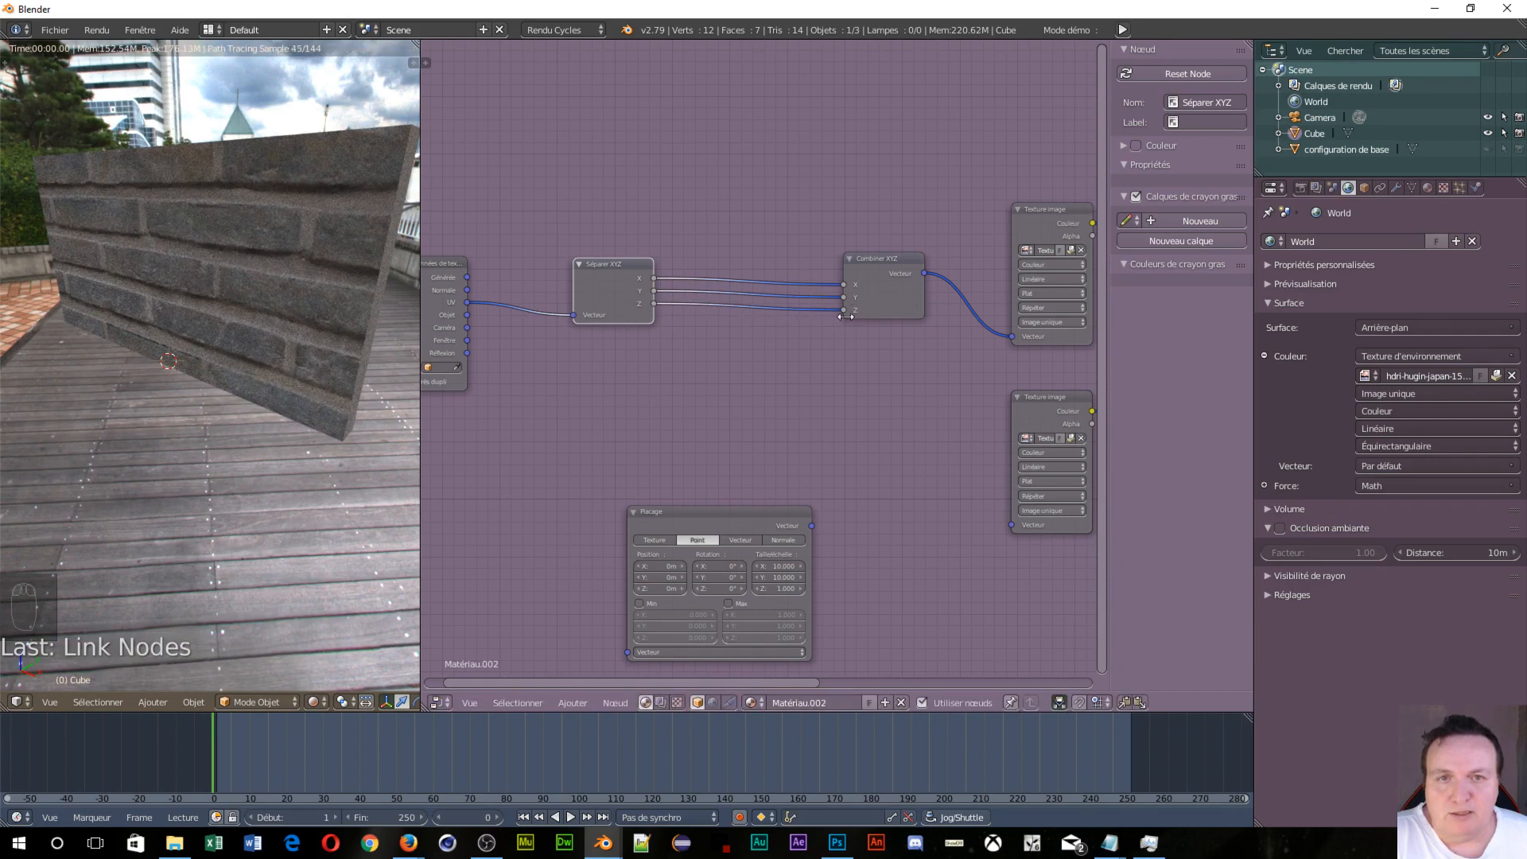
left_click_drag(626, 271, 590, 256)
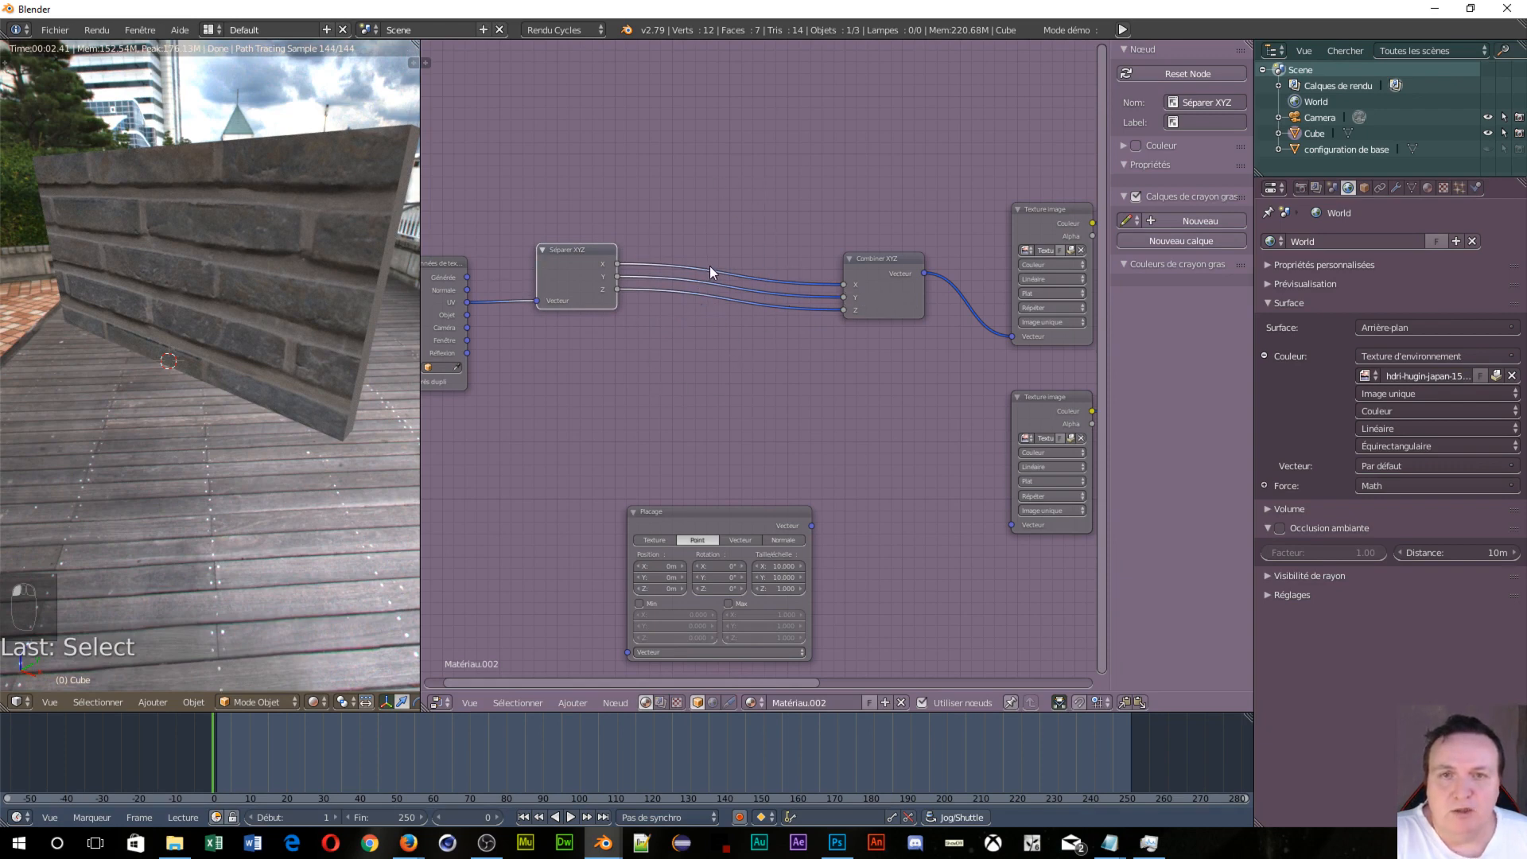
left_click_drag(843, 284, 729, 316)
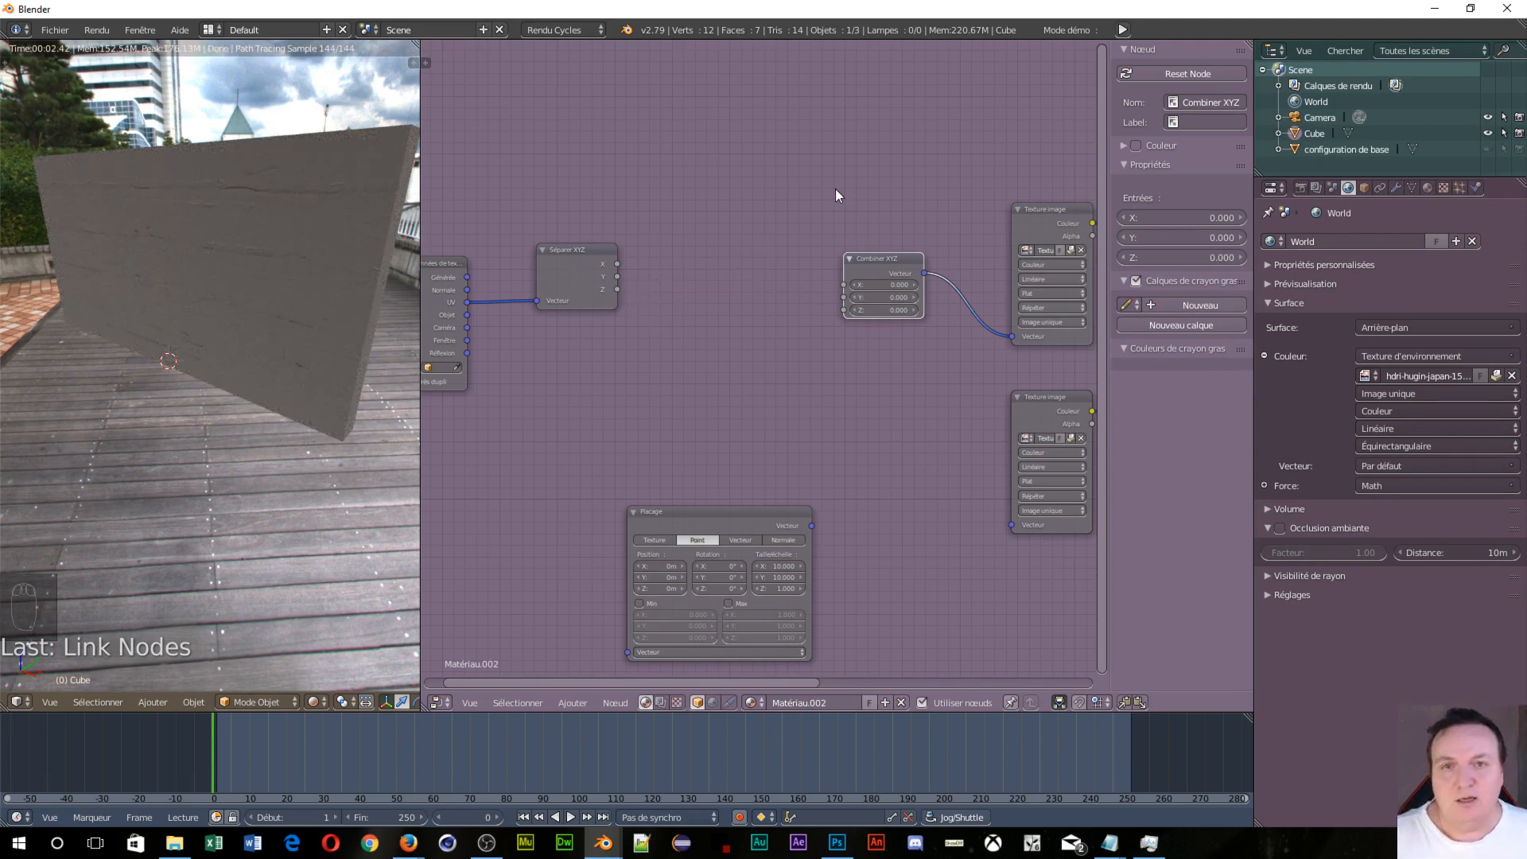
Step: Add a Math node between Séparer XYZ and Combiner XYZ and set its operation to Multiplier
key("shift+a")
mouse_move(761, 245)
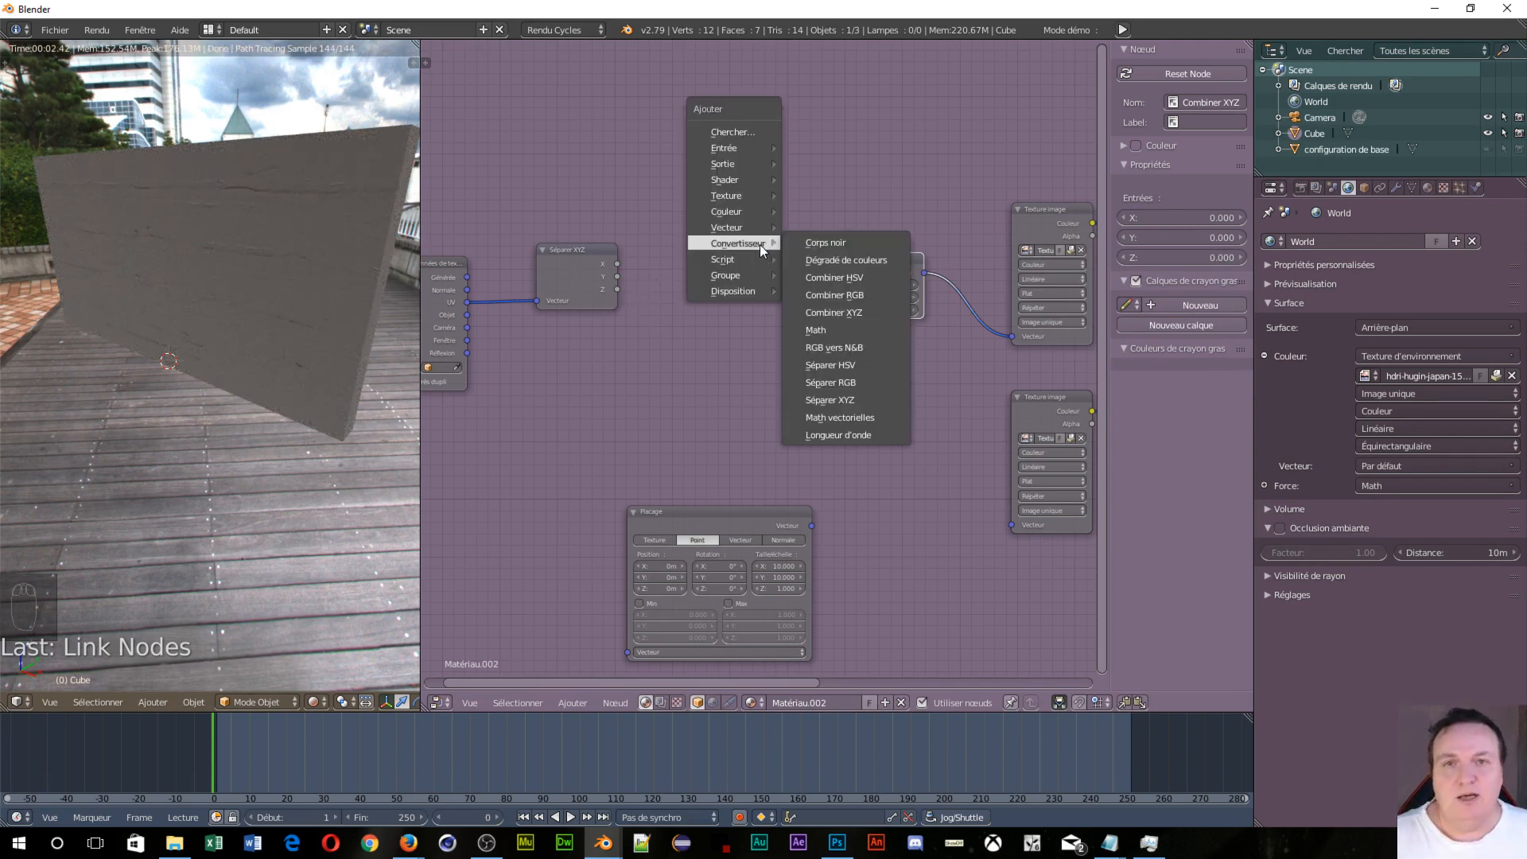
left_click(818, 332)
left_click(744, 203)
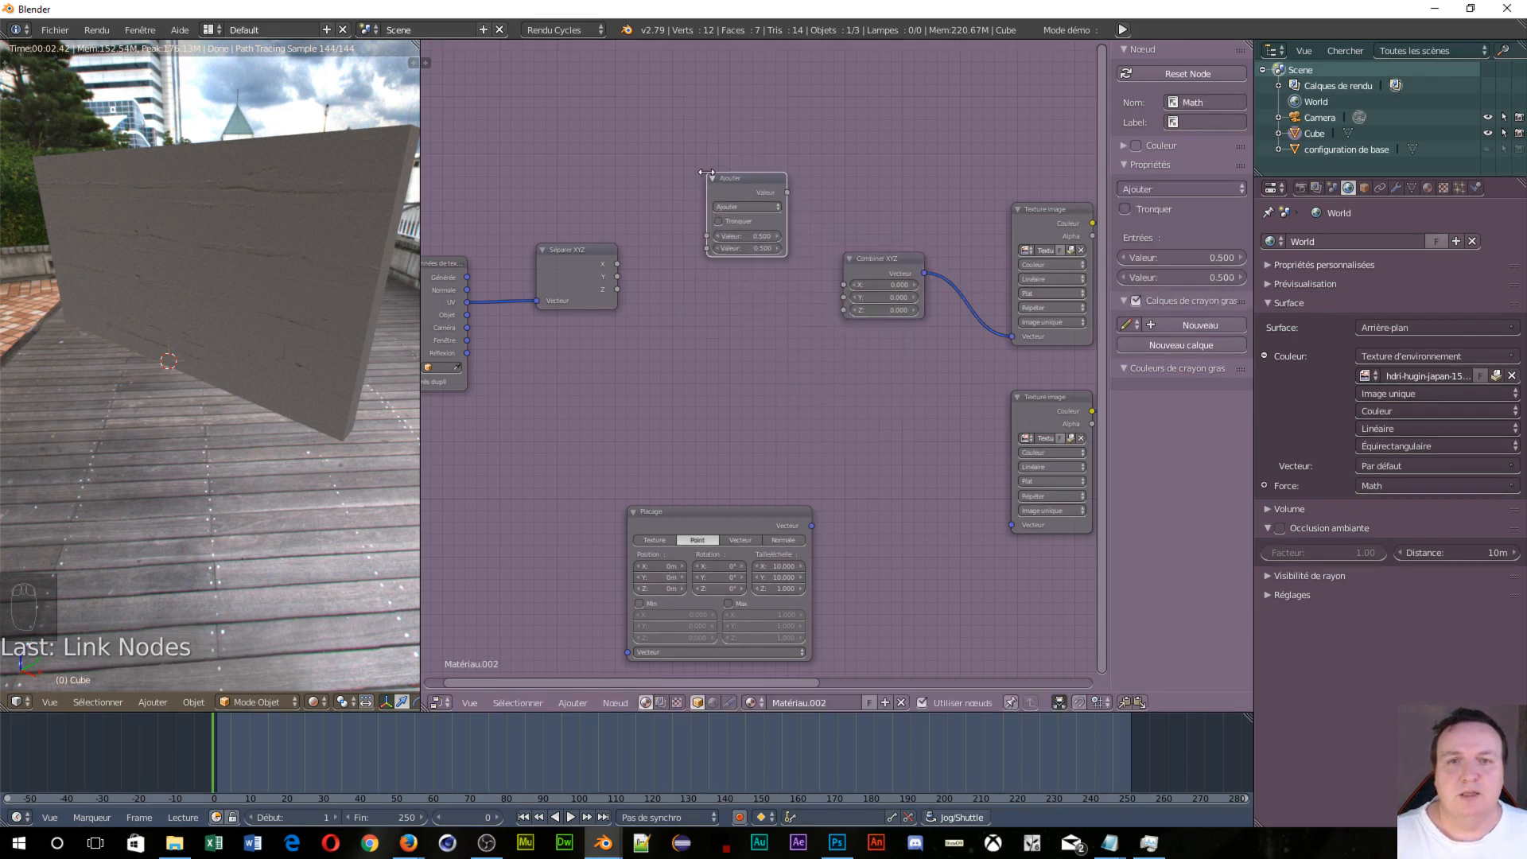
left_click(756, 207)
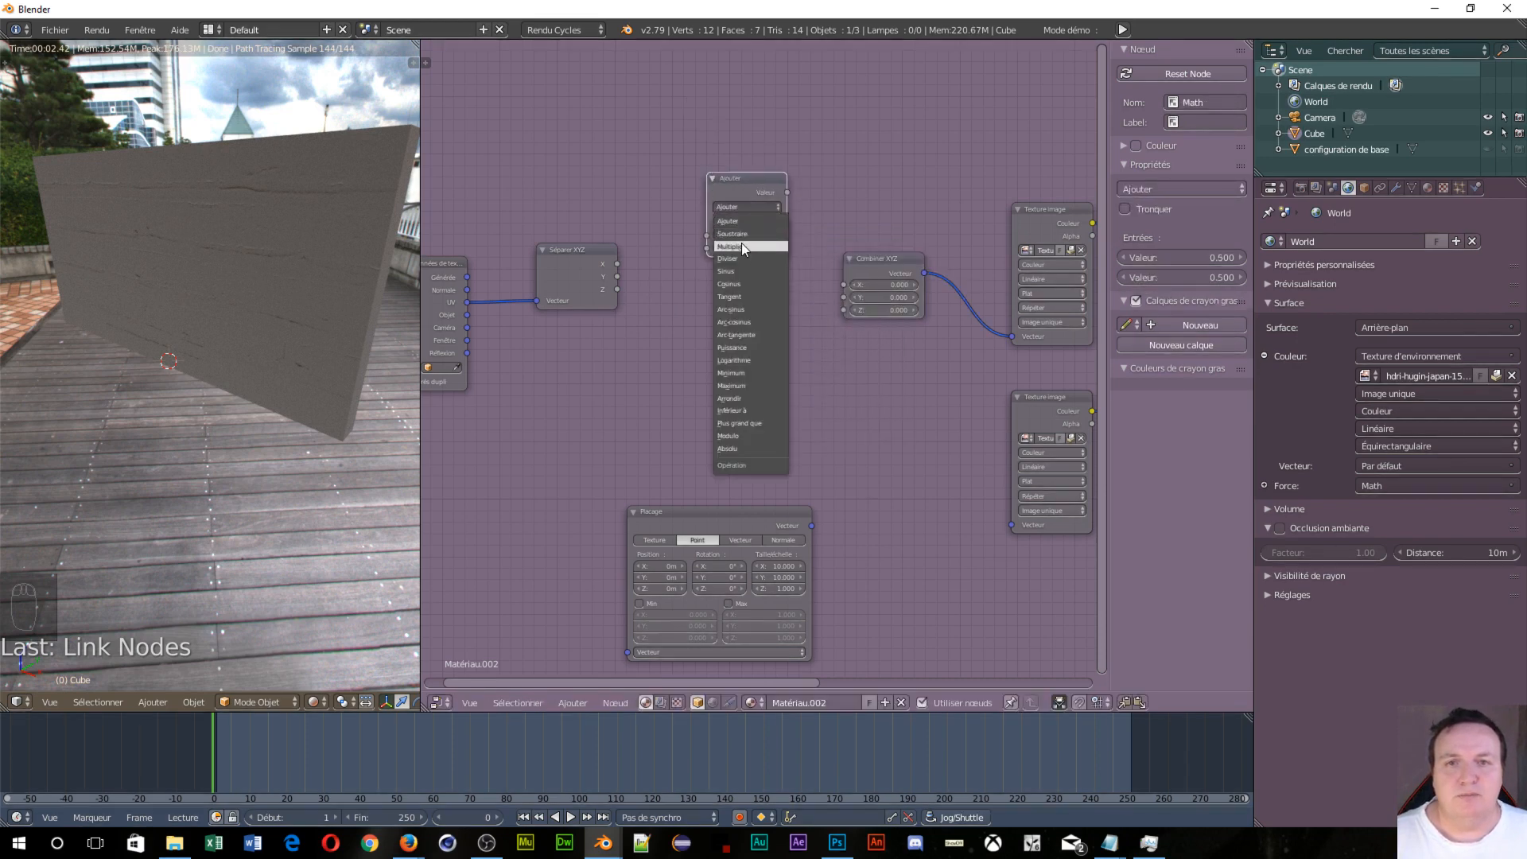
left_click(741, 246)
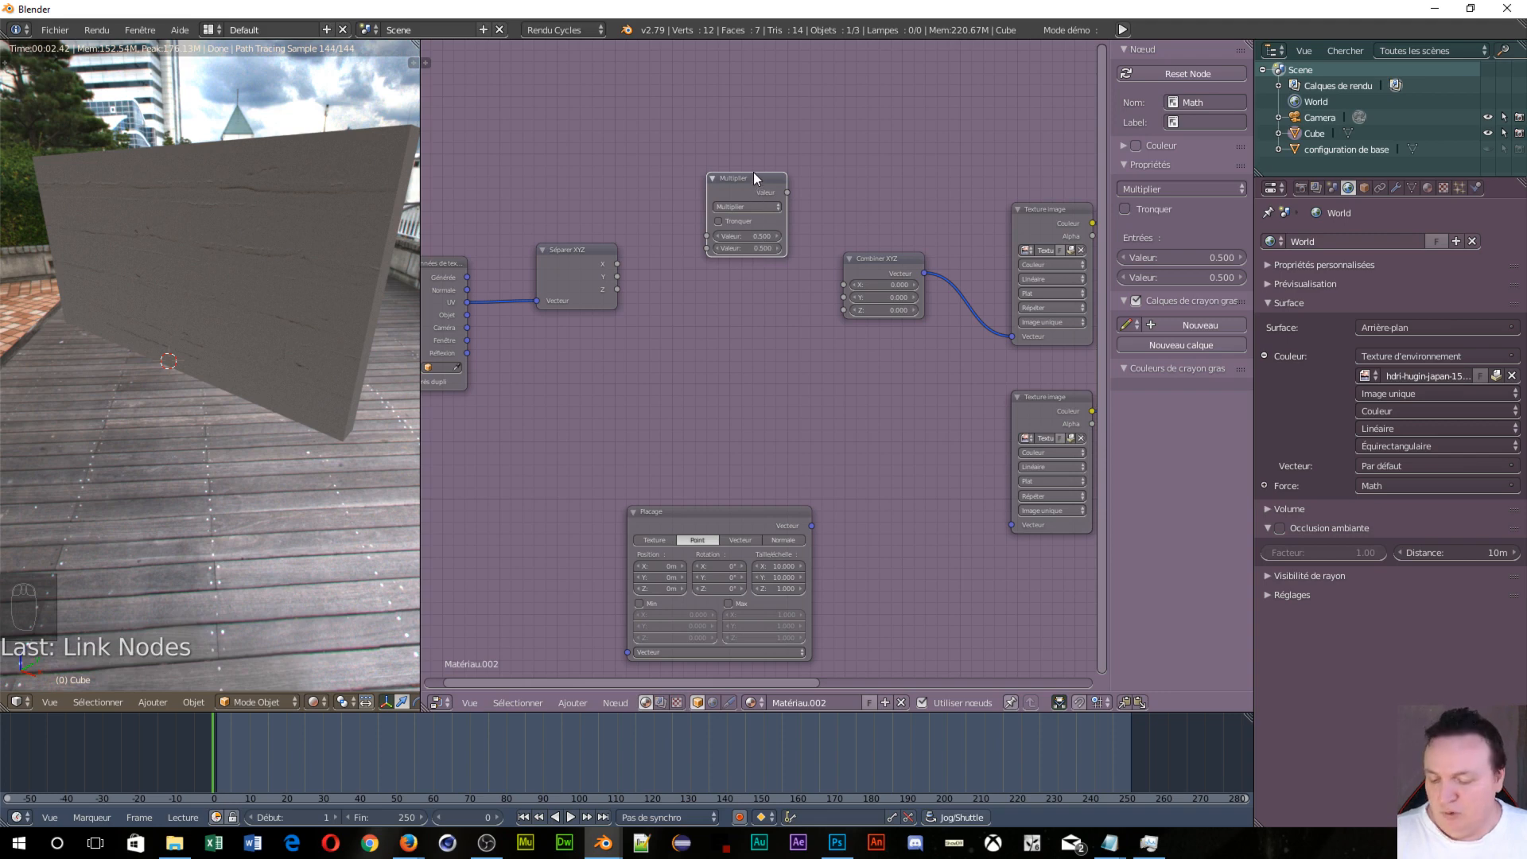
Step: Duplicate the Multiplier node twice and stack the copies below it between Séparer XYZ and Combiner XYZ
key("shift+d")
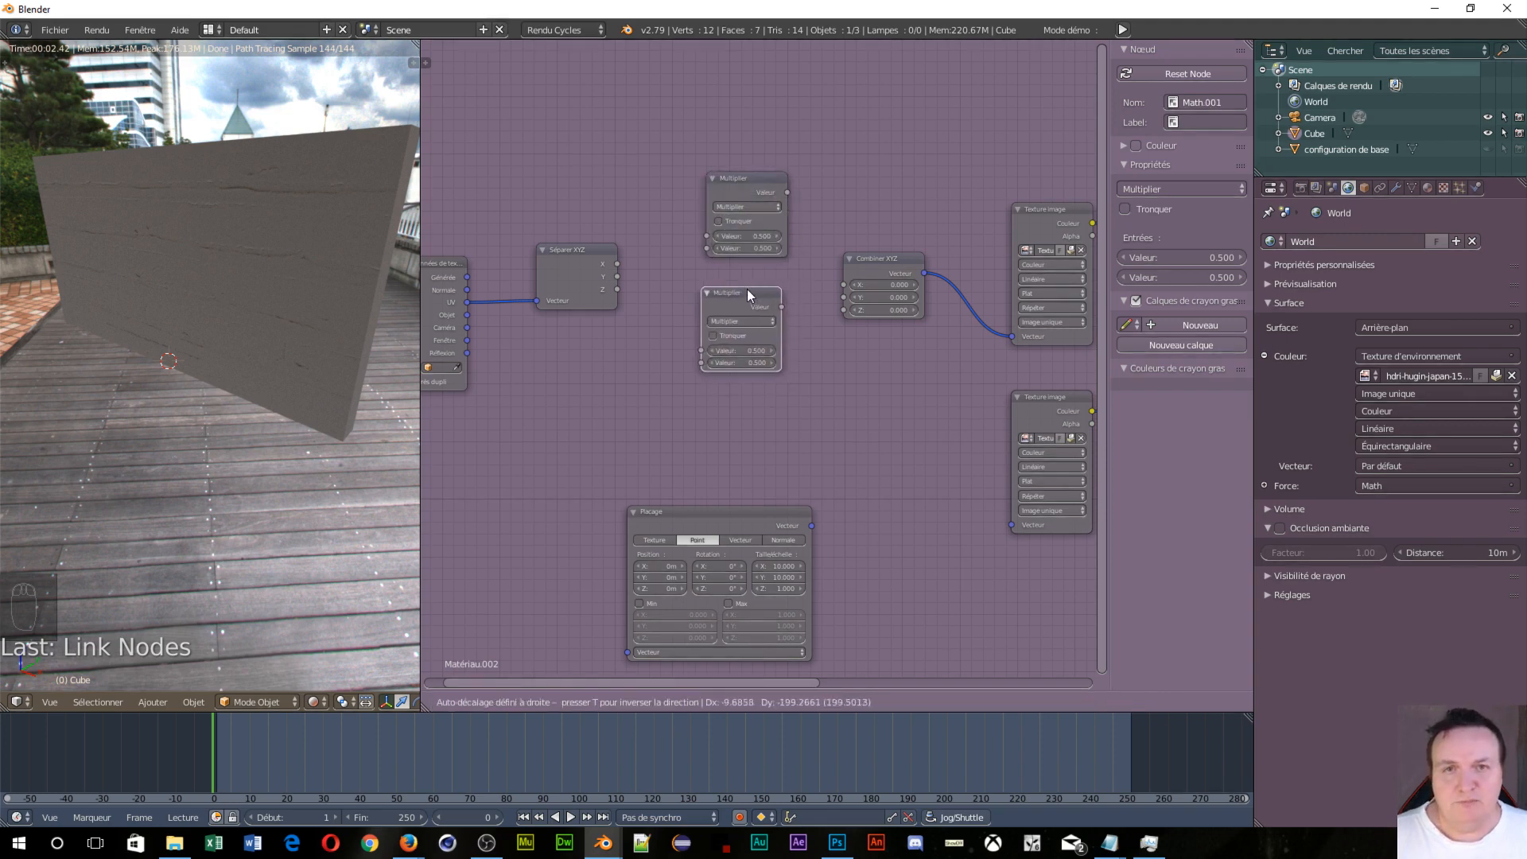
left_click(752, 272)
key("shift+d")
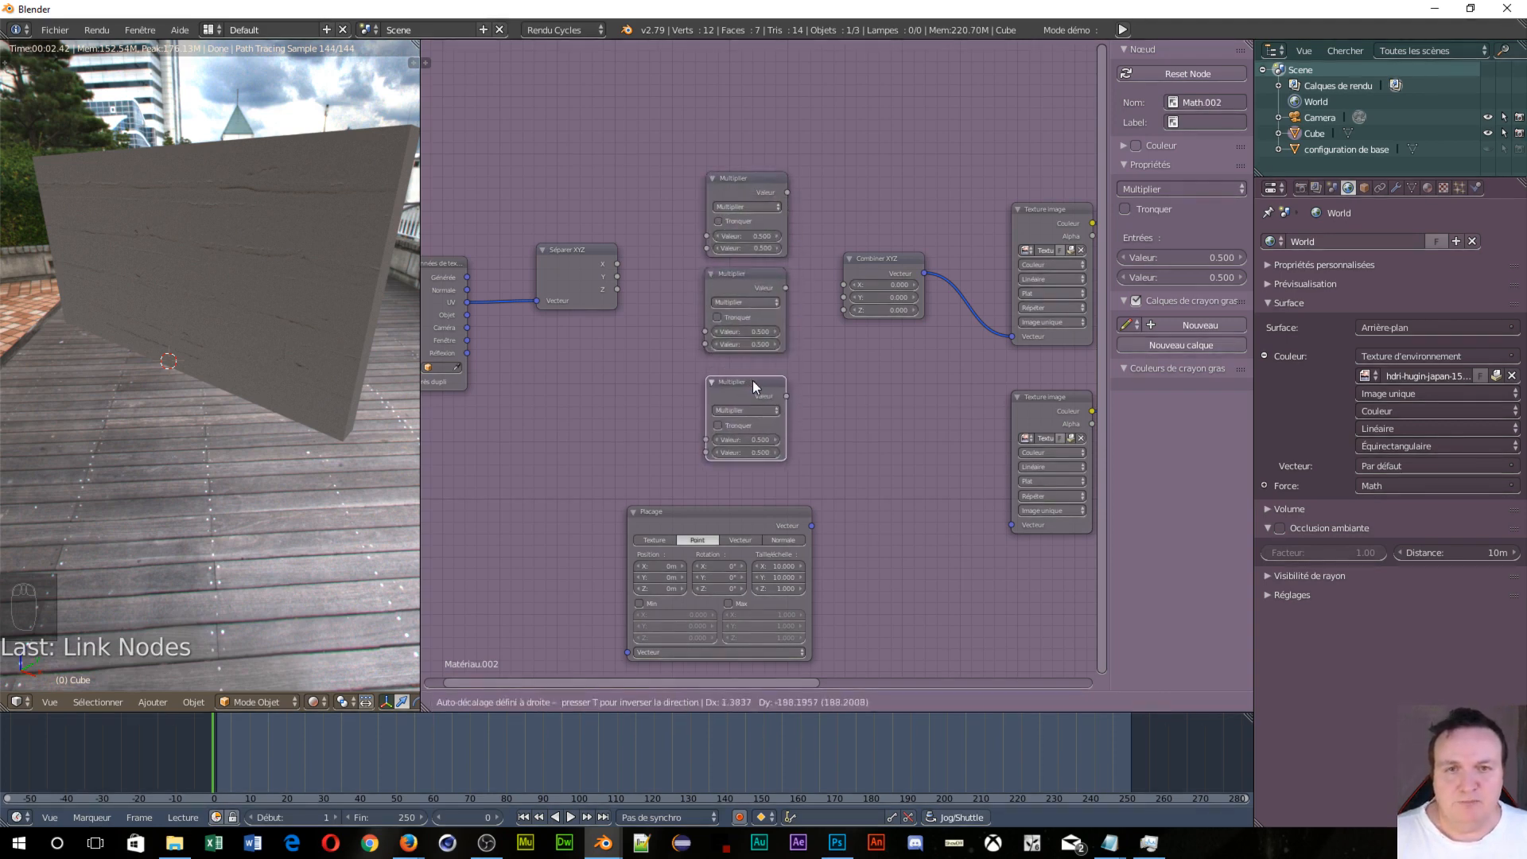
left_click(748, 370)
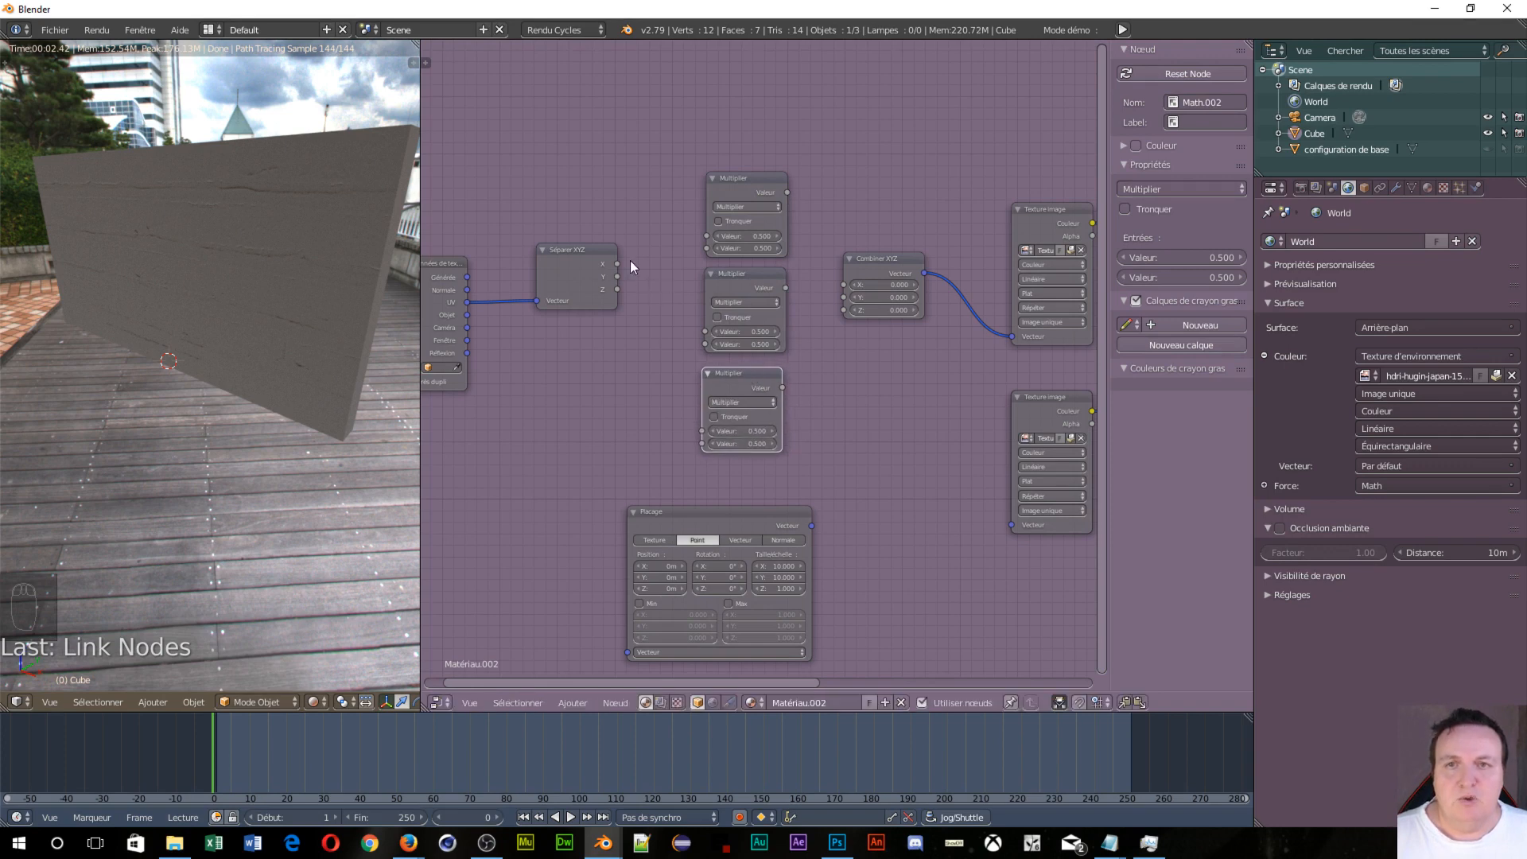
Step: Route the X, Y and Z outputs of Séparer XYZ through one Multiplier node each into the matching Combiner XYZ inputs
left_click_drag(629, 261, 706, 237)
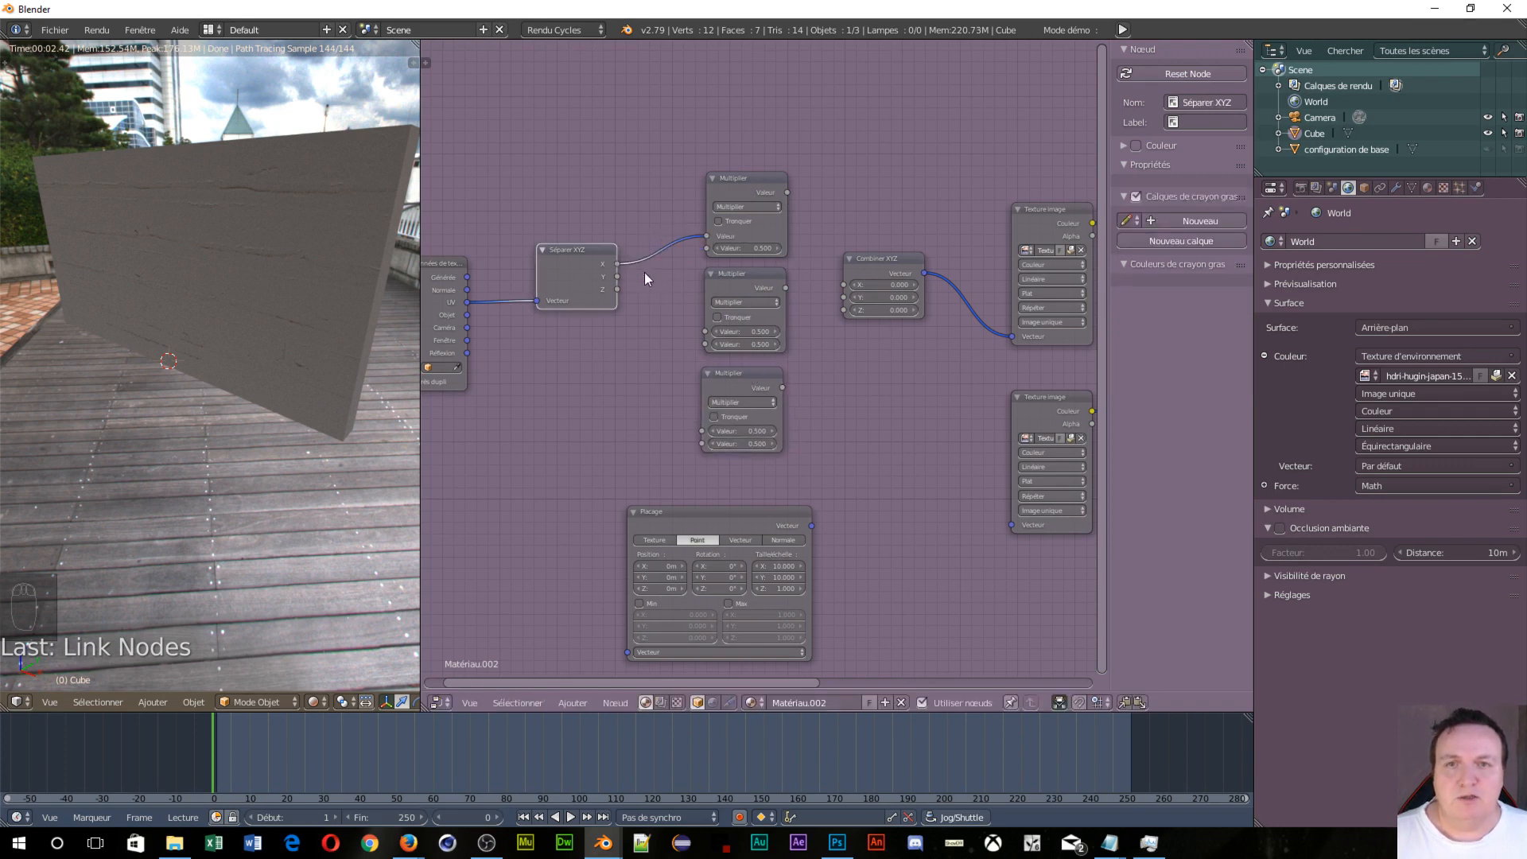
left_click_drag(617, 277, 703, 331)
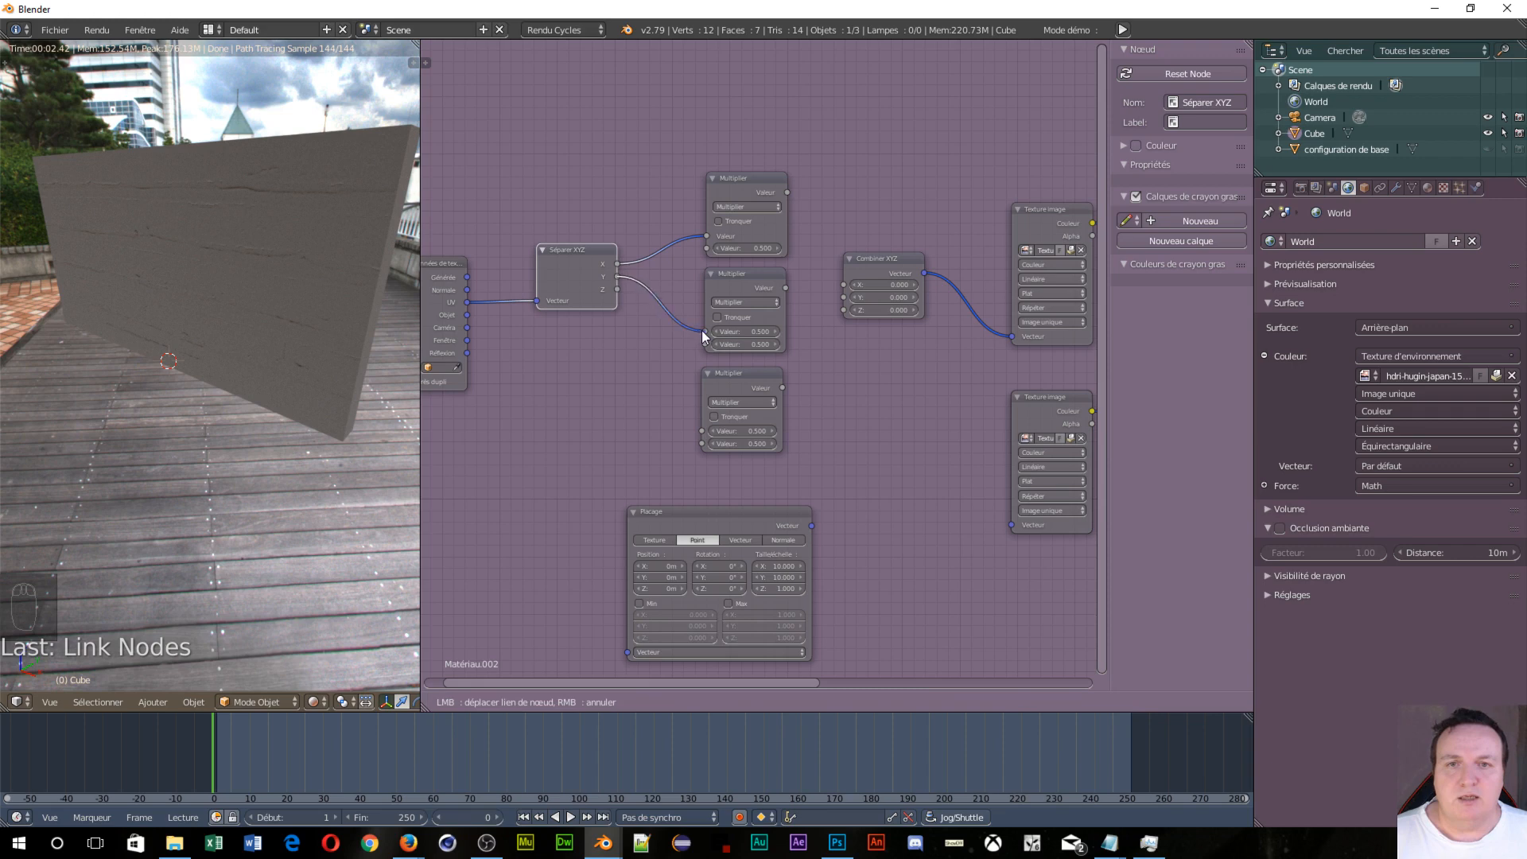
left_click_drag(618, 288, 702, 430)
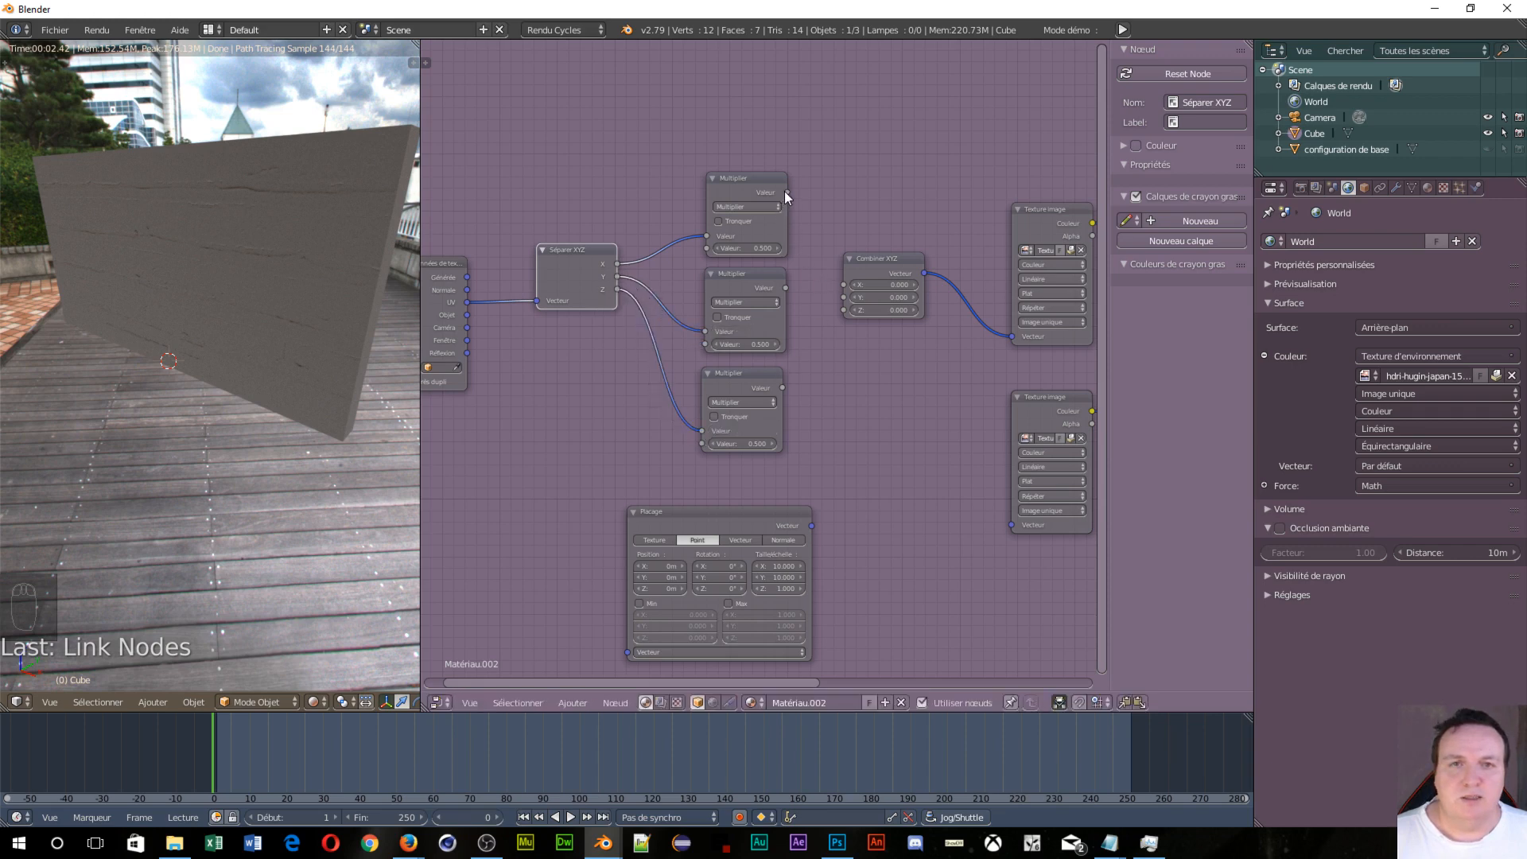
left_click_drag(785, 192, 845, 300)
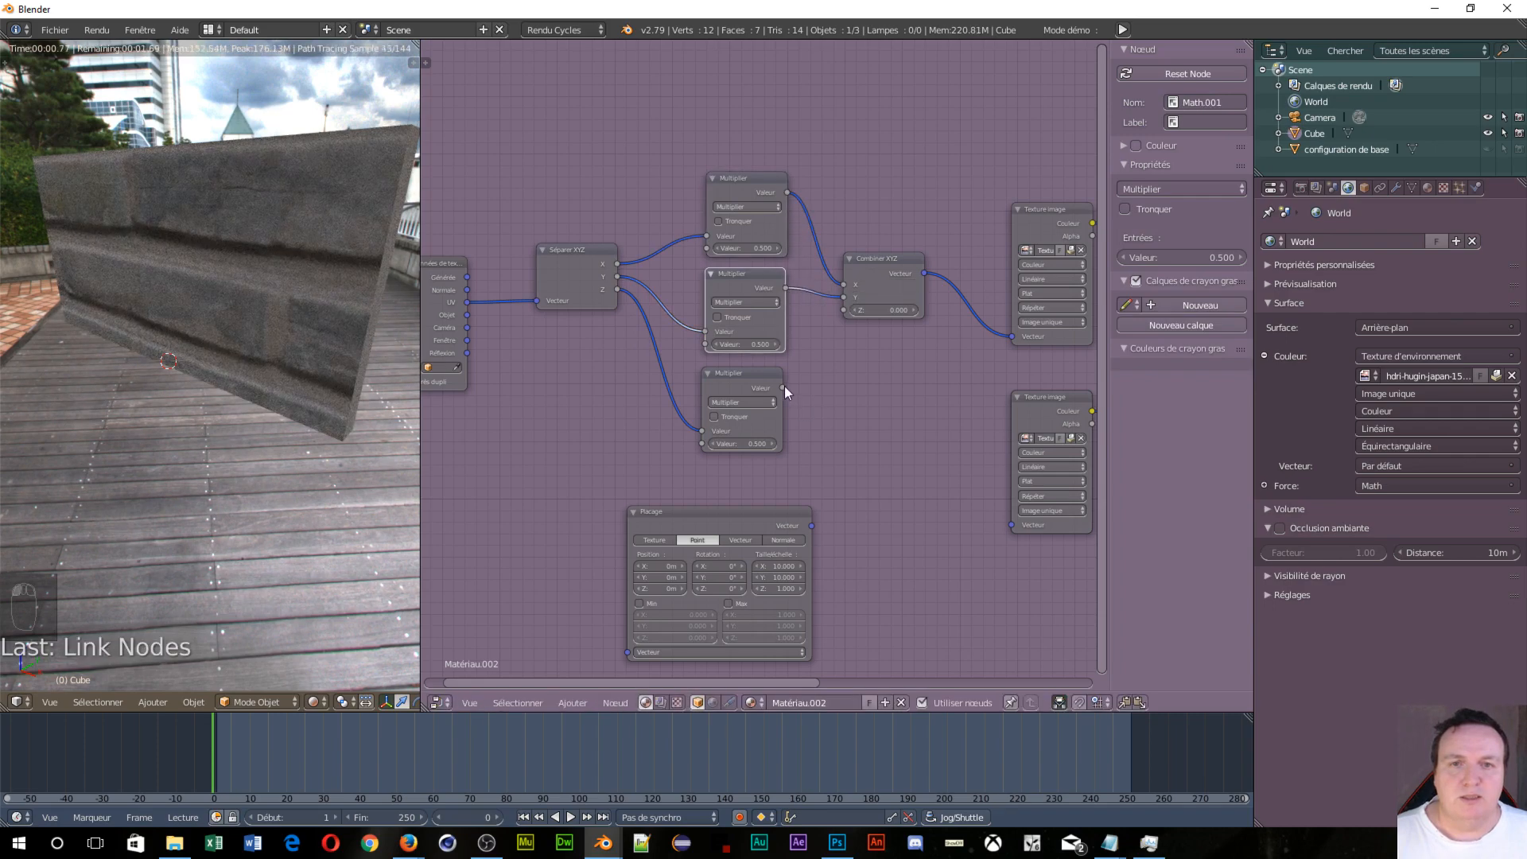
left_click_drag(784, 385, 844, 311)
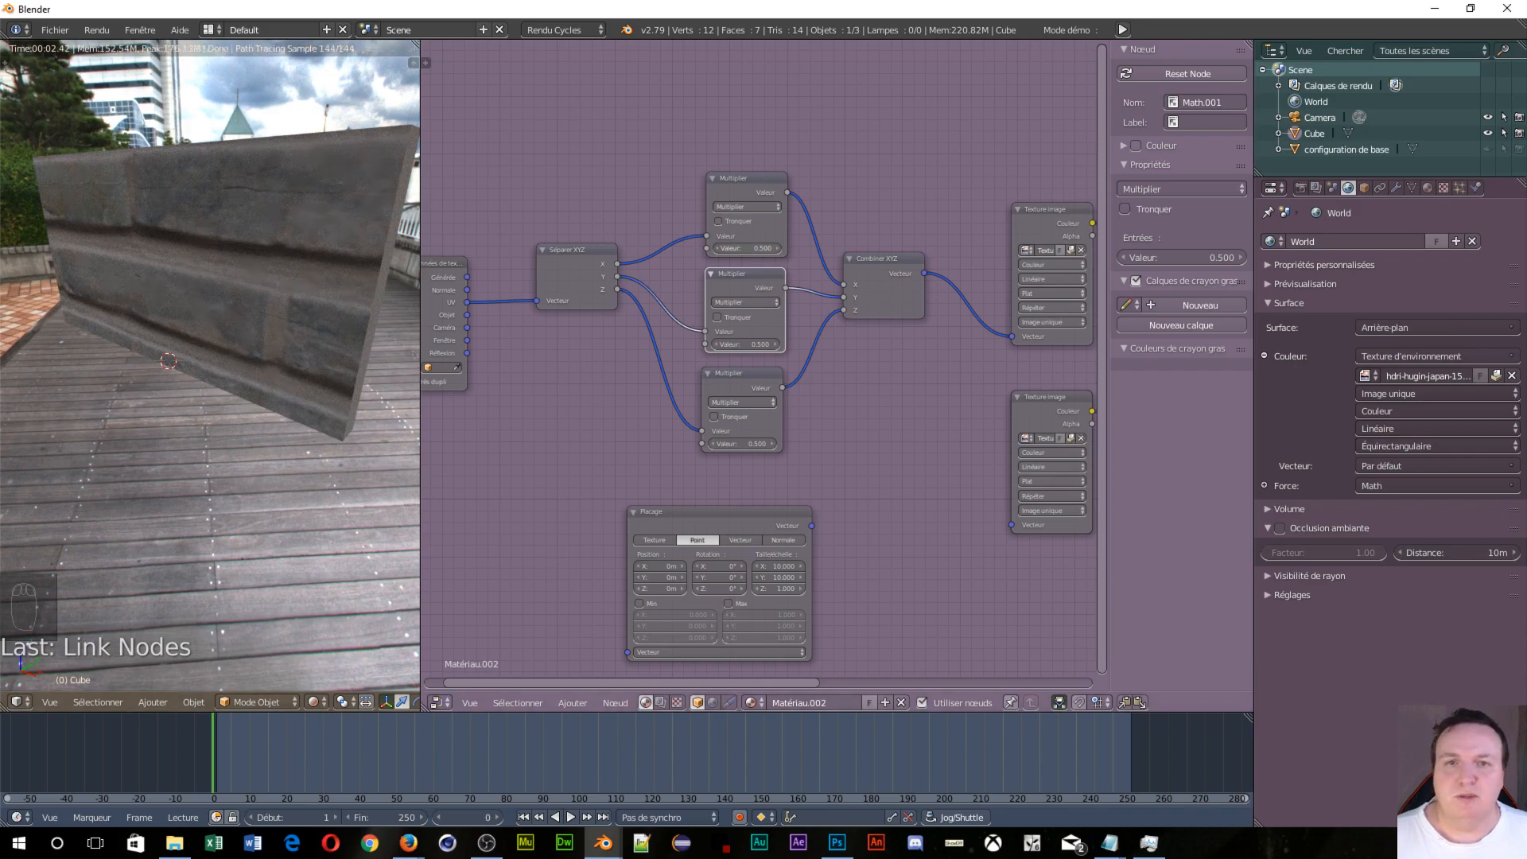
Step: Set the multiplication values to -4 for X, -1.8 for Y and 2 for Z, and inspect the wall's tiling up close
left_click_drag(754, 248, 642, 248)
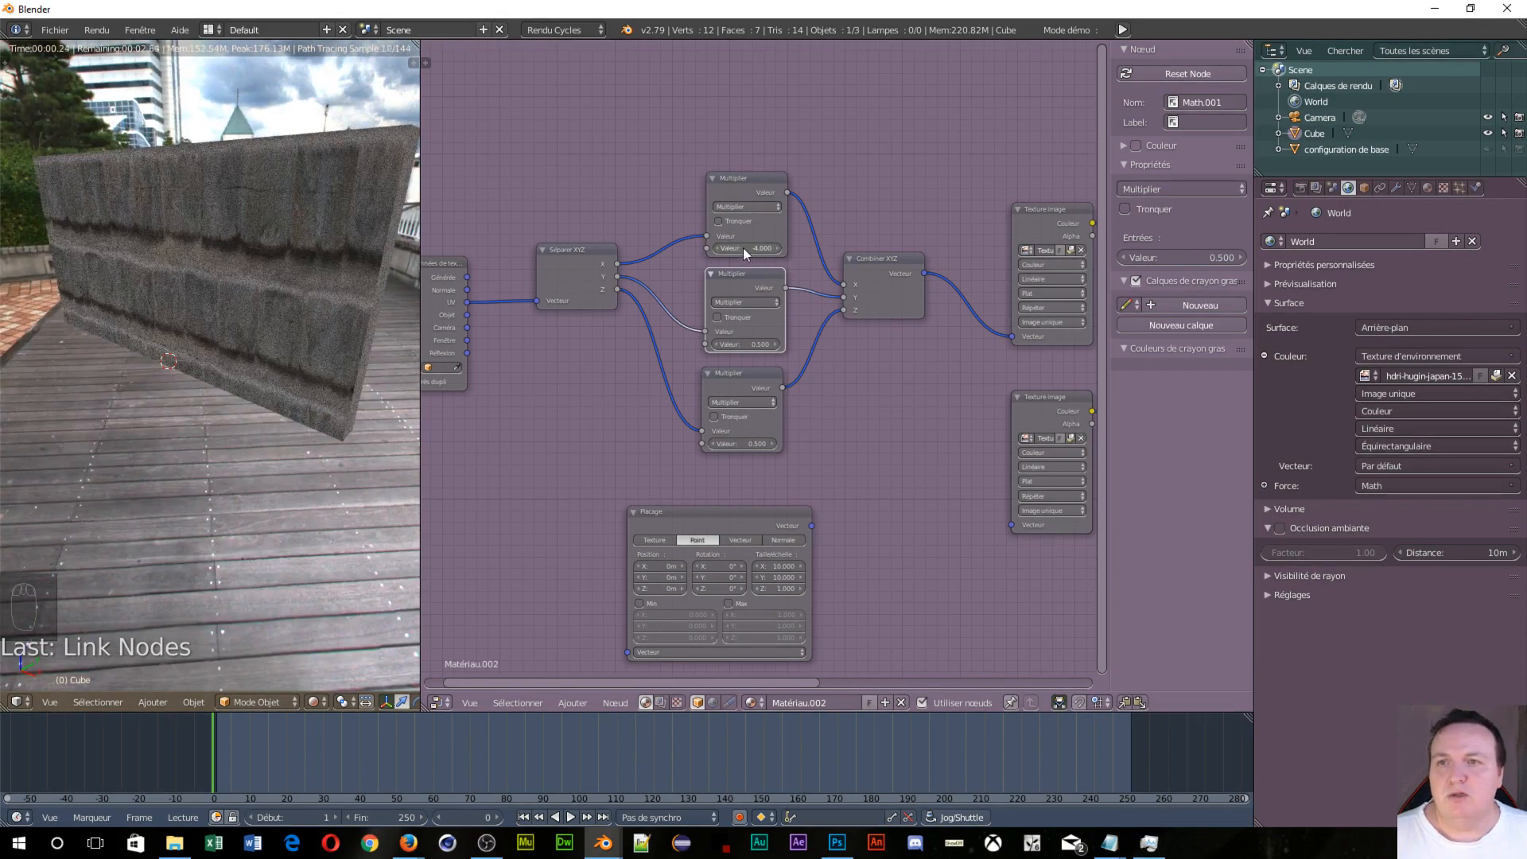
left_click_drag(736, 341, 678, 341)
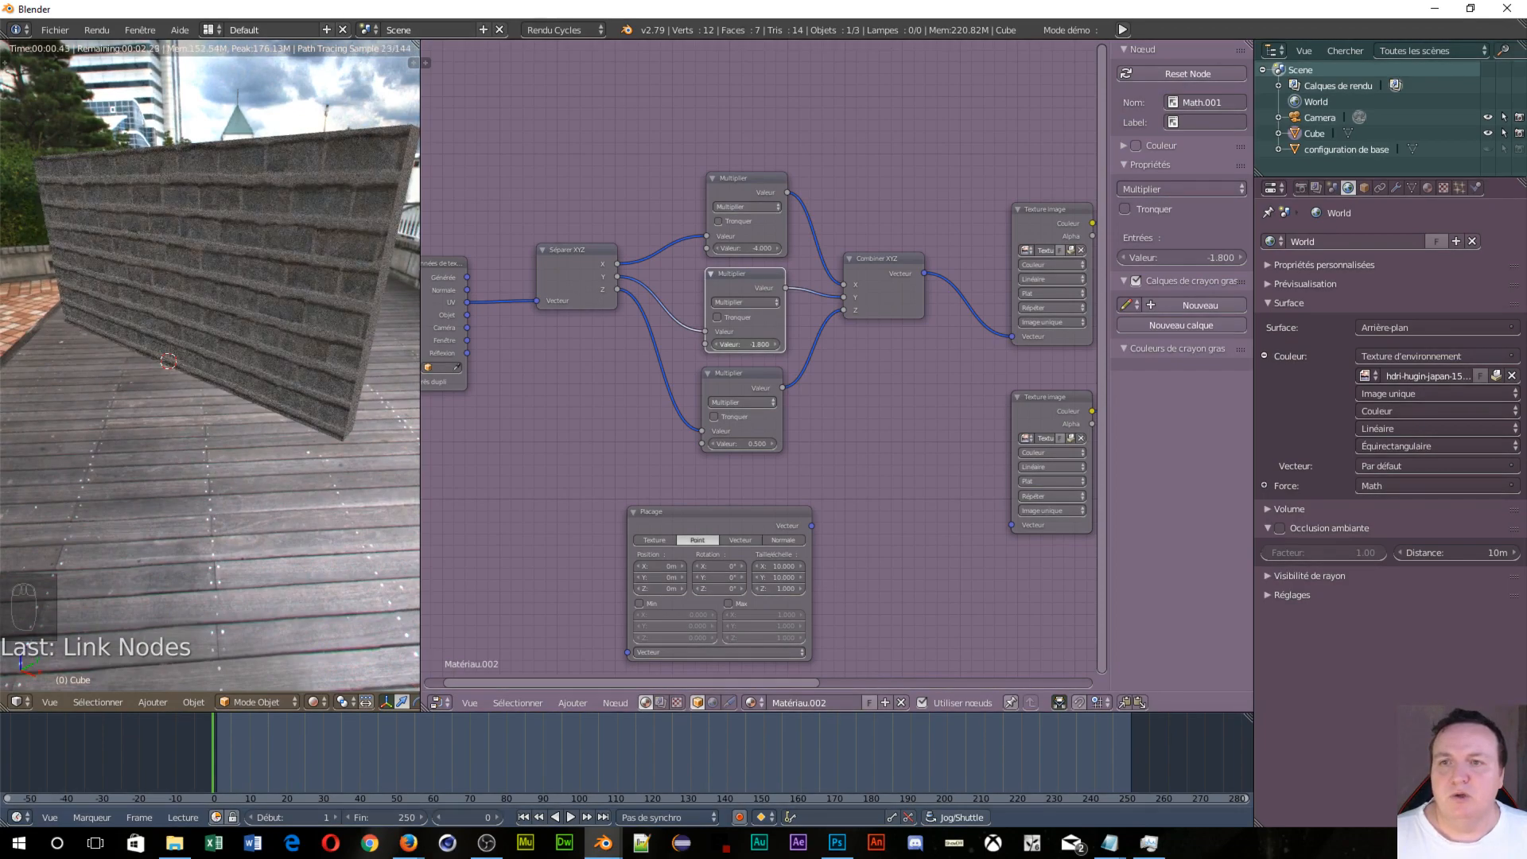
mouse_move(740, 446)
left_mouse_down()
mouse_move(783, 446)
mouse_move(738, 446)
left_mouse_up()
scroll(283, 361, "up", 3)
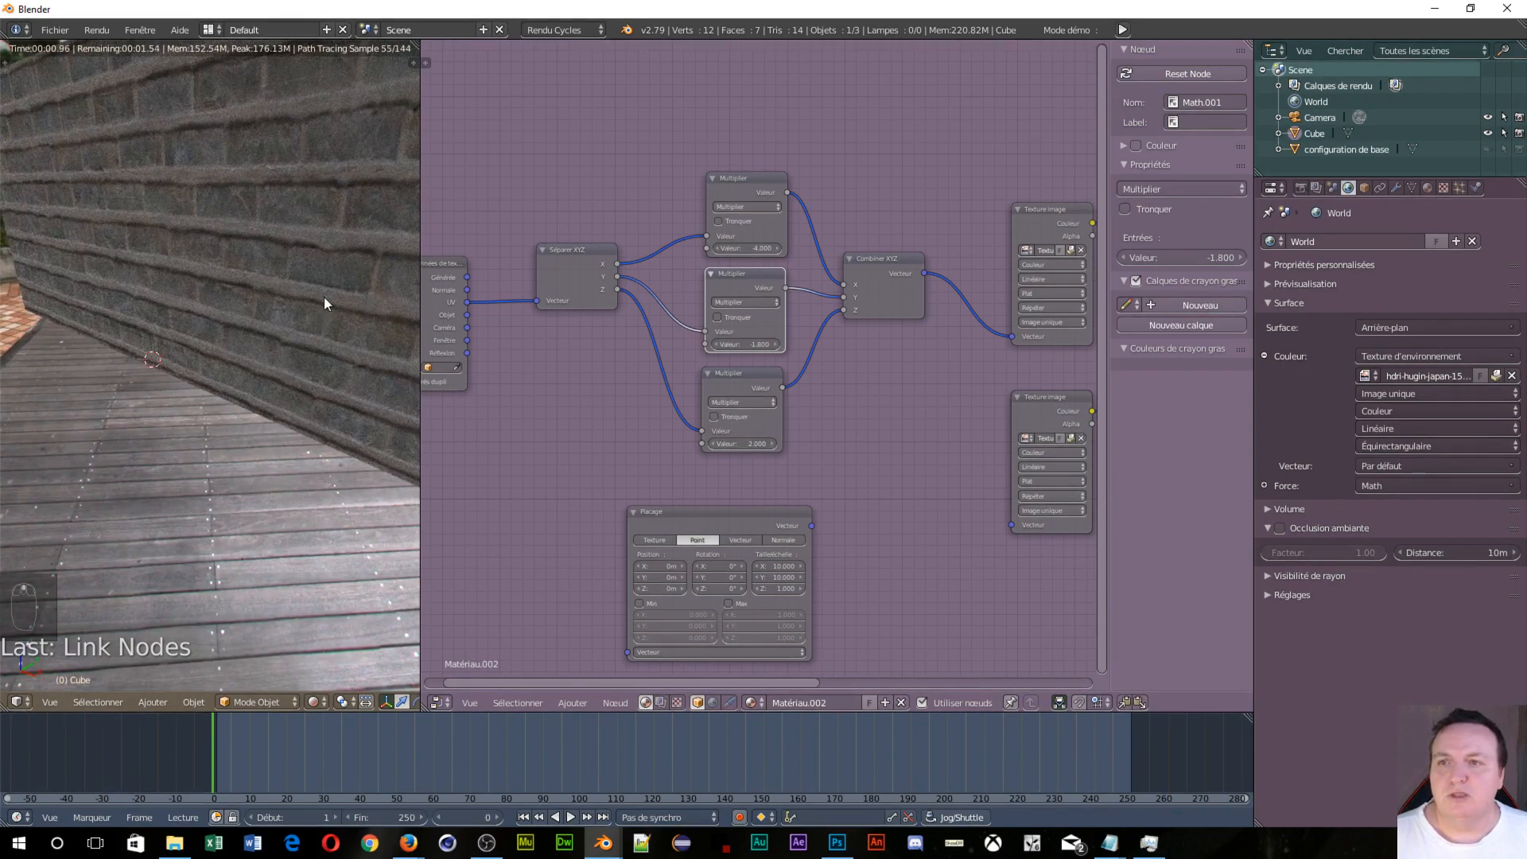
scroll(323, 298, "down", 5)
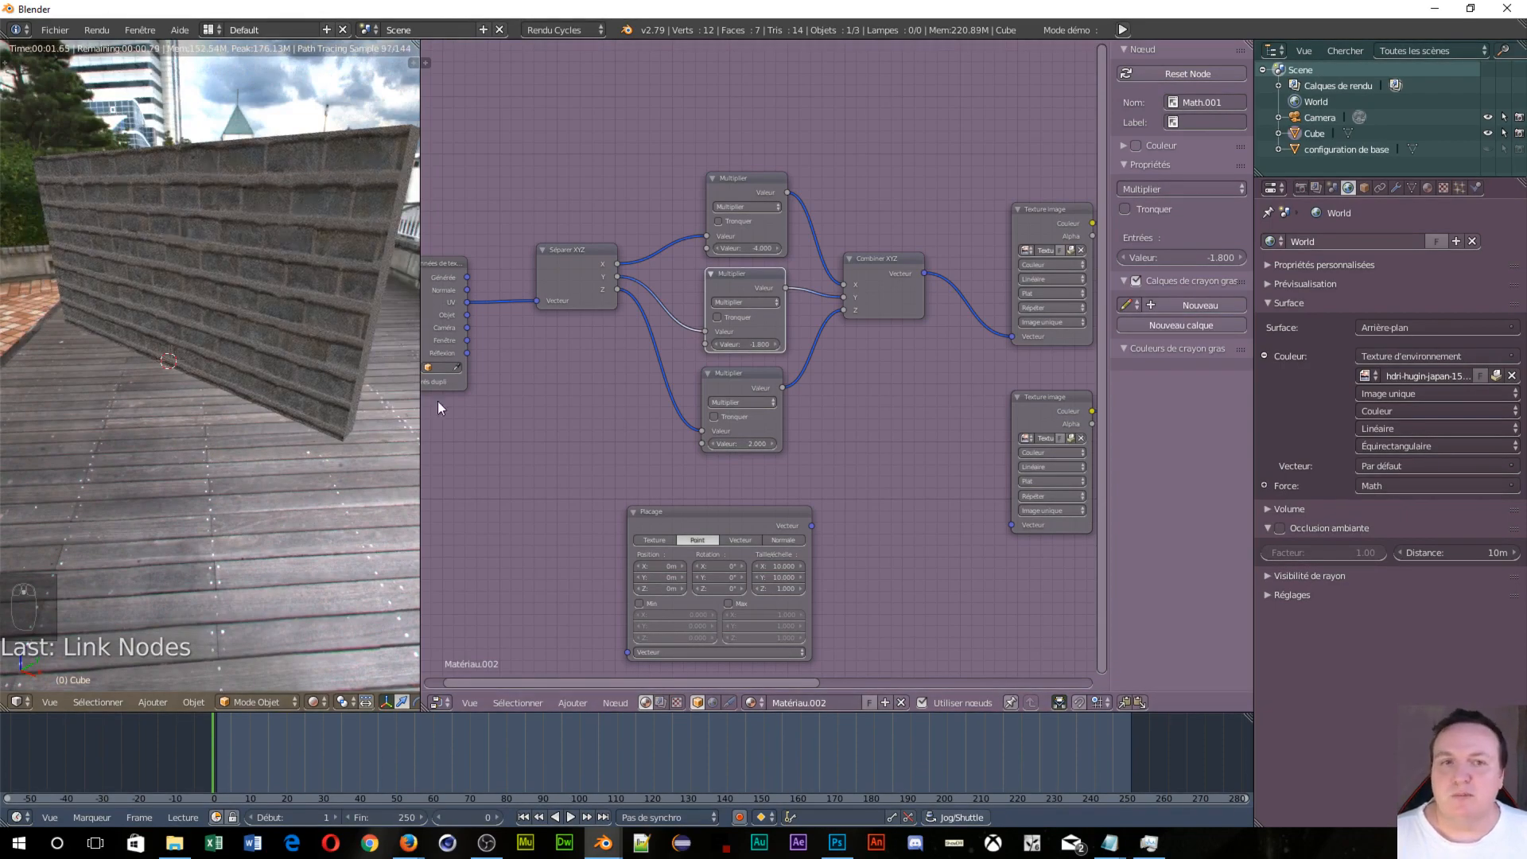
Step: Link the Combiner XYZ node's output to the lower image texture's Vecteur input as well
left_click_drag(924, 274, 1007, 526)
middle_click_drag(953, 579, 969, 524)
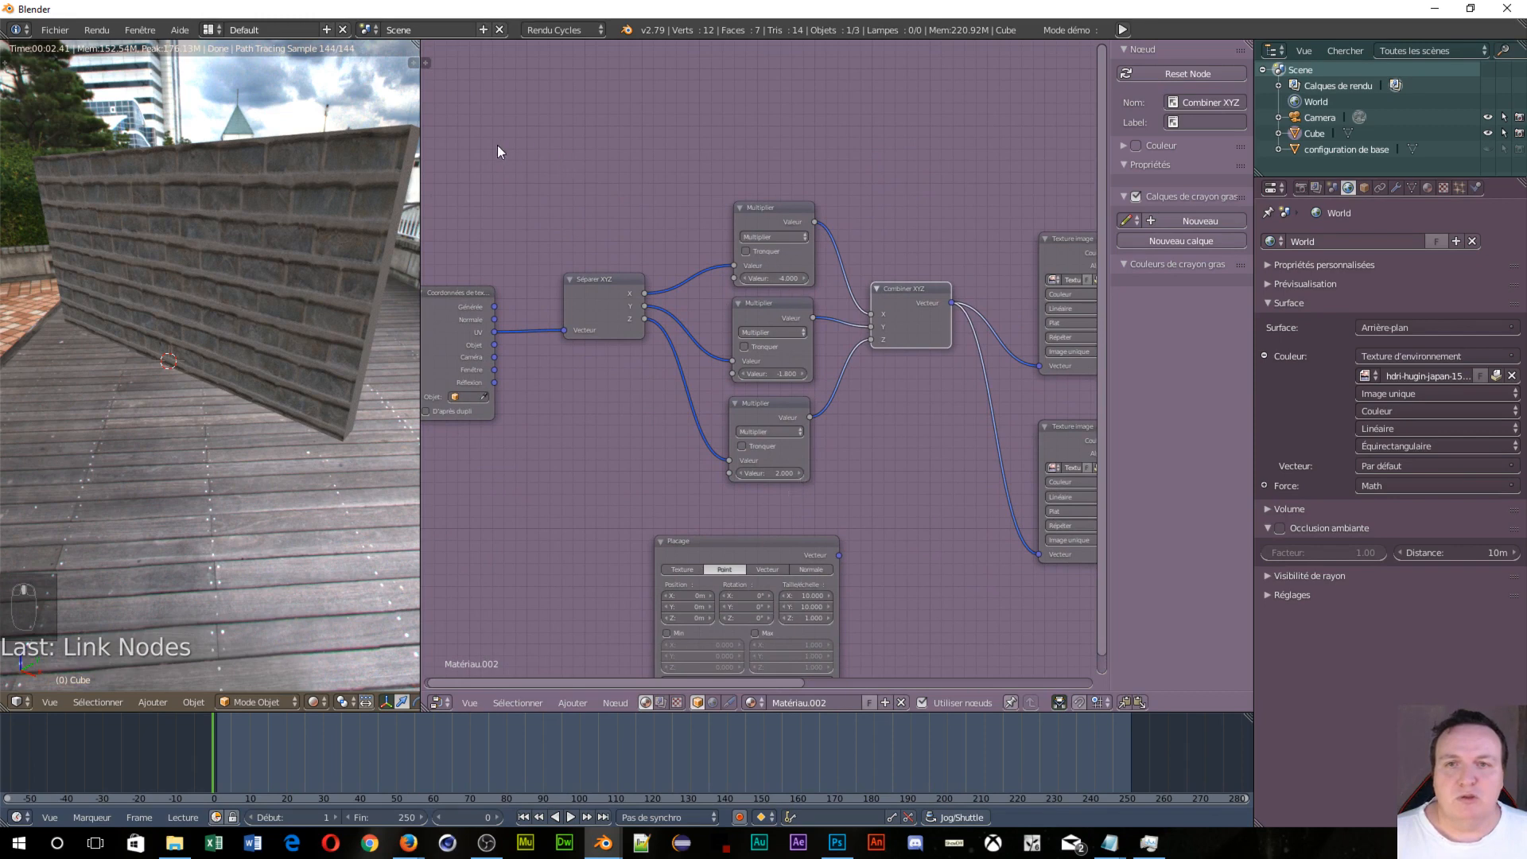
Step: Add a Valeur input node above Coordonnées de texture and link it to the second value input of all three Multiplier nodes
middle_click_drag(474, 180, 684, 220)
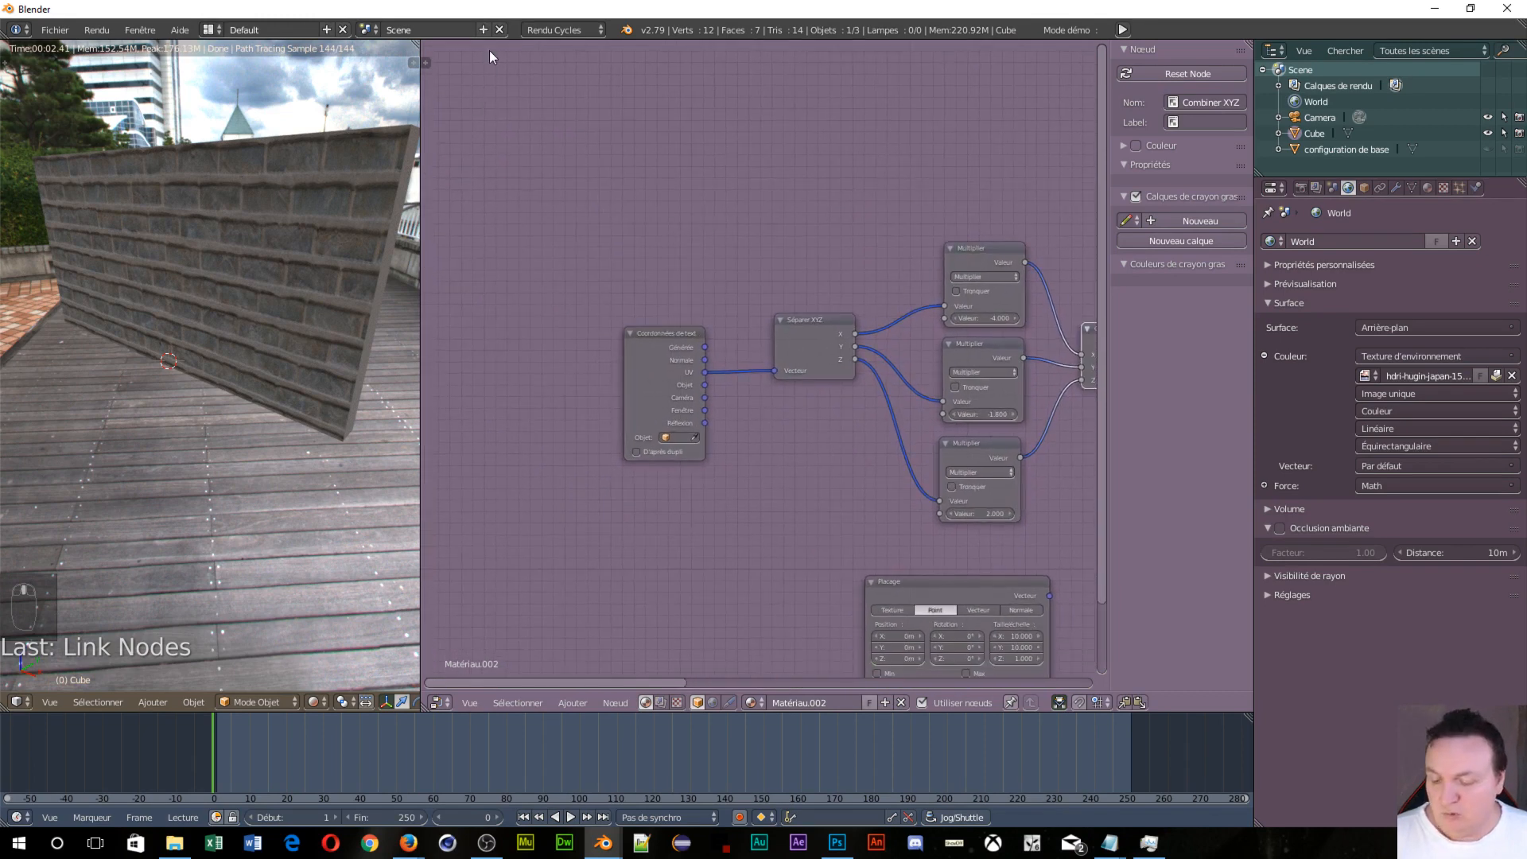
key("shift+a")
mouse_move(606, 141)
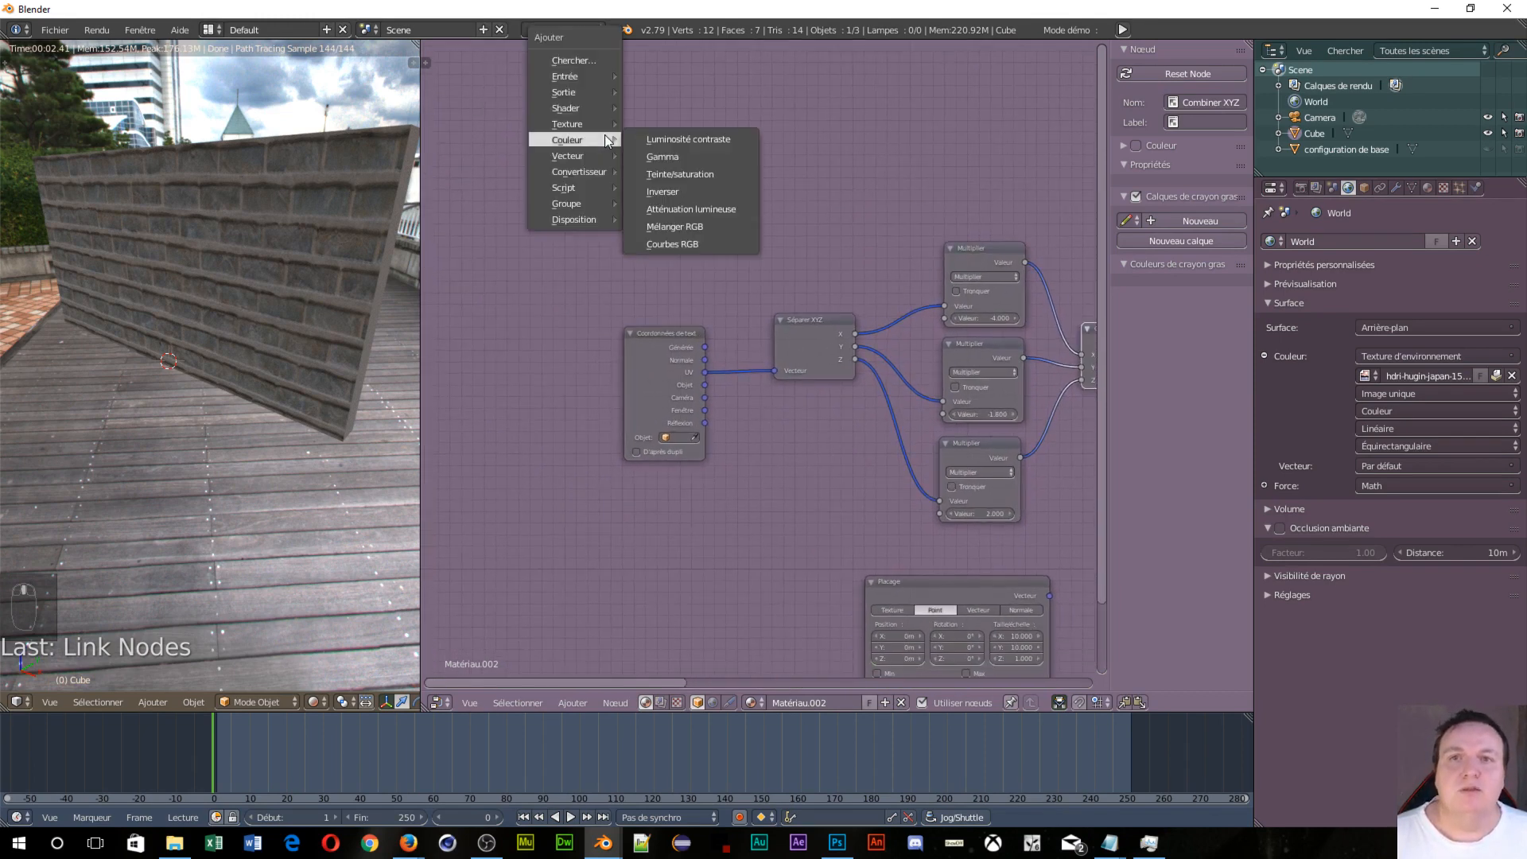
mouse_move(615, 76)
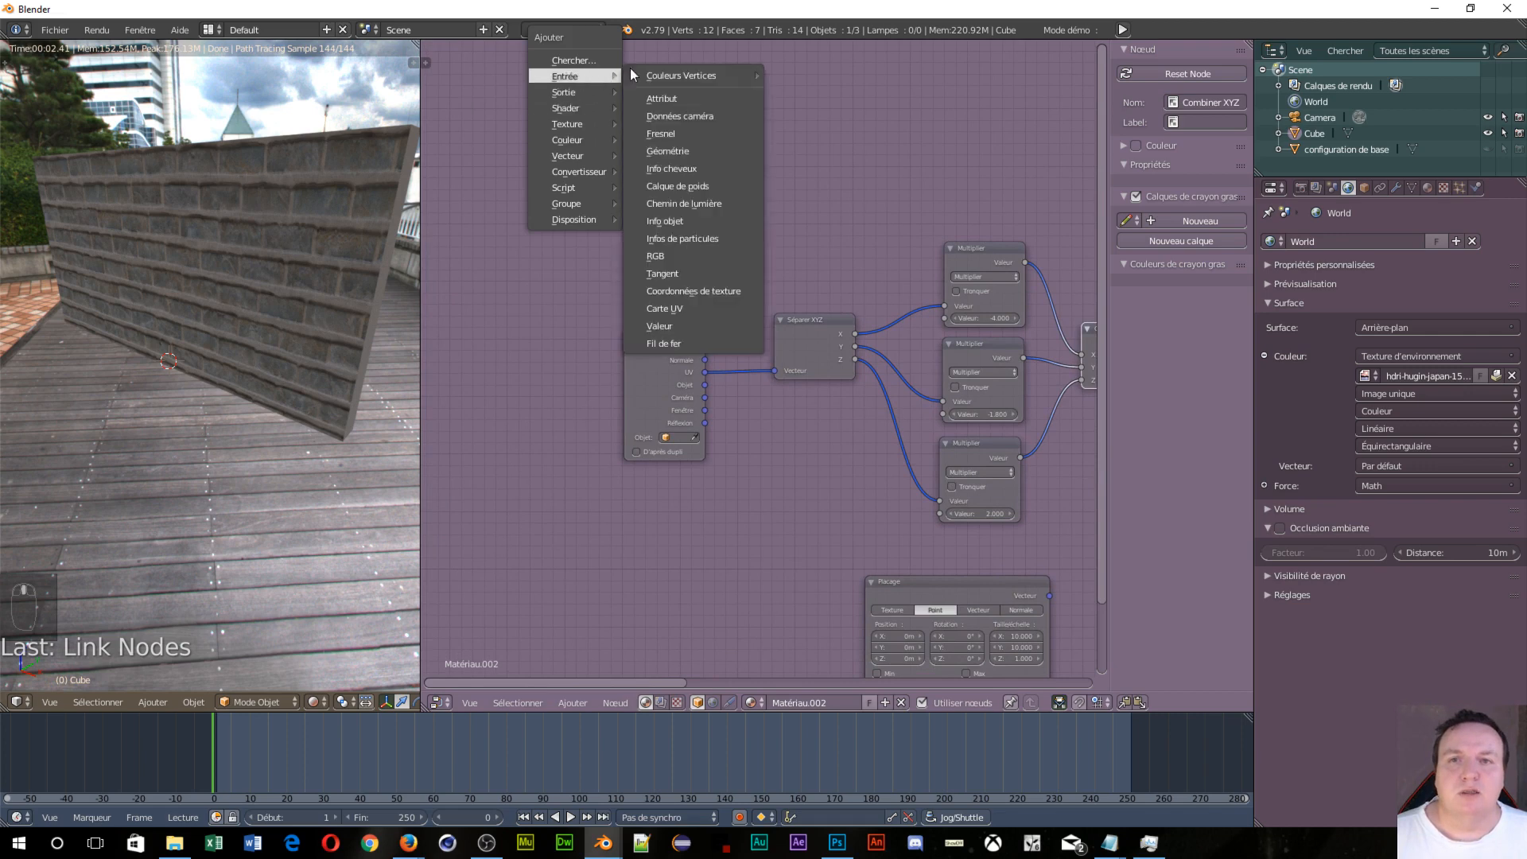
left_click(680, 327)
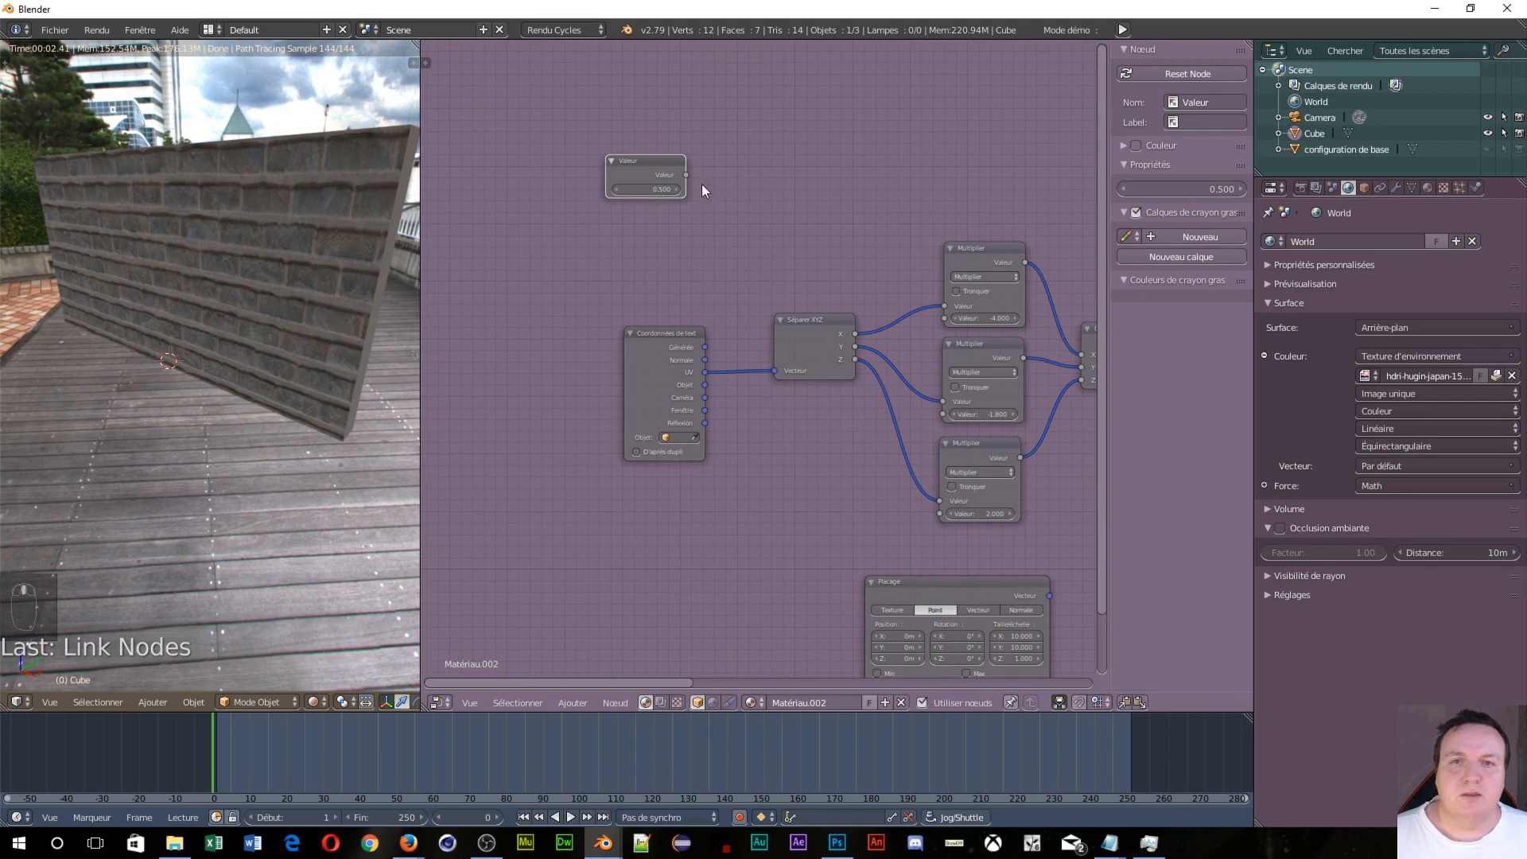
left_click_drag(686, 174, 944, 319)
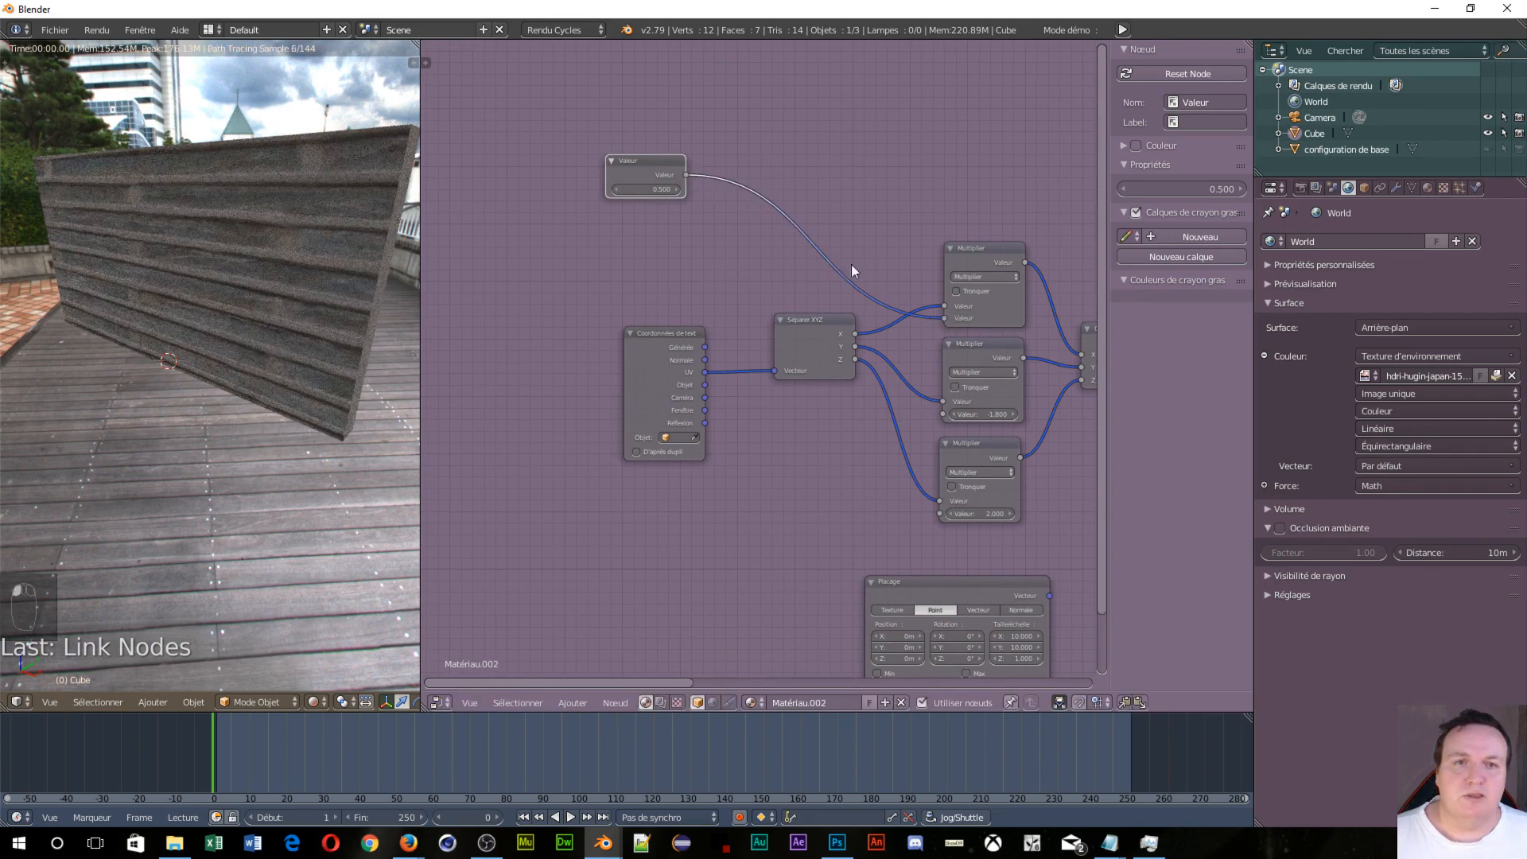
left_click_drag(685, 174, 947, 412)
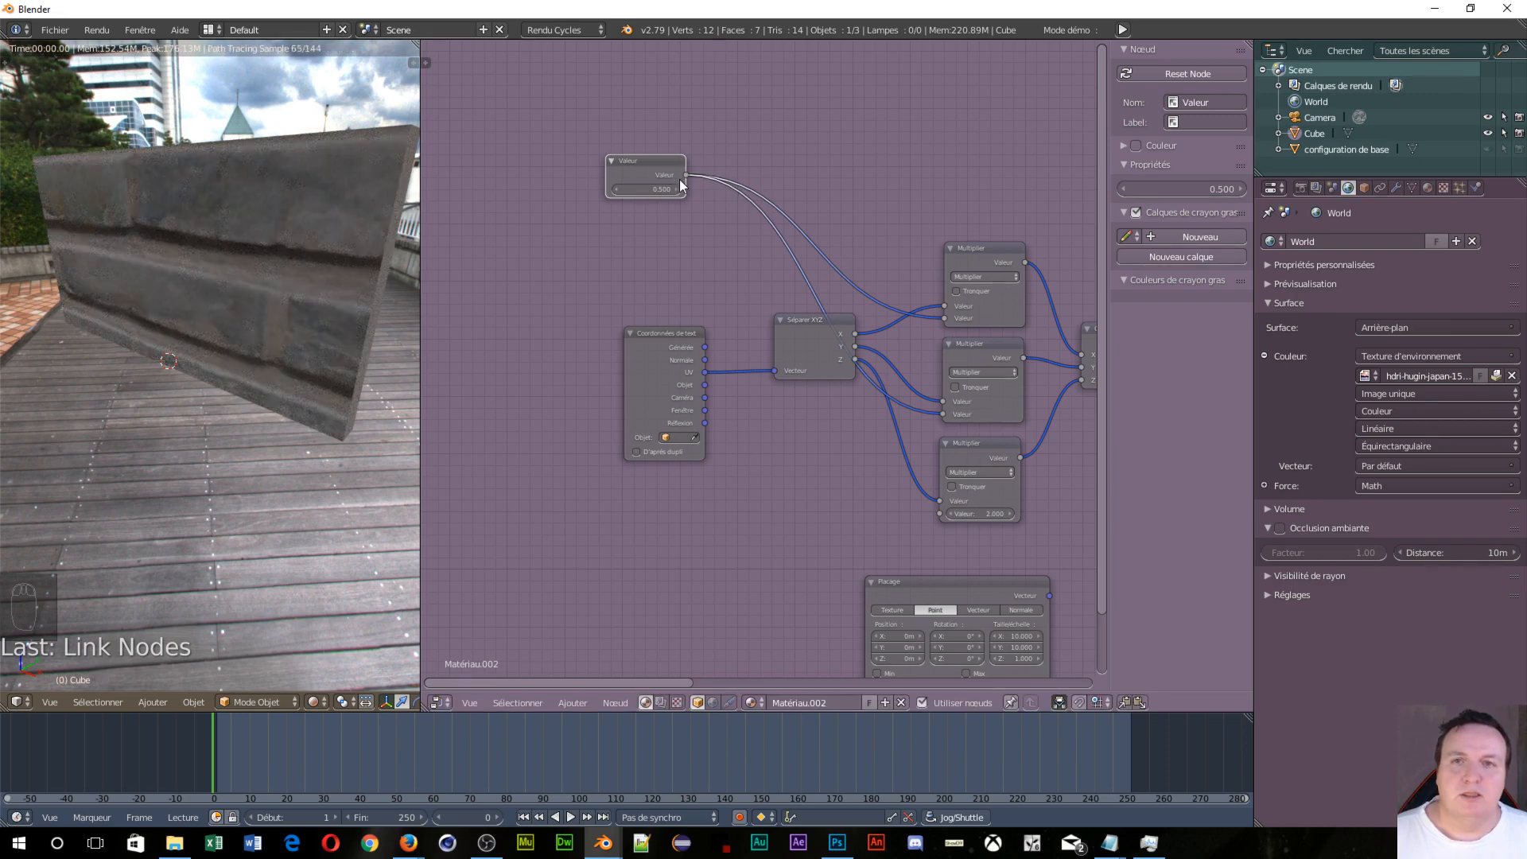
left_click_drag(684, 174, 937, 518)
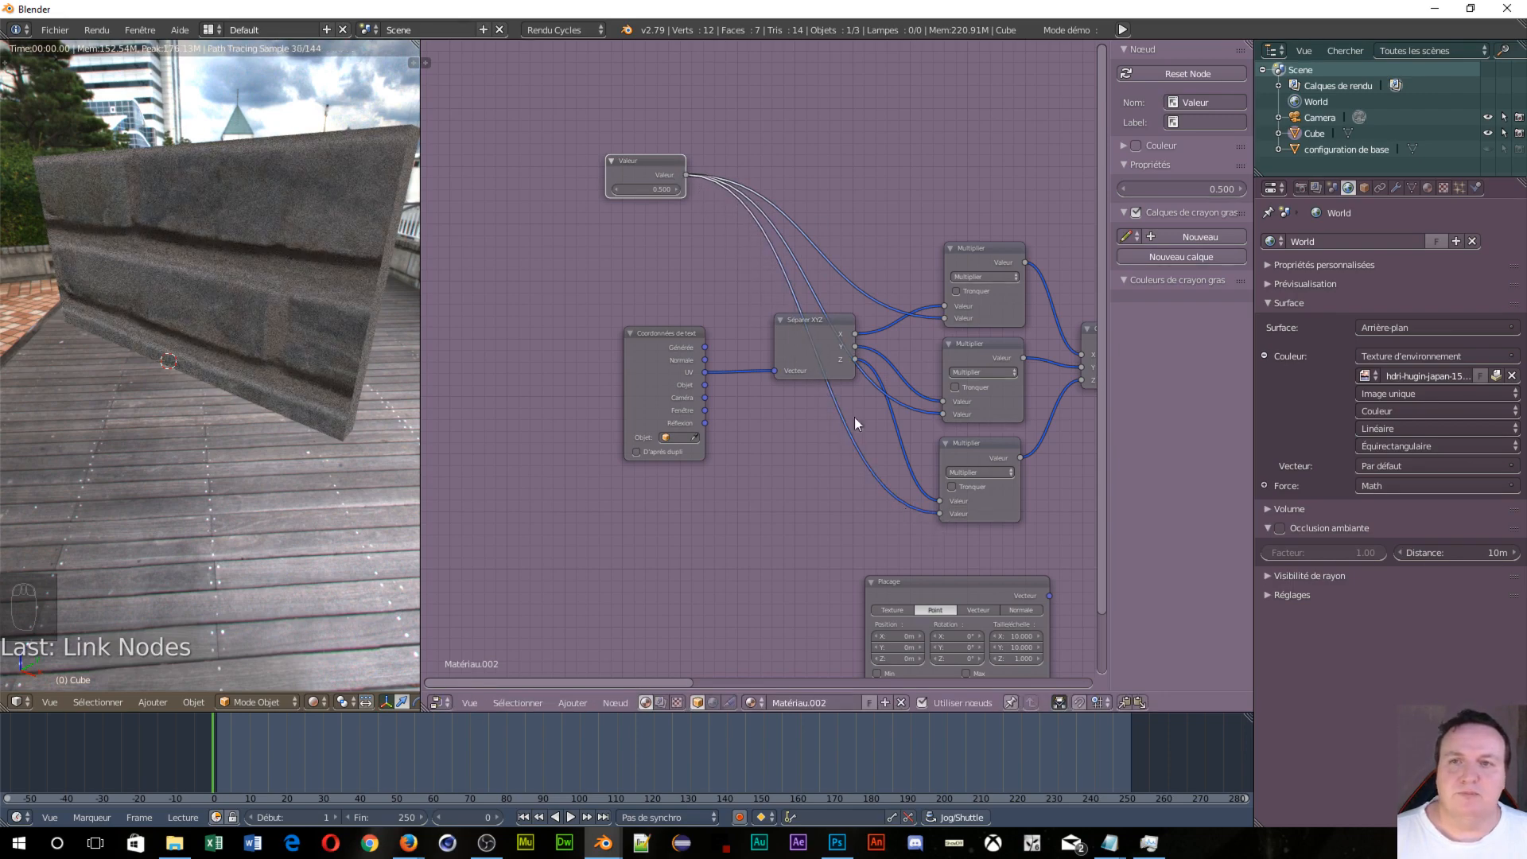
Step: Set the Valeur node to 9.9, move it slightly away from the other nodes, and check the tiling on the wall
left_click_drag(649, 186, 719, 186)
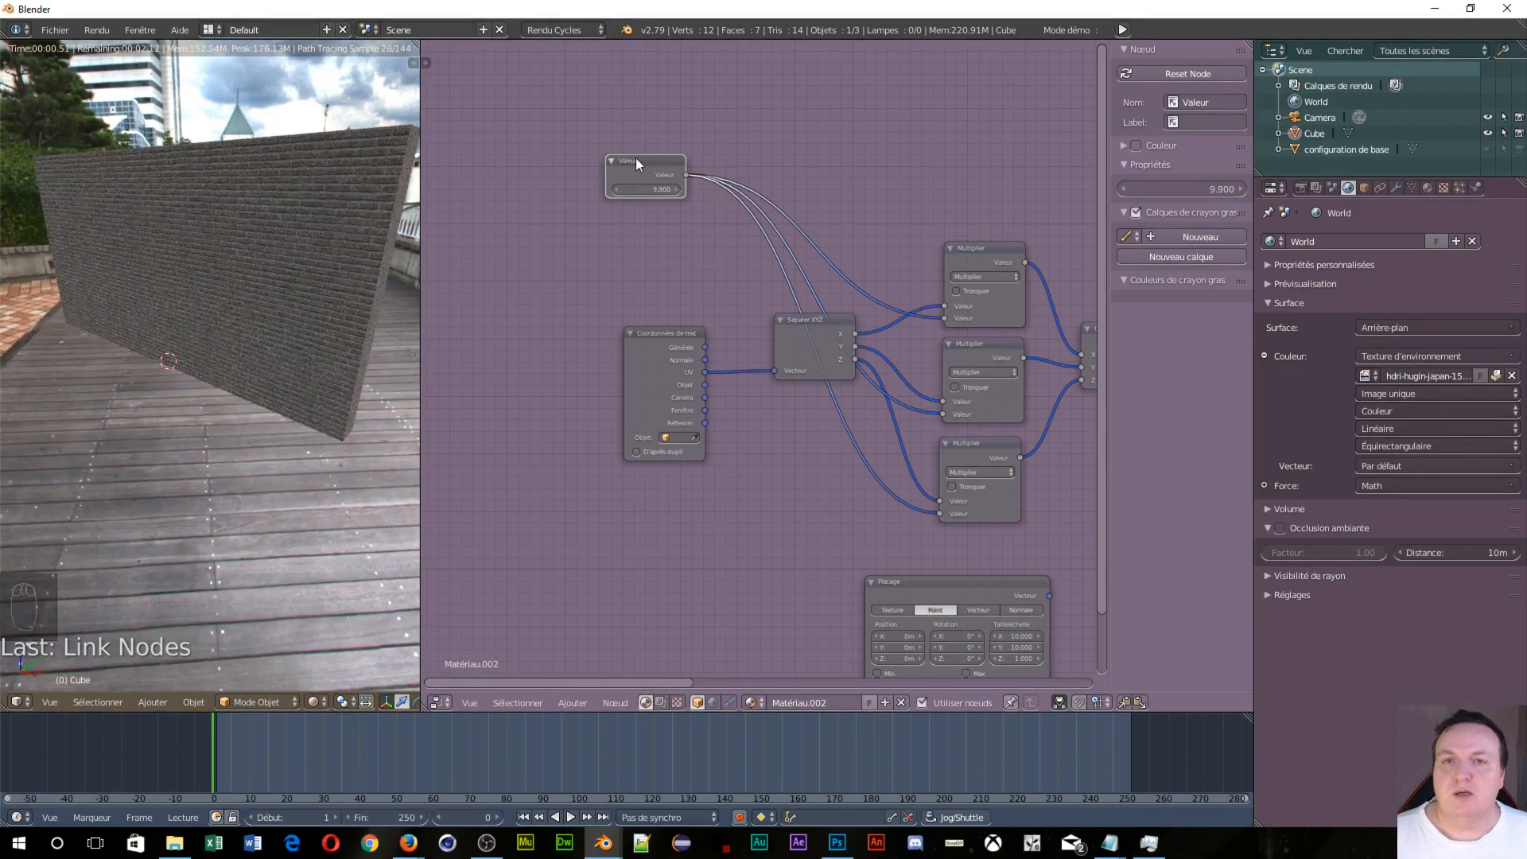
left_click_drag(637, 157, 577, 141)
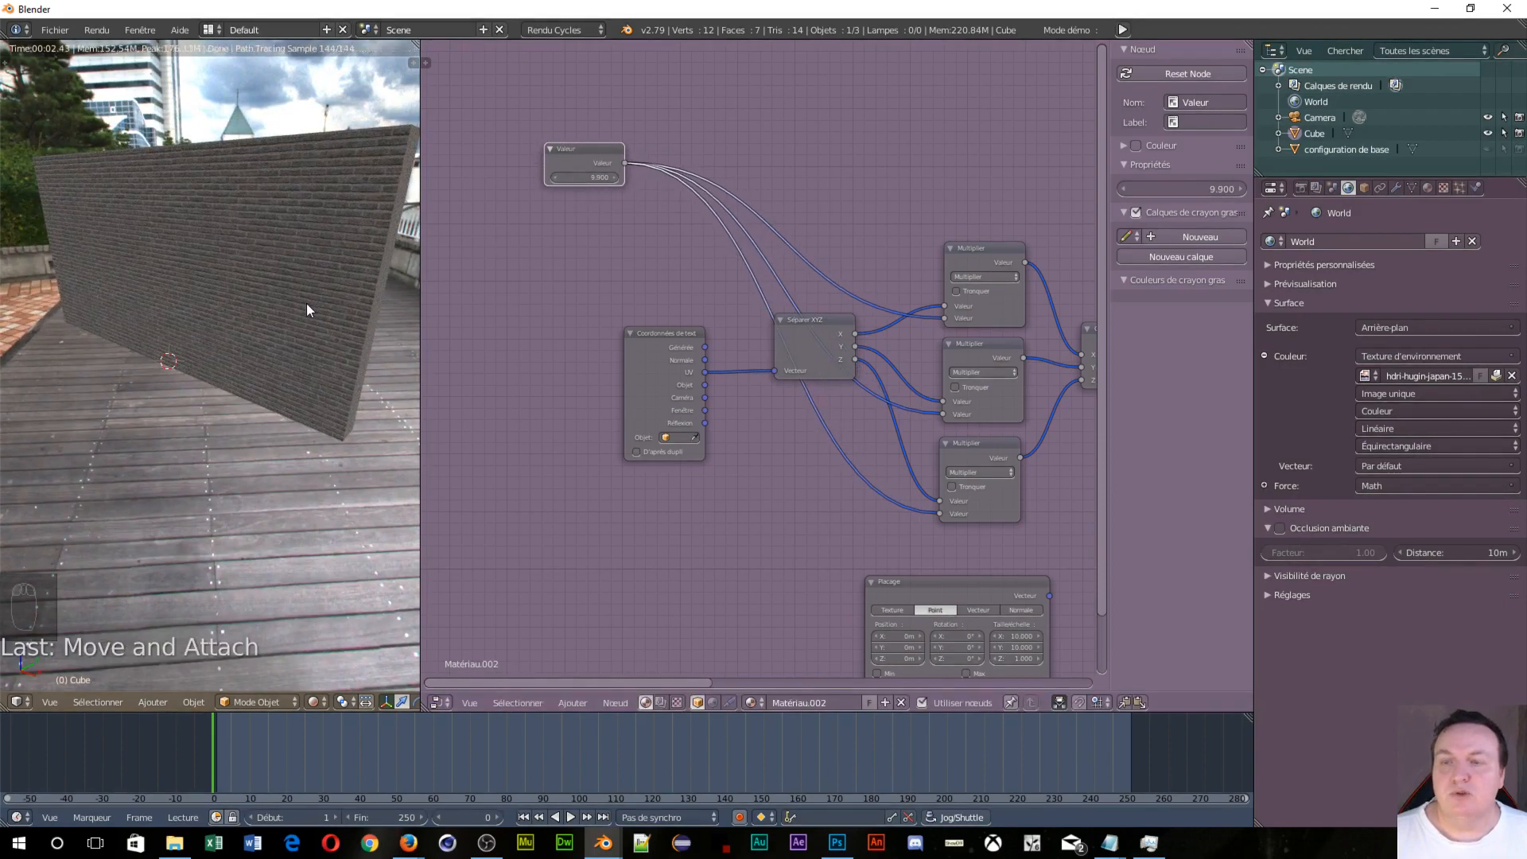
scroll(307, 307, "up", 3)
middle_click_drag(297, 101, 351, 257)
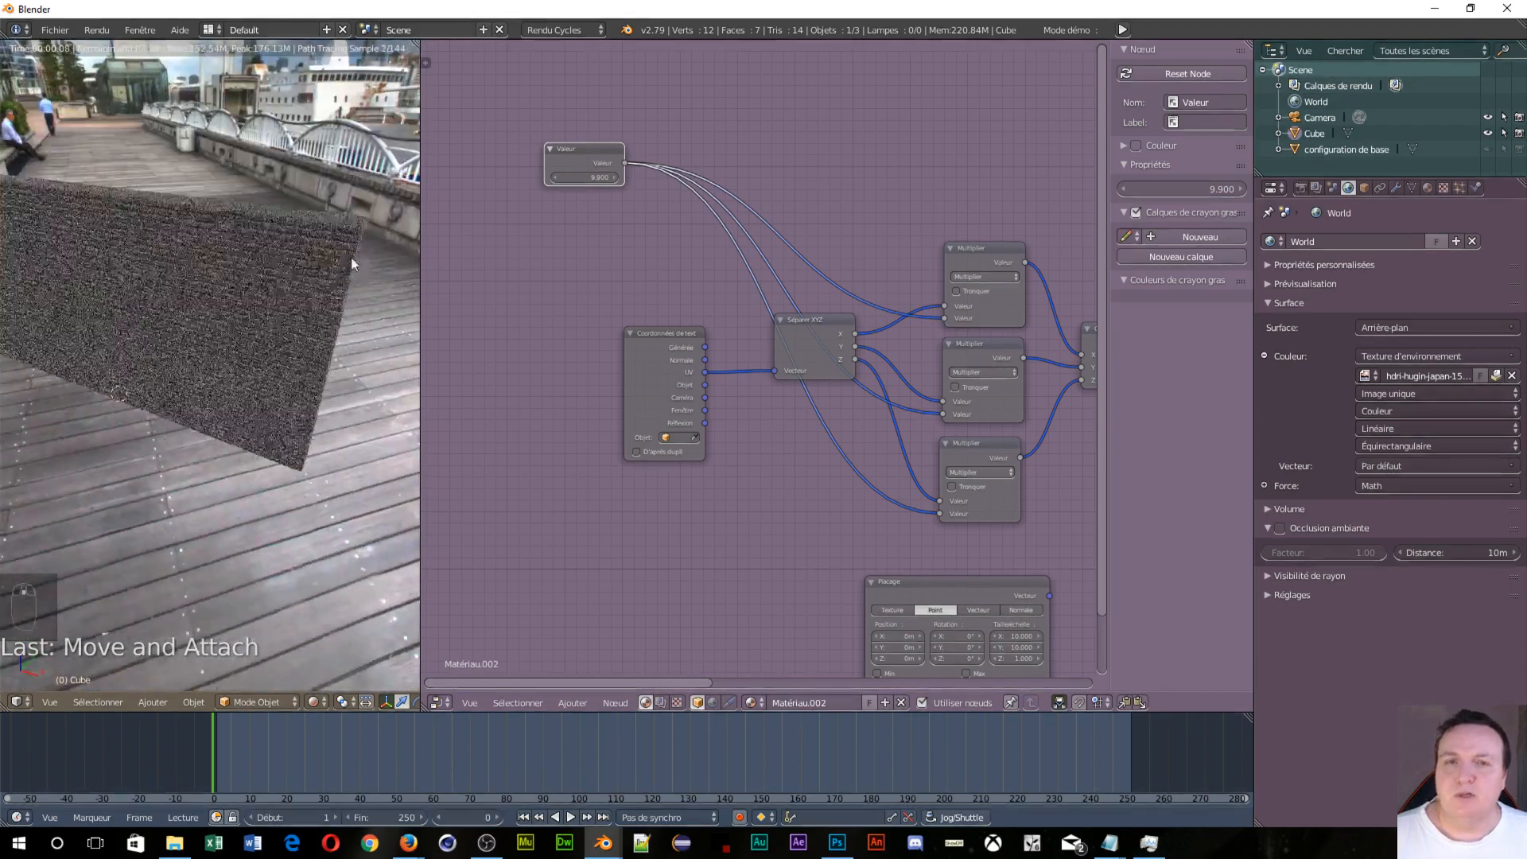
Step: Reposition the Coordonnées de texture, Séparer XYZ and Valeur nodes to leave room before the three Multiplier nodes
left_click_drag(648, 342, 467, 368)
left_click_drag(833, 319, 663, 365)
middle_click_drag(646, 514, 695, 523)
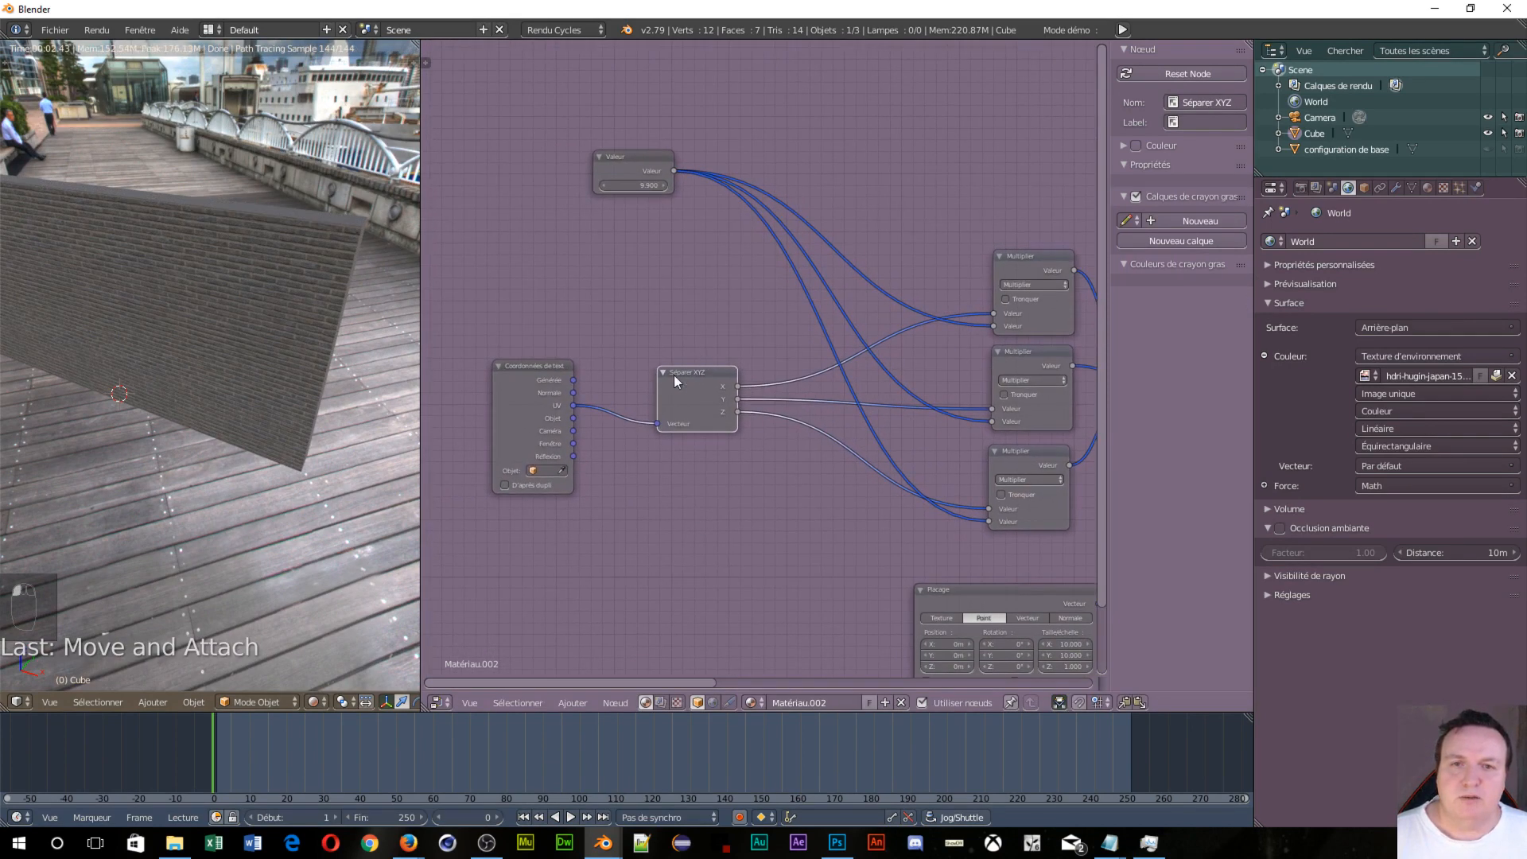
left_click_drag(675, 375, 755, 378)
left_click_drag(530, 364, 595, 364)
left_click_drag(656, 169, 613, 167)
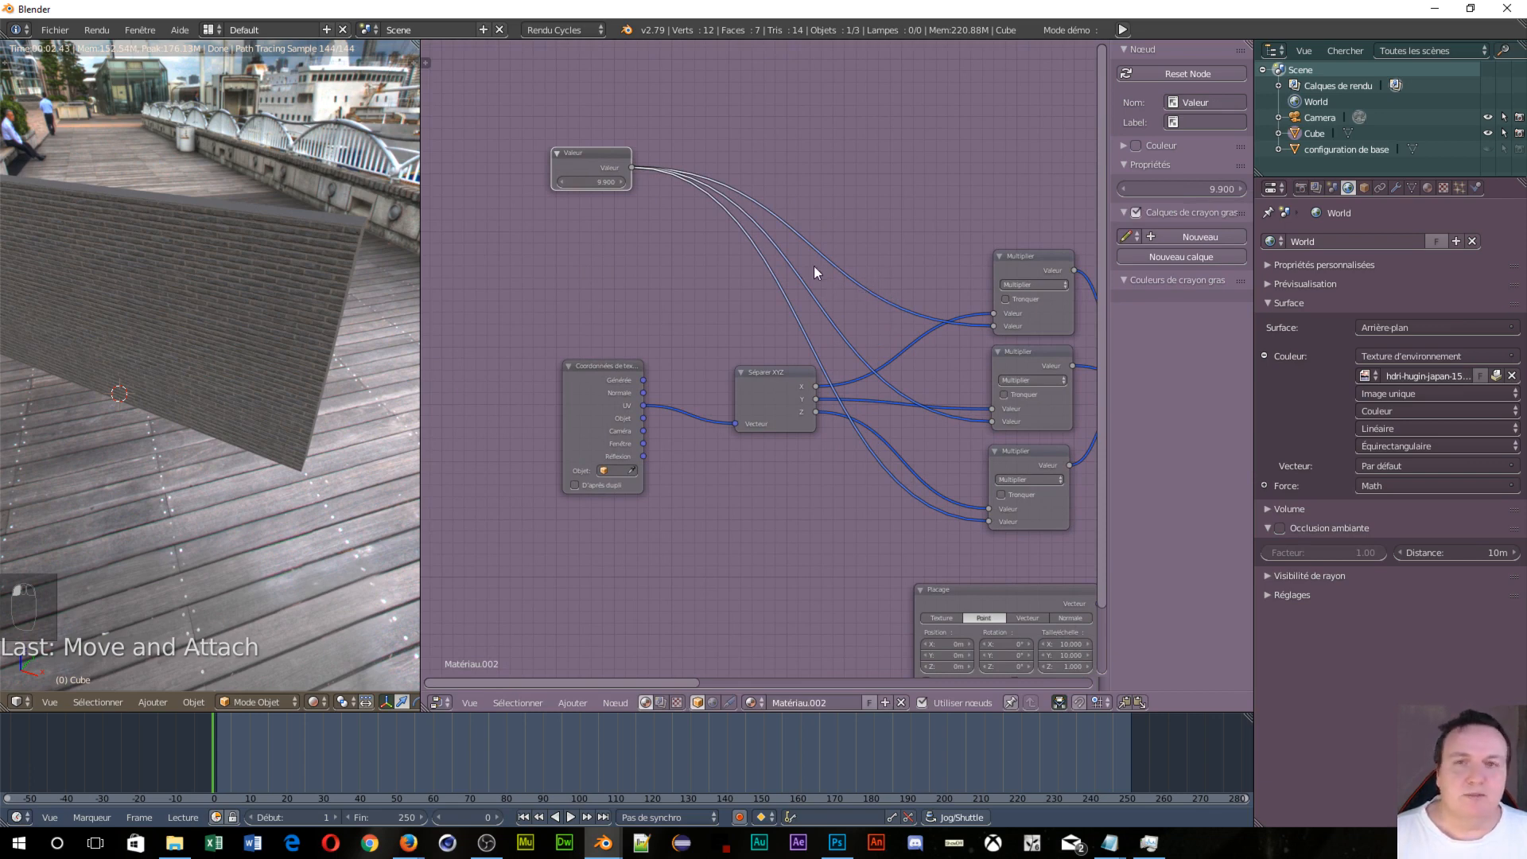
Step: Add a Math node and insert it into the link between Valeur and the X Multiplier node
key("shift+a")
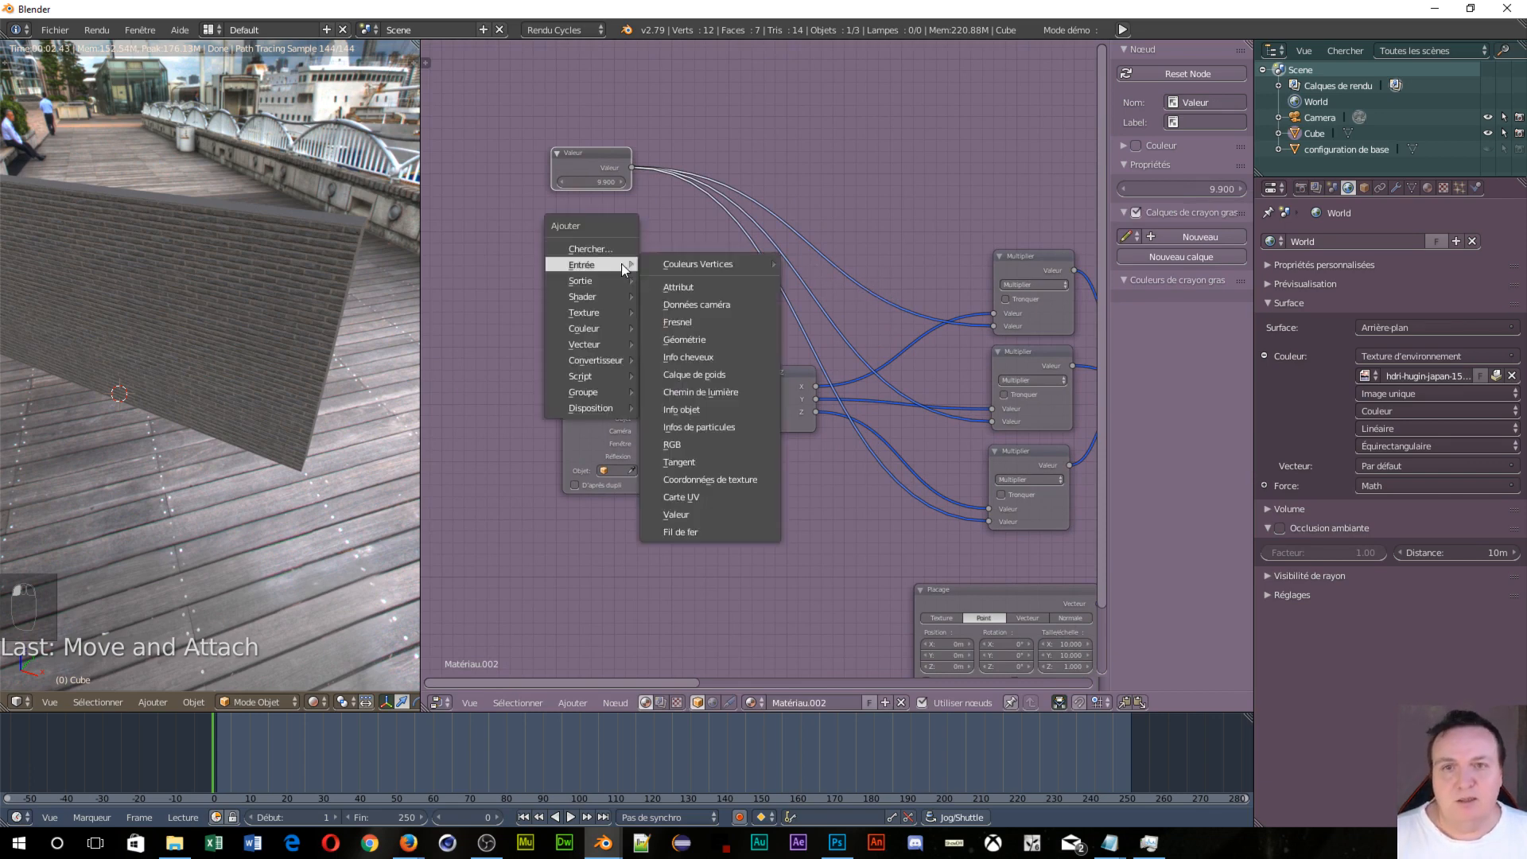
mouse_move(593, 362)
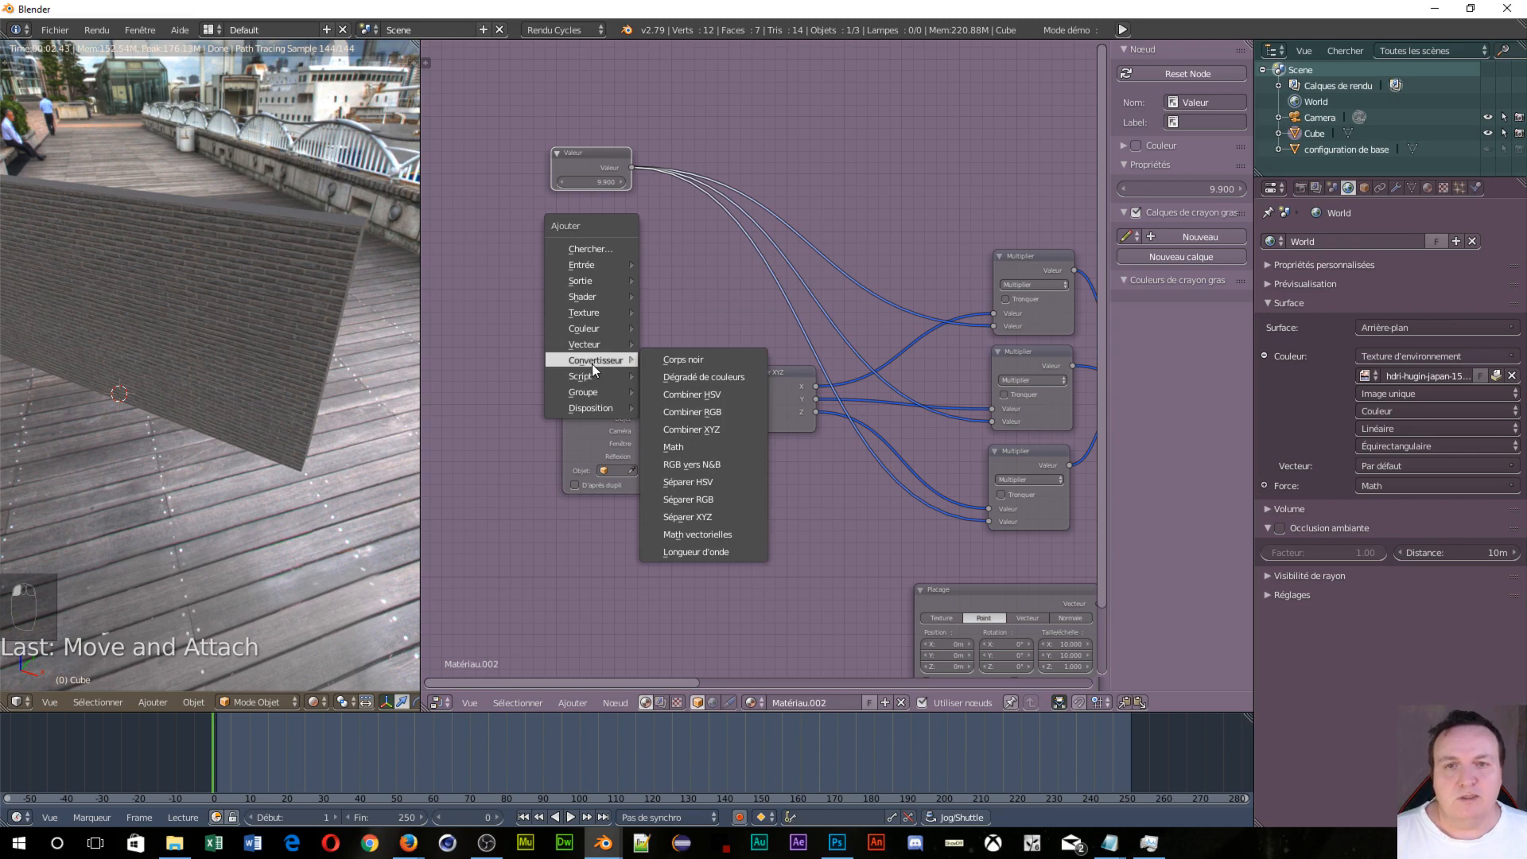
left_click(688, 446)
left_click(800, 175)
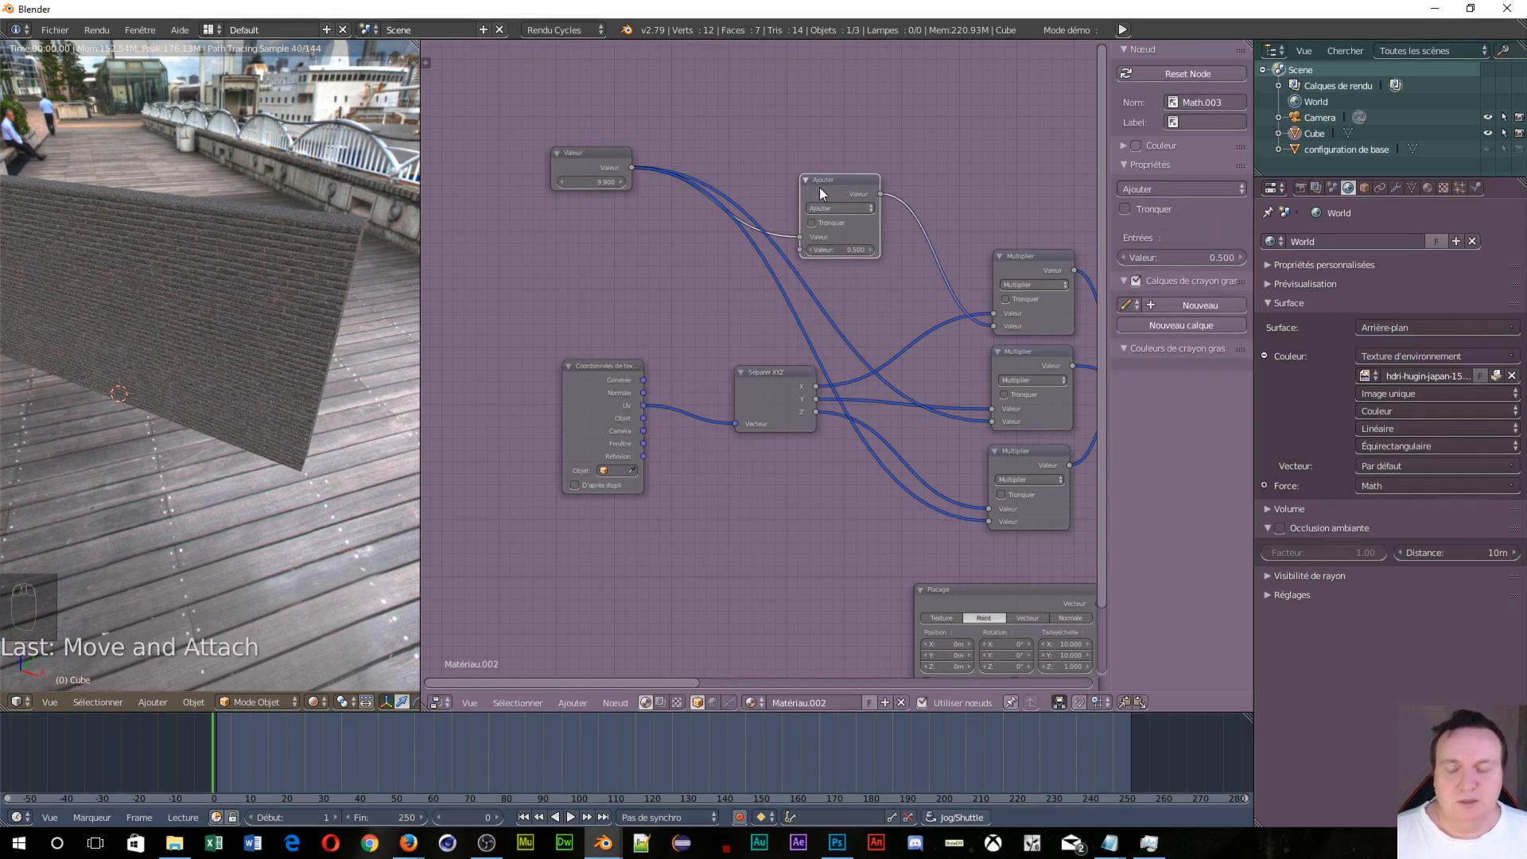
Step: Duplicate the new Math node twice, inserting the copies into the links from Valeur to the Y and Z Multiplier nodes
key("shift+d")
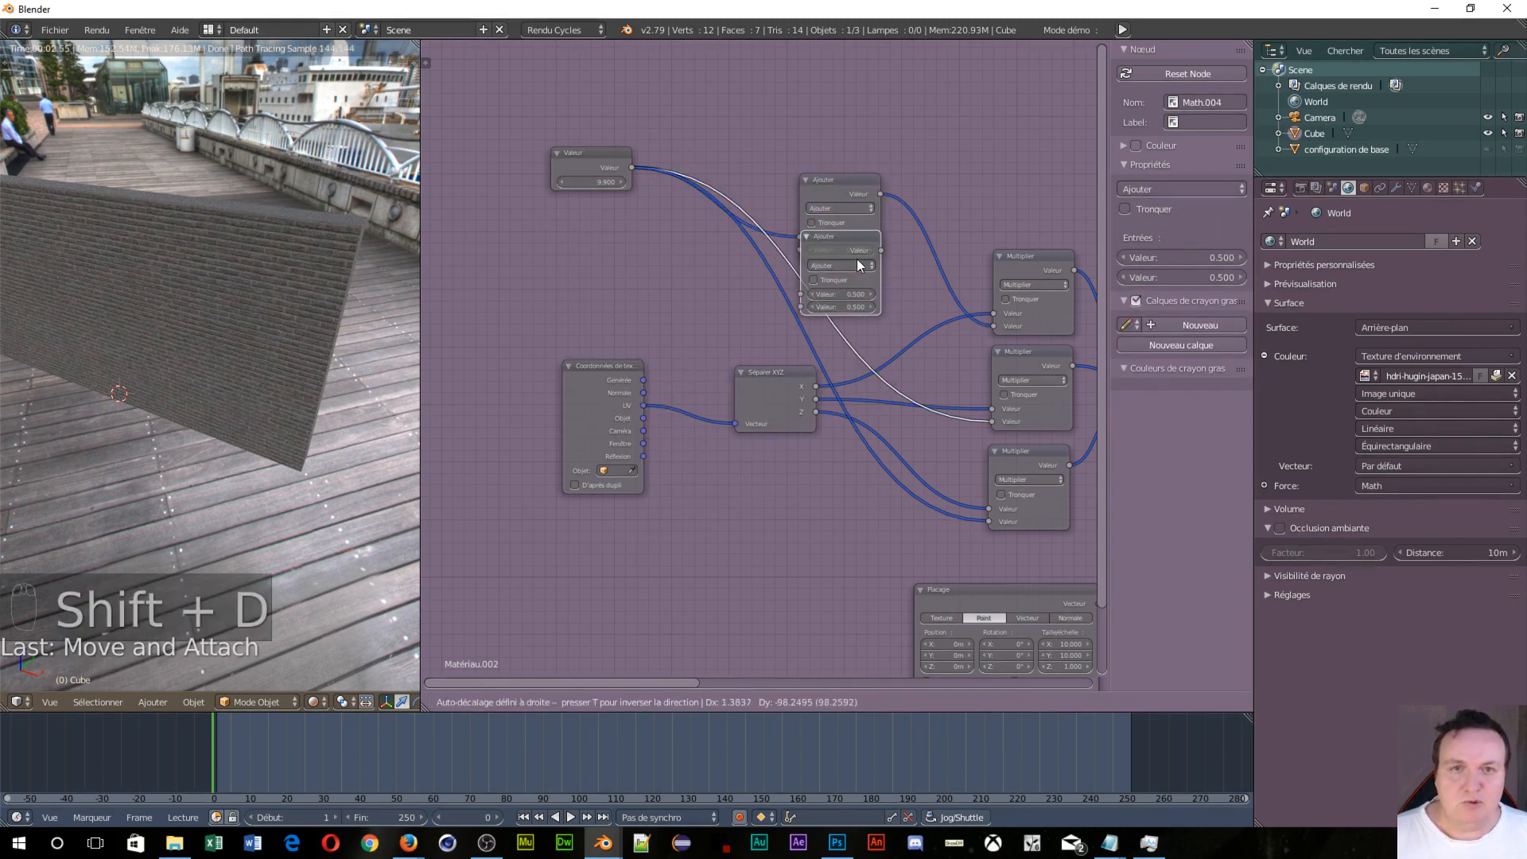
left_click(857, 260)
key("shift+d")
left_click(822, 288)
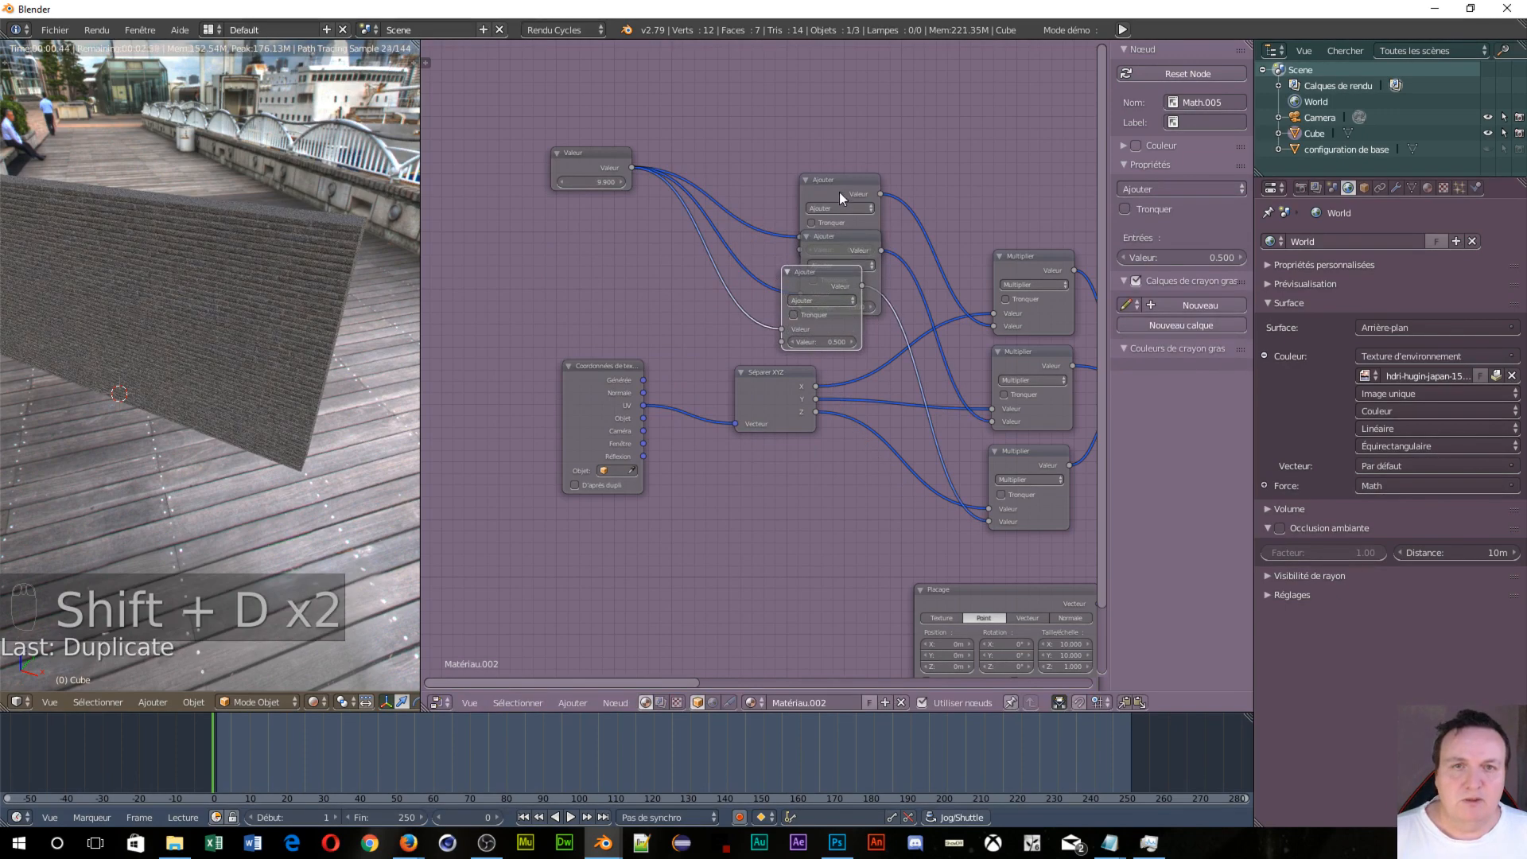
Step: Space out the three overlapping Ajouter nodes into a vertical column beside the Valeur node
left_click_drag(838, 192, 822, 115)
left_click_drag(843, 236, 829, 193)
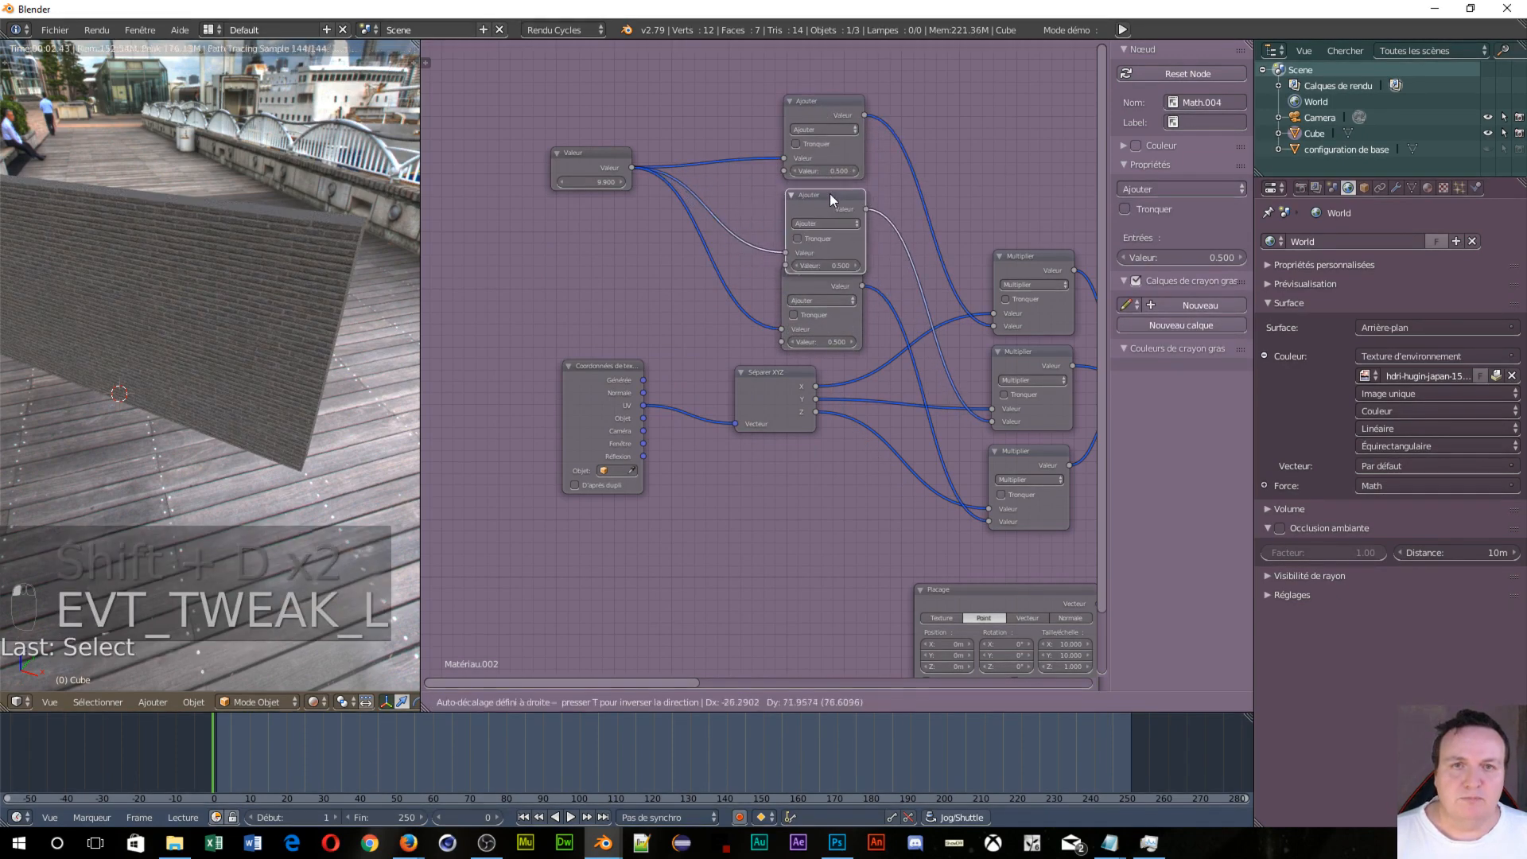
left_click_drag(830, 98, 827, 71)
left_click_drag(832, 196, 824, 168)
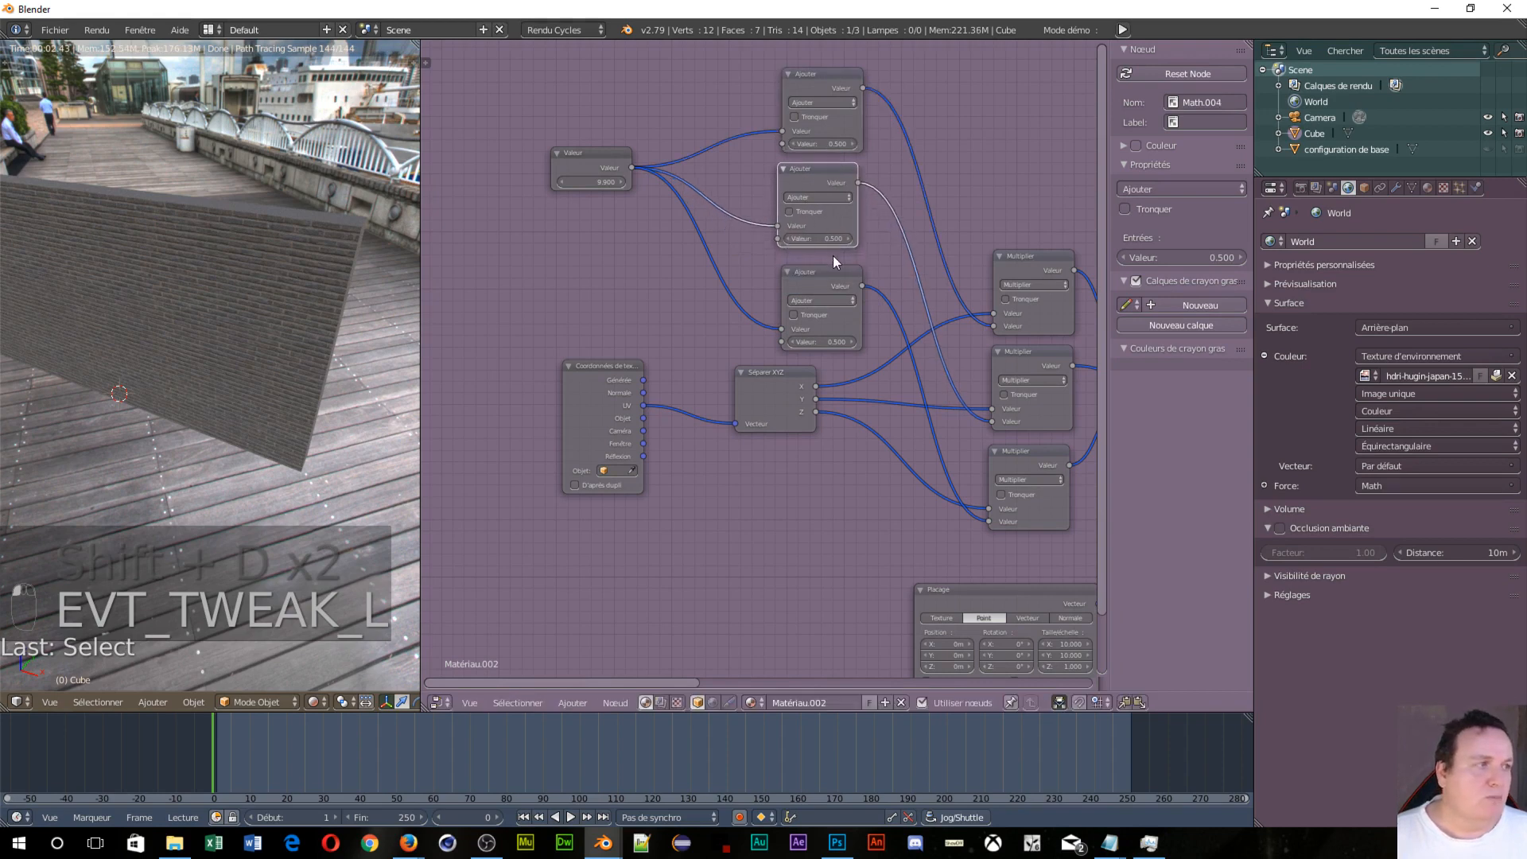
Step: Change the operation of the three Ajouter nodes fed by the Valeur node to Multiplier
left_click(822, 100)
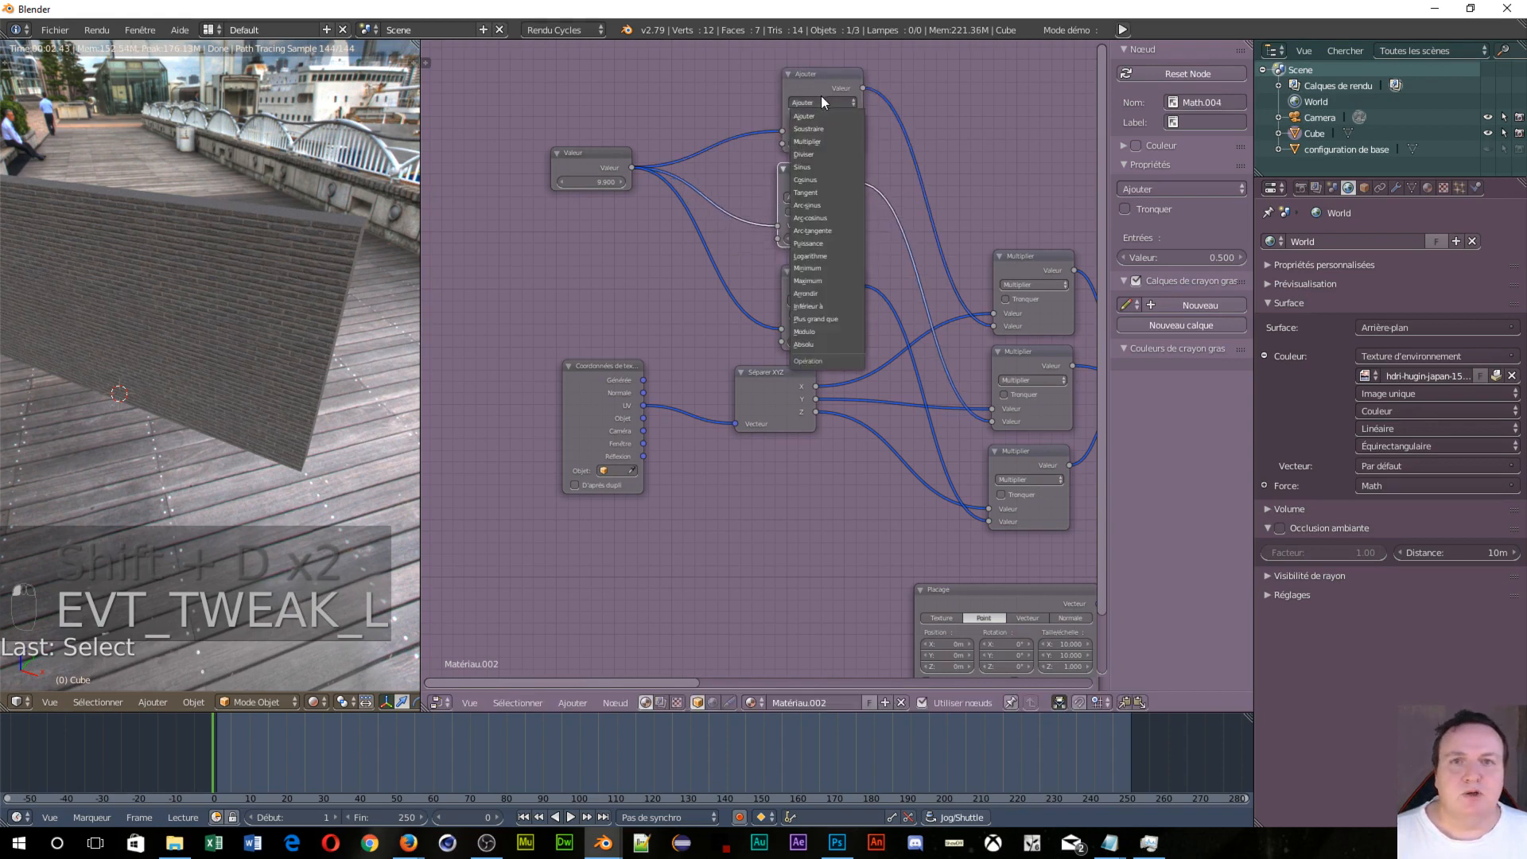
left_click(808, 142)
left_click(821, 197)
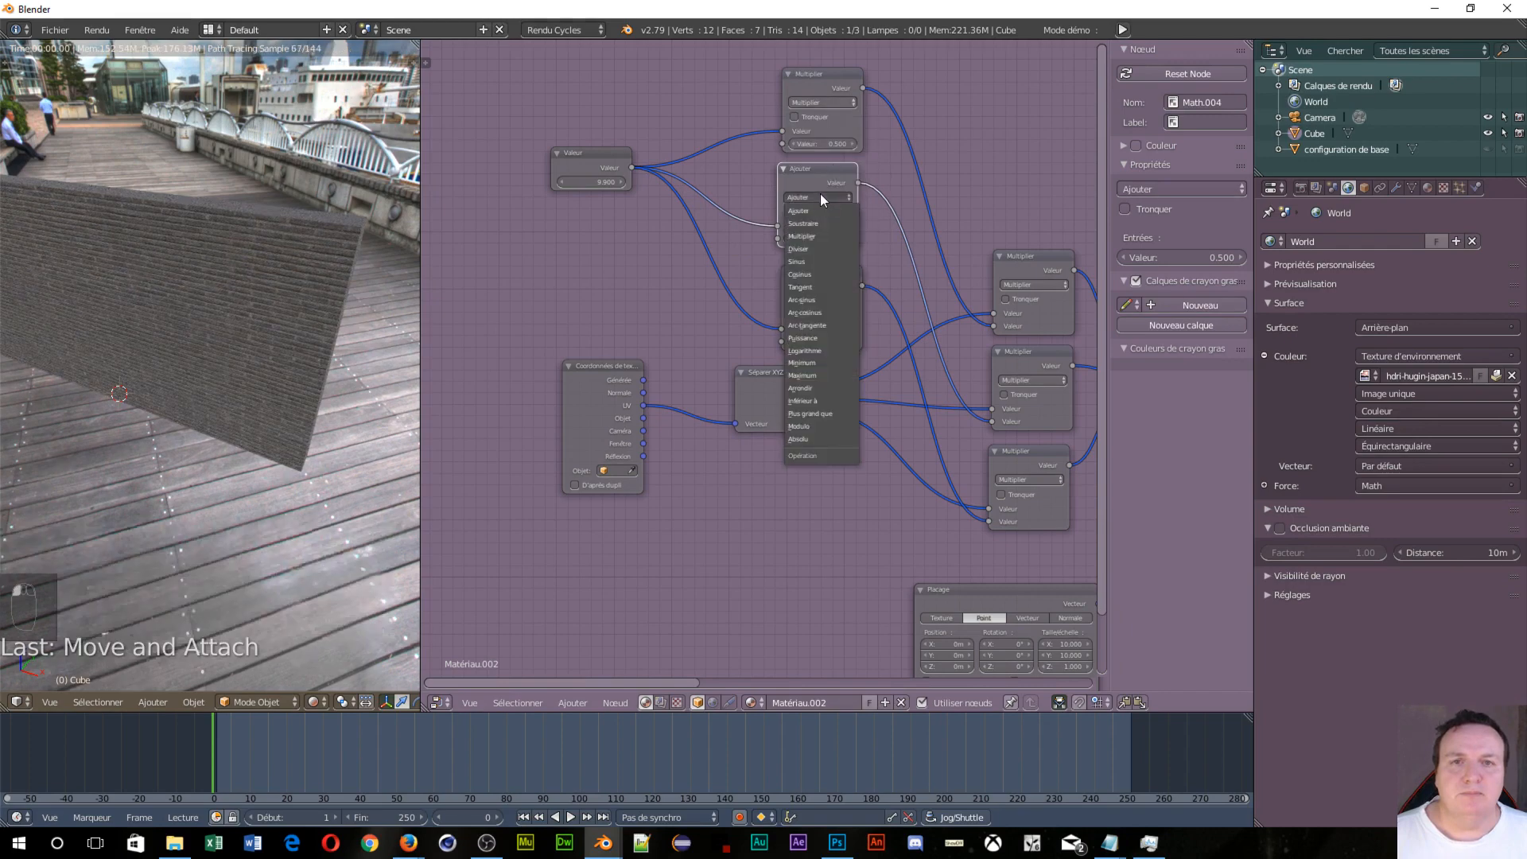
left_click(807, 237)
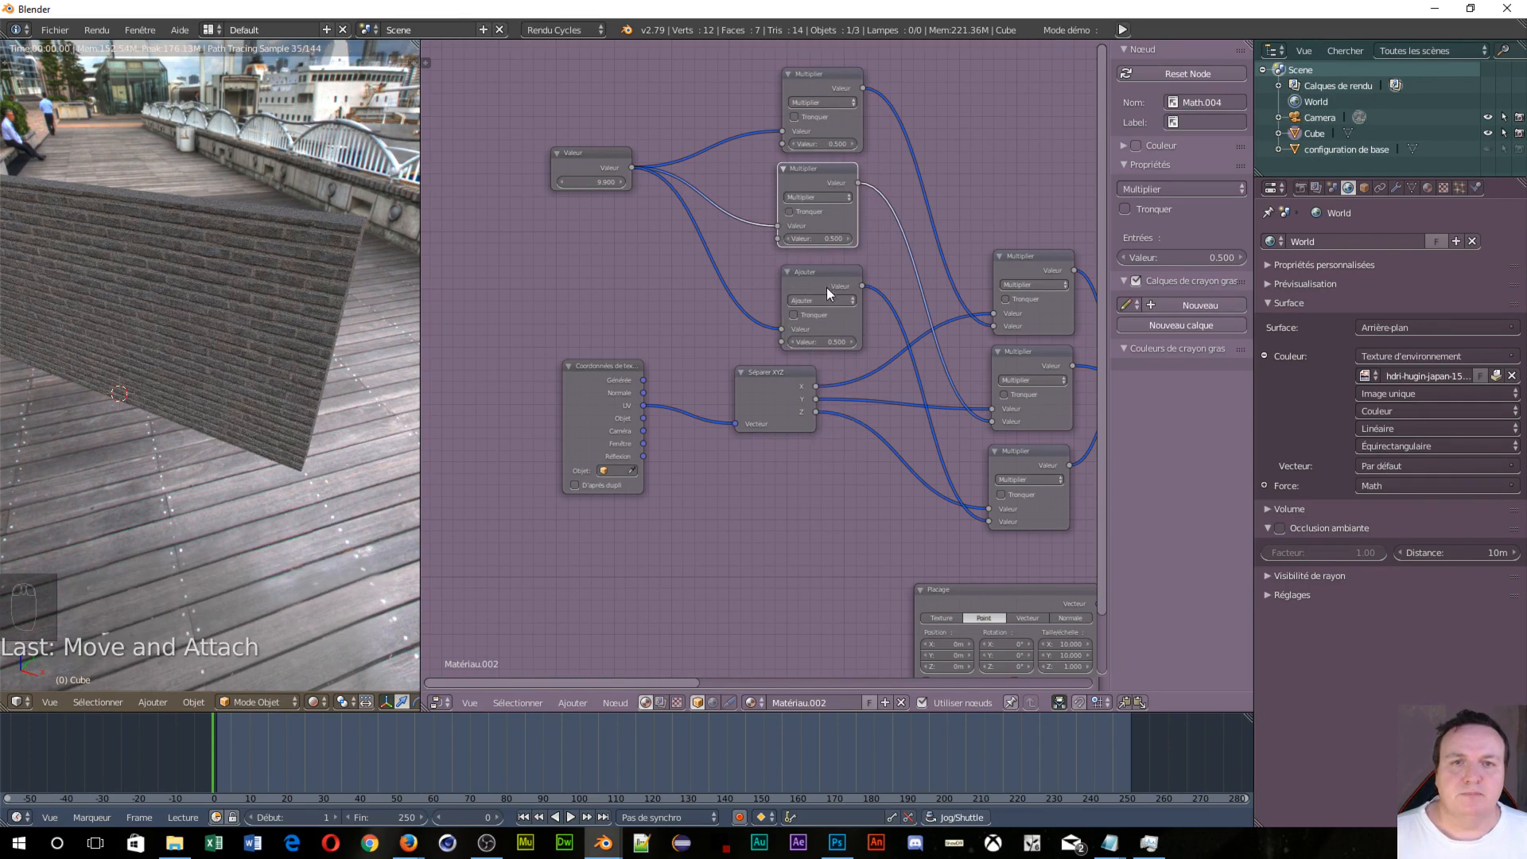
left_click(823, 300)
left_click(816, 265)
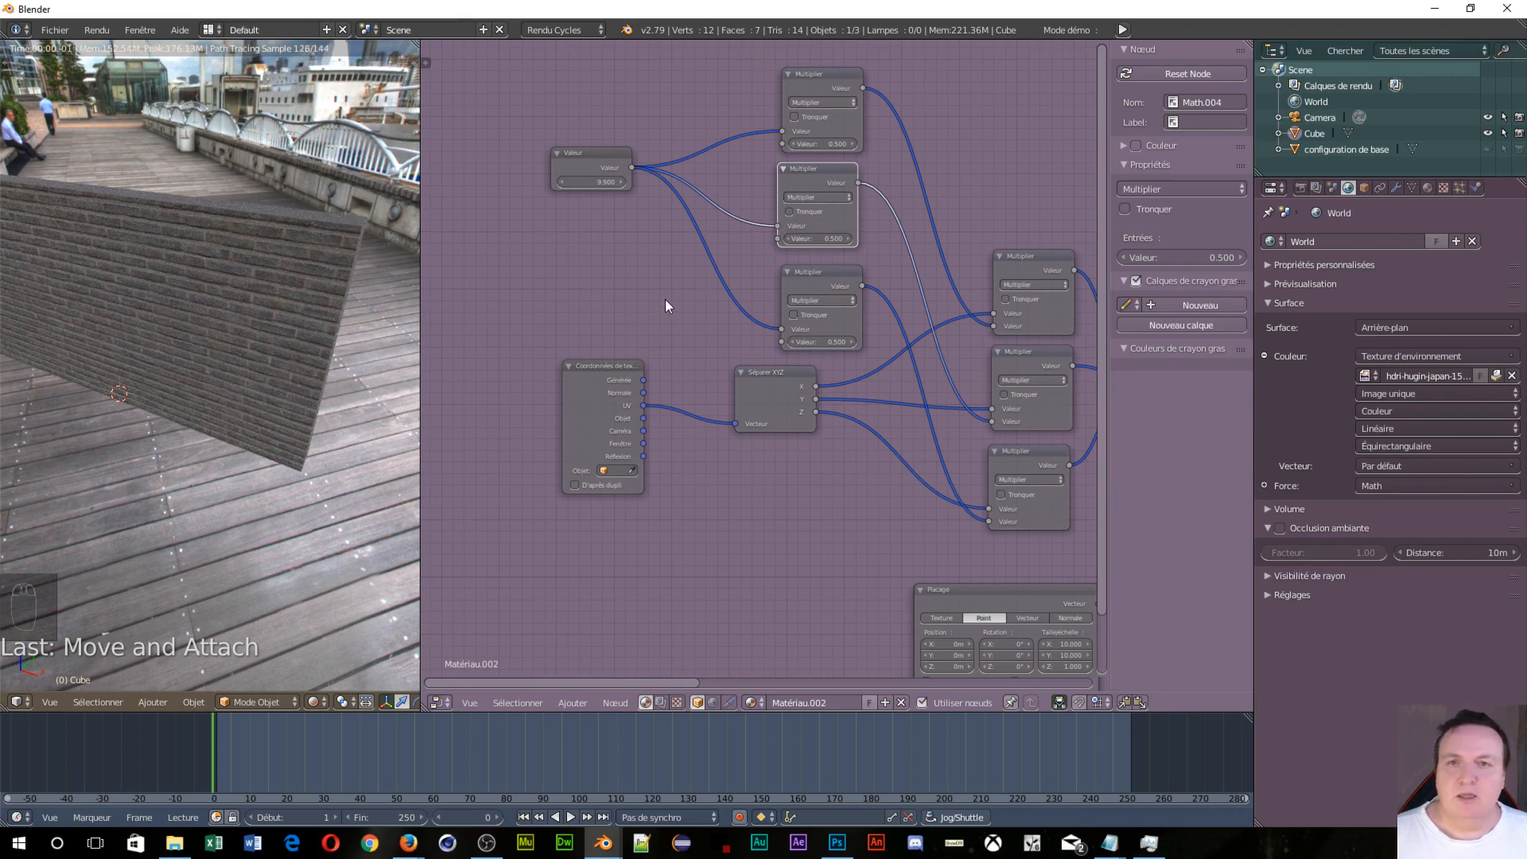
Step: Add a second Valeur input node and place it just below the first Valeur node
key("shift+a")
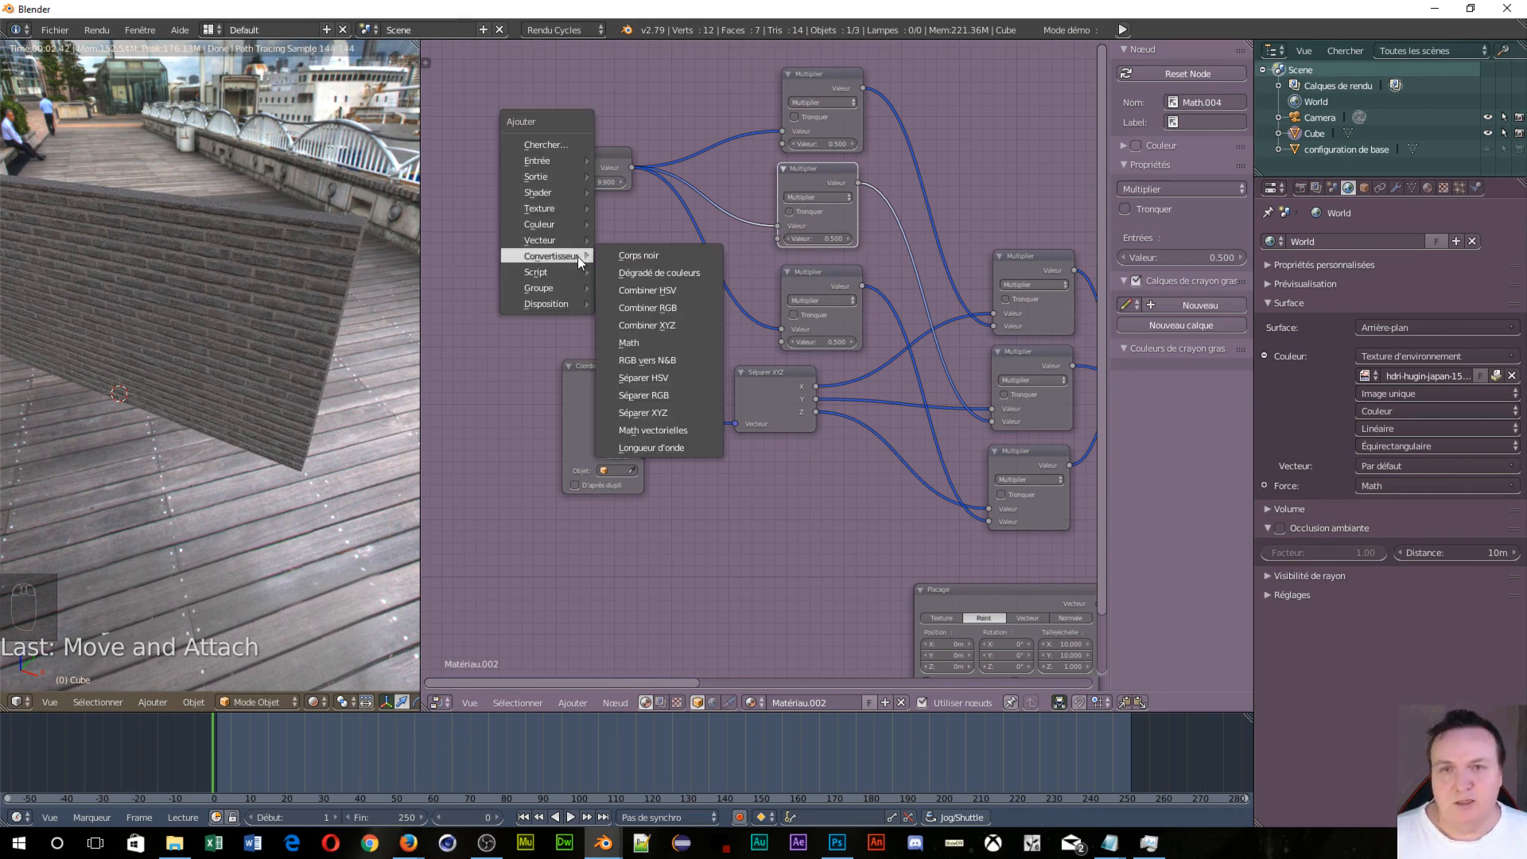
mouse_move(566, 238)
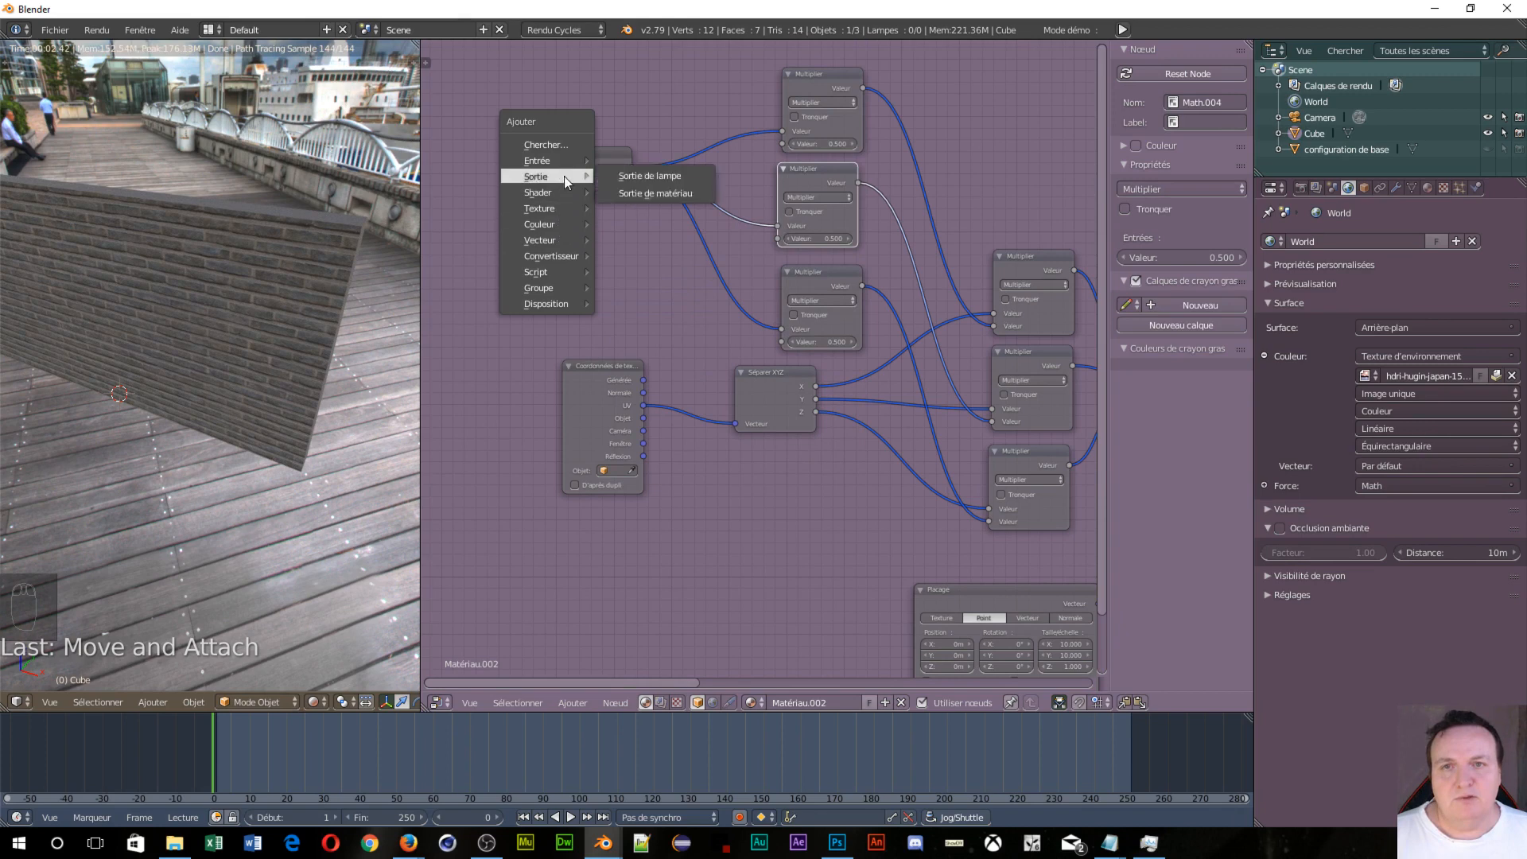
mouse_move(561, 162)
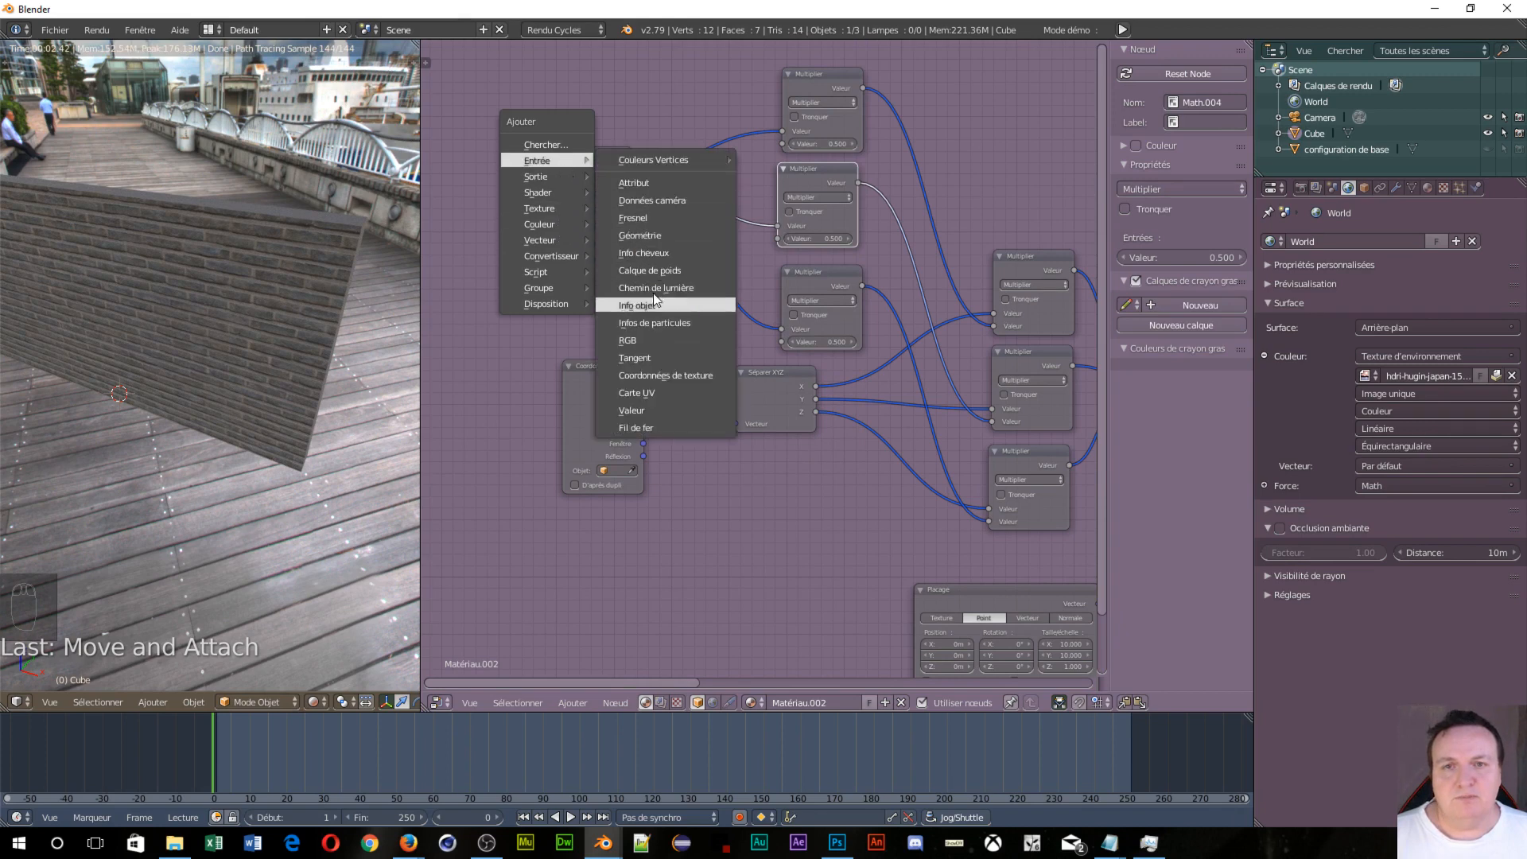
left_click(649, 407)
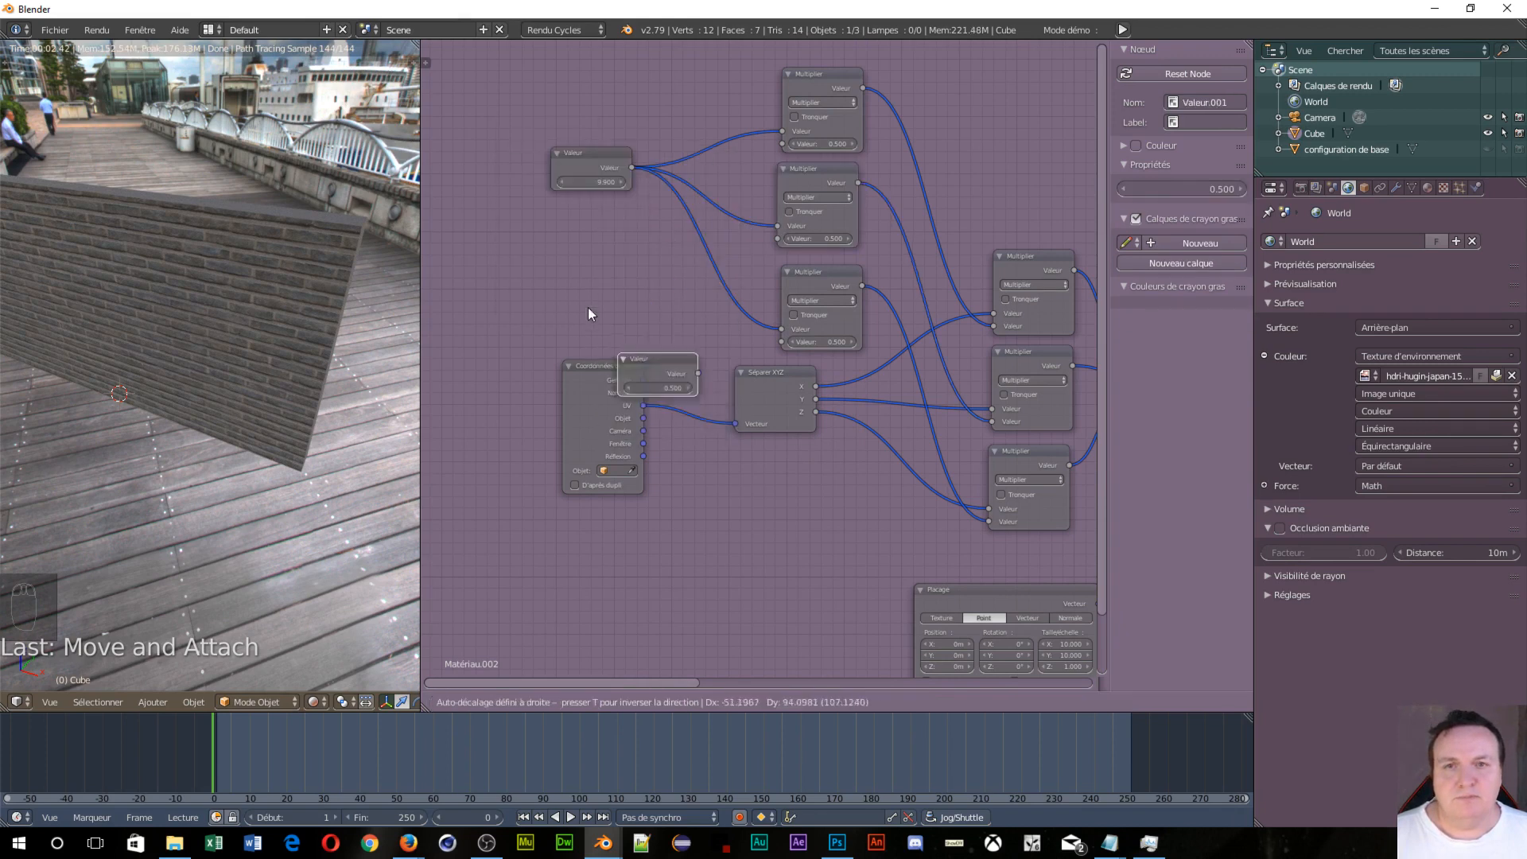
left_click(553, 241)
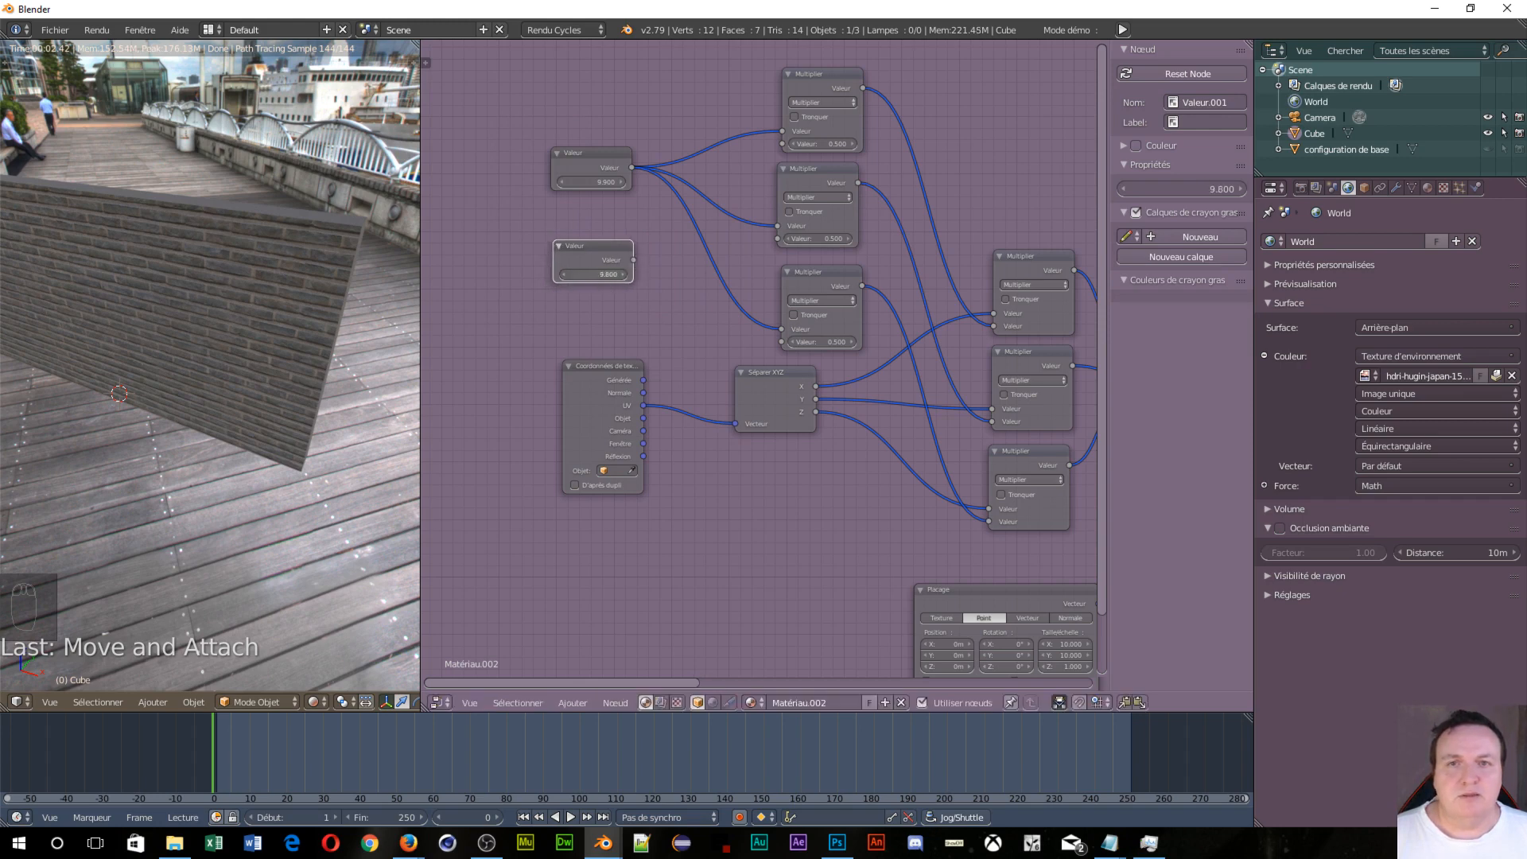
Step: Link the new Valeur node's output to the second Valeur input of each of the three new Multiplier nodes
left_click_drag(633, 260, 785, 145)
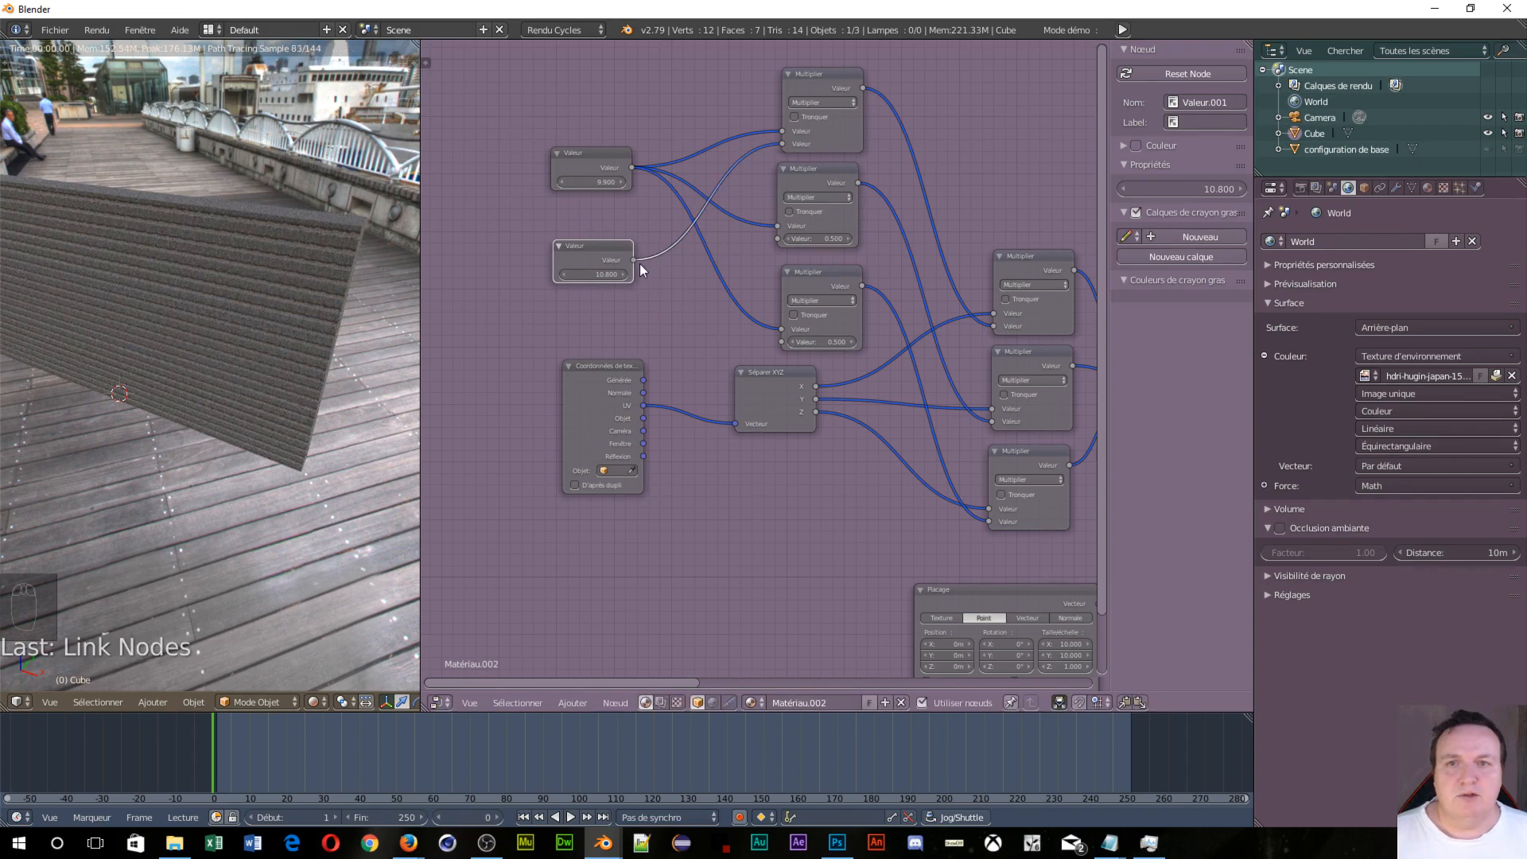
left_click_drag(634, 260, 678, 257)
left_click_drag(766, 236, 776, 242)
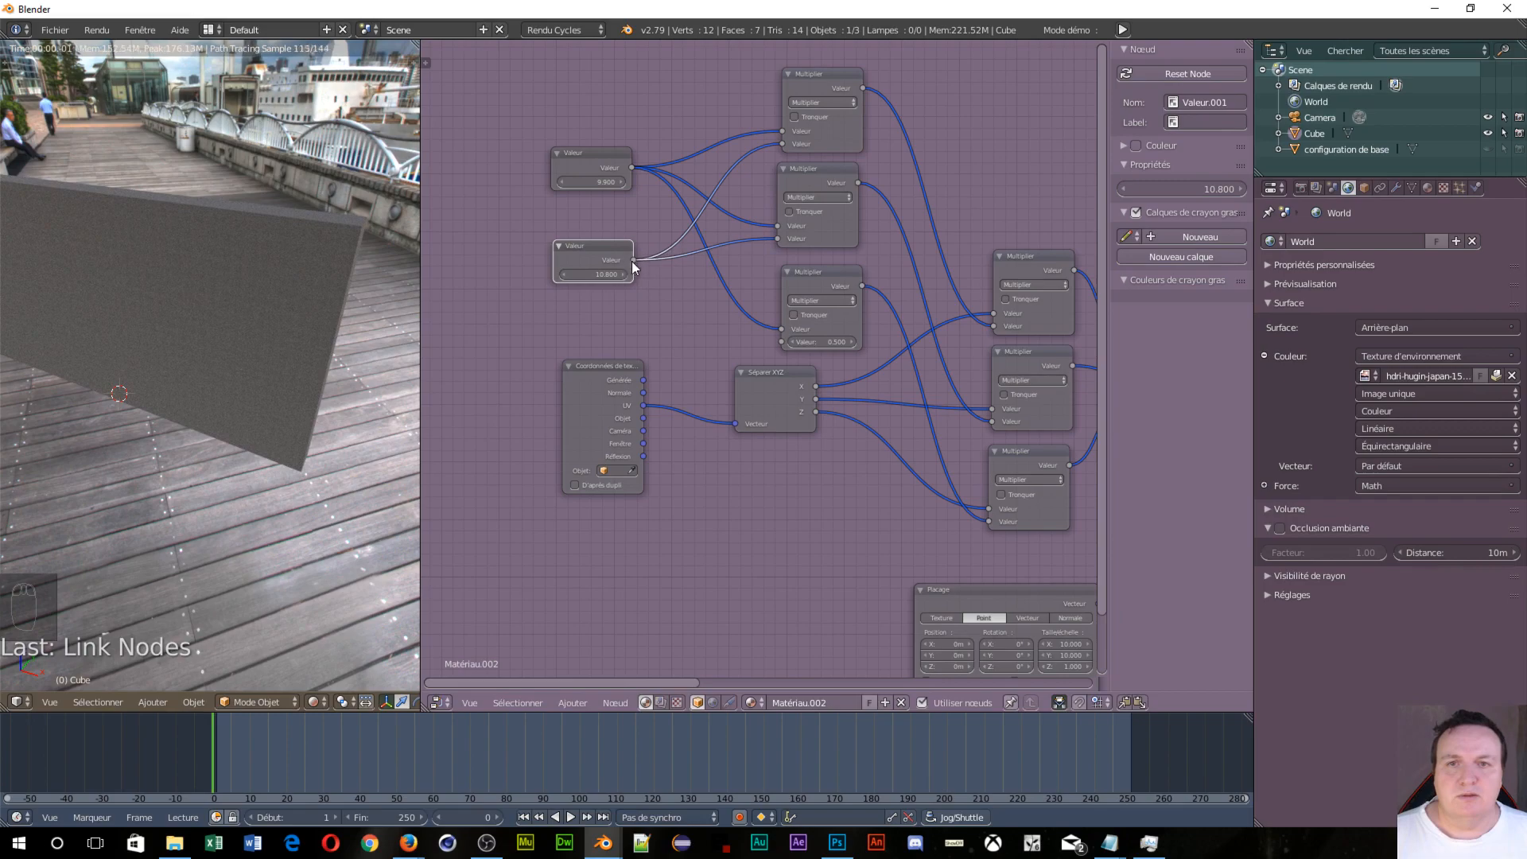
left_click_drag(634, 260, 774, 342)
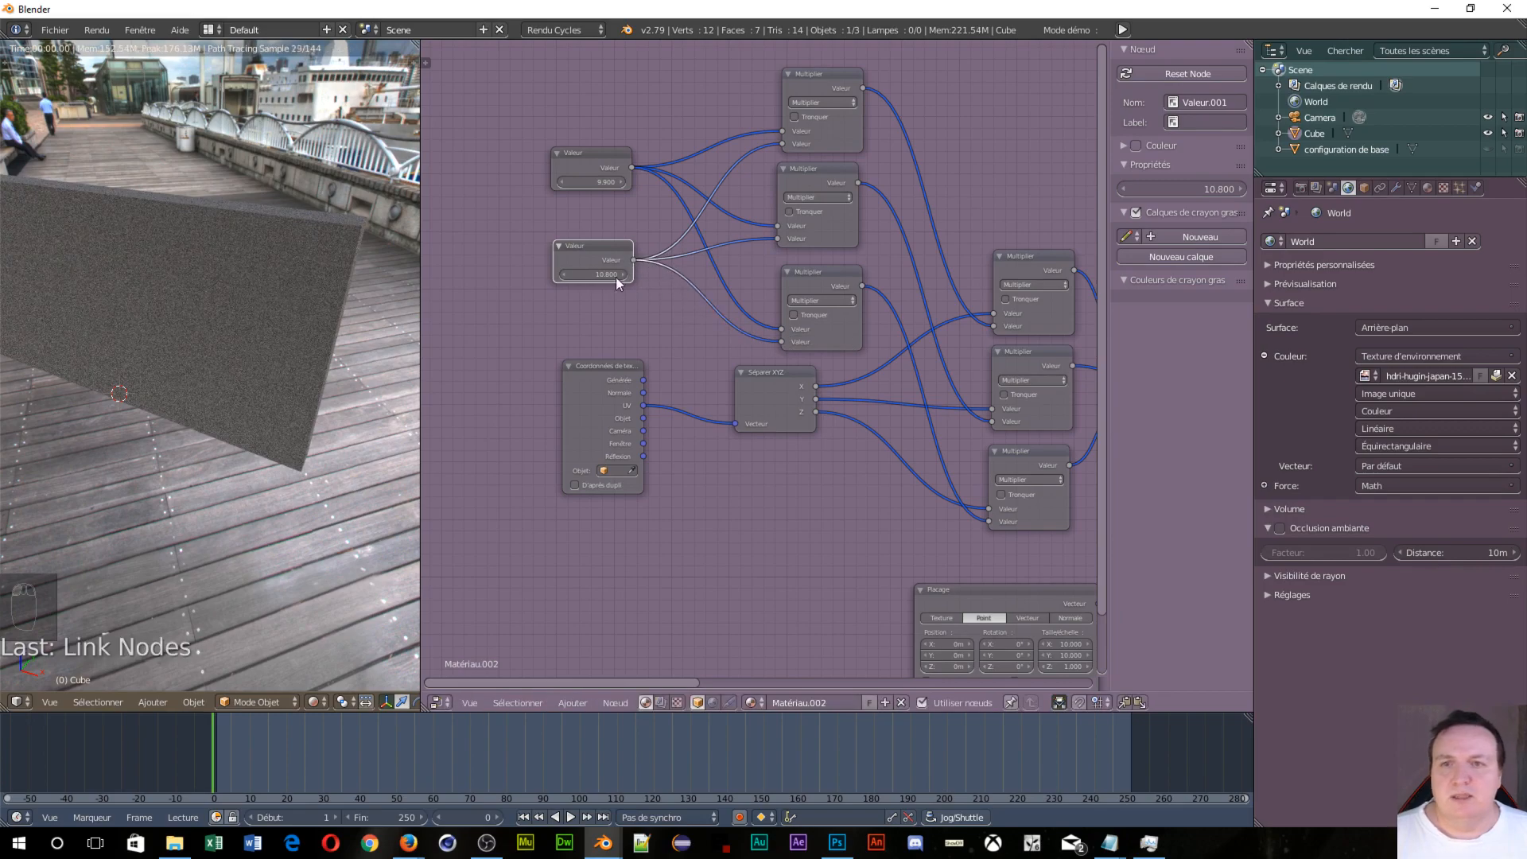
Step: Try the second Valeur node at 0.300, then set the first Valeur node to 12.400 and the second to 1
left_click_drag(616, 275, 532, 275)
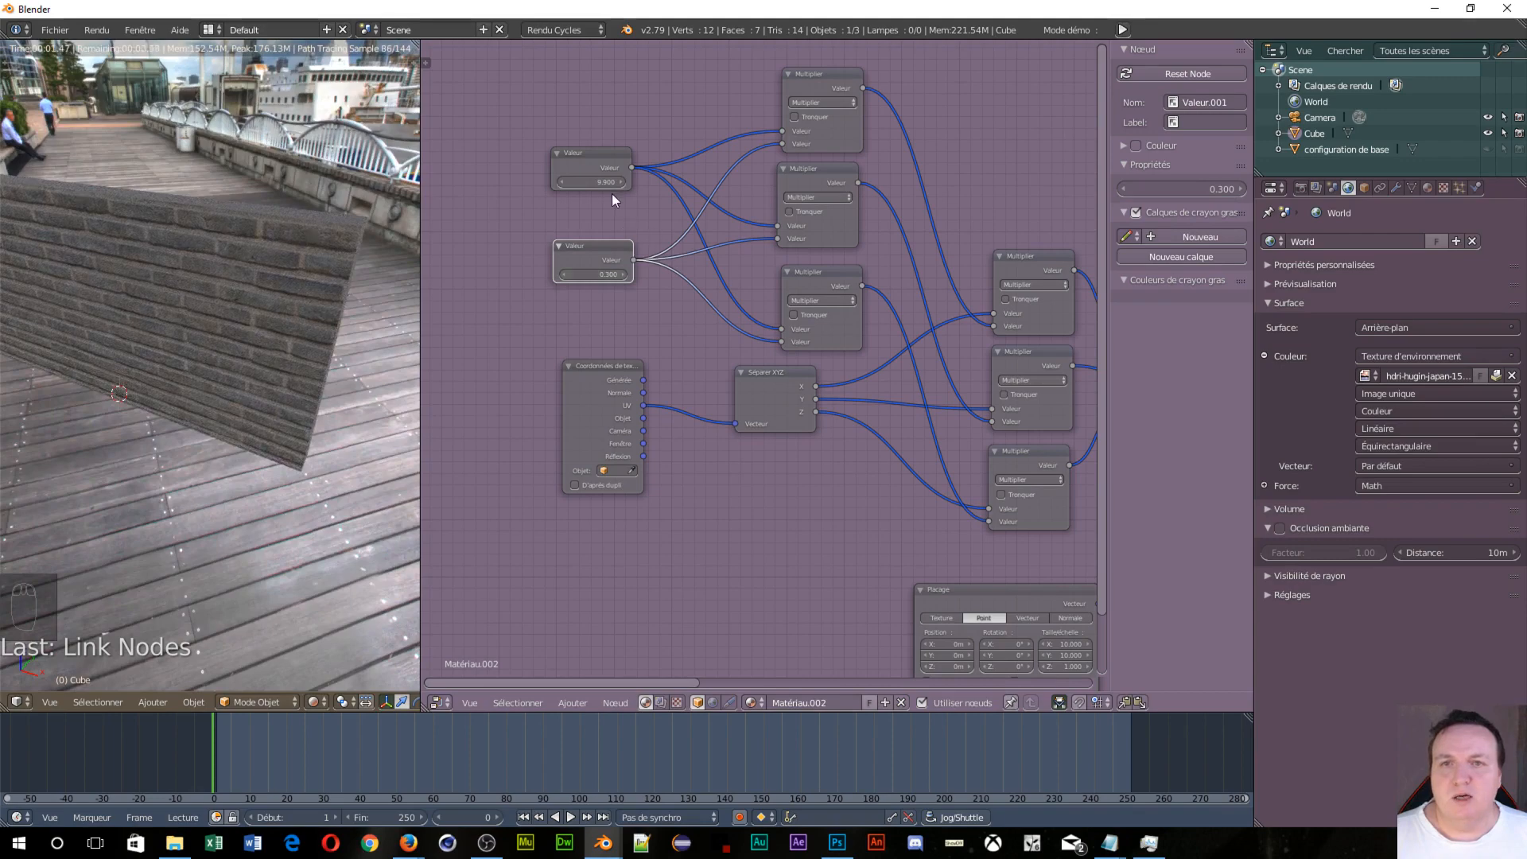
left_click_drag(603, 181, 623, 181)
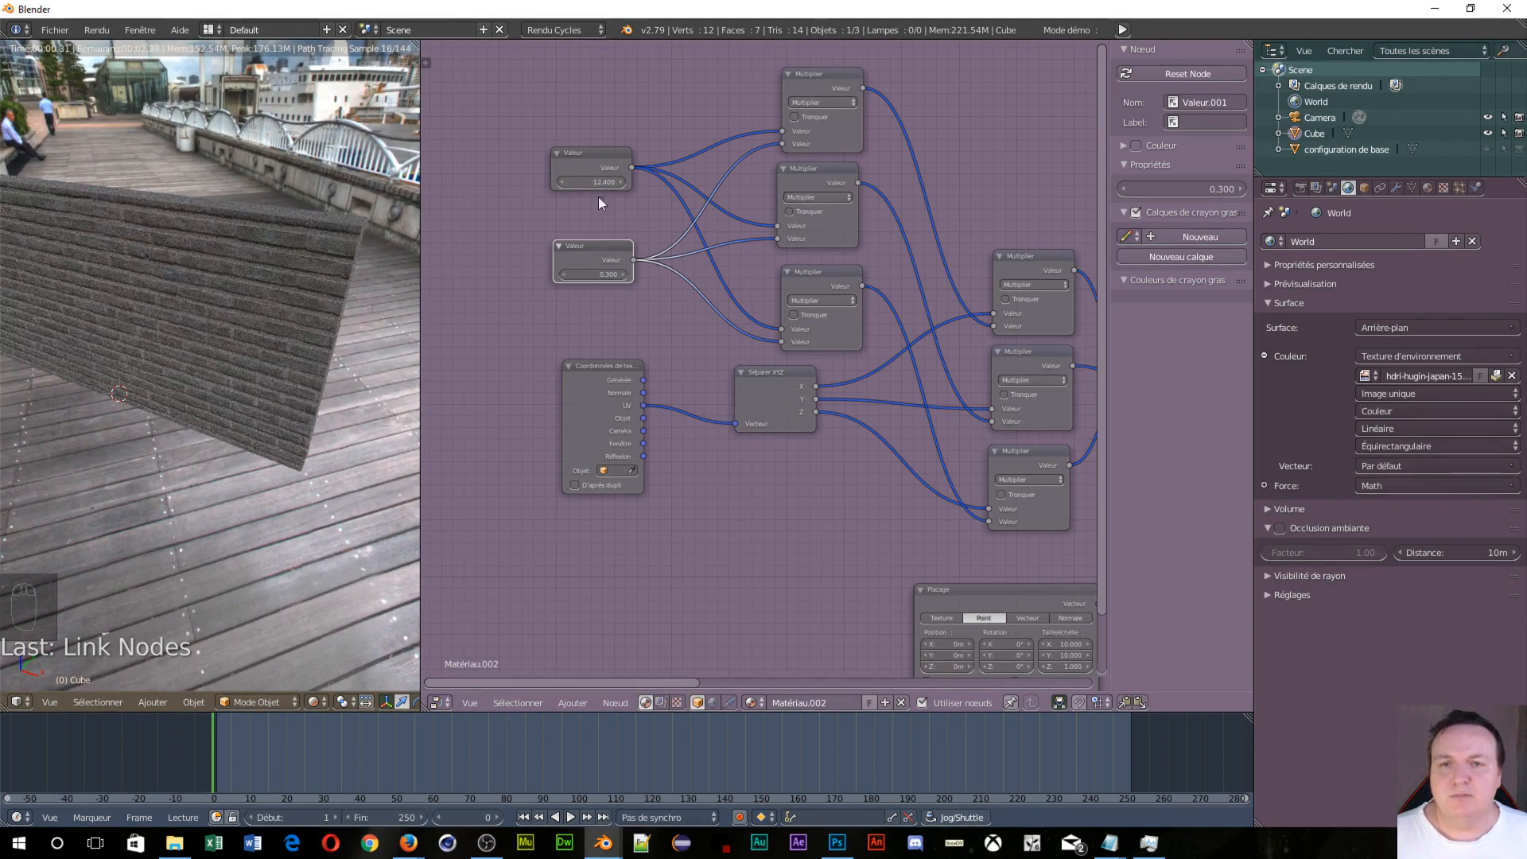
double_click(599, 274)
type("1")
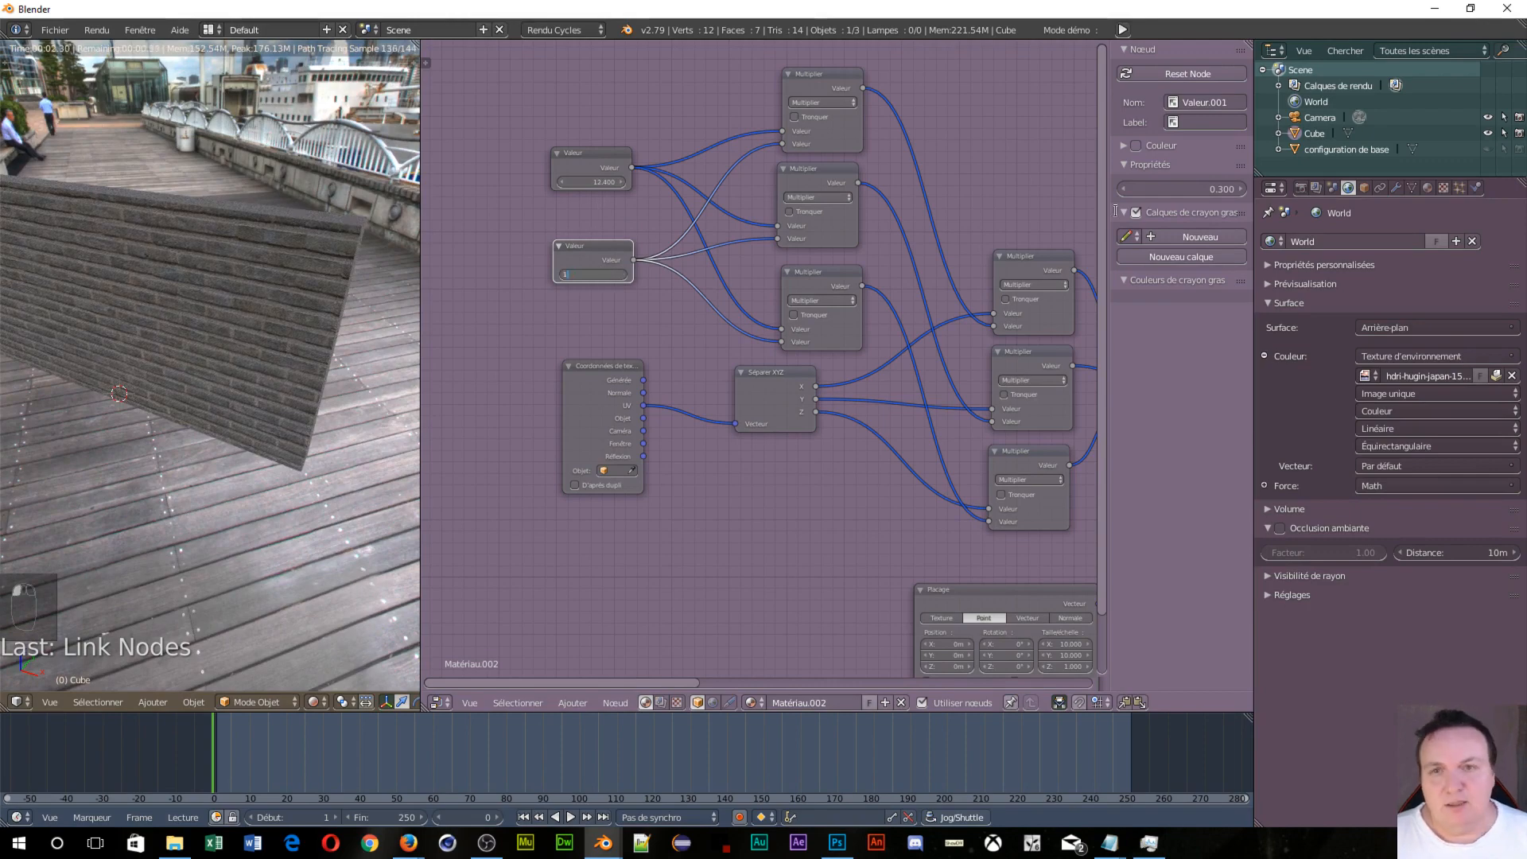
key("Return")
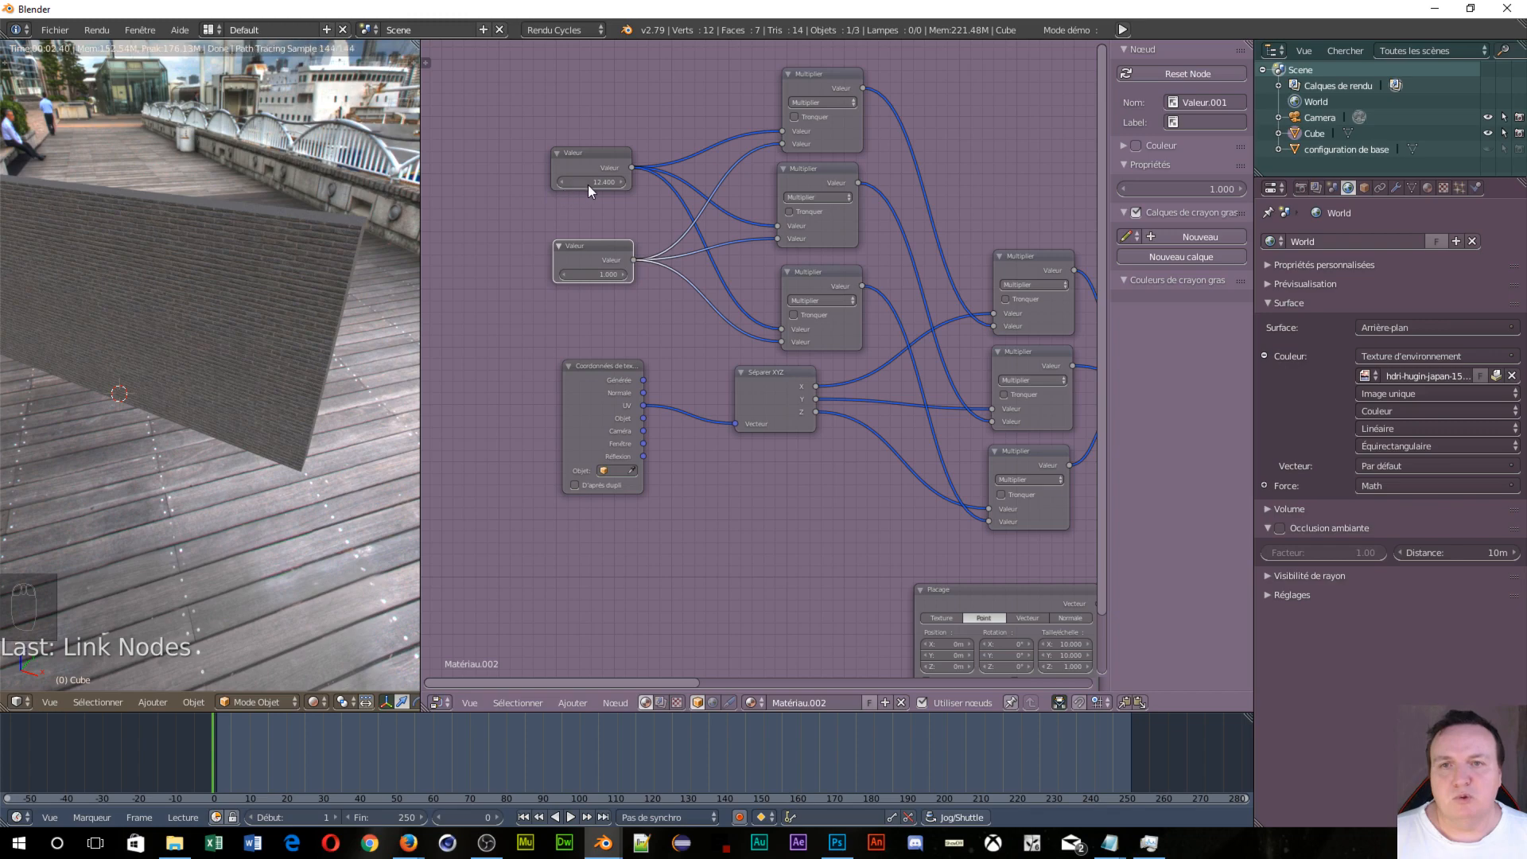
Step: Lower the second Valeur node to 0.500 while checking the brick size on the wall
scroll(199, 299, "up", 4)
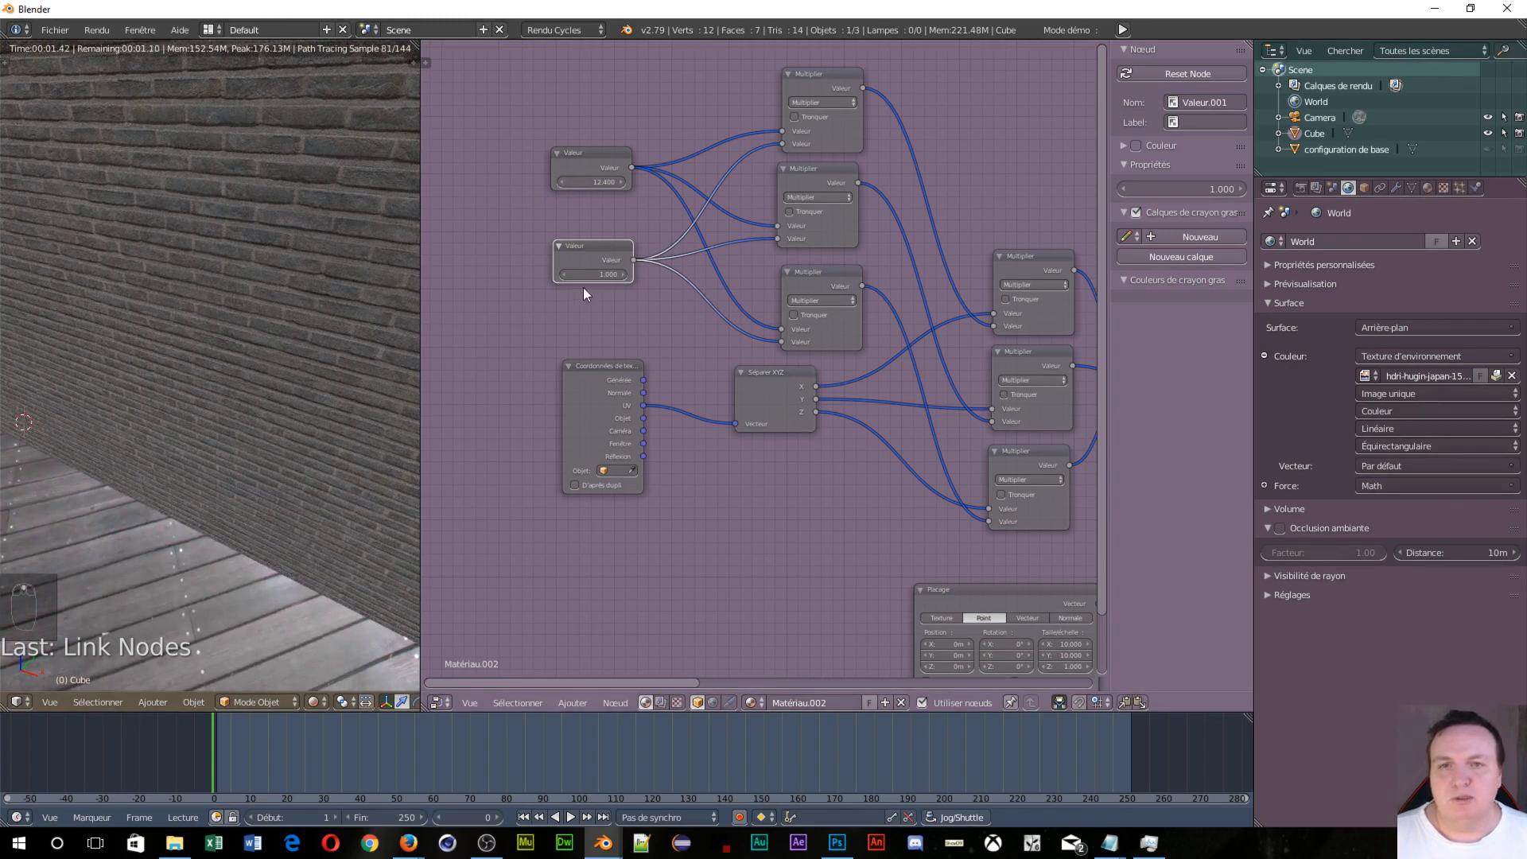
left_click_drag(576, 273, 564, 274)
scroll(322, 258, "down", 5)
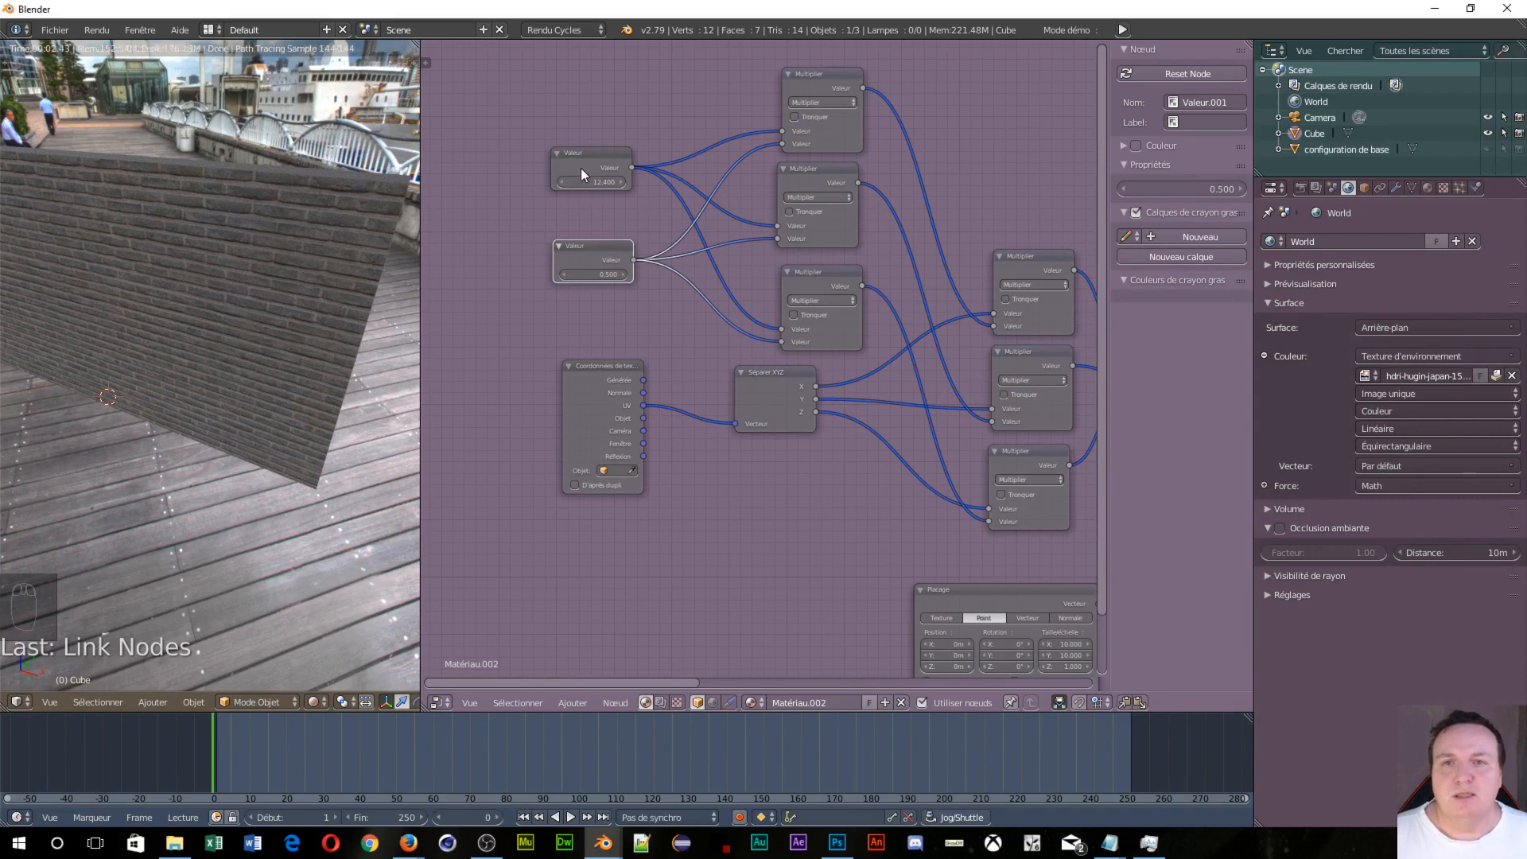
Step: Move the second Valeur node away from the Multiplier nodes and delete the unused Placage node
left_click_drag(580, 254, 595, 258)
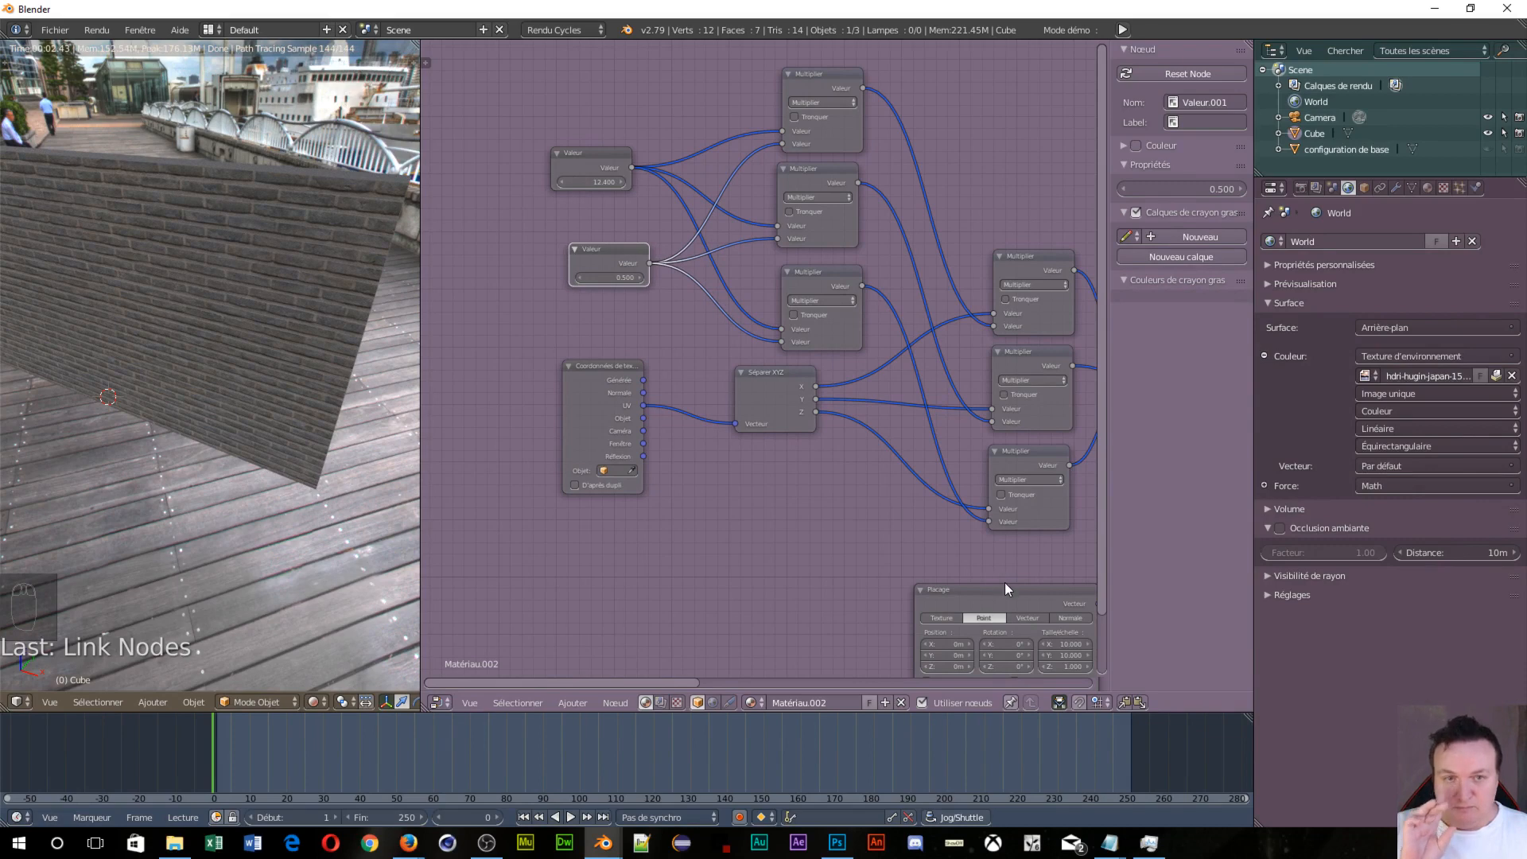
key("g")
left_click(941, 600)
left_click_drag(1001, 598, 856, 579)
key("x")
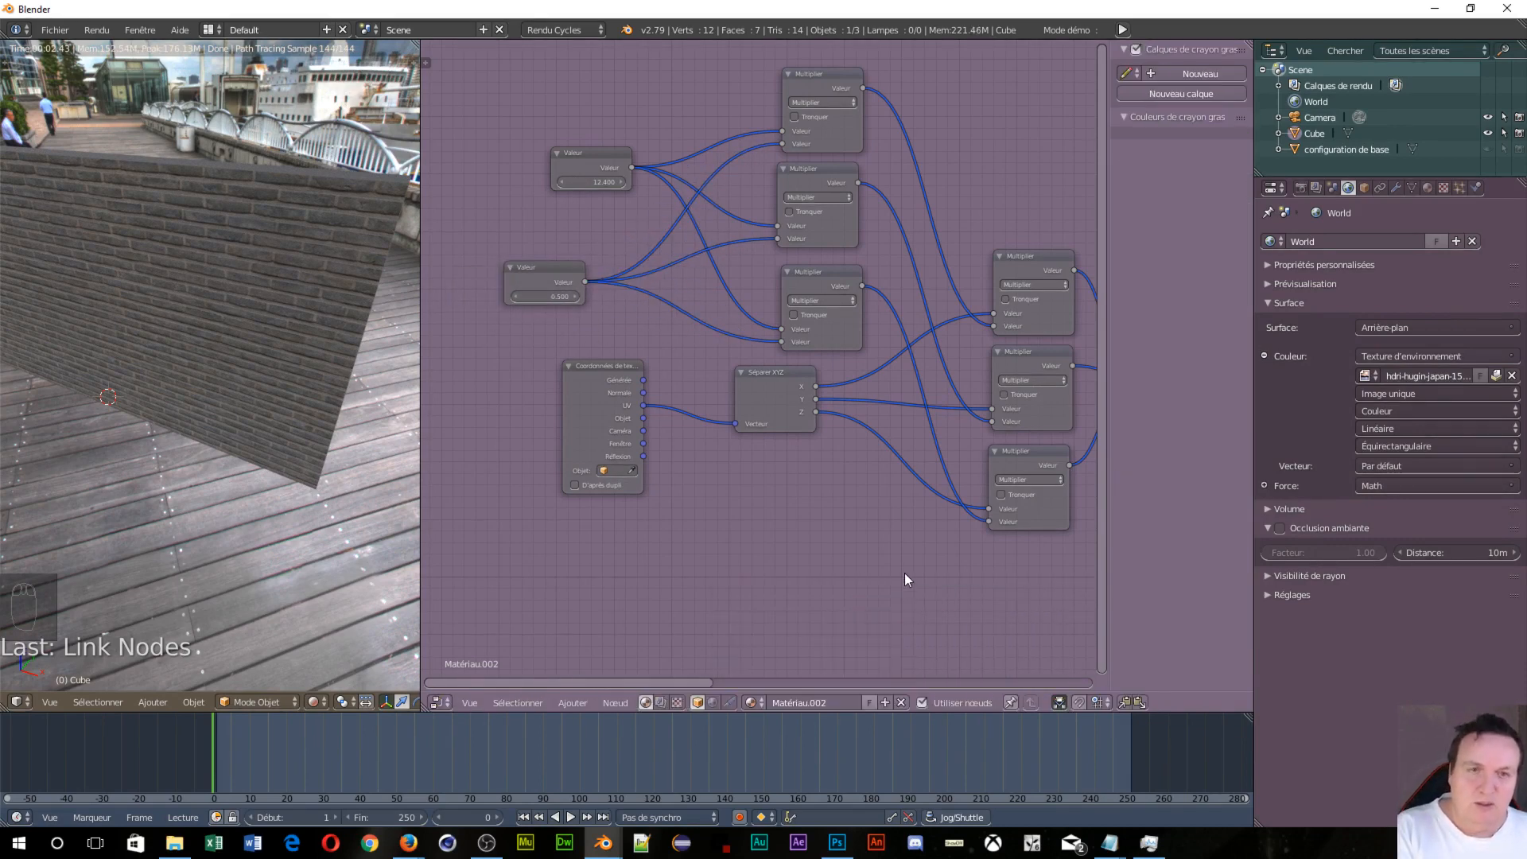
Step: Rearrange the nodes: 0.500 Valeur beside the top Multiplier, Coordonnées de texture next to Séparer XYZ, and the 12.400 Valeur at the far left
scroll(929, 557, "down", 3)
middle_click_drag(933, 557, 666, 560)
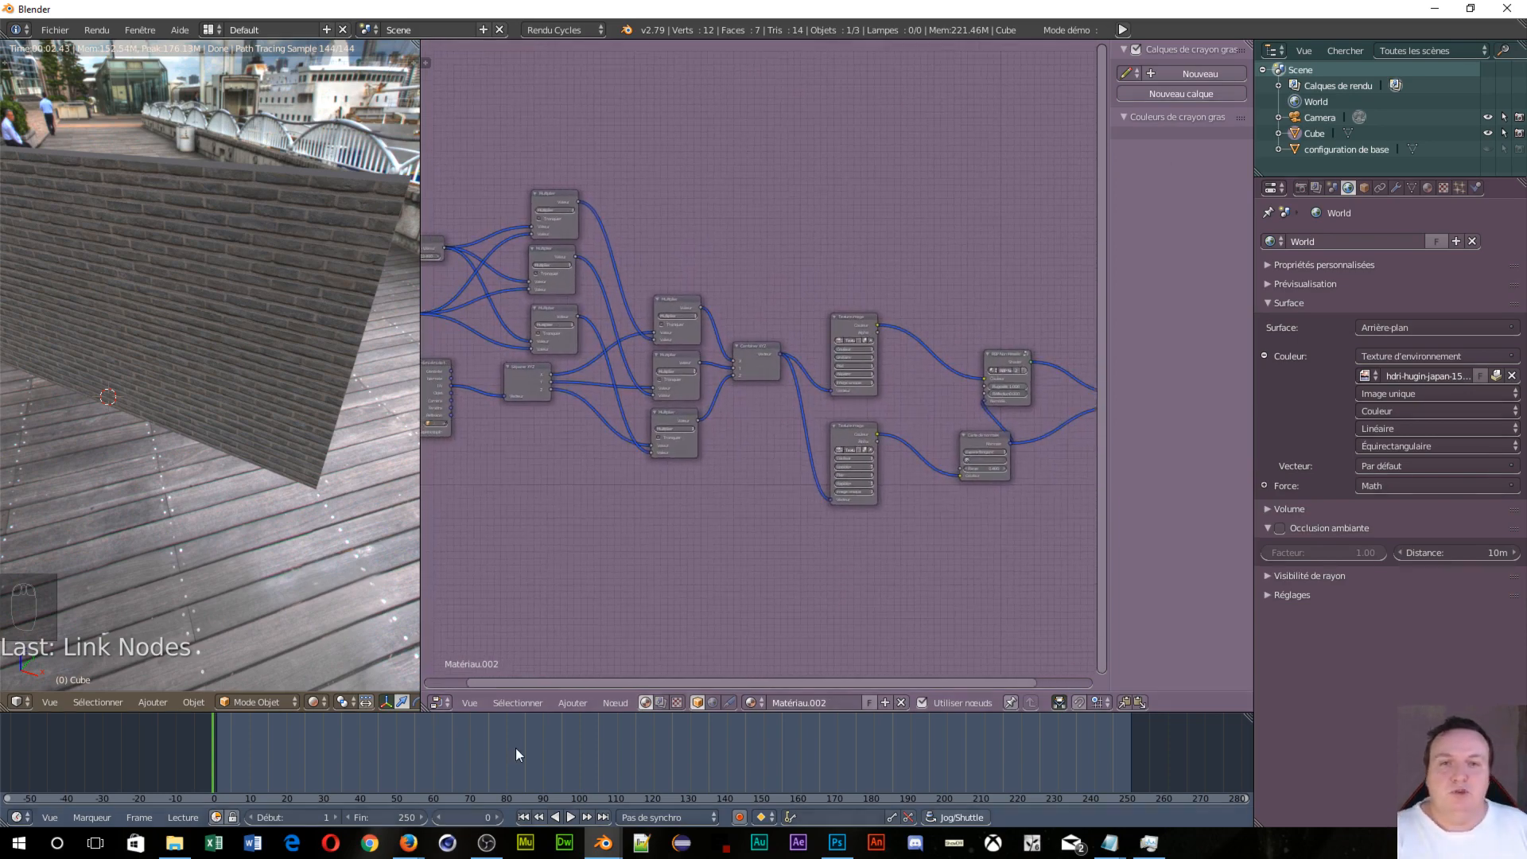
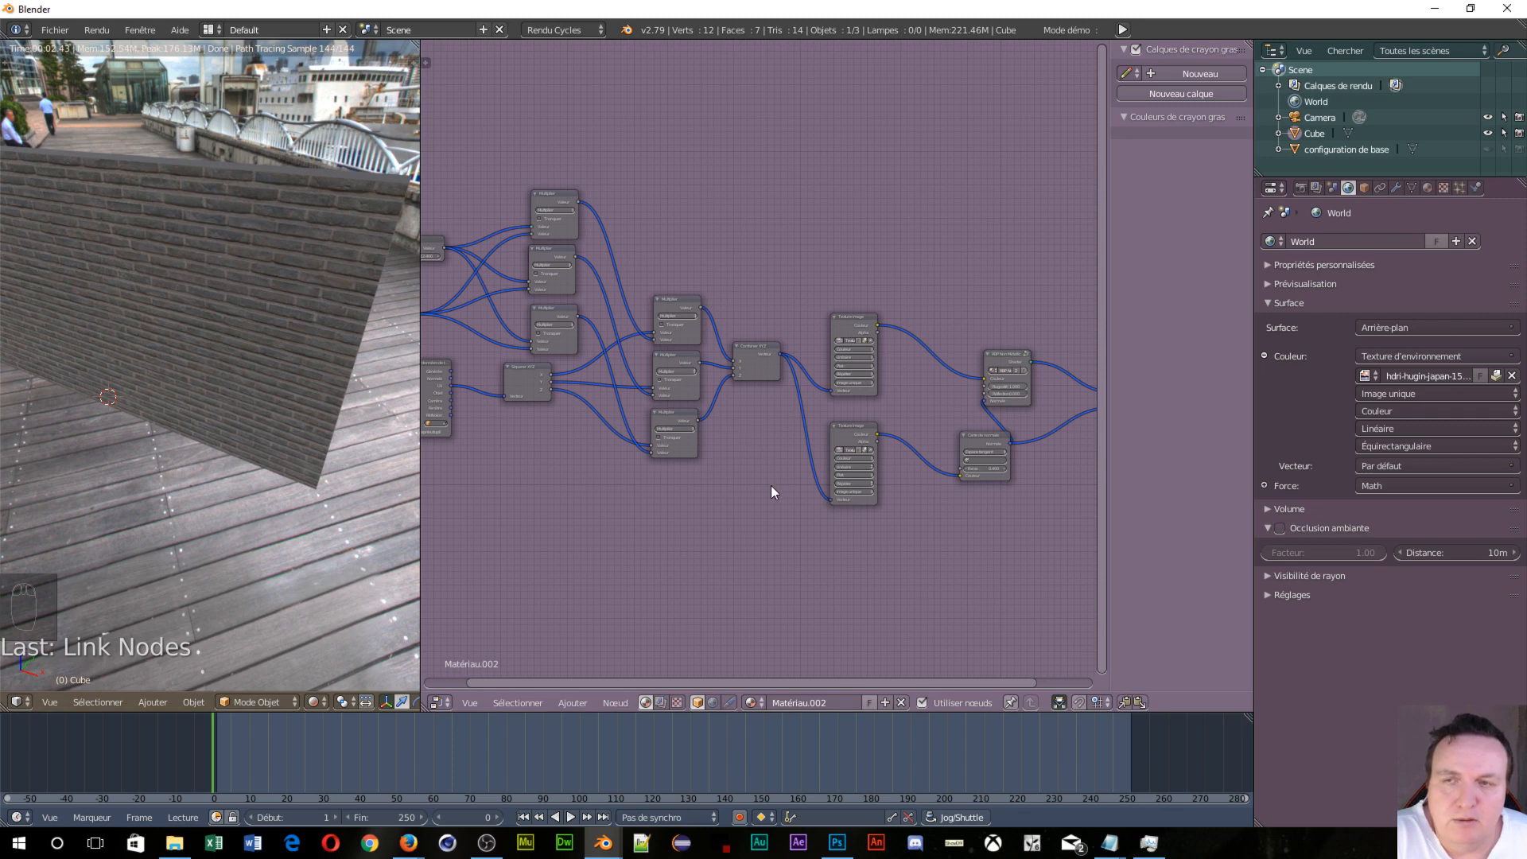
middle_click_drag(774, 498, 832, 539)
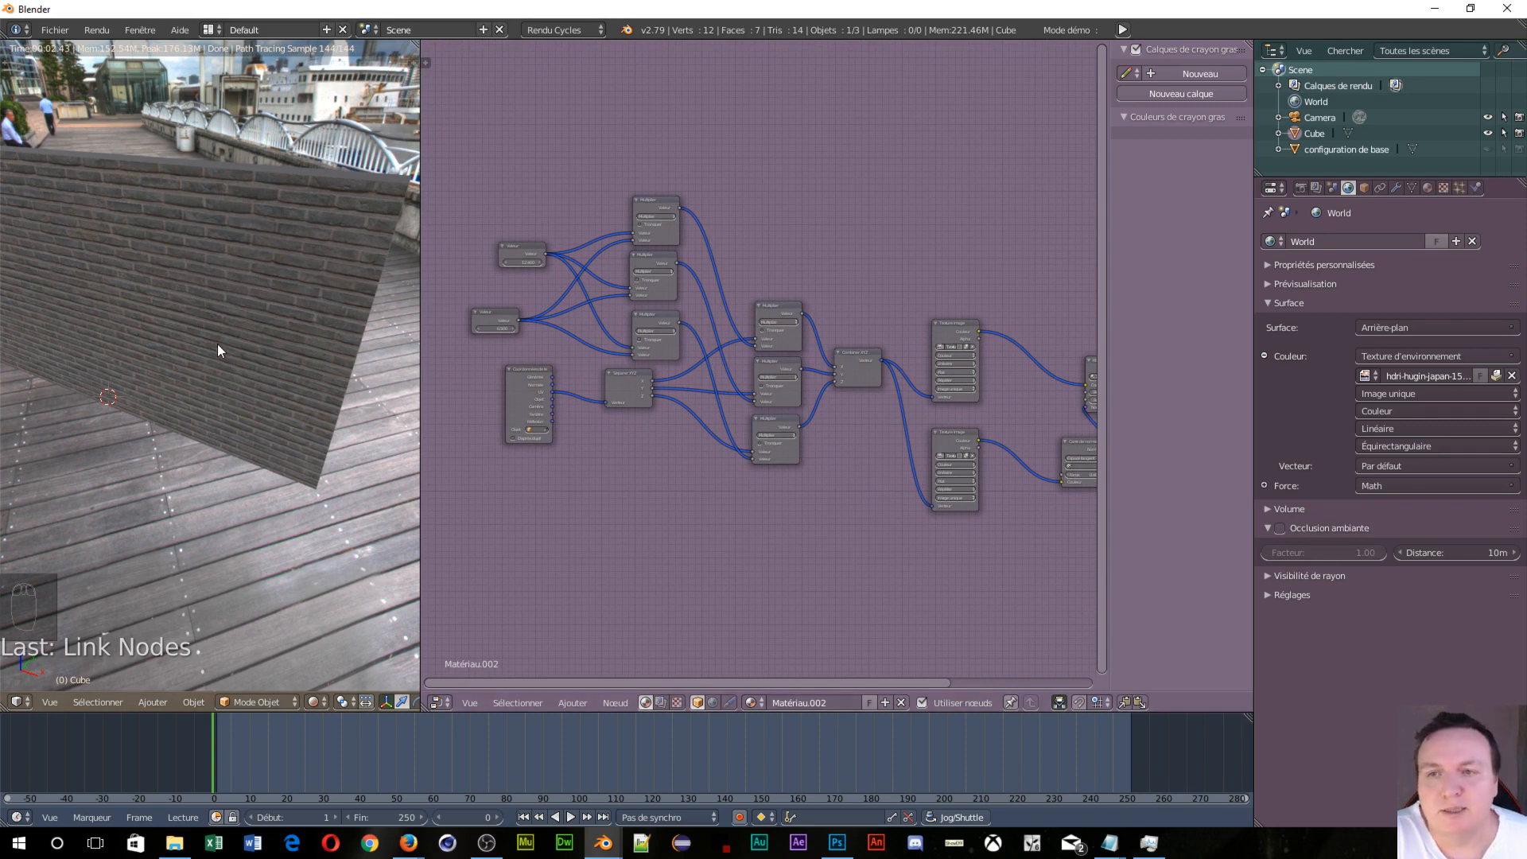
middle_click_drag(733, 543, 770, 543)
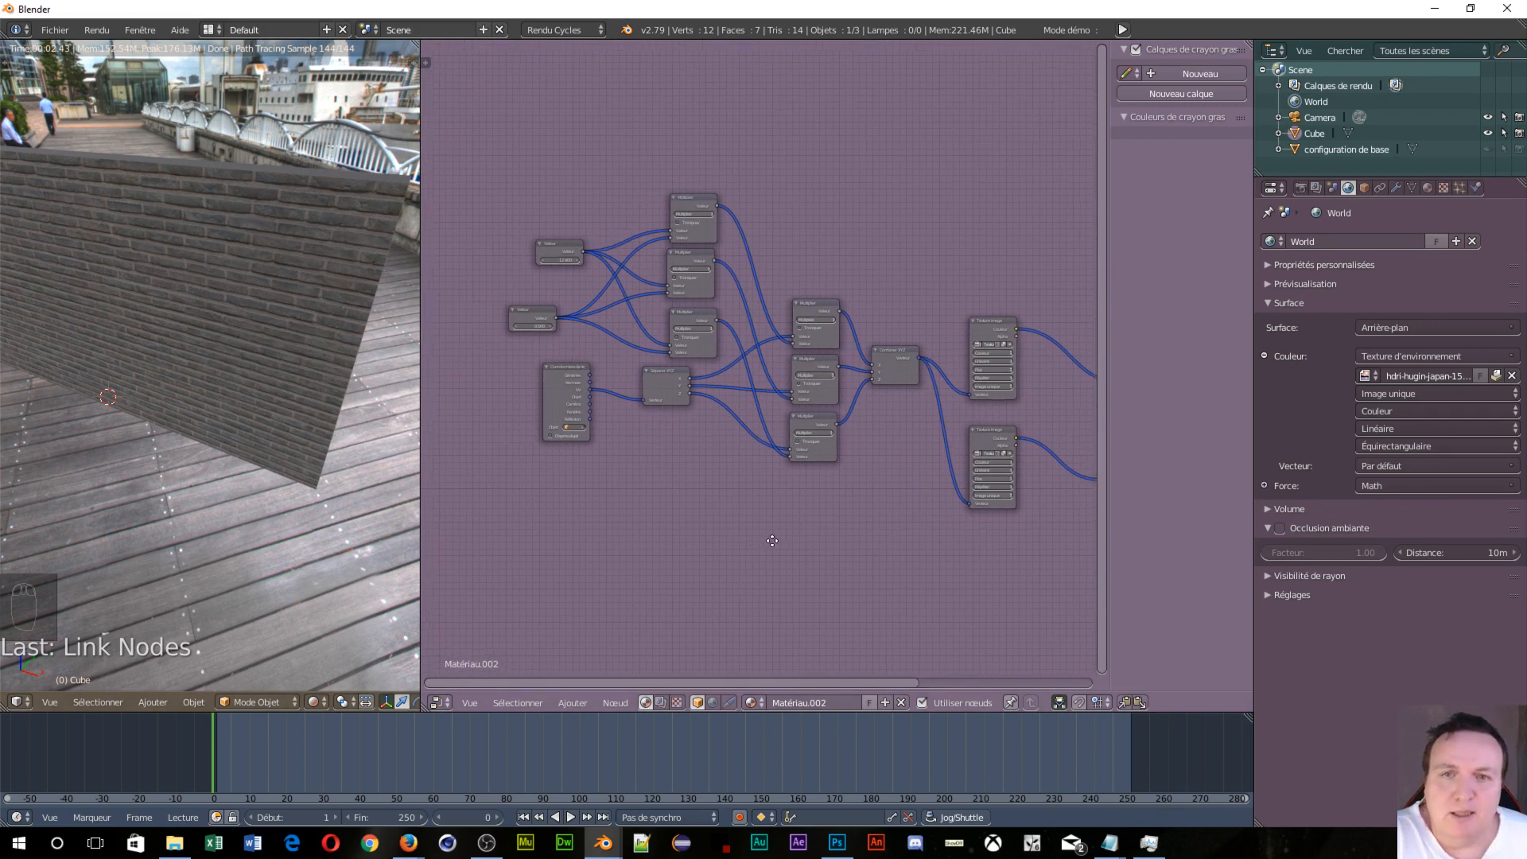
left_click_drag(571, 368, 534, 368)
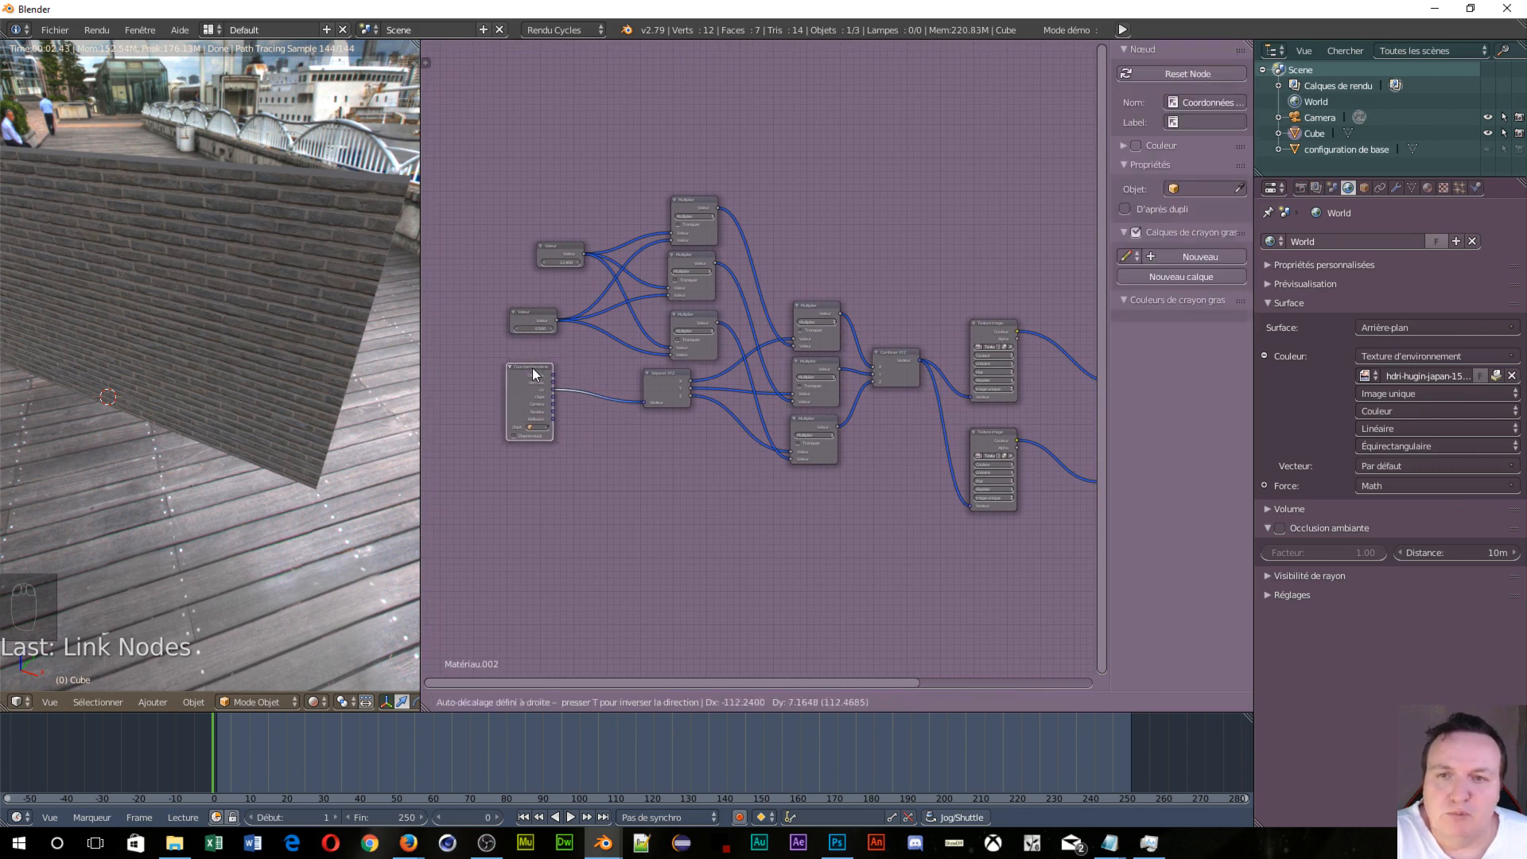
left_click(515, 314)
left_click_drag(515, 315, 511, 322)
left_click_drag(560, 241, 513, 259)
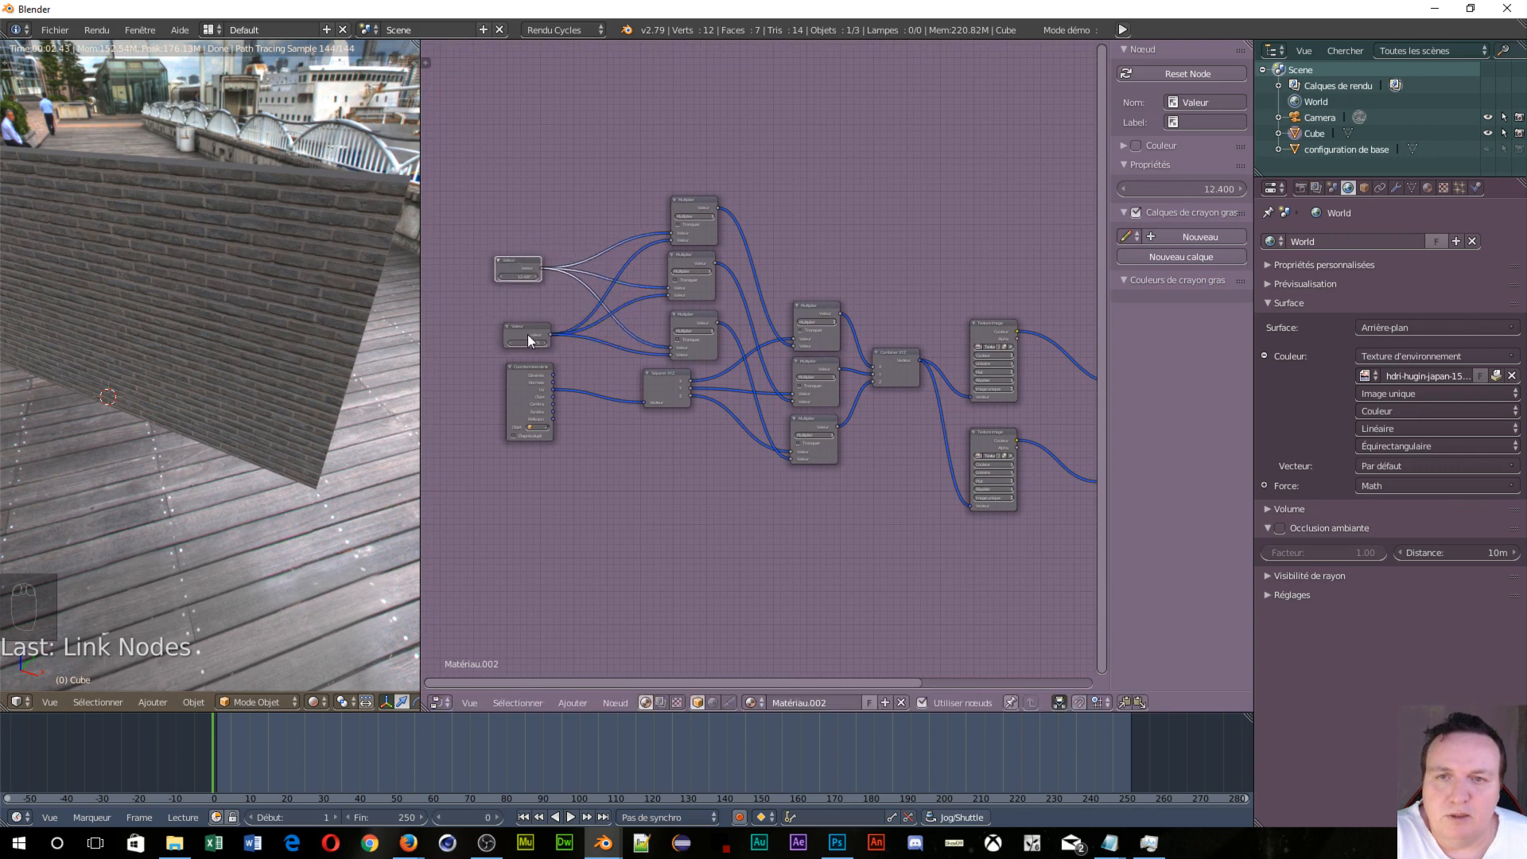
left_click_drag(515, 321, 611, 212)
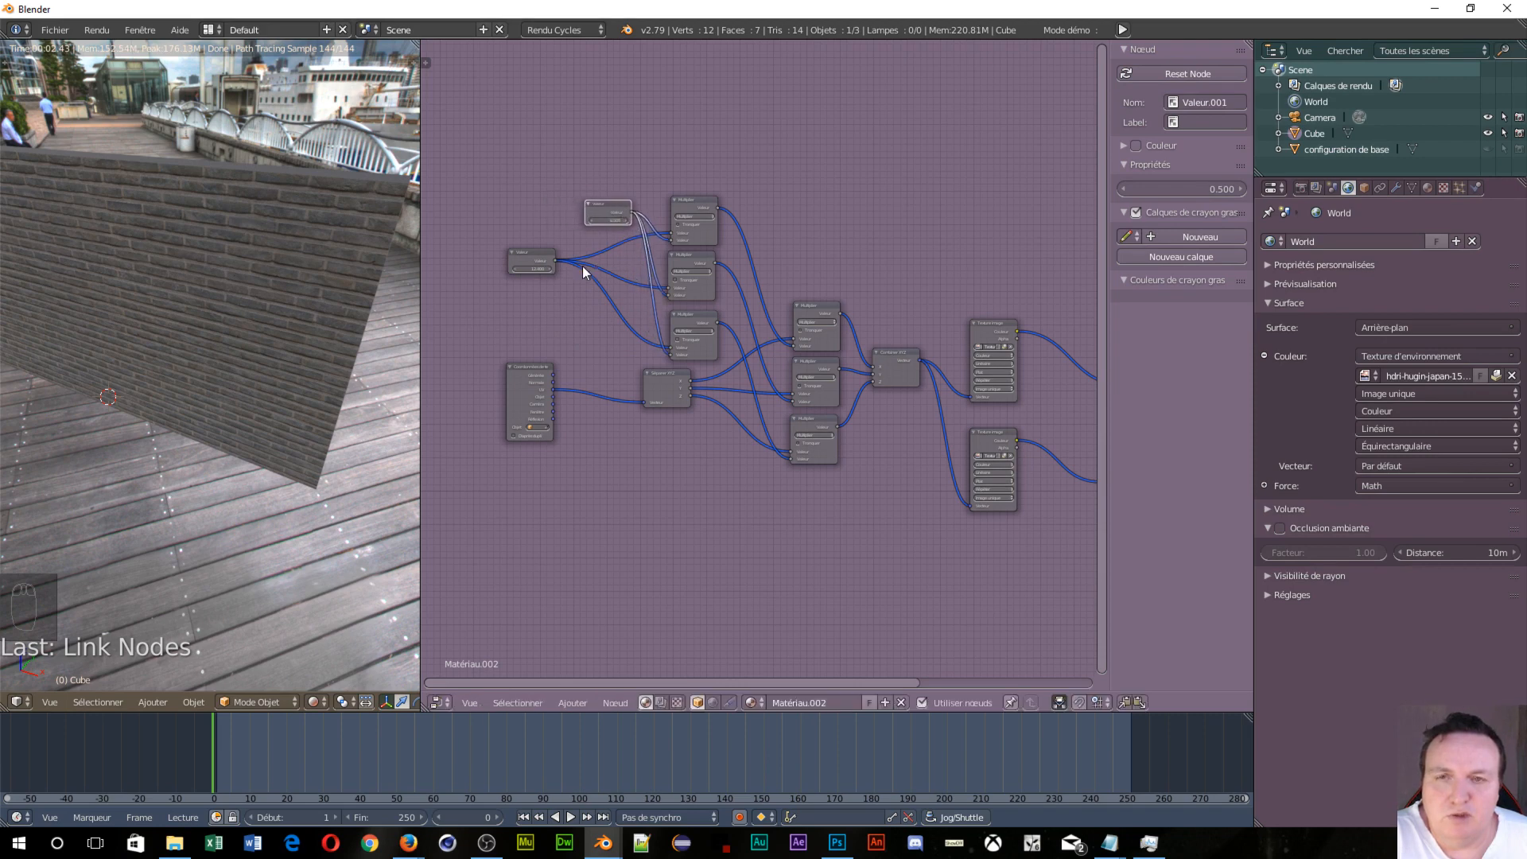
left_click_drag(528, 269, 532, 297)
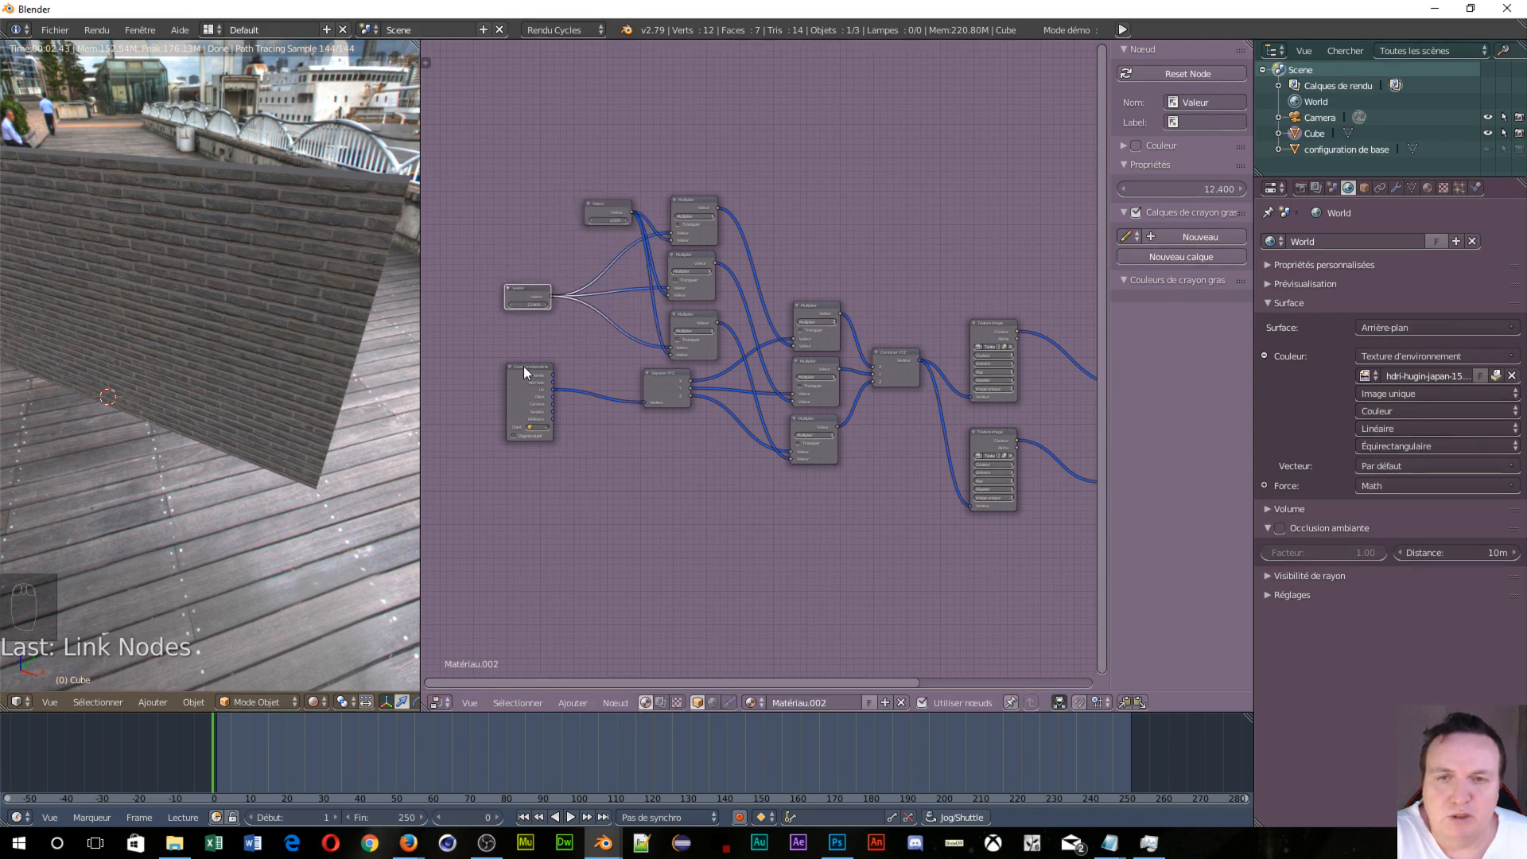
left_click_drag(523, 366, 573, 365)
left_click_drag(526, 296, 488, 304)
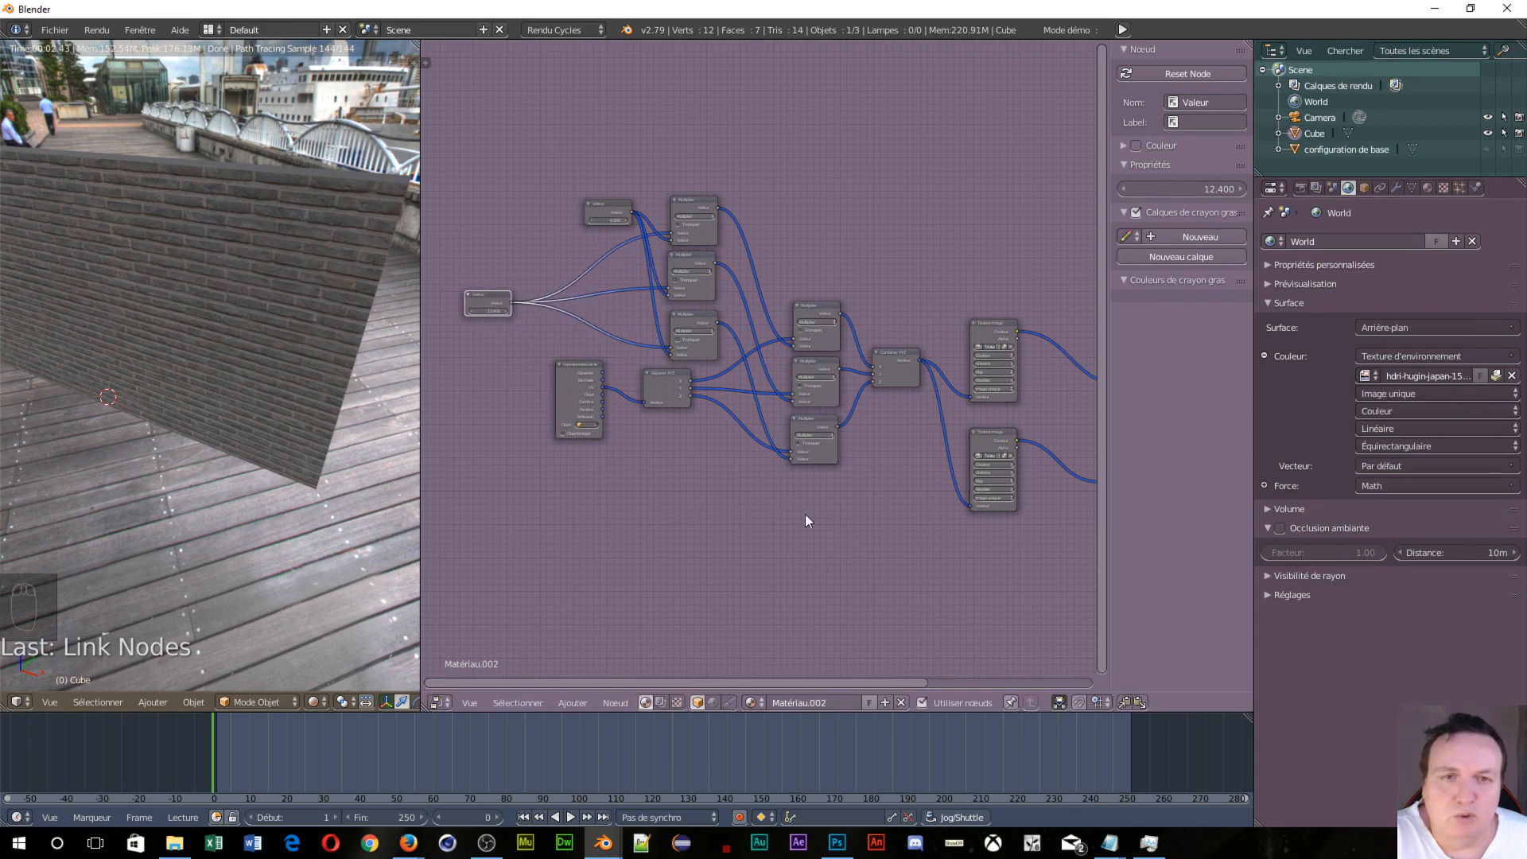
Step: Examine the node chain from the Valeur and Multiplier nodes through the image textures to the material output
middle_click_drag(841, 525, 680, 431)
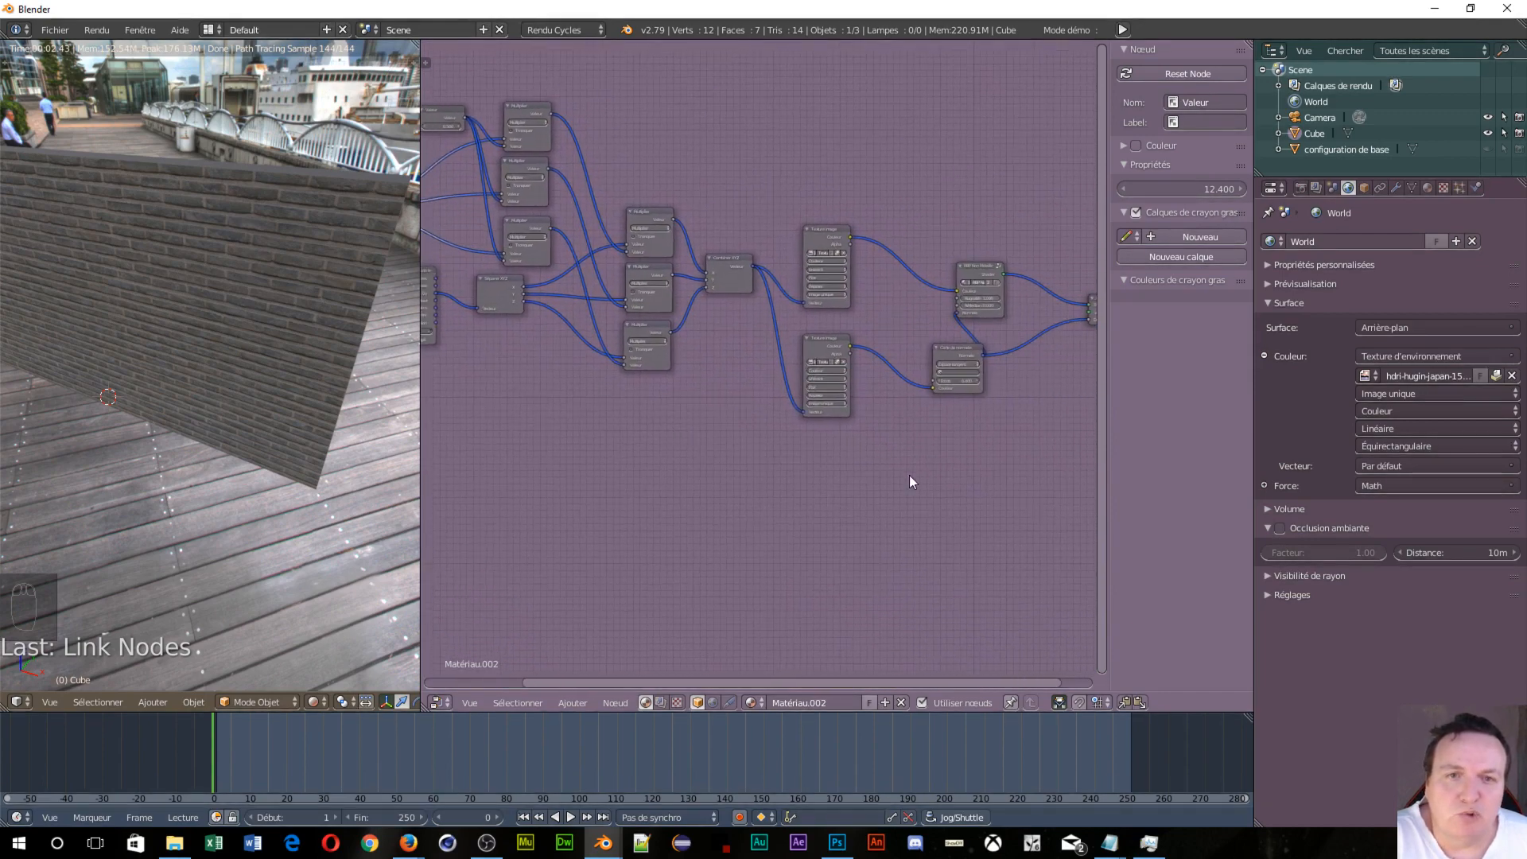
scroll(901, 474, "up", 4)
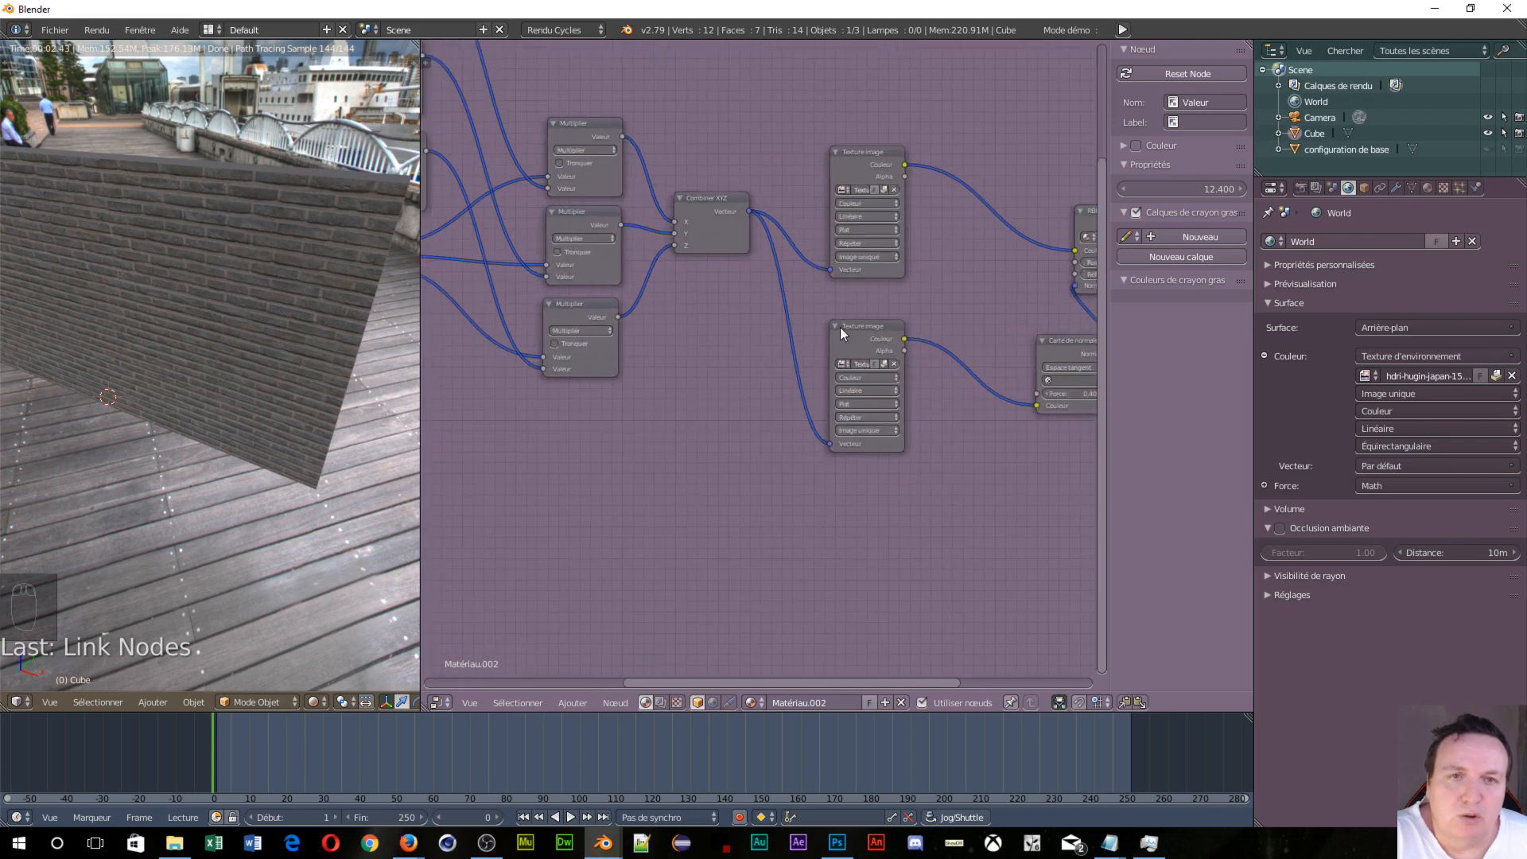
middle_click_drag(1069, 486, 879, 557)
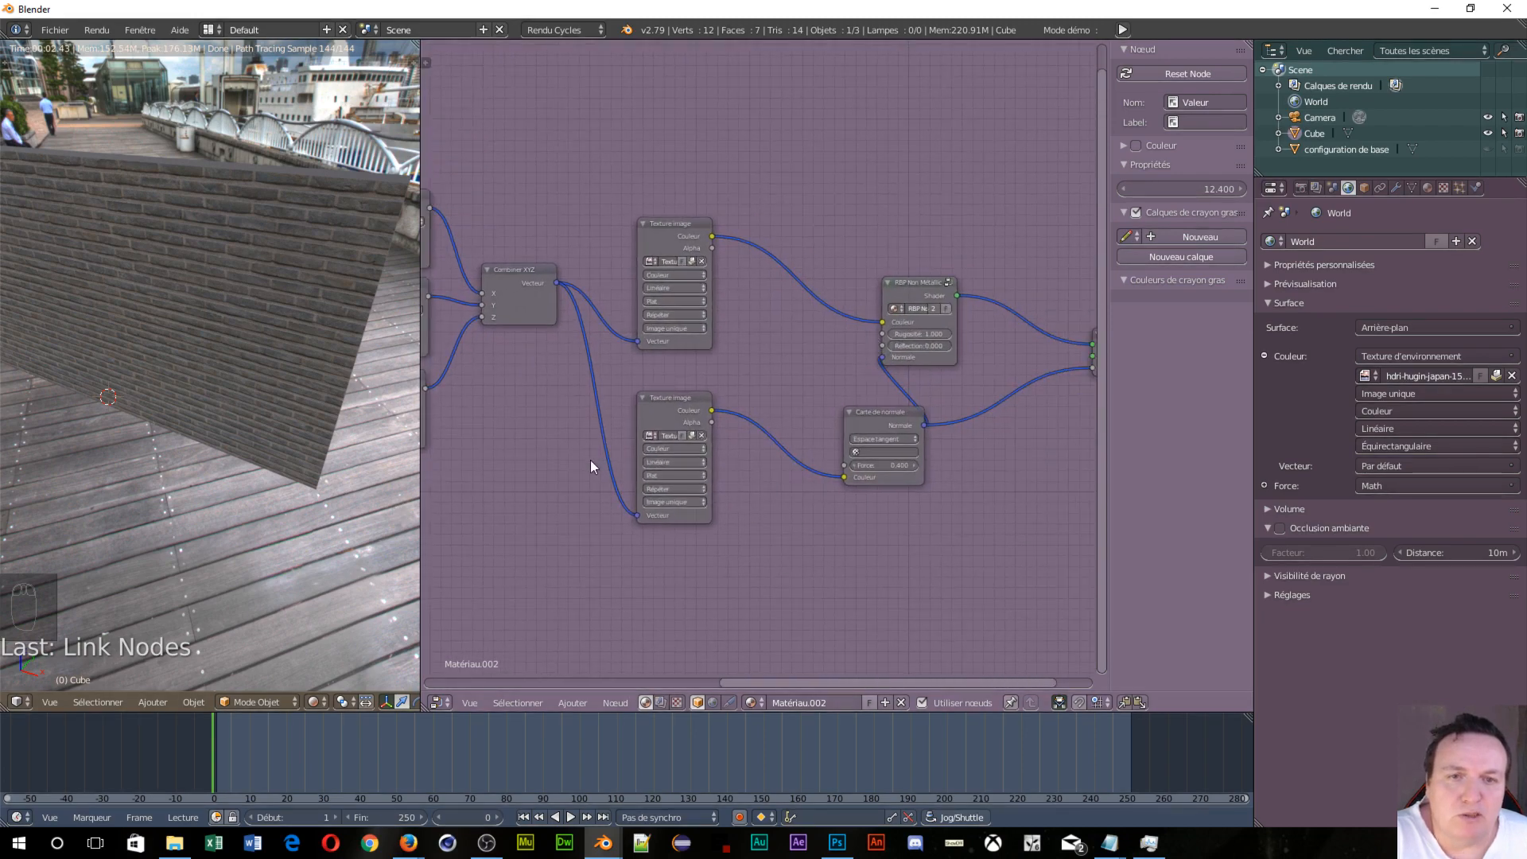
middle_click_drag(517, 485, 1015, 465)
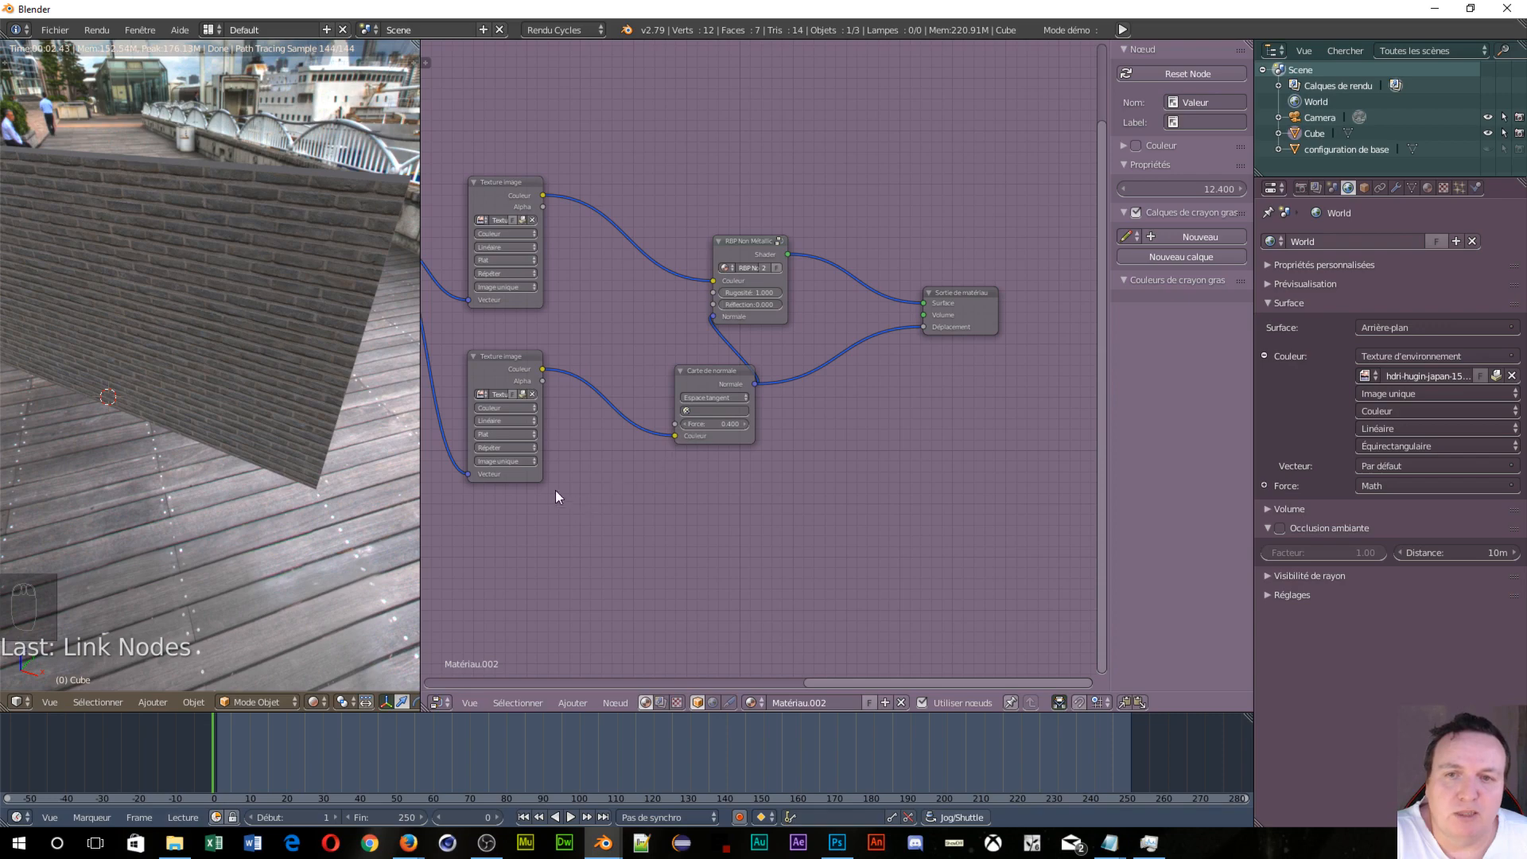
middle_click_drag(555, 490, 599, 544)
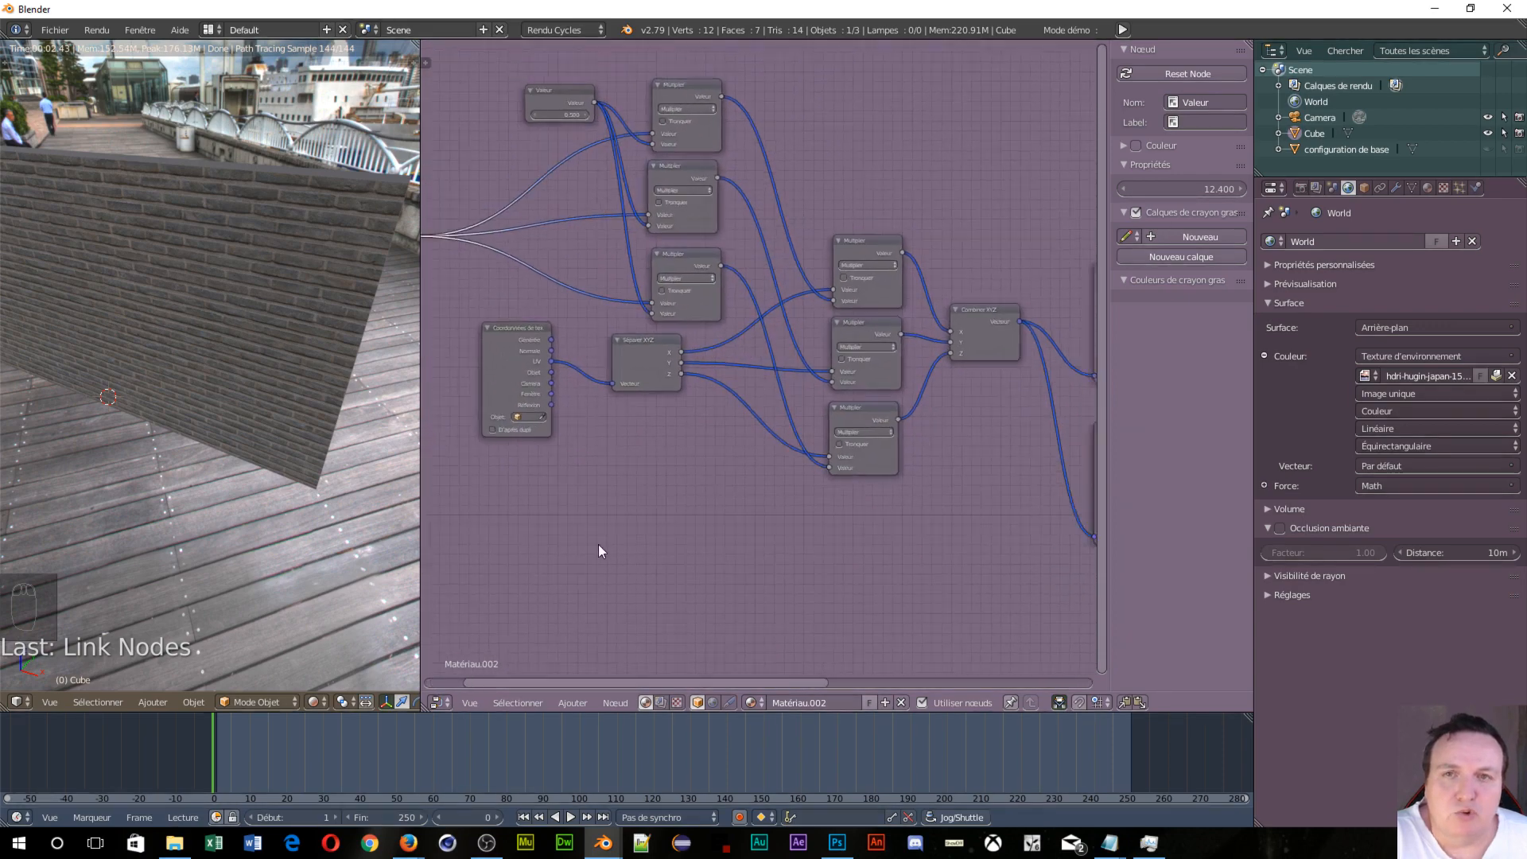
scroll(600, 544, "down", 5)
middle_click_drag(793, 494, 558, 572)
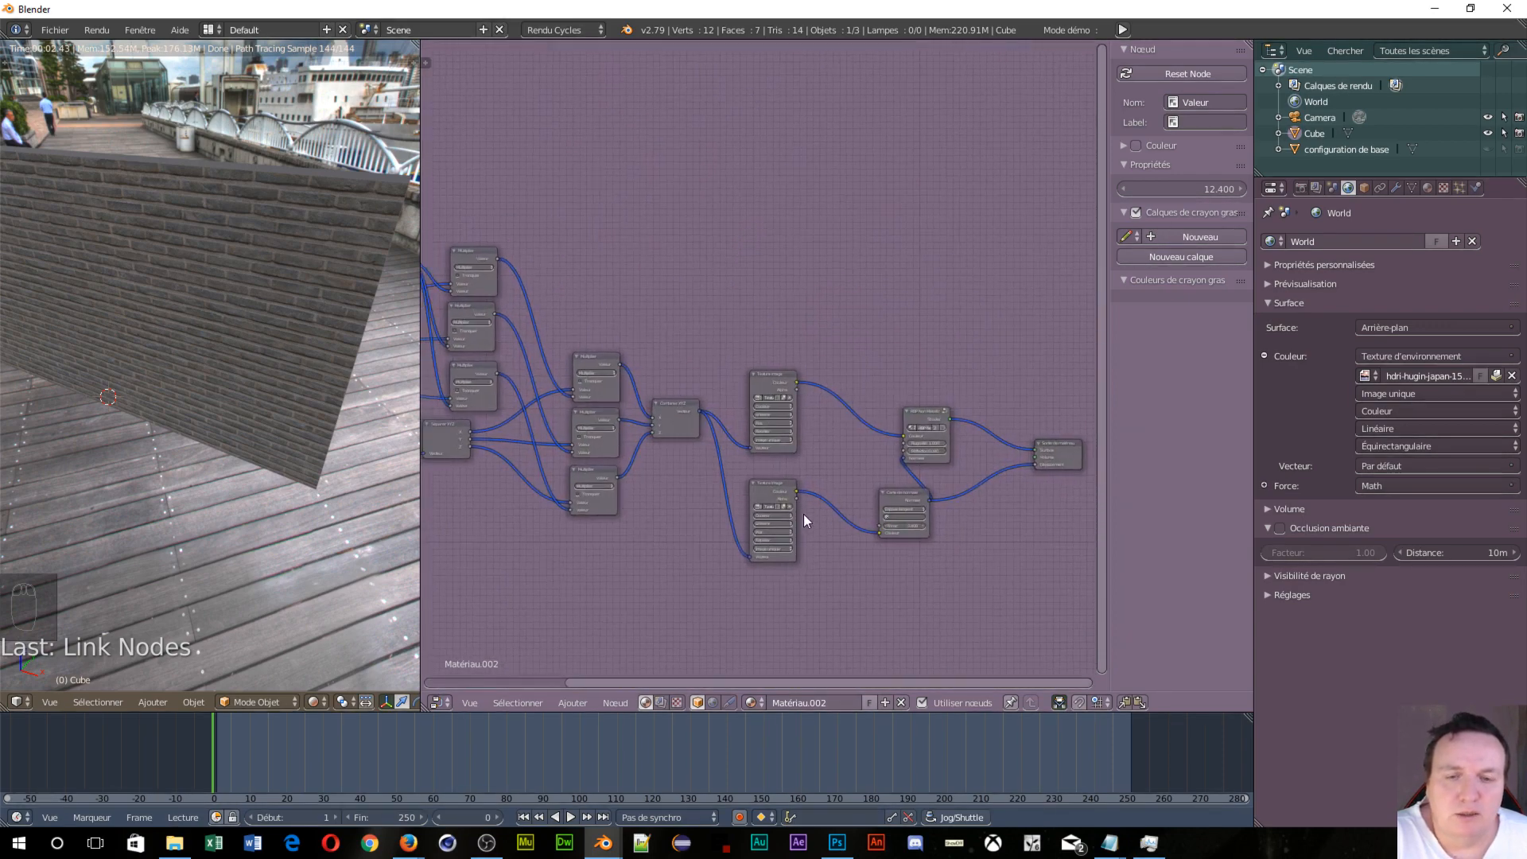
scroll(843, 552, "up", 2)
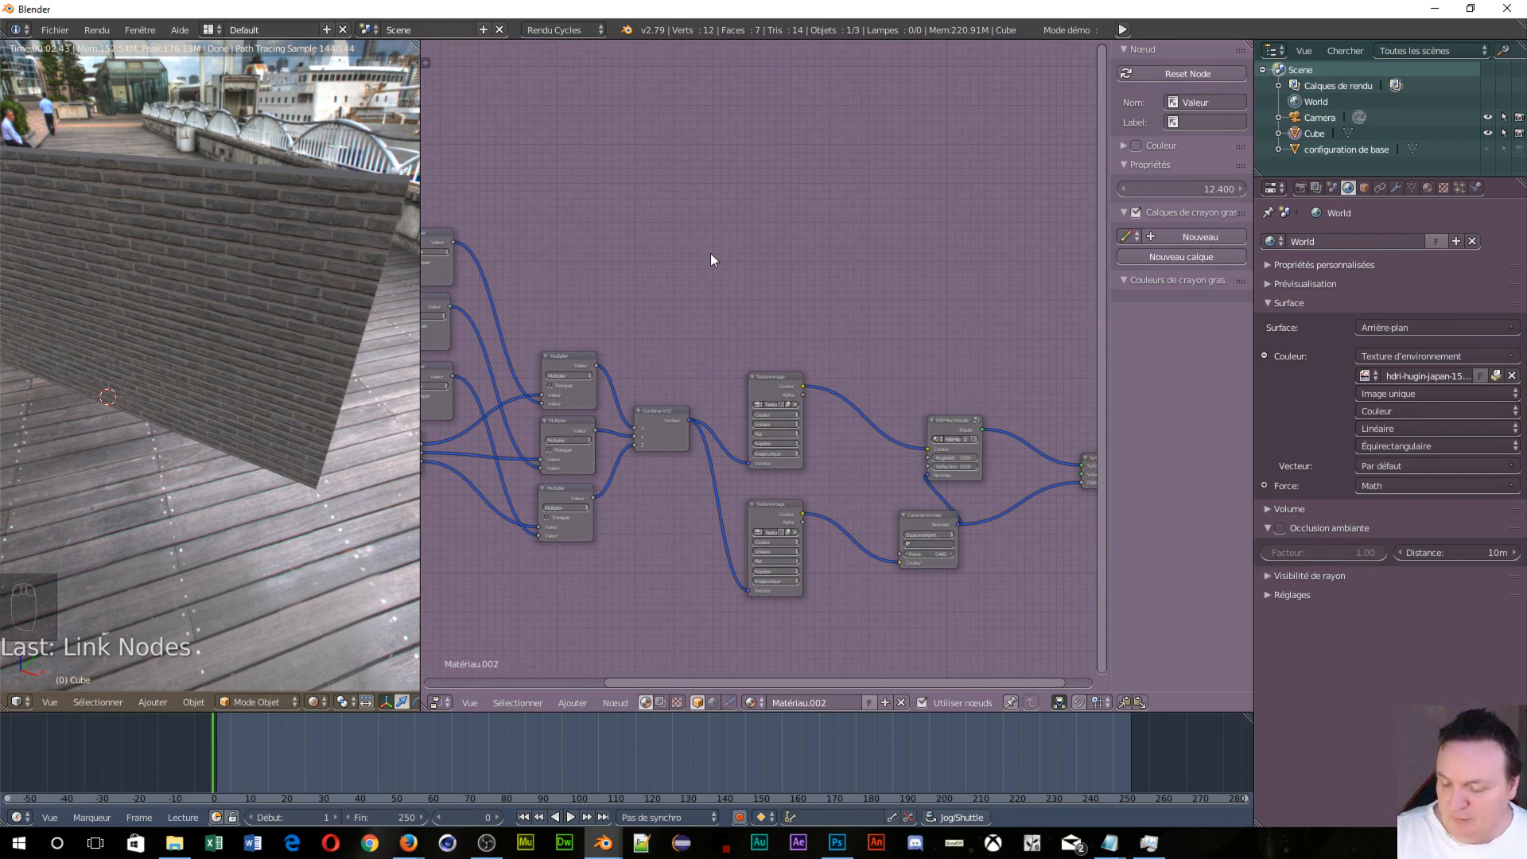
key("shift+a")
mouse_move(598, 292)
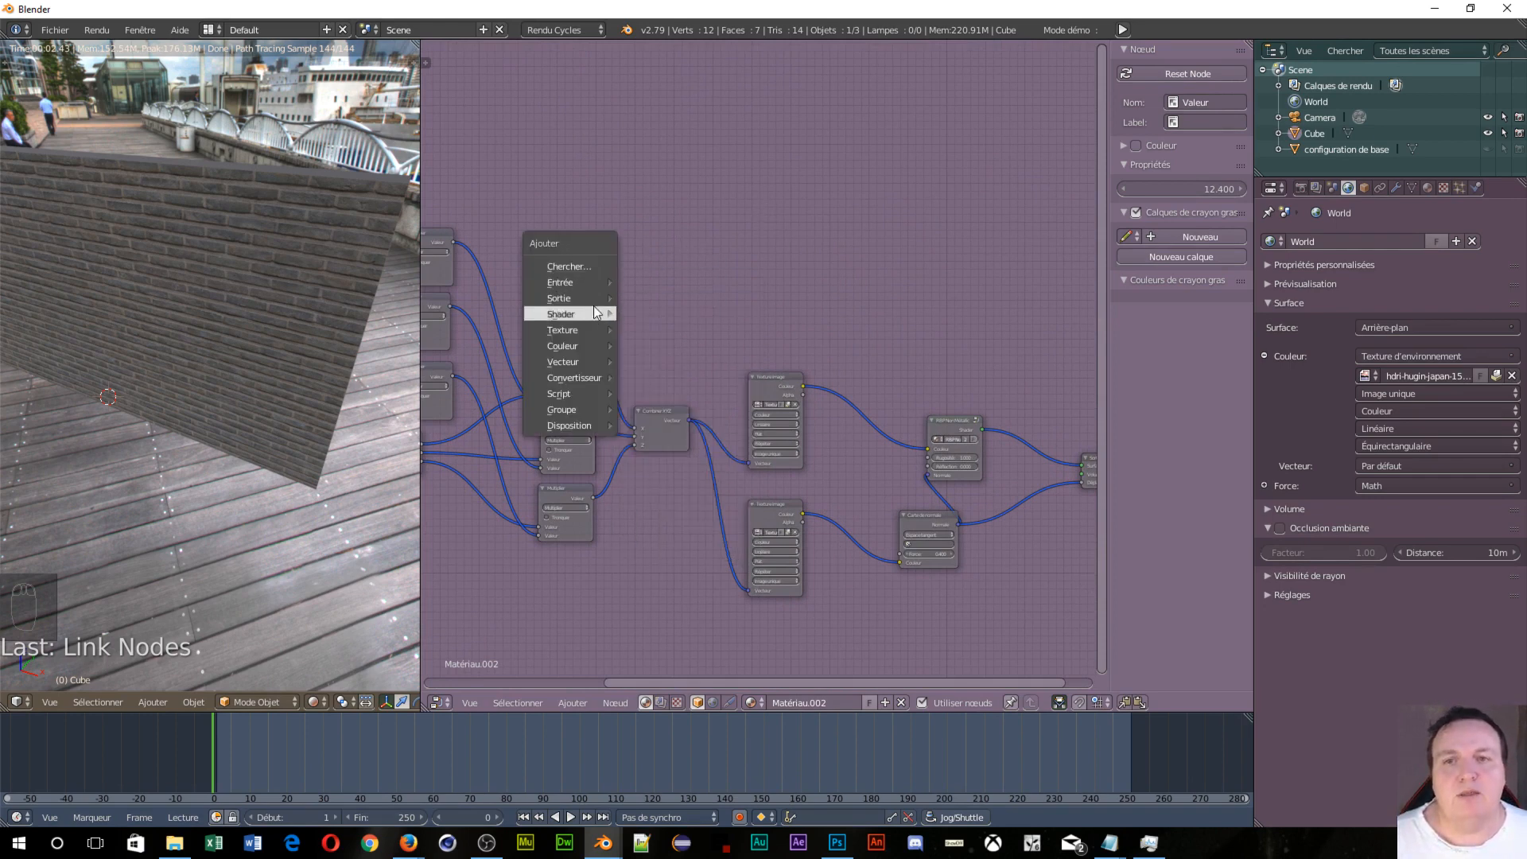
mouse_move(605, 330)
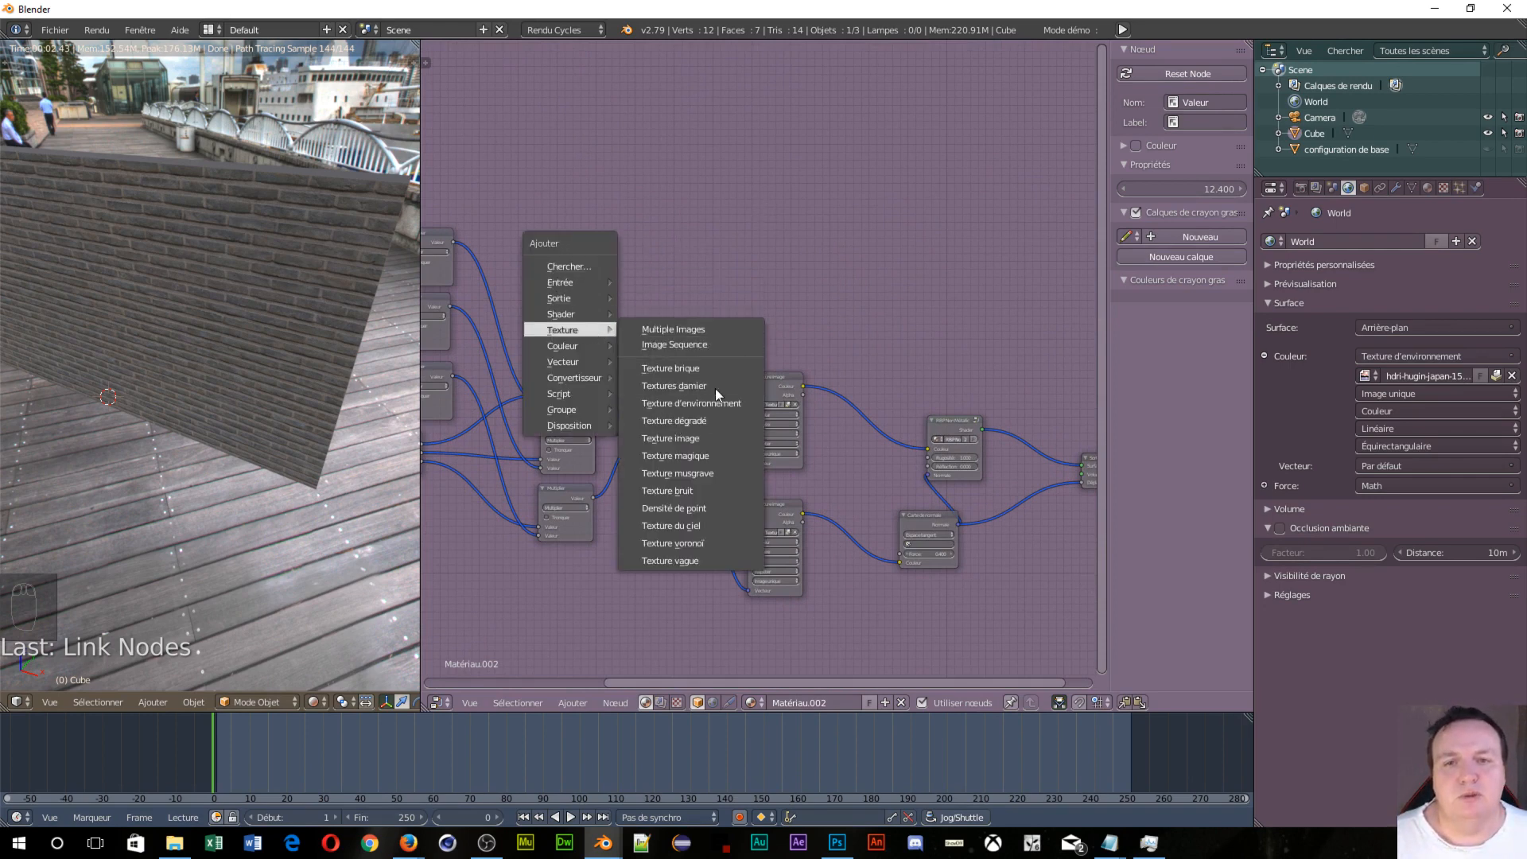
key("Home")
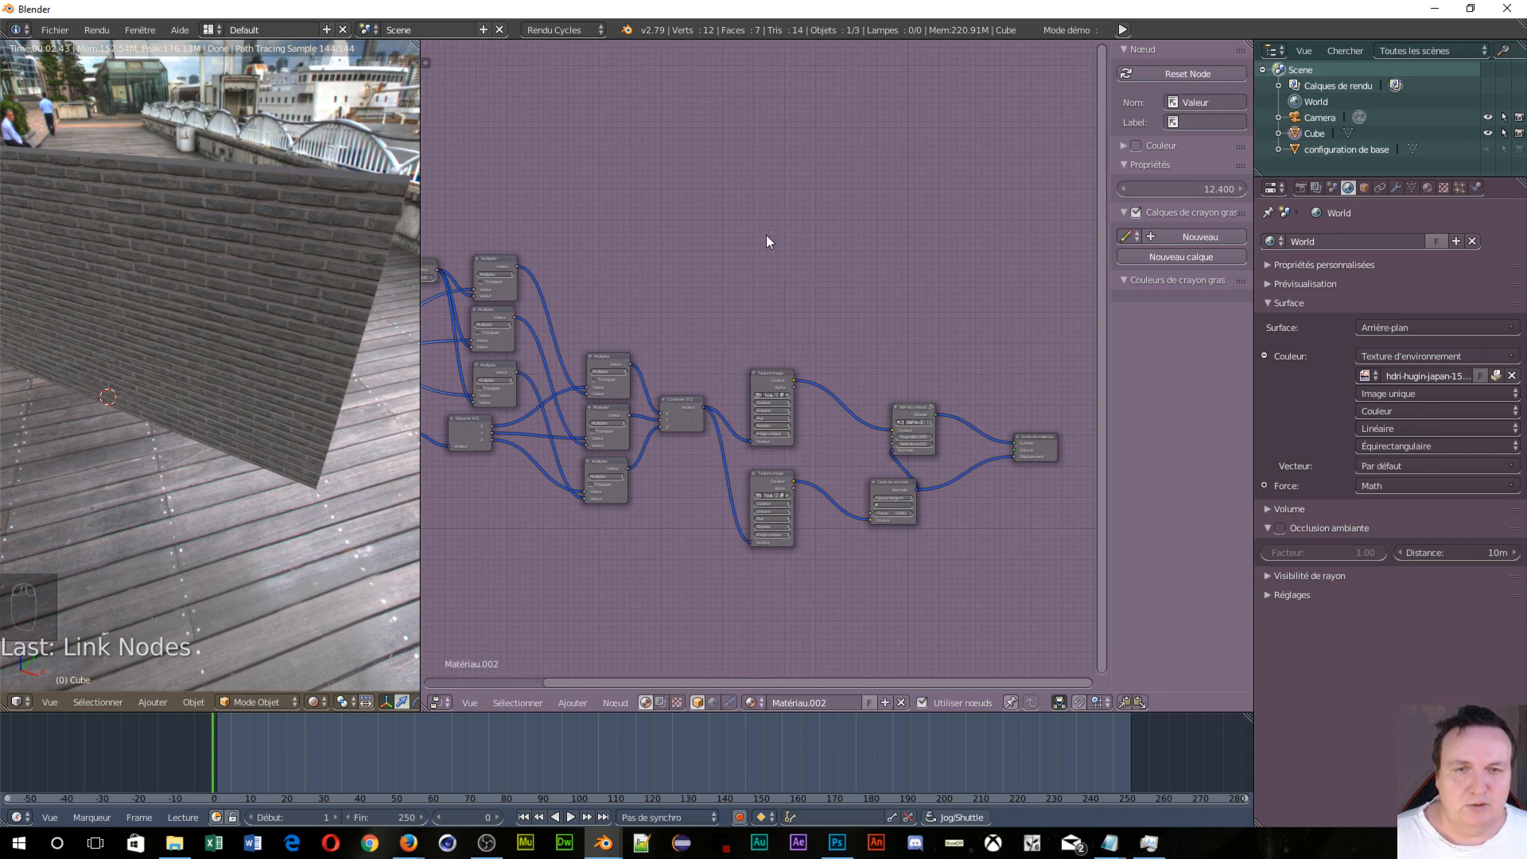
key("shift+a")
mouse_move(734, 206)
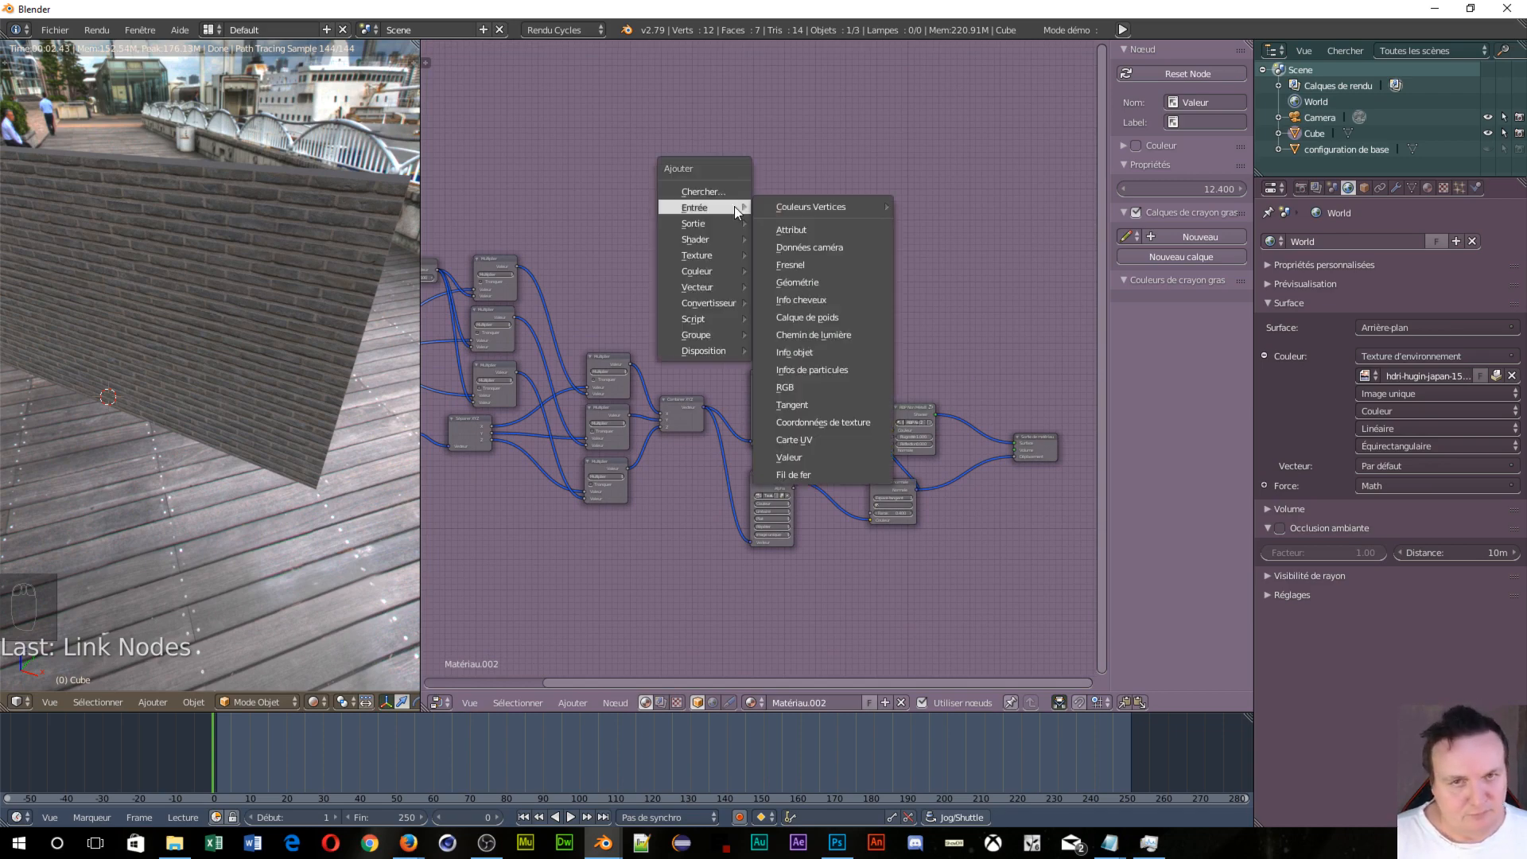
Step: Replace the image in the lower Texture image node with TexturesCom_BrickSmallDark0055_5_seamless_S.jpg from Downloads and check the wall up close
scroll(808, 589, "up", 3)
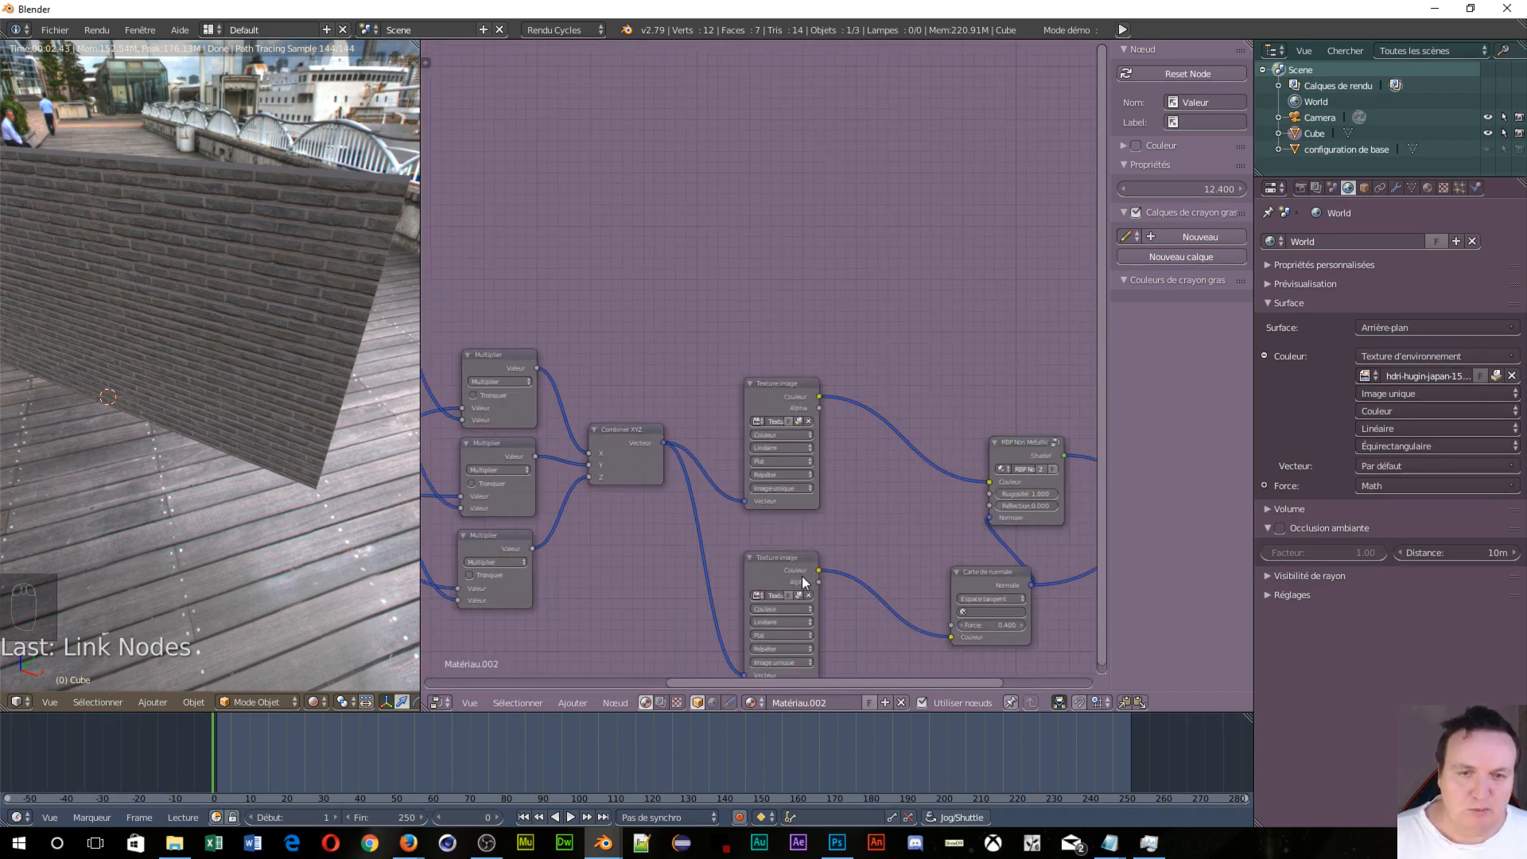
middle_click_drag(914, 652, 899, 539)
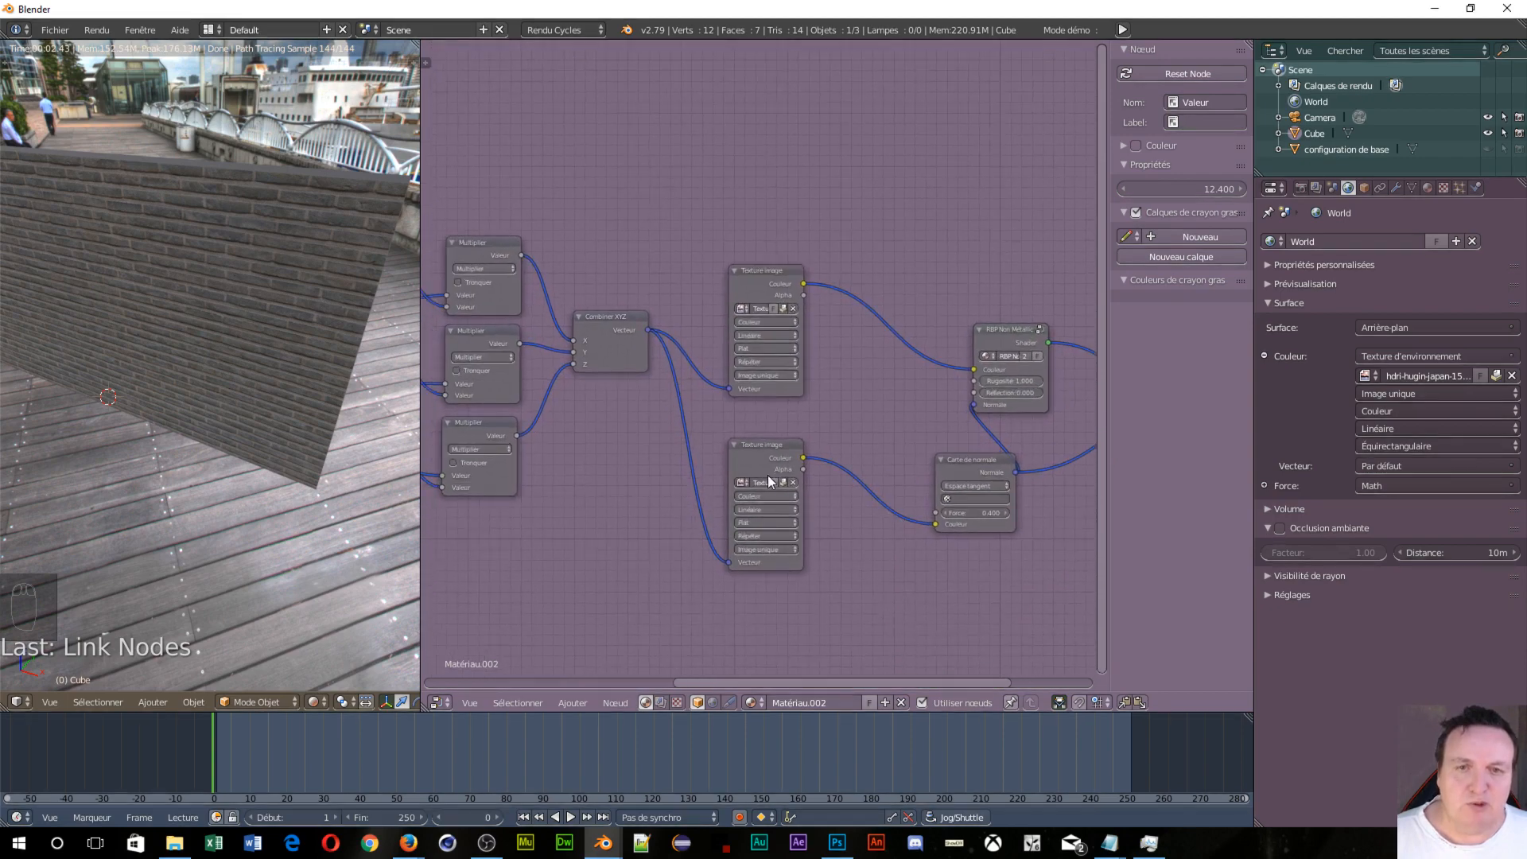
left_click_drag(792, 495, 775, 484)
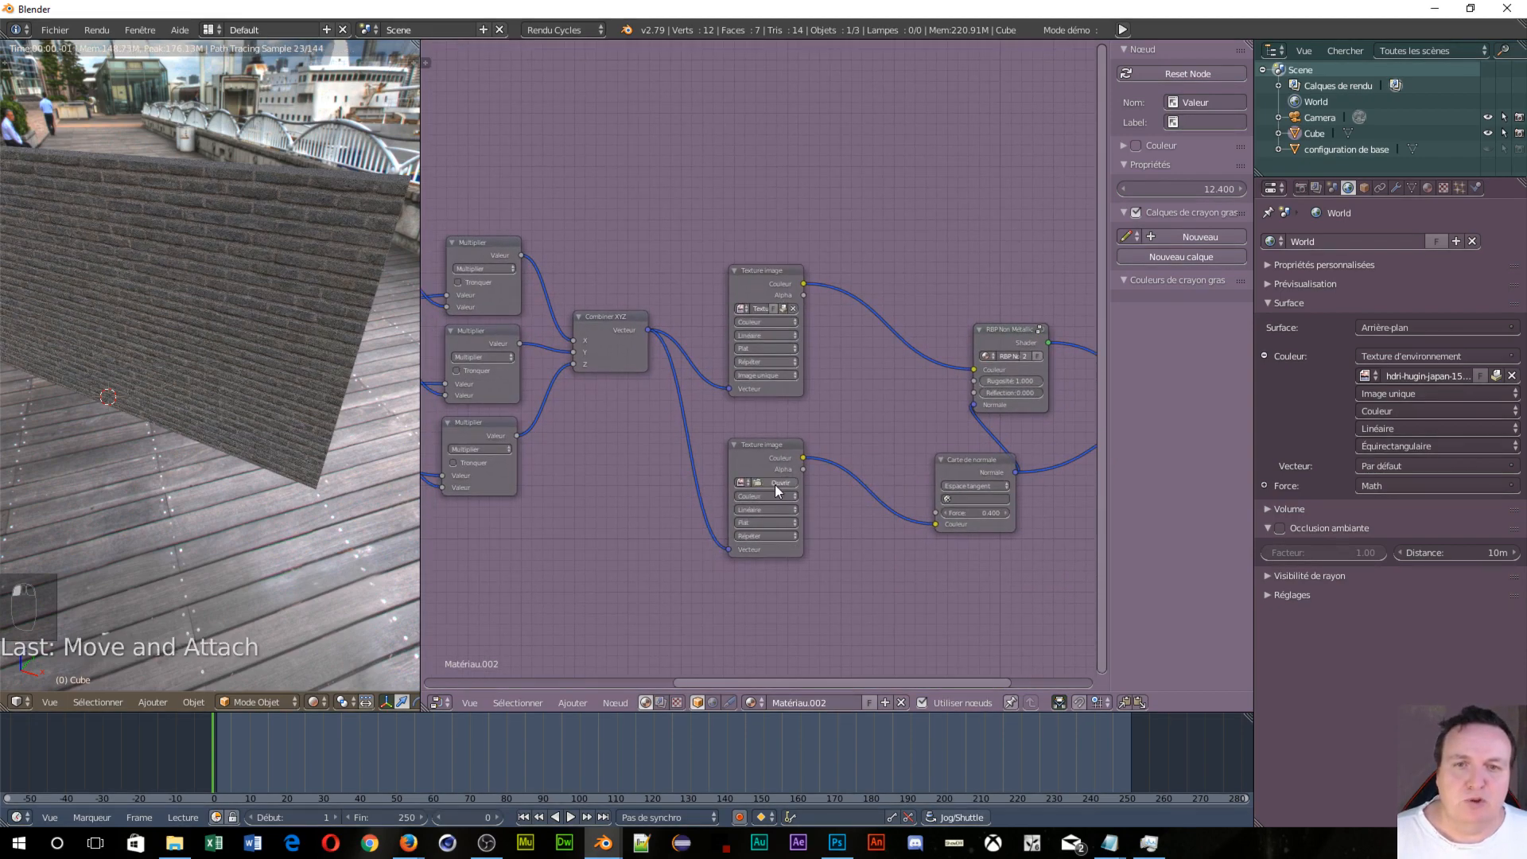
left_click(774, 485)
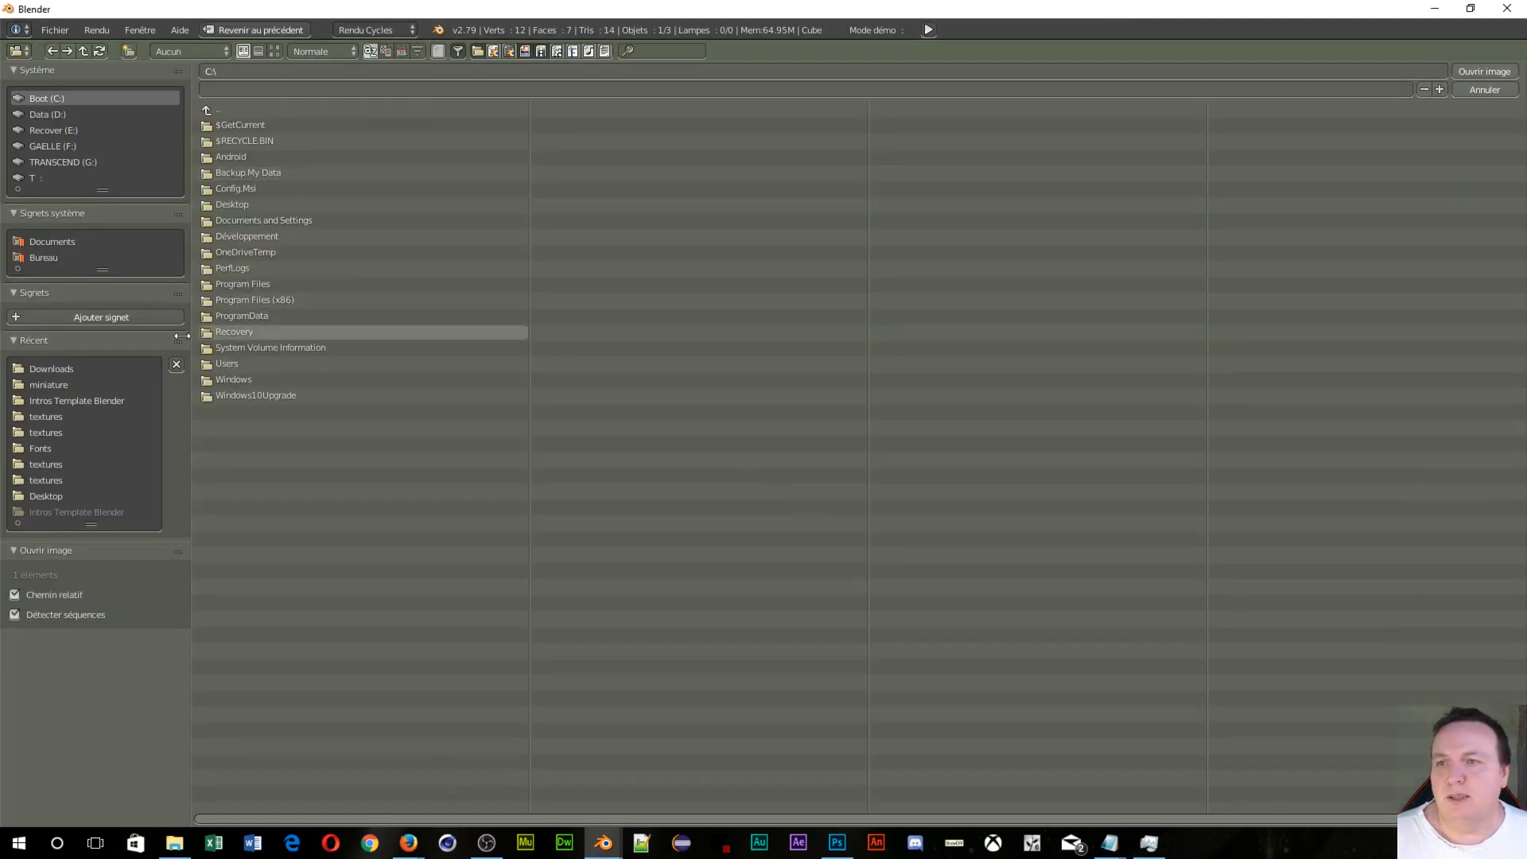
left_click(53, 368)
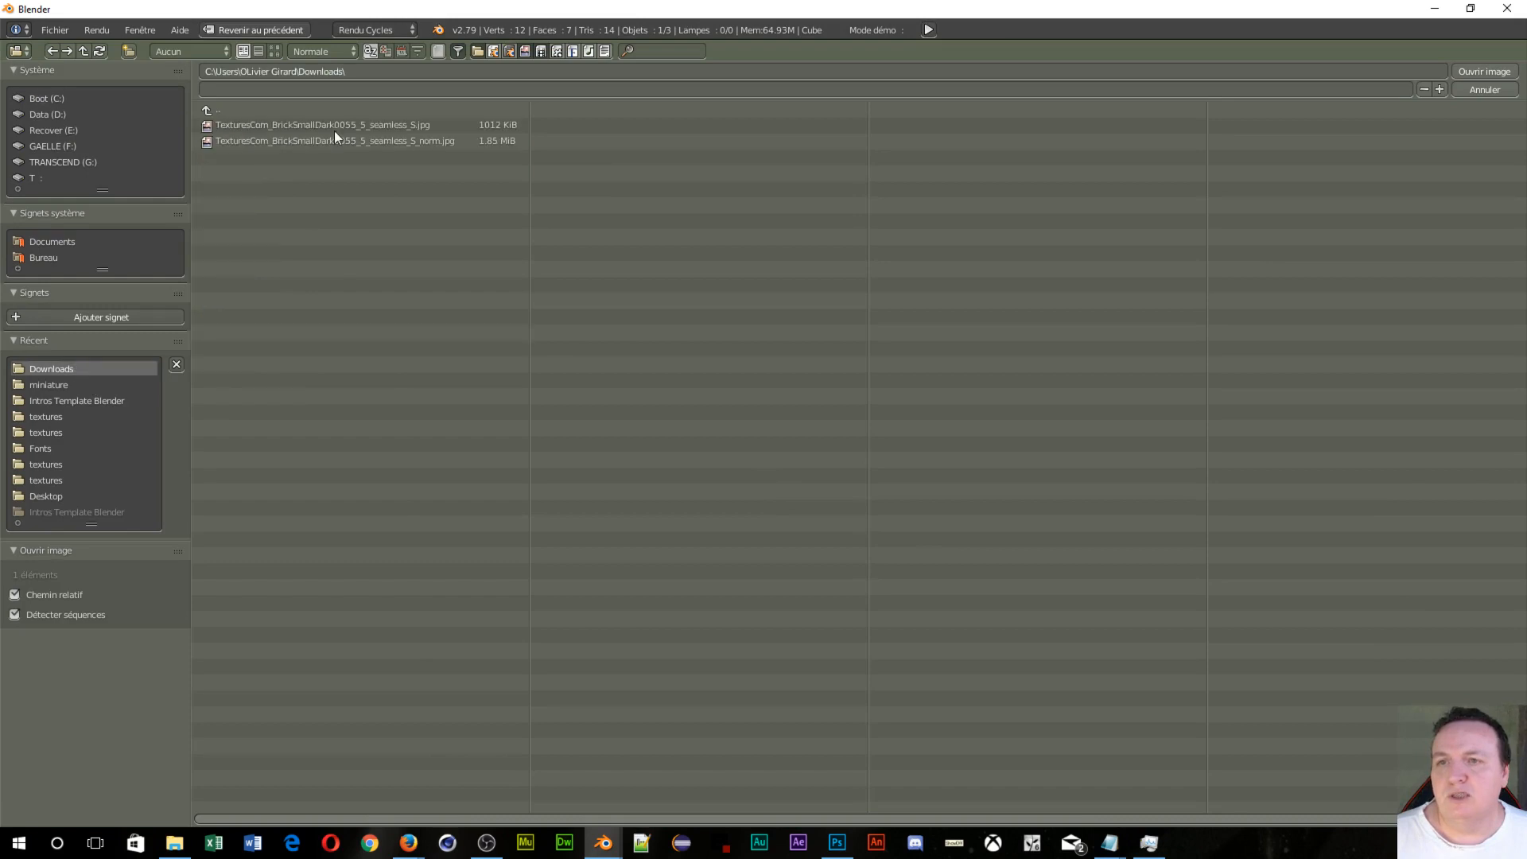
left_click(275, 50)
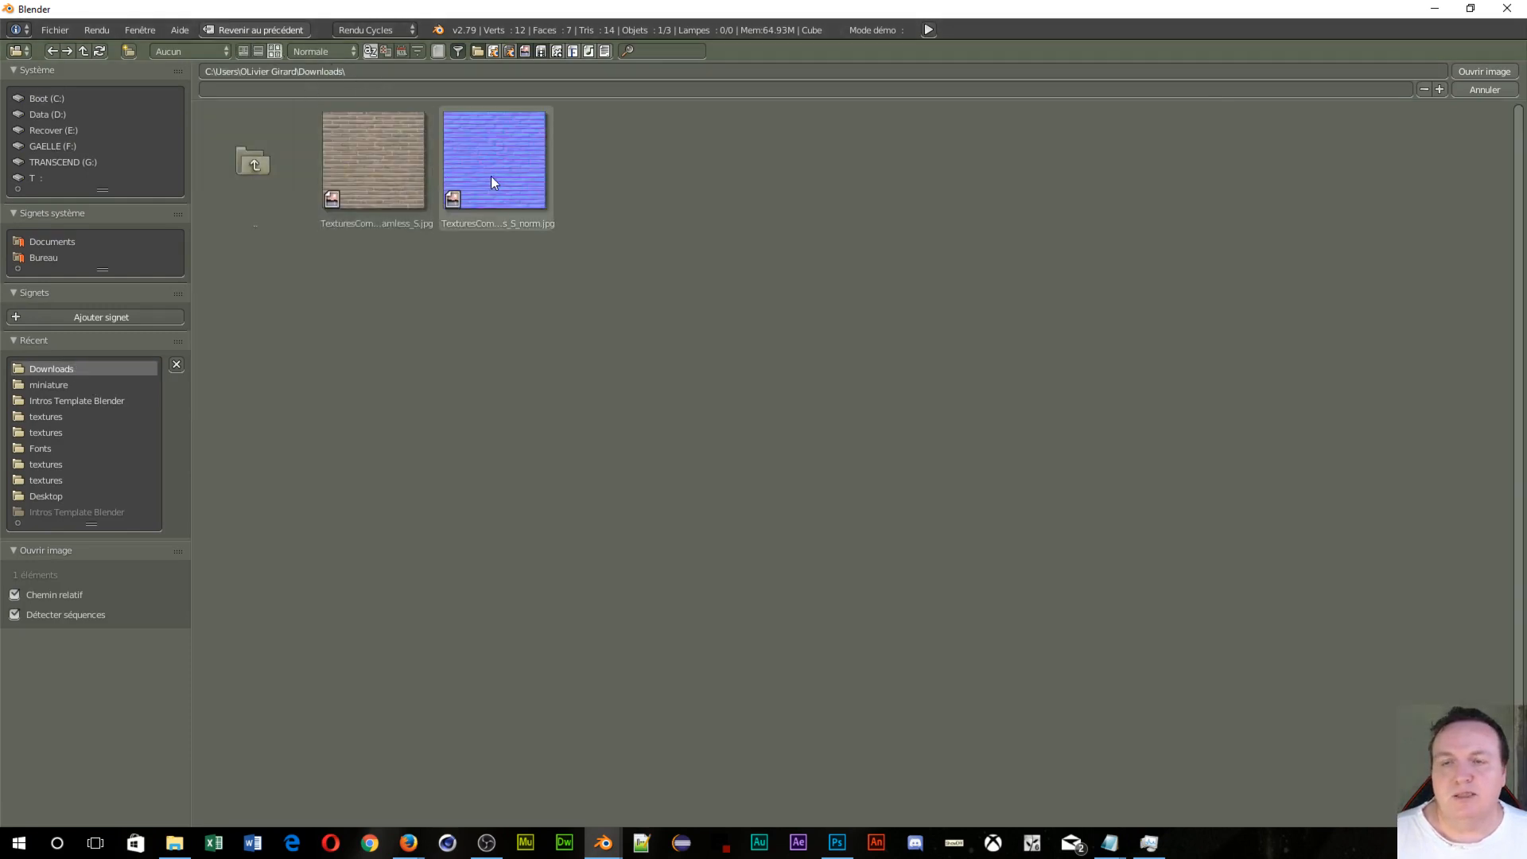
left_click(384, 168)
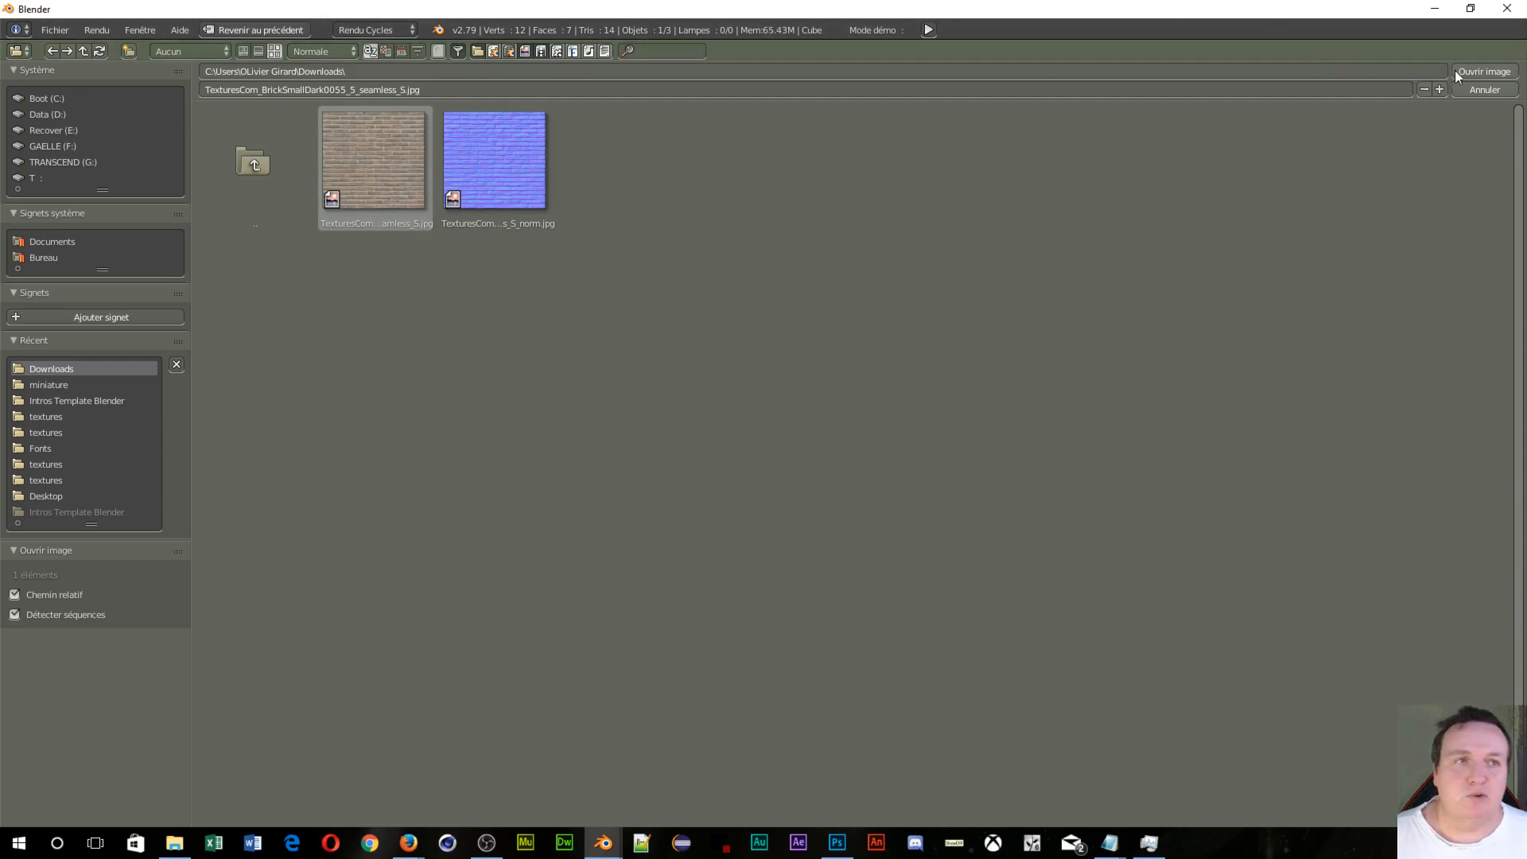
left_click(1482, 70)
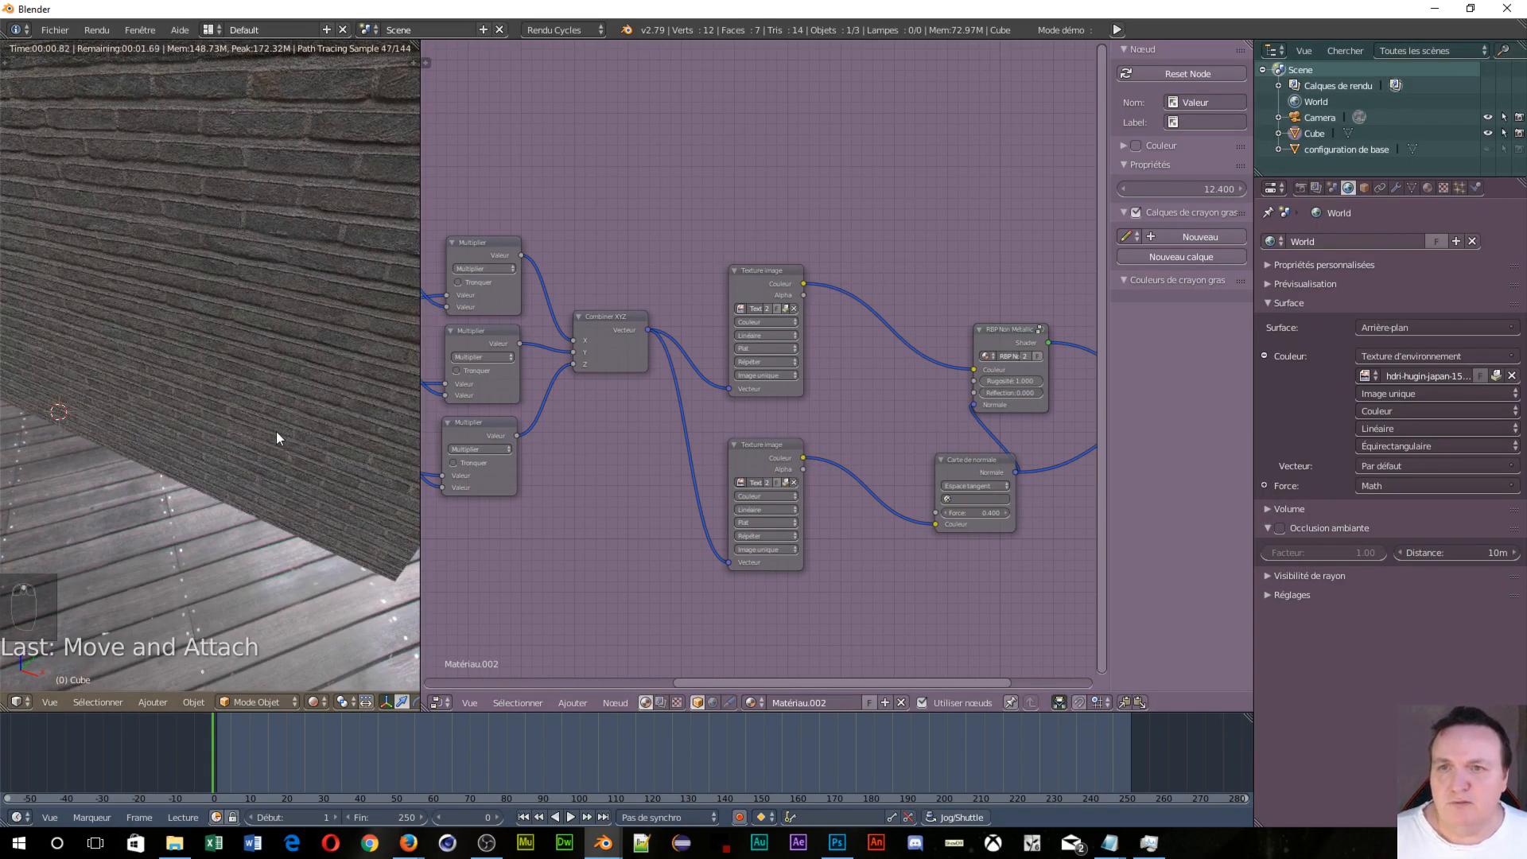
middle_click_drag(275, 431, 288, 279)
scroll(402, 543, "up", 2)
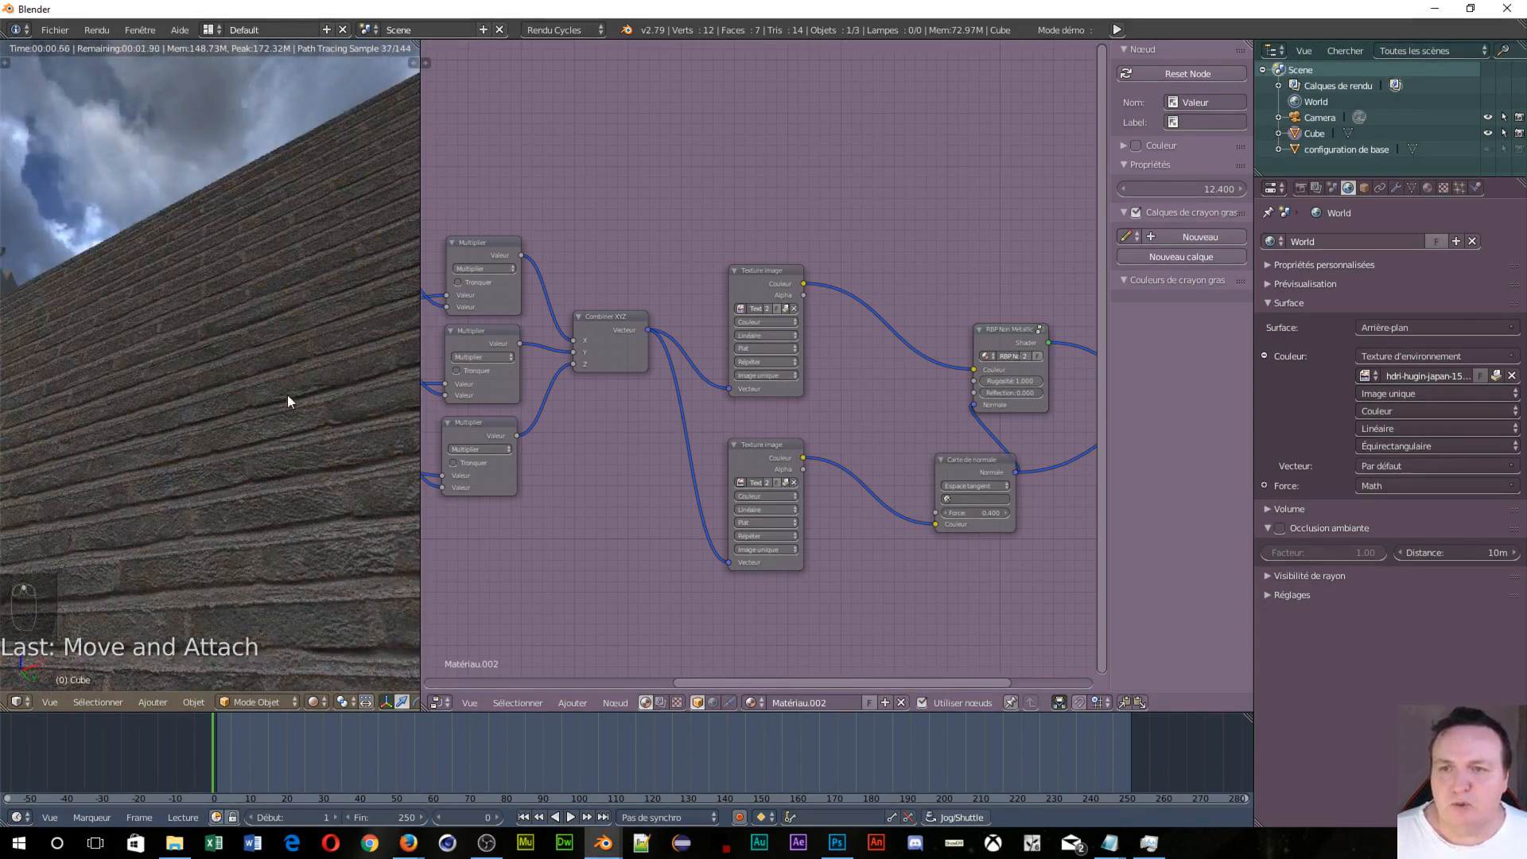
key("shift+a")
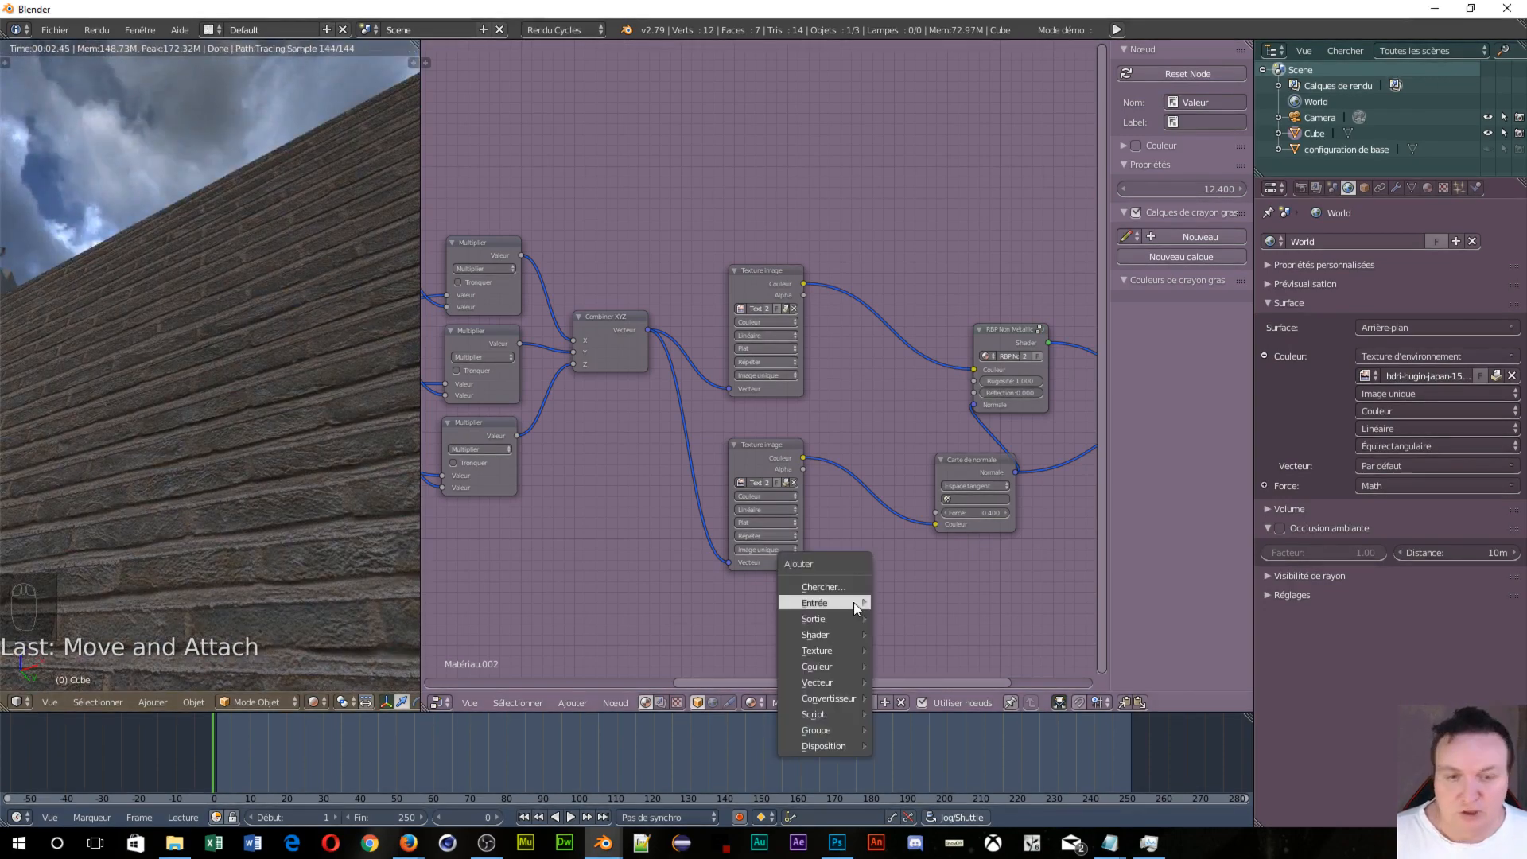
mouse_move(845, 682)
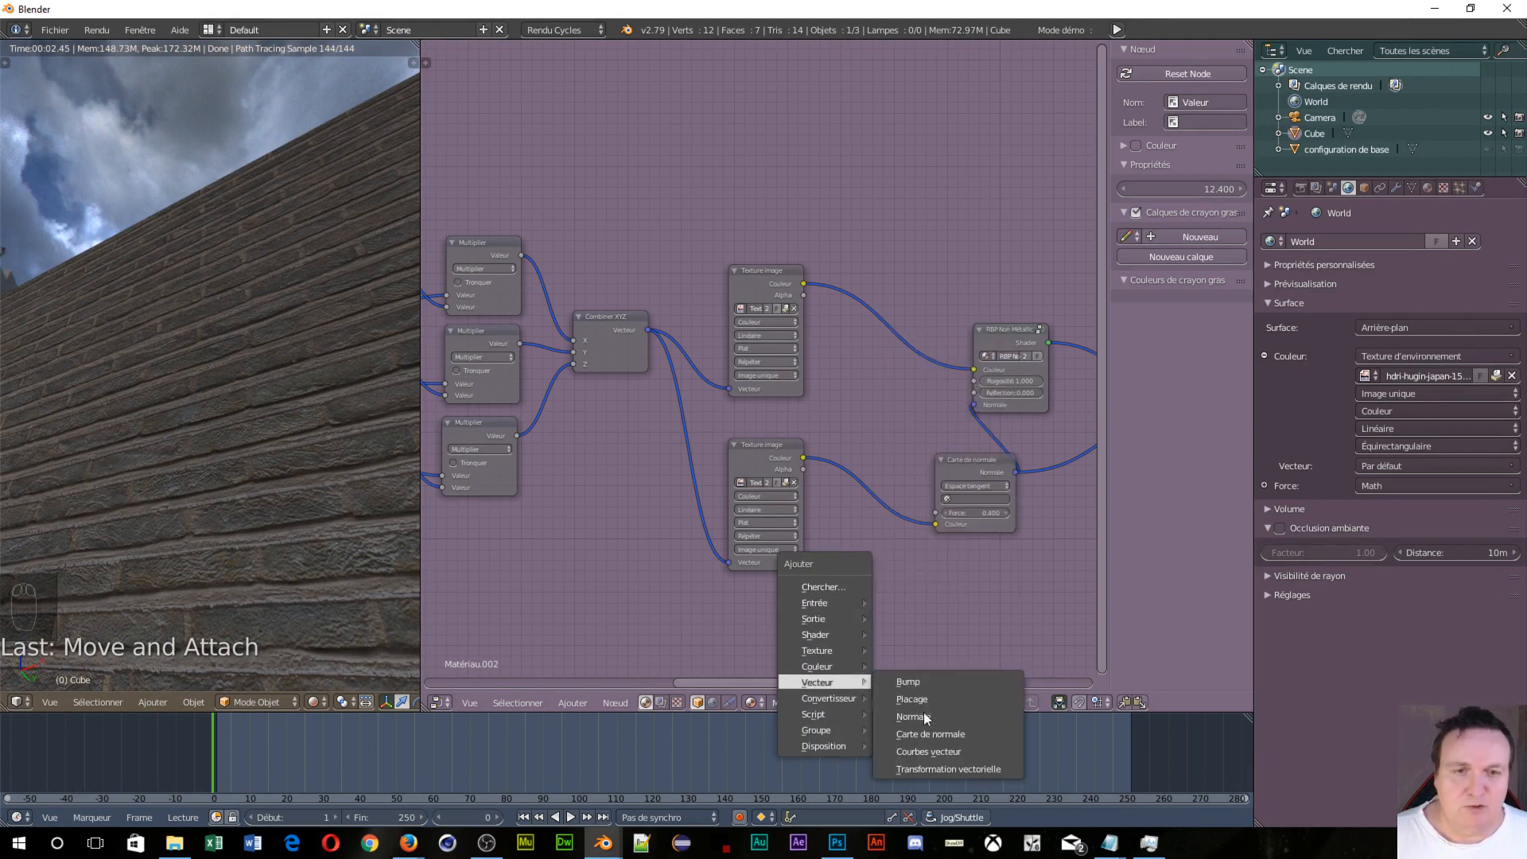
left_click(922, 717)
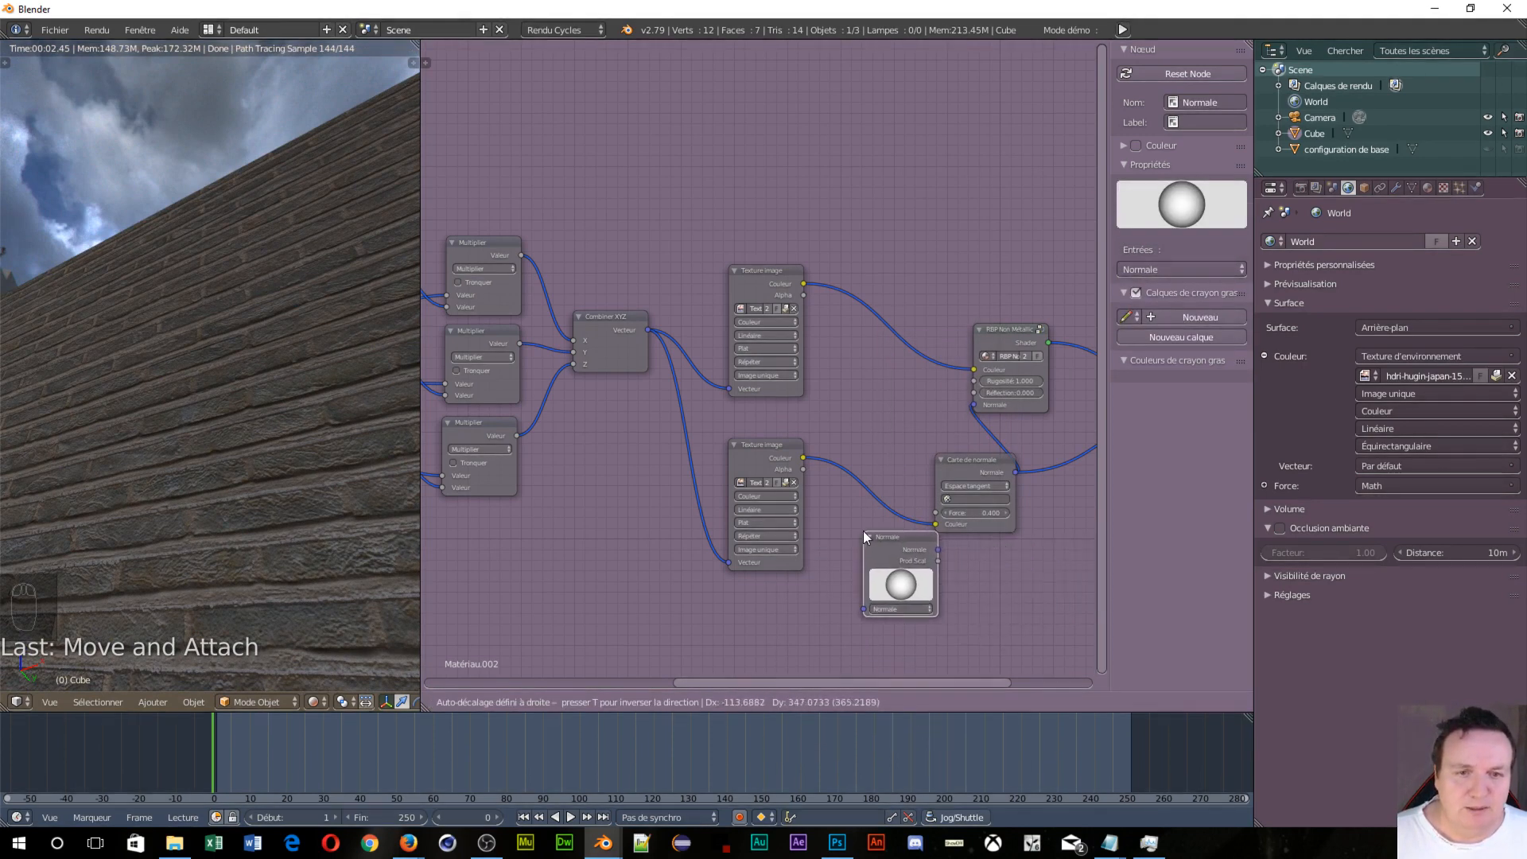
left_click(827, 538)
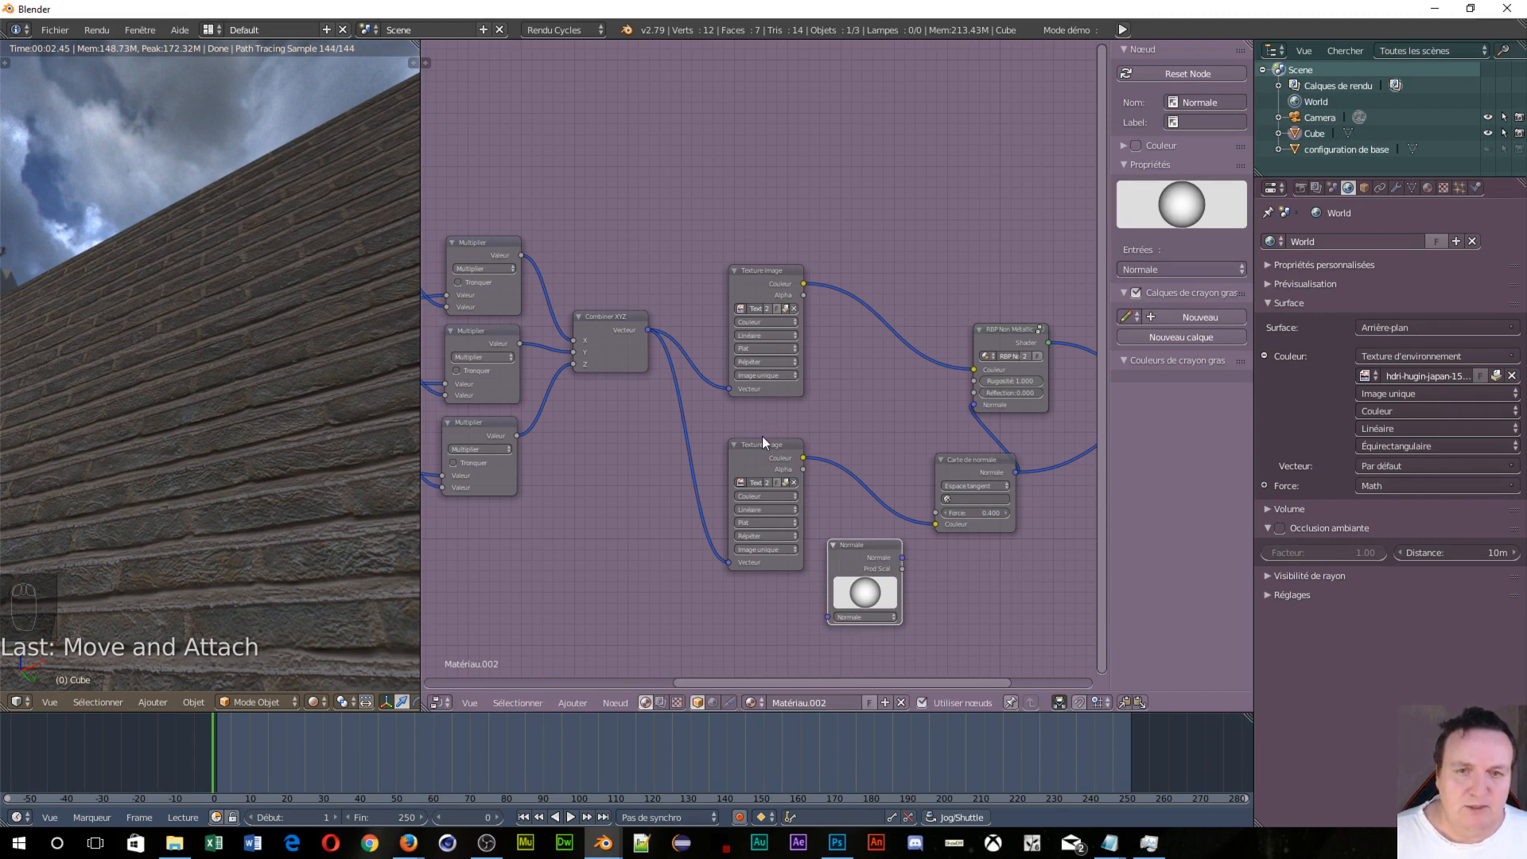
key("g")
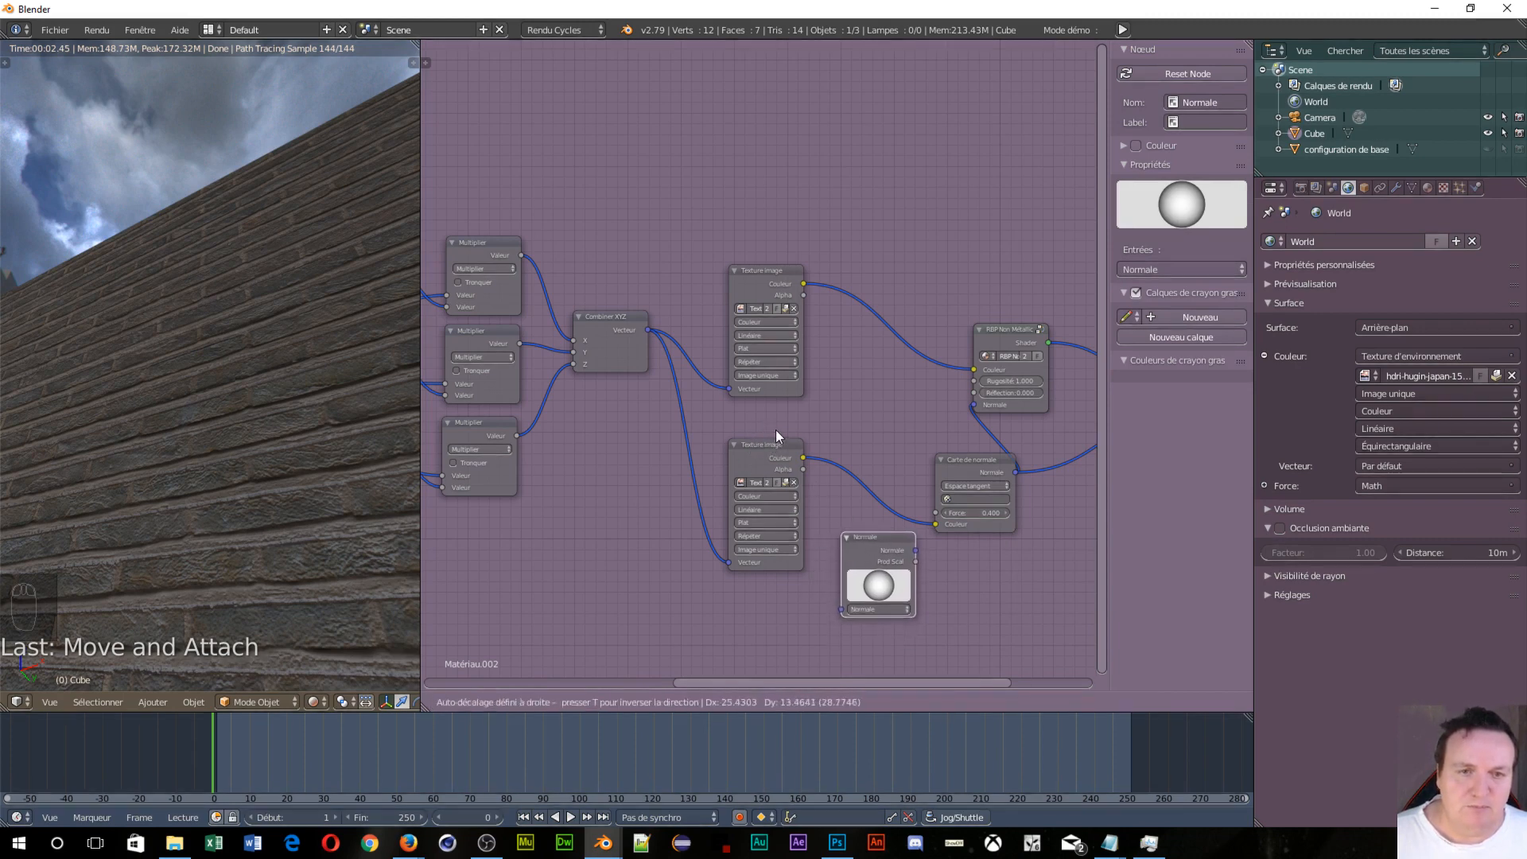
left_click(775, 428)
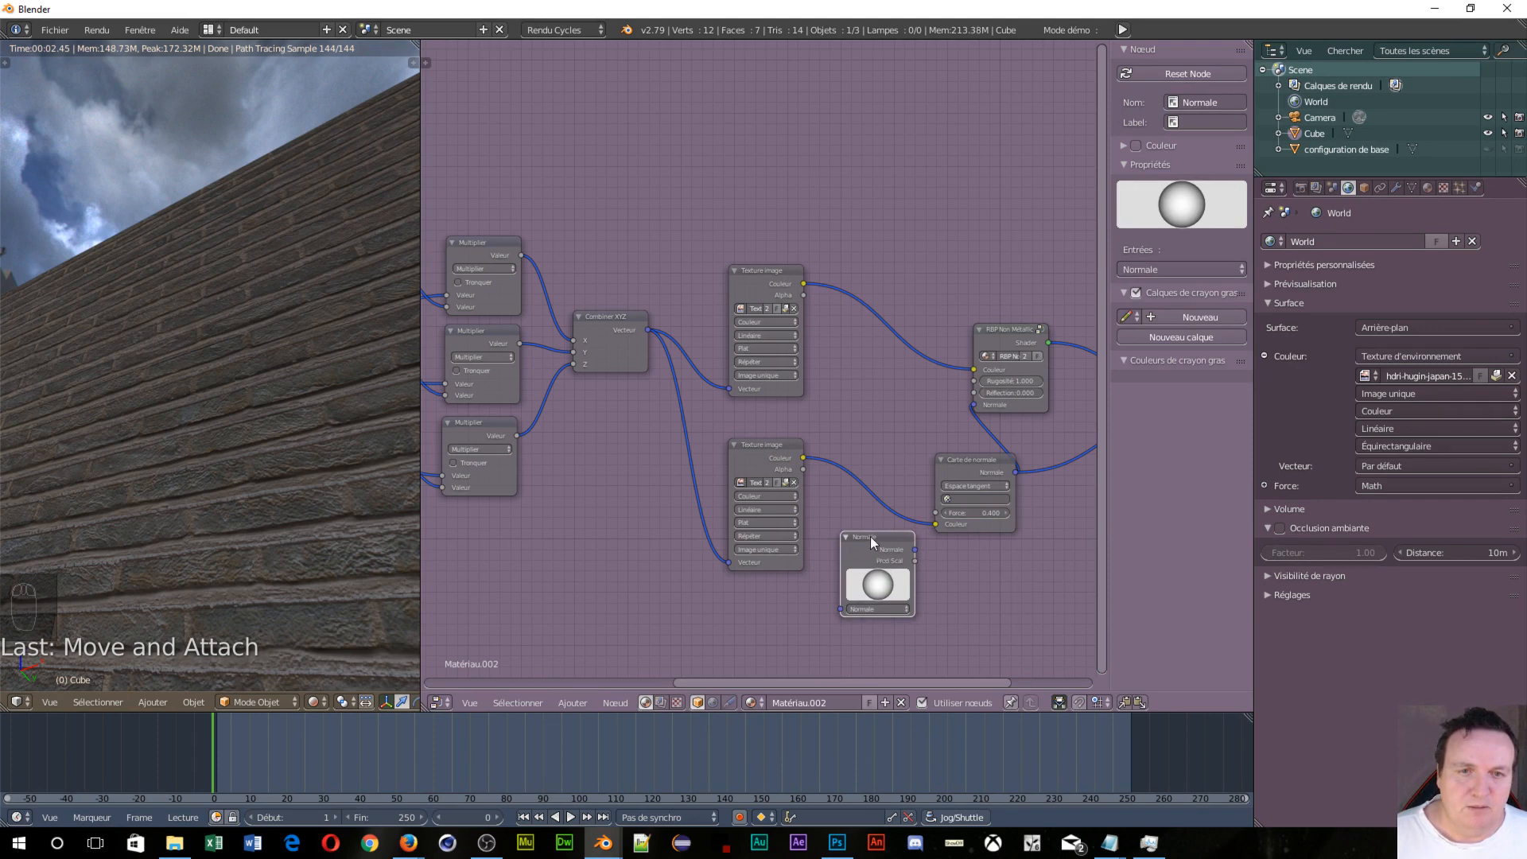
key("x")
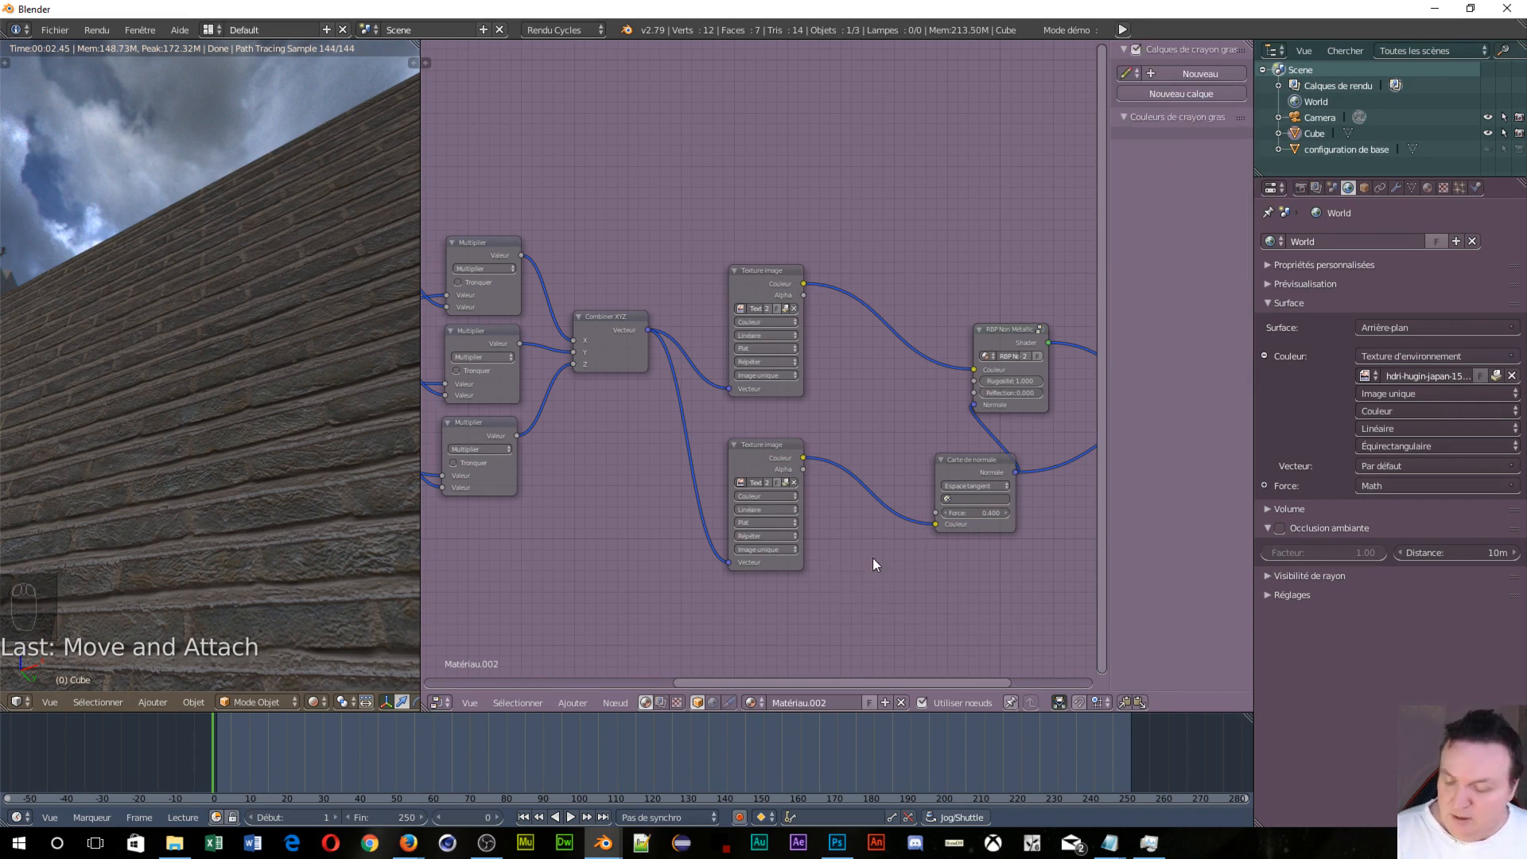
Step: Add a Bump node on the link between the lower Texture image node and the Carte de normale node
key("shift+a")
mouse_move(872, 560)
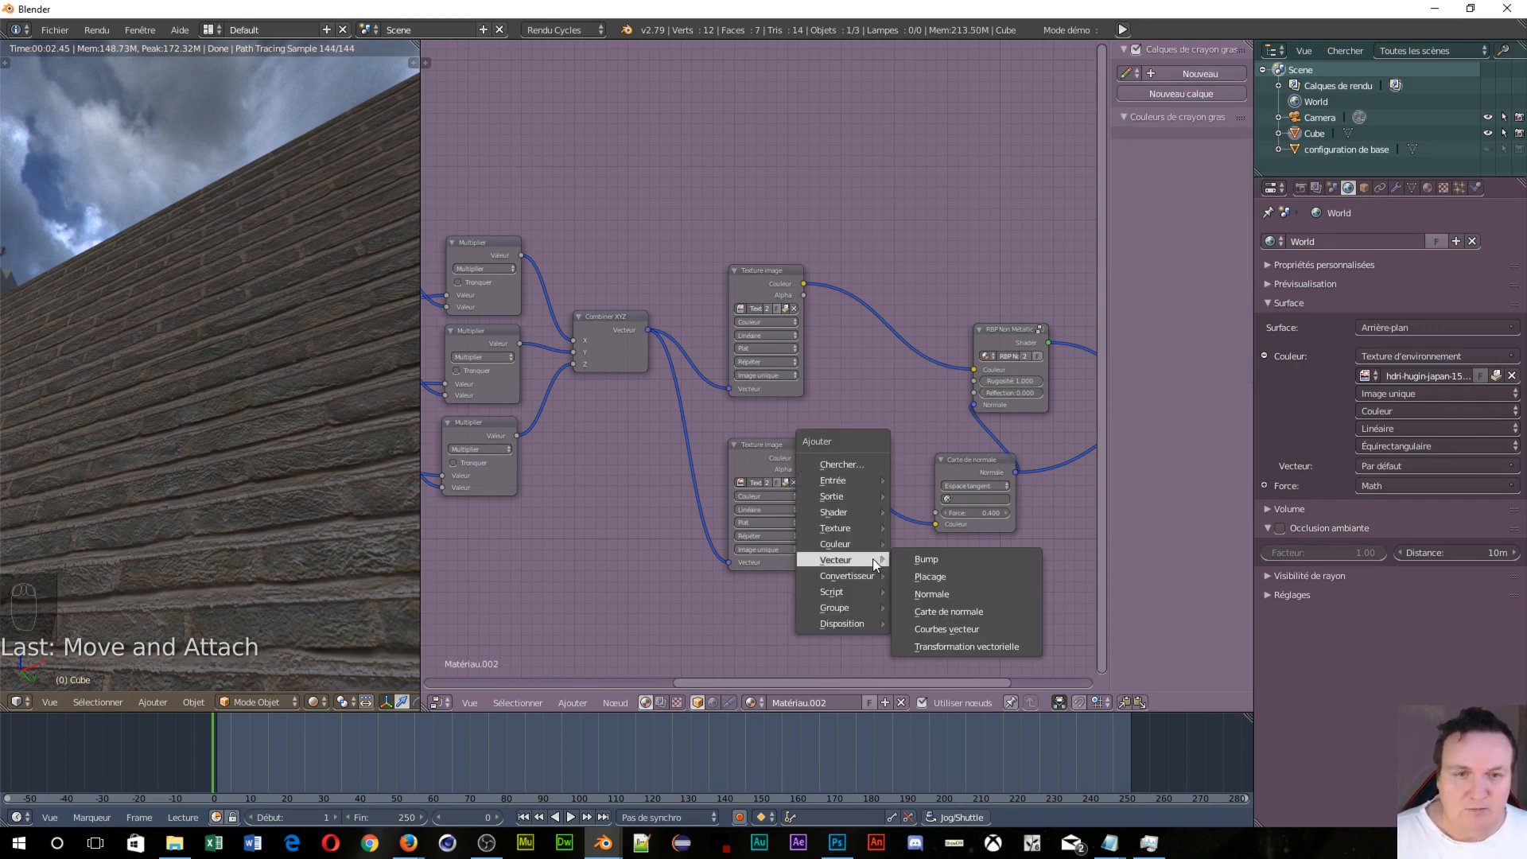
left_click(927, 560)
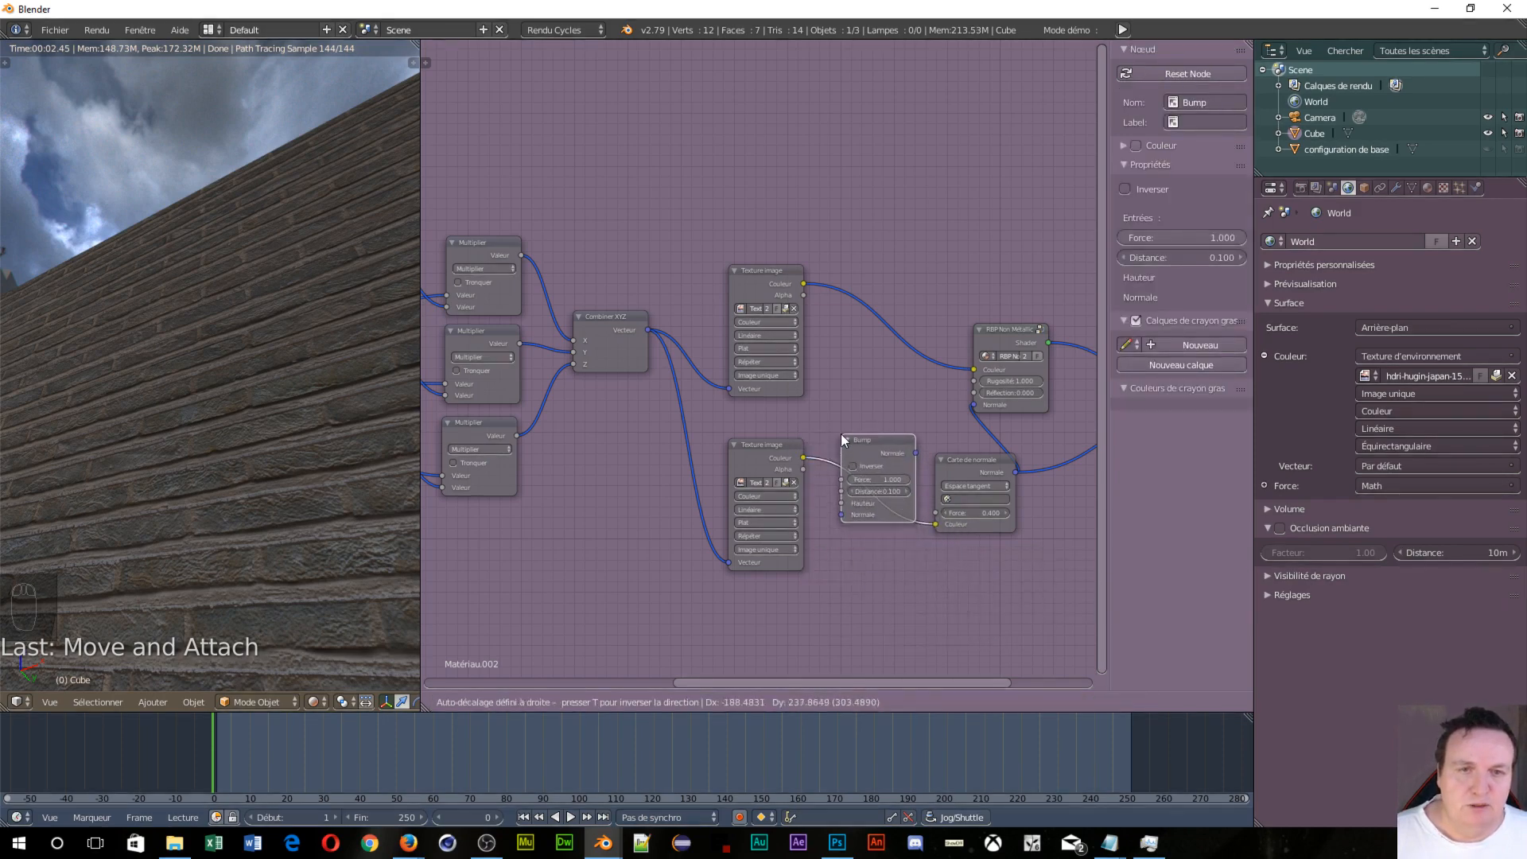
left_click(841, 432)
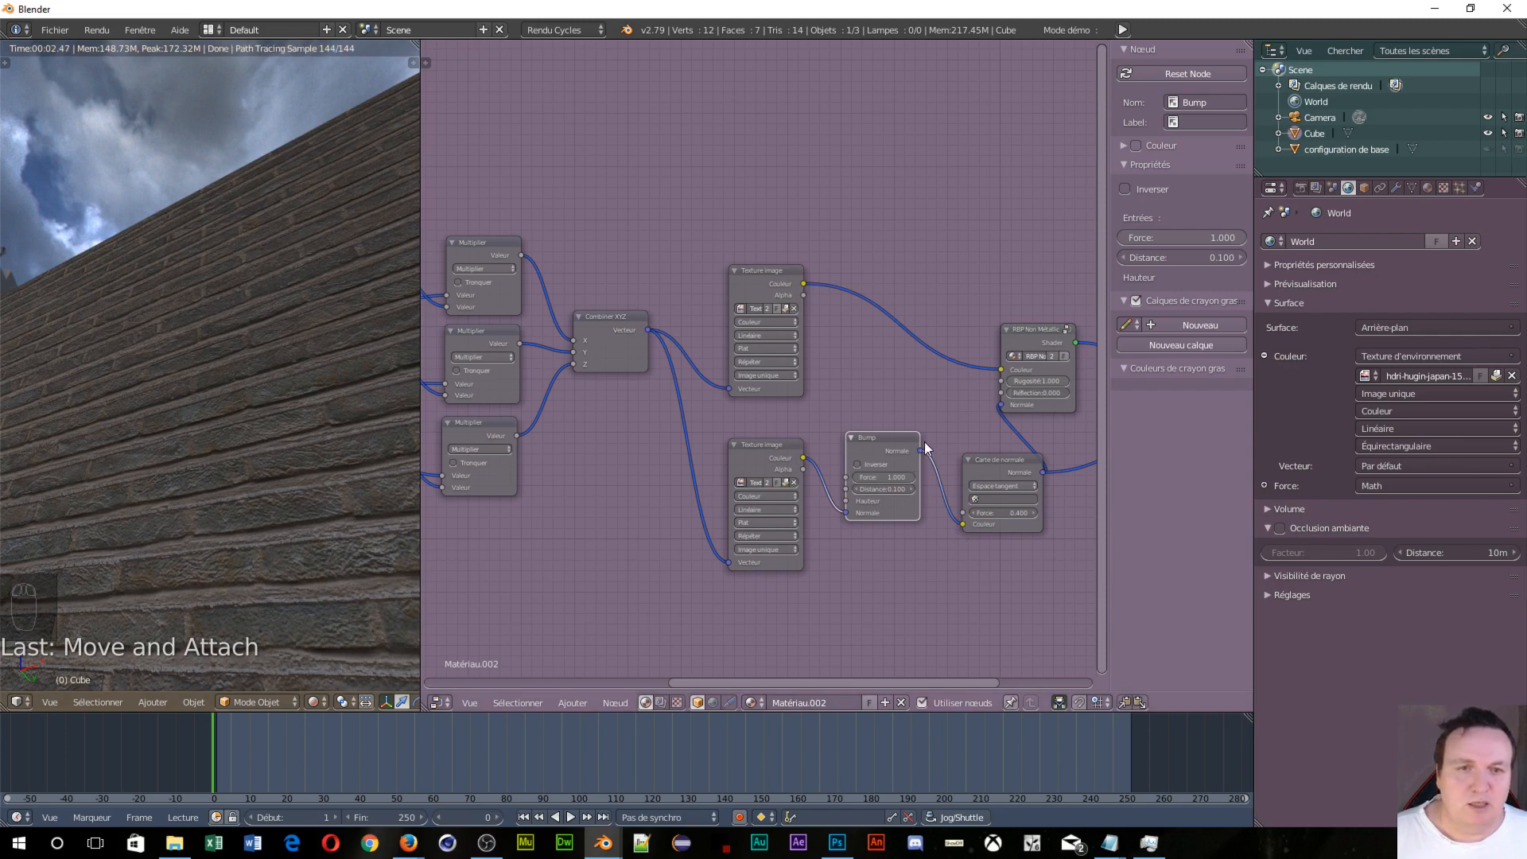
Step: Link the Bump output to the RBP shader's Normale input and the material output's Déplacement, and delete the Carte de normale node
left_click_drag(920, 445, 1001, 404)
middle_click_drag(872, 501, 672, 522)
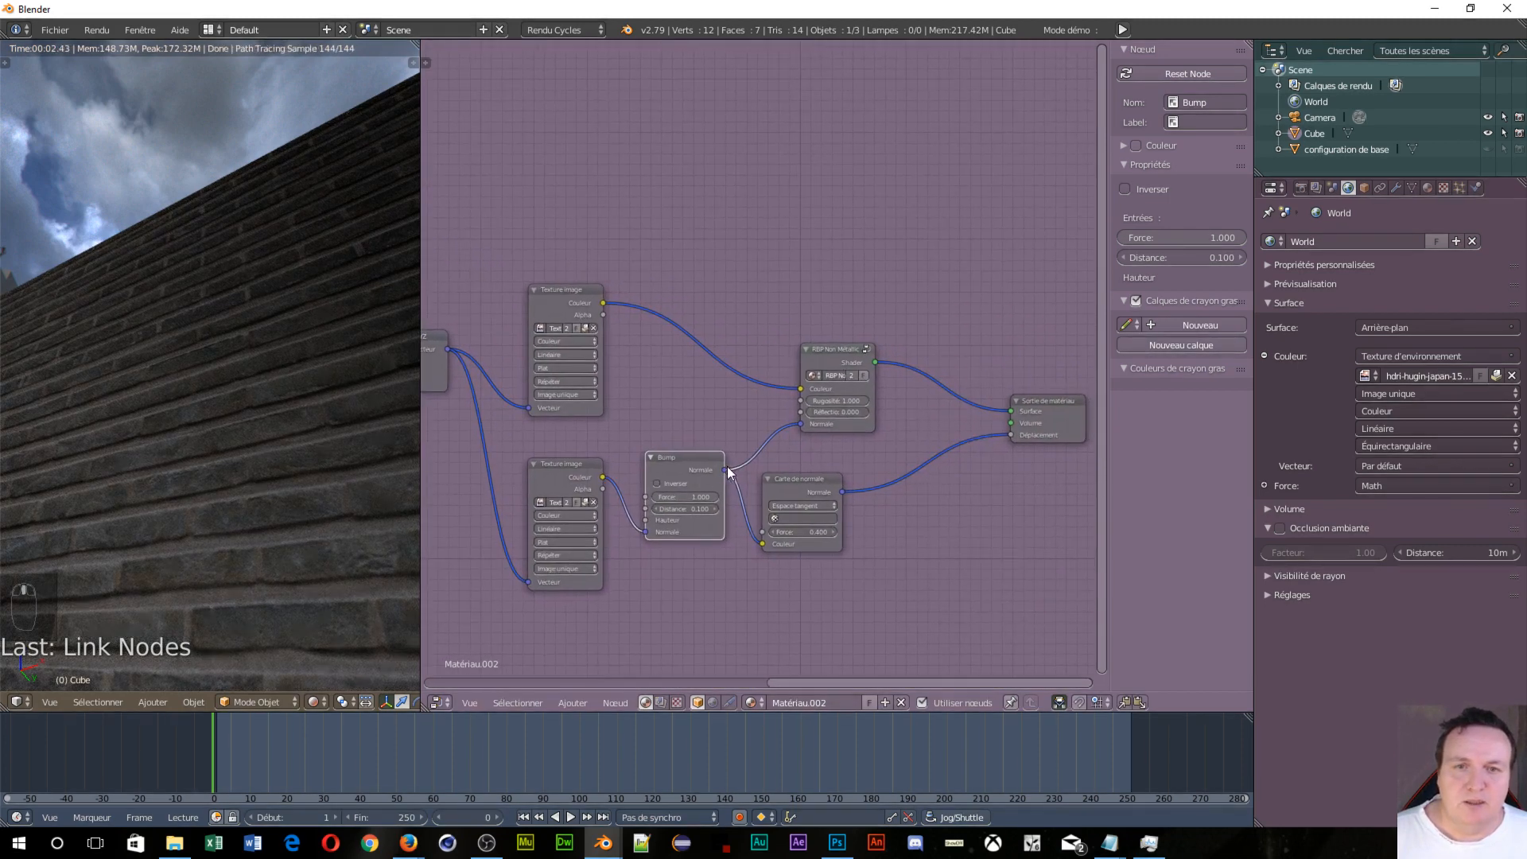
left_click_drag(726, 470, 1008, 434)
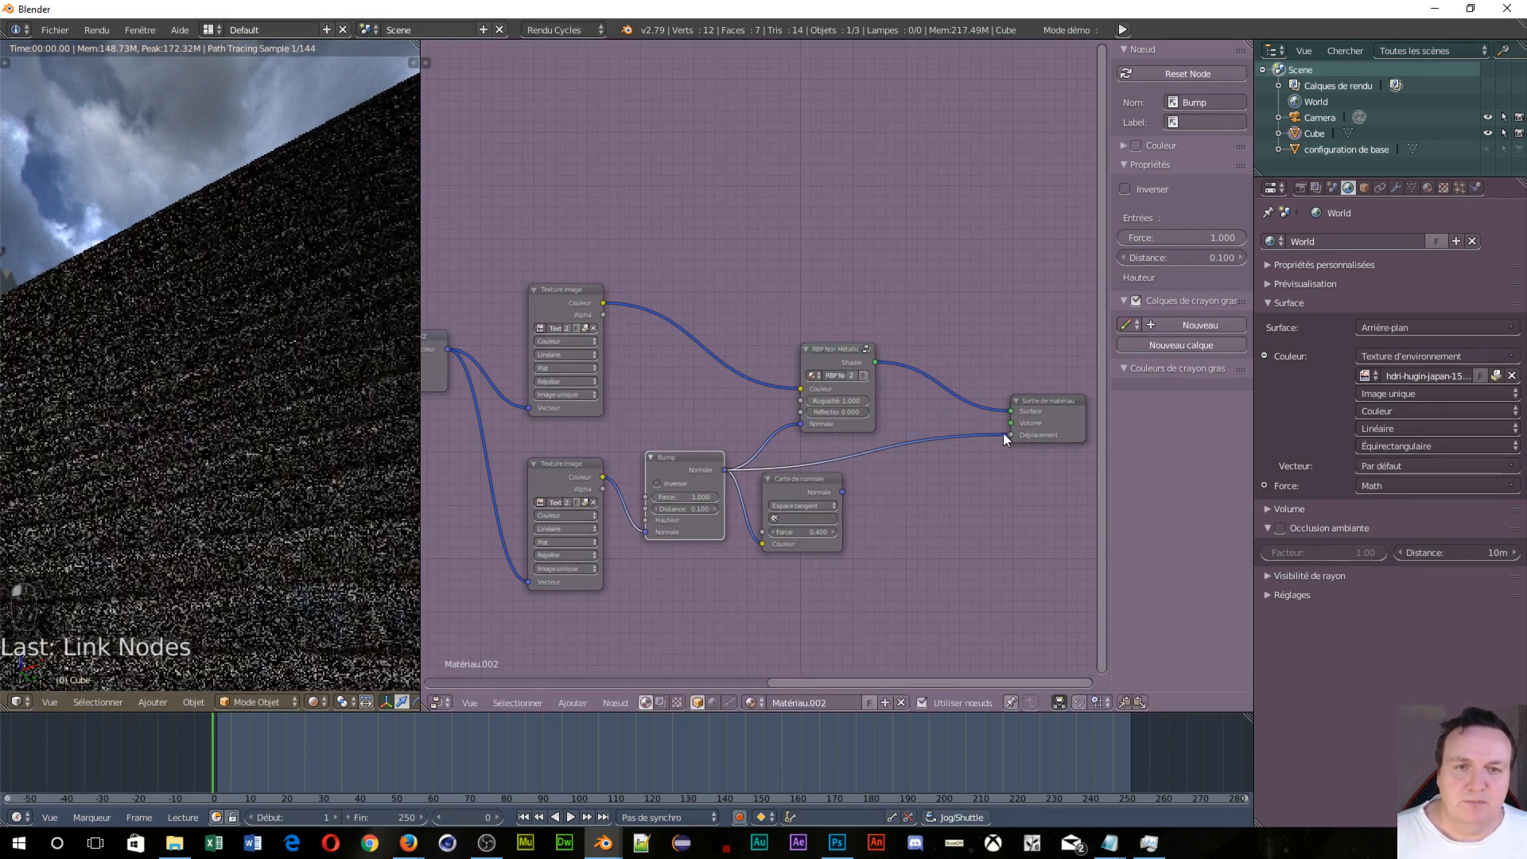
left_click_drag(794, 474, 867, 506)
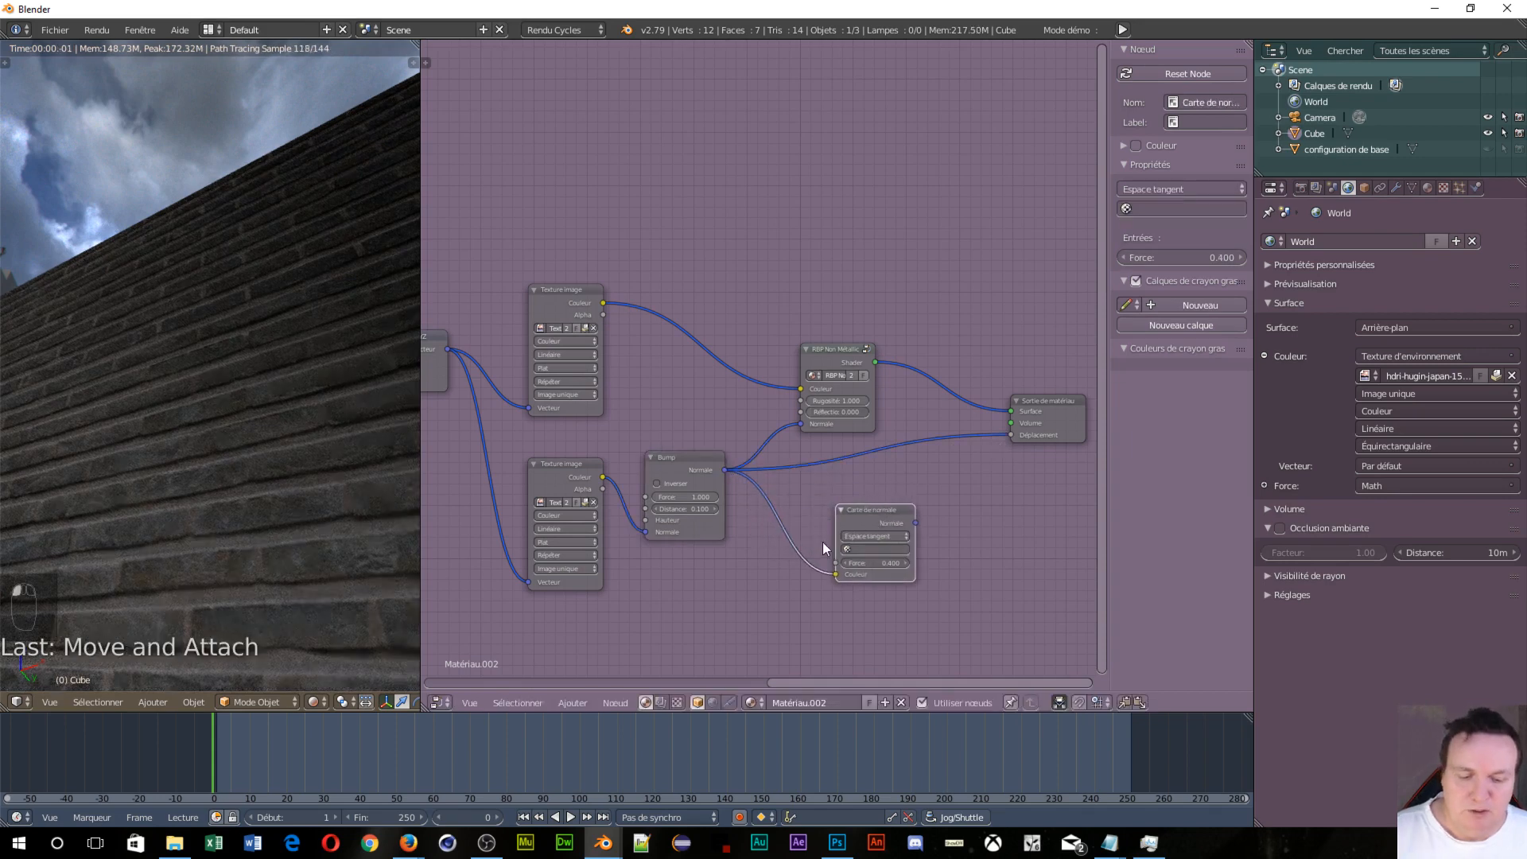
key("x")
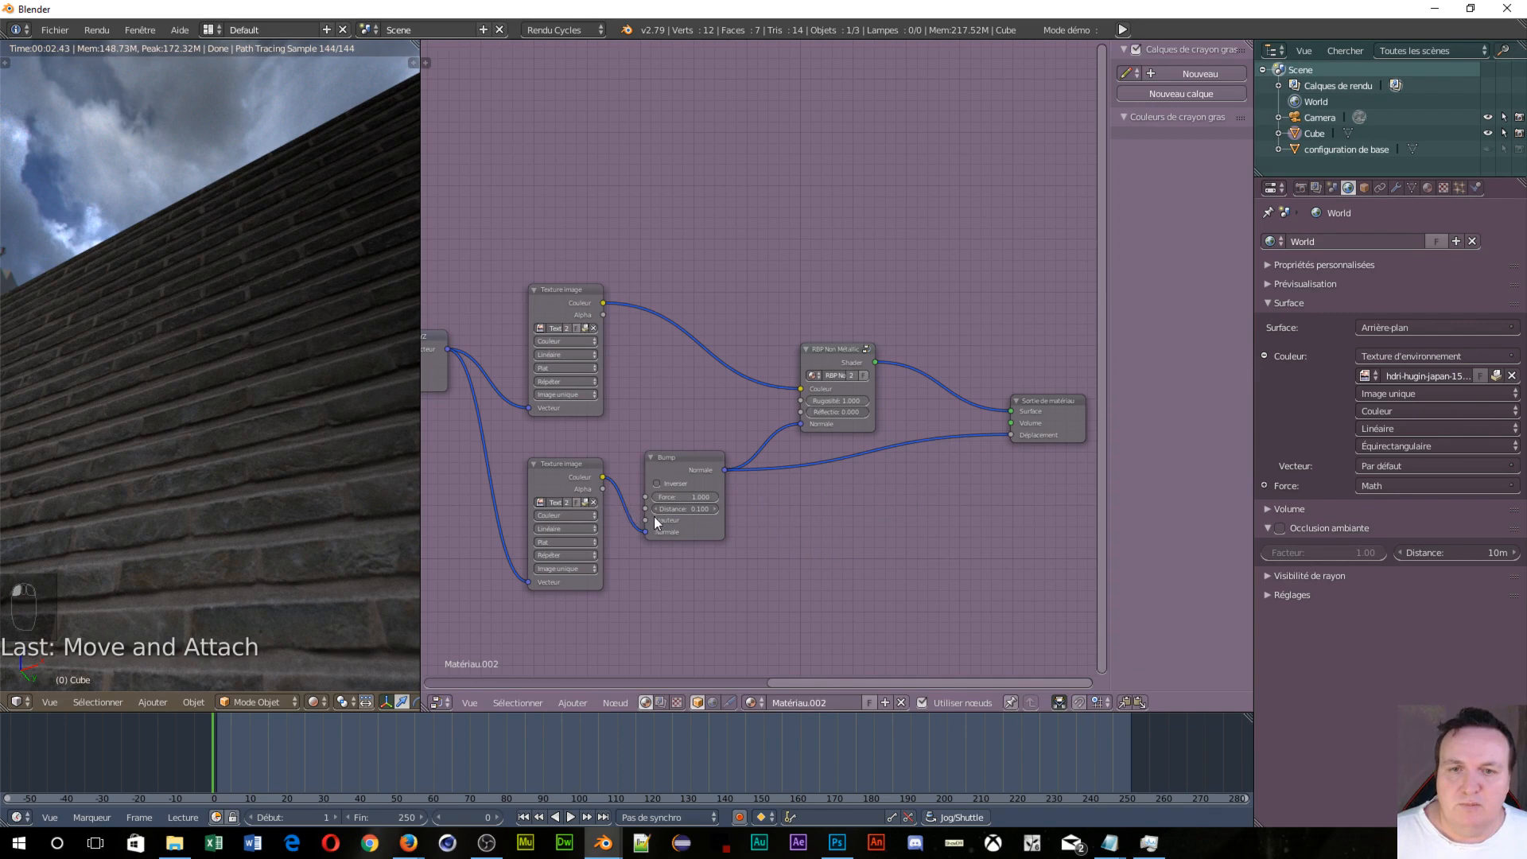
Step: Move the Bump node away from the lower Texture image node and insert an RGB vers N&B node between them
left_click_drag(703, 465, 761, 483)
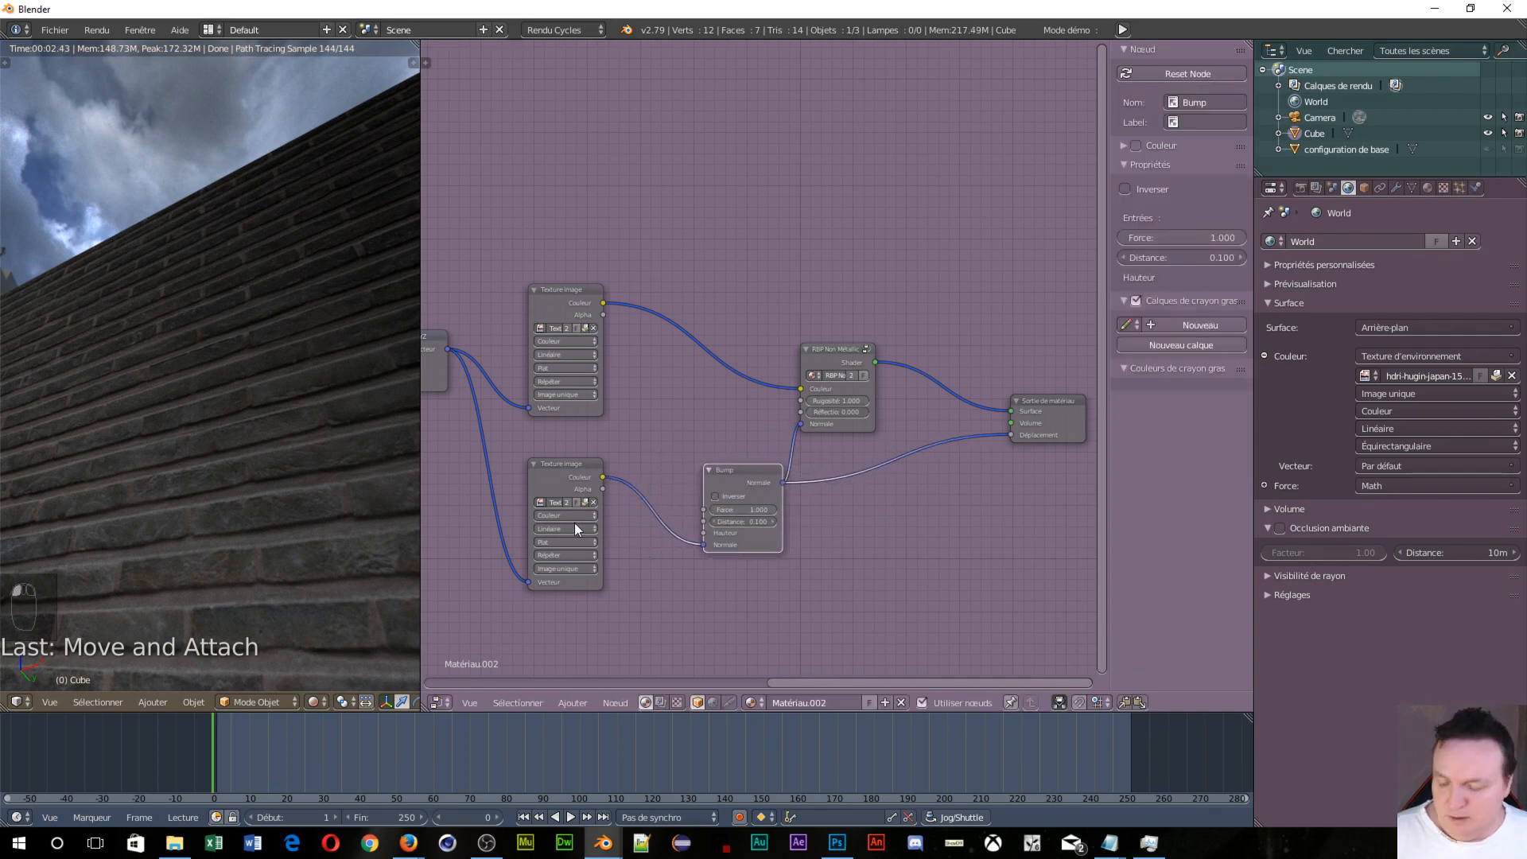
key("shift+a")
mouse_move(555, 543)
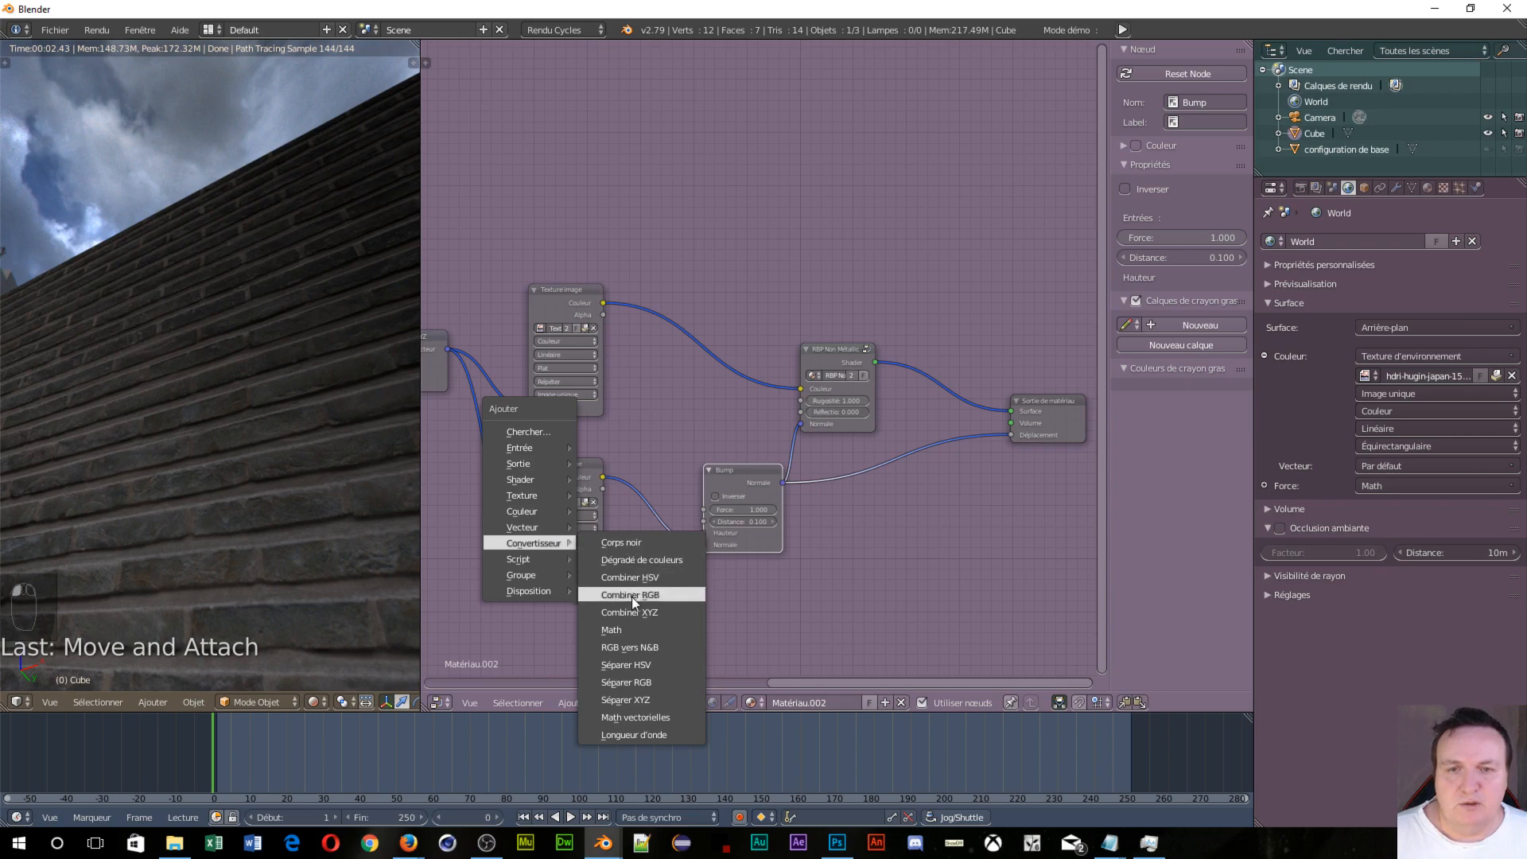
left_click(641, 647)
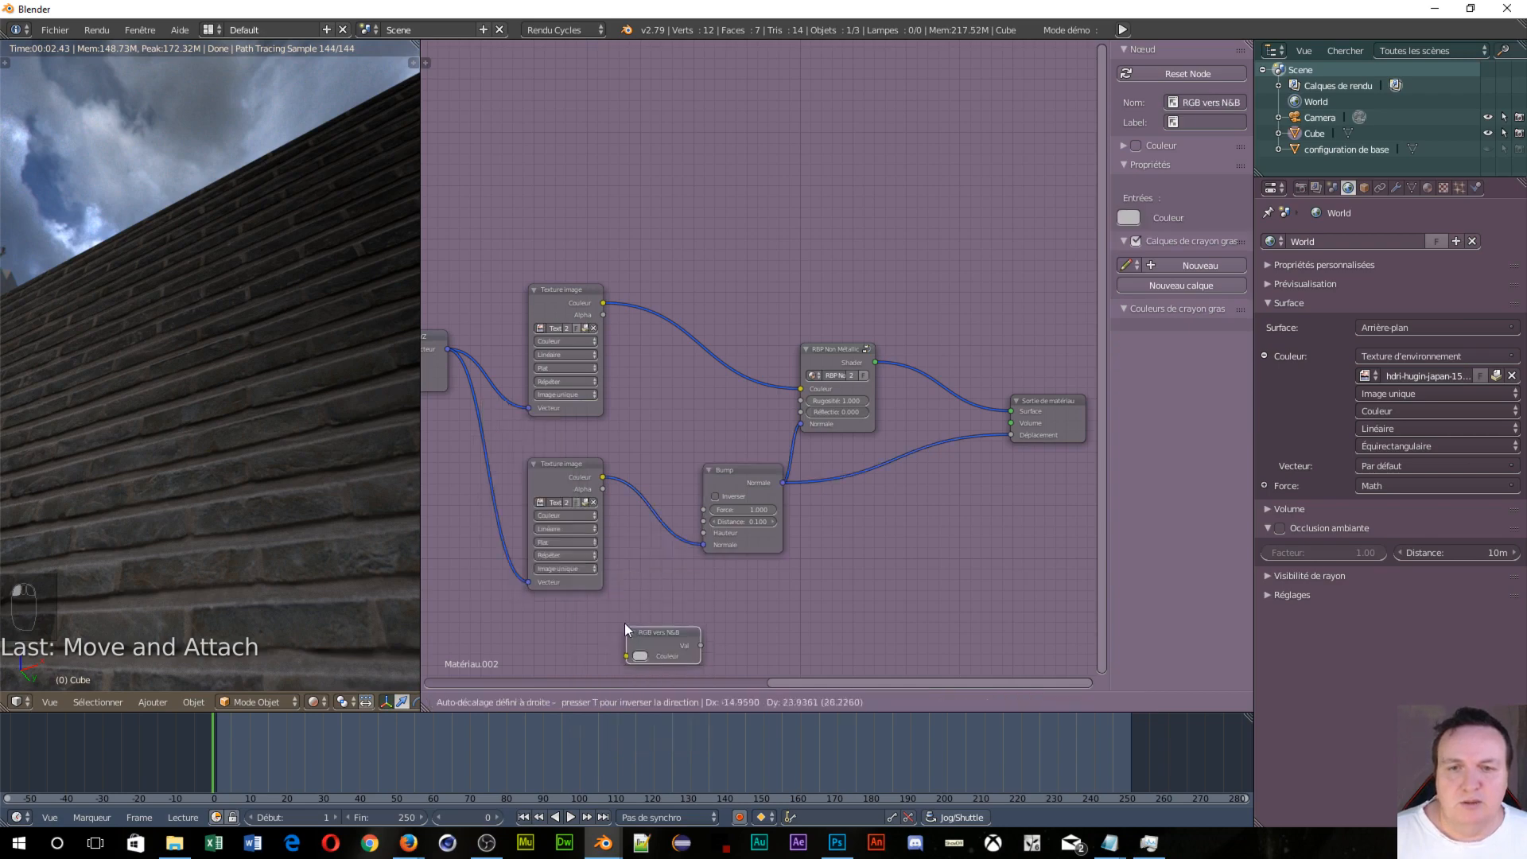
left_click(627, 508)
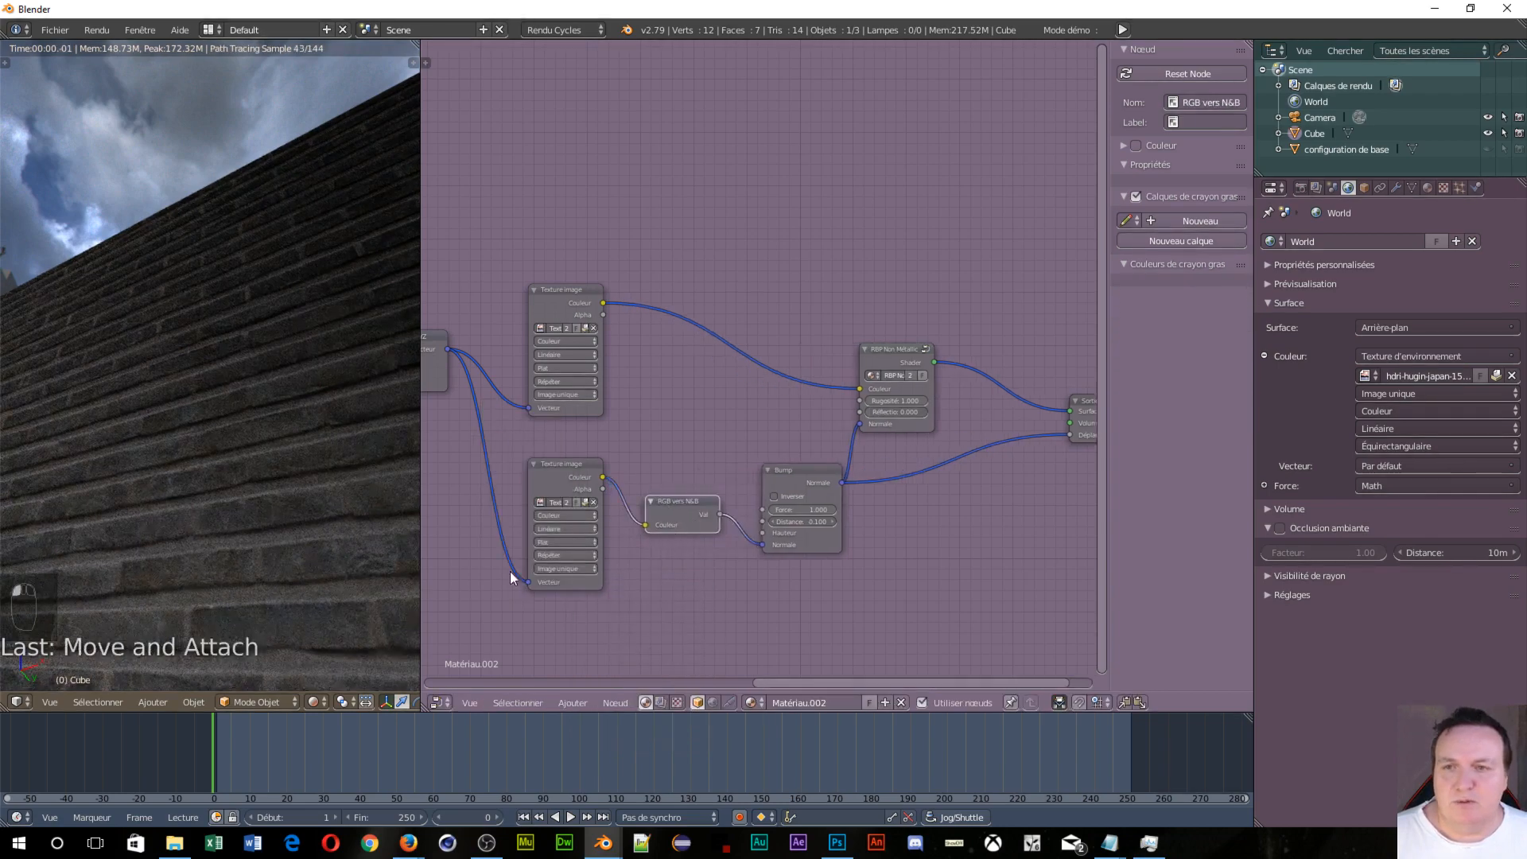
Step: Lower the Bump node's Force to about 0.7 and inspect the brick relief on the wall from several angles
scroll(210, 368, "down", 2)
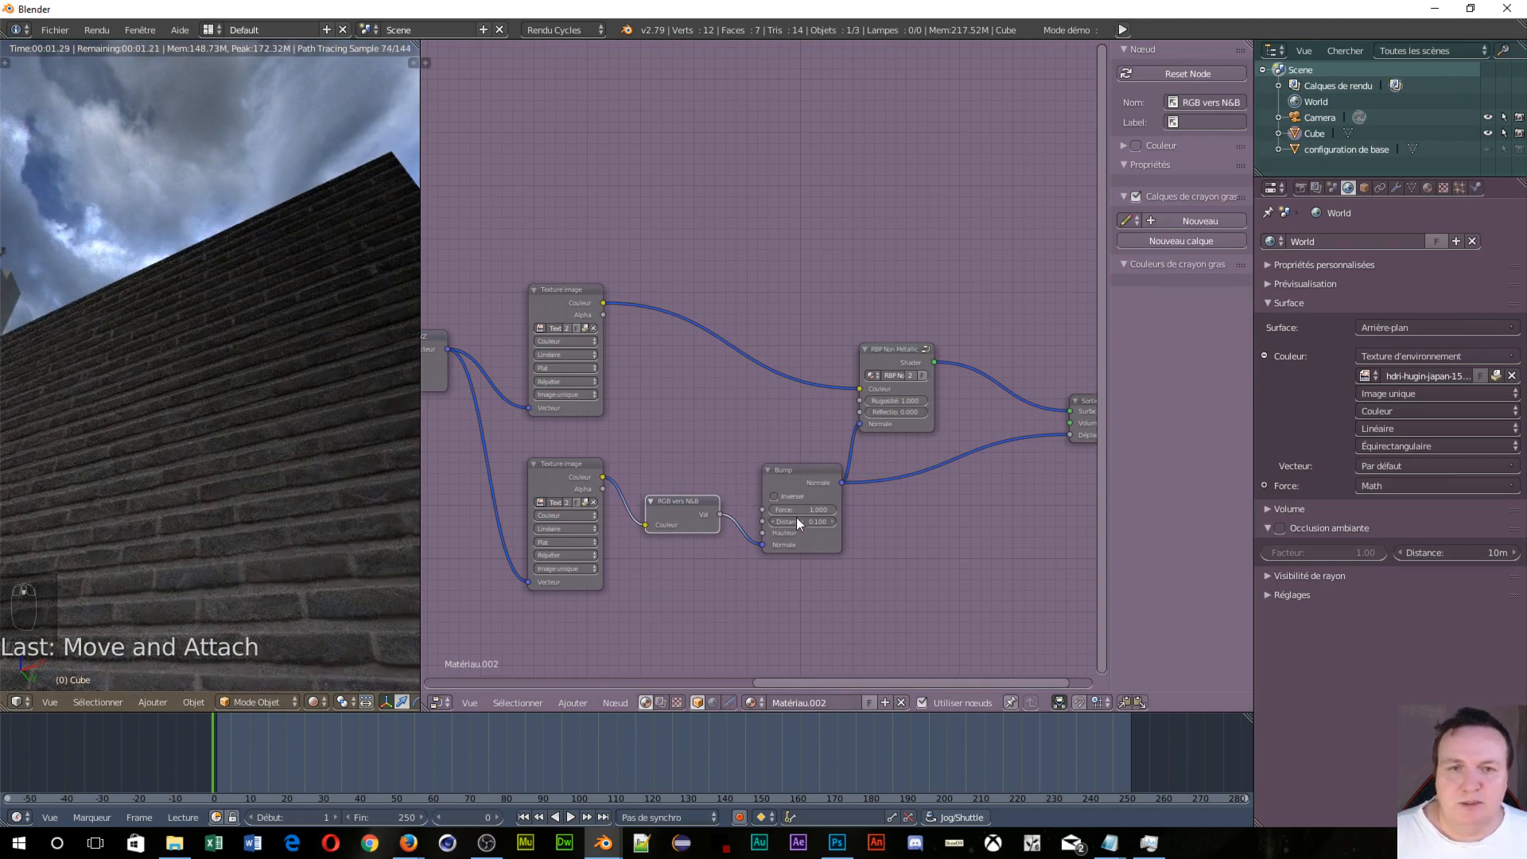
left_click_drag(819, 510, 800, 510)
middle_click_drag(289, 437, 189, 541)
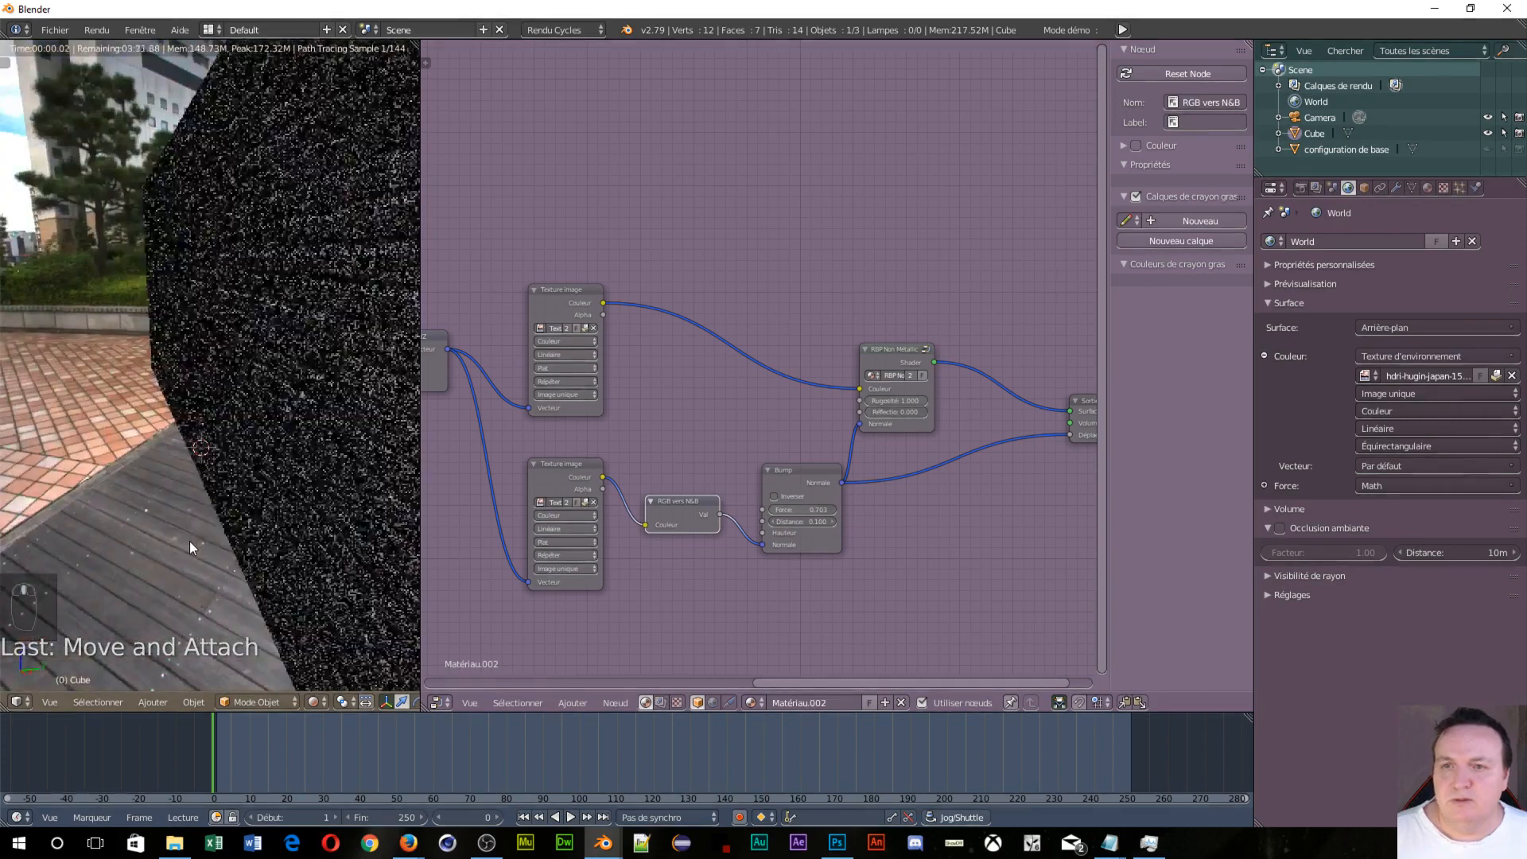
middle_click_drag(289, 470, 261, 440)
scroll(294, 427, "up", 6)
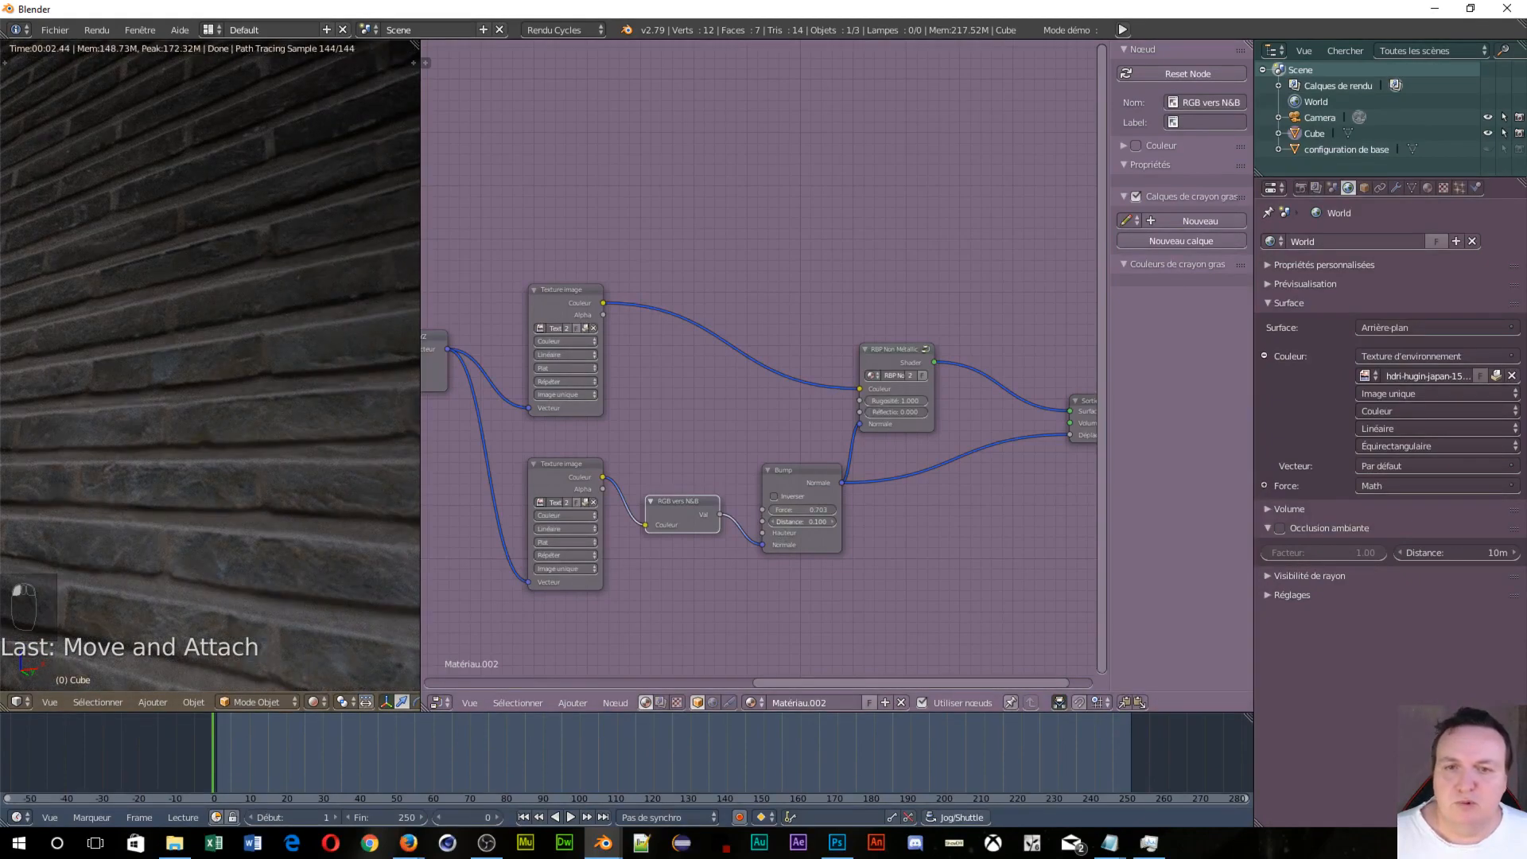
Step: Set the Bump node's Force to 0.125 and Distance to 0.040, checking the relief on the brick wall
mouse_move(780, 523)
left_mouse_down()
mouse_move(755, 522)
mouse_move(788, 510)
mouse_move(756, 510)
left_mouse_up()
middle_click_drag(130, 246, 233, 437)
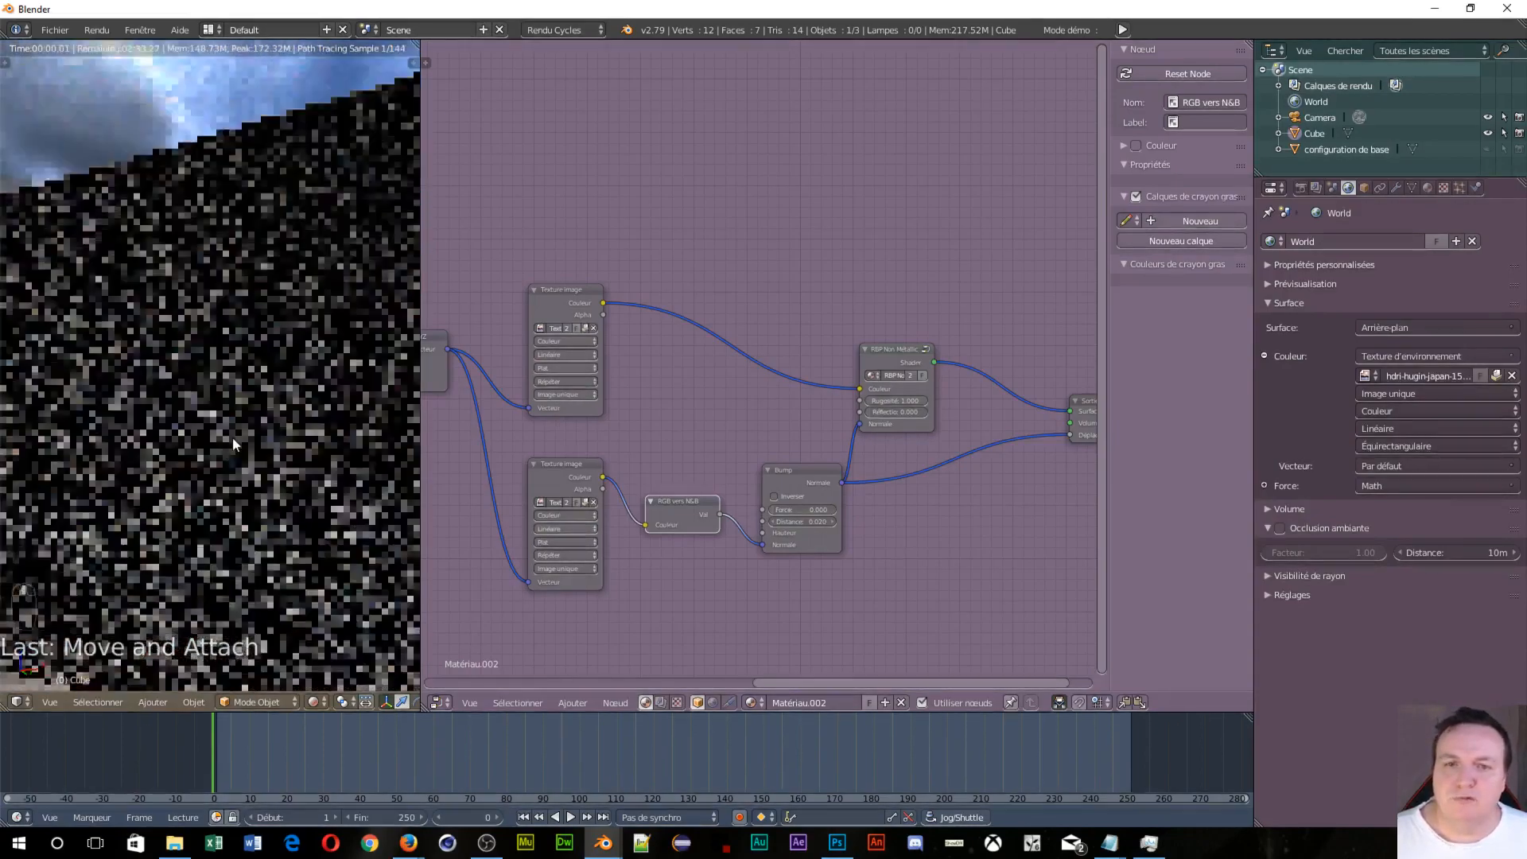
left_click(828, 512)
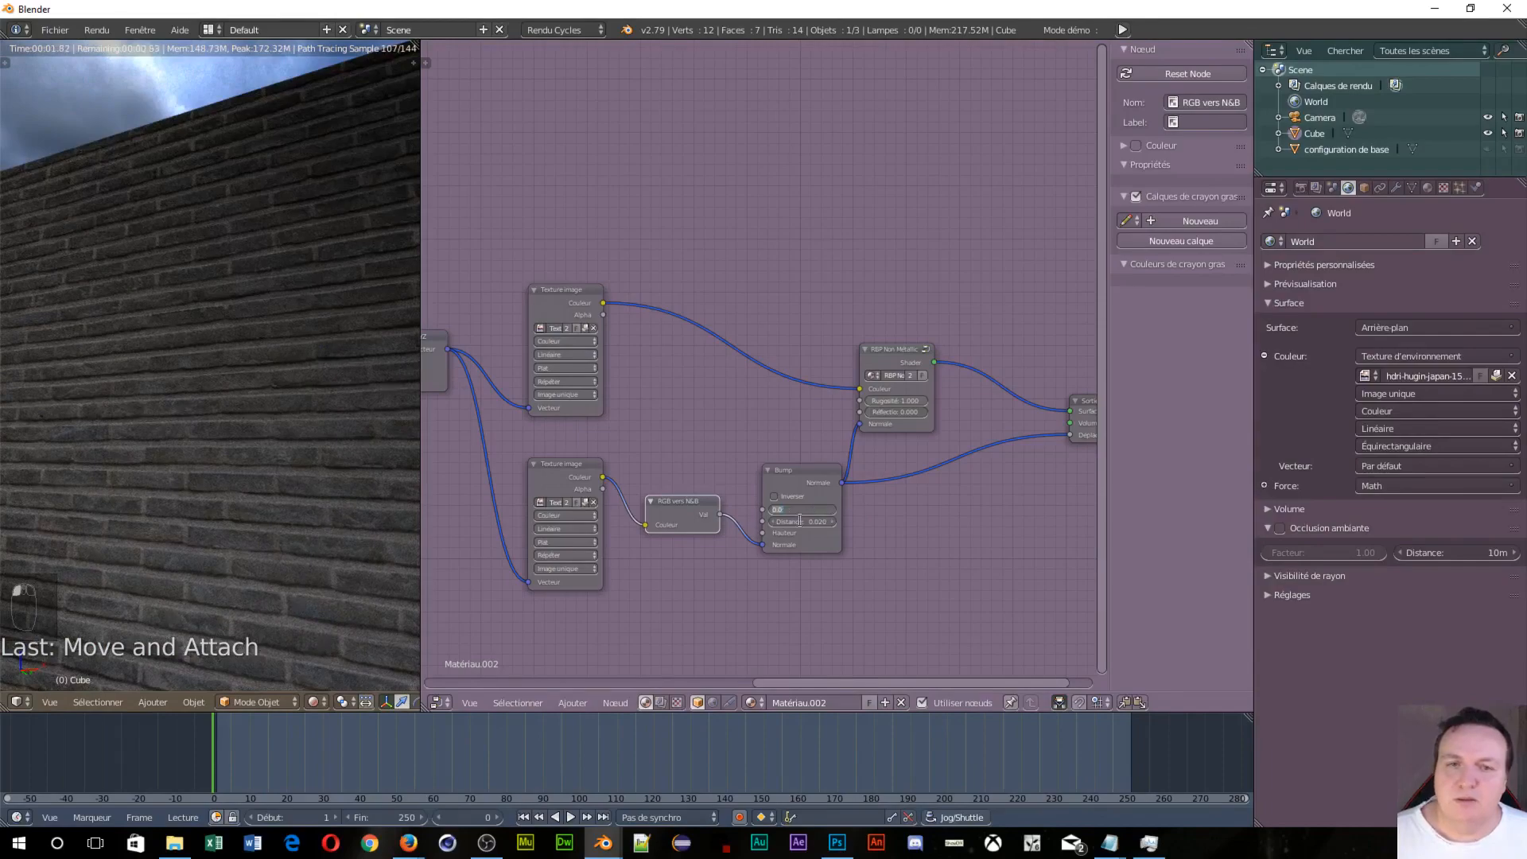
left_click(789, 522)
mouse_move(792, 523)
left_mouse_down()
mouse_move(807, 523)
mouse_move(783, 504)
mouse_move(797, 510)
left_mouse_up()
scroll(699, 503, "down", 2)
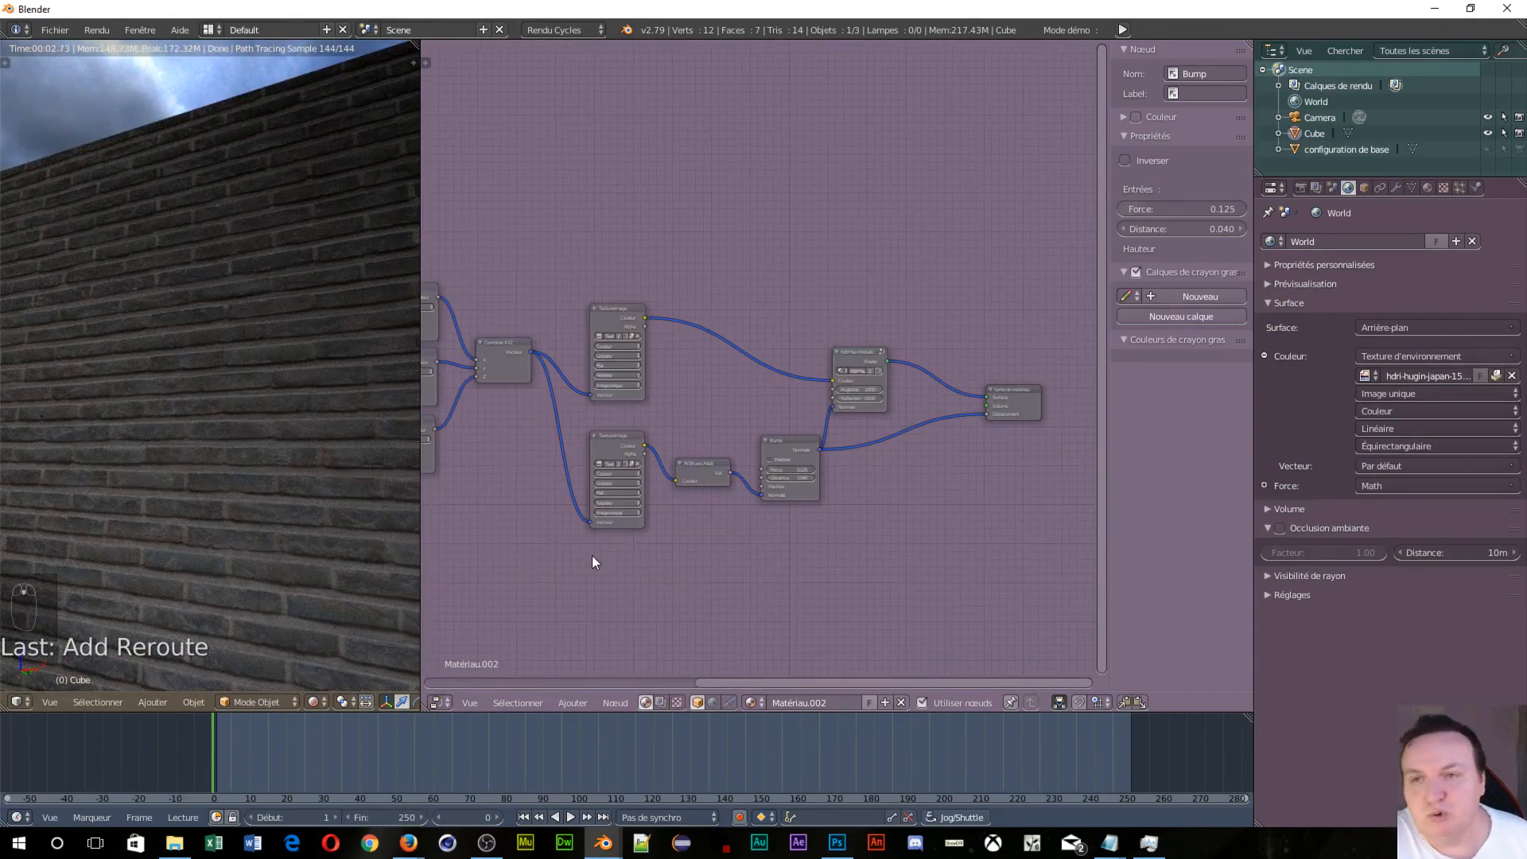
scroll(541, 533, "down", 4)
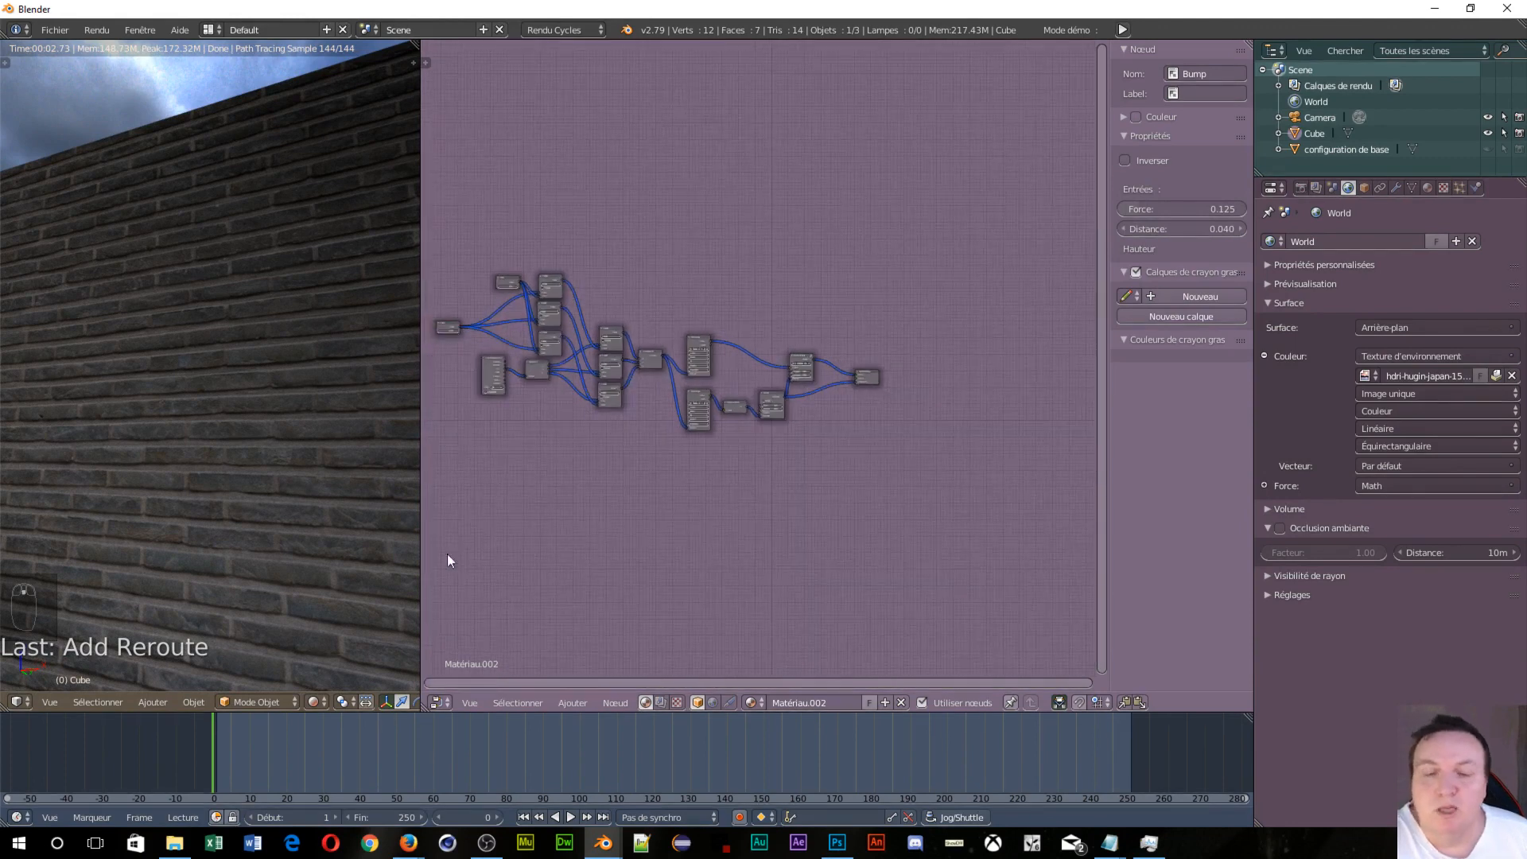
scroll(535, 557, "up", 4)
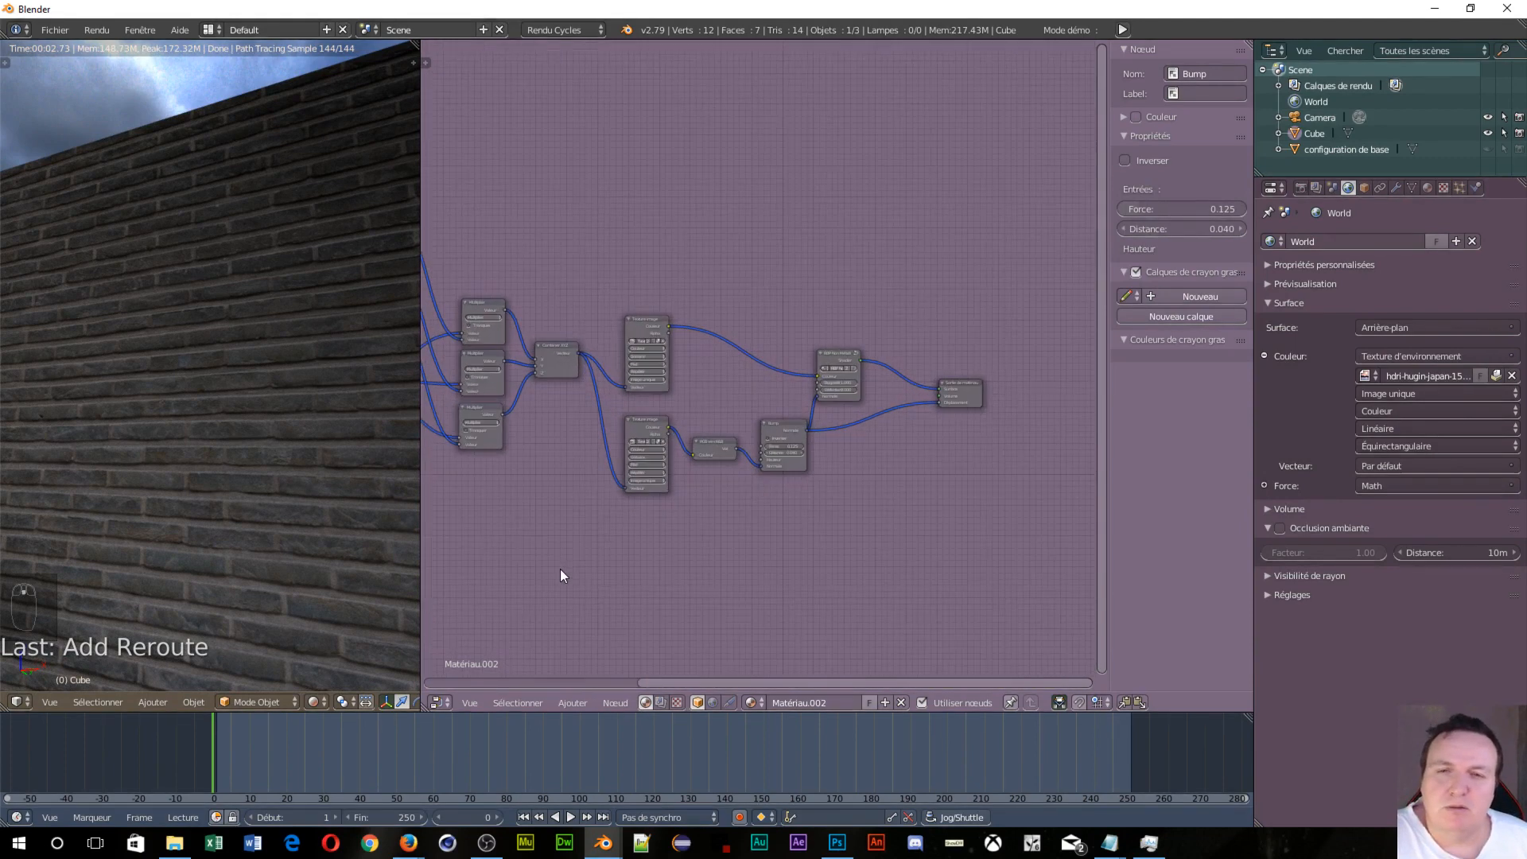
scroll(560, 569, "up", 1)
scroll(560, 570, "down", 2)
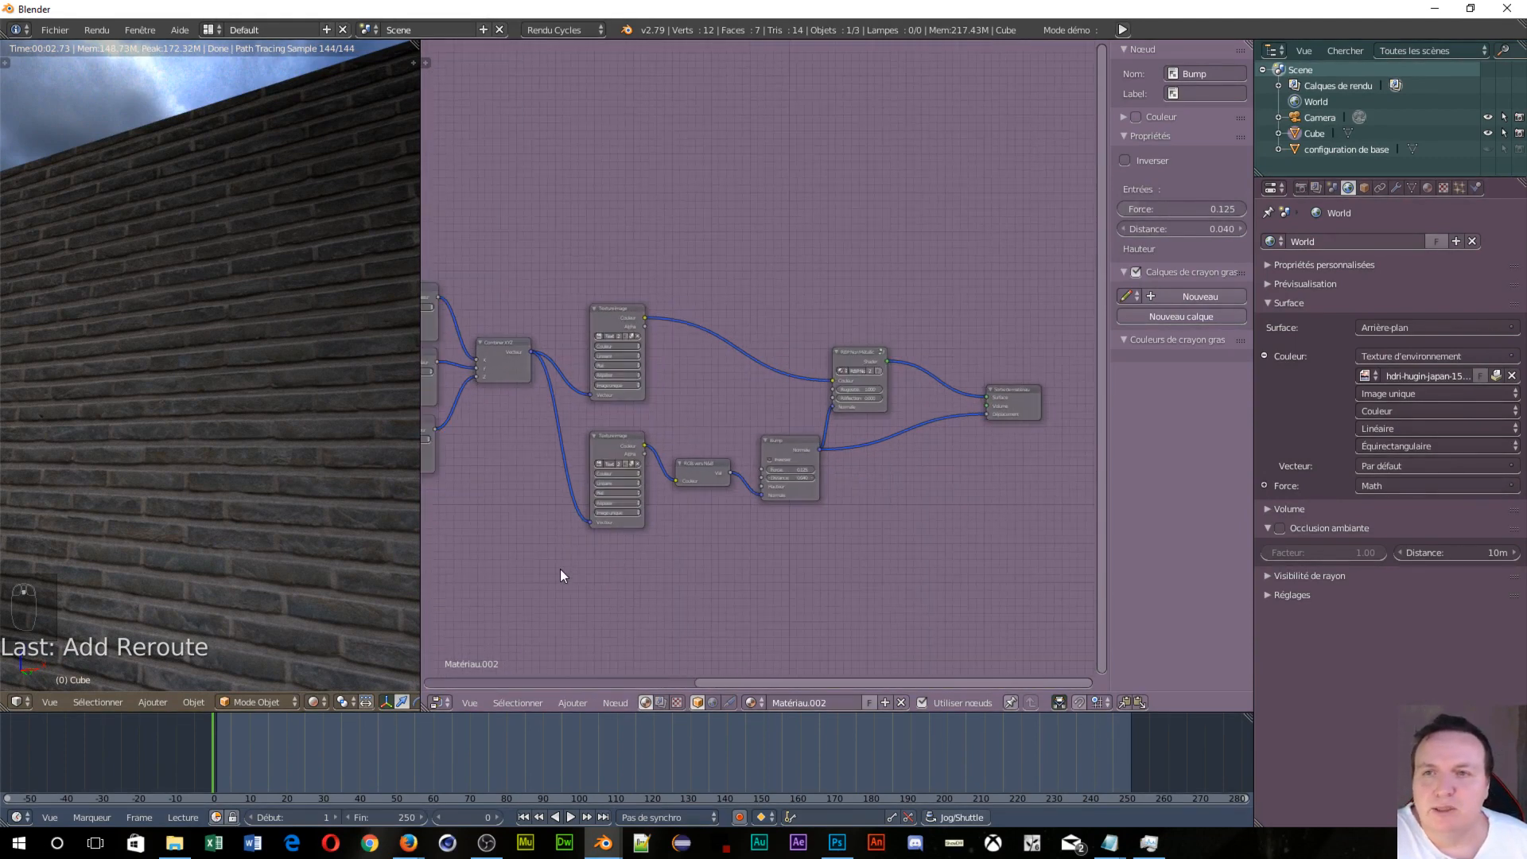
scroll(561, 570, "down", 5)
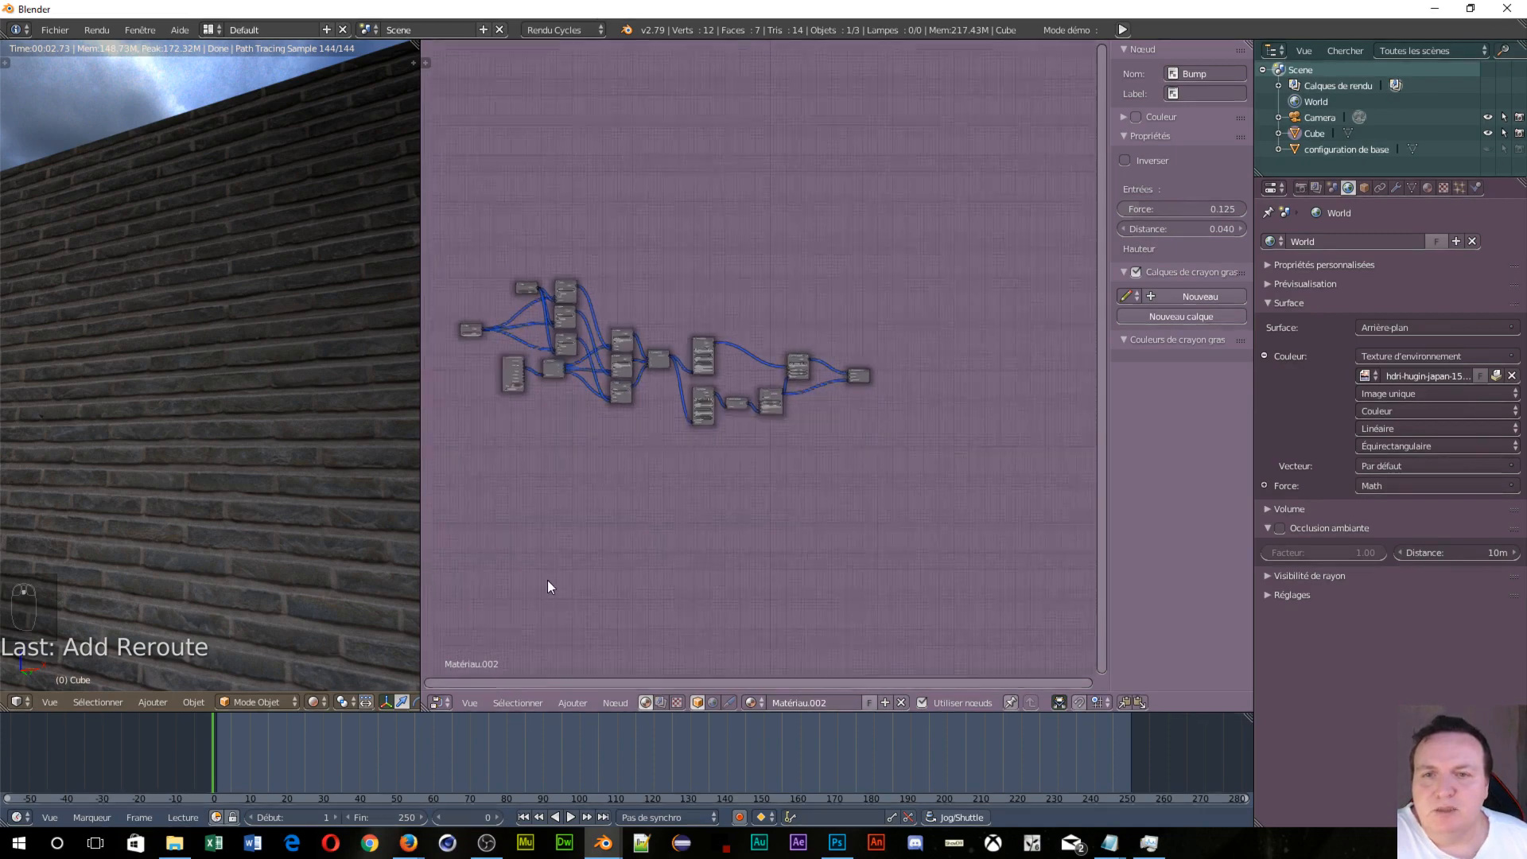
scroll(547, 581, "up", 5)
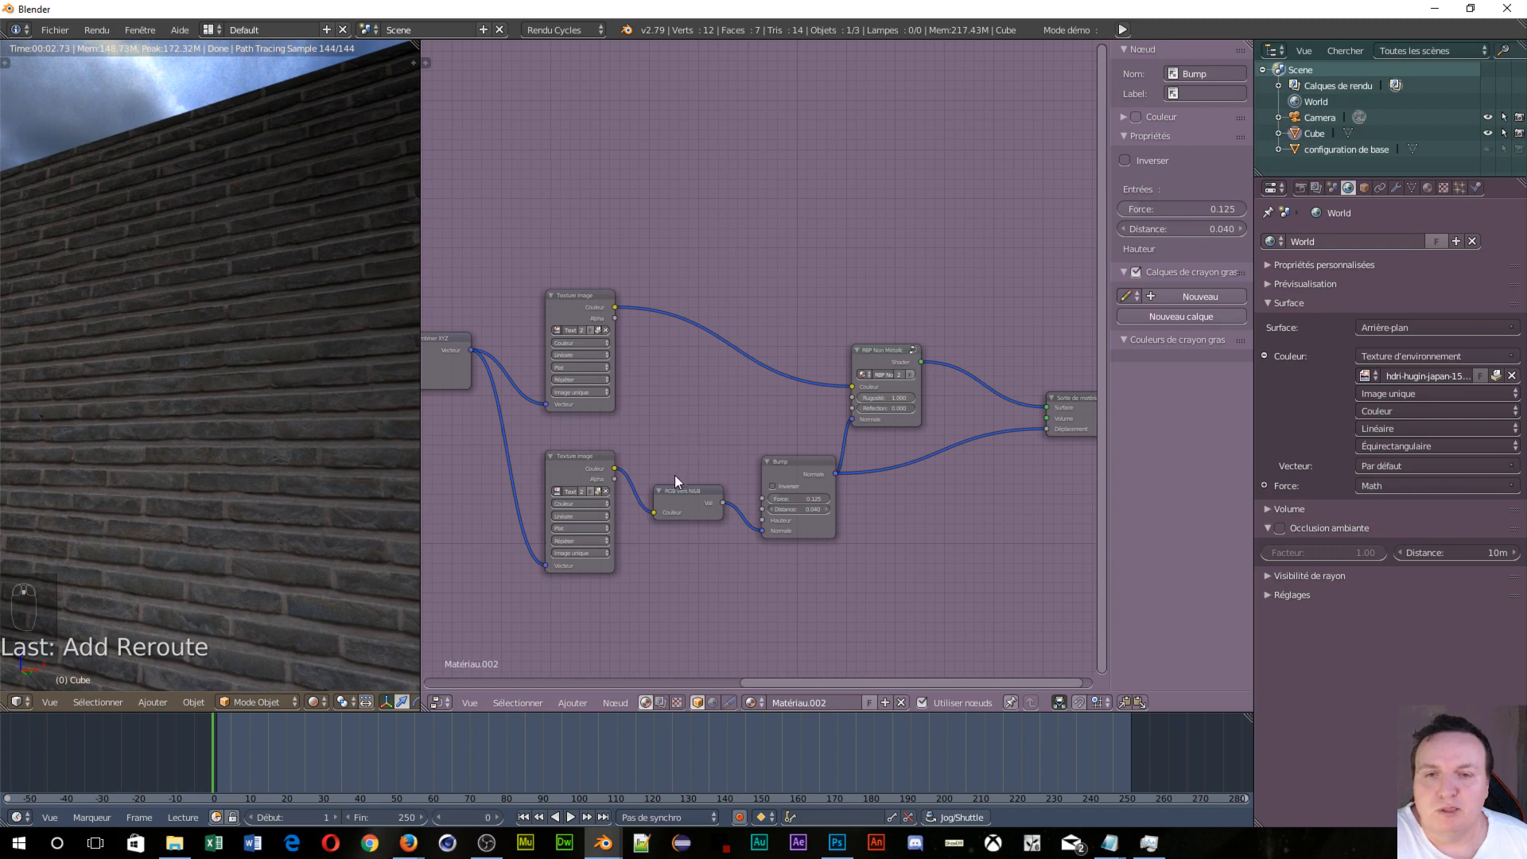
Step: Delete the RGB vers N&B and Bump nodes from the material's node tree
left_click(691, 486)
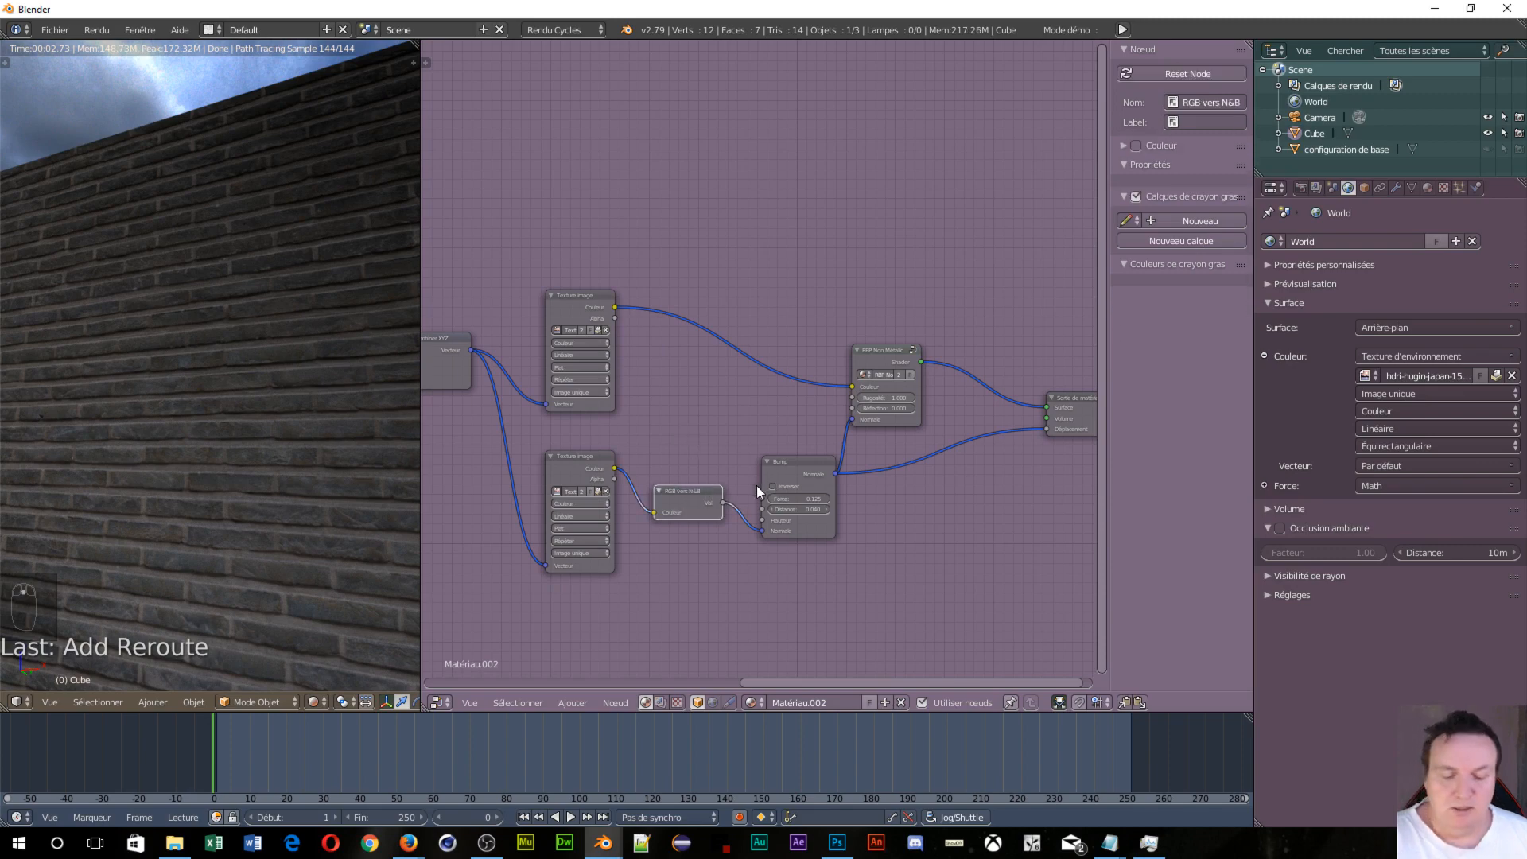
key("Delete")
left_click(790, 469)
key("Delete")
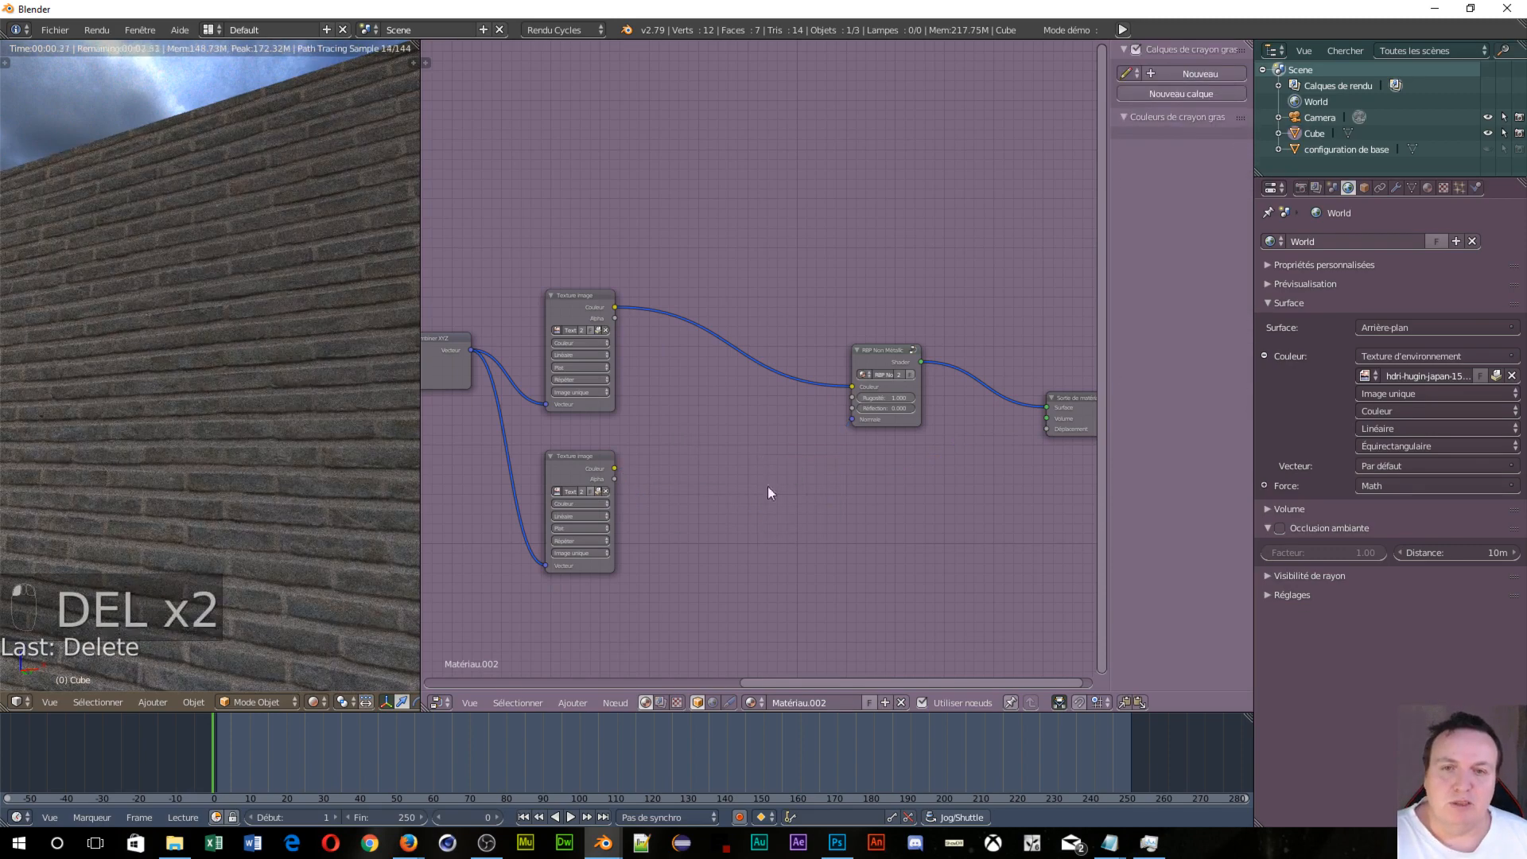
Step: Load TexturesCom_BrickSmallDark0055_5_seamless_S_norm.jpg from the Downloads folder into the lower Texture image node
left_click(605, 491)
left_click(599, 491)
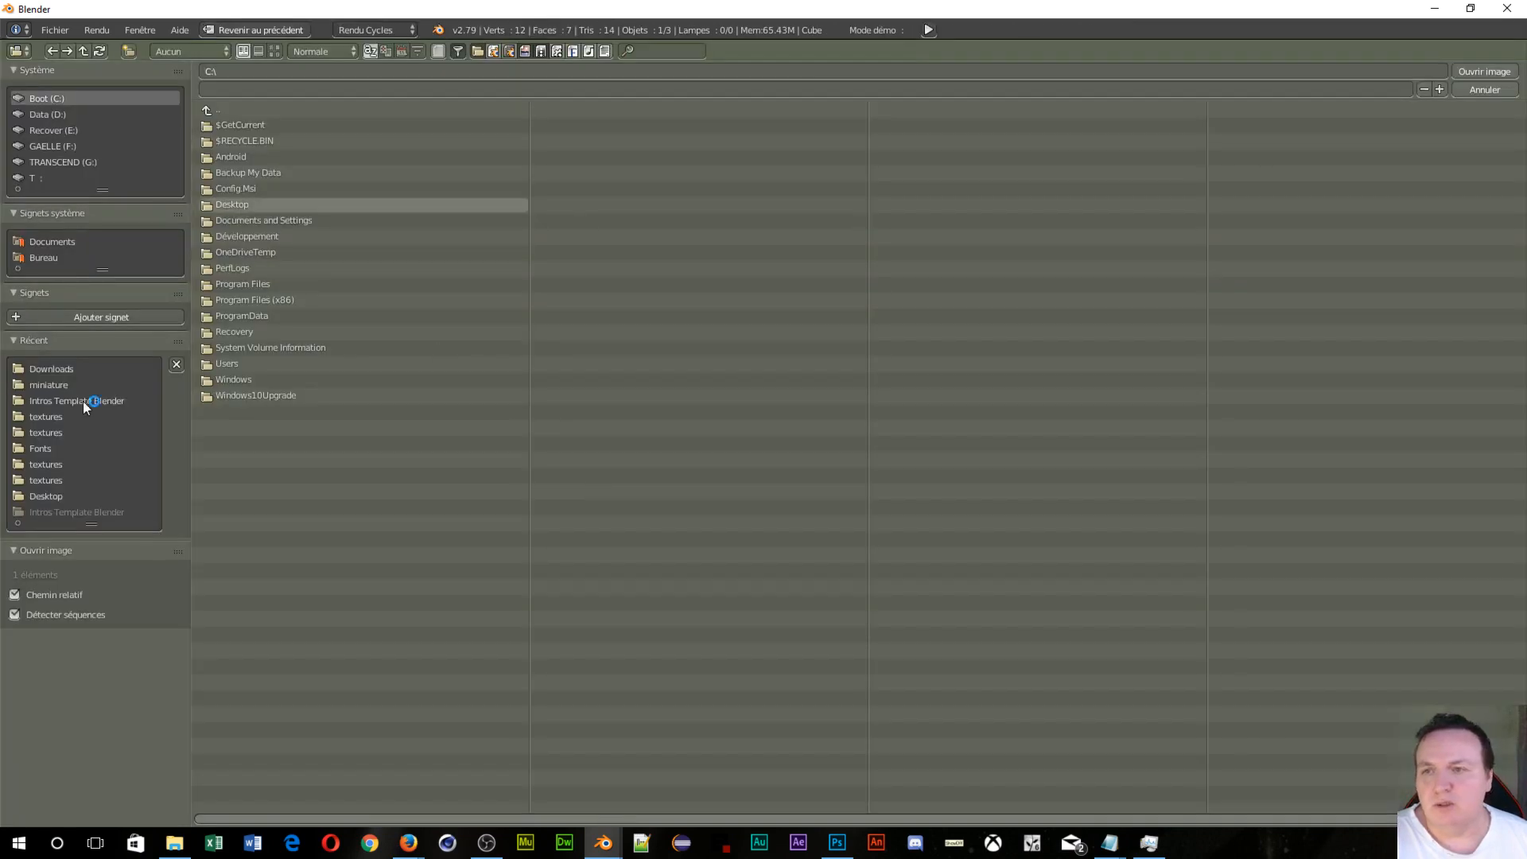
left_click(55, 369)
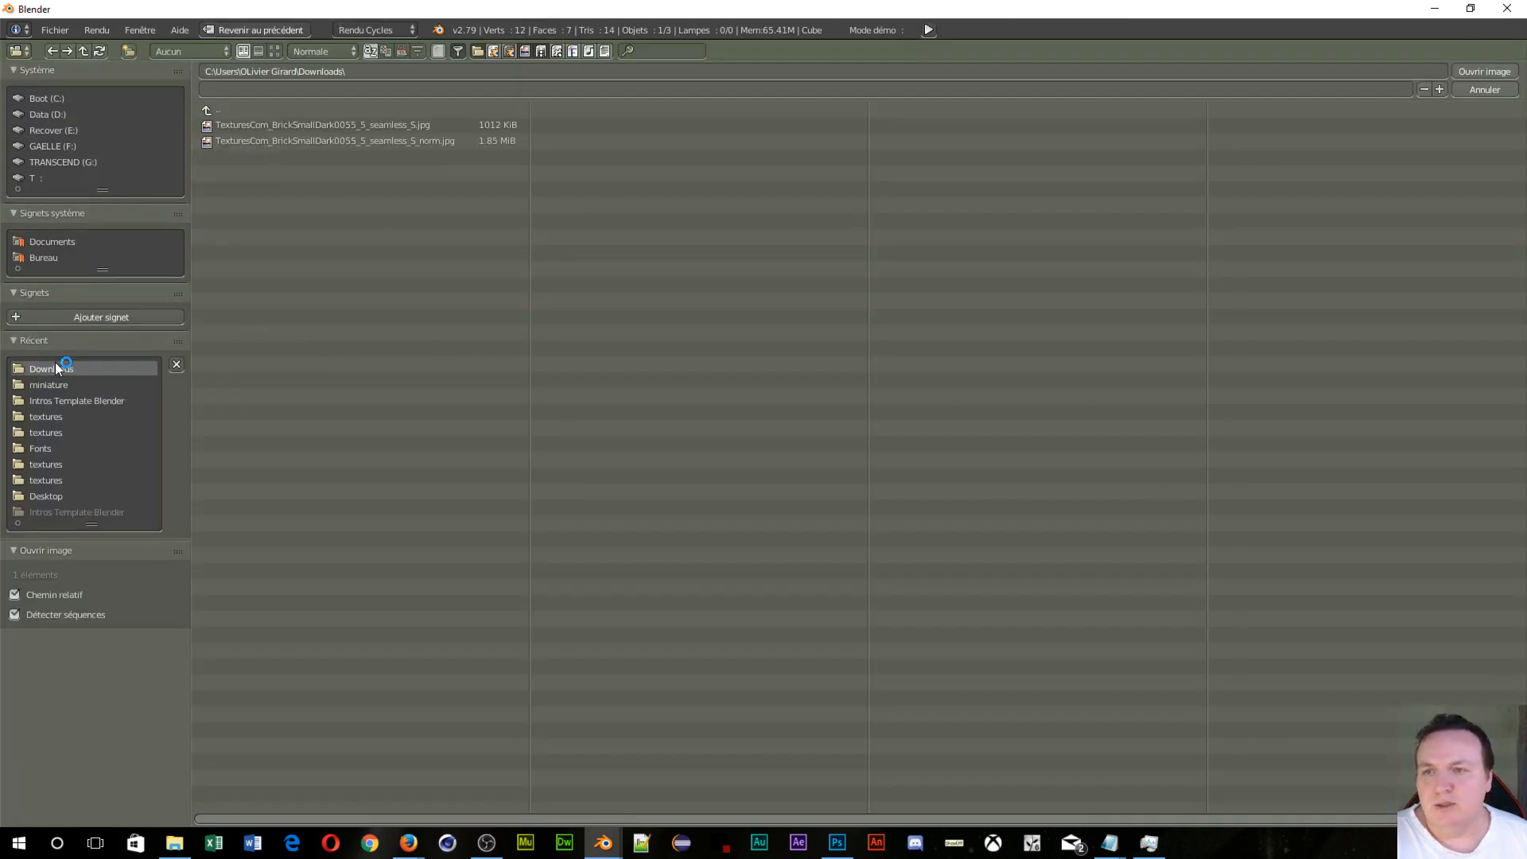
left_click(367, 145)
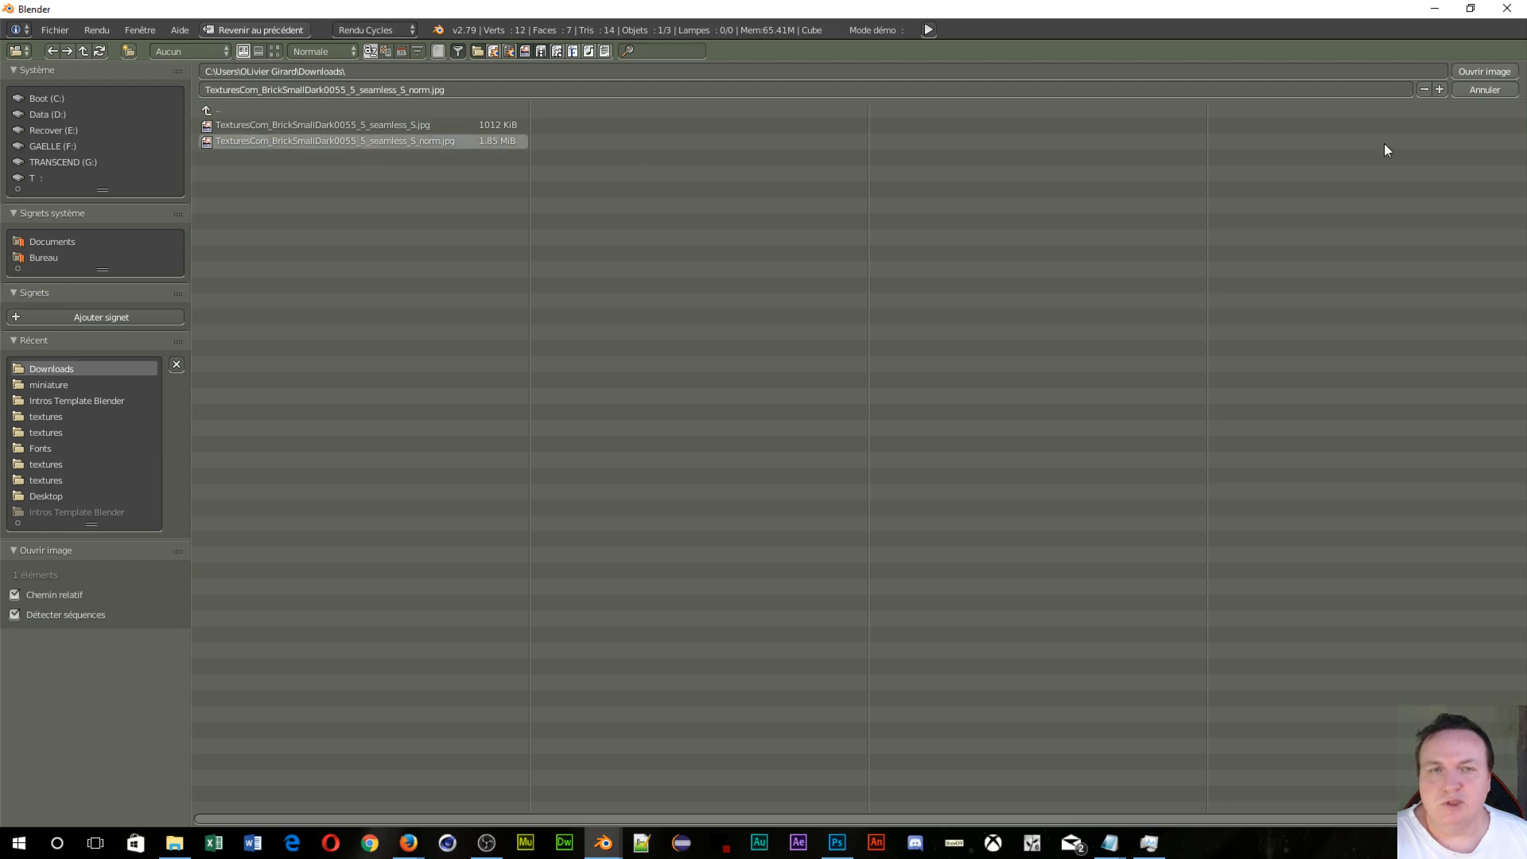
left_click(1473, 75)
Step: Add a Carte de normale node fed by the lower Texture image's Couleur, and link its output to the RBP shader's Normale and the material output's Déplacement
key("shift+a")
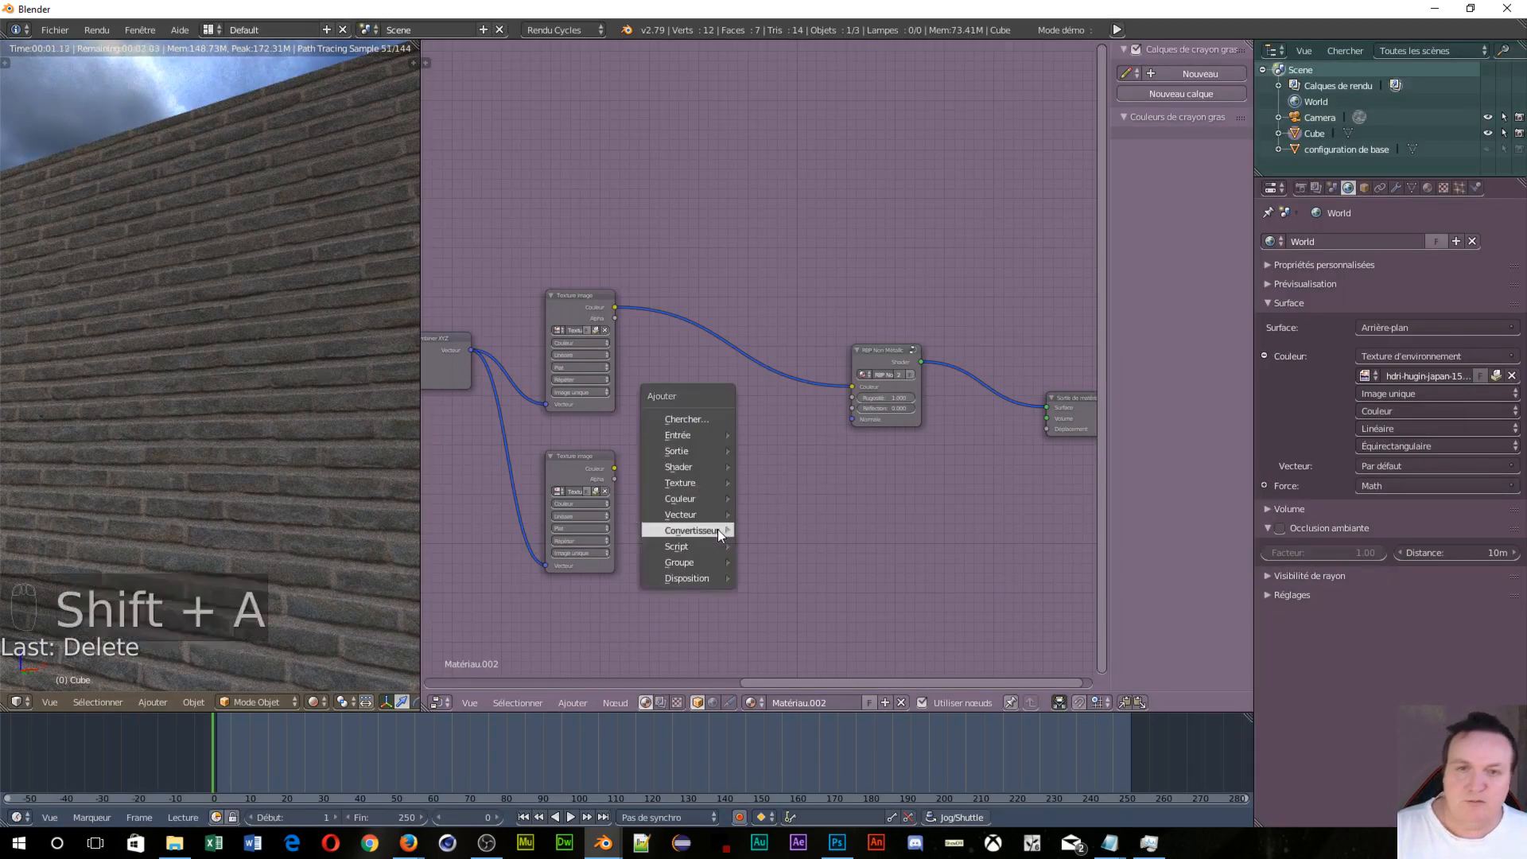
mouse_move(703, 513)
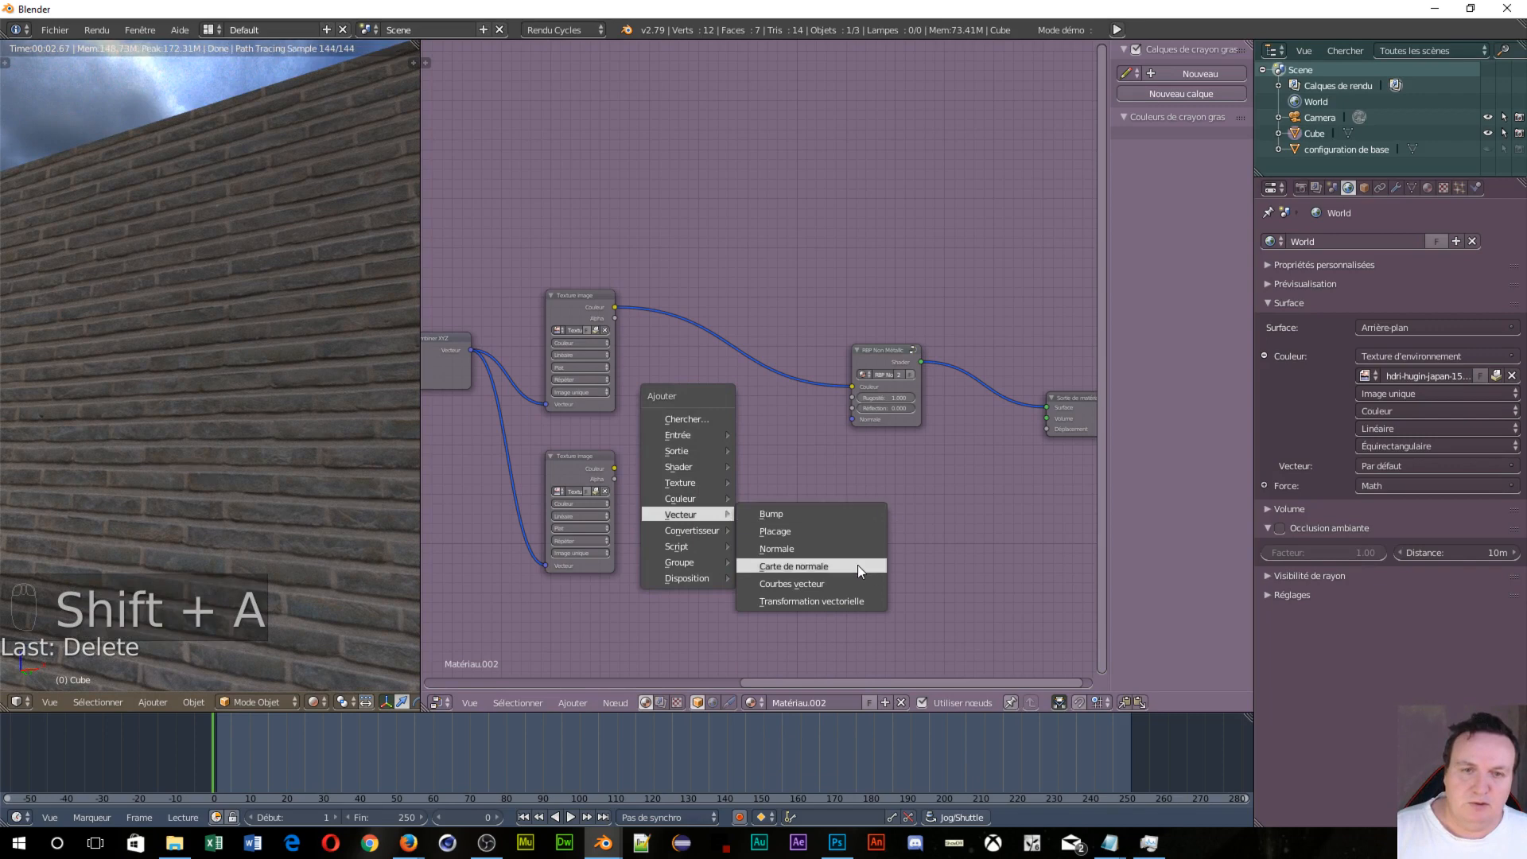
left_click(795, 565)
left_click(682, 447)
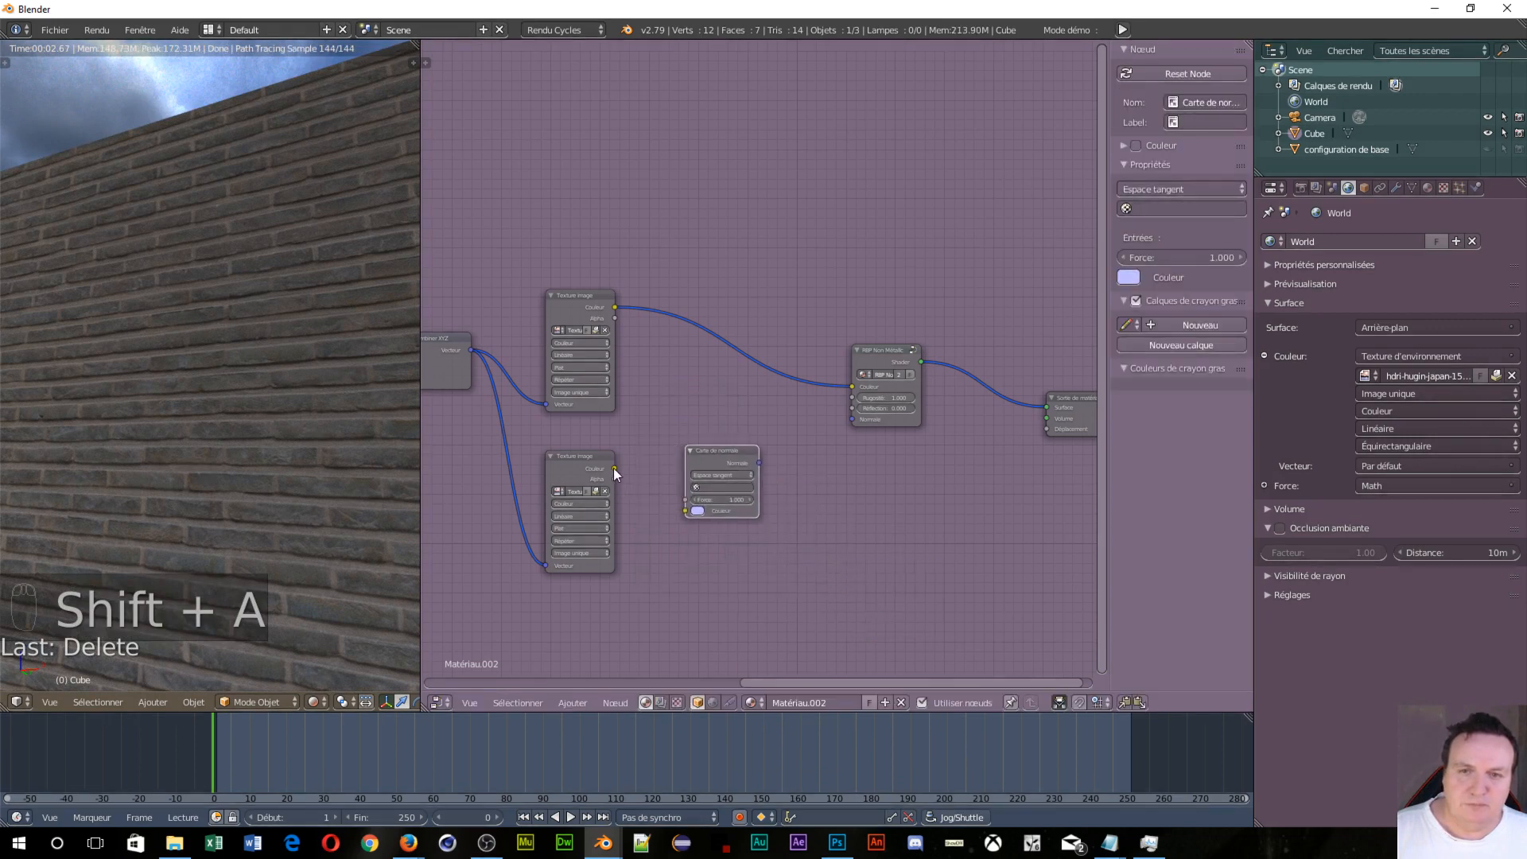
left_click_drag(614, 468, 683, 510)
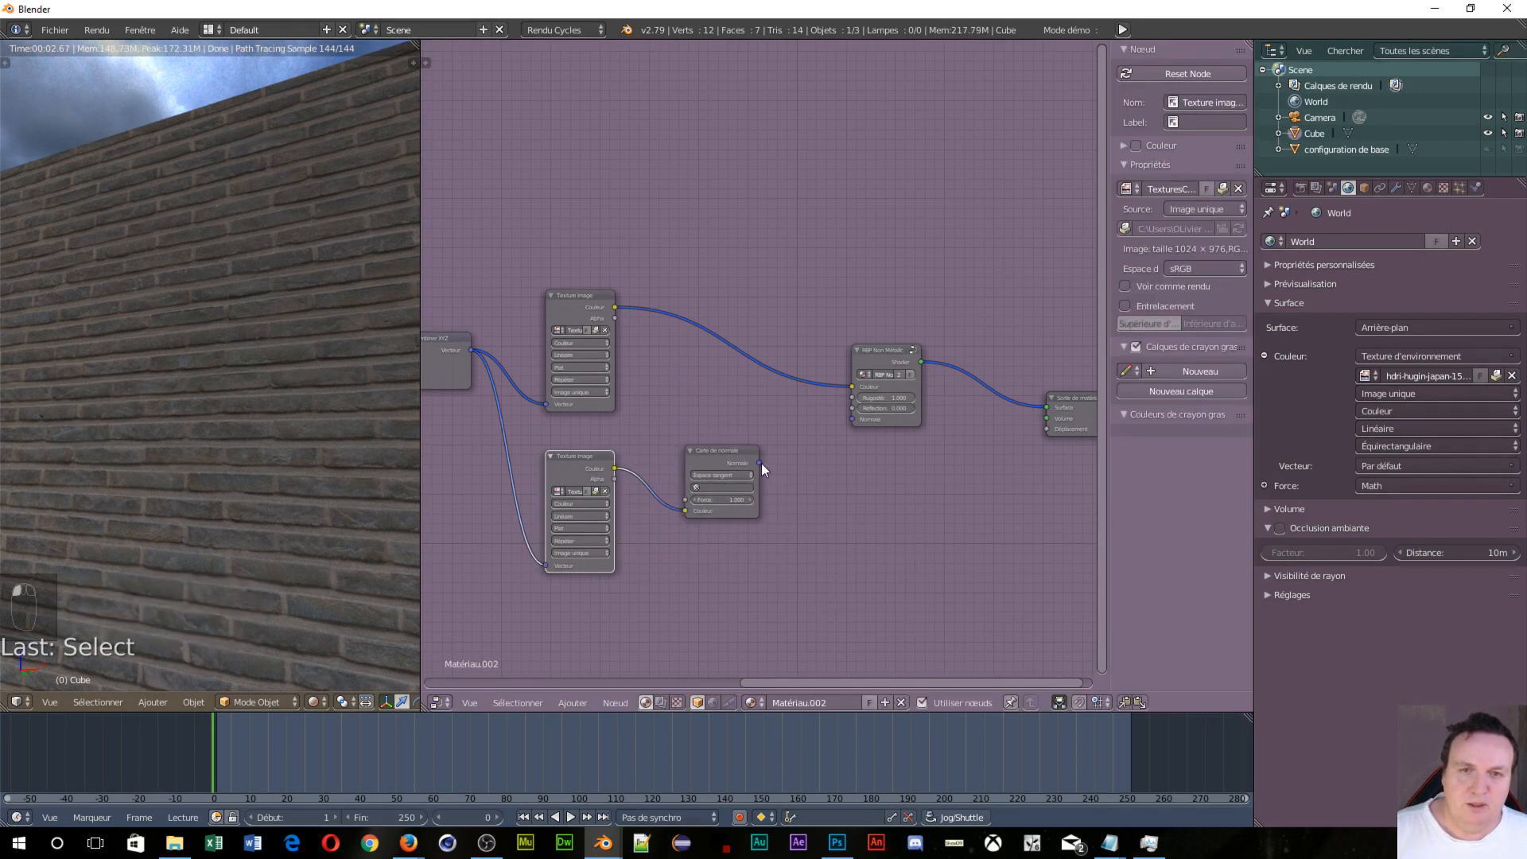
left_click_drag(760, 463, 852, 420)
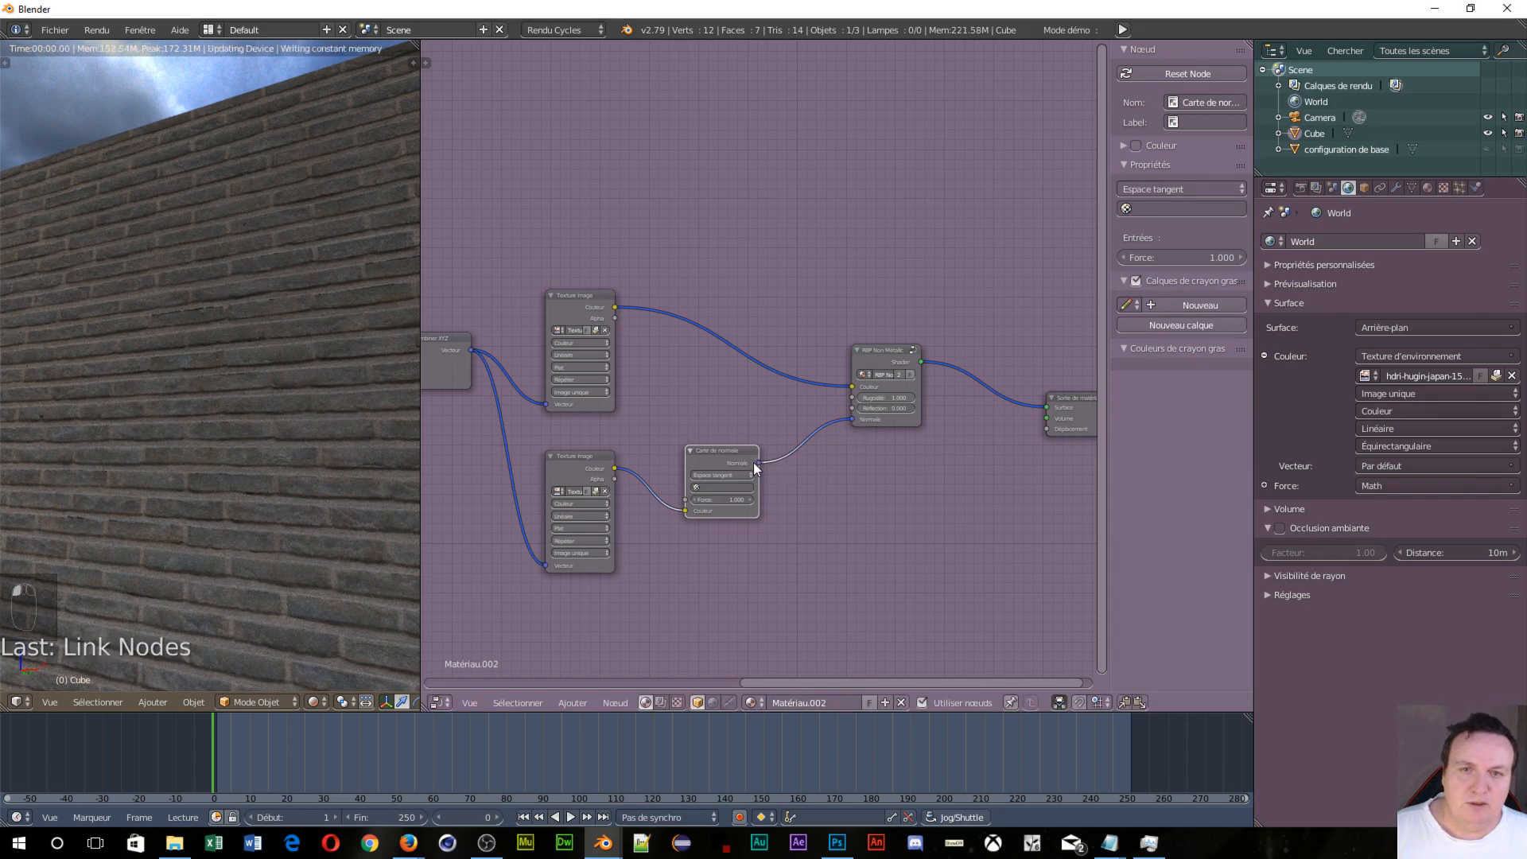
left_click_drag(758, 462, 1048, 429)
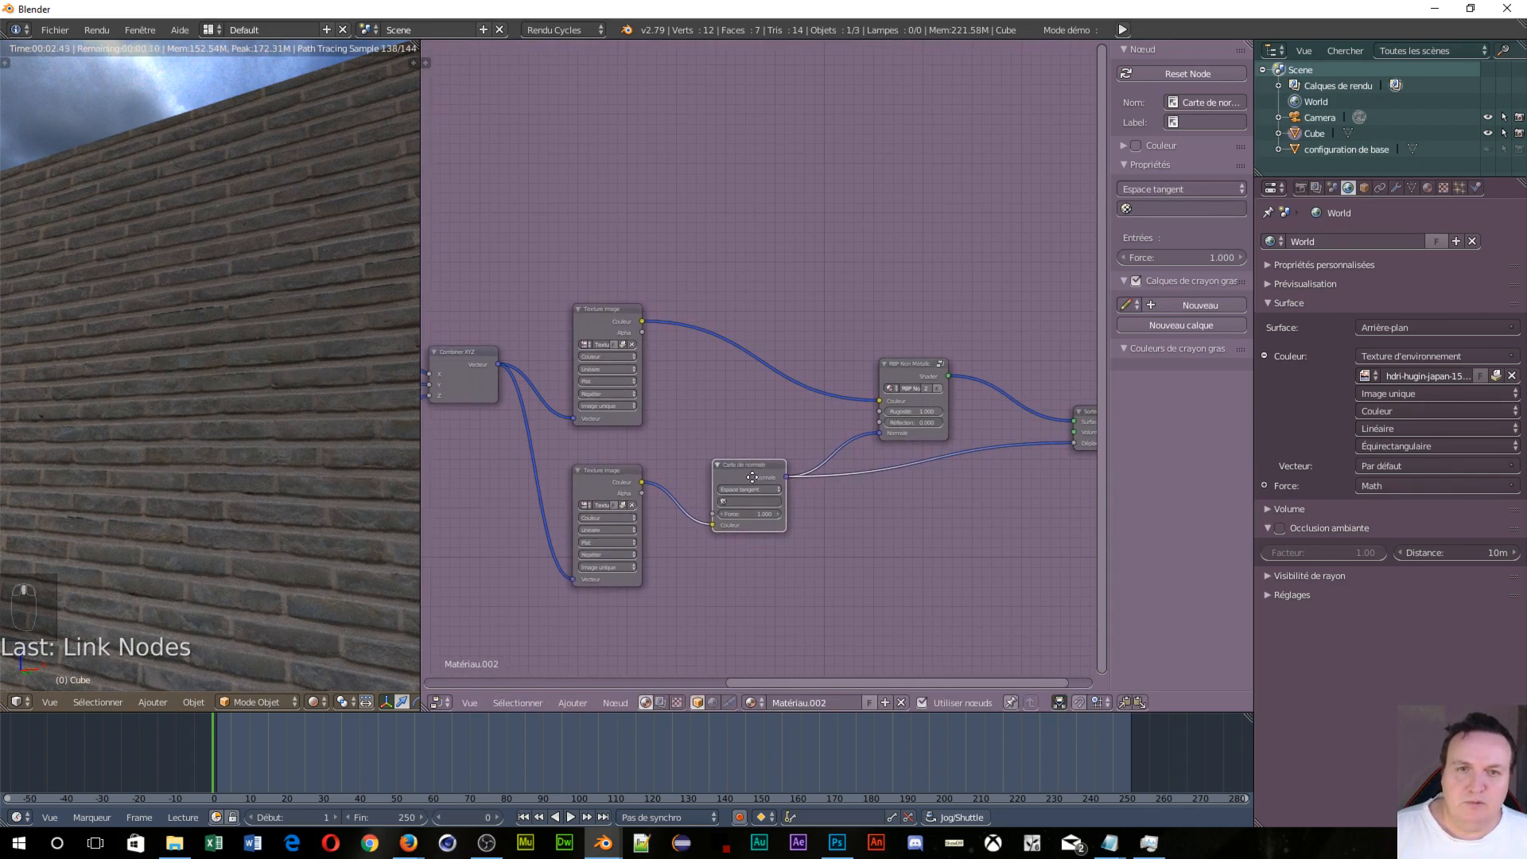
Step: Move the RBP shader node closer to the upper Texture image node and place the Carte de normale node below it
scroll(617, 447, "down", 3)
scroll(671, 537, "up", 4)
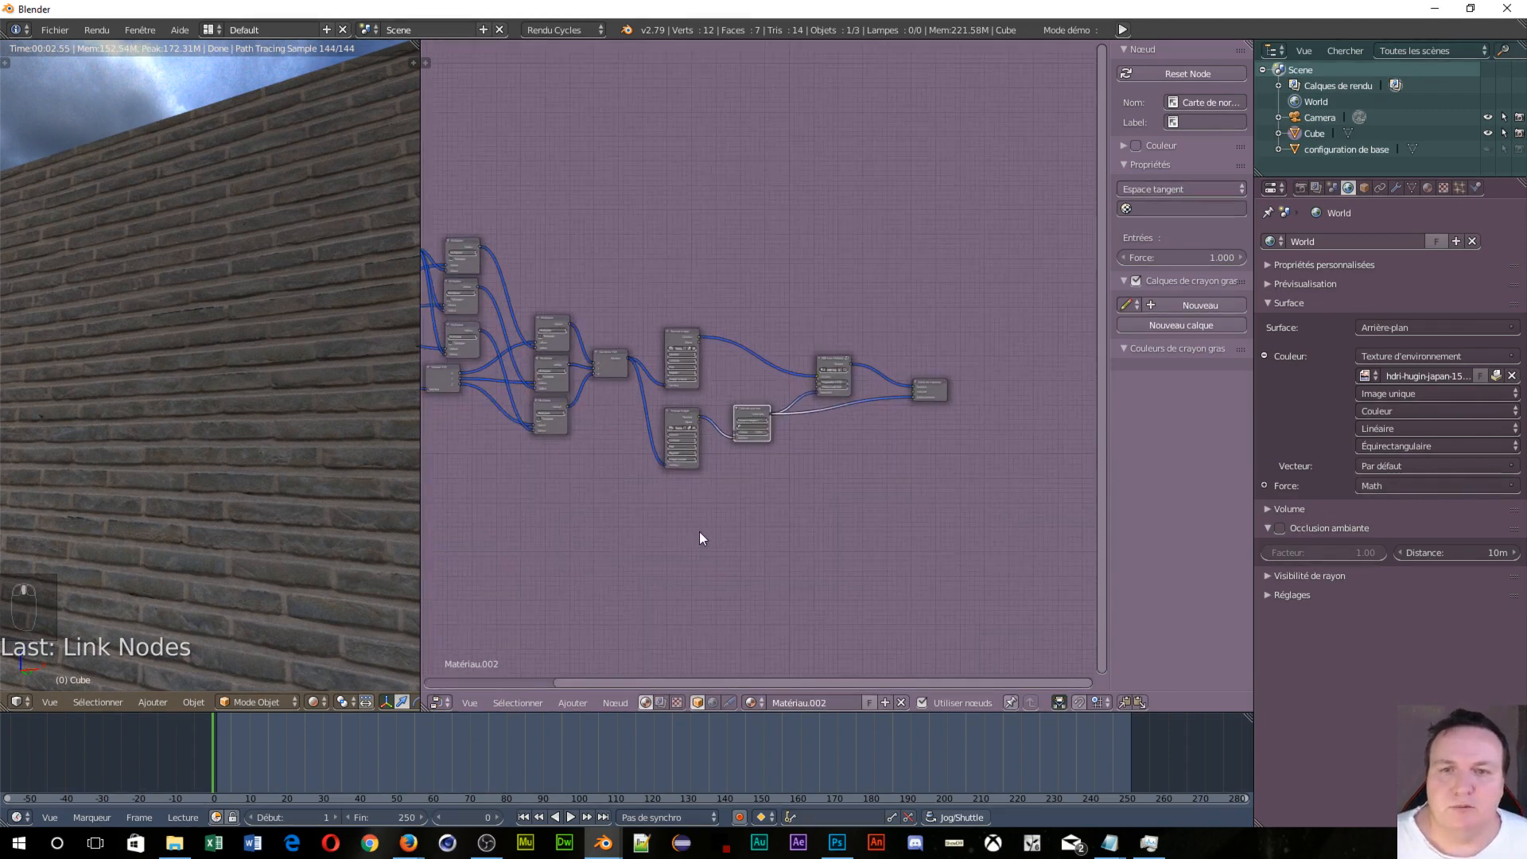
scroll(618, 328, "up", 2)
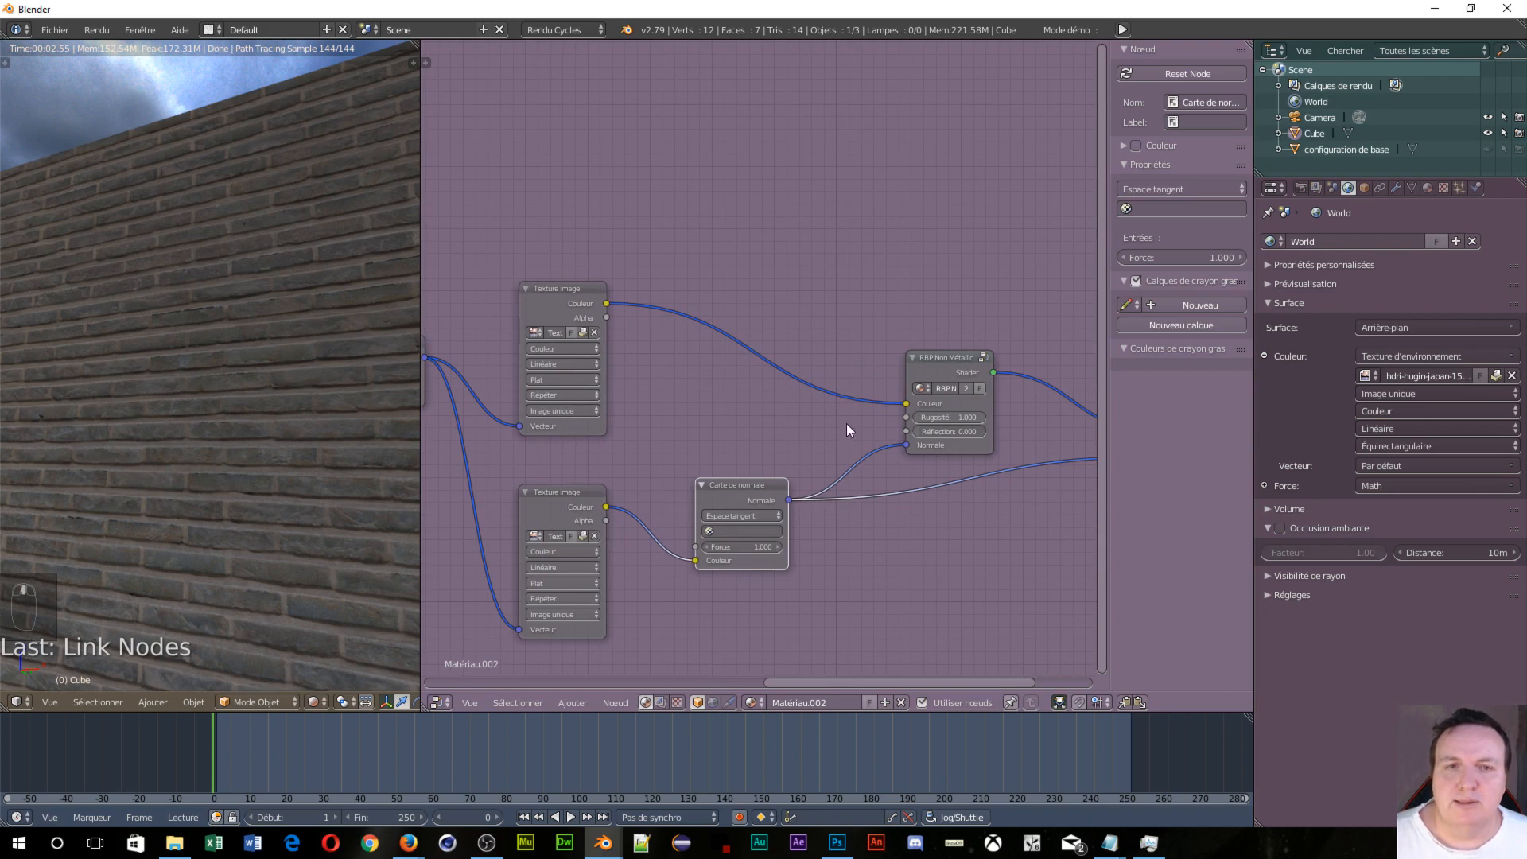
left_click_drag(936, 367, 845, 314)
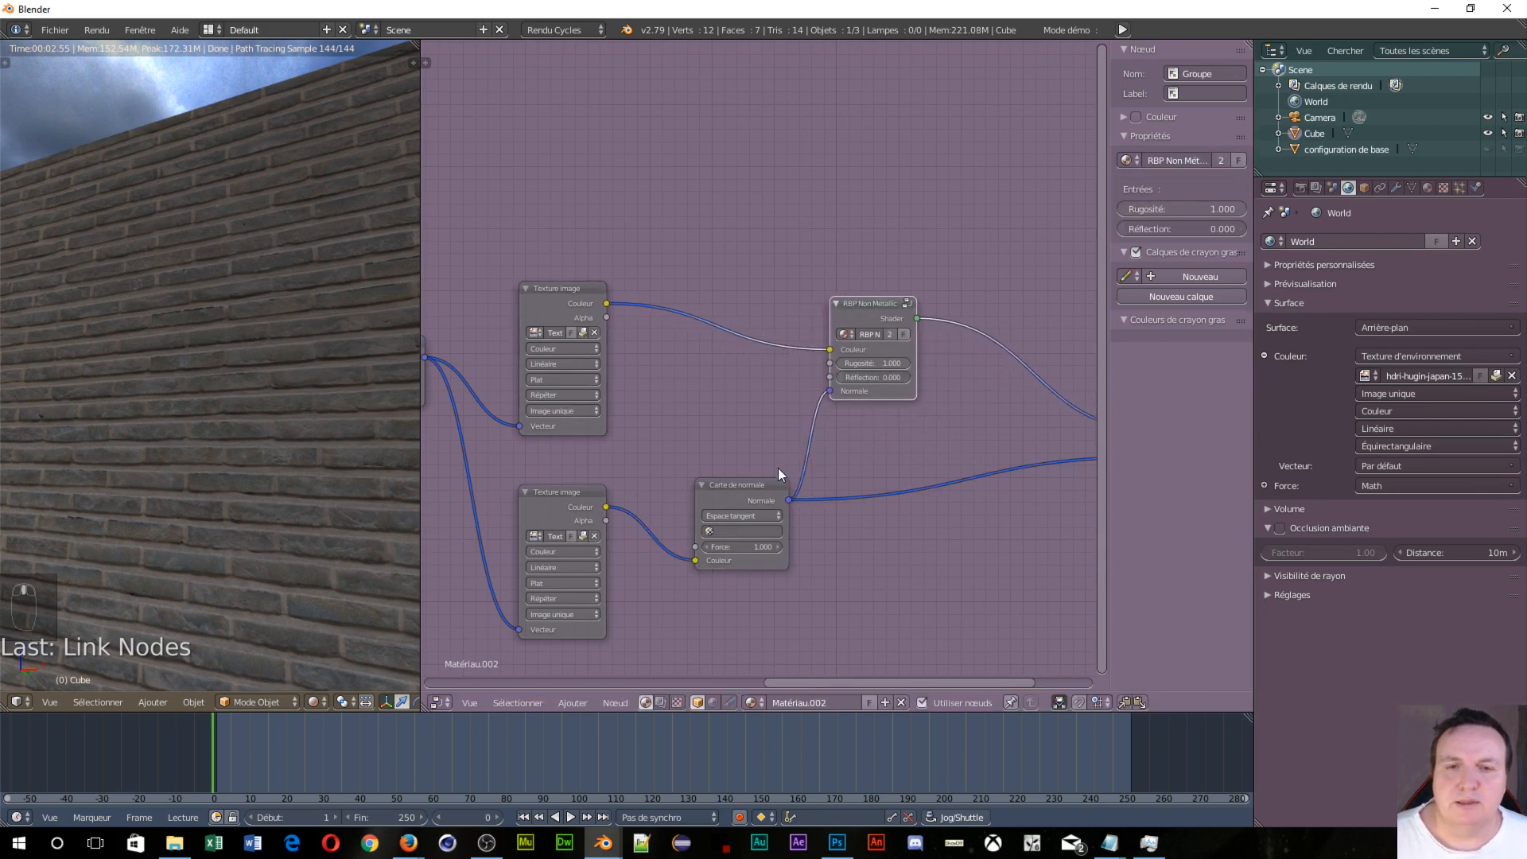
left_click_drag(767, 498, 842, 525)
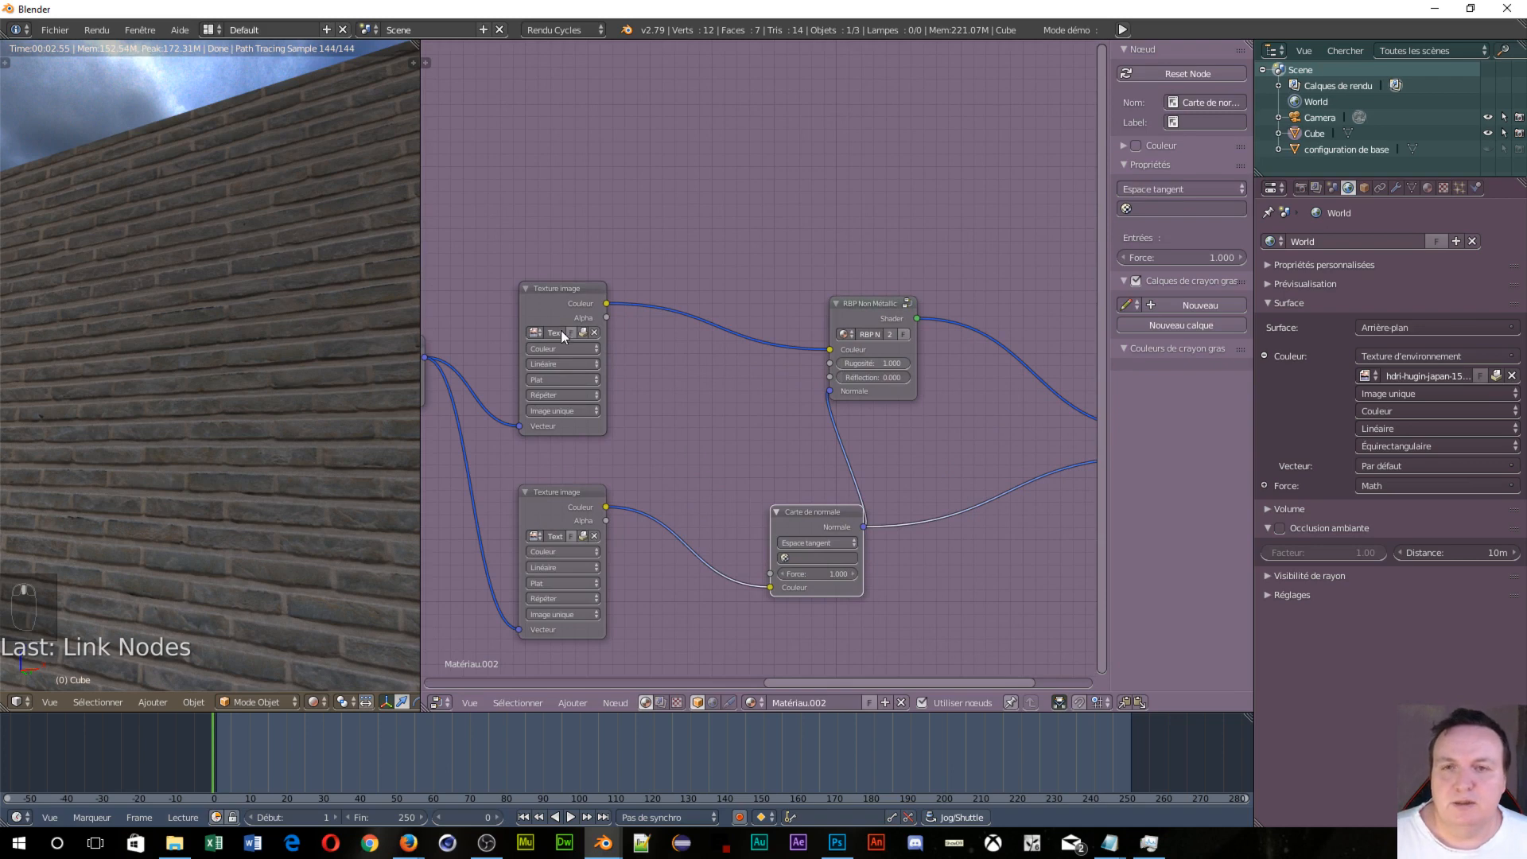
Step: Group all of the material's nodes except the material output into one node group
scroll(490, 404, "down", 2)
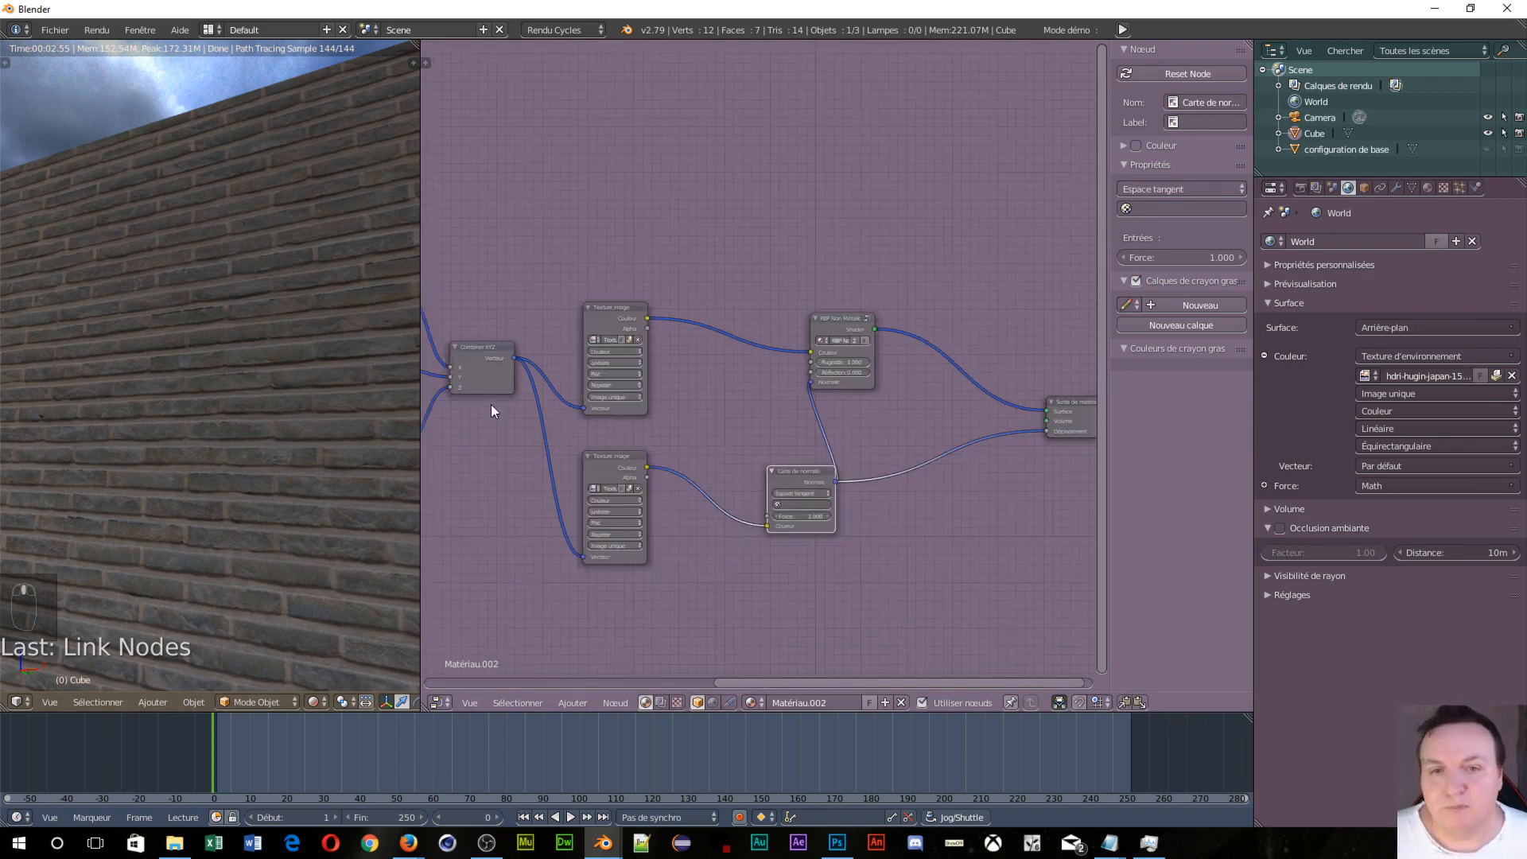
scroll(492, 411, "down", 3)
scroll(525, 478, "down", 1)
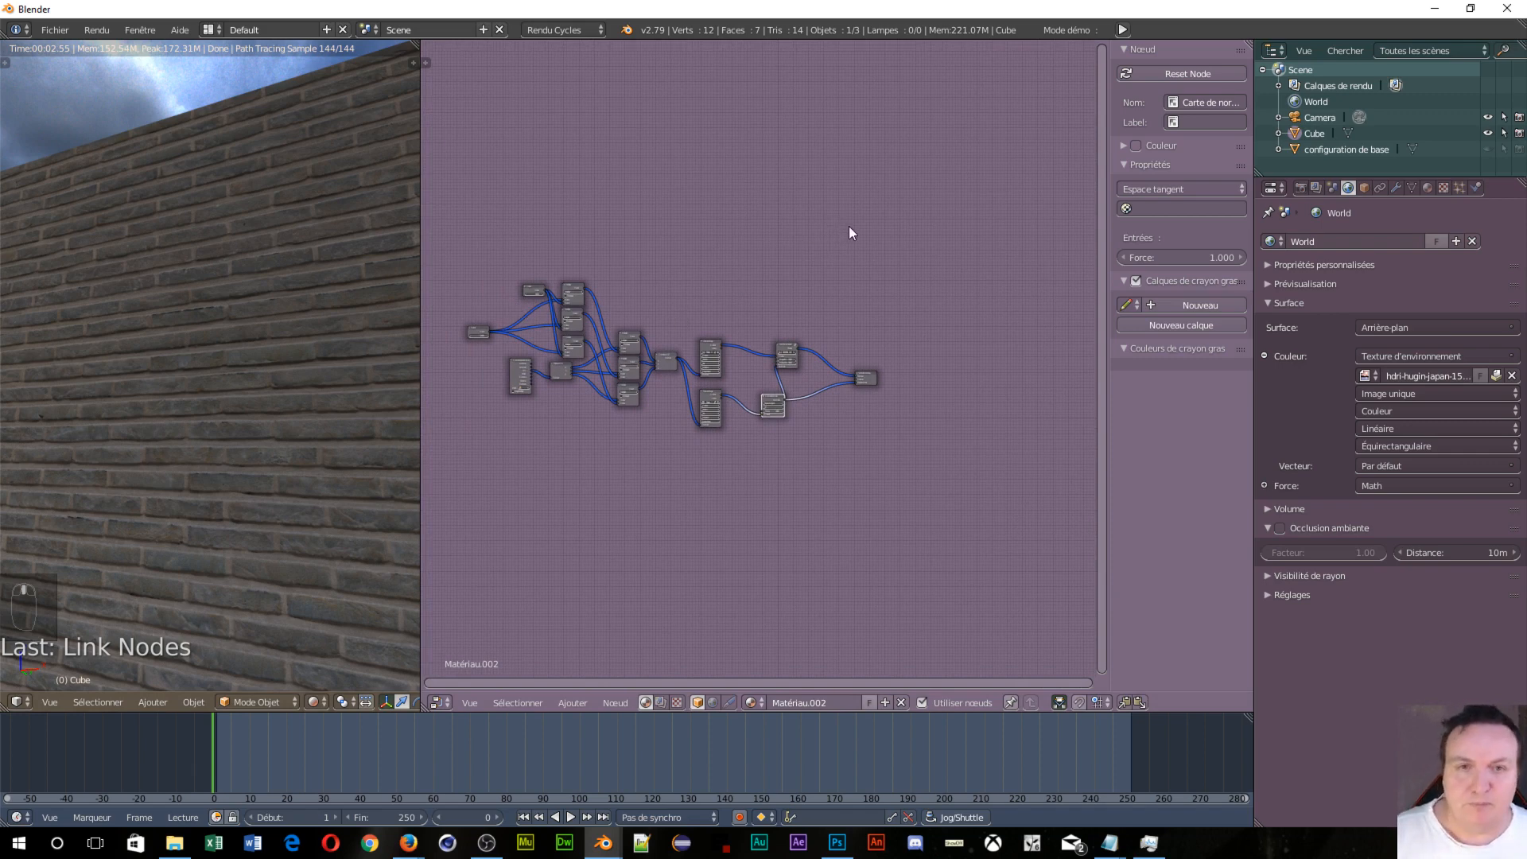
key("b")
left_click_drag(843, 228, 446, 482)
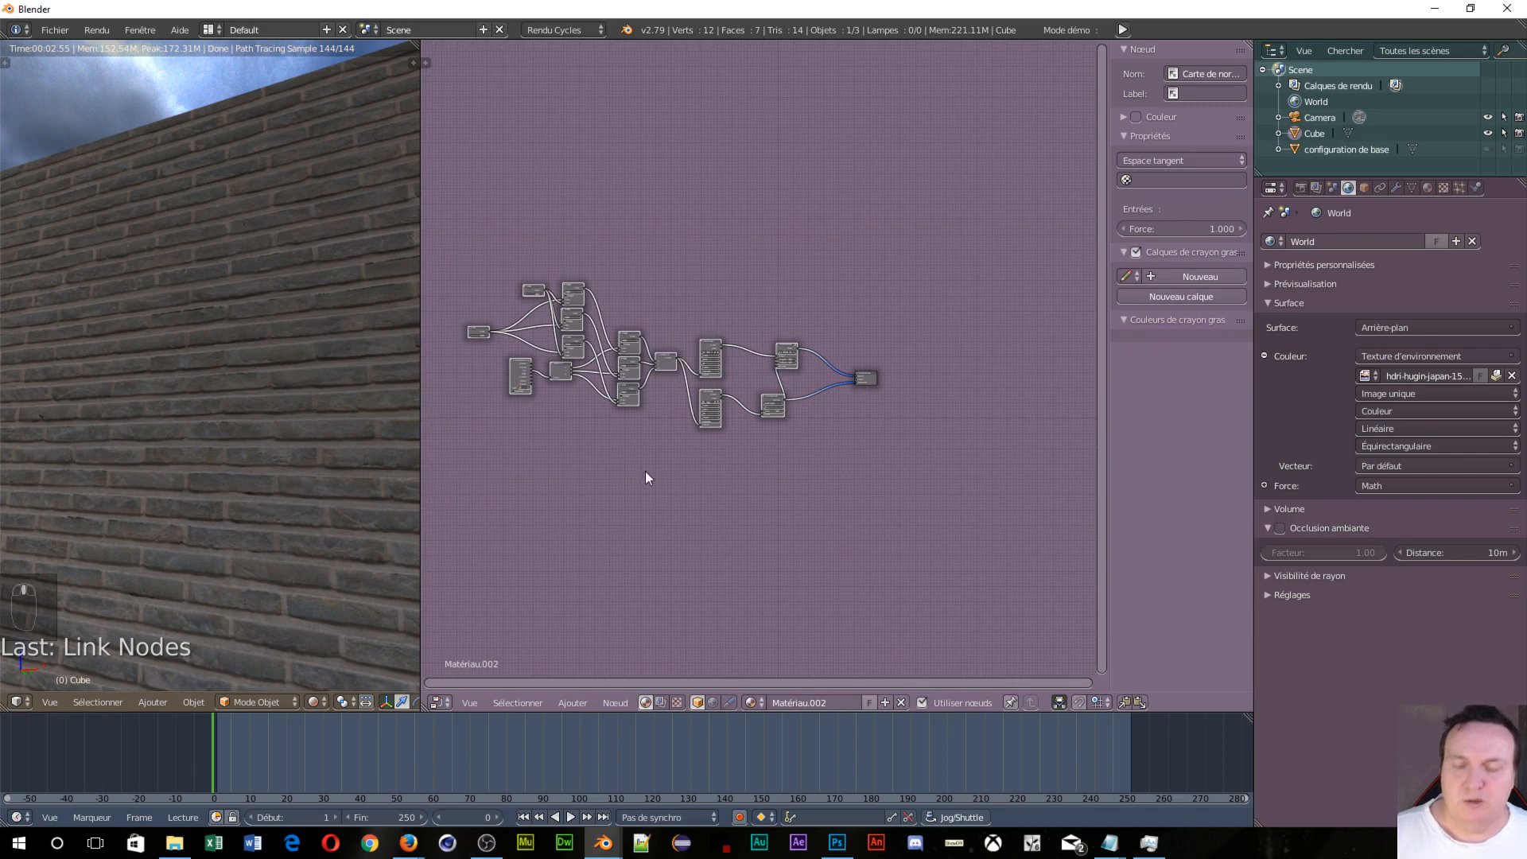
key("ctrl+g")
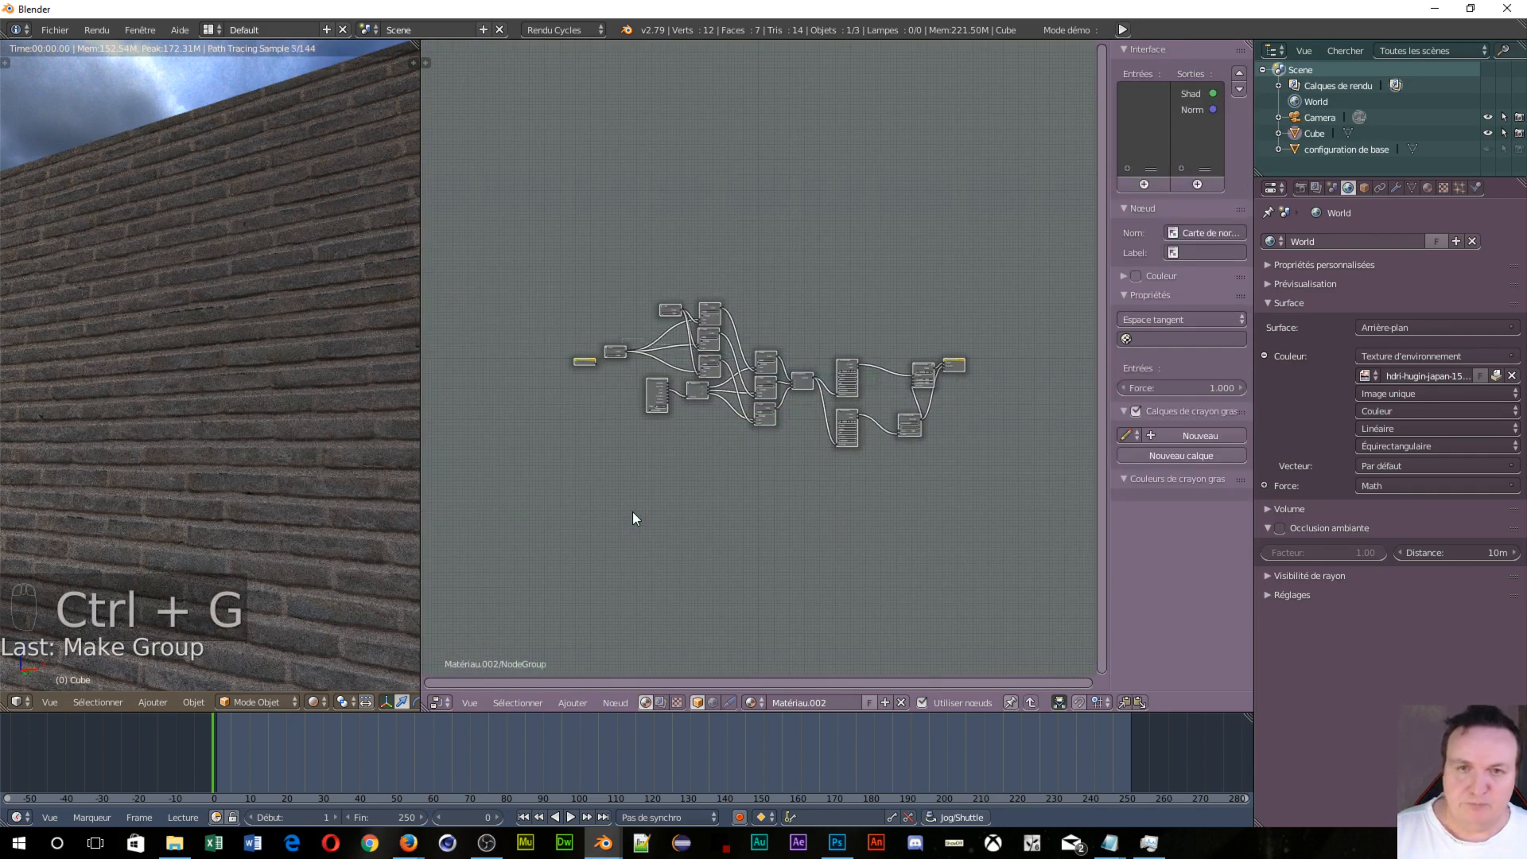
Step: Inside the group, place the 0.500 Valeur node just above the other Valeur node and move the group input node to their left
scroll(775, 490, "up", 5)
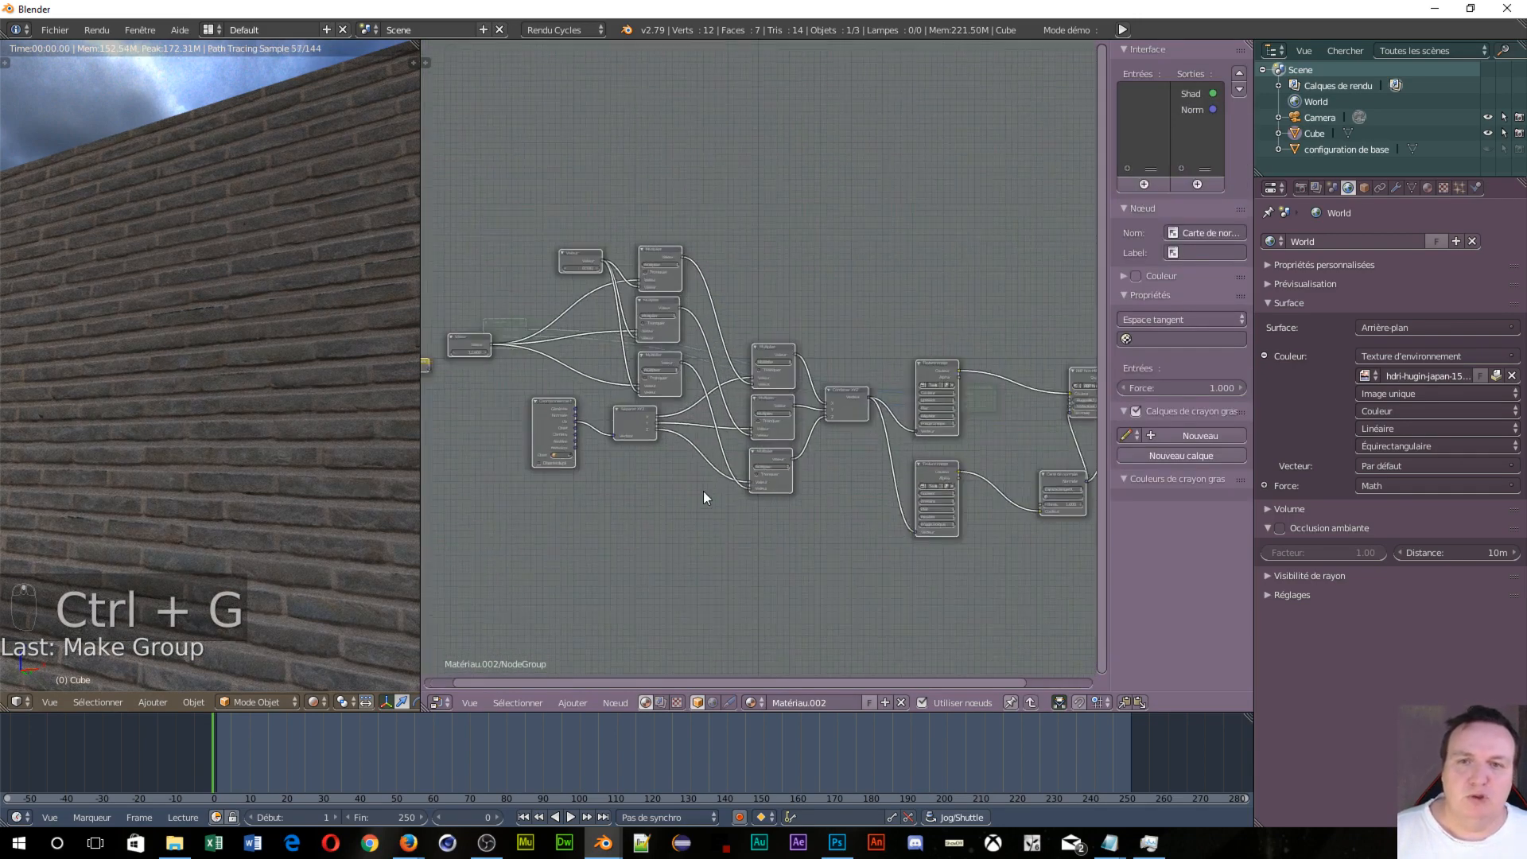
middle_click_drag(522, 407, 873, 407)
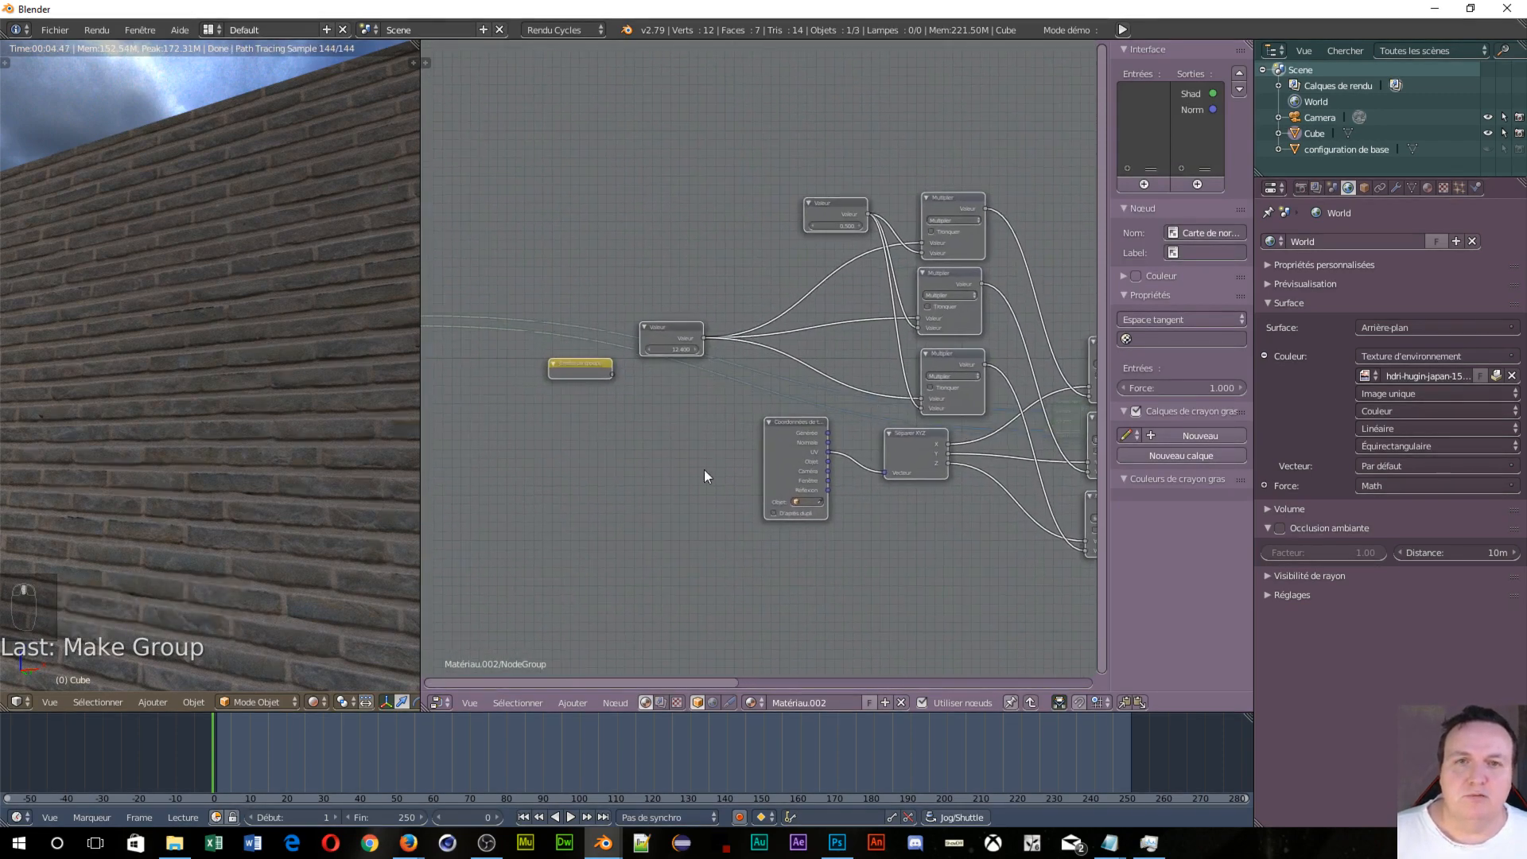
middle_click_drag(704, 476, 790, 369)
left_click_drag(805, 216, 595, 222)
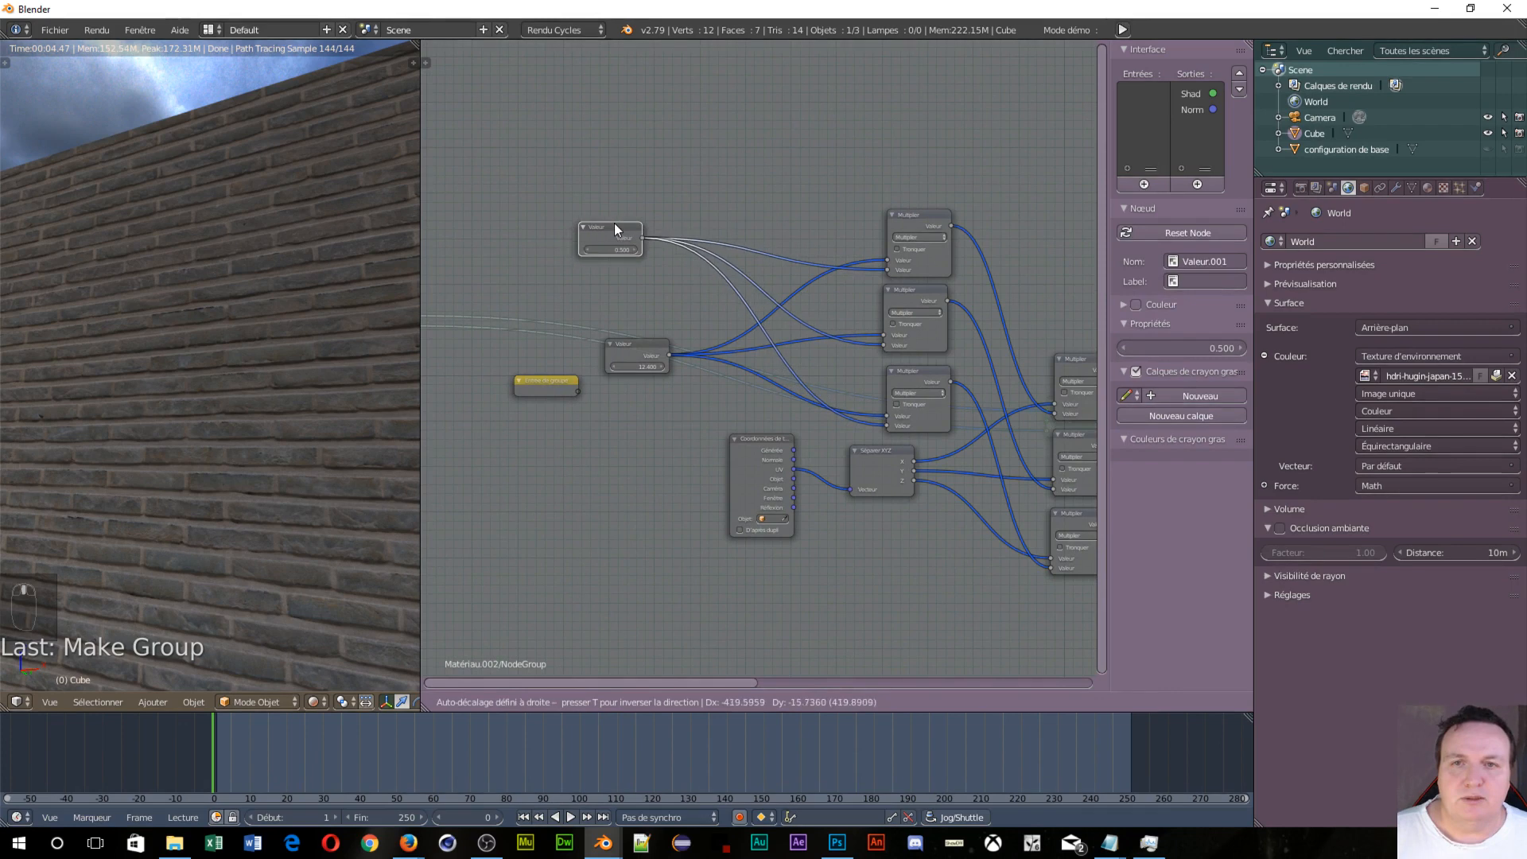
left_click(614, 223)
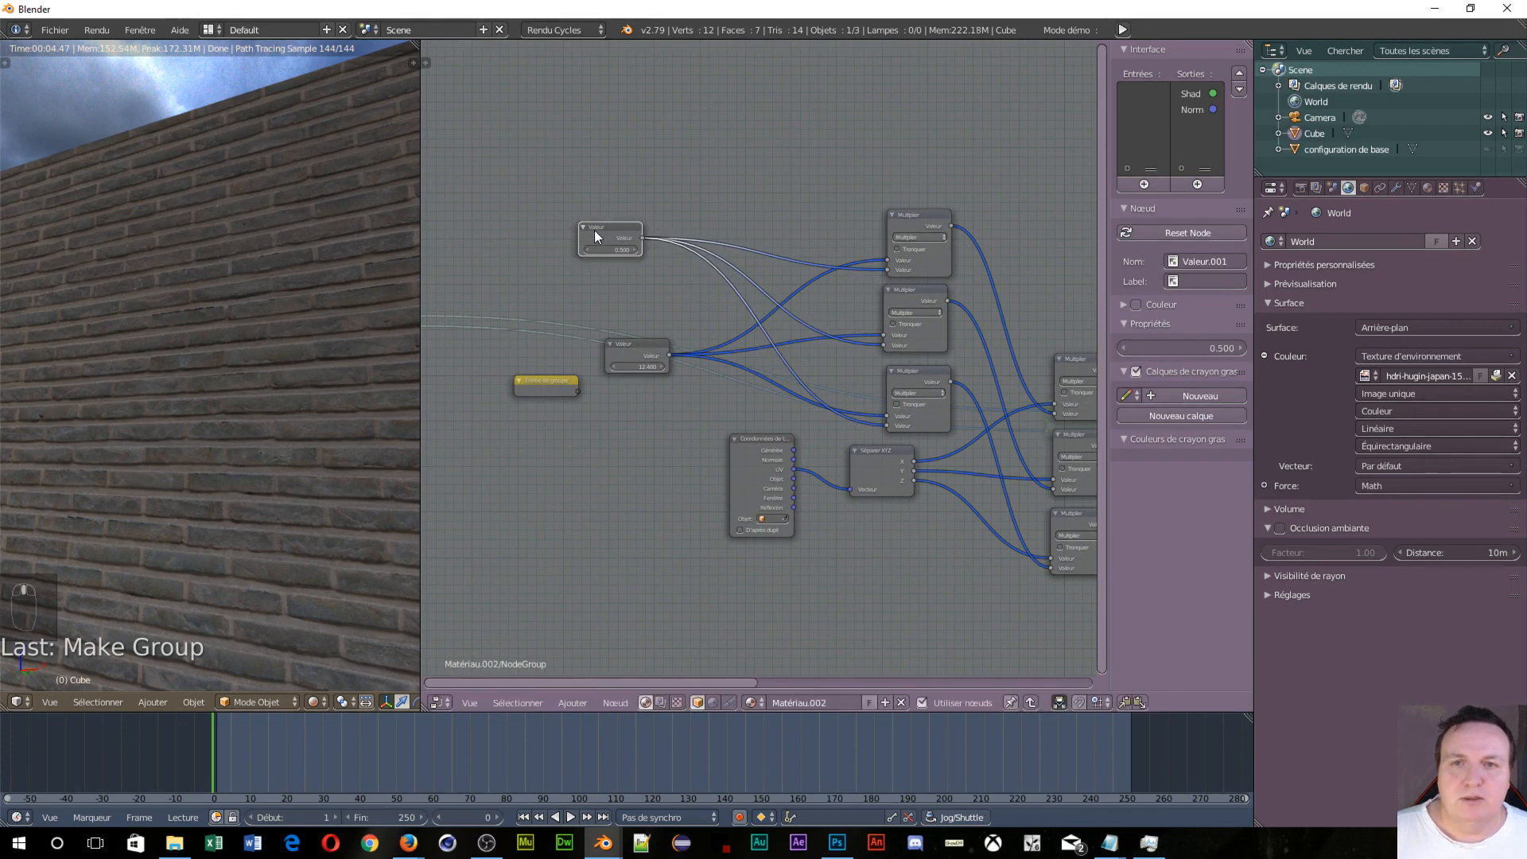
key("g")
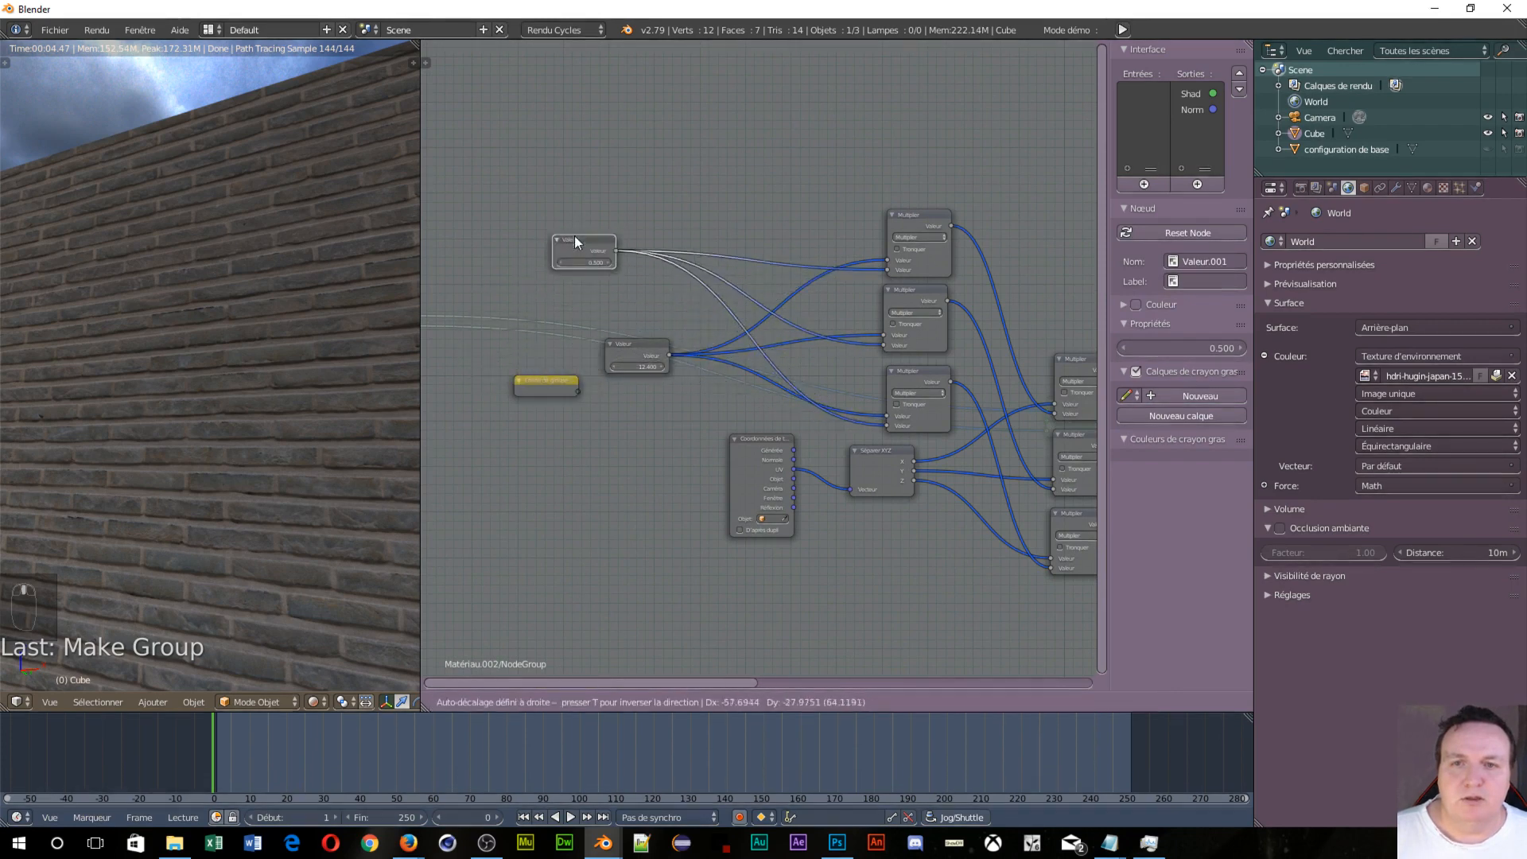
left_click(627, 199)
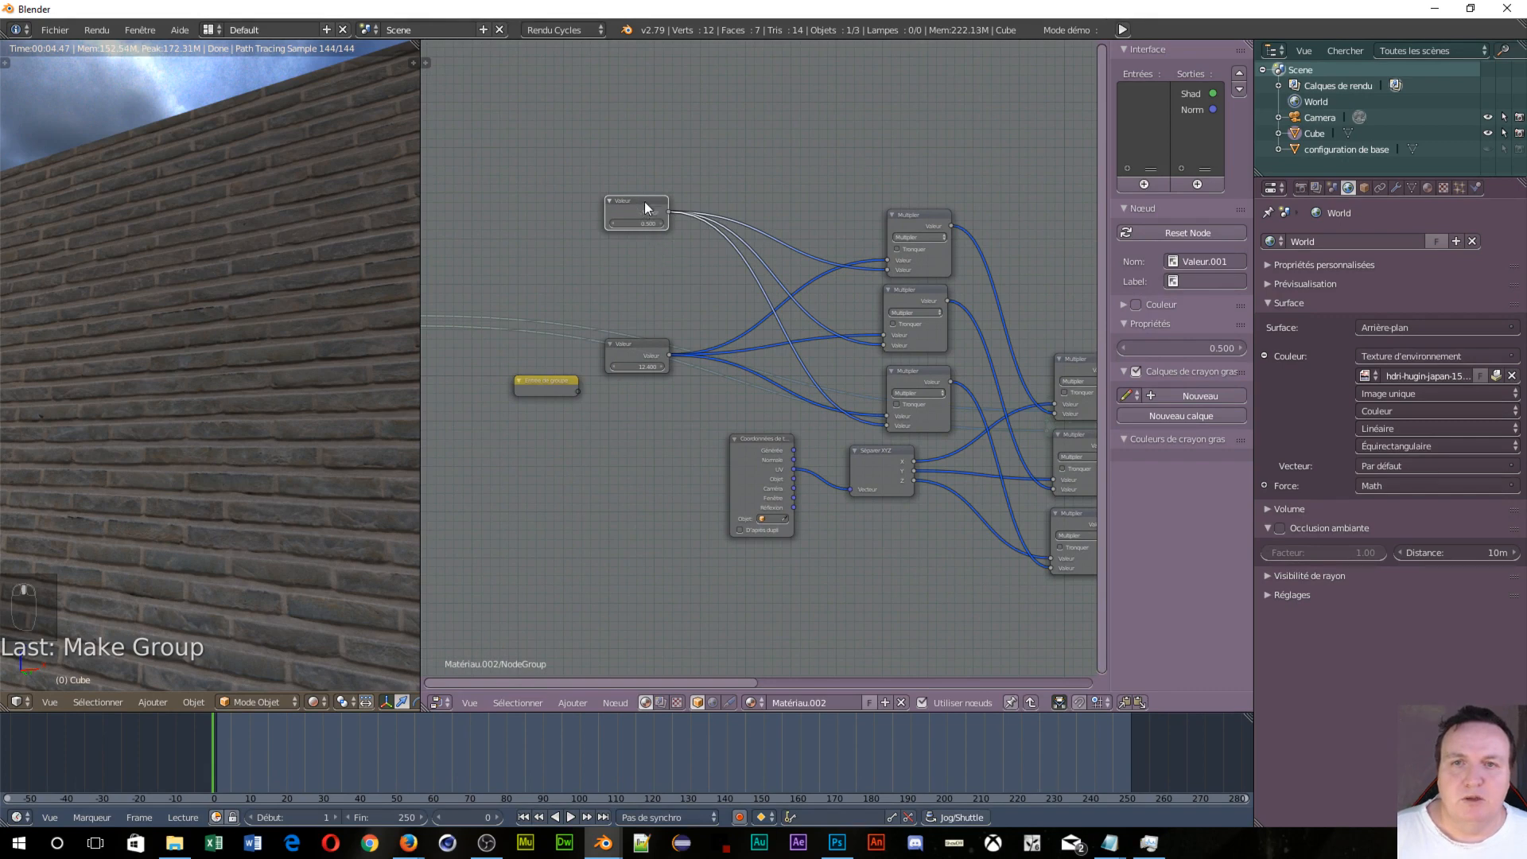
left_click_drag(651, 215, 649, 291)
left_click_drag(547, 384, 503, 302)
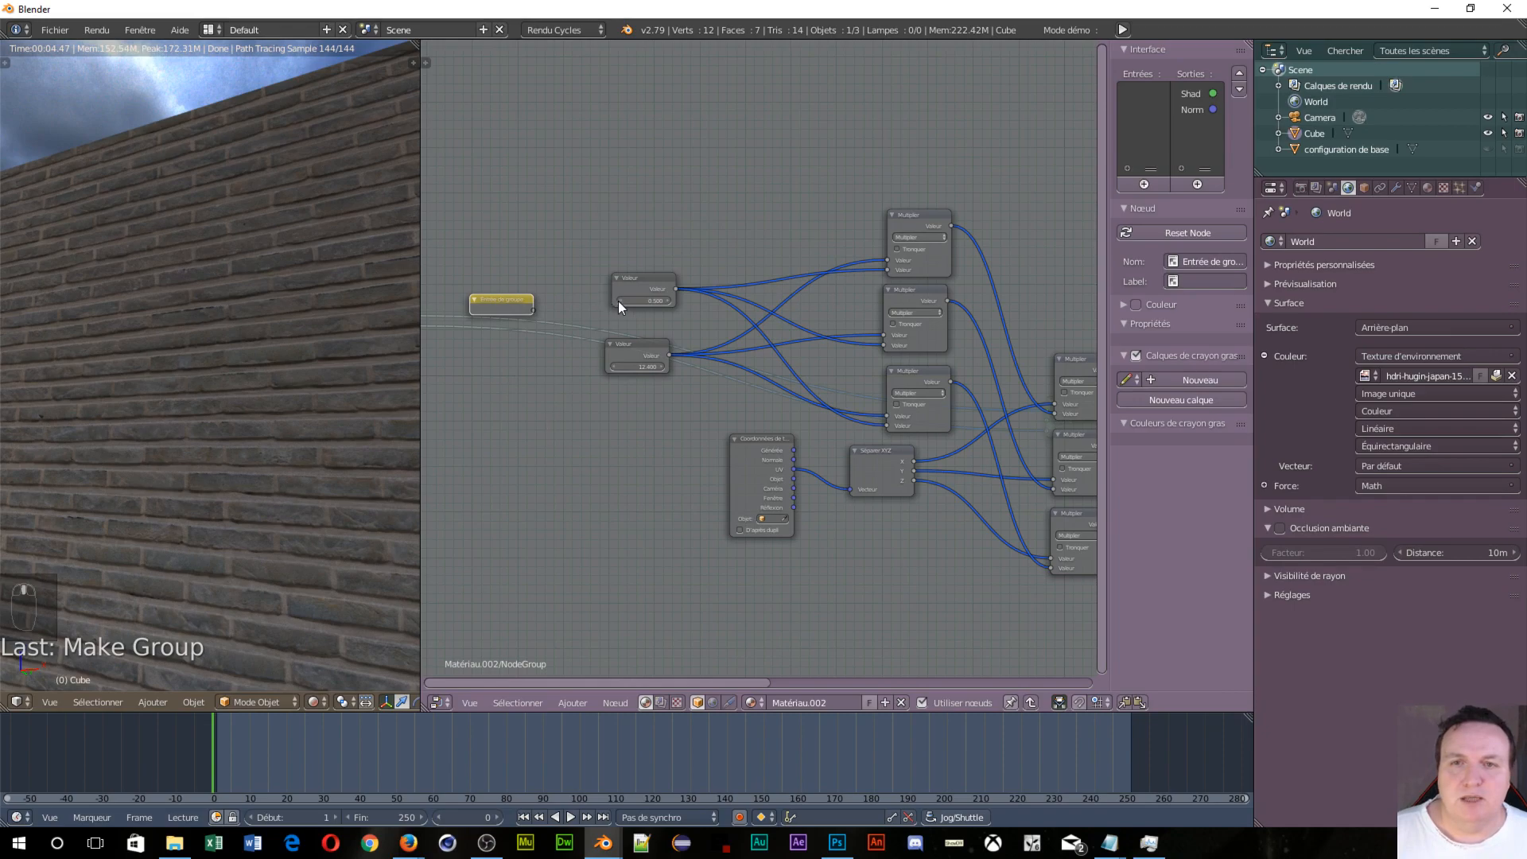
left_click_drag(620, 302, 531, 302)
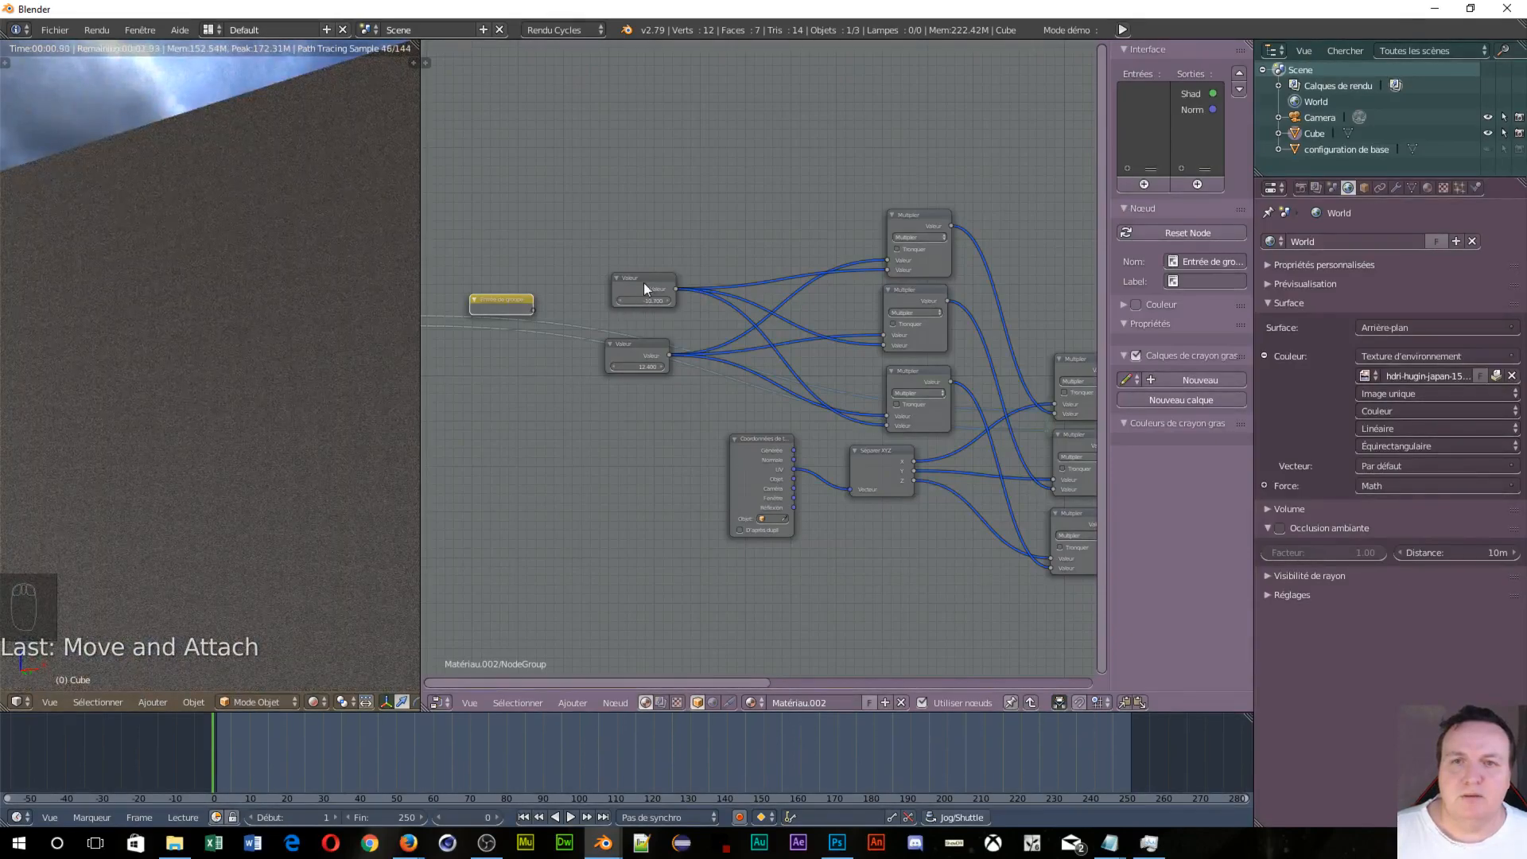
left_click_drag(644, 288, 587, 271)
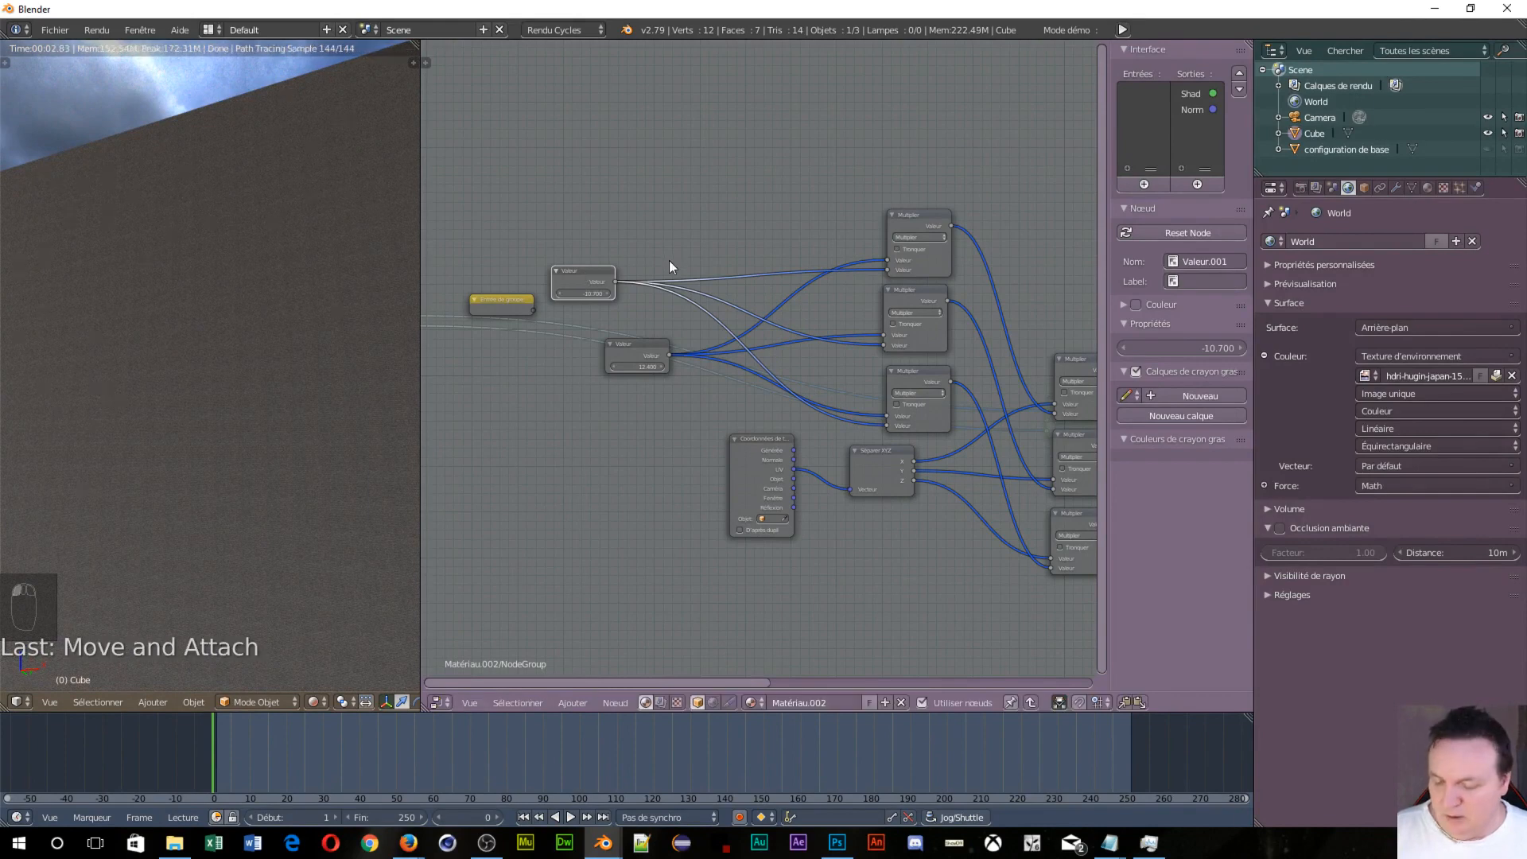
key("ctrl+z")
key("ctrl+z")
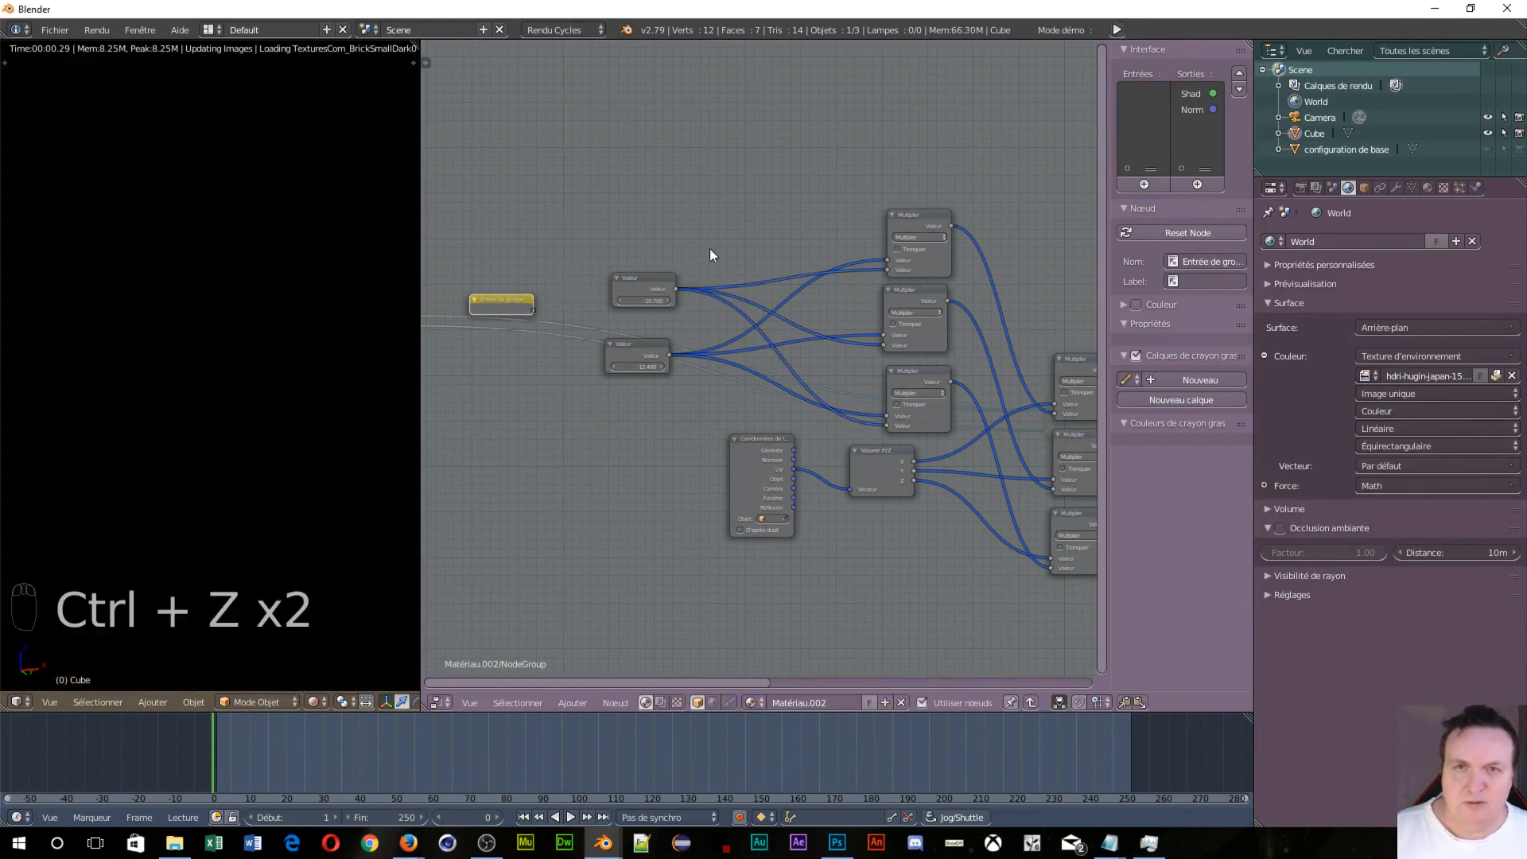
key("ctrl+z")
Step: Undo the node rearrangement inside the group and the grouping itself, back to the separate material nodes
key("ctrl+z")
key("ctrl+z")
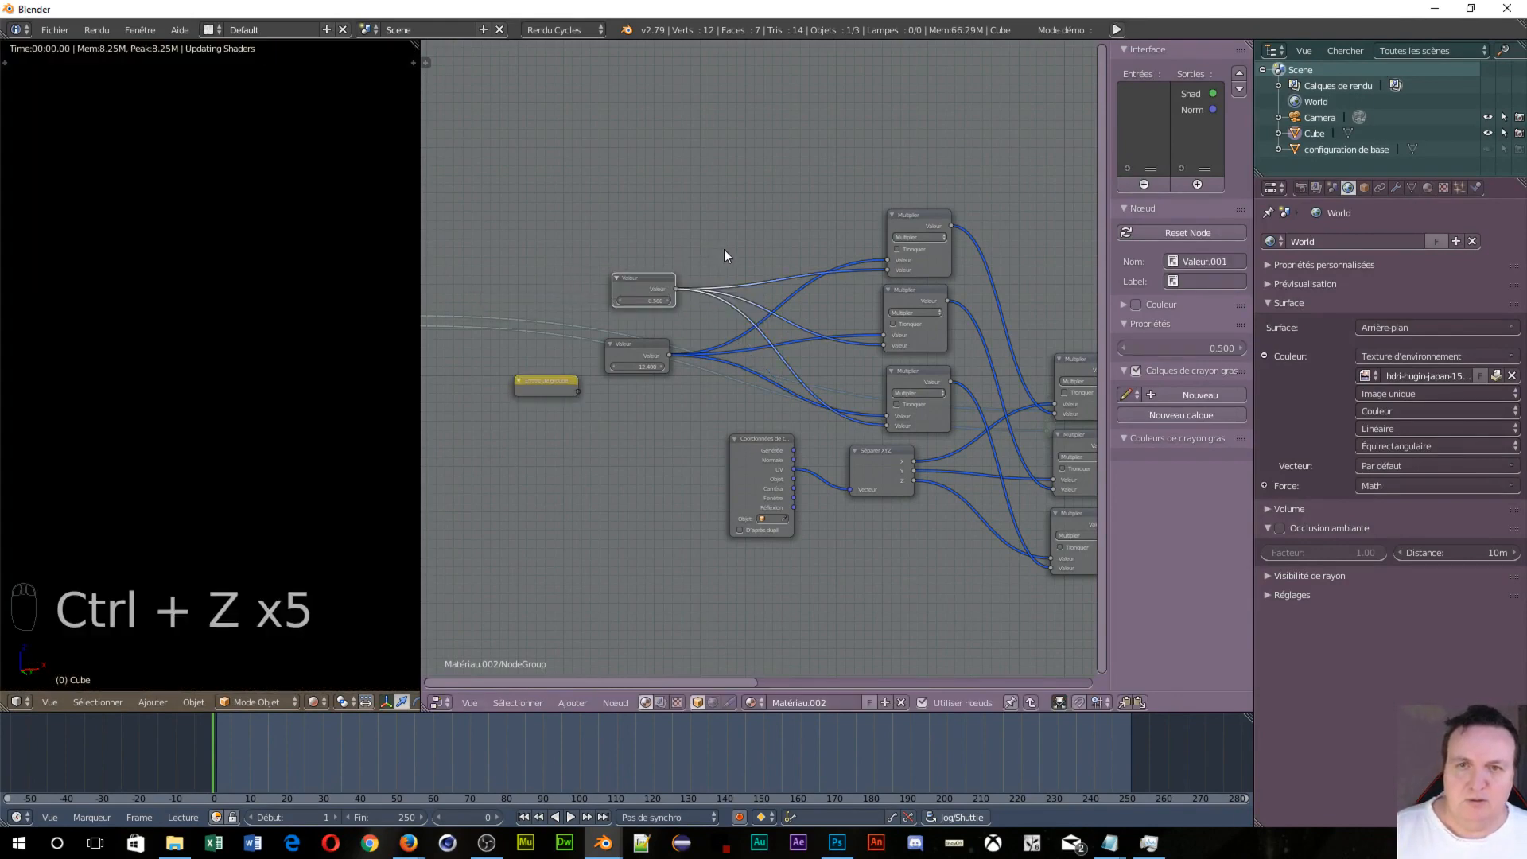
key("ctrl+z")
key("ctrl+z")
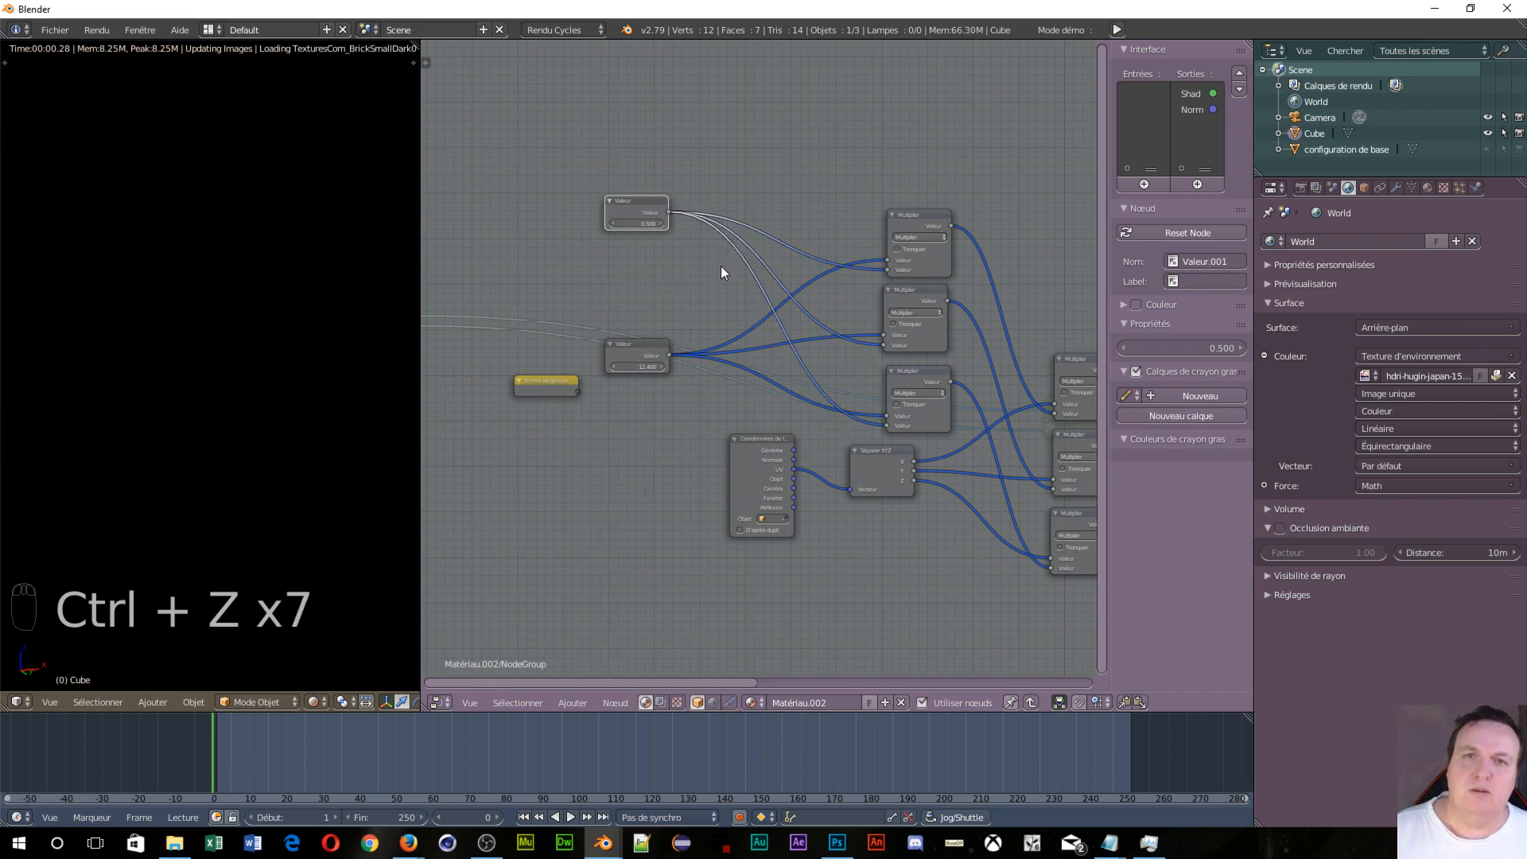
key("ctrl+z")
key("ctrl+z")
key("ctrl+z")
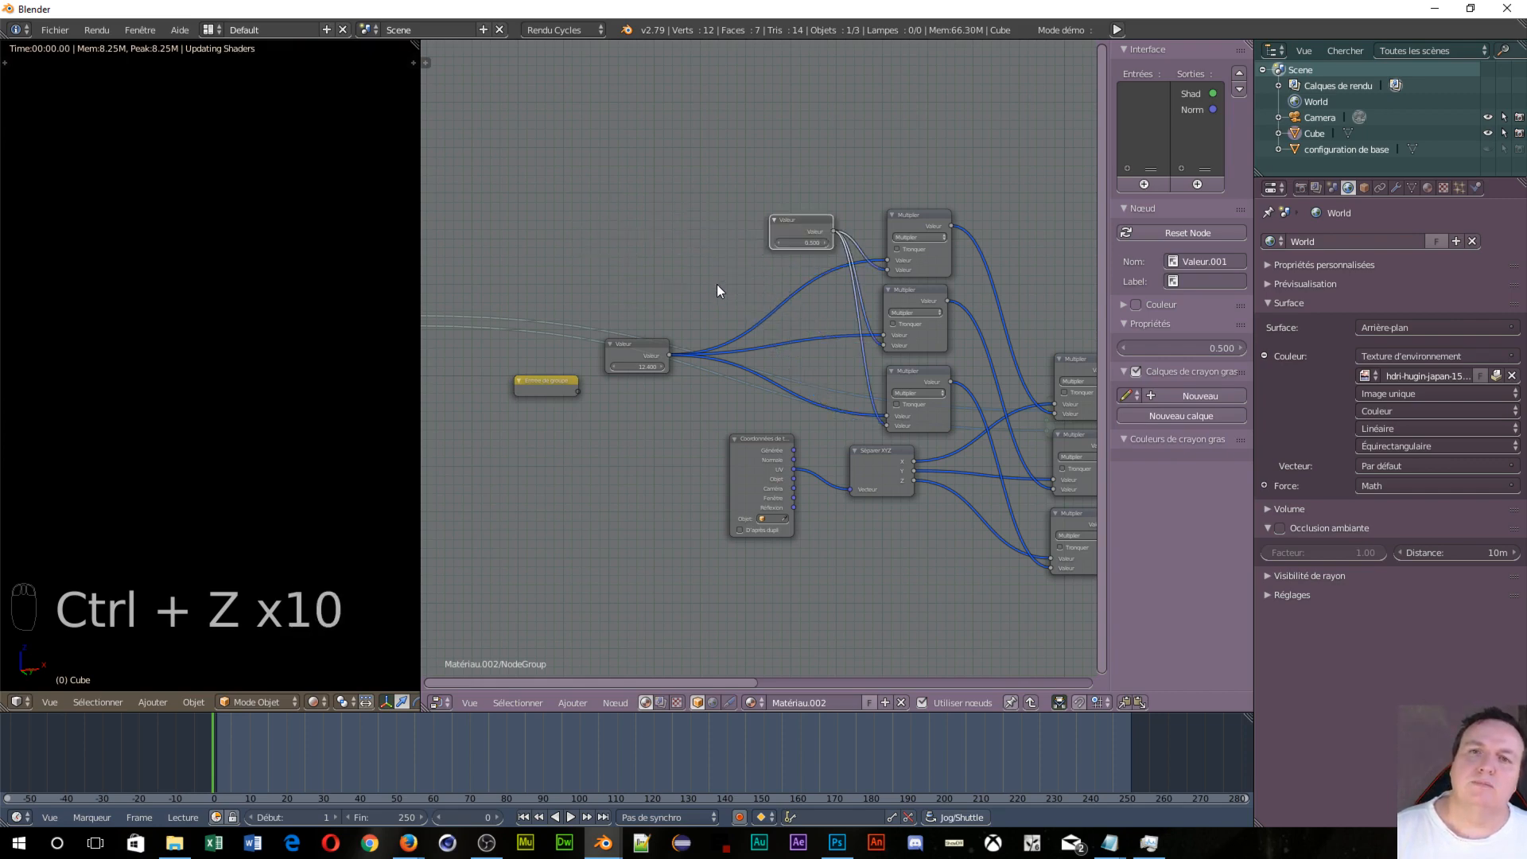
key("ctrl+z")
key("ctrl+z")
key("ctrl+z")
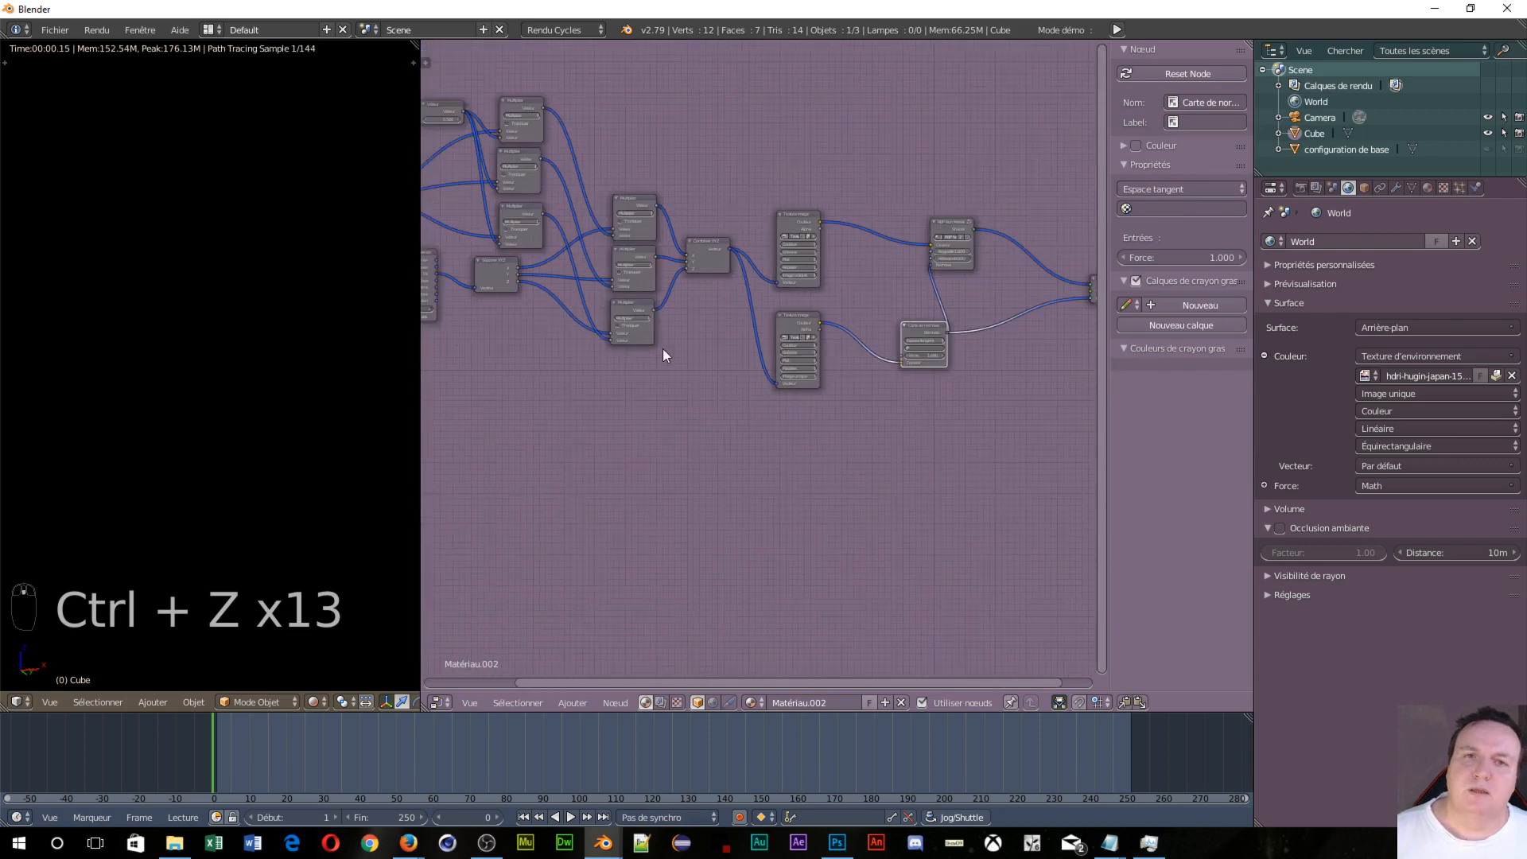
Step: Examine the ungrouped node network from the two Valeur nodes through the Texture image nodes to the material output
scroll(662, 348, "down", 5)
middle_click_drag(530, 417, 938, 567)
scroll(694, 493, "up", 4)
scroll(695, 494, "up", 2)
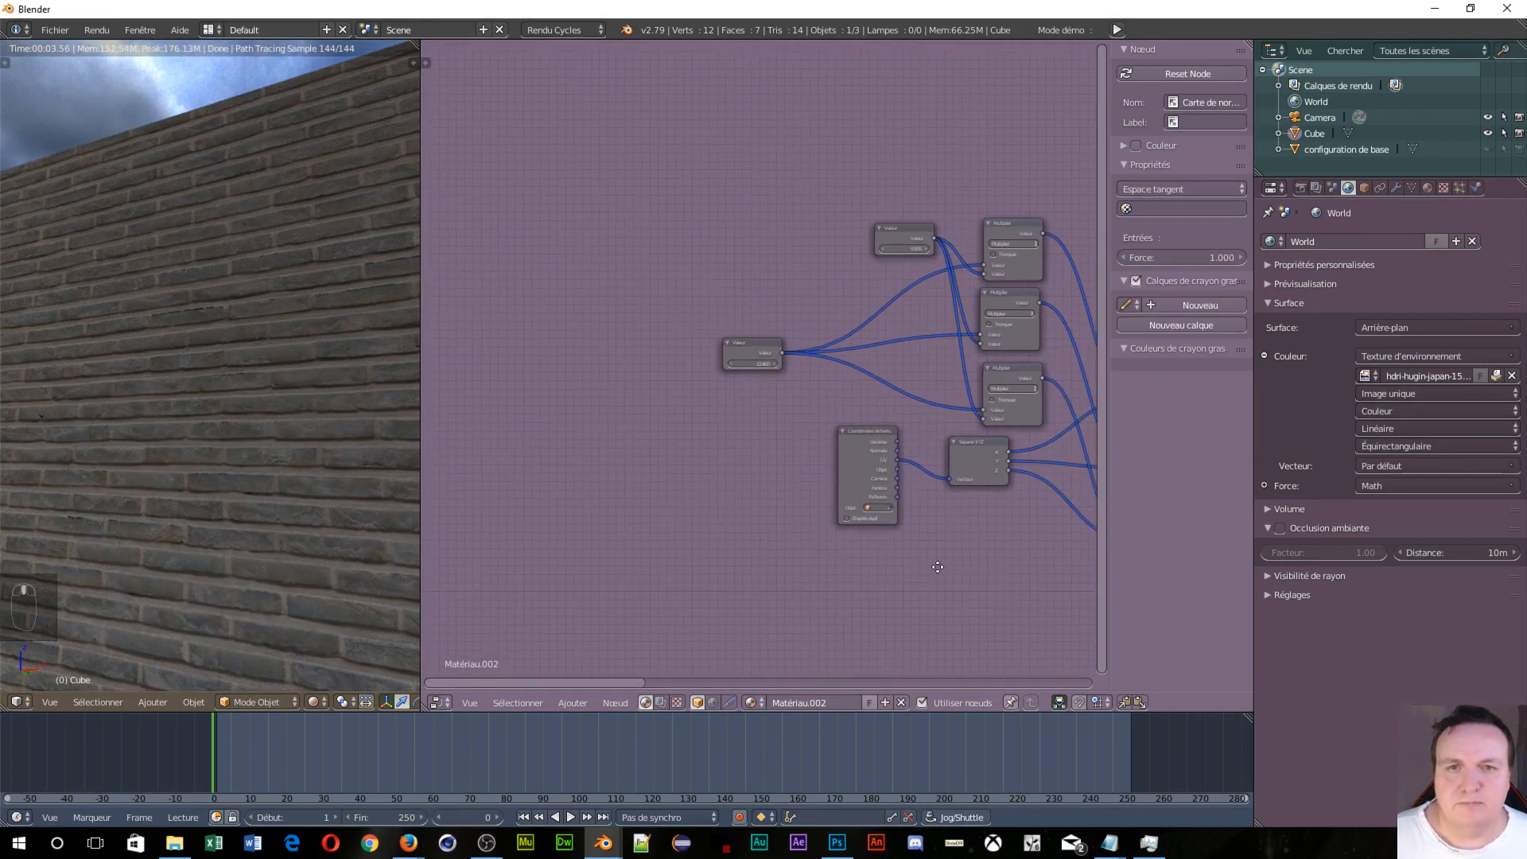
scroll(714, 474, "up", 3)
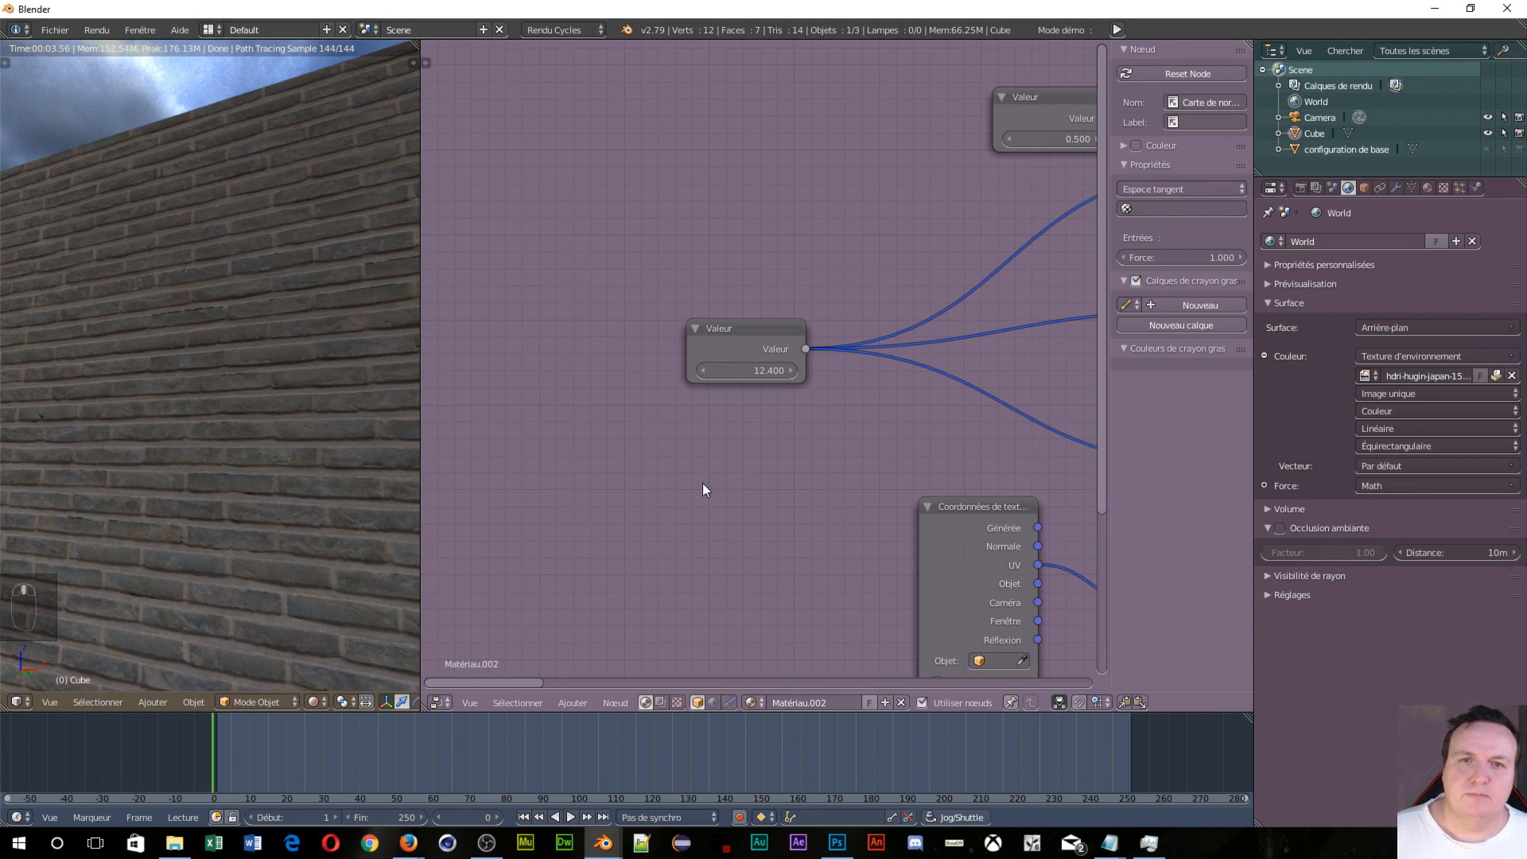
scroll(704, 485, "down", 2)
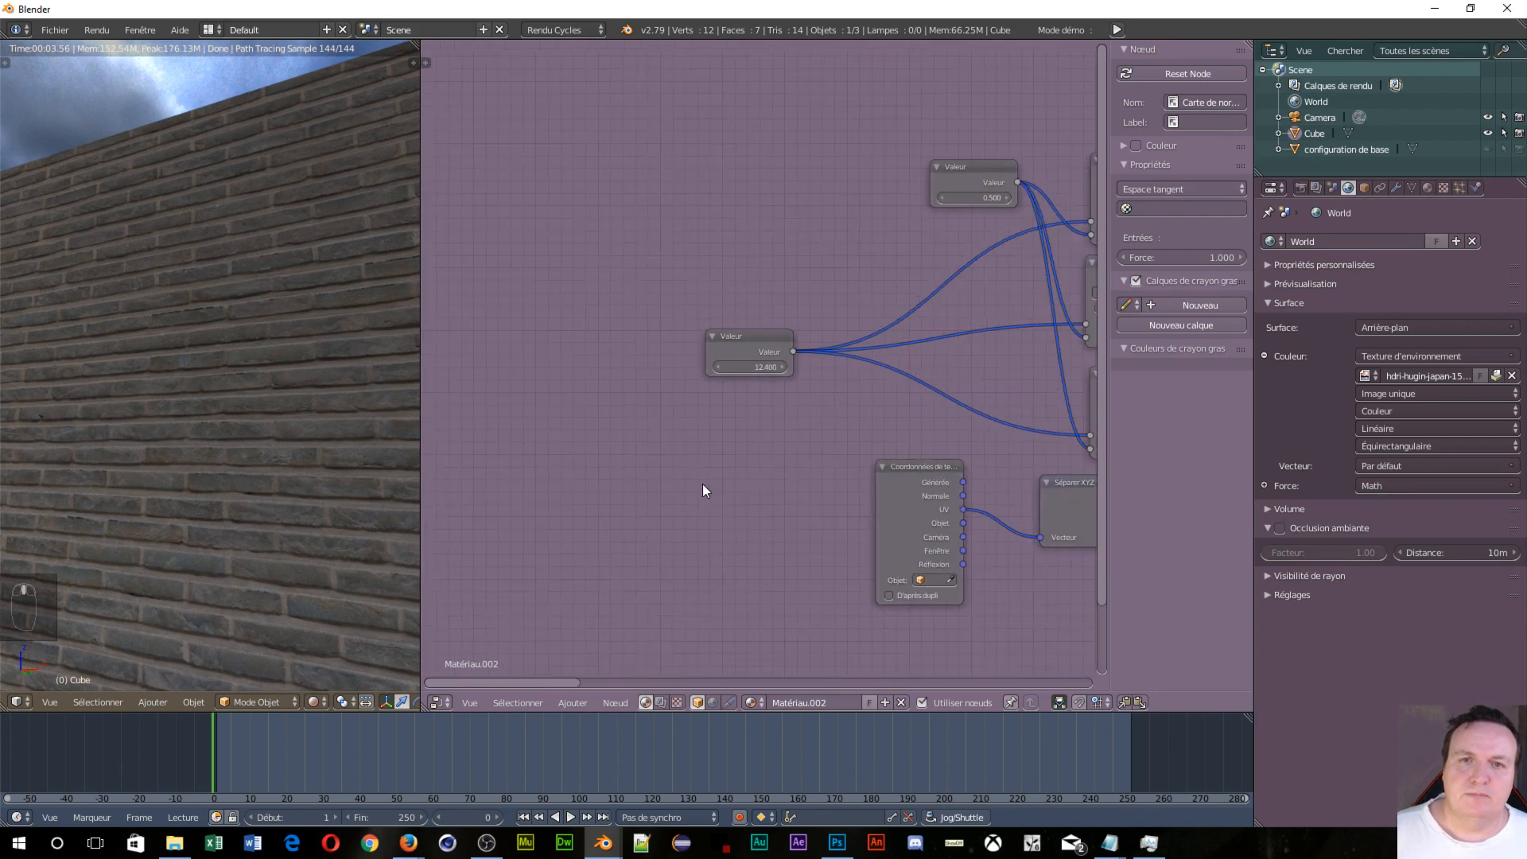
scroll(723, 449, "down", 2)
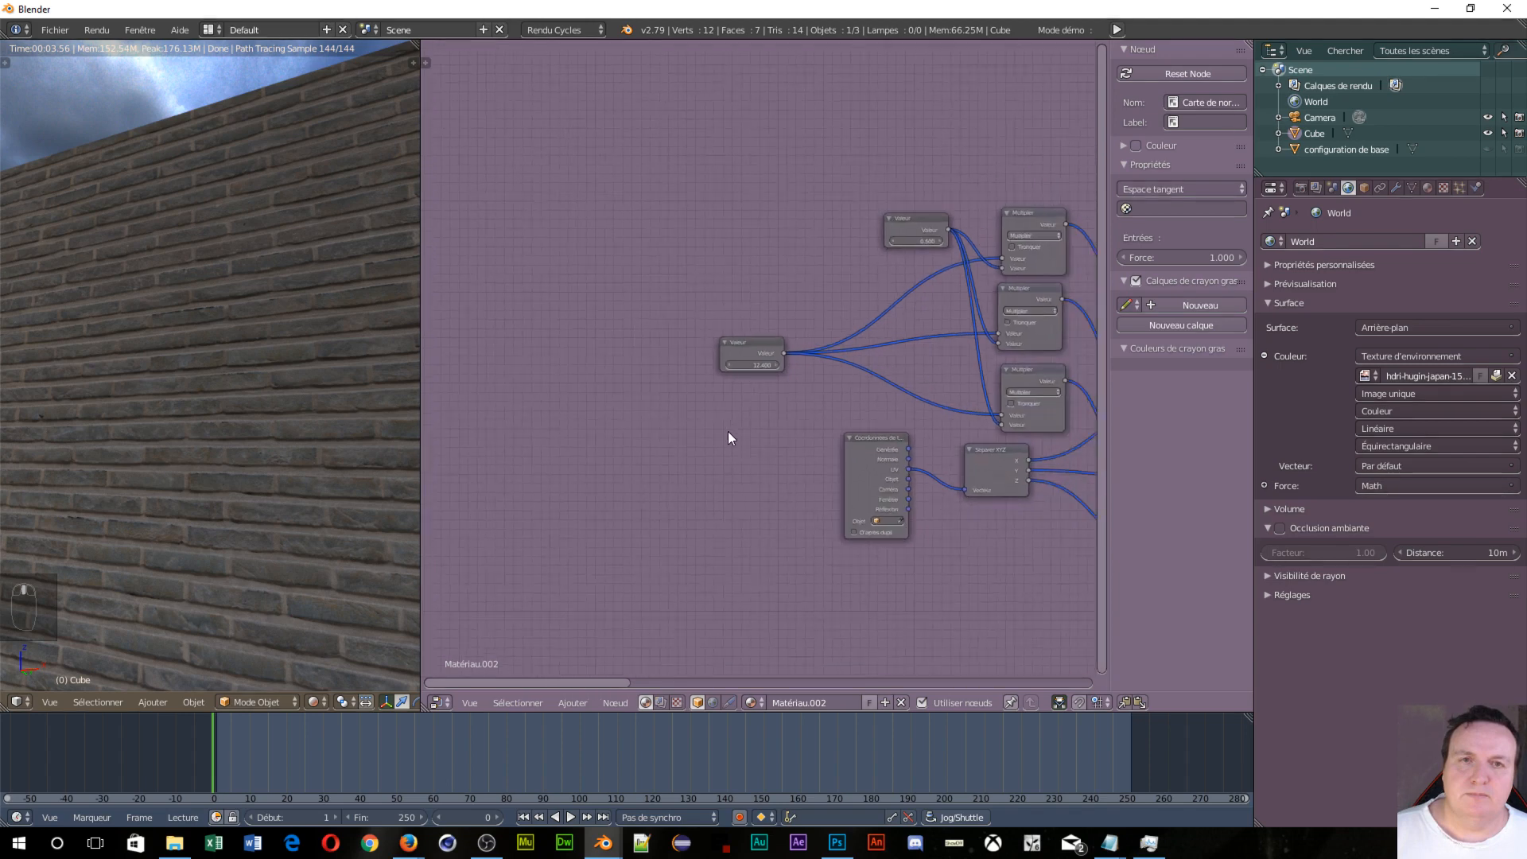
middle_click_drag(813, 414, 575, 398)
scroll(588, 393, "down", 3)
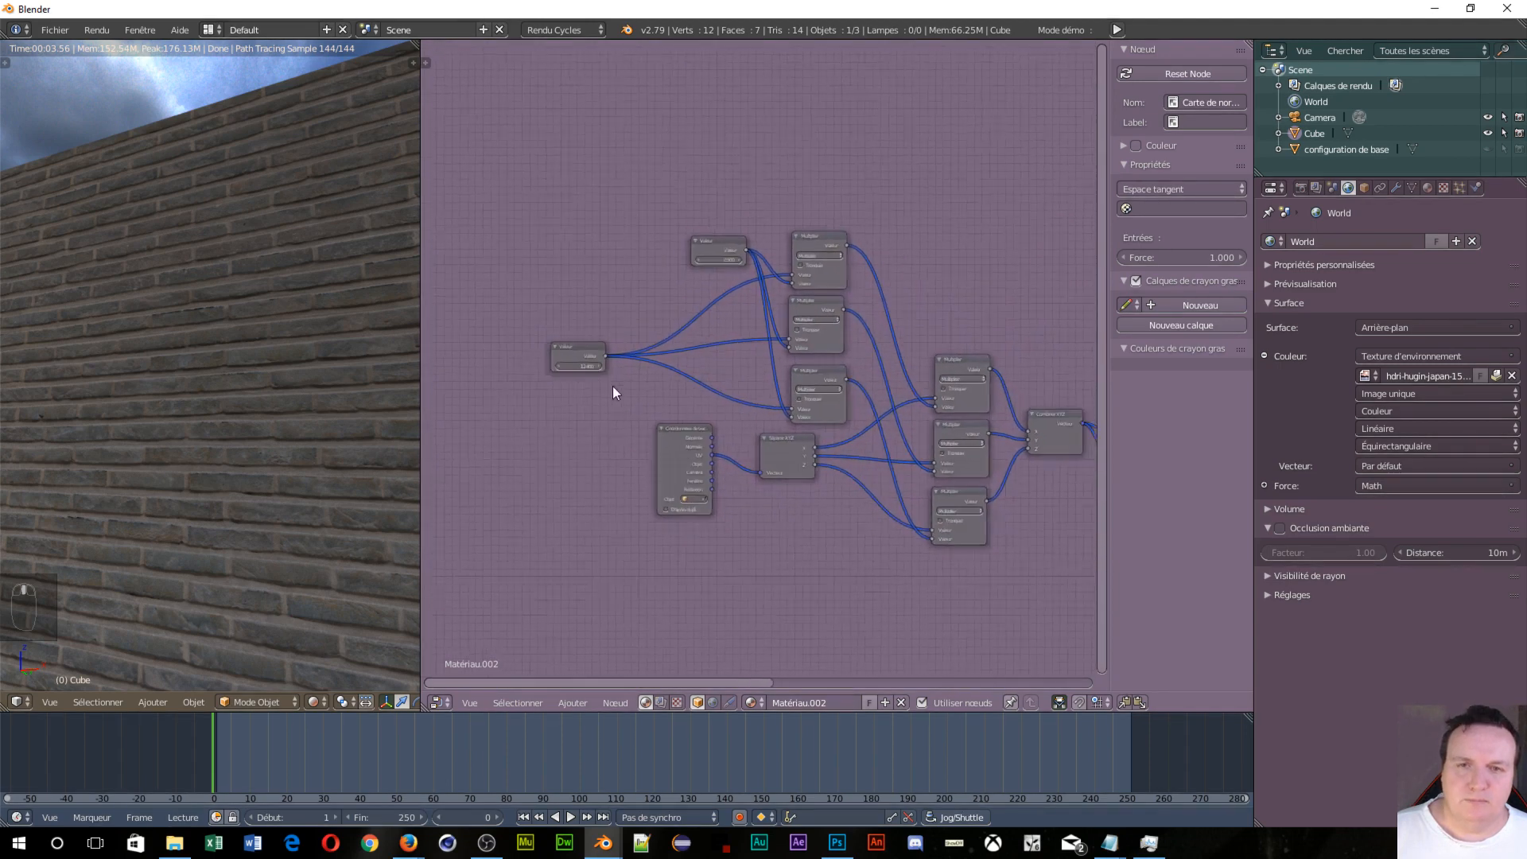
middle_click_drag(896, 475, 329, 380)
scroll(726, 396, "down", 2)
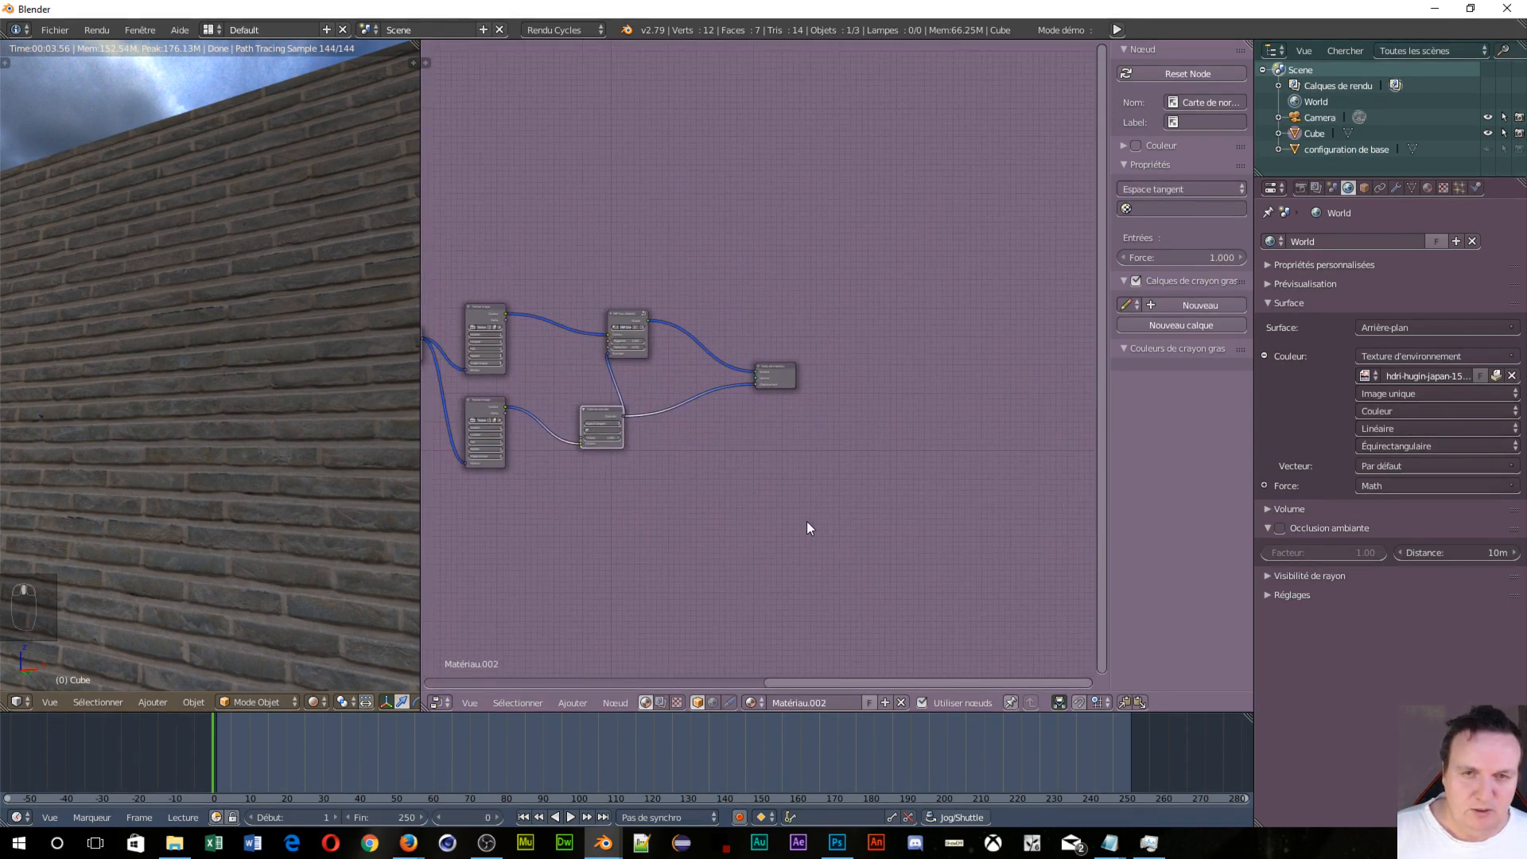
scroll(806, 522, "up", 4)
scroll(709, 562, "up", 2)
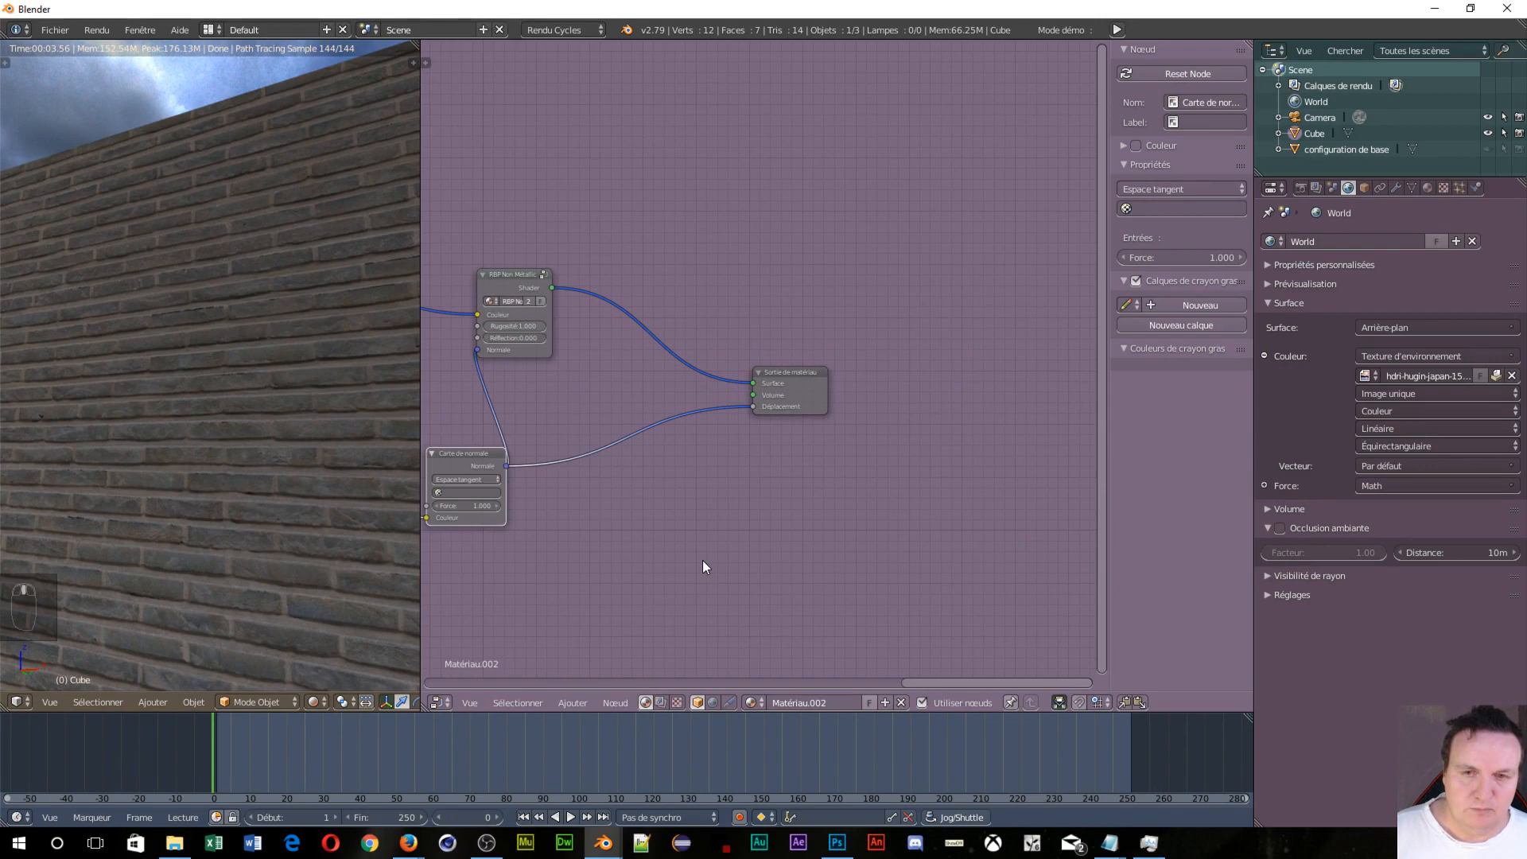
middle_click_drag(474, 409, 527, 402)
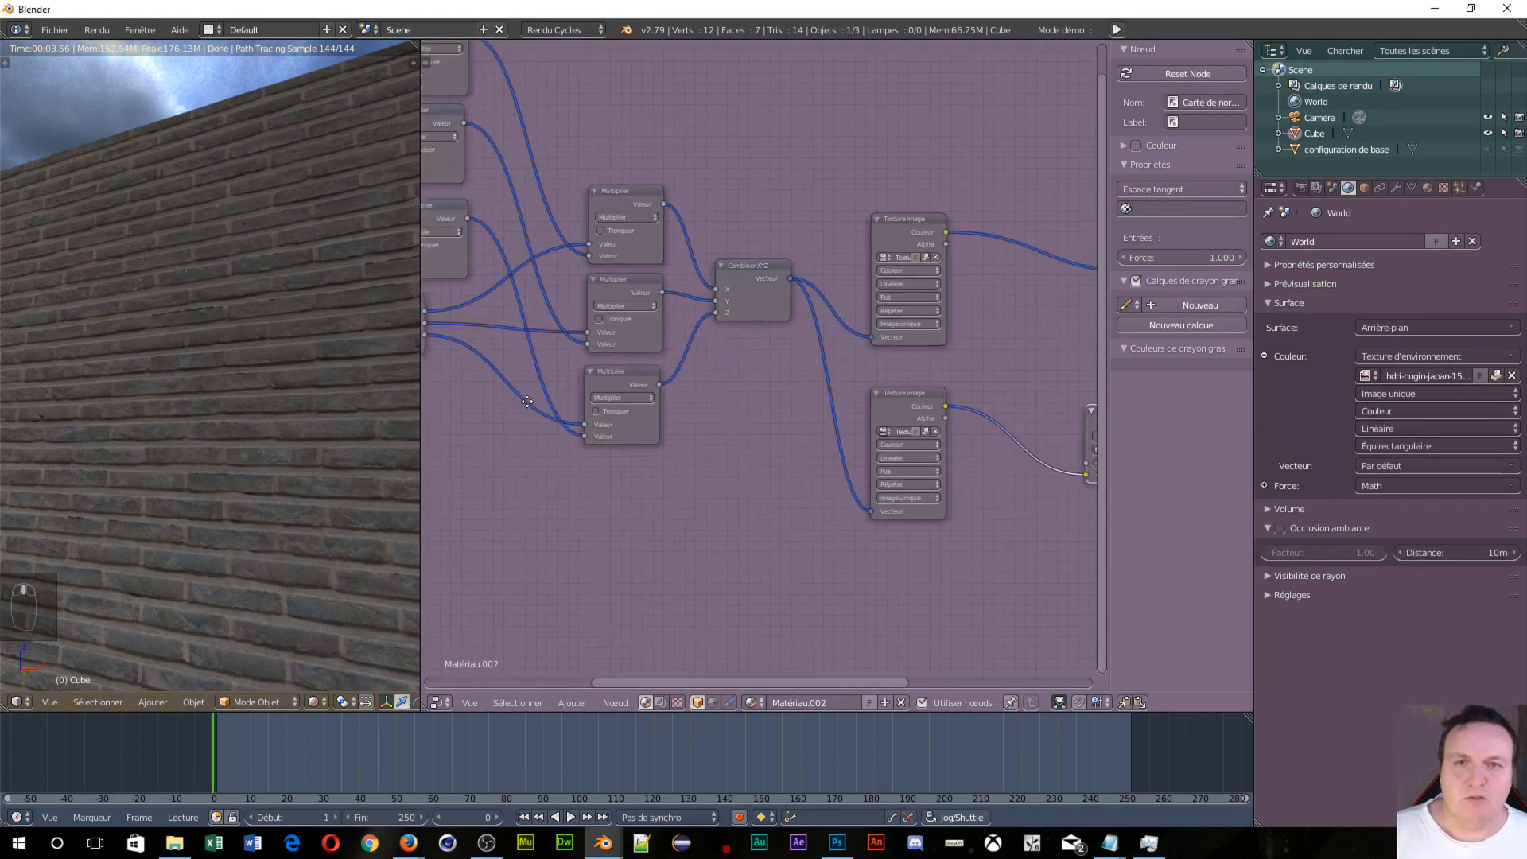
Step: Group all nodes except the 12.400 Valeur node and the material output, and return to the main material tree
scroll(366, 334, "down", 5)
scroll(709, 280, "down", 13)
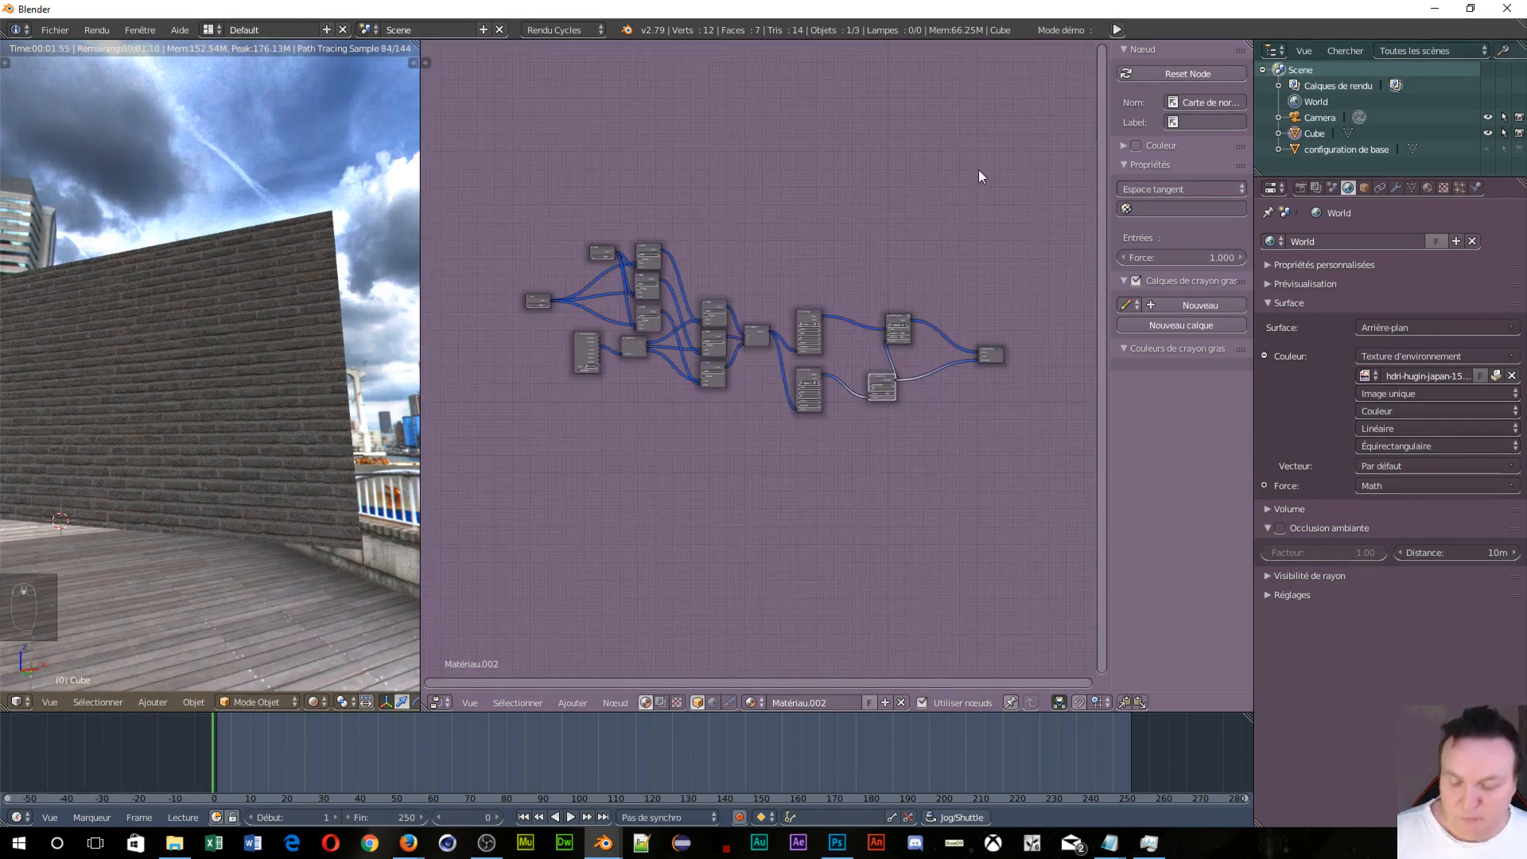
key("b")
left_click_drag(947, 197, 725, 519)
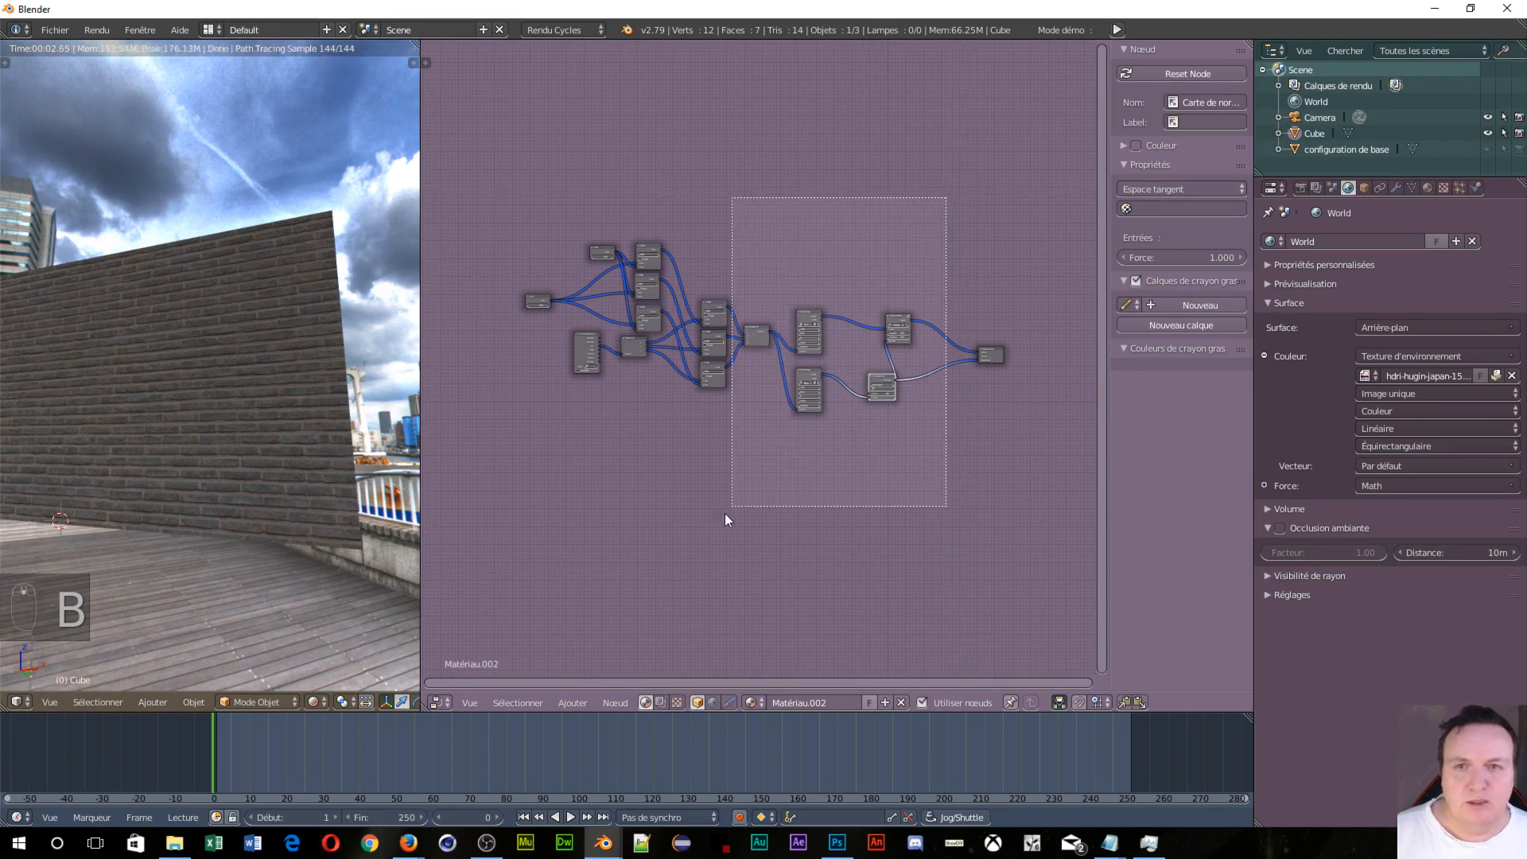
middle_click_drag(725, 514, 556, 547)
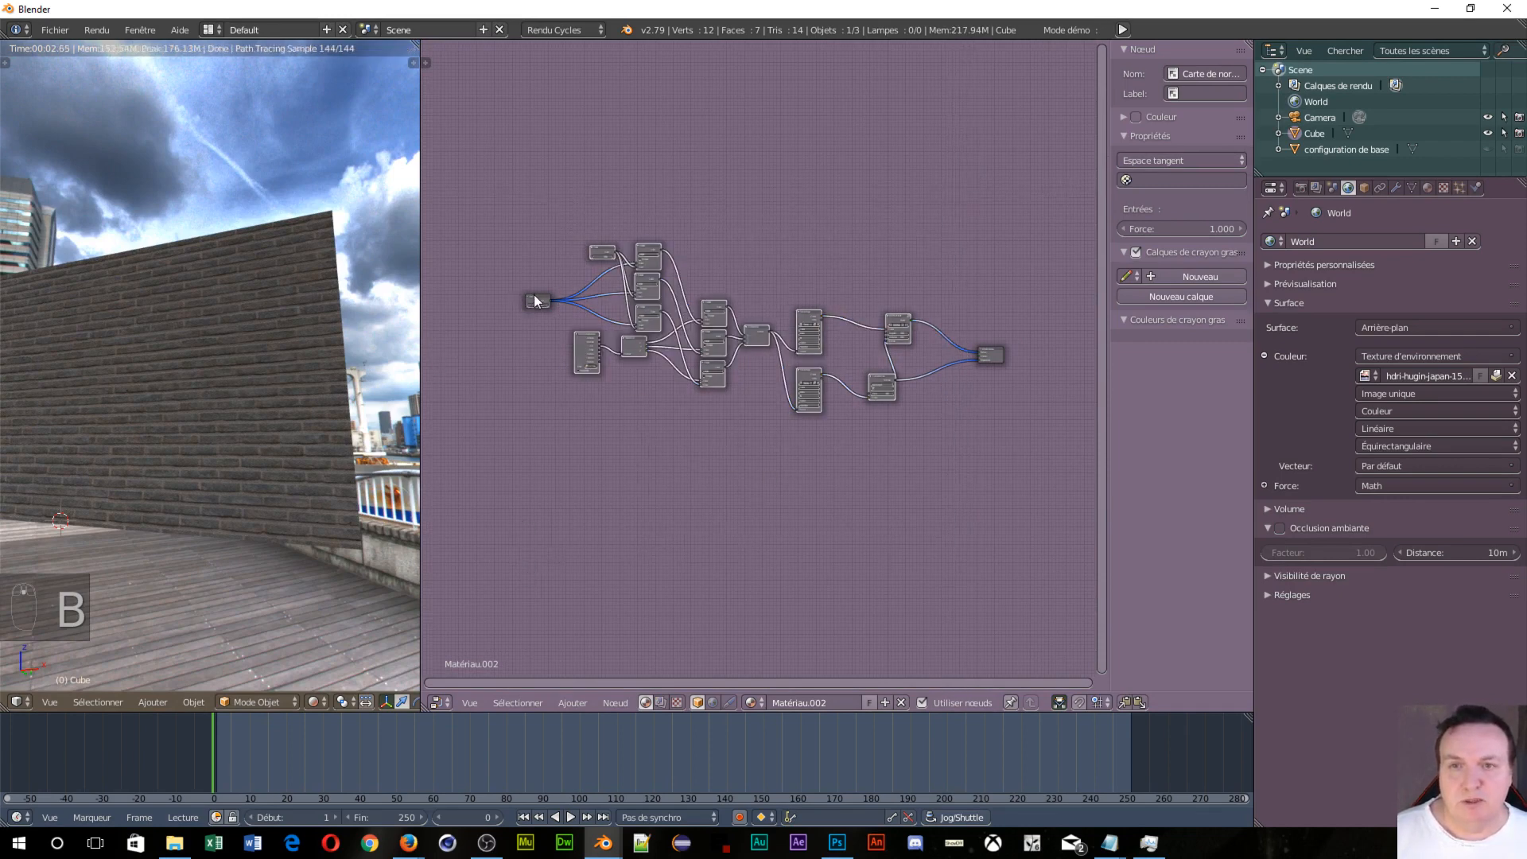
key("Delete")
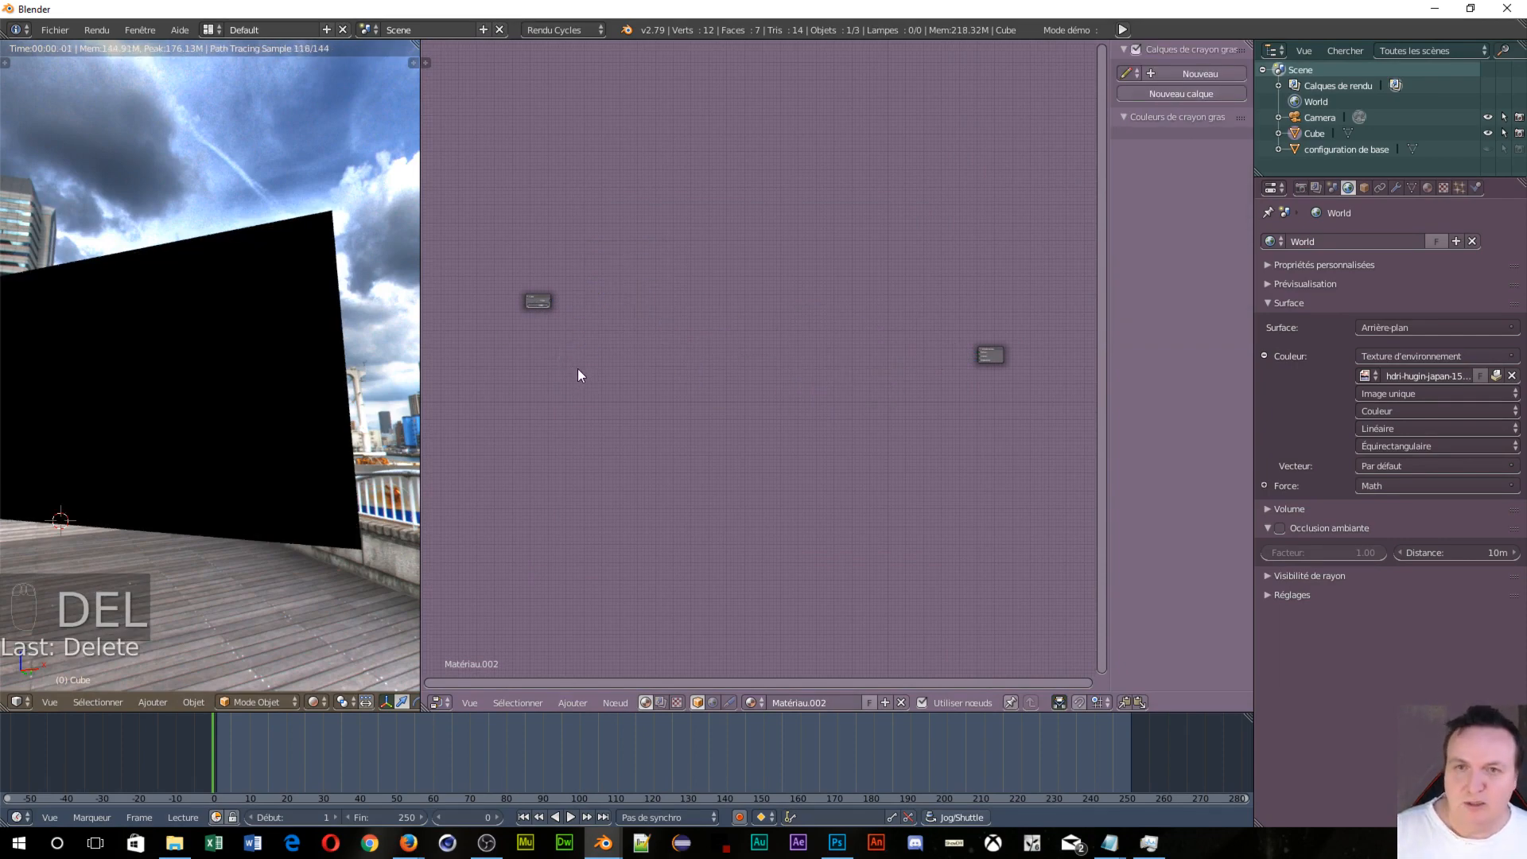
key("ctrl+z")
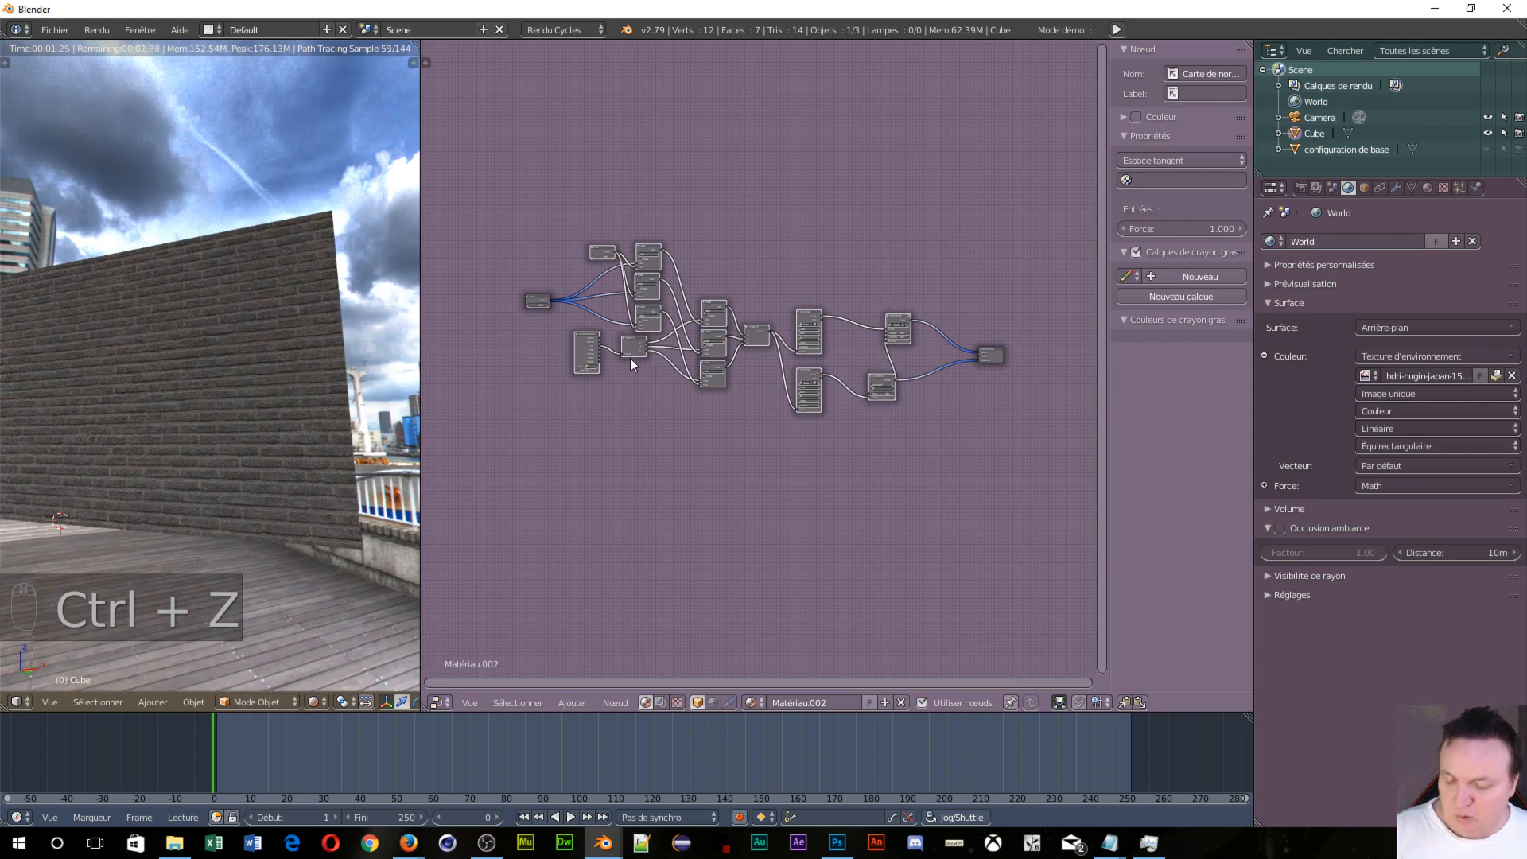
key("ctrl+g")
left_click(581, 368)
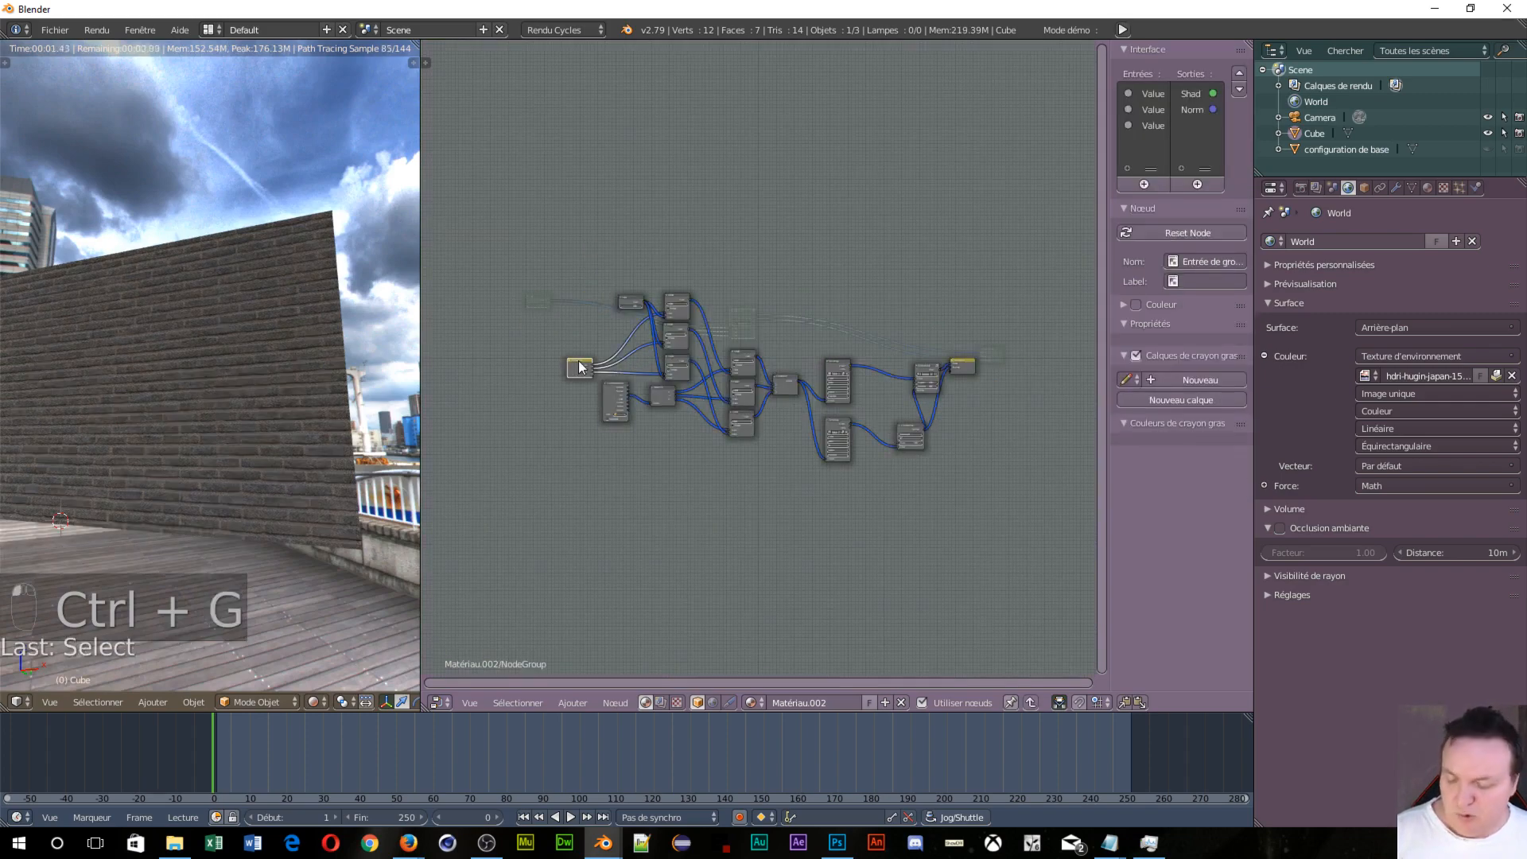
key("Tab")
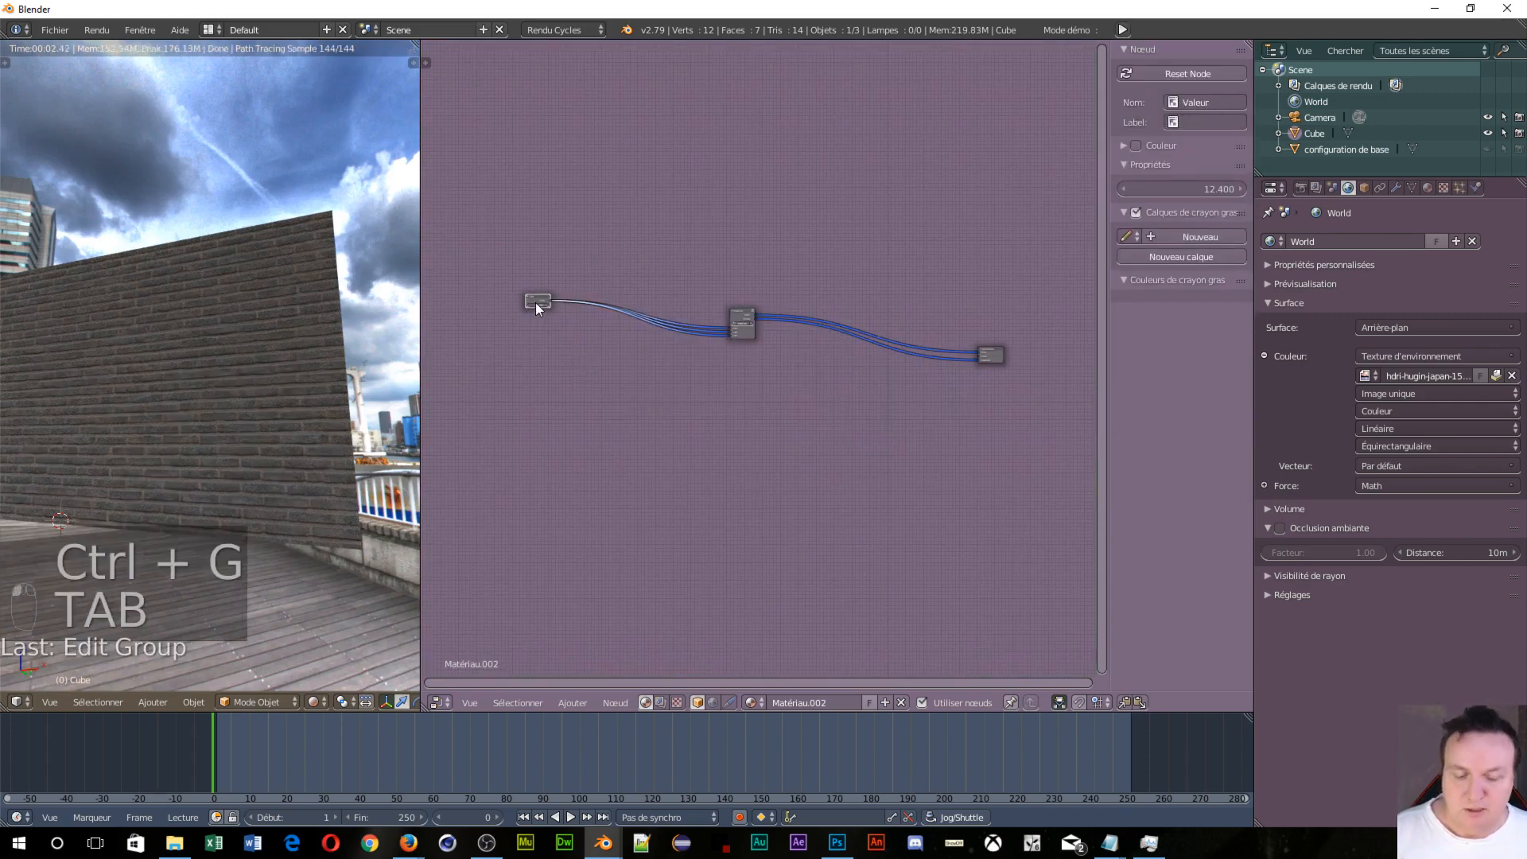
Step: Delete the 12.400 Valeur node that feeds the node group's three Valeur inputs
key("Delete")
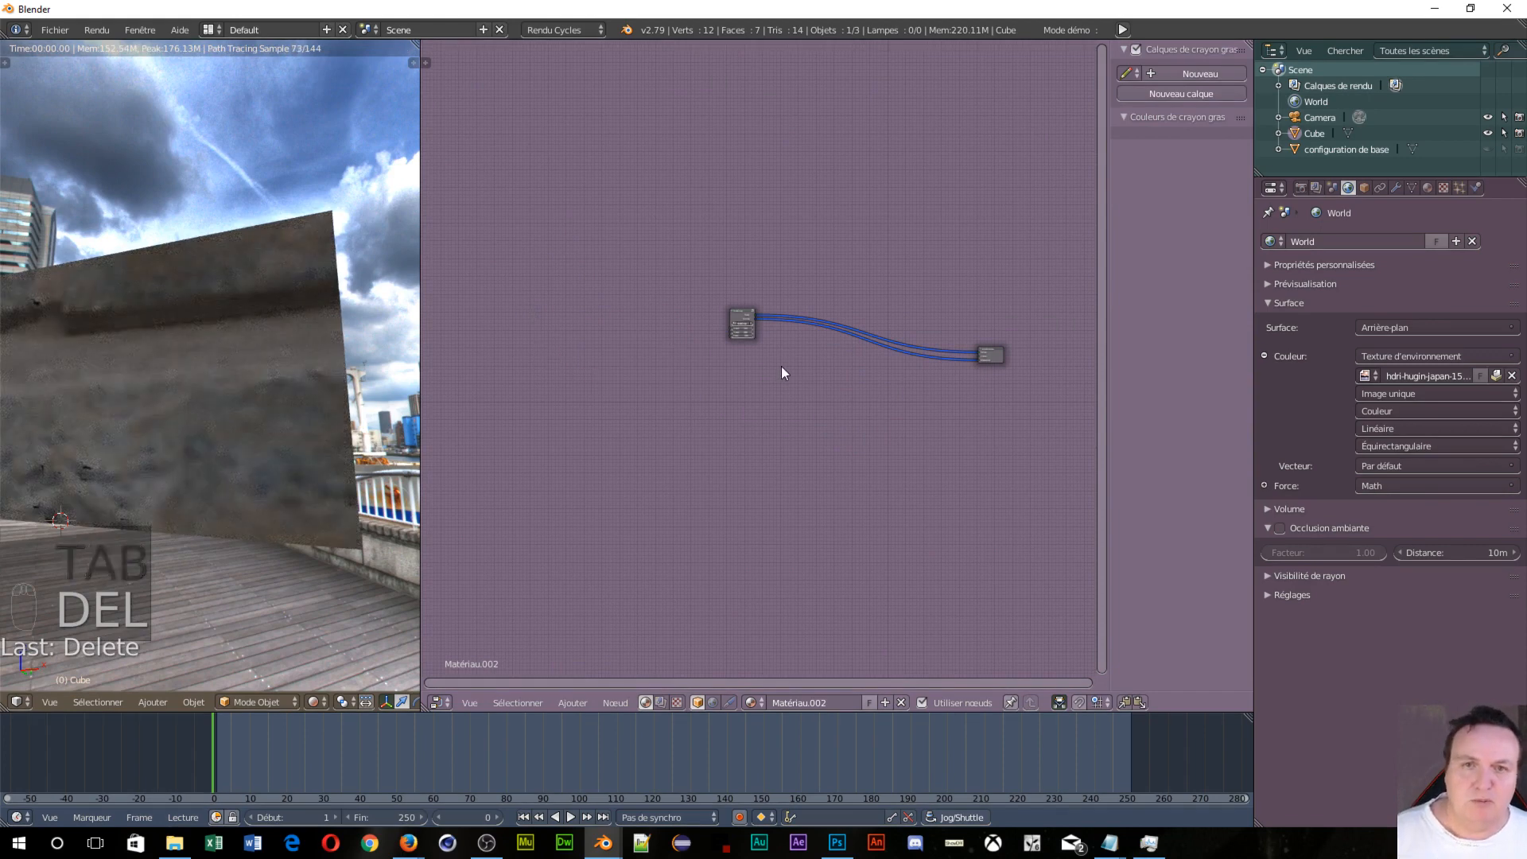
scroll(780, 369, "up", 5)
scroll(691, 322, "up", 6)
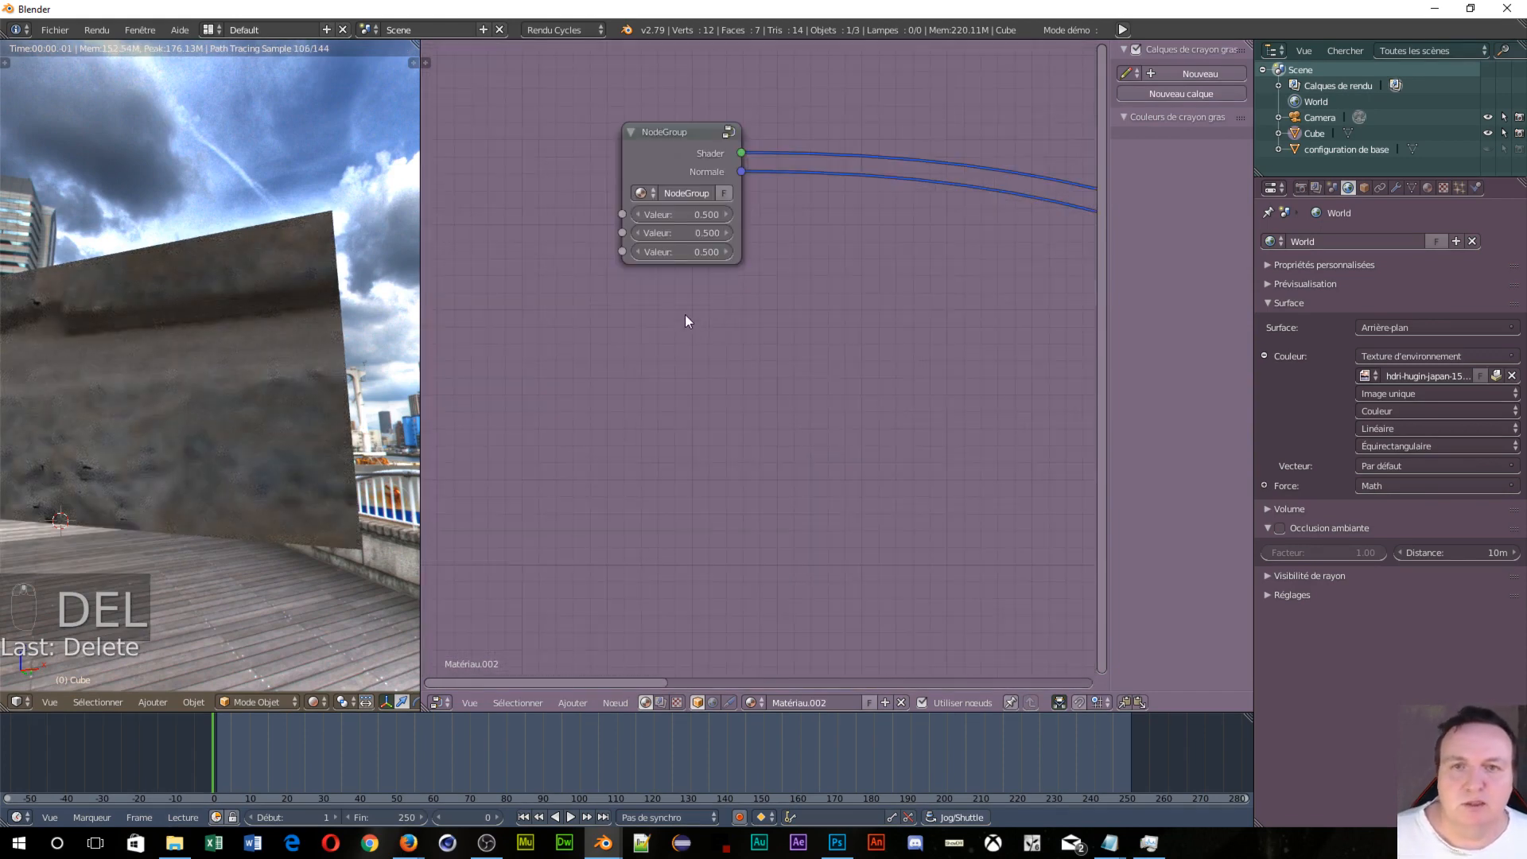
middle_click_drag(654, 269, 535, 490)
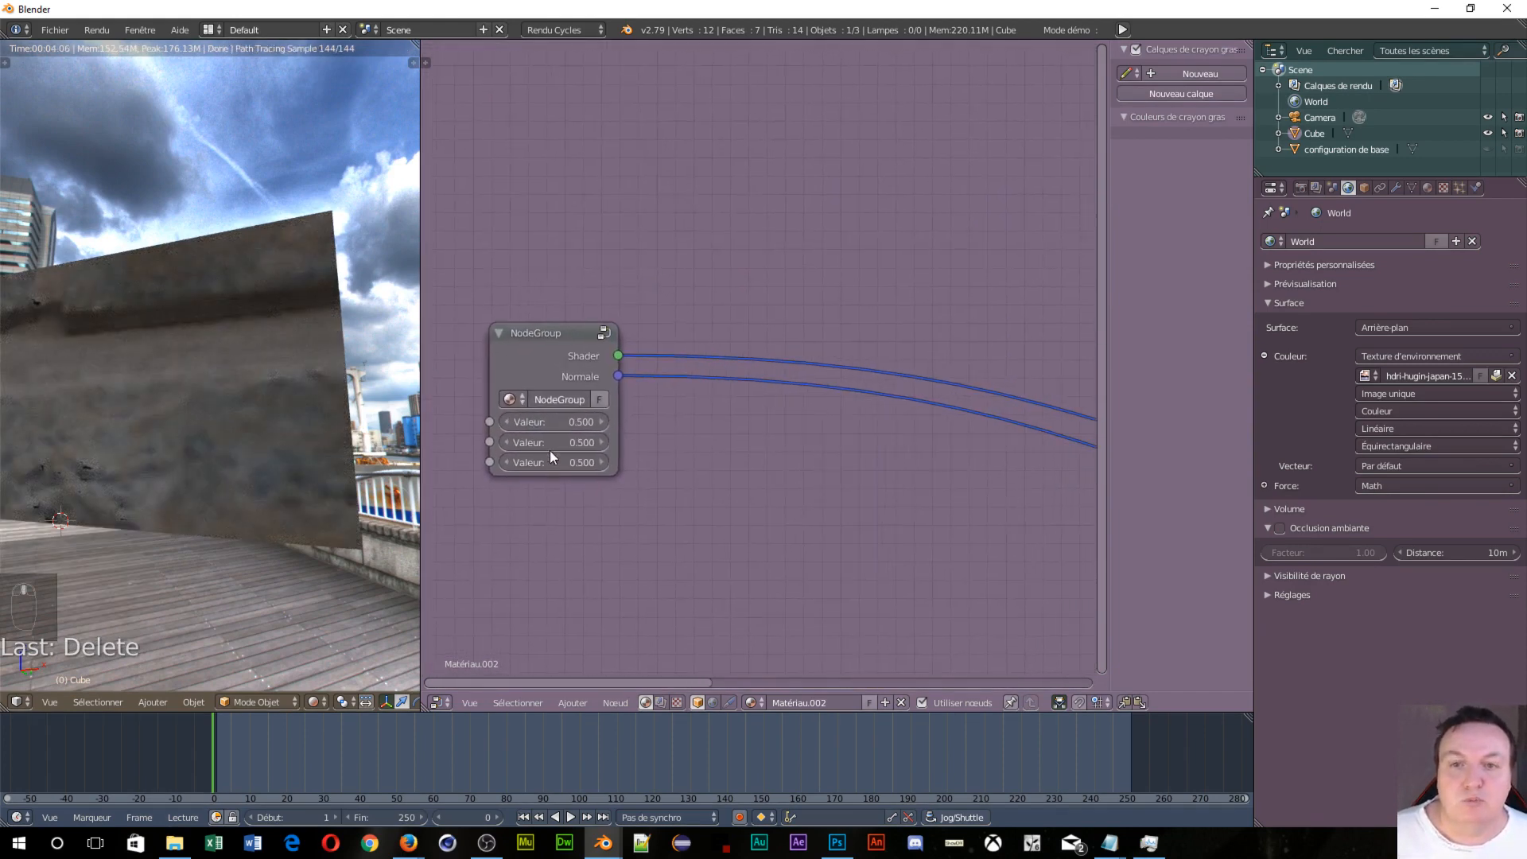
Step: Open the node group for editing and move its group output node farther away from the RBP shader node
left_click(560, 337)
key("Tab")
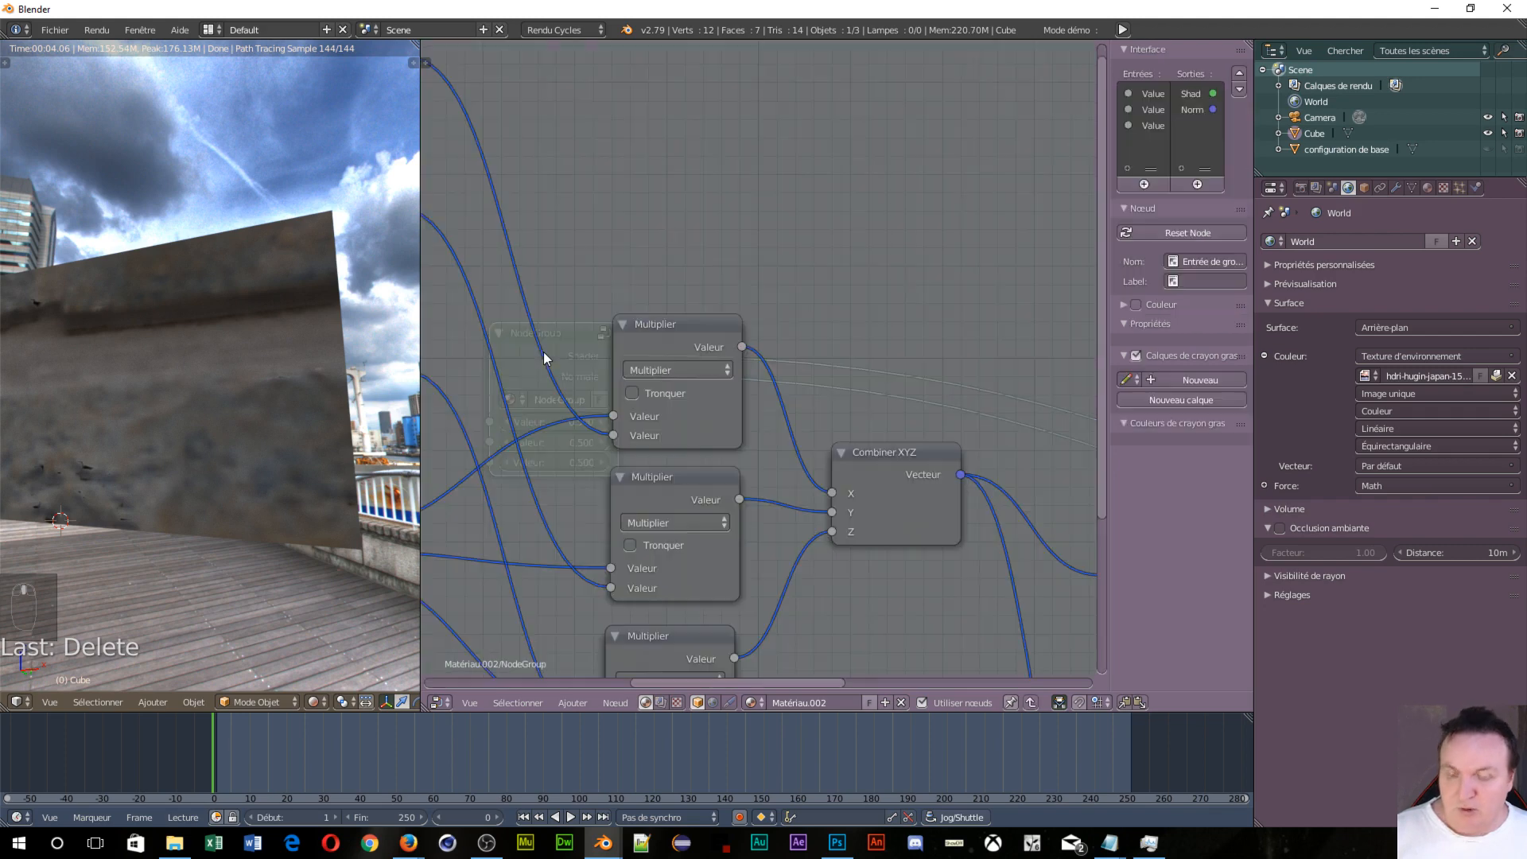
scroll(668, 373, "down", 3)
scroll(673, 327, "down", 4)
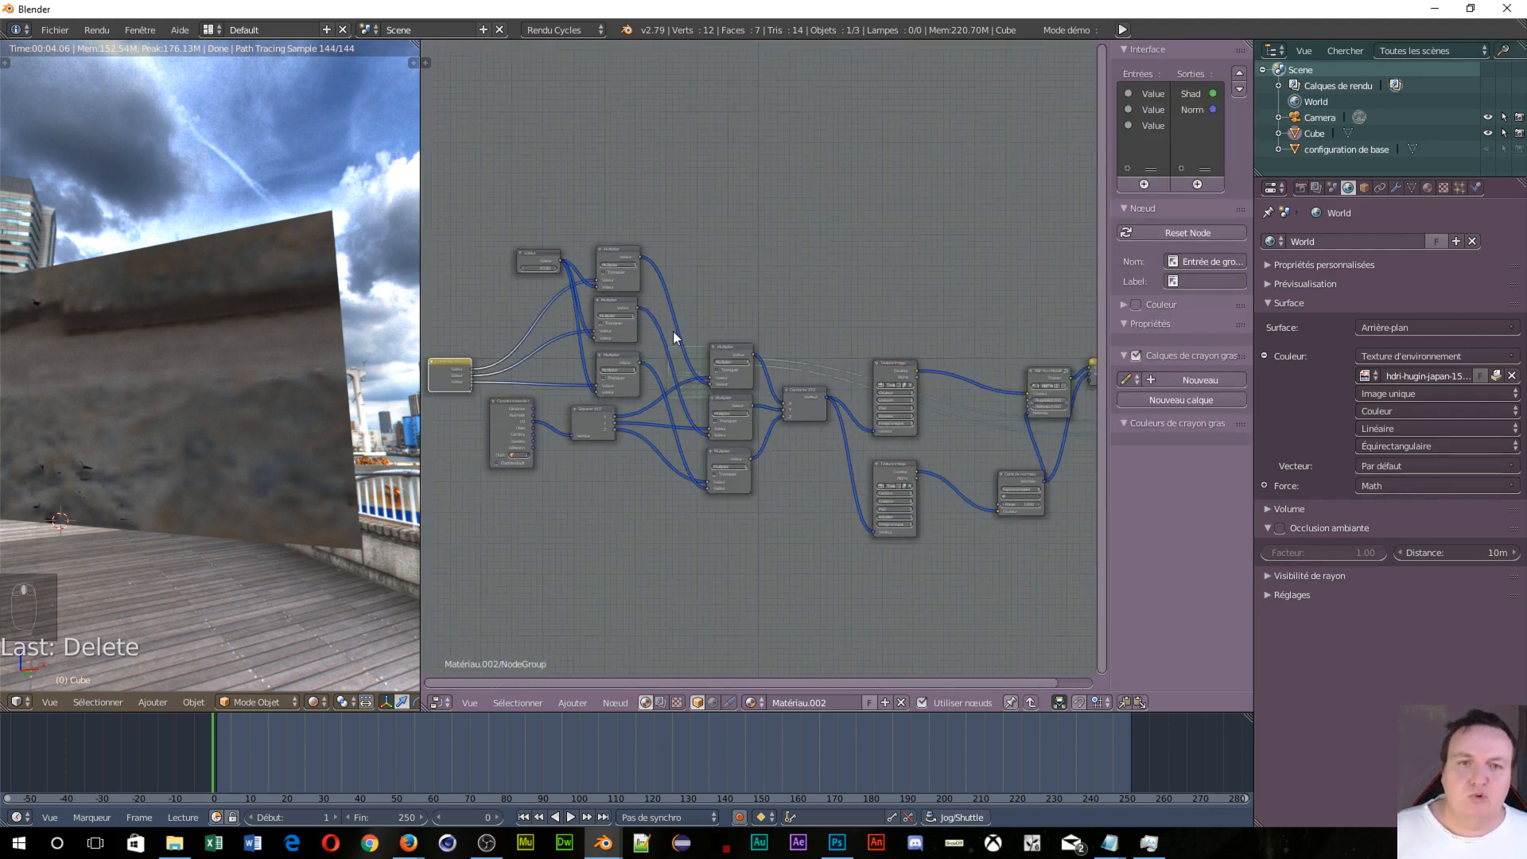
scroll(646, 481, "up", 3)
scroll(674, 445, "down", 3)
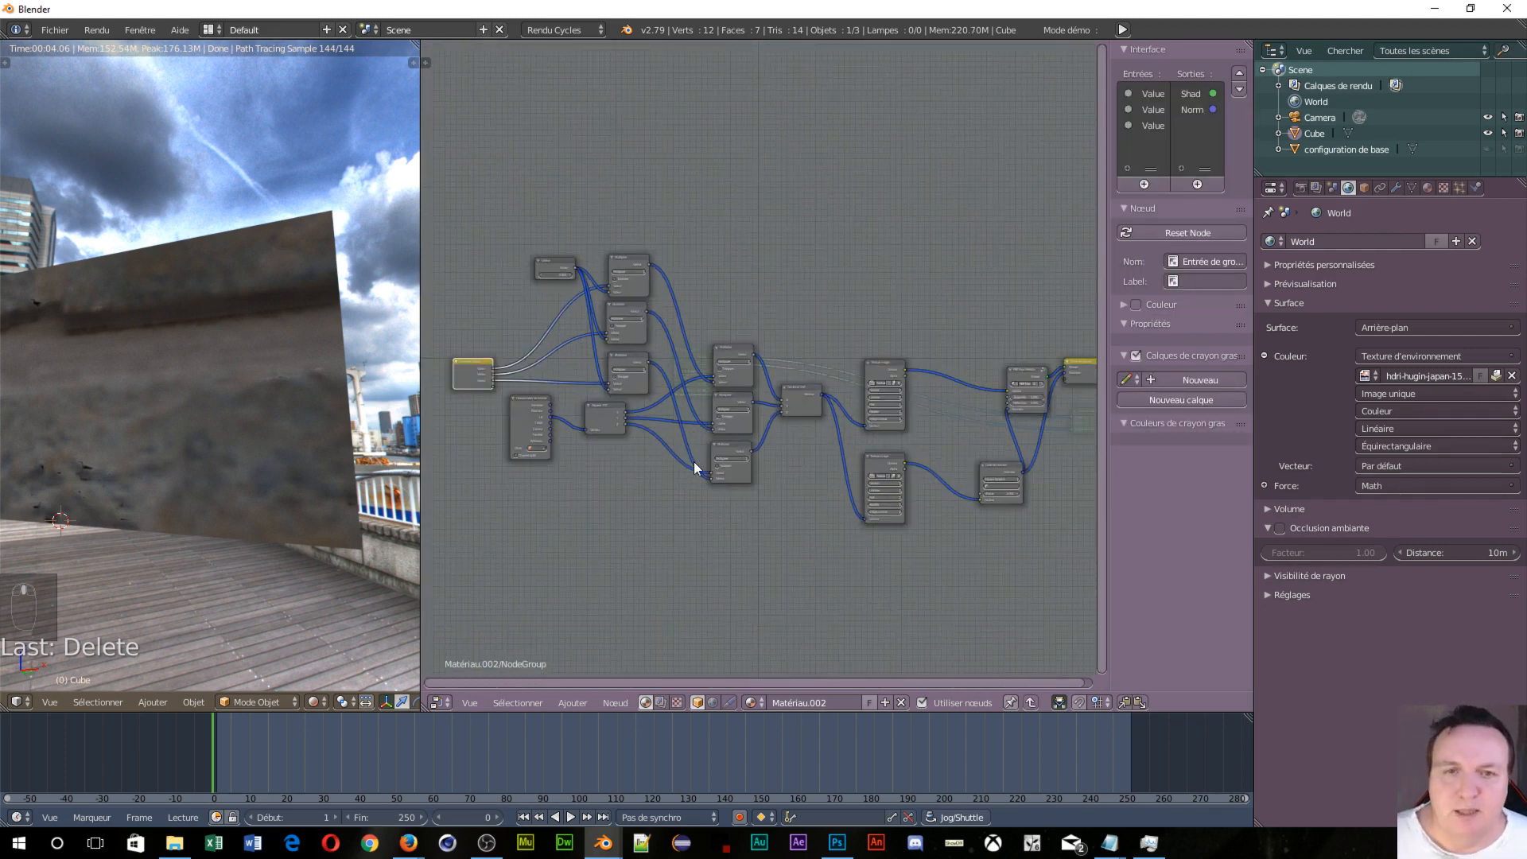
middle_click_drag(885, 422, 632, 429)
middle_click_drag(816, 444, 854, 447)
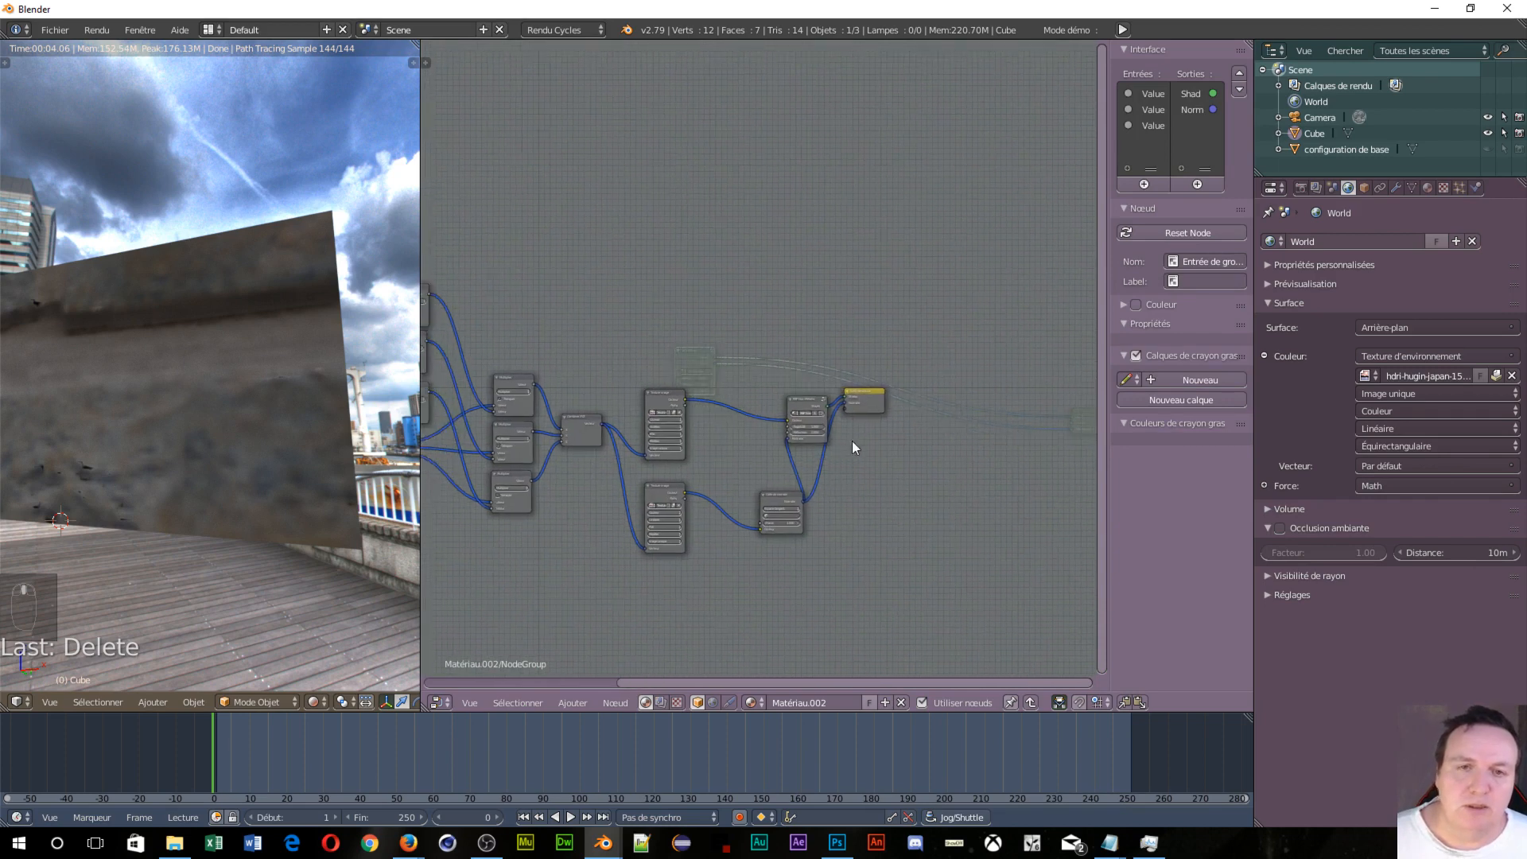
left_click_drag(865, 394, 955, 408)
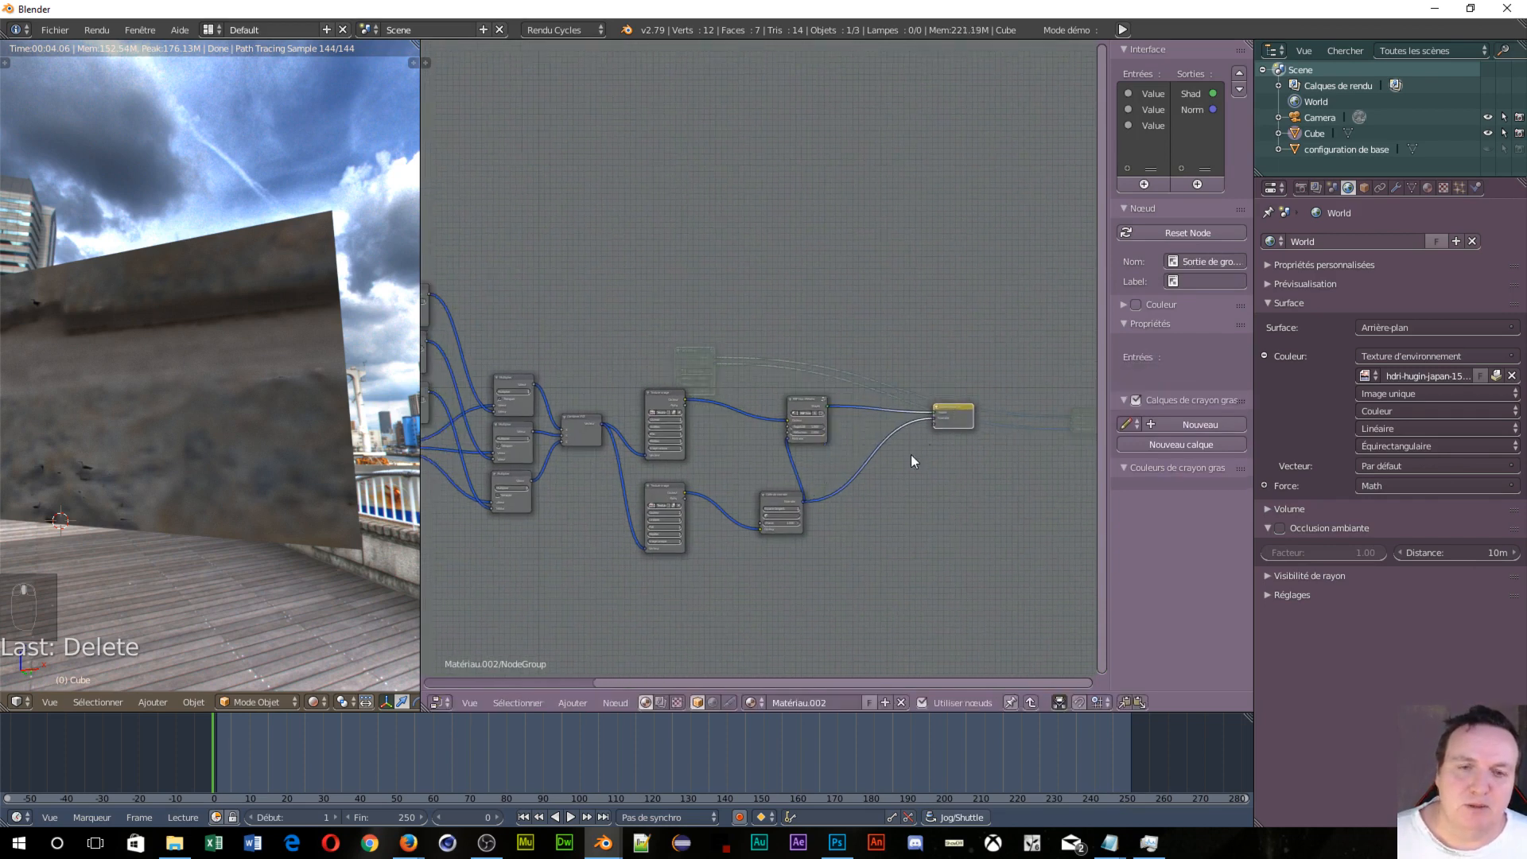
Step: Shift the RBP shader node slightly toward the Texture image nodes and place the Carte de normale node closer to the lower one
left_click(808, 400)
left_click_drag(808, 400, 791, 390)
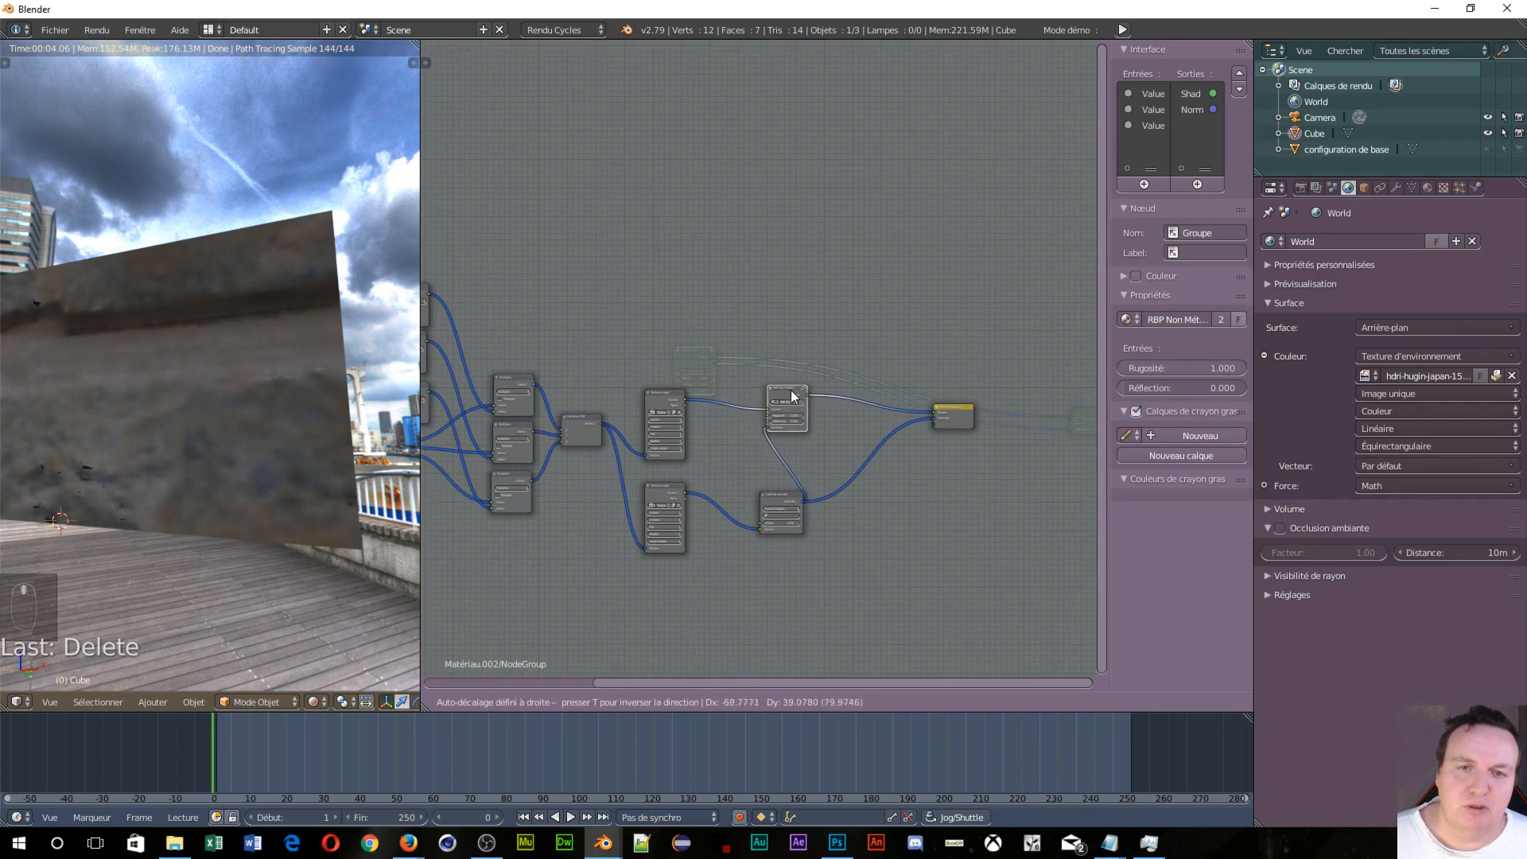
left_click(781, 512)
left_click_drag(781, 511, 734, 475)
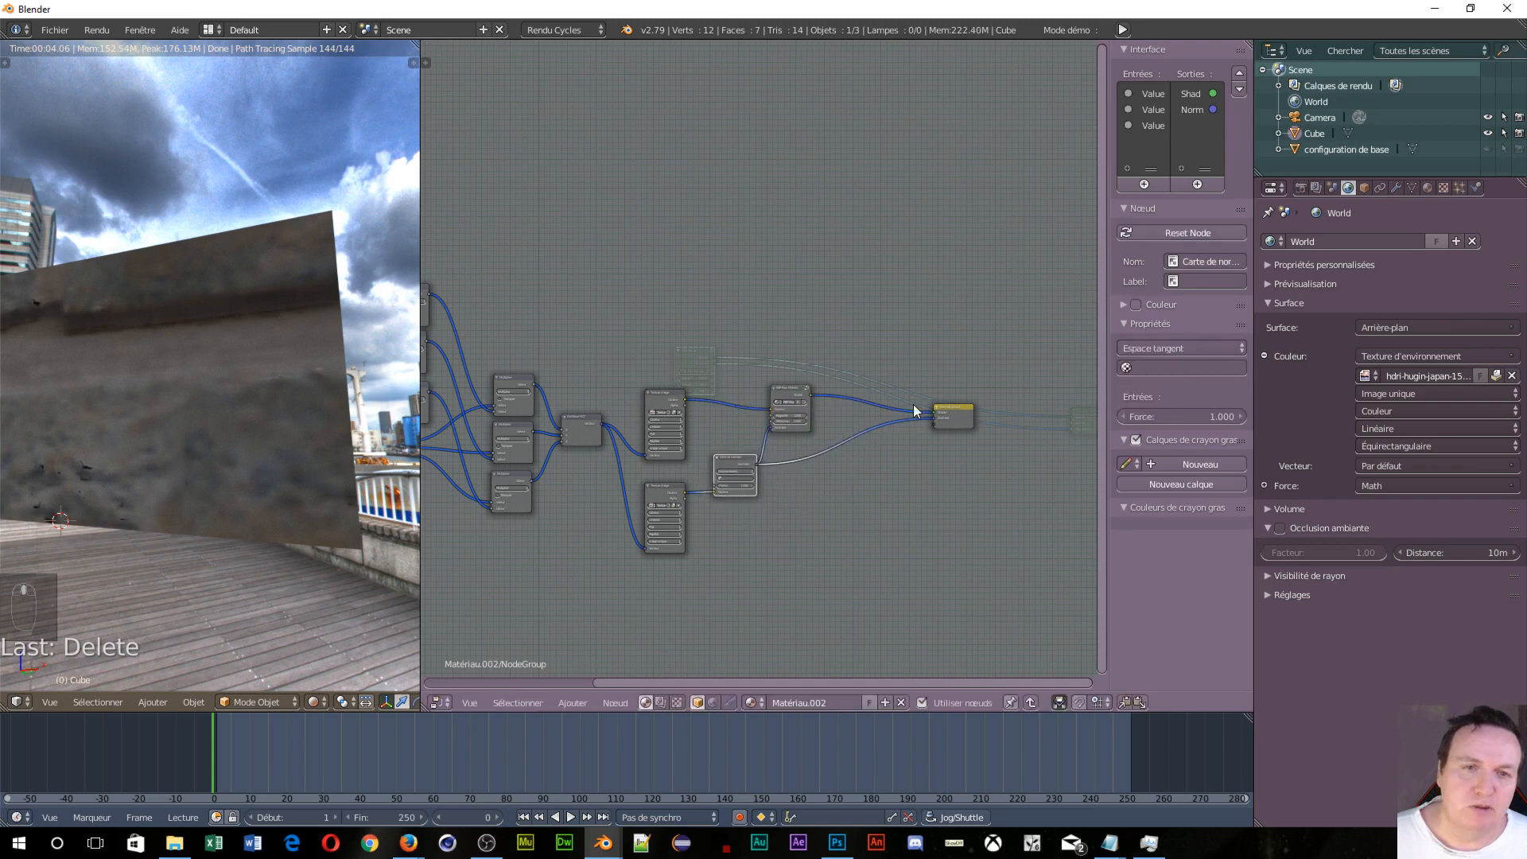
Step: Rename the node group's Shader output as brique
scroll(814, 504, "up", 3)
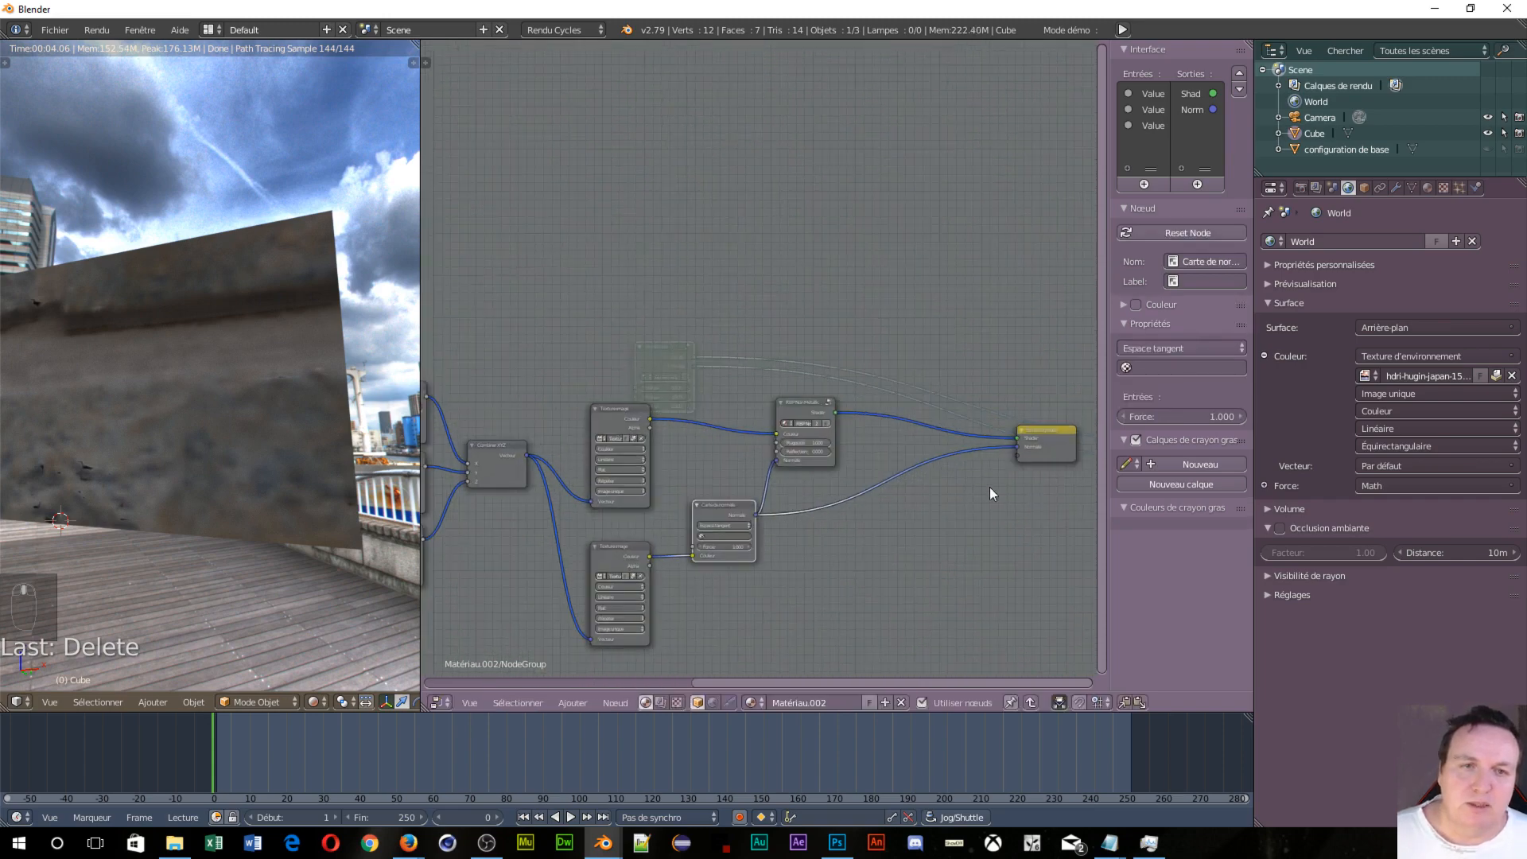
middle_click_drag(990, 488, 865, 494)
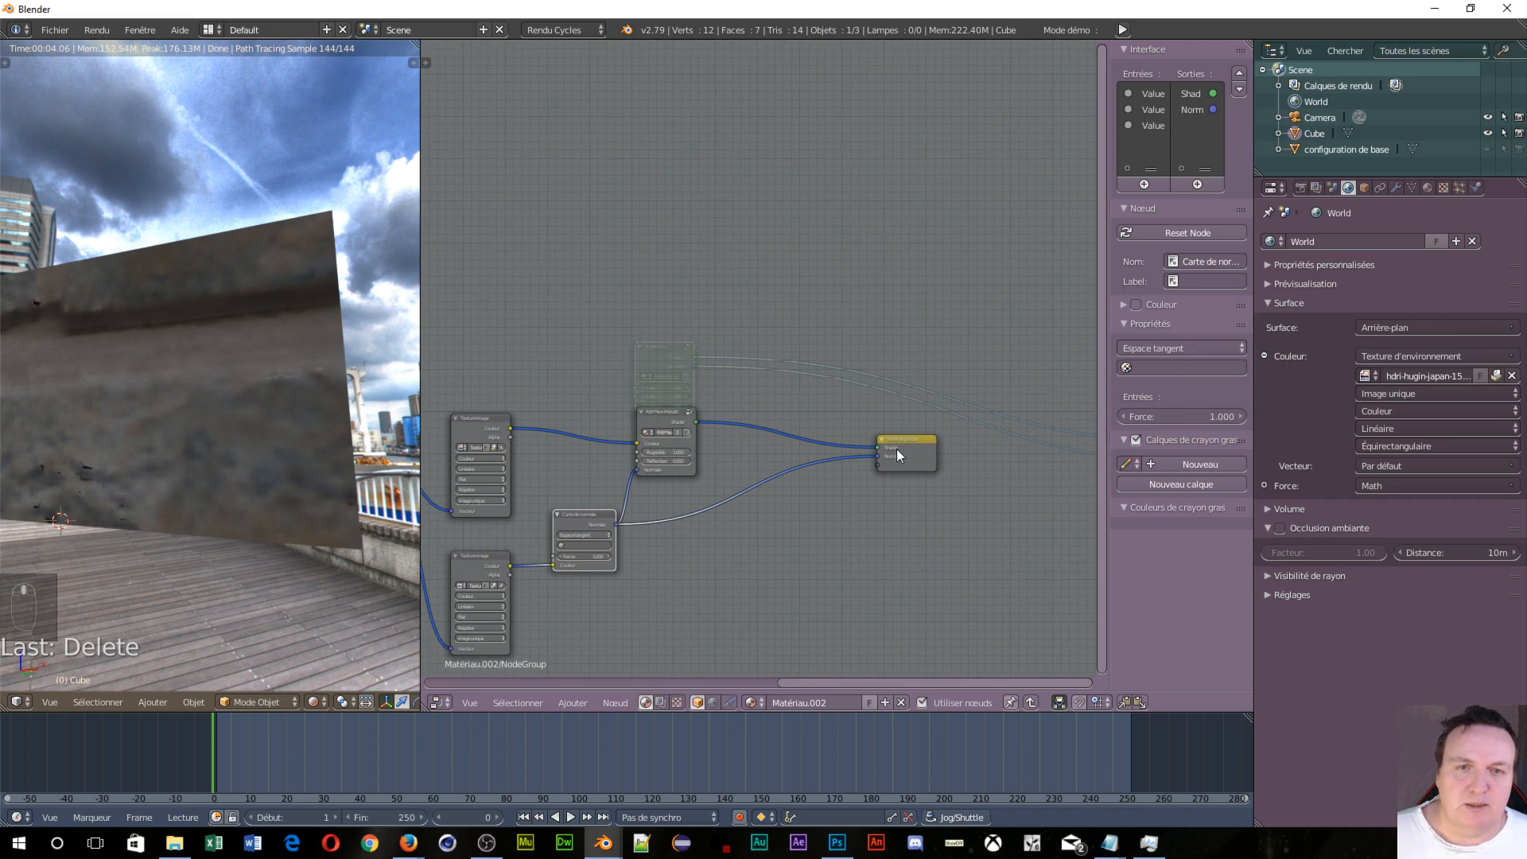
left_click(898, 456)
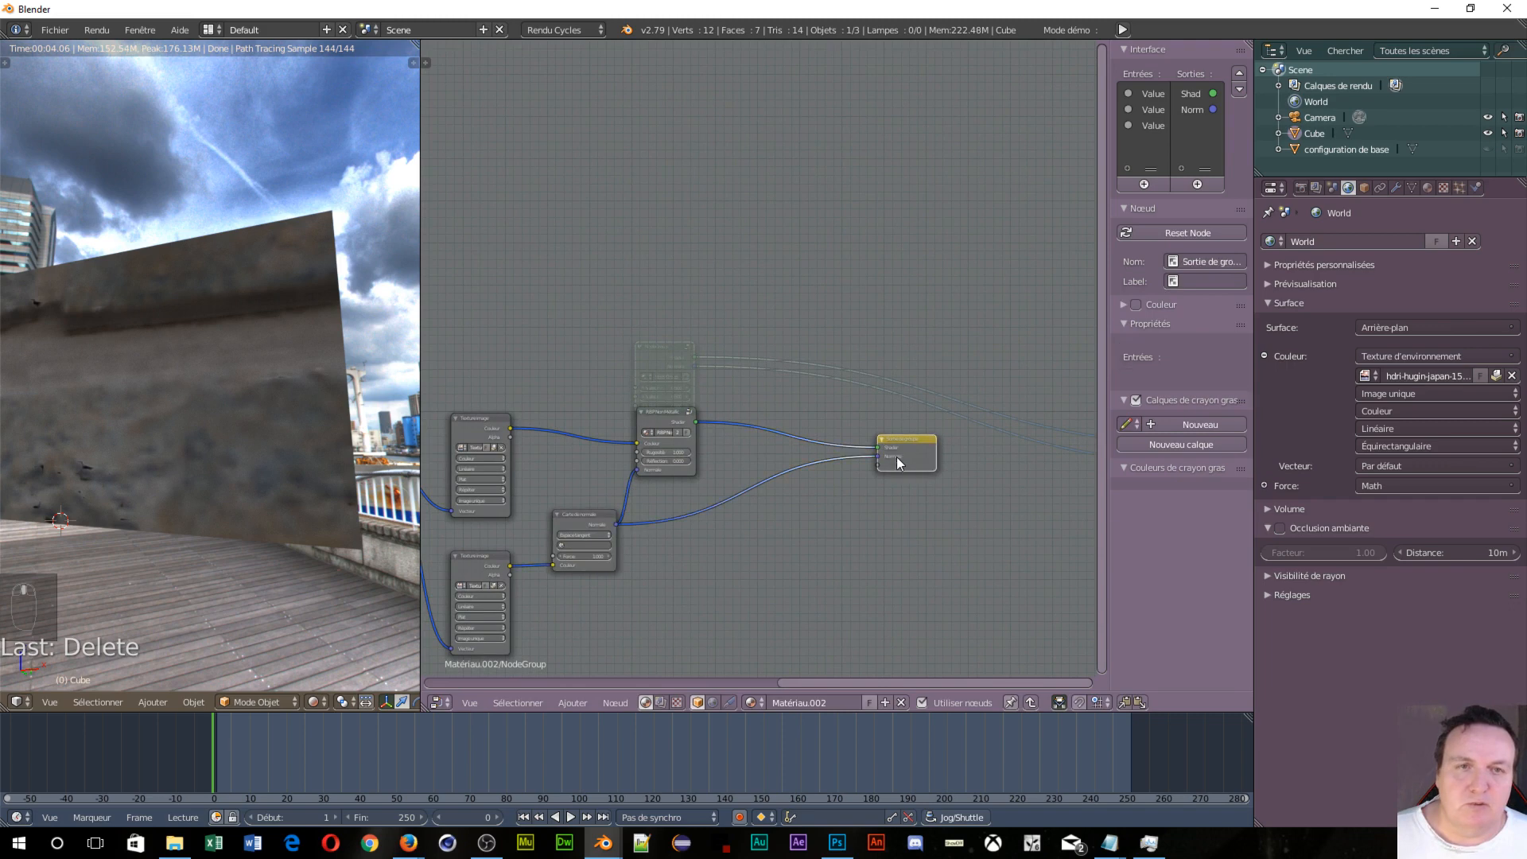
left_click(1195, 89)
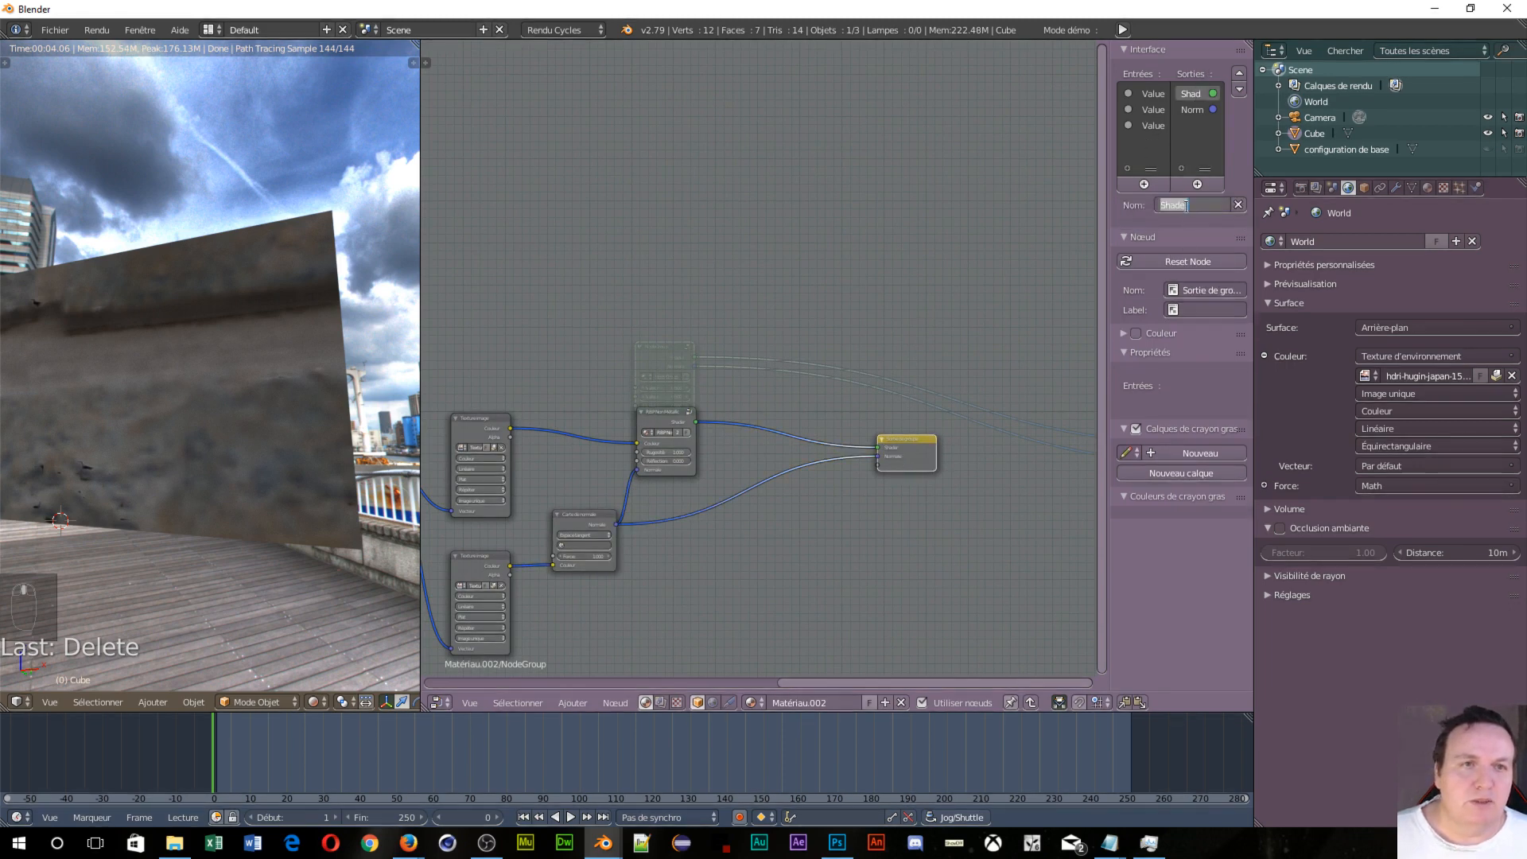
type("brique")
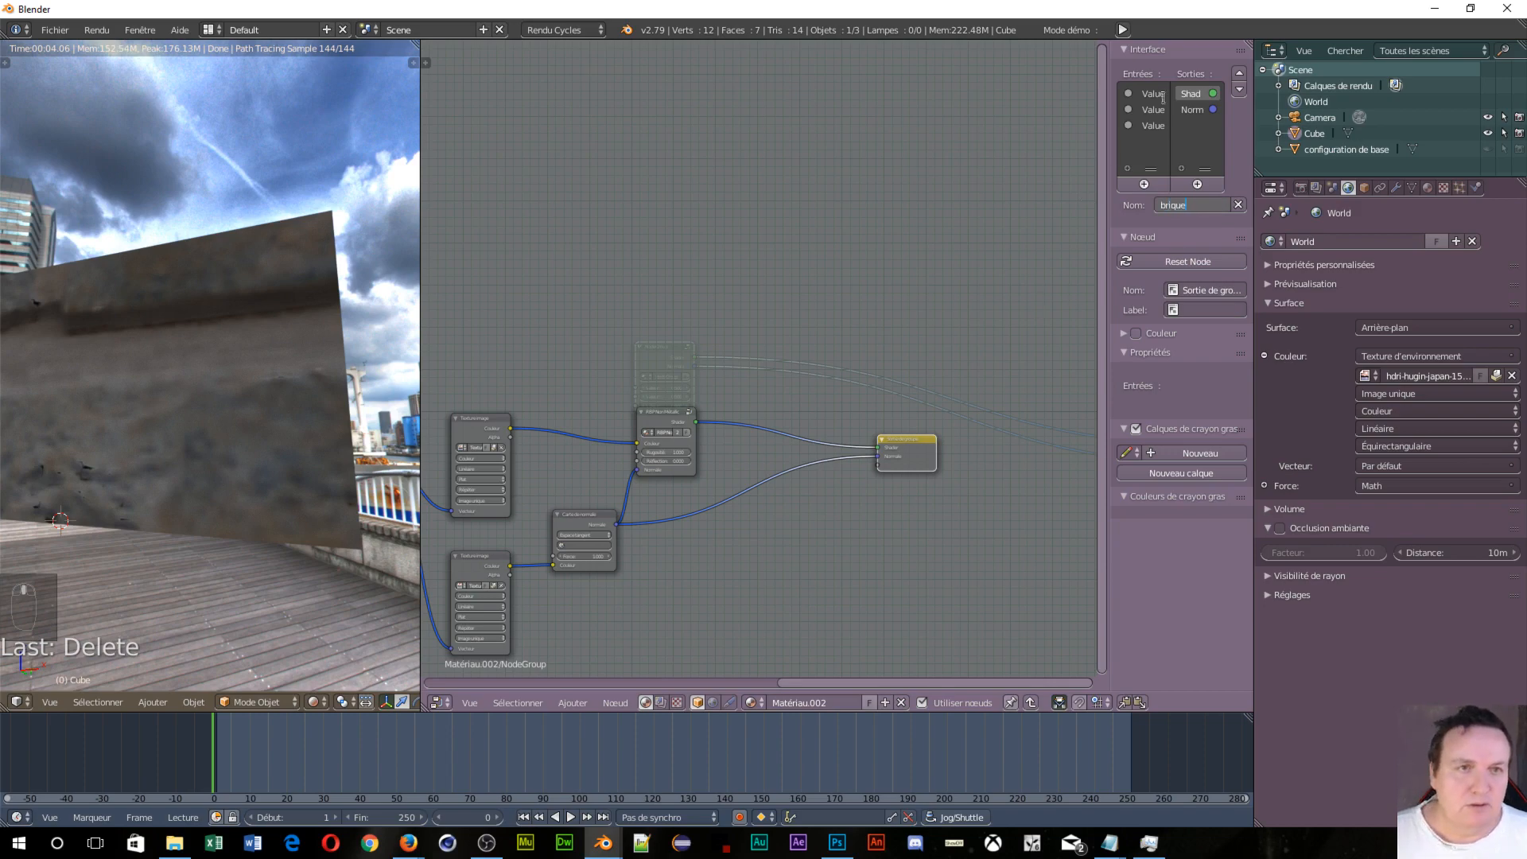
Step: Rename the node group's Normal output as brique_norm
left_click(1197, 110)
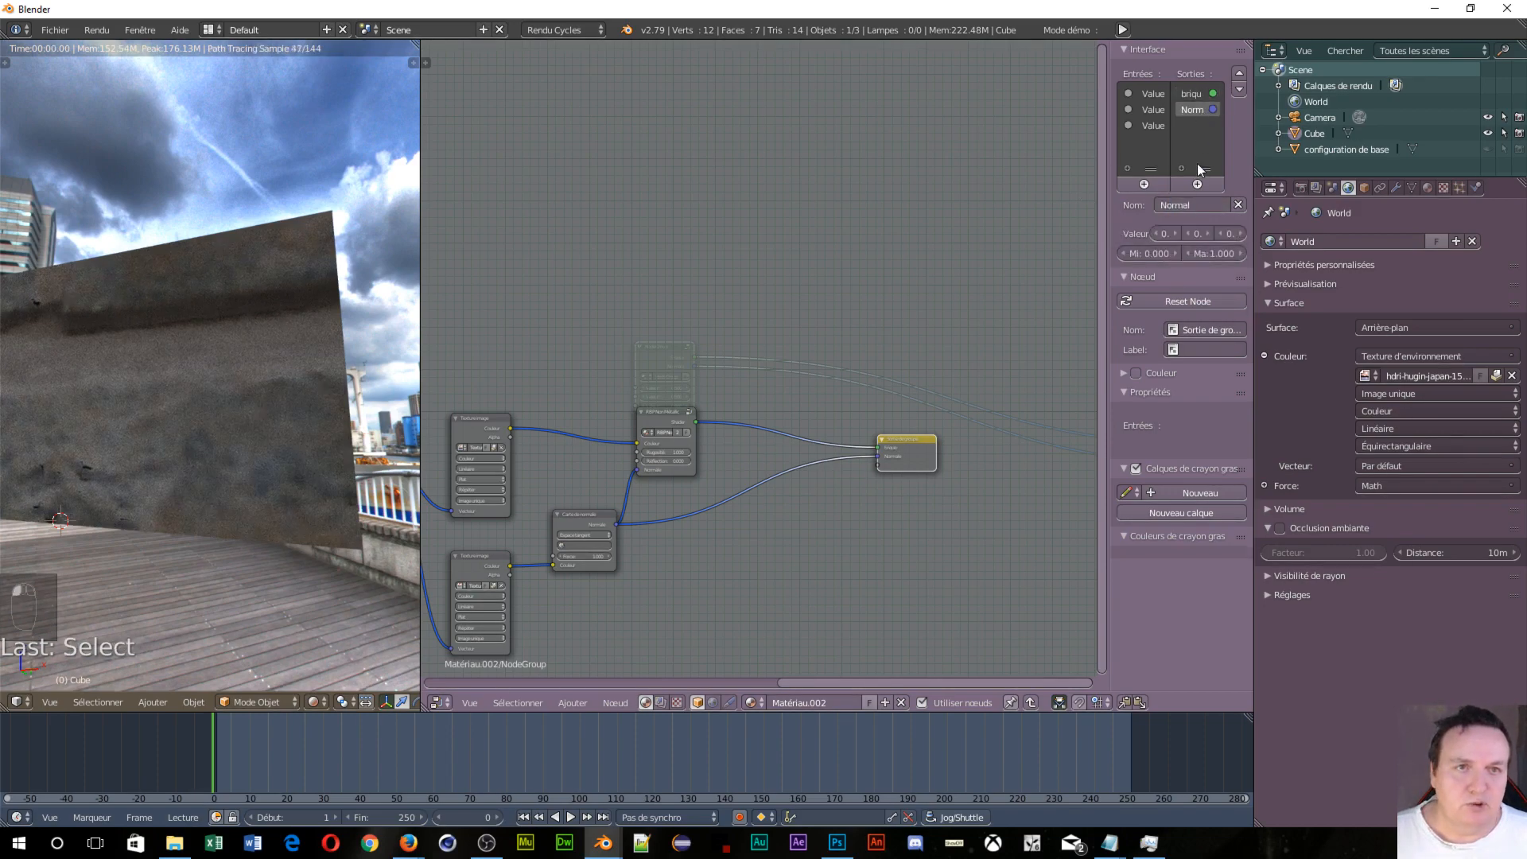
left_click(1195, 205)
type("b")
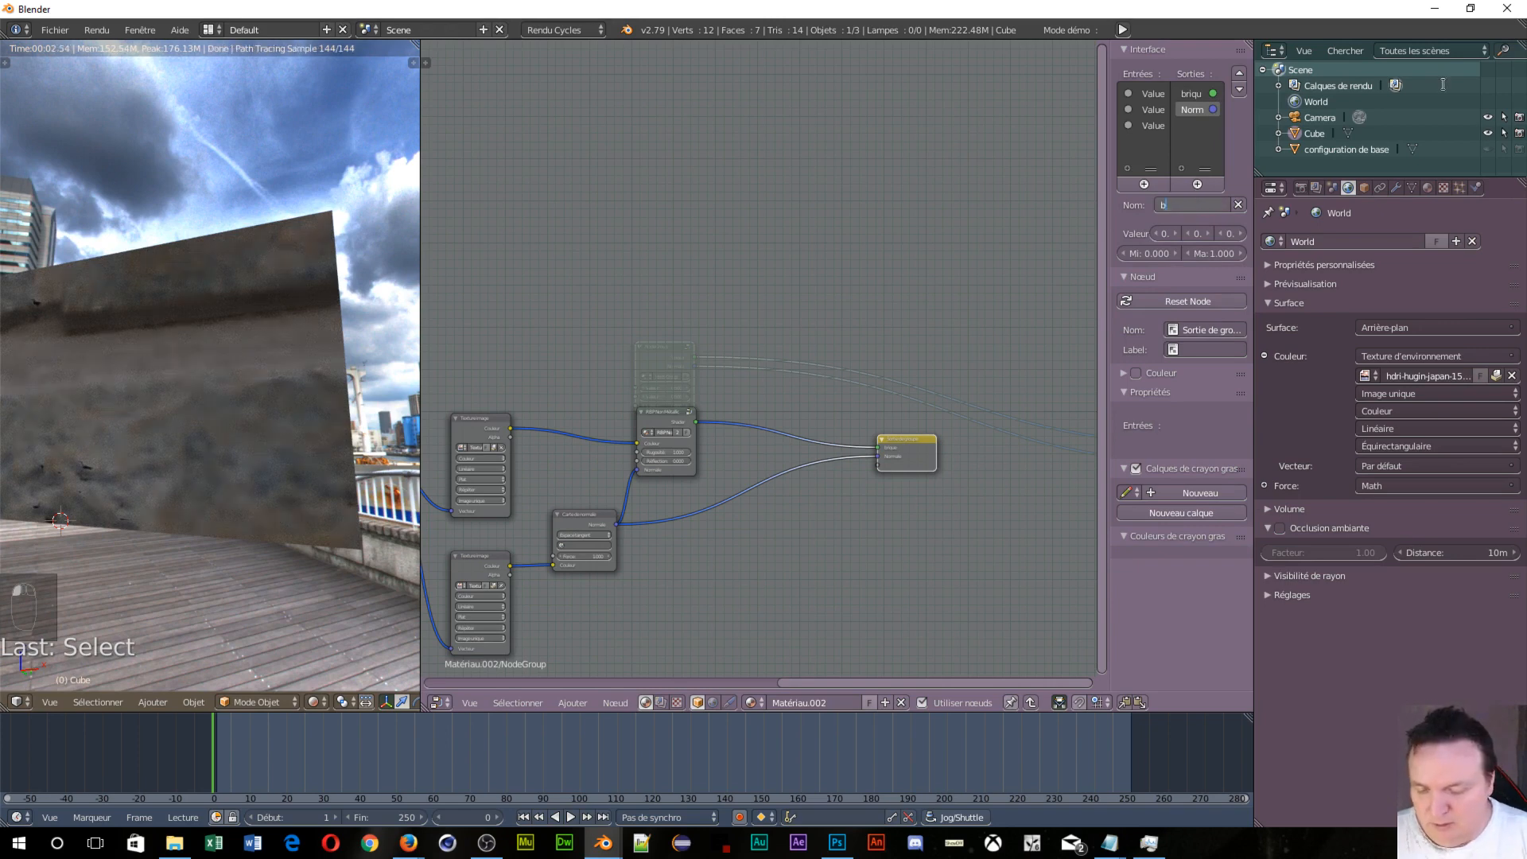
type("rique")
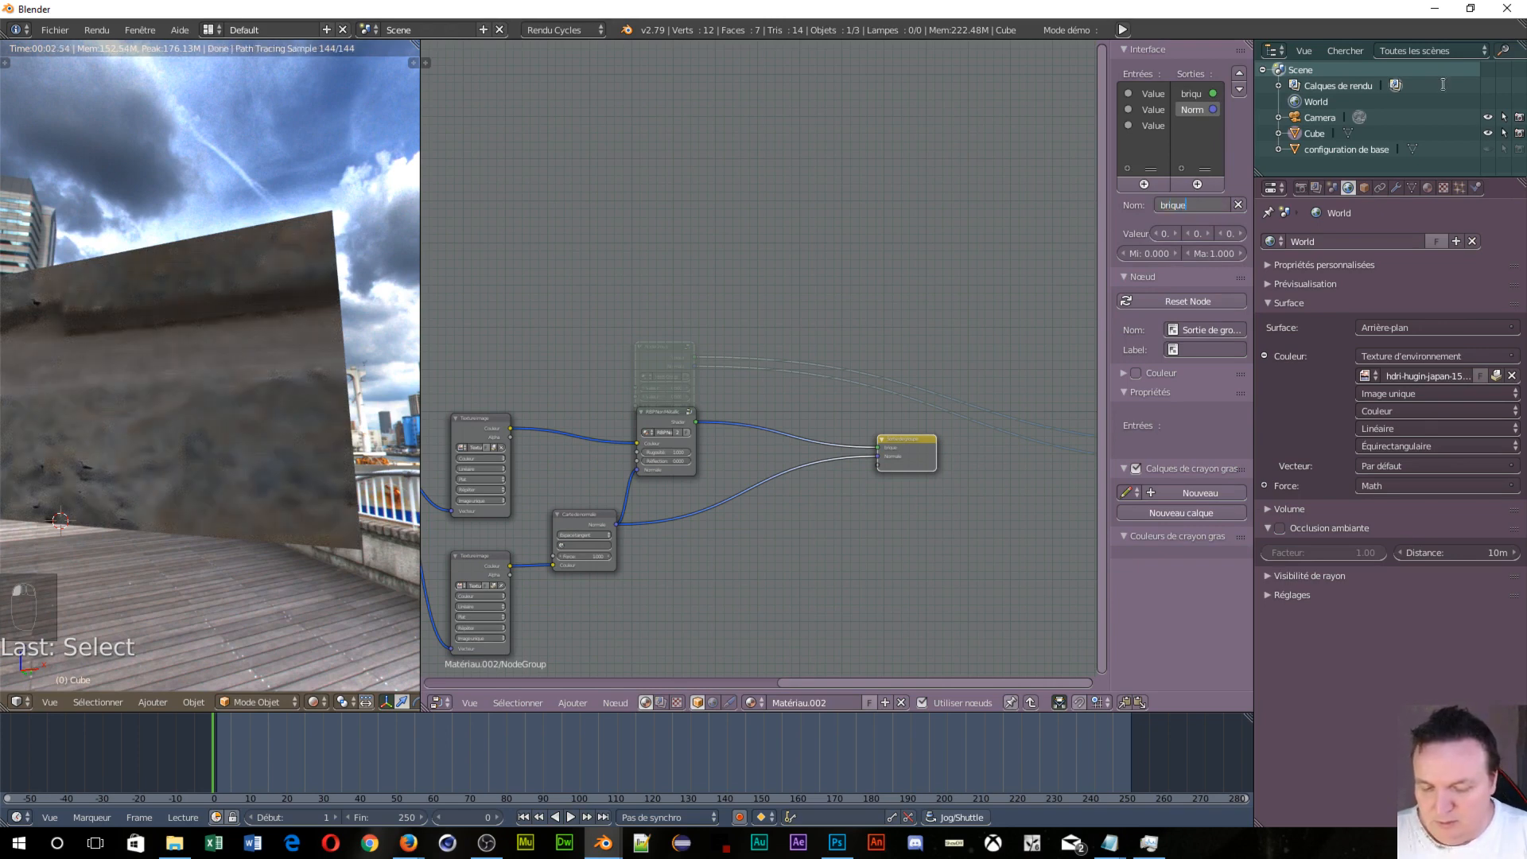
type("_borm")
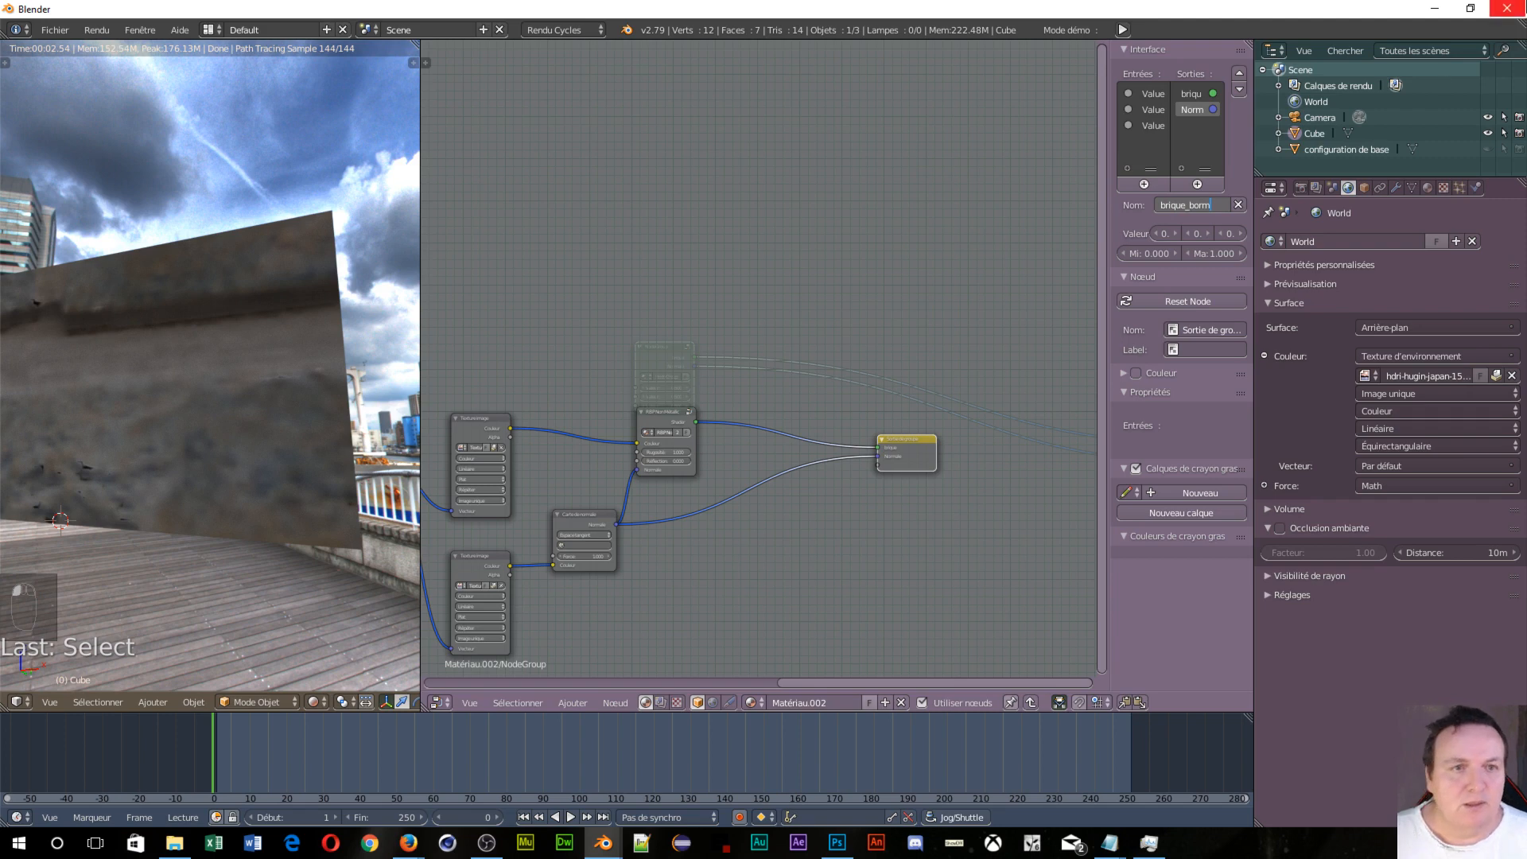
key("BackSpace")
key("BackSpace")
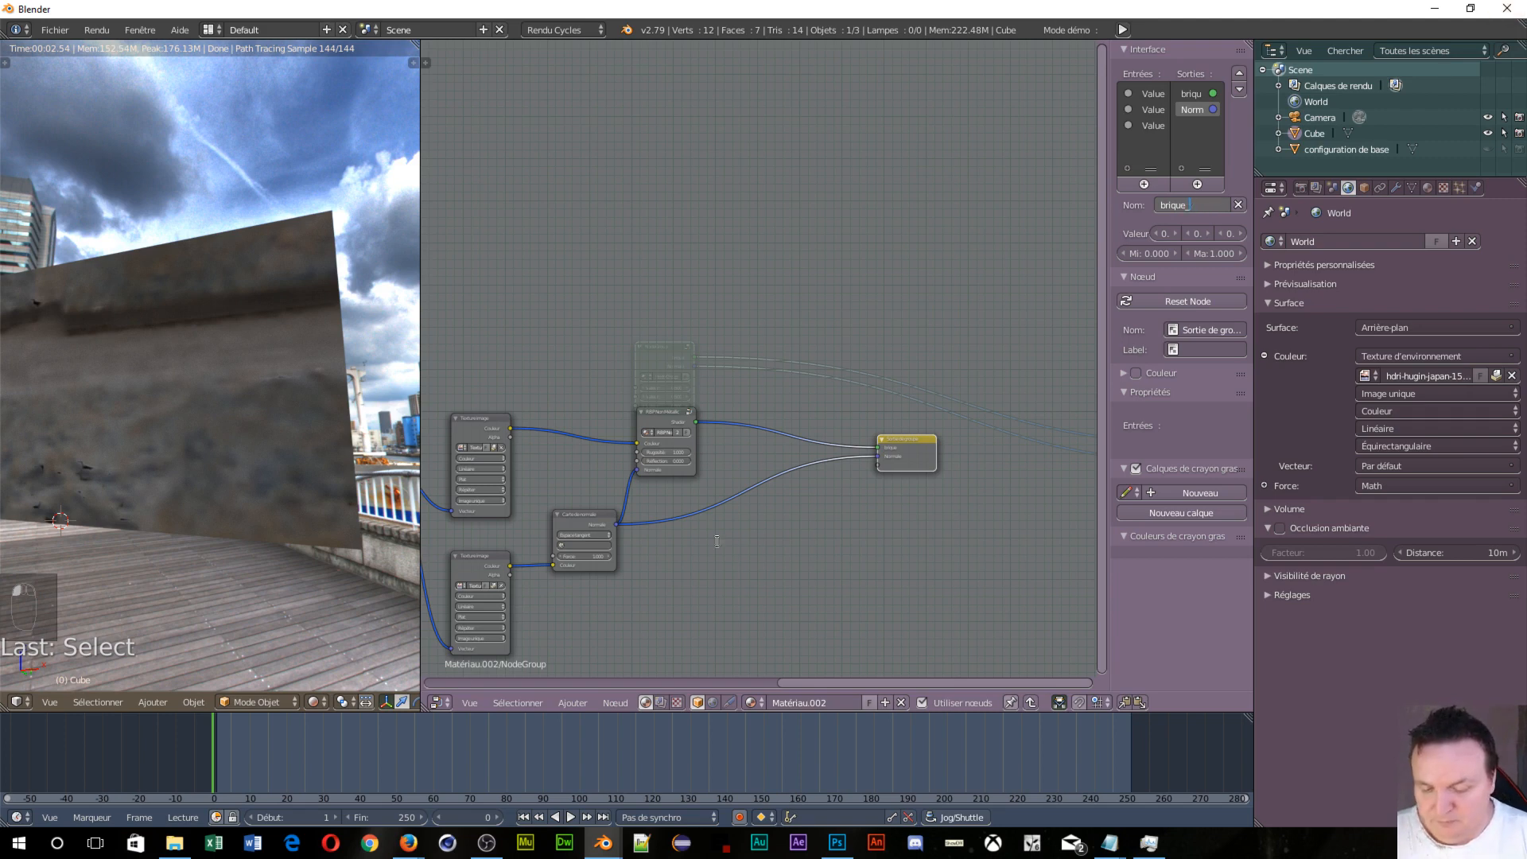
type("norm")
key("Return")
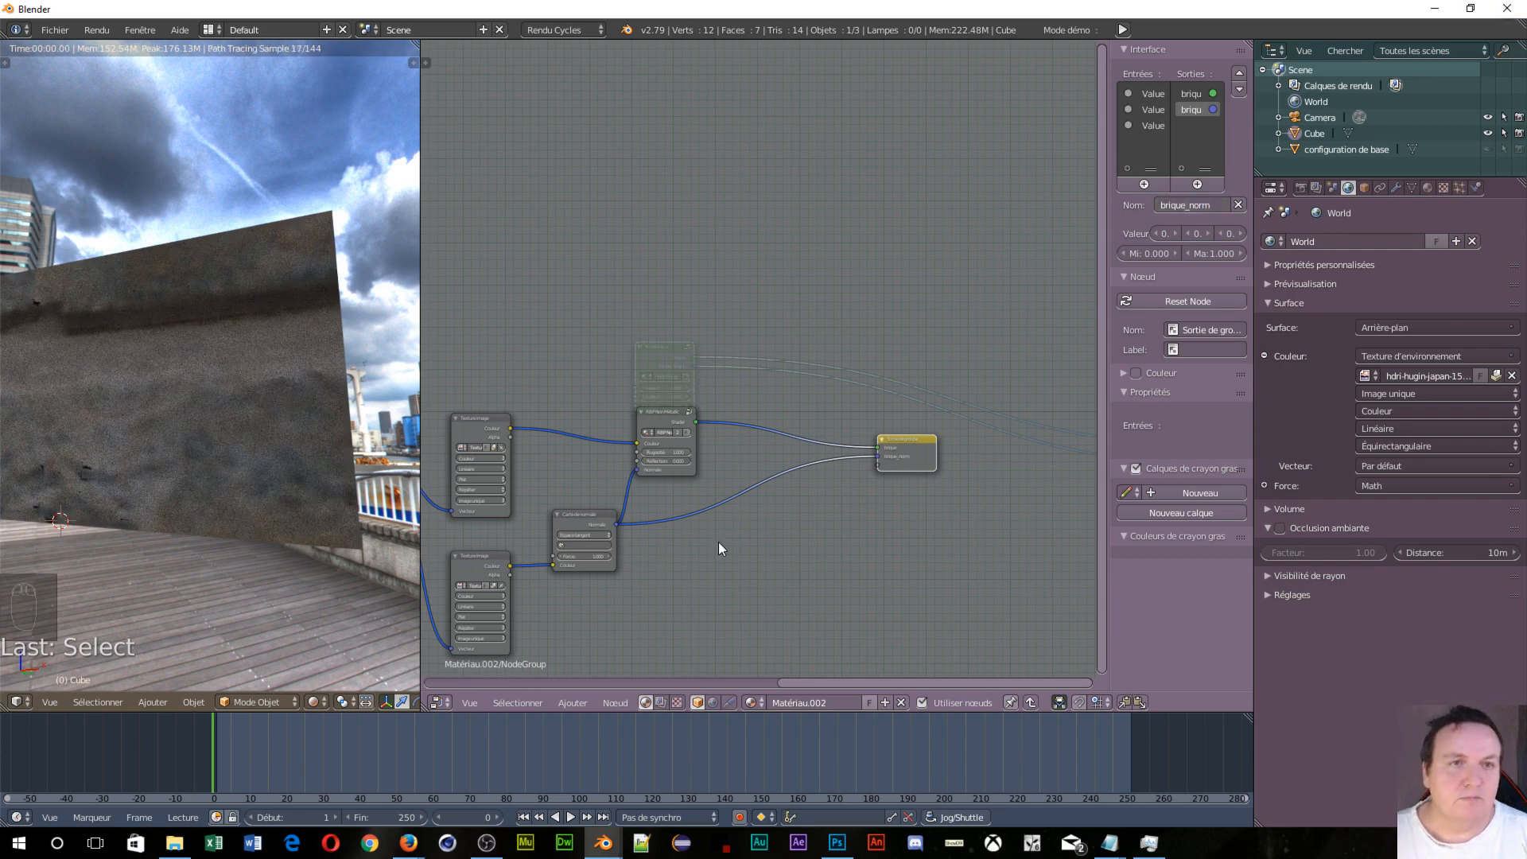
Step: Move the group input node farther away from the Multiplier and texture coordinate nodes
middle_click_drag(818, 556, 941, 524)
scroll(627, 523, "up", 3)
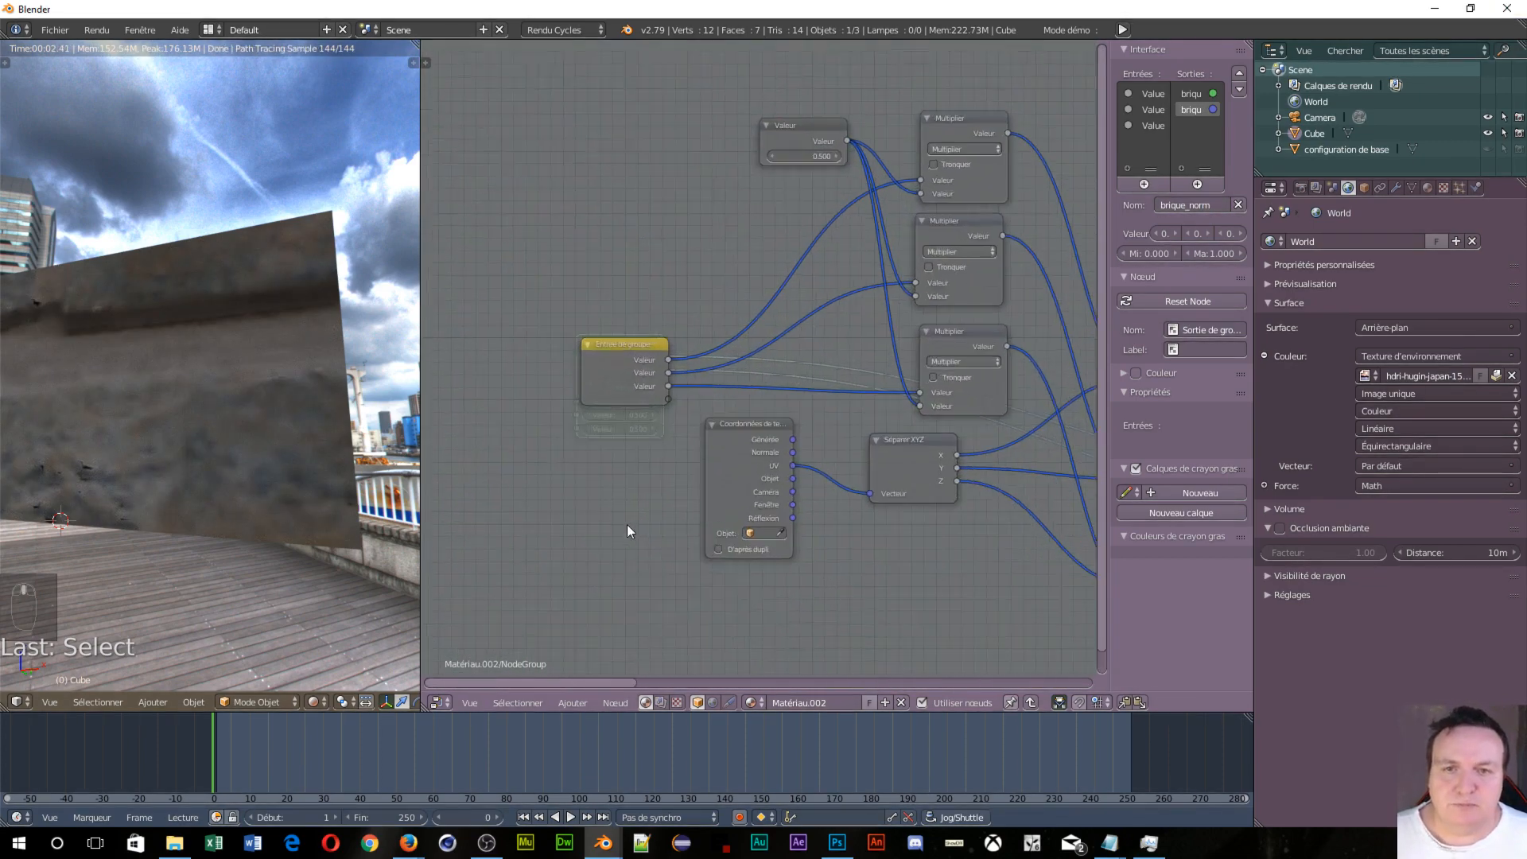
left_click_drag(600, 359, 513, 317)
Step: Create a Force input on the group input node by linking a temporary Bump node's Force socket, and delete that Bump node
middle_click_drag(671, 366, 544, 168)
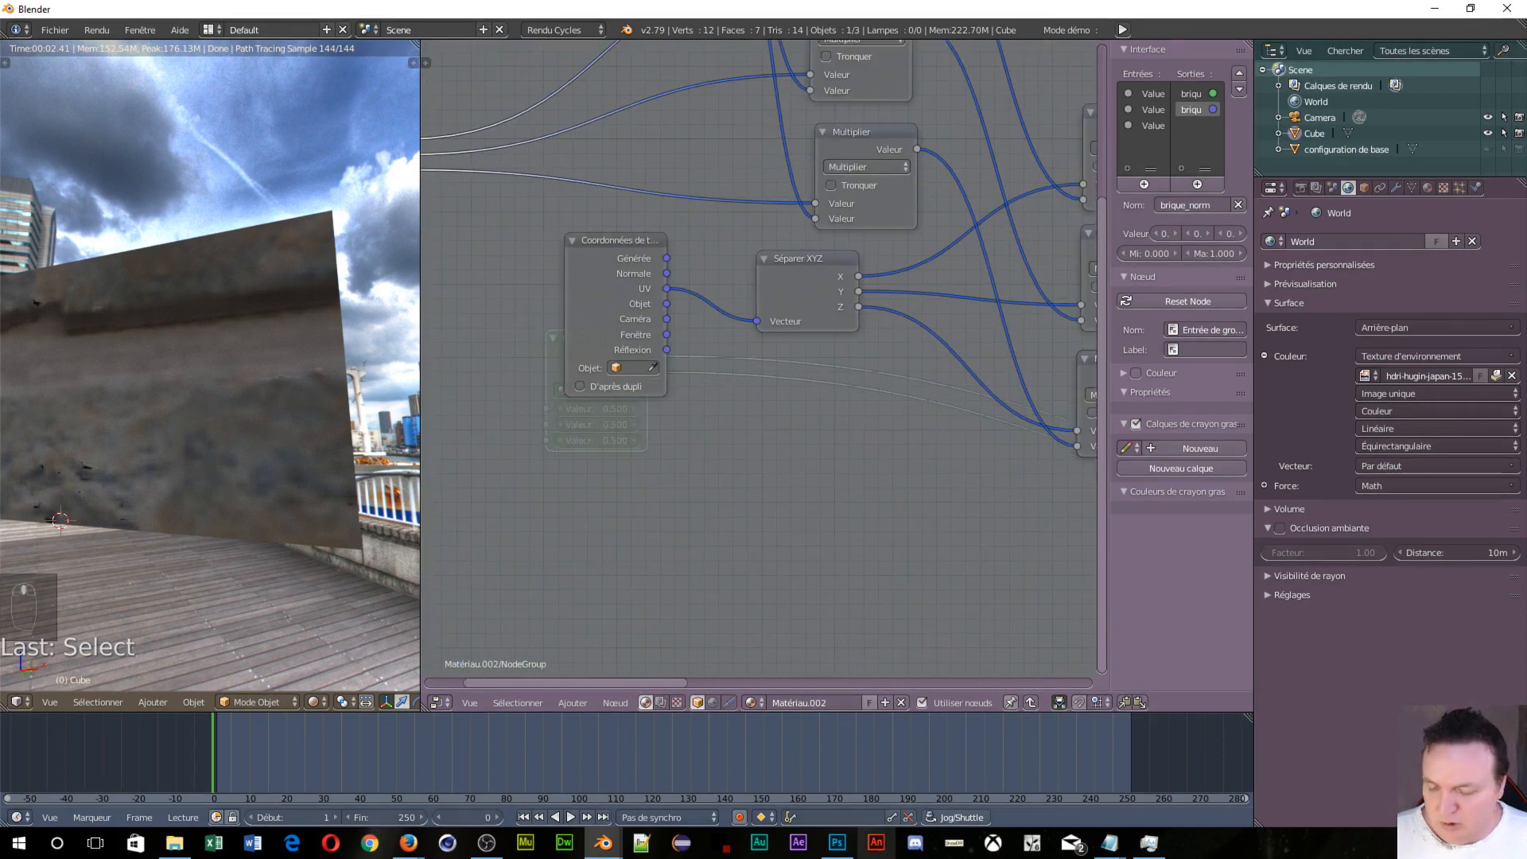
key("shift+a")
mouse_move(778, 409)
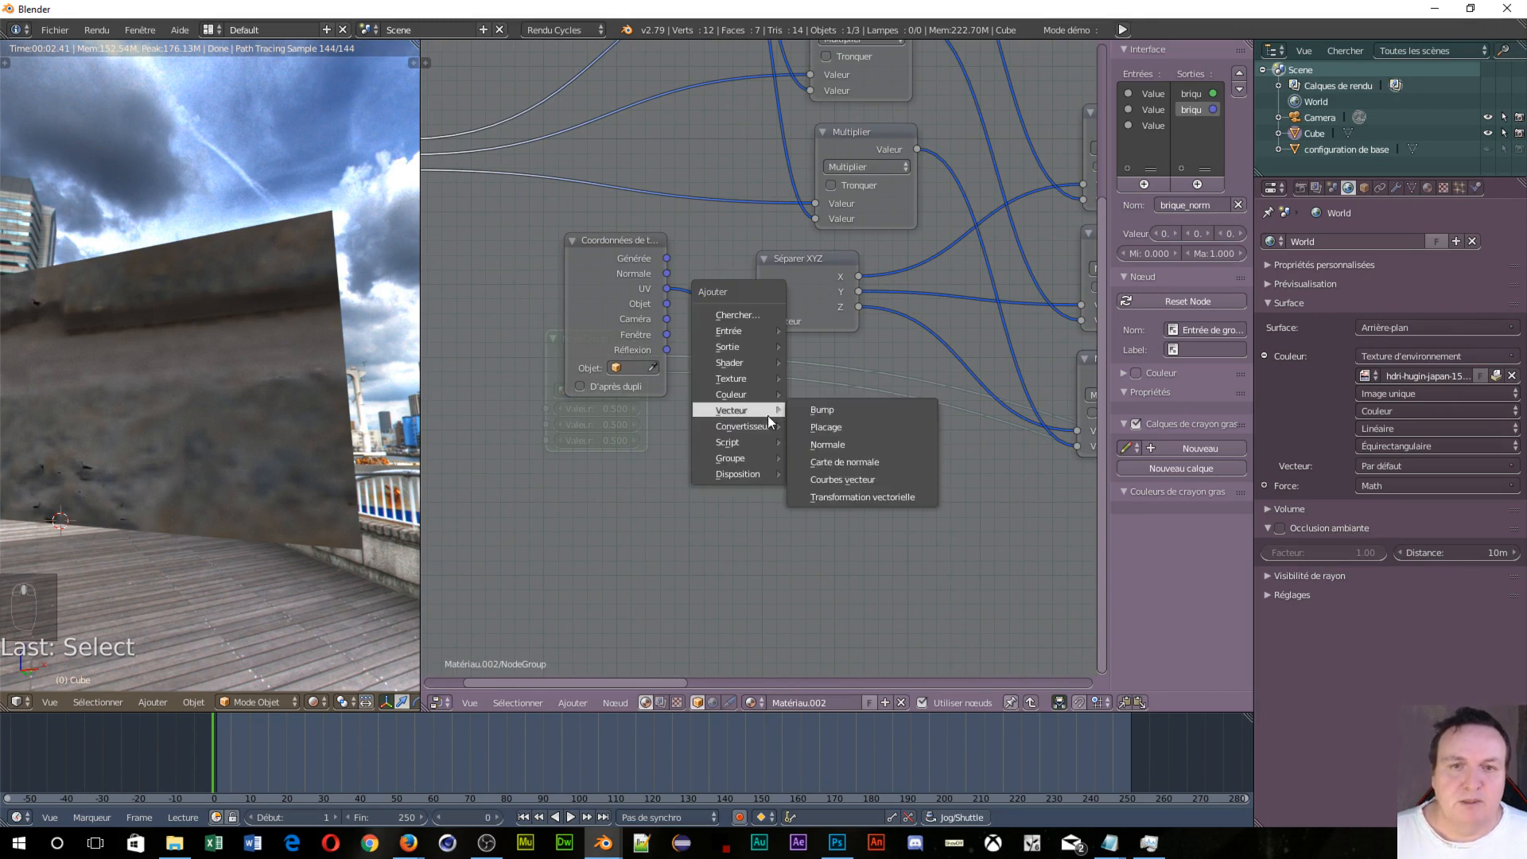
left_click(823, 410)
left_click(700, 450)
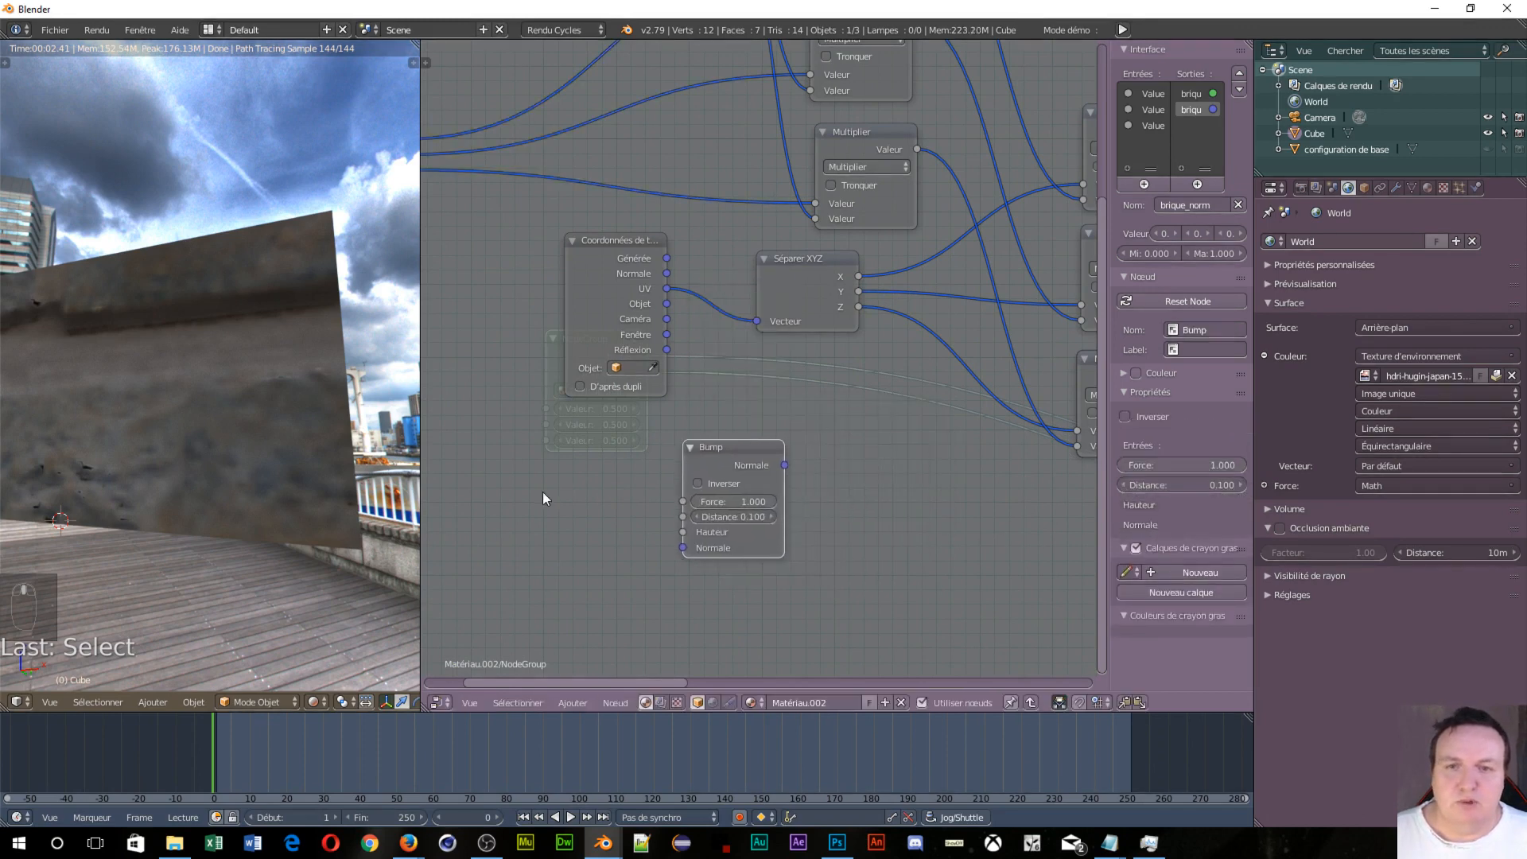
middle_click_drag(542, 491, 764, 518)
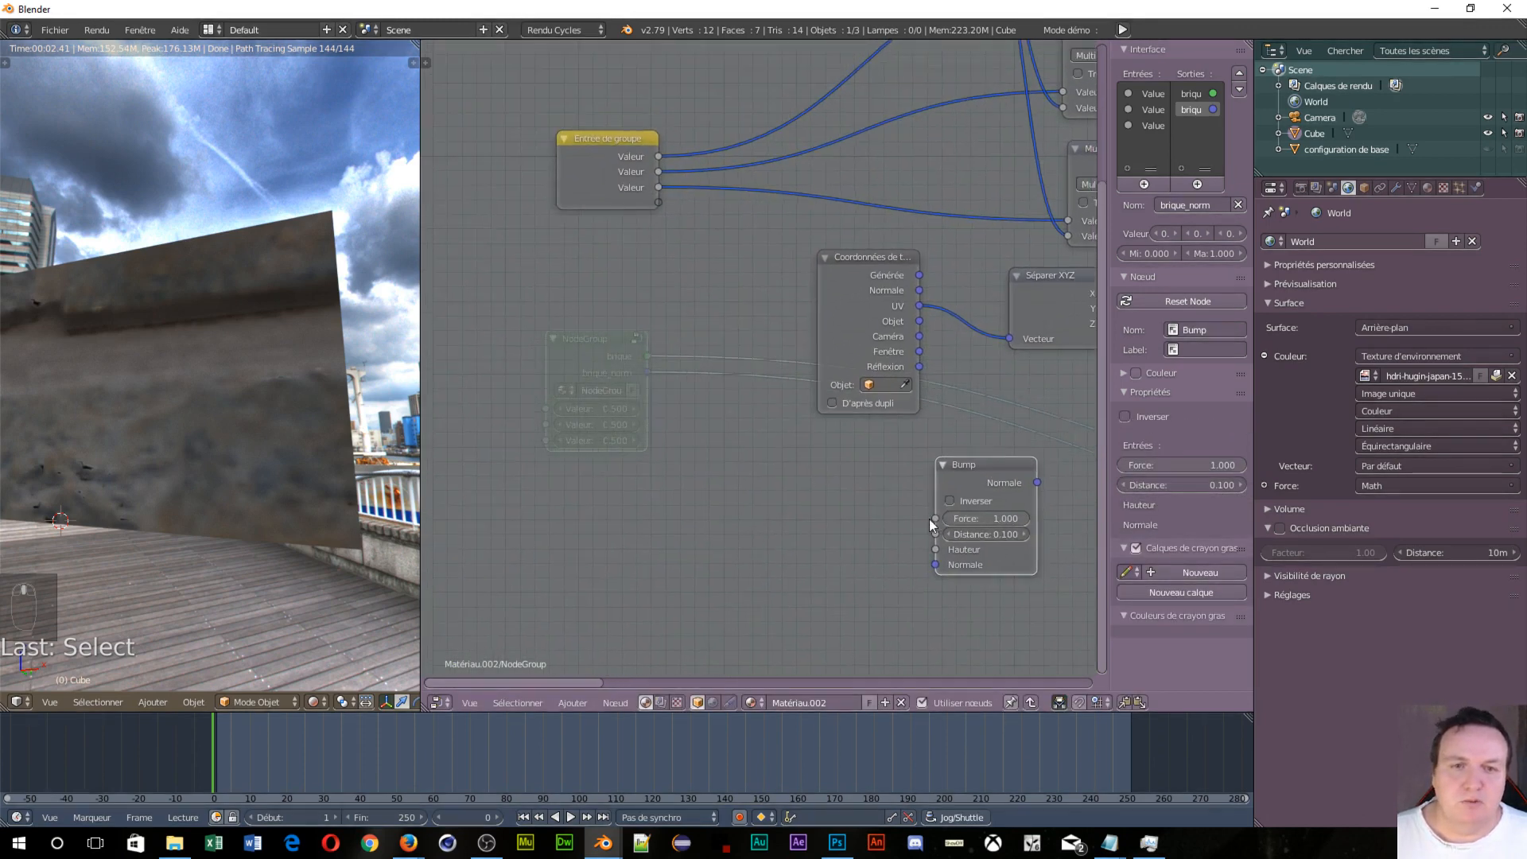
left_click_drag(935, 518, 661, 202)
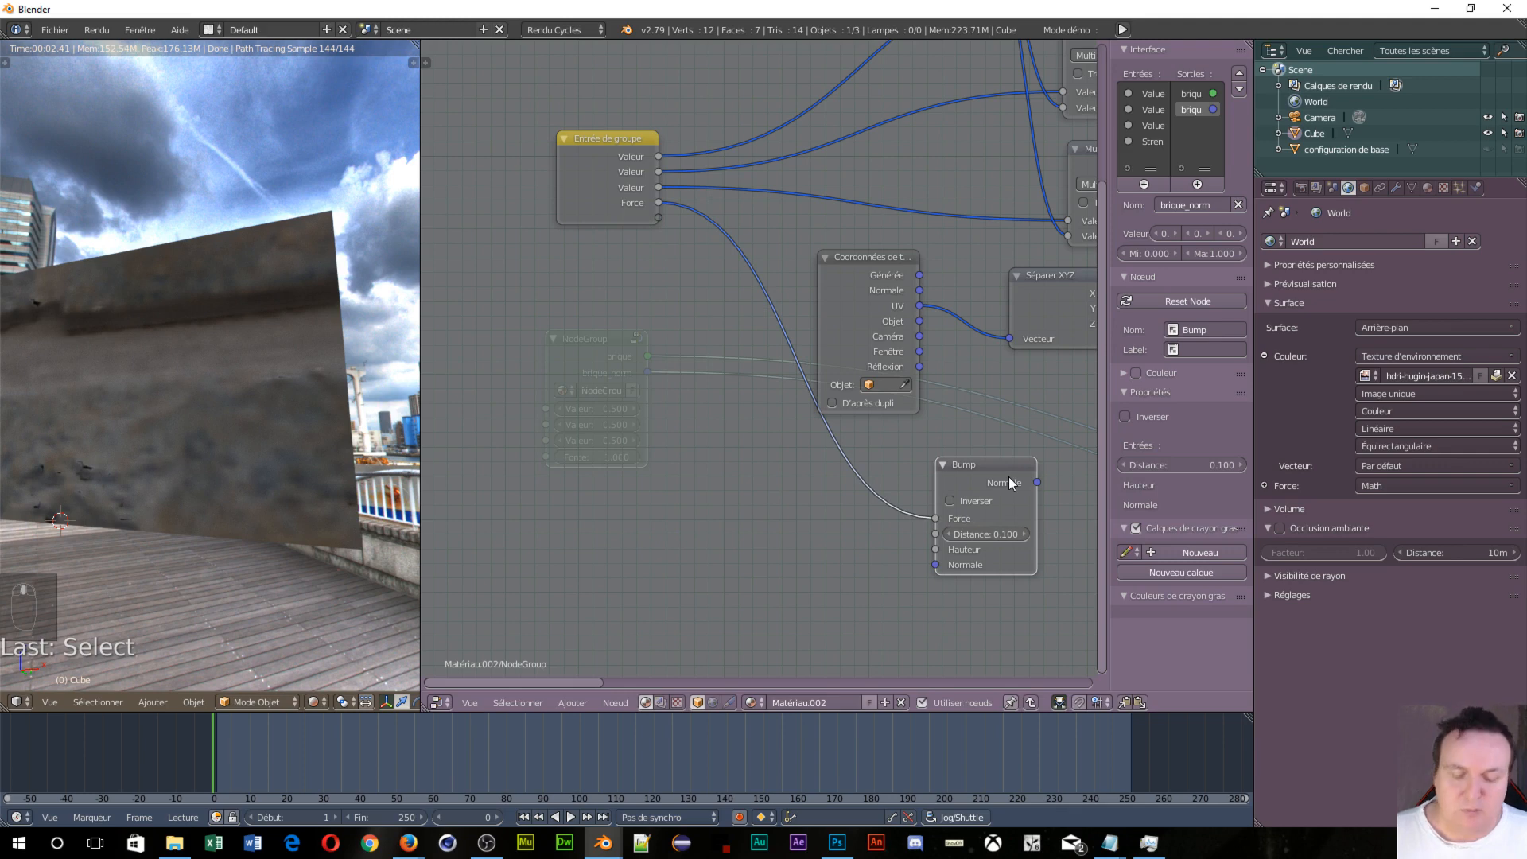
key("x")
Step: Link the group's Force input to the upper Valeur socket of each of the three Multiplier nodes
middle_click_drag(697, 385, 516, 561)
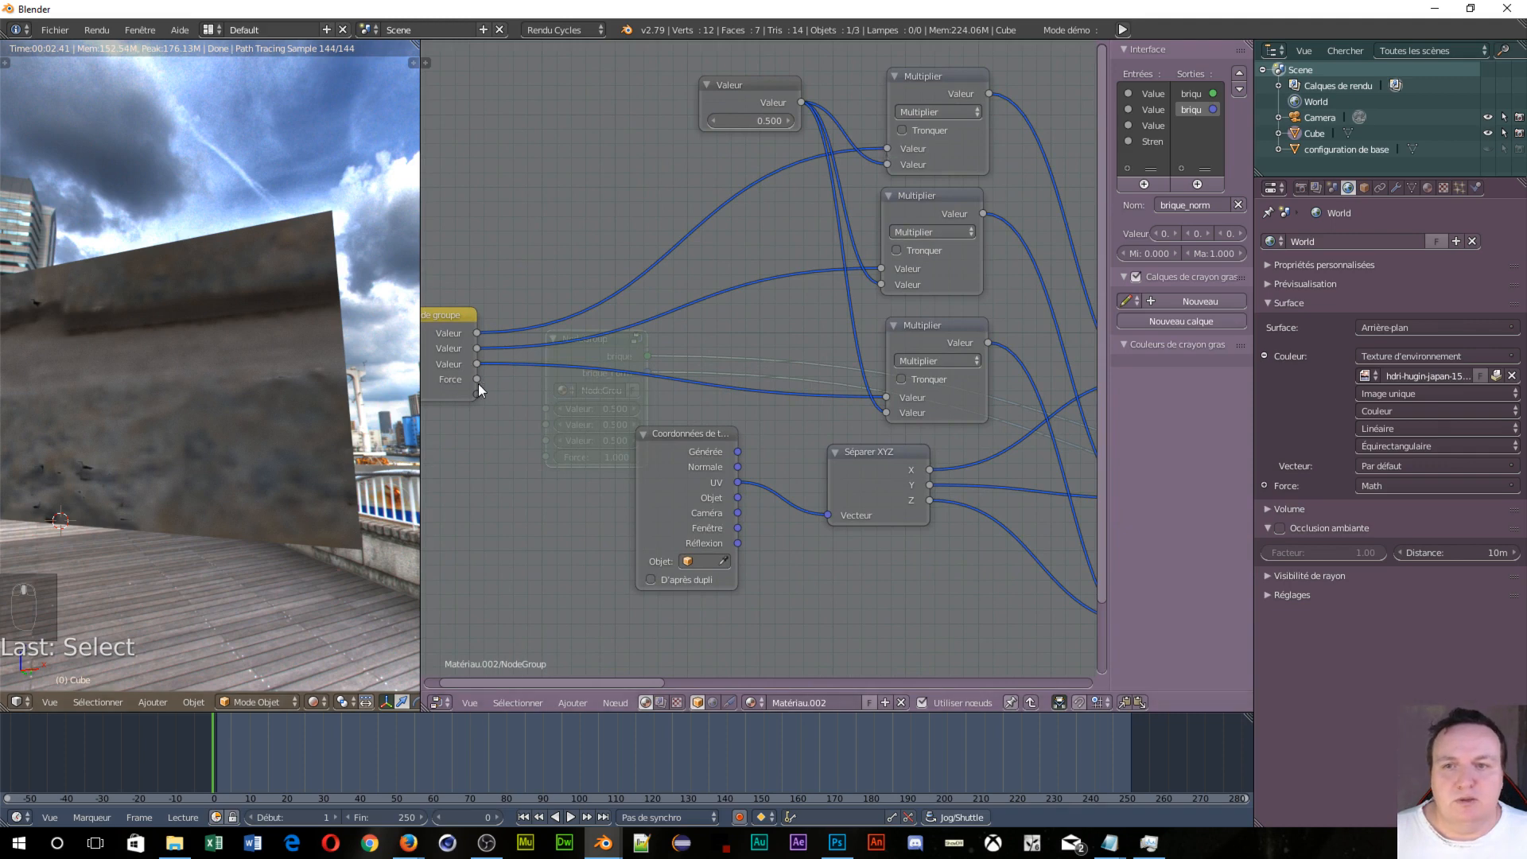
left_click_drag(477, 379, 888, 148)
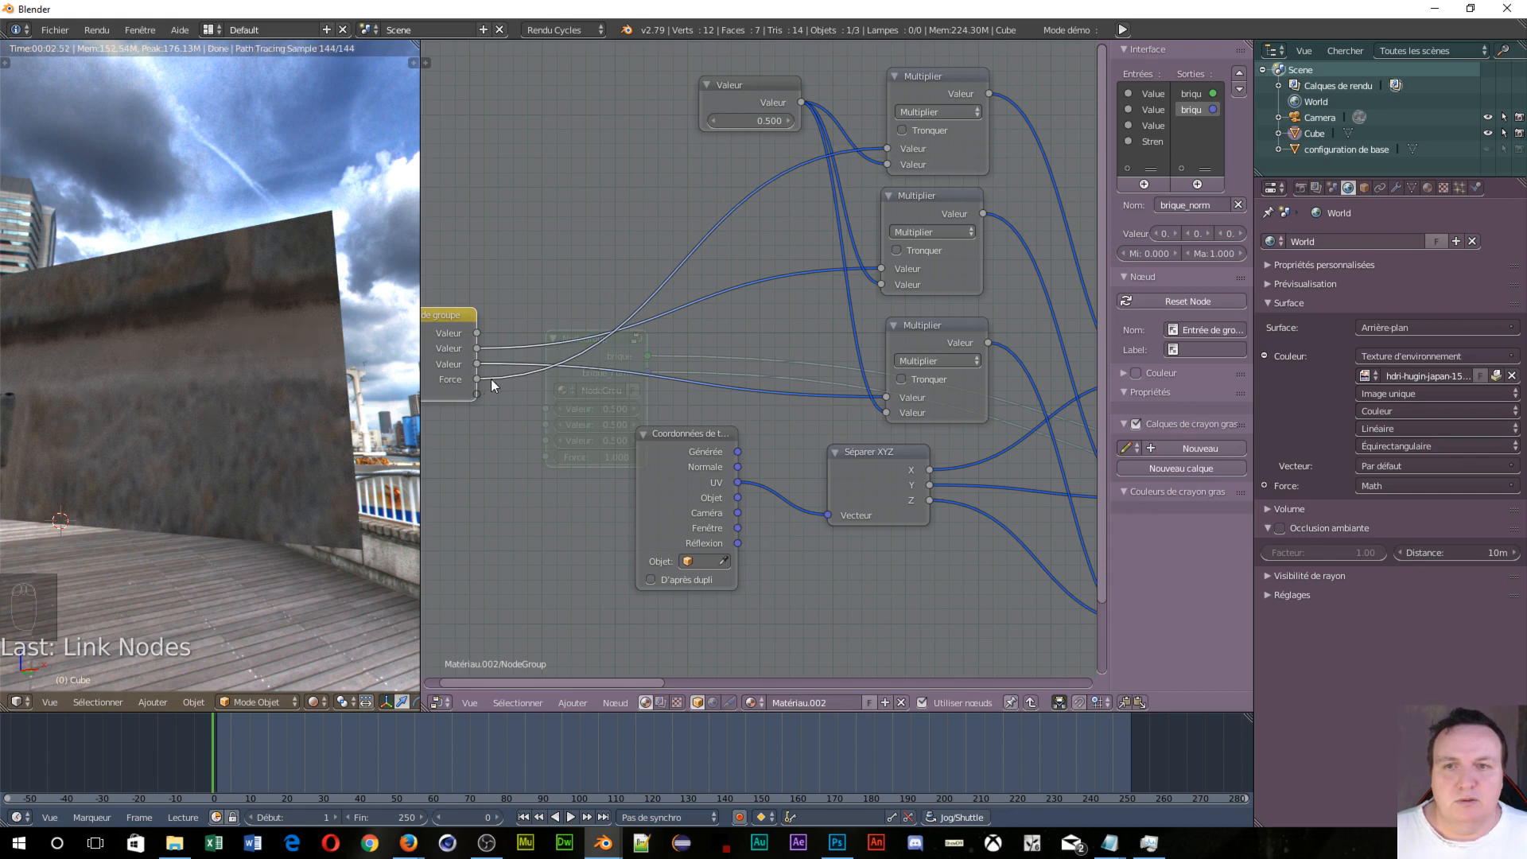
left_click_drag(478, 382, 876, 268)
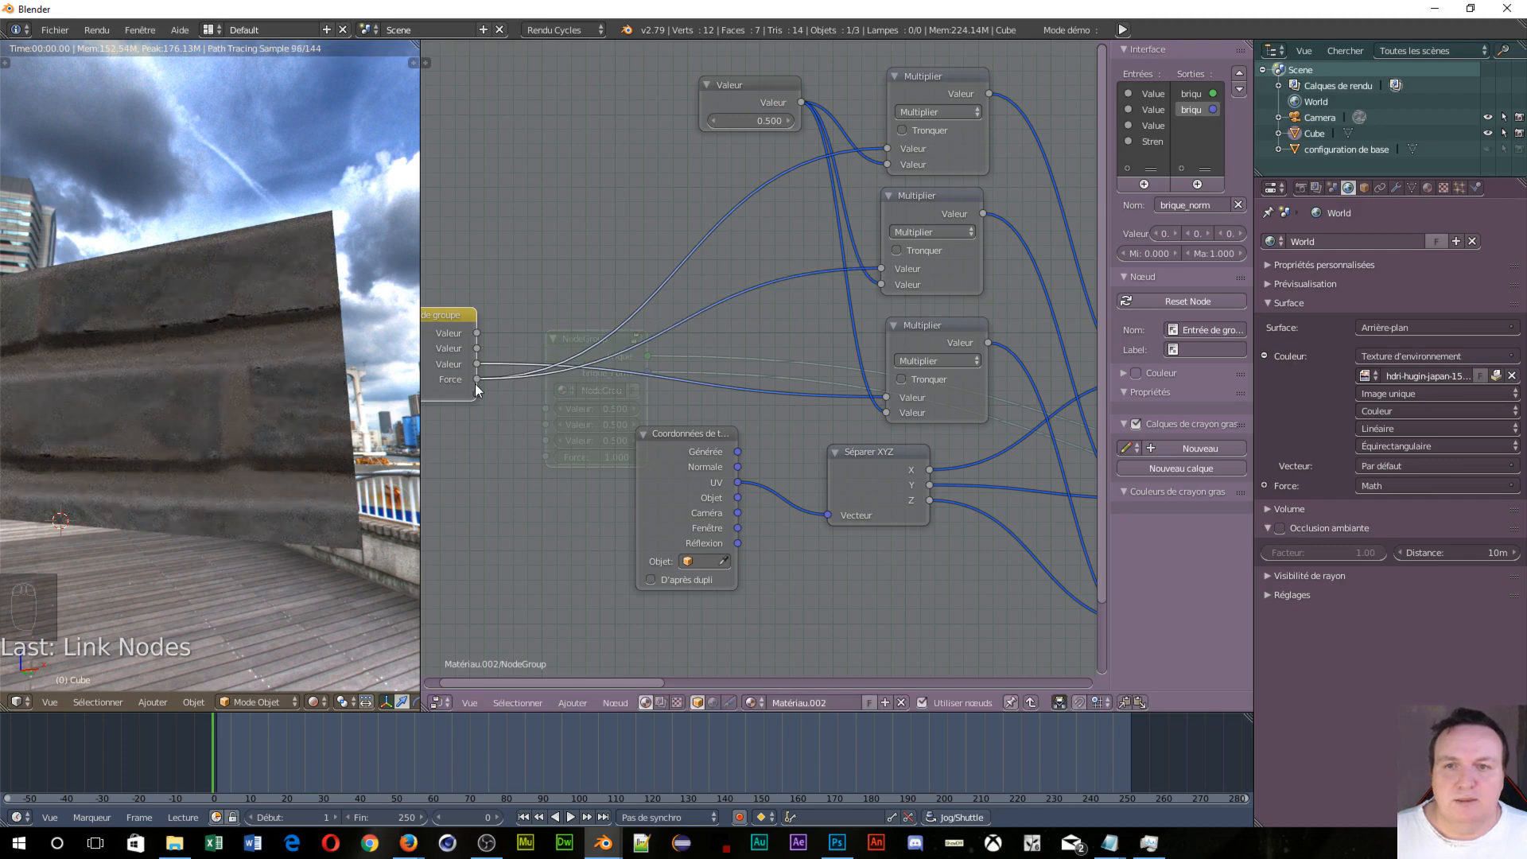
left_click_drag(475, 384, 877, 394)
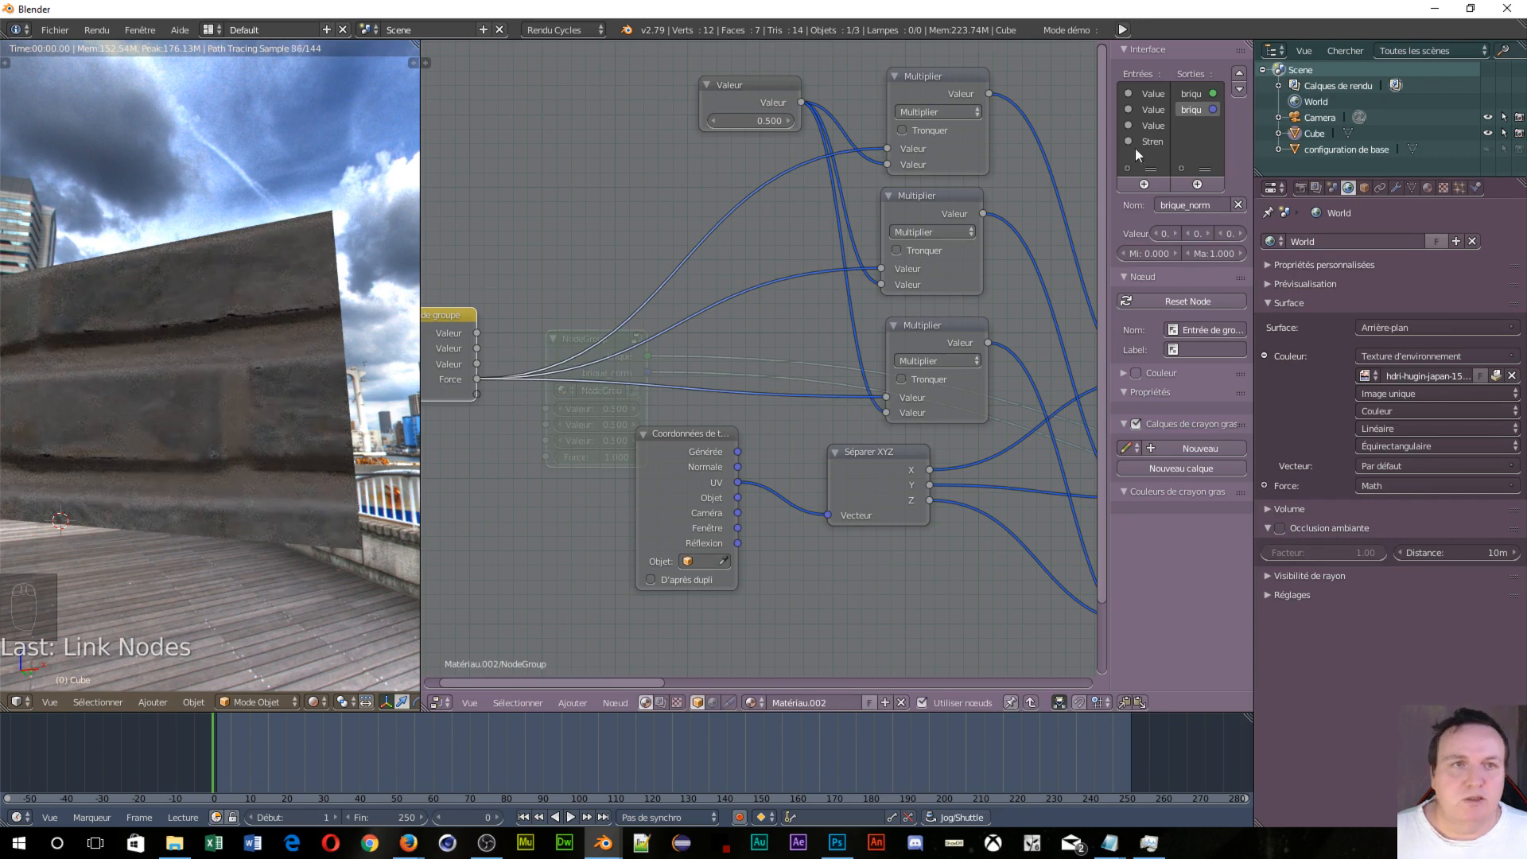
Step: Remove the three unused Value inputs from the node group's interface, keeping only the Strength input
left_click(1153, 93)
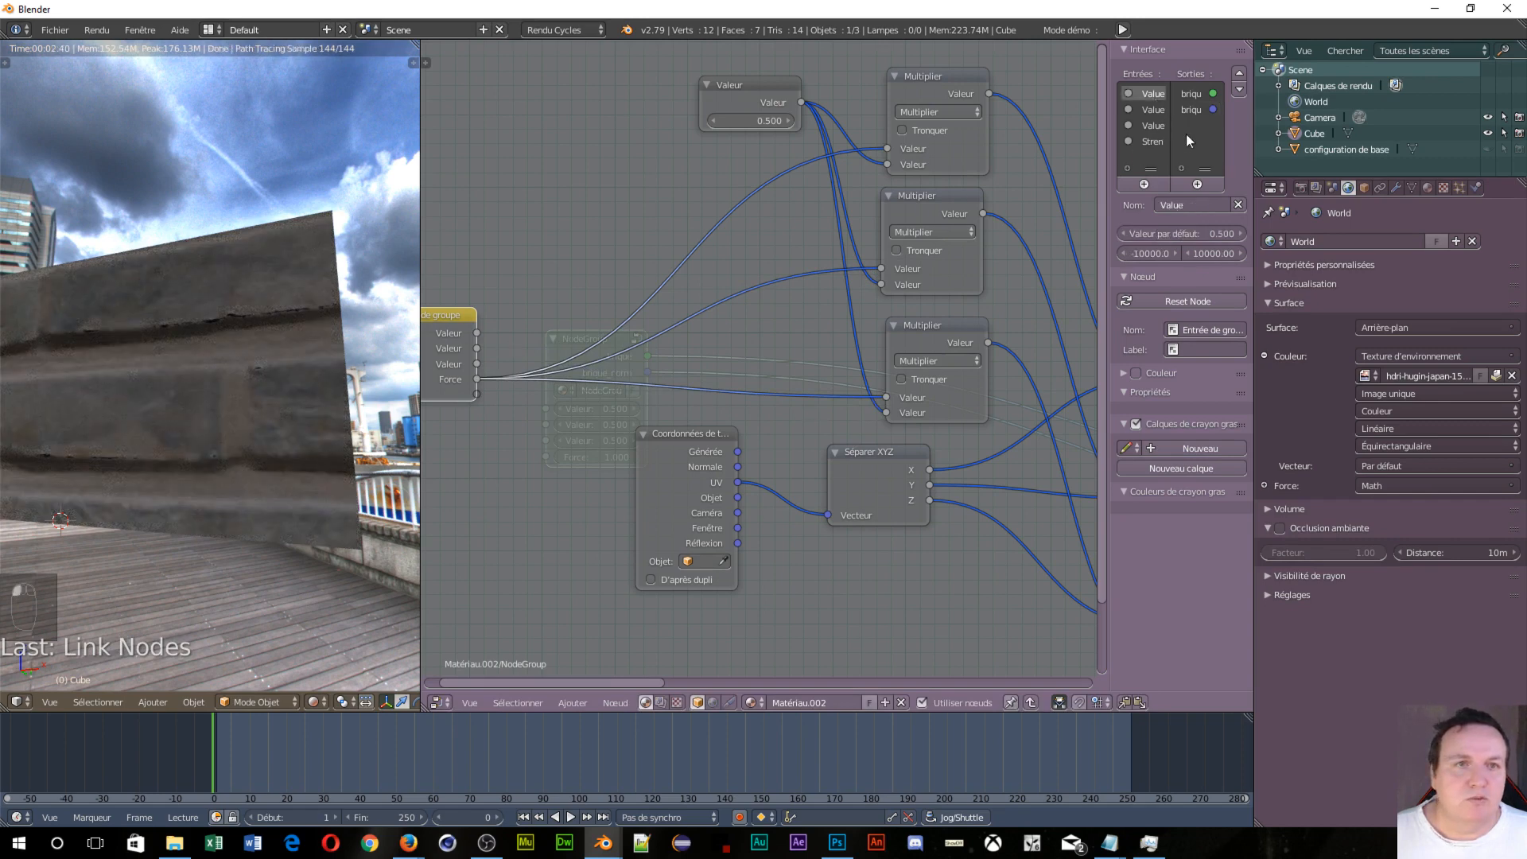
left_click(1238, 205)
left_click(1238, 204)
left_click(1239, 205)
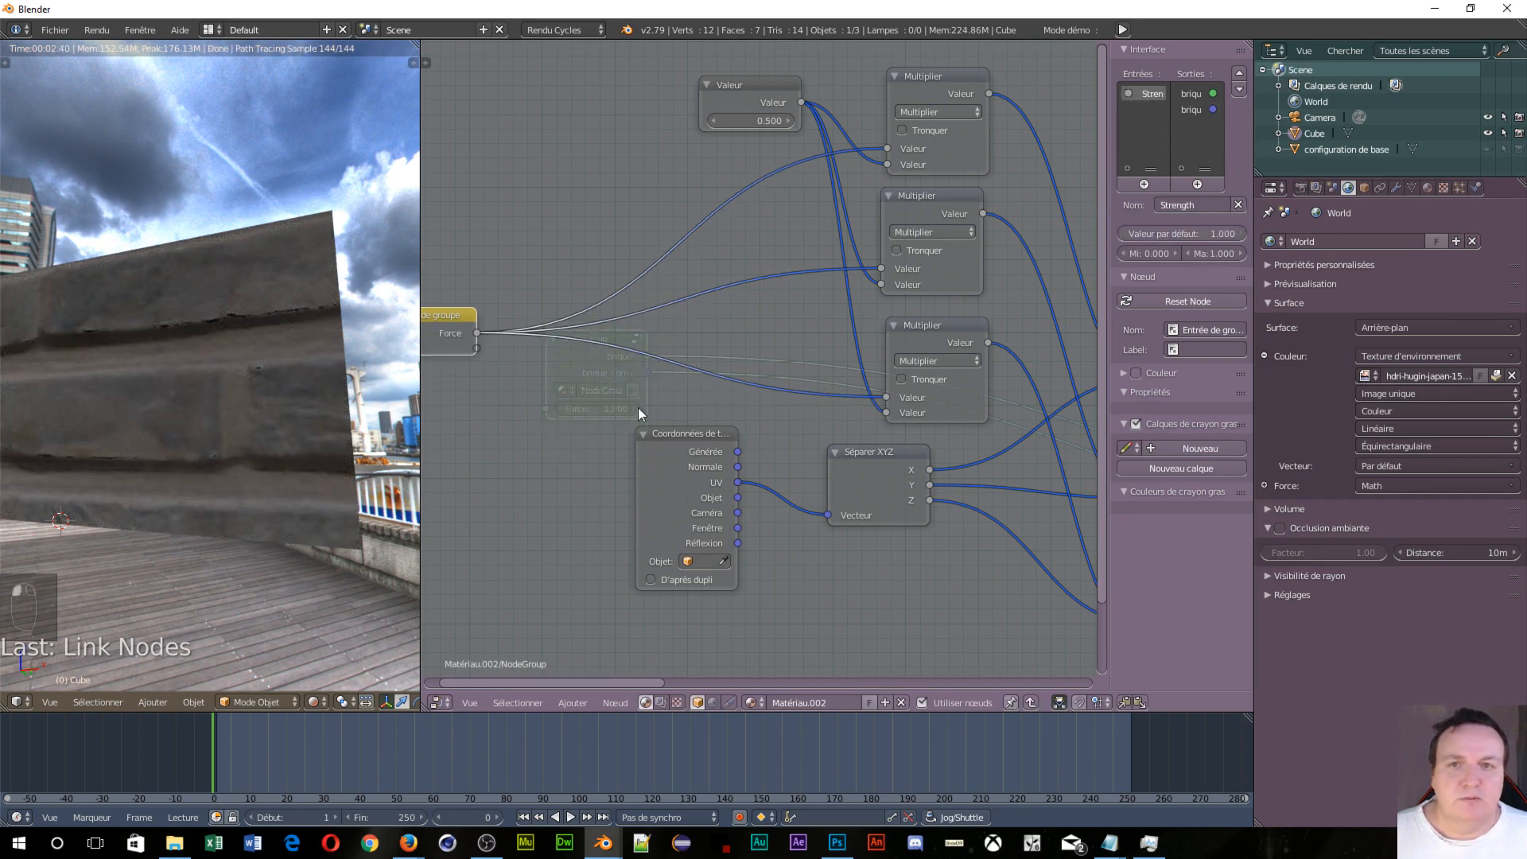
Step: Leave the node group and examine its Force input together with the brick wall in the rendered view
middle_click_drag(575, 384, 796, 367)
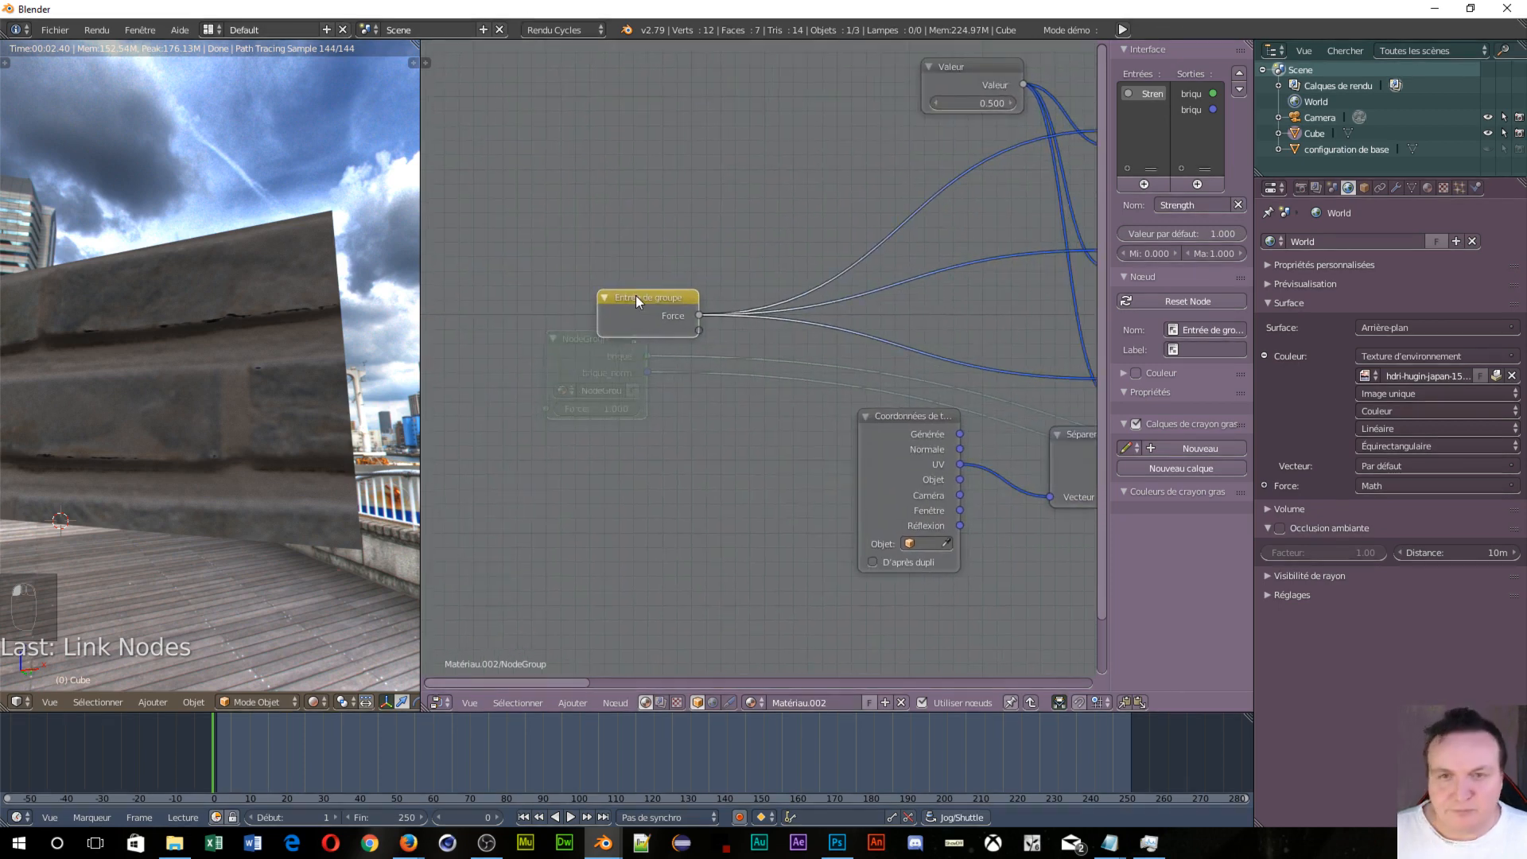
key("Tab")
scroll(805, 422, "down", 5)
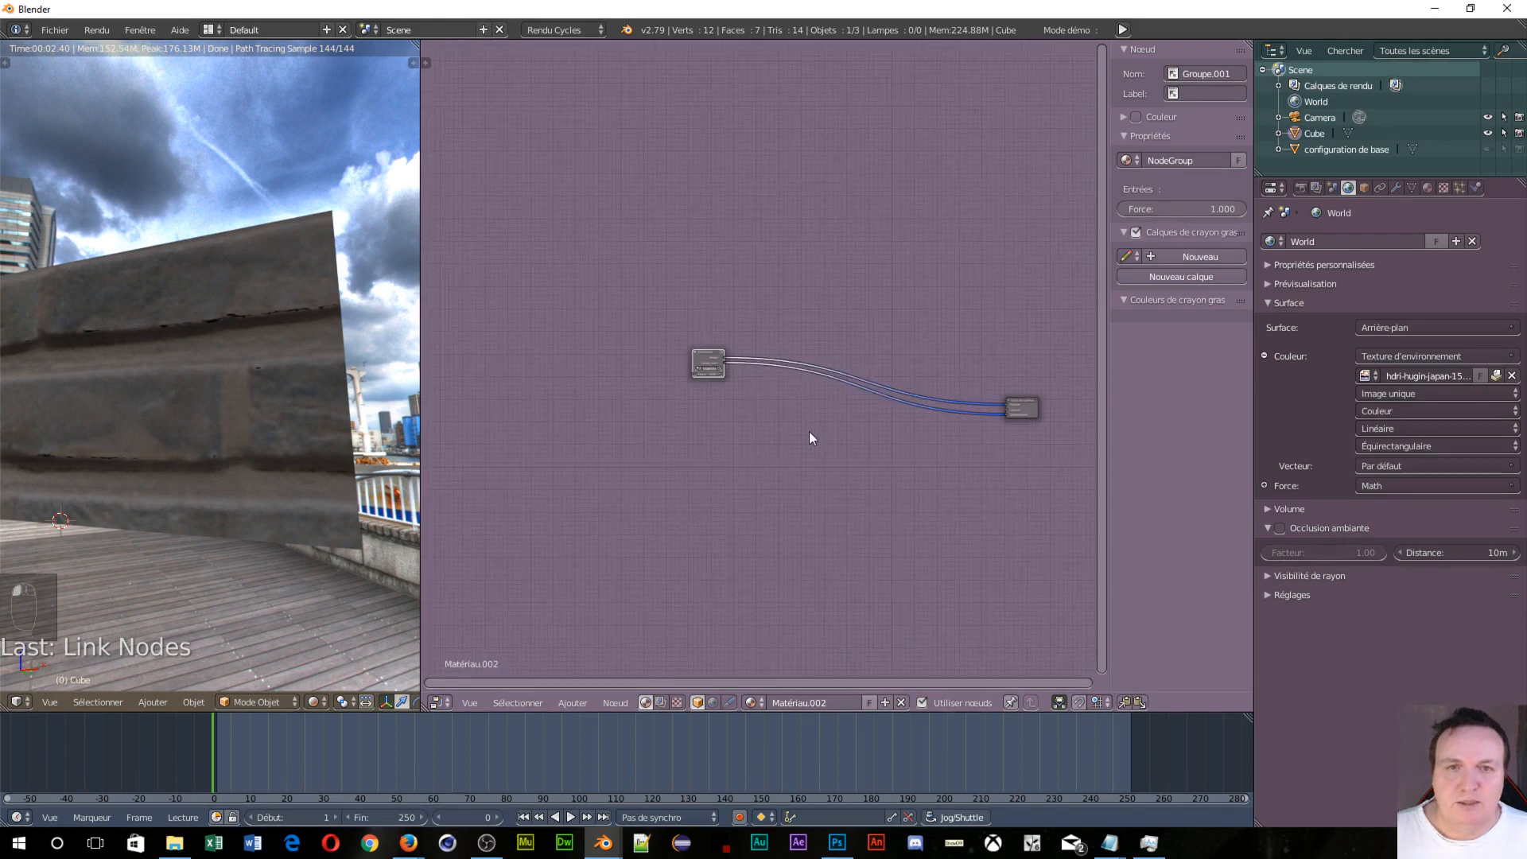
middle_click_drag(809, 431, 617, 422)
scroll(623, 498, "up", 1)
scroll(533, 407, "up", 5)
middle_click_drag(131, 455, 283, 417)
middle_click_drag(581, 468, 915, 480)
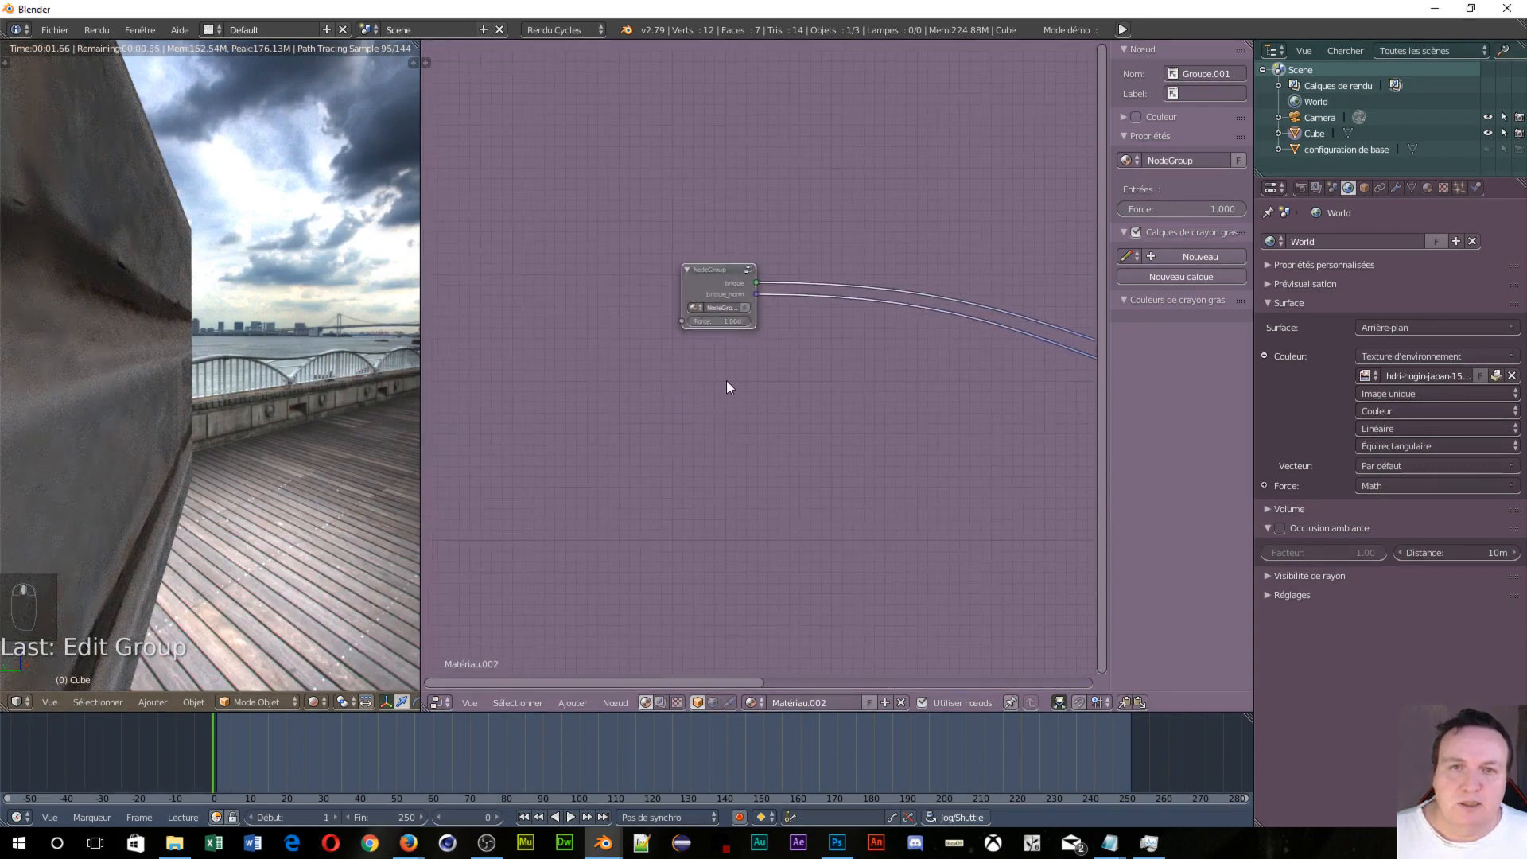
scroll(726, 366, "up", 2)
middle_click_drag(51, 290, 231, 394)
scroll(673, 423, "up", 2)
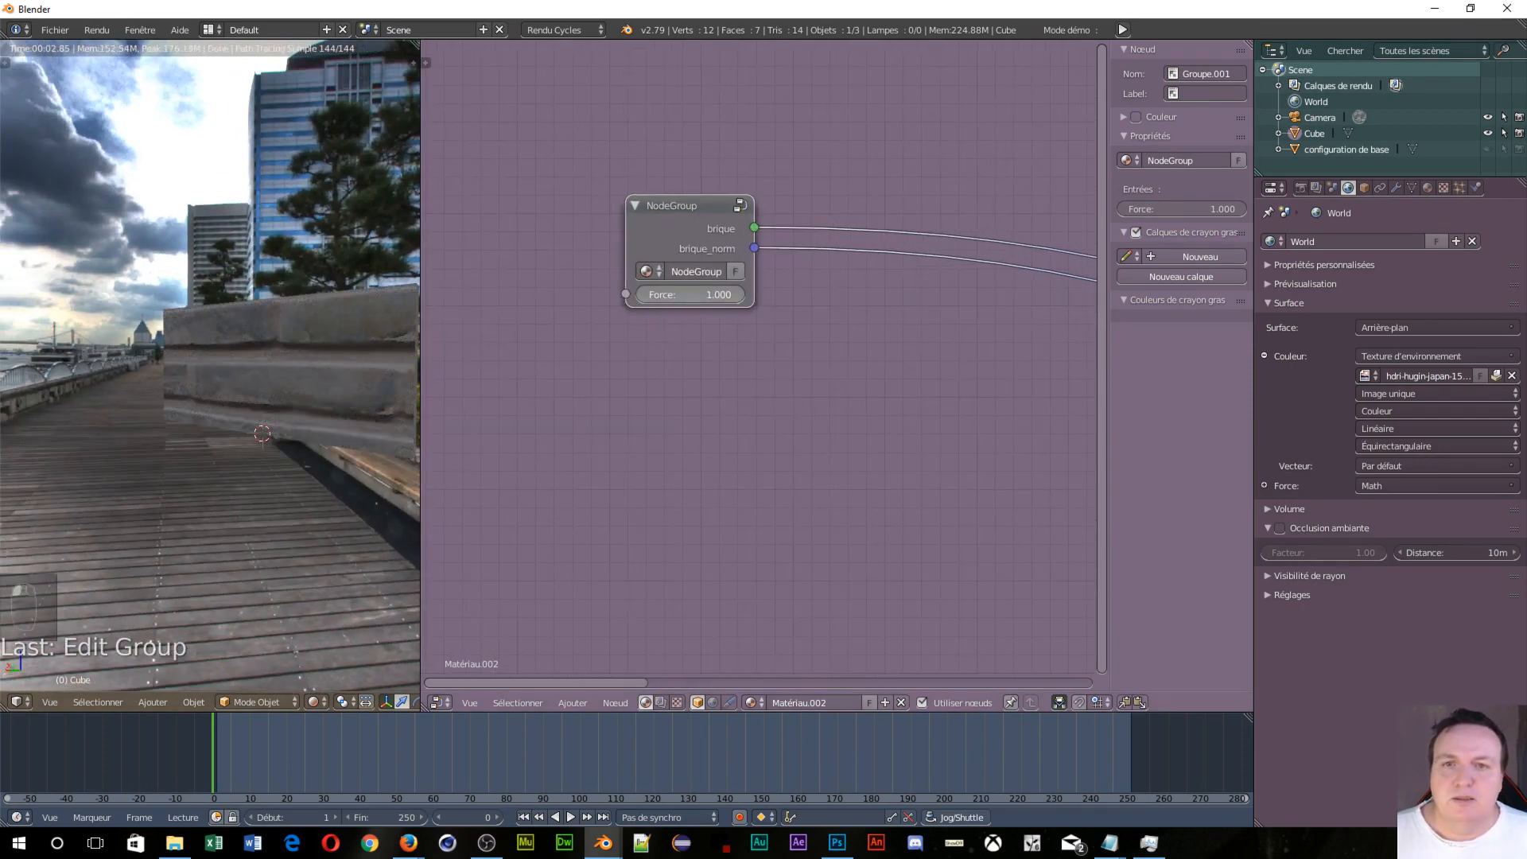
mouse_move(690, 295)
left_mouse_down()
mouse_move(621, 295)
mouse_move(690, 295)
left_mouse_up()
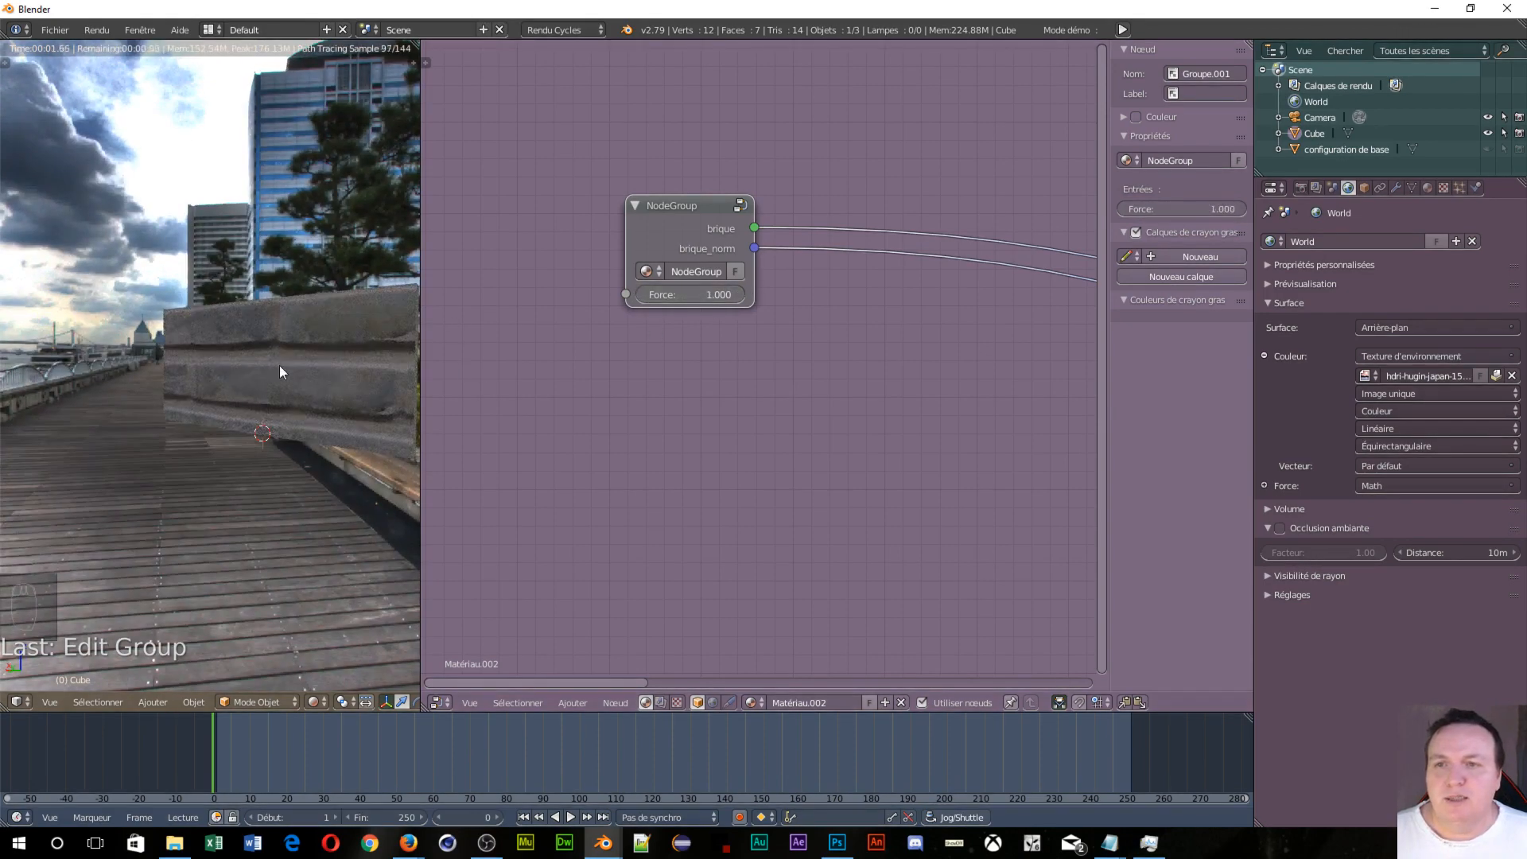
Step: Inside the node group, swap the Force and Valeur links between the two inputs of each of the three Multiplier nodes
key("Tab")
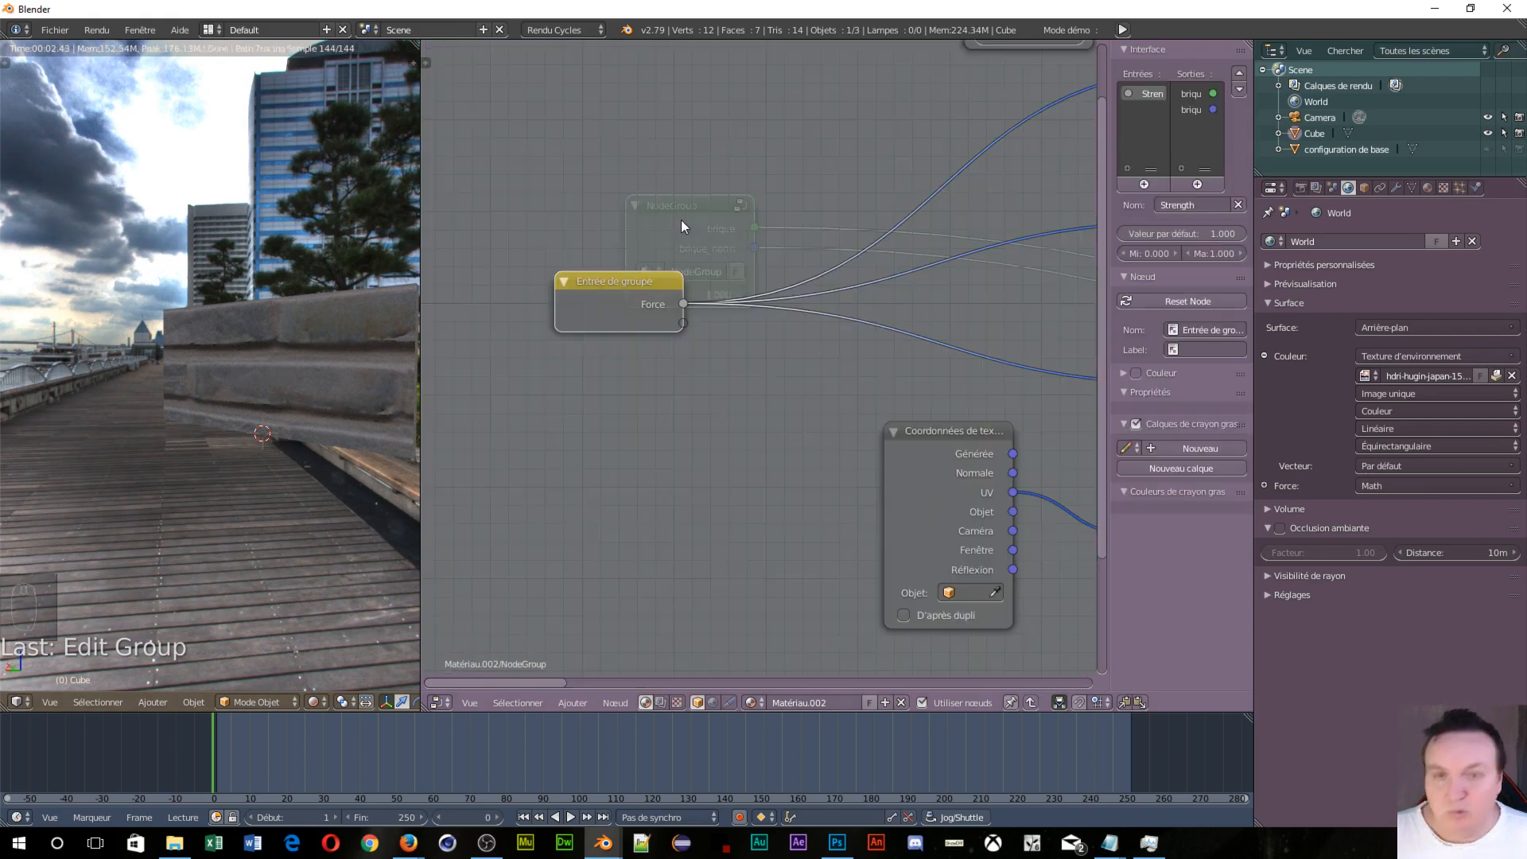
middle_click_drag(811, 422, 536, 416)
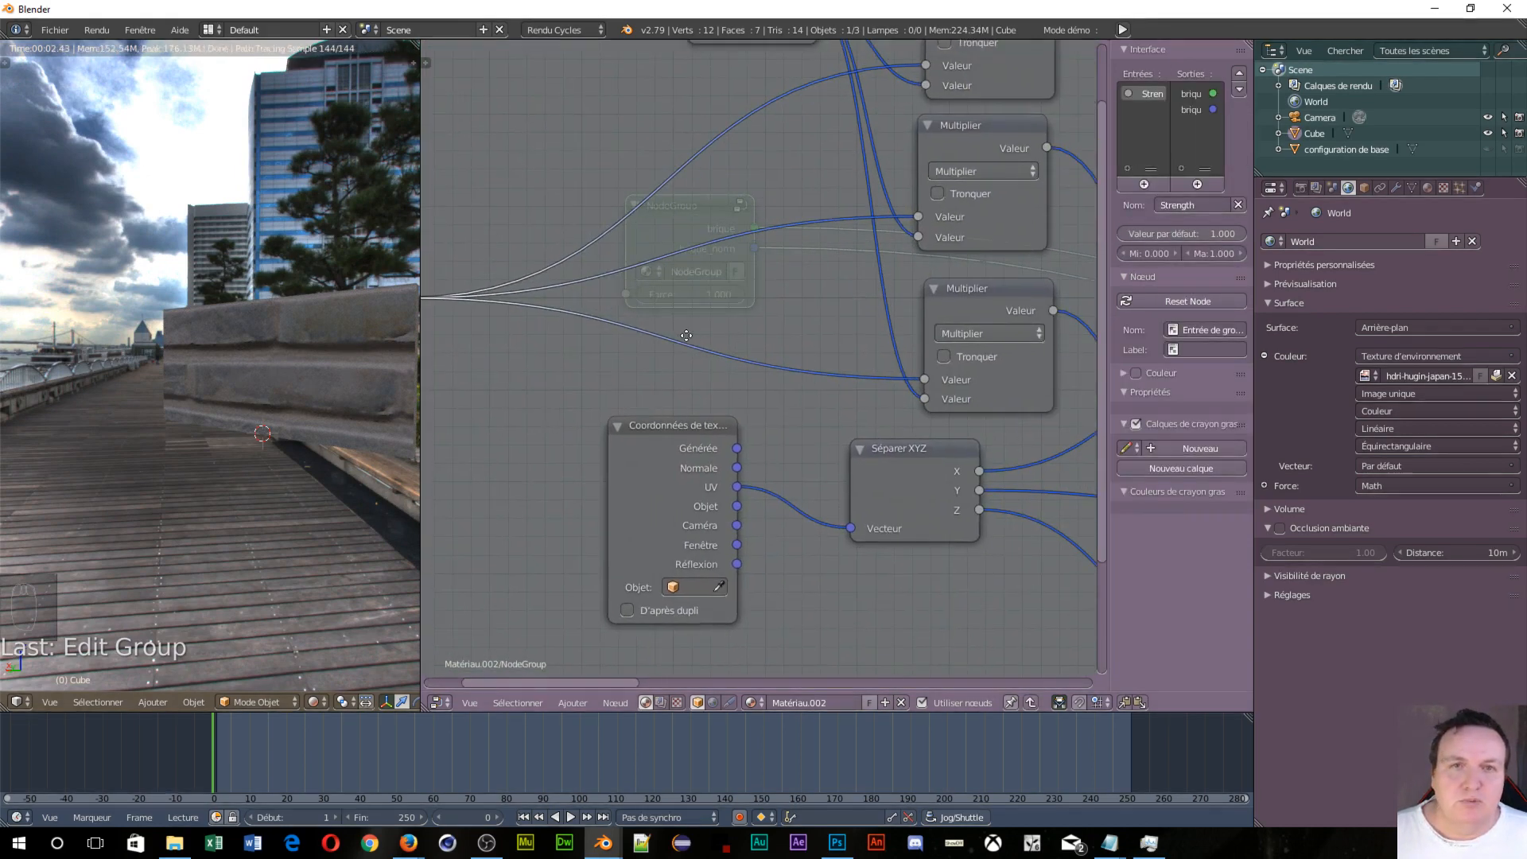
middle_click_drag(686, 335, 703, 475)
left_click_drag(946, 206, 944, 225)
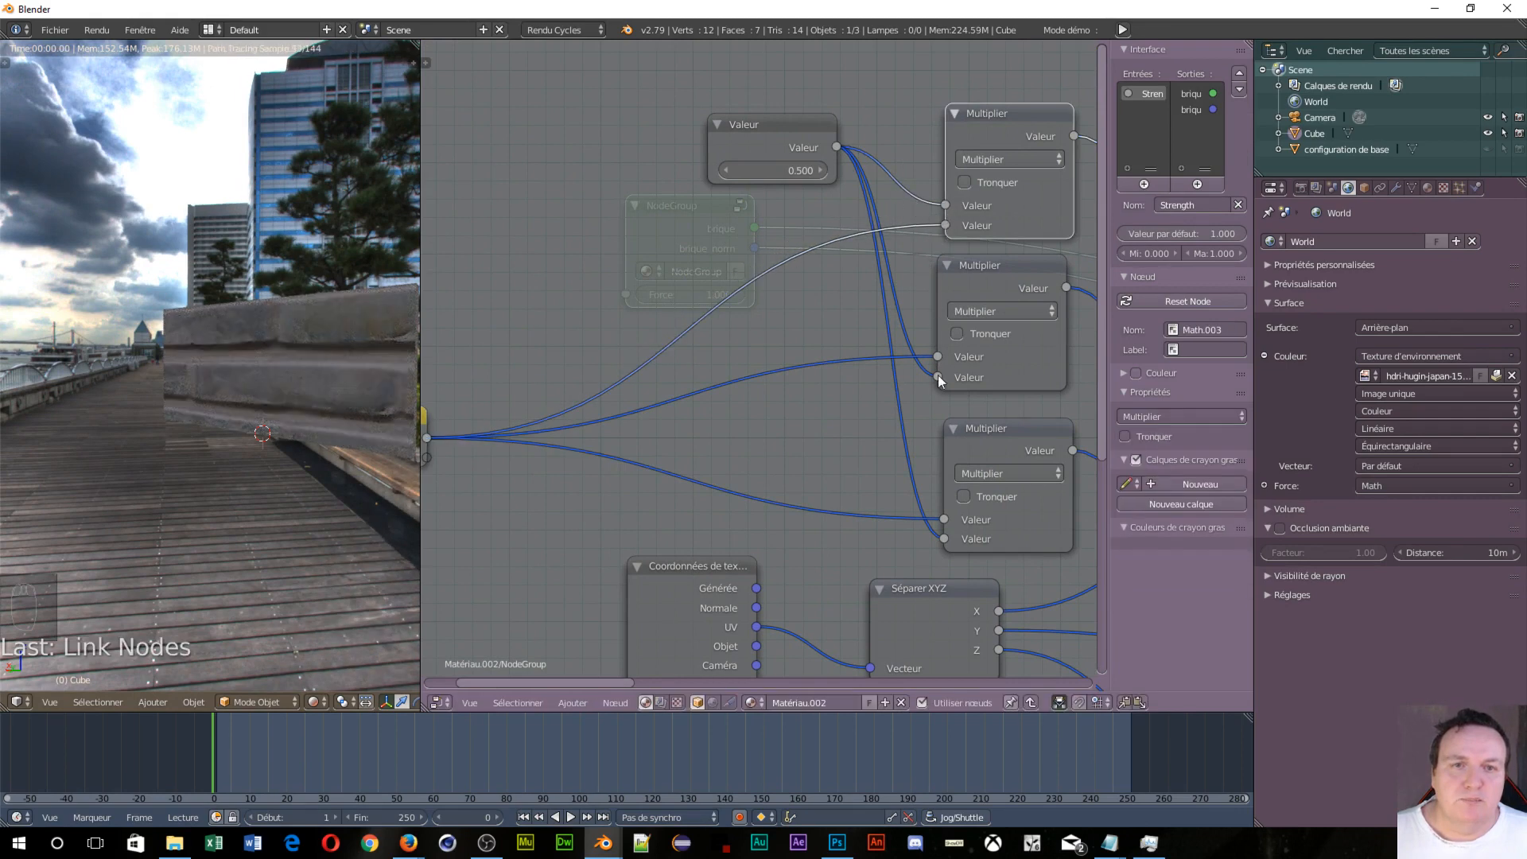
left_click_drag(937, 379, 938, 357)
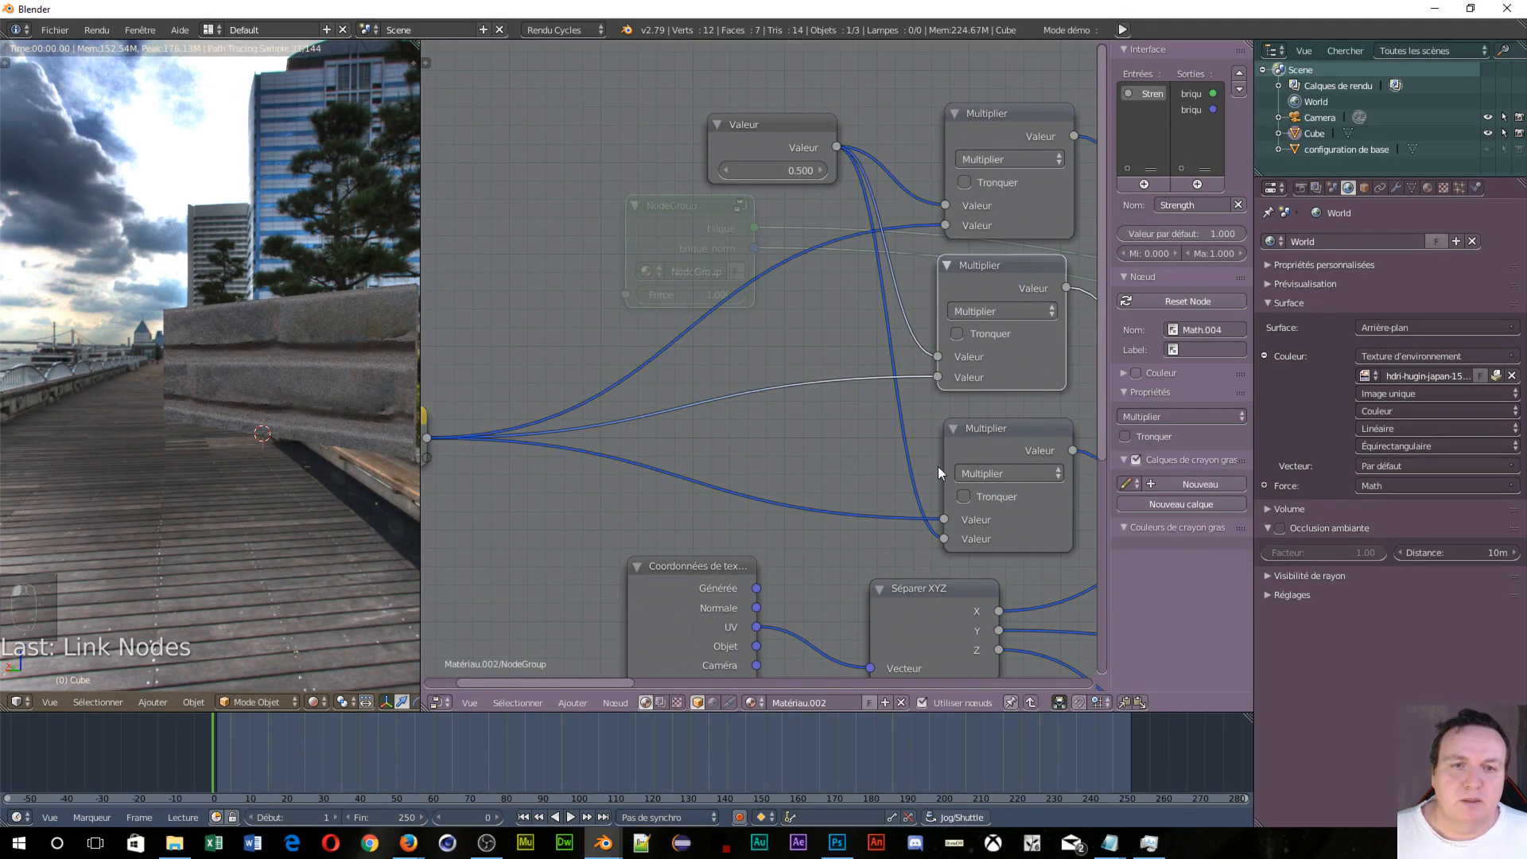
left_click_drag(945, 541, 935, 522)
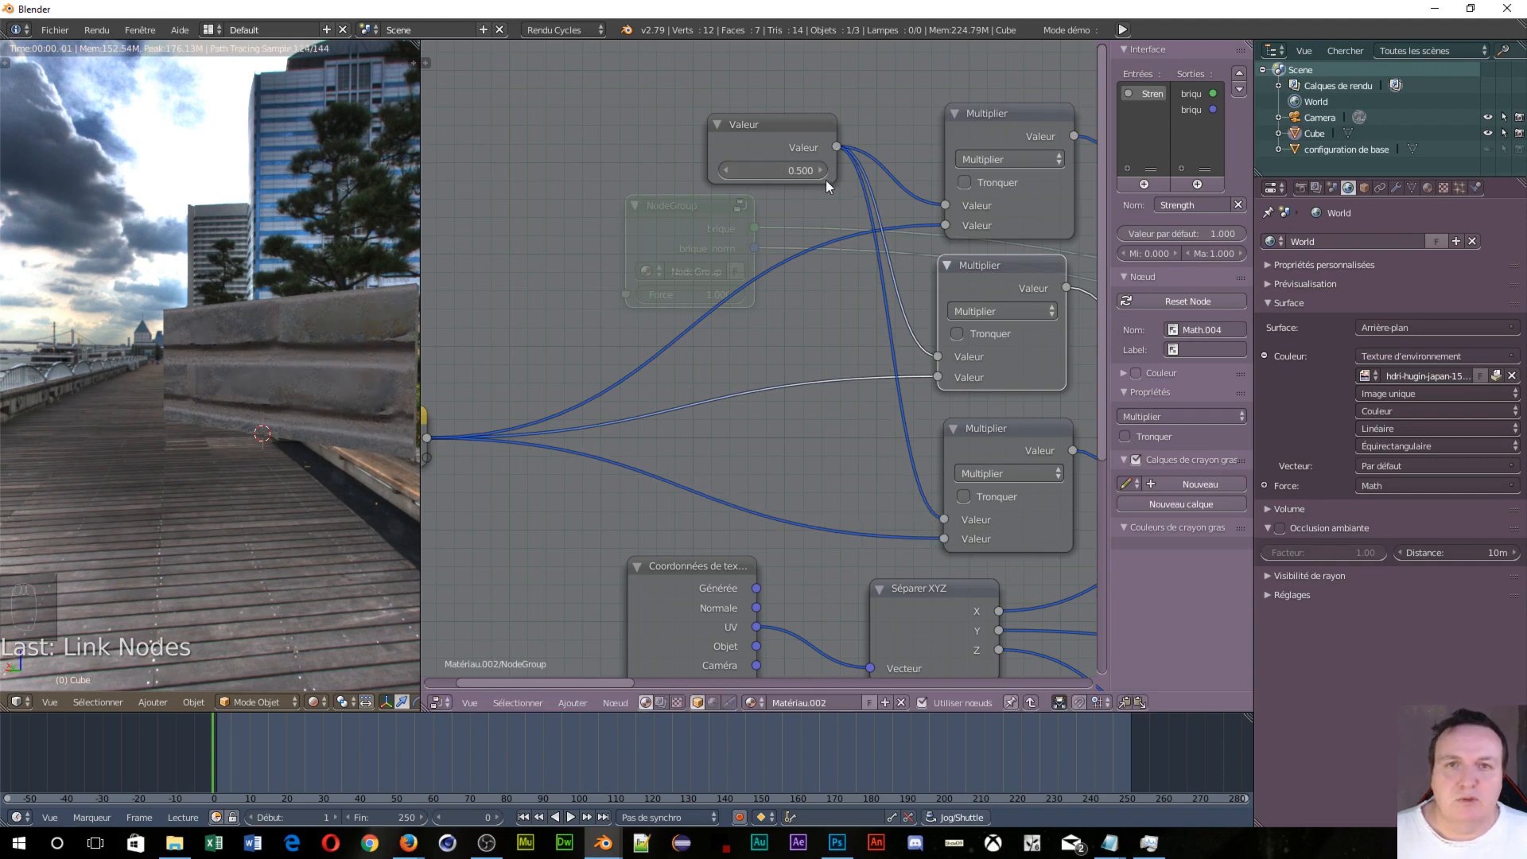
Step: Set the Valeur node to 2.9 and the Strength input's maximum to 100, and leave the node group
left_click_drag(814, 173, 865, 172)
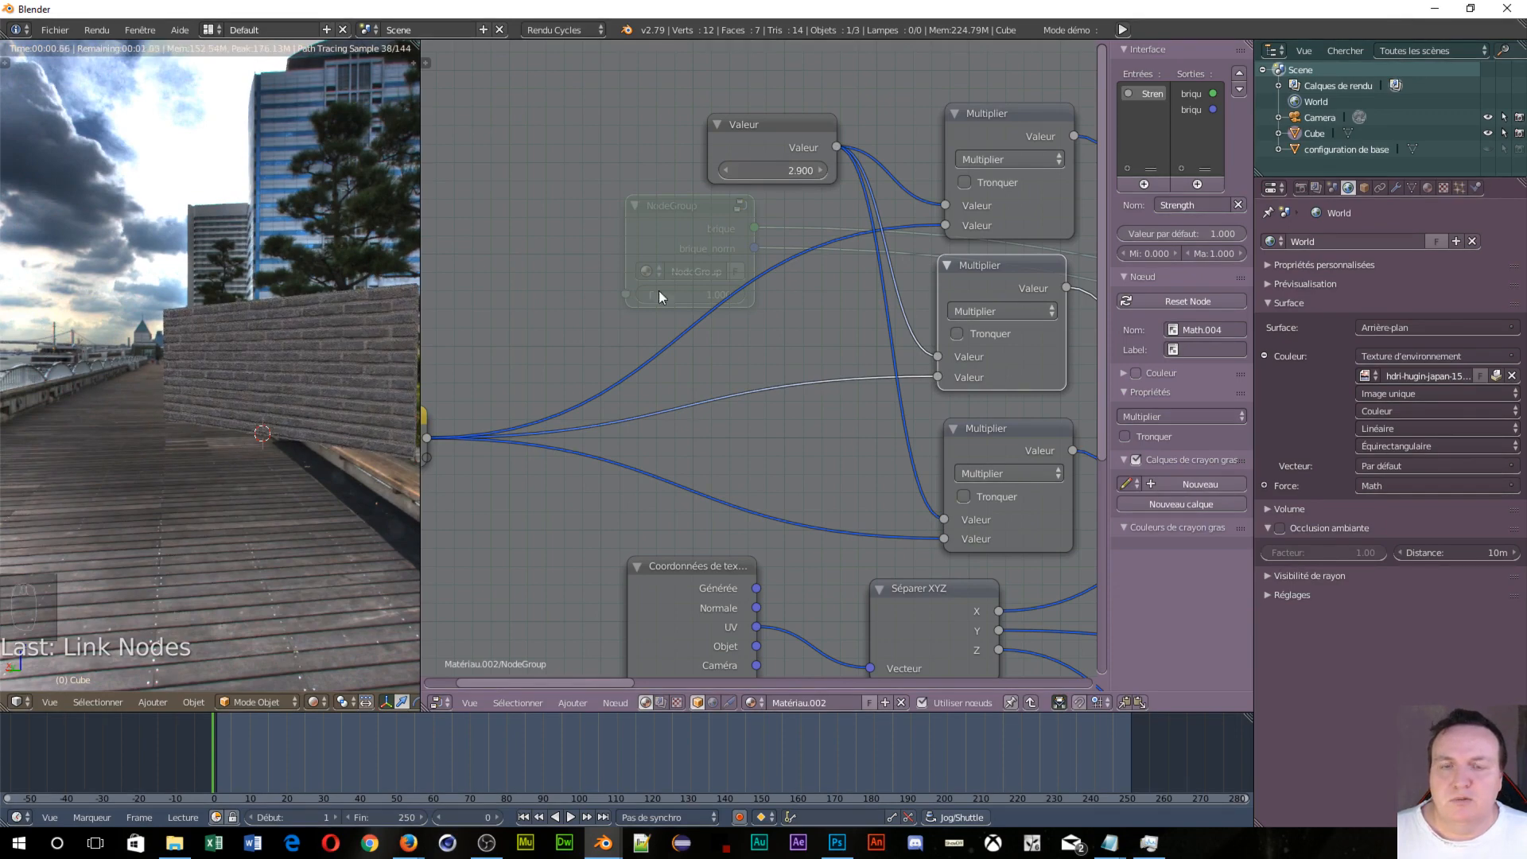
middle_click_drag(658, 291, 890, 242)
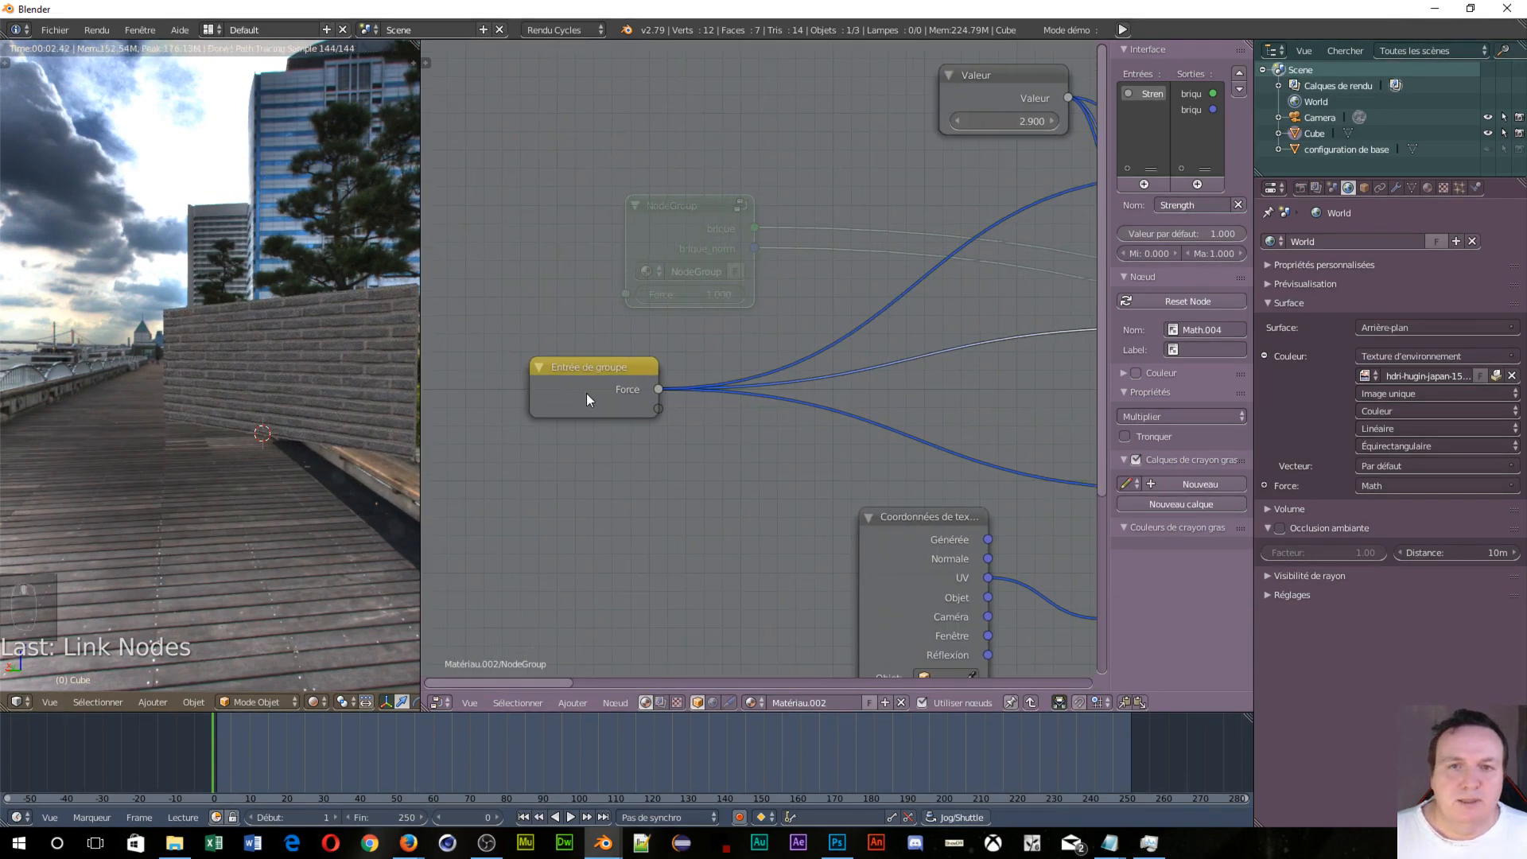
left_click(1215, 253)
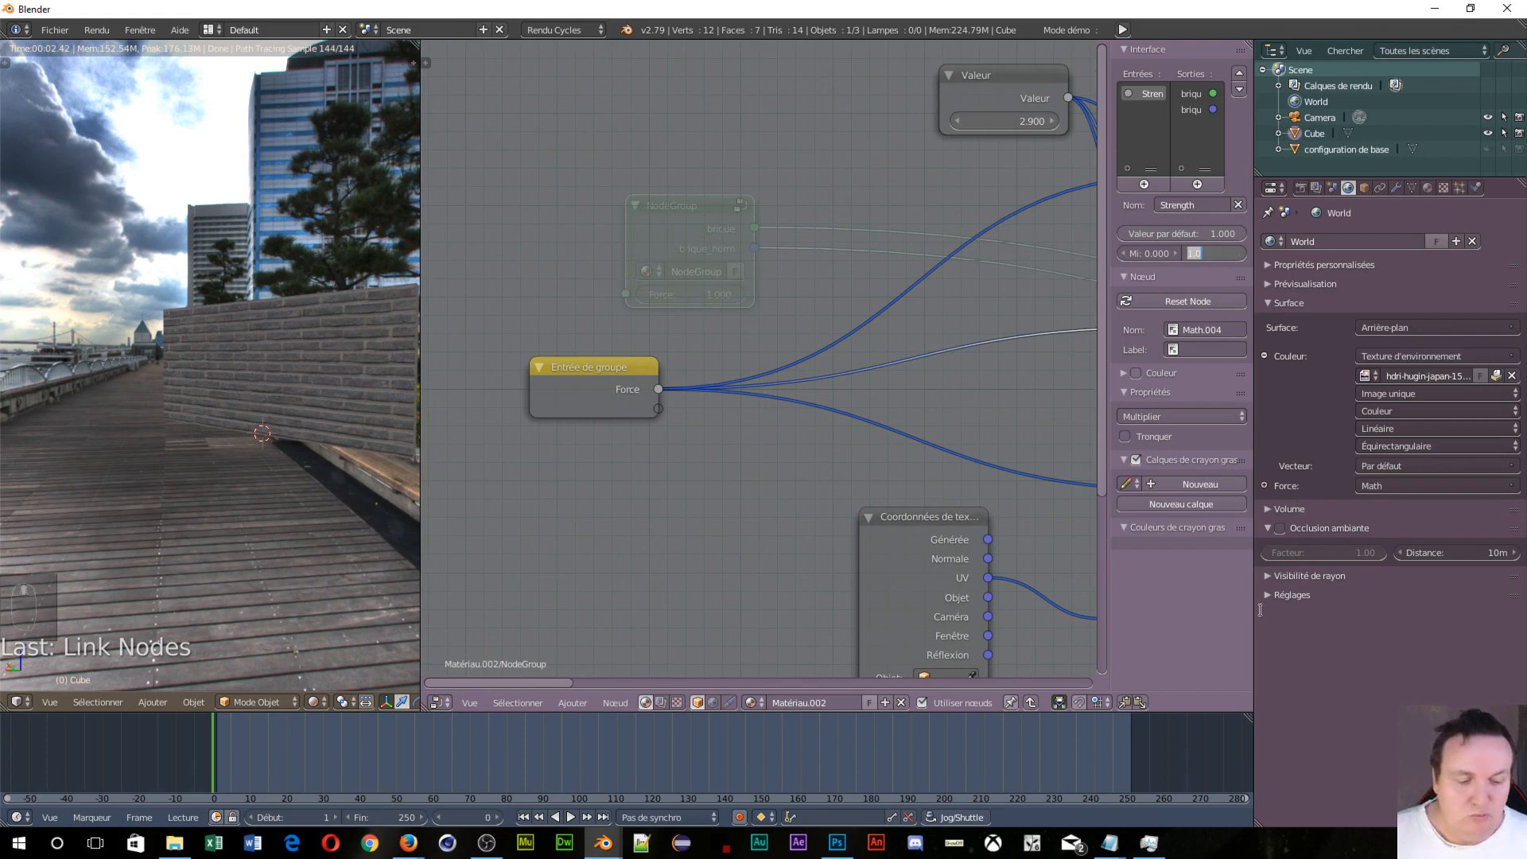
type("100")
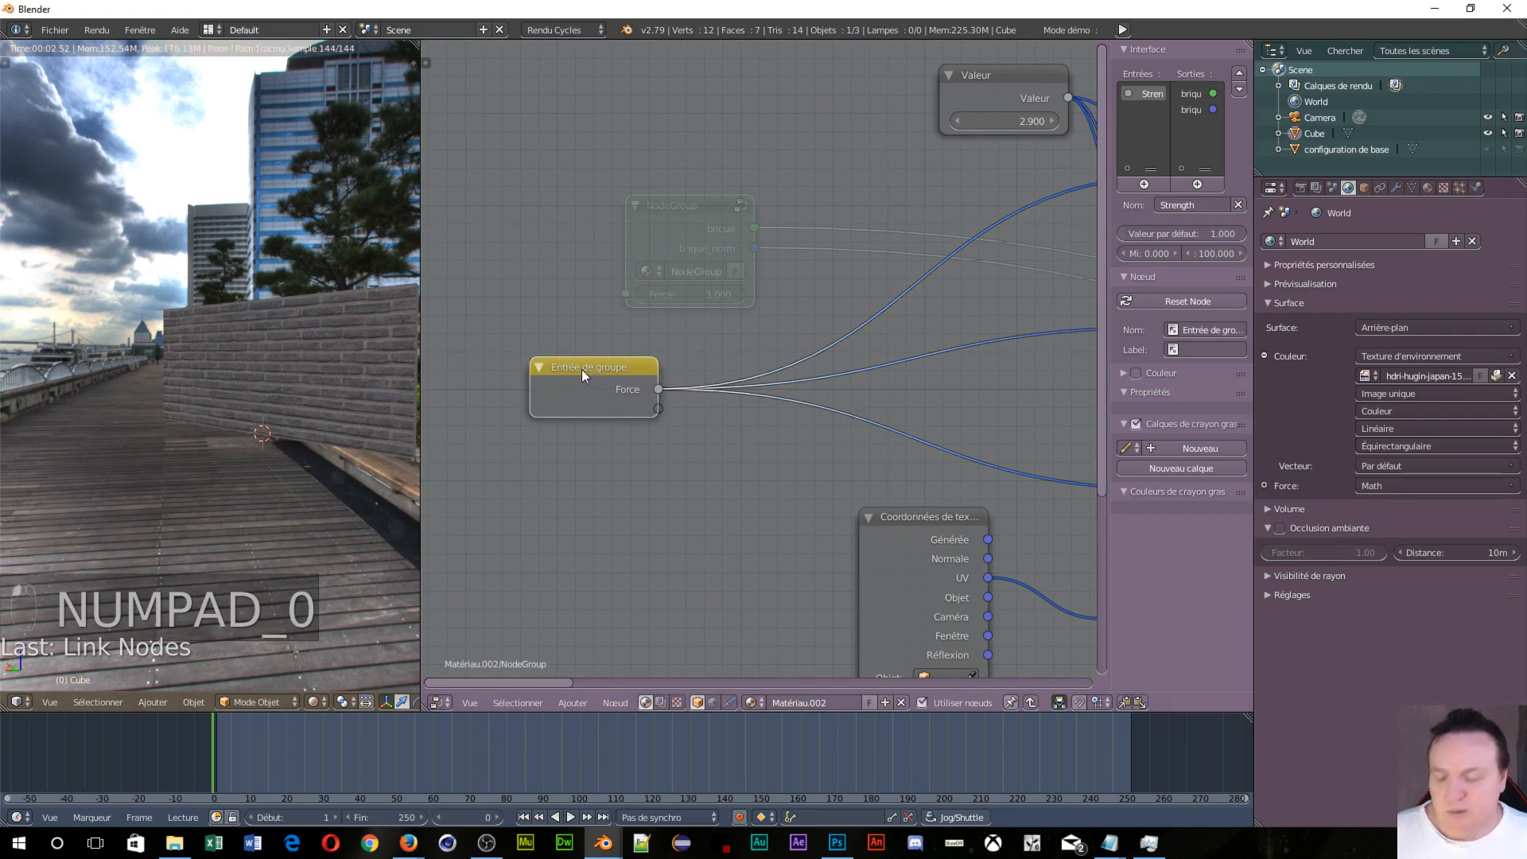
key("Tab")
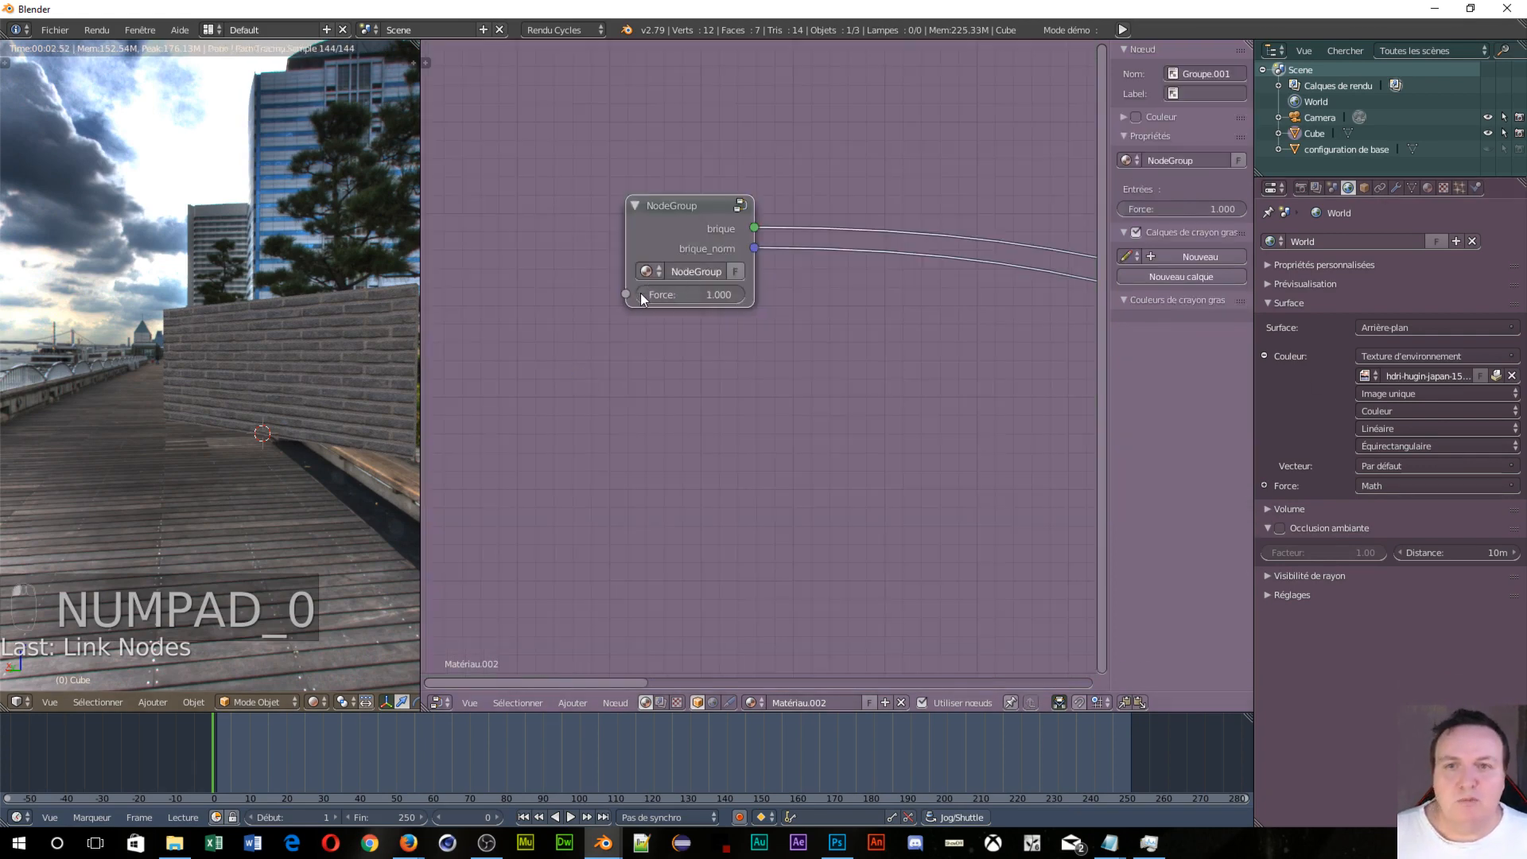
Step: Set the NodeGroup node's Force to 10 and check the brick scale up close on the wall
mouse_move(641, 293)
left_mouse_down()
mouse_move(716, 293)
mouse_move(640, 293)
mouse_move(663, 292)
left_mouse_up()
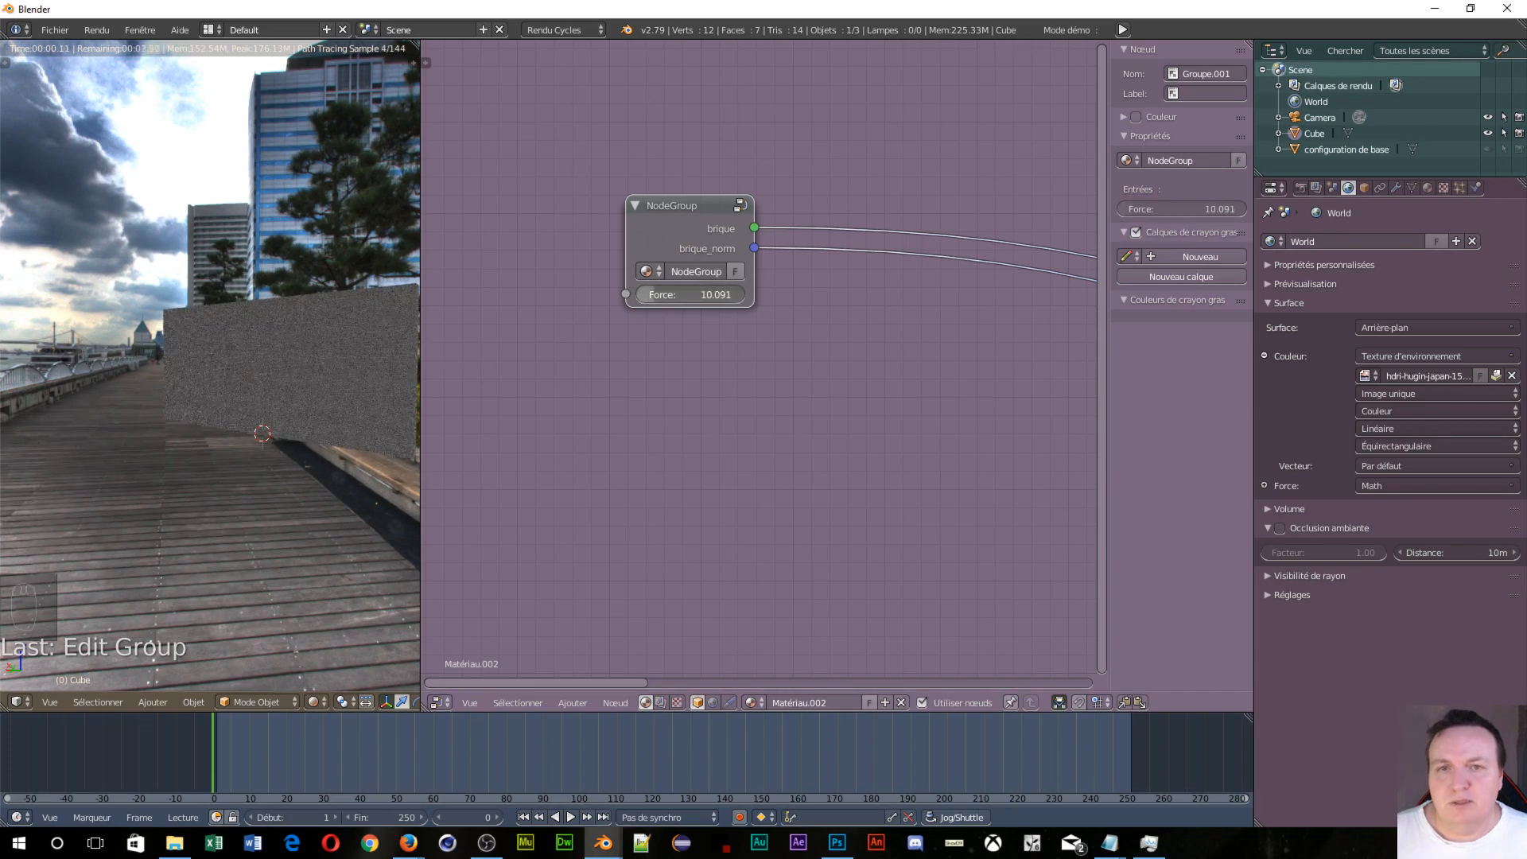
left_click(708, 289)
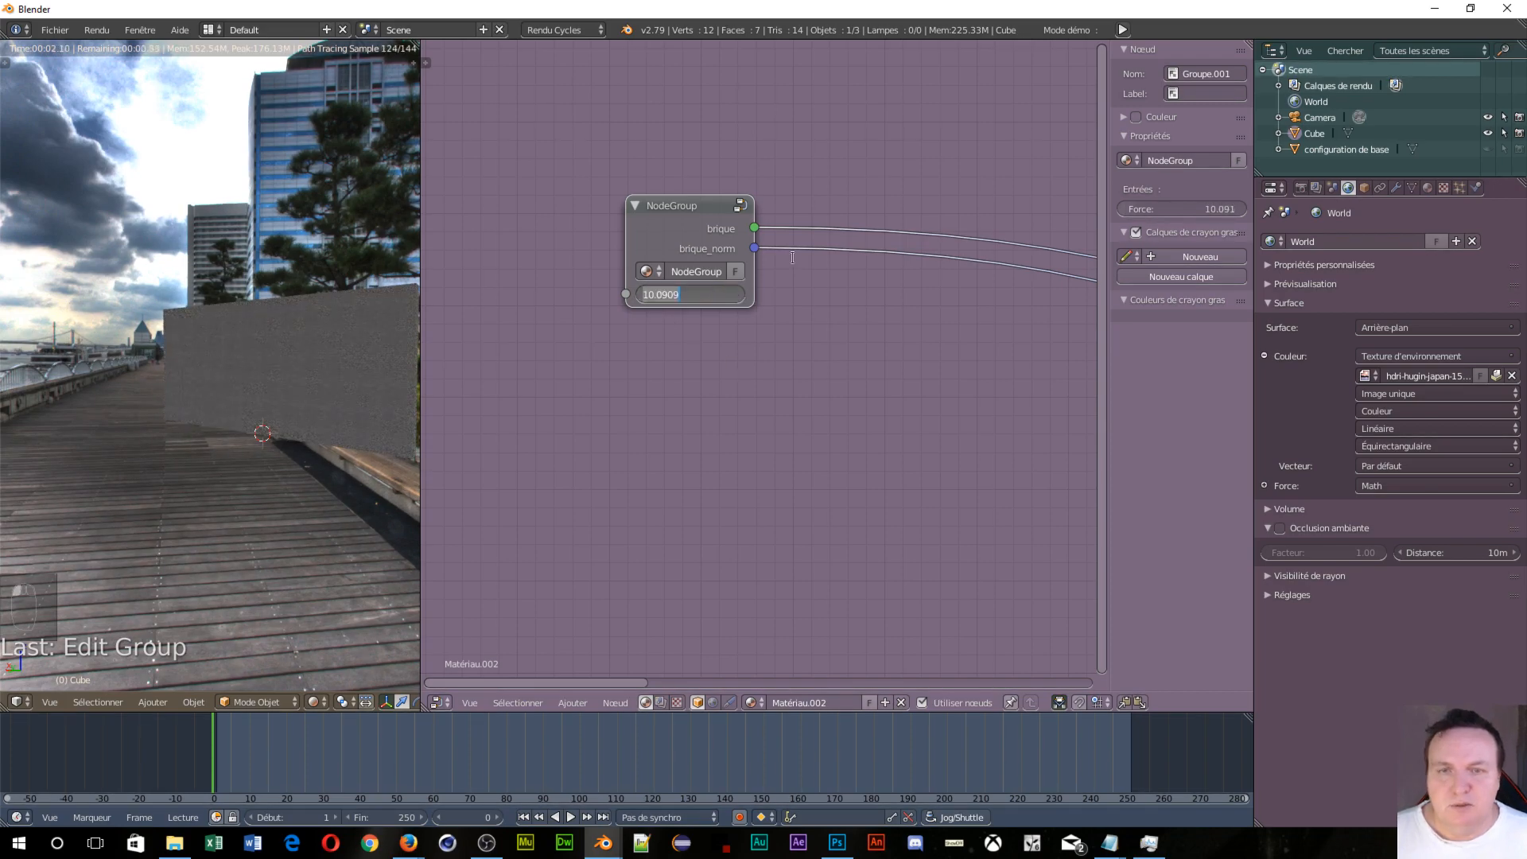
type("10")
key("Return")
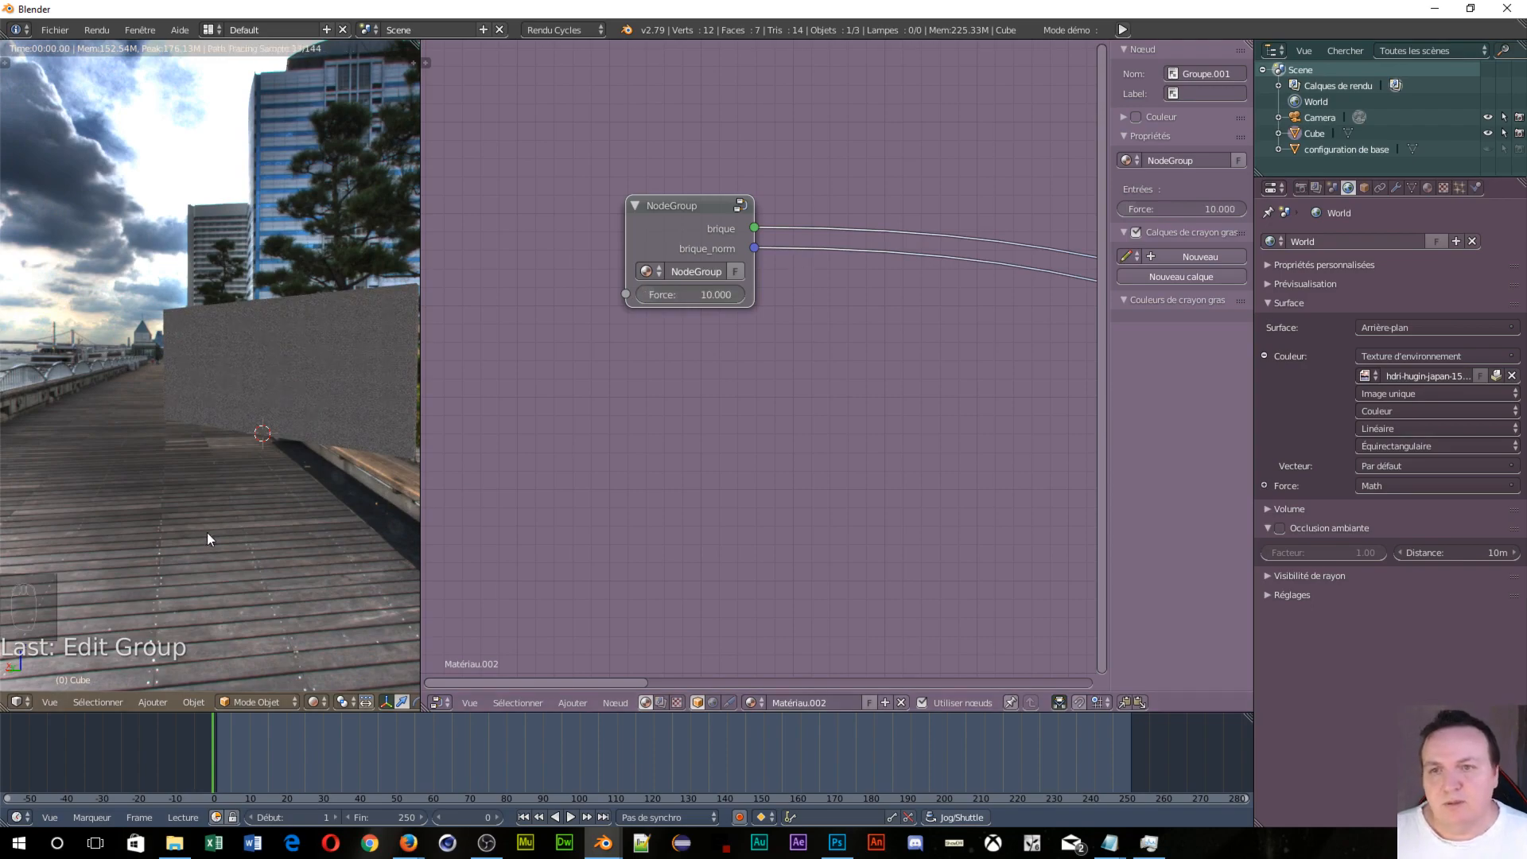
scroll(213, 525, "up", 5)
scroll(215, 526, "down", 4)
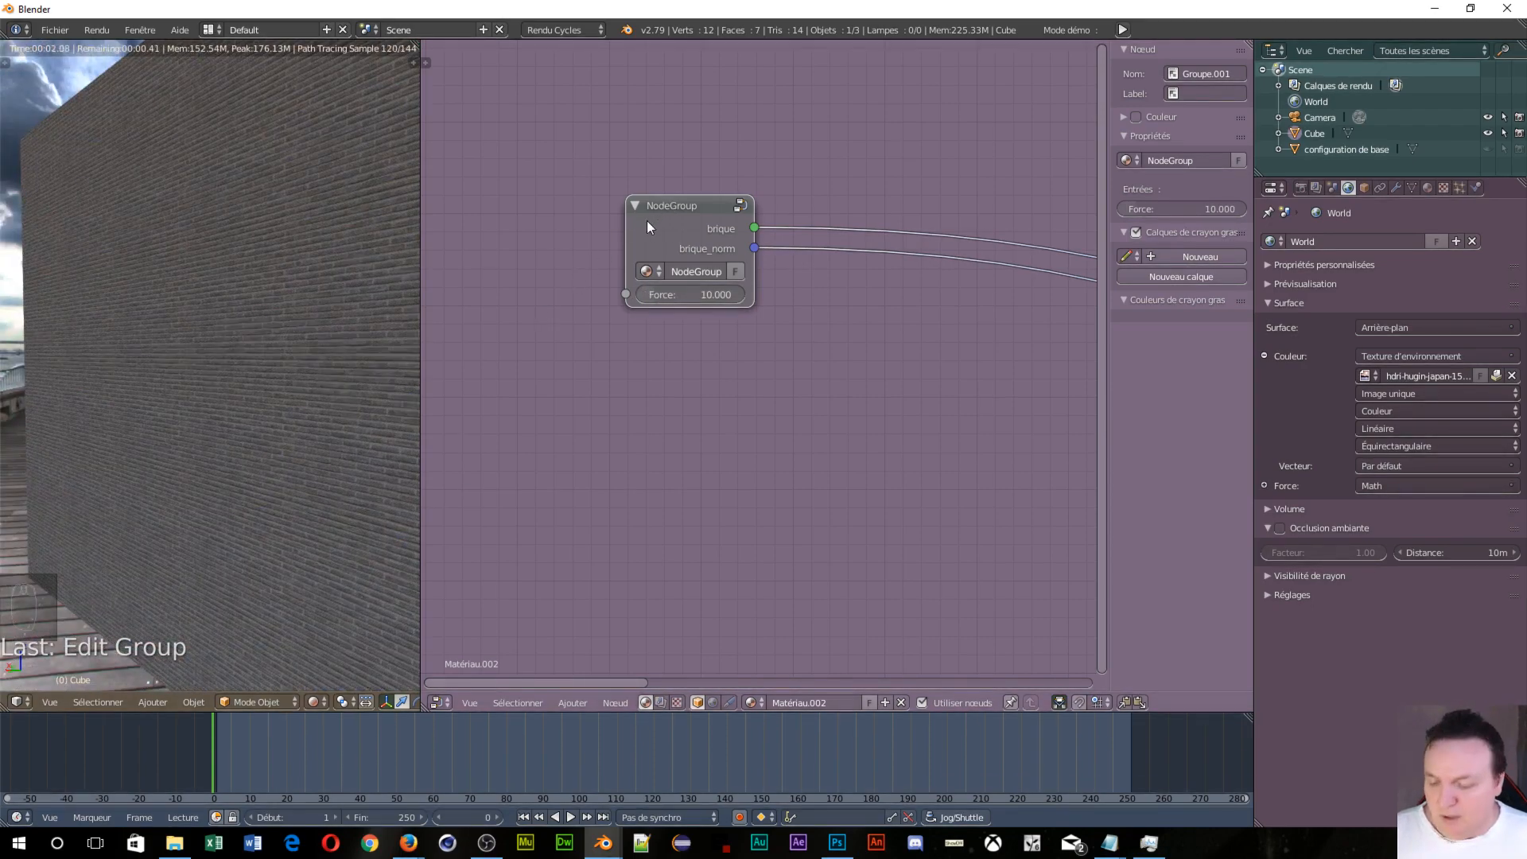
Step: Set the Valeur node inside the group to 0.8, check the brick wall from further away and return to the material's node tree
key("Tab")
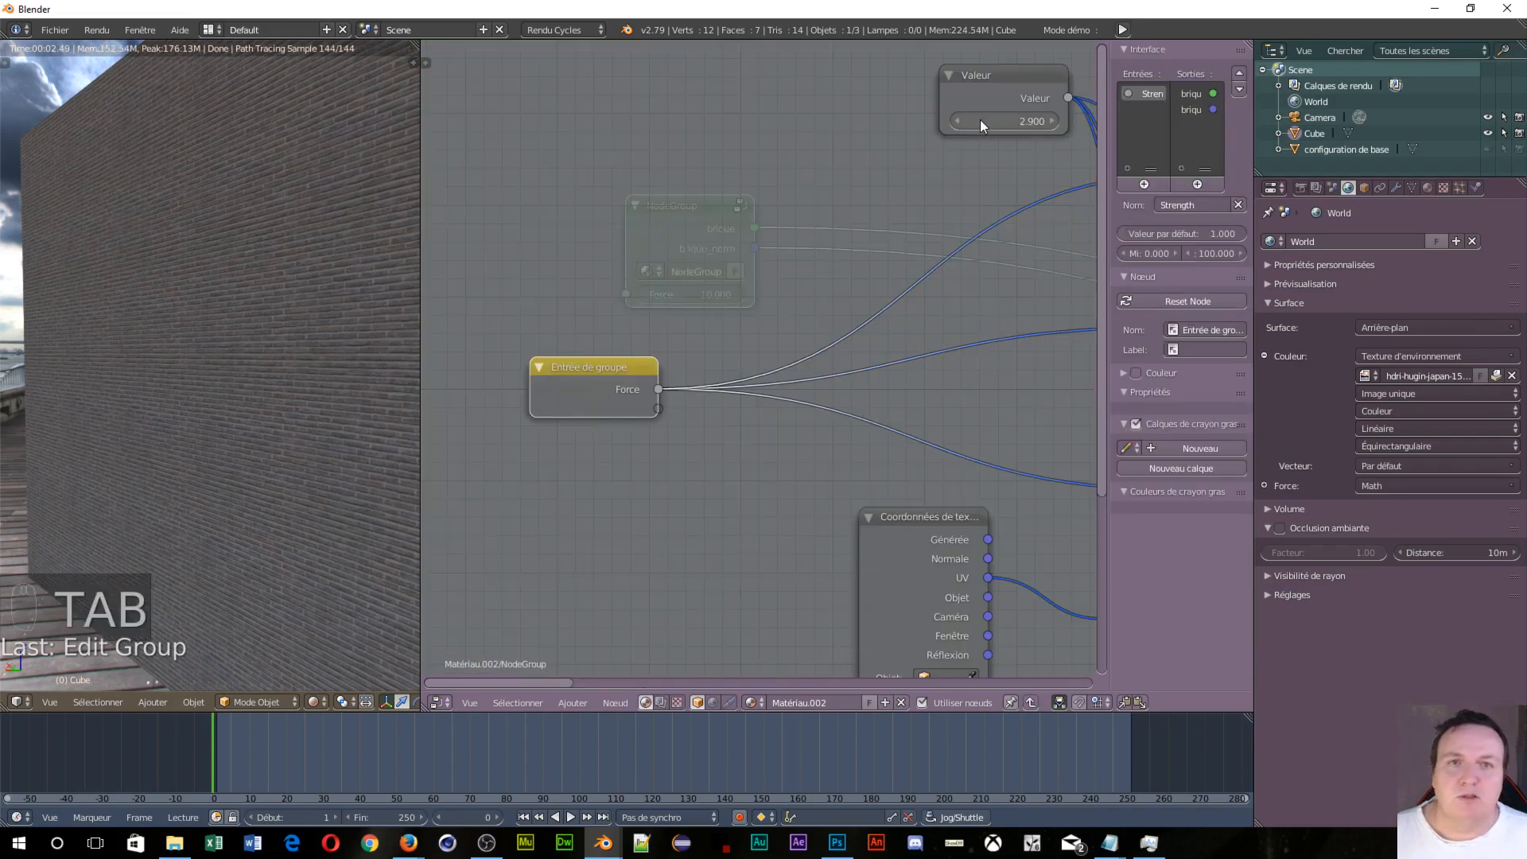
key("BackSpace")
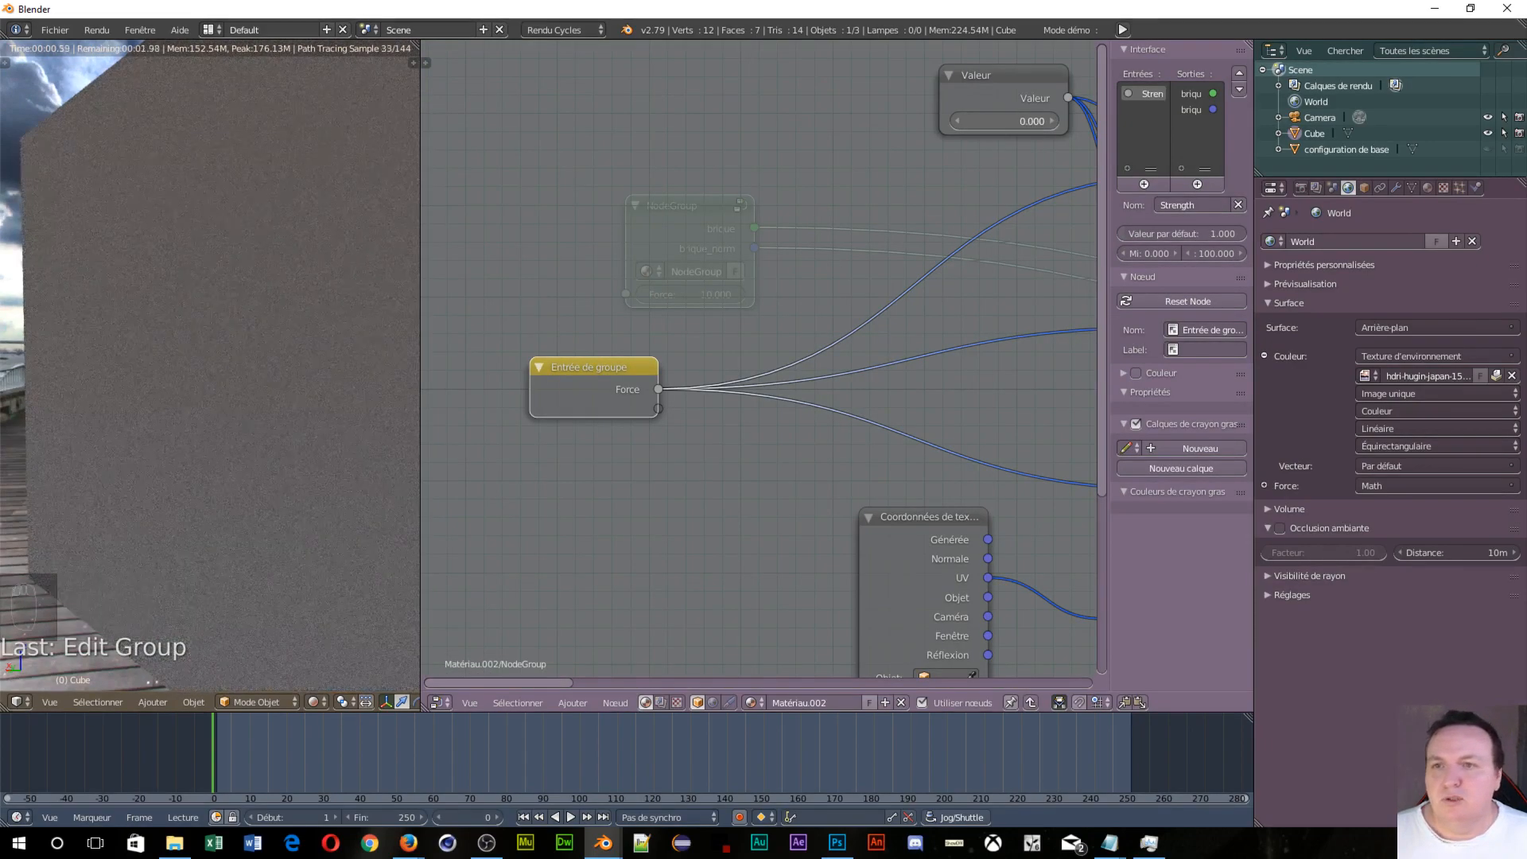
mouse_move(1004, 121)
left_mouse_down()
mouse_move(1039, 122)
mouse_move(978, 122)
left_mouse_up()
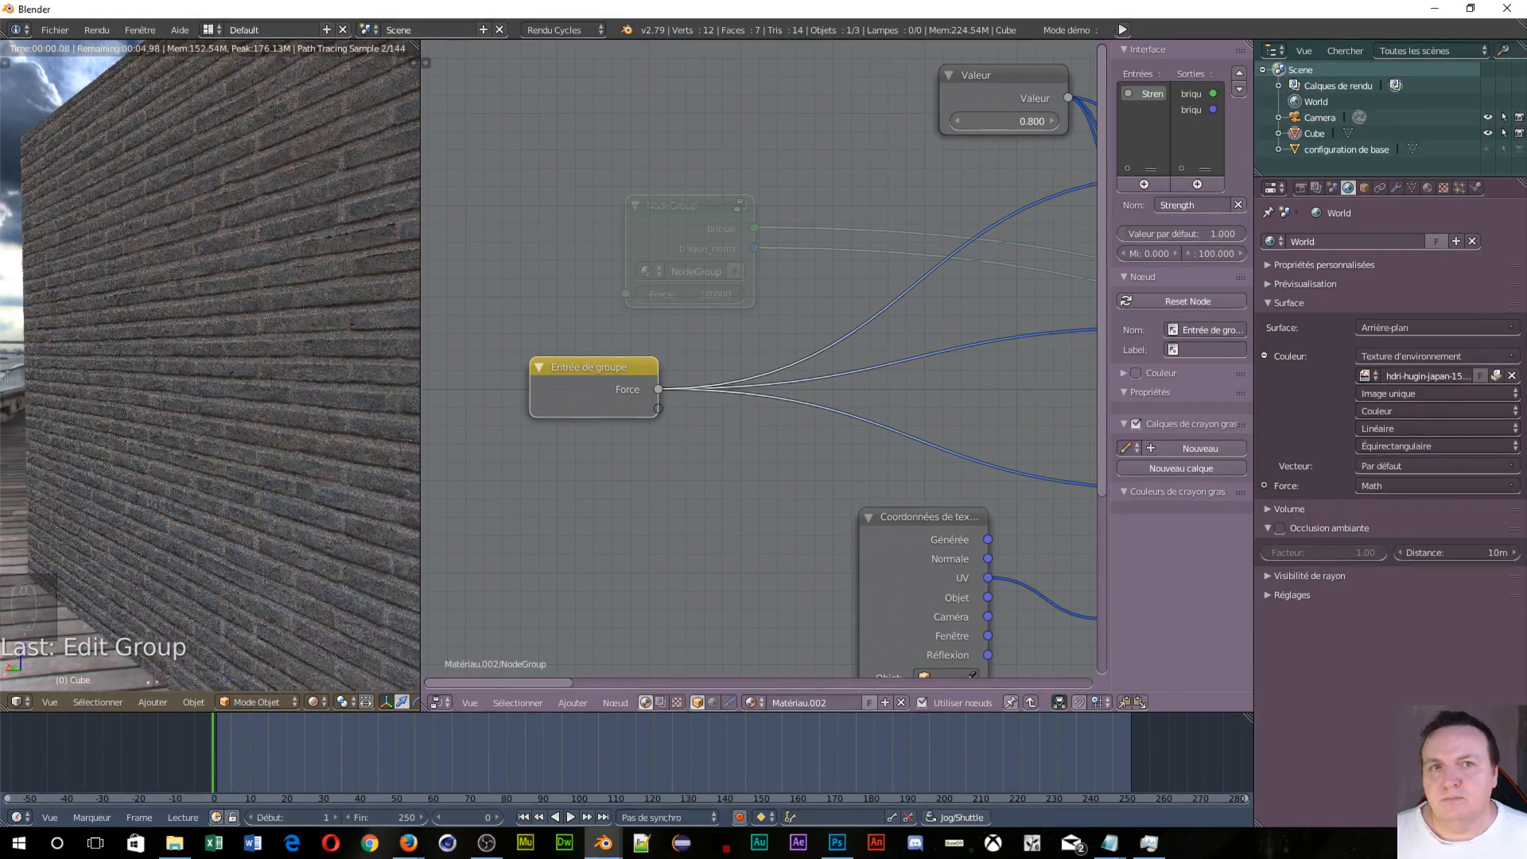
scroll(346, 294, "down", 4)
middle_click_drag(334, 318, 393, 325)
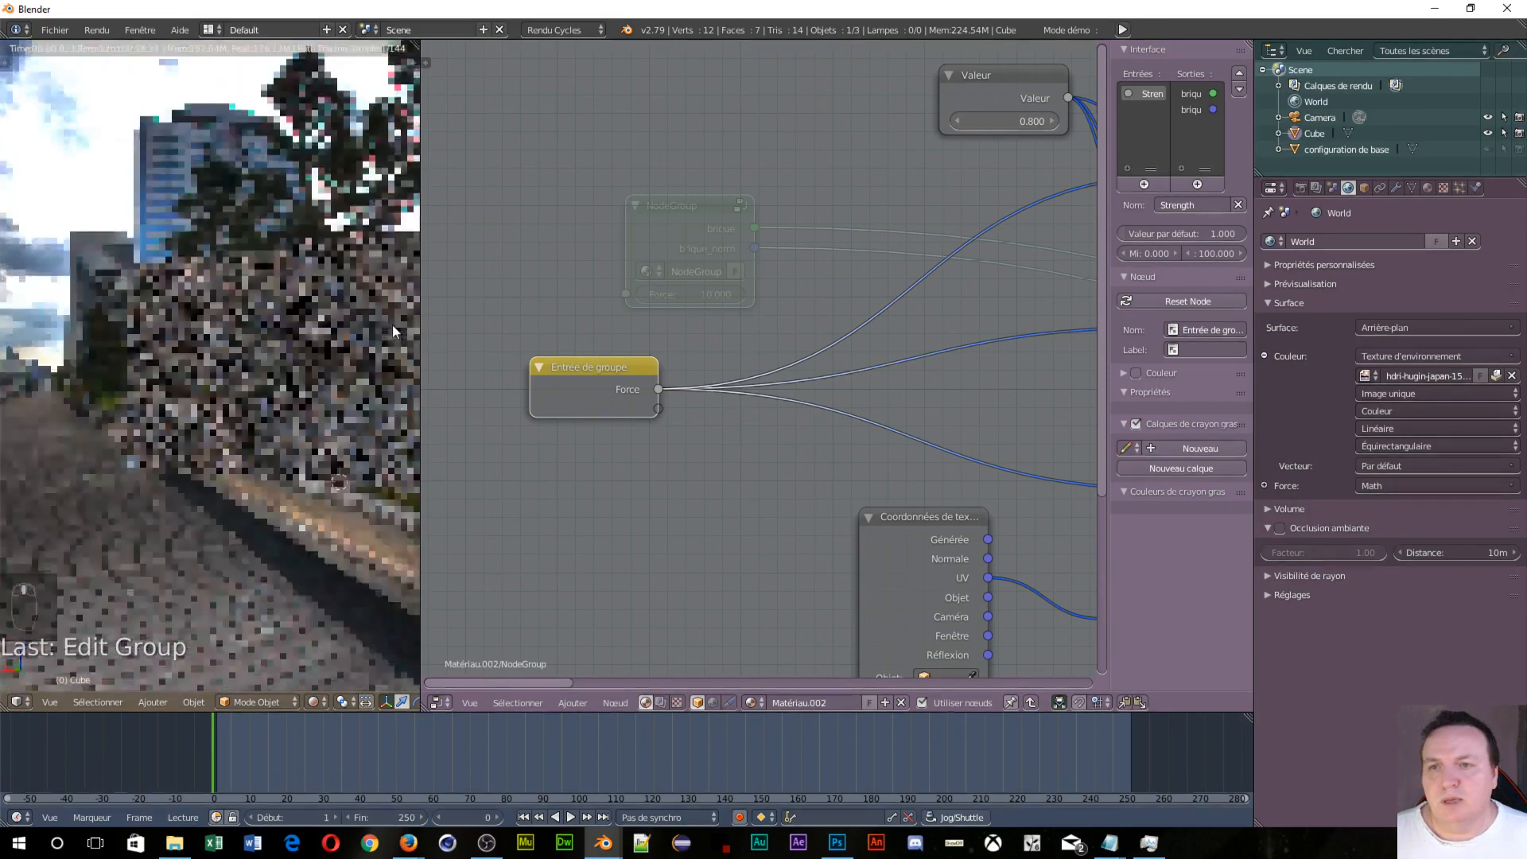
scroll(477, 389, "up", 2)
left_click(509, 365)
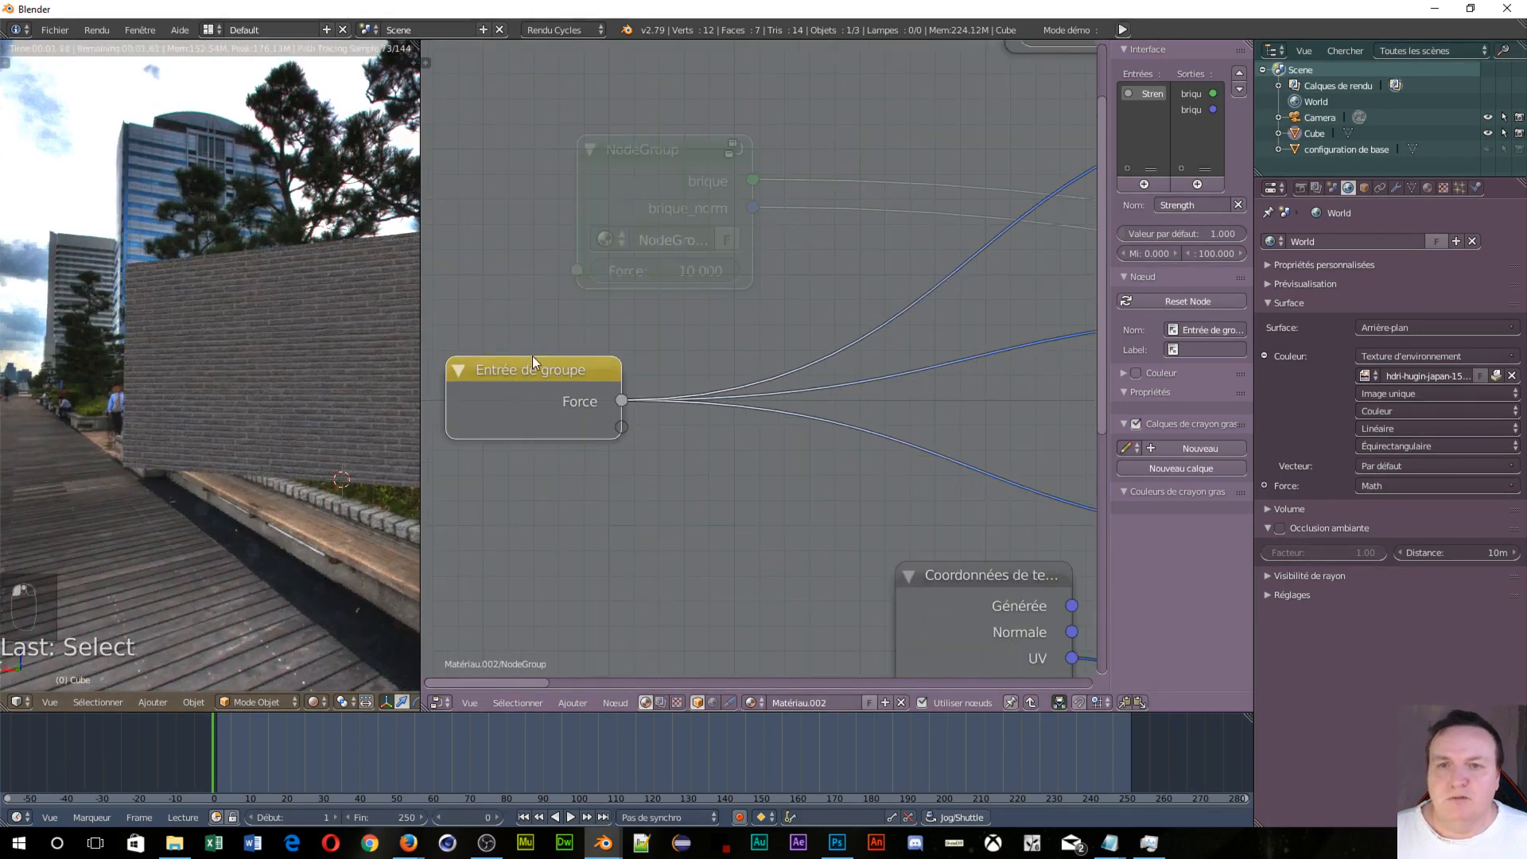
scroll(696, 191, "down", 3)
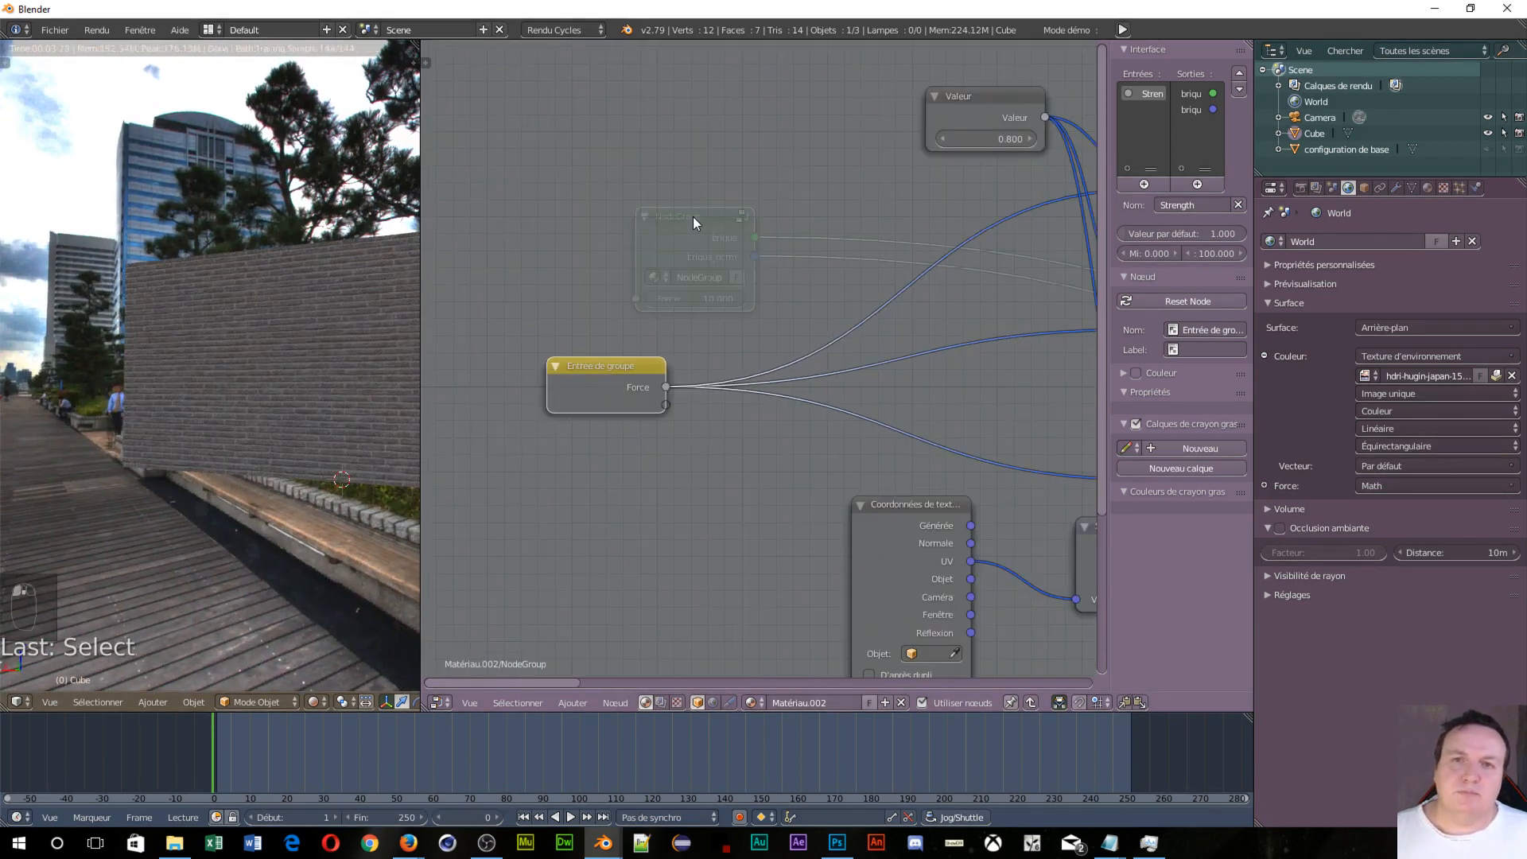
key("Tab")
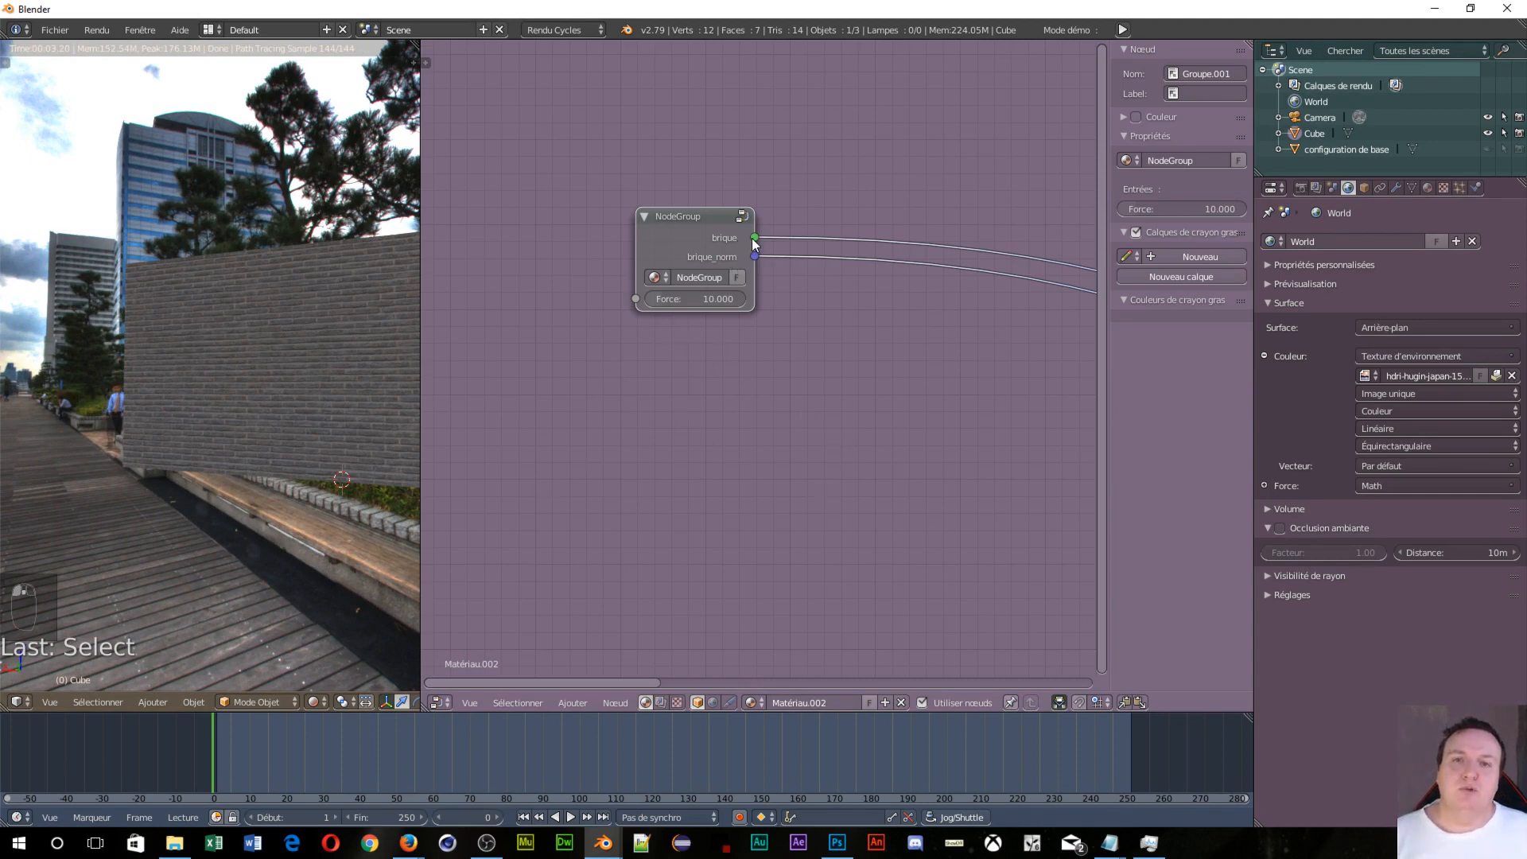
Step: Examine the material's node tree from the NodeGroup outputs to the Sortie de matériau node
middle_click_drag(683, 227, 765, 345)
scroll(926, 418, "down", 5)
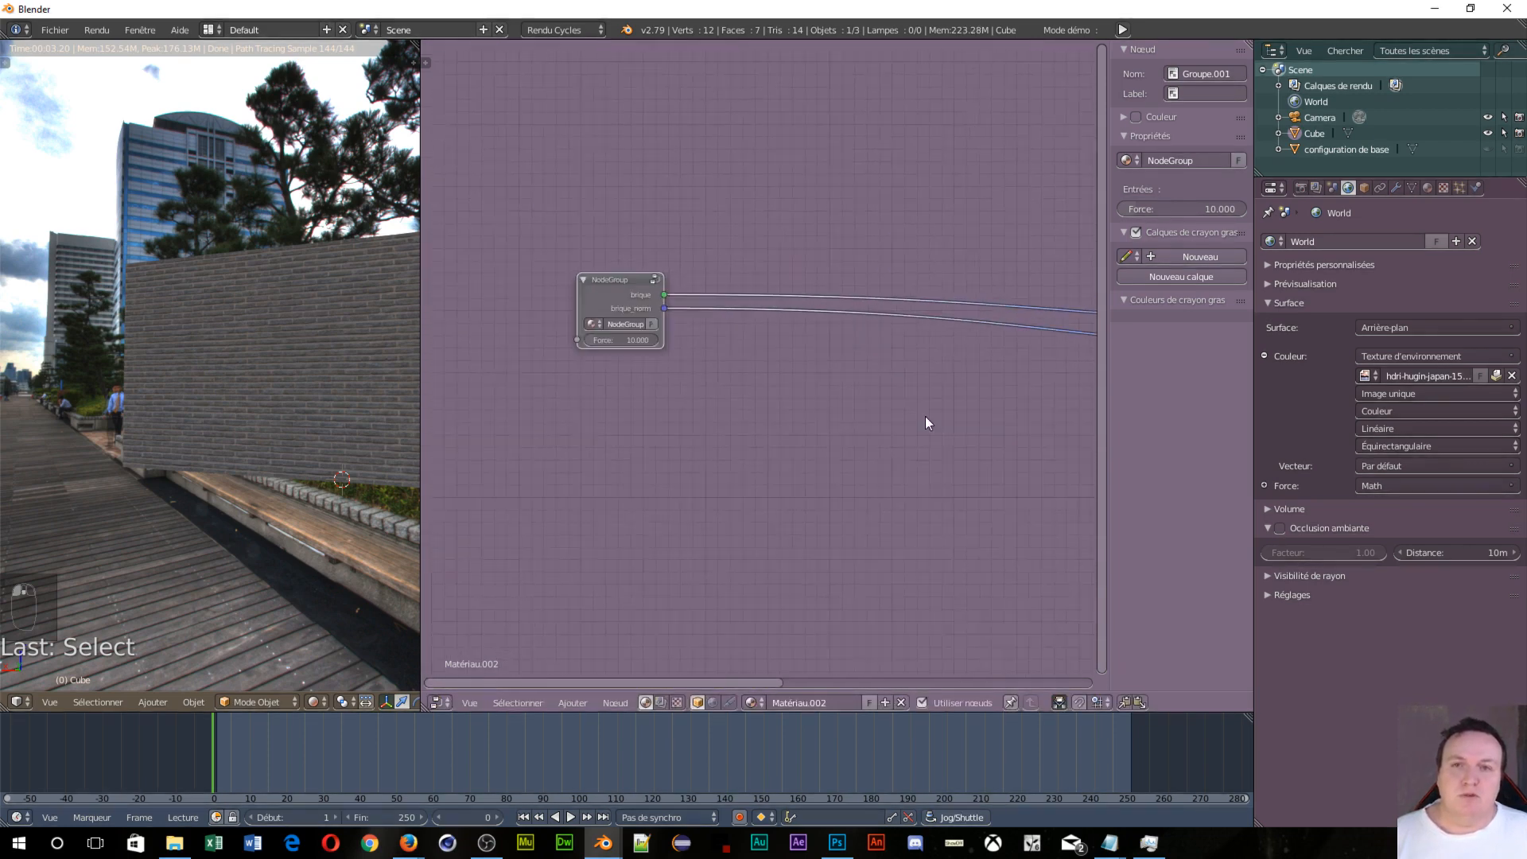
middle_click_drag(982, 418, 819, 426)
scroll(777, 447, "up", 2)
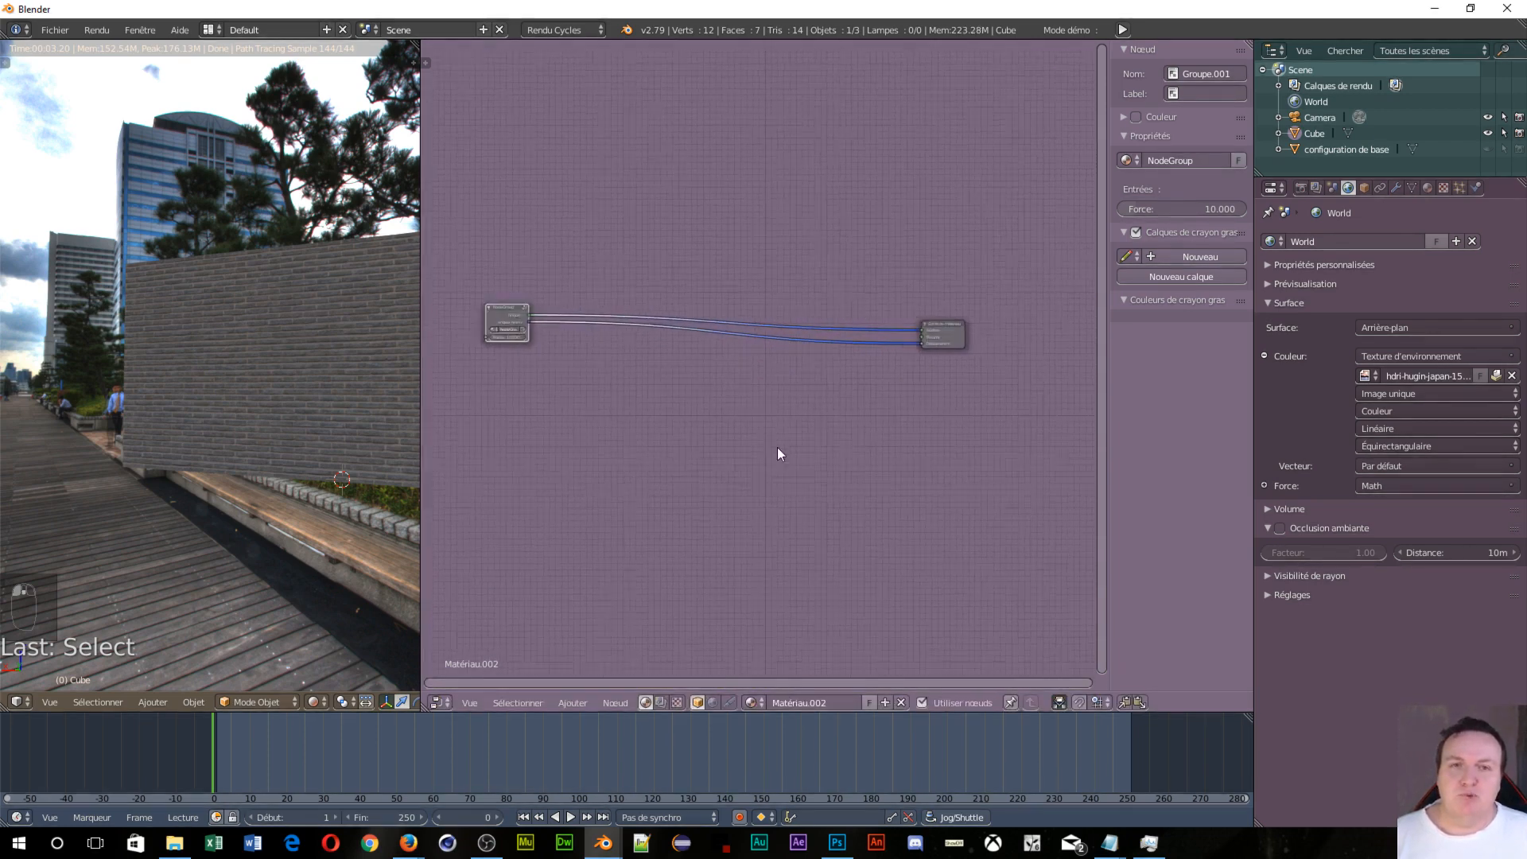
scroll(632, 410, "down", 4)
middle_click_drag(605, 414, 713, 450)
scroll(680, 411, "up", 5)
scroll(660, 484, "up", 5)
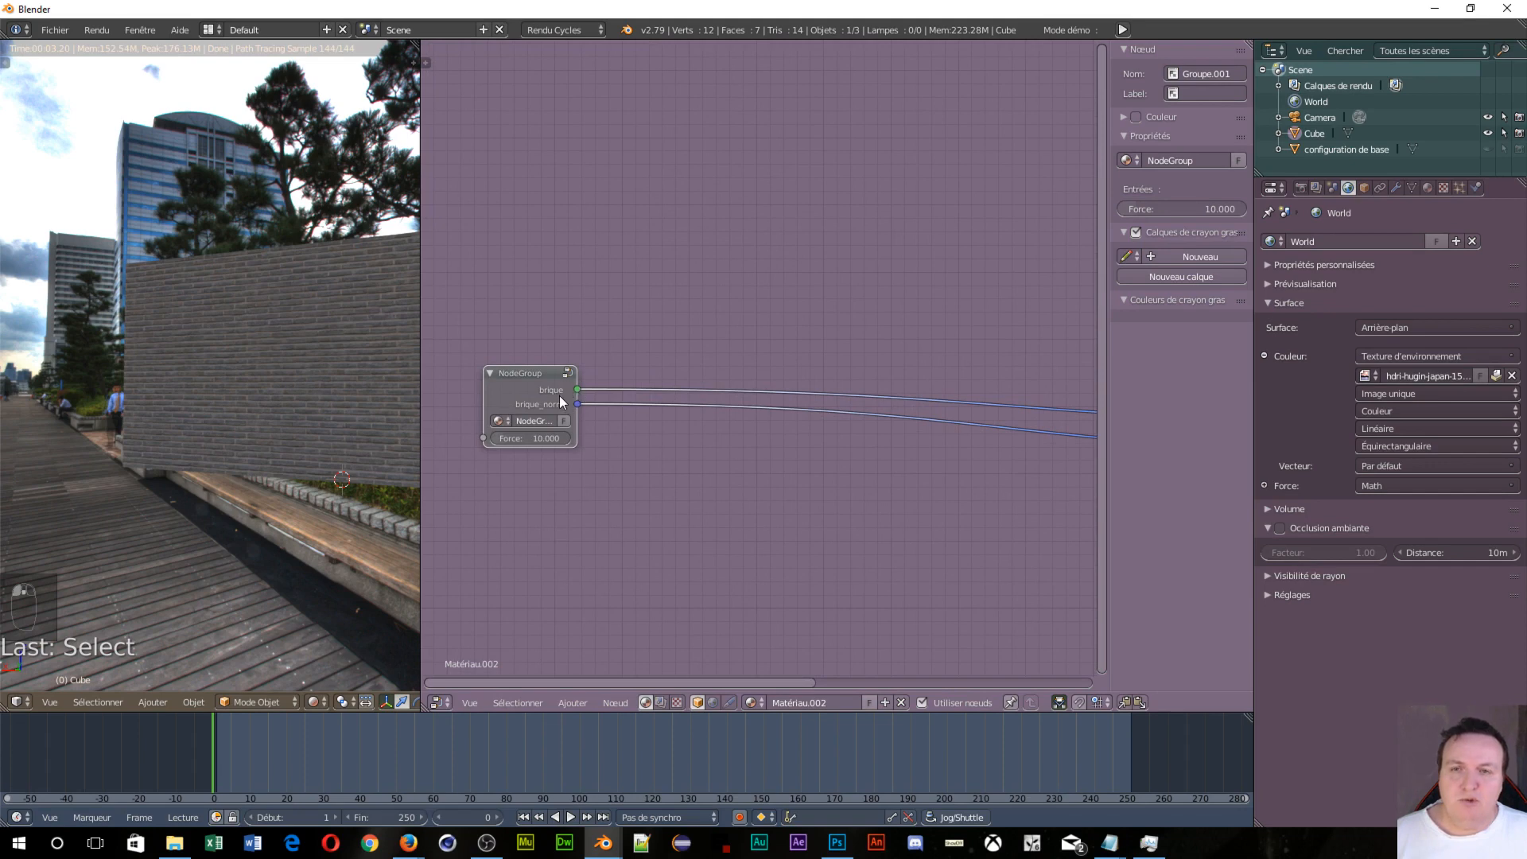
middle_click_drag(684, 451, 550, 458)
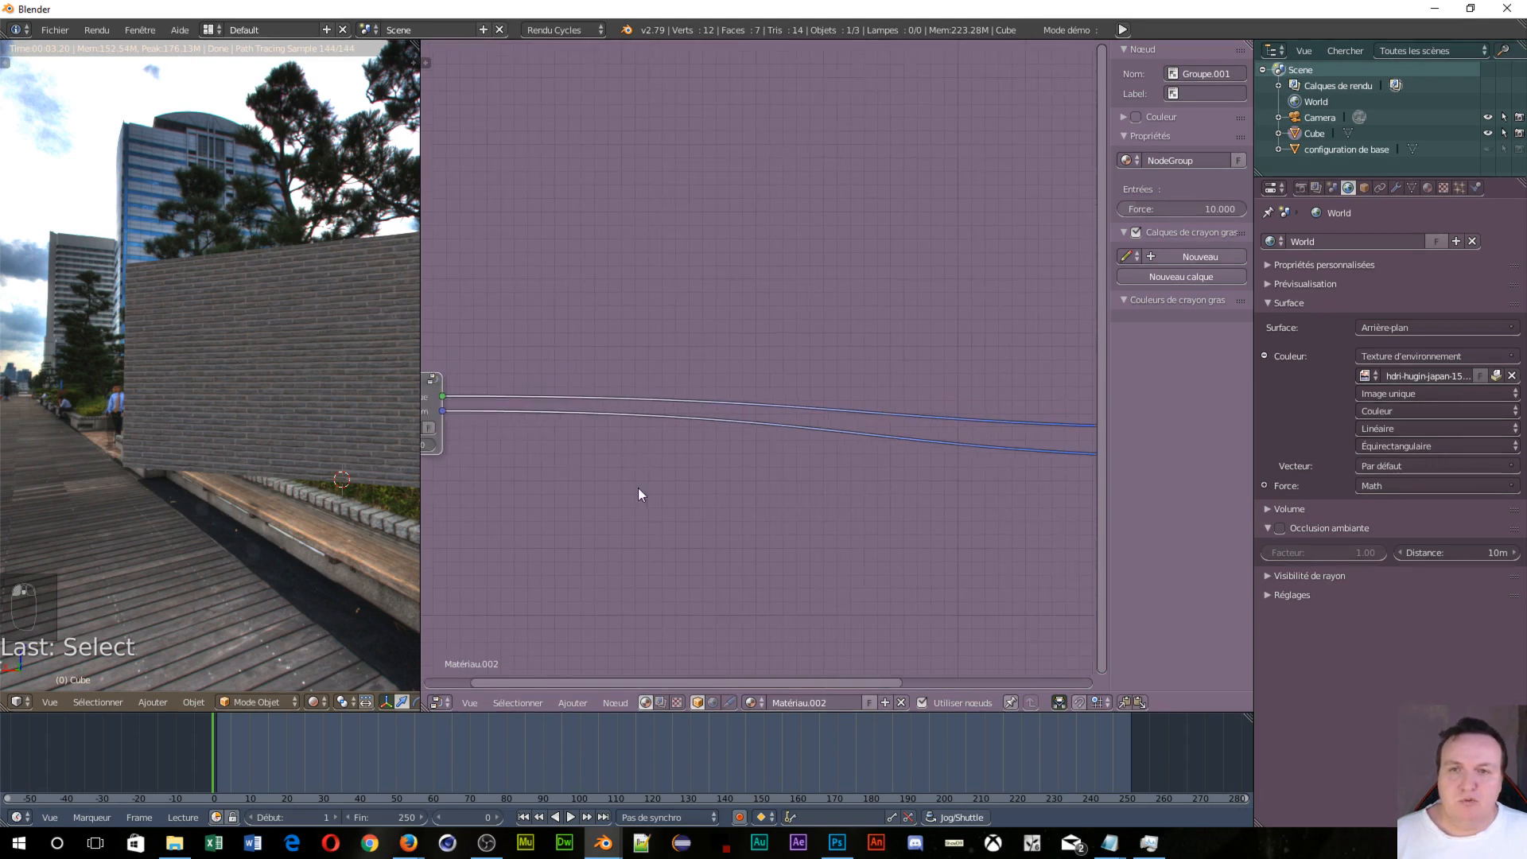
middle_click_drag(638, 488, 1034, 494)
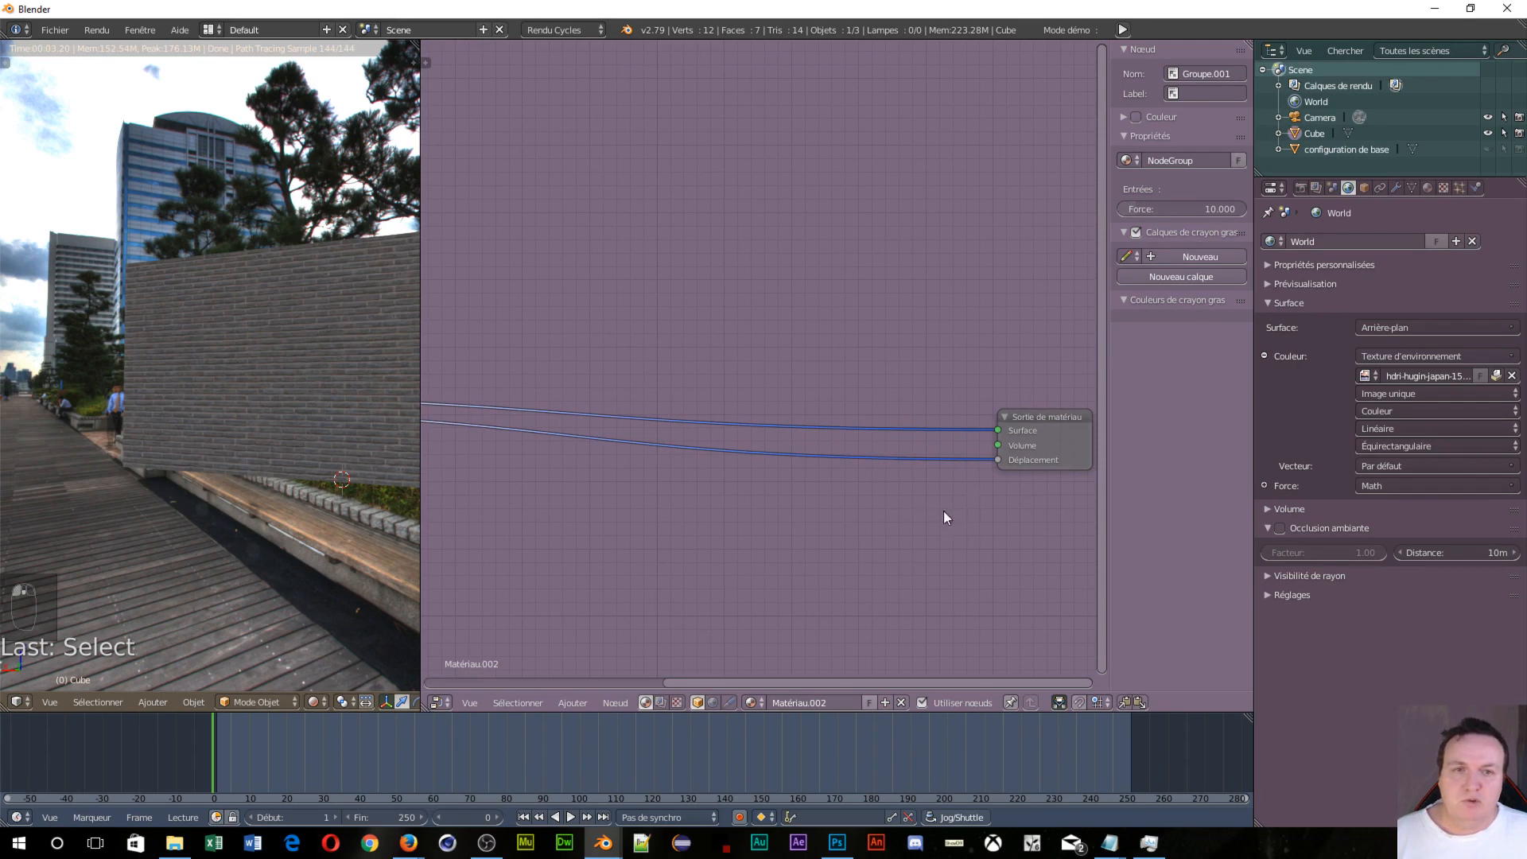
middle_click_drag(943, 518, 521, 421)
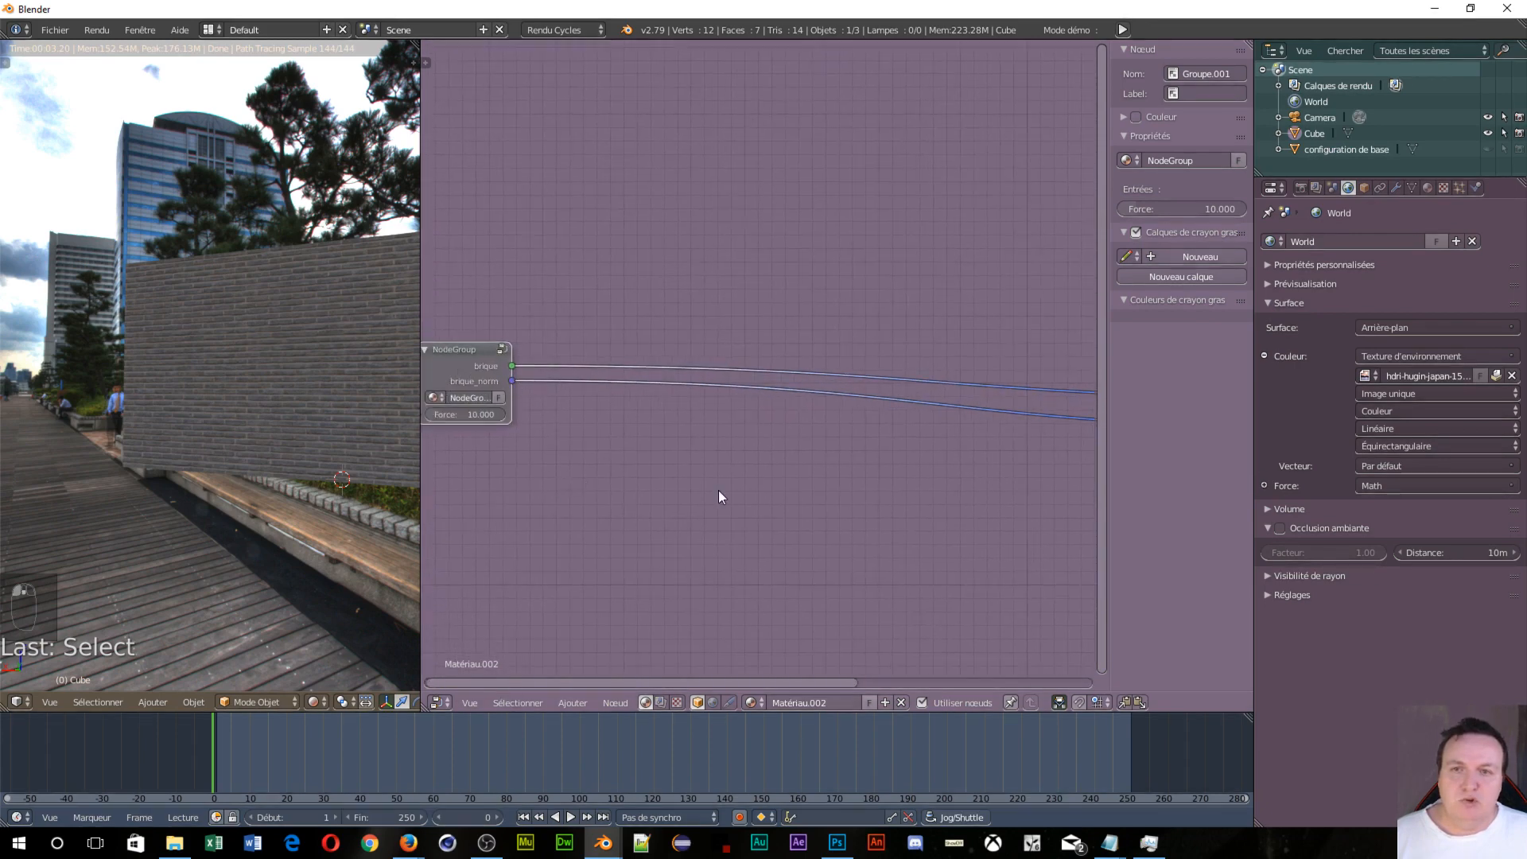
middle_click_drag(719, 498, 609, 490)
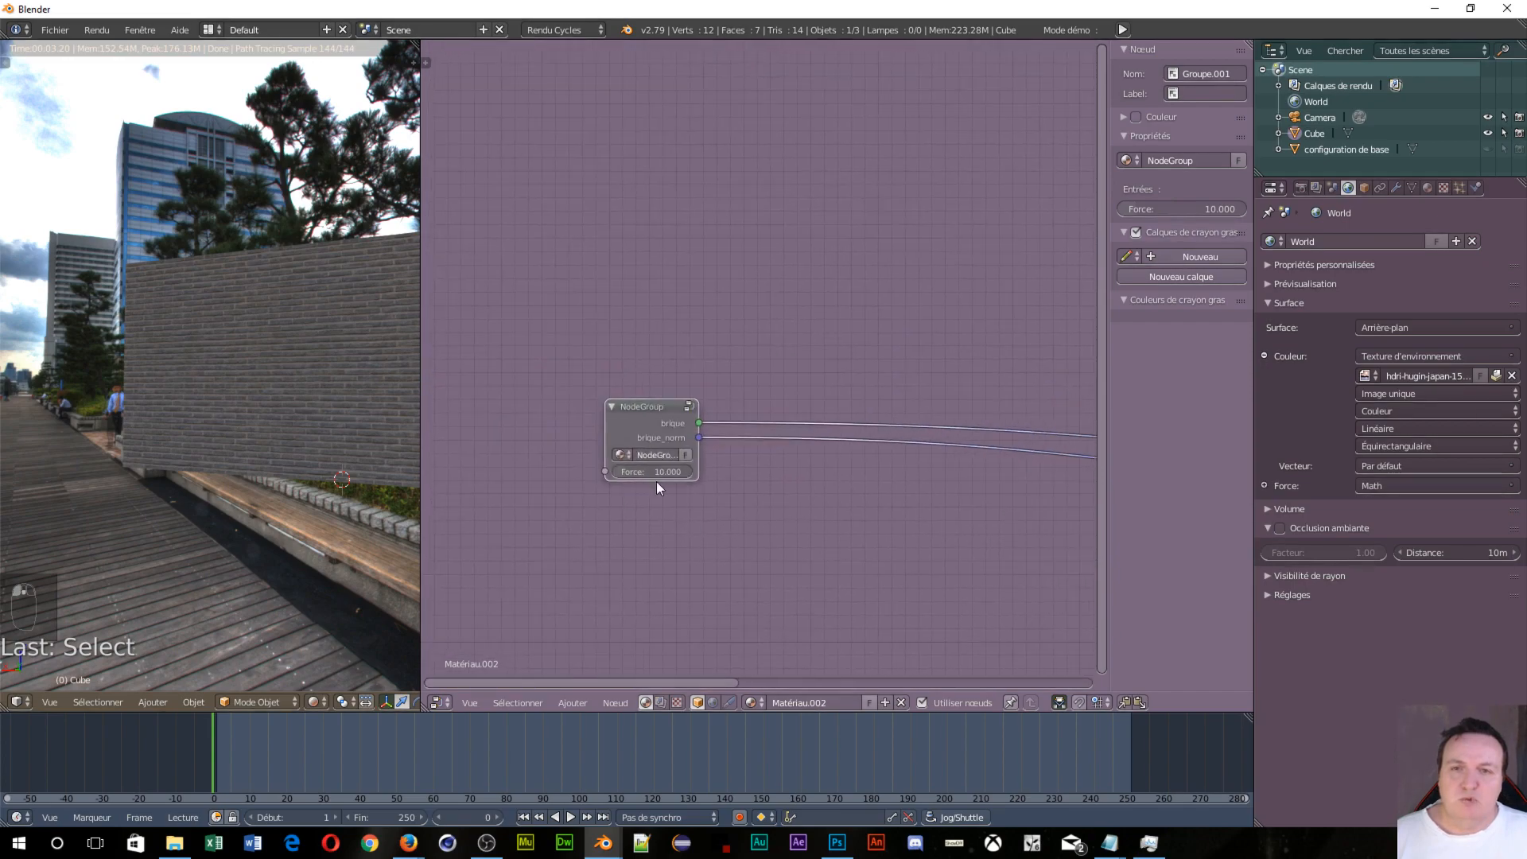
Step: Raise the NodeGroup node's Force to about 30.9 and inspect the bricks on the wall up close
left_click_drag(621, 472, 653, 472)
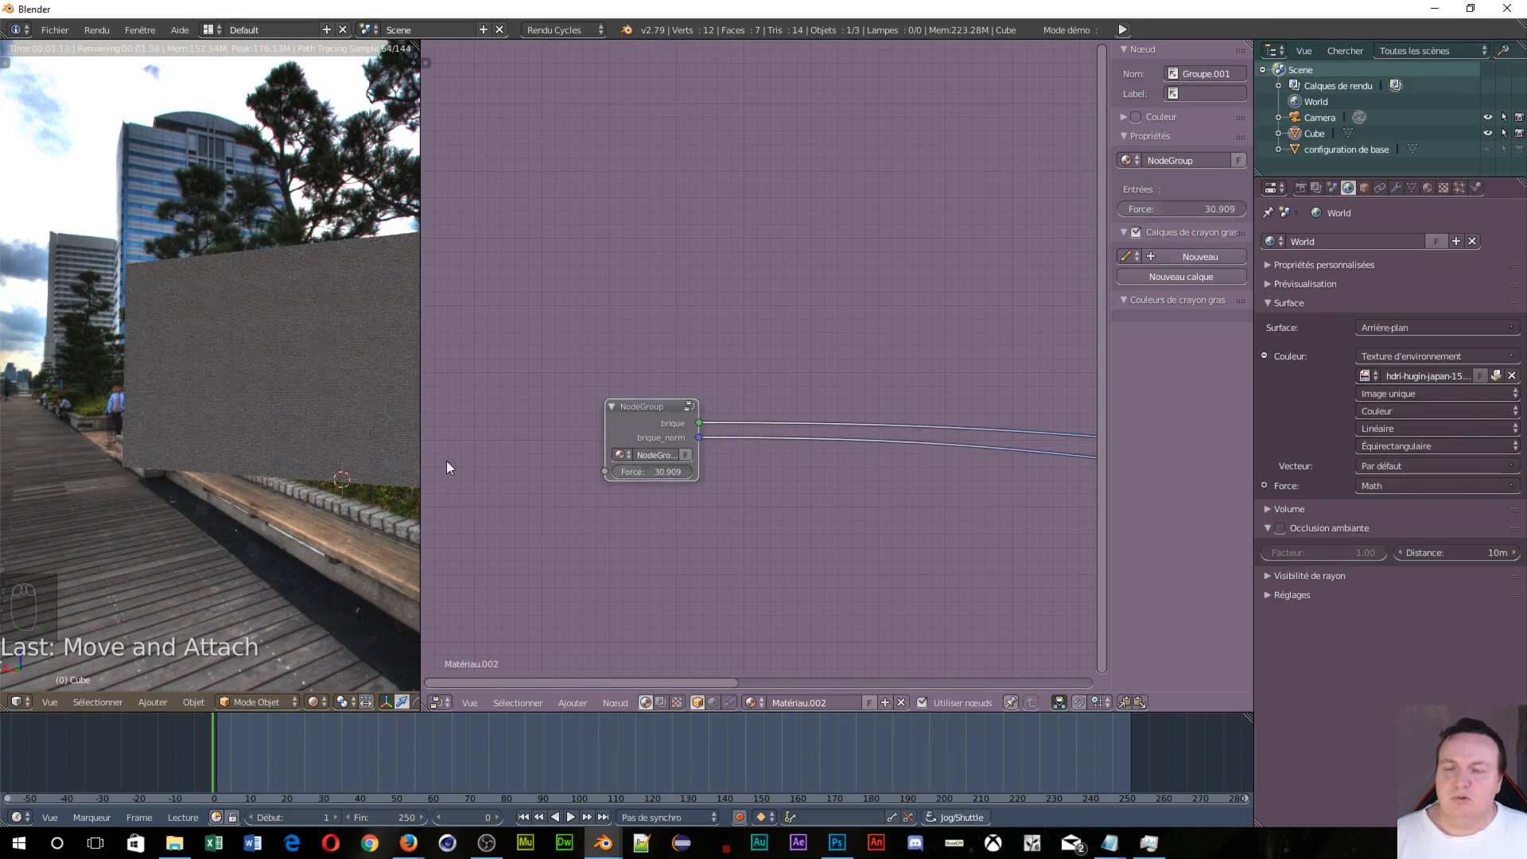
scroll(446, 460, "up", 2)
scroll(299, 403, "up", 4)
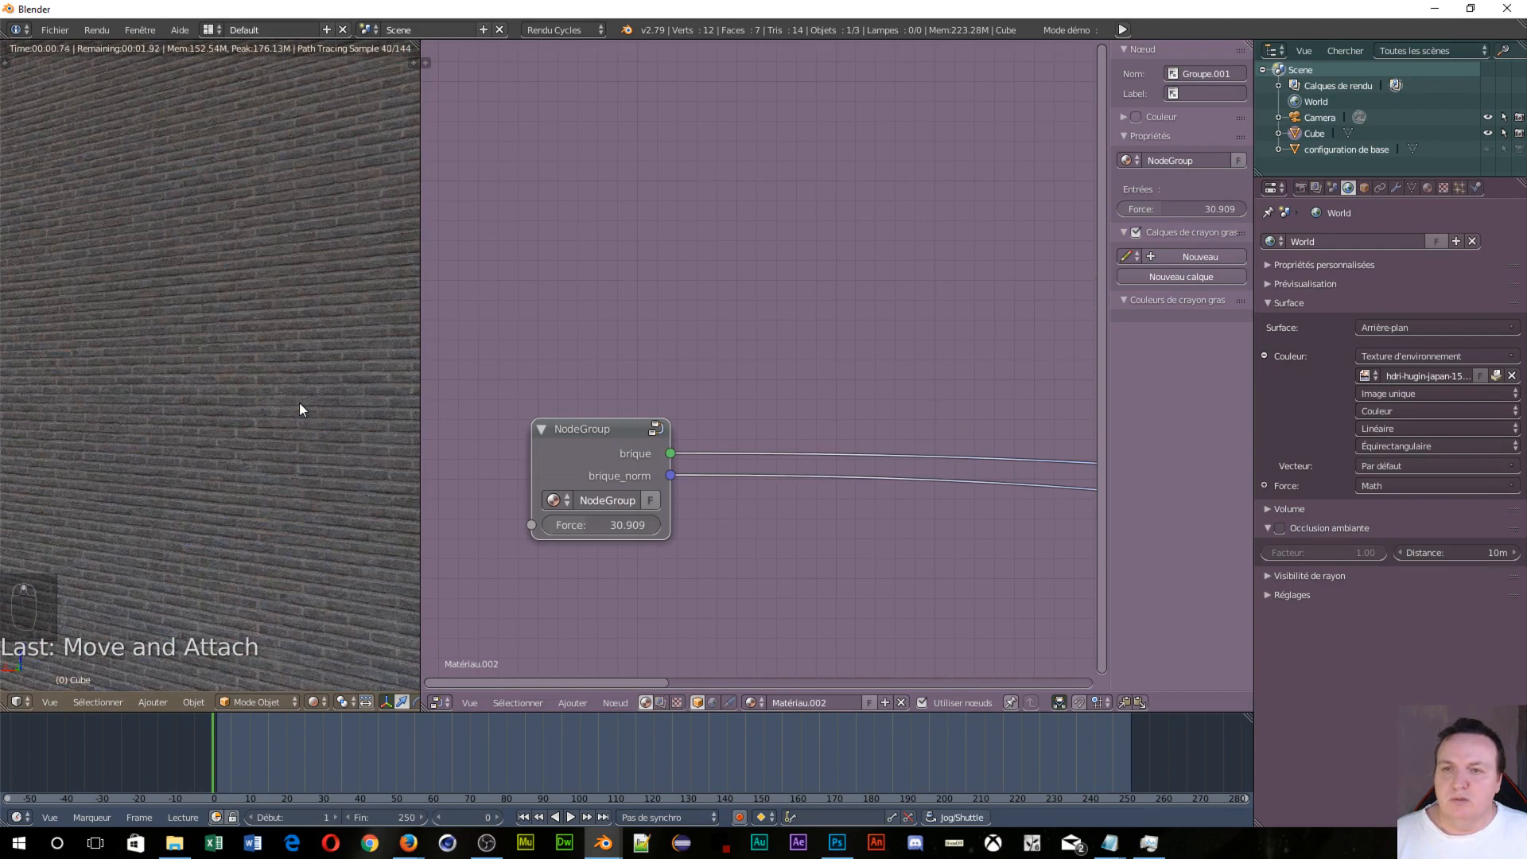
Step: Raise the NodeGroup node's Force to about 43.6 and inspect the brick wall from close and further away
scroll(299, 403, "down", 3)
scroll(299, 404, "up", 2)
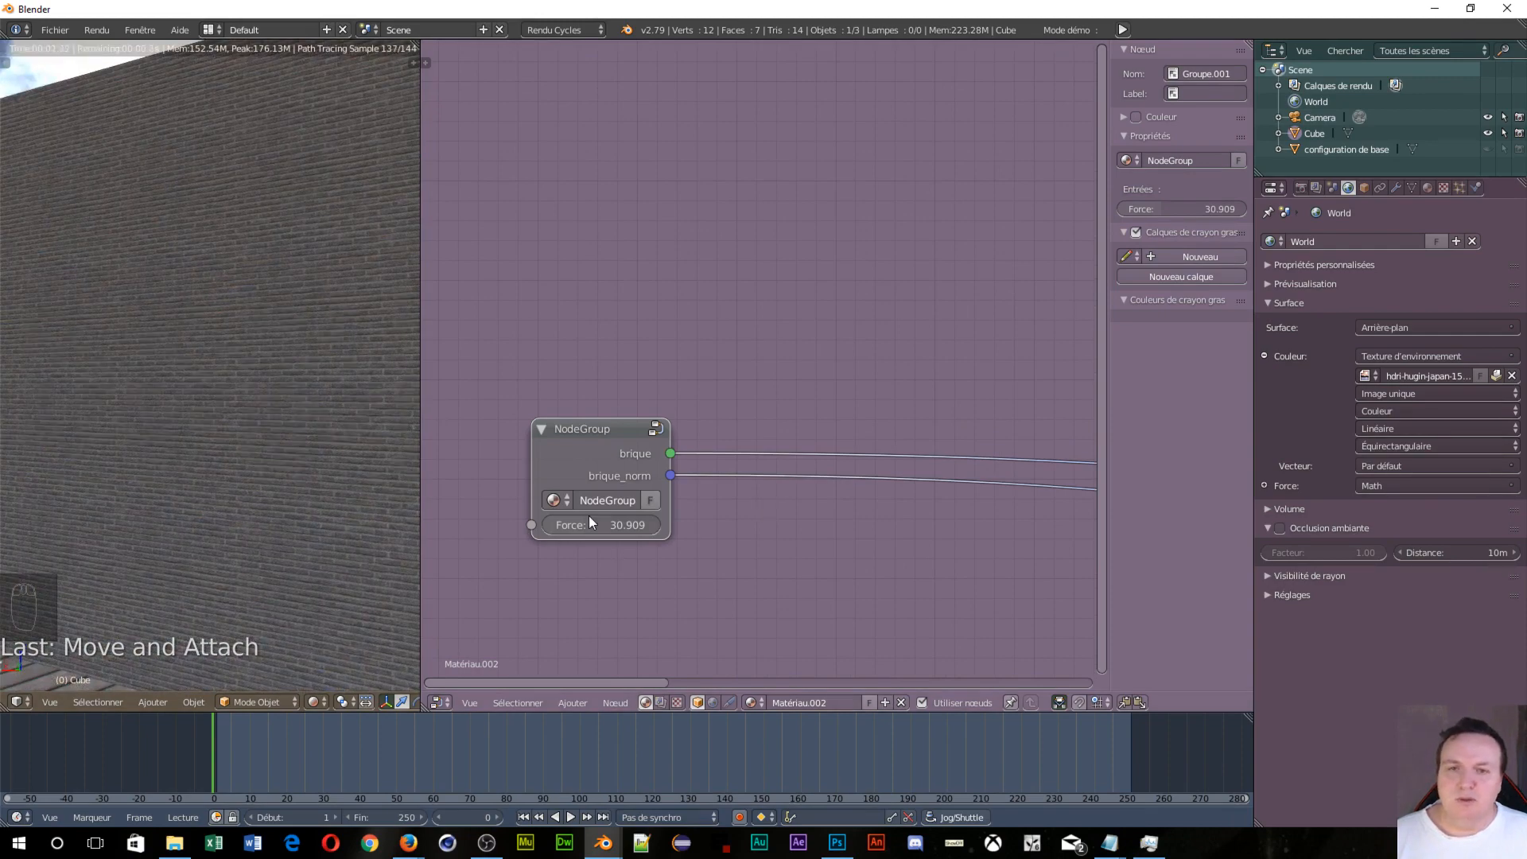
left_click_drag(586, 520, 605, 521)
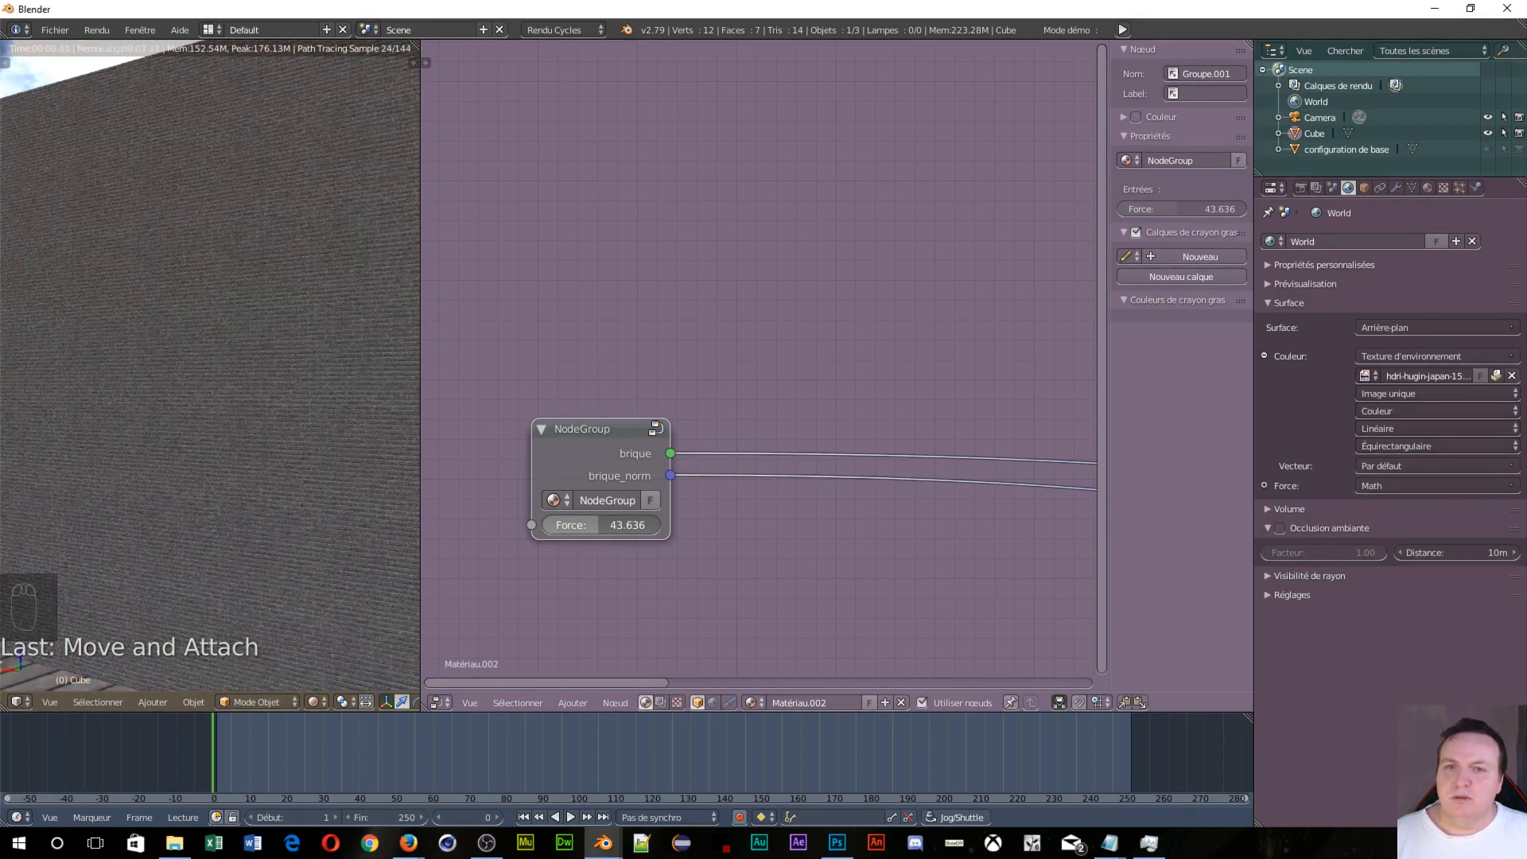
scroll(311, 489, "up", 1)
scroll(312, 489, "down", 6)
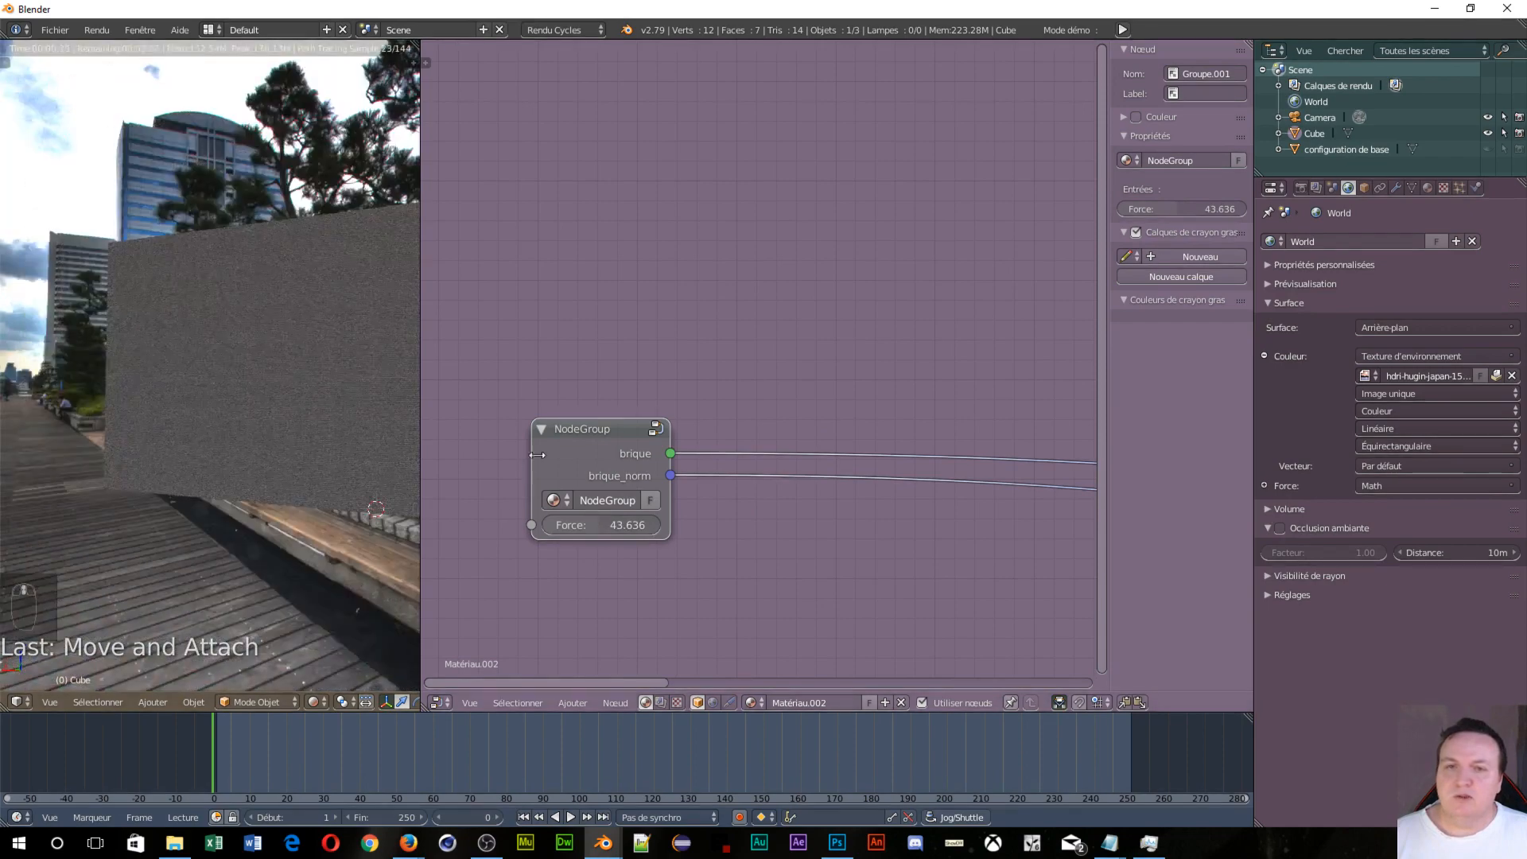
Step: Inside the node group, set the maximum value of its Strength input to 50
left_click(571, 440)
key("Tab")
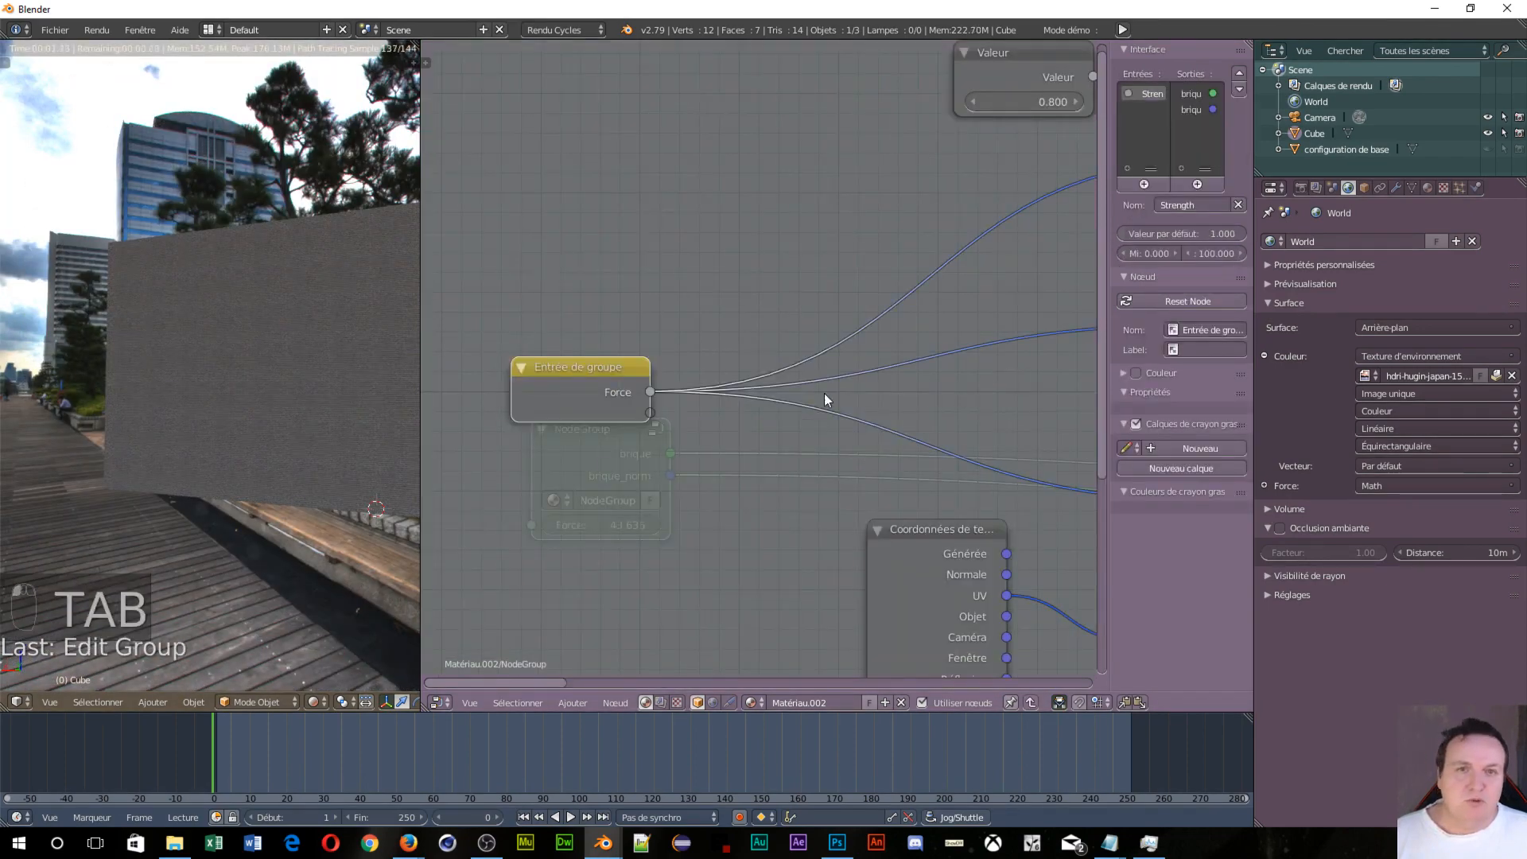
left_click(1217, 253)
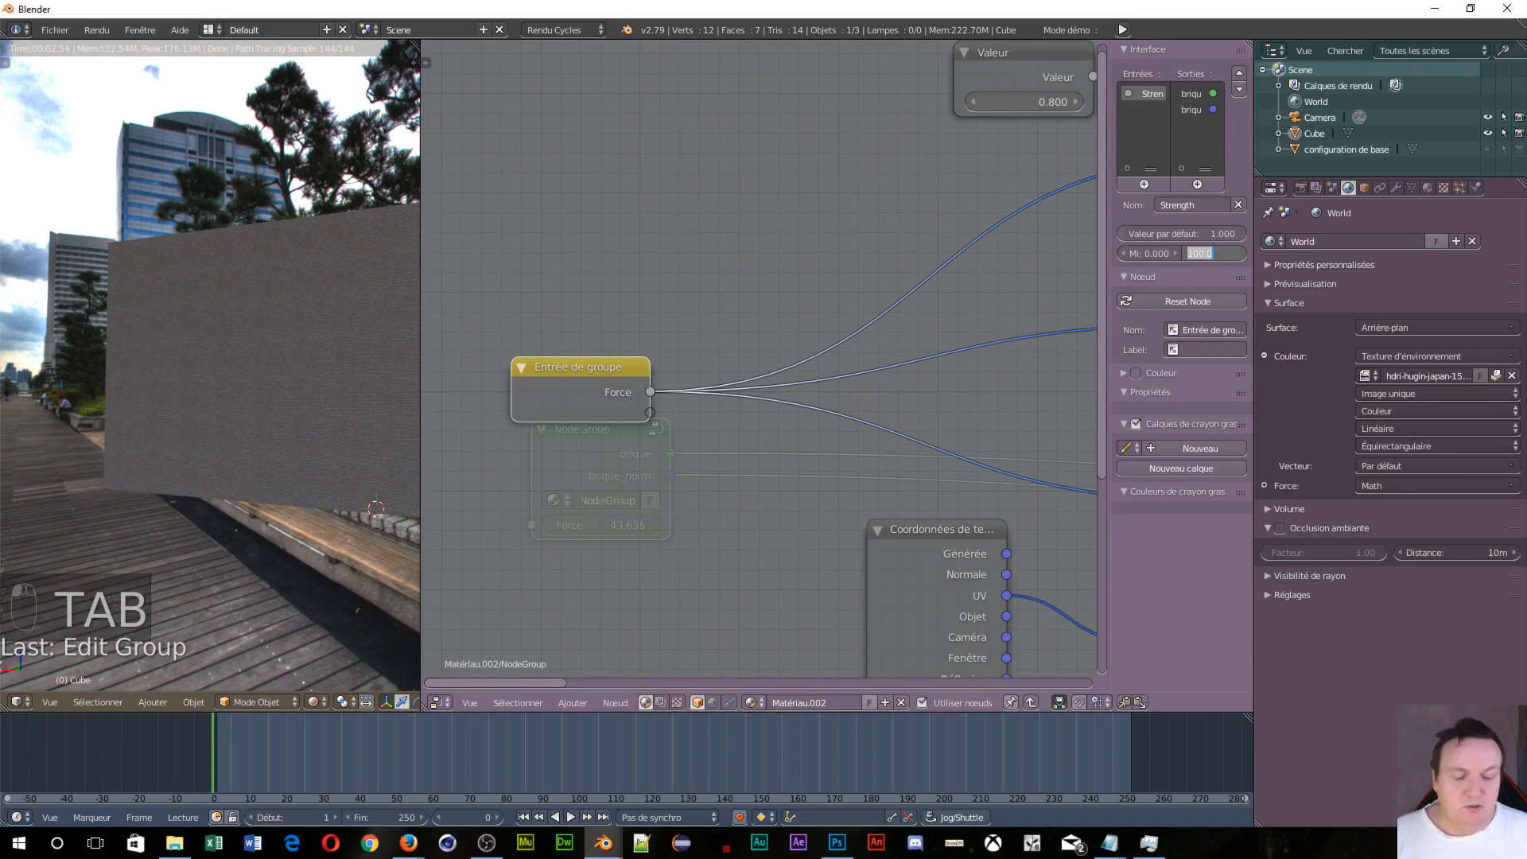
type("50")
key("Return")
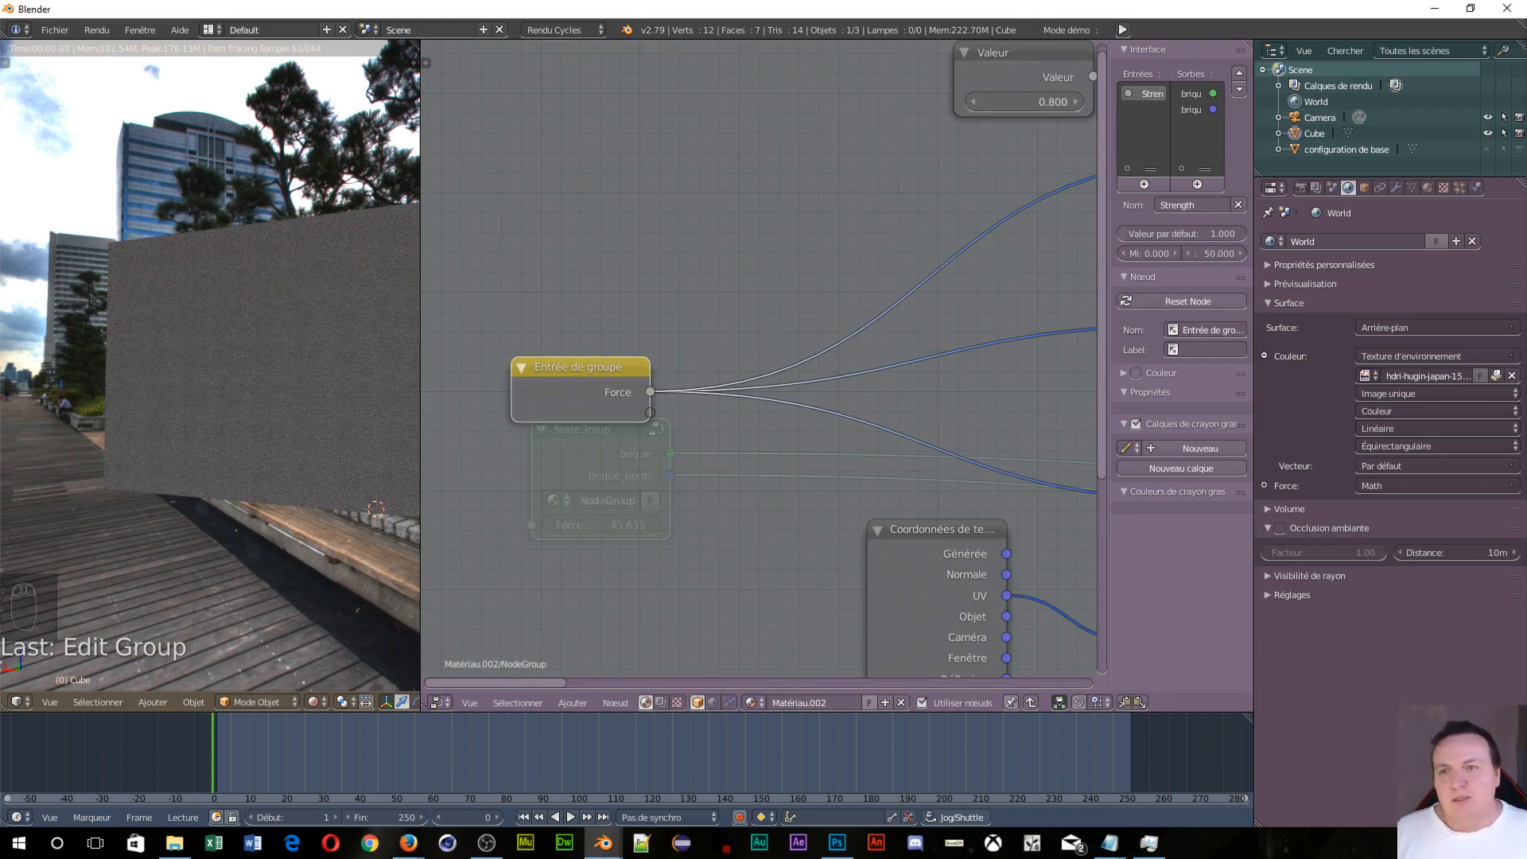
Step: Check the bricks near and far, return to the material's node tree and lower the NodeGroup node's Force to about 0.455
scroll(261, 432, "up", 5)
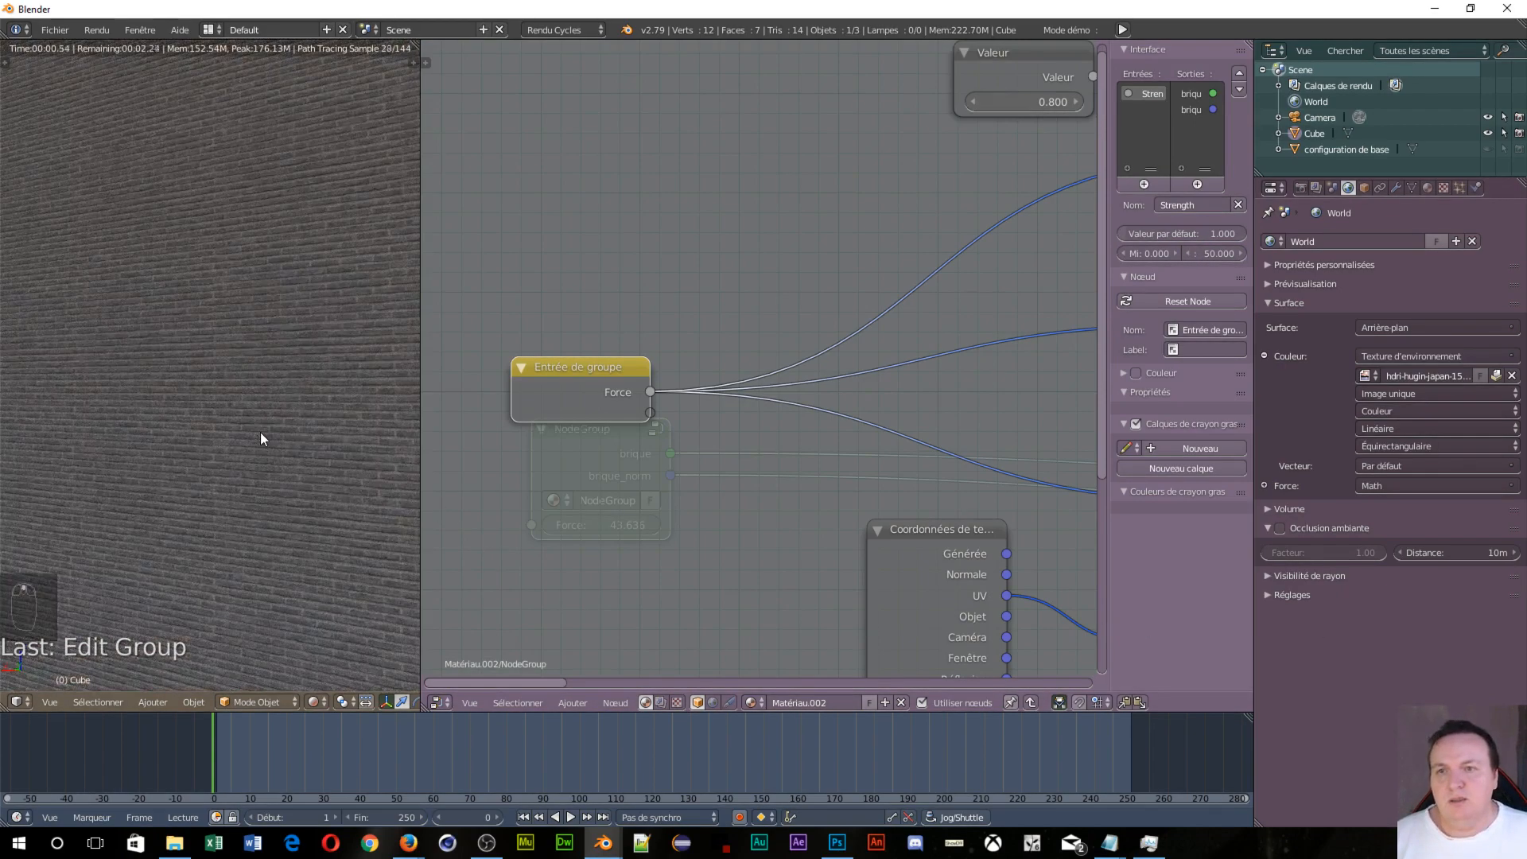
scroll(261, 431, "down", 5)
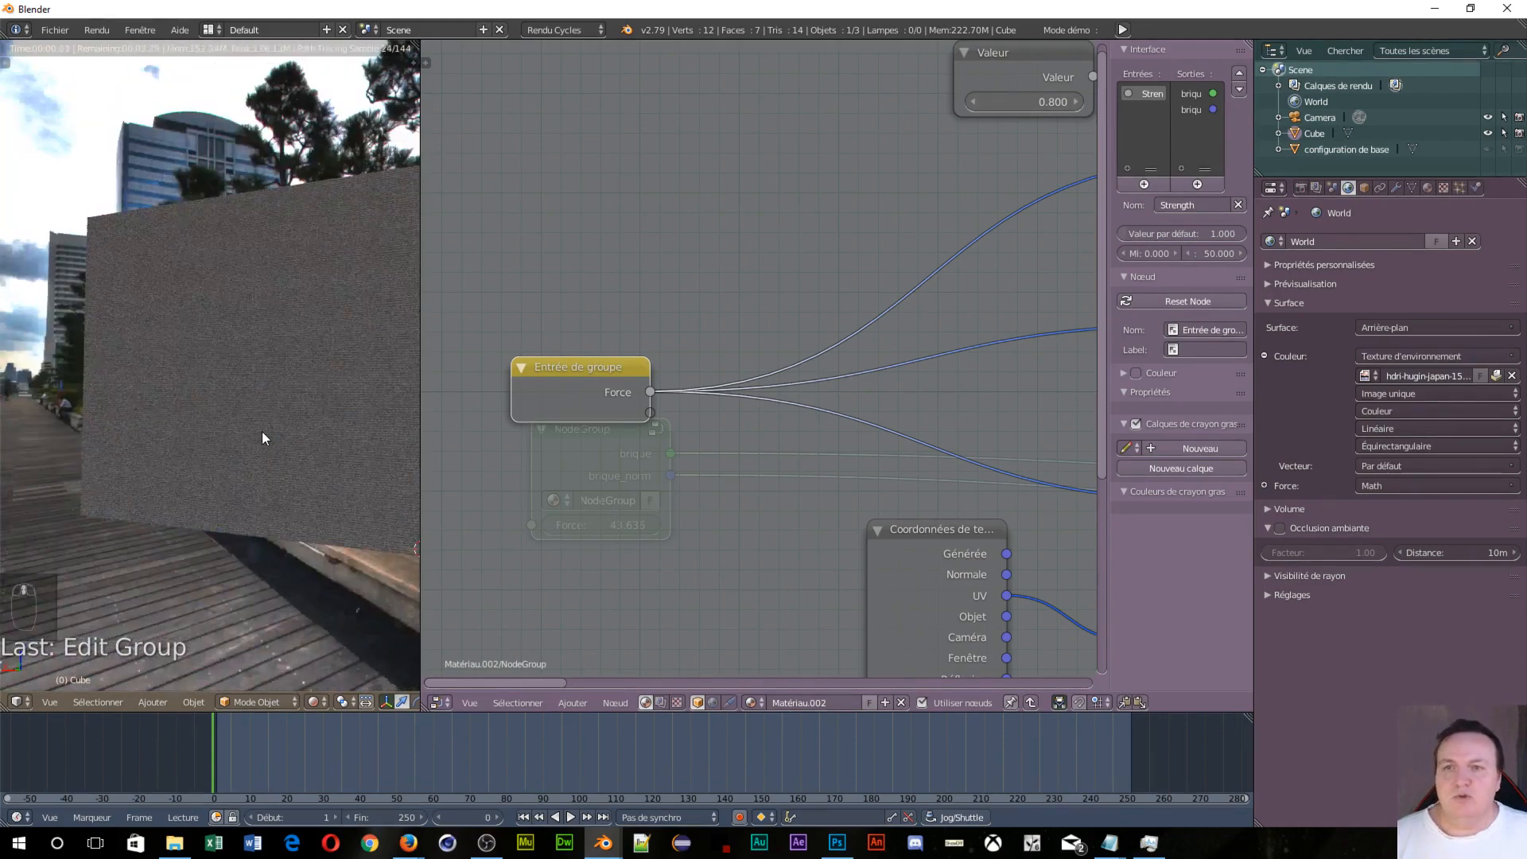
scroll(261, 431, "up", 5)
left_click(605, 371)
key("Tab")
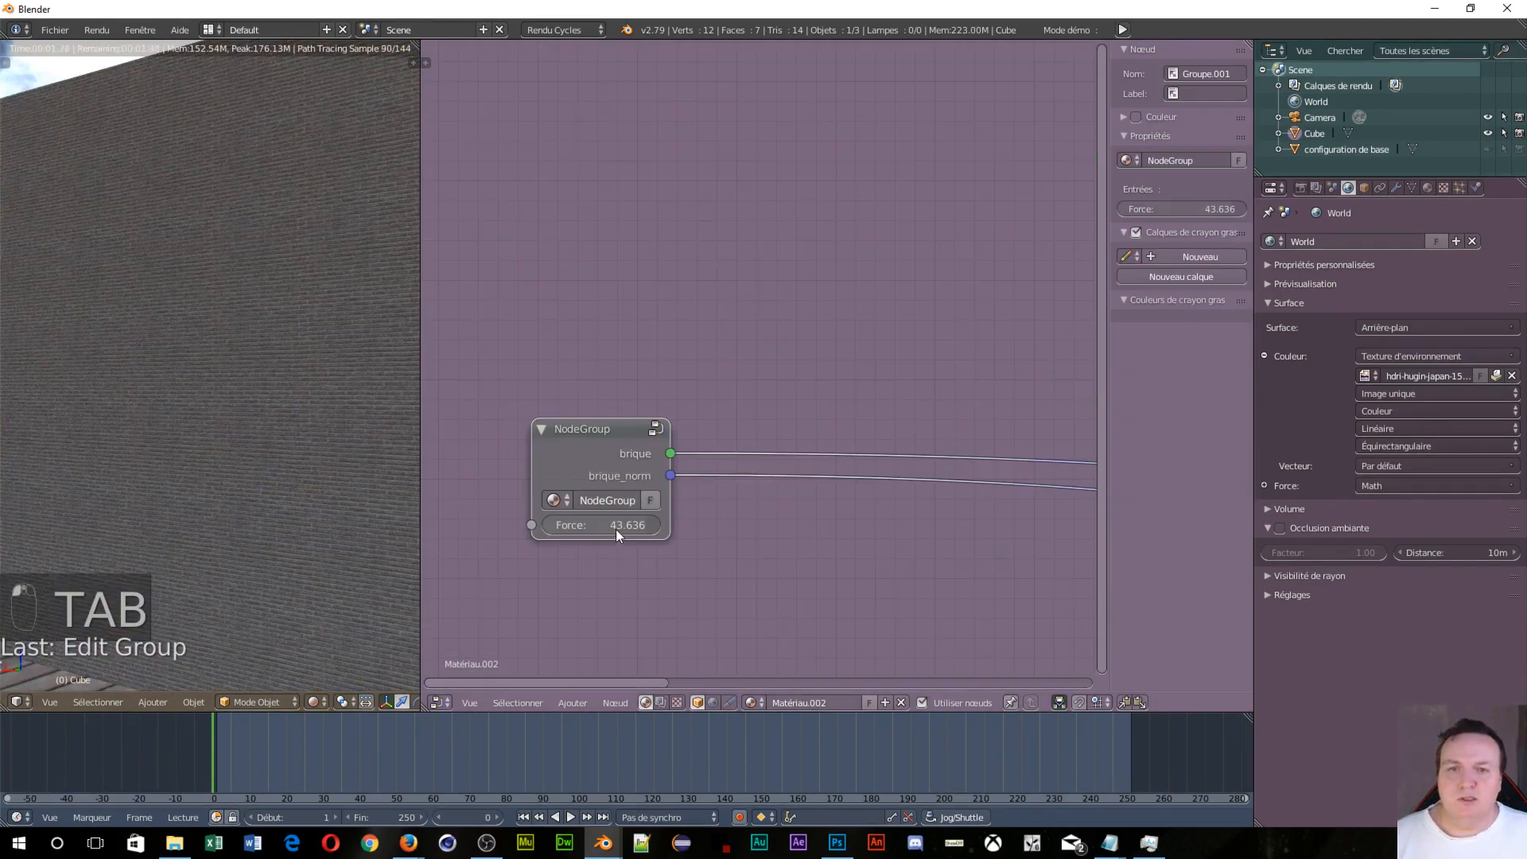
left_click_drag(637, 530, 498, 529)
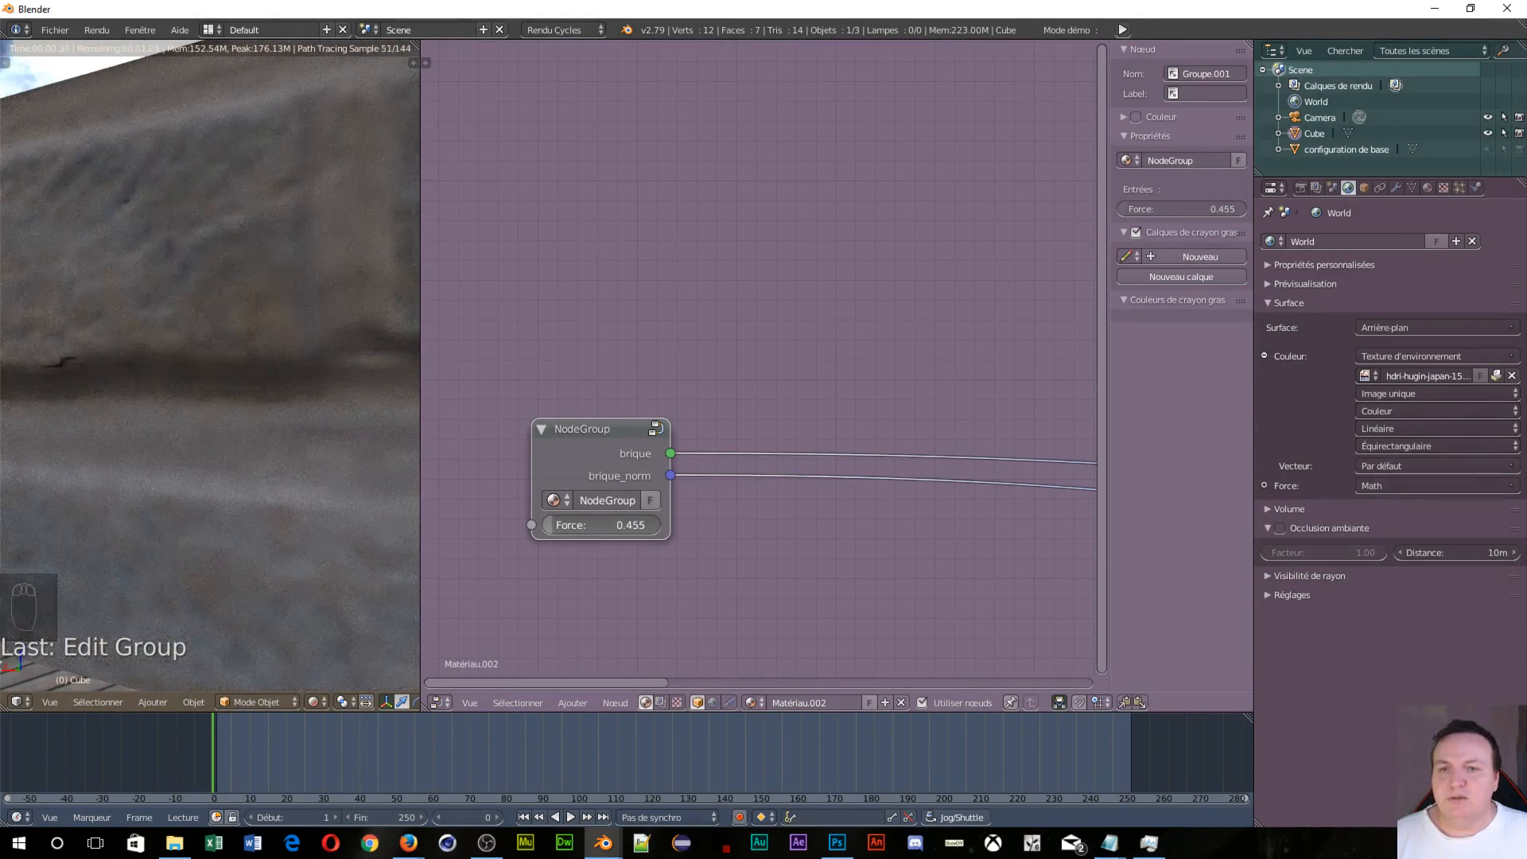
Step: Inside the node group, set the Strength input's minimum value to 0.5 and return to the material's node tree
left_click(595, 442)
key("Tab")
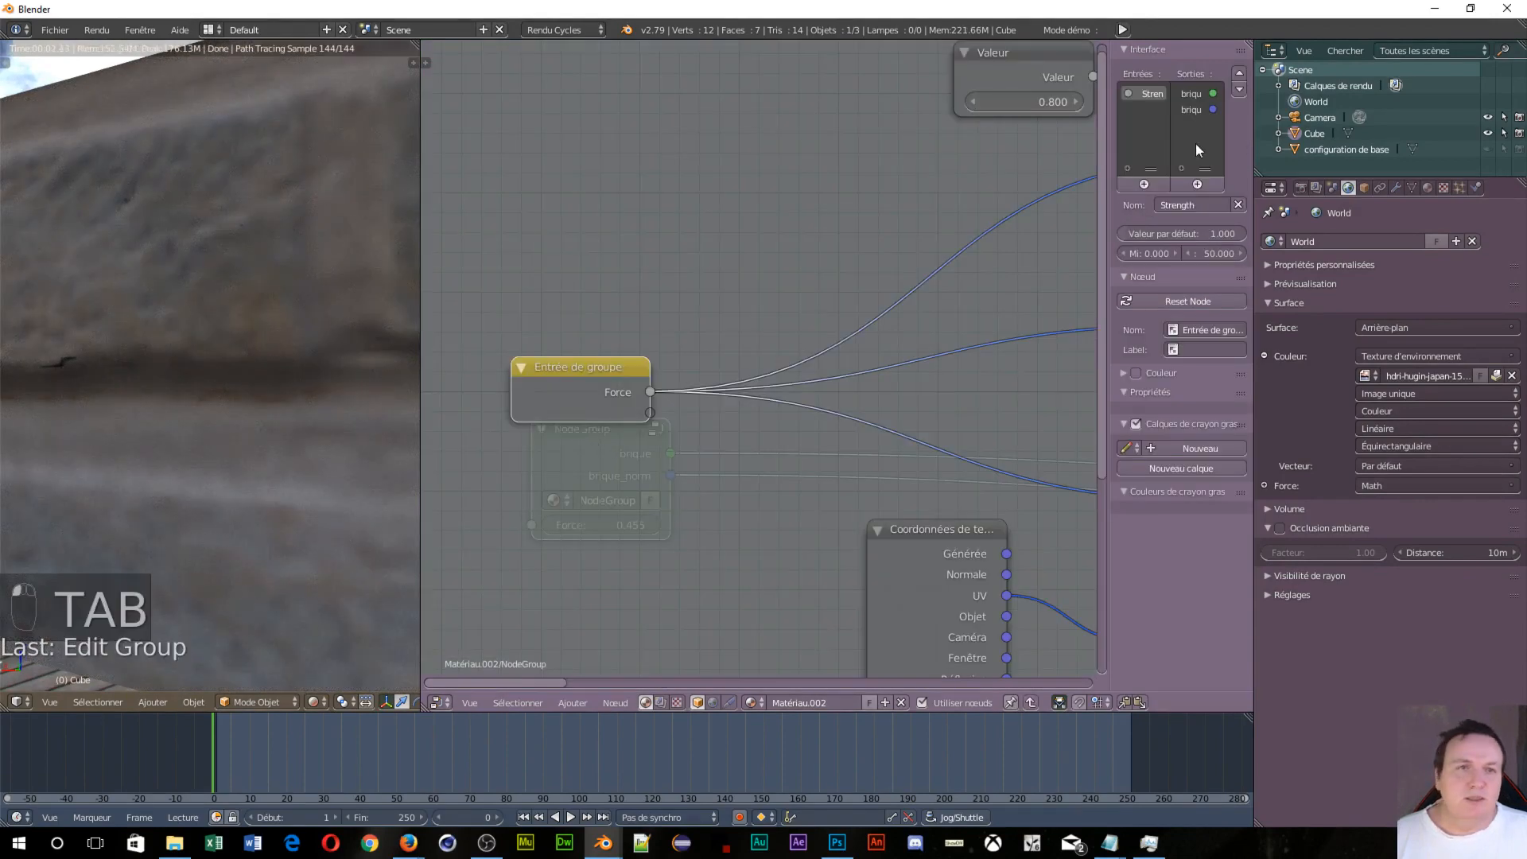
left_click(1152, 254)
type(".5")
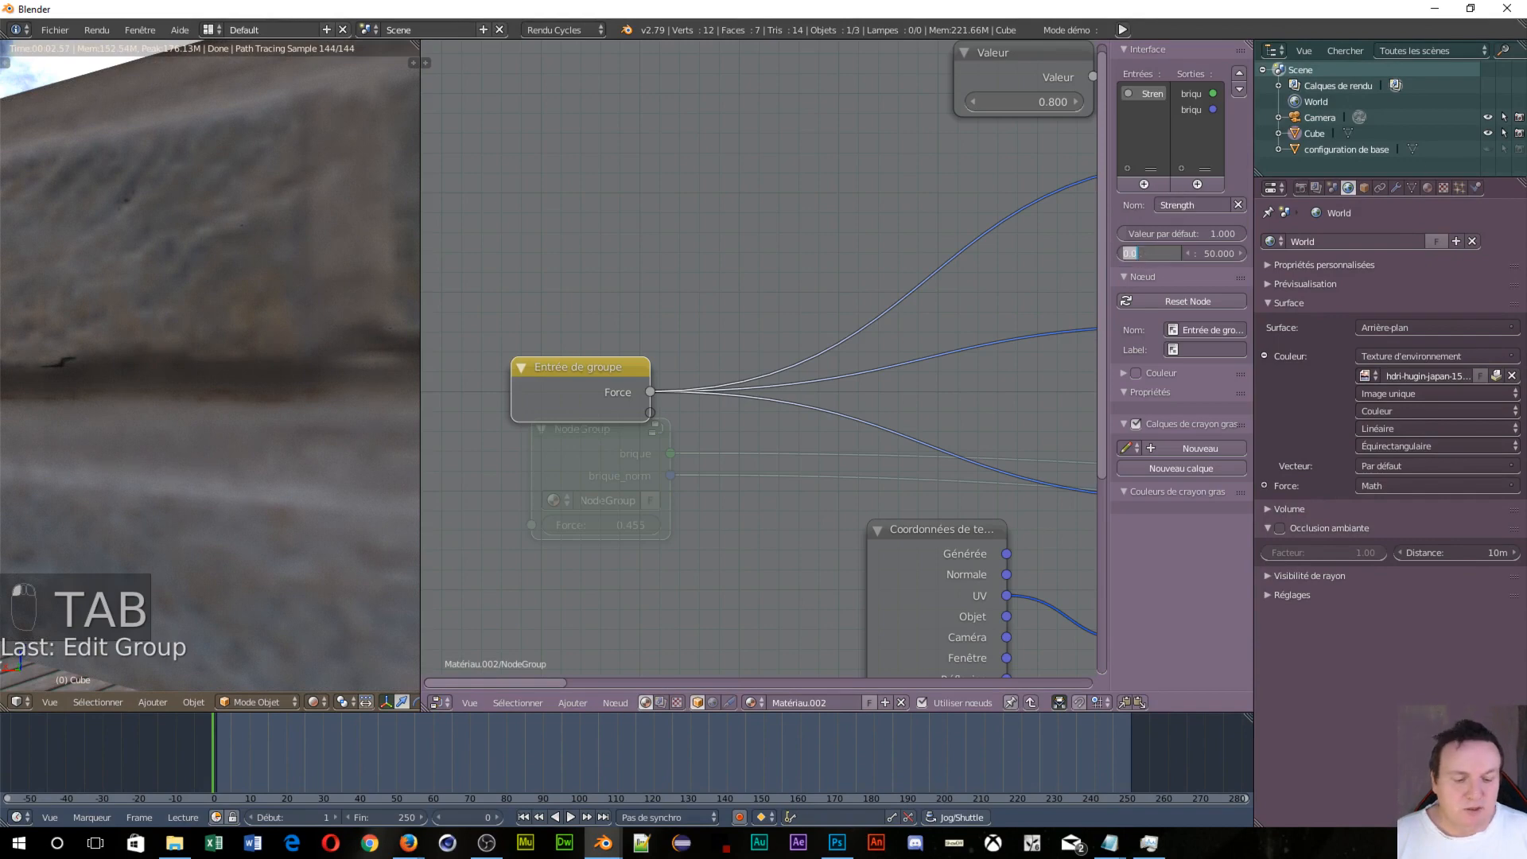
key("Return")
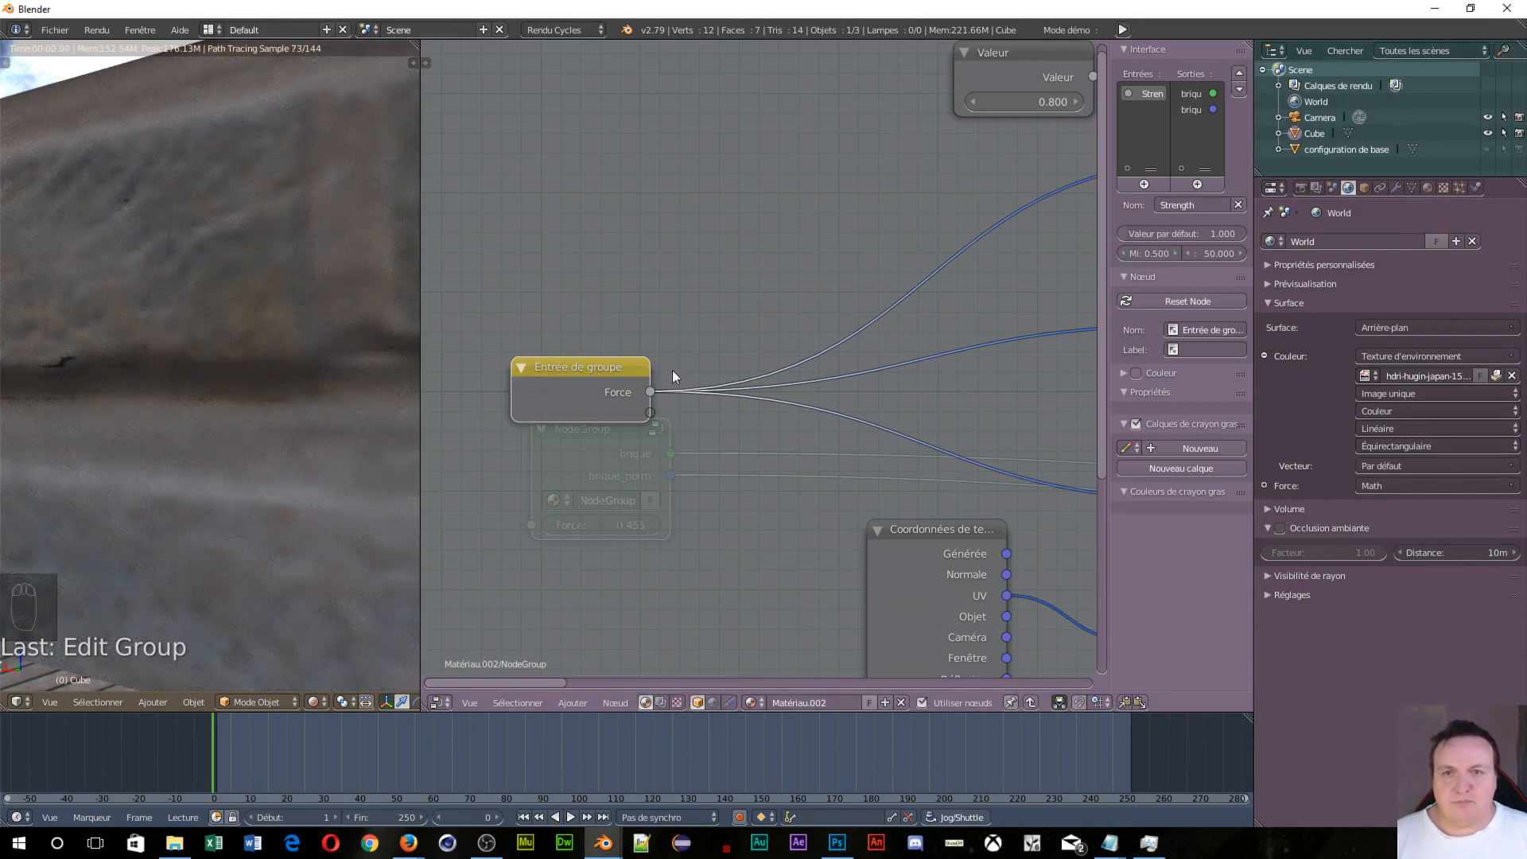
left_click(570, 383)
key("Tab")
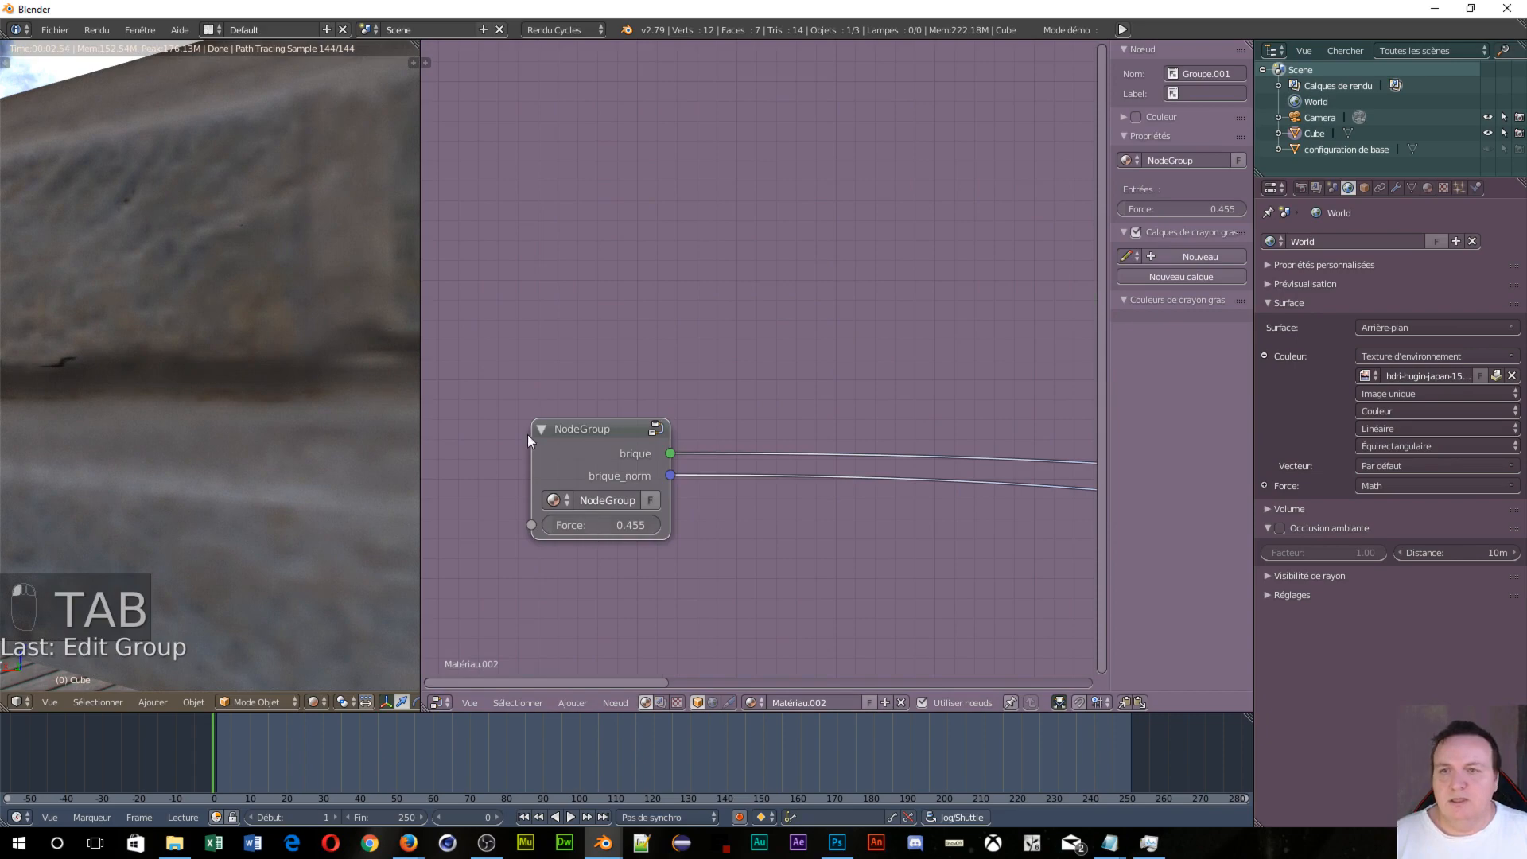
Step: Set the NodeGroup node's Force to 0.5 and inspect the wall from further away and another angle
scroll(326, 402, "down", 5)
mouse_move(561, 525)
left_mouse_down()
mouse_move(588, 525)
mouse_move(549, 525)
left_mouse_up()
scroll(355, 446, "down", 3)
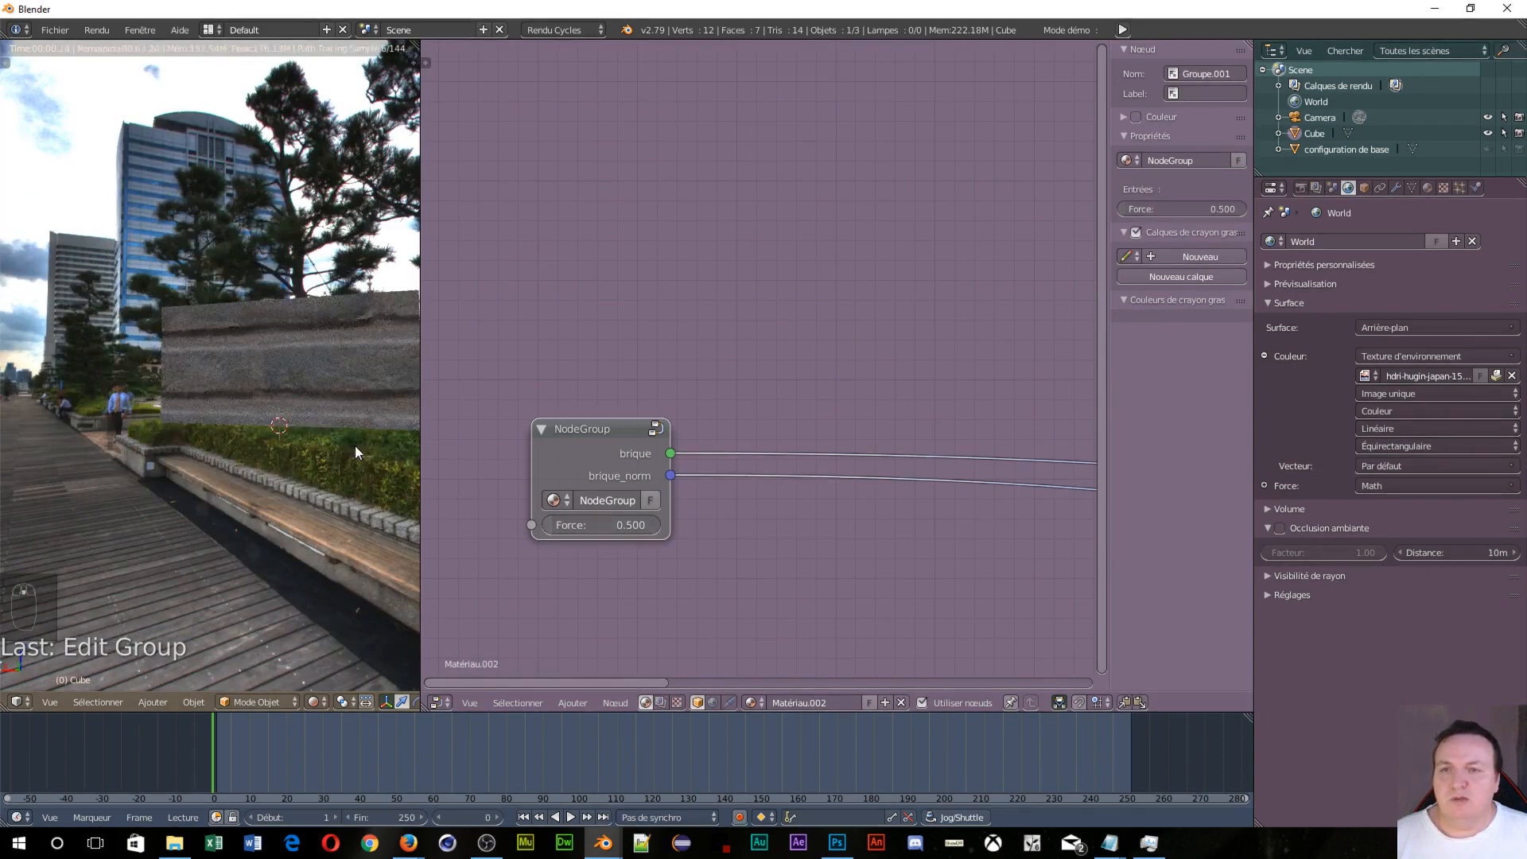
middle_click_drag(354, 445, 275, 480)
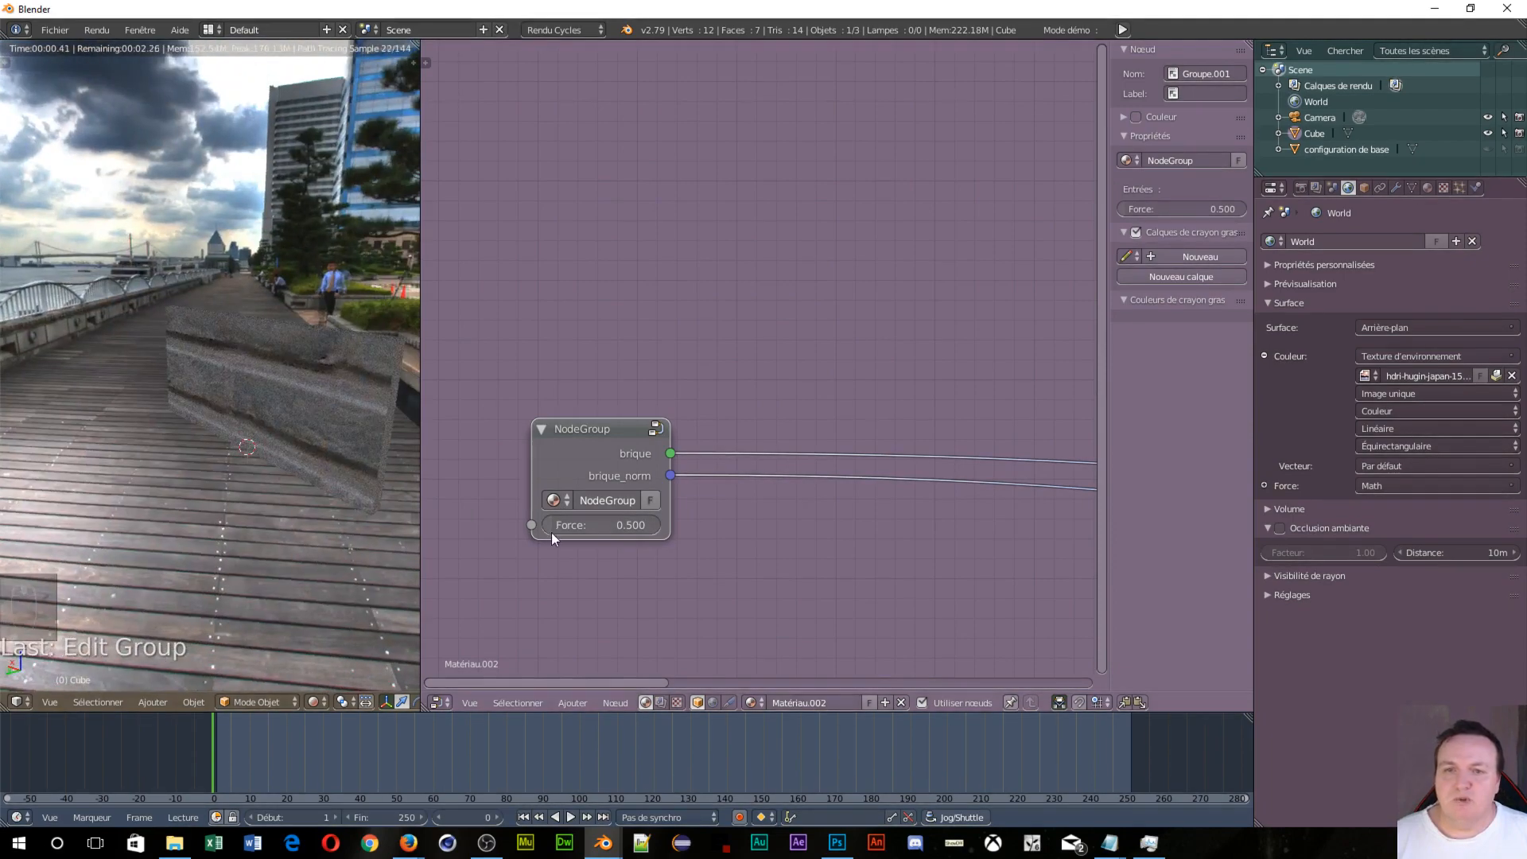
Step: Raise the NodeGroup node's Force to 9.95
mouse_move(558, 528)
left_mouse_down()
mouse_move(595, 529)
mouse_move(570, 525)
left_mouse_up()
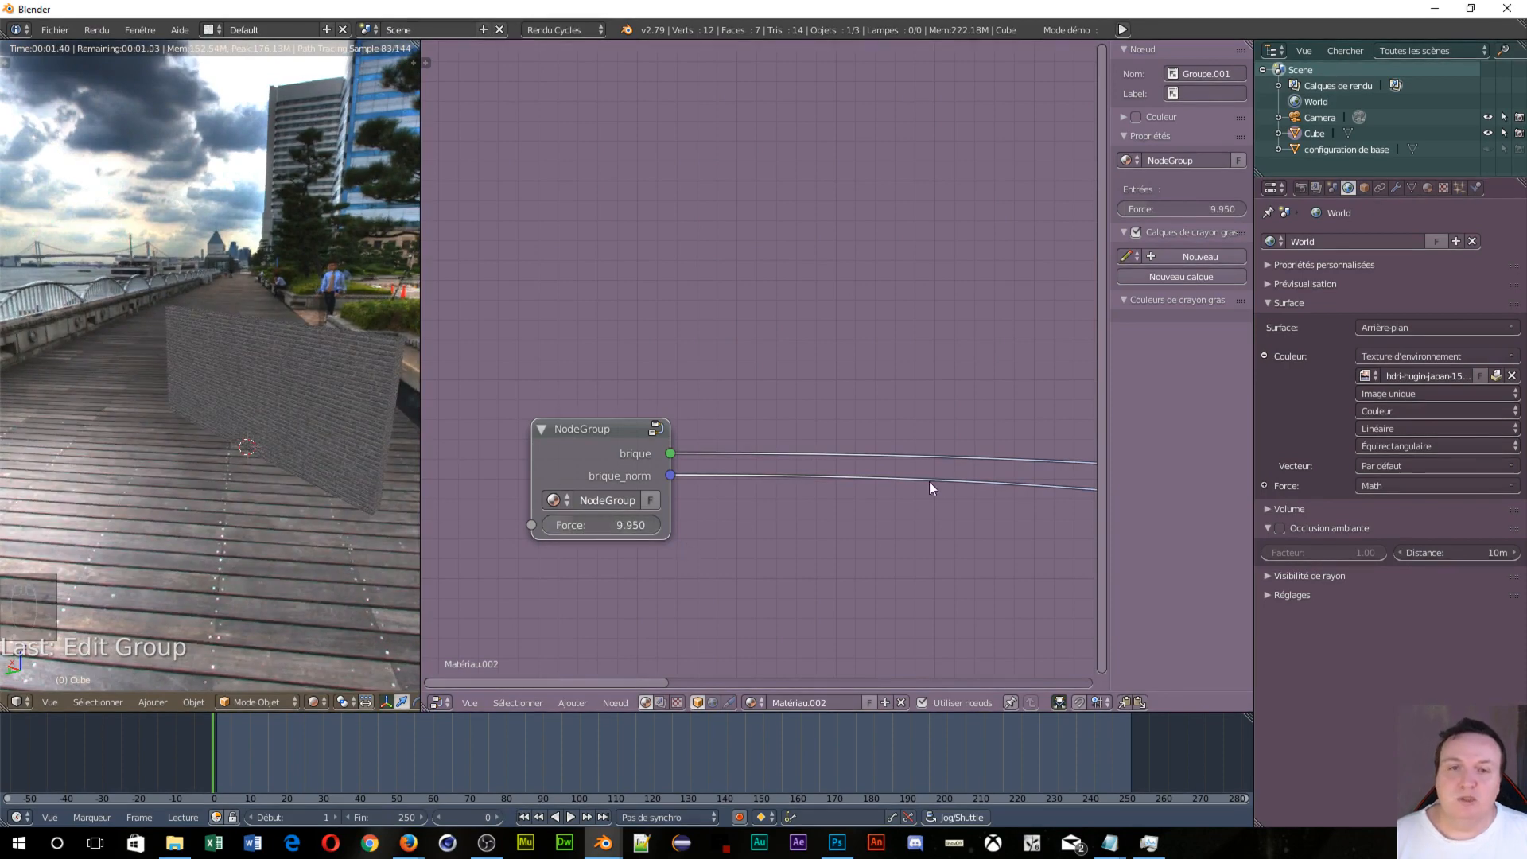
scroll(593, 543, "down", 2)
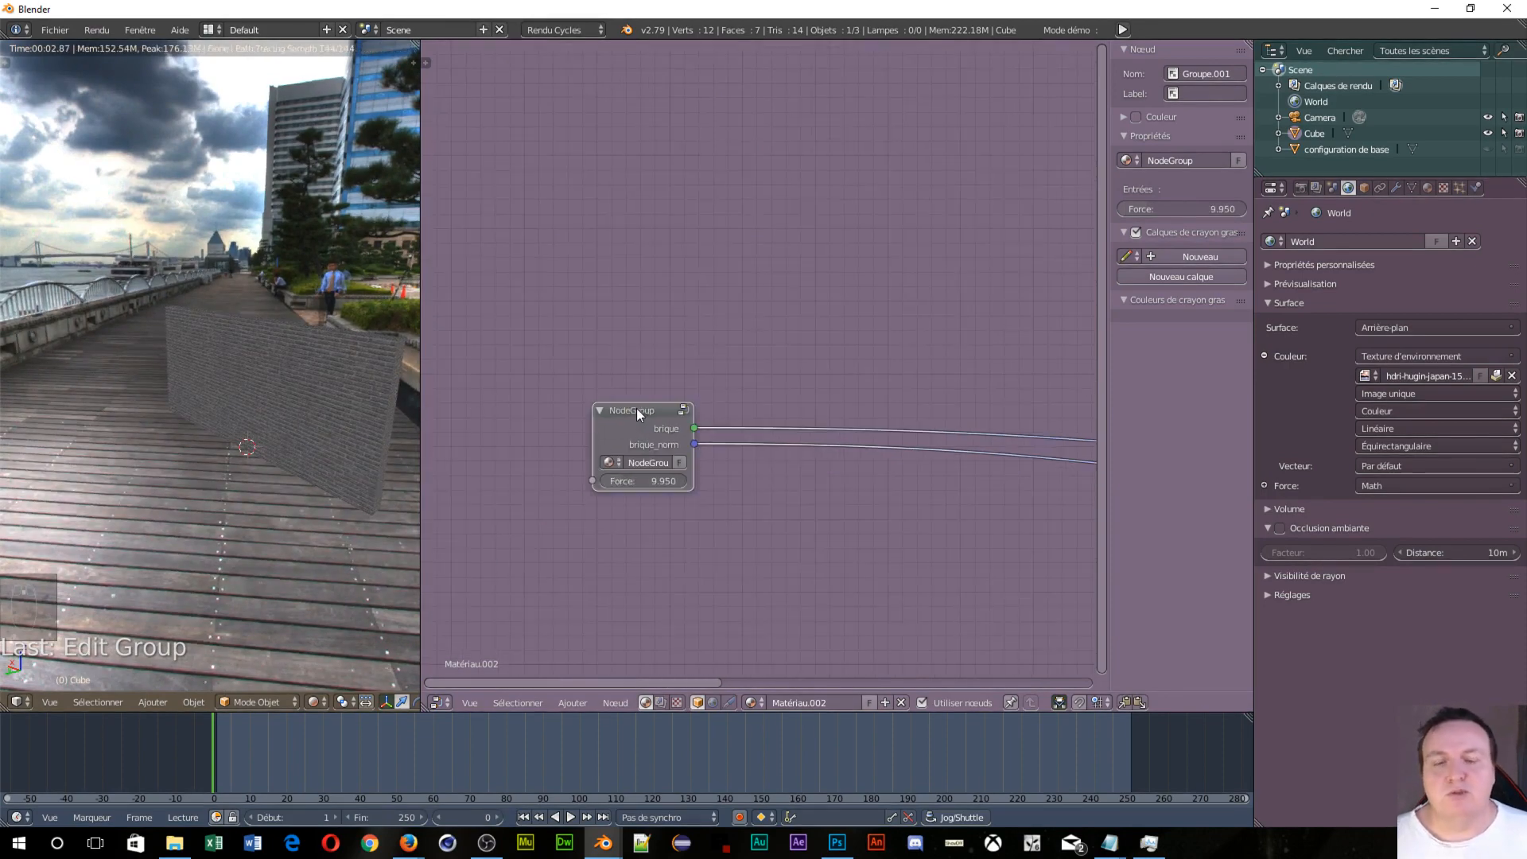
middle_click_drag(821, 479, 679, 335)
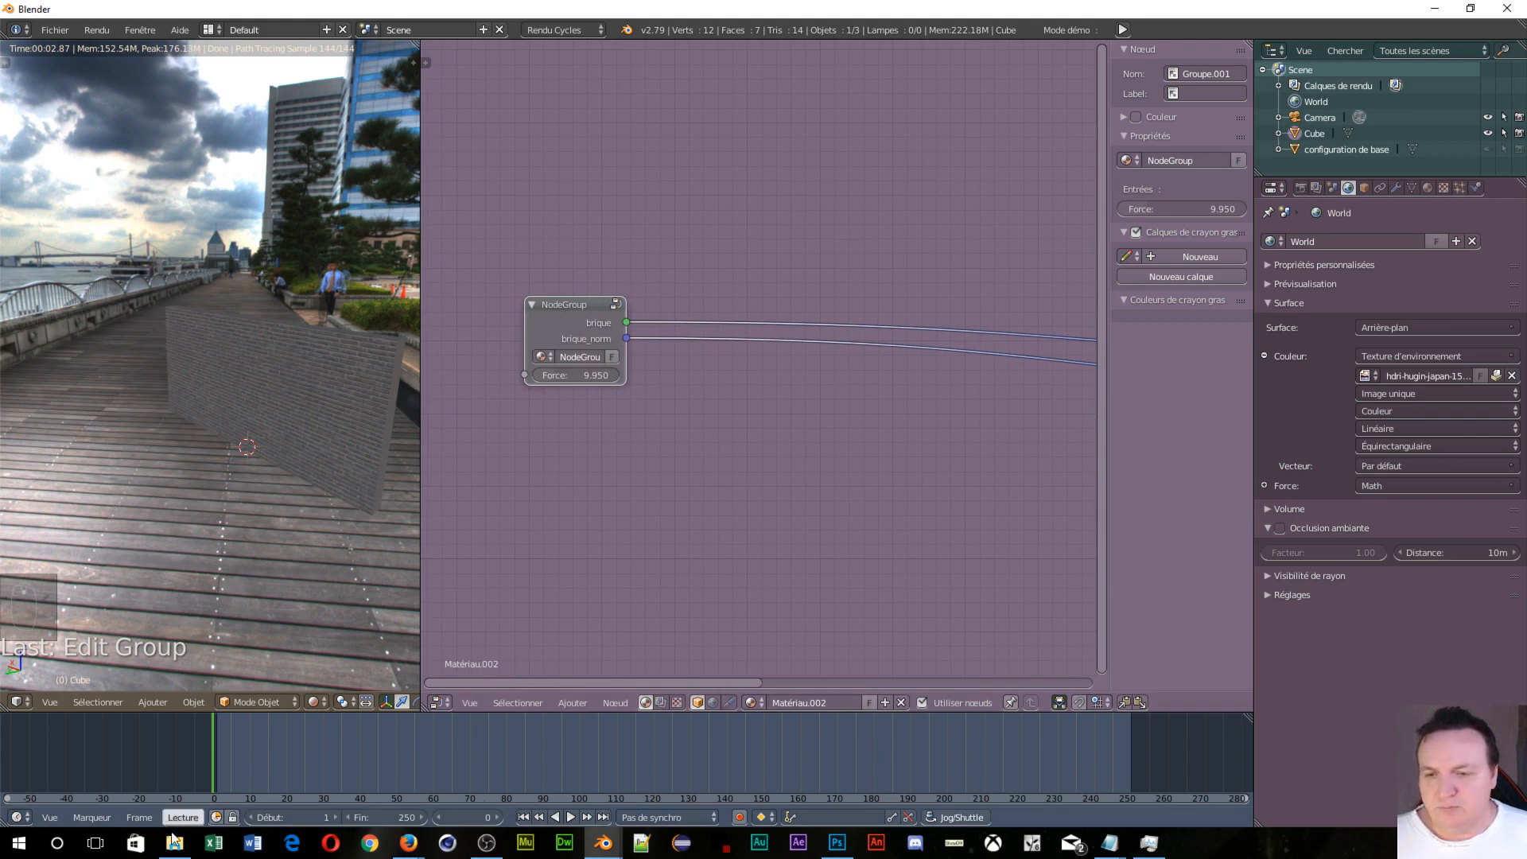
Step: Switch to textures.com in Firefox and open the BrickSmallDark0027 texture from the Dark Brick Walls category
mouse_move(408, 842)
left_click(487, 776)
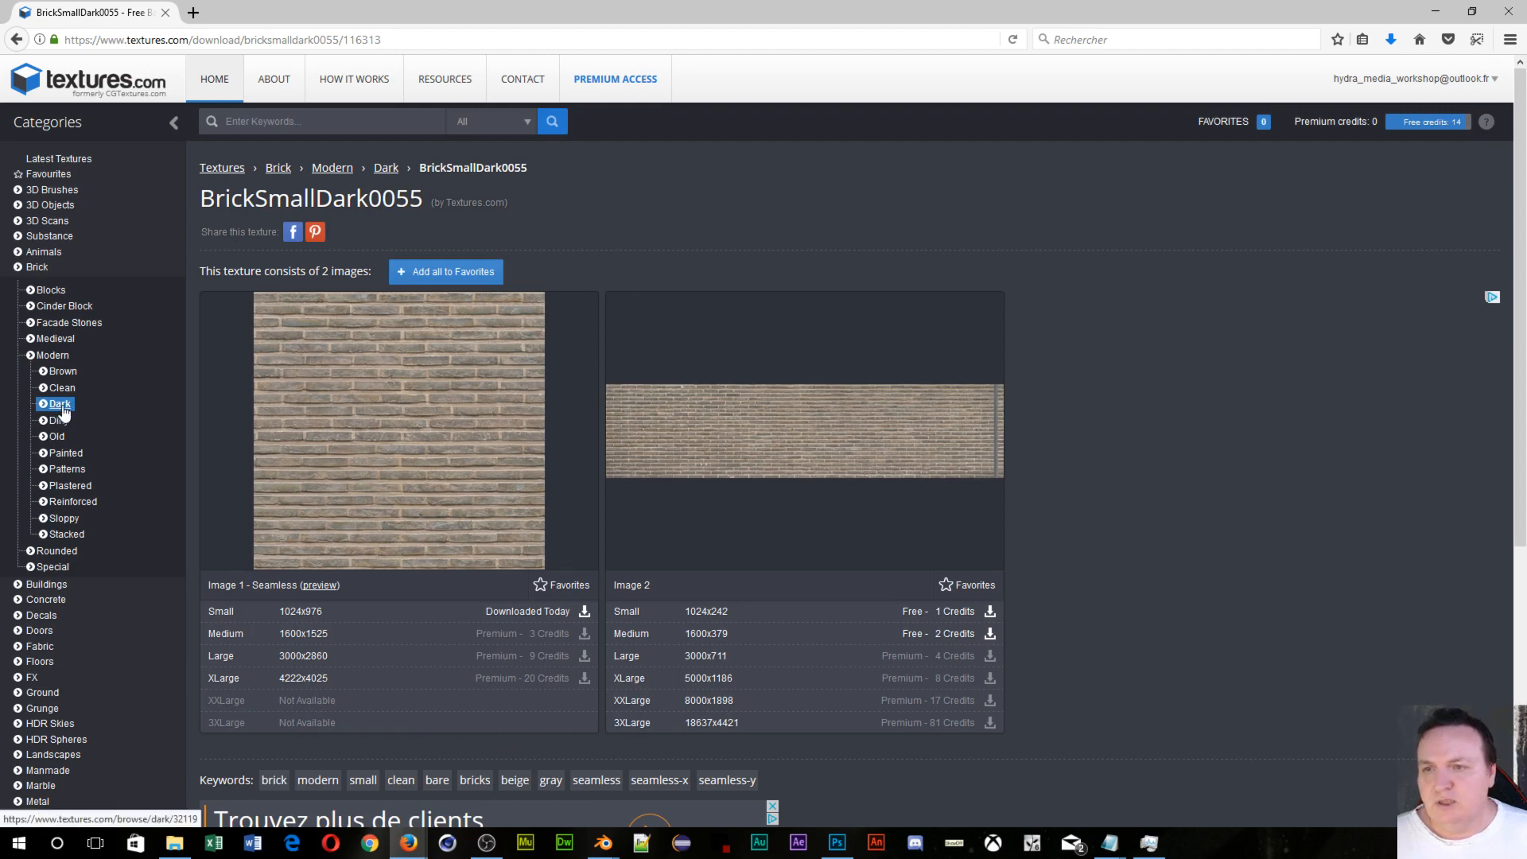
left_click(15, 39)
left_click(16, 39)
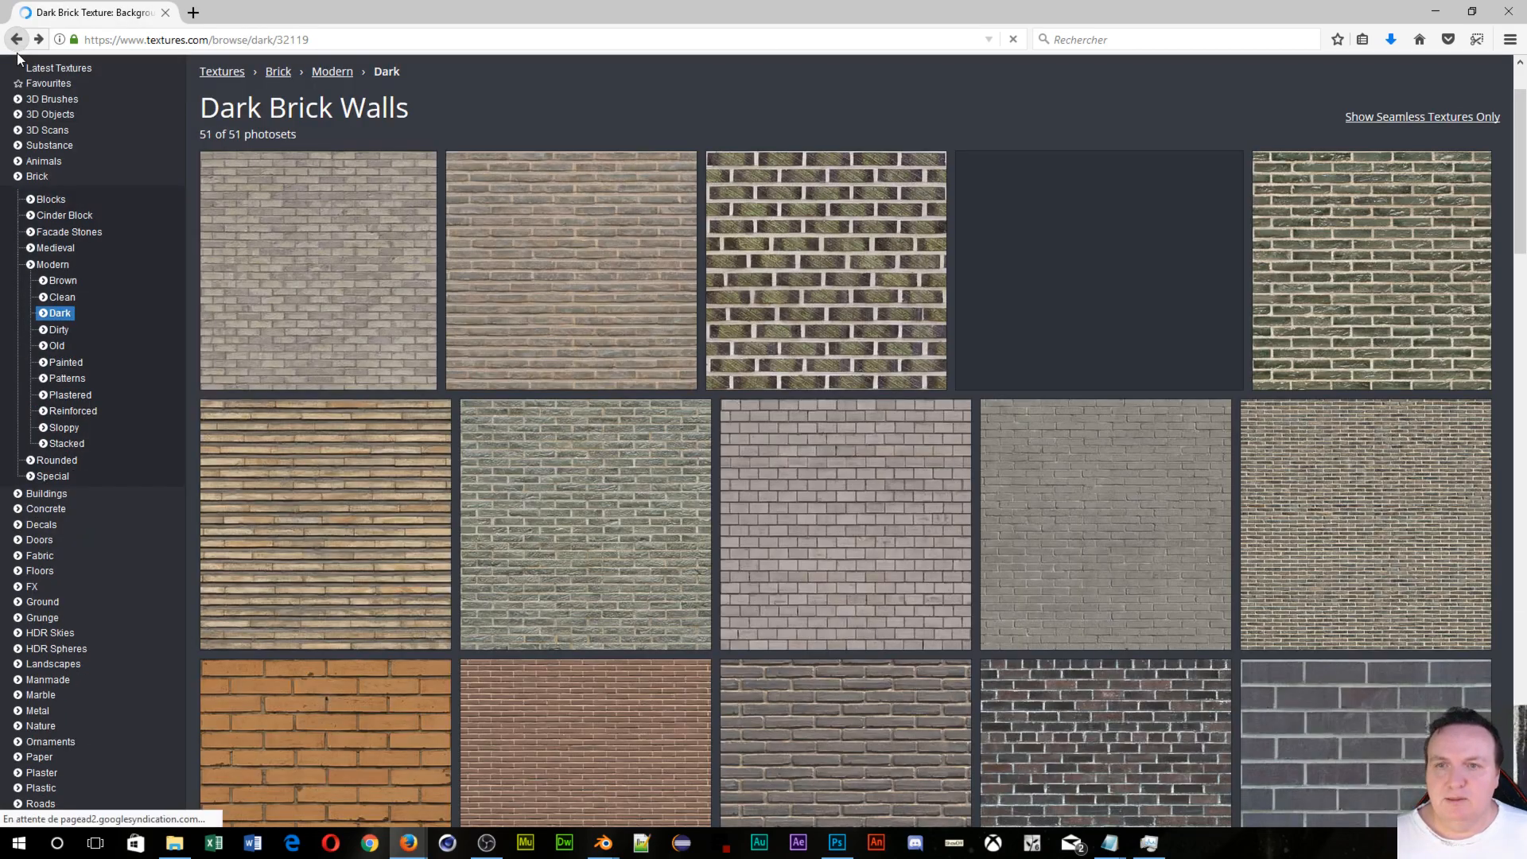
scroll(1101, 350, "down", 2)
scroll(1101, 349, "down", 2)
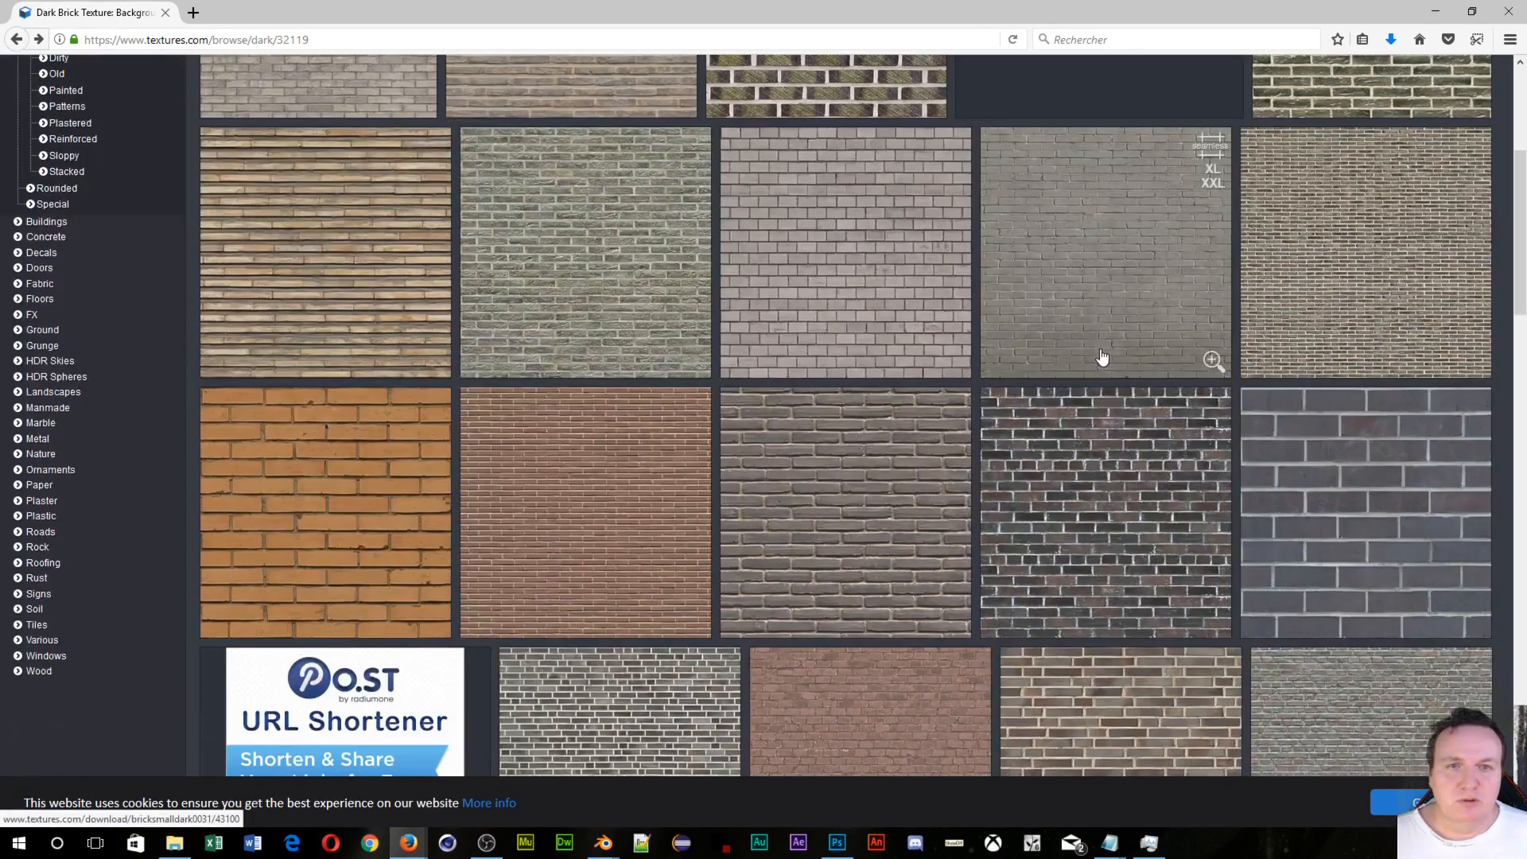
scroll(849, 500, "down", 4)
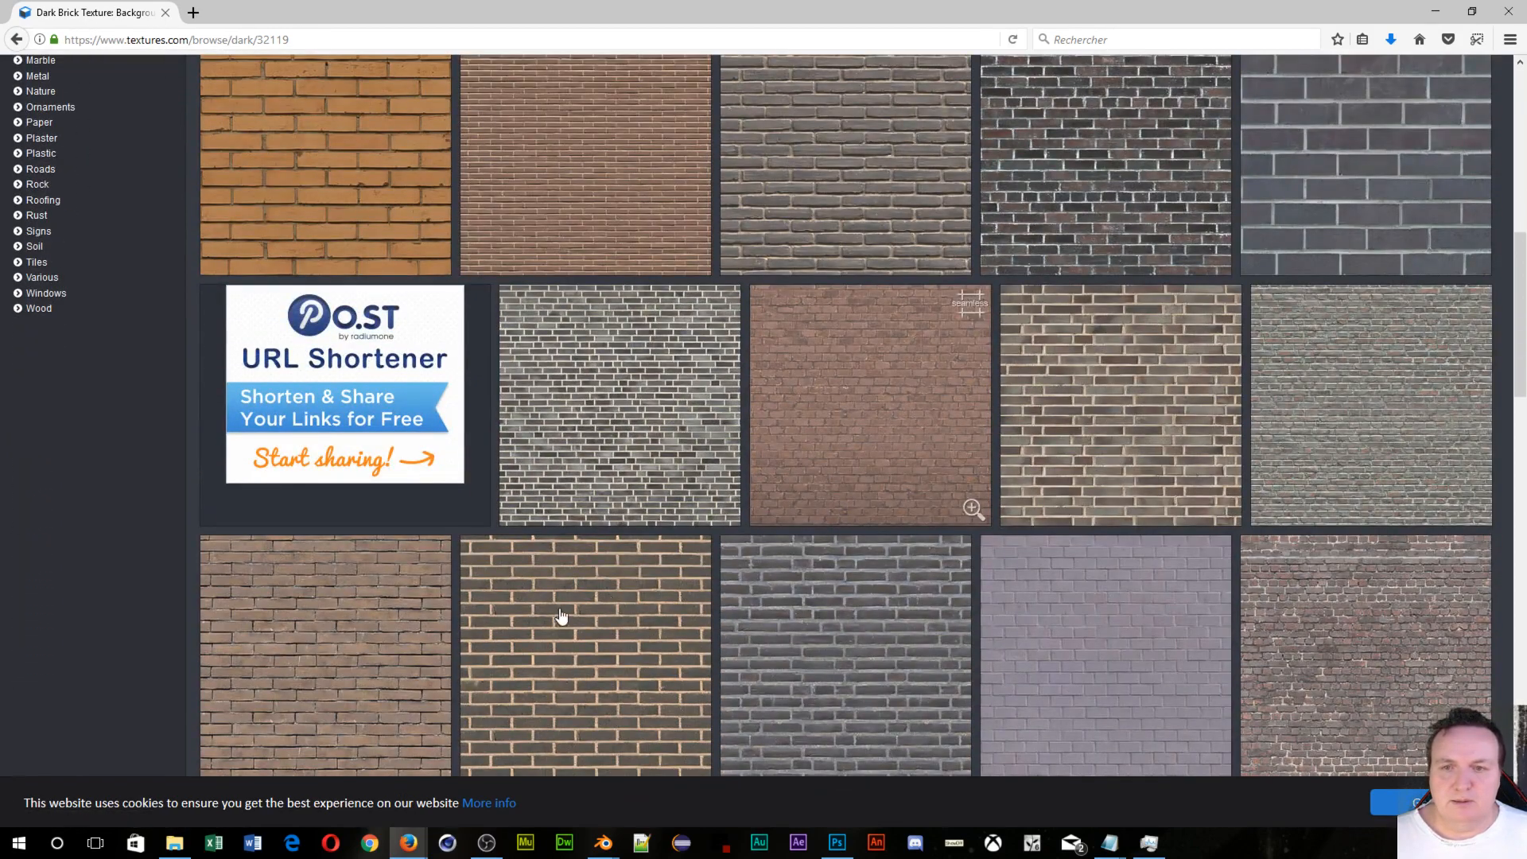
scroll(560, 614, "up", 3)
scroll(556, 611, "up", 3)
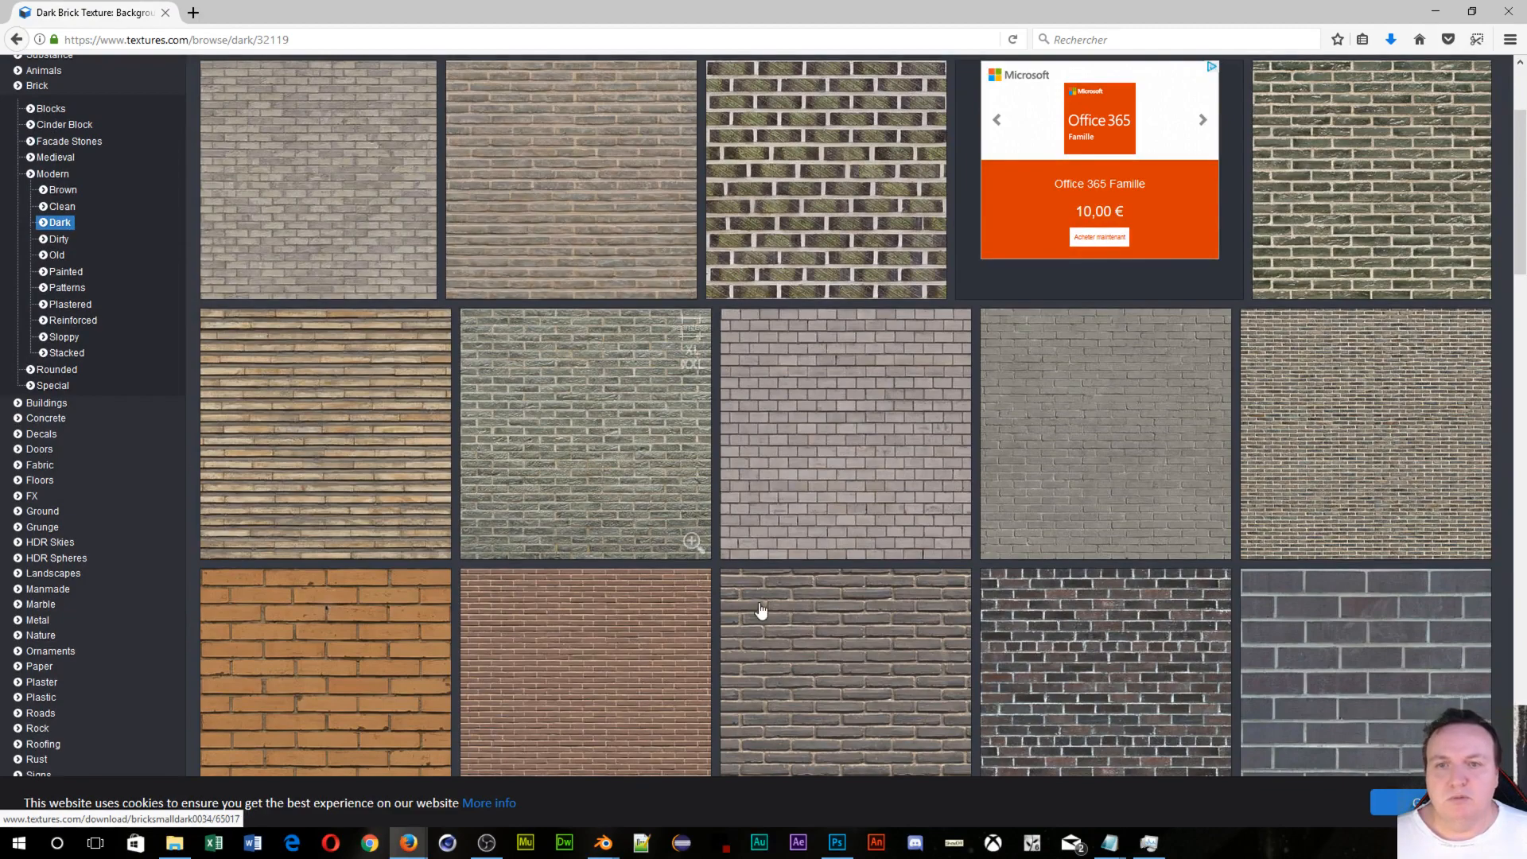
scroll(795, 593, "down", 3)
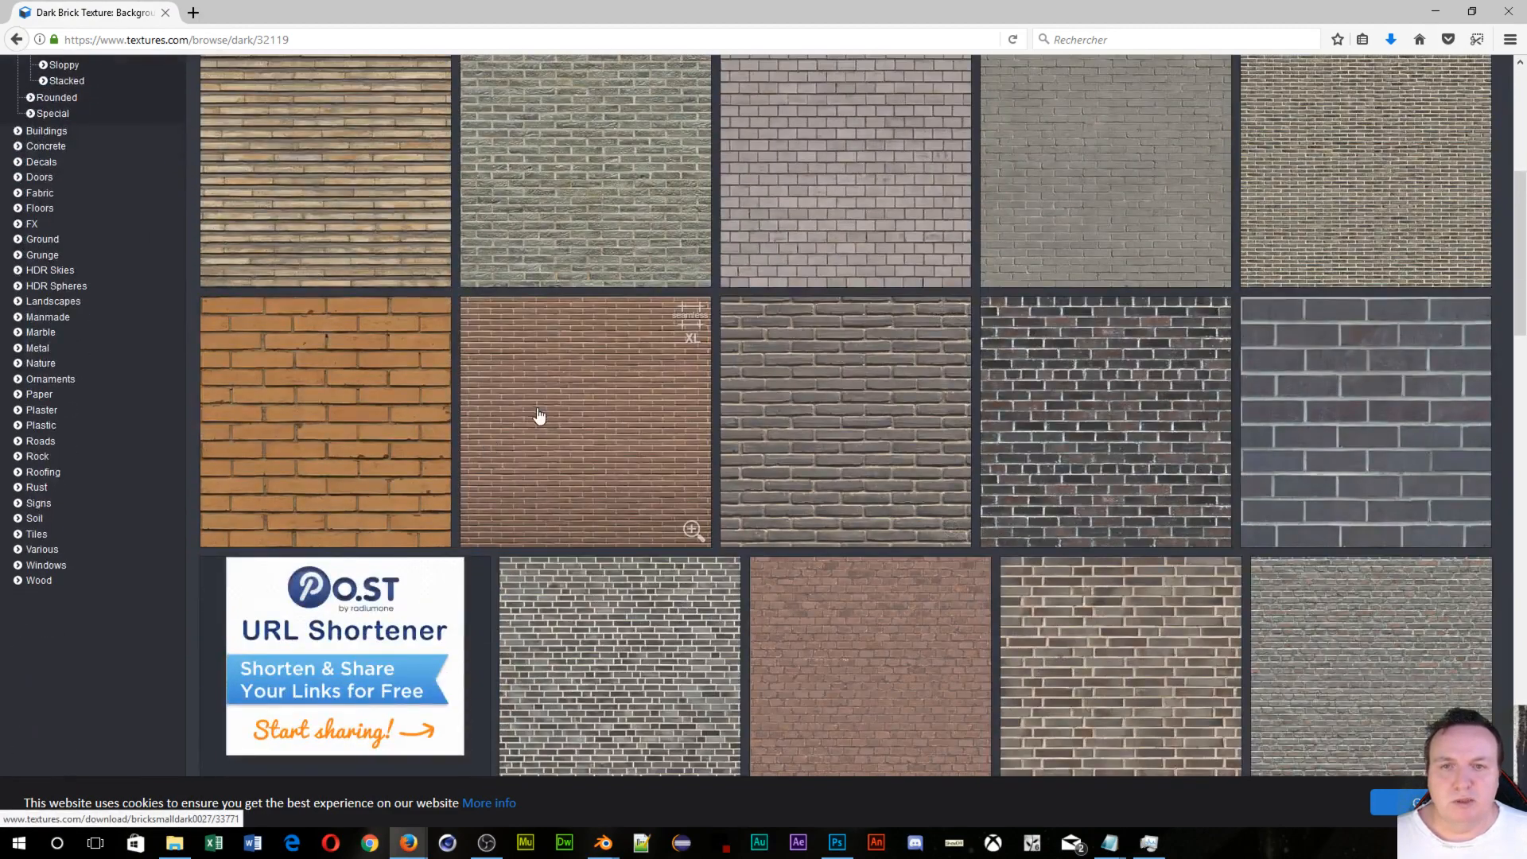
left_click(539, 415)
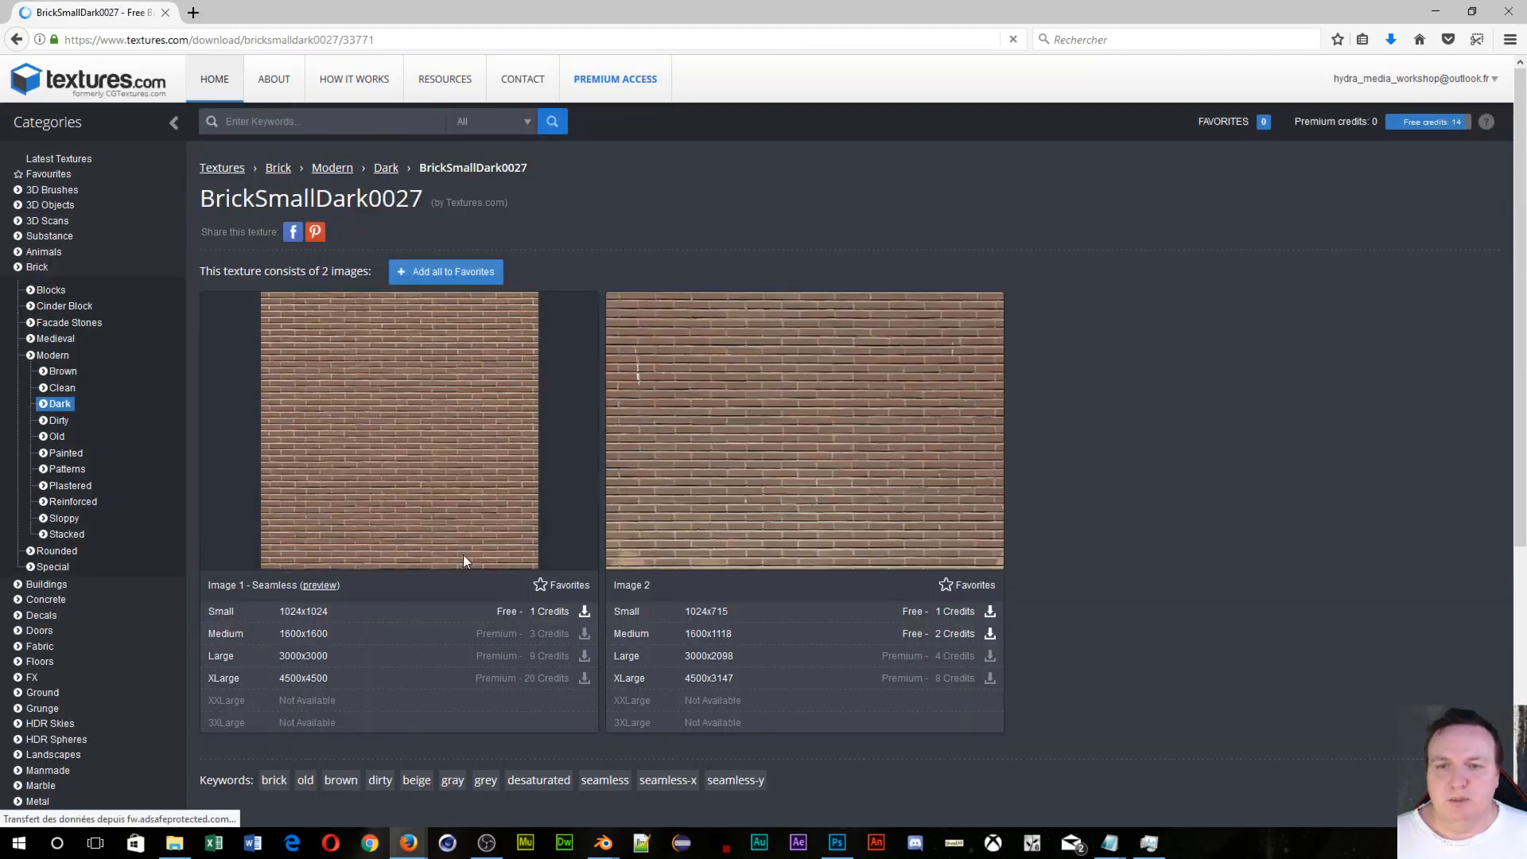
Step: Download the small 1024x1024 version of the seamless BrickSmallDark0027 image and save the file
left_click(530, 615)
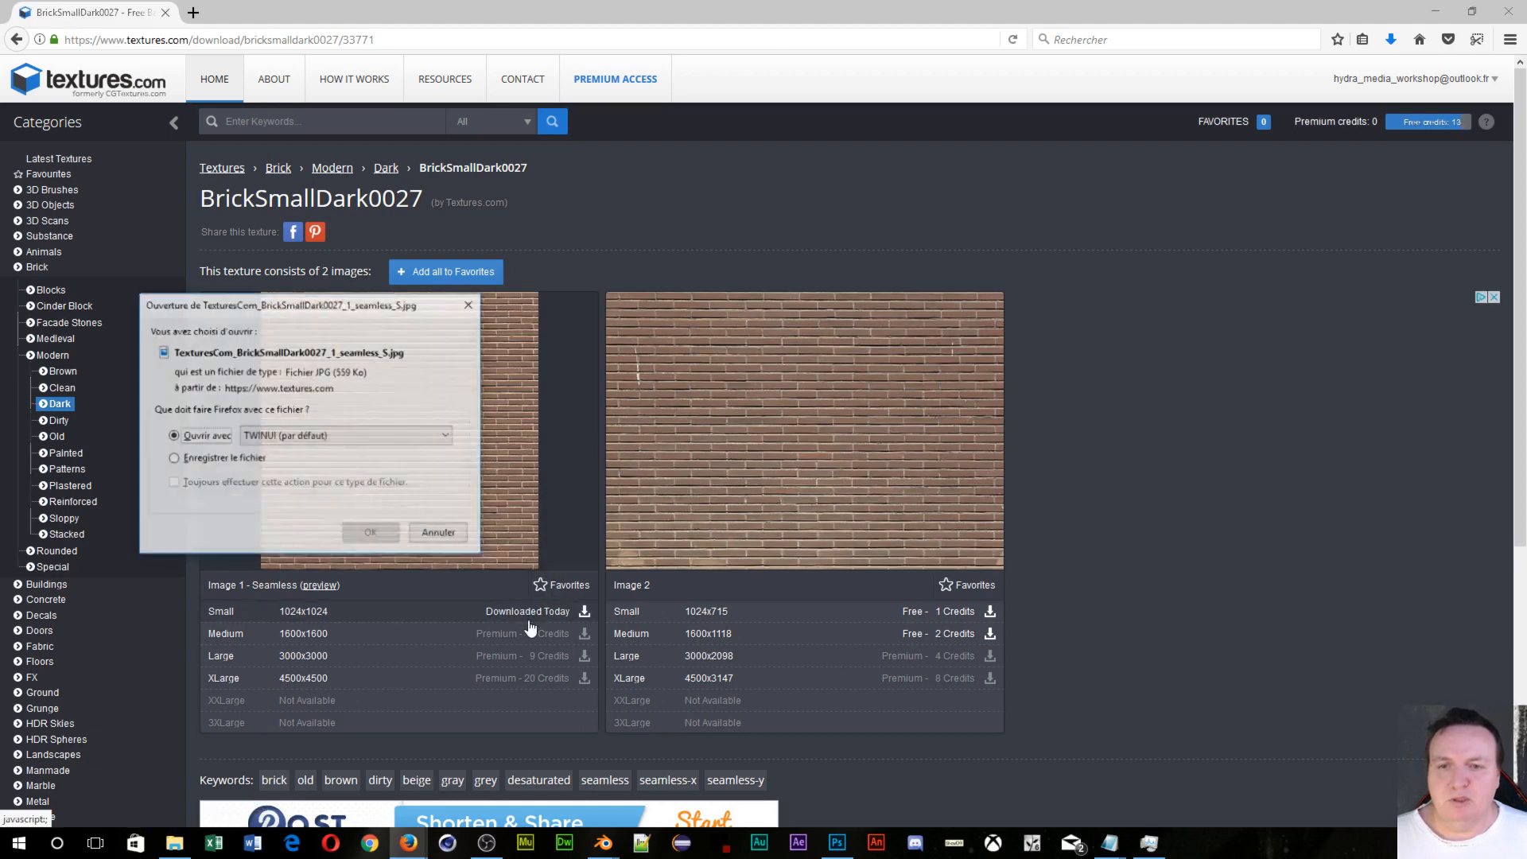
left_click(233, 458)
left_click(371, 534)
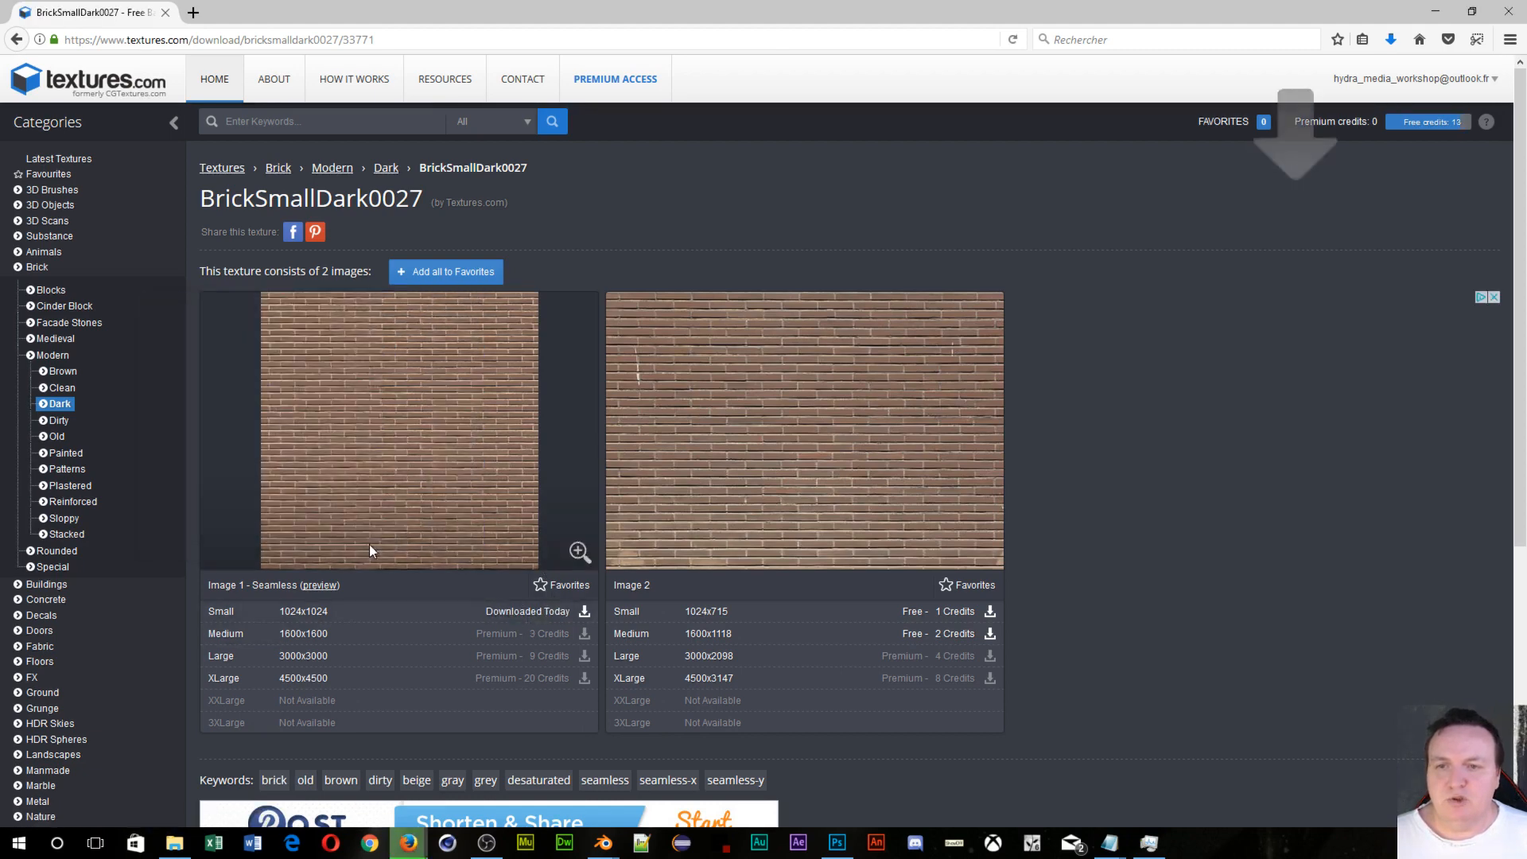
Step: Switch to Photoshop and open TexturesCom_BrickSmallDark0027_1_seamless_S.jpg from the Downloads folder
left_click(837, 844)
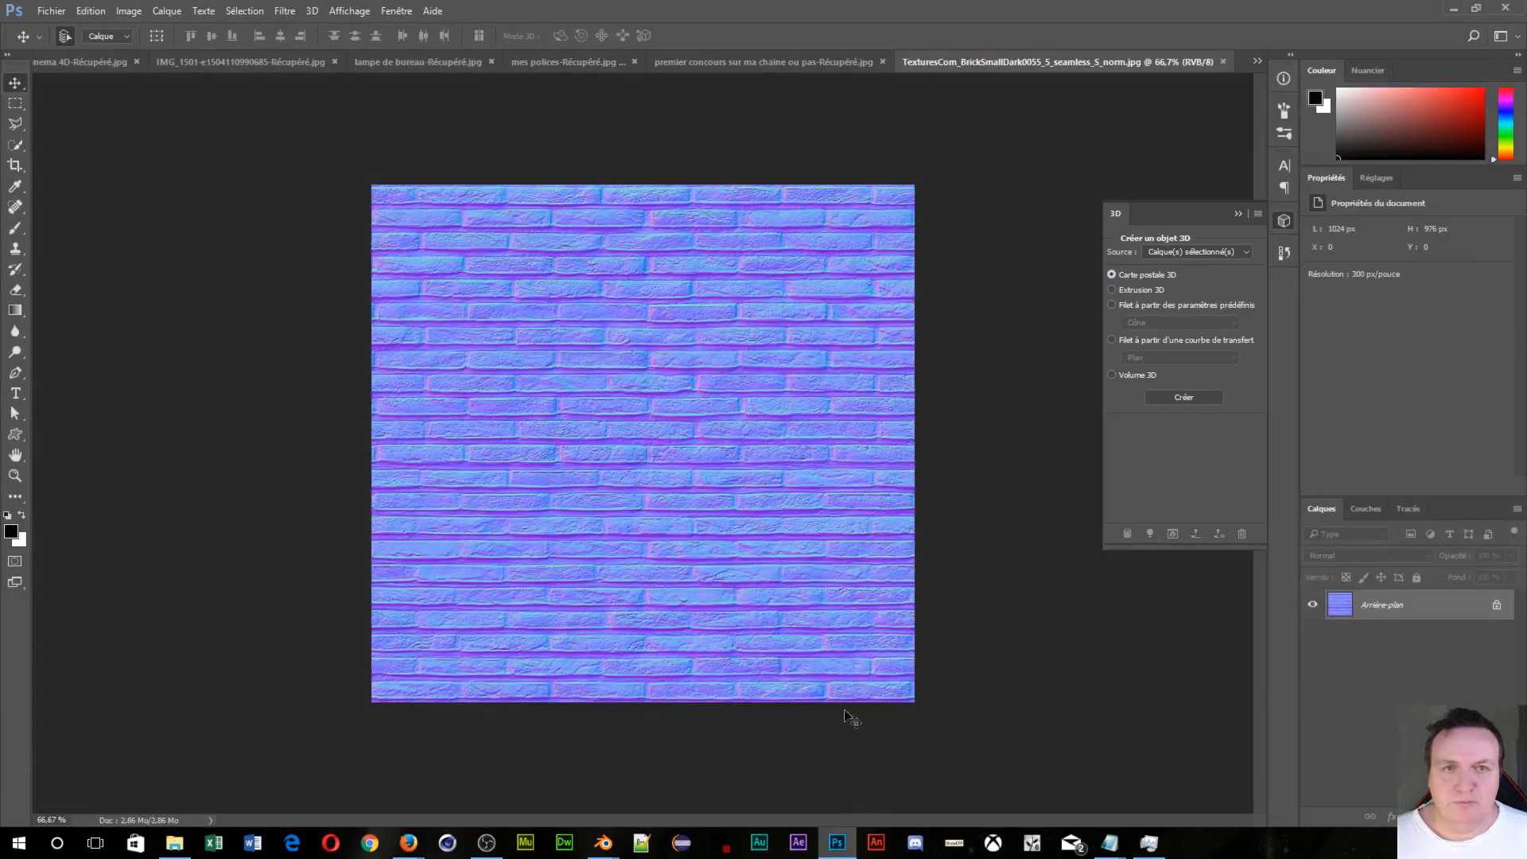
left_click(48, 12)
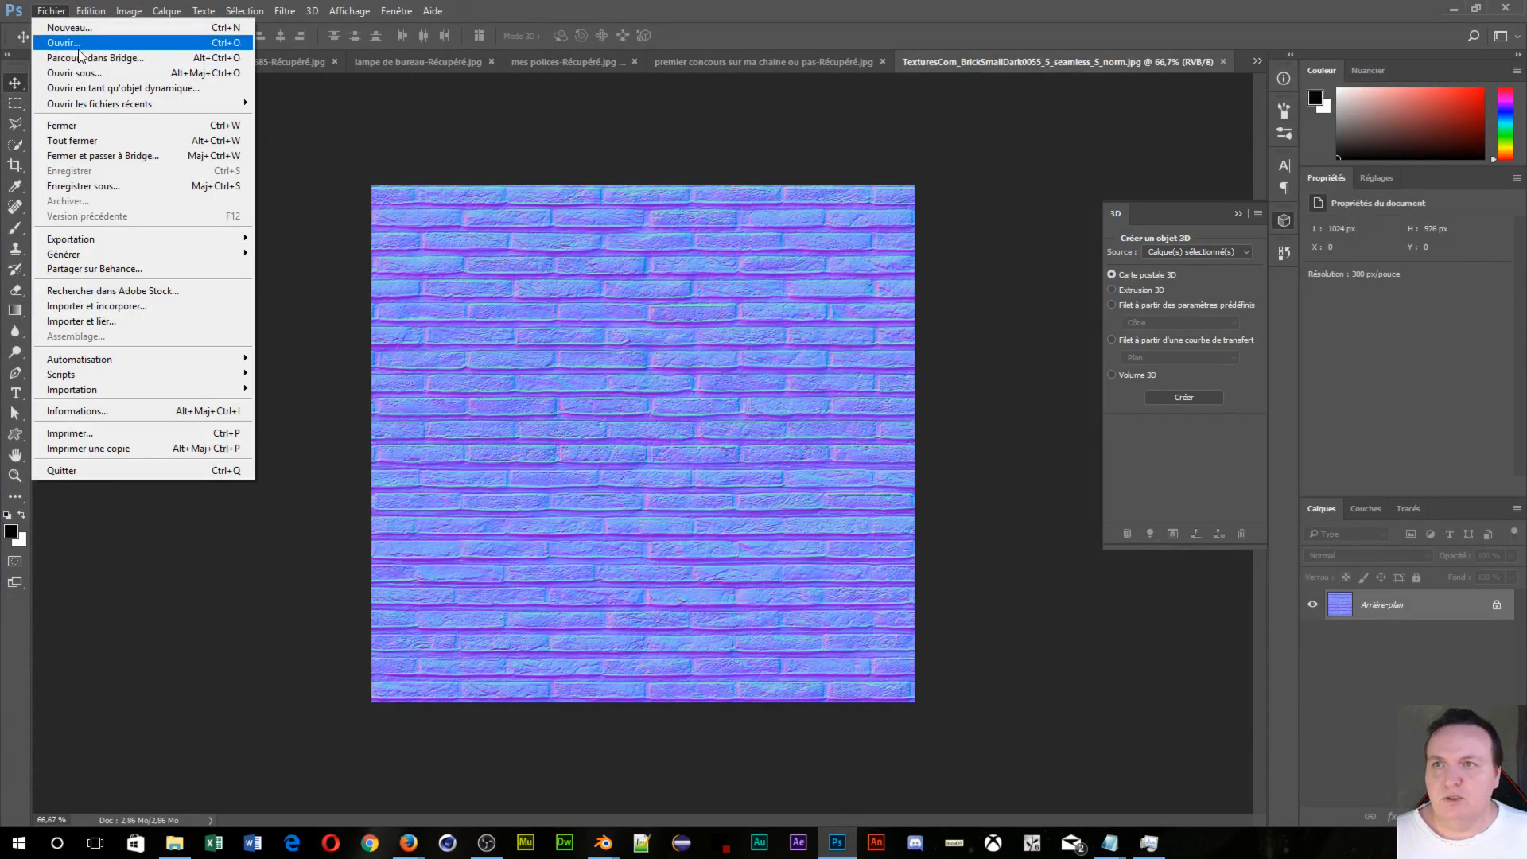
left_click(55, 38)
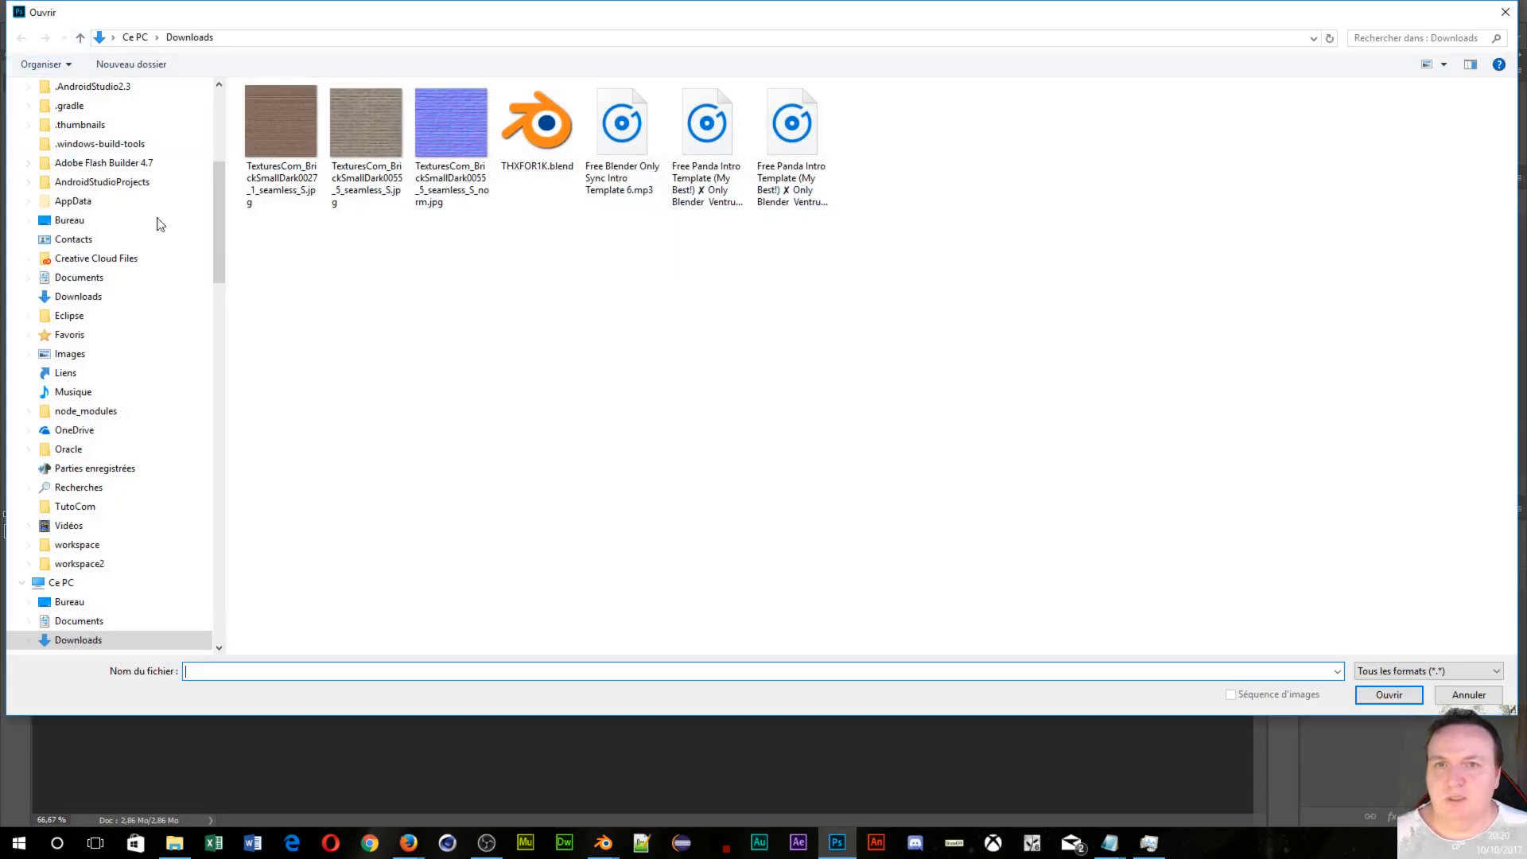
left_click(257, 130)
left_click(1390, 696)
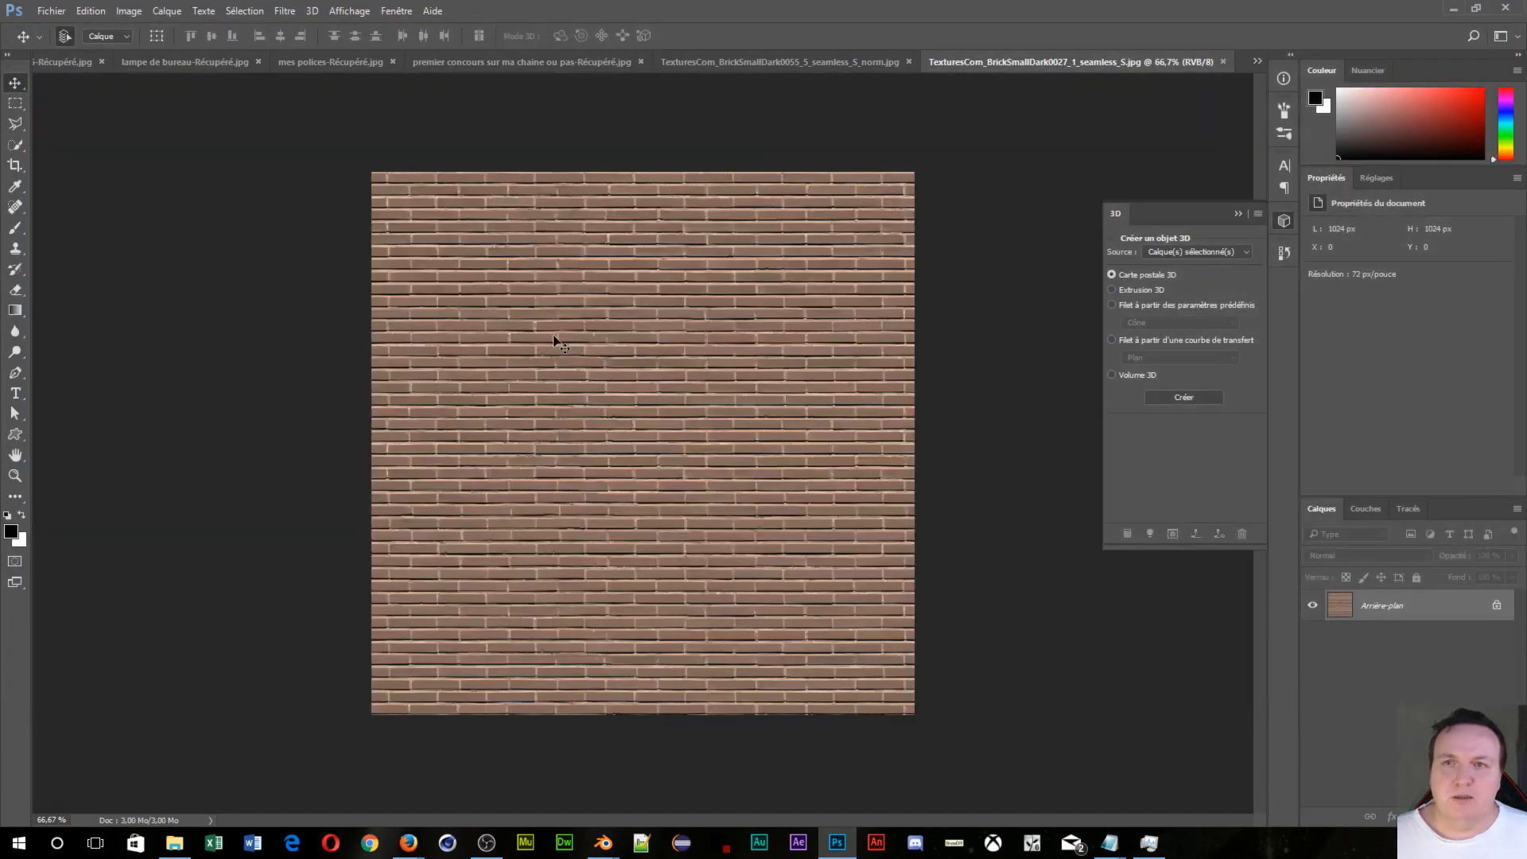
Step: Start generating a normal map from the brick image and preview it on a Cube turned to an angled view
left_click(286, 11)
mouse_move(311, 174)
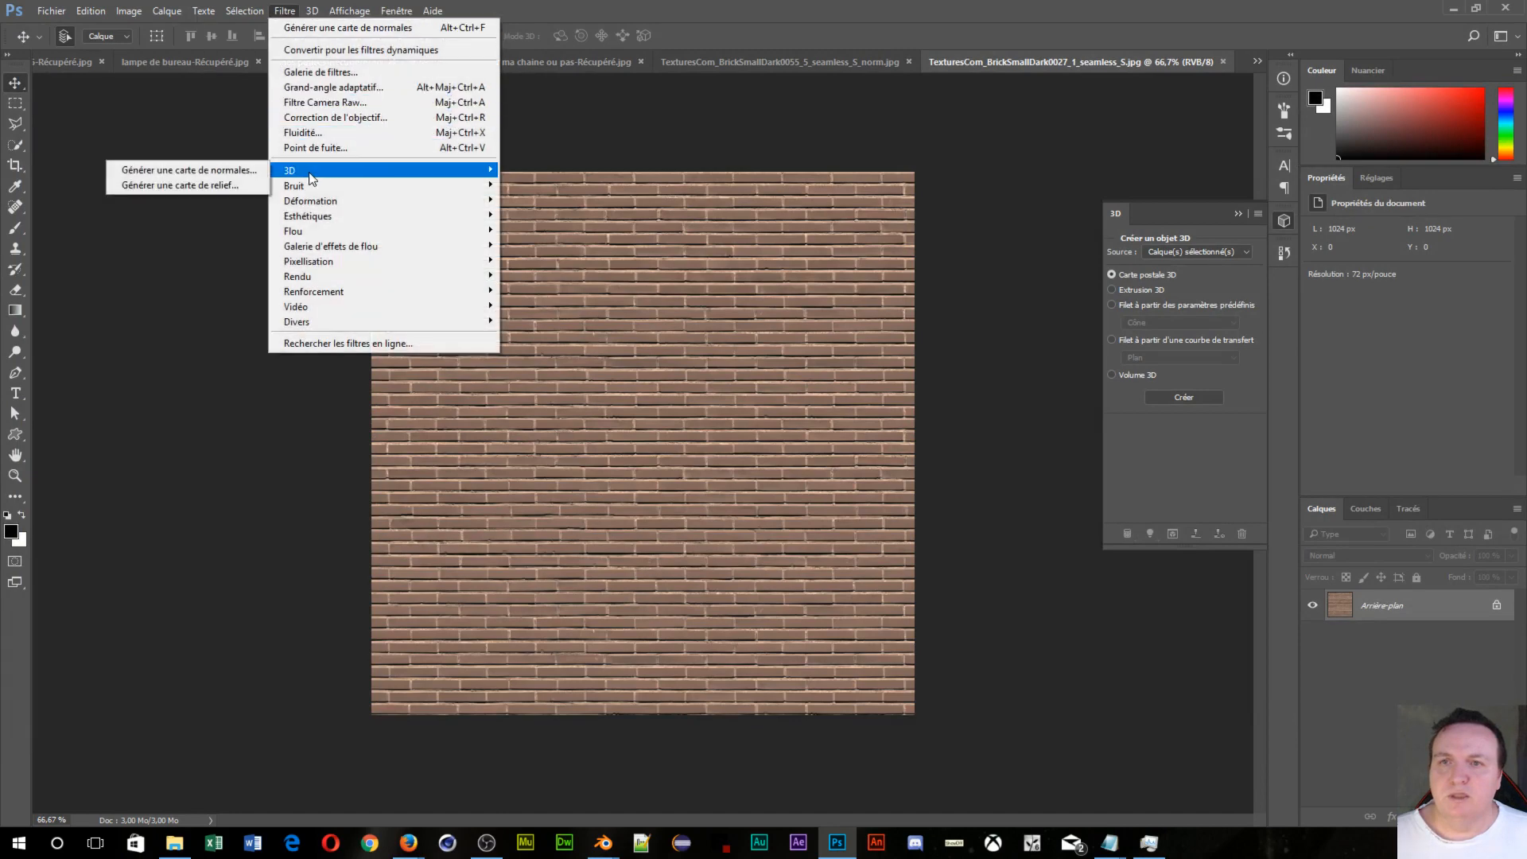
left_click(165, 170)
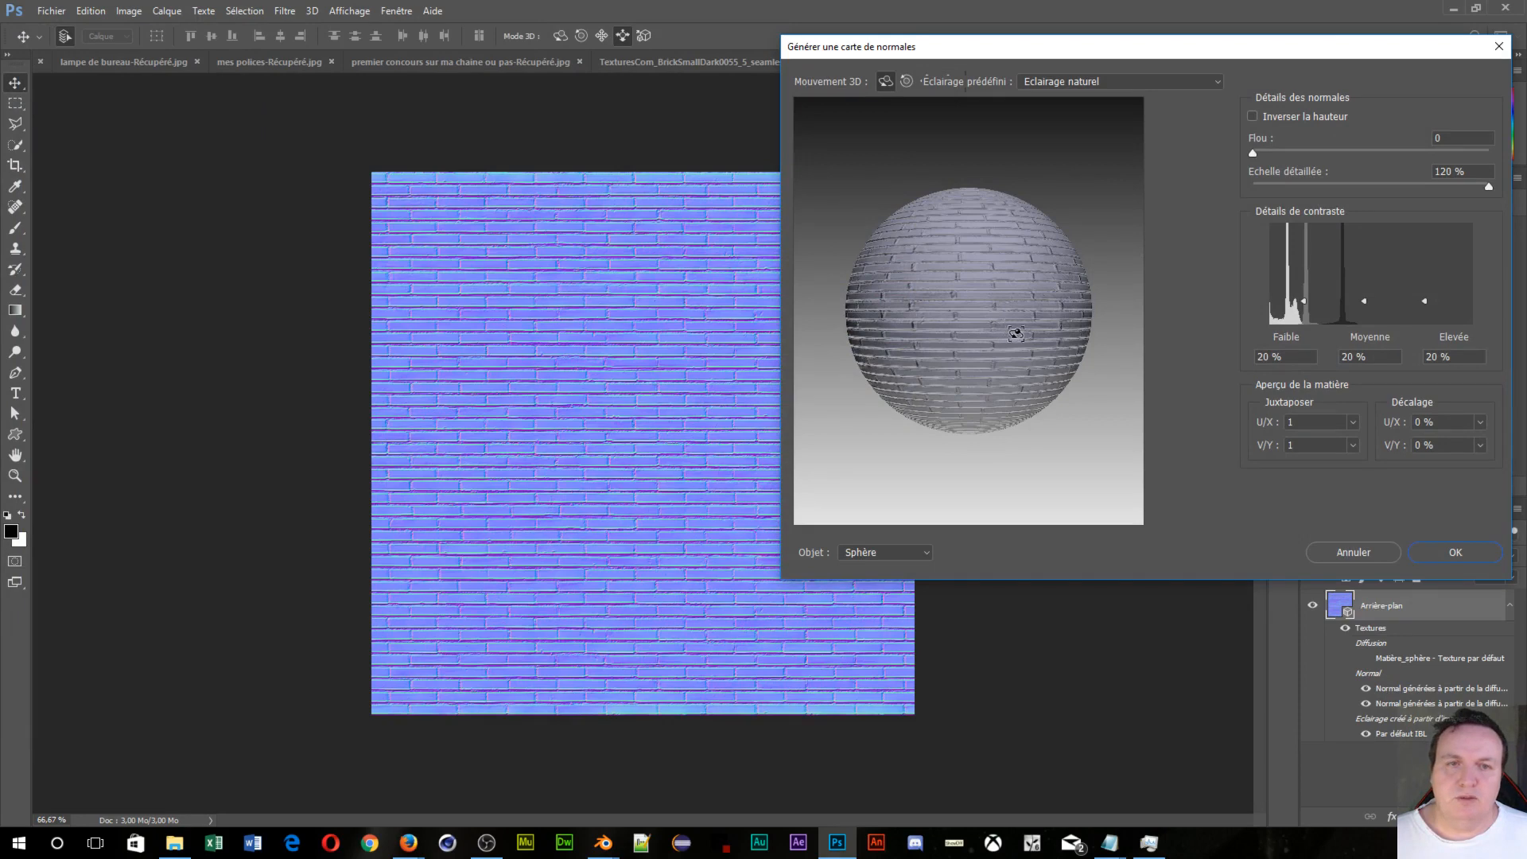
left_click(896, 554)
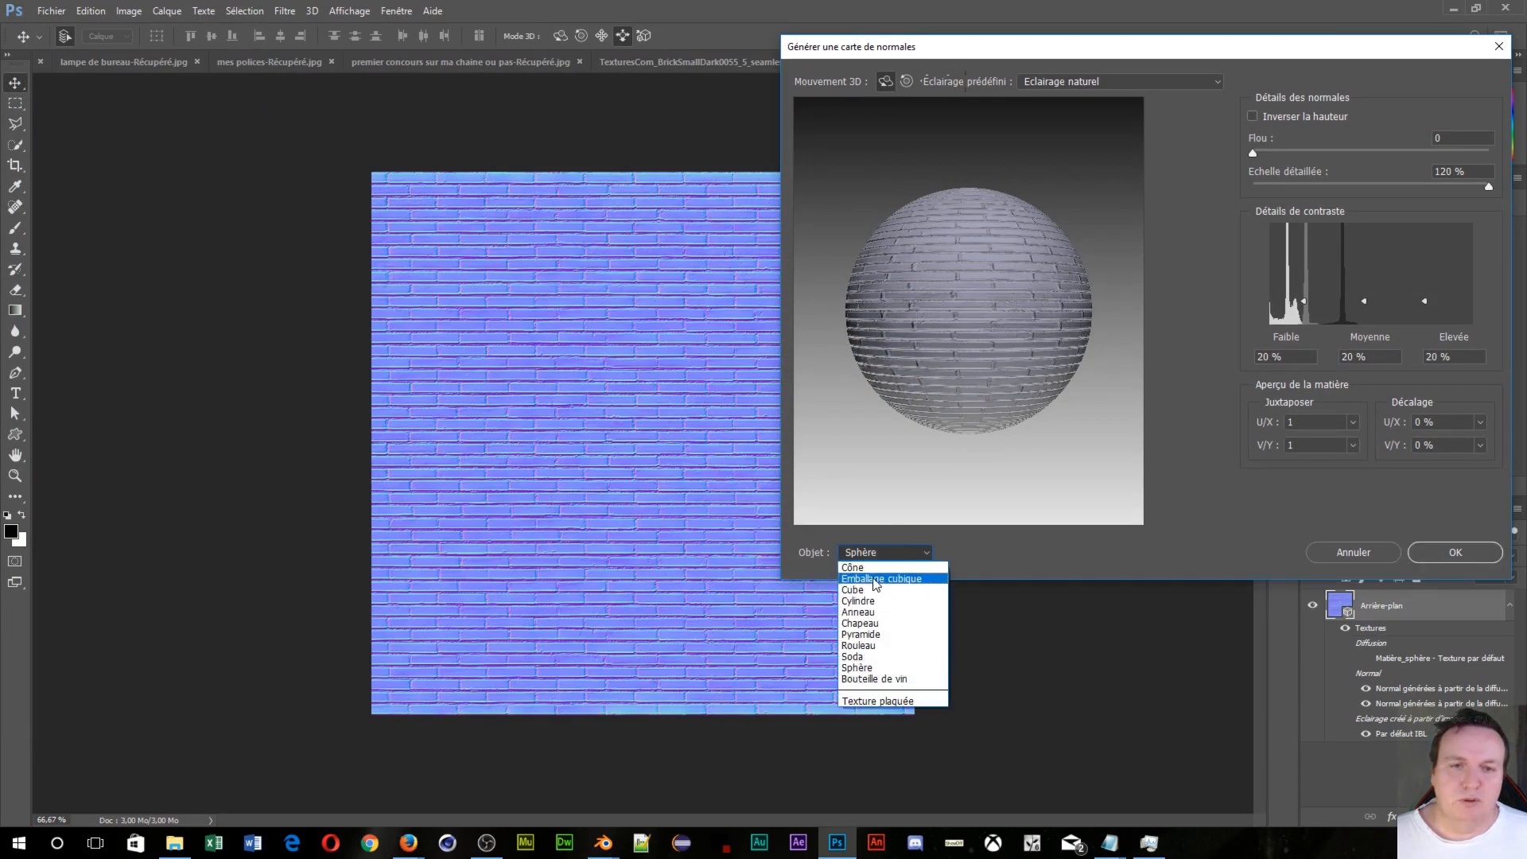
left_click(877, 589)
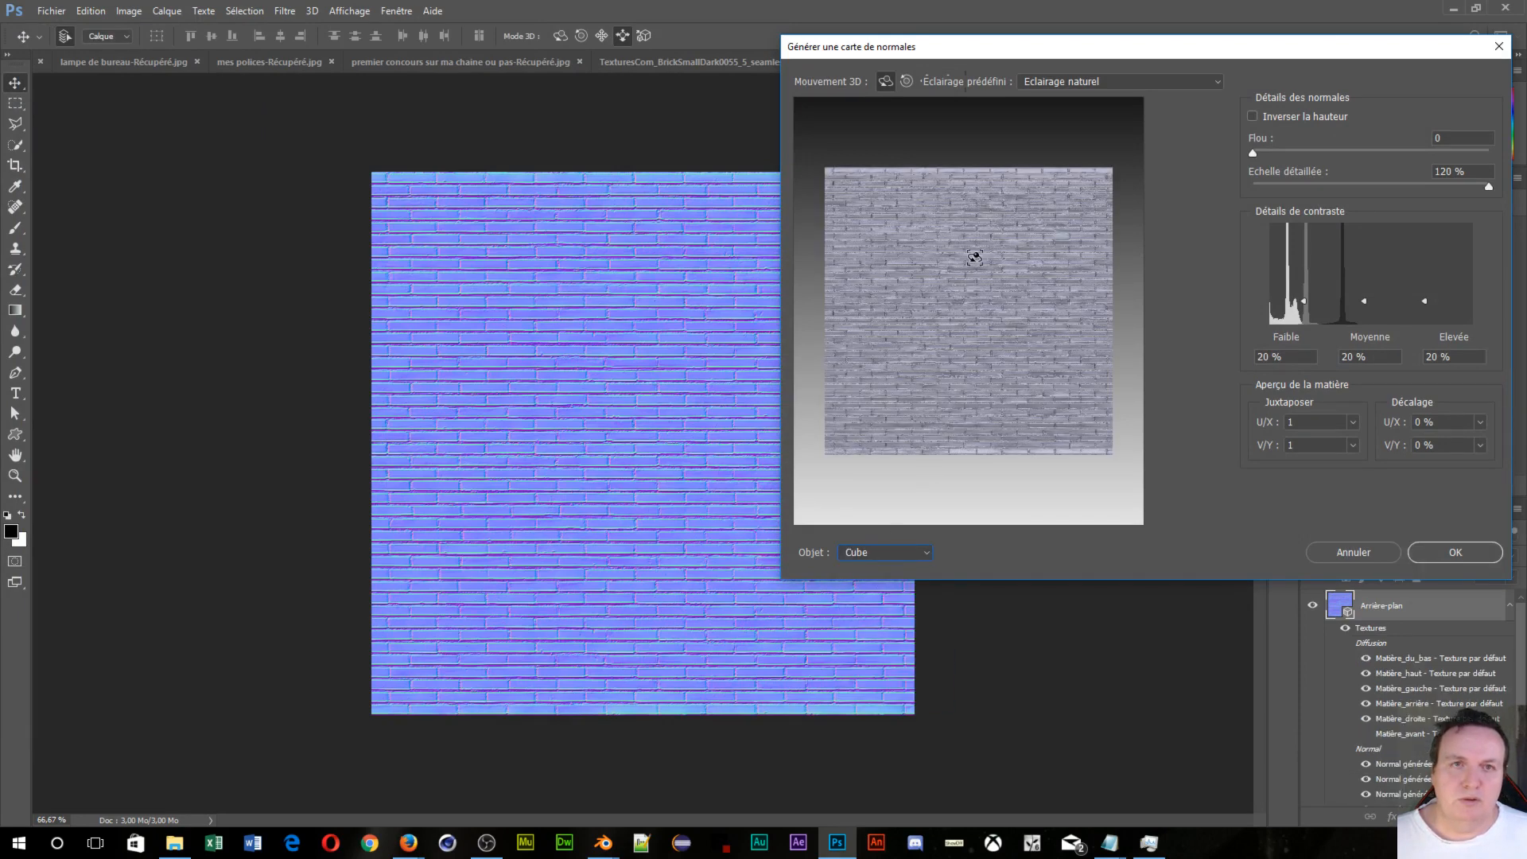
mouse_move(972, 321)
left_mouse_down()
mouse_move(995, 304)
mouse_move(988, 322)
left_mouse_up()
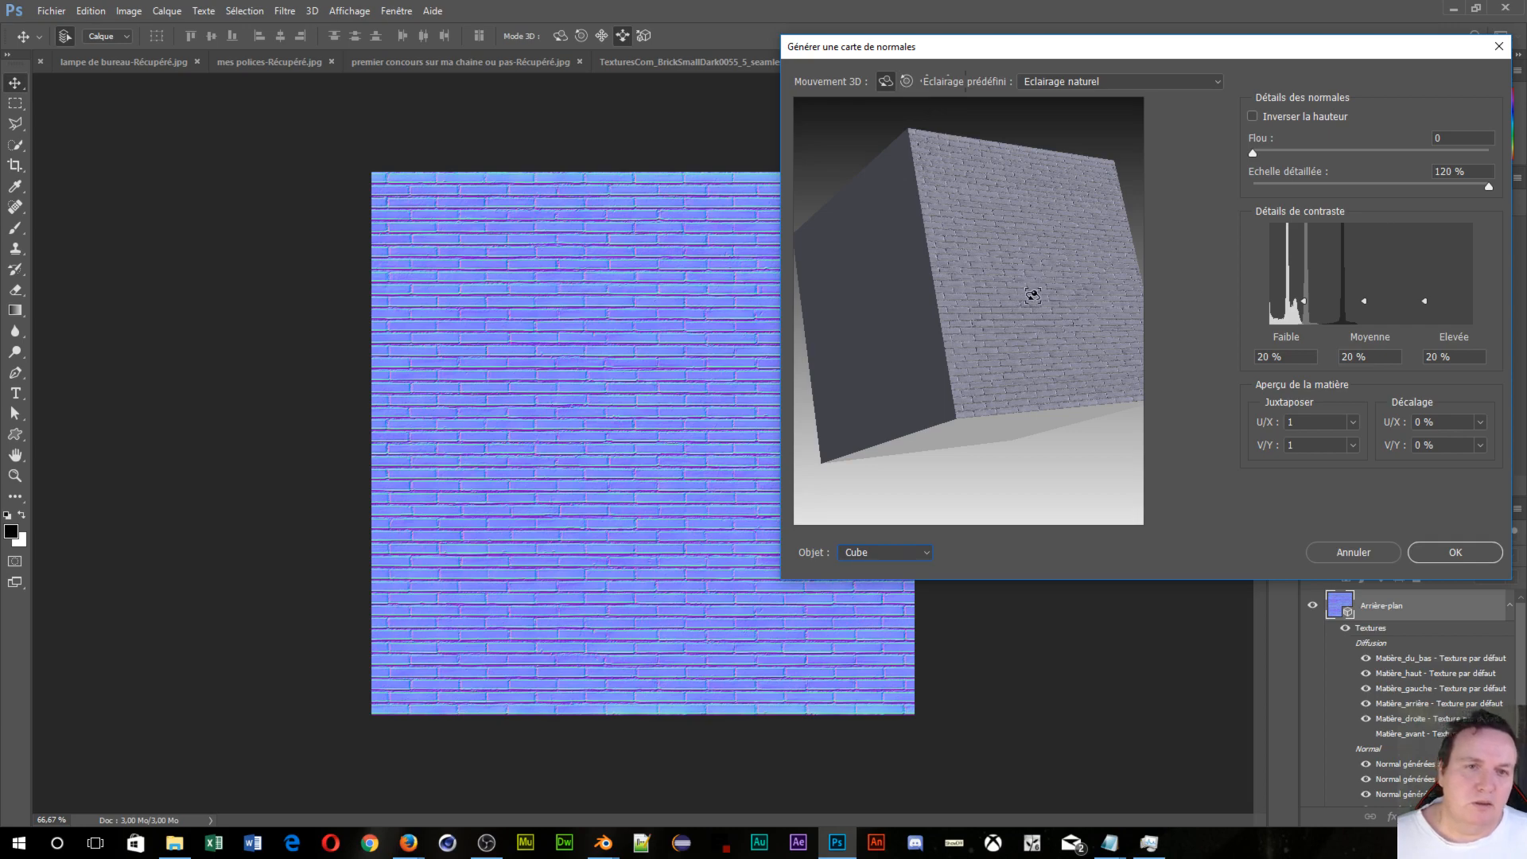
mouse_move(1032, 295)
left_mouse_down()
mouse_move(1047, 300)
mouse_move(1023, 290)
mouse_move(958, 321)
mouse_move(959, 337)
mouse_move(934, 331)
mouse_move(1035, 315)
left_mouse_up()
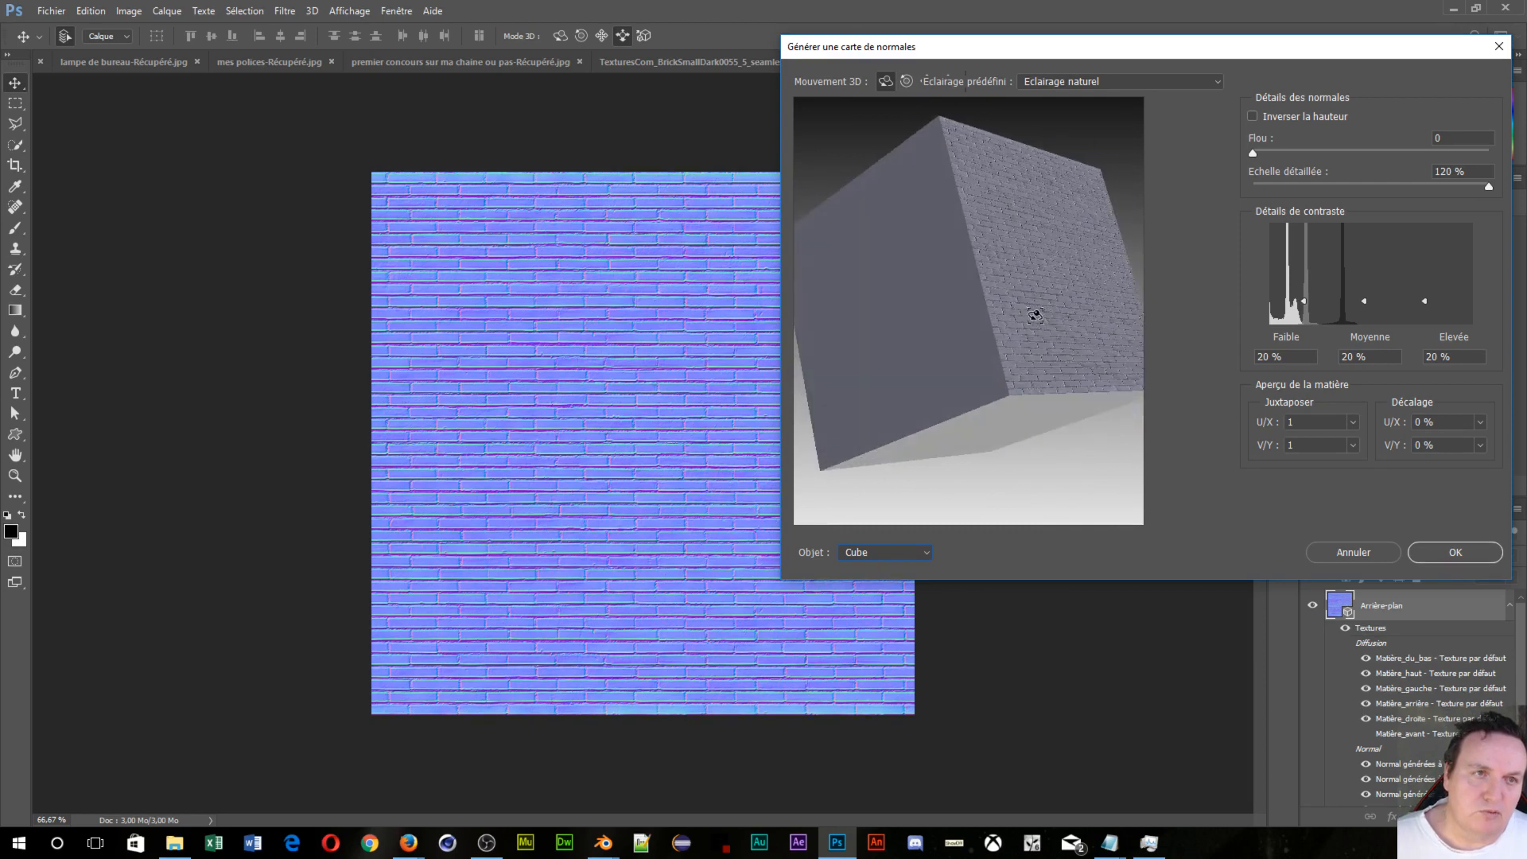
Step: Try inverting the height of the normal map, switch it back, and examine the brick relief on the preview cube
left_click(1254, 117)
left_click(1254, 117)
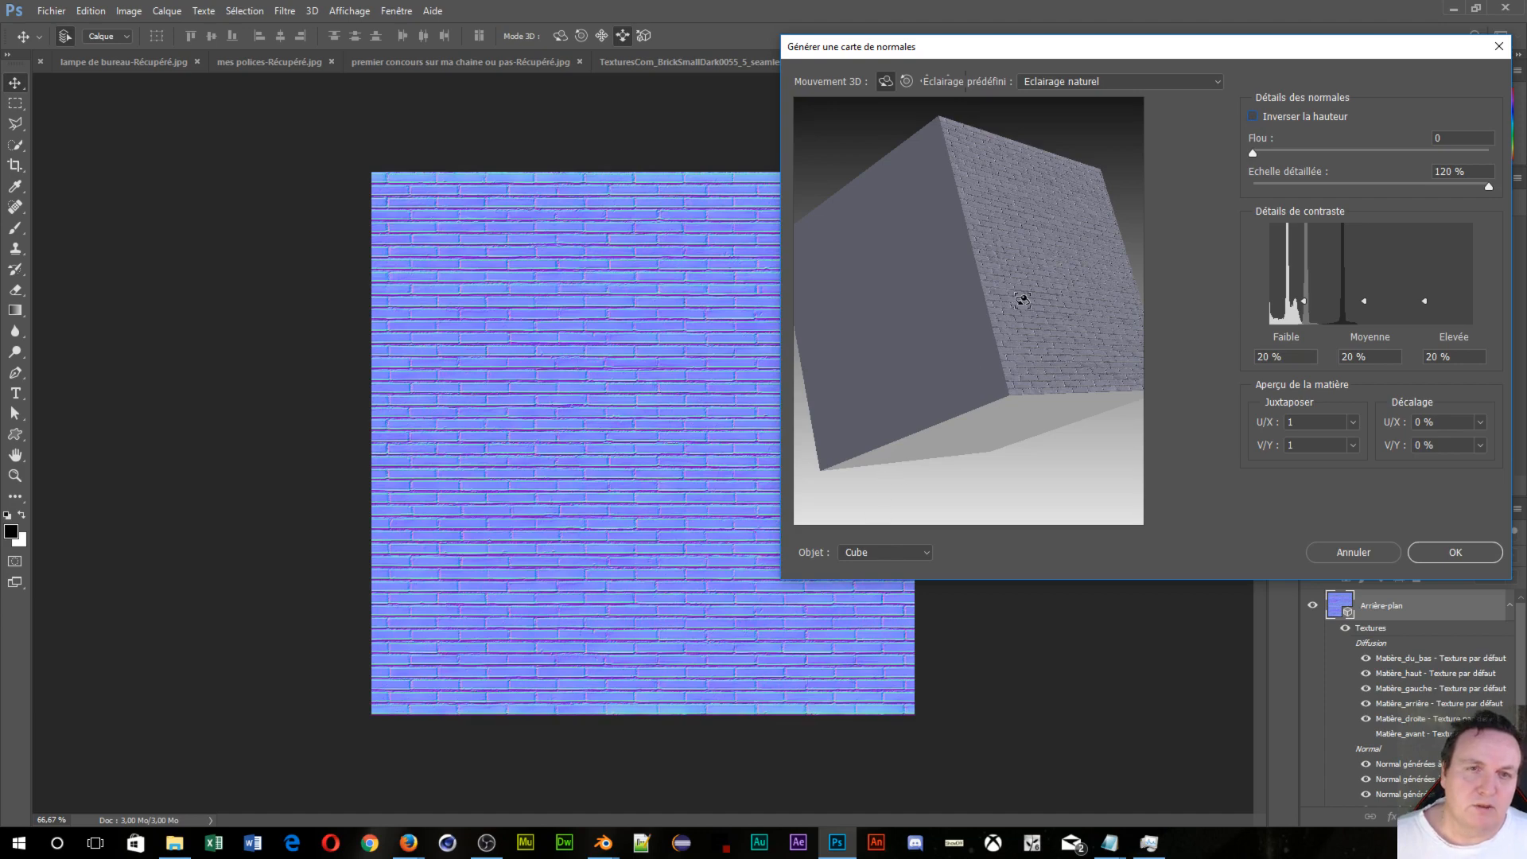
mouse_move(1023, 300)
left_mouse_down()
mouse_move(972, 307)
mouse_move(1020, 301)
left_mouse_up()
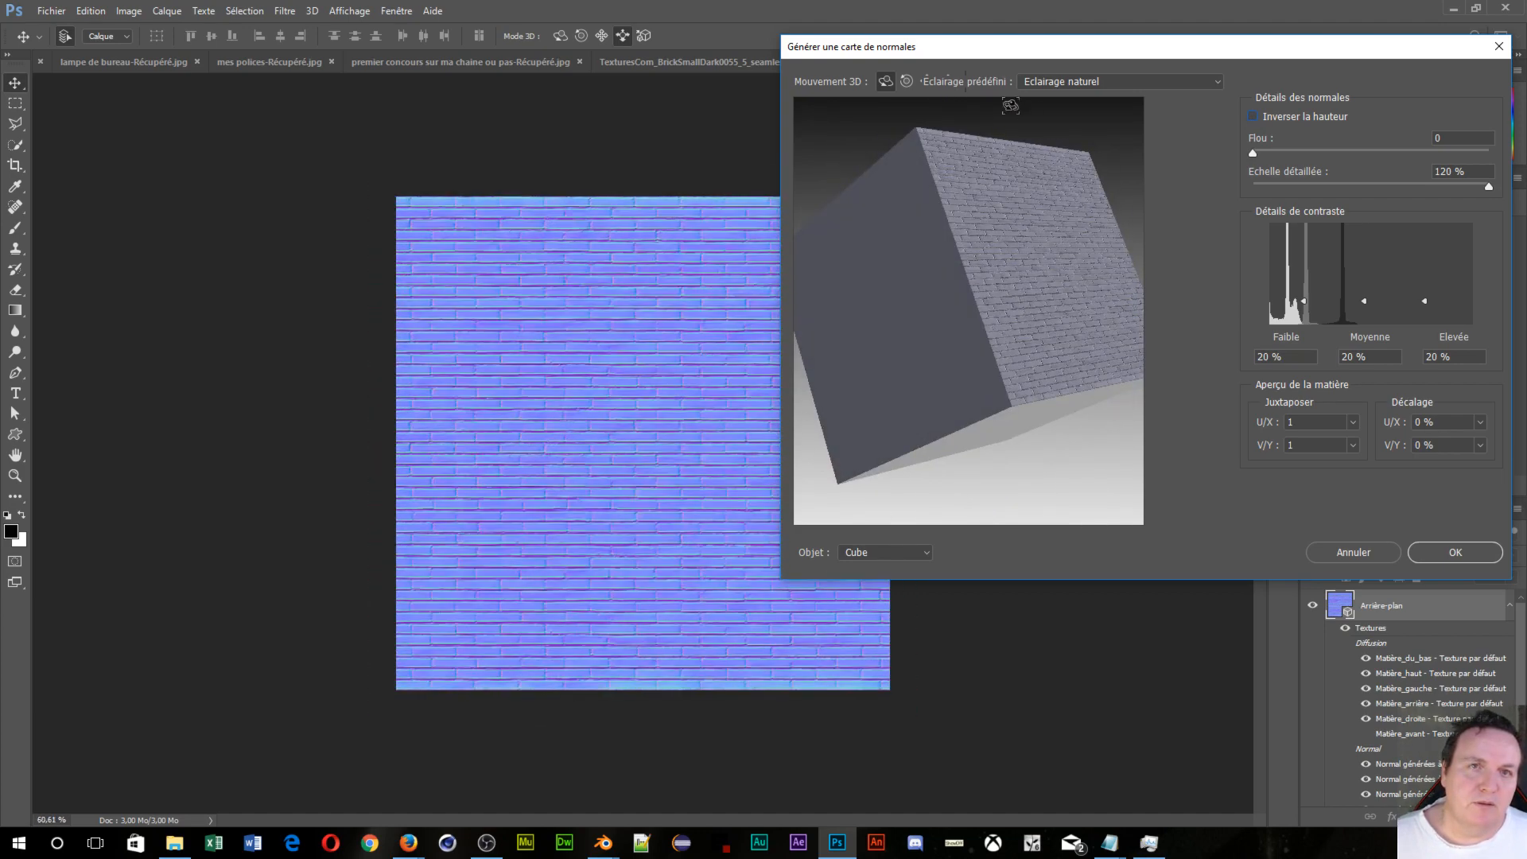
left_click_drag(997, 286, 980, 251)
Step: Try the "Eclairage de l'aperçu avant impression 3D" lighting on the preview cube, and restore "Eclairage naturel"
left_click(1118, 85)
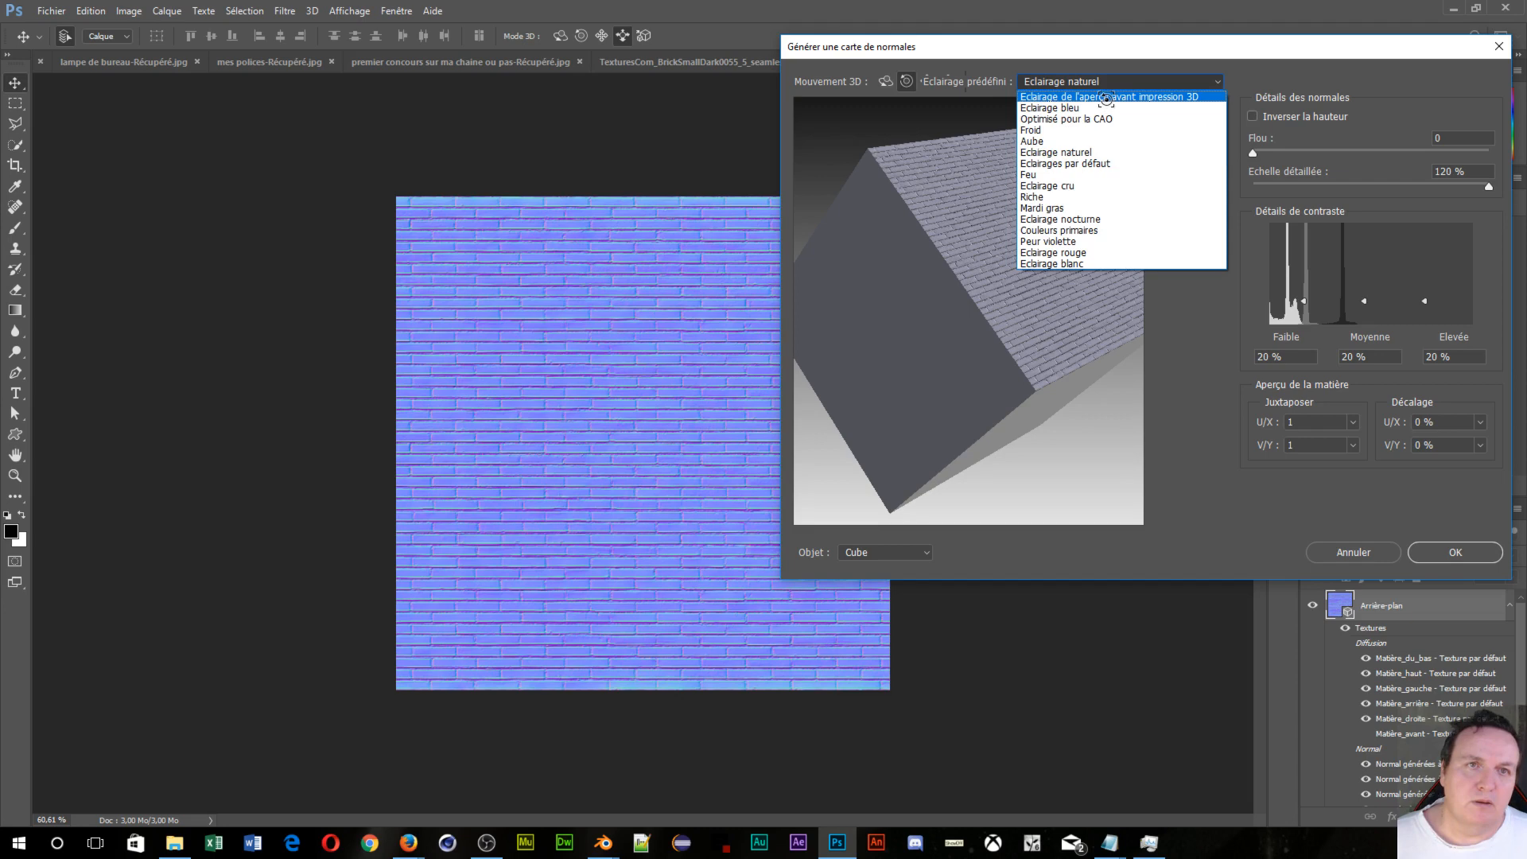
left_click(1105, 98)
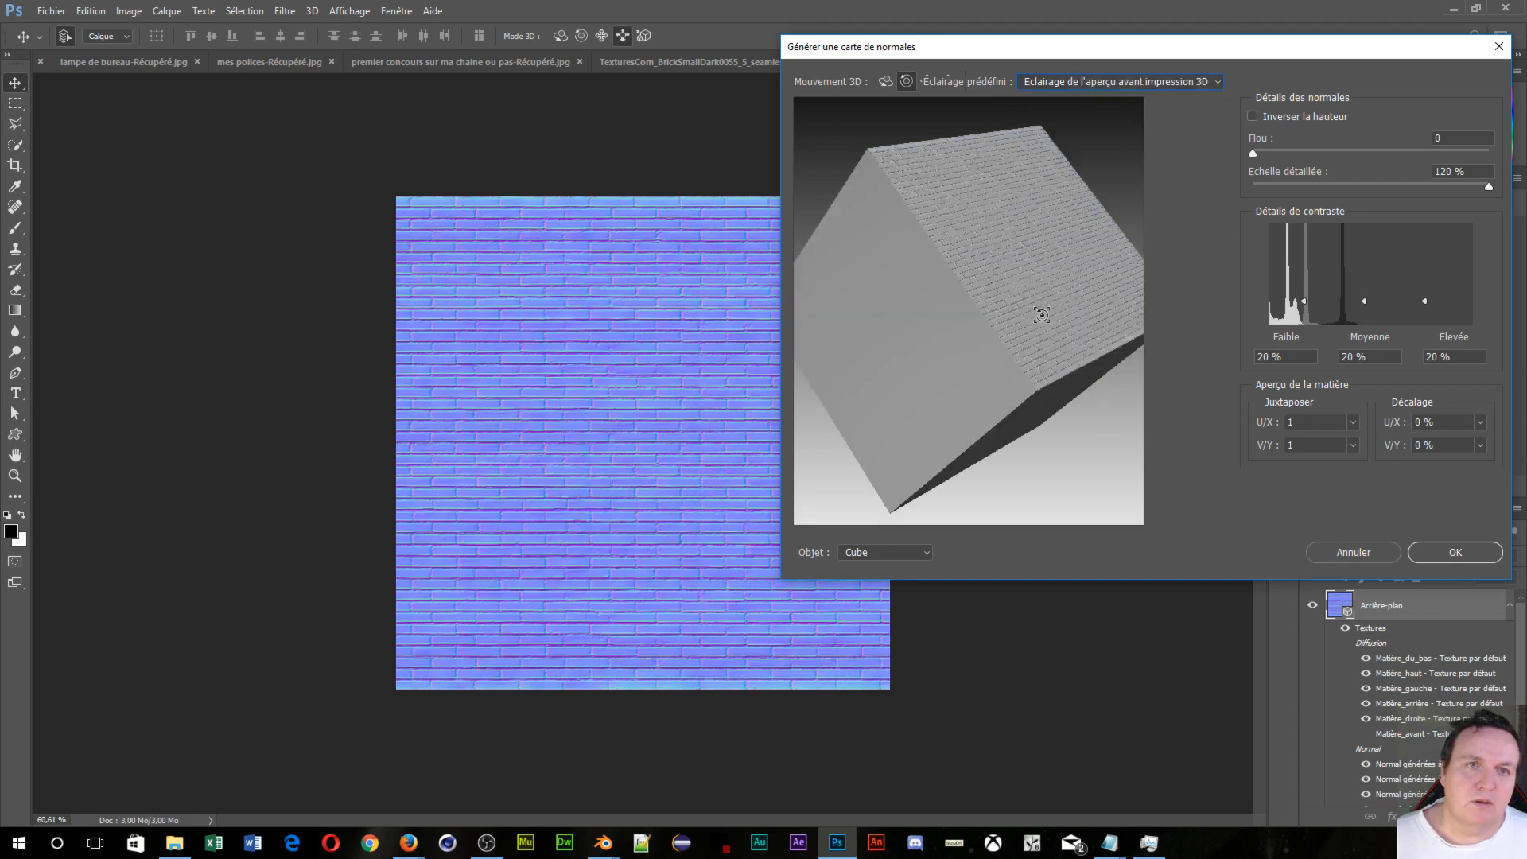
left_click_drag(1030, 309, 1000, 239)
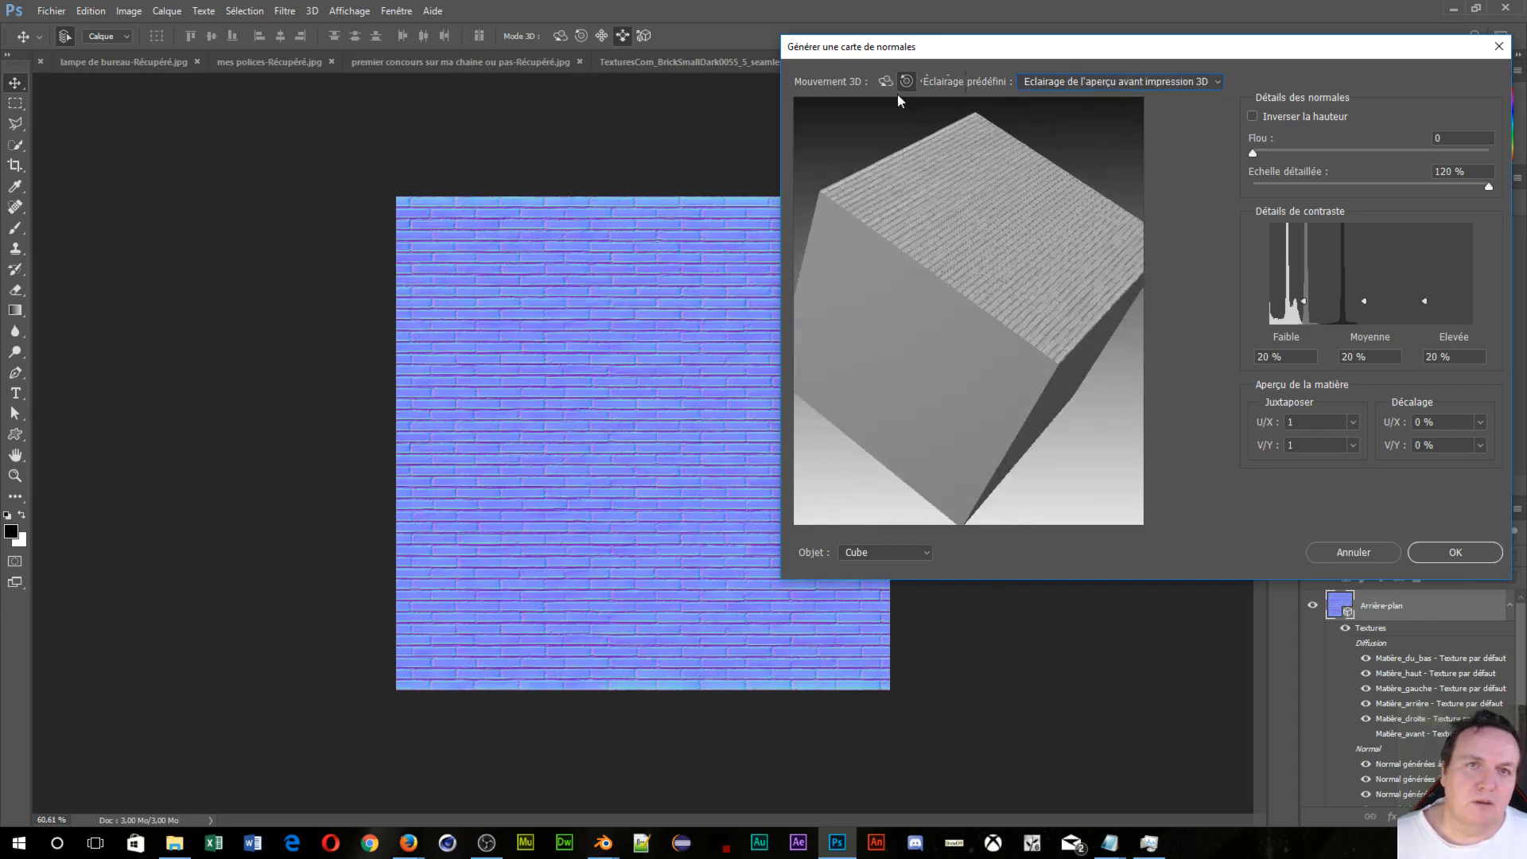
left_click_drag(920, 126, 1008, 206)
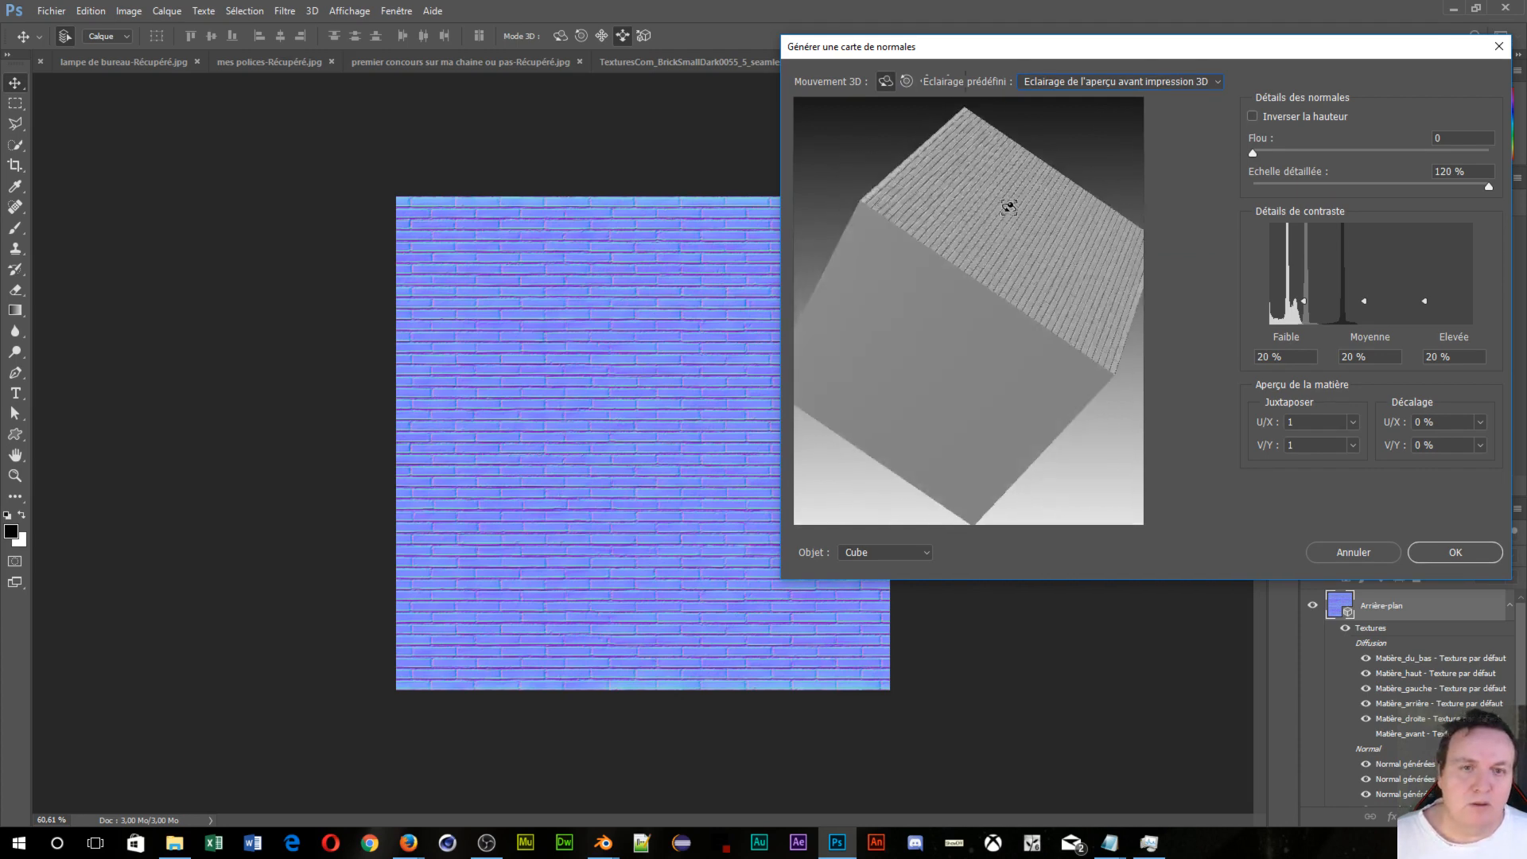
mouse_move(1006, 275)
left_mouse_down()
mouse_move(1029, 235)
mouse_move(995, 194)
mouse_move(971, 314)
mouse_move(1053, 178)
mouse_move(1033, 175)
mouse_move(1098, 283)
mouse_move(1026, 239)
mouse_move(1074, 308)
mouse_move(1047, 290)
mouse_move(1006, 310)
left_mouse_up()
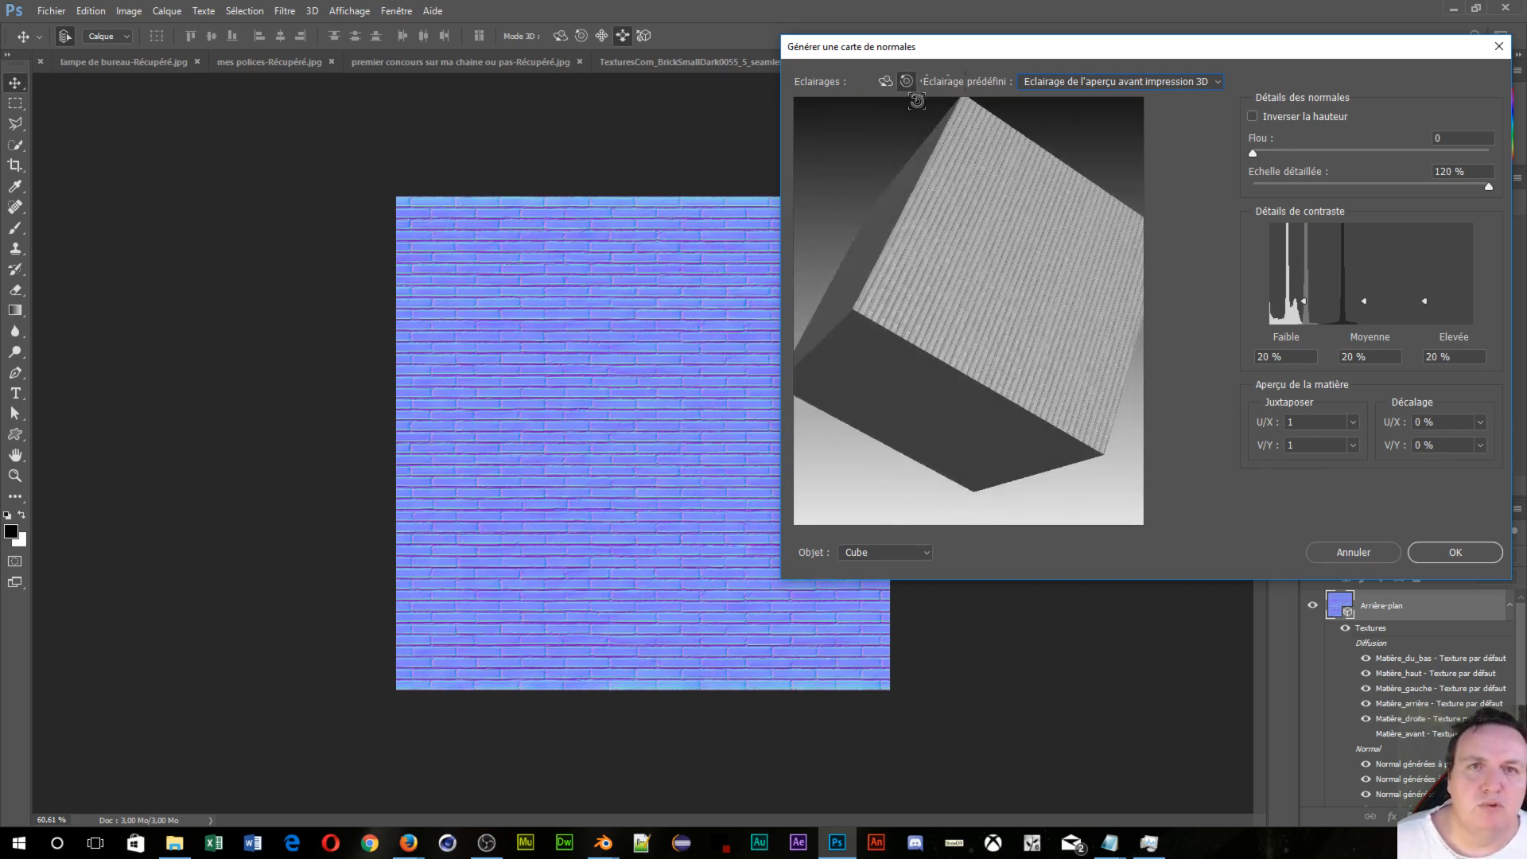
left_click(1125, 87)
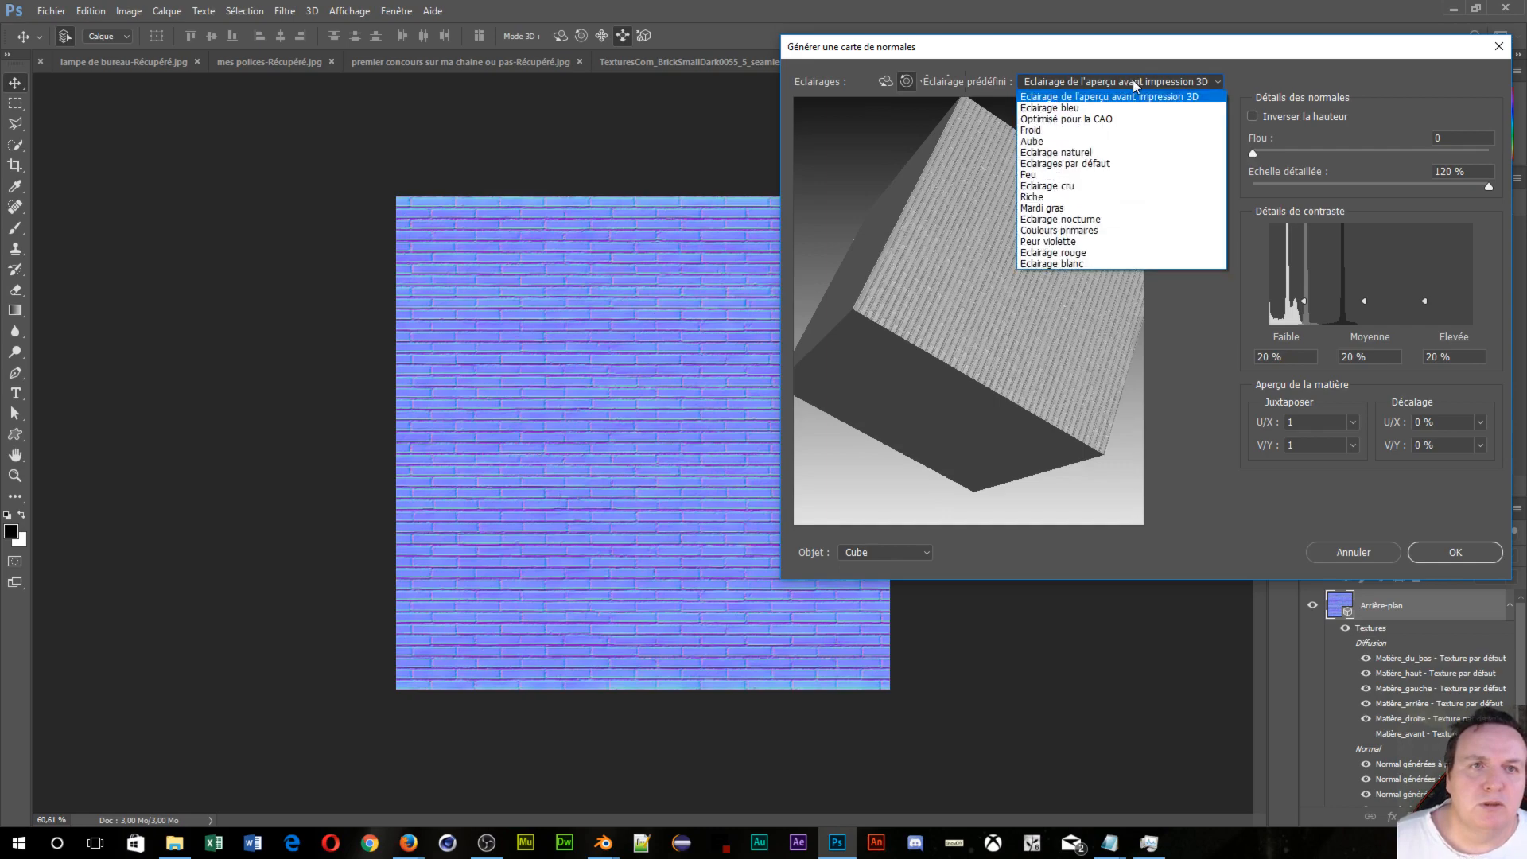
left_click(1086, 152)
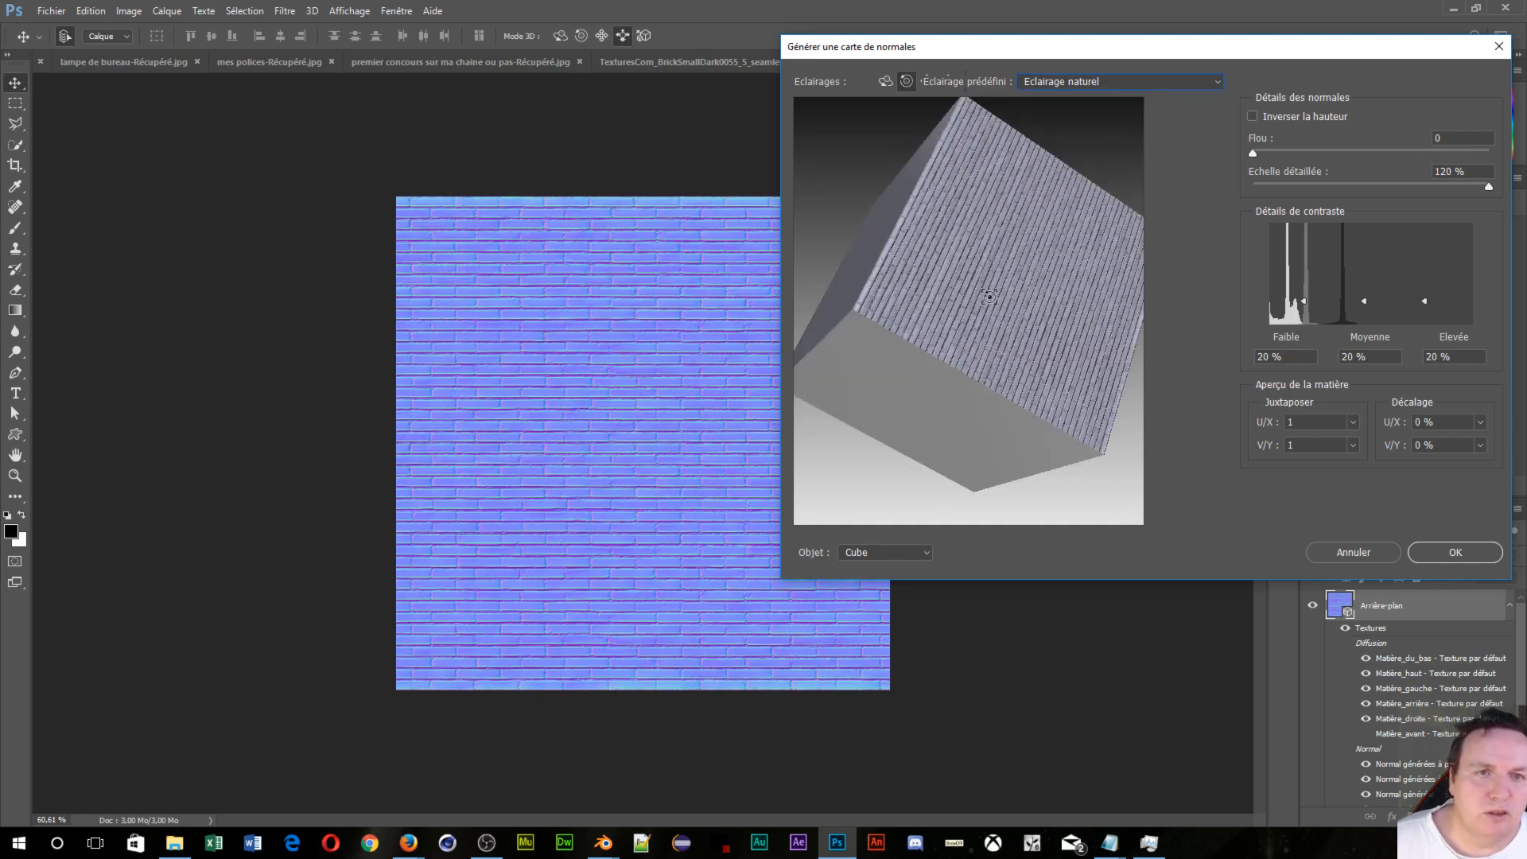
Step: Compare the brick relief with and without inverted height, keep the height inverted, and apply the normal map to the image
mouse_move(990, 297)
left_mouse_down()
mouse_move(1038, 452)
mouse_move(1003, 176)
mouse_move(914, 284)
mouse_move(1026, 253)
mouse_move(978, 269)
left_mouse_up()
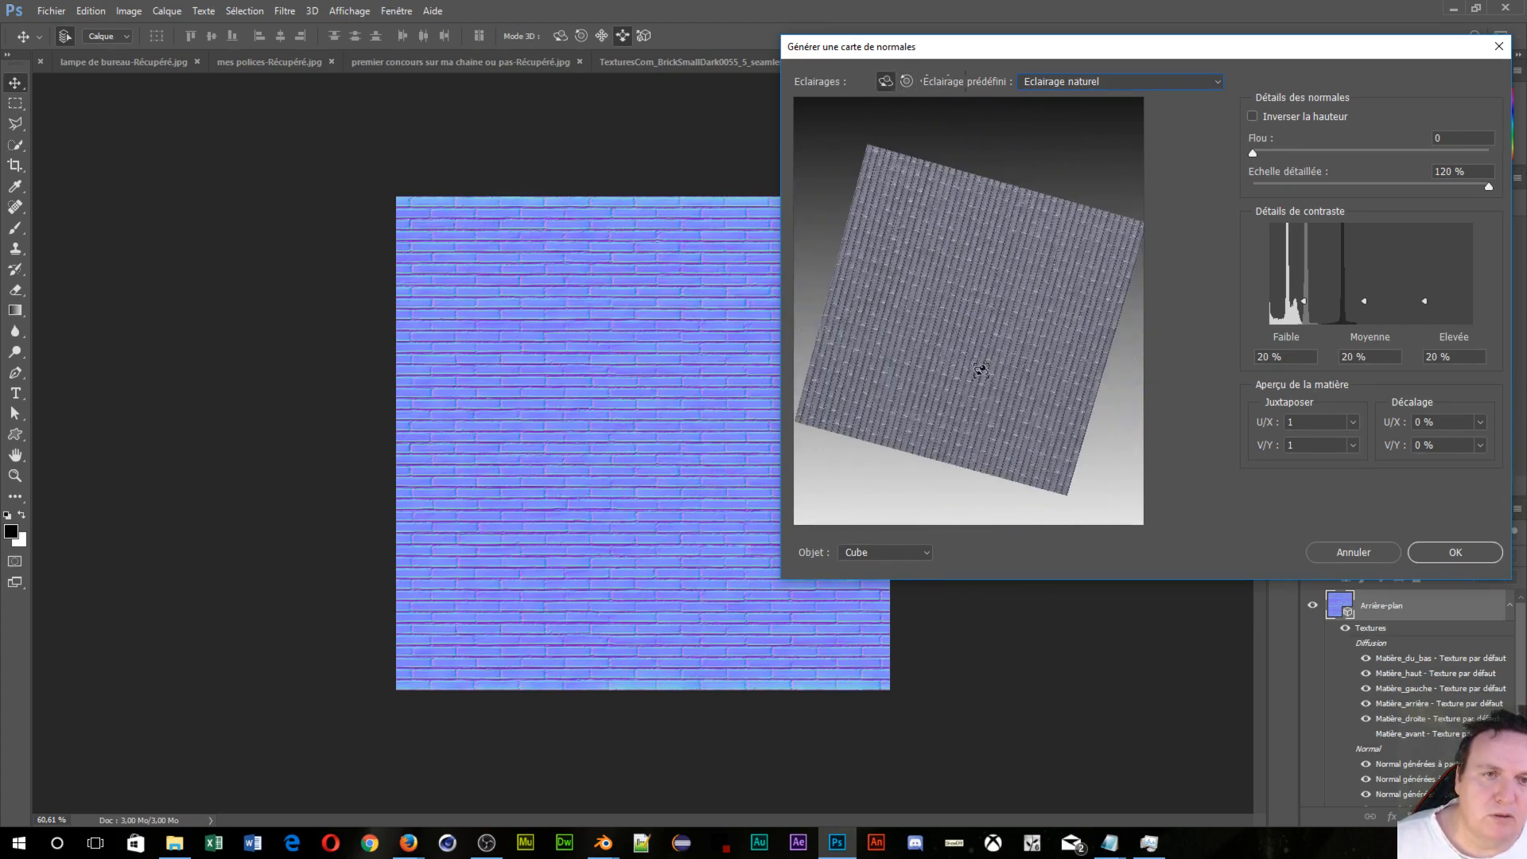
left_click_drag(981, 371, 980, 325)
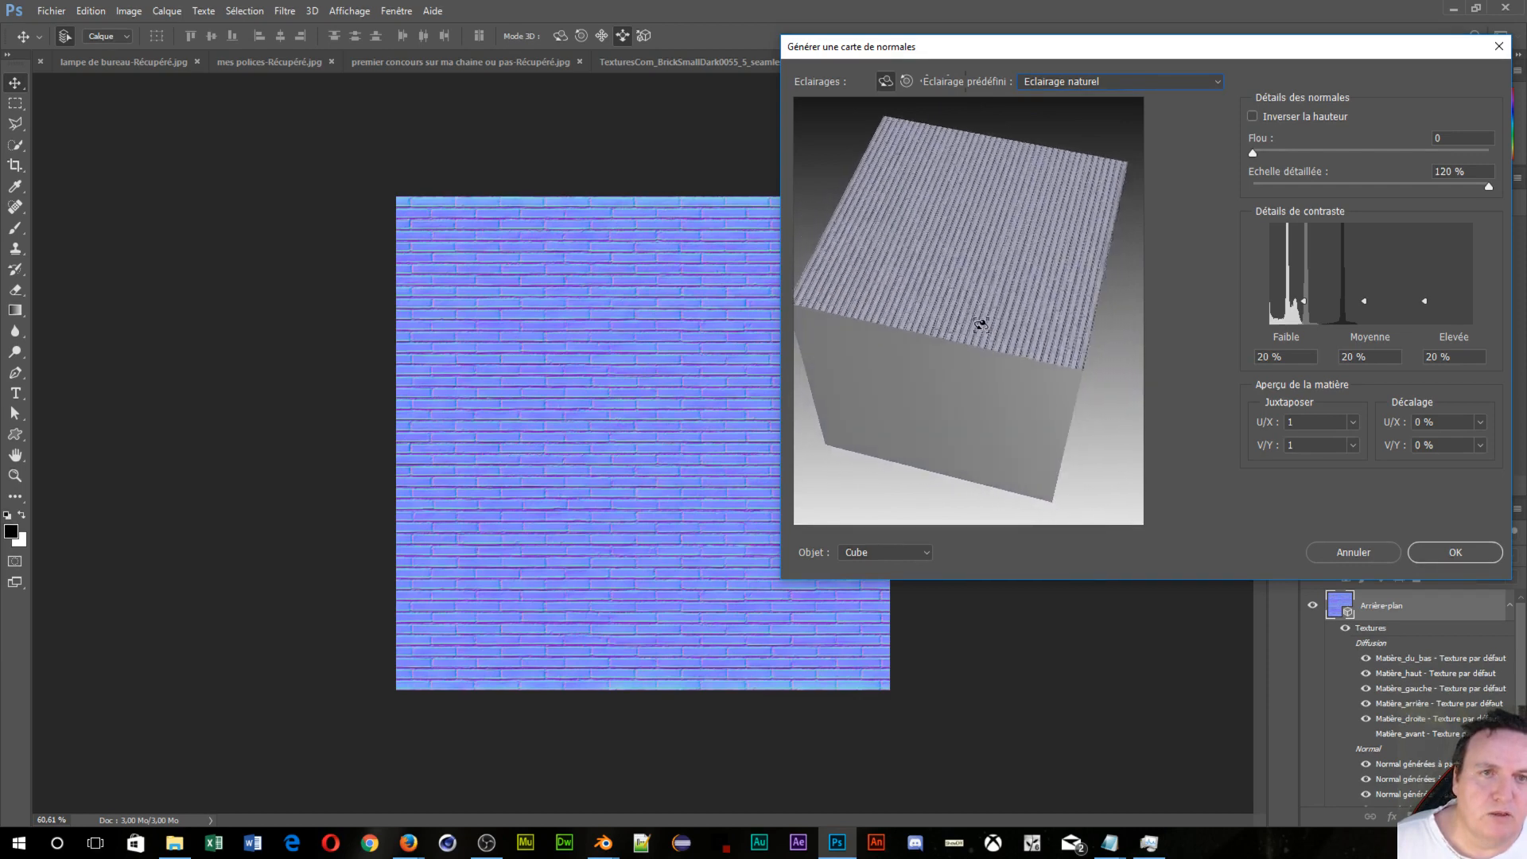
left_click(1254, 117)
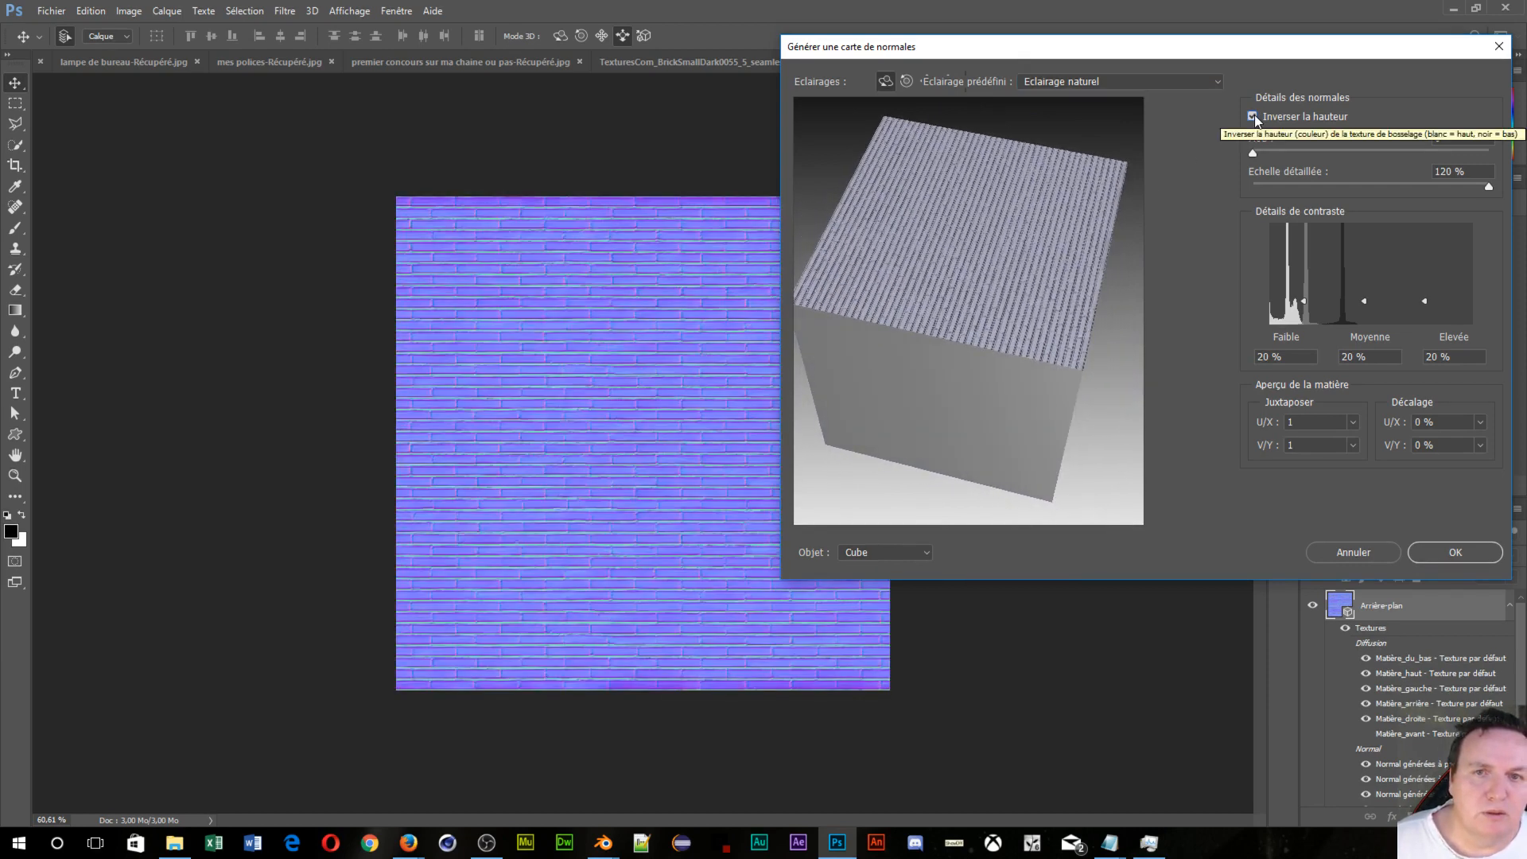
scroll(580, 521, "up", 3, "alt")
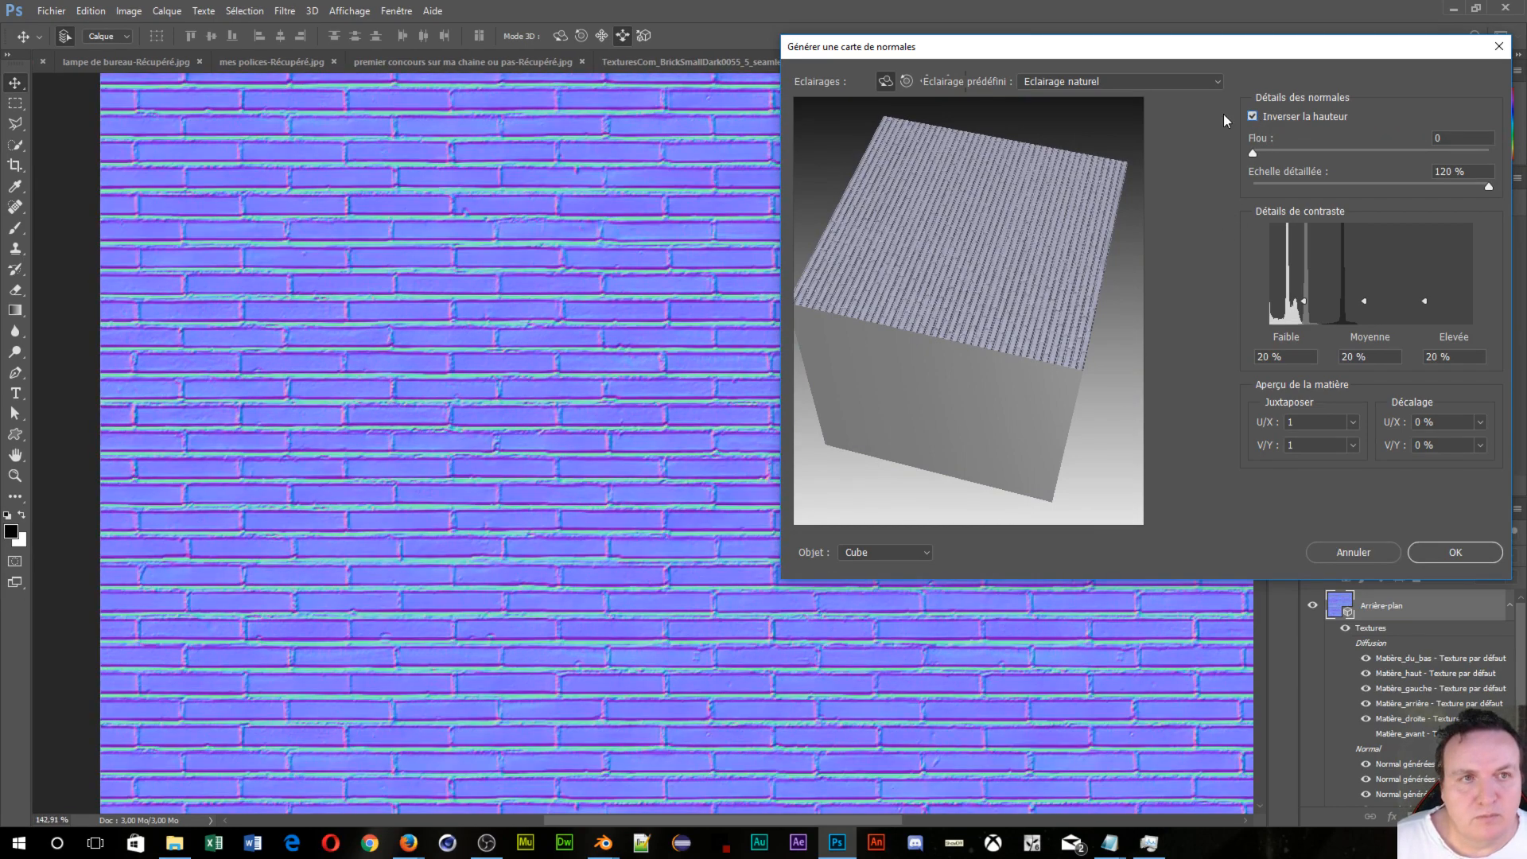
left_click(1255, 117)
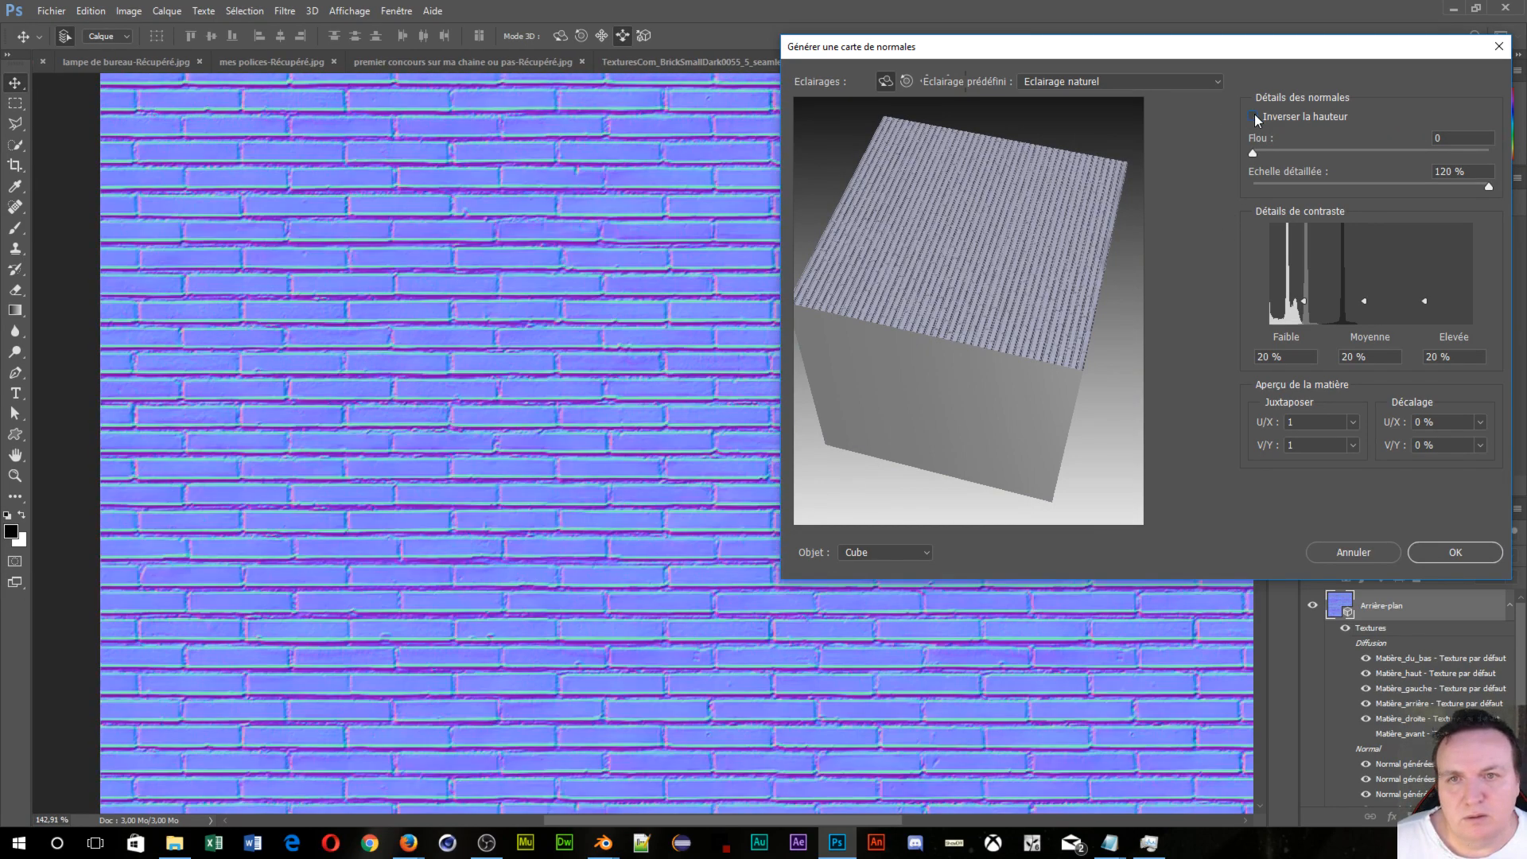
left_click(1255, 117)
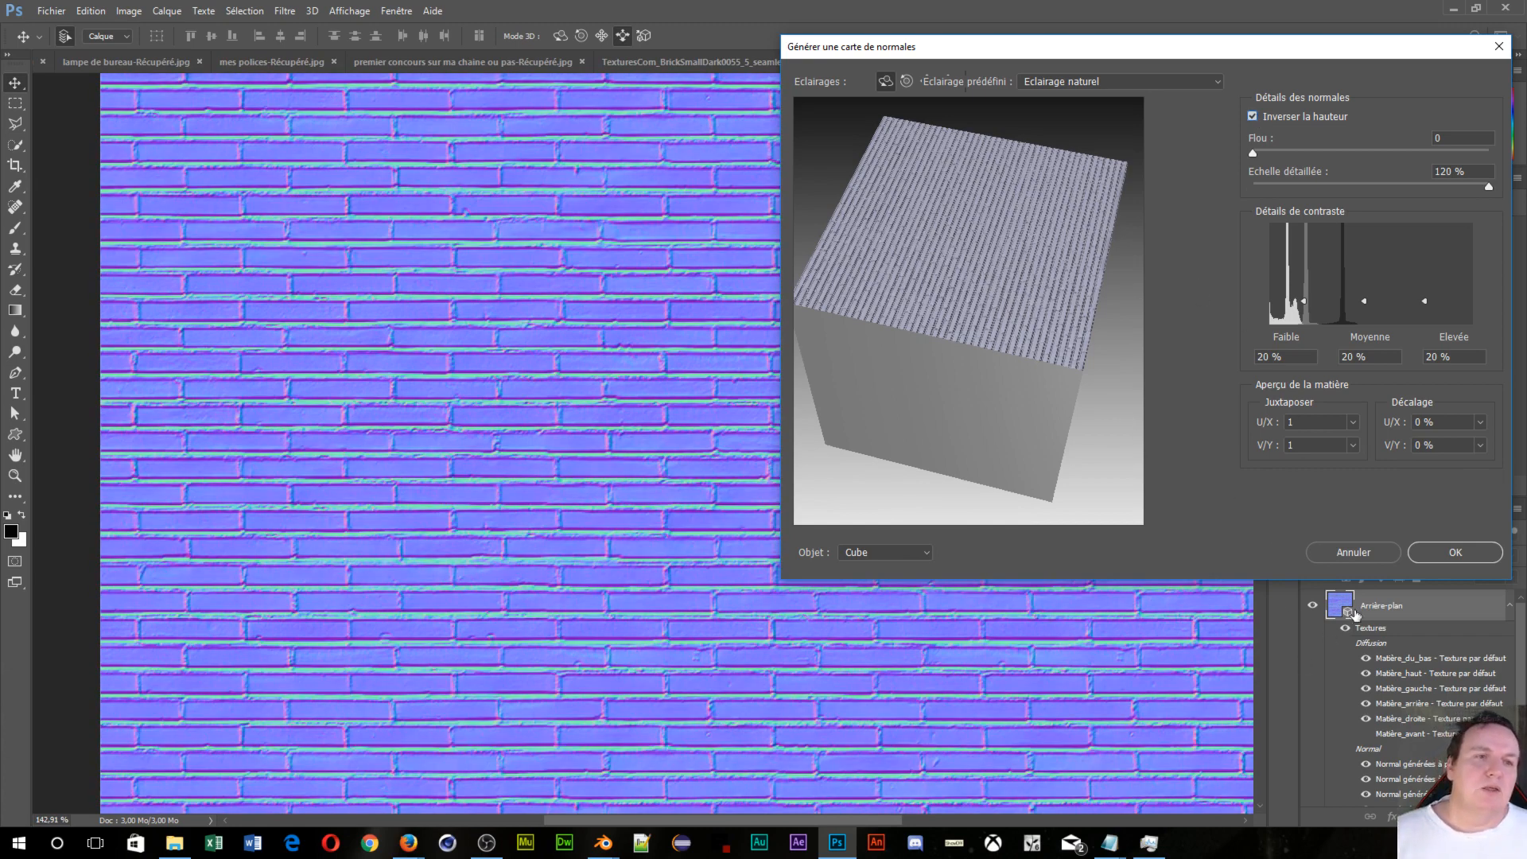
left_click(1453, 552)
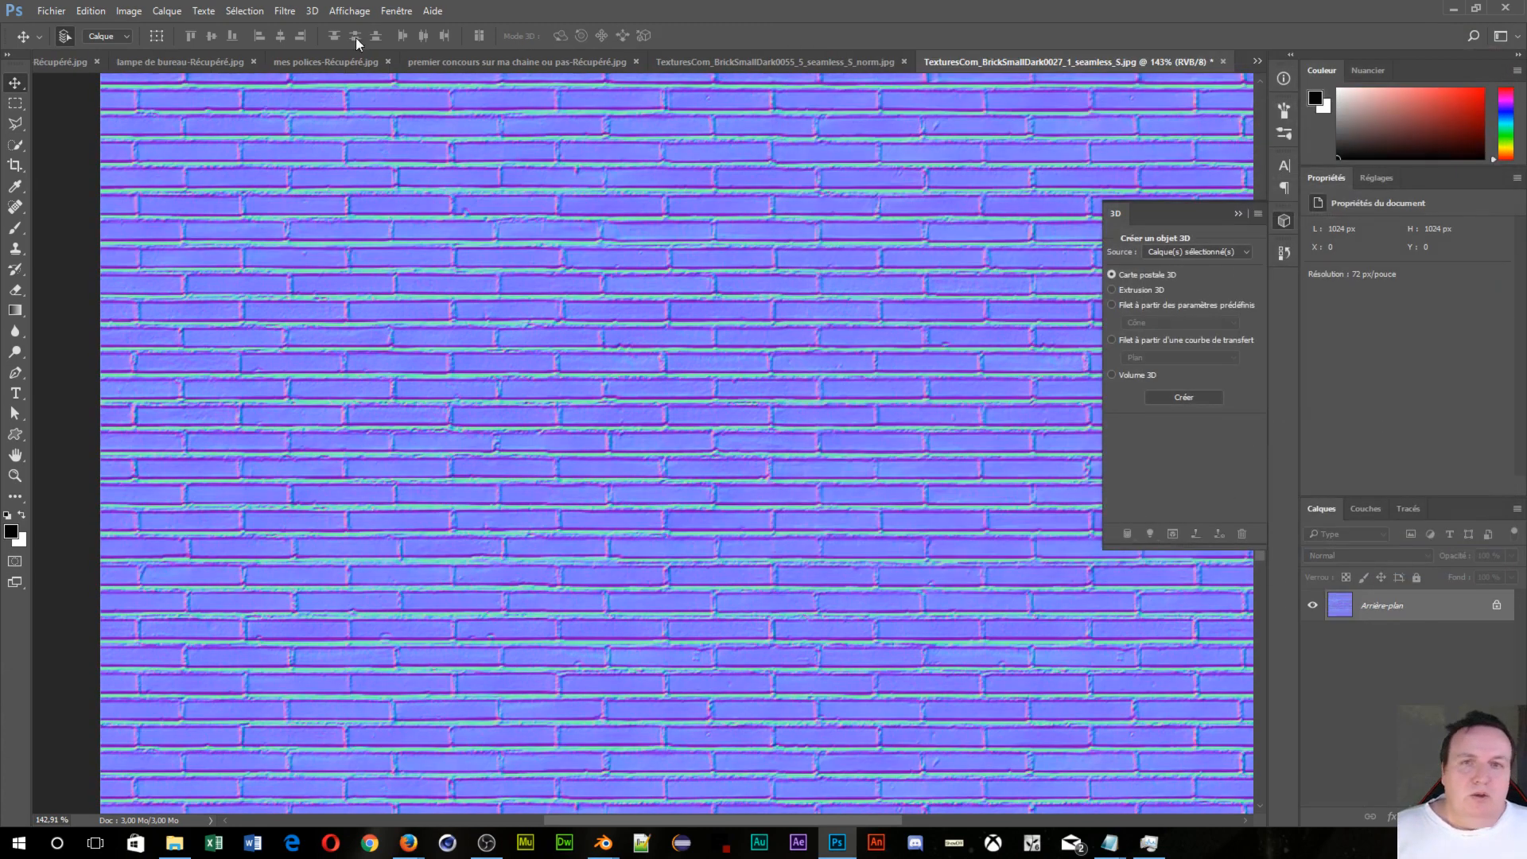
Step: Save the normal map in Downloads as a JPEG named TexturesCom_BrickSmallDark0027_1_seamless_S_norm, at quality 12 with progressive optimized format
left_click(51, 11)
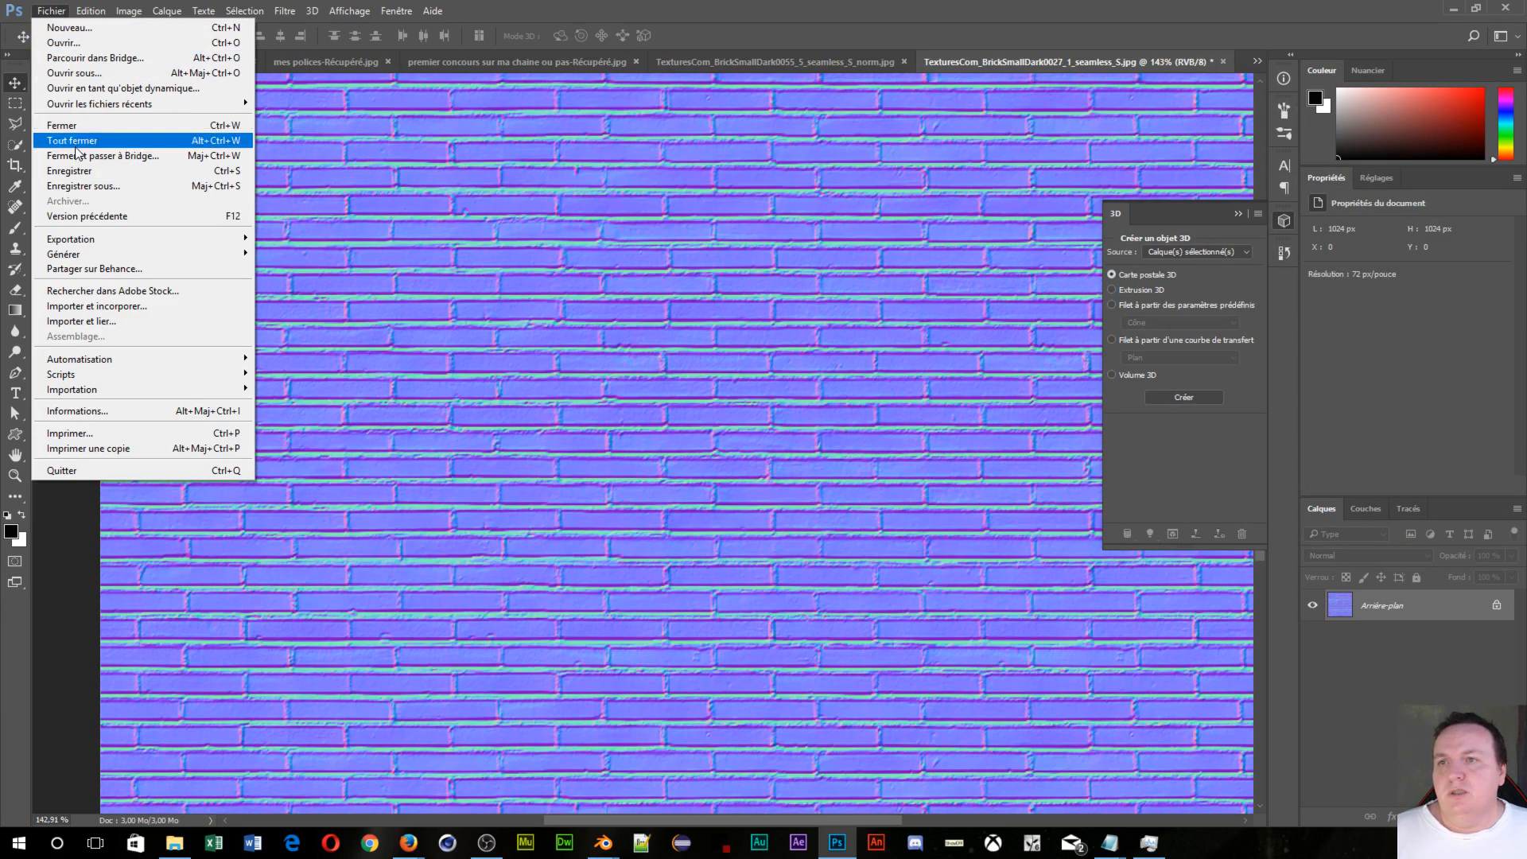
left_click(80, 181)
left_click(367, 121)
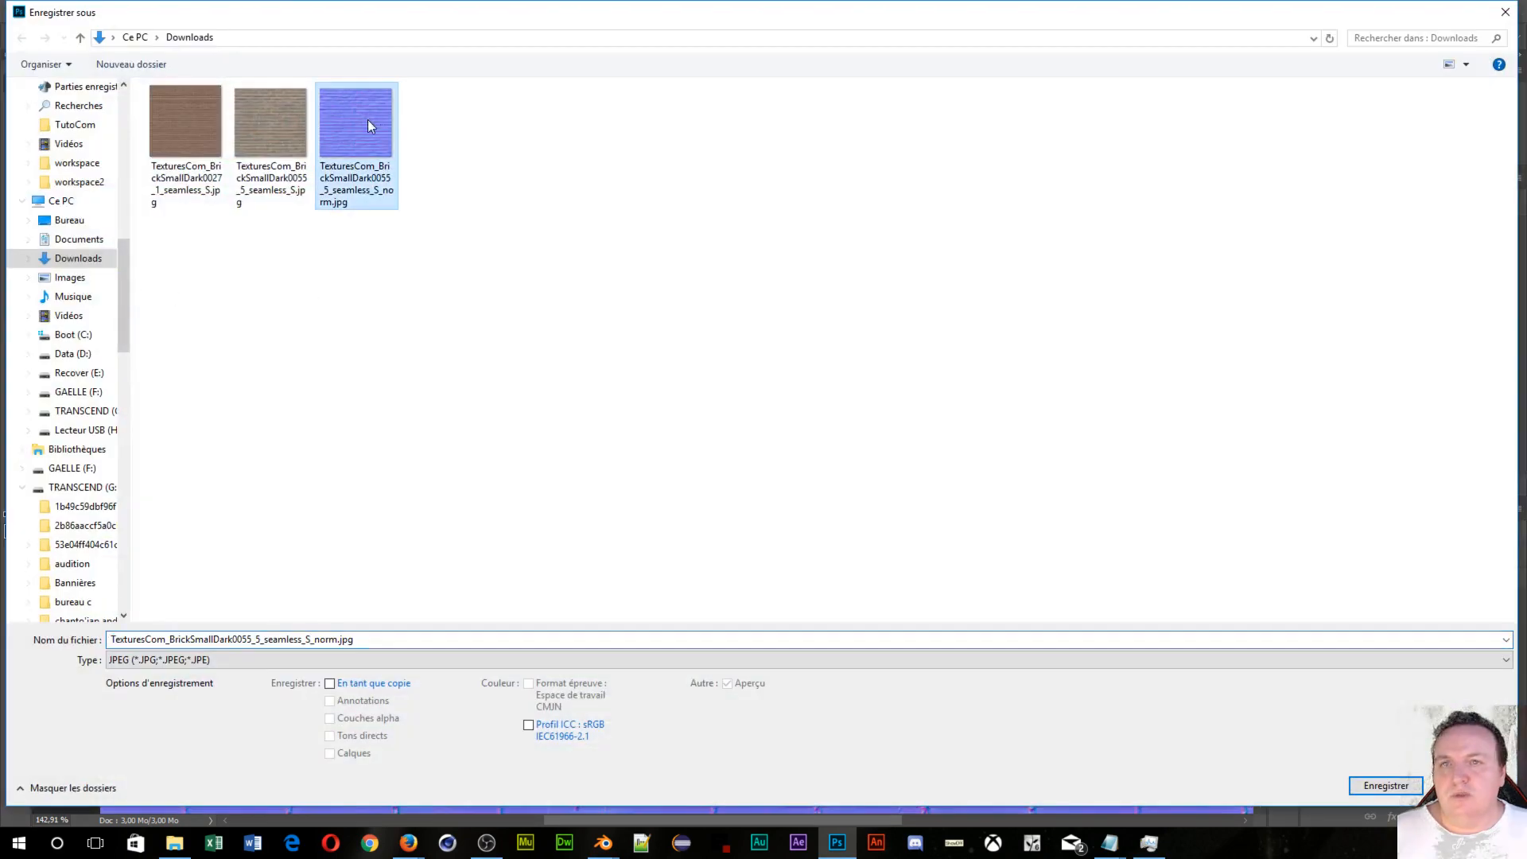
left_click(160, 142)
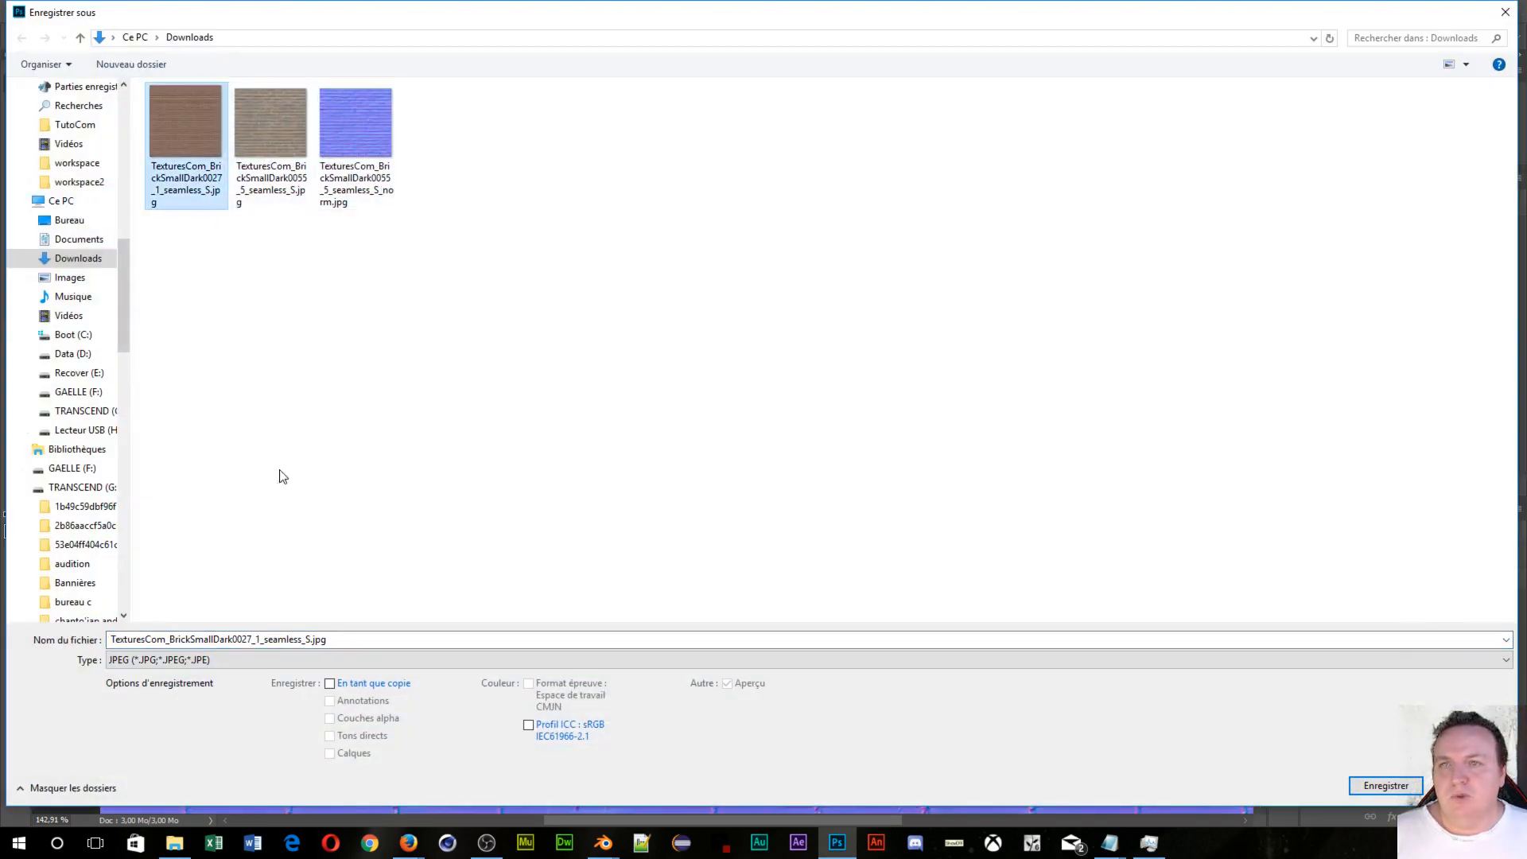
left_click(367, 640)
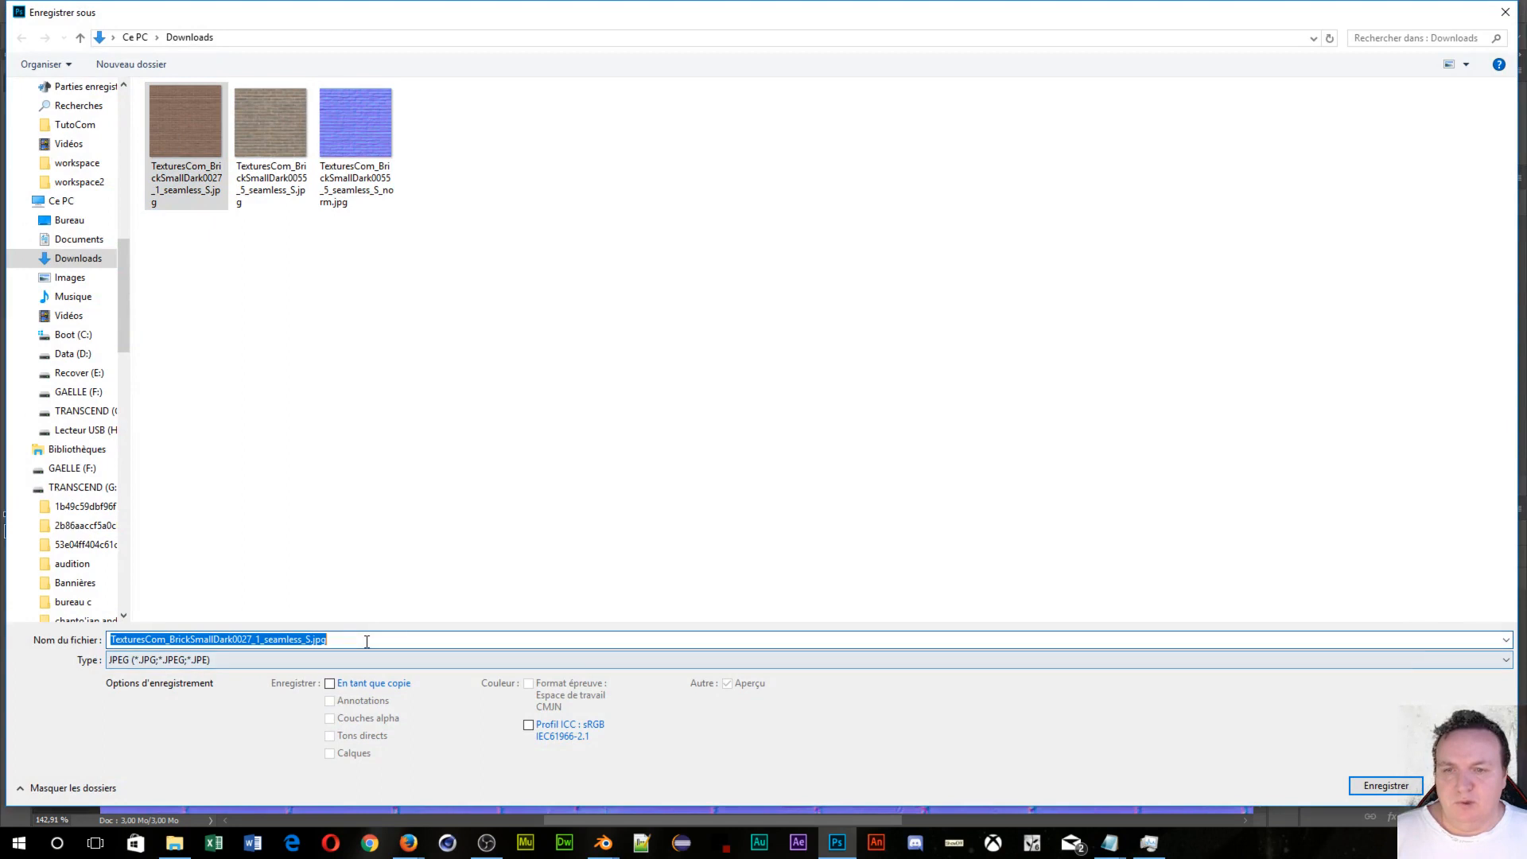
left_click(321, 638)
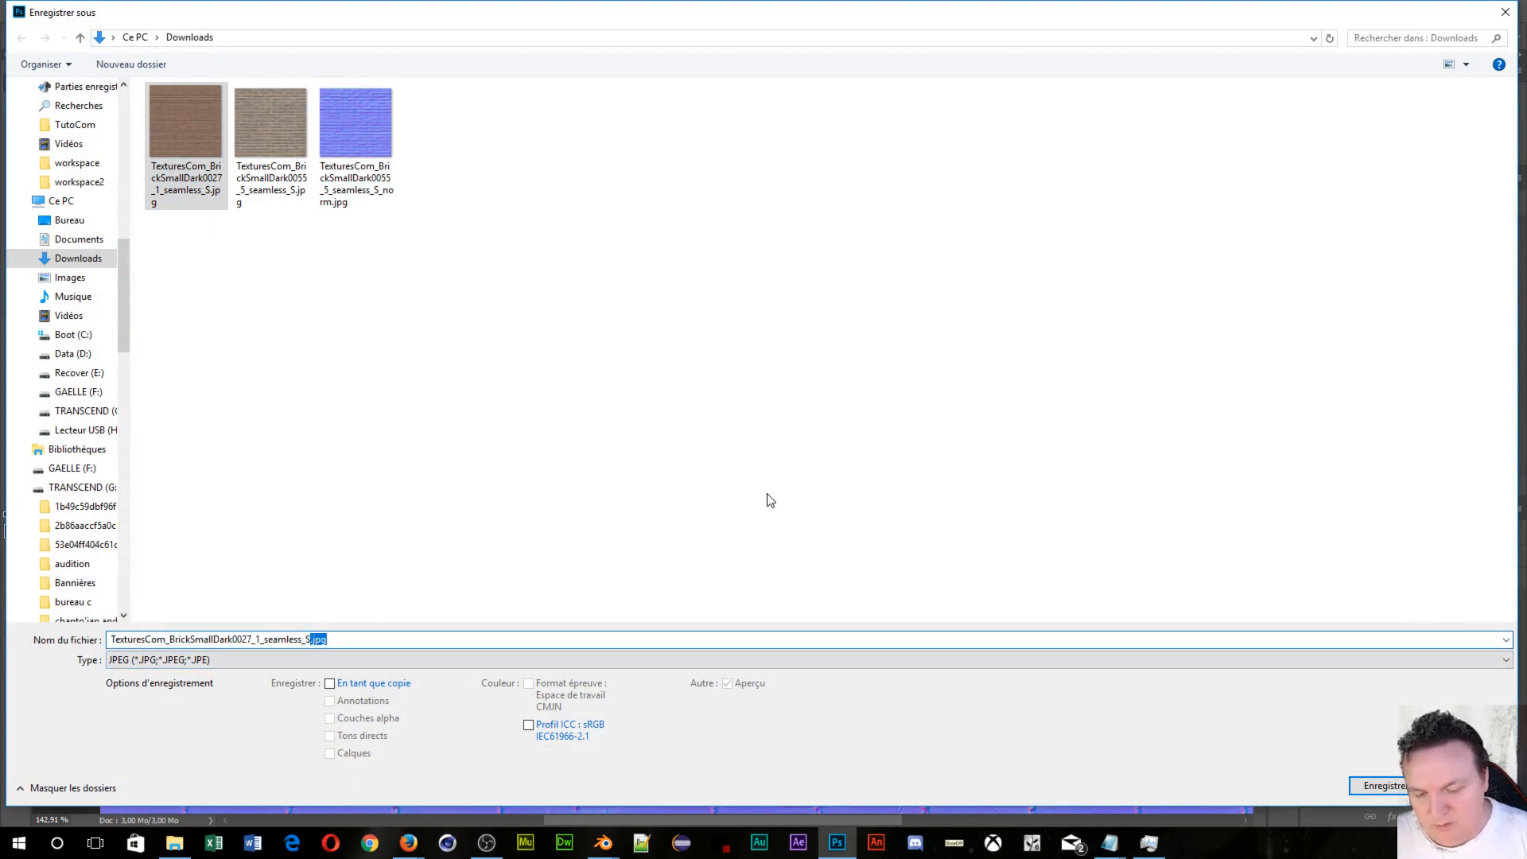
type("_norm")
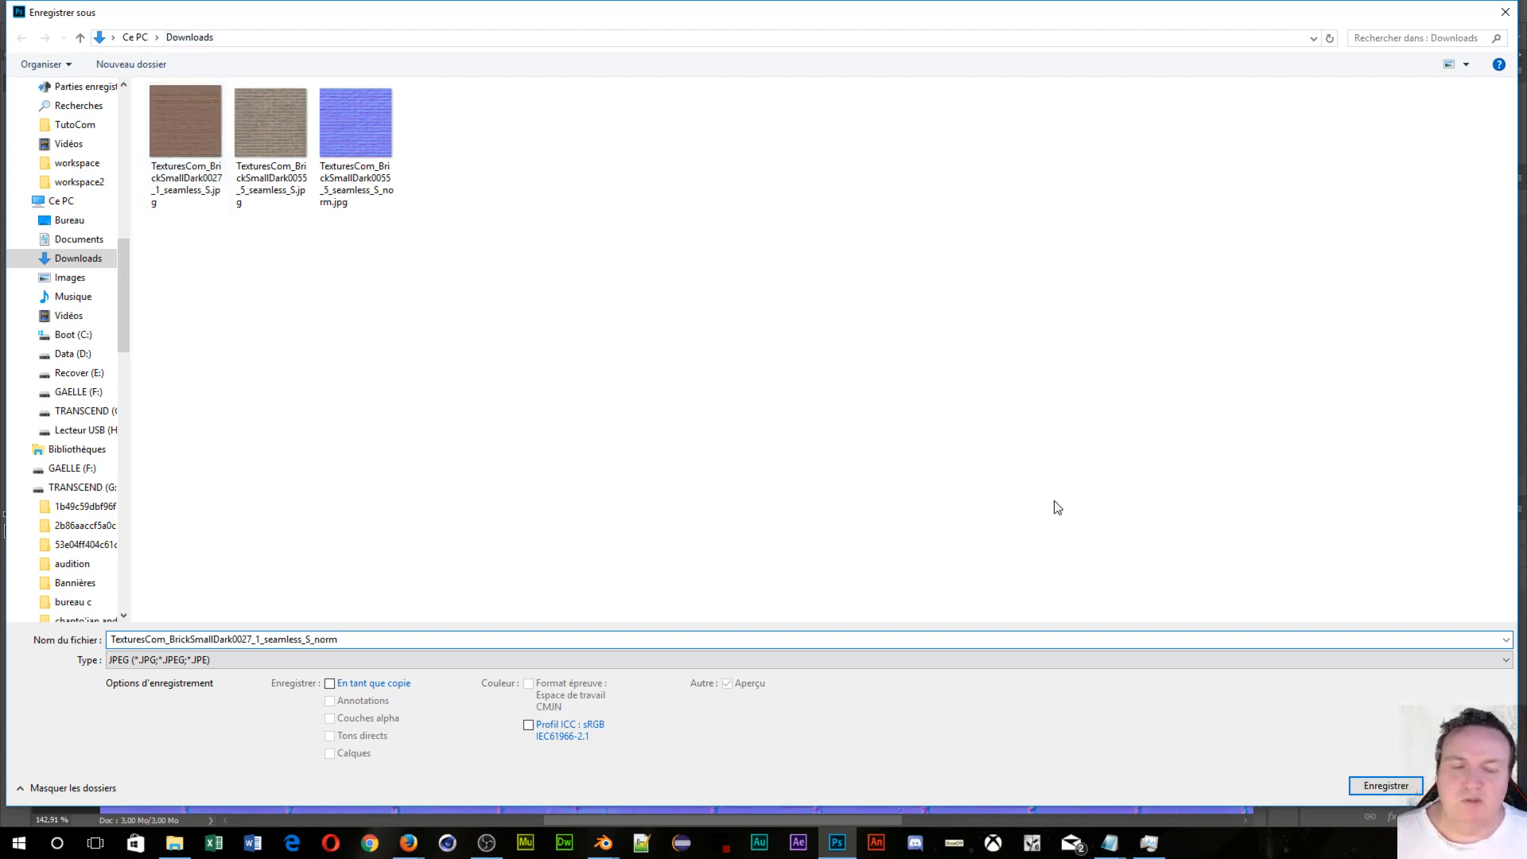
left_click(1380, 788)
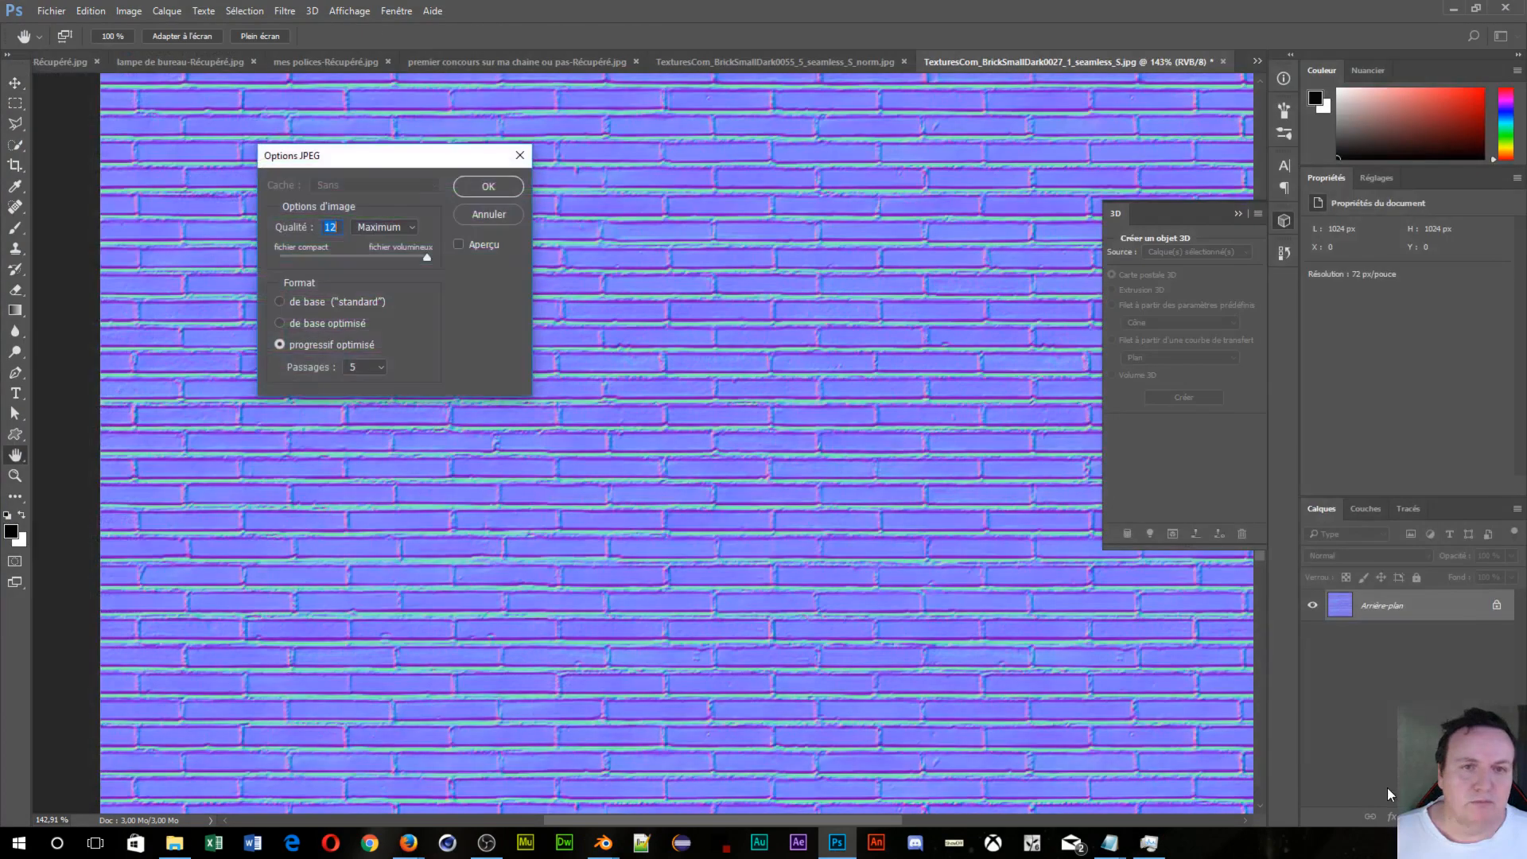
left_click(500, 194)
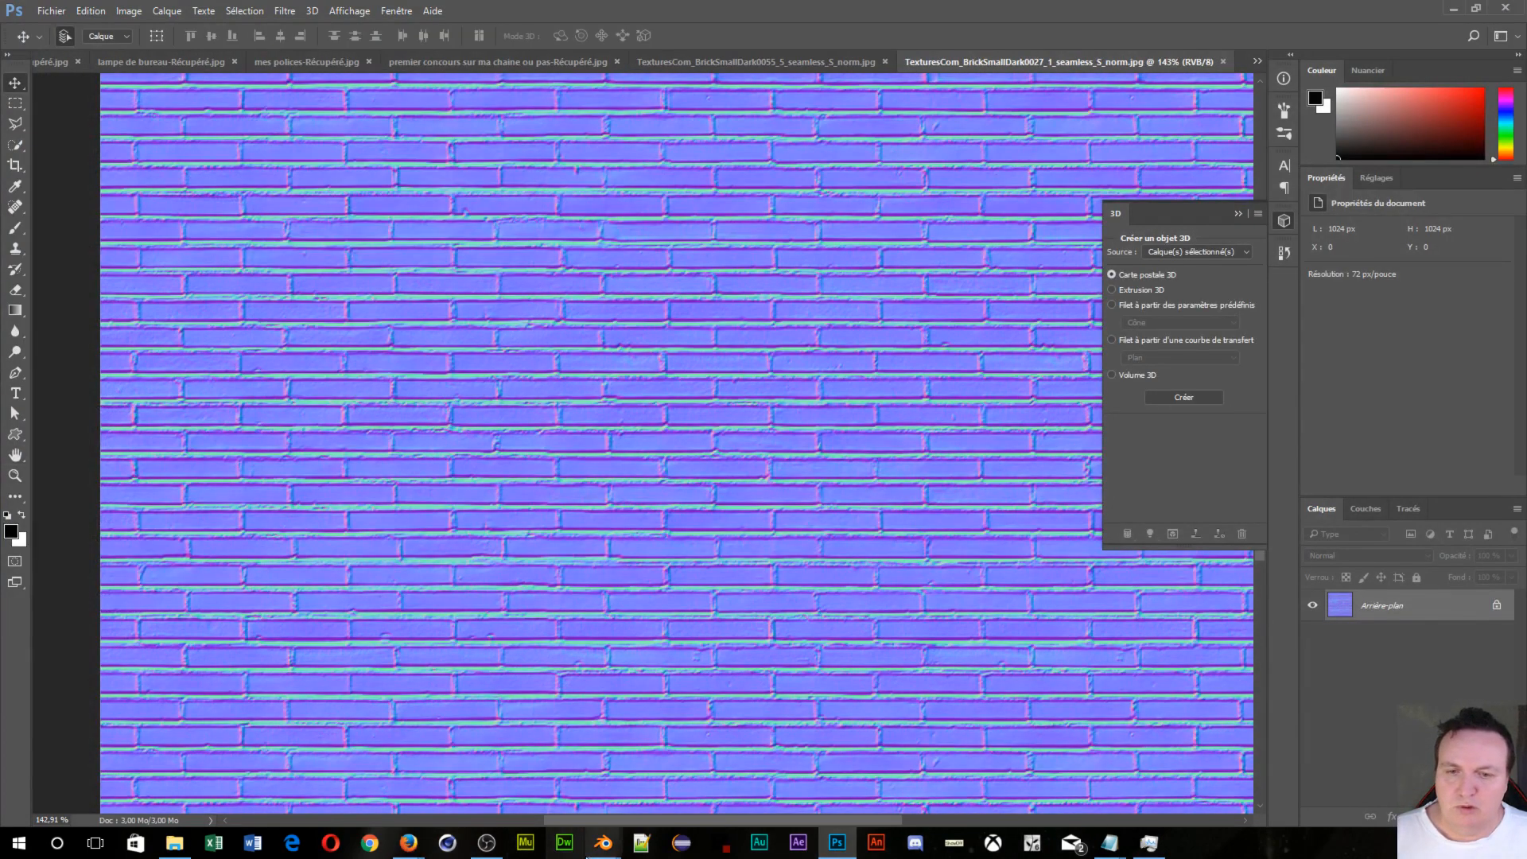
Step: Switch to the Blender window with the material and open the NodeGroup for editing at its image texture nodes
mouse_move(603, 844)
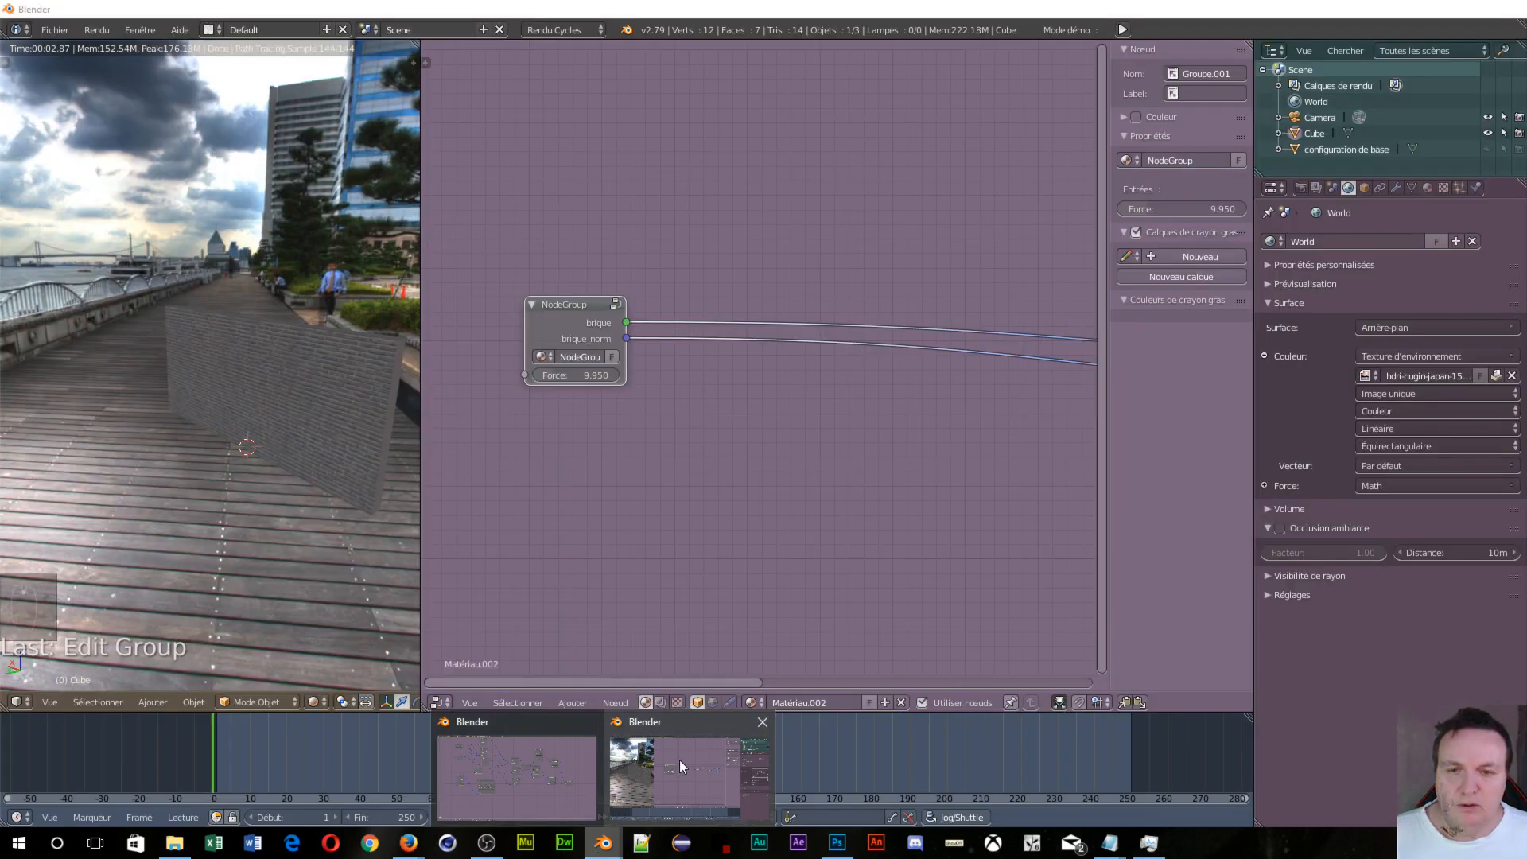
left_click(680, 760)
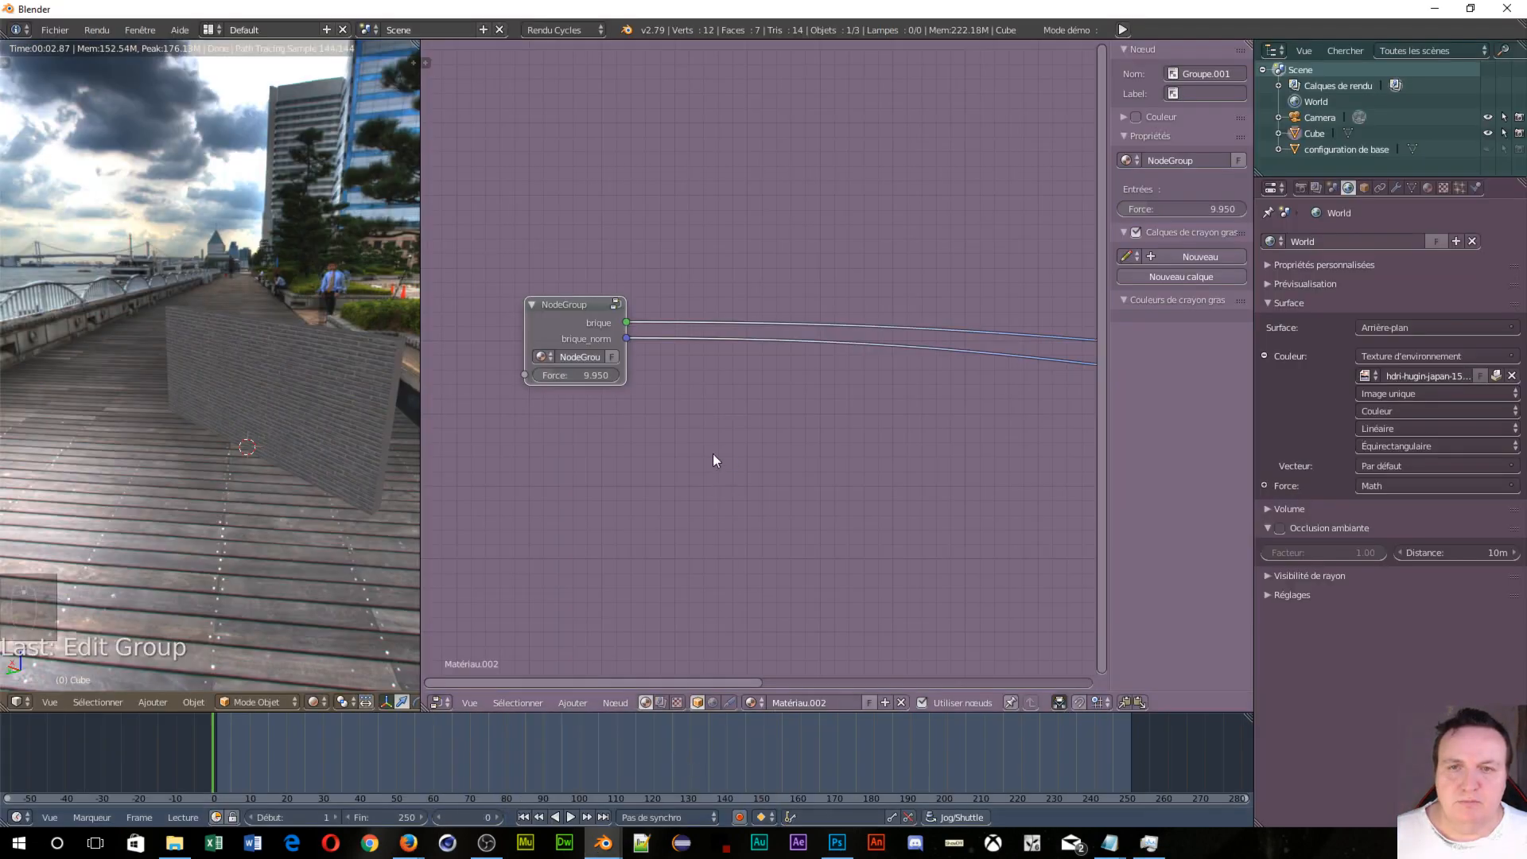
key("Tab")
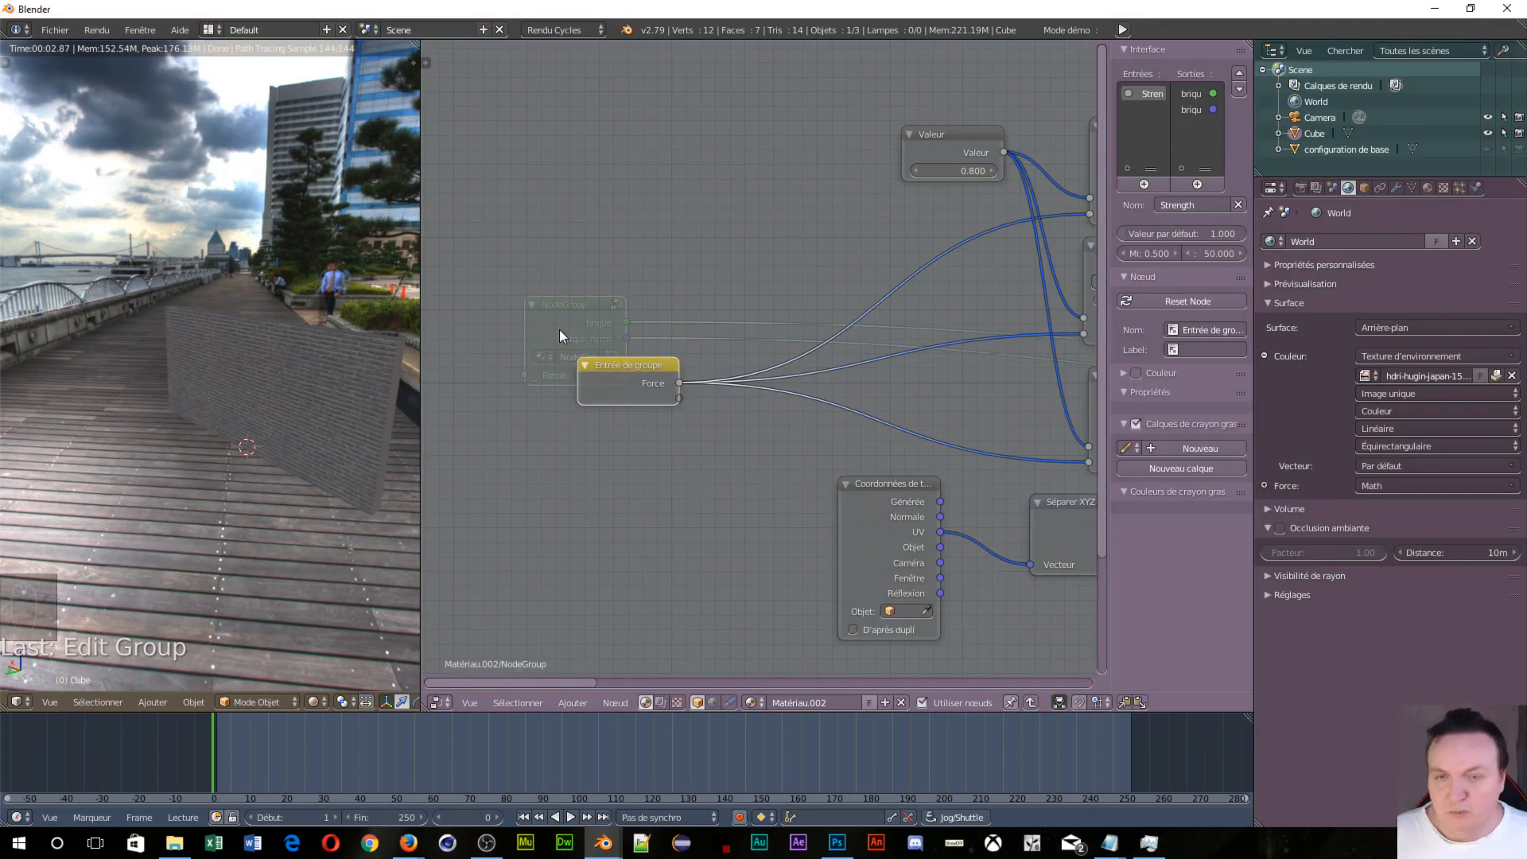
scroll(660, 509, "down", 2)
scroll(781, 517, "down", 2)
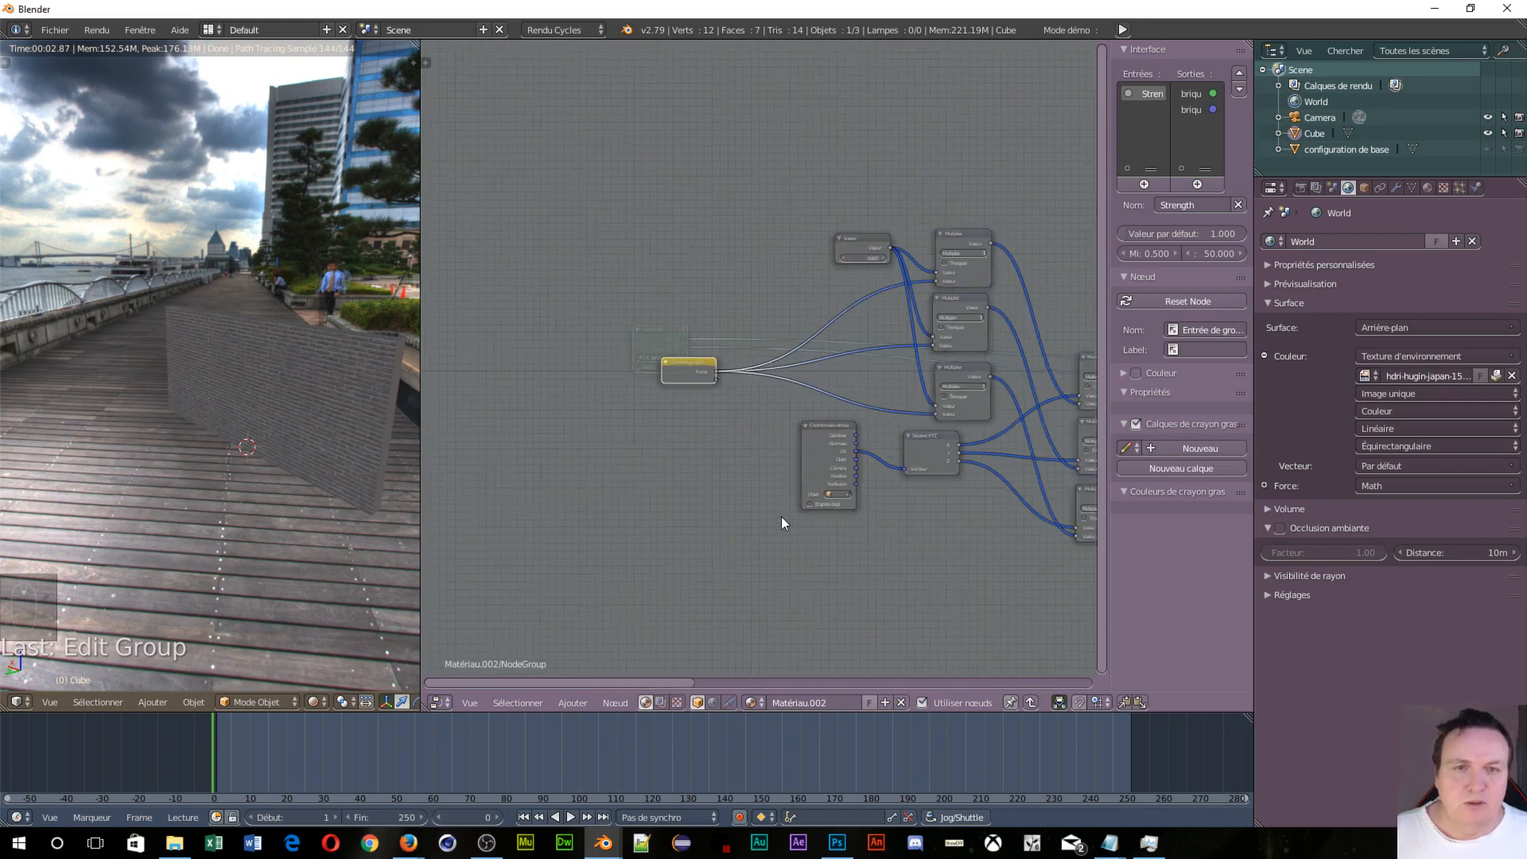
middle_click_drag(974, 508, 513, 414)
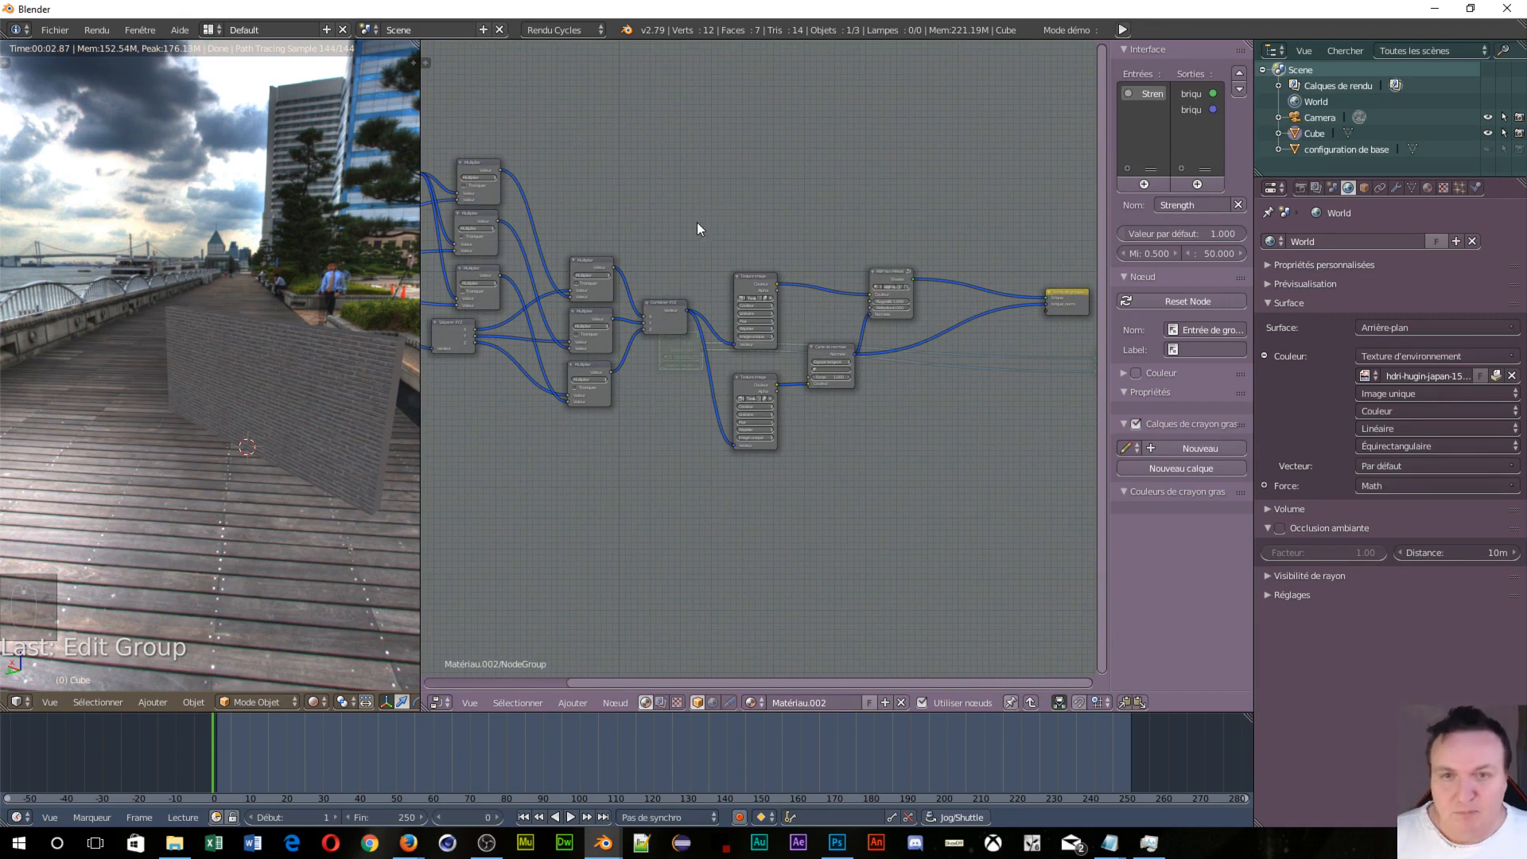
Step: Duplicate the two image textures, normal map and RBP shader nodes below the originals, and feed both copied textures from the Combiner XYZ vector
key("b")
left_click_drag(703, 206, 925, 521)
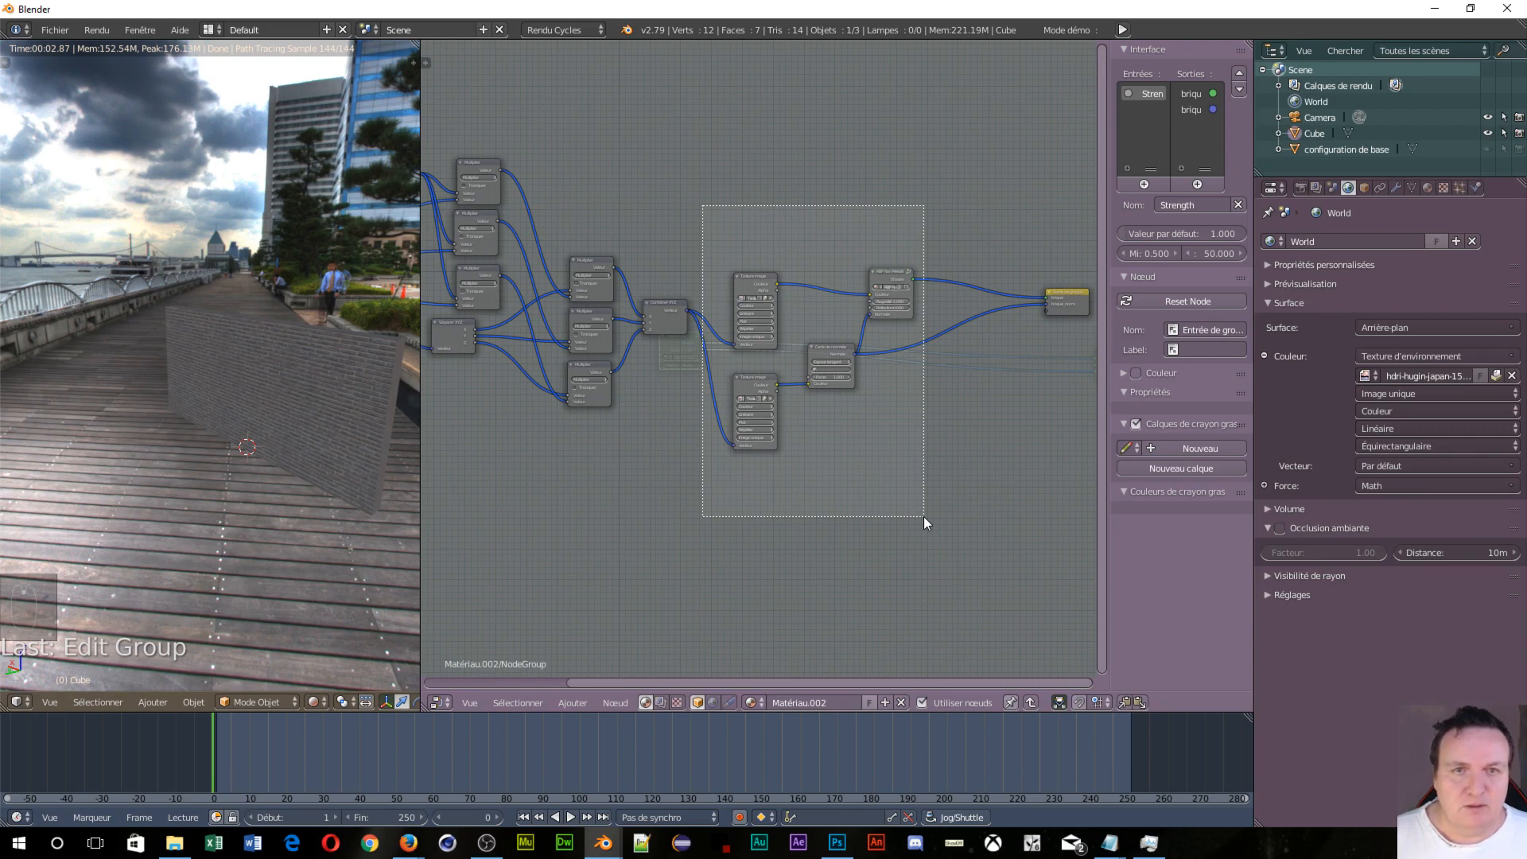
left_click_drag(923, 517, 924, 517)
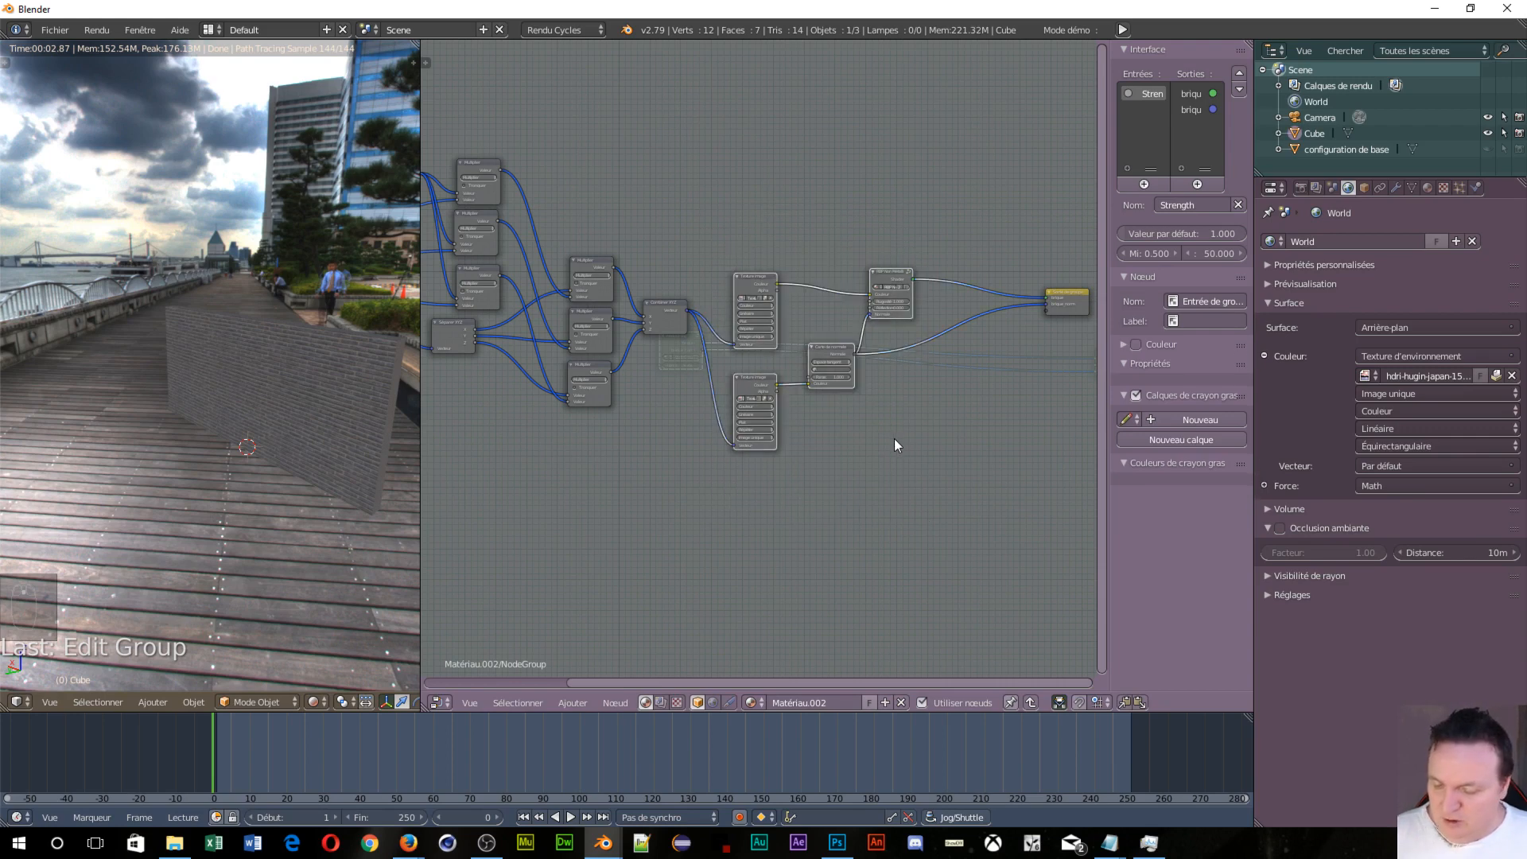
key("shift+d")
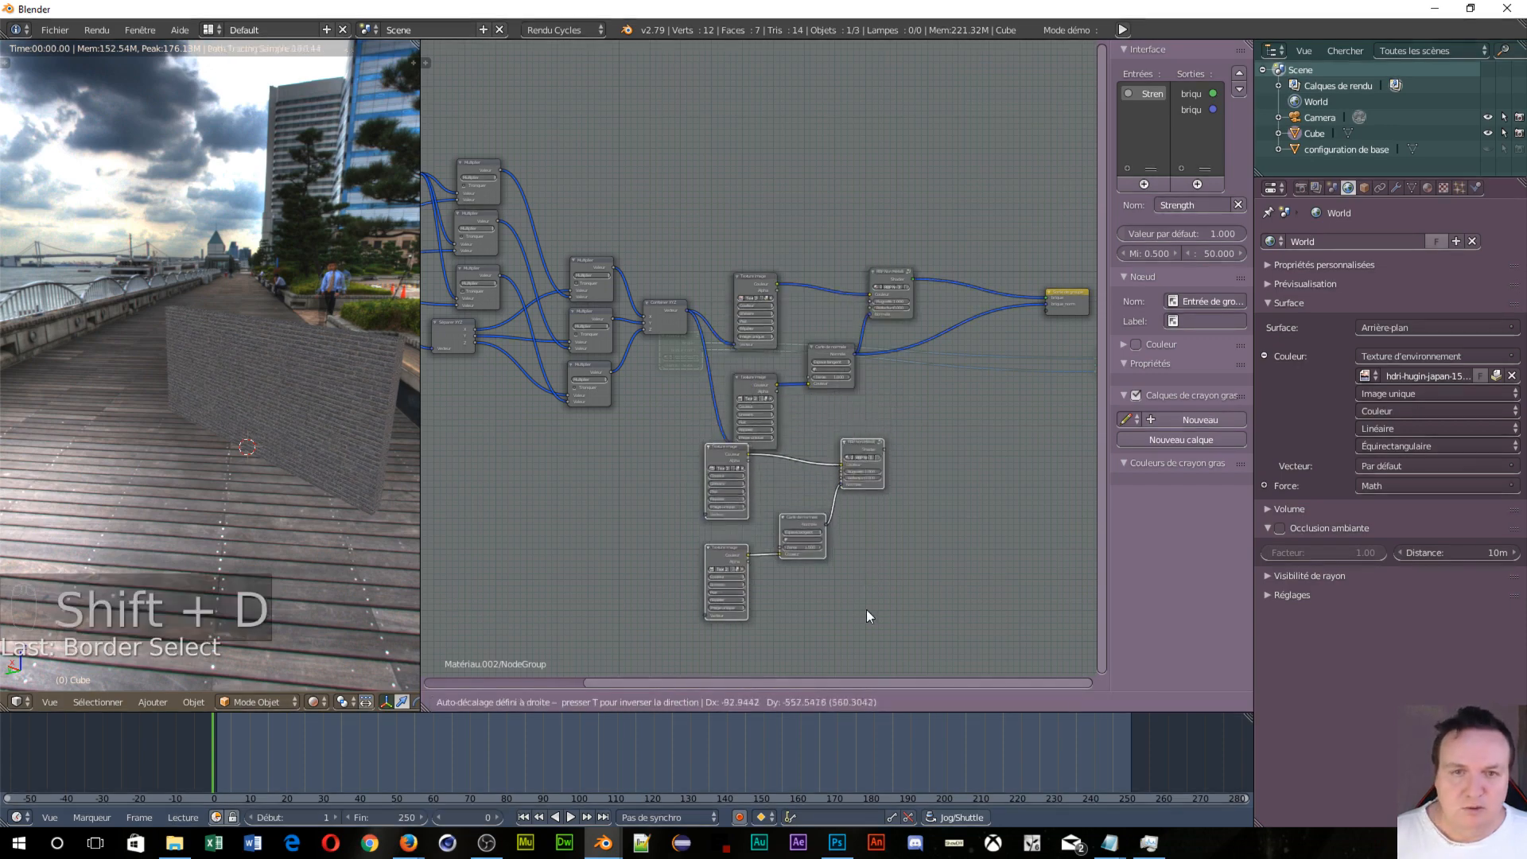
left_click(900, 644)
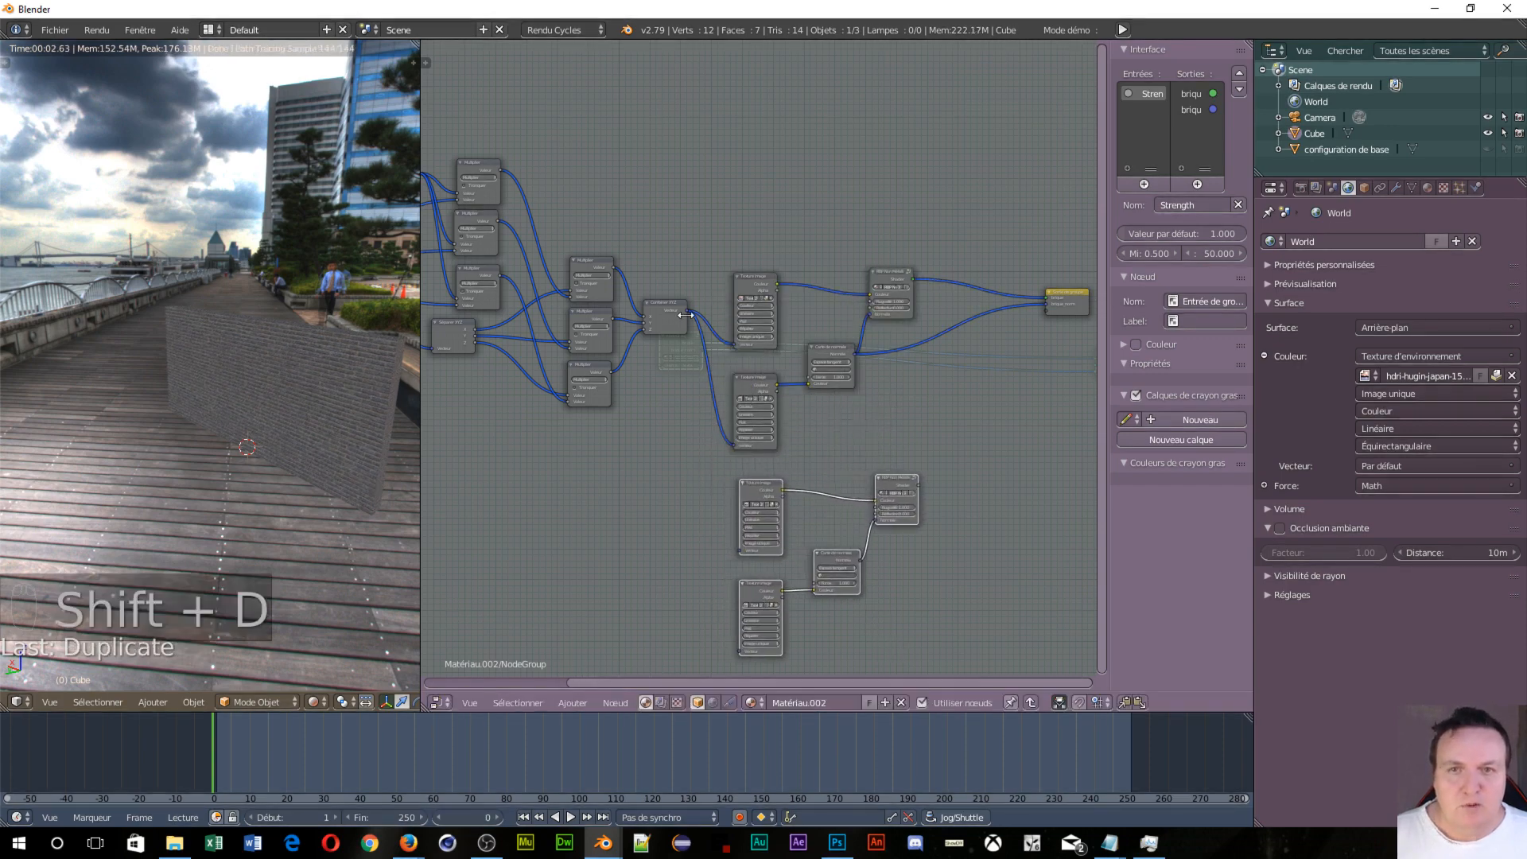
left_click_drag(688, 314, 739, 549)
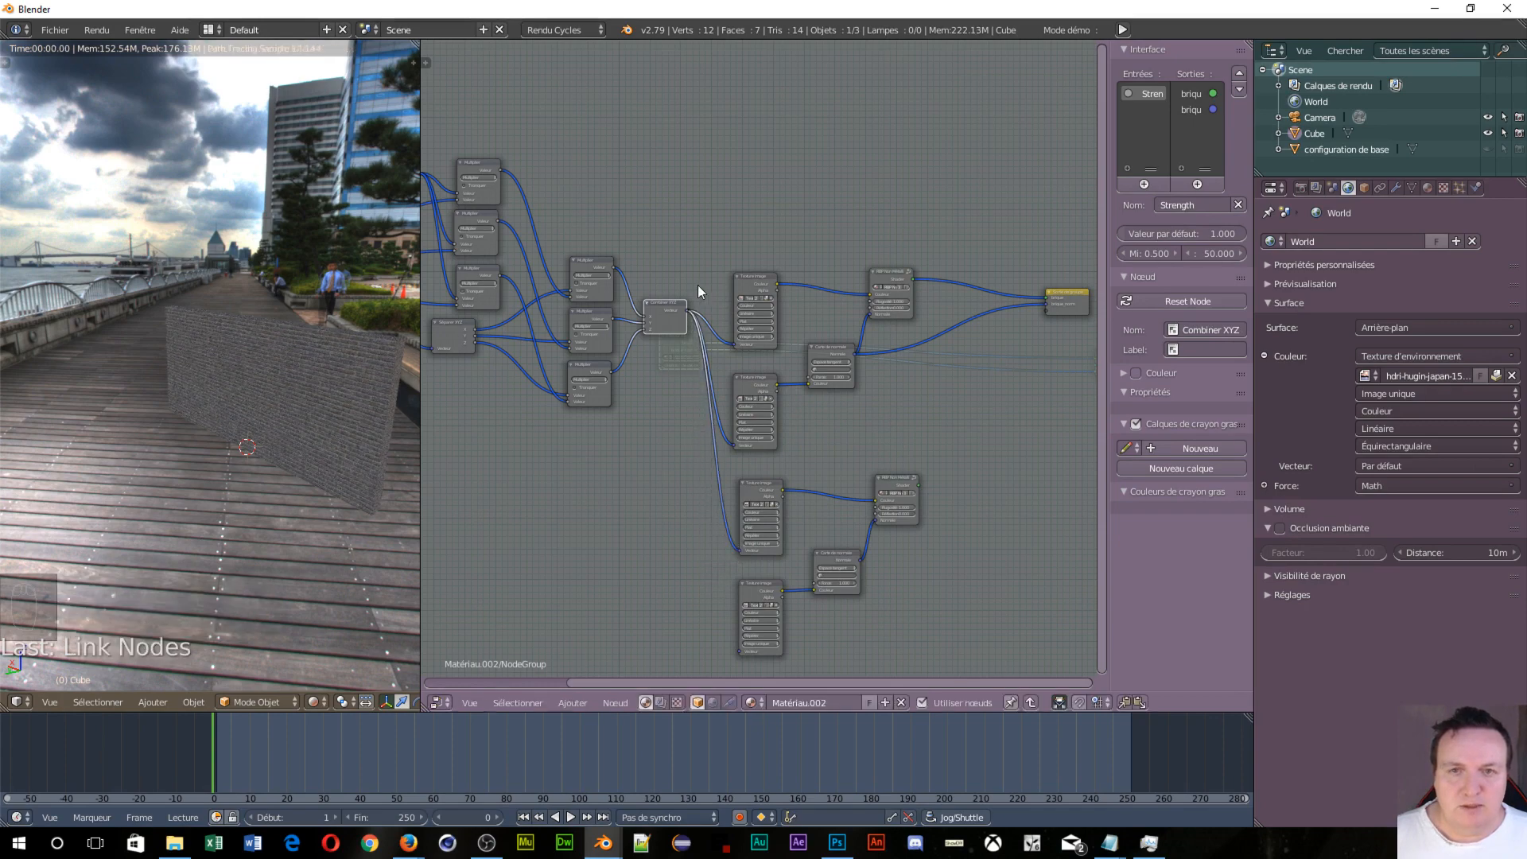
left_click_drag(686, 308, 738, 652)
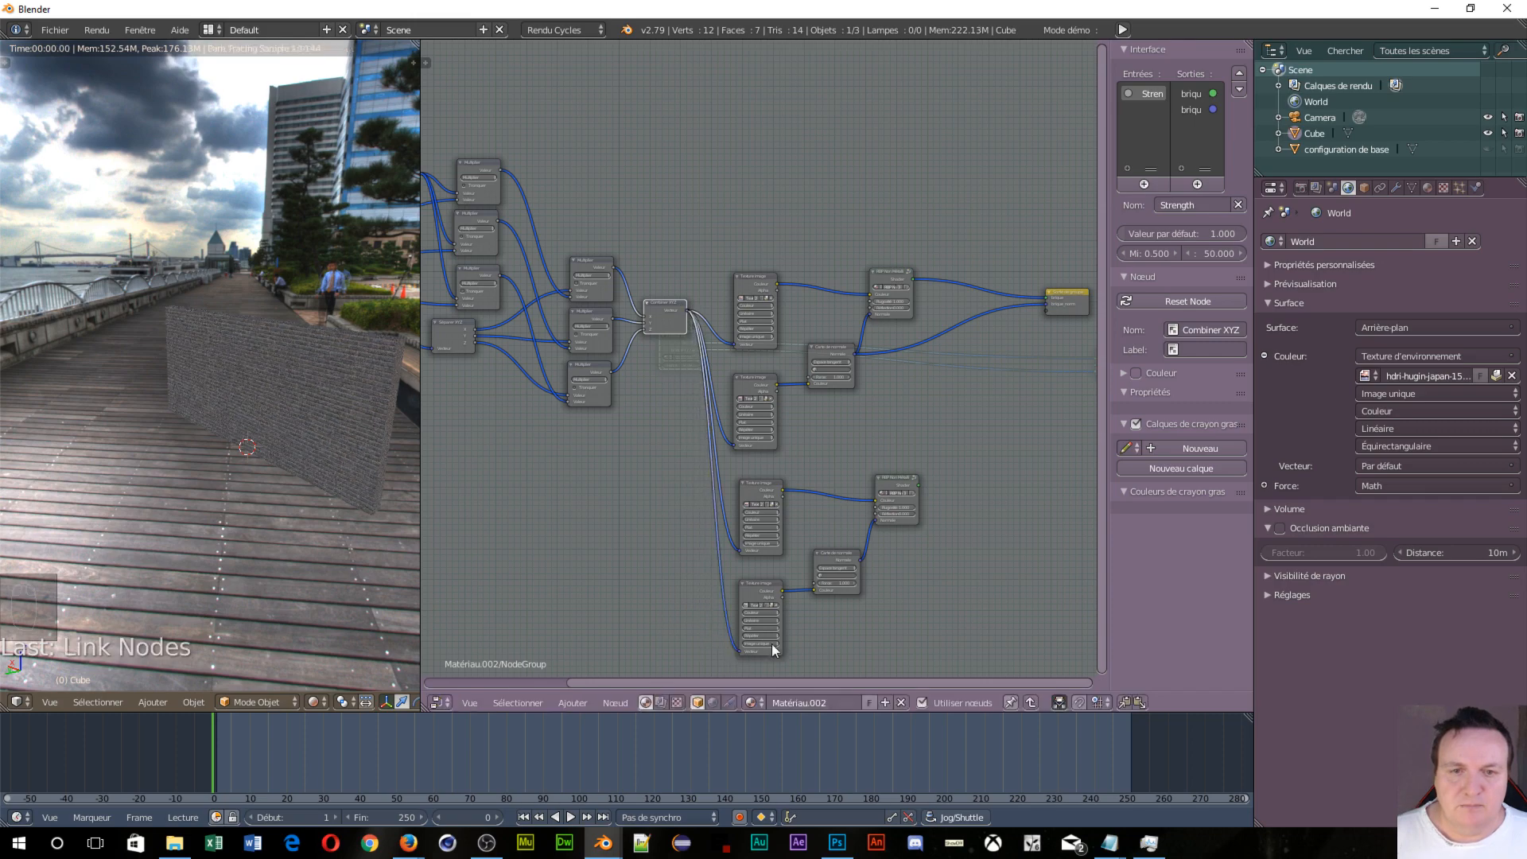
Step: Link the copied shader's Shader output and the copied normal map's Normale output to new sockets on the group output node
scroll(748, 553, "up", 2)
middle_click_drag(817, 510, 552, 219)
middle_click_drag(849, 225, 649, 380)
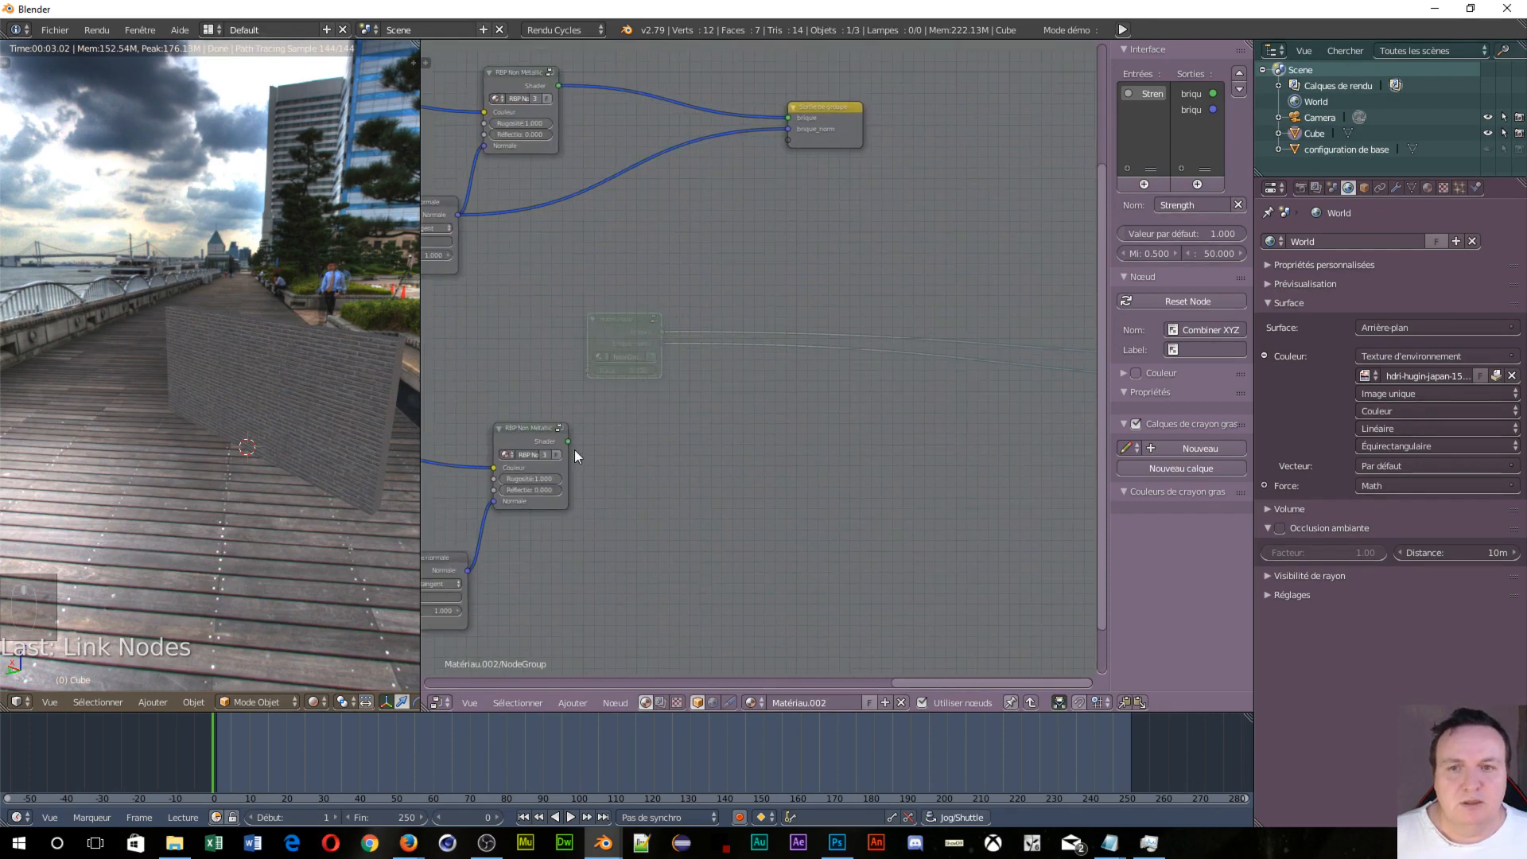
left_click_drag(568, 442, 800, 143)
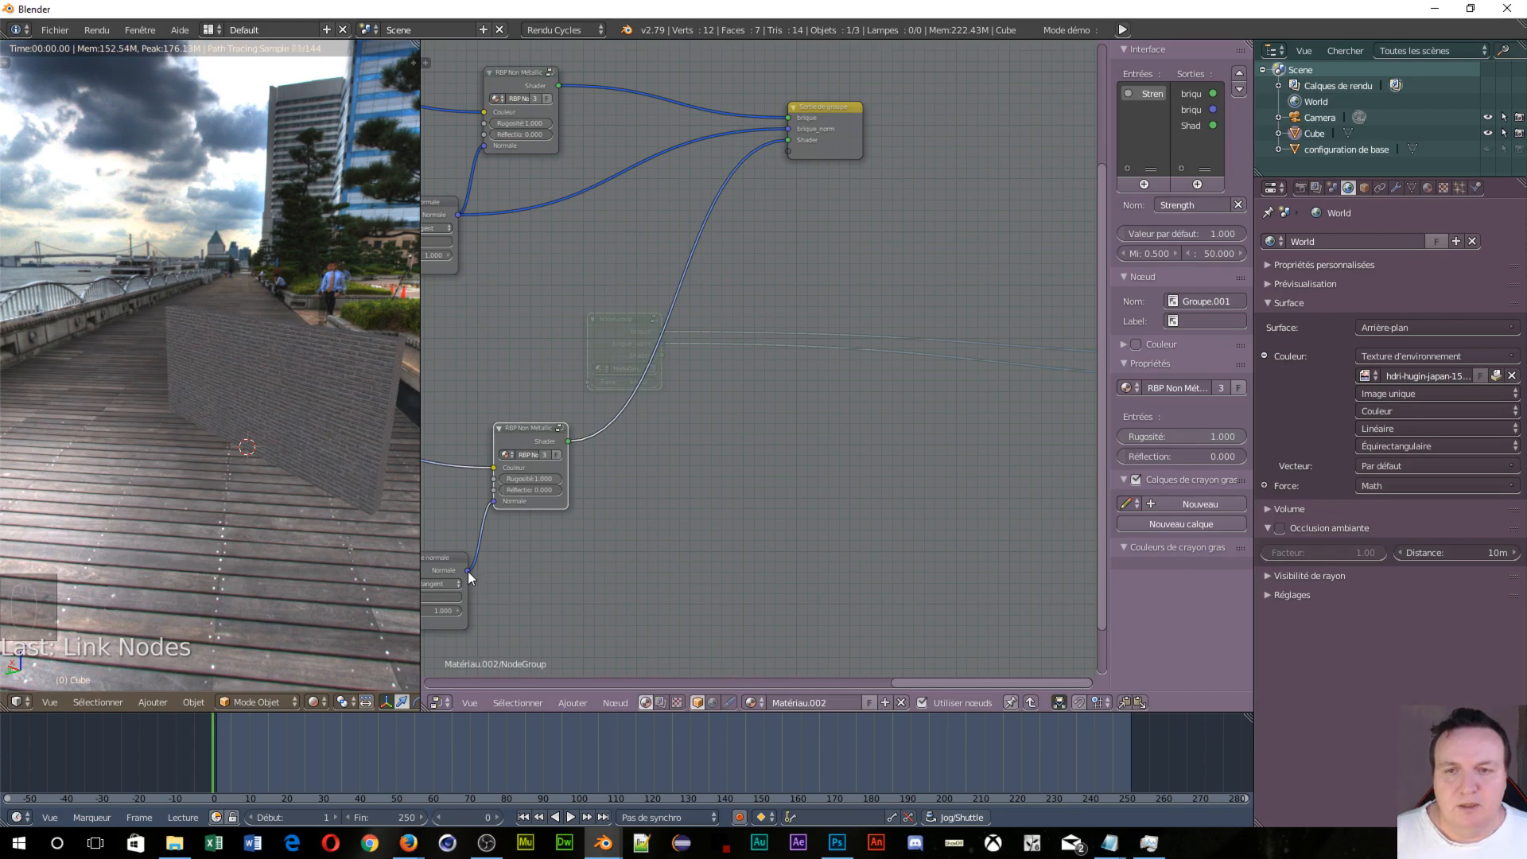
left_click_drag(467, 570, 788, 156)
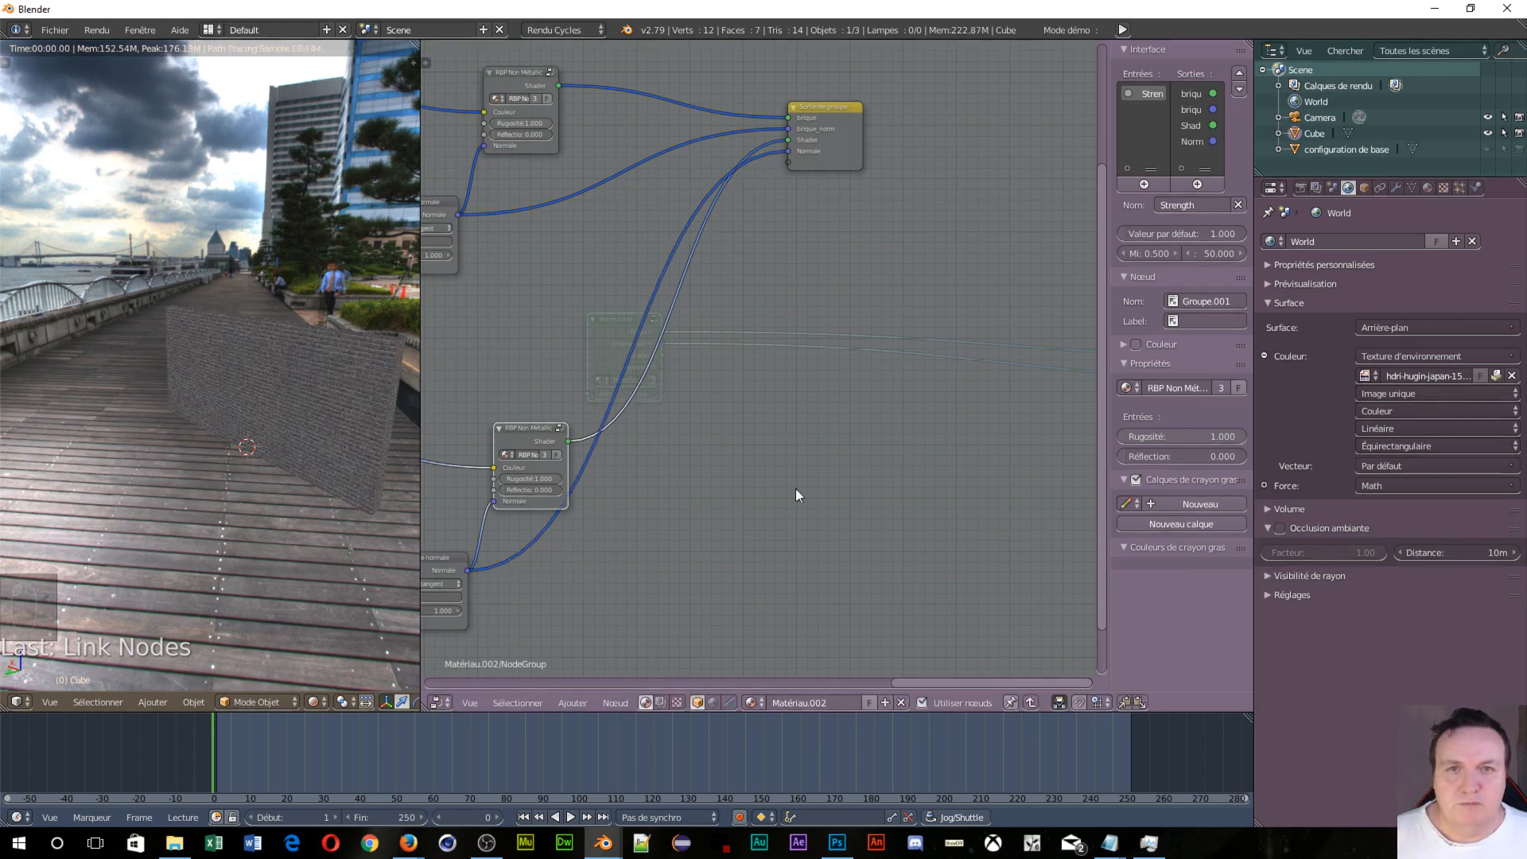
Step: Rename the group's new Shader output as "brique rouge"
middle_click_drag(796, 489, 661, 543)
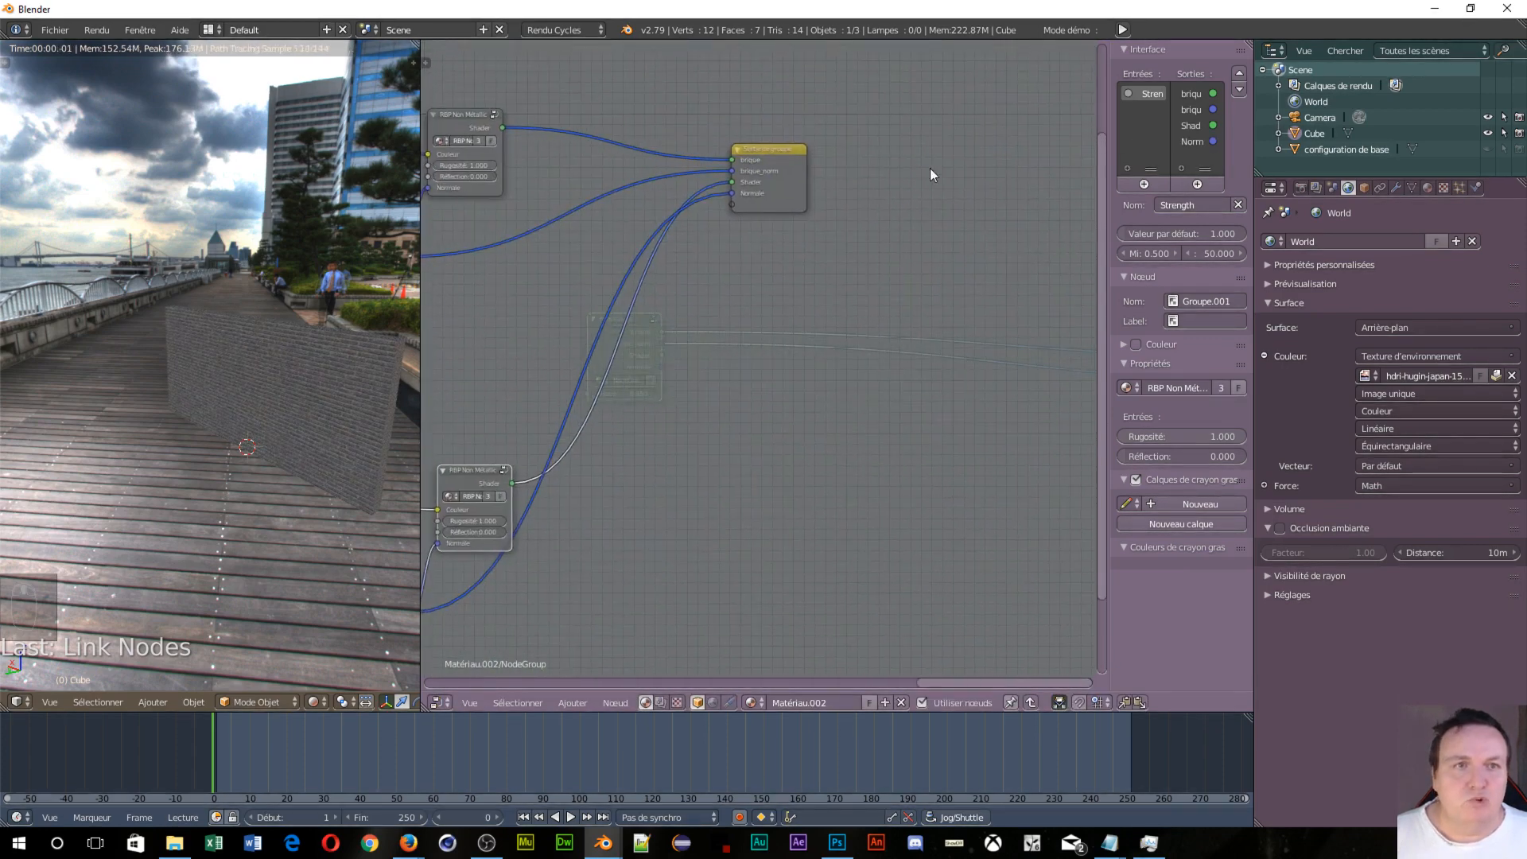
left_click(1192, 126)
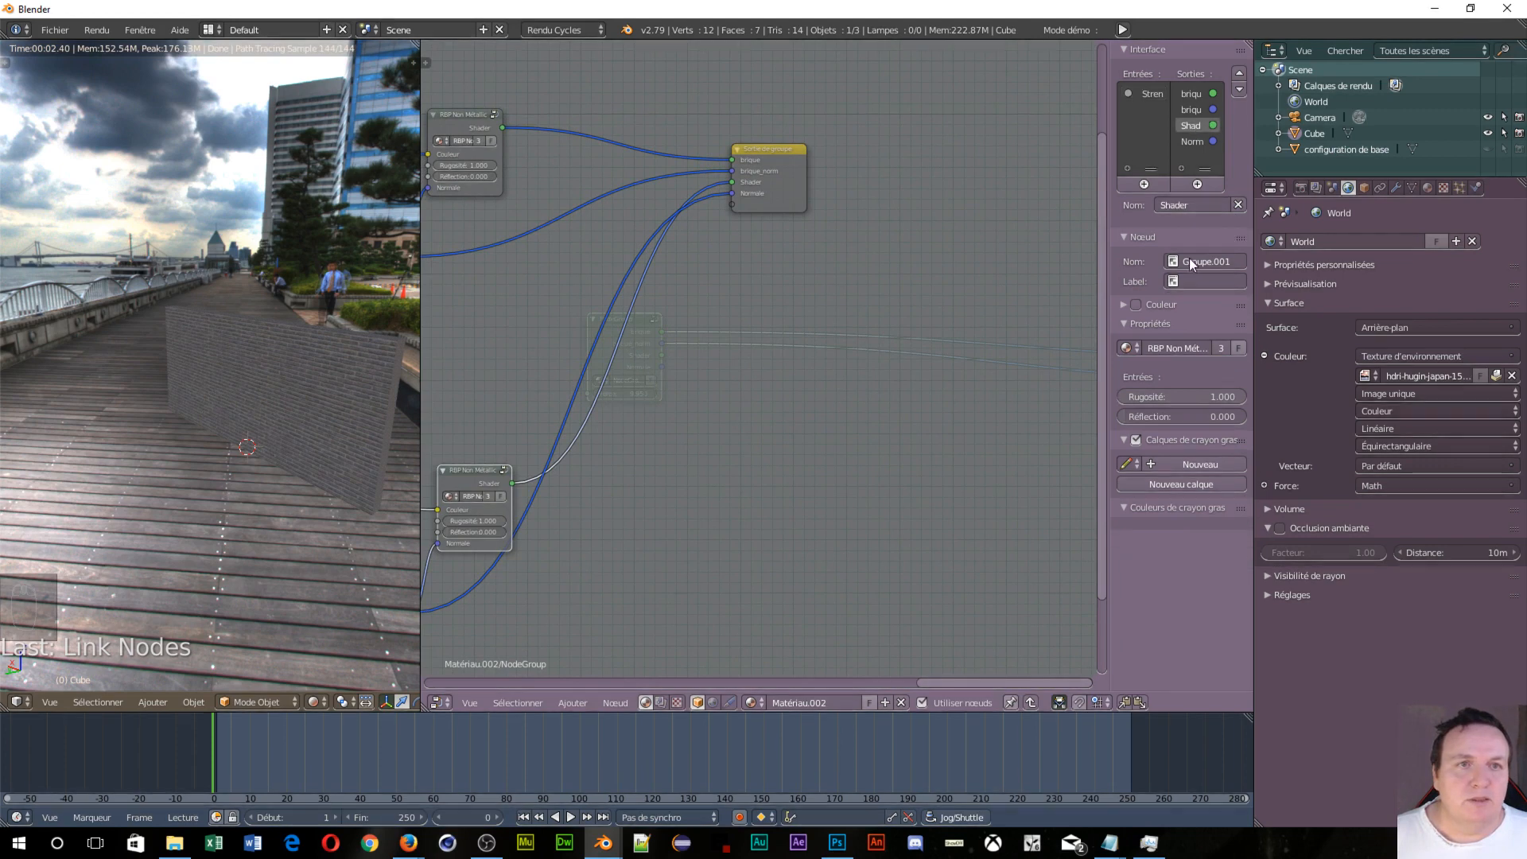
left_click(1198, 206)
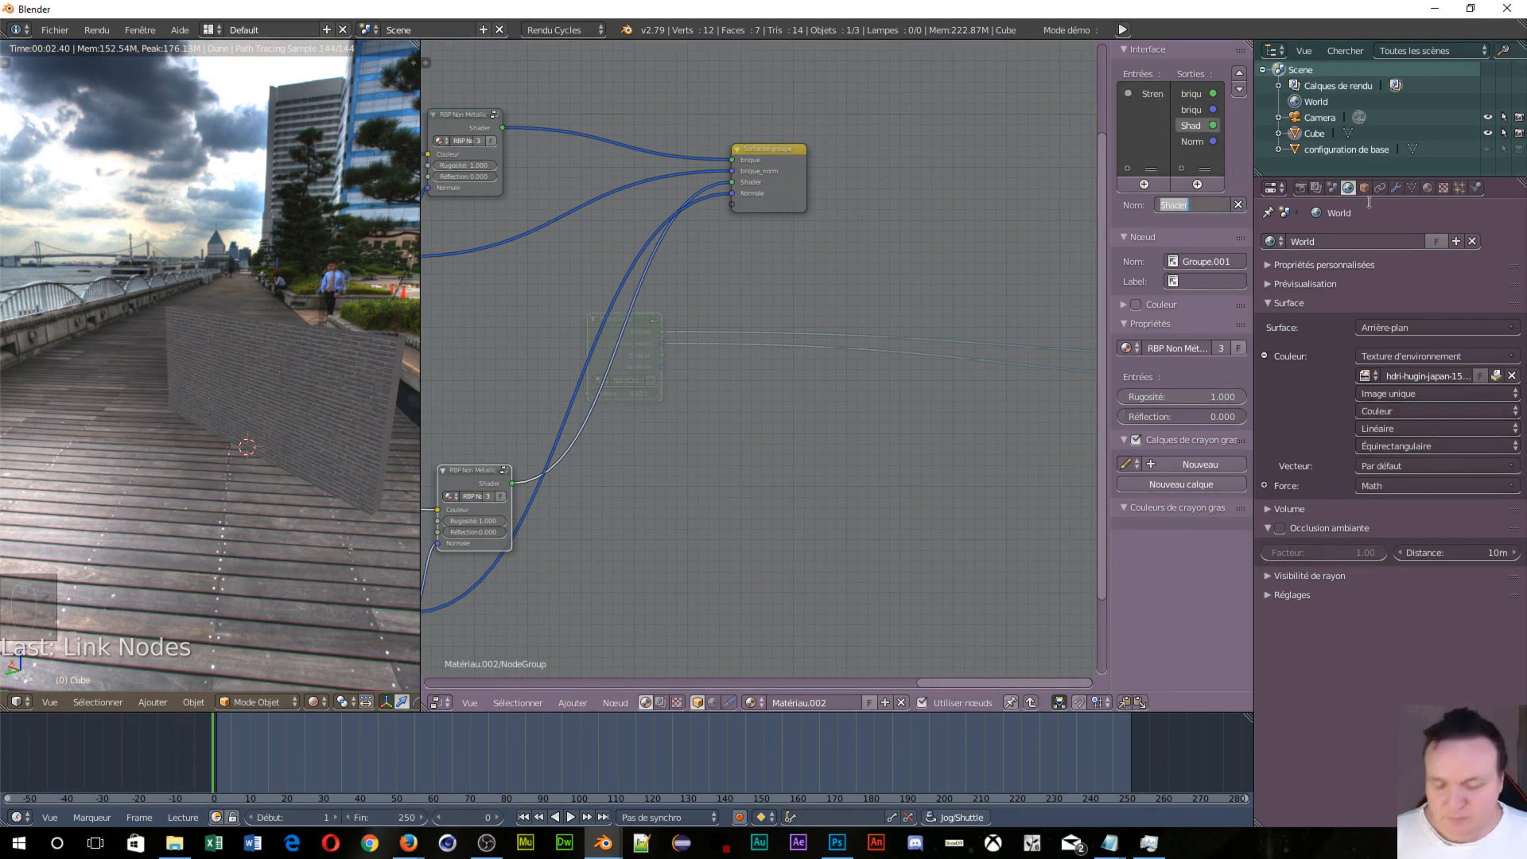
type("brique")
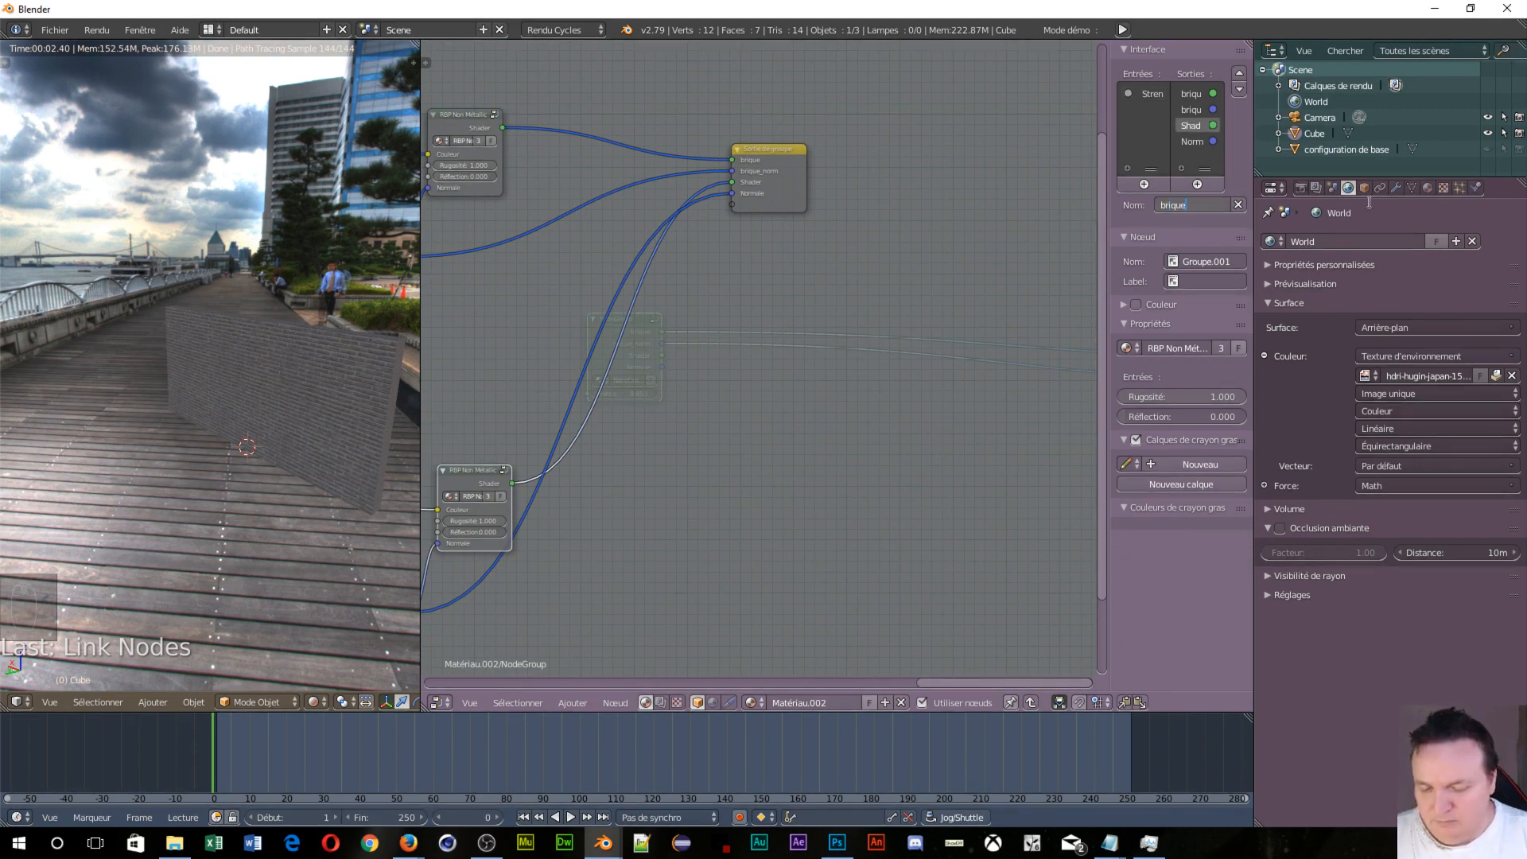
type(" rouge")
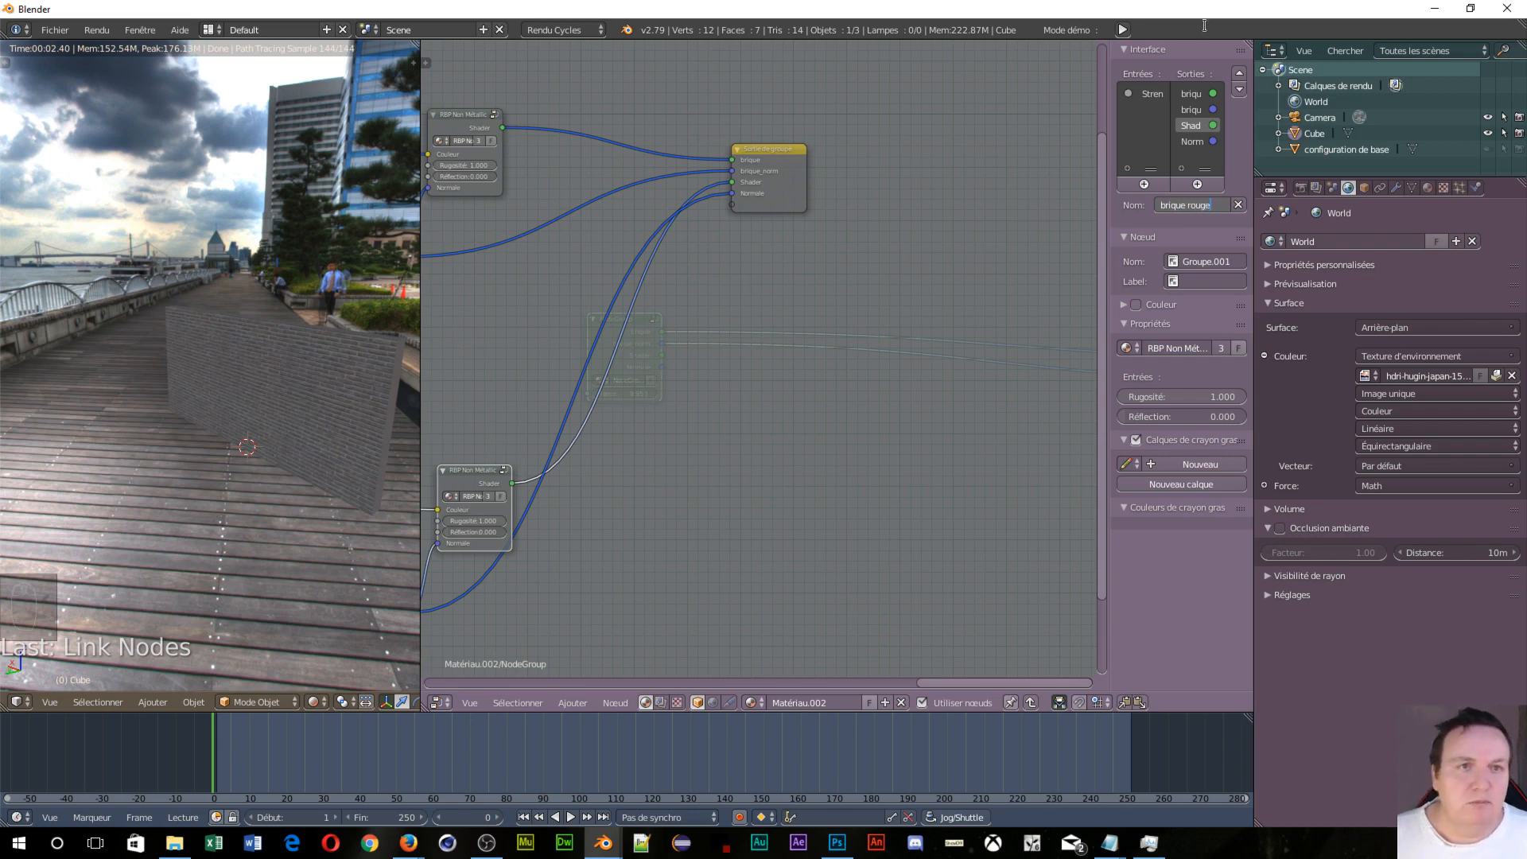
key("Return")
Step: Rename the group's new normal output as "brique rouge Norm"
double_click(1193, 141)
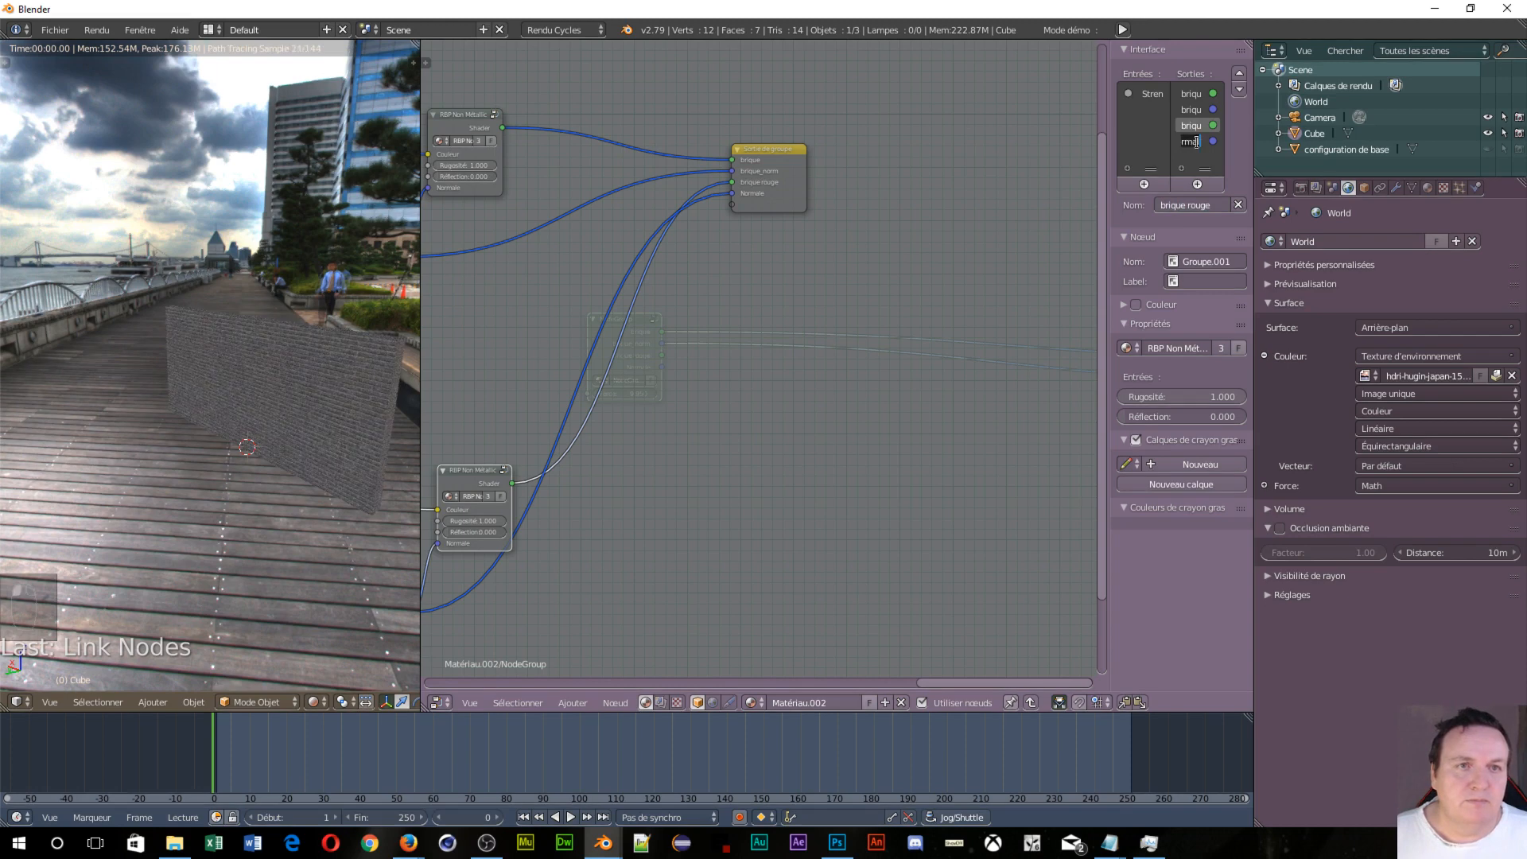
left_click(1216, 207)
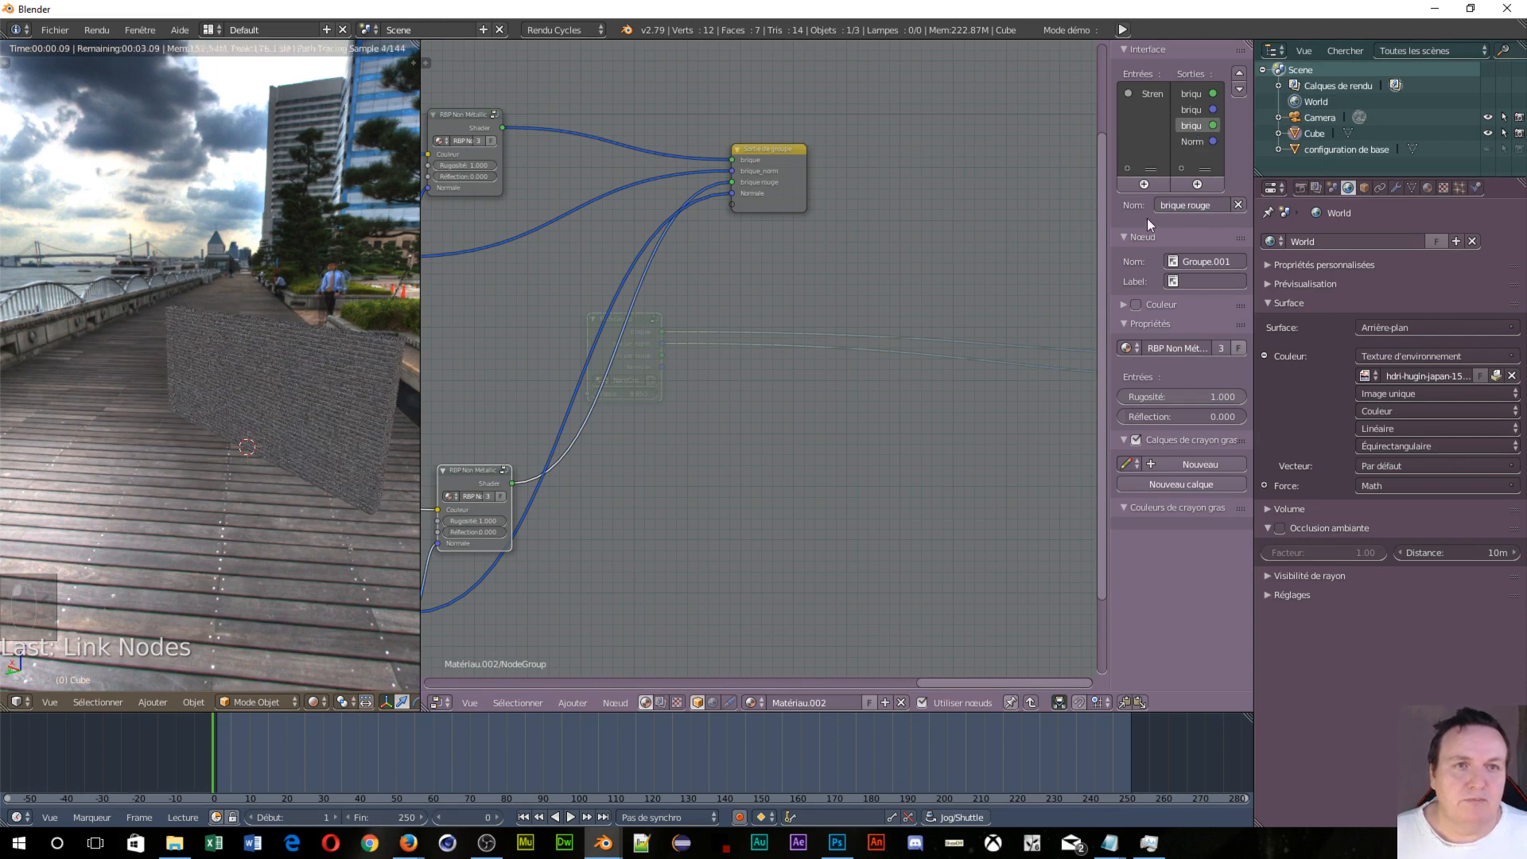
left_click(1188, 141)
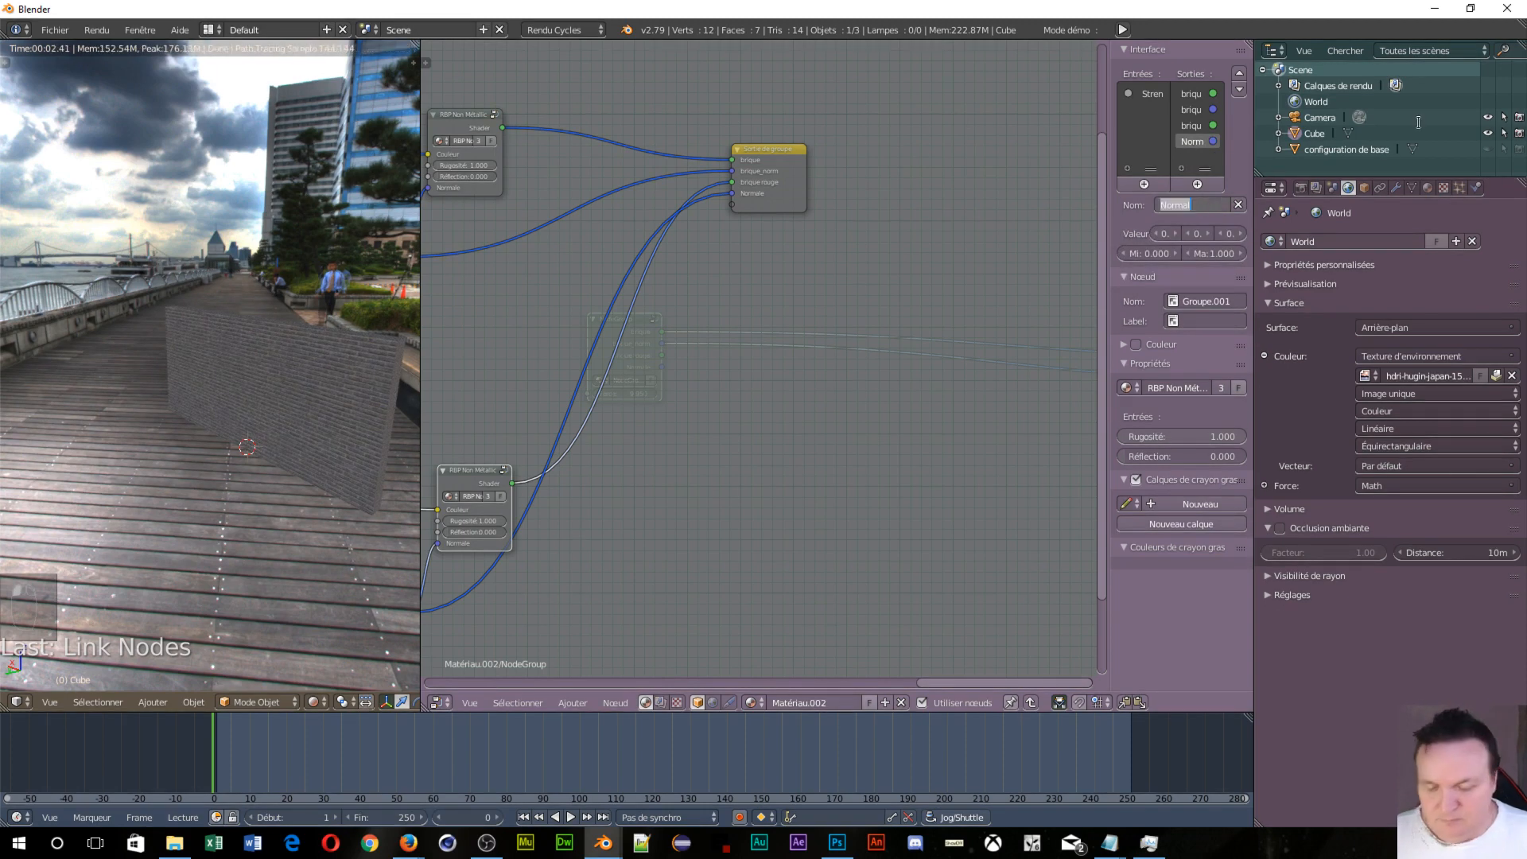
double_click(1201, 205)
type("brique rouhg")
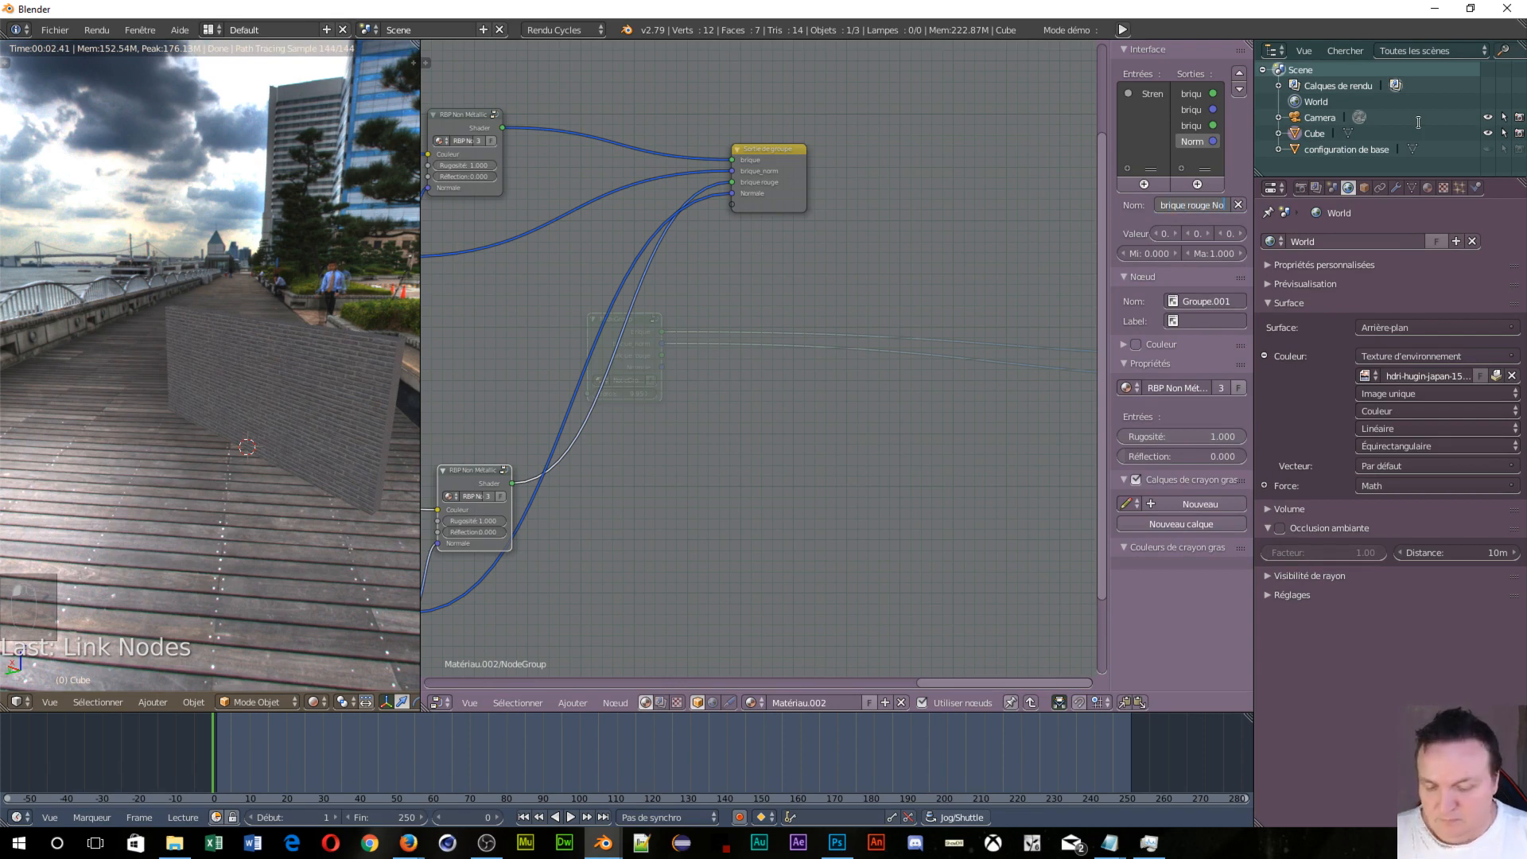
type(" Norm")
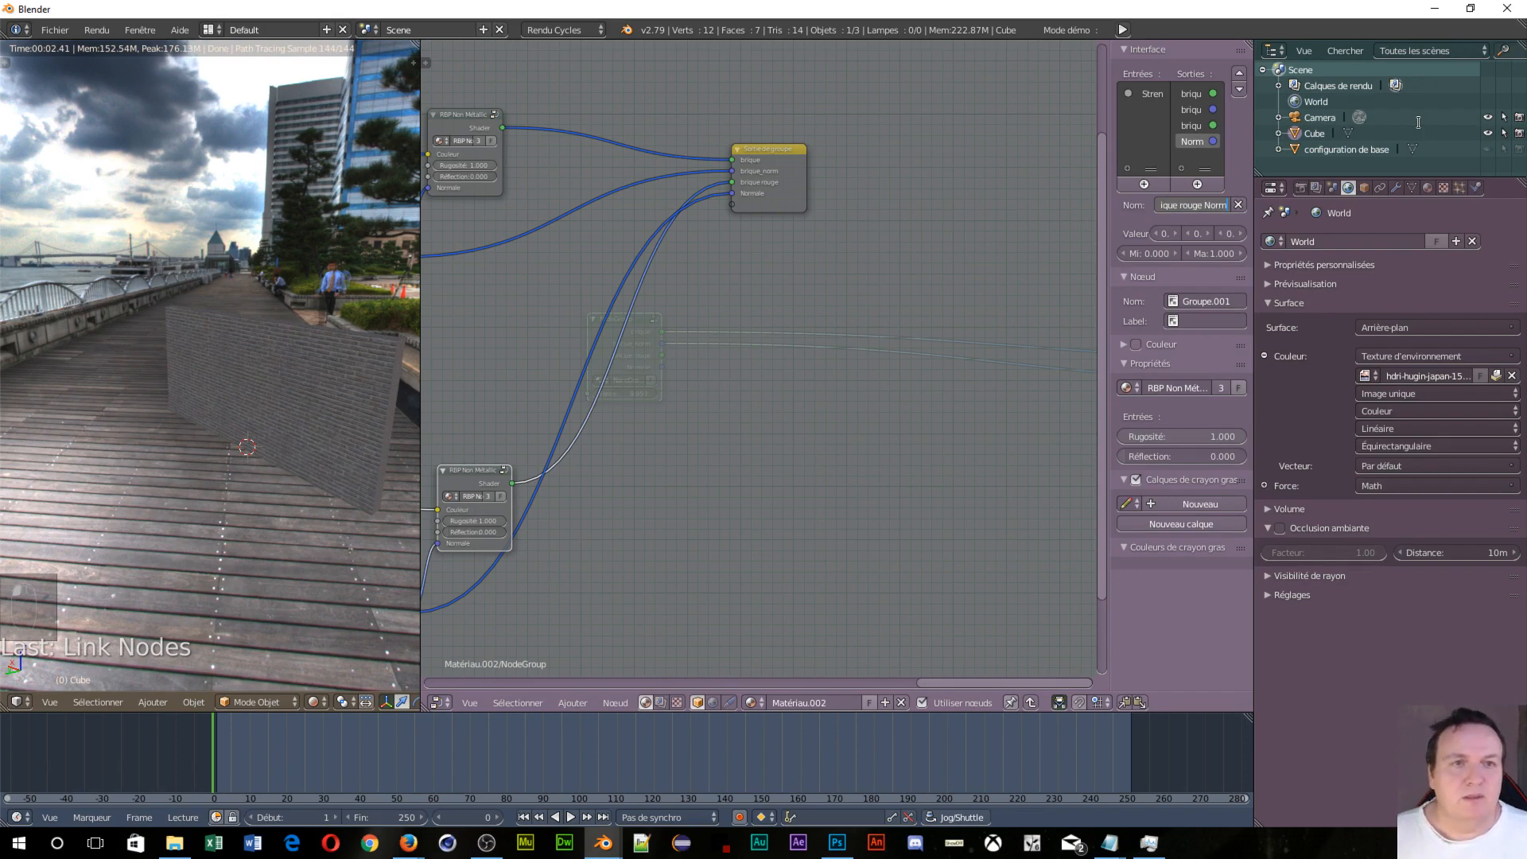
key("Return")
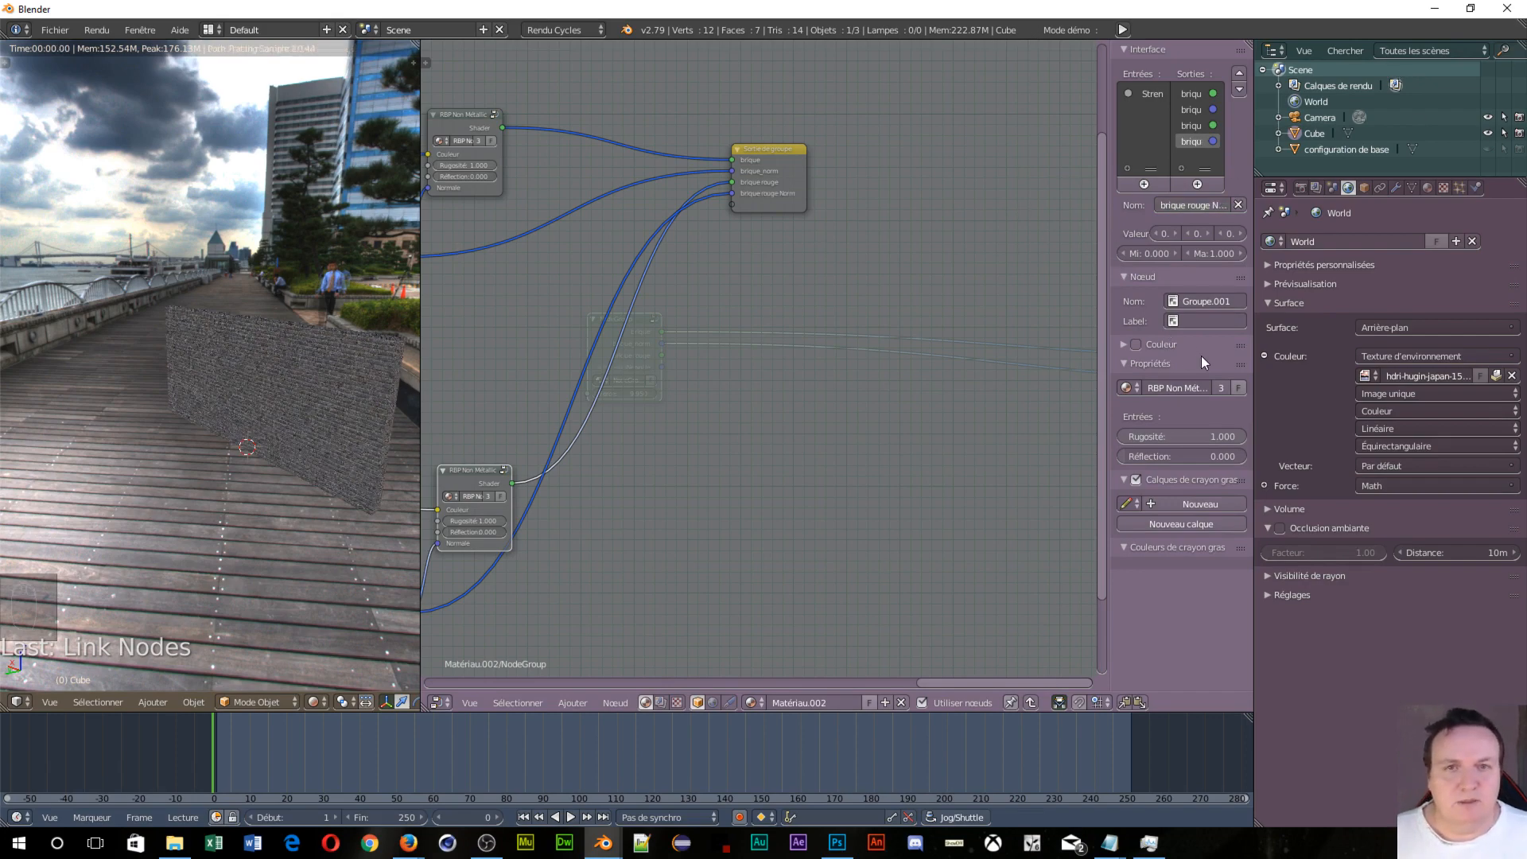
Step: Load TexturesCom_BrickSmallDark0027_1_seamless_S.jpg from Downloads into the copied image texture that feeds the shader's colour
middle_click_drag(439, 513, 774, 355)
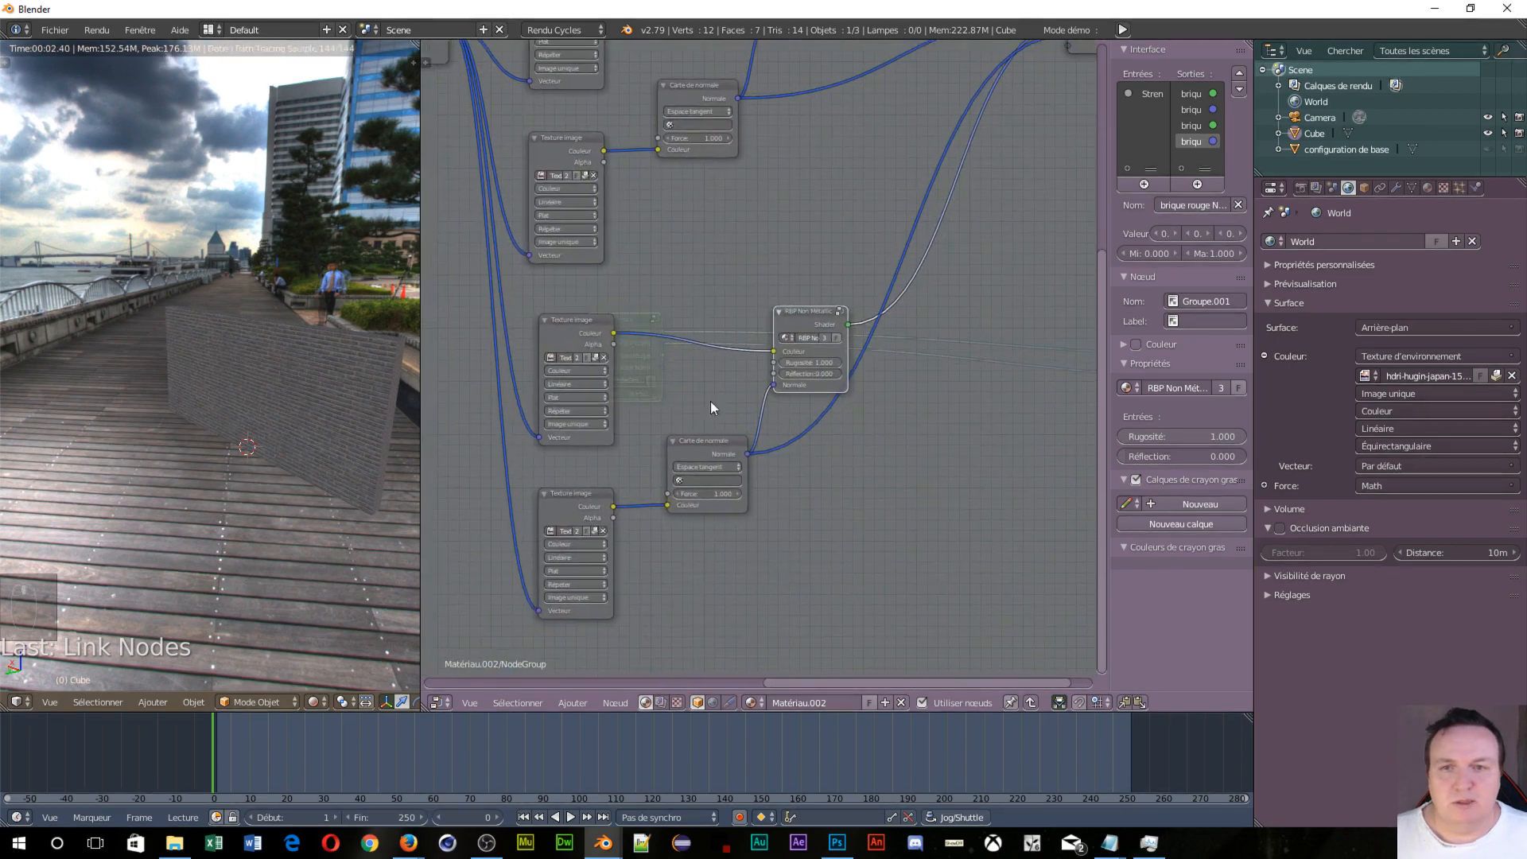
left_click(594, 356)
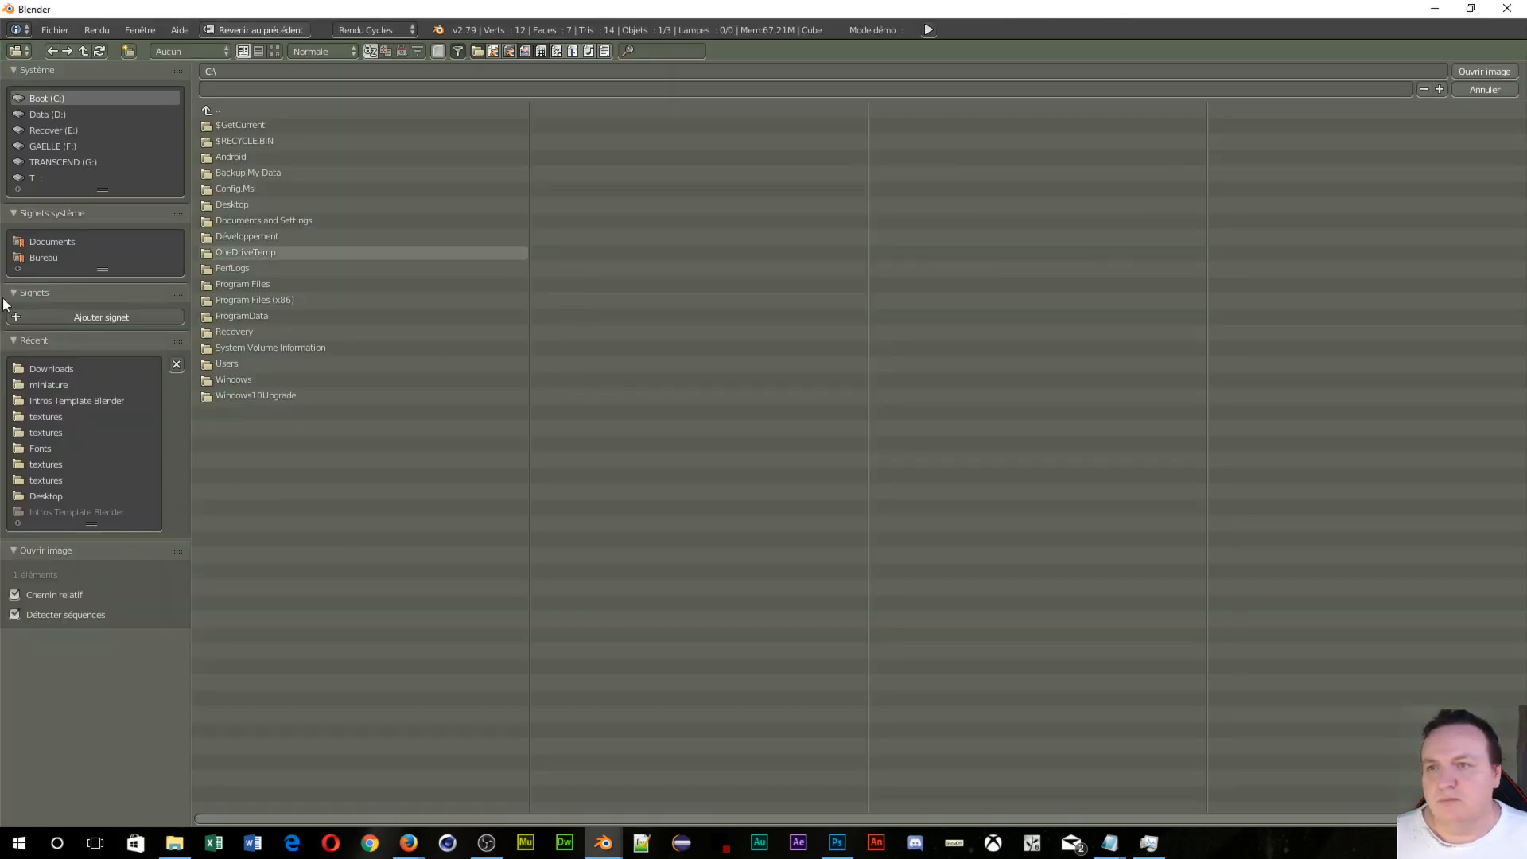
left_click(57, 369)
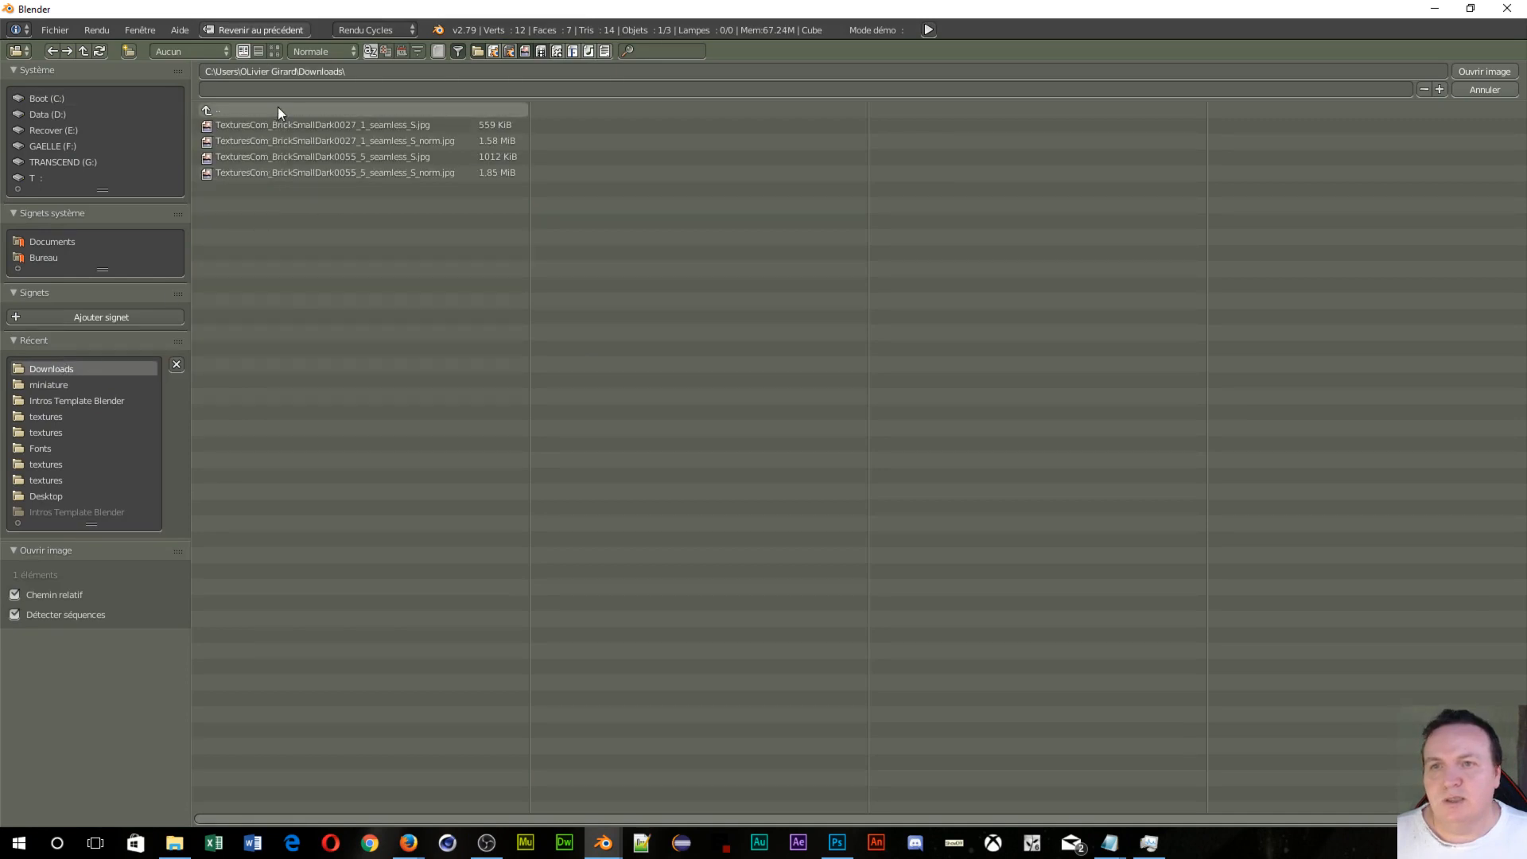
left_click(274, 51)
left_click(371, 174)
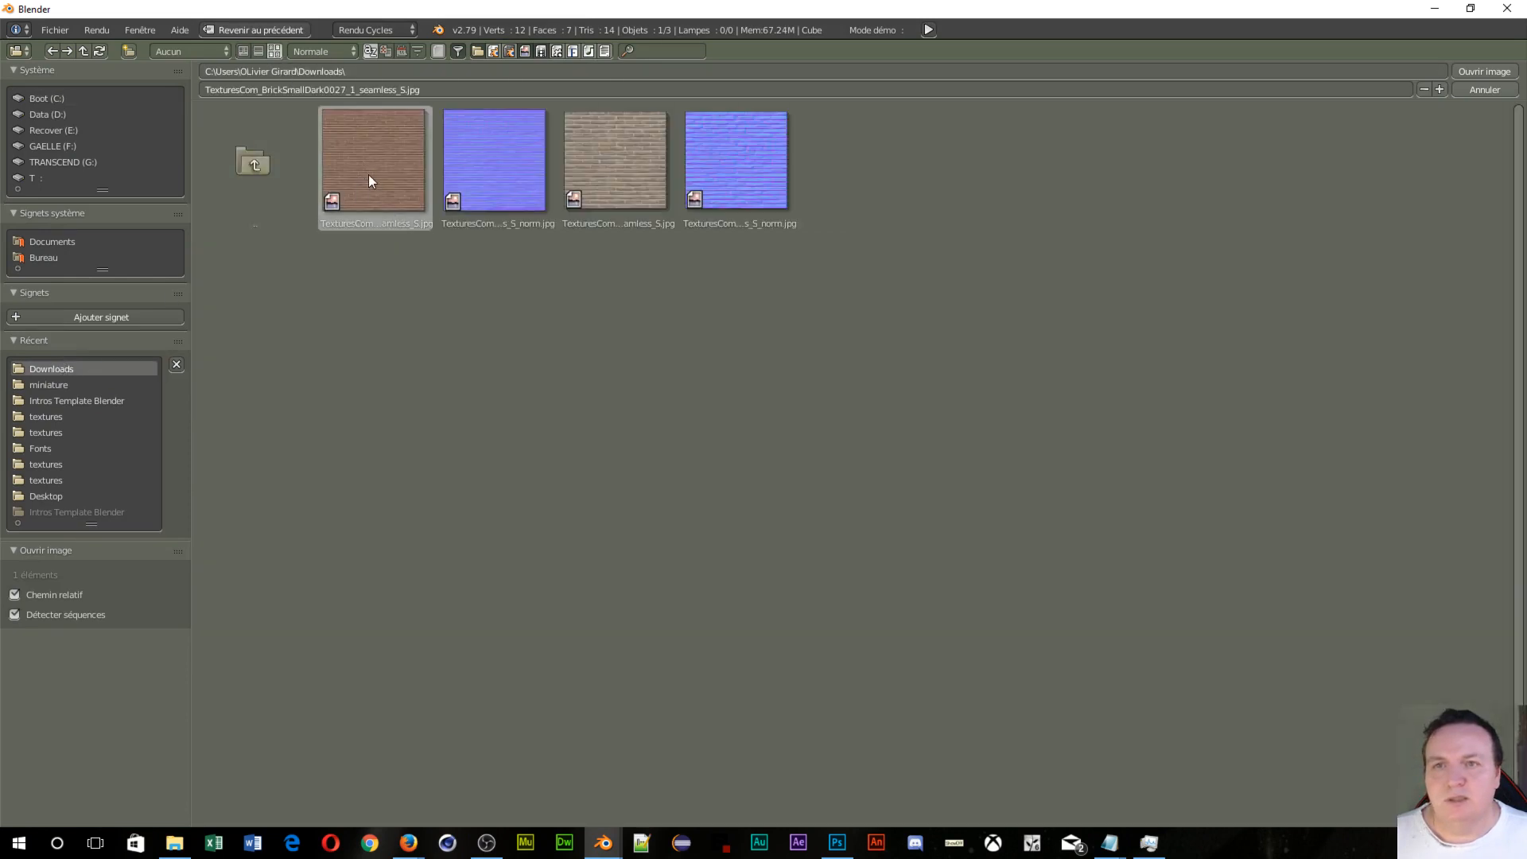
left_click(1485, 71)
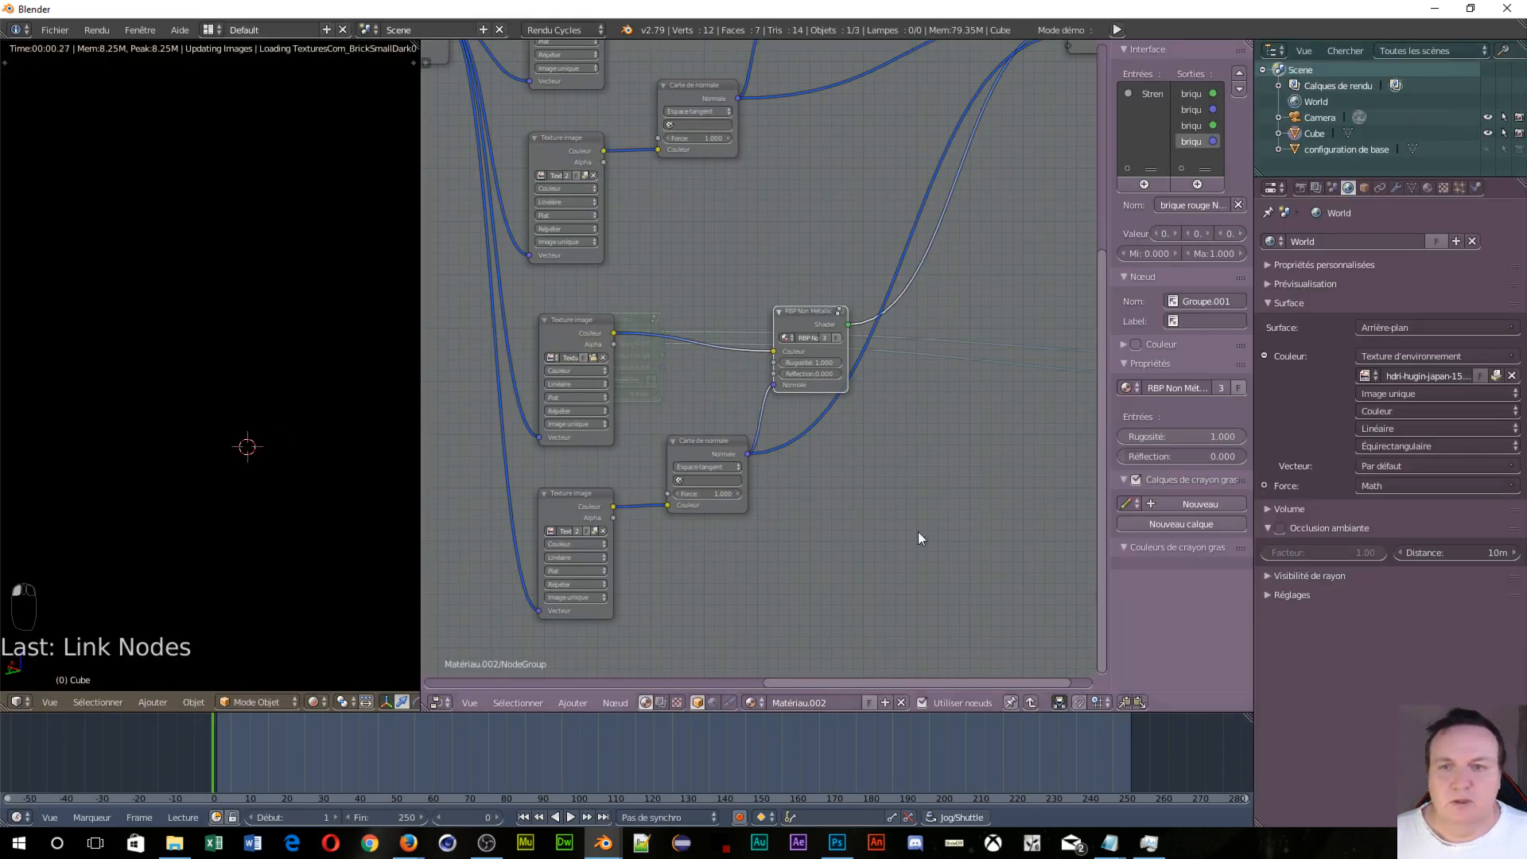
Step: Replace the image in the copied texture feeding the normal map with TexturesCom_BrickSmallDark0027_1_seamless_S_norm.jpg from Downloads
left_click(603, 531)
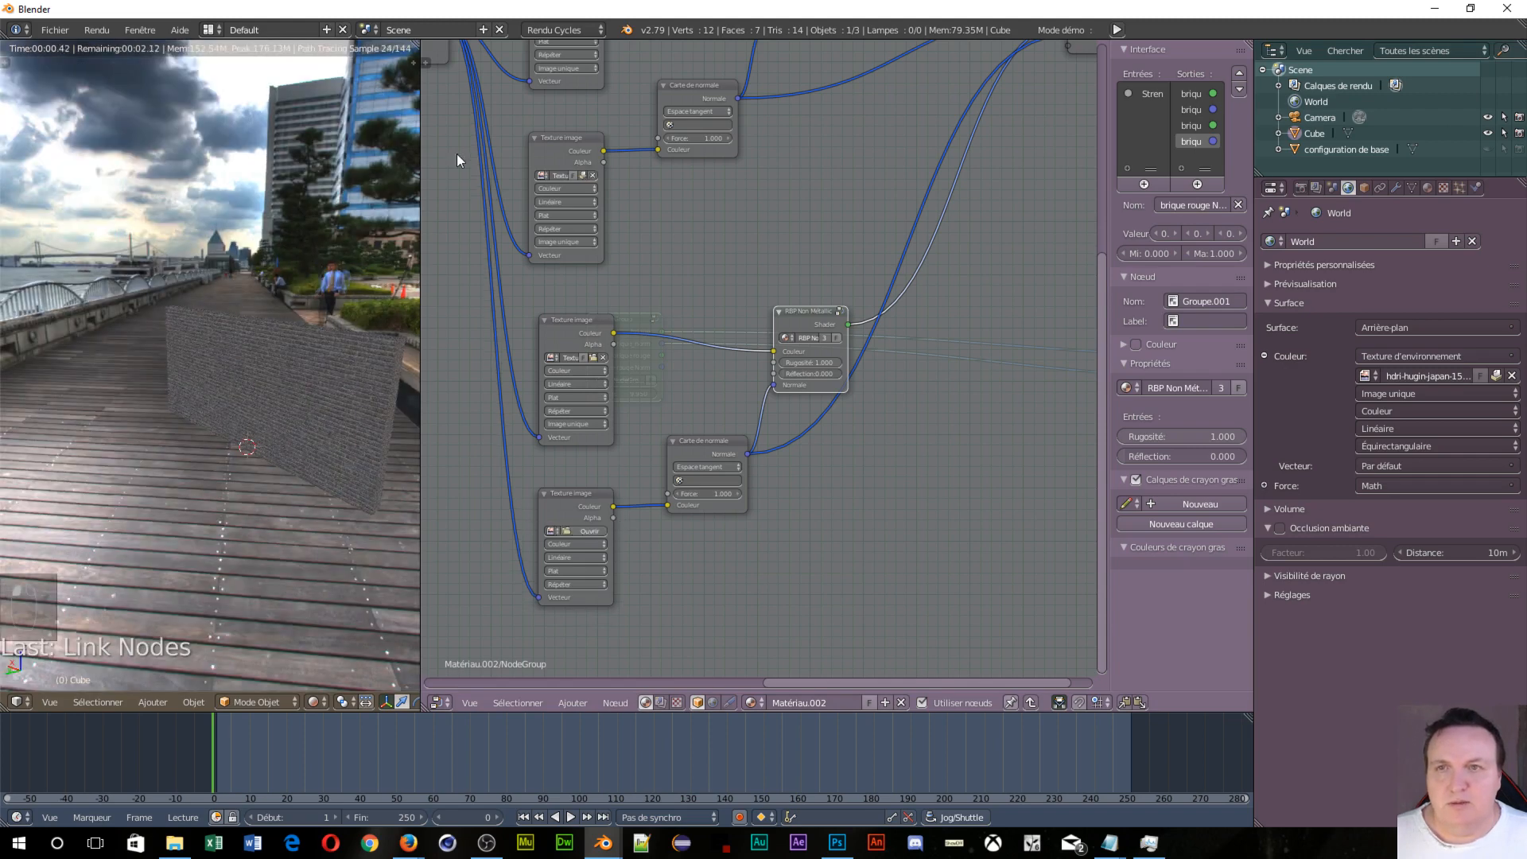
left_click(575, 530)
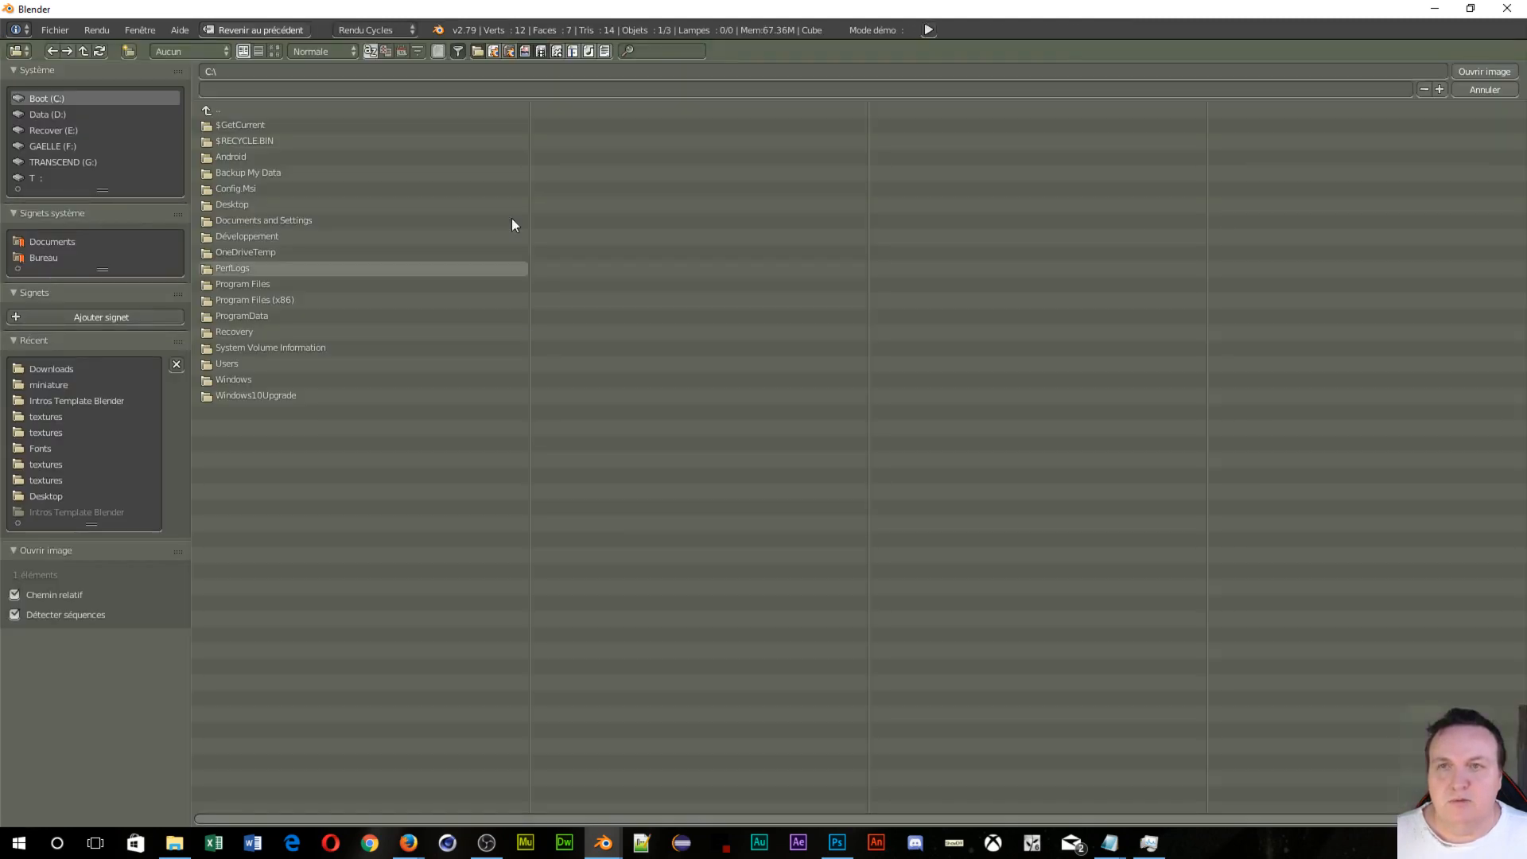
left_click(64, 366)
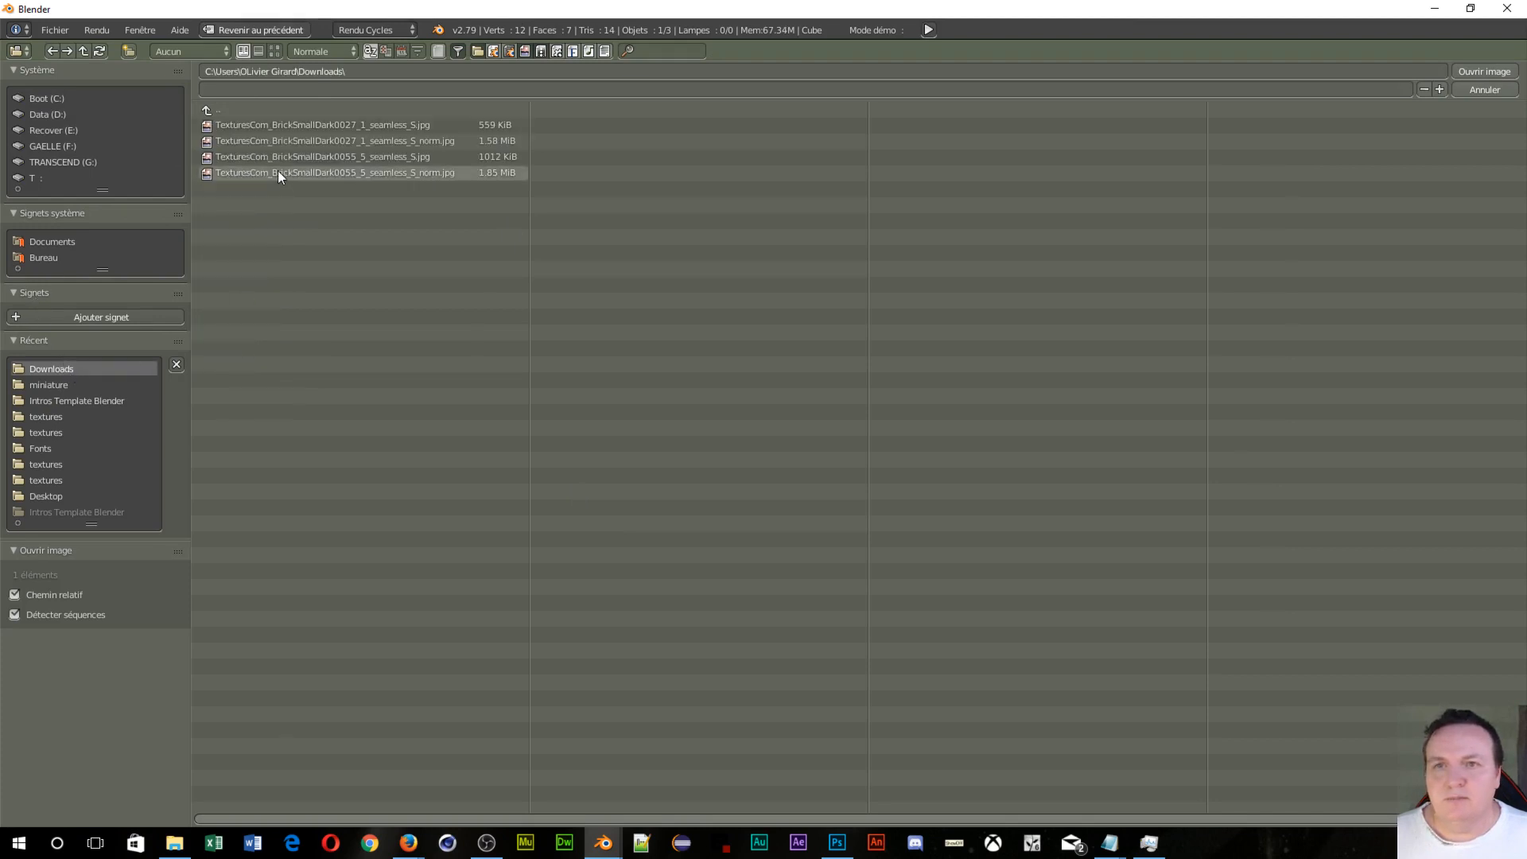
left_click(276, 50)
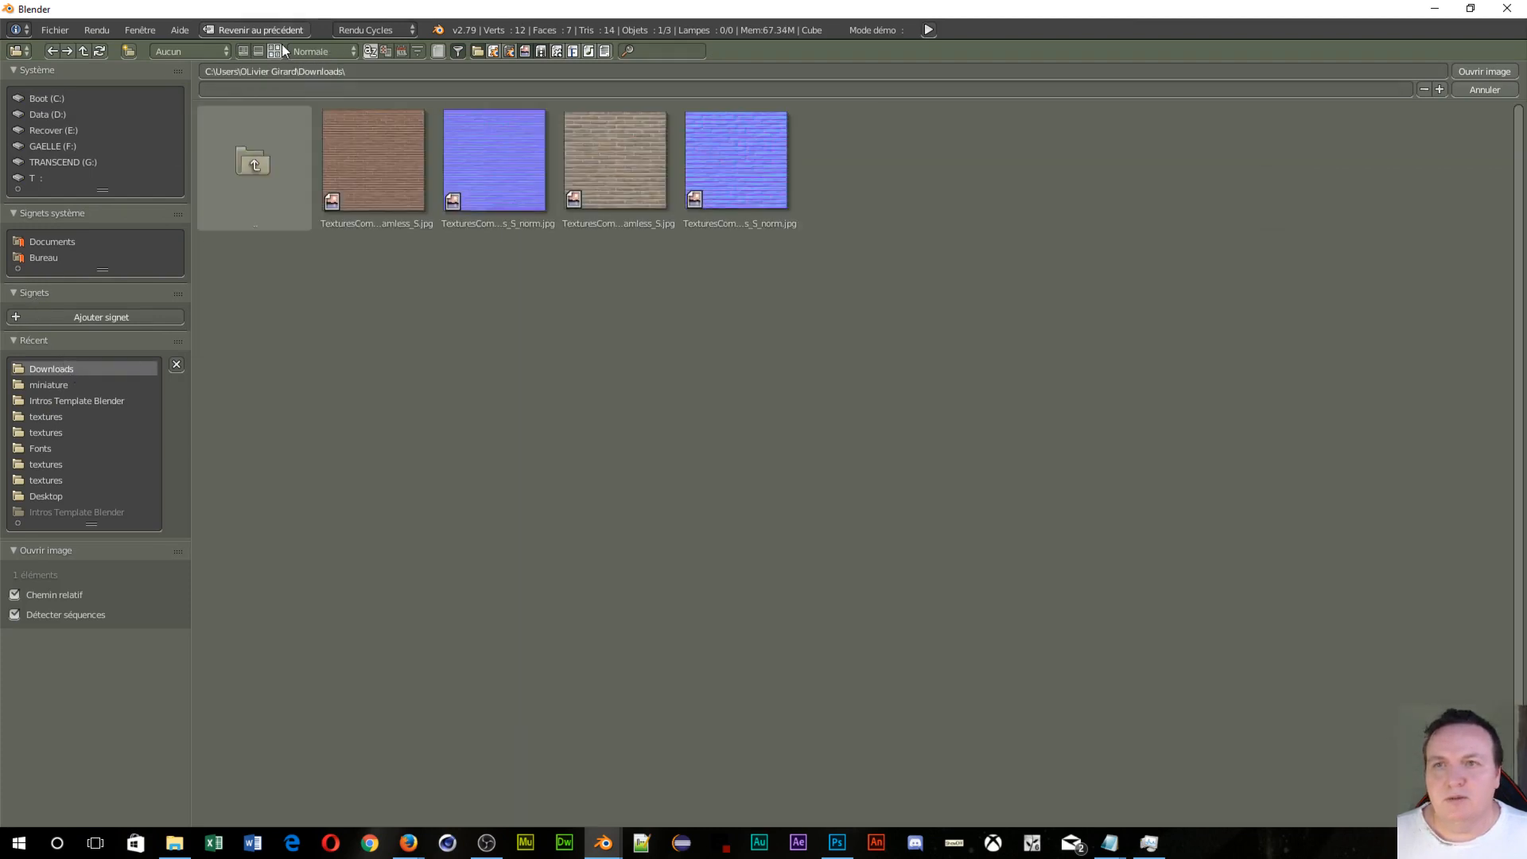
left_click(490, 170)
left_click(1473, 70)
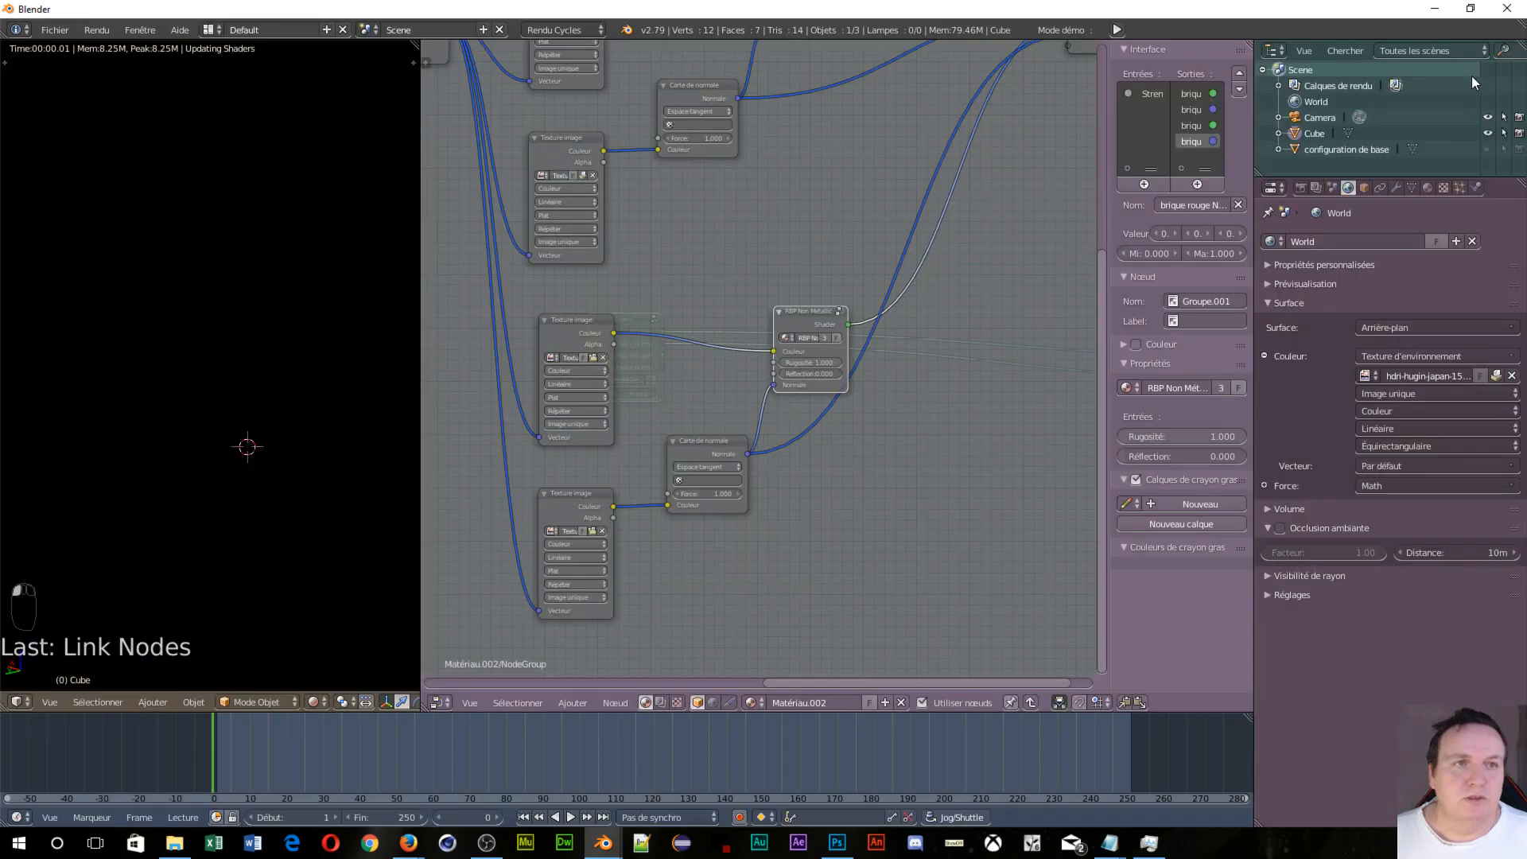
Step: Delete the unconnected duplicate group input node inside the node group
scroll(307, 501, "up", 5)
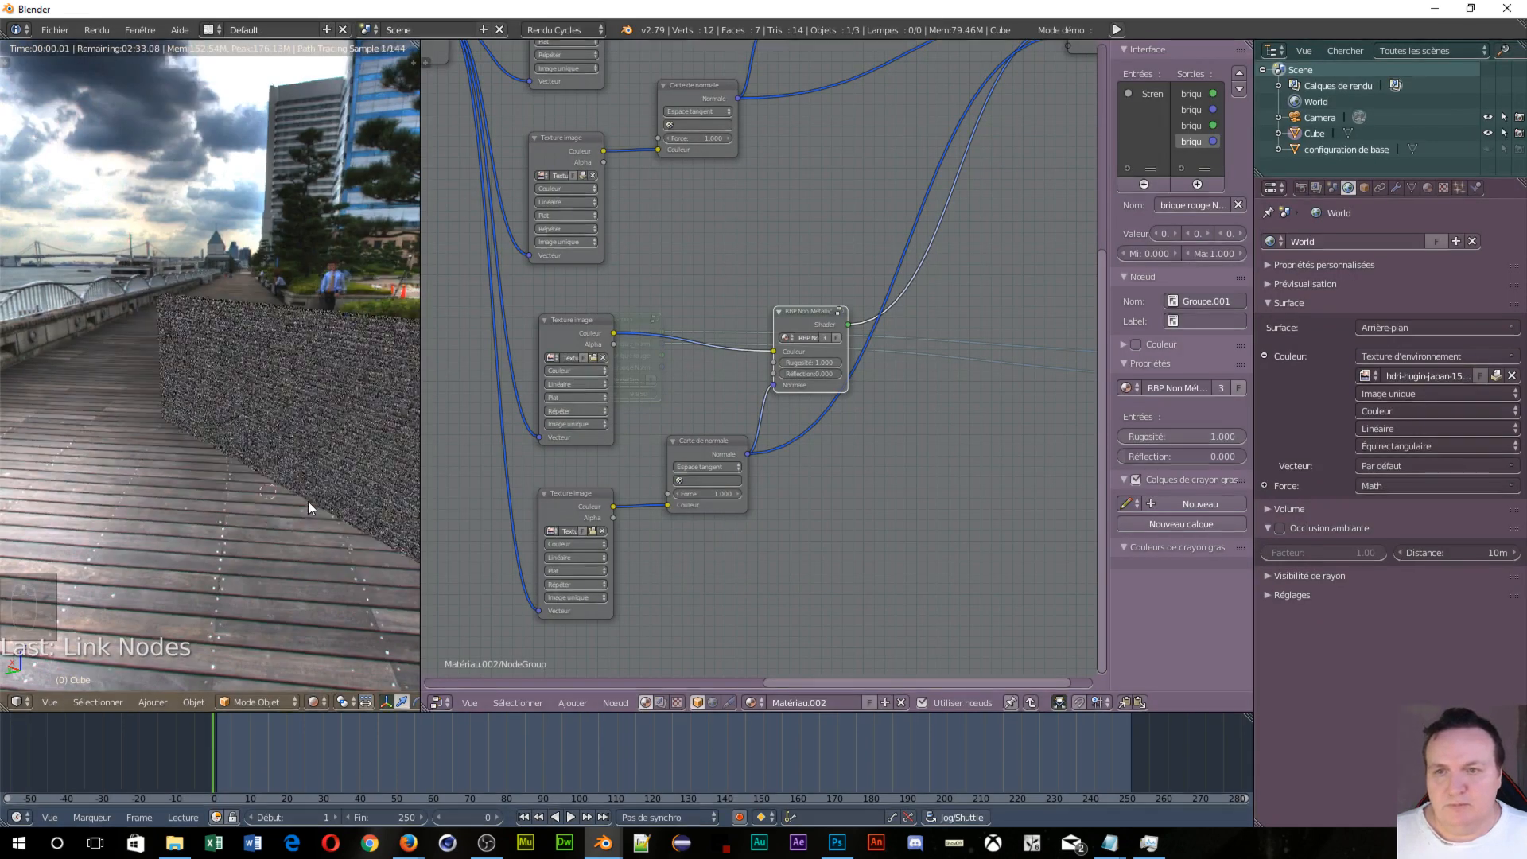
key("Home")
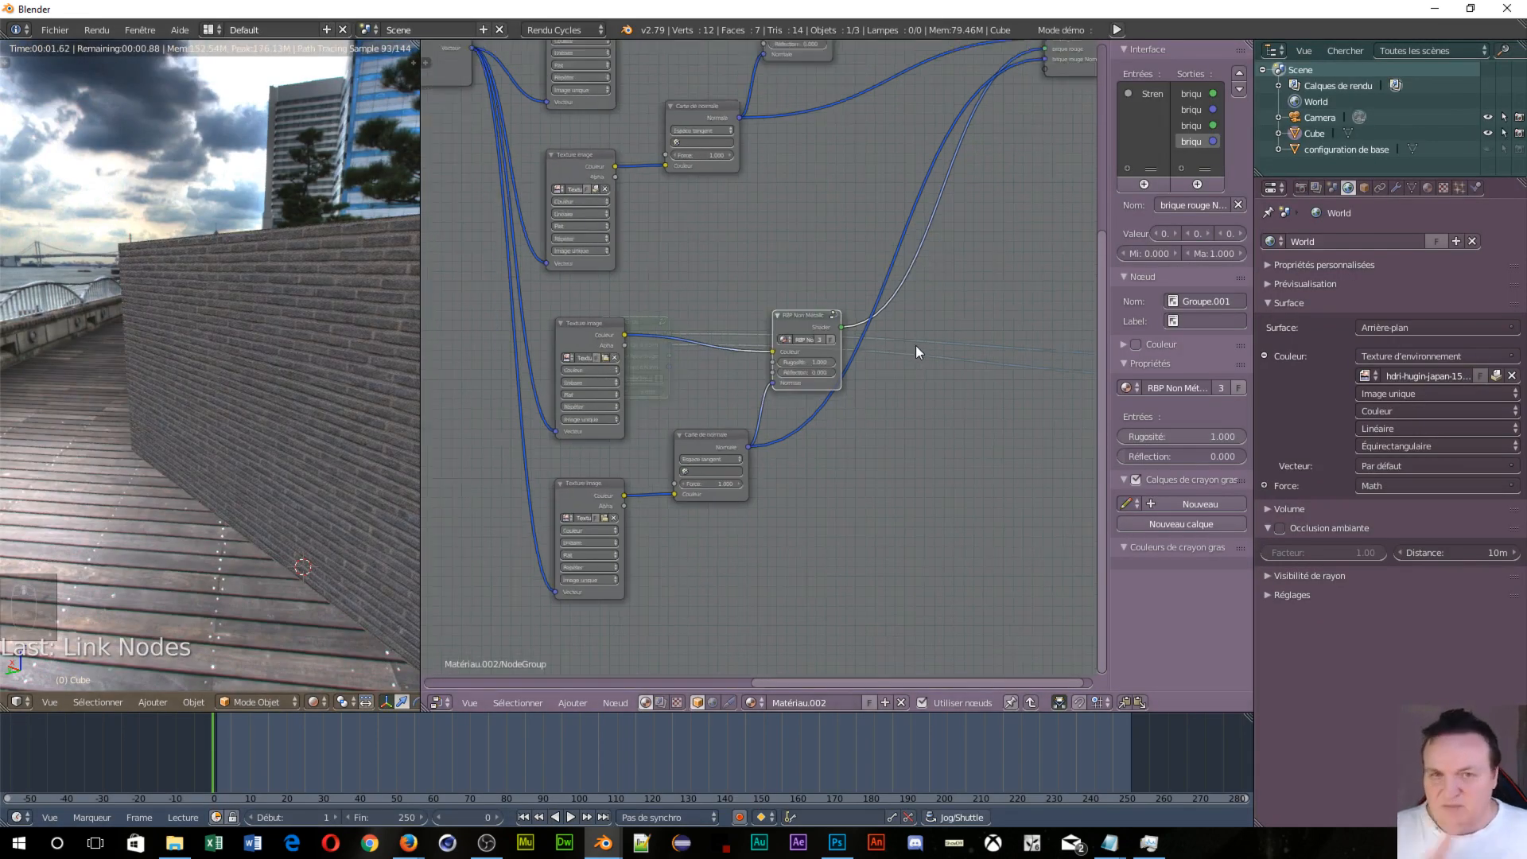
scroll(889, 327, "down", 4)
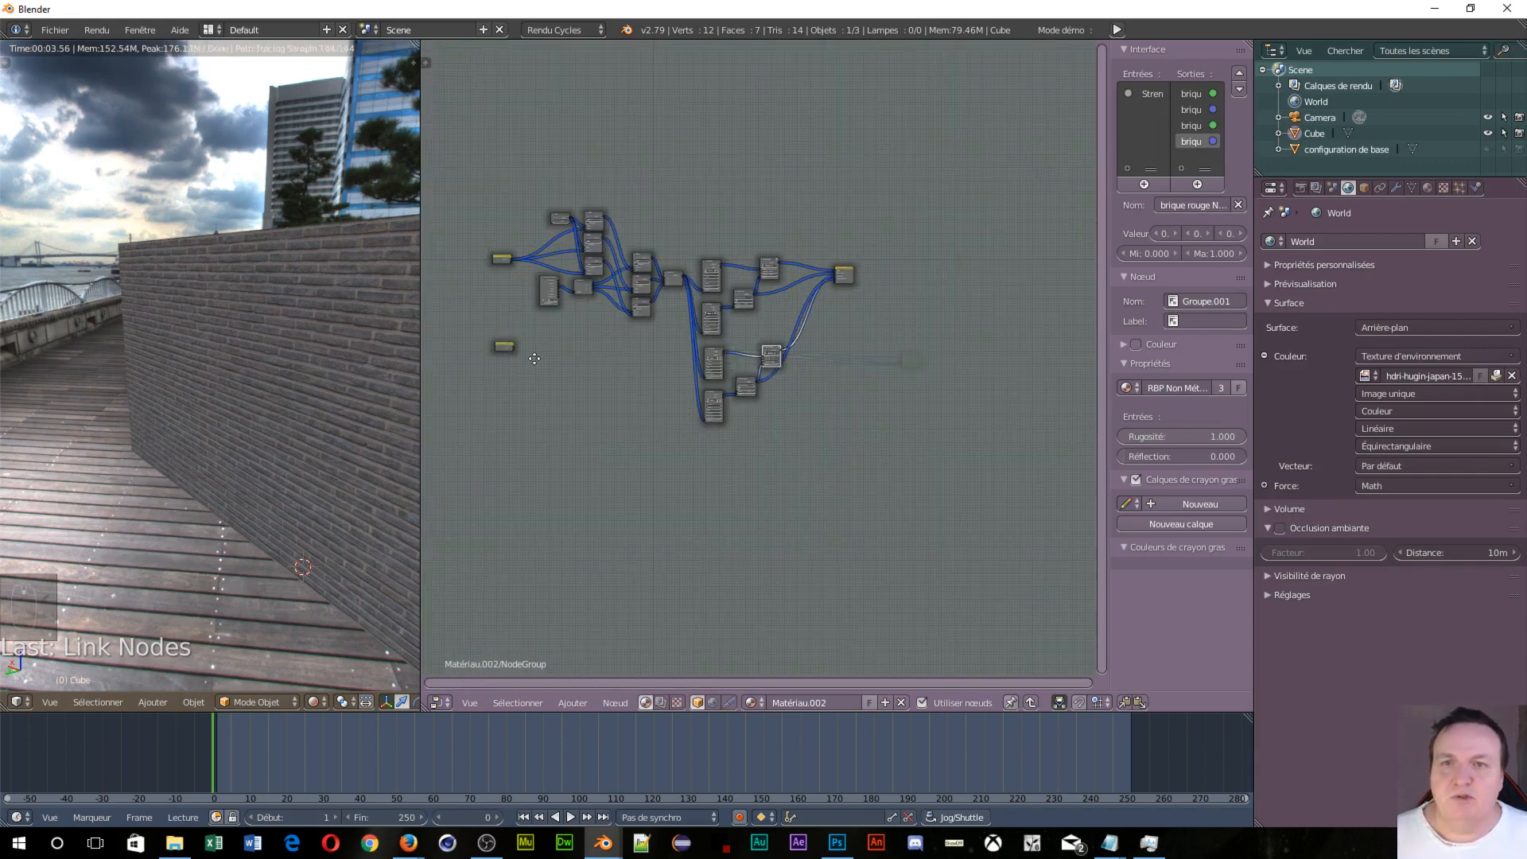
middle_click_drag(525, 348, 742, 387)
scroll(618, 399, "up", 4)
scroll(618, 399, "up", 2)
scroll(699, 375, "up", 2)
scroll(692, 370, "up", 2)
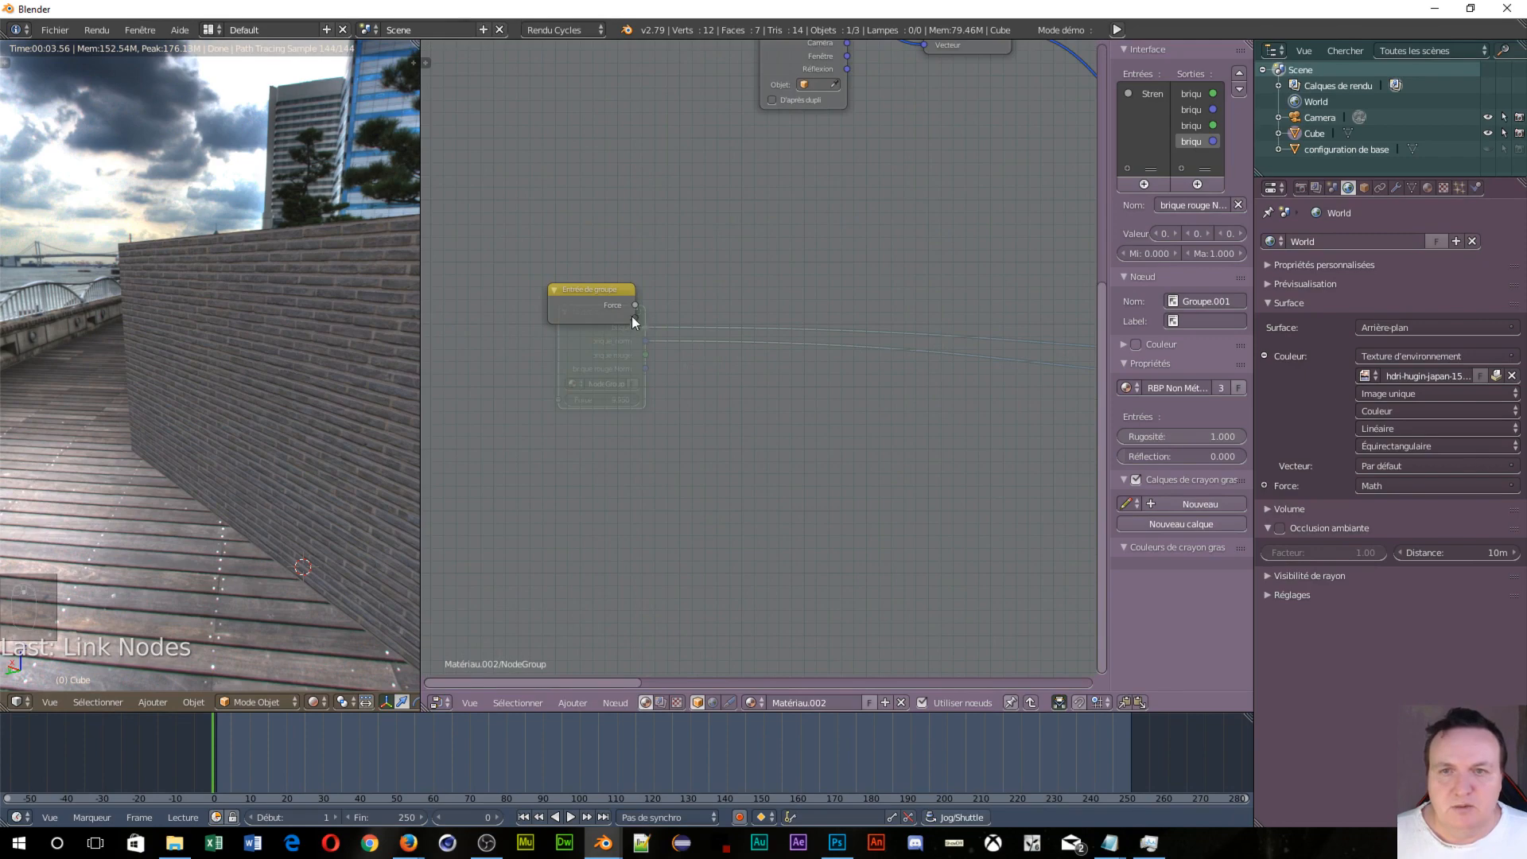
left_click(561, 286)
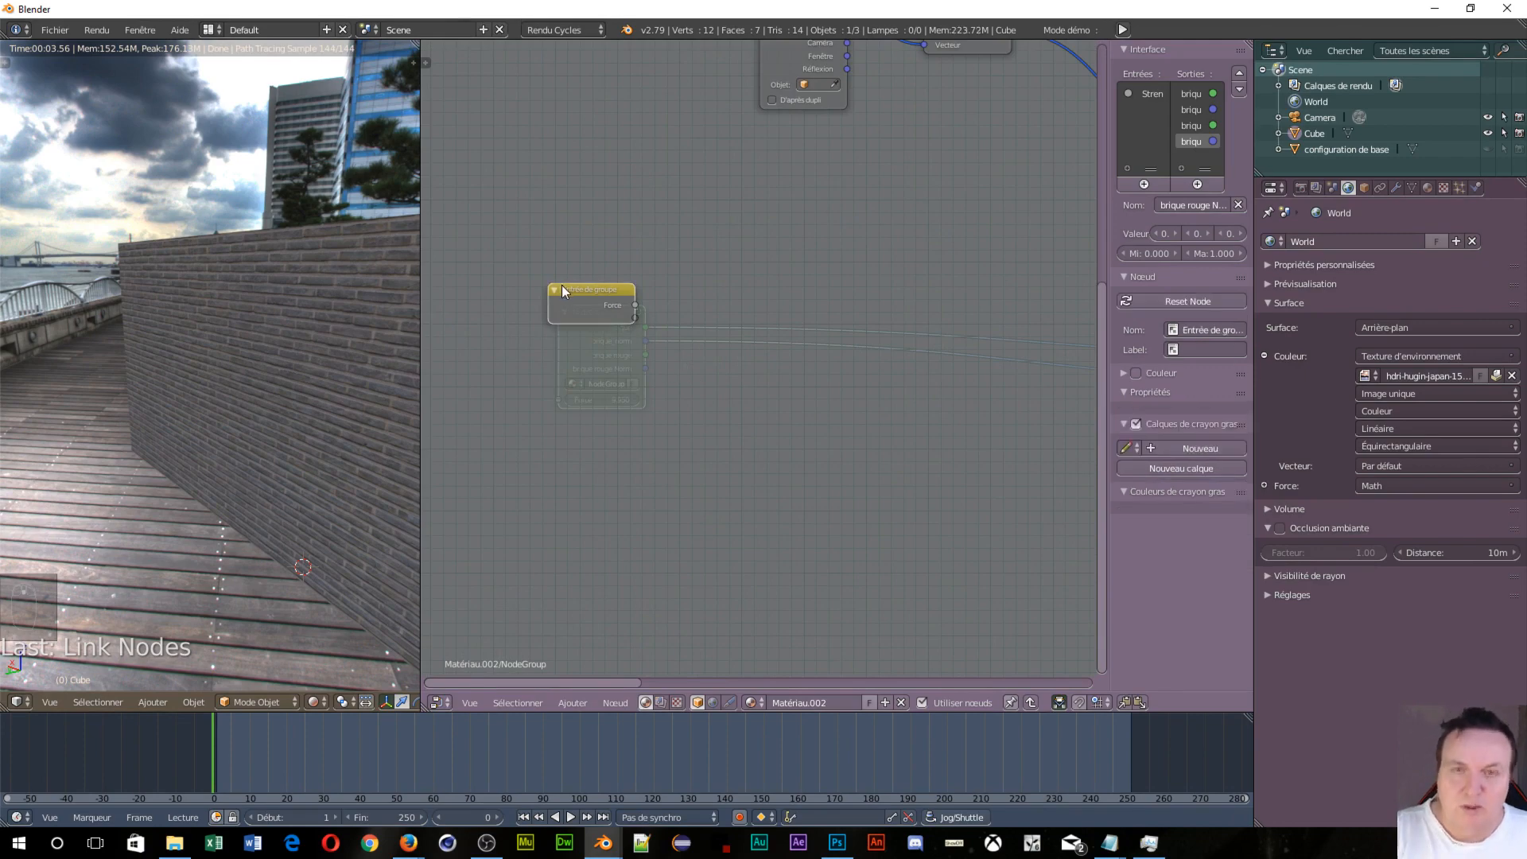
key("x")
scroll(689, 332, "down", 4)
mouse_move(902, 328)
middle_mouse_down()
mouse_move(1094, 350)
mouse_move(889, 312)
middle_mouse_up()
Step: Leave the node group and move the material output node close beside the group node
left_click(696, 175)
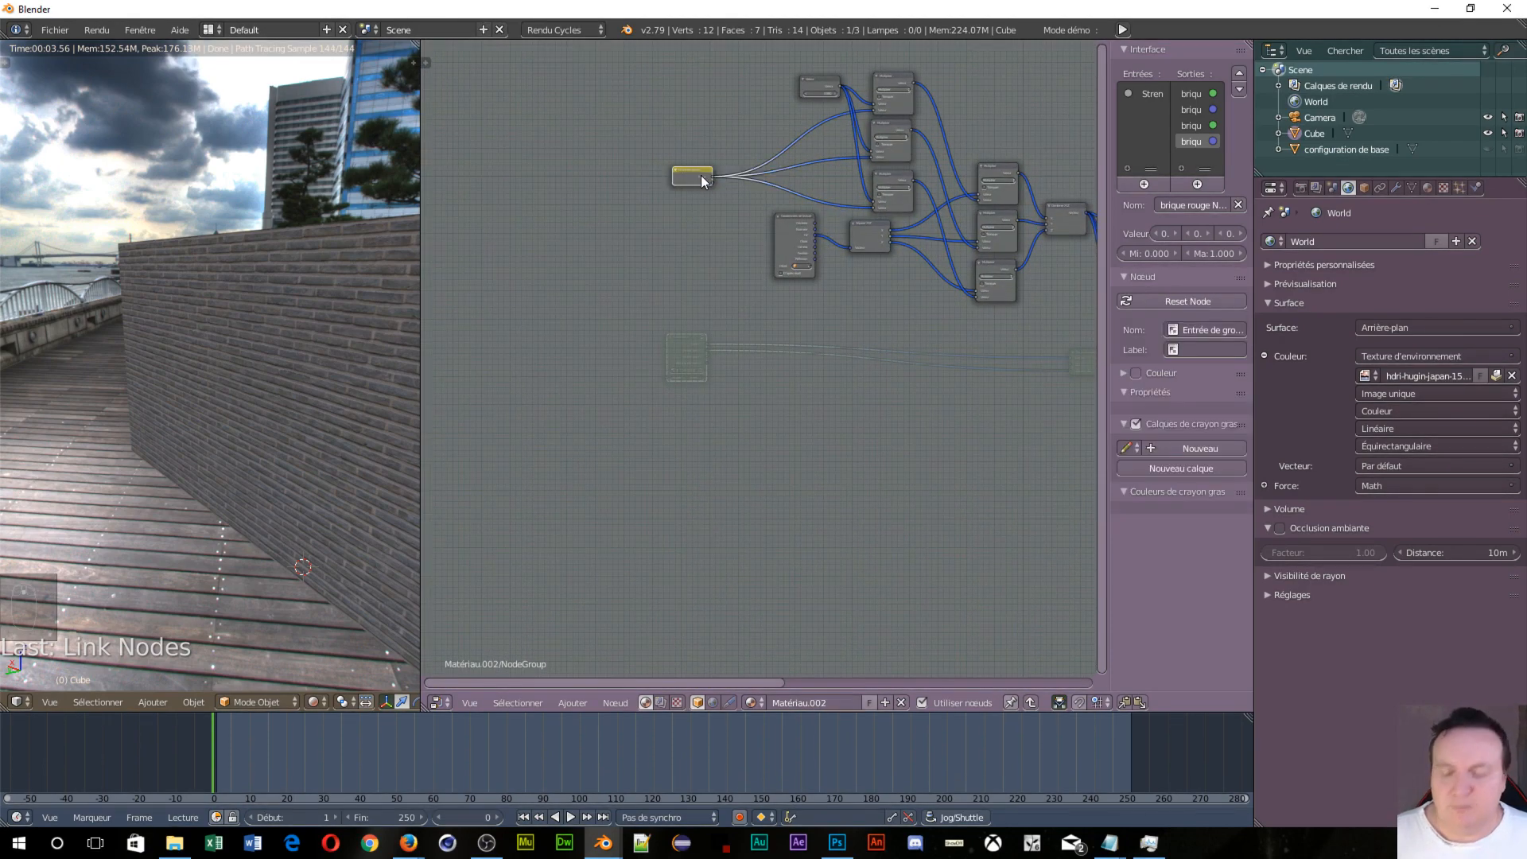
key("Tab")
middle_click_drag(878, 428, 687, 346)
scroll(578, 317, "up", 2)
middle_click_drag(578, 317, 656, 428)
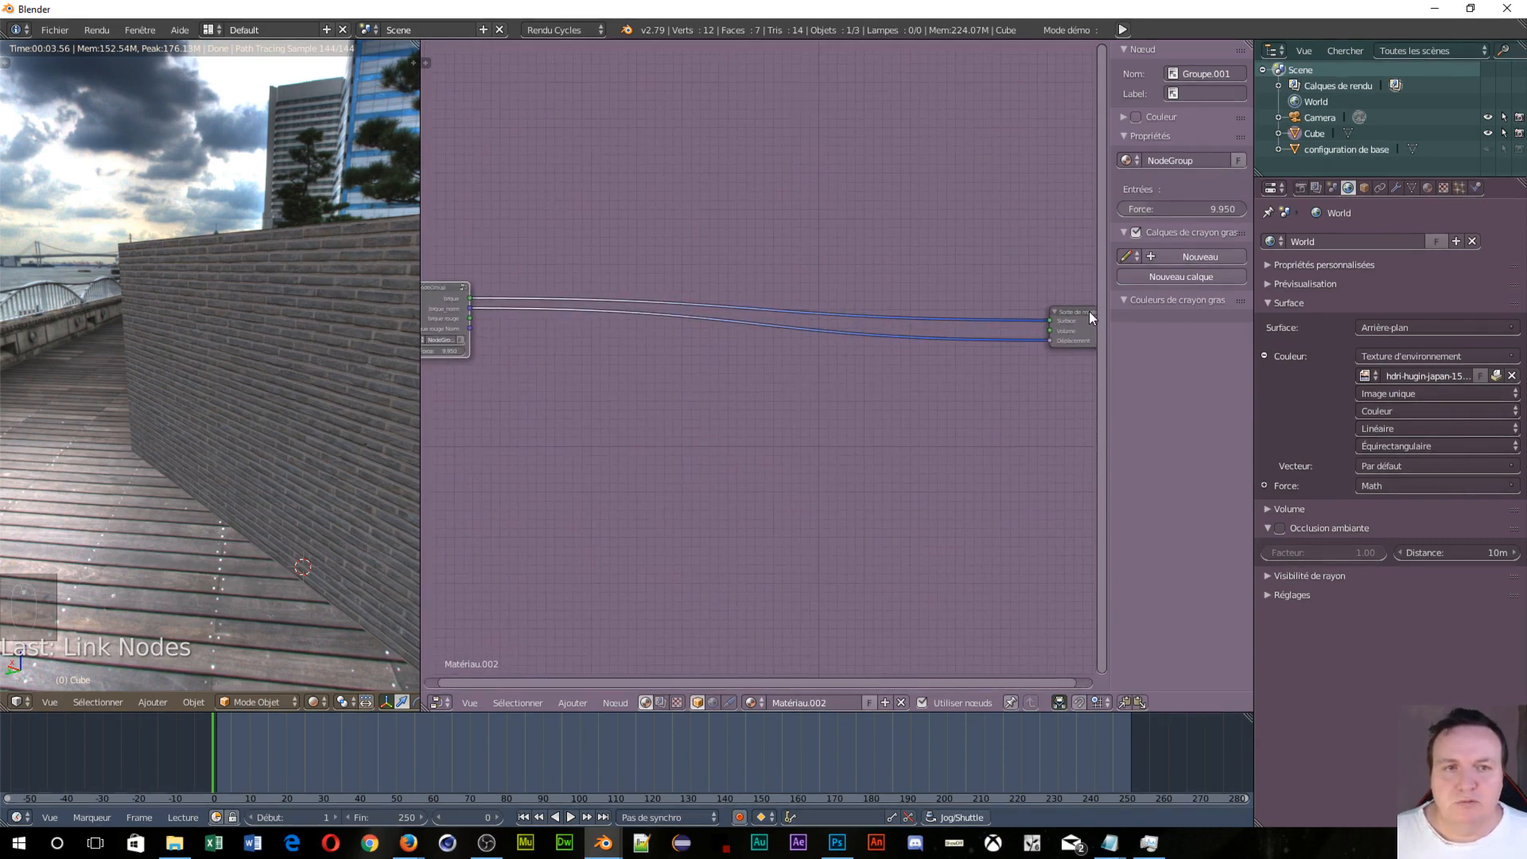
left_click_drag(1090, 311, 563, 299)
middle_click_drag(501, 455, 847, 458)
scroll(540, 532, "up", 14)
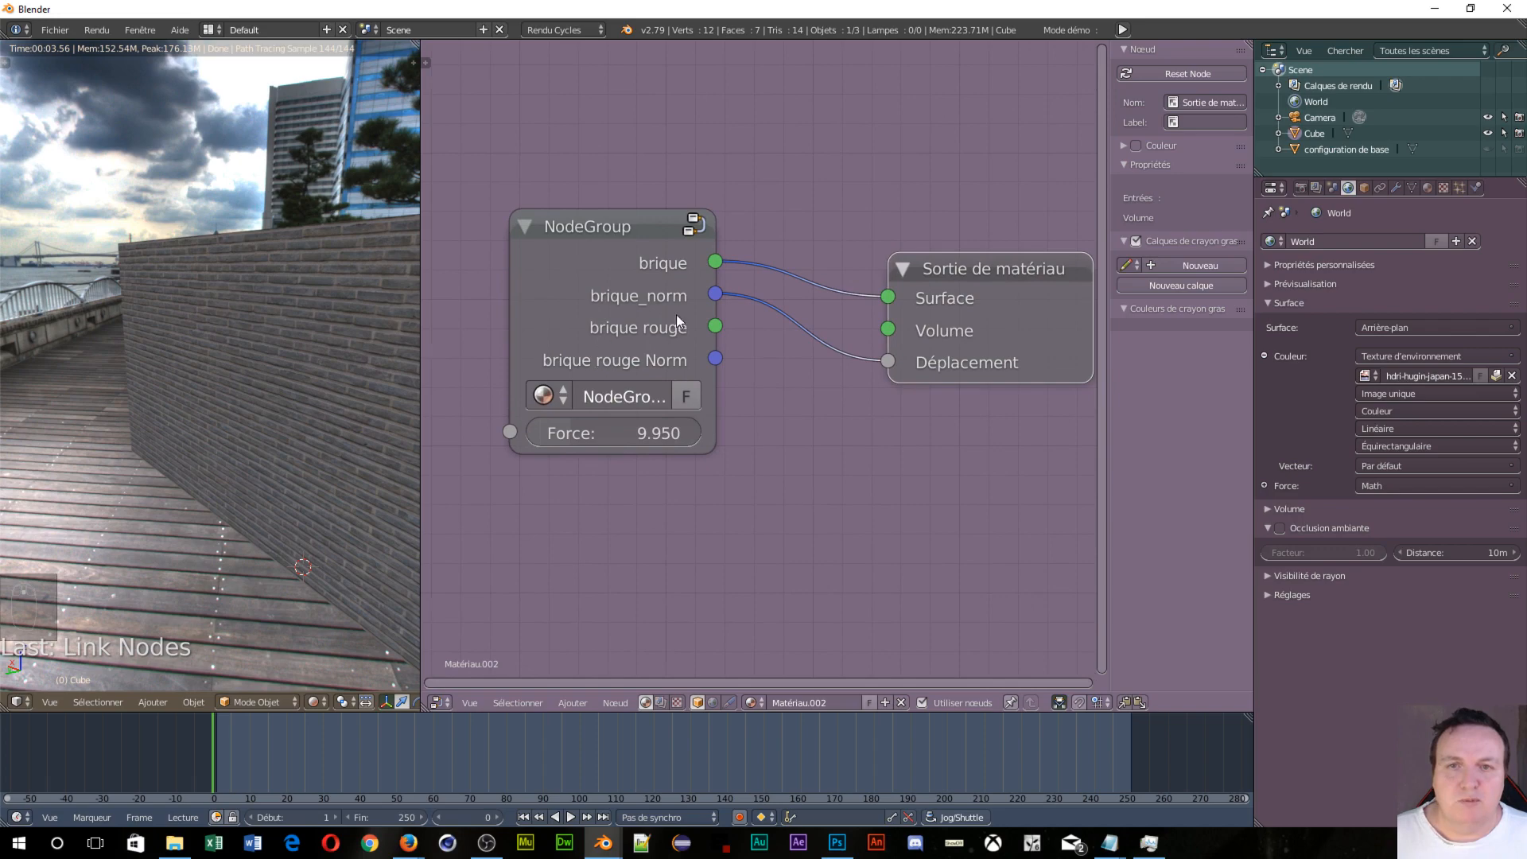
Step: Link the group's brique rouge output to Surface and brique rouge Norm to Déplacement, and inspect the wall in the render preview
left_click_drag(717, 327, 888, 297)
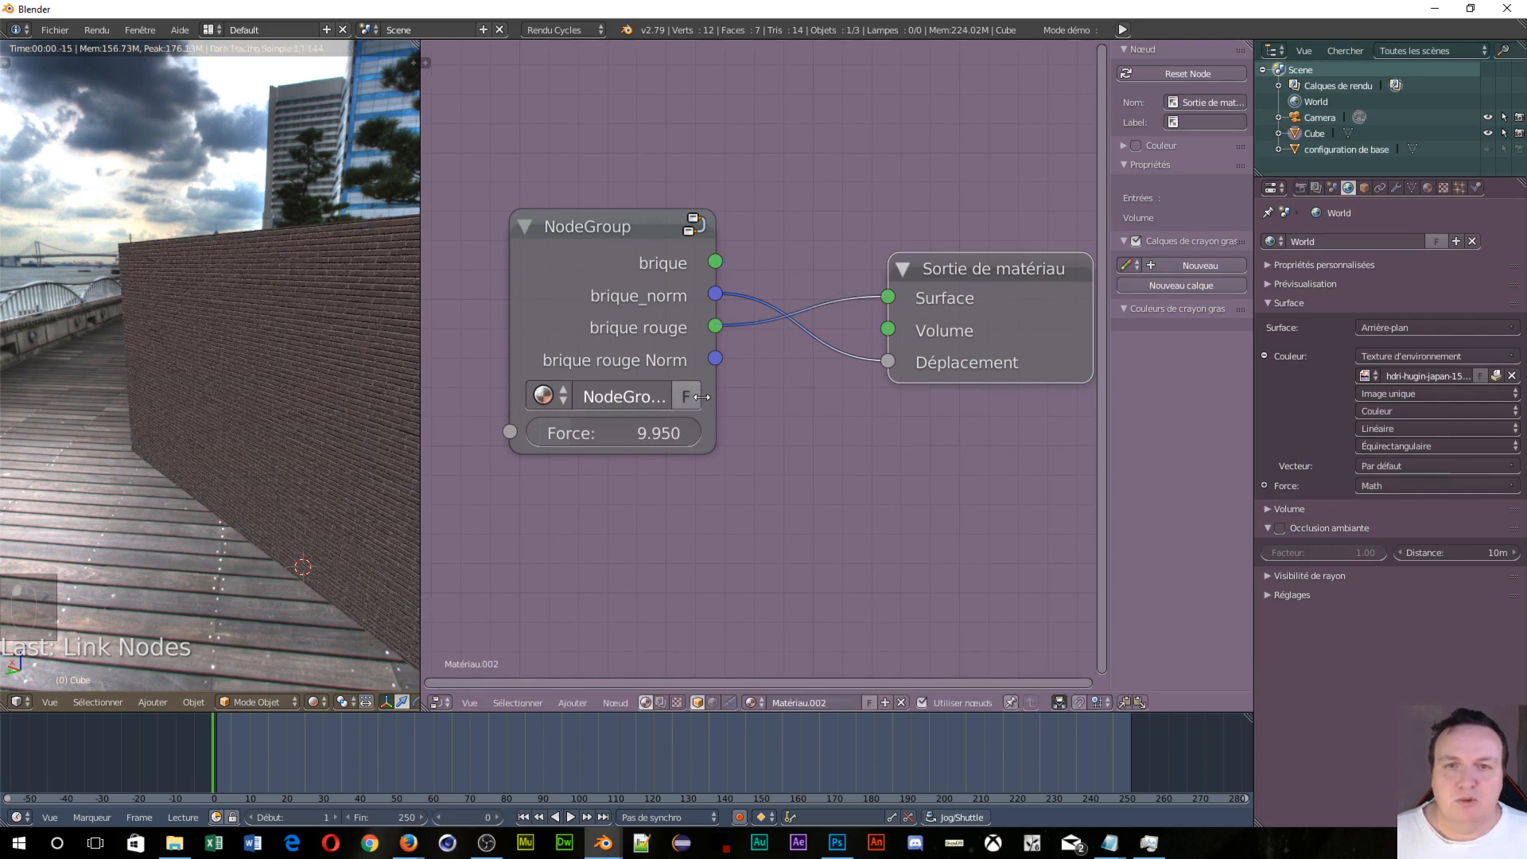
left_click_drag(718, 362, 887, 362)
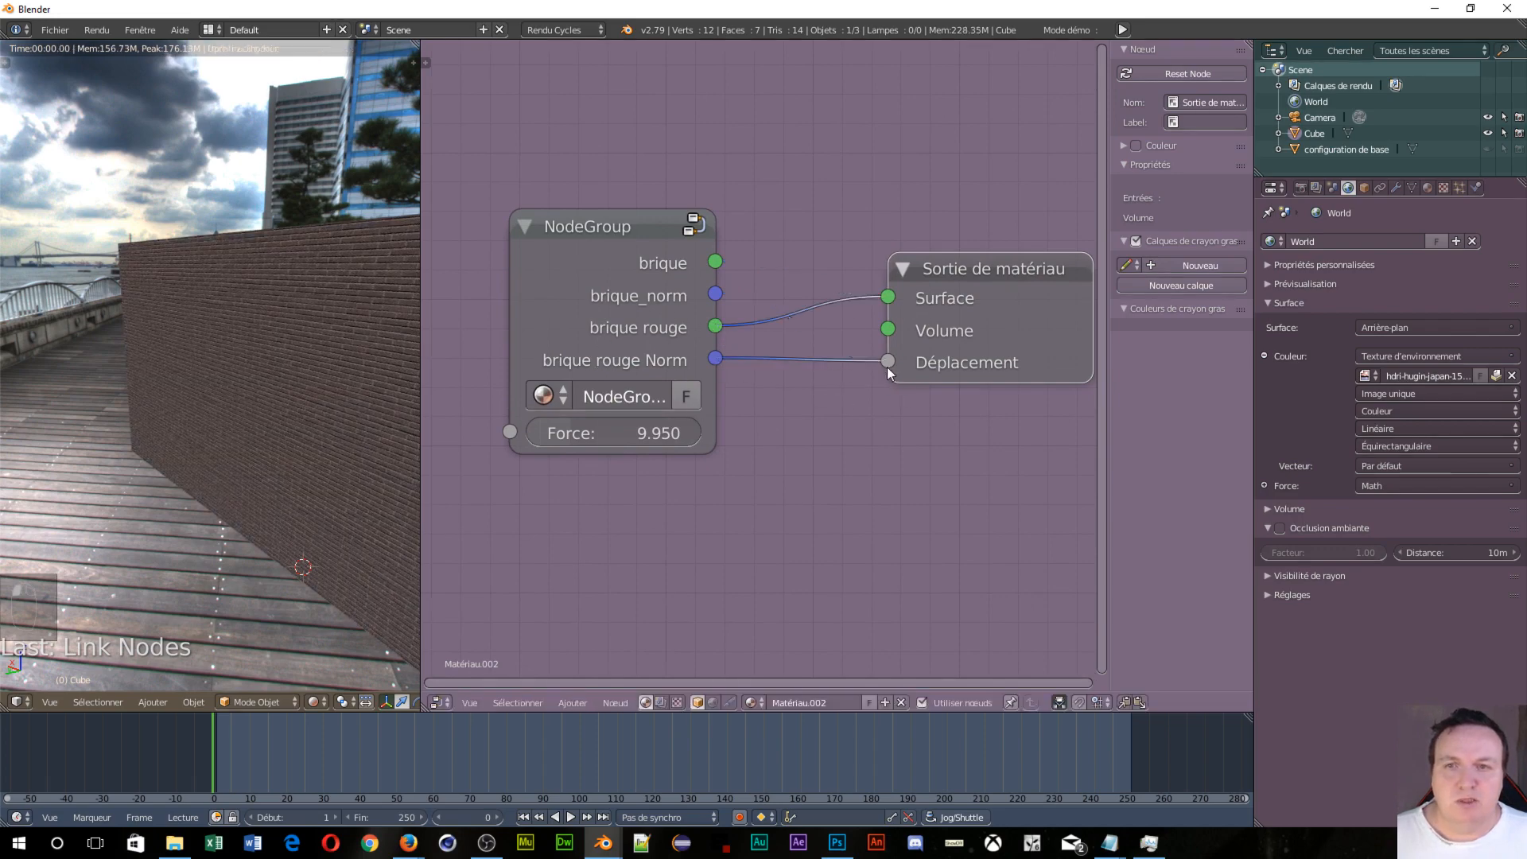
scroll(256, 409, "up", 4)
scroll(254, 309, "down", 4)
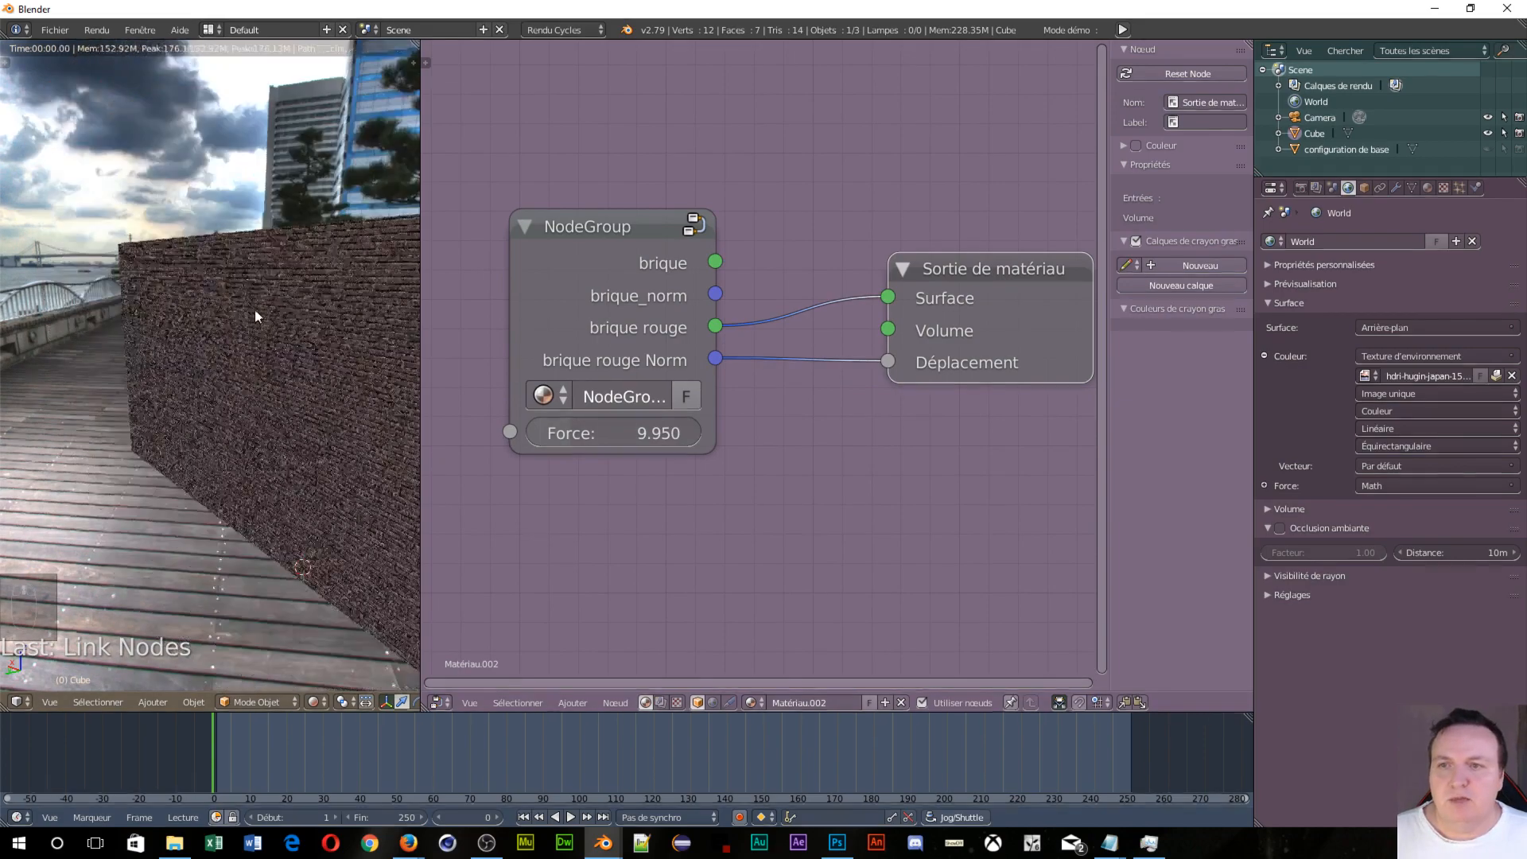
middle_click_drag(294, 362, 162, 351)
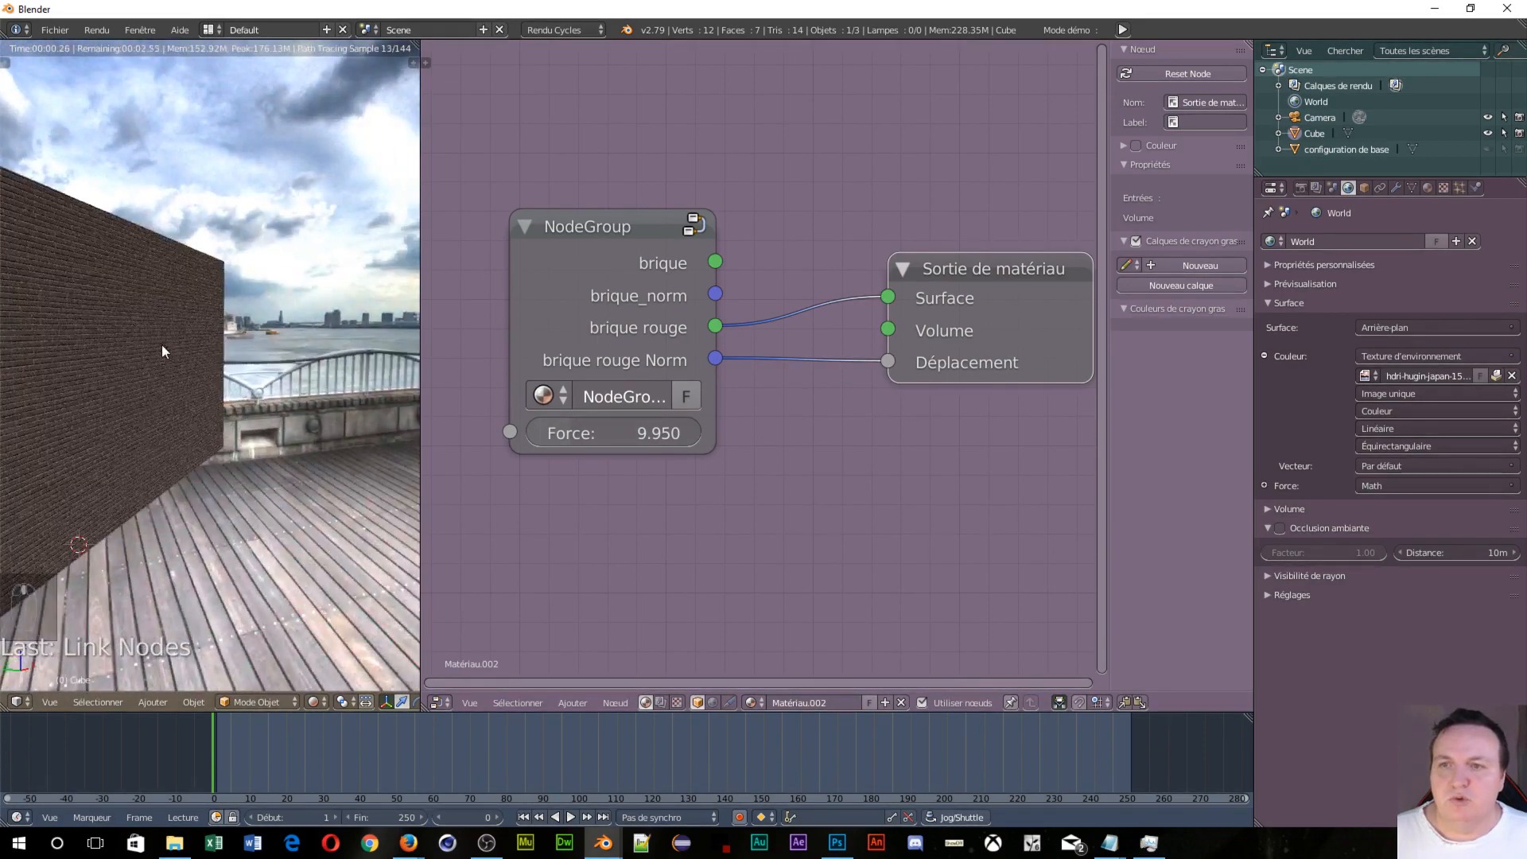
Step: Link the brique output back to Surface and brique_norm to Déplacement, and set the group's Force to 14.450
left_click_drag(715, 262, 888, 298)
left_click_drag(715, 294, 888, 362)
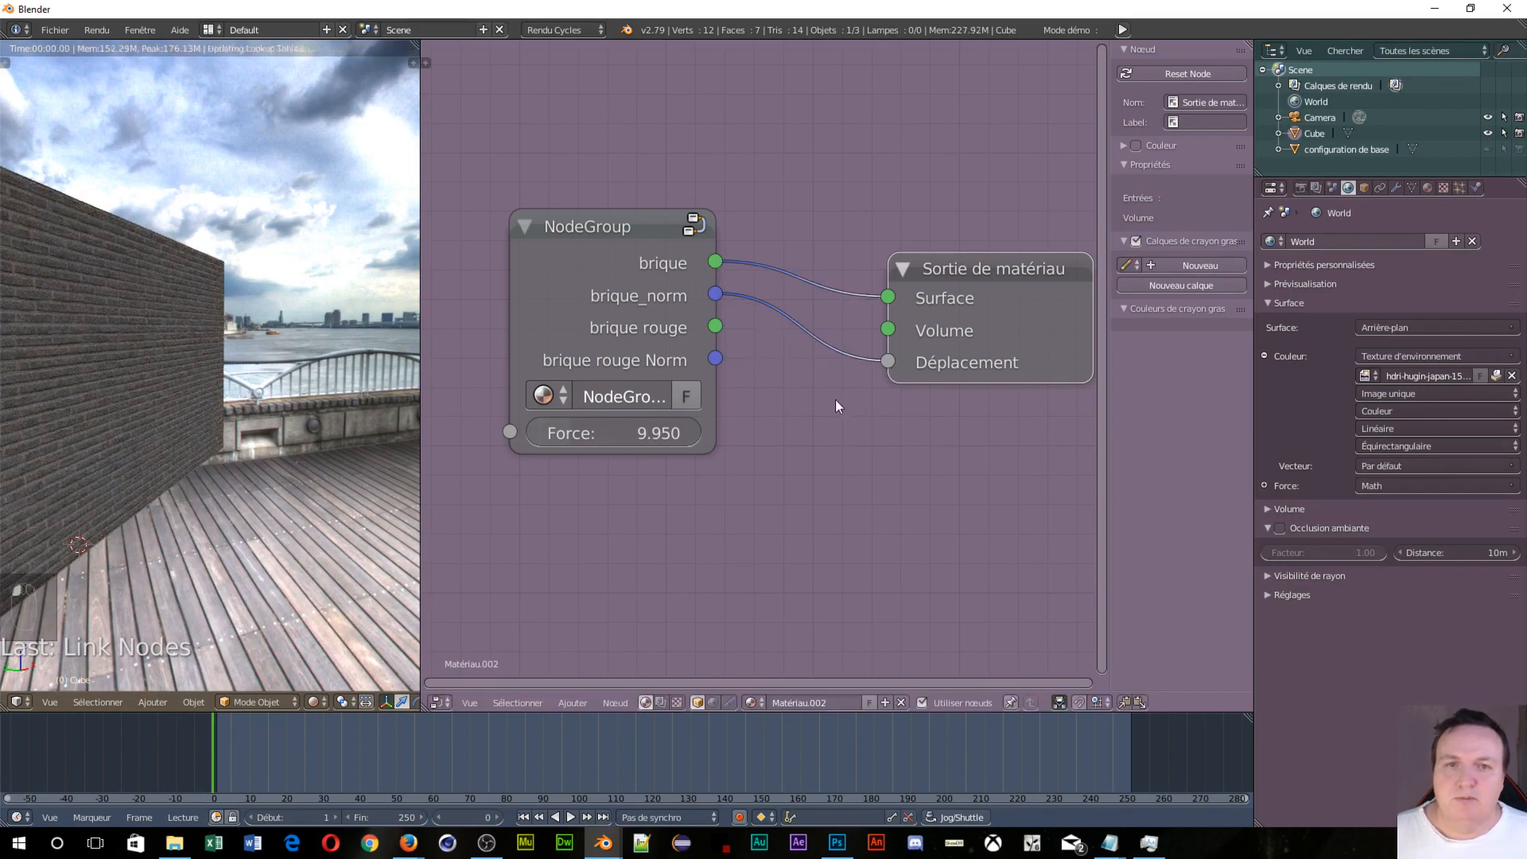
middle_click_drag(85, 394, 207, 386)
left_click_drag(568, 436, 605, 436)
scroll(676, 430, "down", 4)
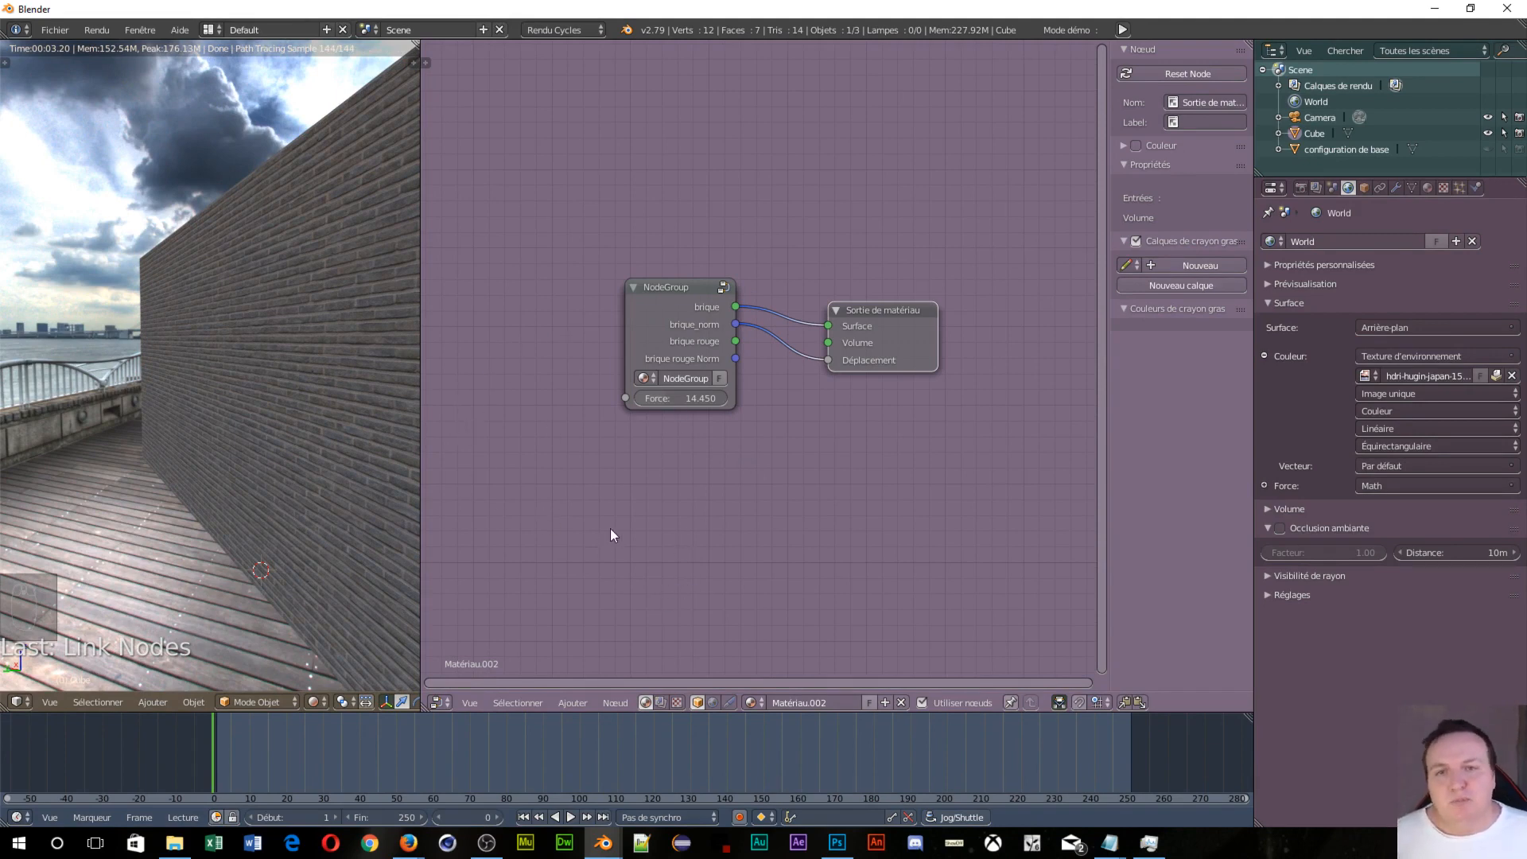
Step: Rename the node group as "Brique"
right_click(677, 298)
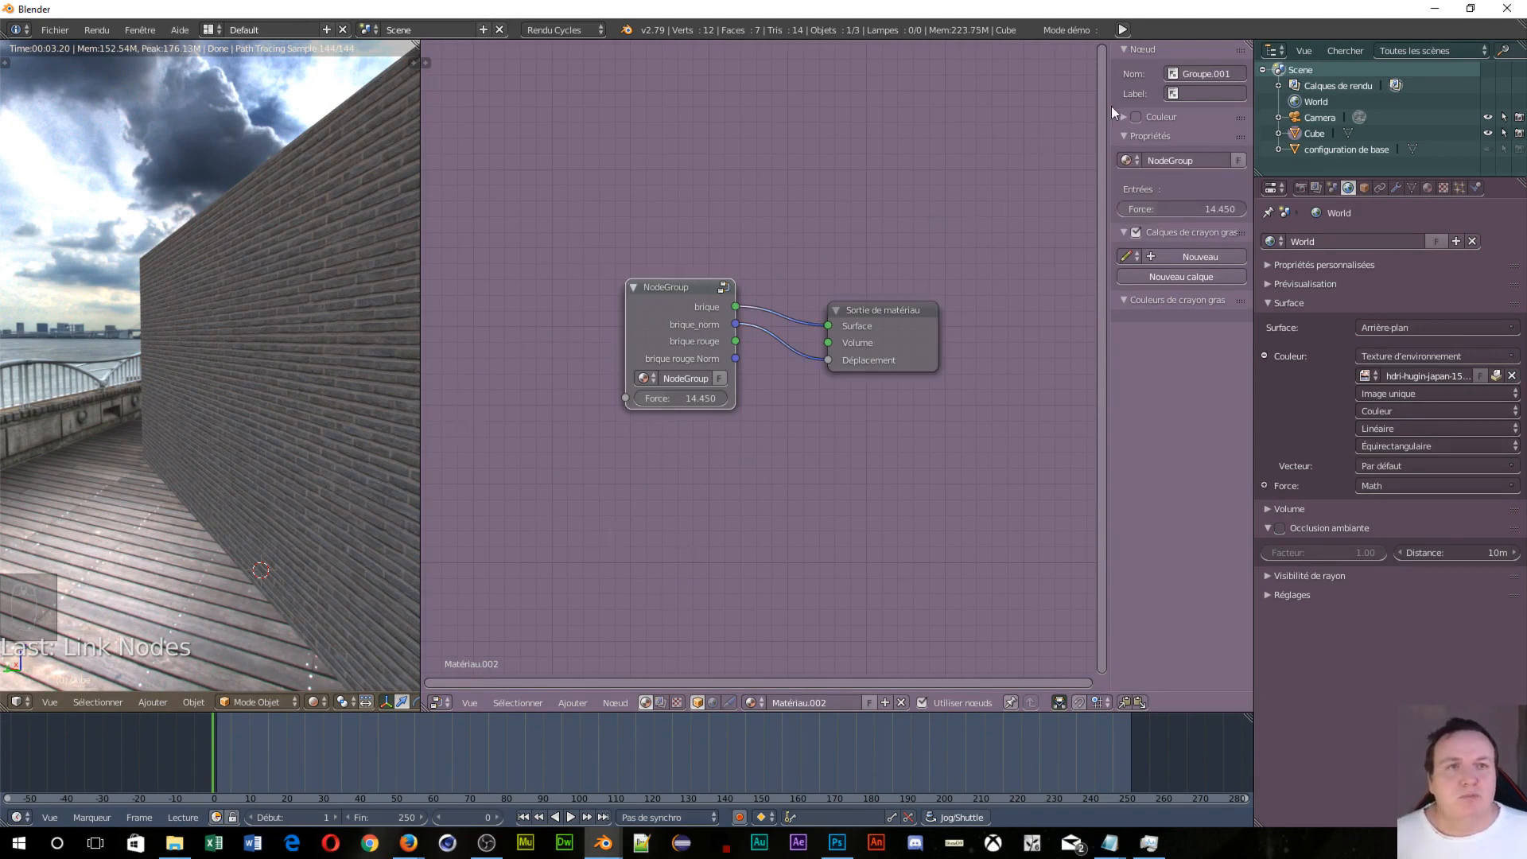
left_click(1209, 162)
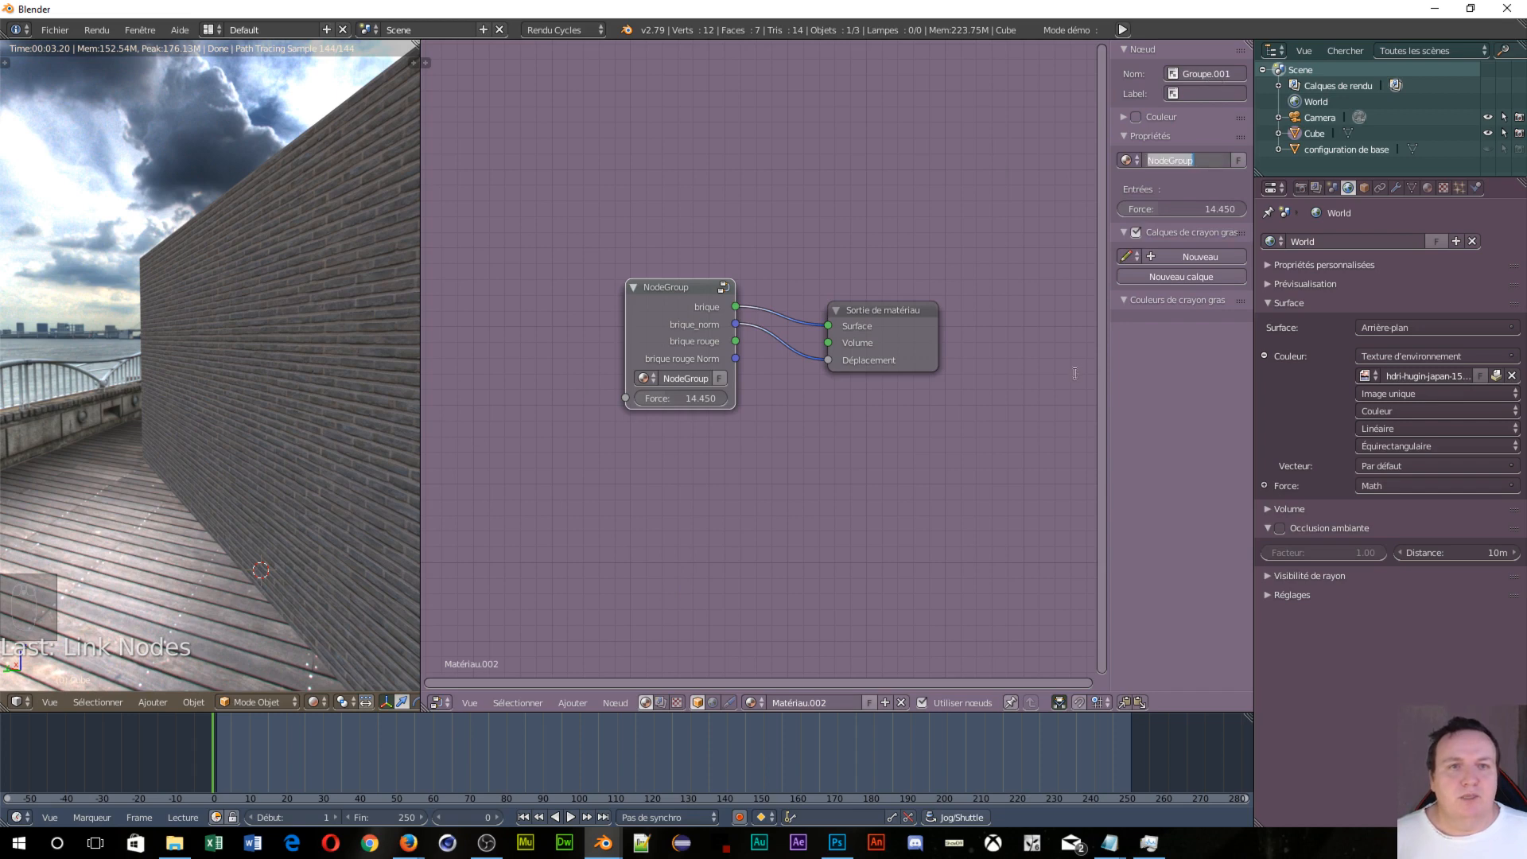
type("Br")
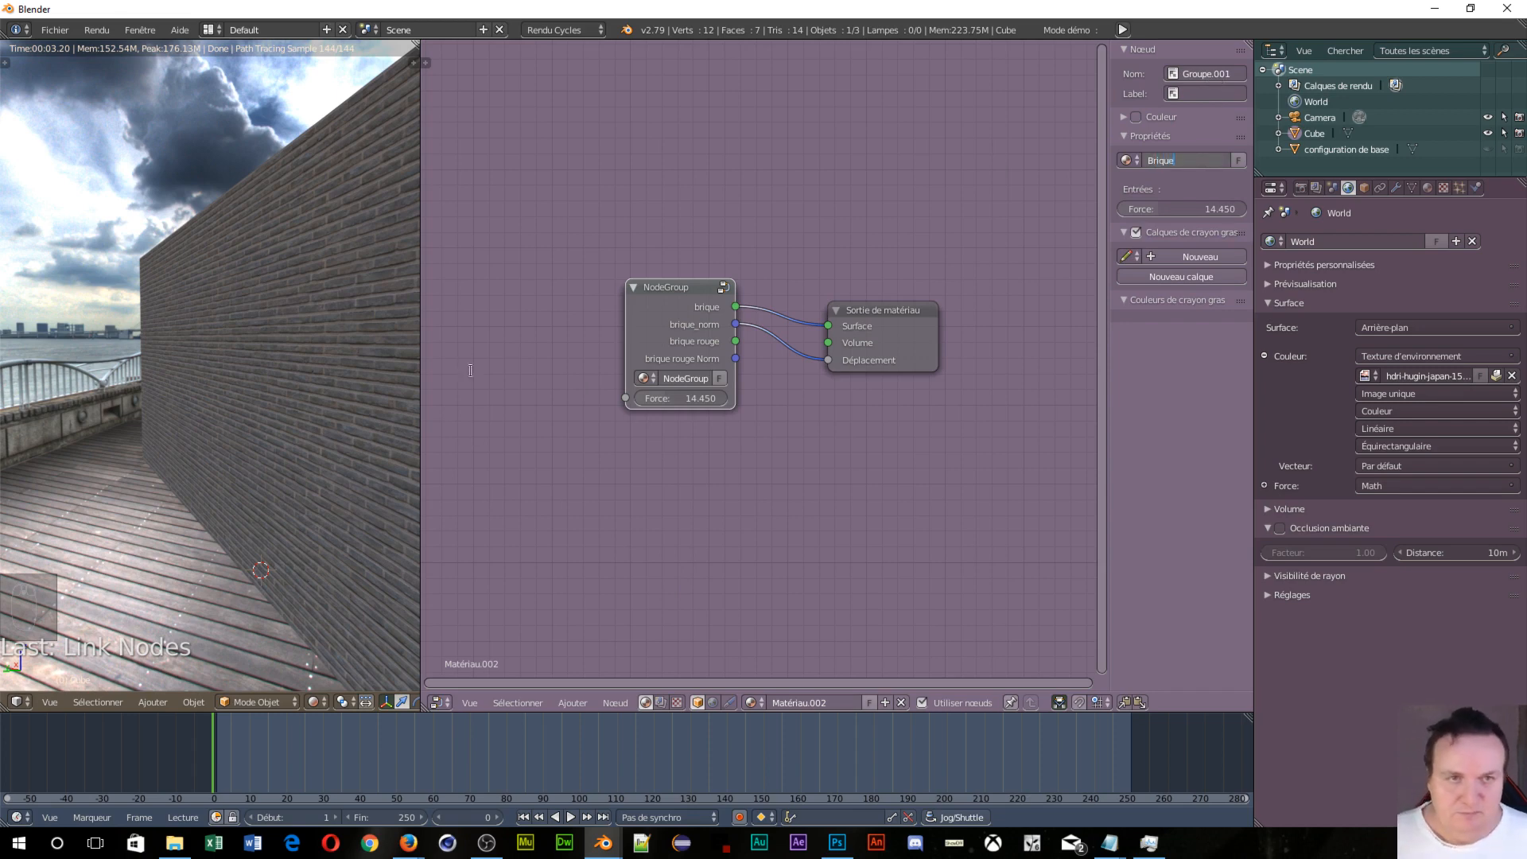
type("ique")
left_click(1088, 497)
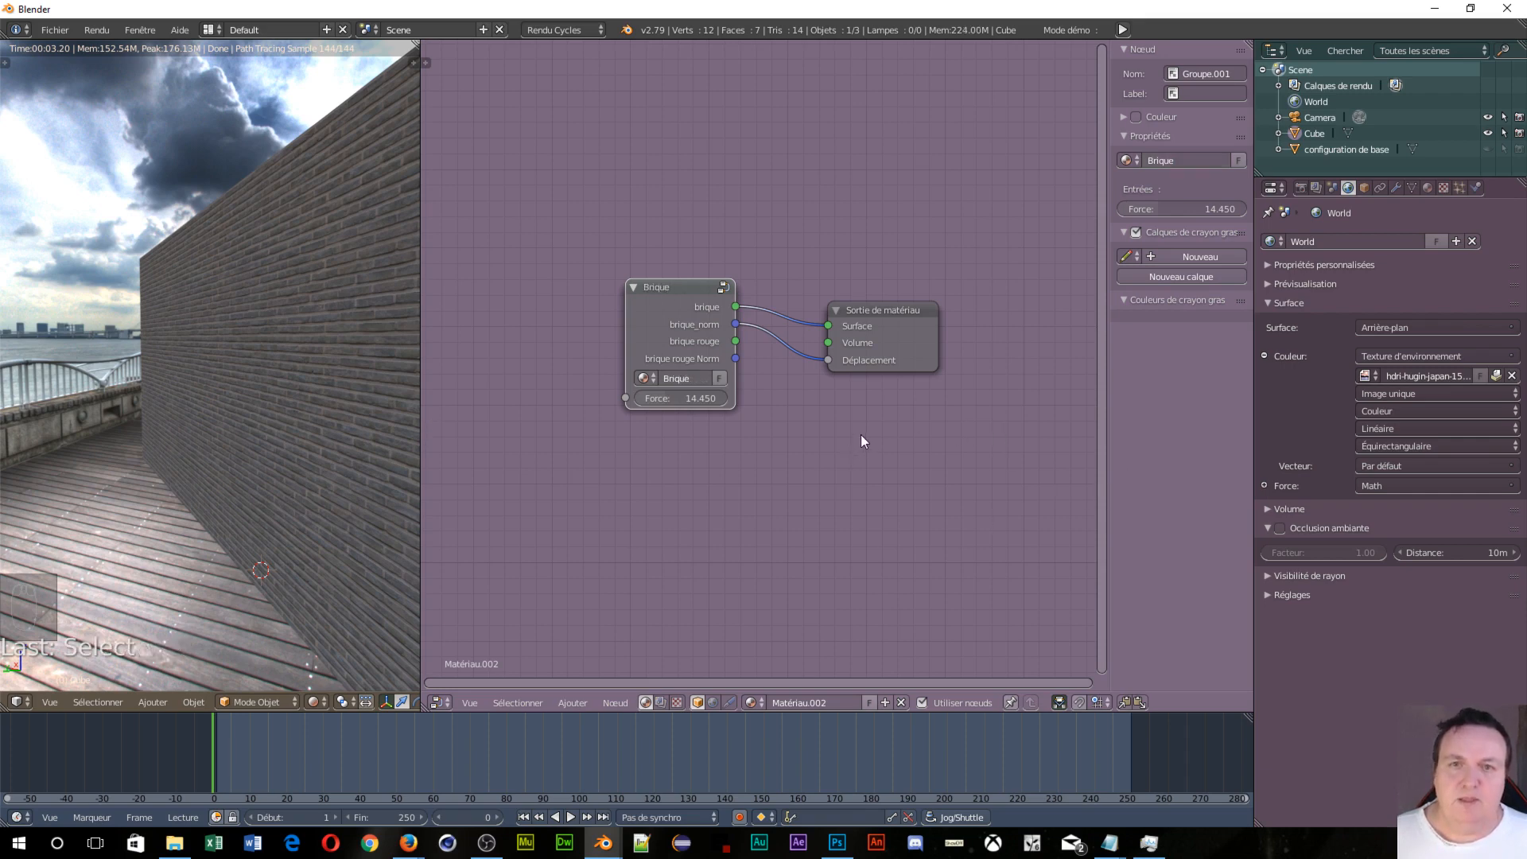
middle_click_drag(818, 434, 752, 377)
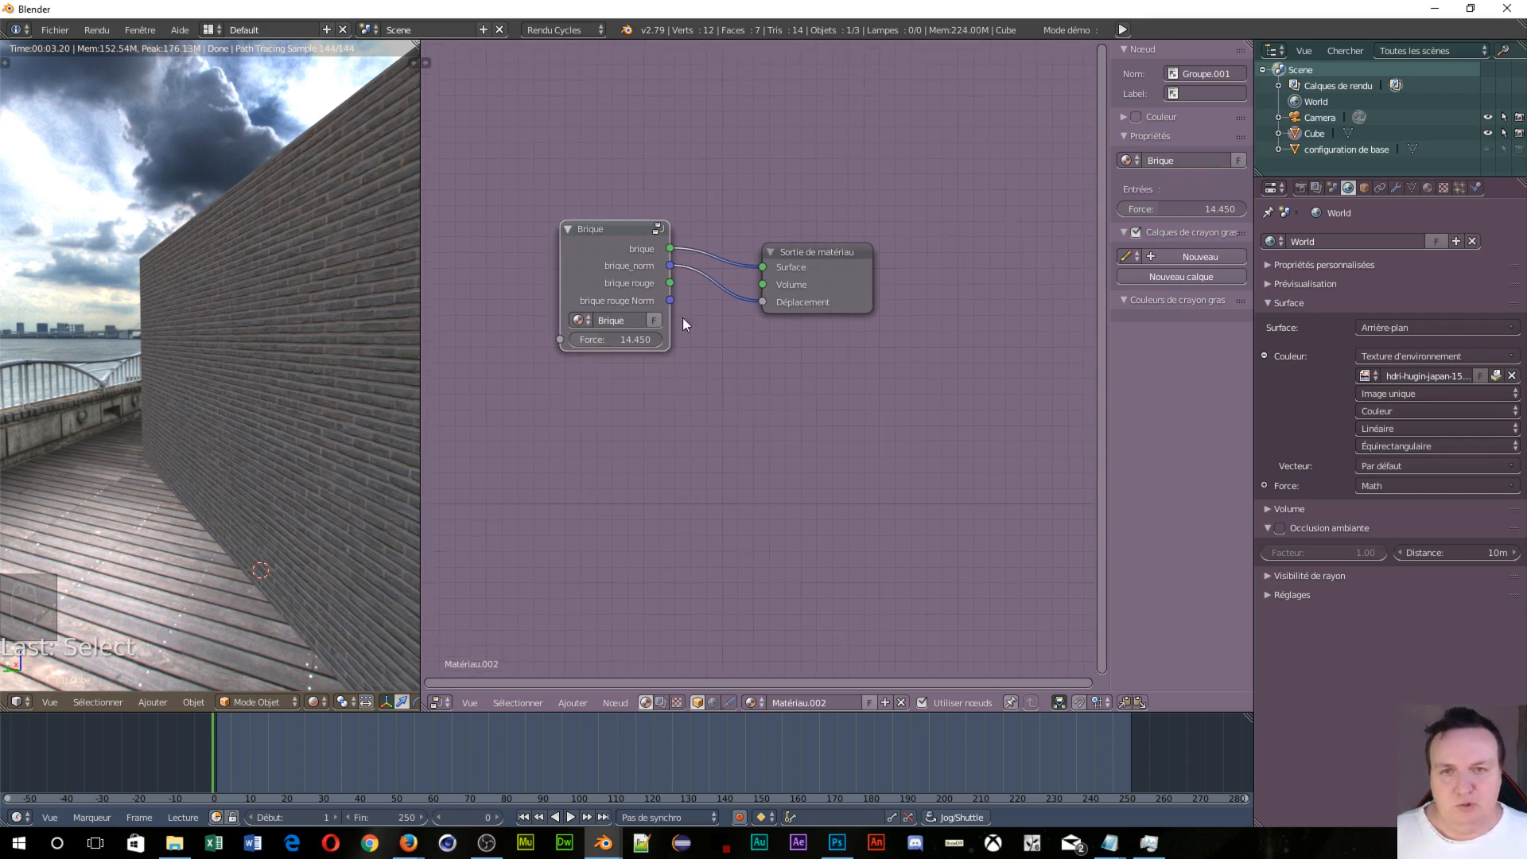
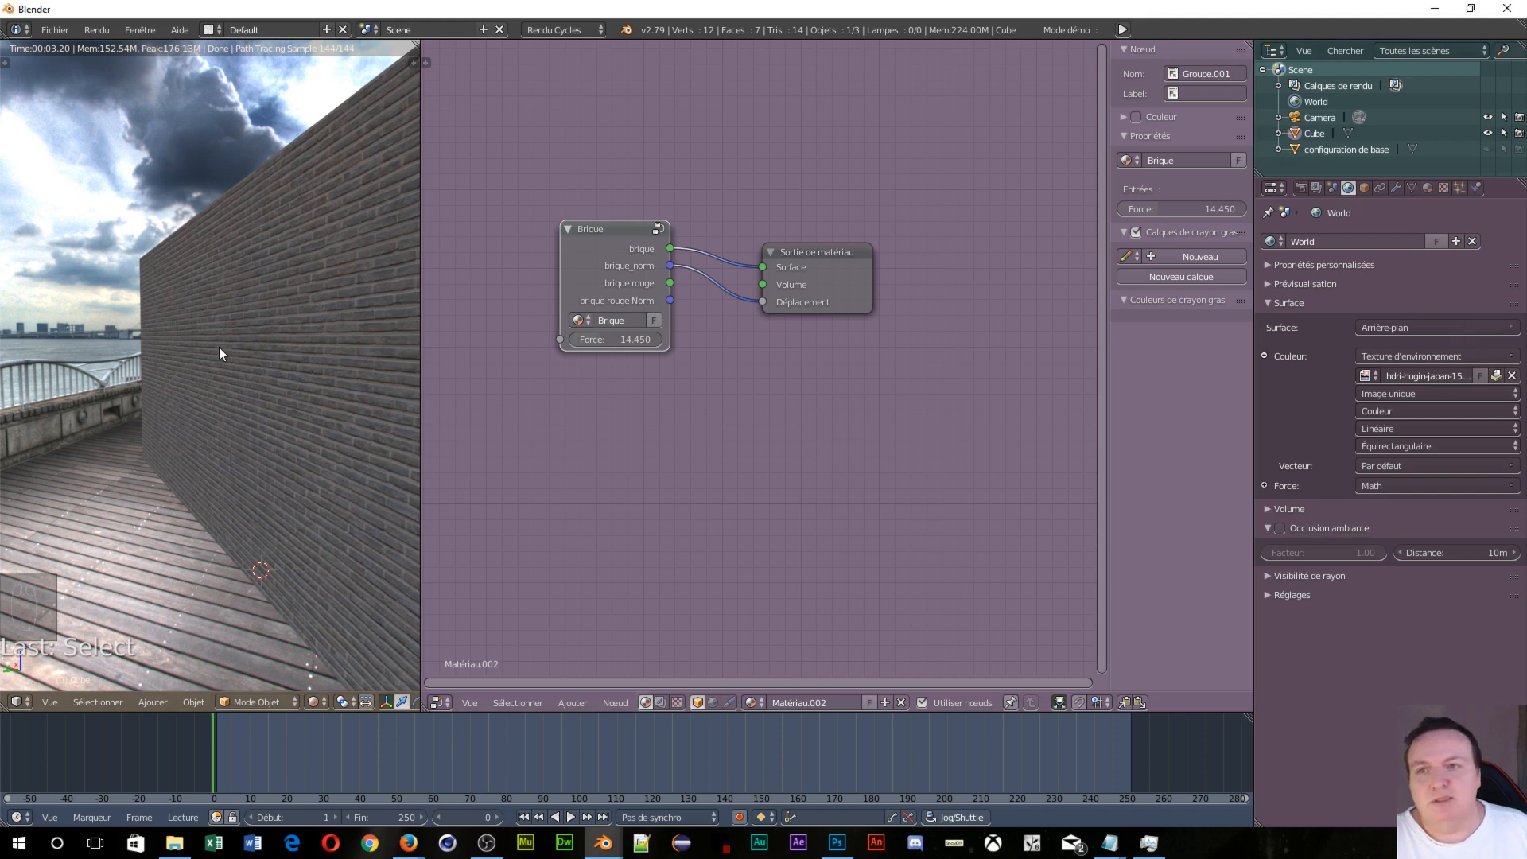
Step: Set the surface in the cube's material properties to the Brique group's brique rouge output
left_click(1427, 188)
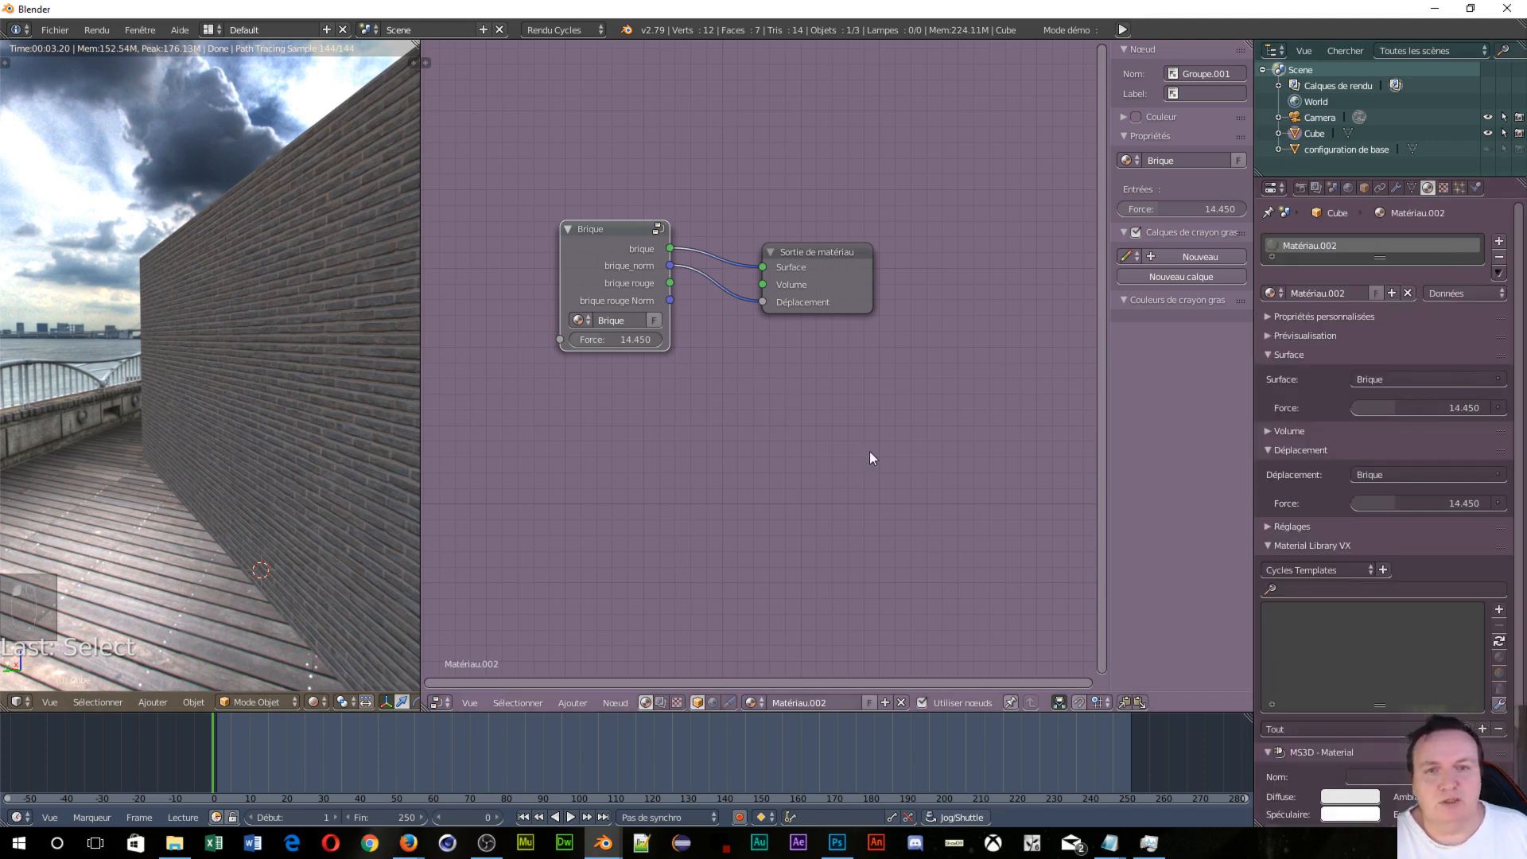
left_click(1494, 380)
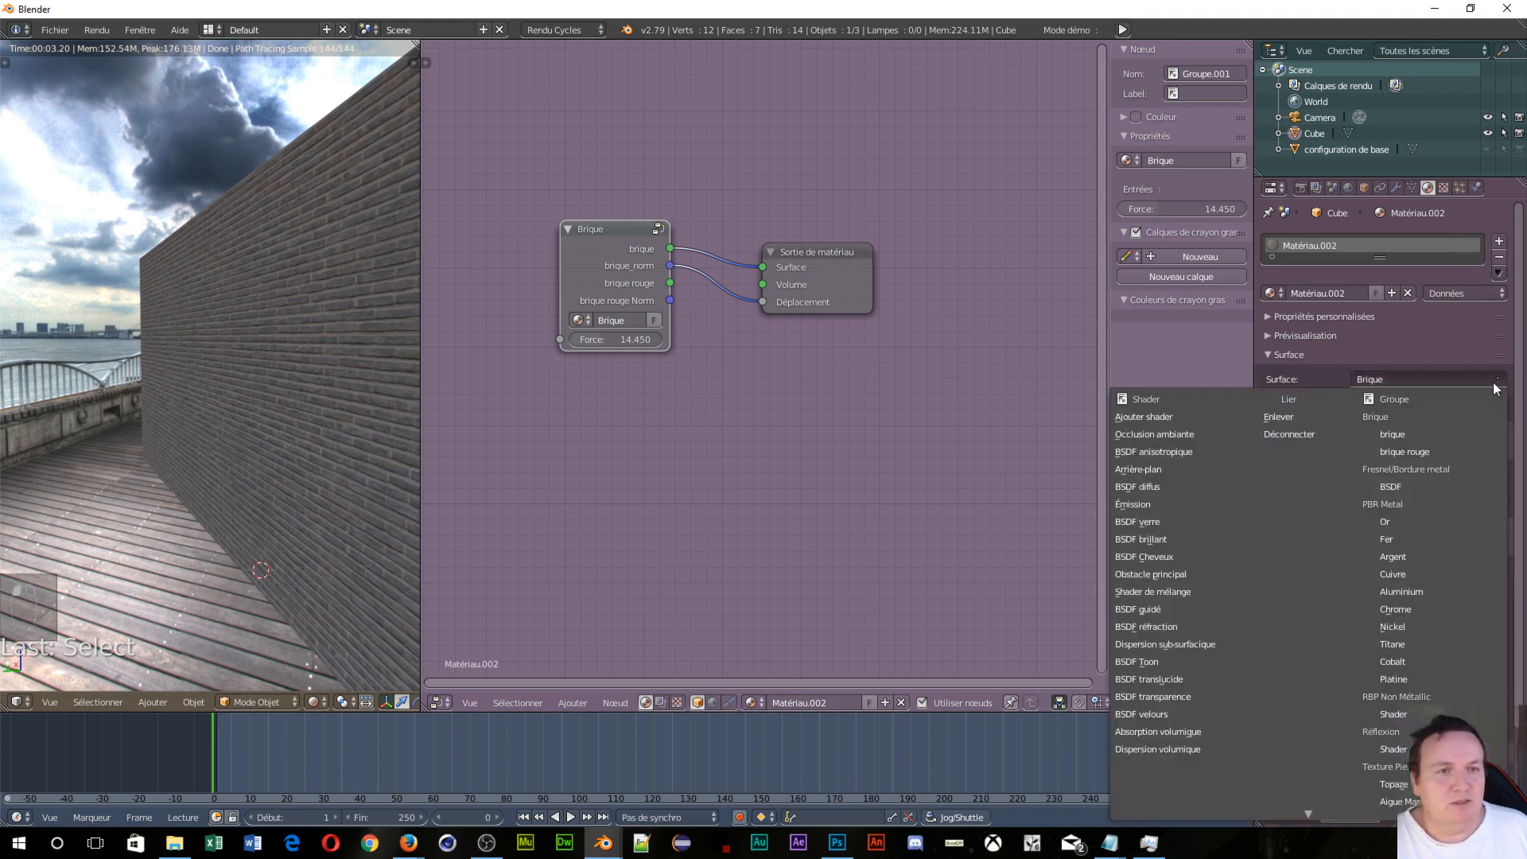
left_click(1443, 448)
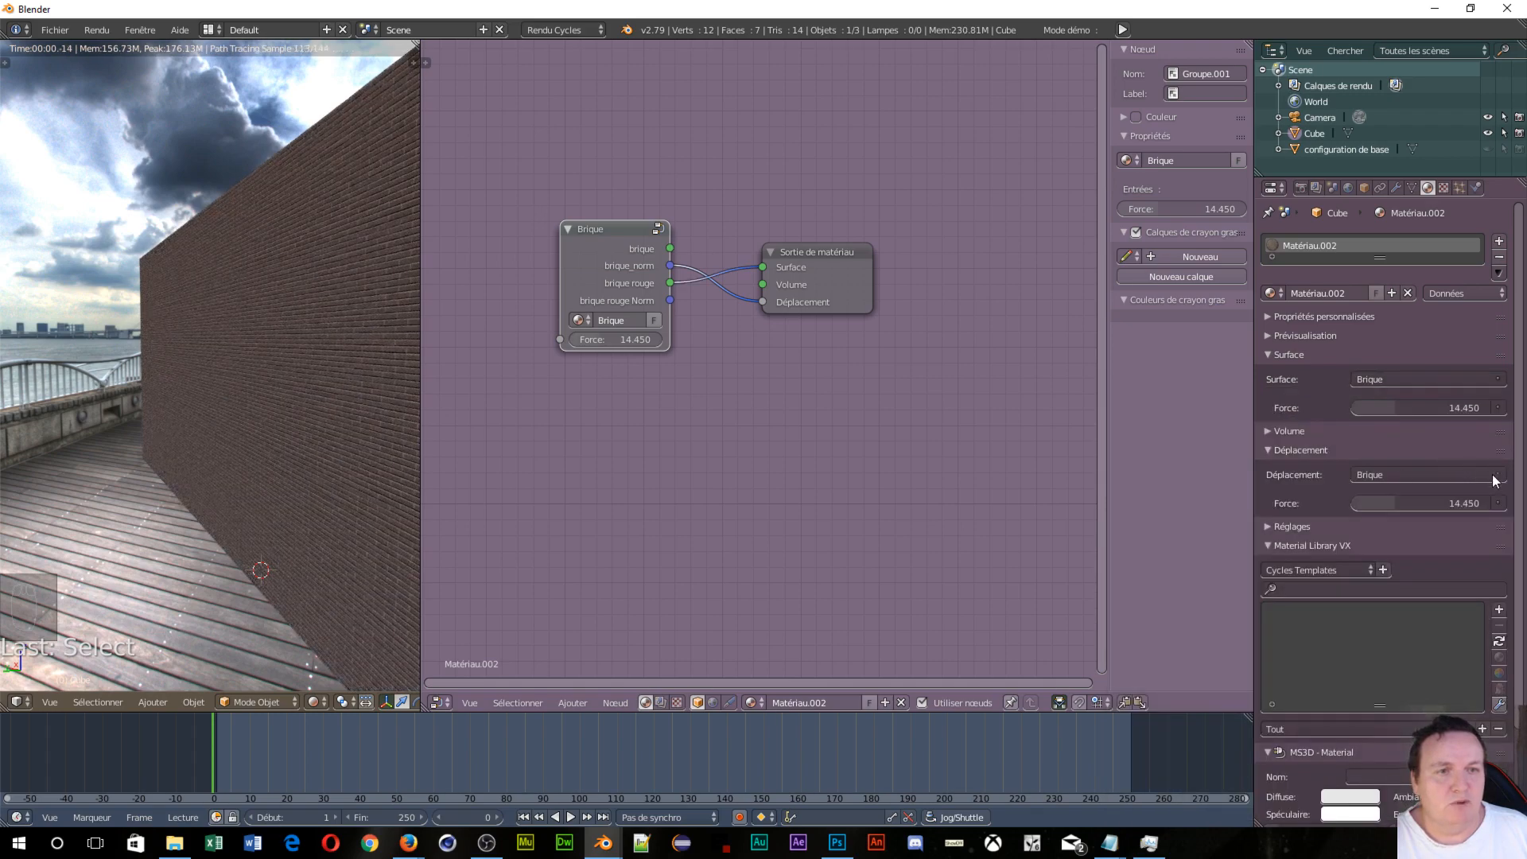
Step: Try assigning Math vectorielles as the material's displacement source, and collapse the Déplacement settings
left_click(1470, 474)
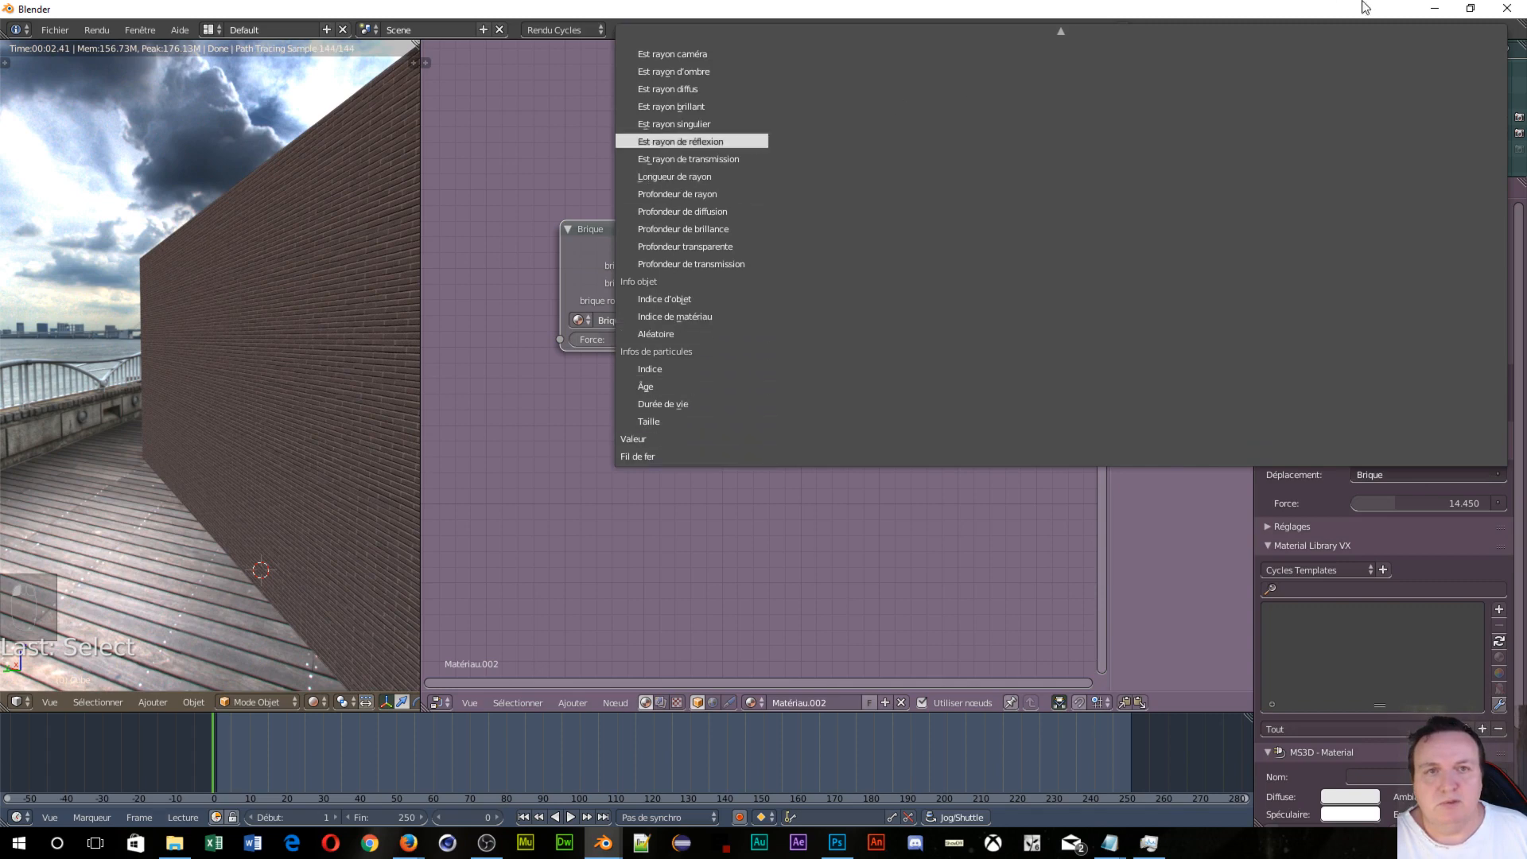
mouse_move(996, 38)
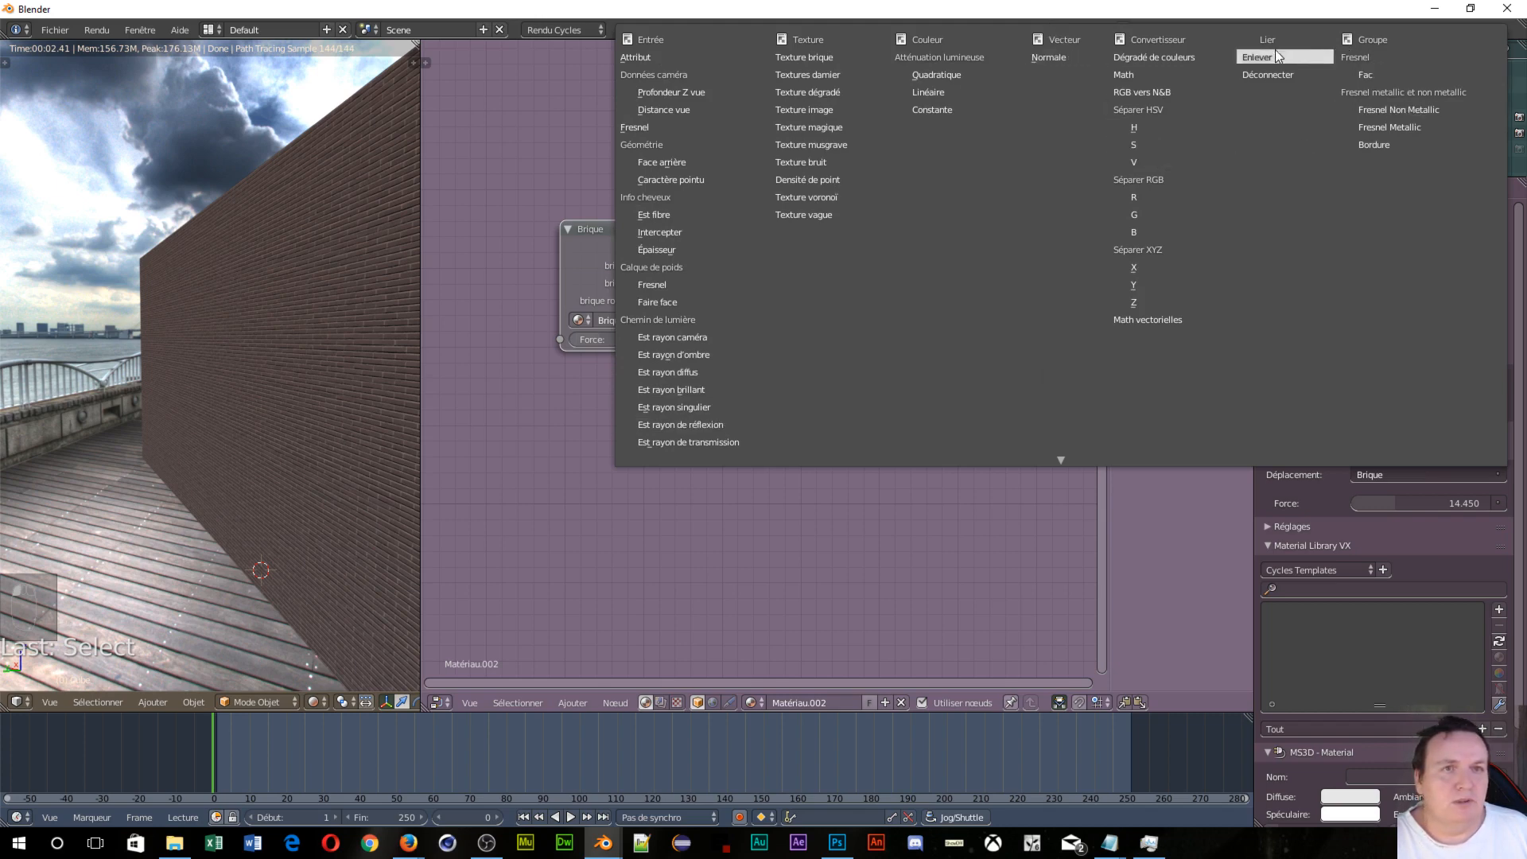
left_click(1147, 319)
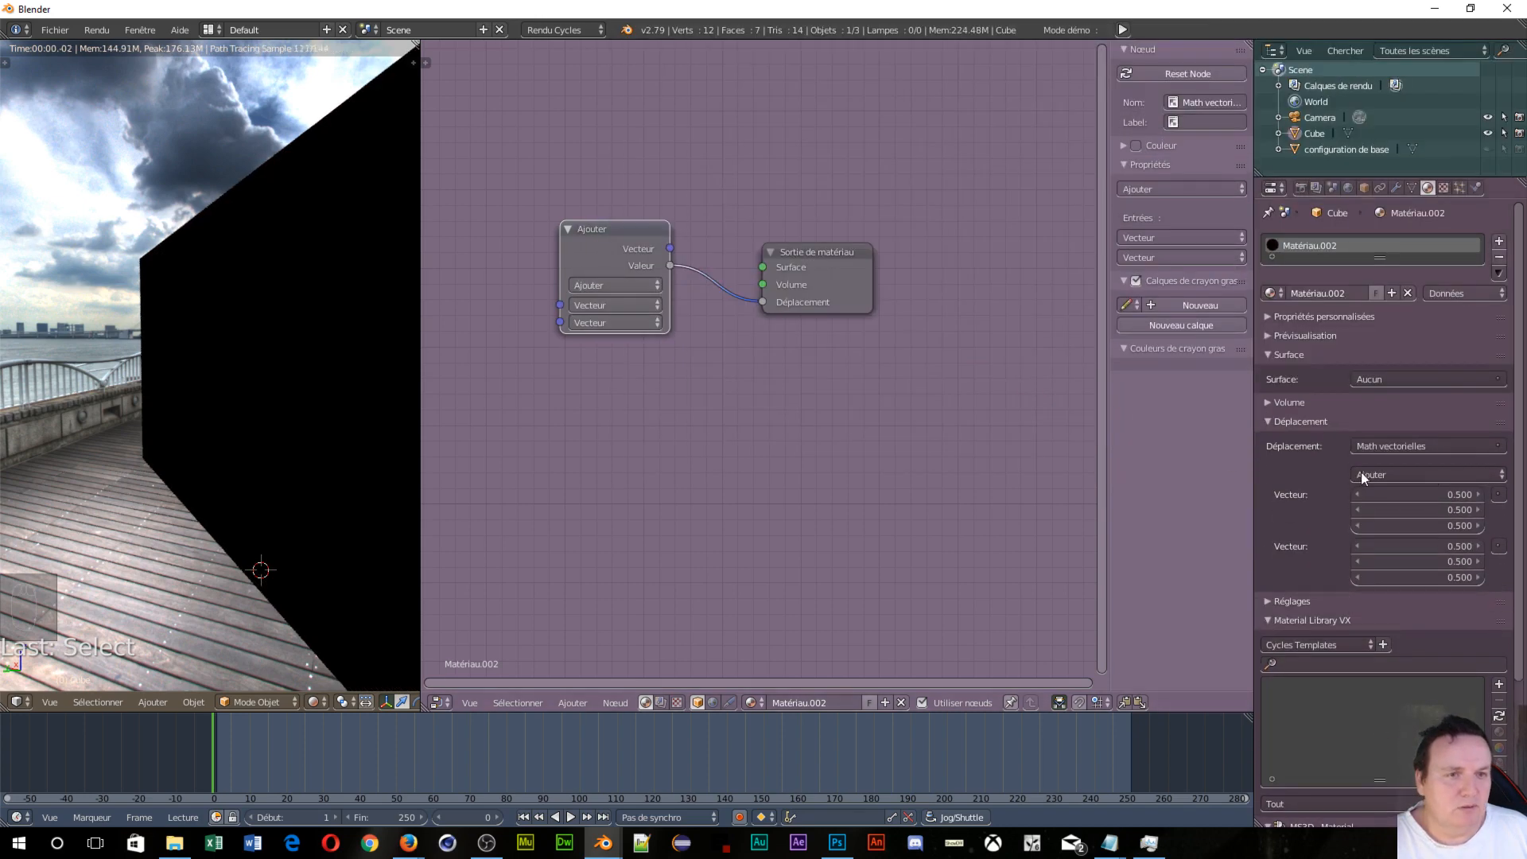
left_click(1271, 420)
left_click(1272, 421)
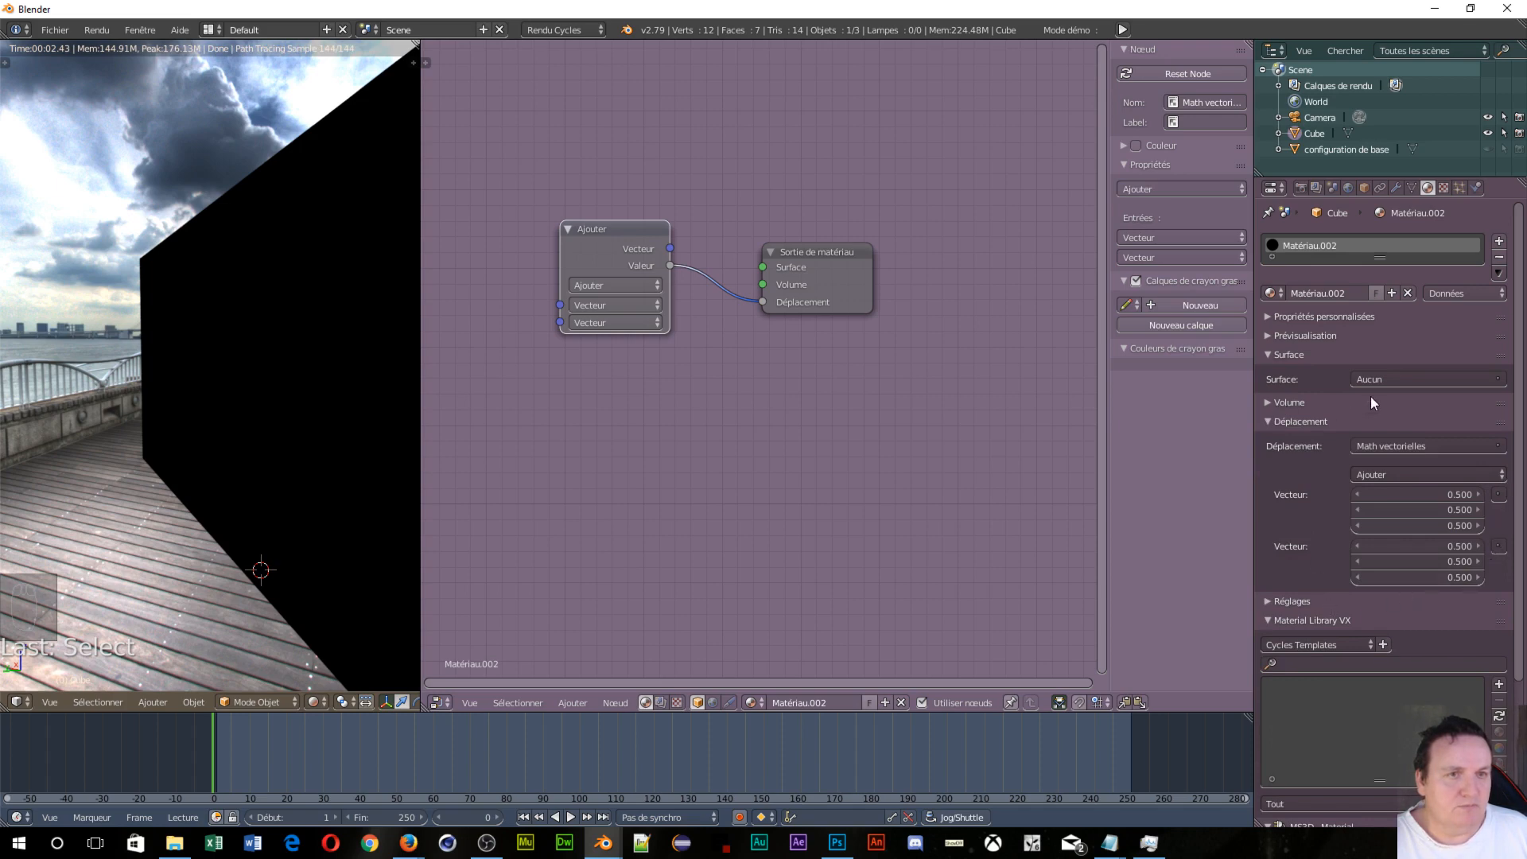
left_click(1284, 404)
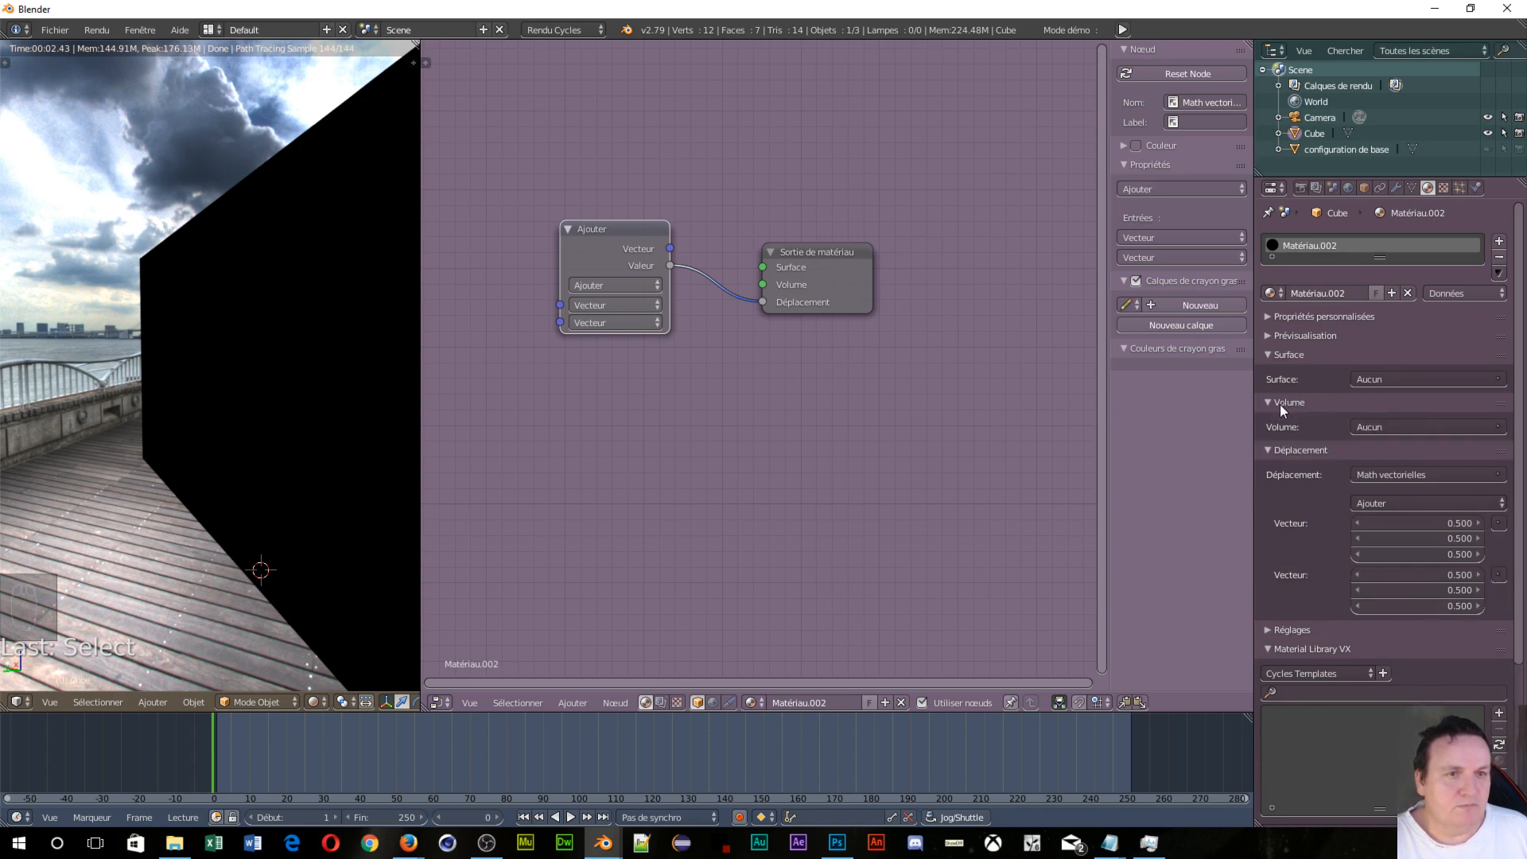
left_click(1281, 404)
left_click(1277, 421)
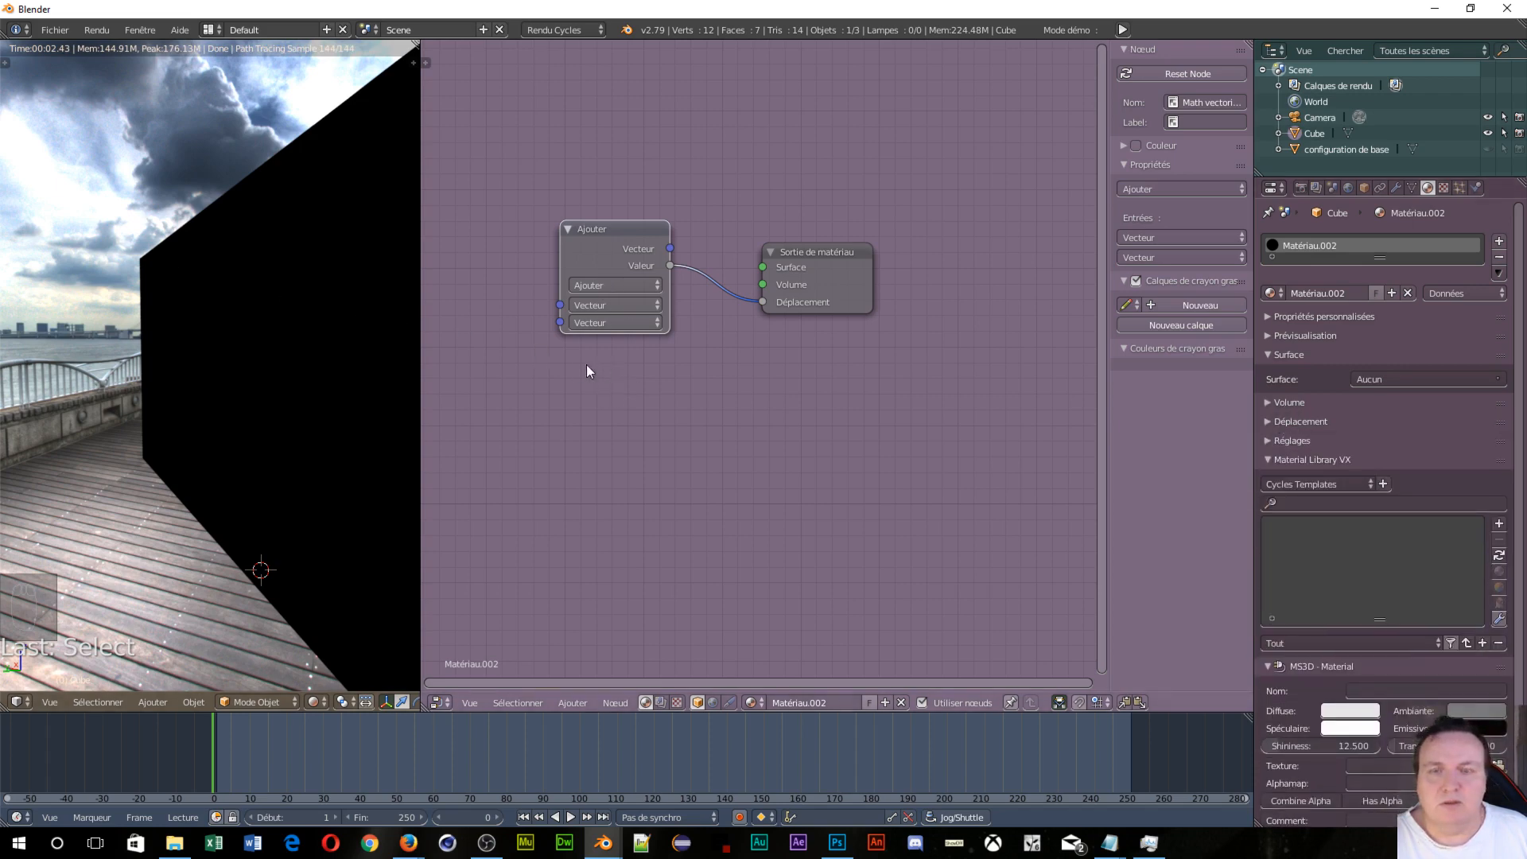
Step: Delete the vector math node and assign the Brique group's brique output as the material's surface
middle_click_drag(587, 372, 651, 424)
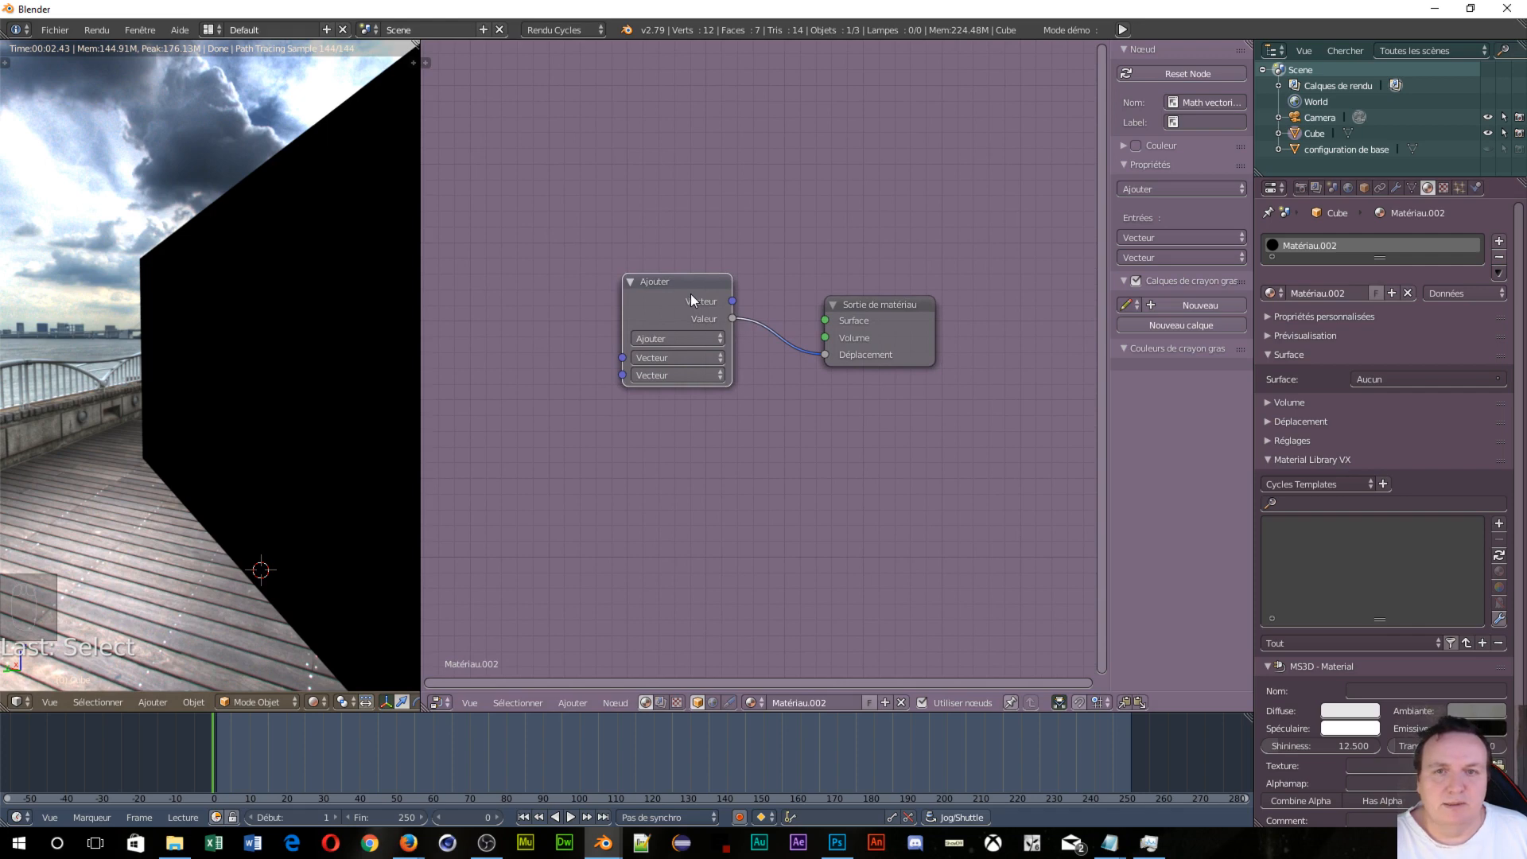
key("Delete")
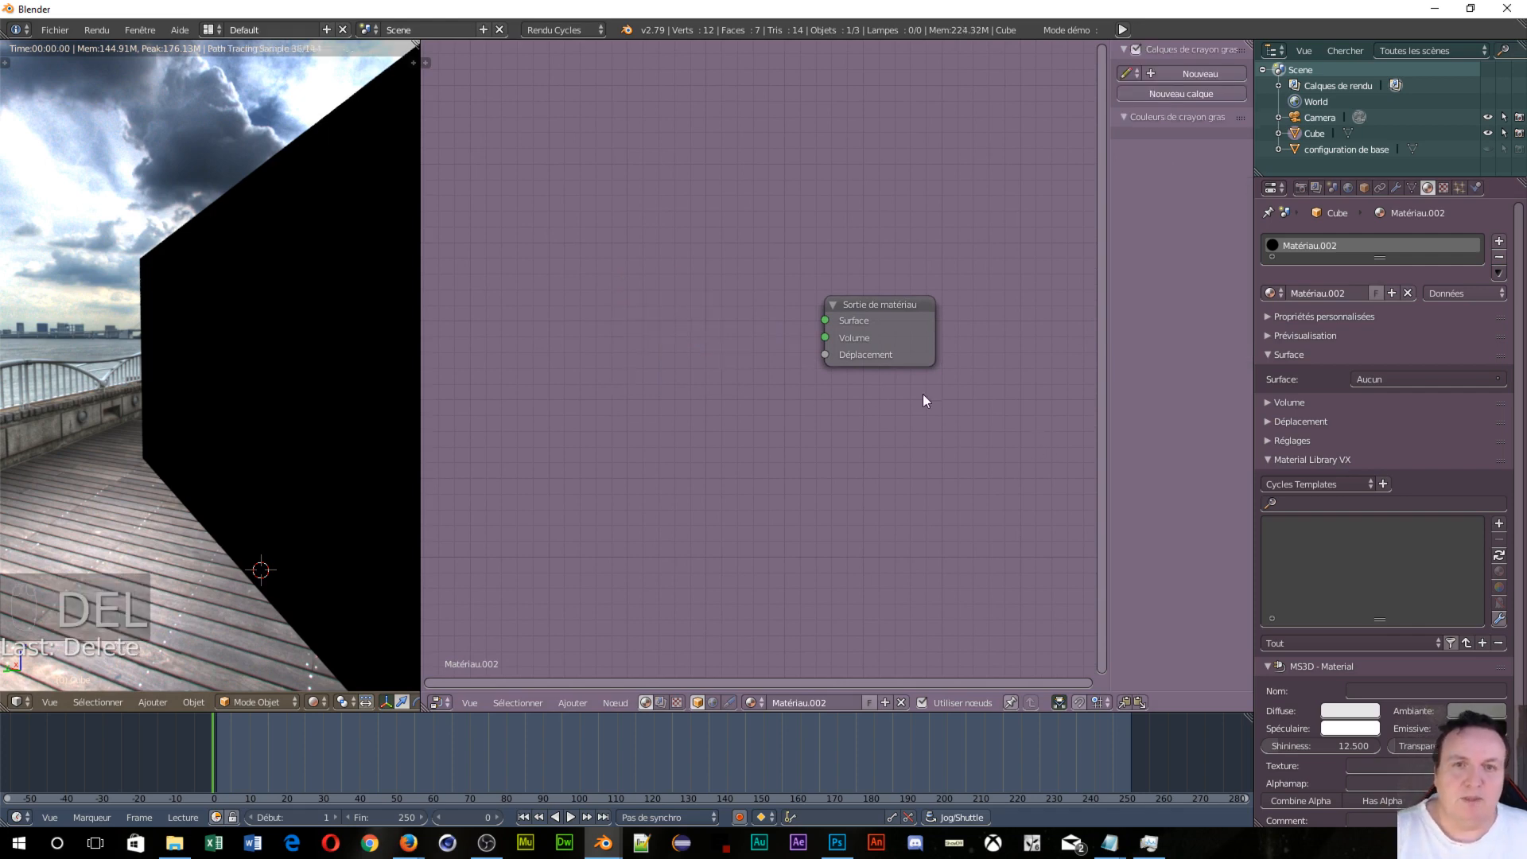
left_click(1448, 379)
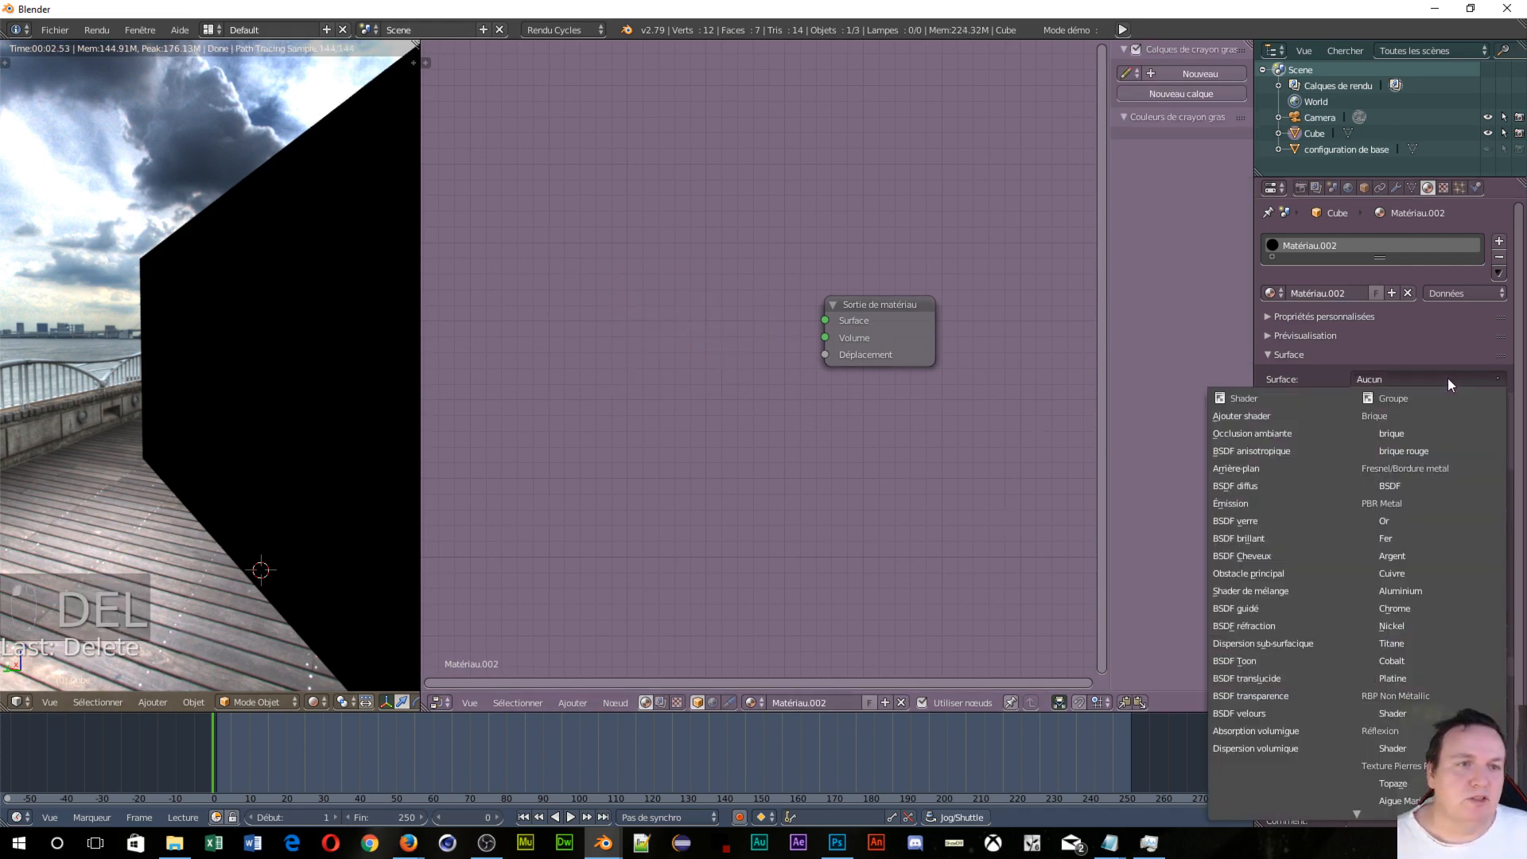
left_click(1401, 434)
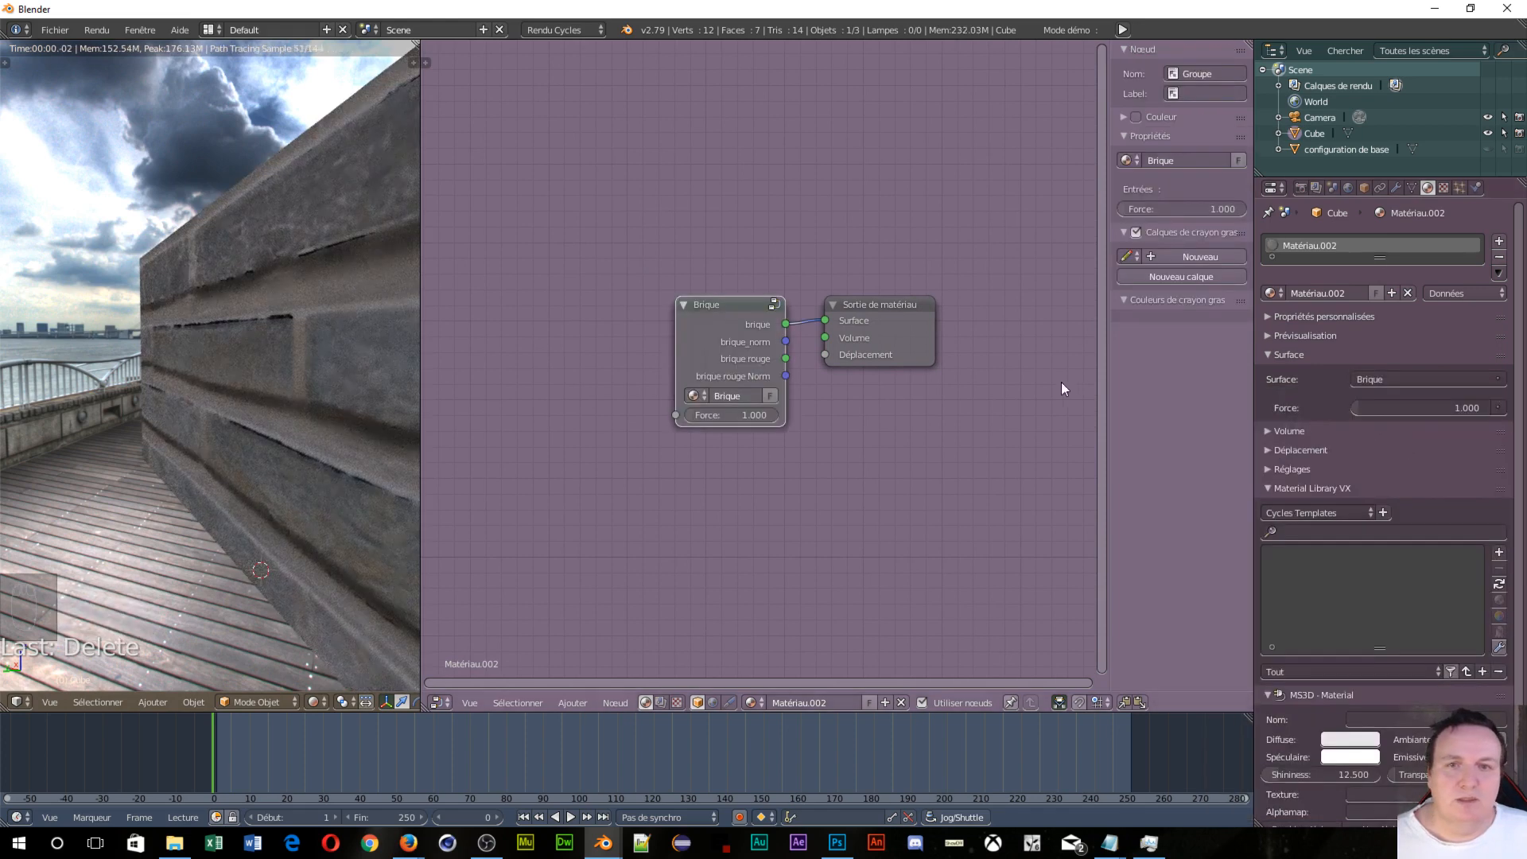
Step: Examine the list of available displacement sources in the cube's material properties
middle_click_drag(982, 502, 856, 429)
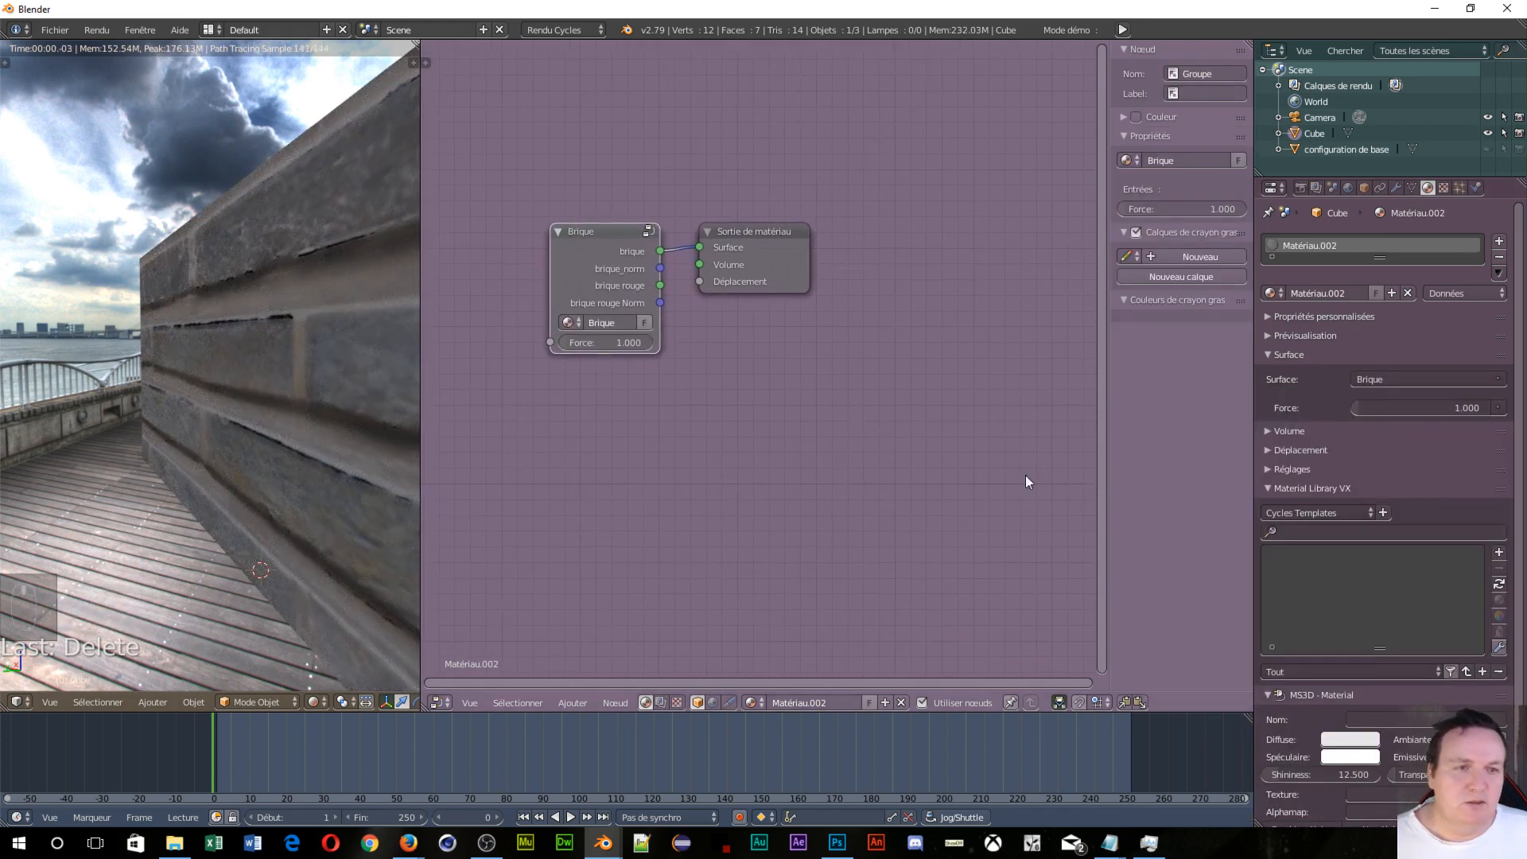
left_click(1277, 452)
left_click(1489, 475)
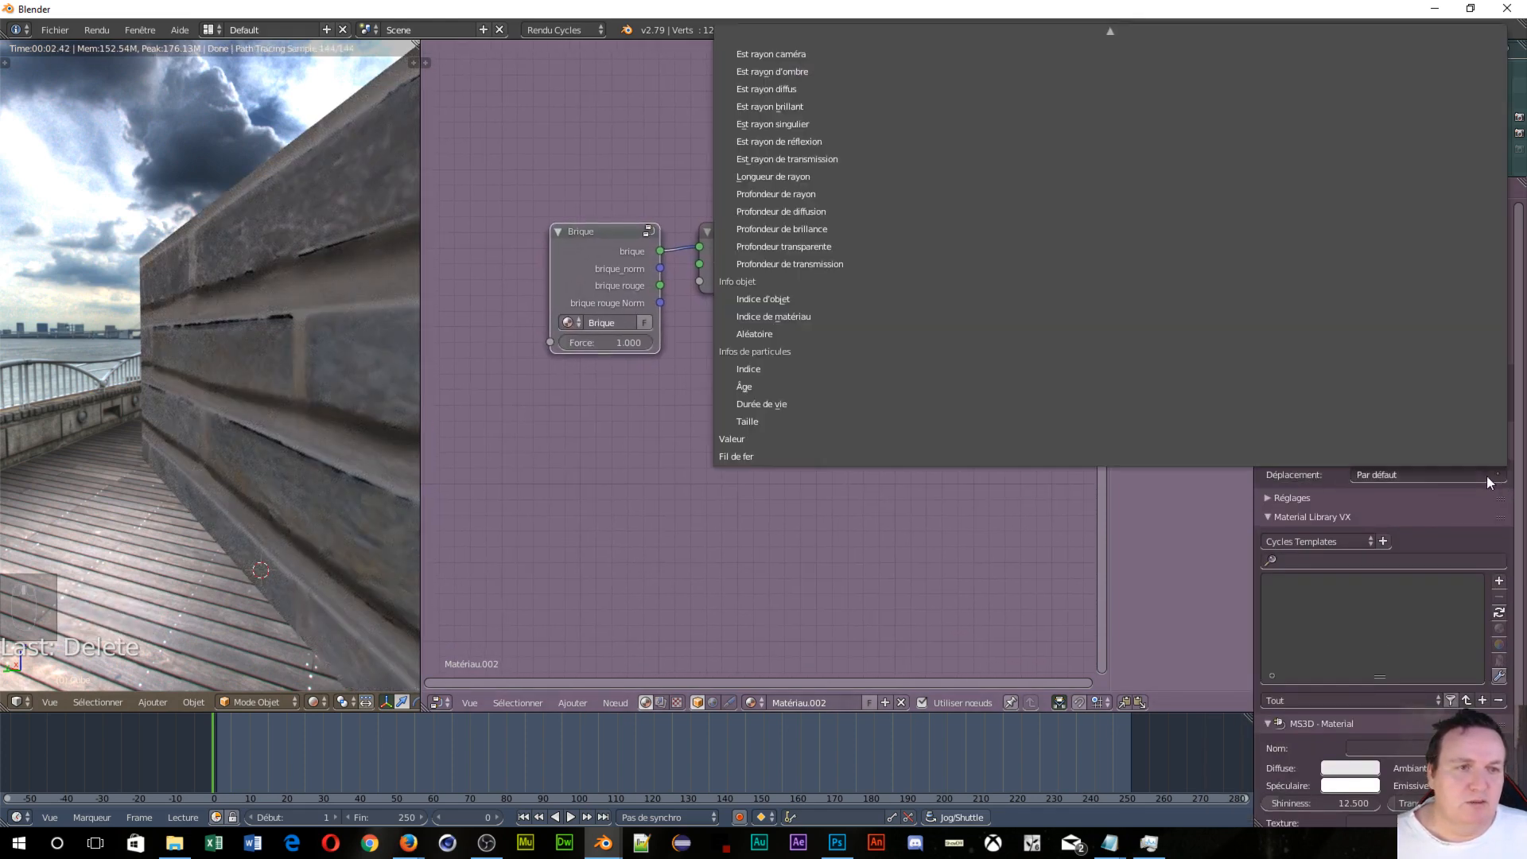
scroll(1067, 103, "up", 15)
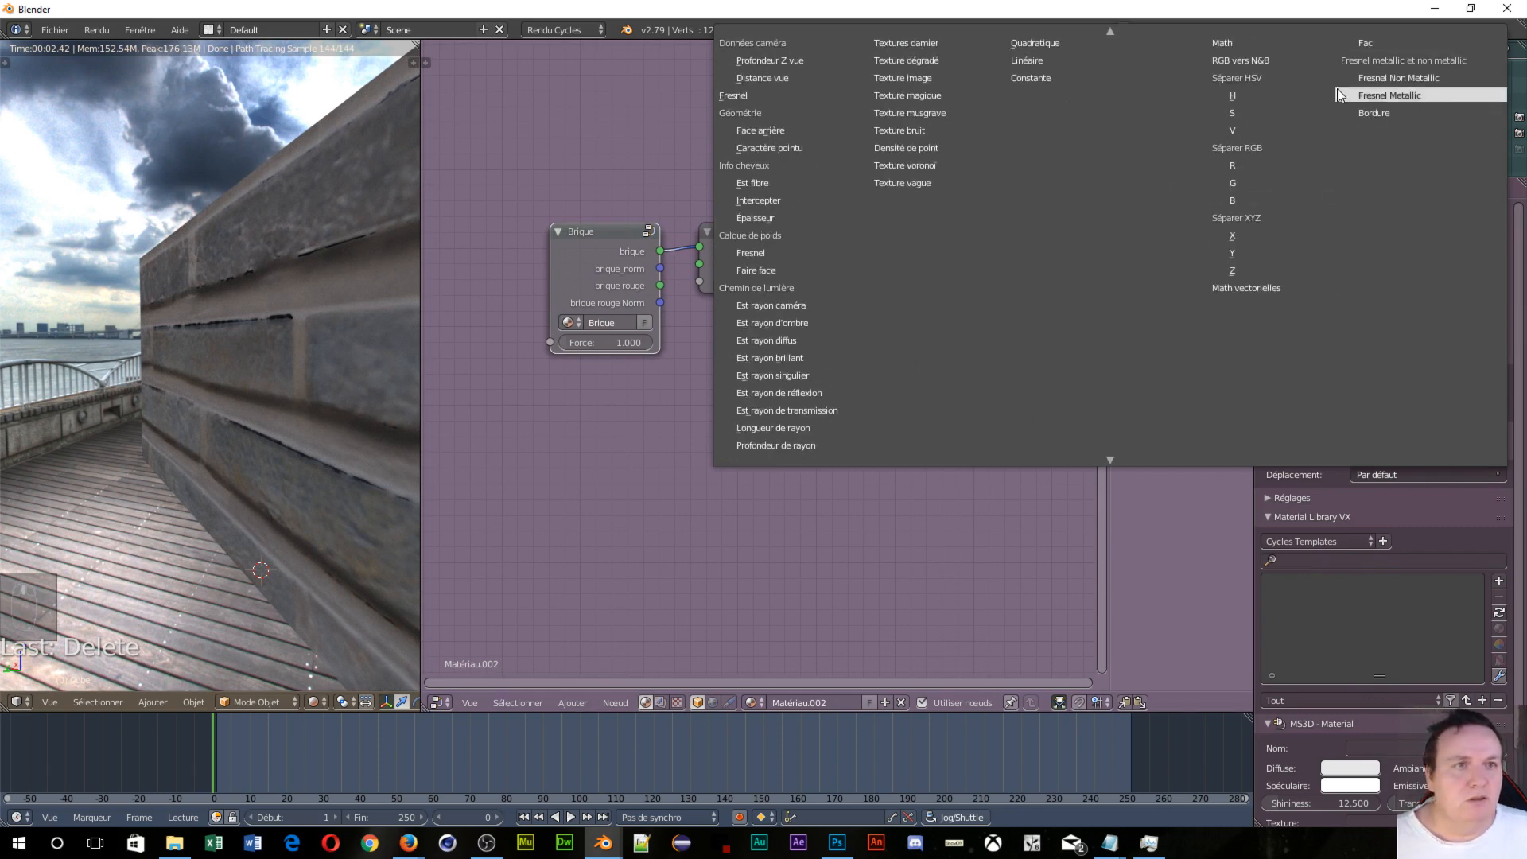
mouse_move(1112, 33)
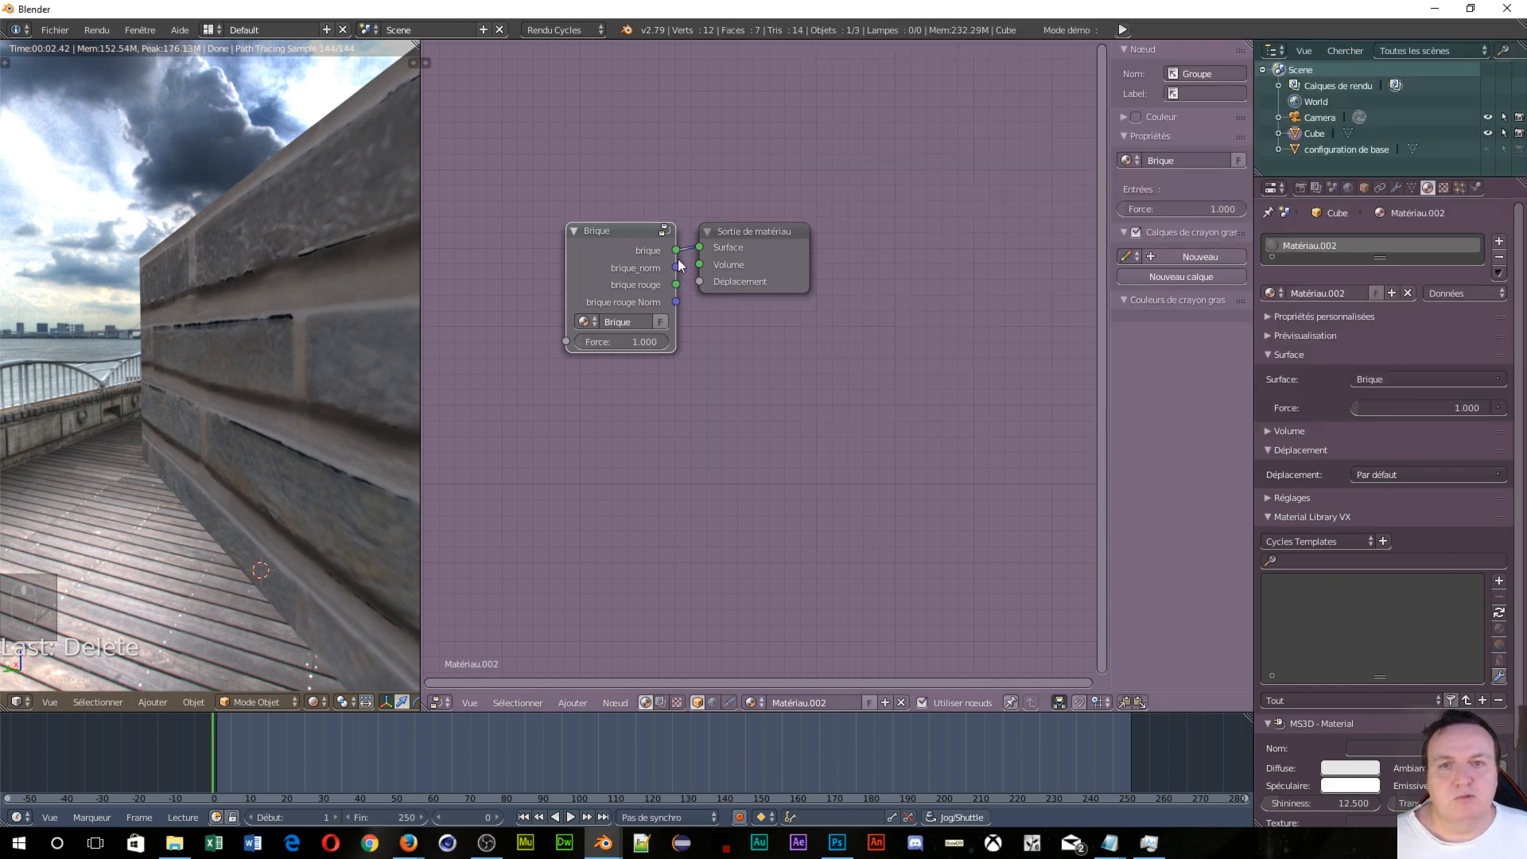
Step: Link the Brique node's brique_norm output to the material output's Déplacement input and move the Brique node away from the output node
left_click_drag(677, 268, 701, 265)
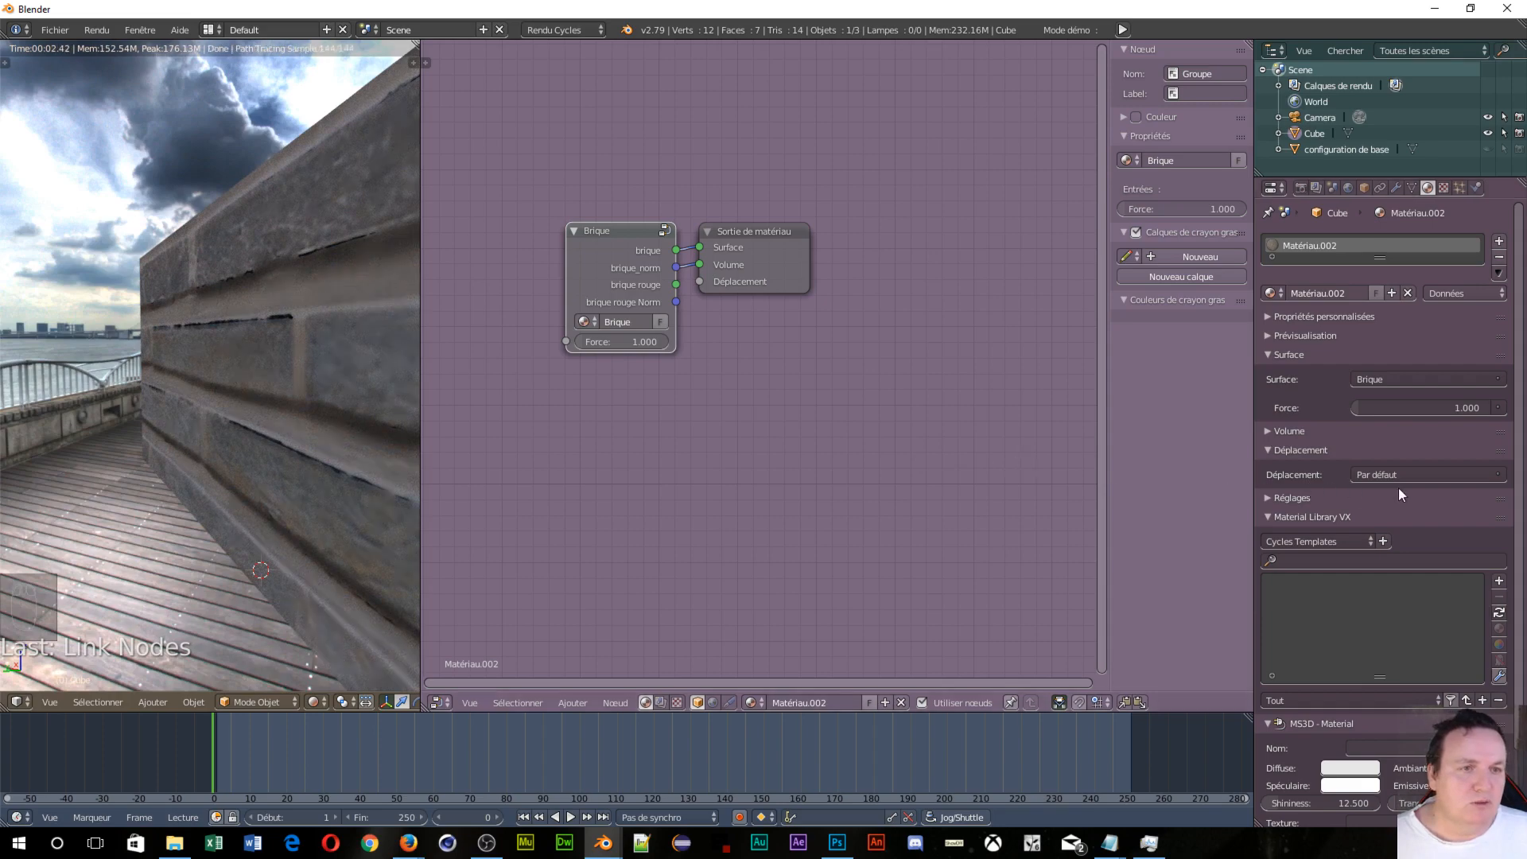
middle_click_drag(862, 403, 822, 387)
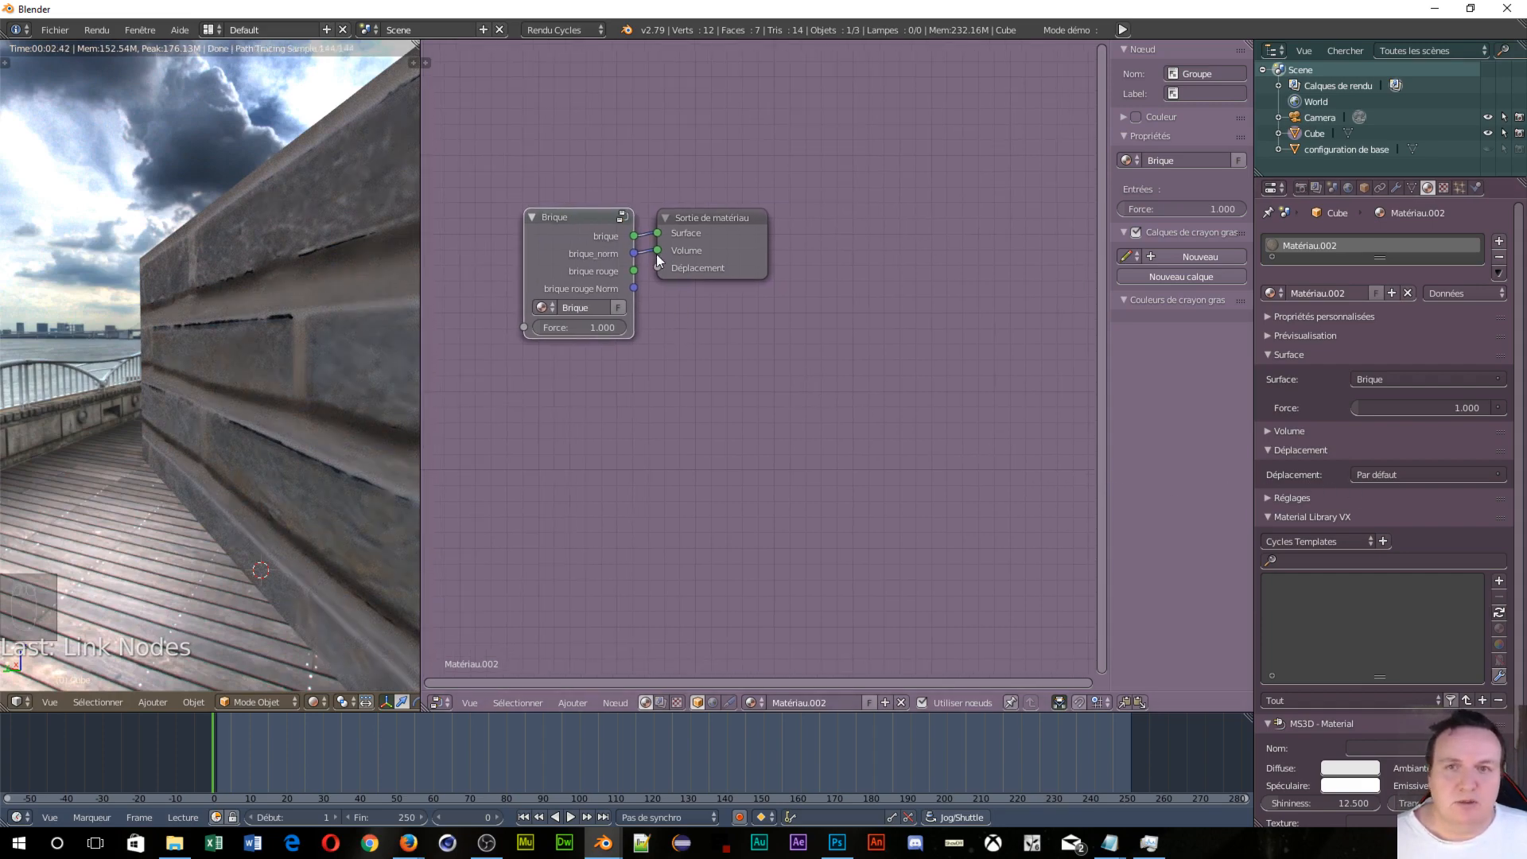
mouse_move(634, 253)
left_mouse_down()
mouse_move(657, 268)
mouse_move(650, 253)
left_mouse_up()
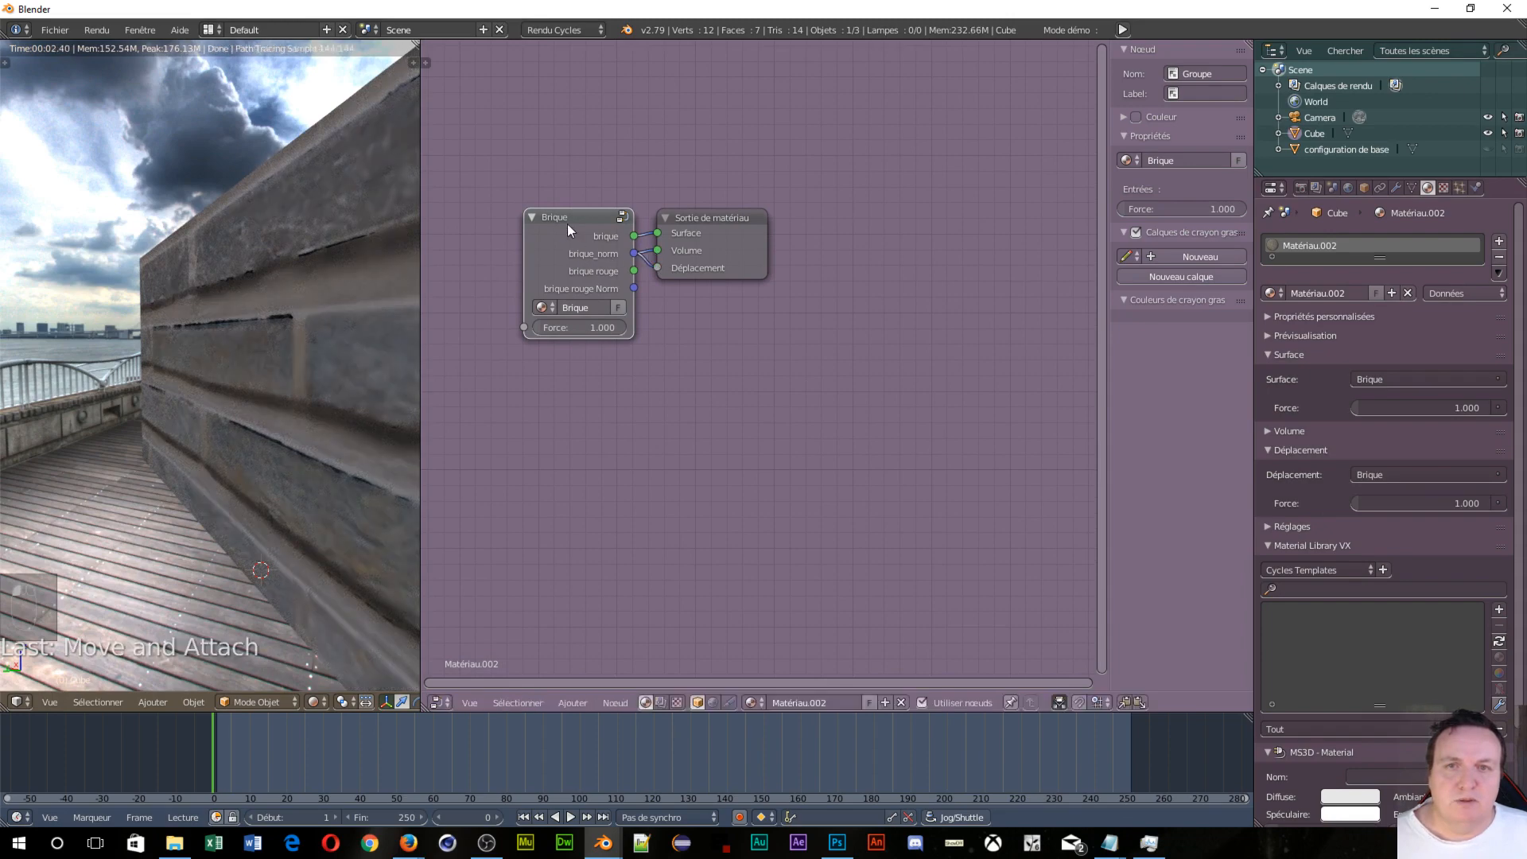
left_click_drag(568, 226, 504, 216)
left_click_drag(660, 249, 570, 244)
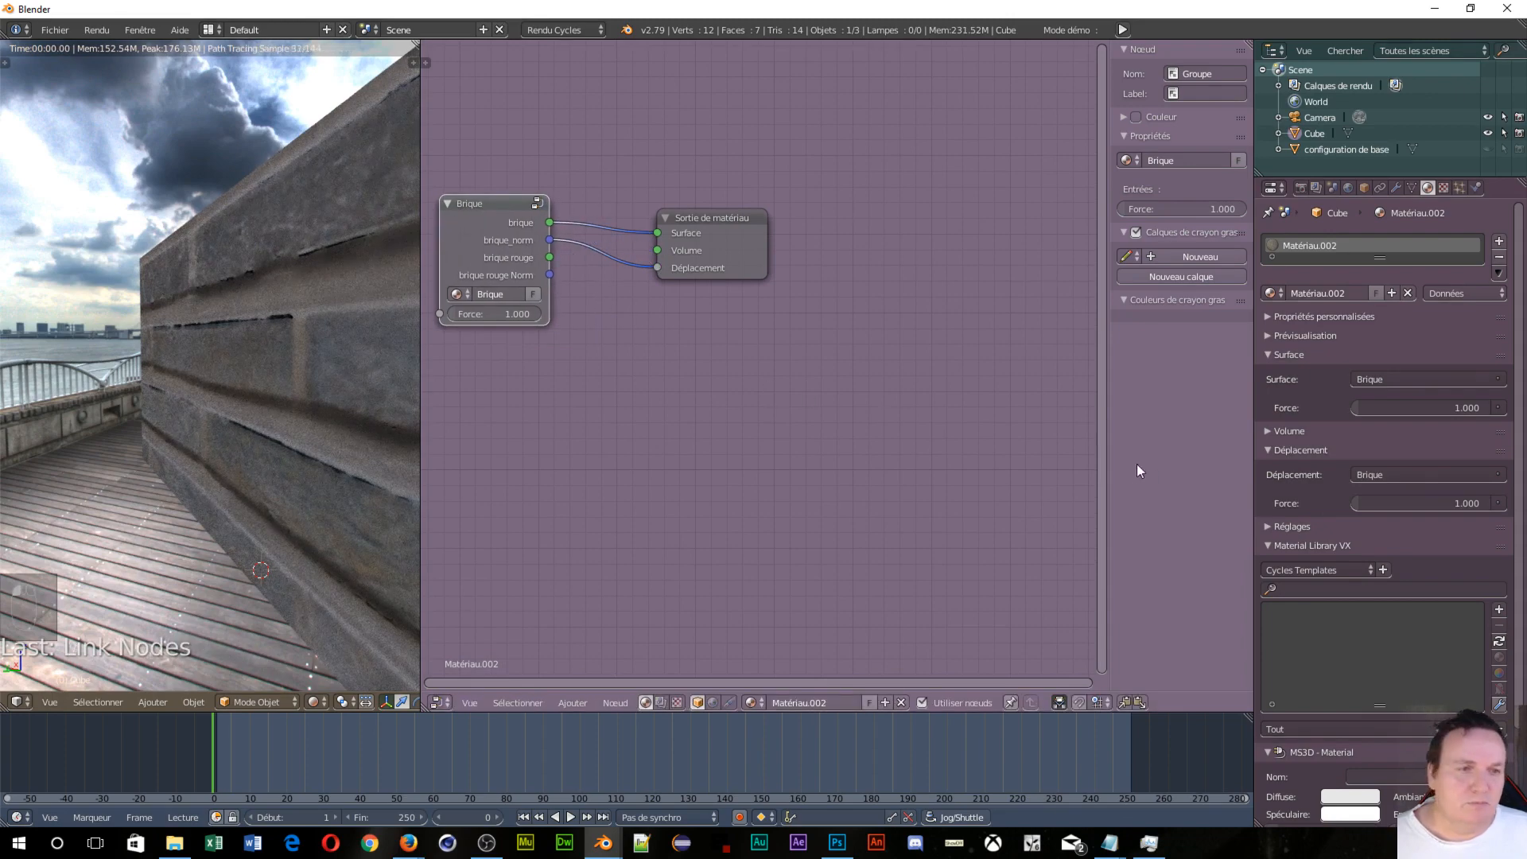
left_click(1435, 474)
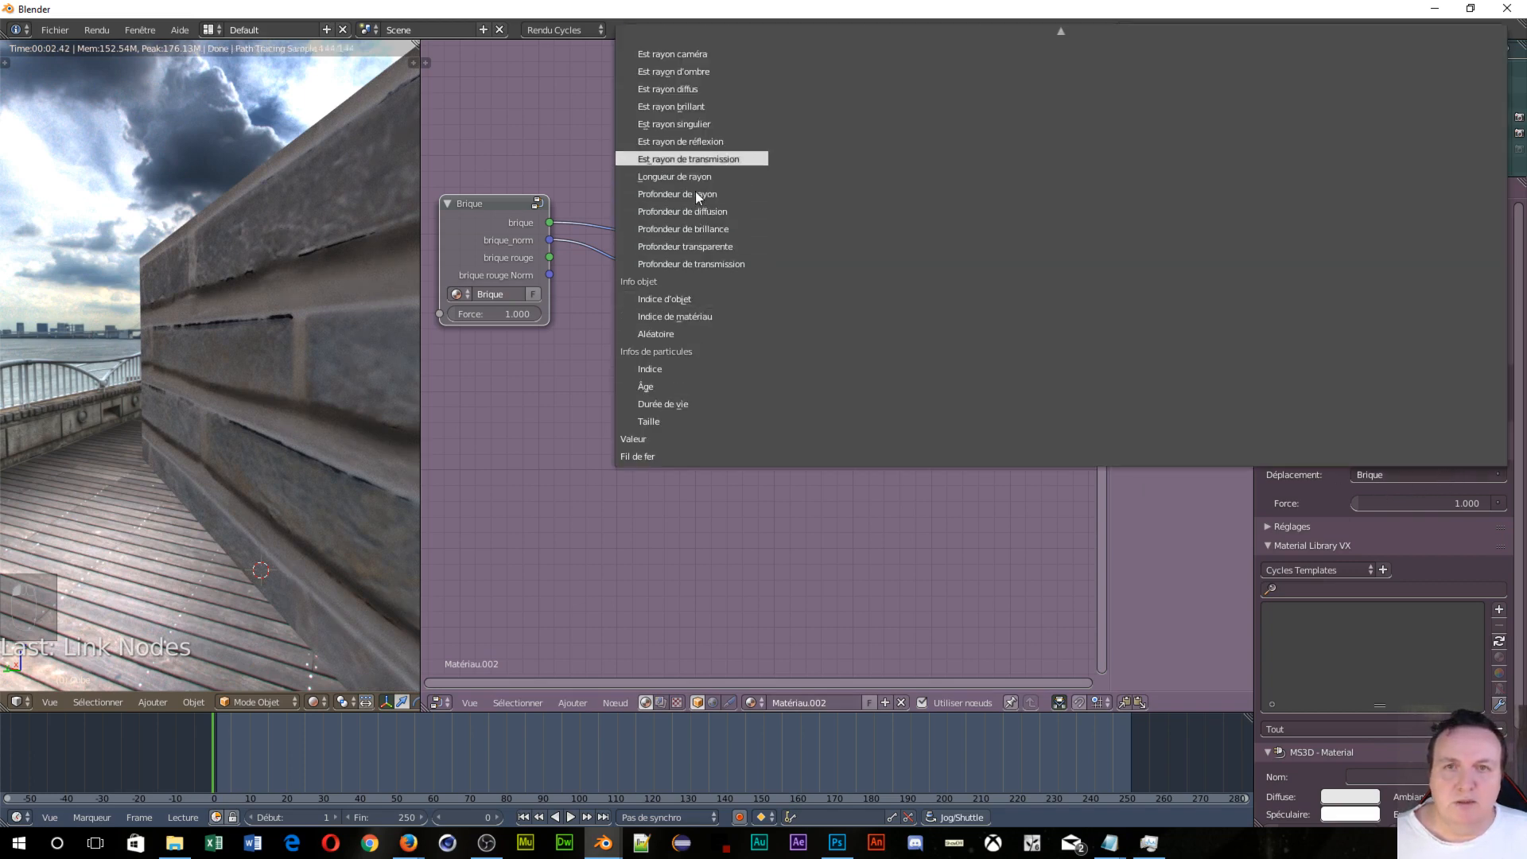
mouse_move(1061, 31)
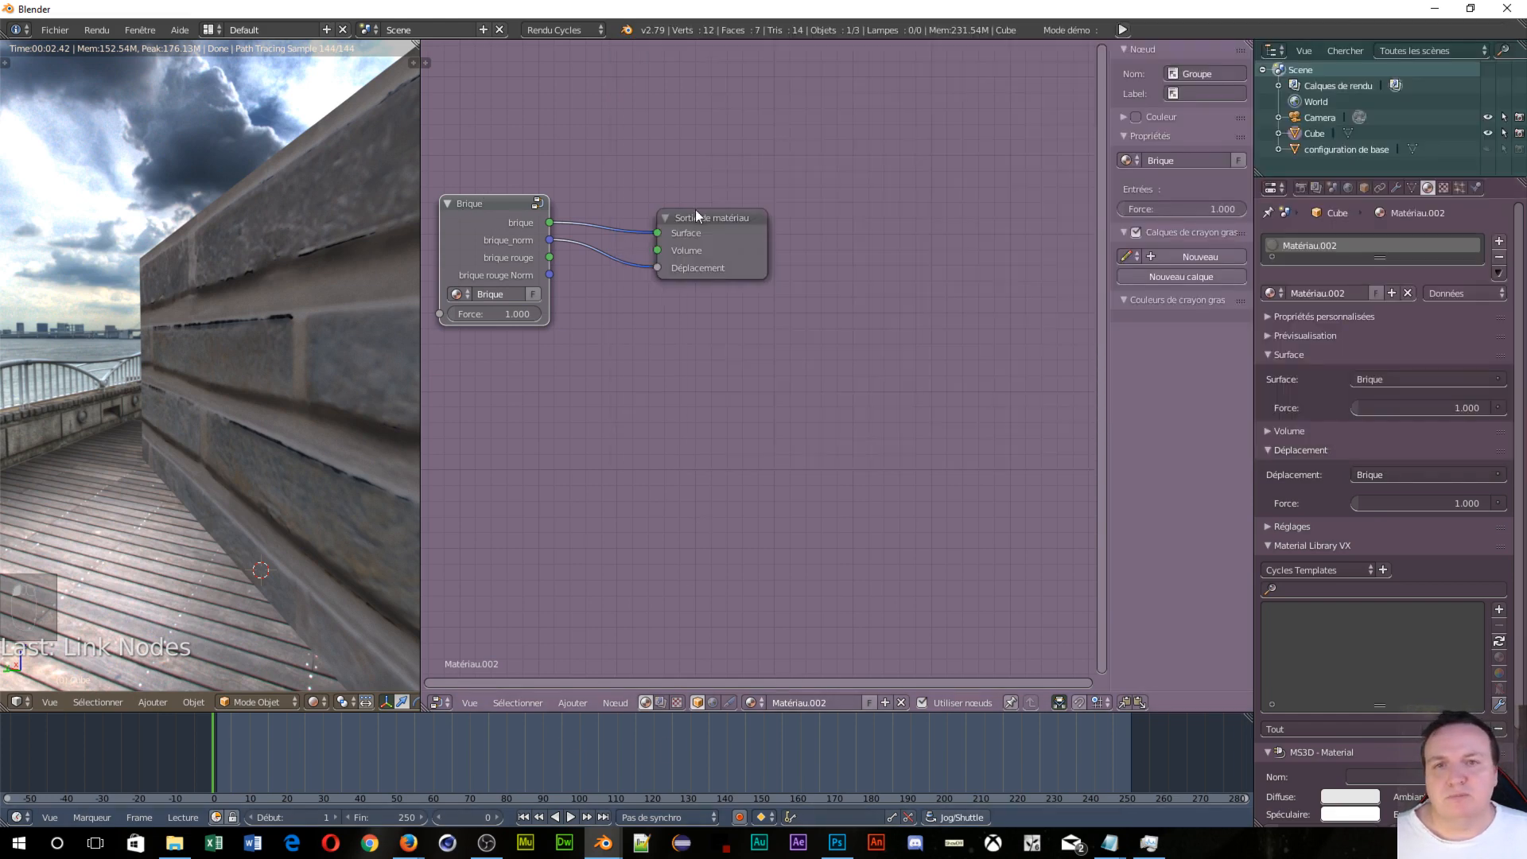
Step: Link the Brique node's brique rouge output to Surface and brique rouge Norm to Déplacement, with Force set to 16.750
left_click_drag(695, 208, 833, 204)
left_click_drag(497, 205, 619, 198)
mouse_move(617, 307)
left_mouse_down()
mouse_move(683, 307)
mouse_move(607, 307)
left_mouse_up()
left_click_drag(672, 250, 795, 226)
left_click_drag(673, 268, 782, 261)
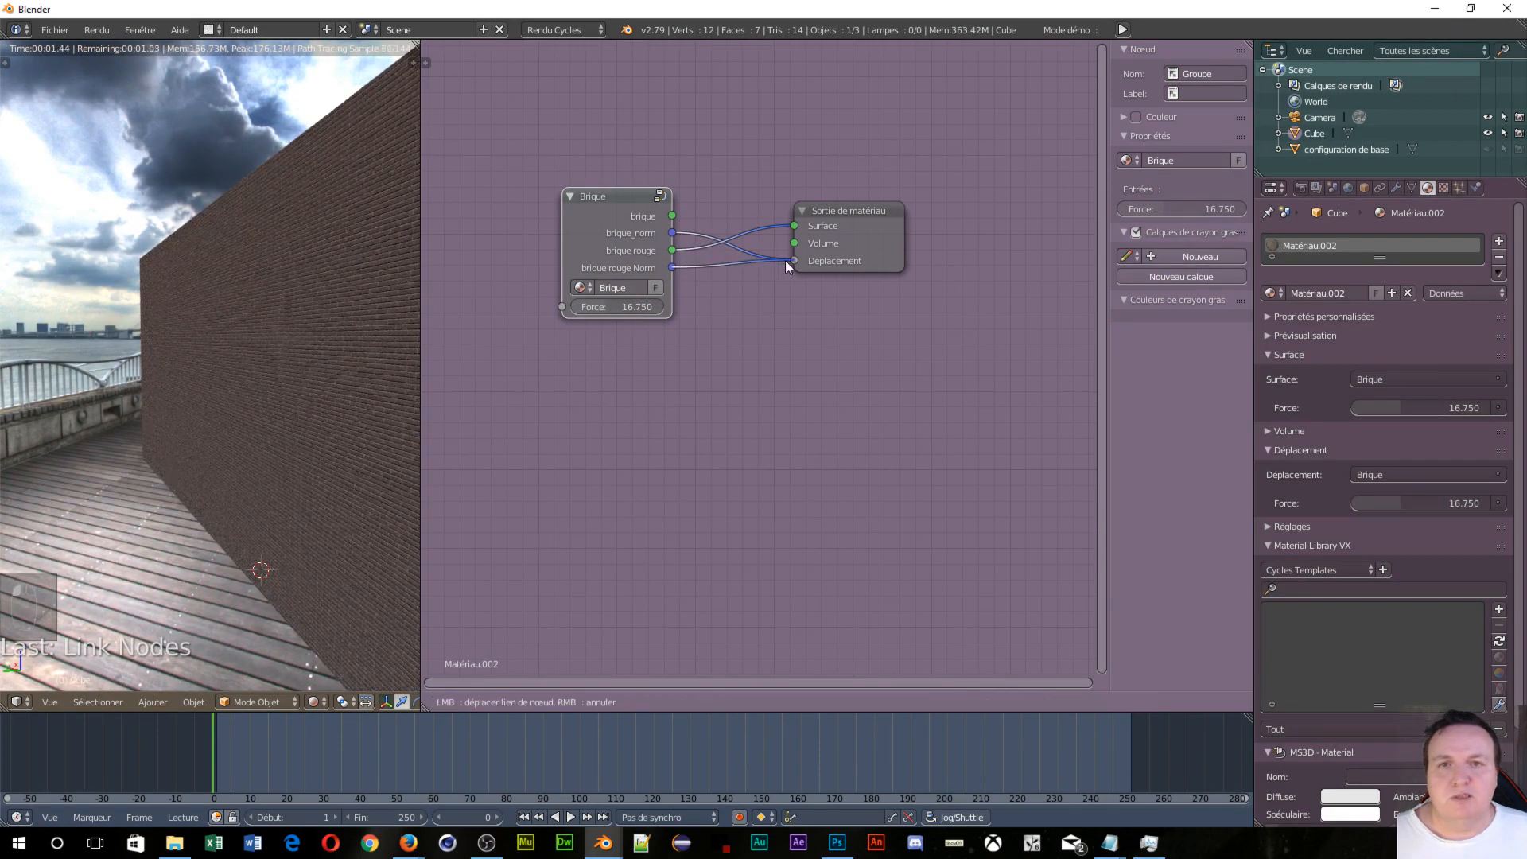
Step: Set the Brique group's Force to 6.850 and inspect the brick relief on the rendered wall
left_click_drag(590, 305, 565, 306)
scroll(716, 349, "down", 2)
middle_click_drag(337, 303, 66, 453)
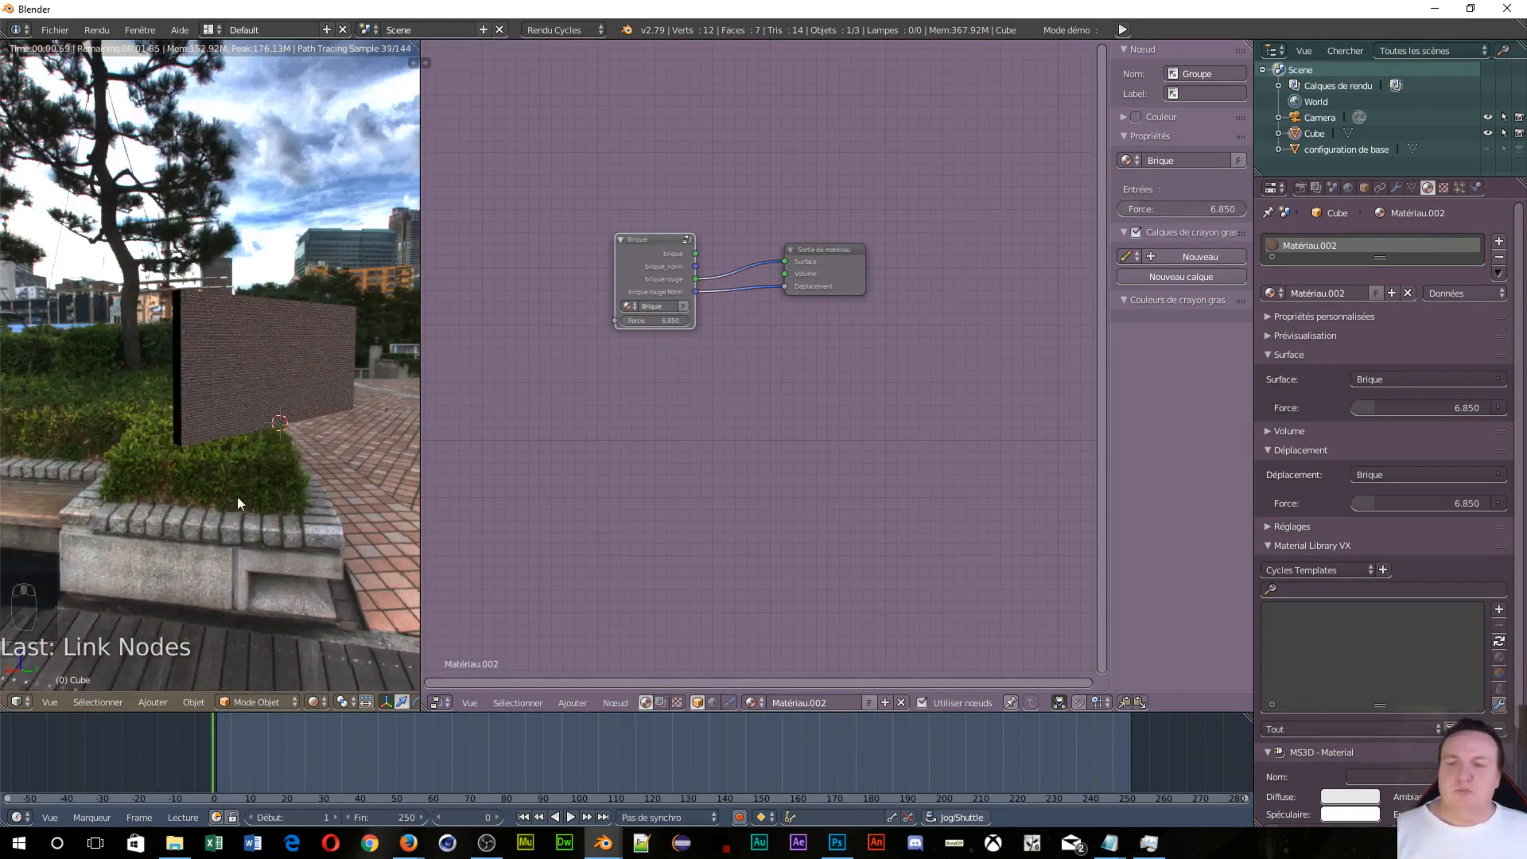
scroll(237, 503, "up", 5)
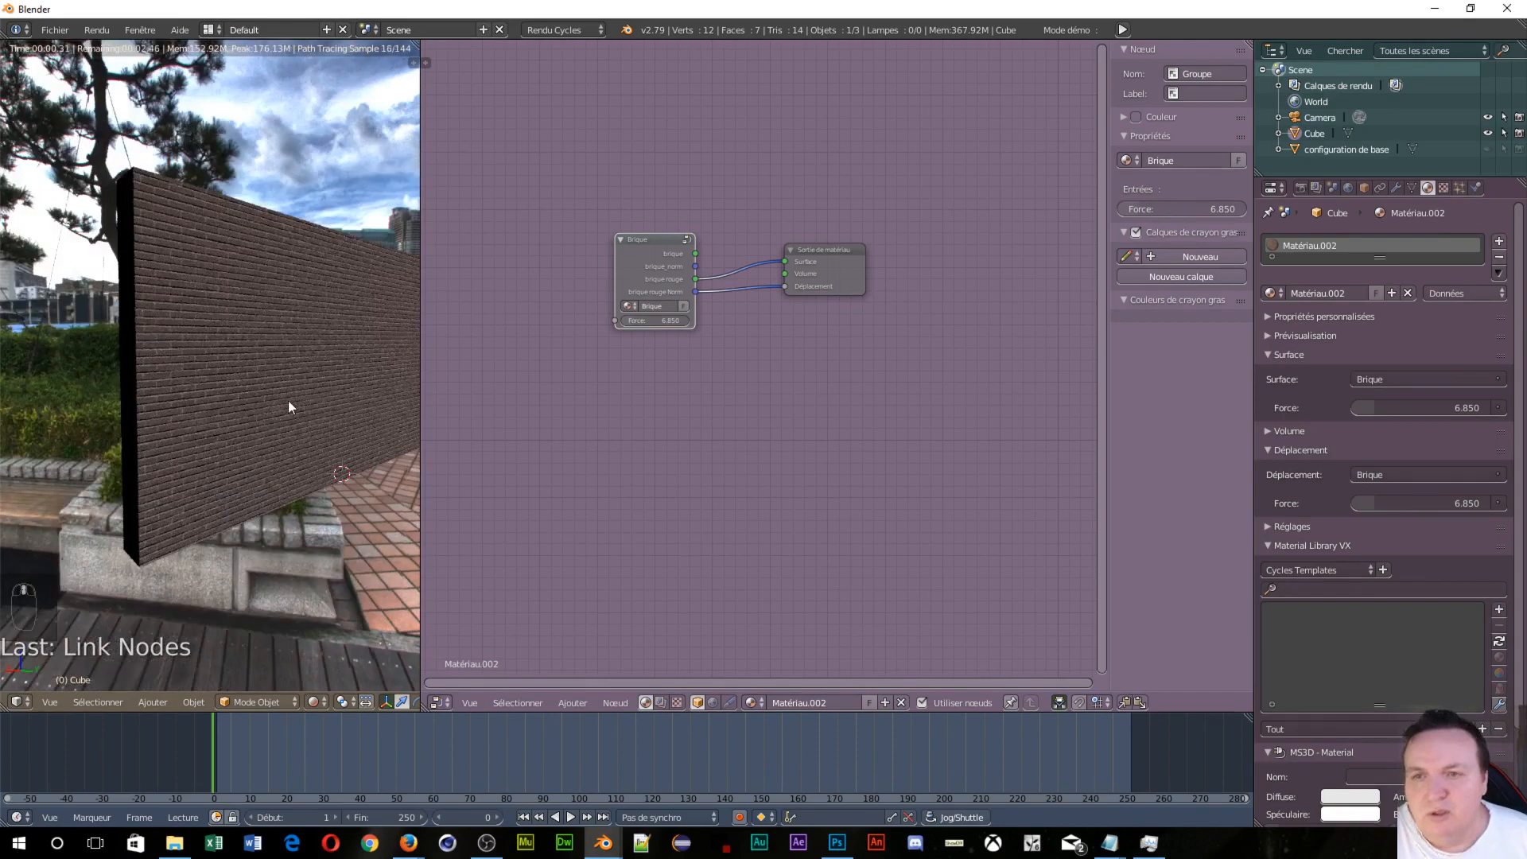
mouse_move(288, 407)
middle_mouse_down()
mouse_move(202, 412)
mouse_move(365, 375)
mouse_move(280, 364)
mouse_move(296, 390)
middle_mouse_up()
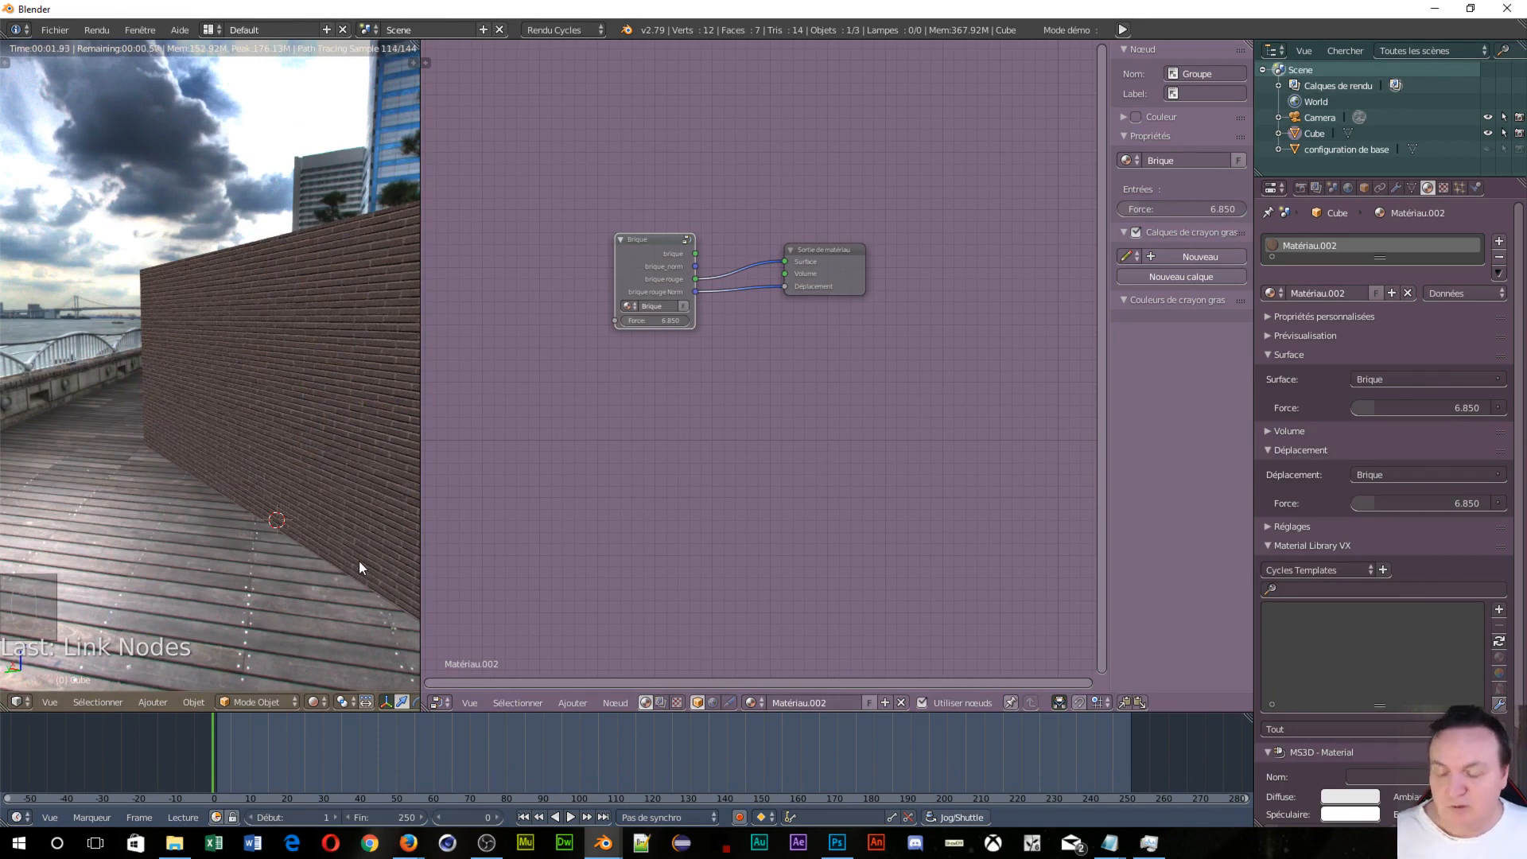
Step: Add a plane mesh at the base of the wall and scale it up into a large ground surface
key("shift+a")
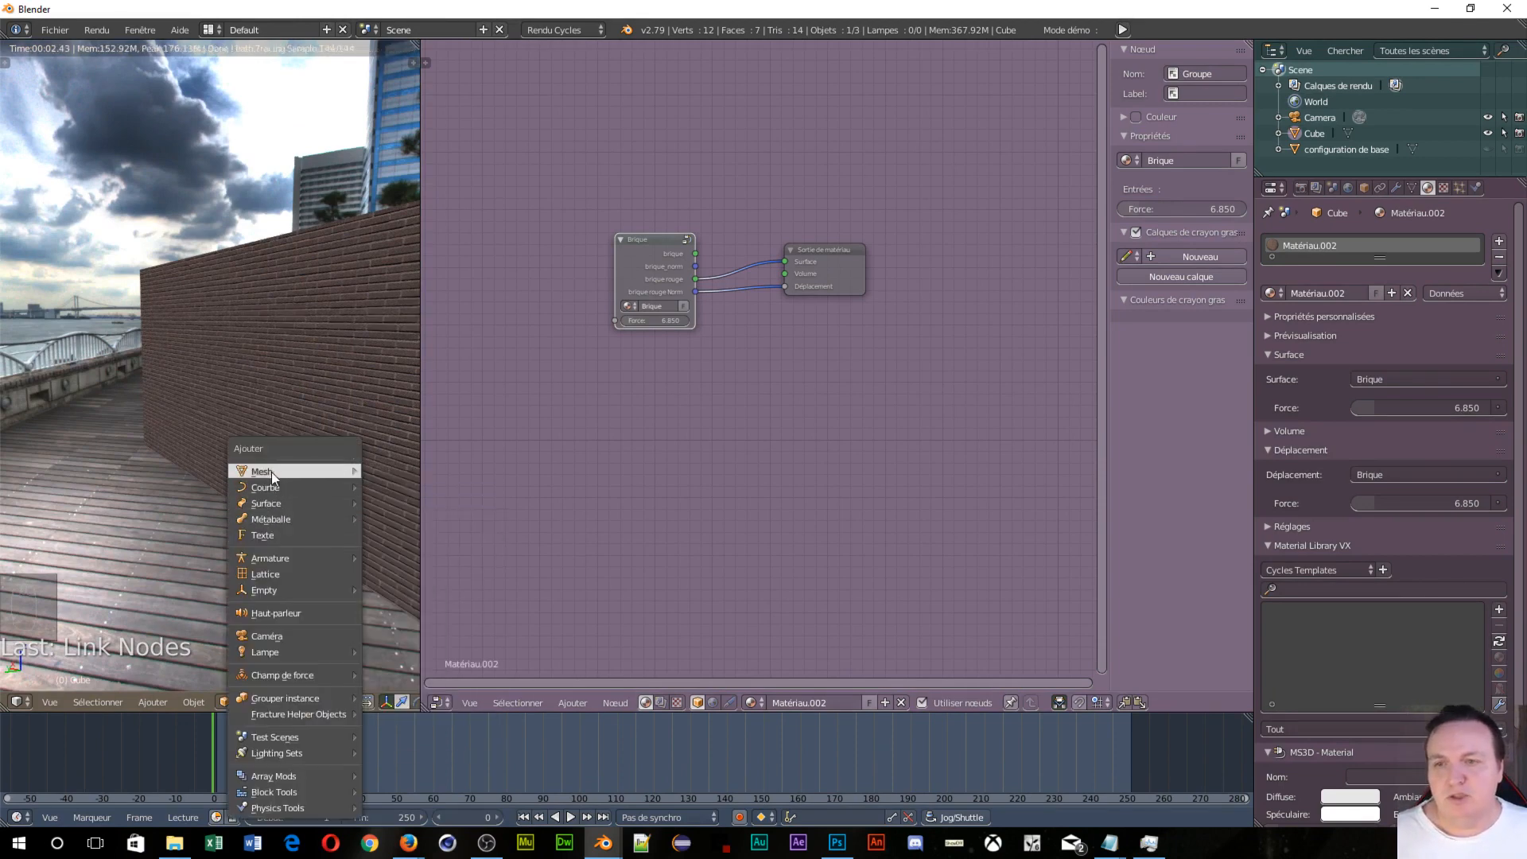
mouse_move(271, 471)
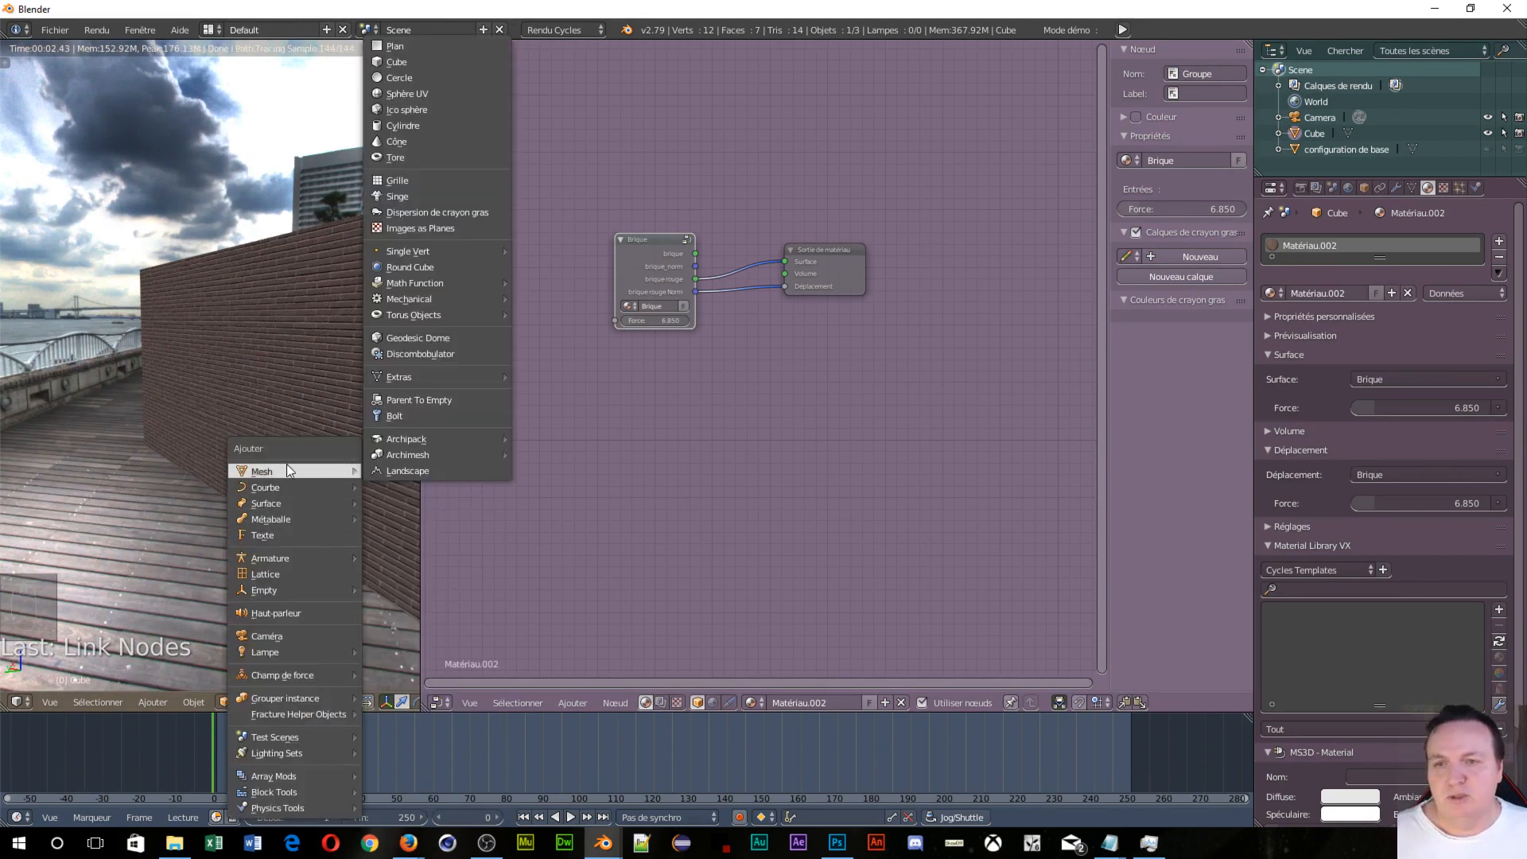
left_click(407, 46)
key("s")
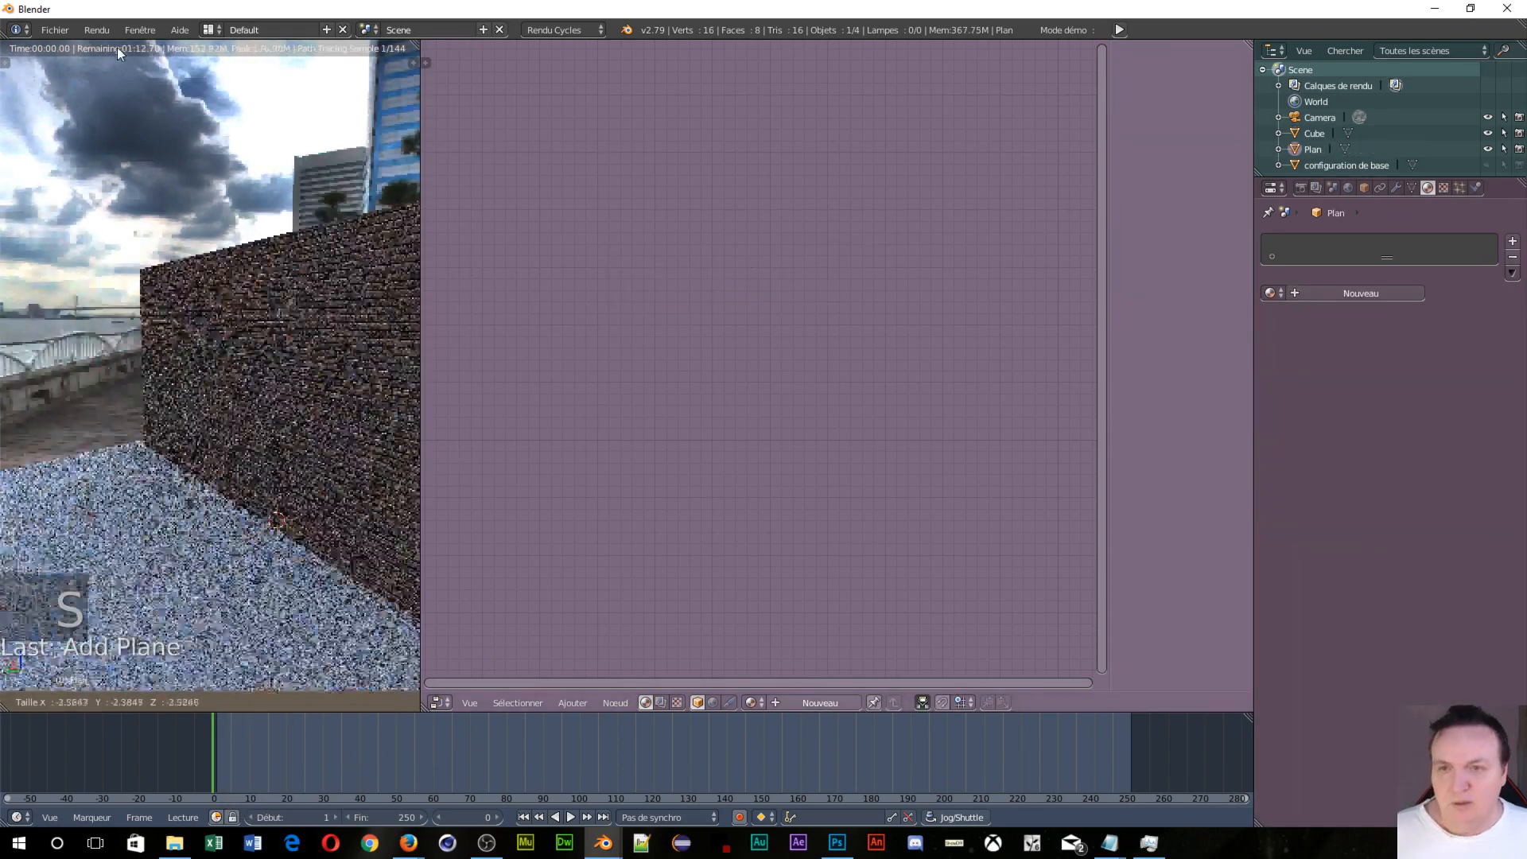
left_click(220, 507)
scroll(218, 500, "down", 6)
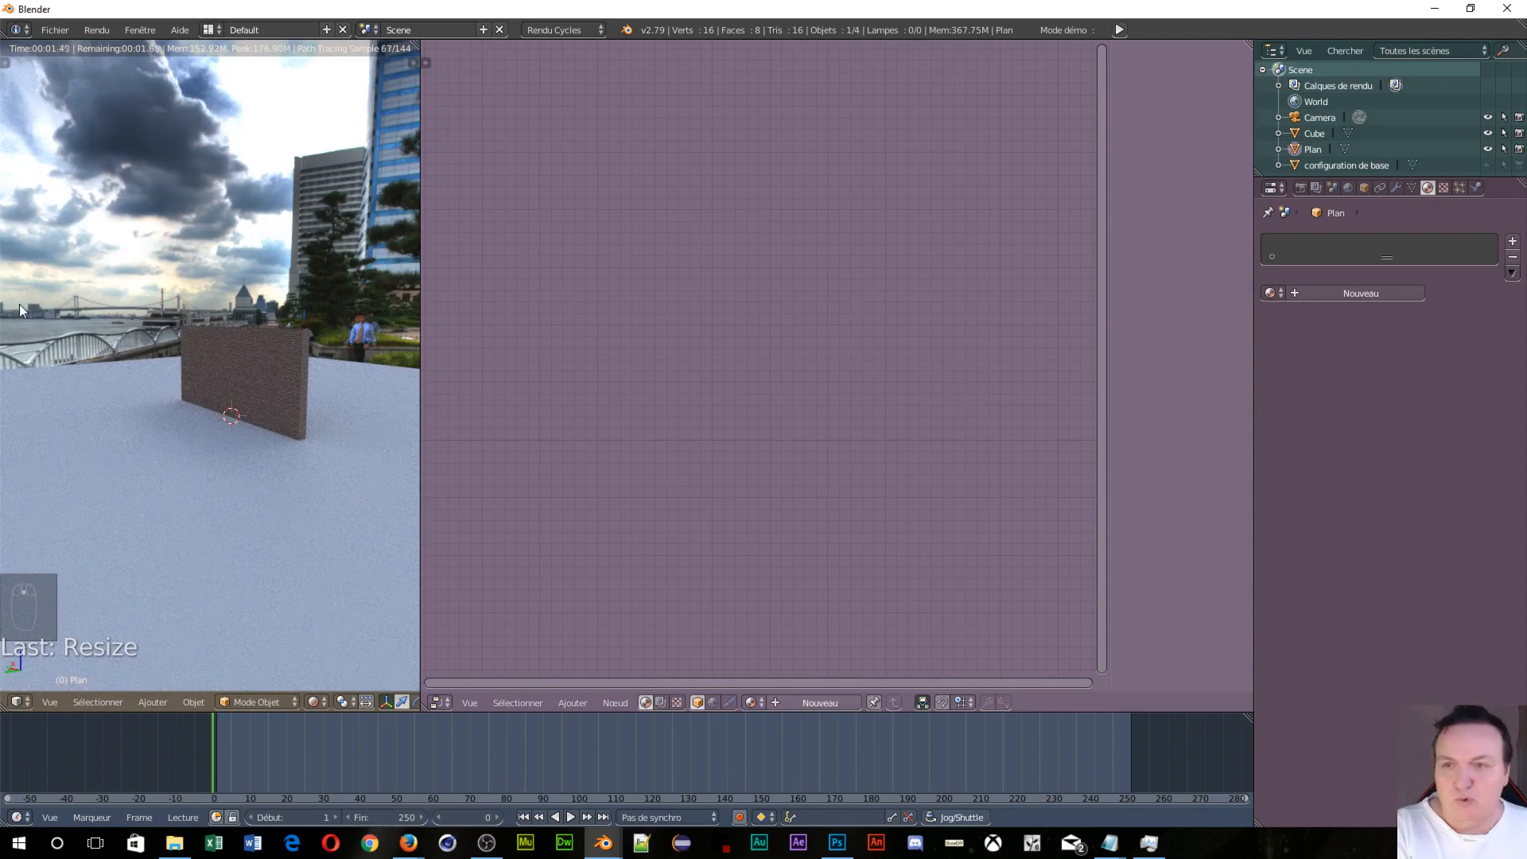
Step: Split the node editor area in two and turn the new area into a Vue 3D editor
key("KP_7")
key("KP_5")
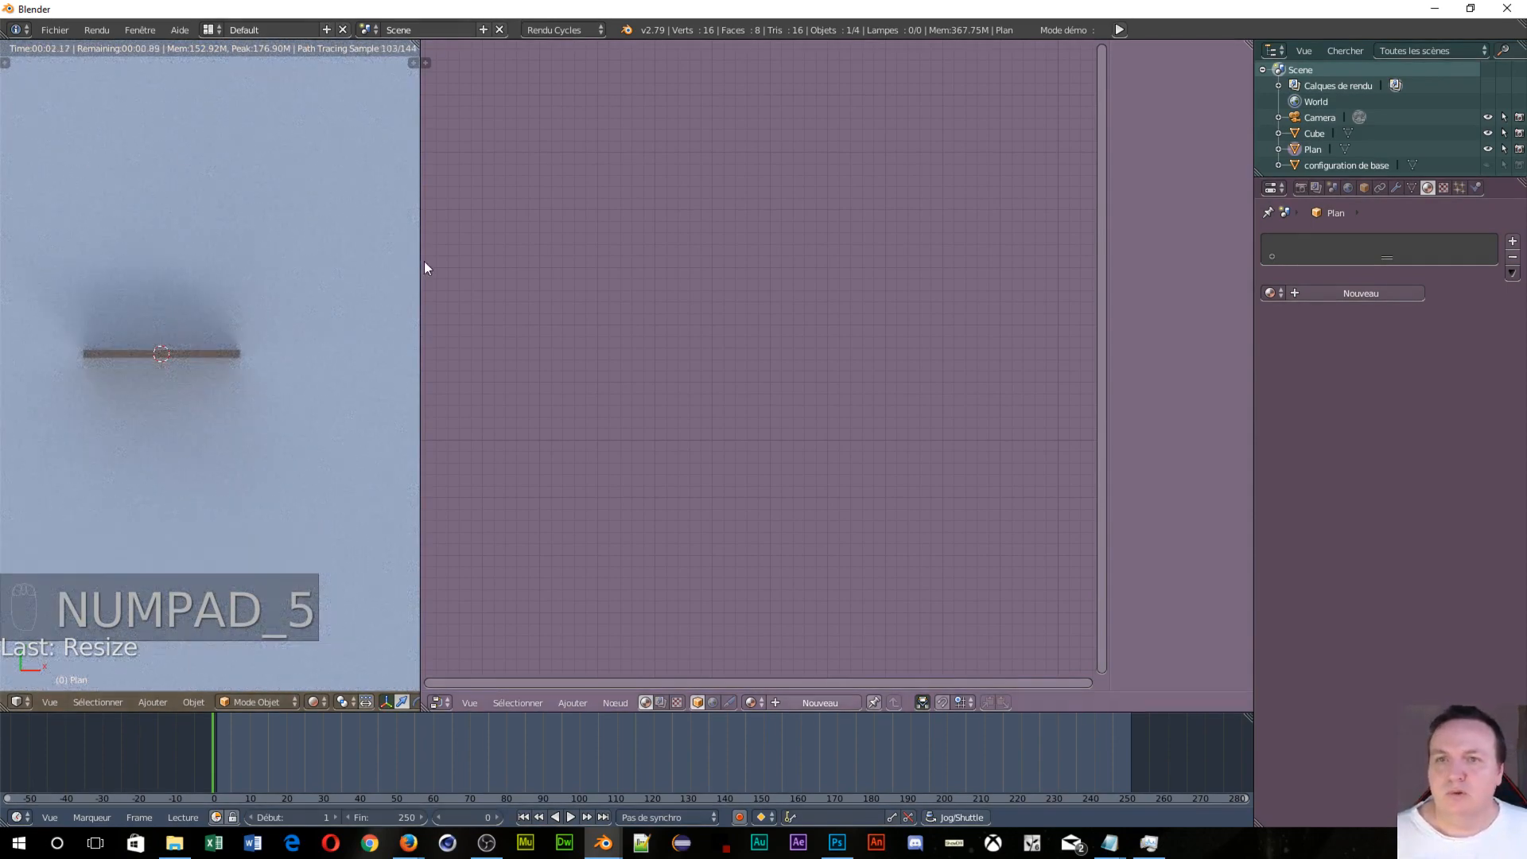
mouse_move(419, 45)
left_mouse_down()
mouse_move(662, 97)
mouse_move(392, 99)
mouse_move(429, 93)
mouse_move(410, 80)
mouse_move(415, 45)
left_mouse_up()
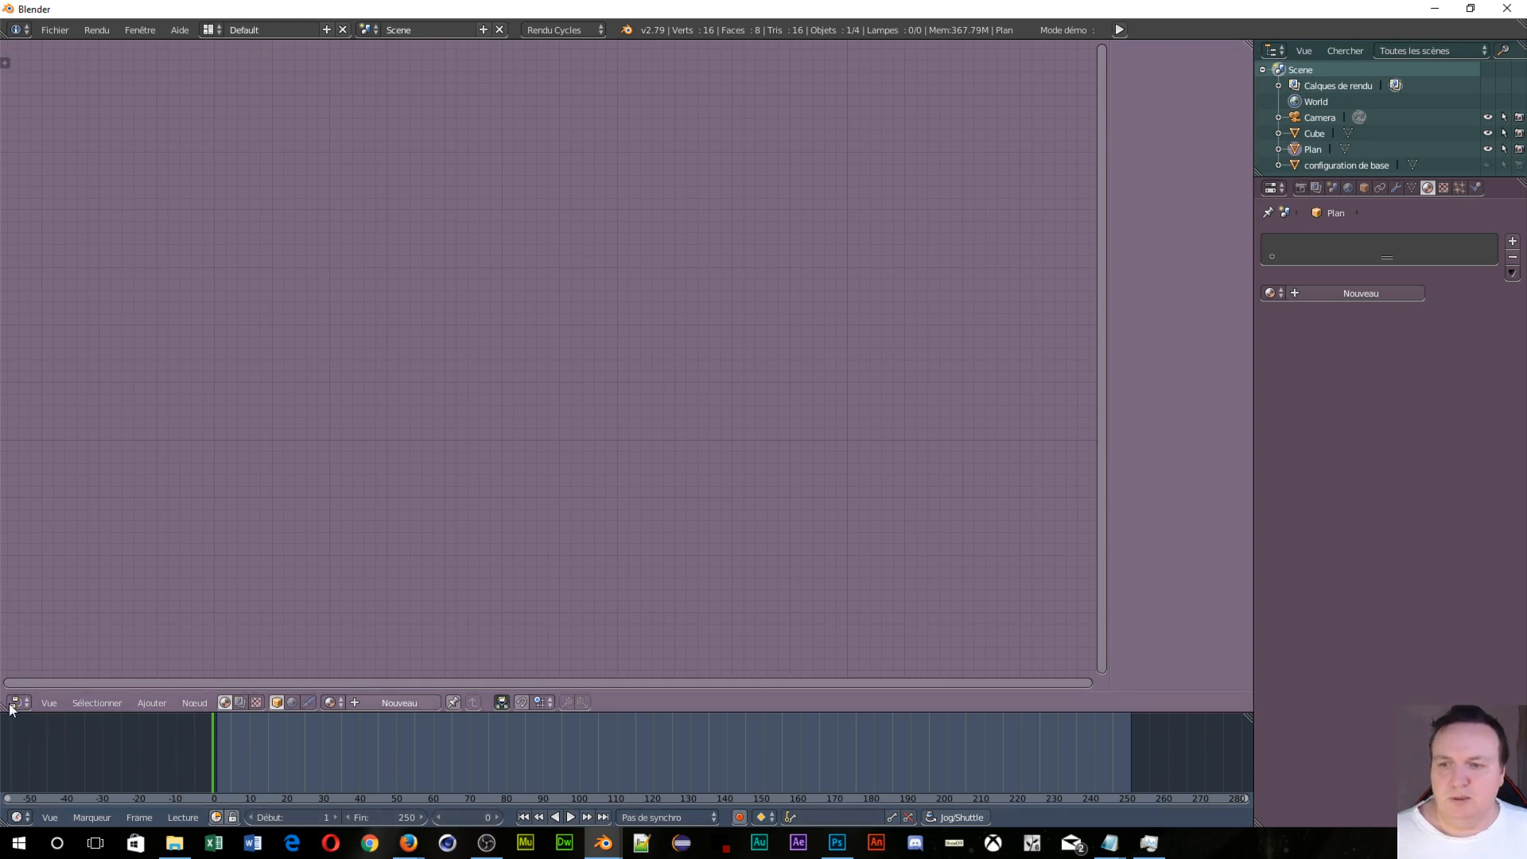
left_click_drag(4, 707, 520, 699)
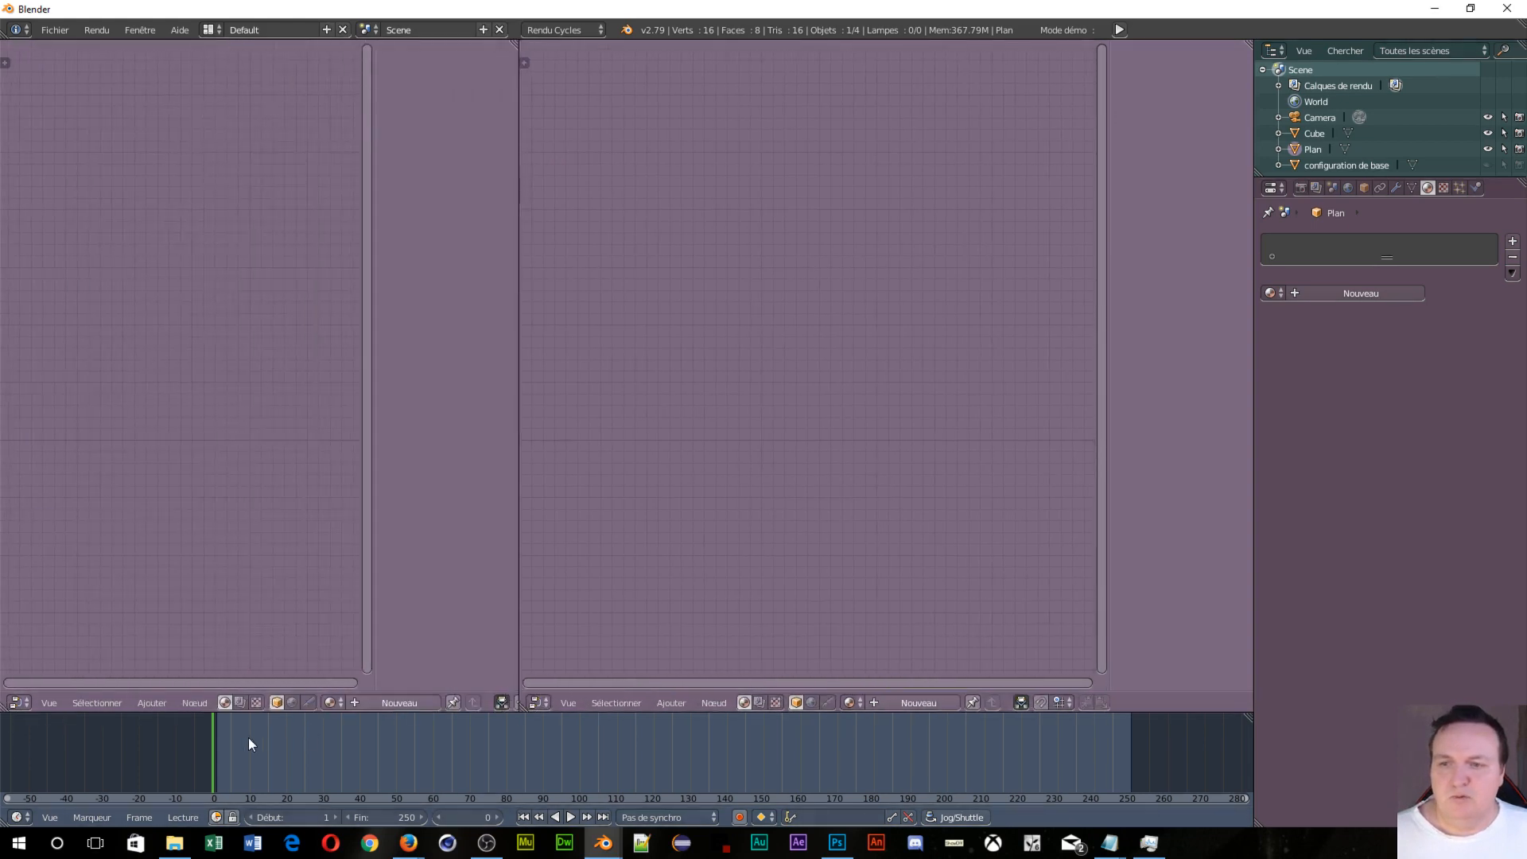
left_click(19, 704)
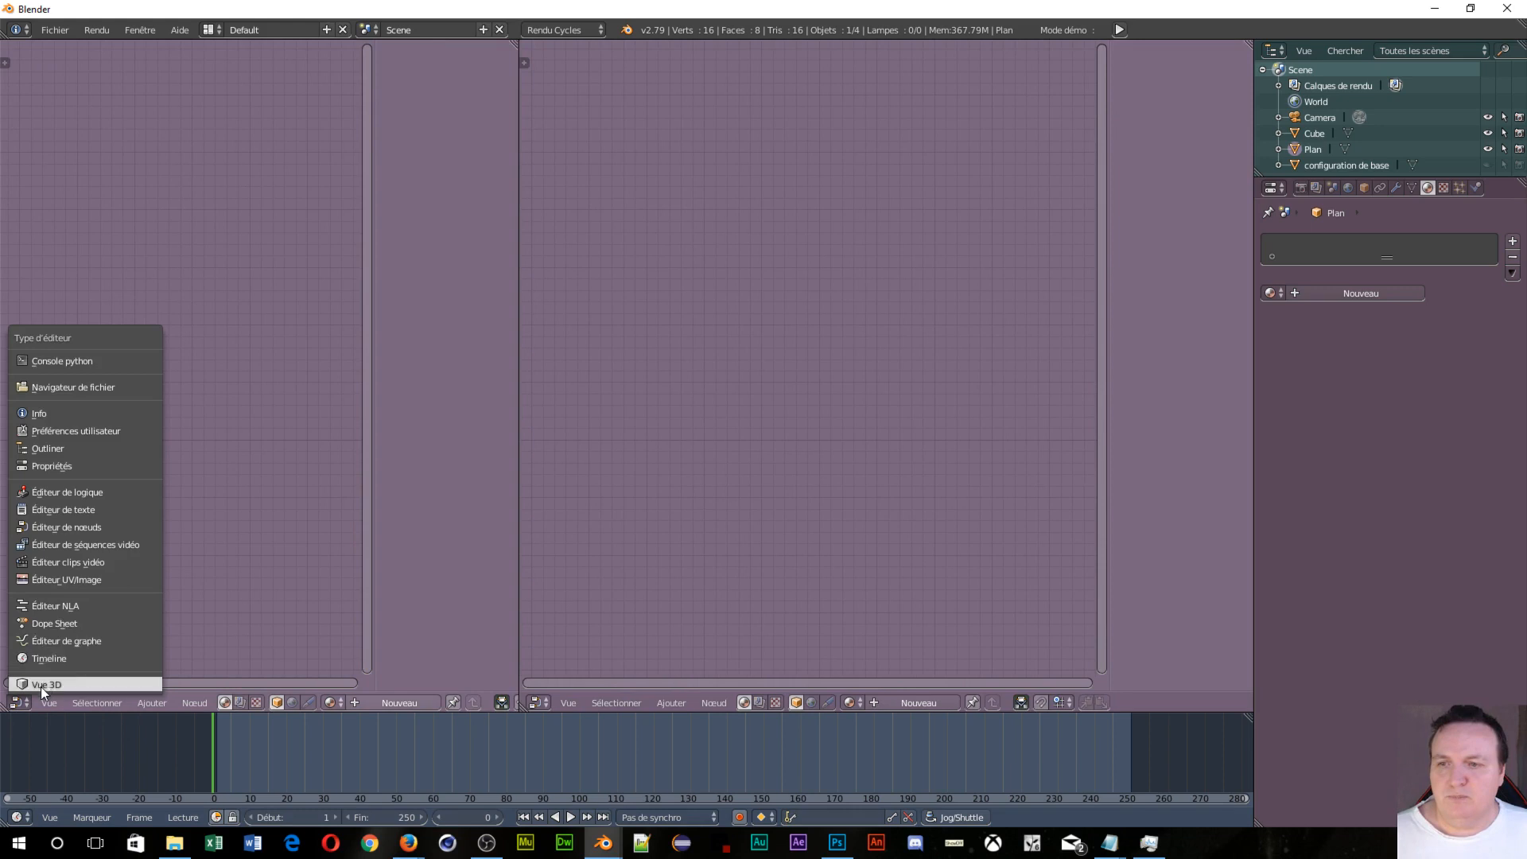
left_click(40, 685)
Step: Unwrap the ground plane's UVs in Edit Mode by projecting from the top orthographic view
scroll(271, 427, "down", 4)
middle_click_drag(312, 488, 228, 482)
key("KP_7")
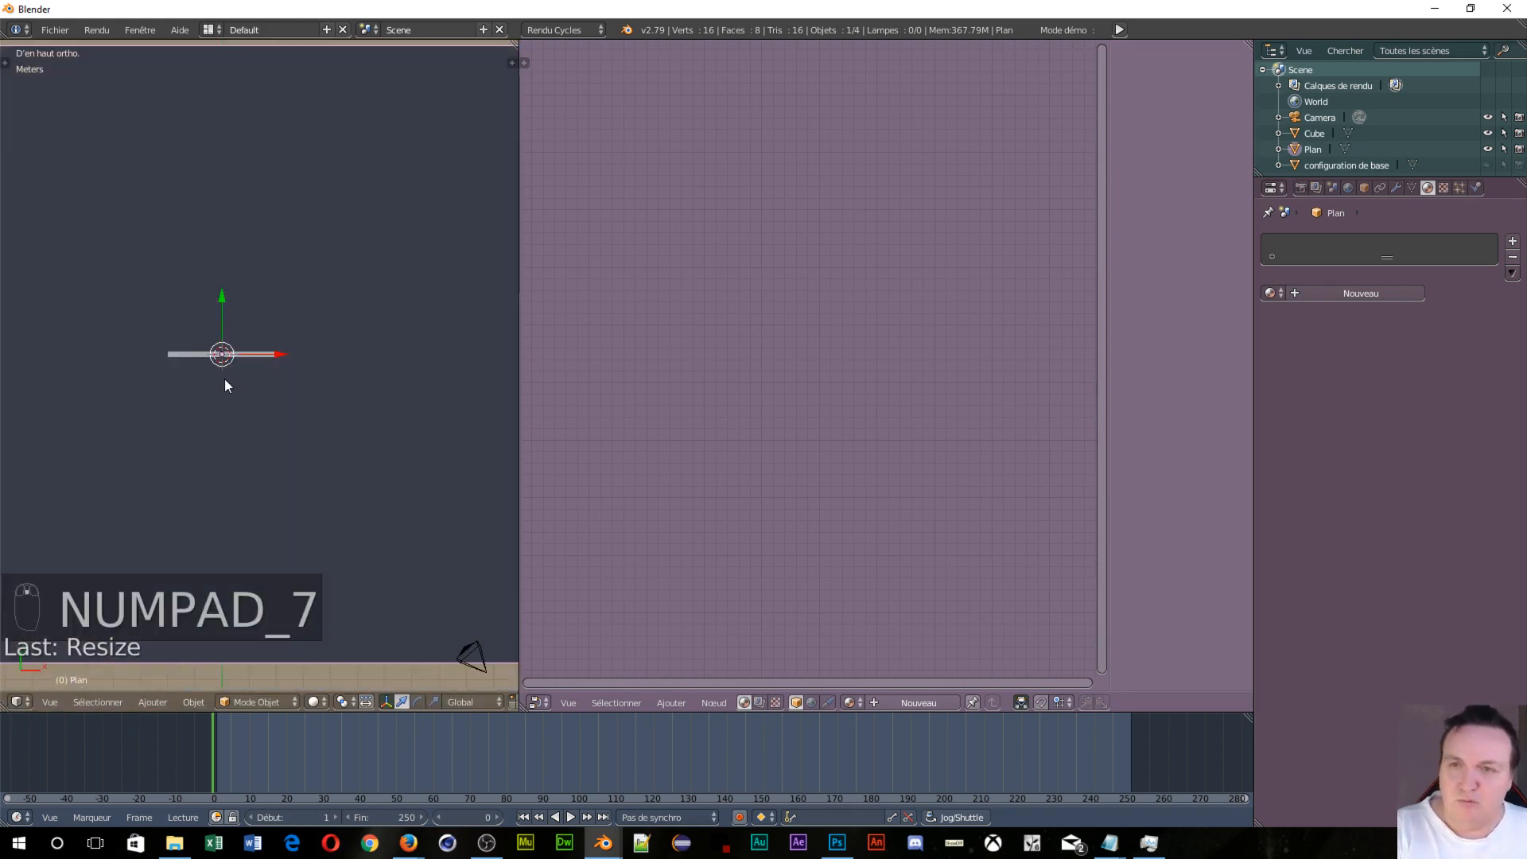
scroll(251, 356, "down", 2)
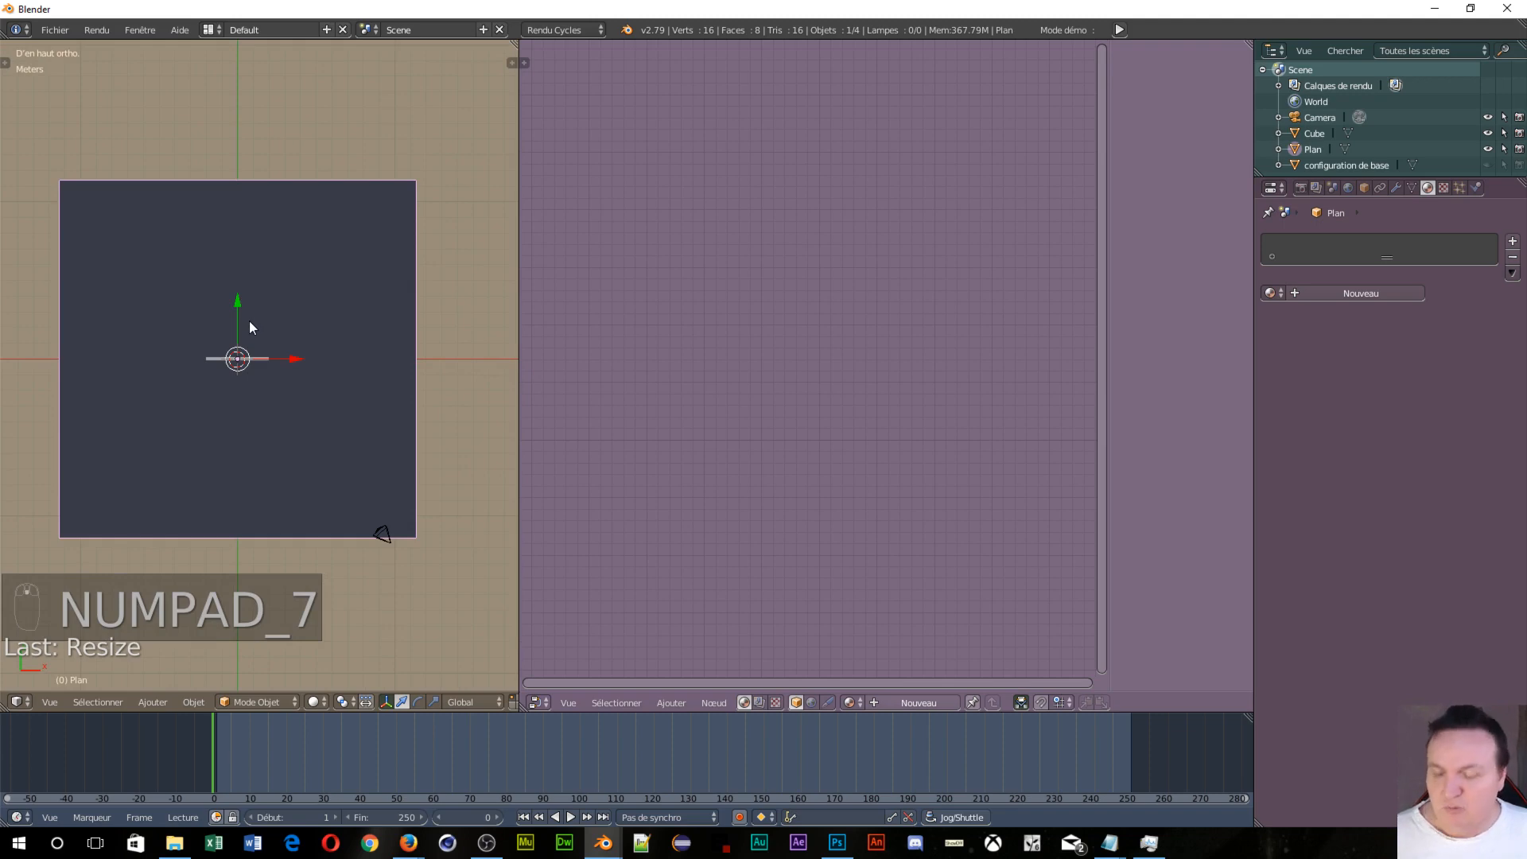
key("Tab")
left_click(368, 323)
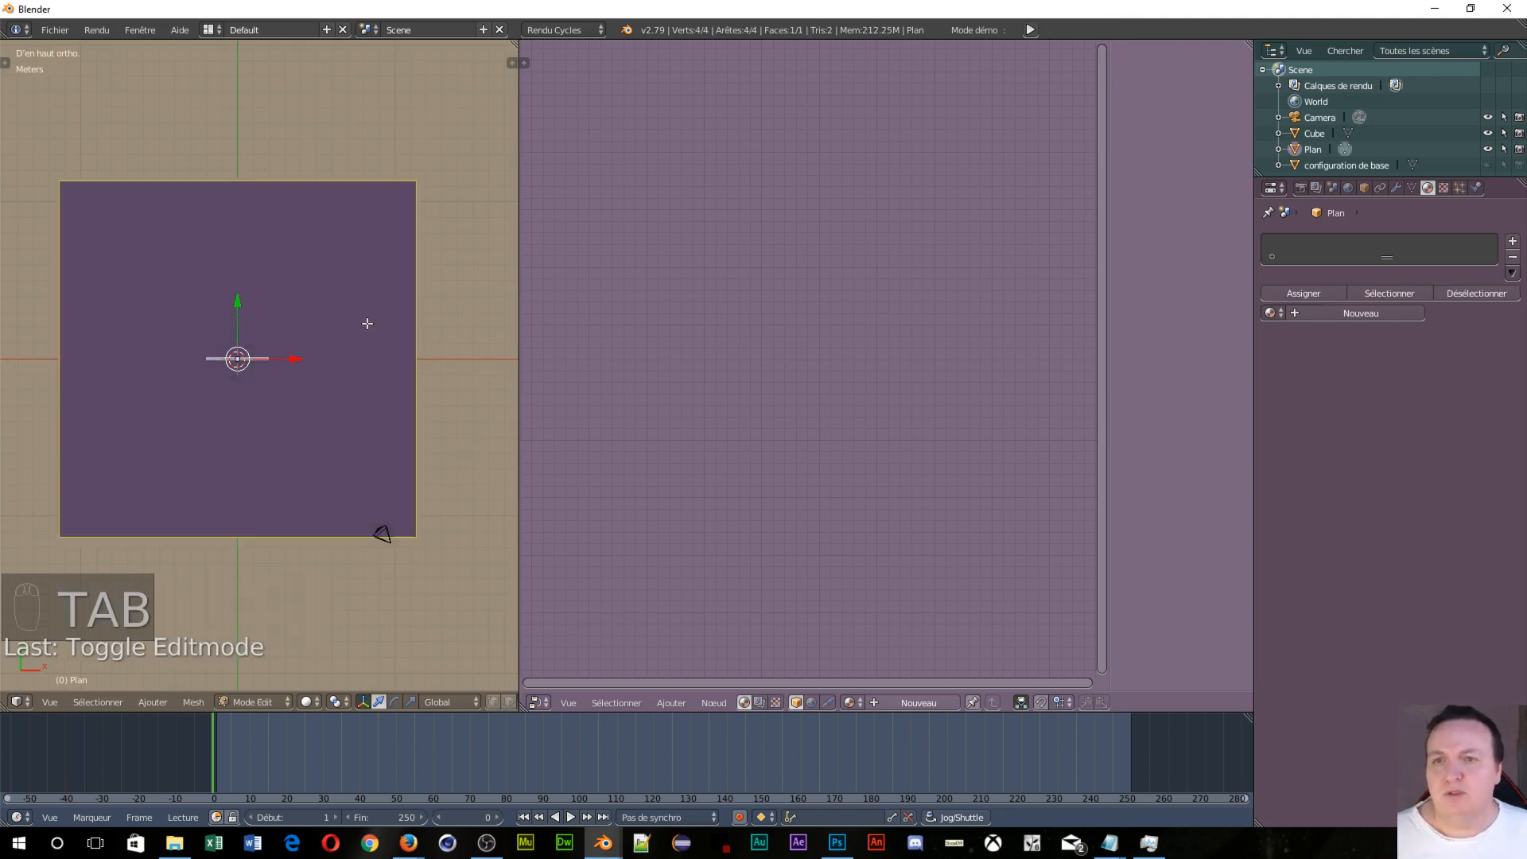
key("u")
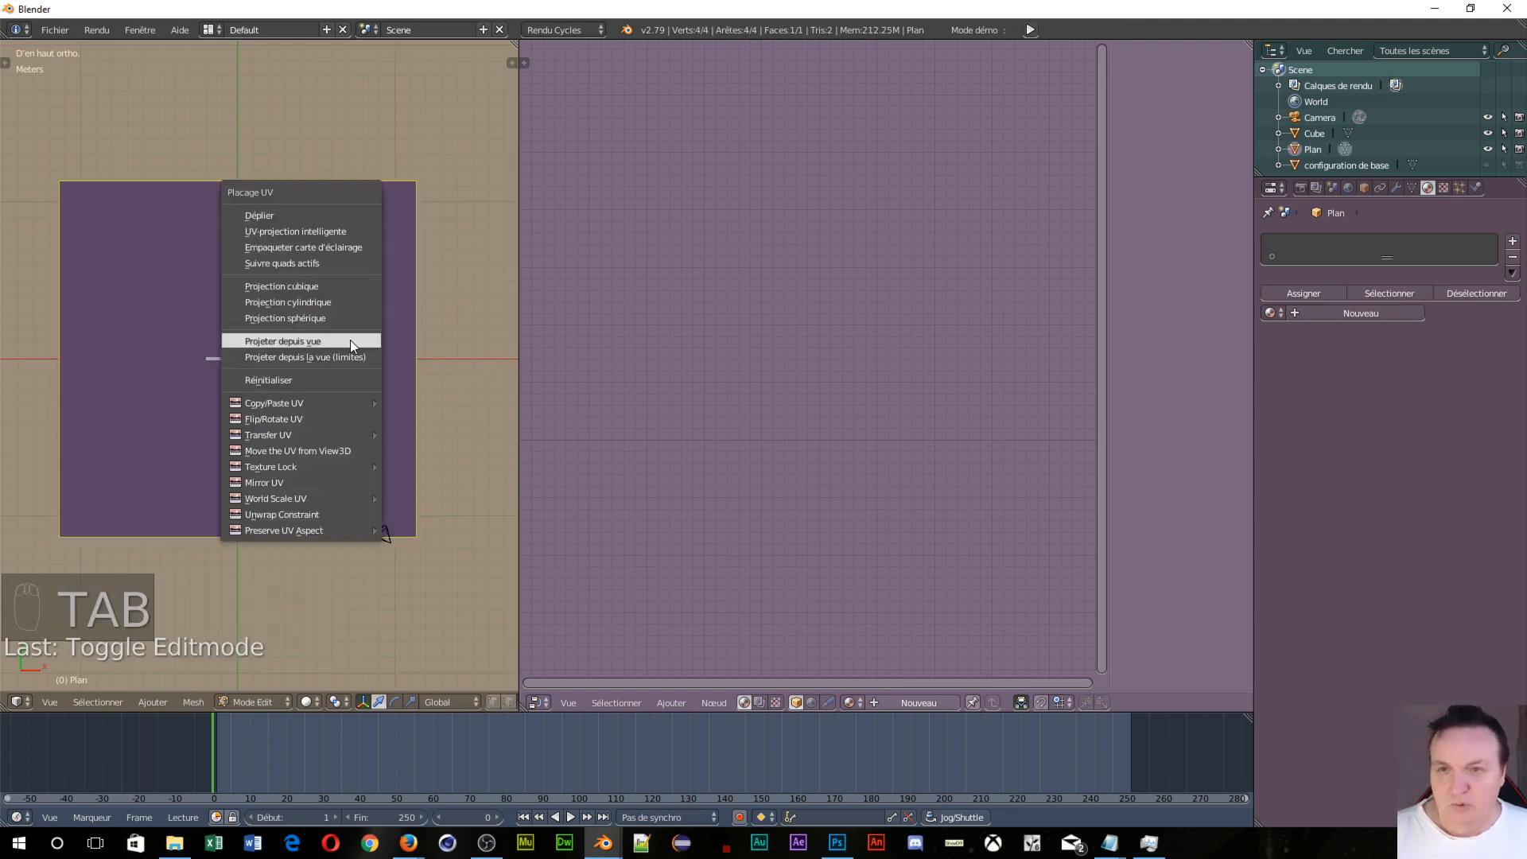
left_click(307, 346)
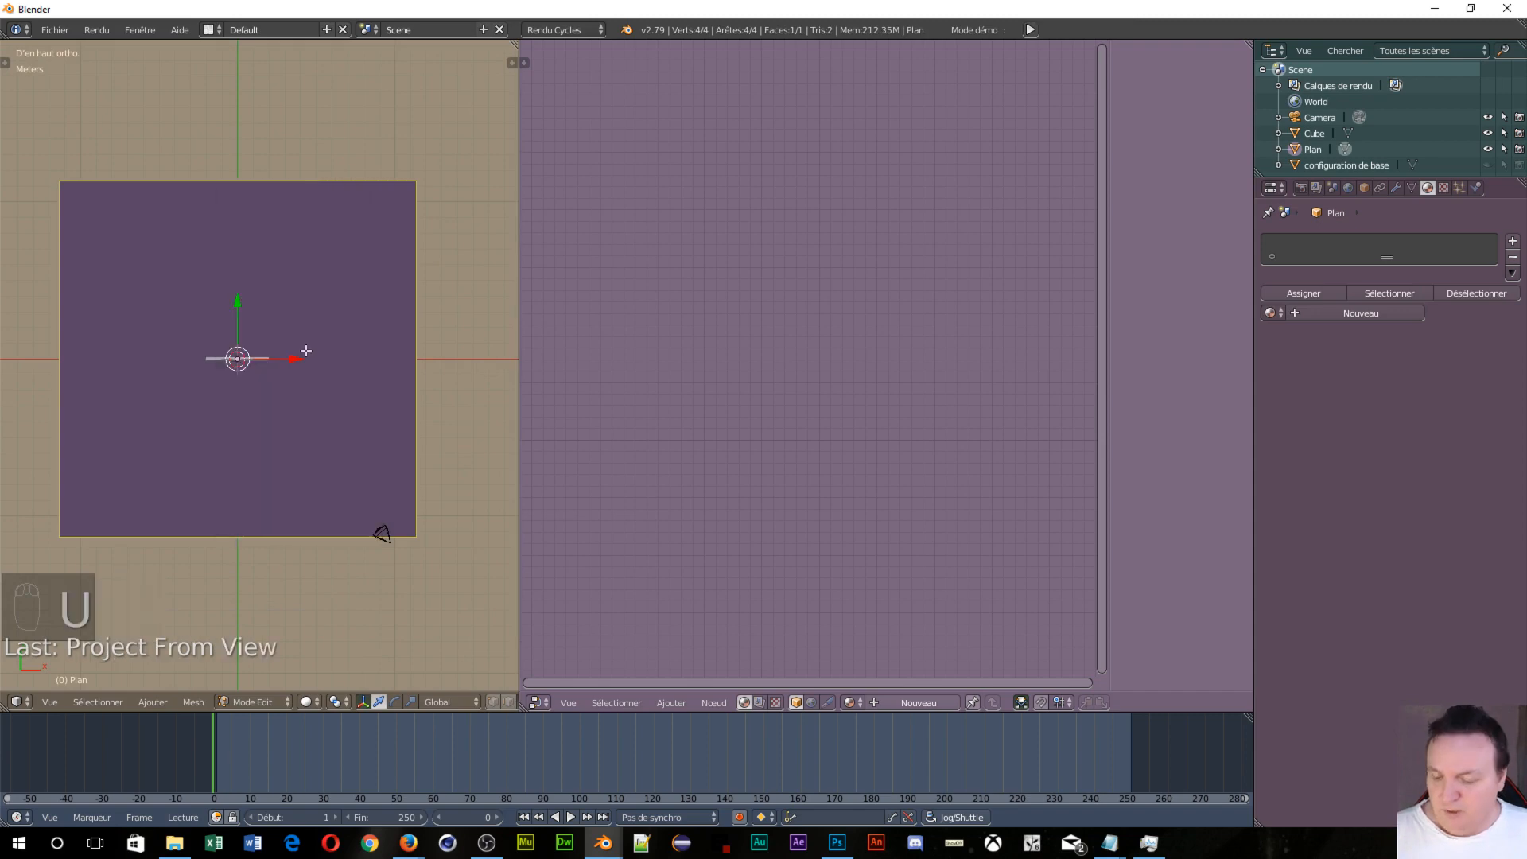
key("Tab")
left_click(178, 349)
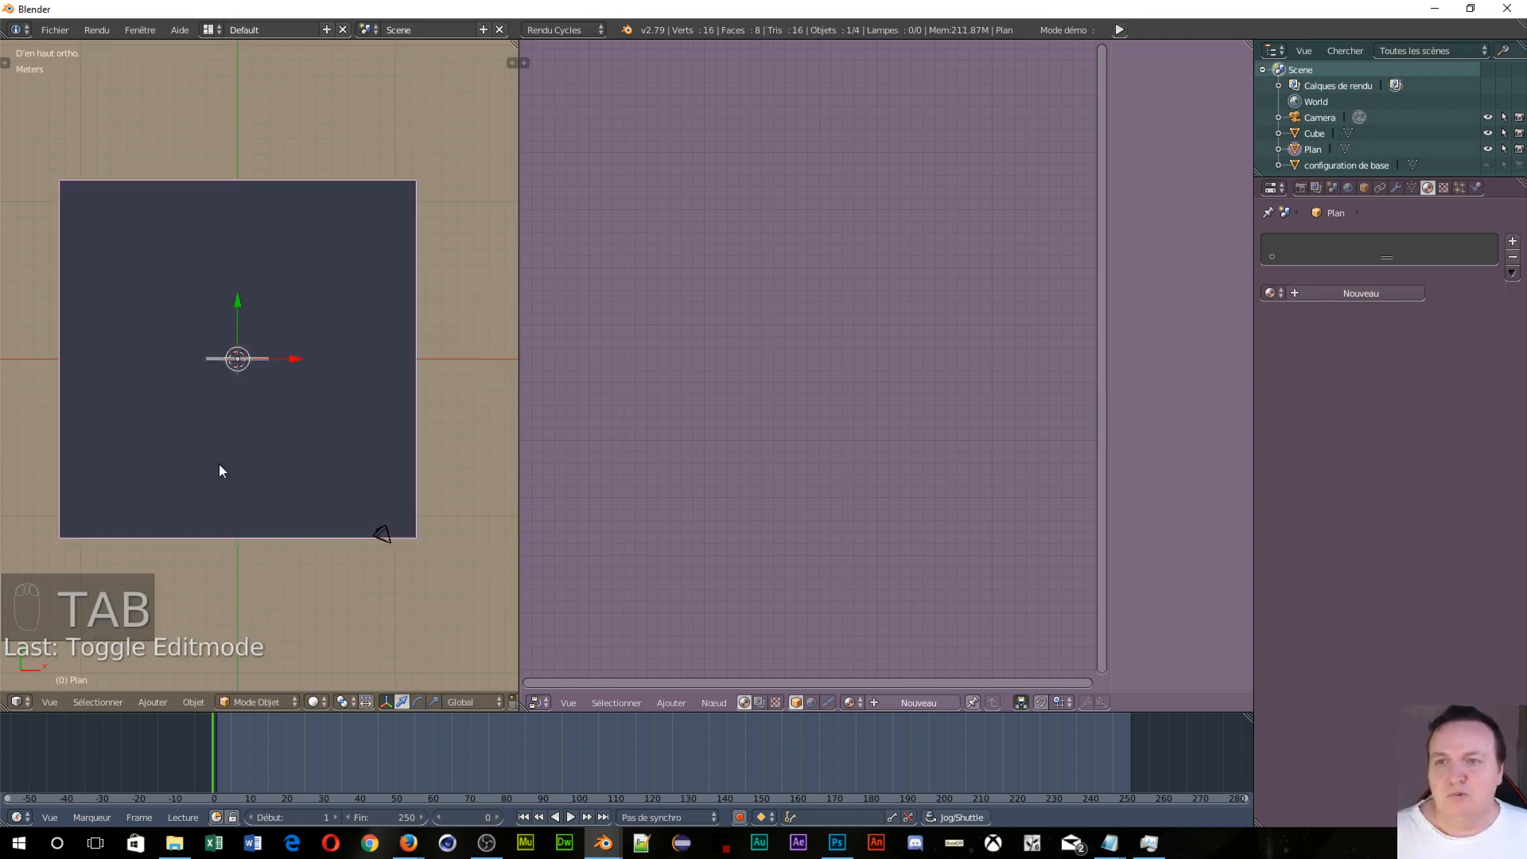
Step: Show the wall and ground in a perspective view with rendered shading
scroll(219, 464, "up", 4)
middle_click_drag(218, 442, 207, 305)
scroll(218, 432, "up", 7)
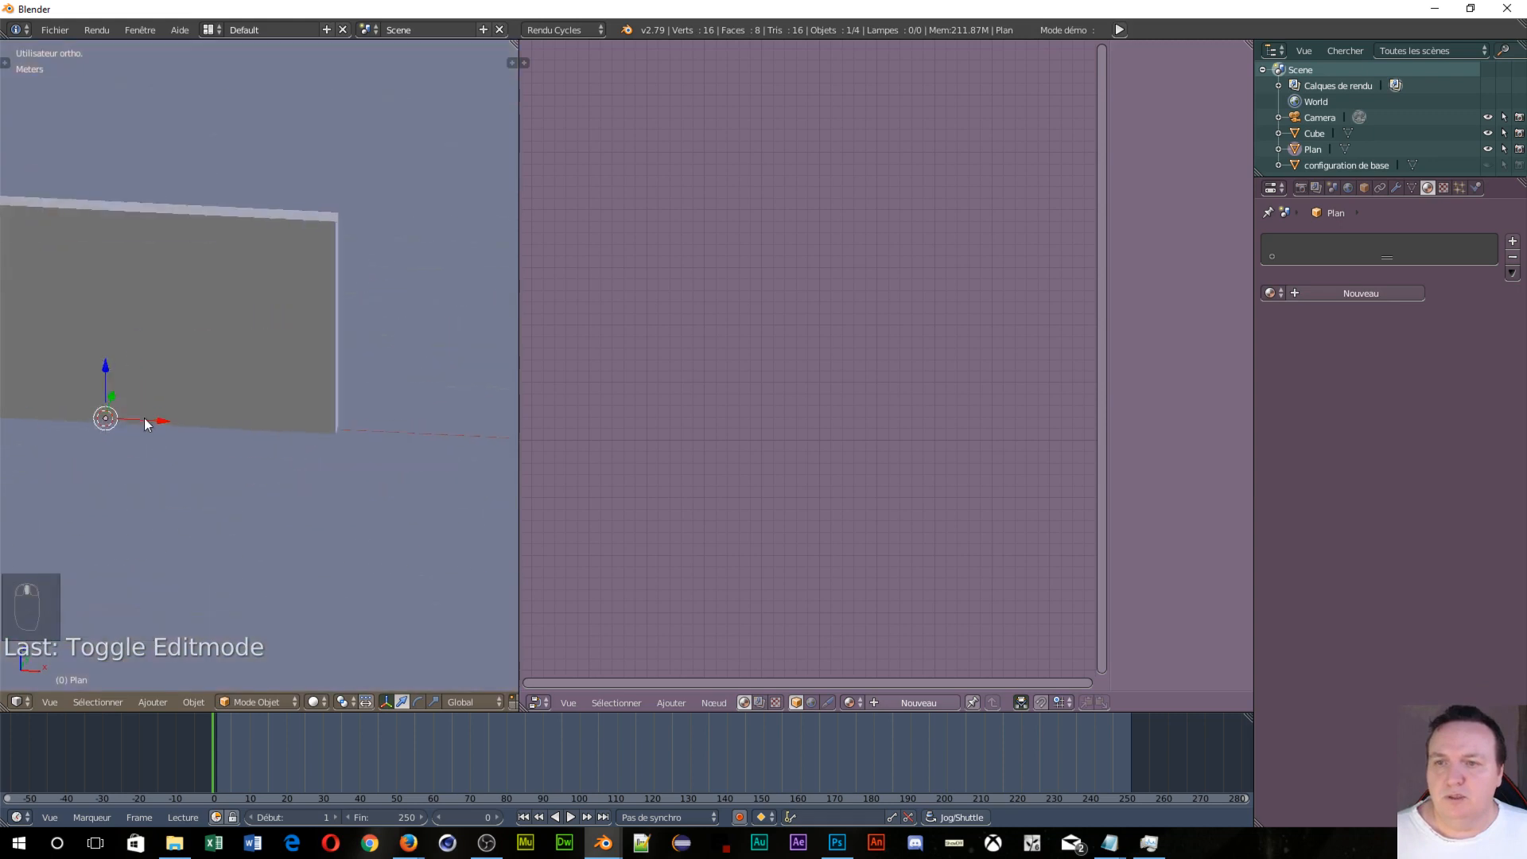
middle_click_drag(146, 403, 374, 334, "shift")
scroll(281, 322, "down", 2)
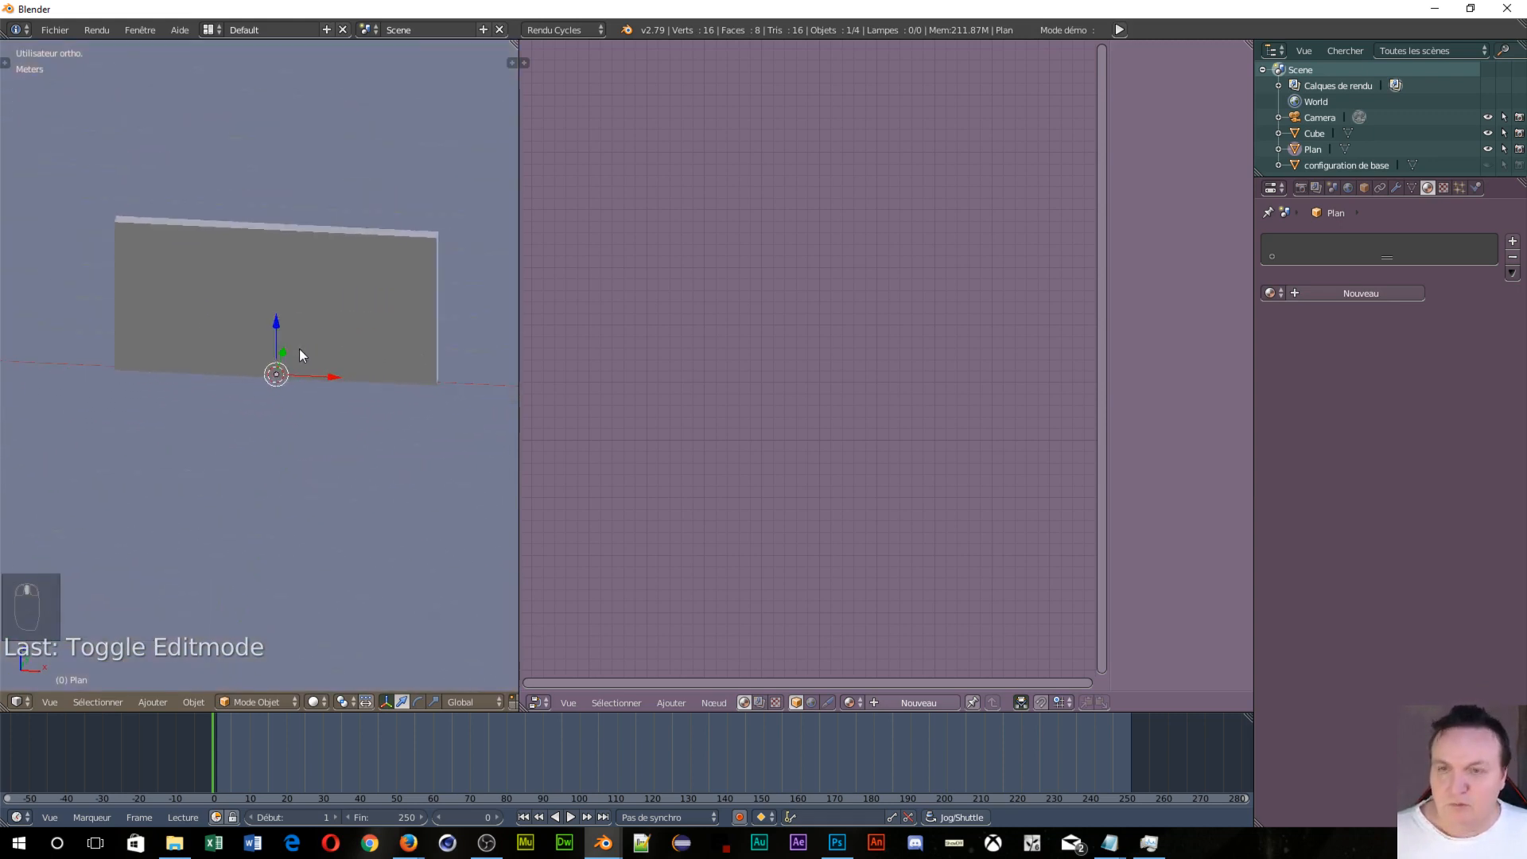
key("shift+z")
key("KP_5")
scroll(279, 363, "up", 2)
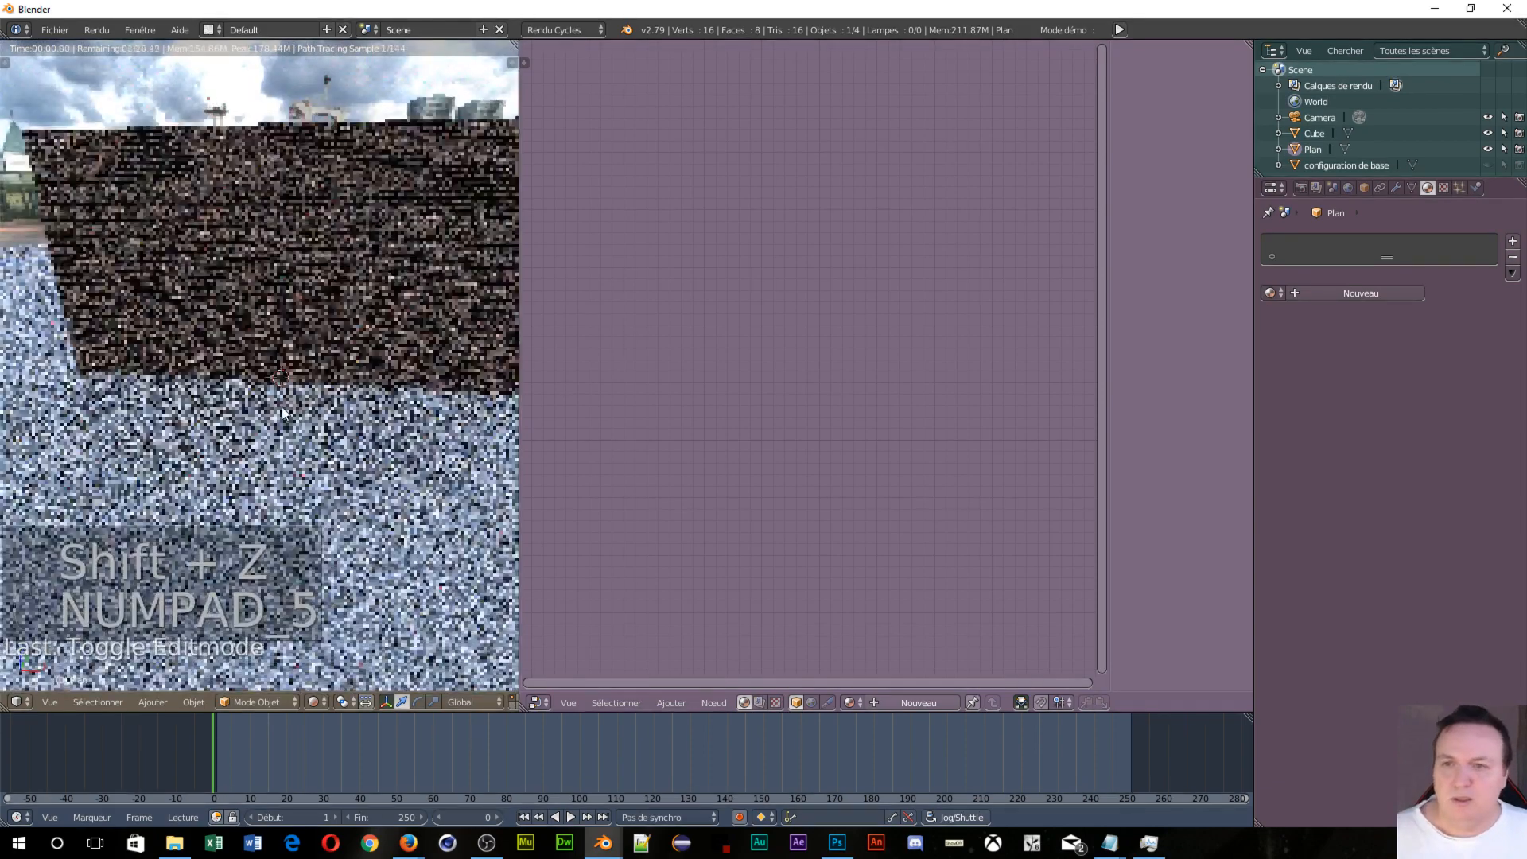
middle_click_drag(298, 408, 269, 382)
scroll(271, 387, "down", 2)
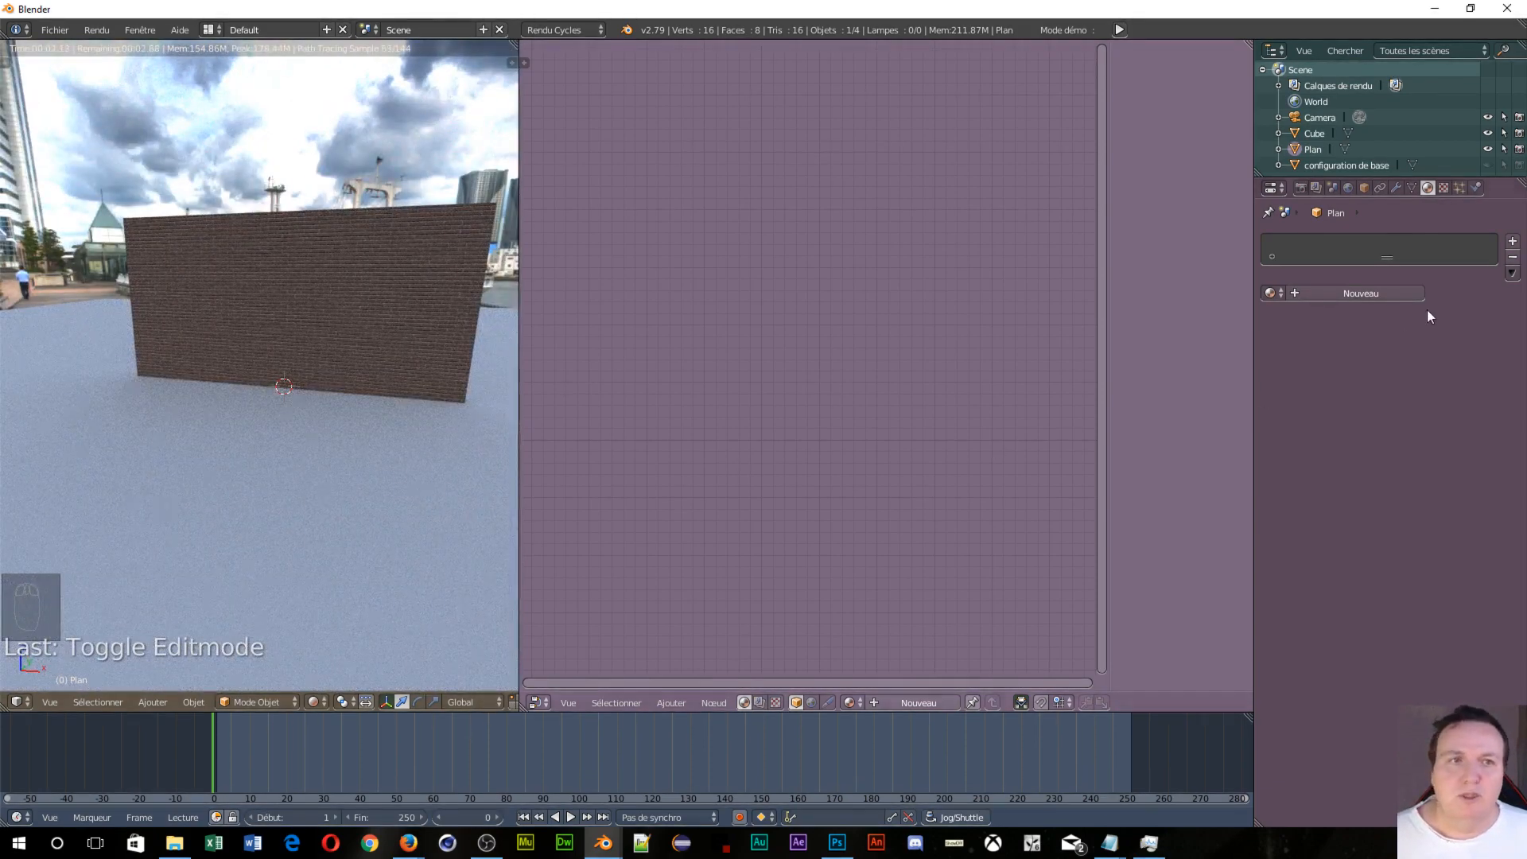
Step: Create a new material for the ground plane and set its surface to the Brique group's brique output
left_click(1375, 294)
left_click(1474, 379)
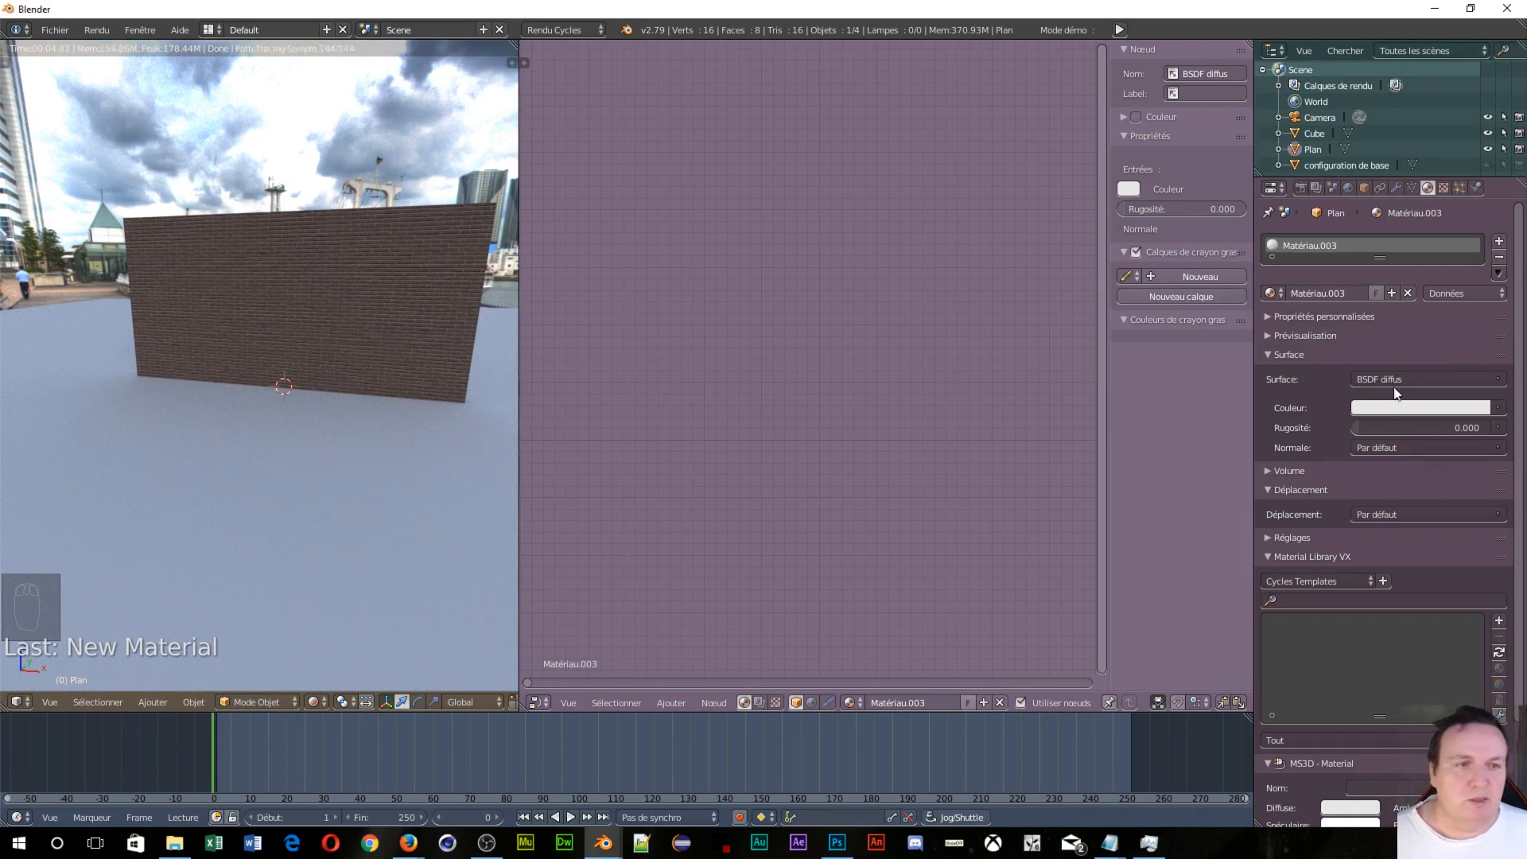
left_click(1495, 380)
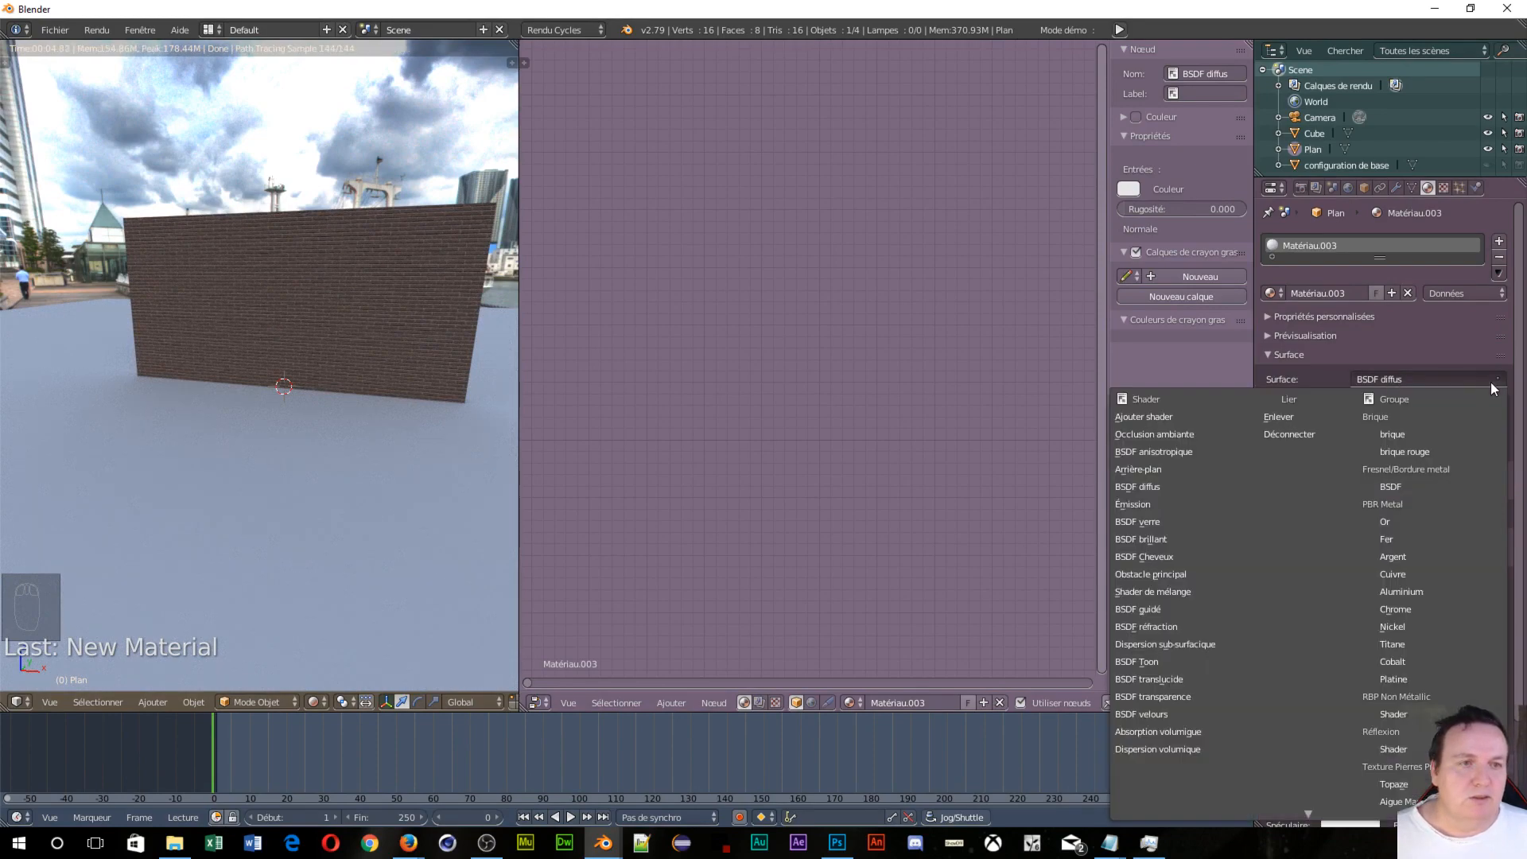
left_click(1392, 434)
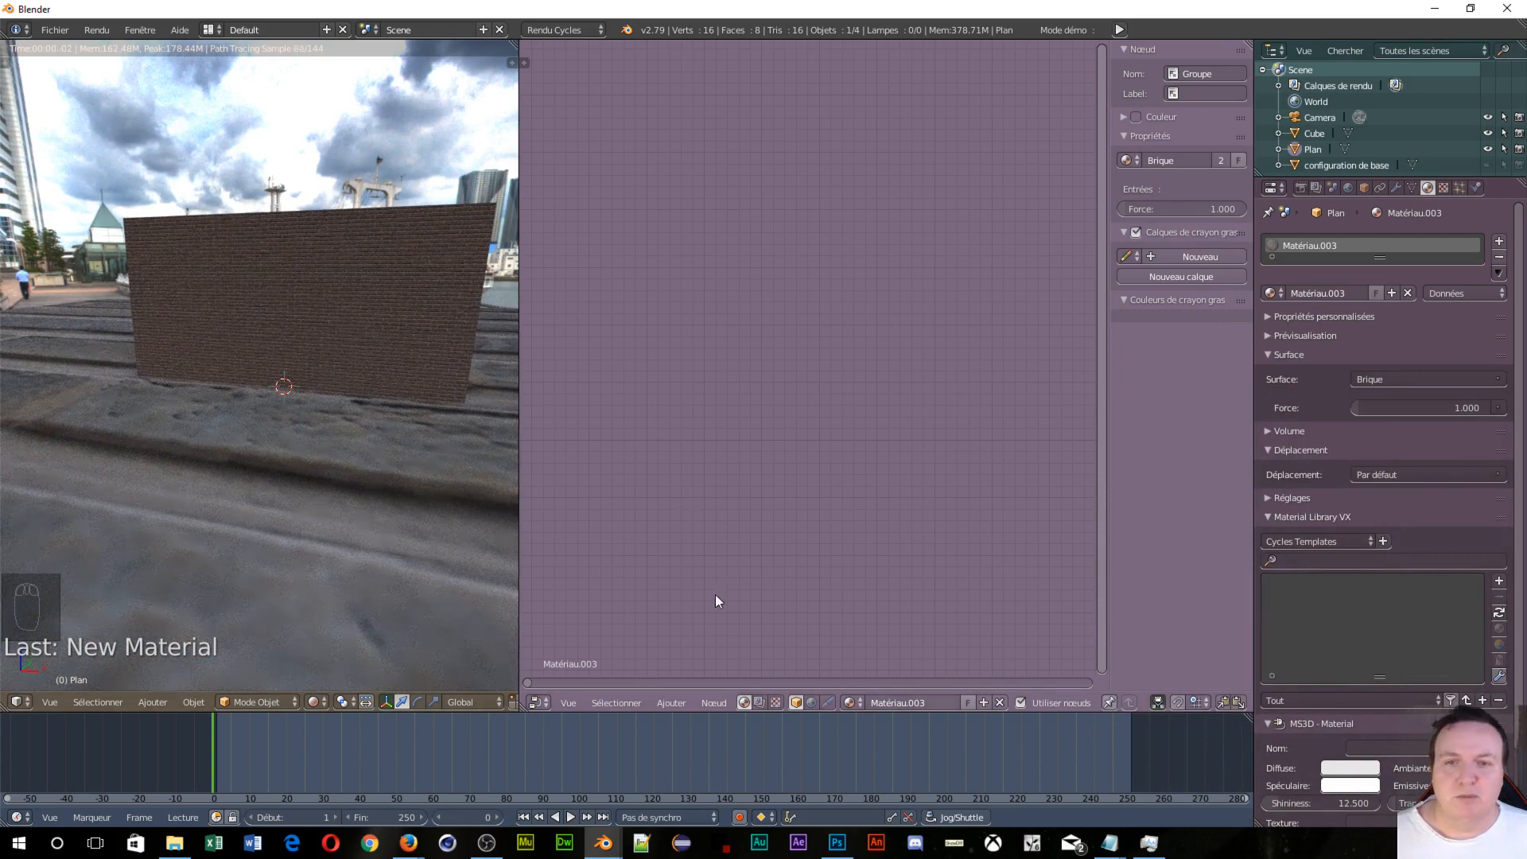
Step: Link the Brique group's brique_norm output to the ground material's displacement input and set Force to 35.2
scroll(847, 364, "down", 5)
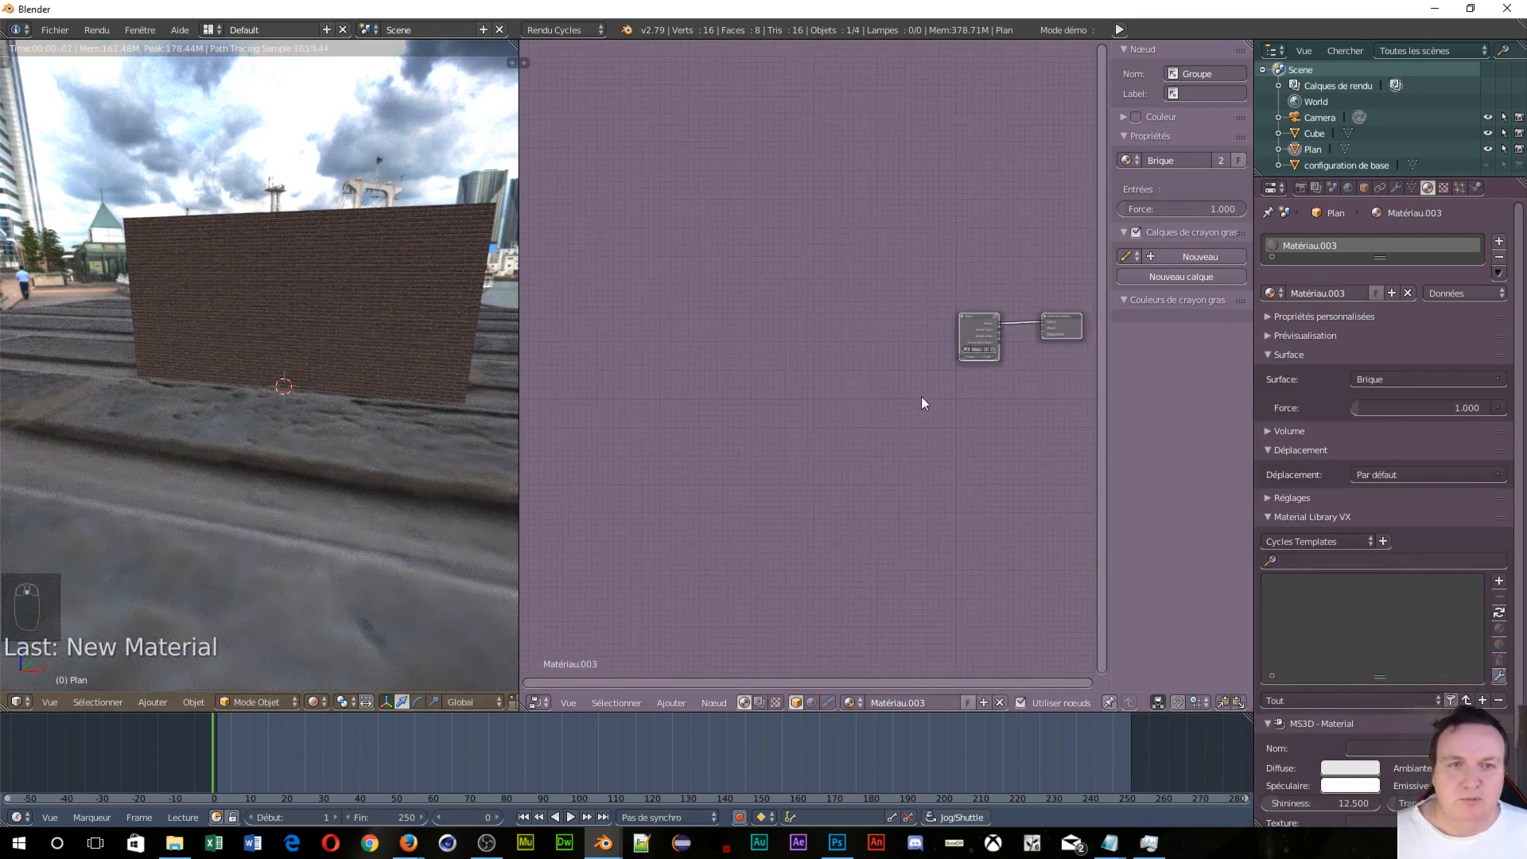
middle_click_drag(937, 423, 674, 474)
scroll(843, 460, "up", 5)
scroll(890, 452, "up", 2)
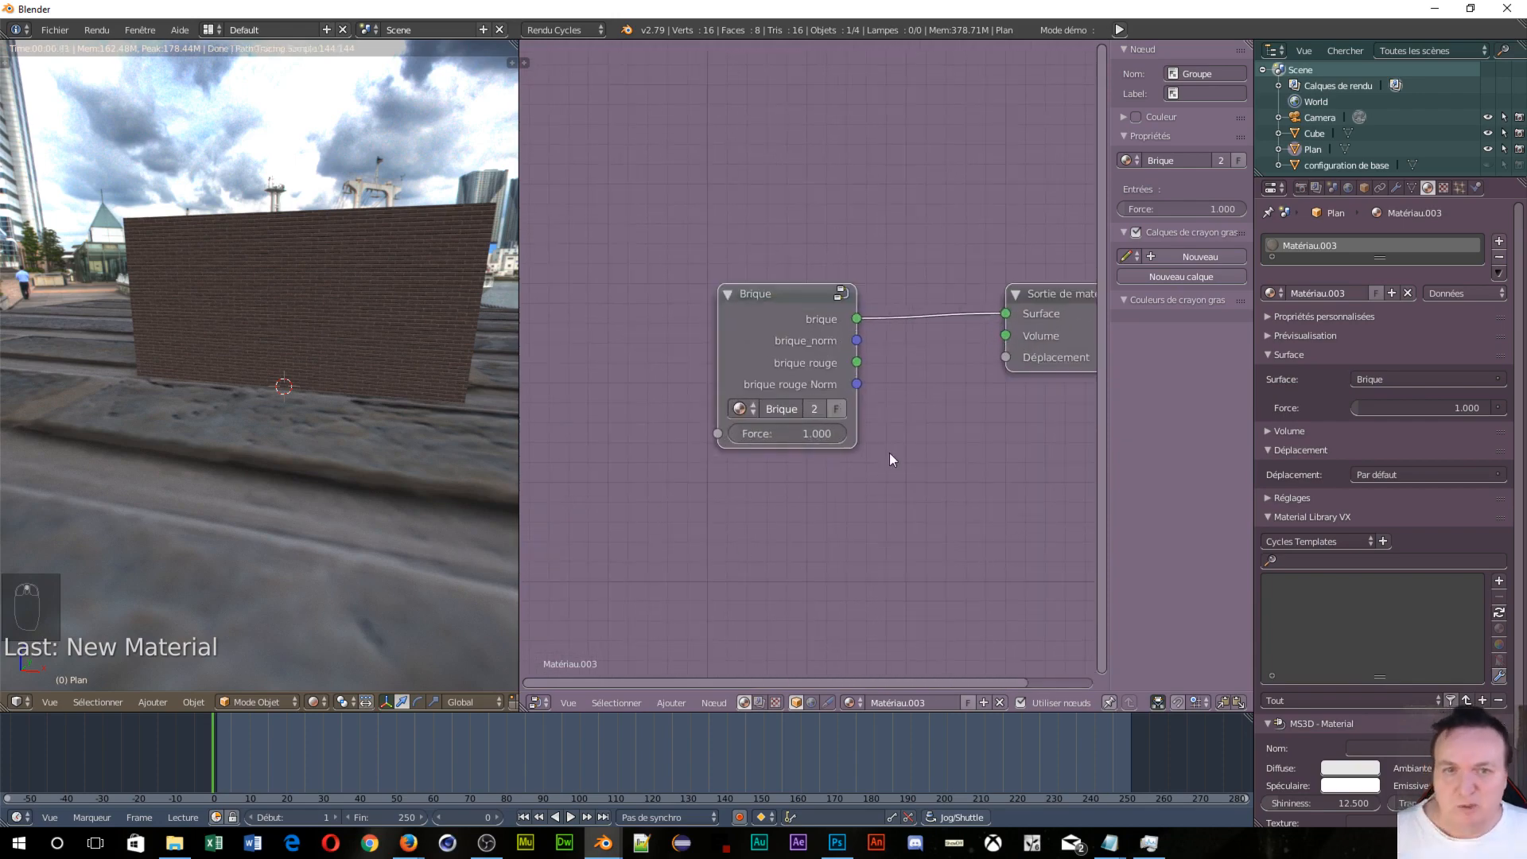
left_click_drag(858, 340, 1007, 357)
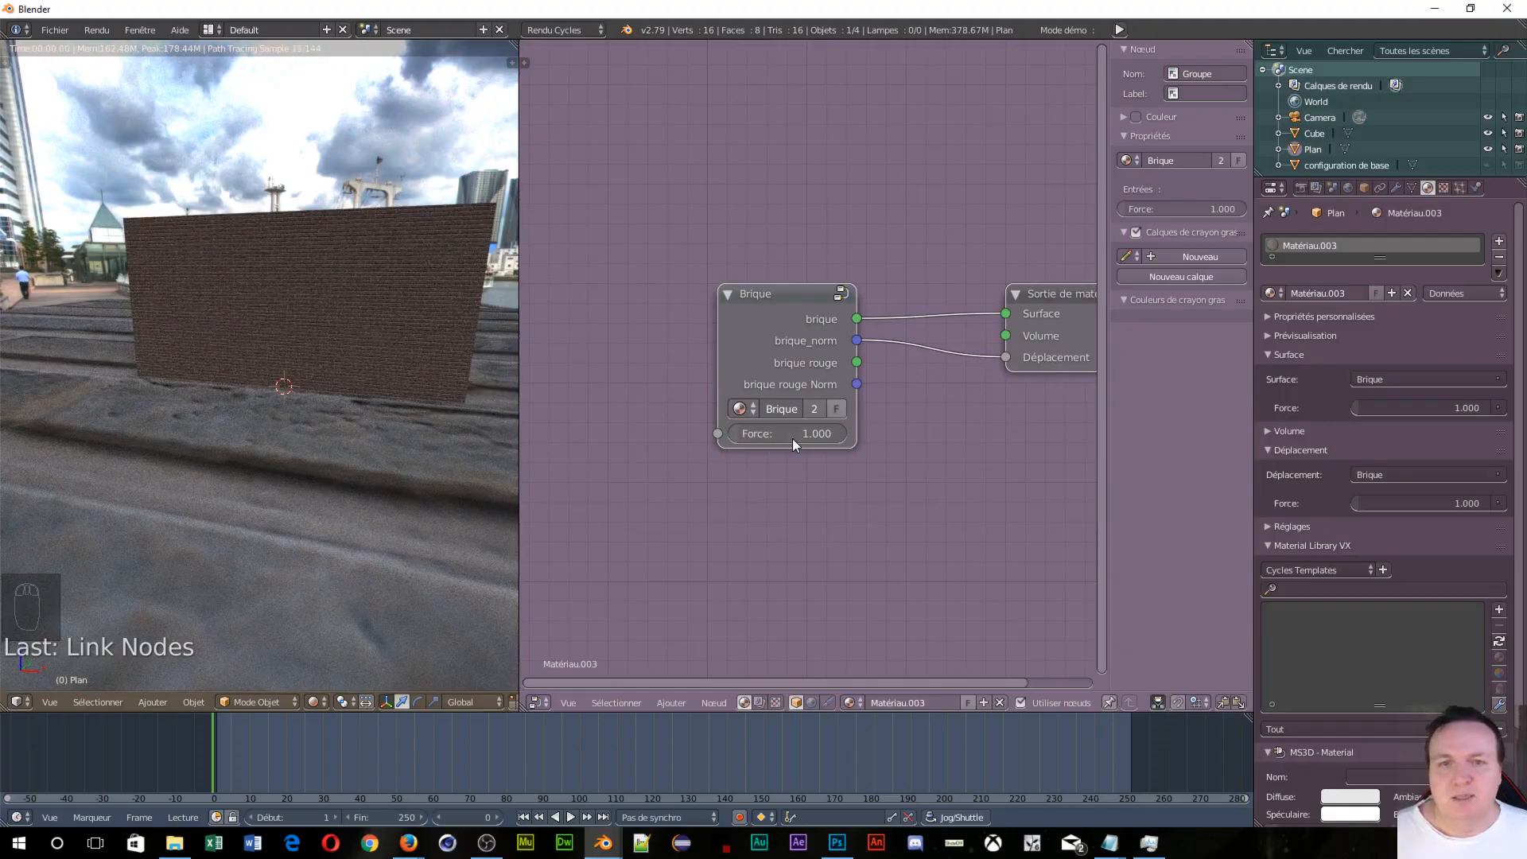
left_click_drag(764, 431, 851, 432)
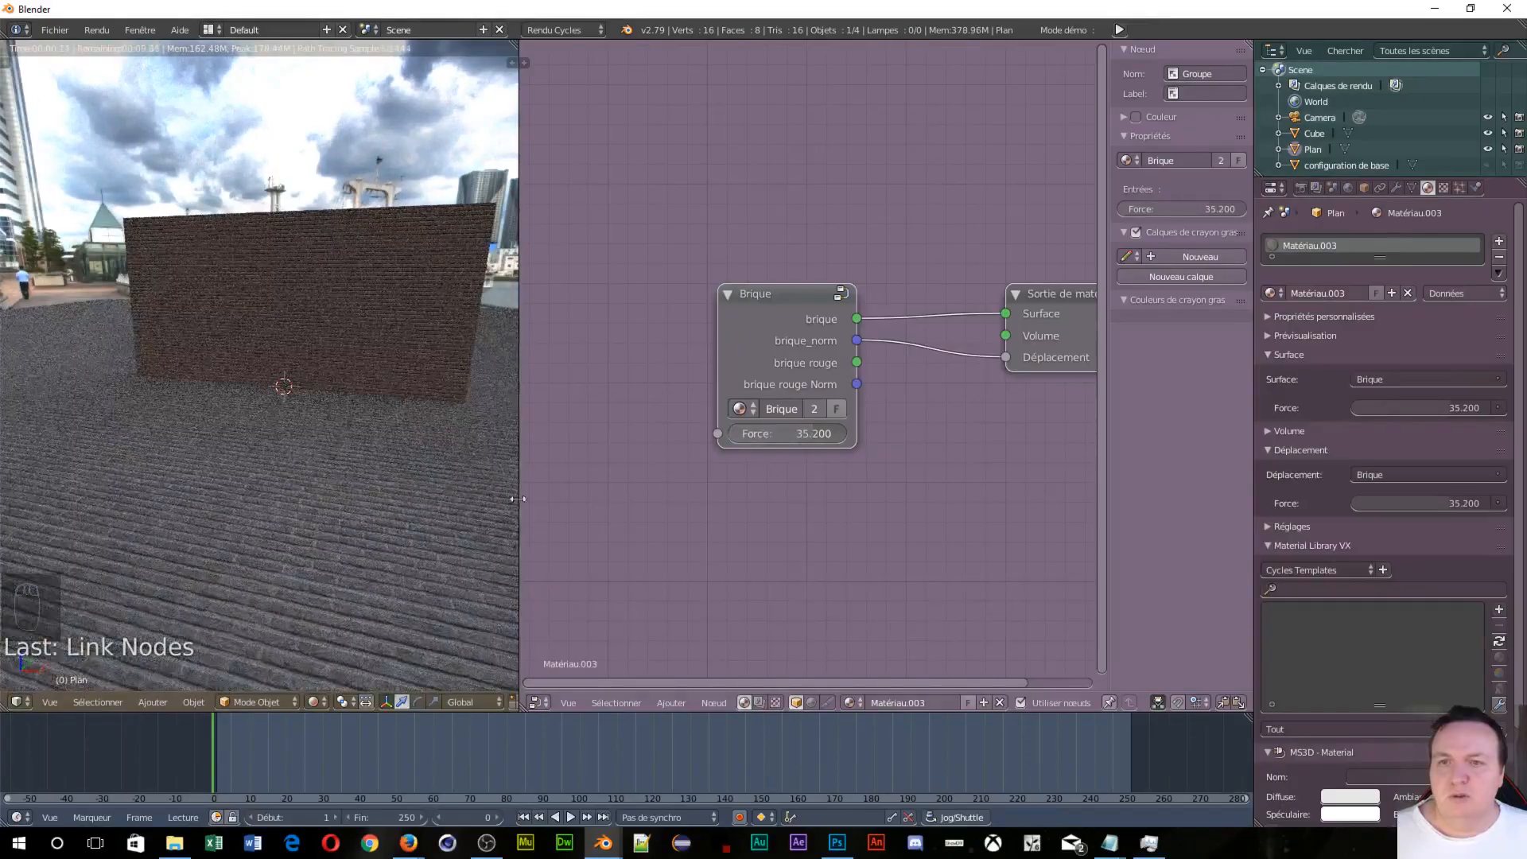
Step: Unlink and relink brique_norm and the ground material's displacement input to compare the relief up close without and with it
middle_click_drag(405, 518, 386, 529)
scroll(388, 552, "up", 4)
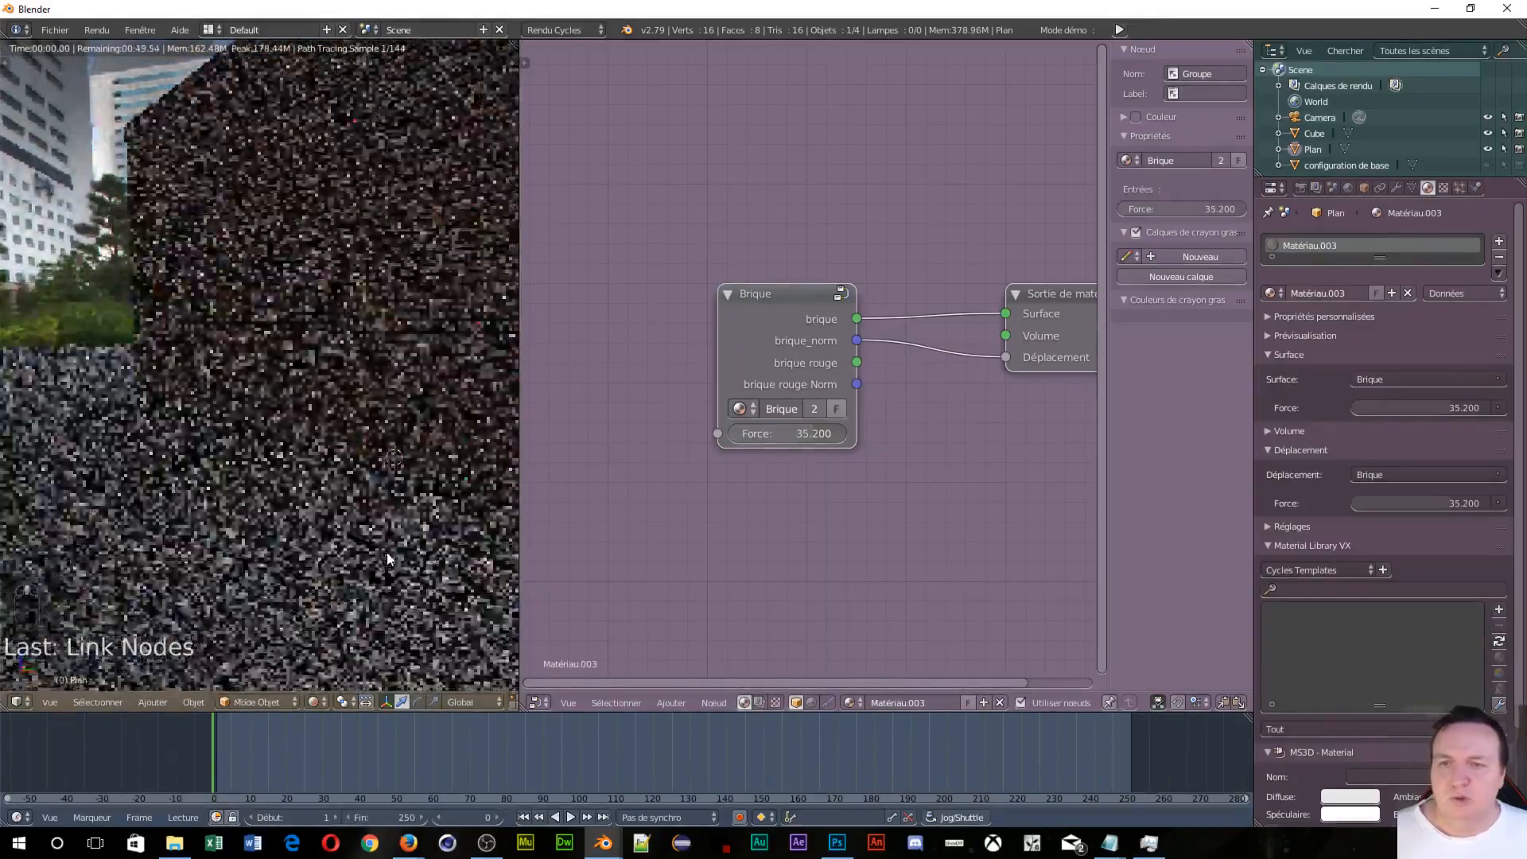
scroll(355, 546, "up", 2)
scroll(353, 546, "up", 2)
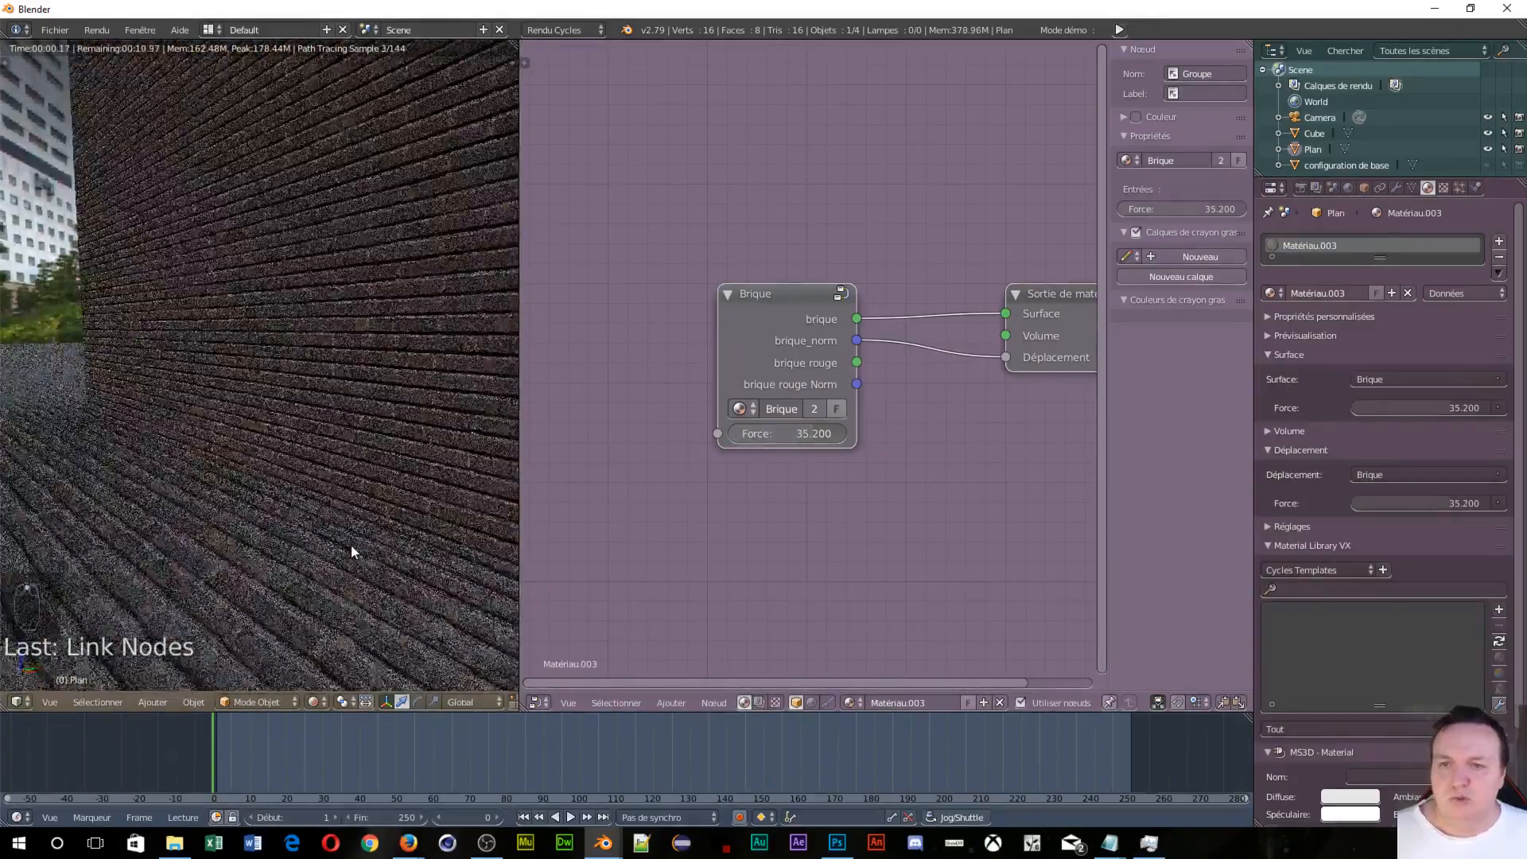
left_click_drag(1006, 358, 939, 433)
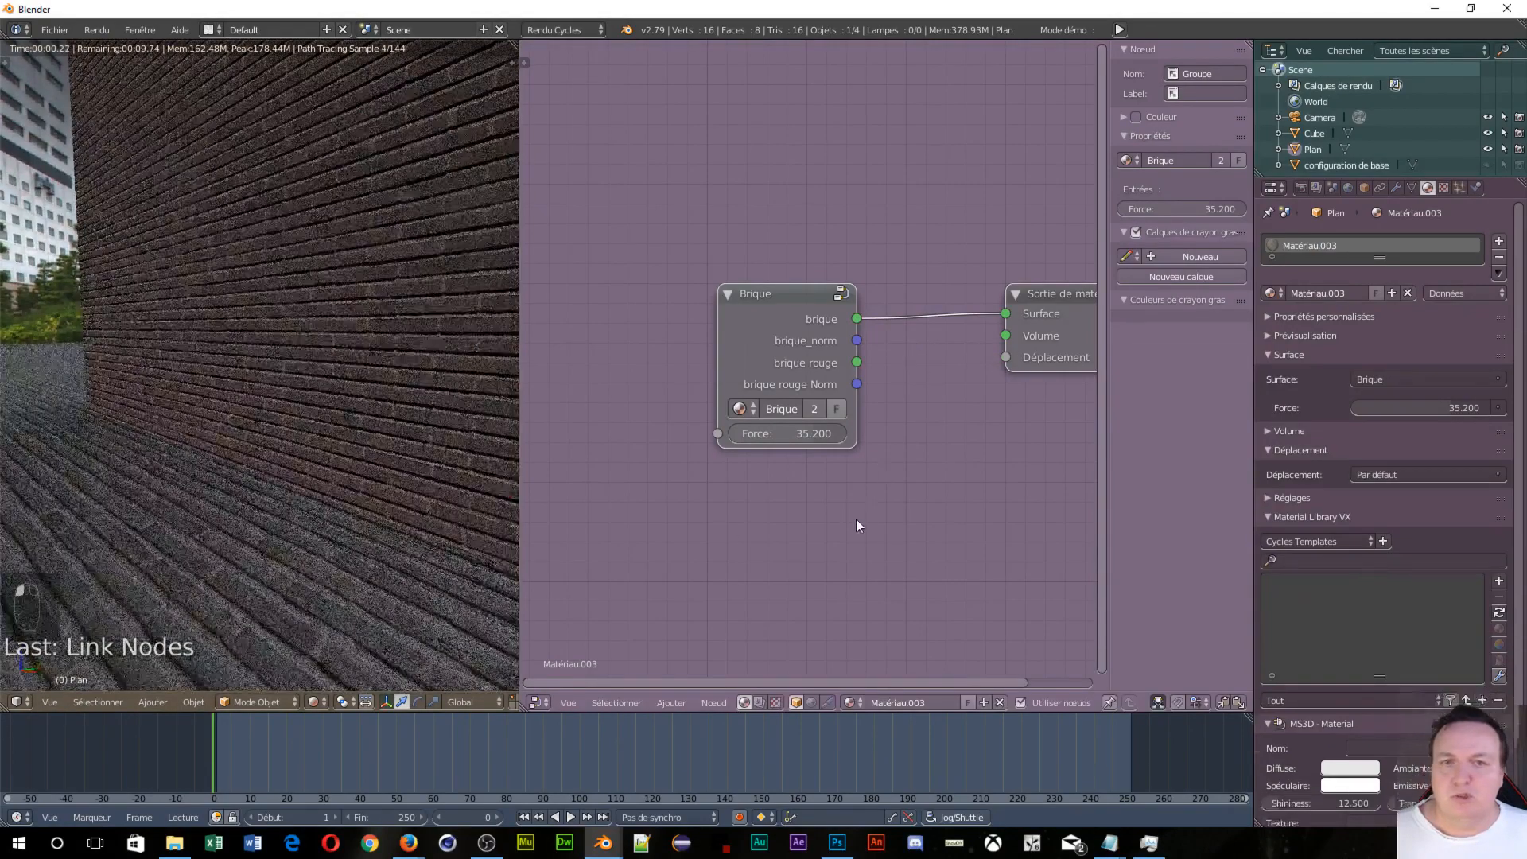
scroll(374, 548, "up", 2)
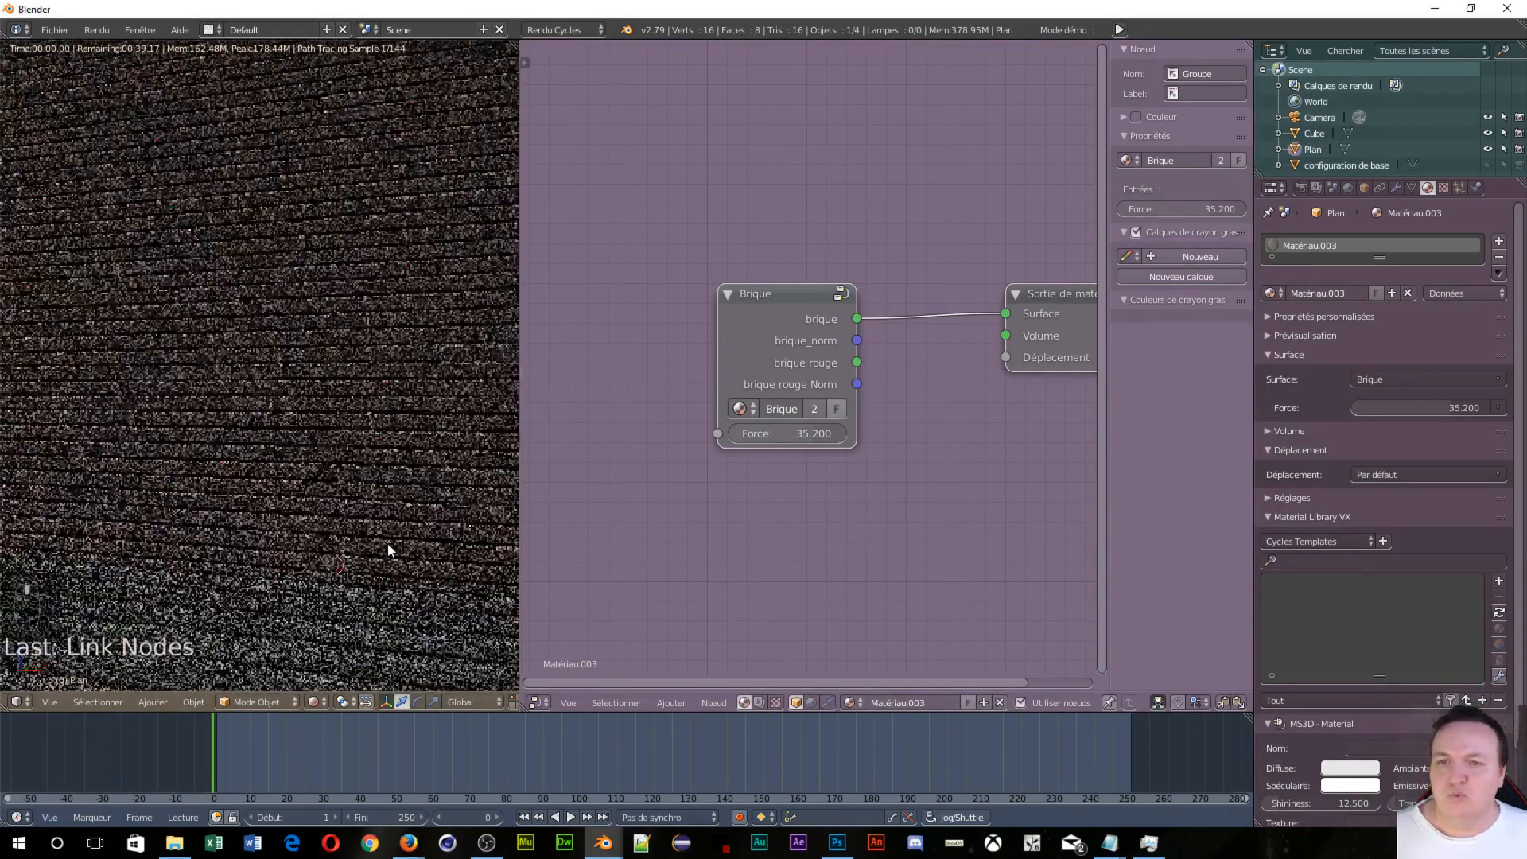
scroll(360, 556, "up", 2)
middle_click_drag(359, 564, 420, 644)
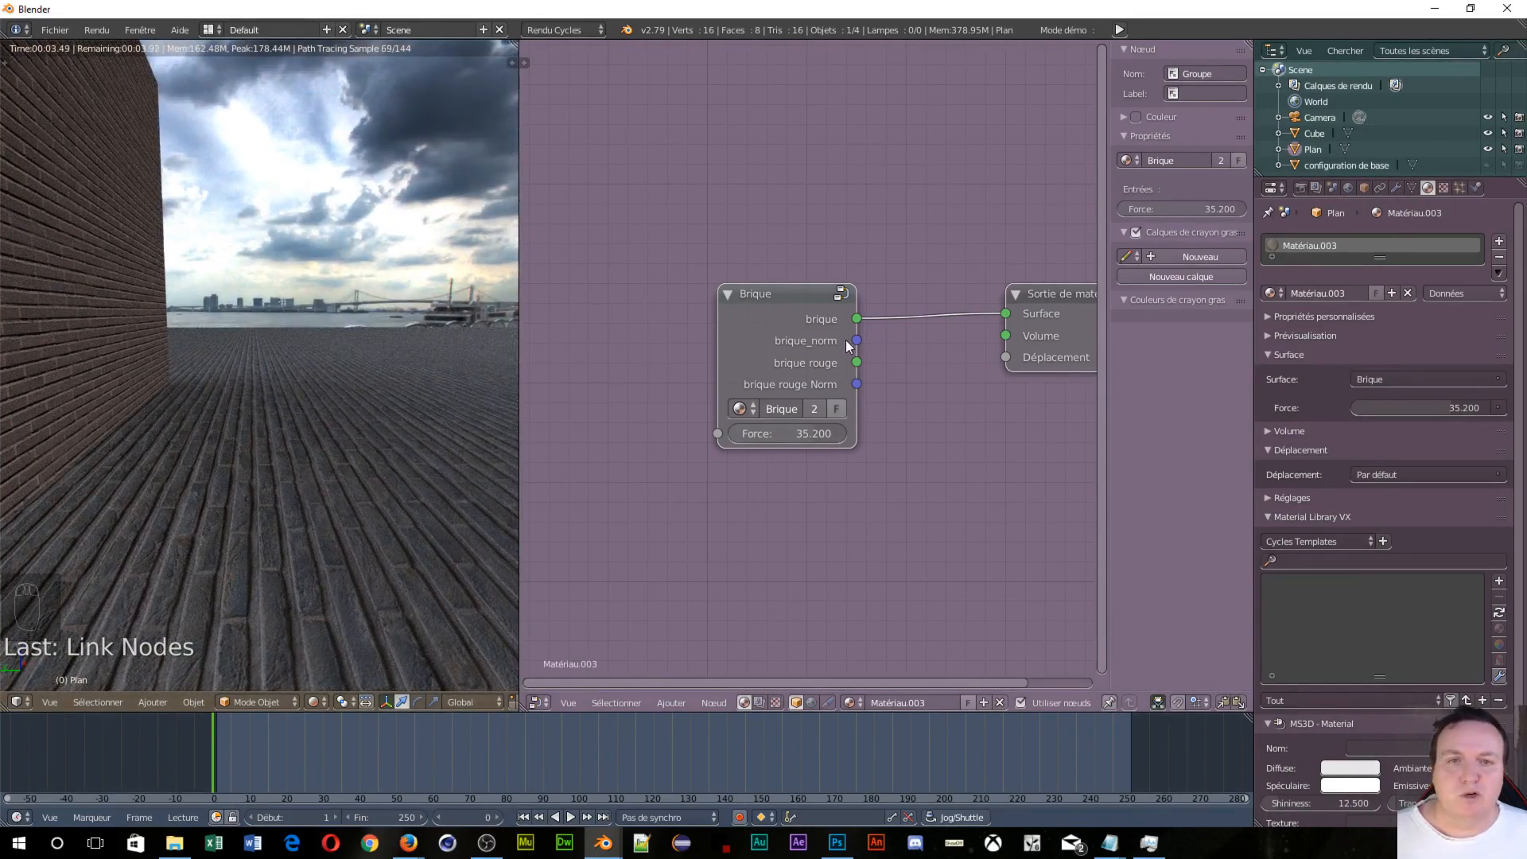
left_click_drag(852, 341, 1003, 357)
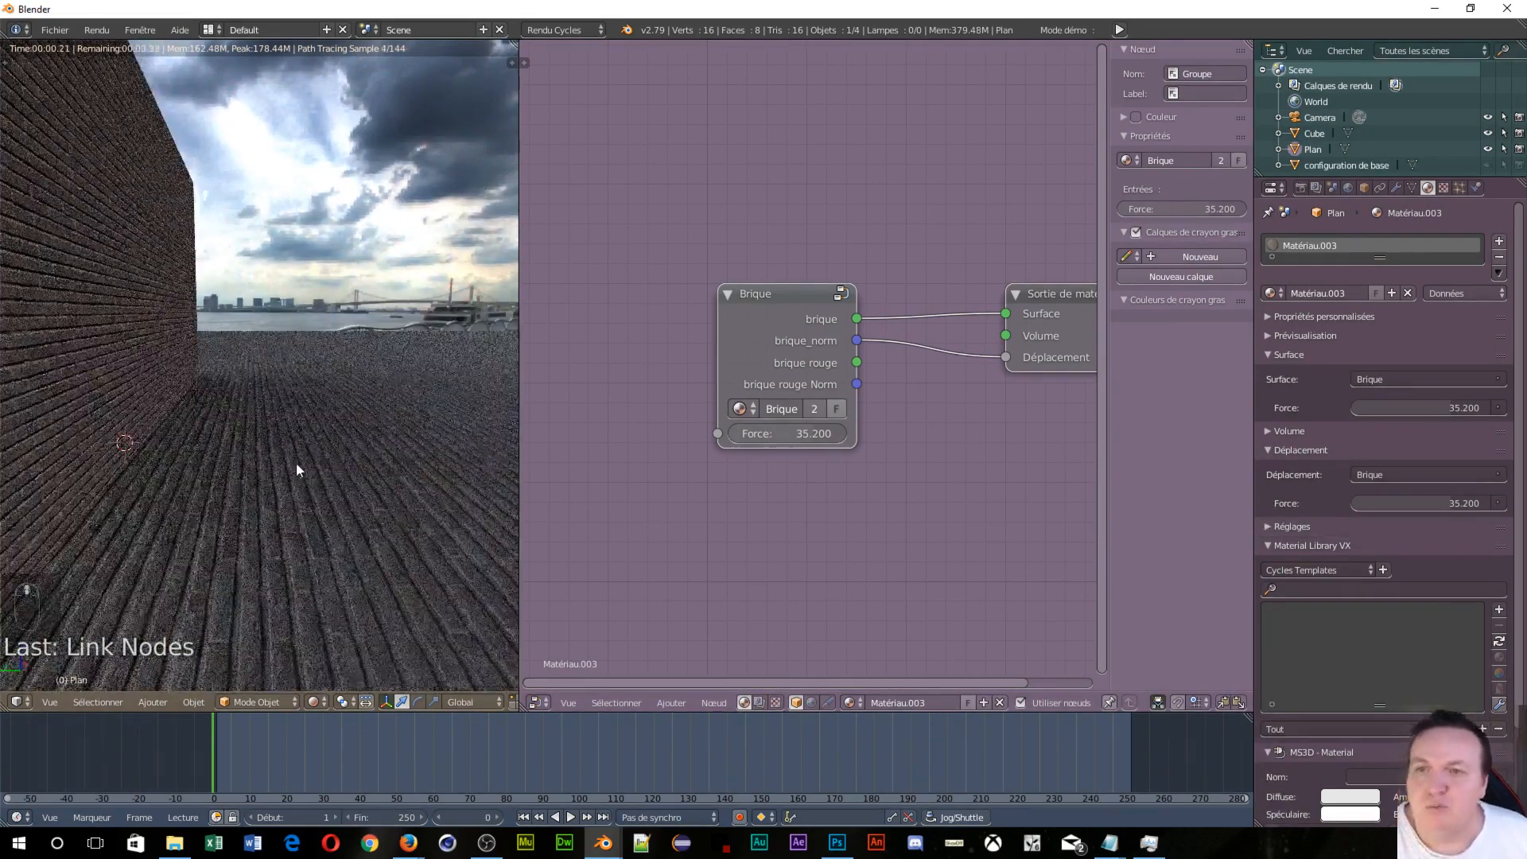
Step: Select the brick wall and stretch it lengthwise along the global X axis
middle_click_drag(294, 468, 255, 435)
scroll(214, 490, "down", 3)
right_click(342, 293)
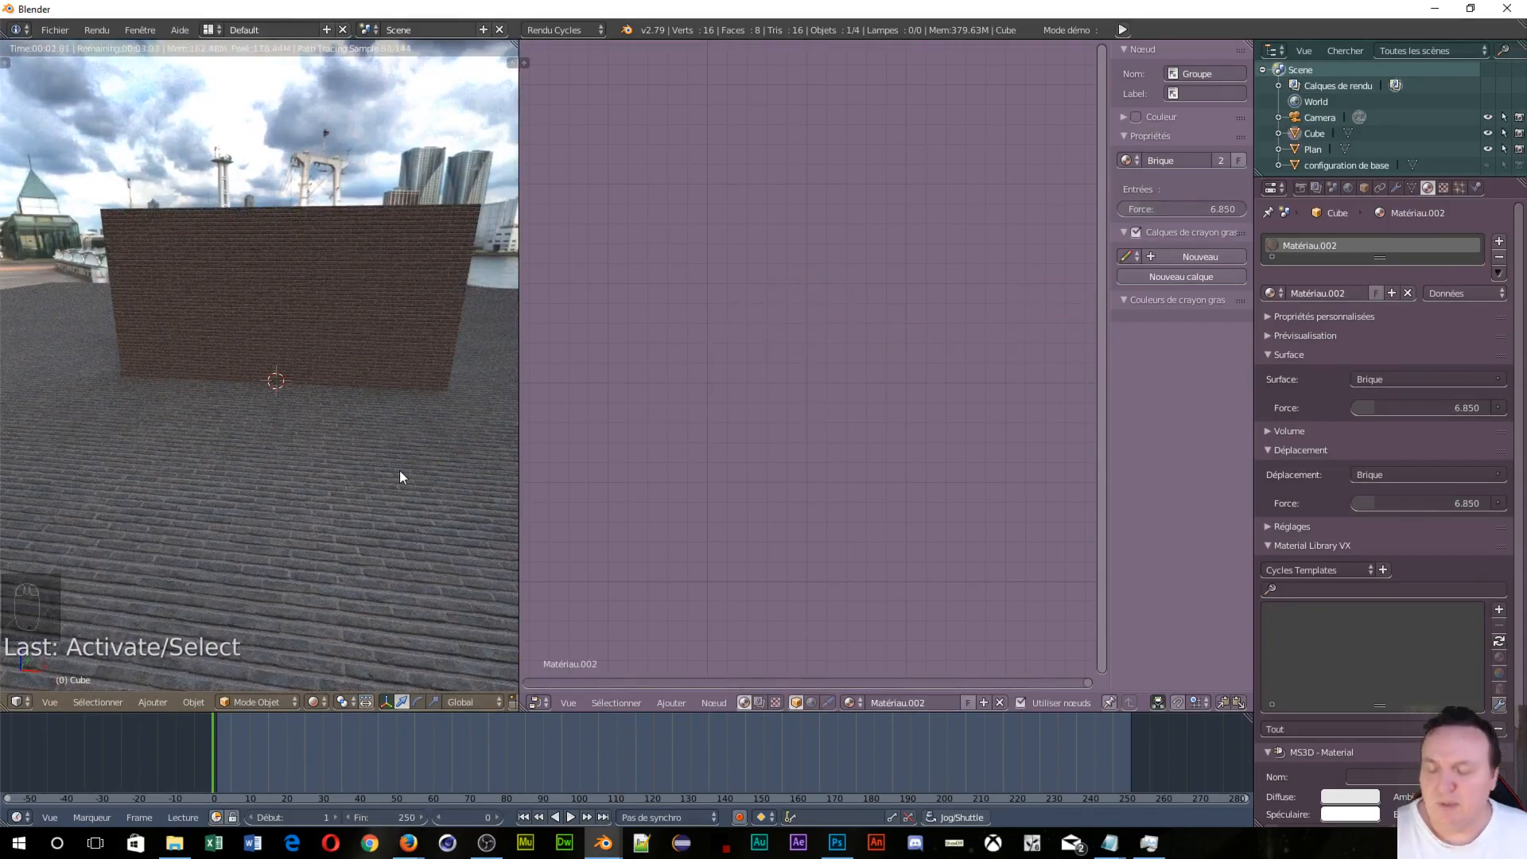
key("s")
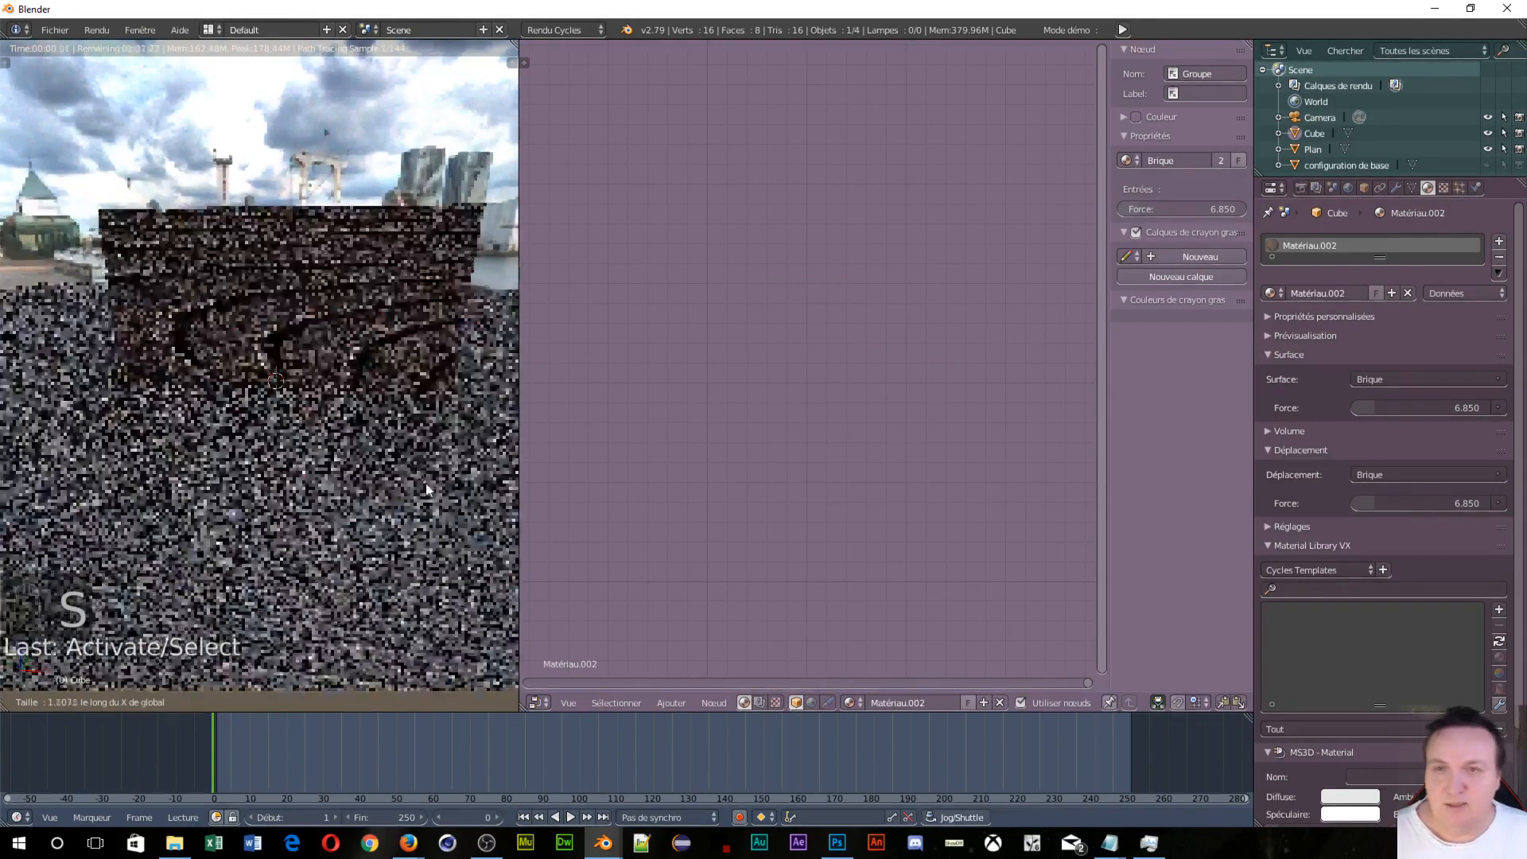
key("x")
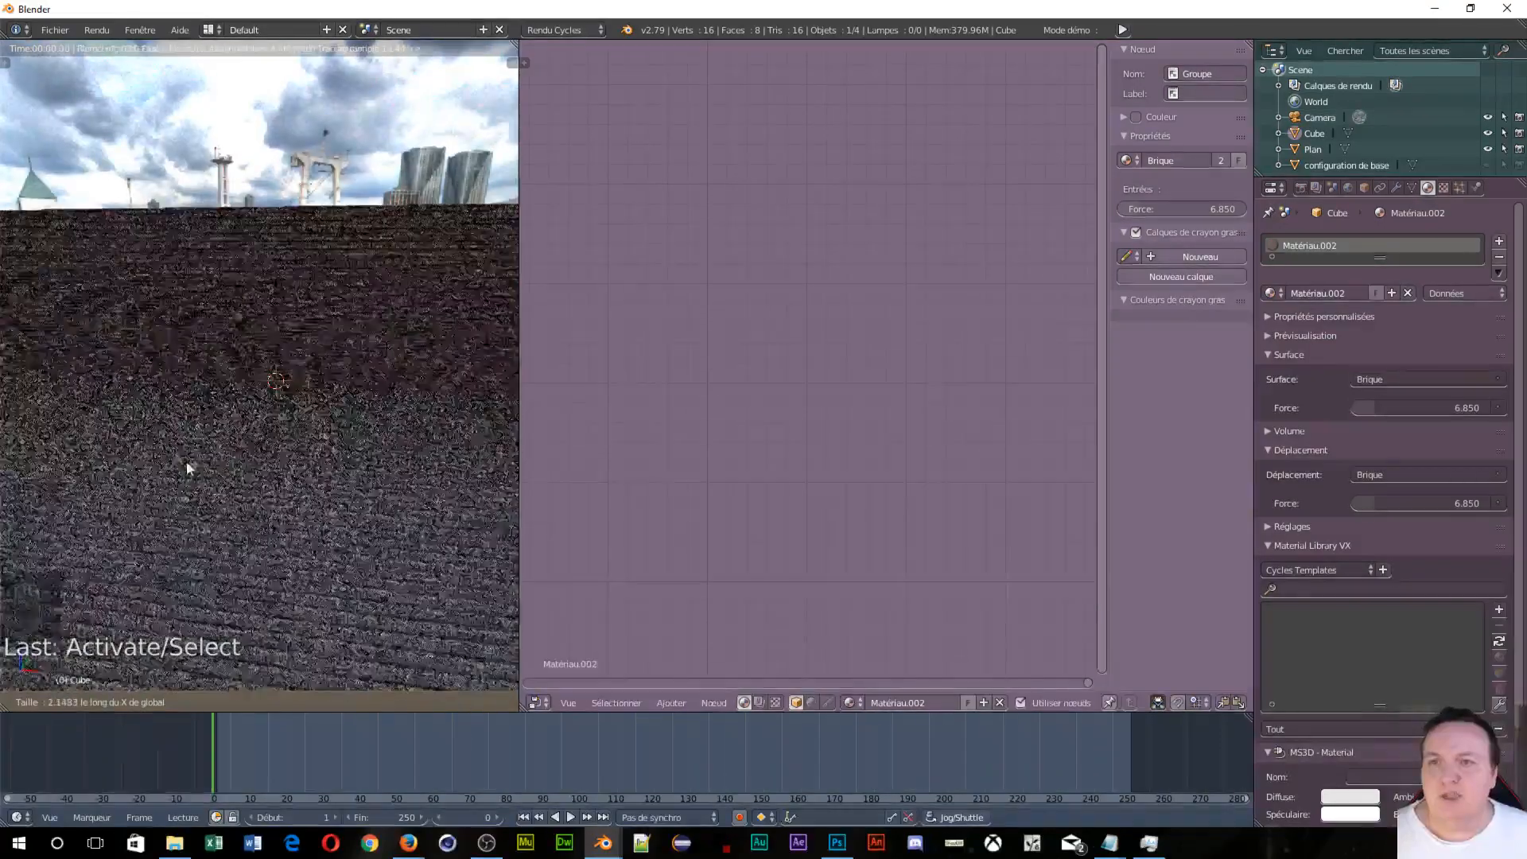
left_click(306, 474)
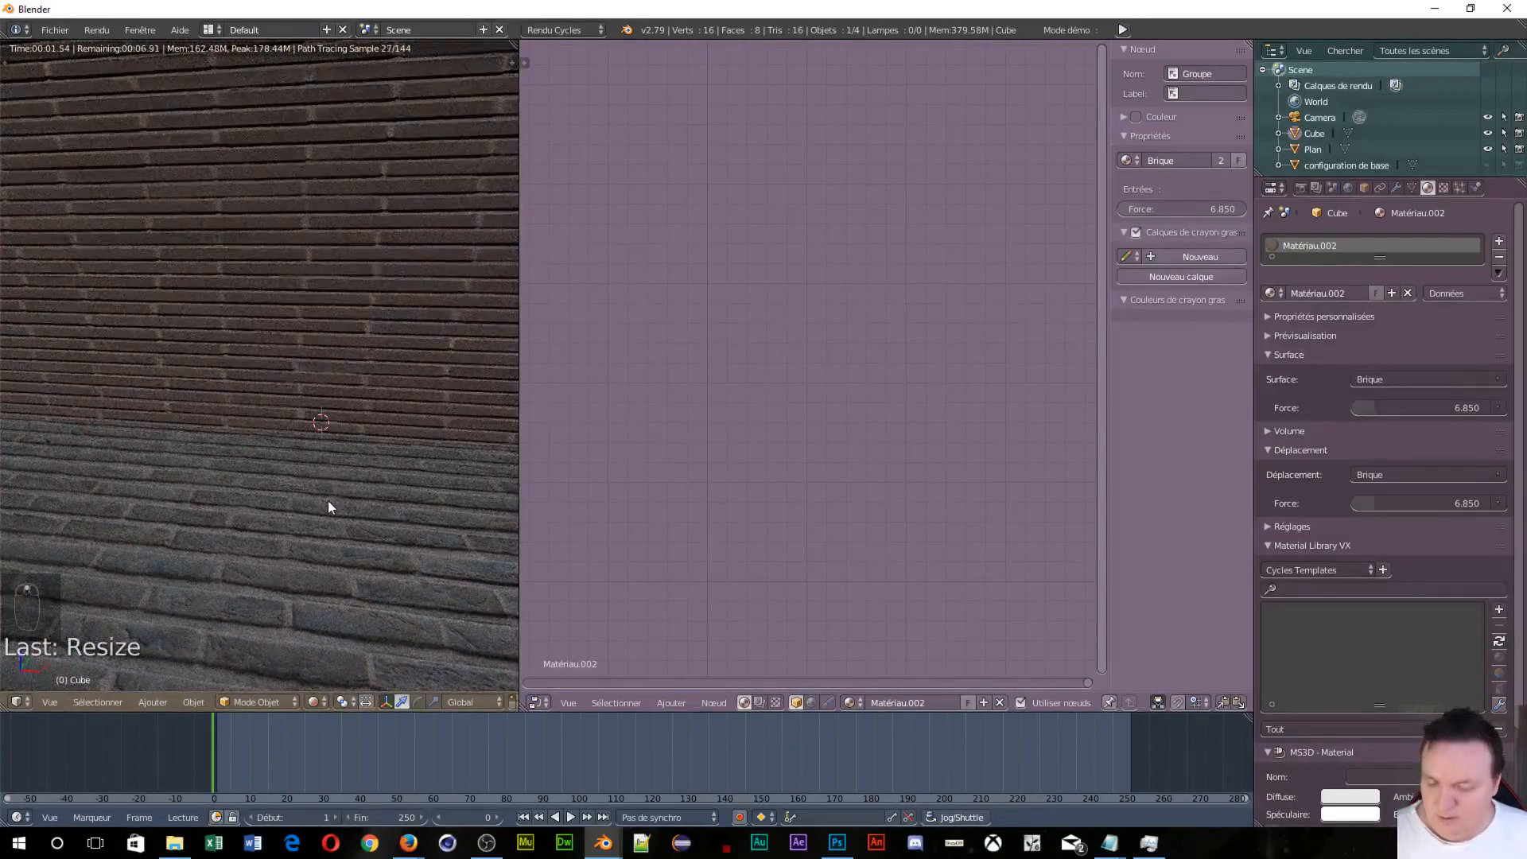
Step: Shrink the brick wall along the global X axis by a factor of about 0.56
key("s")
key("x")
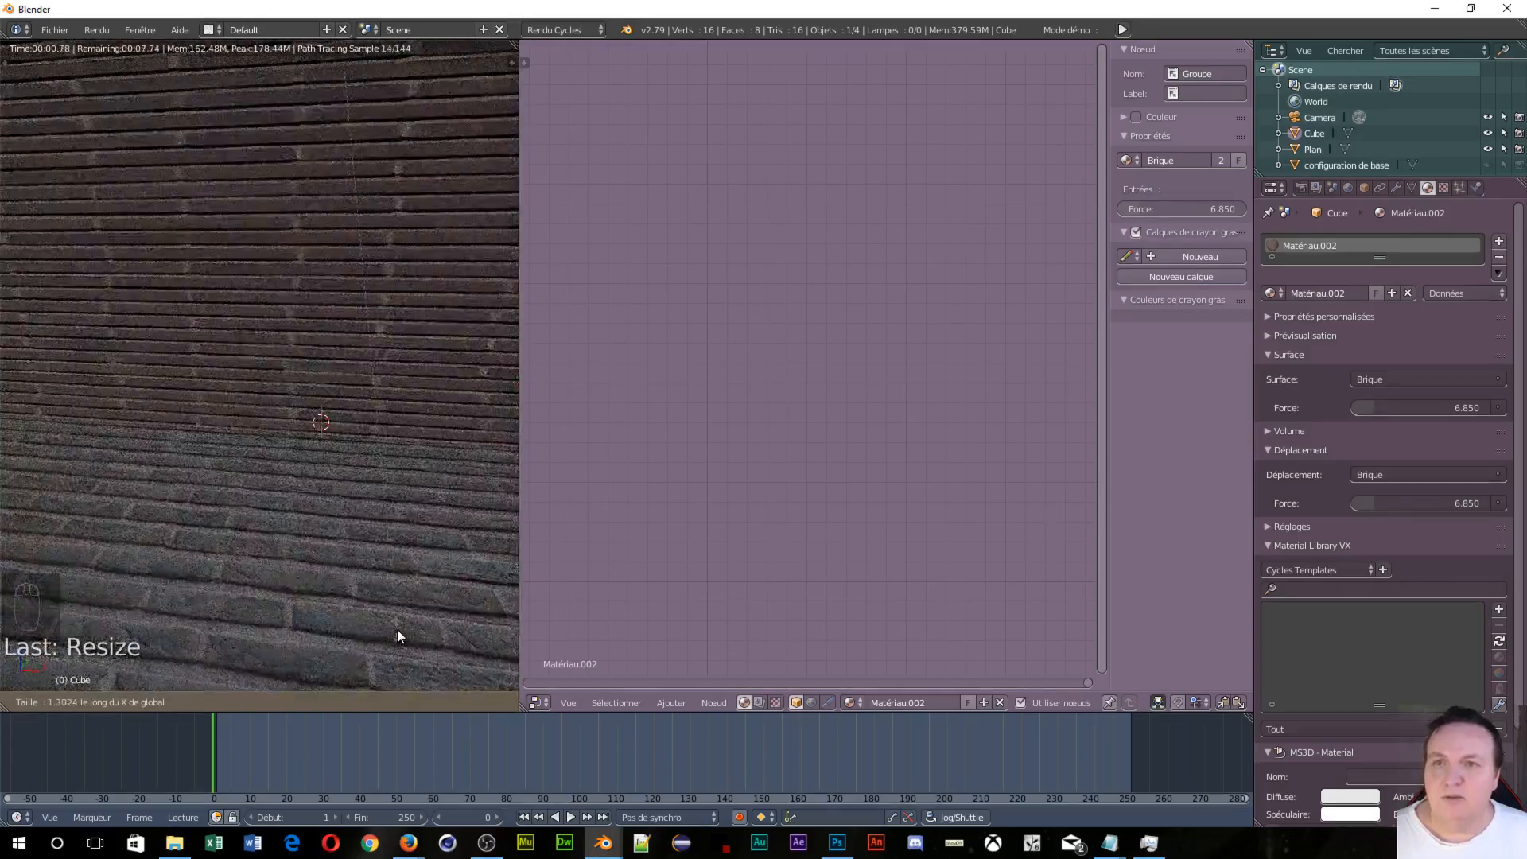
left_click(350, 319)
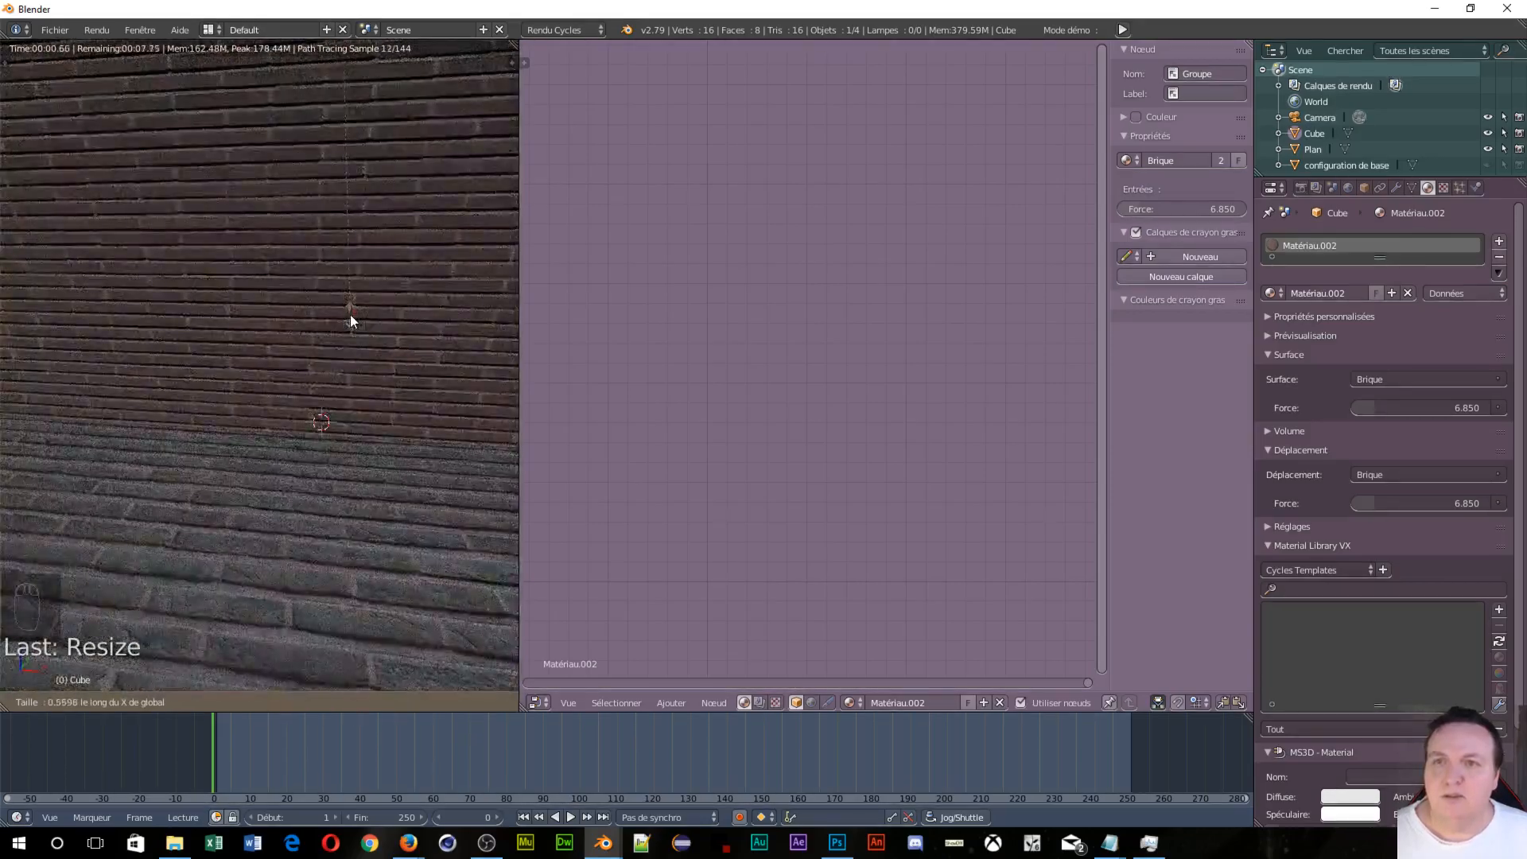
Step: Examine the rendered brick relief on the wall and ground from several angles and distances
scroll(336, 417, "down", 2)
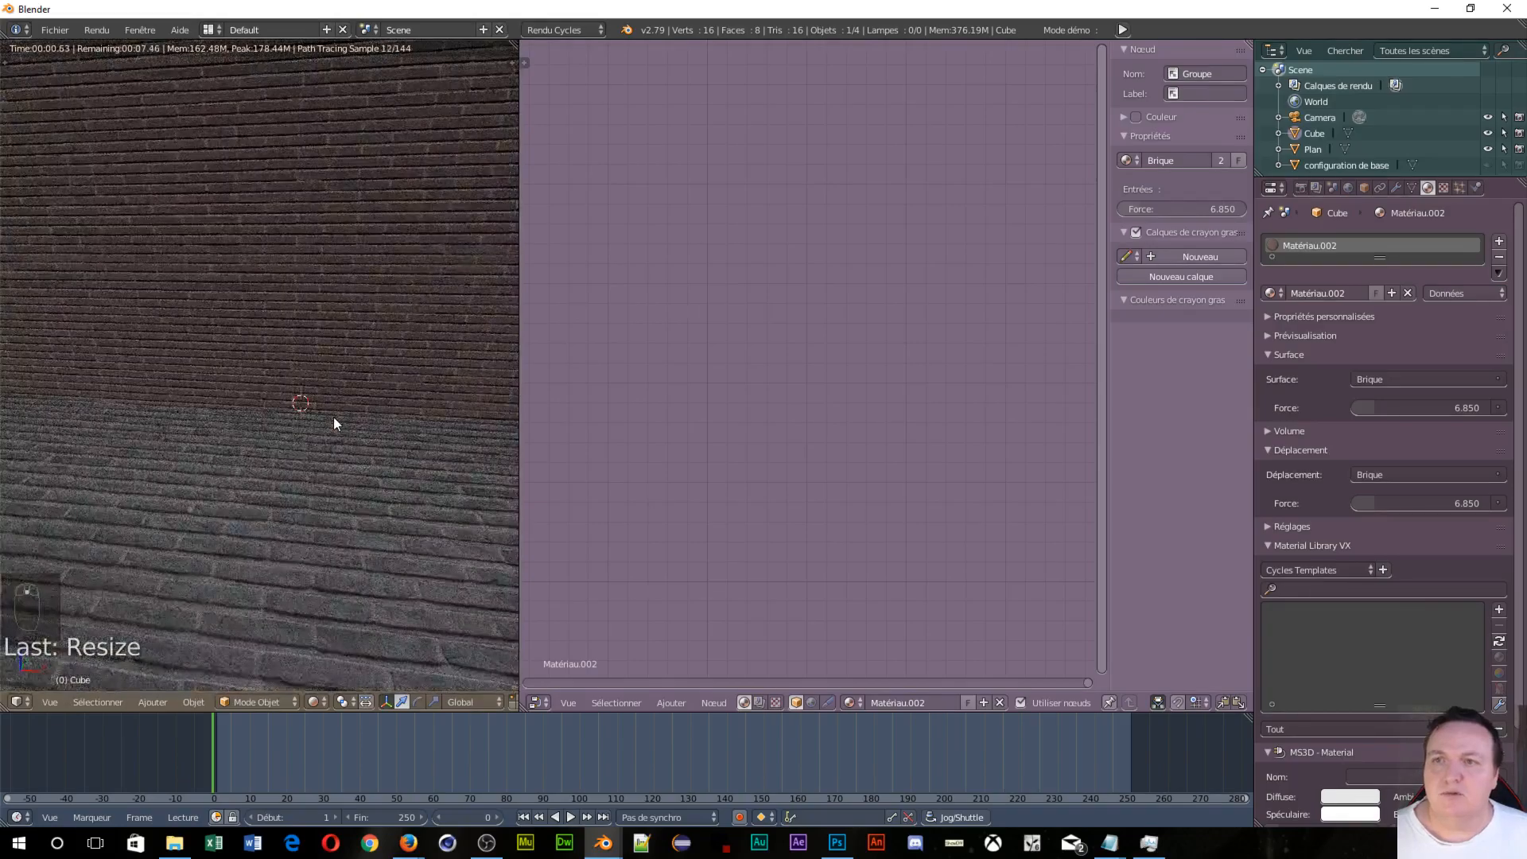
mouse_move(334, 418)
middle_mouse_down()
mouse_move(268, 428)
mouse_move(361, 424)
middle_mouse_up()
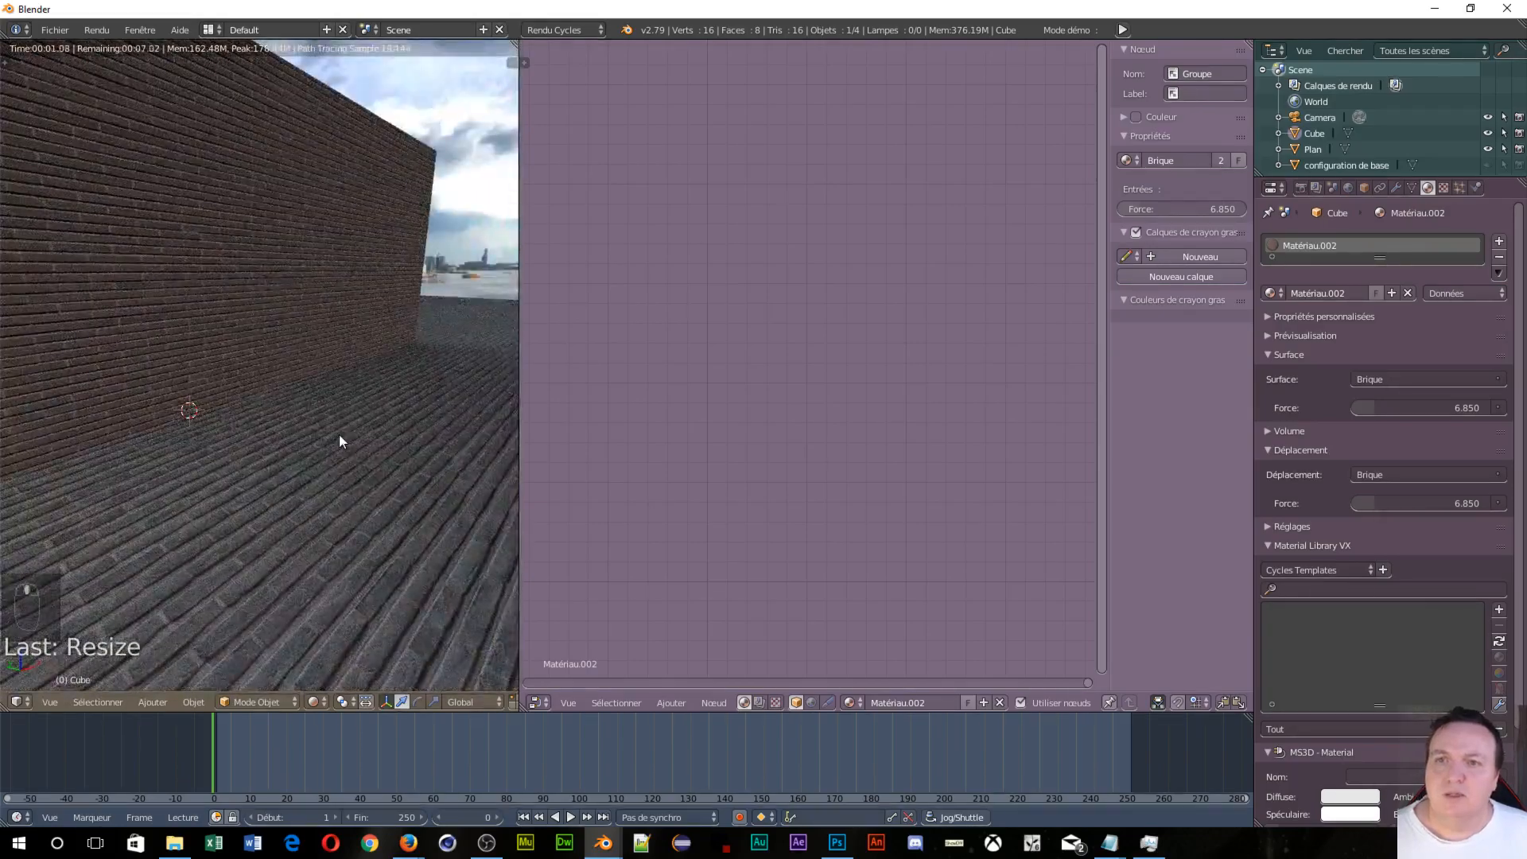
scroll(337, 436, "down", 5)
middle_click_drag(176, 508, 235, 495)
scroll(223, 502, "down", 6)
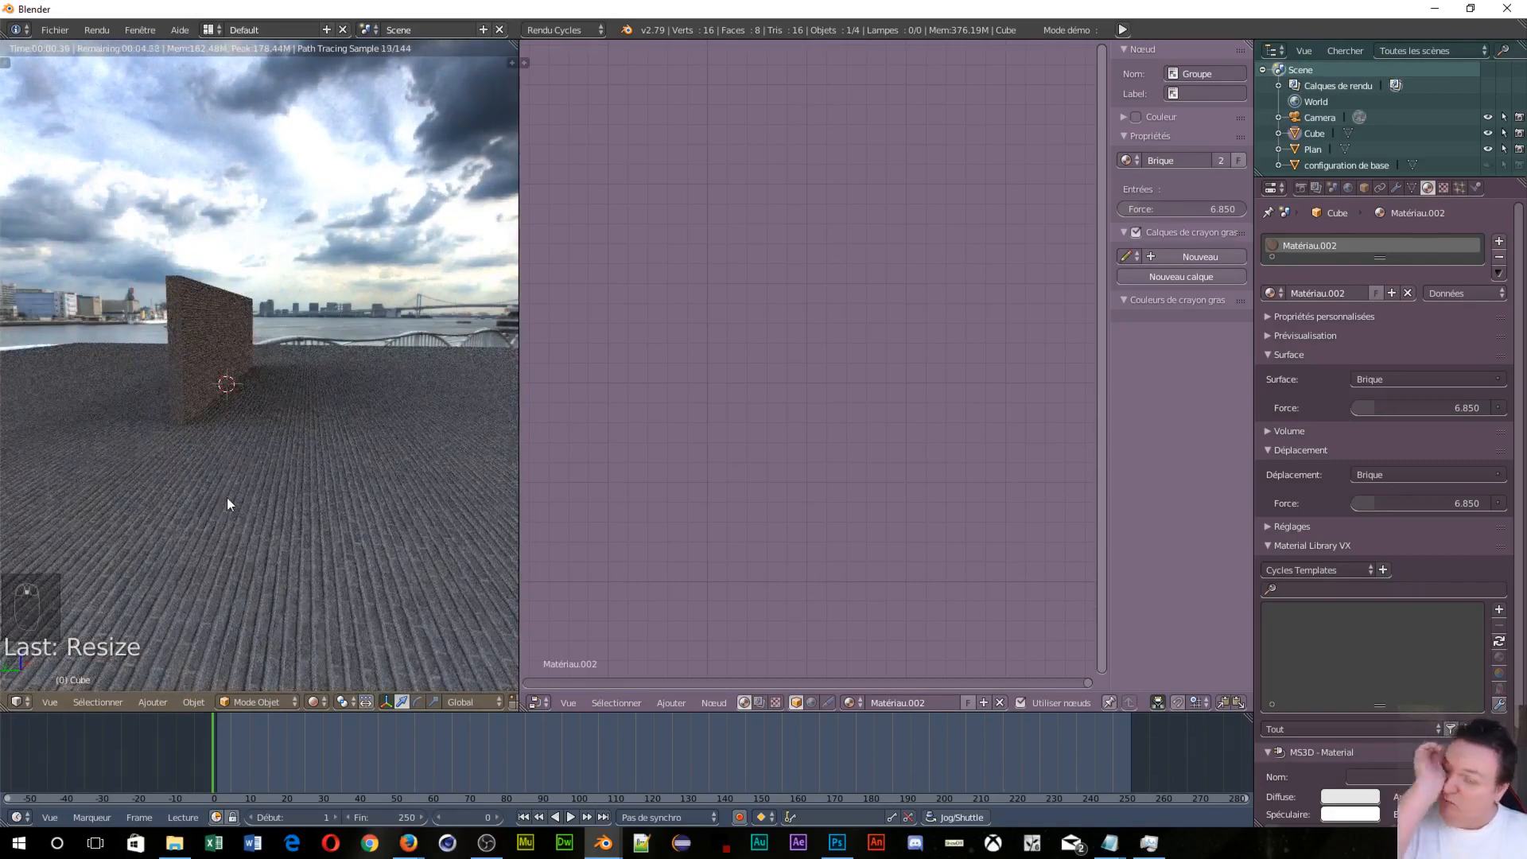
scroll(237, 492, "up", 6)
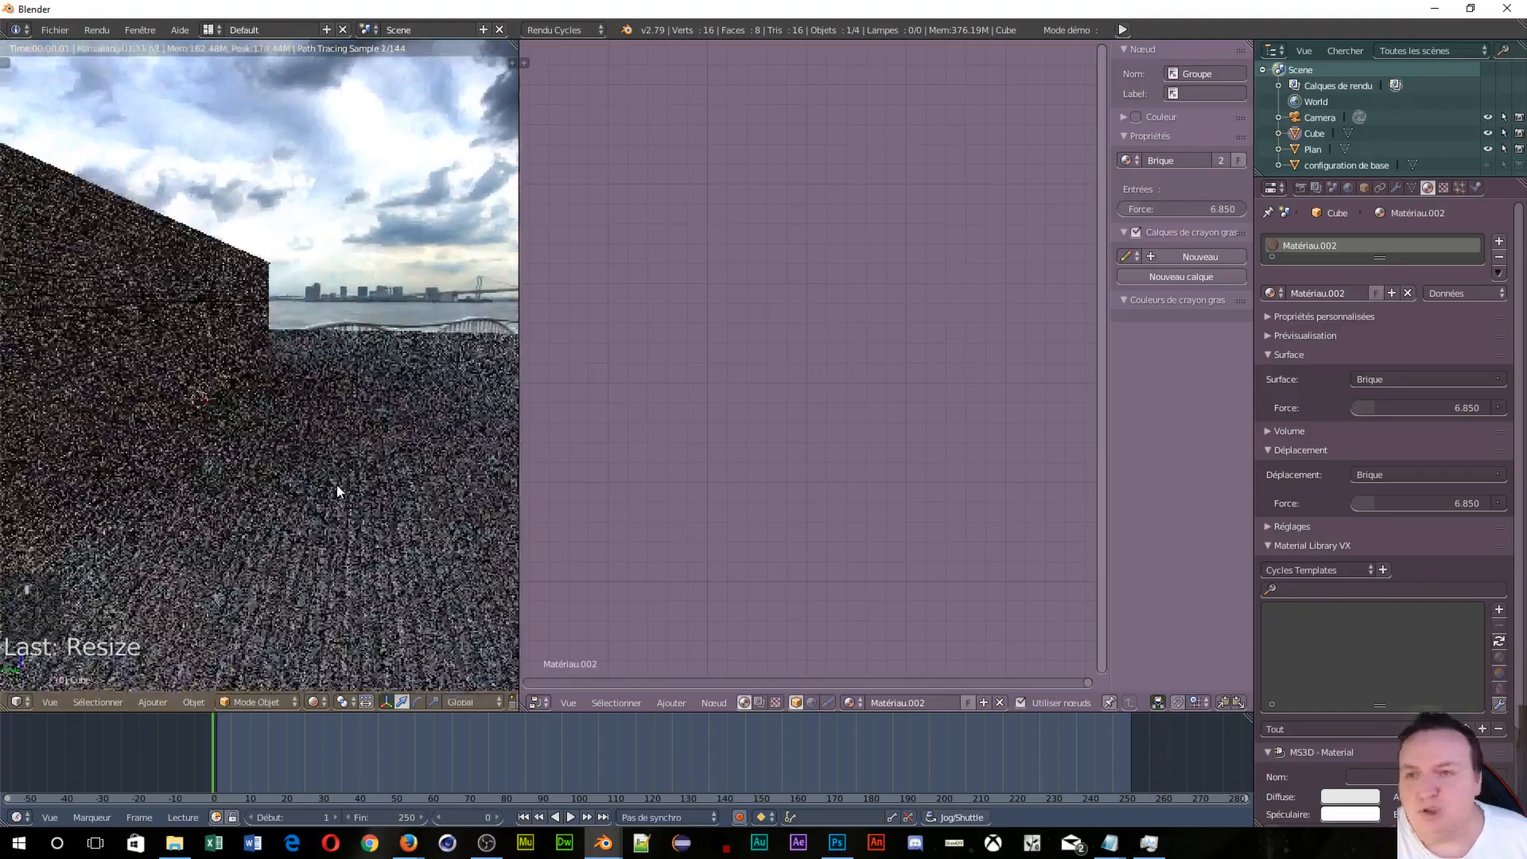
scroll(336, 485, "down", 3)
scroll(336, 485, "up", 5)
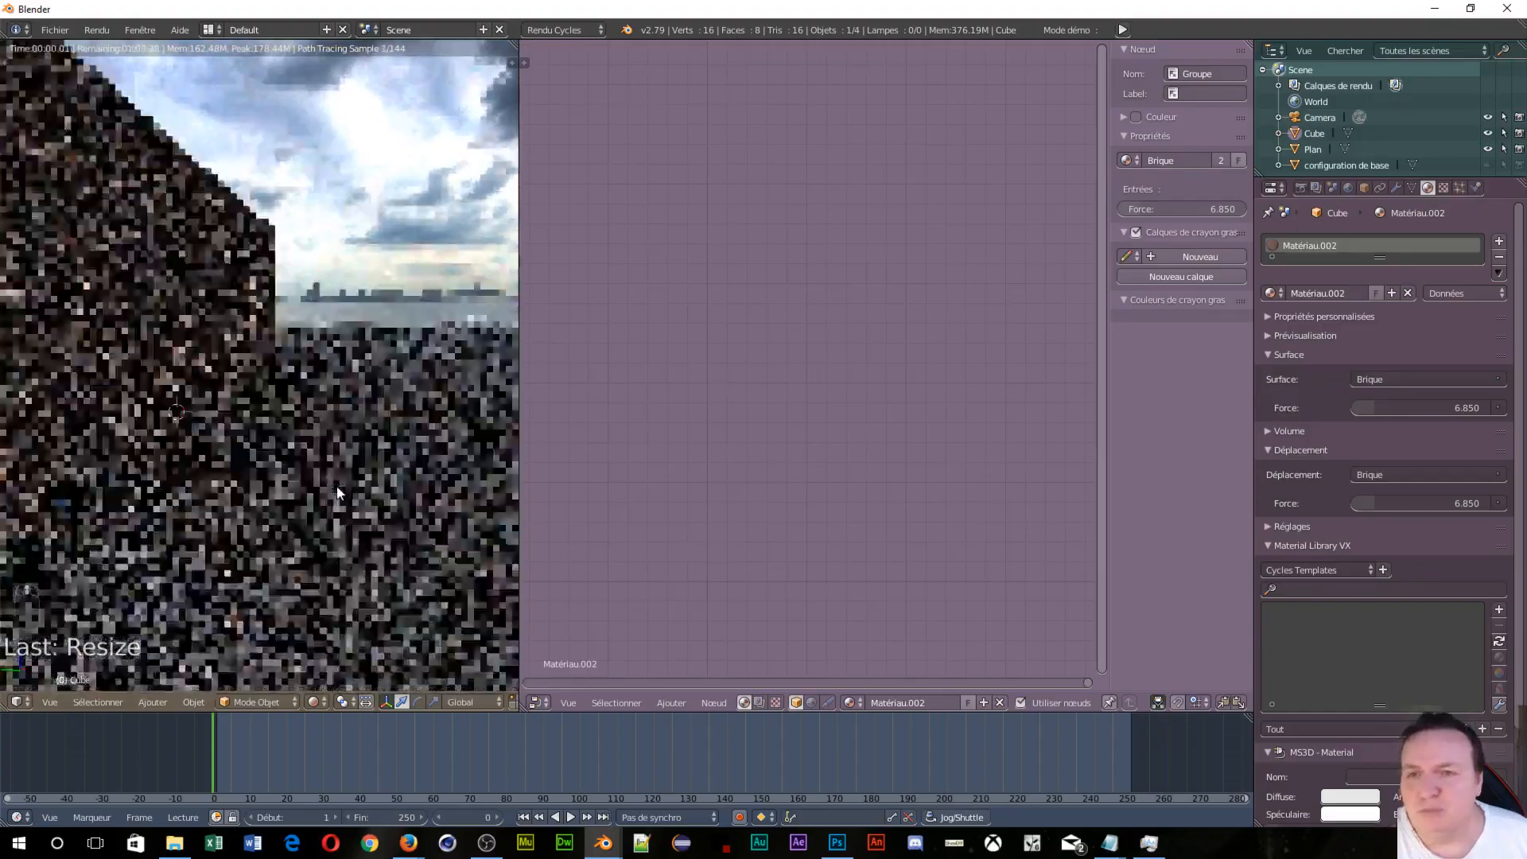
middle_click_drag(356, 469, 142, 490)
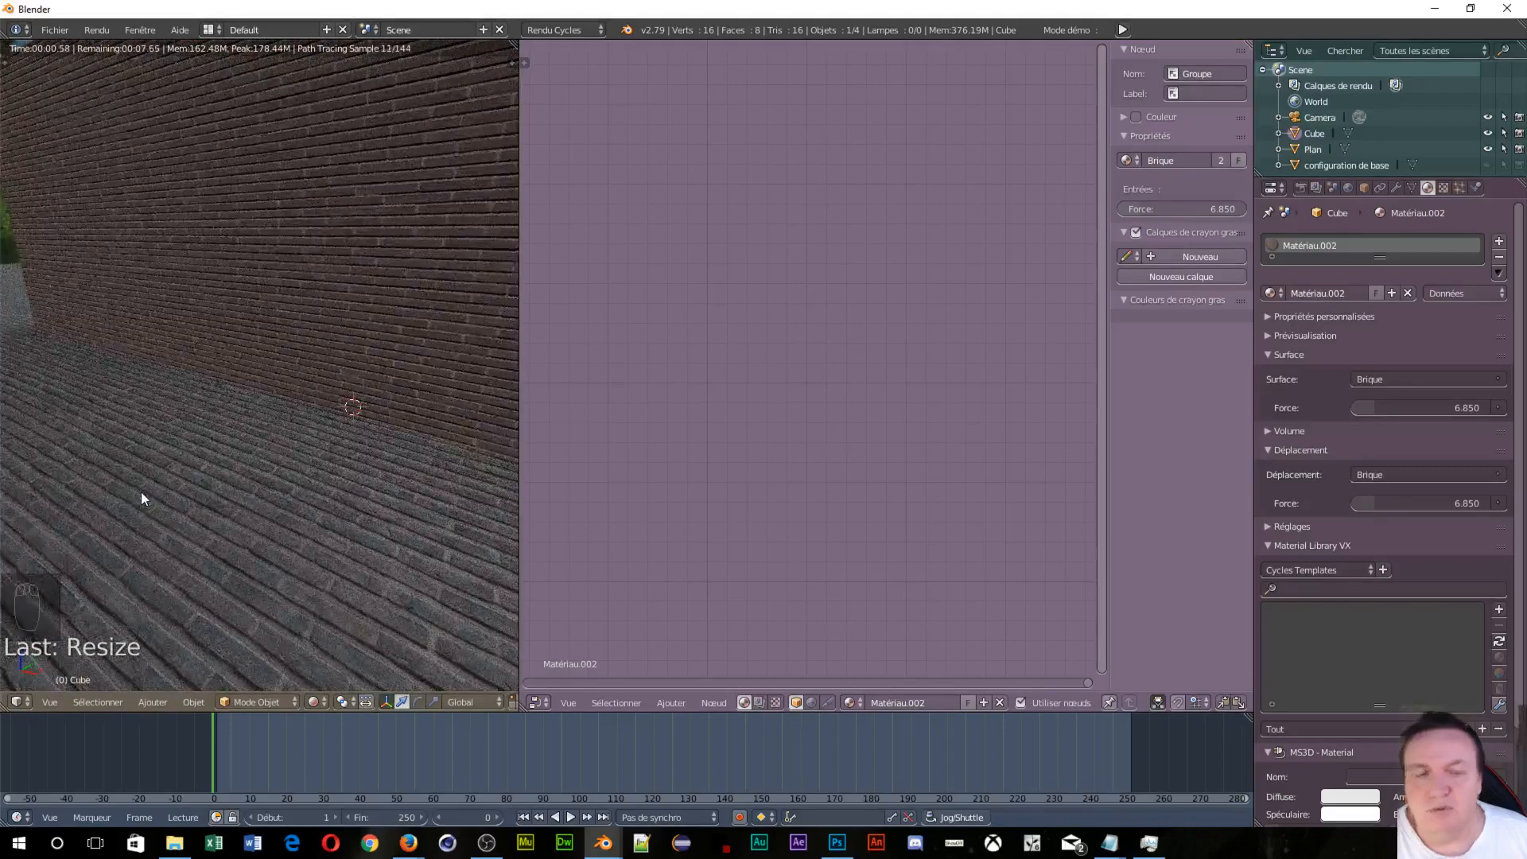
scroll(416, 414, "down", 2)
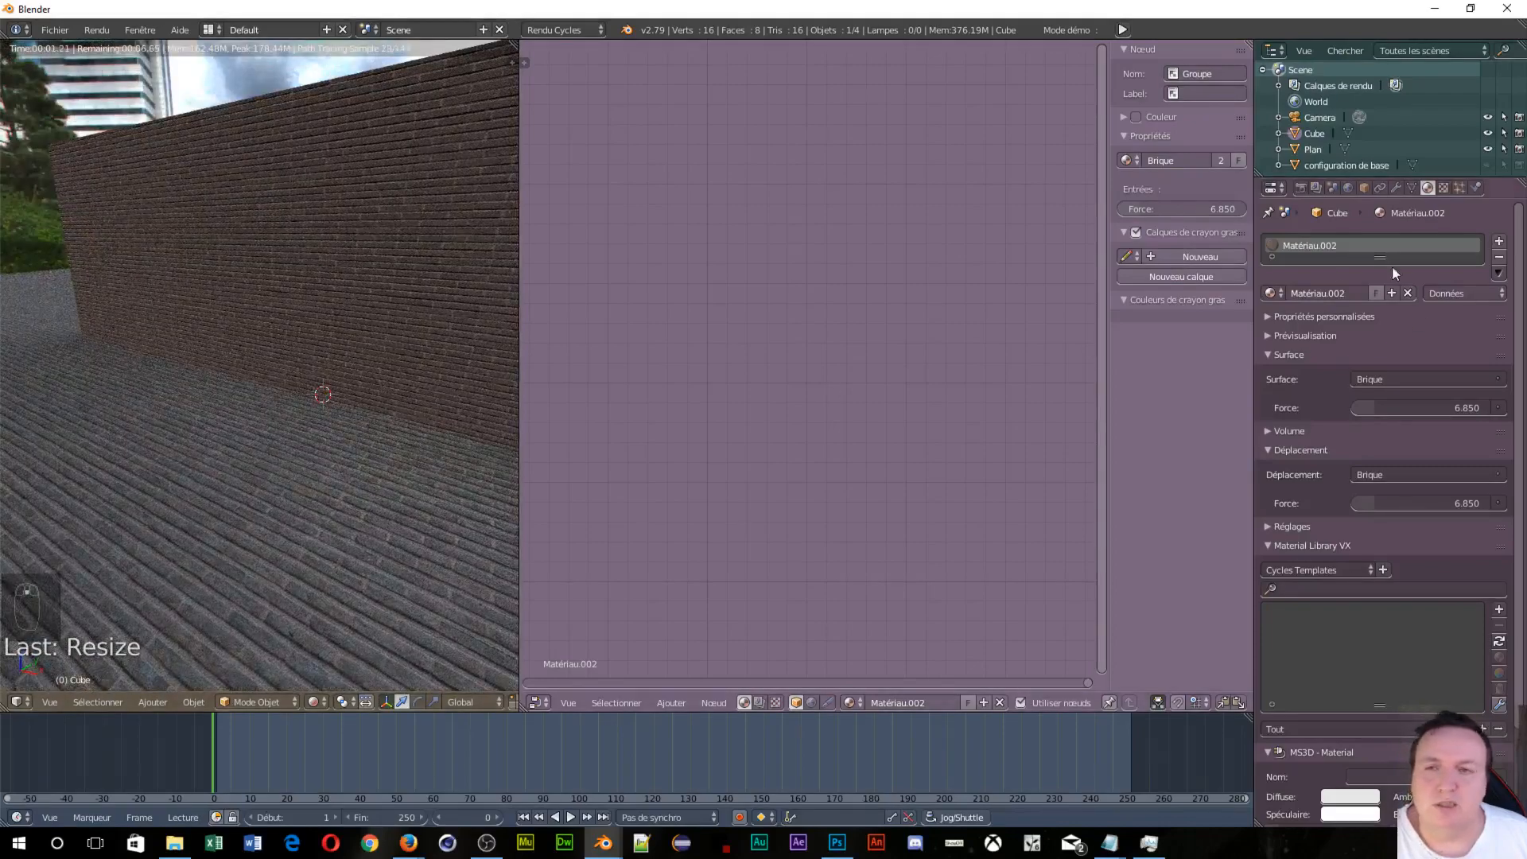
middle_click_drag(6, 347, 176, 374)
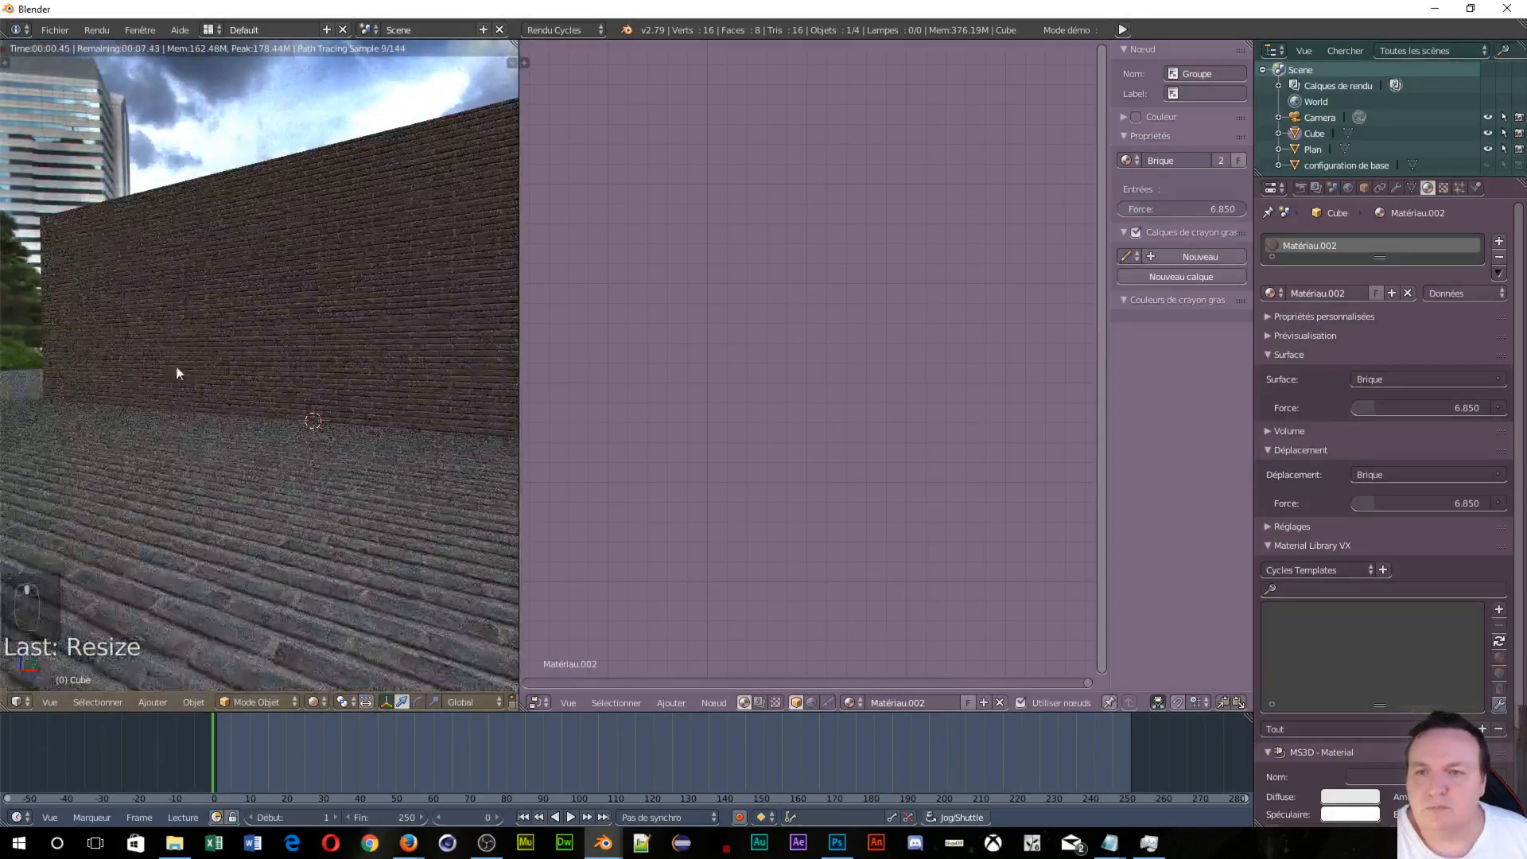
middle_click_drag(300, 556, 505, 575)
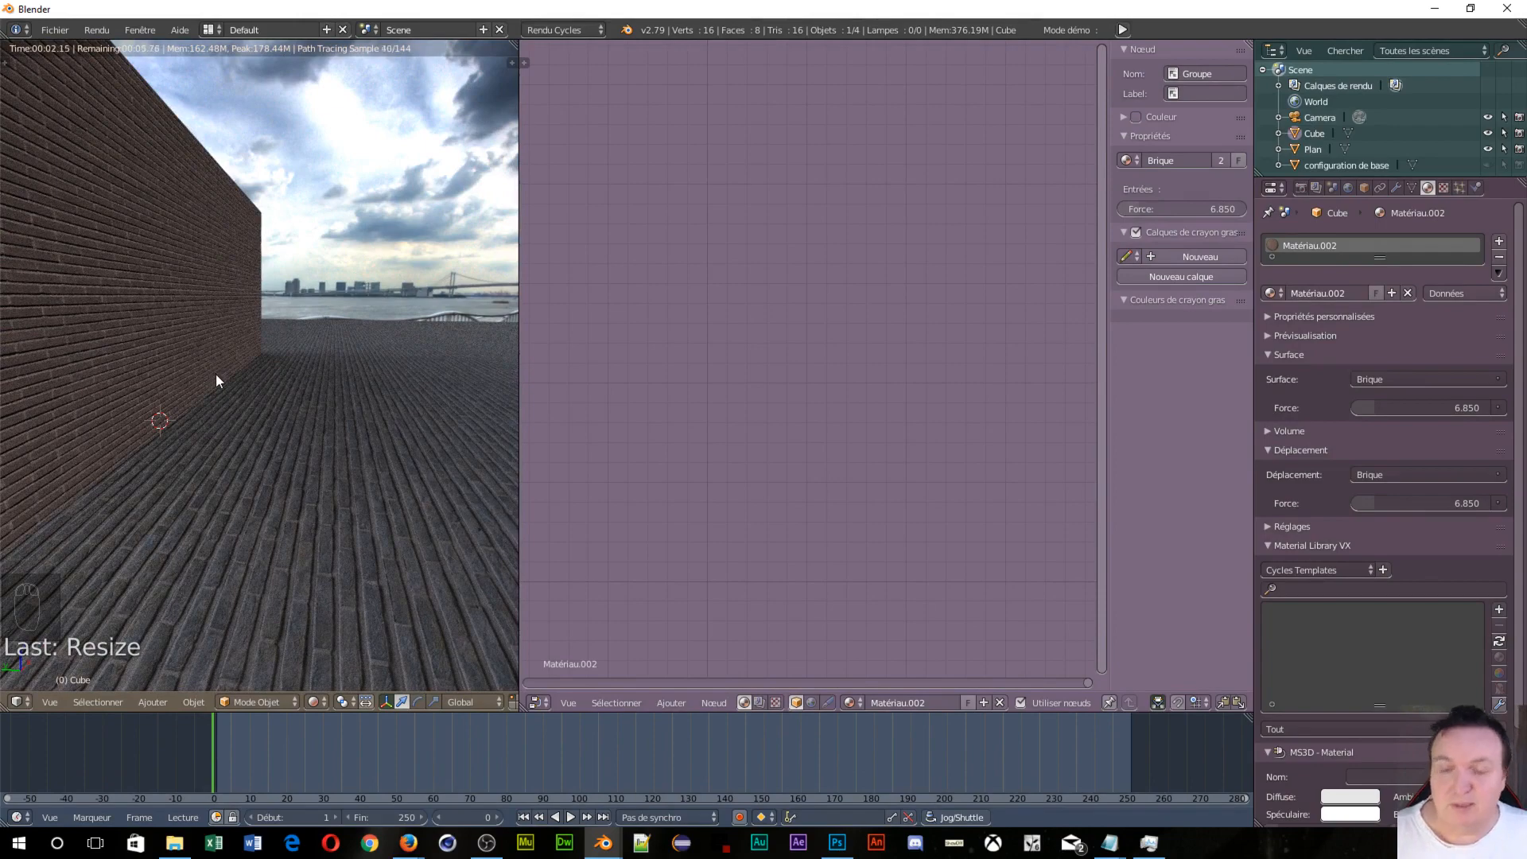
Step: Add a UV sphere at the foot of the wall and unwrap its whole mesh in Edit Mode
key("shift+a")
mouse_move(217, 374)
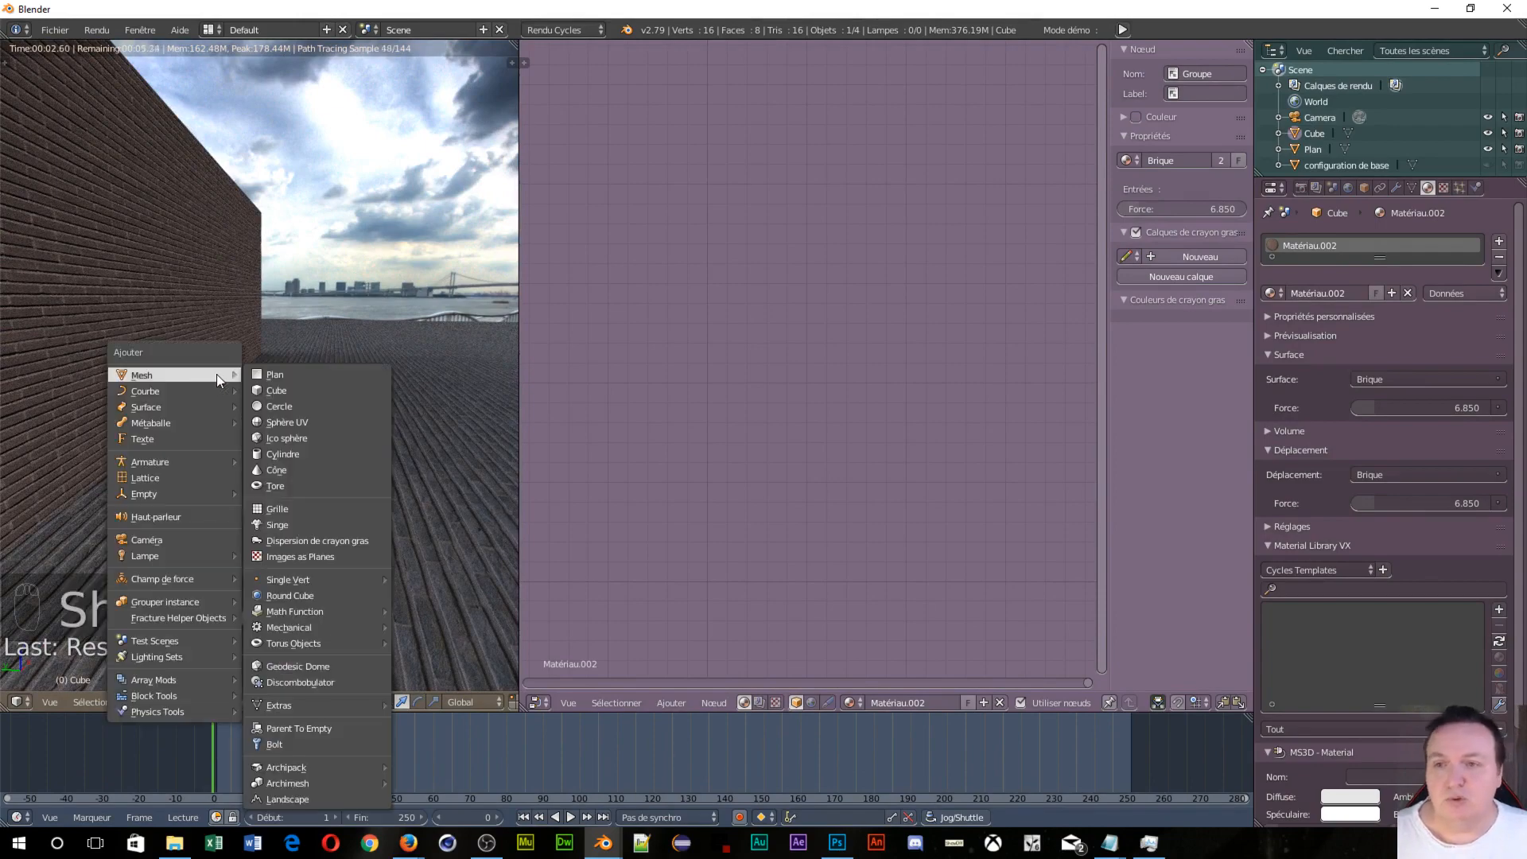
left_click(300, 421)
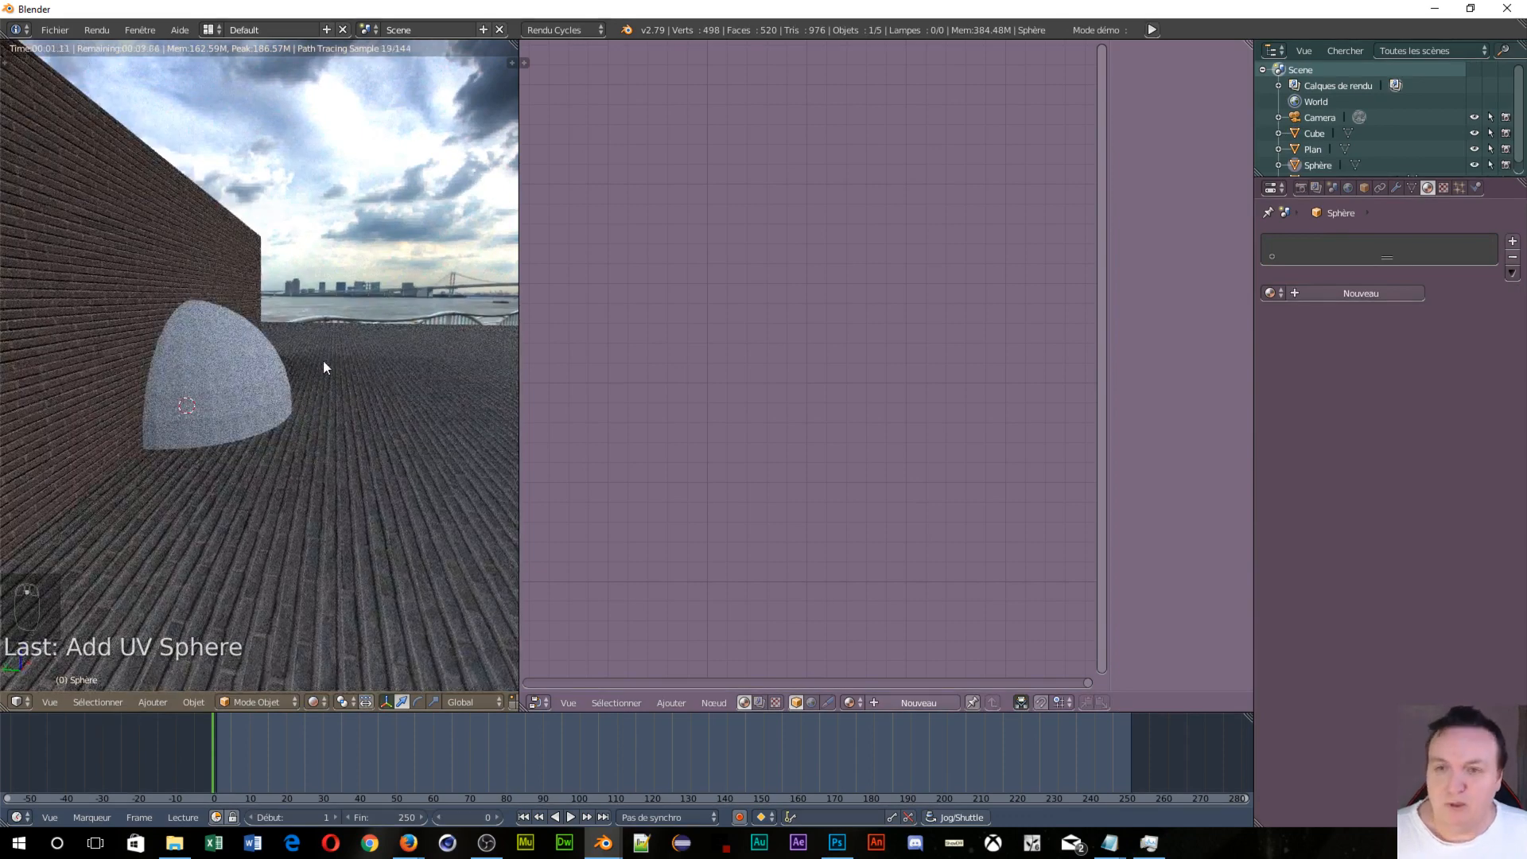
key("Tab")
left_click(438, 362)
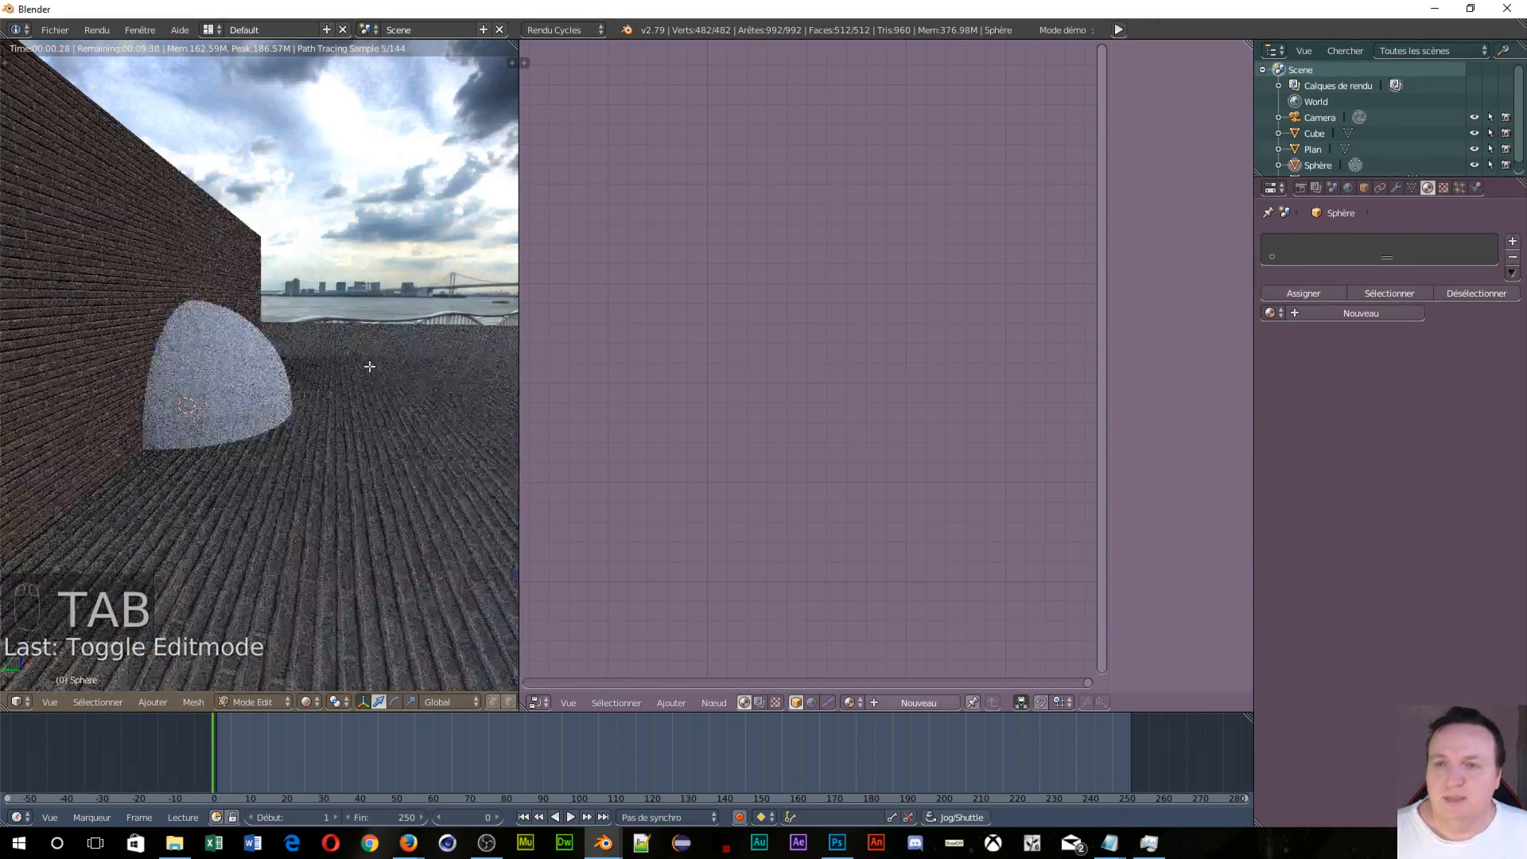
key("u")
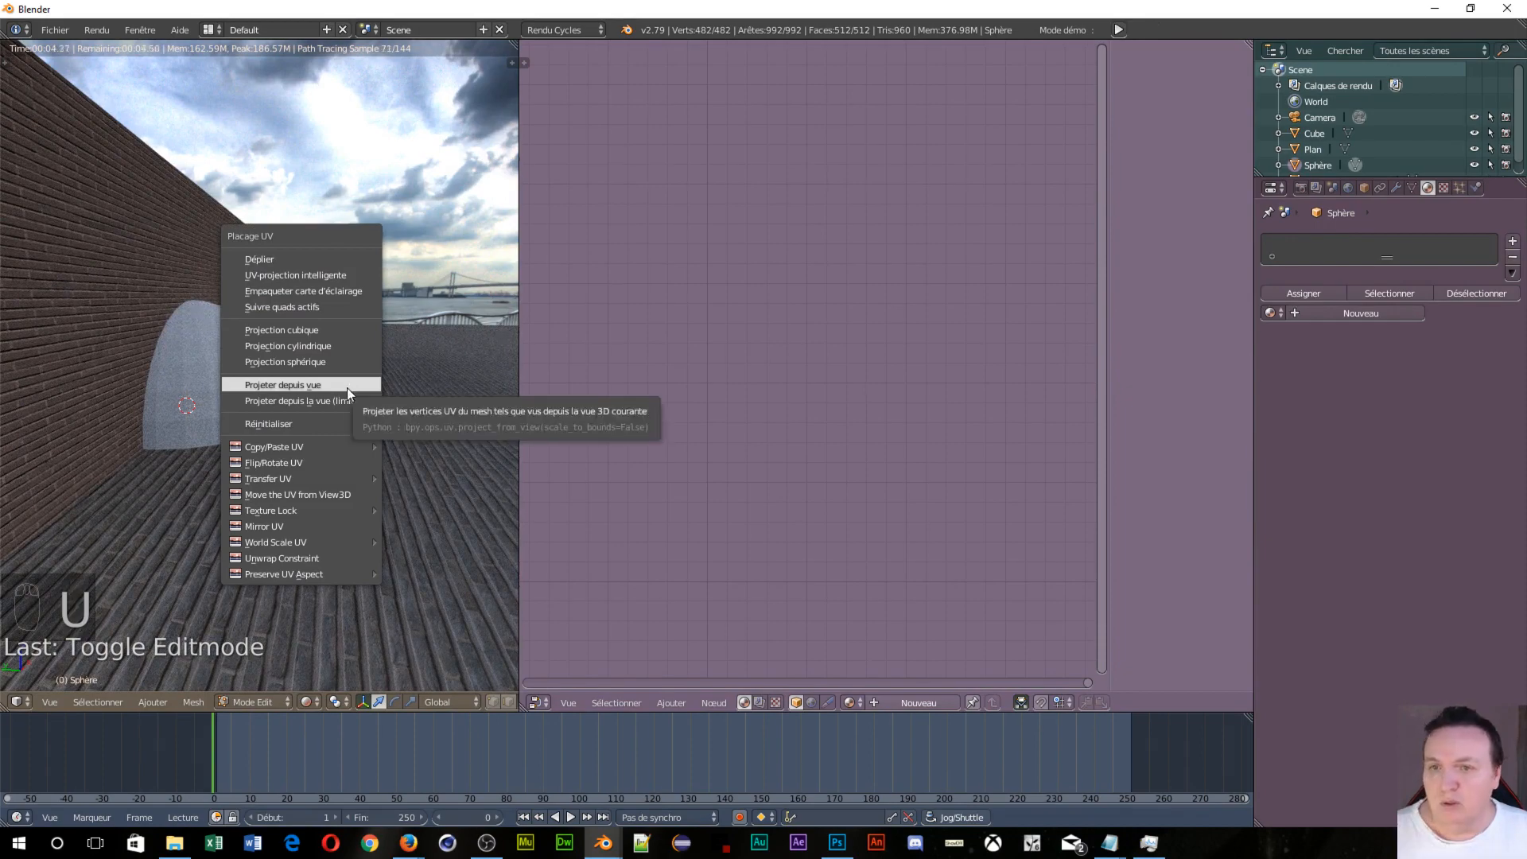
left_click(282, 260)
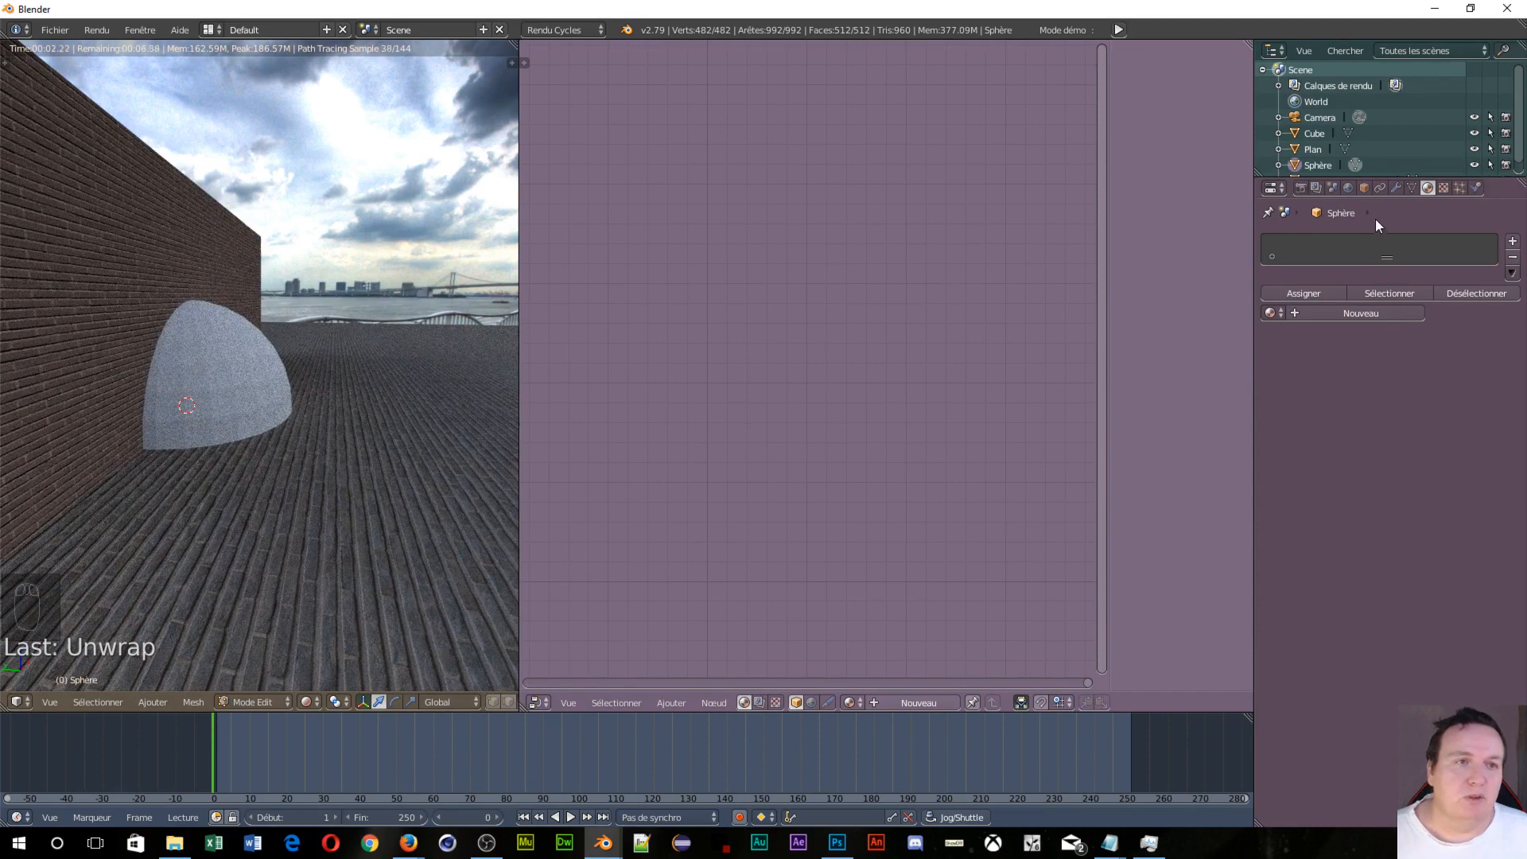
Step: Create a new material for the sphere and set its surface to the Brique group's brique rouge output
left_click(1373, 320)
left_click(1494, 398)
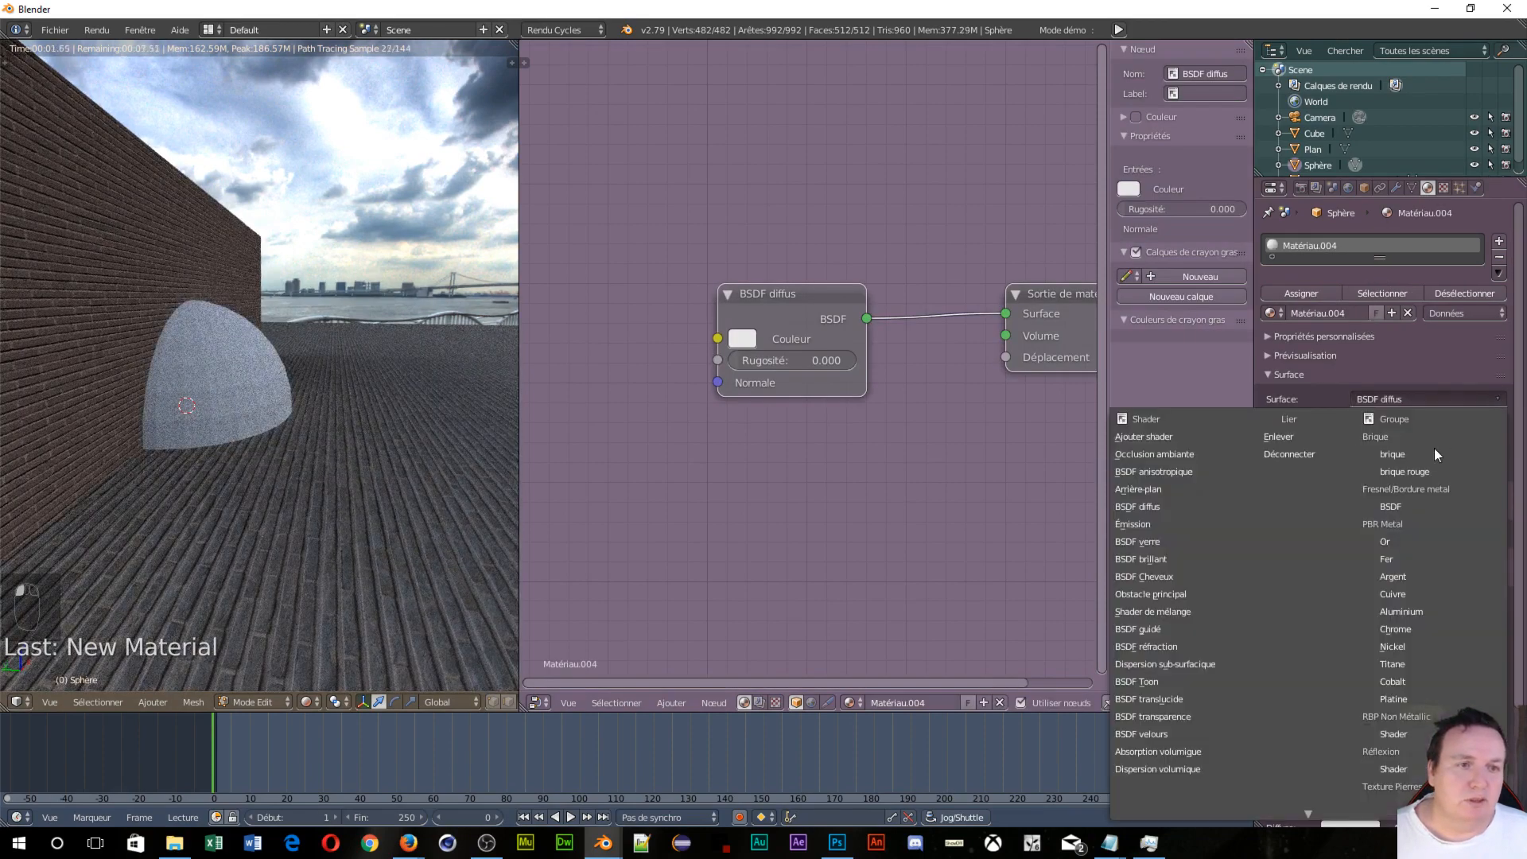
left_click(1419, 470)
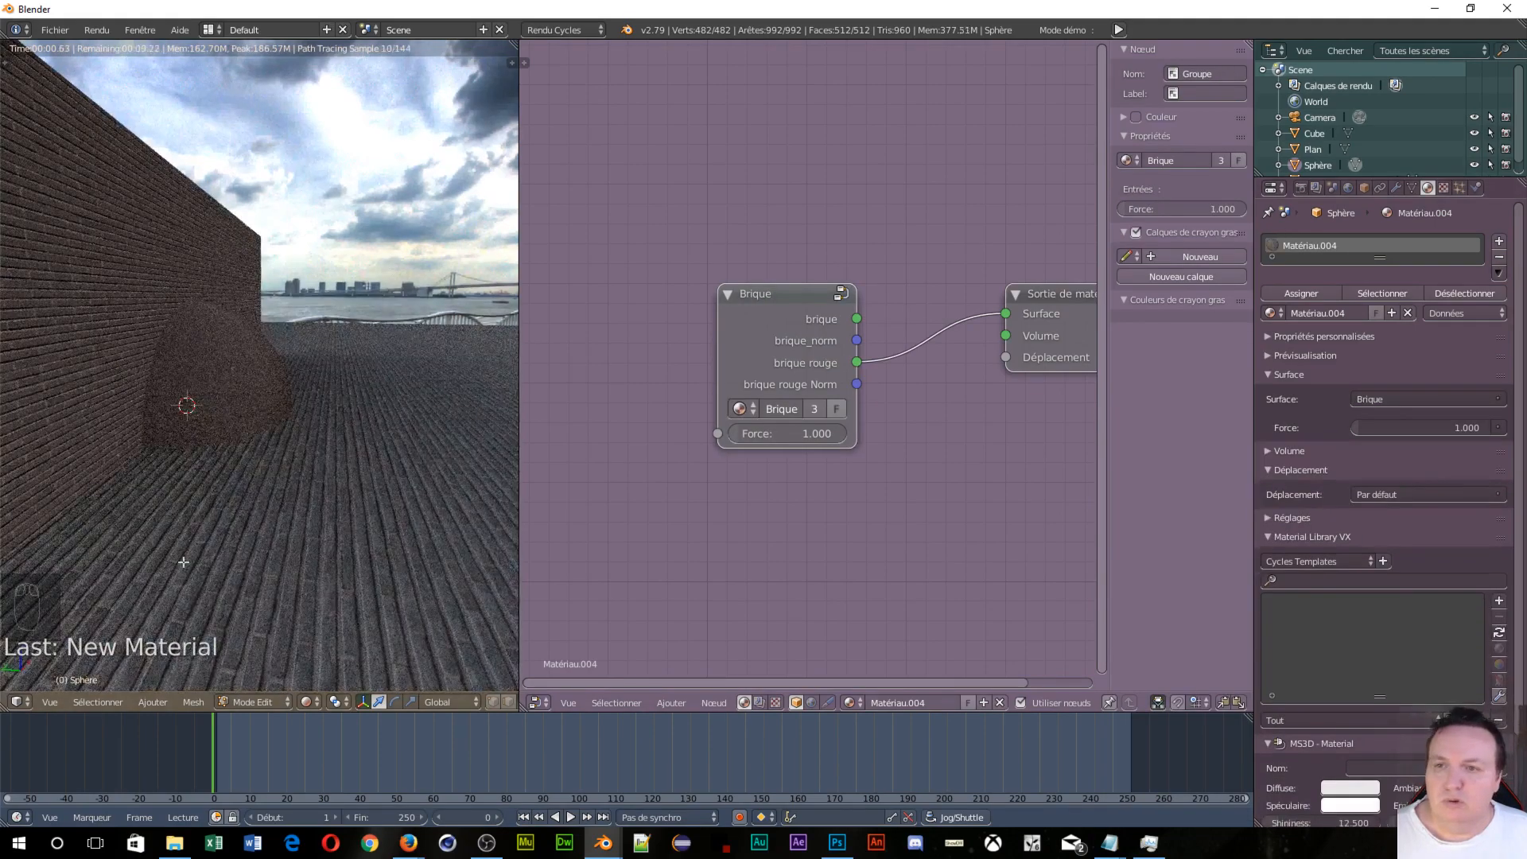
Step: Set the Force of the sphere material's Brique group to 0.5 and check the brick texture up close
scroll(218, 467, "up", 4)
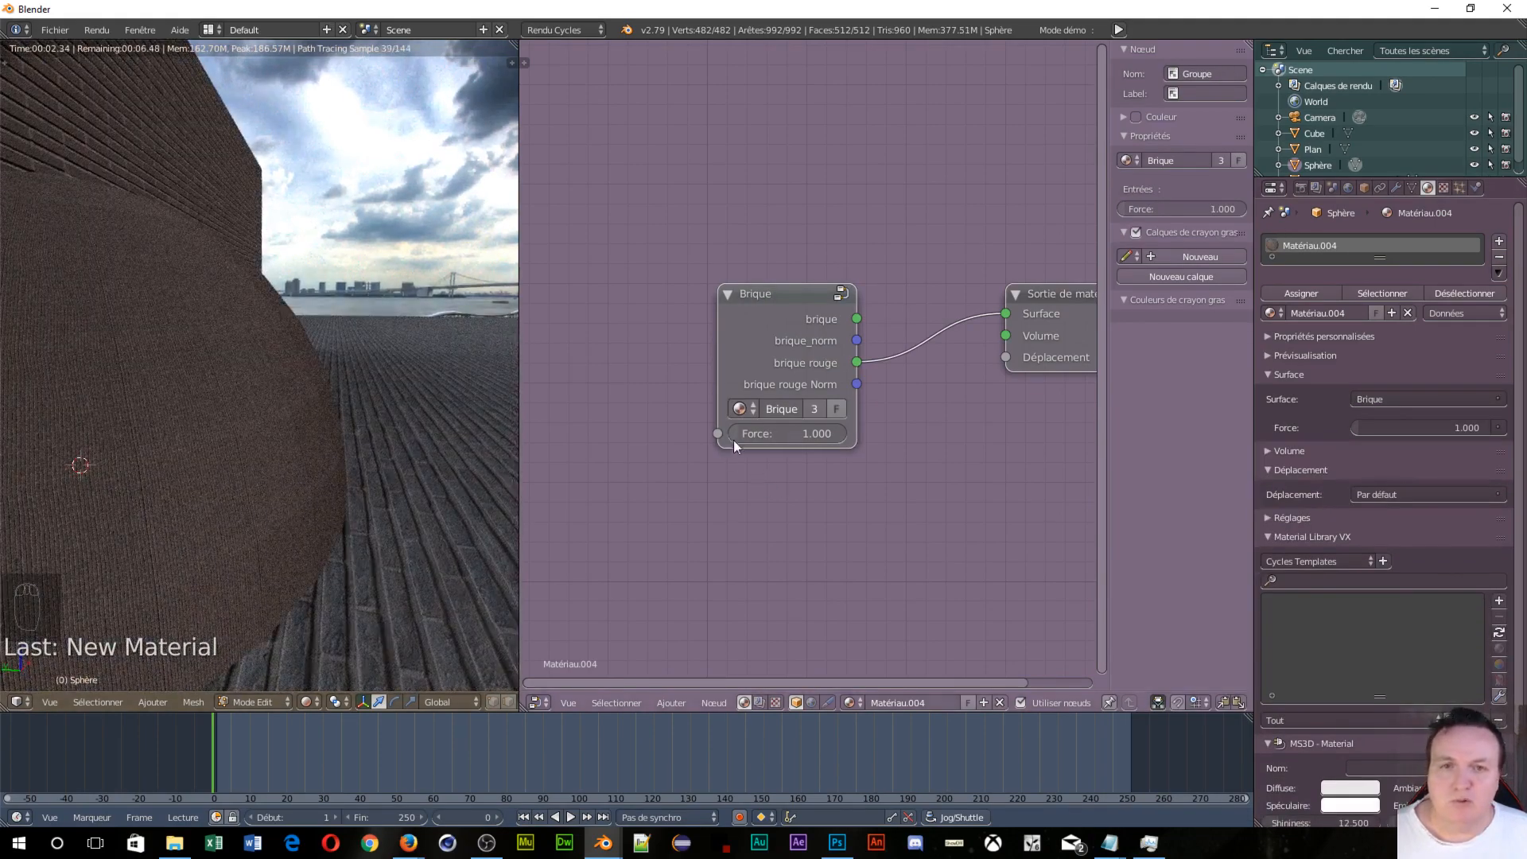
left_click_drag(787, 434, 781, 433)
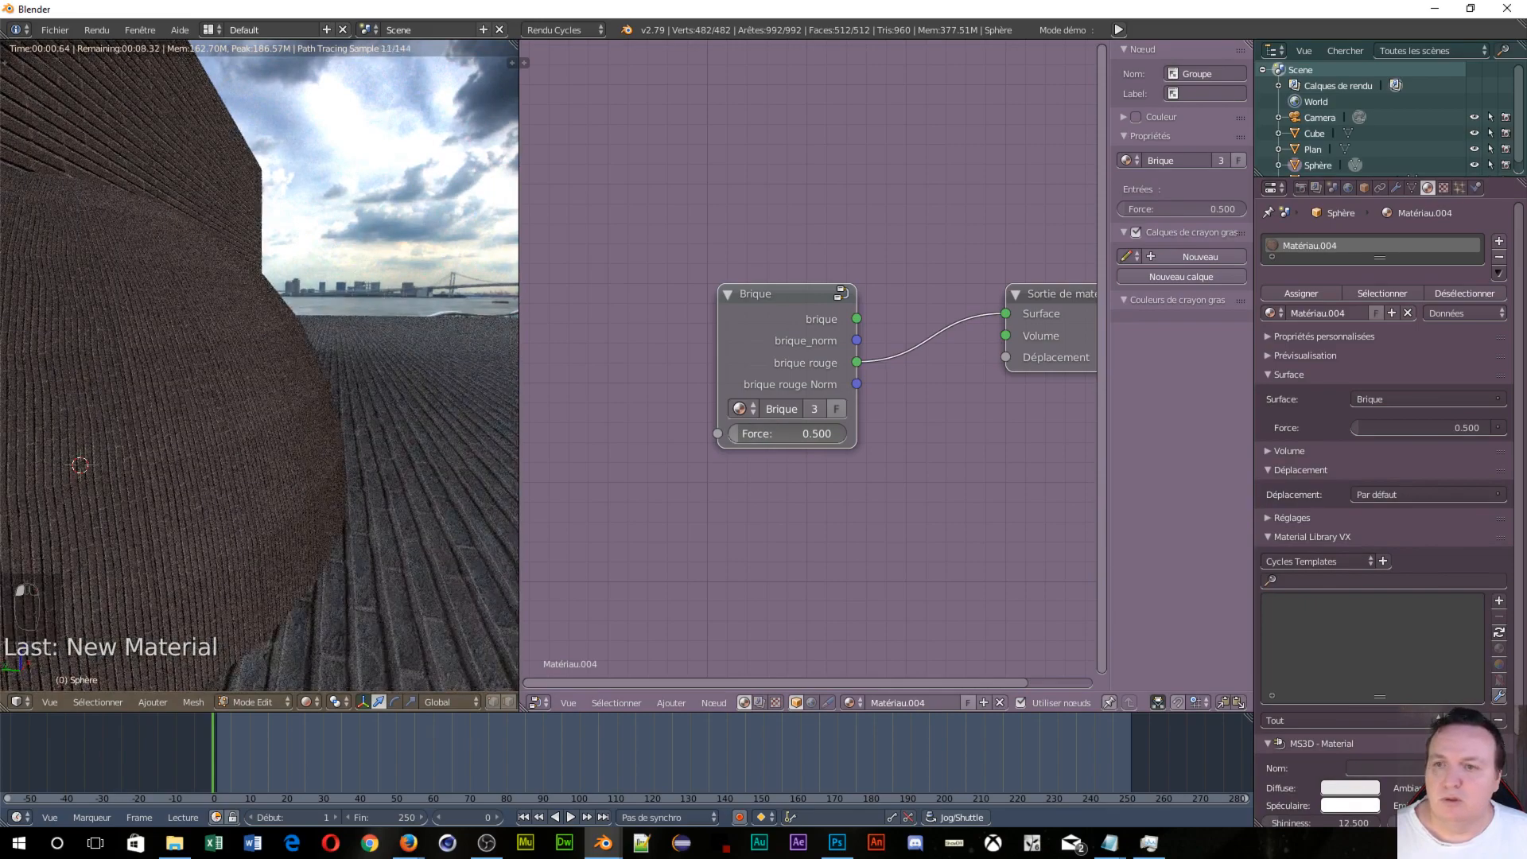
middle_click_drag(151, 474, 261, 504)
scroll(262, 505, "up", 5)
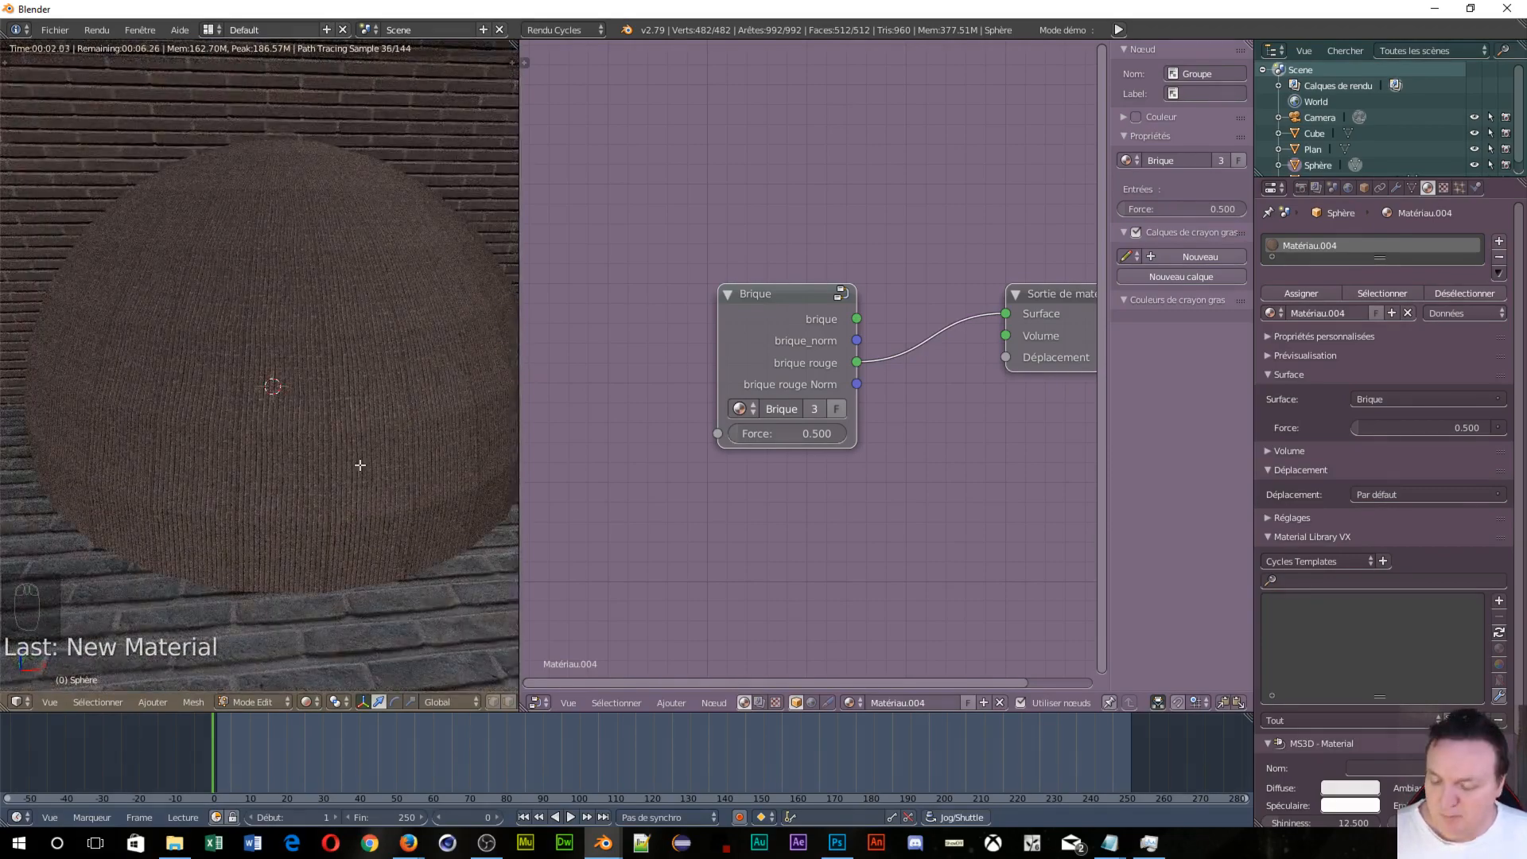
Step: Rotate the sphere's whole mesh 90° about the global Y axis and check the brick direction on its surface
type("r")
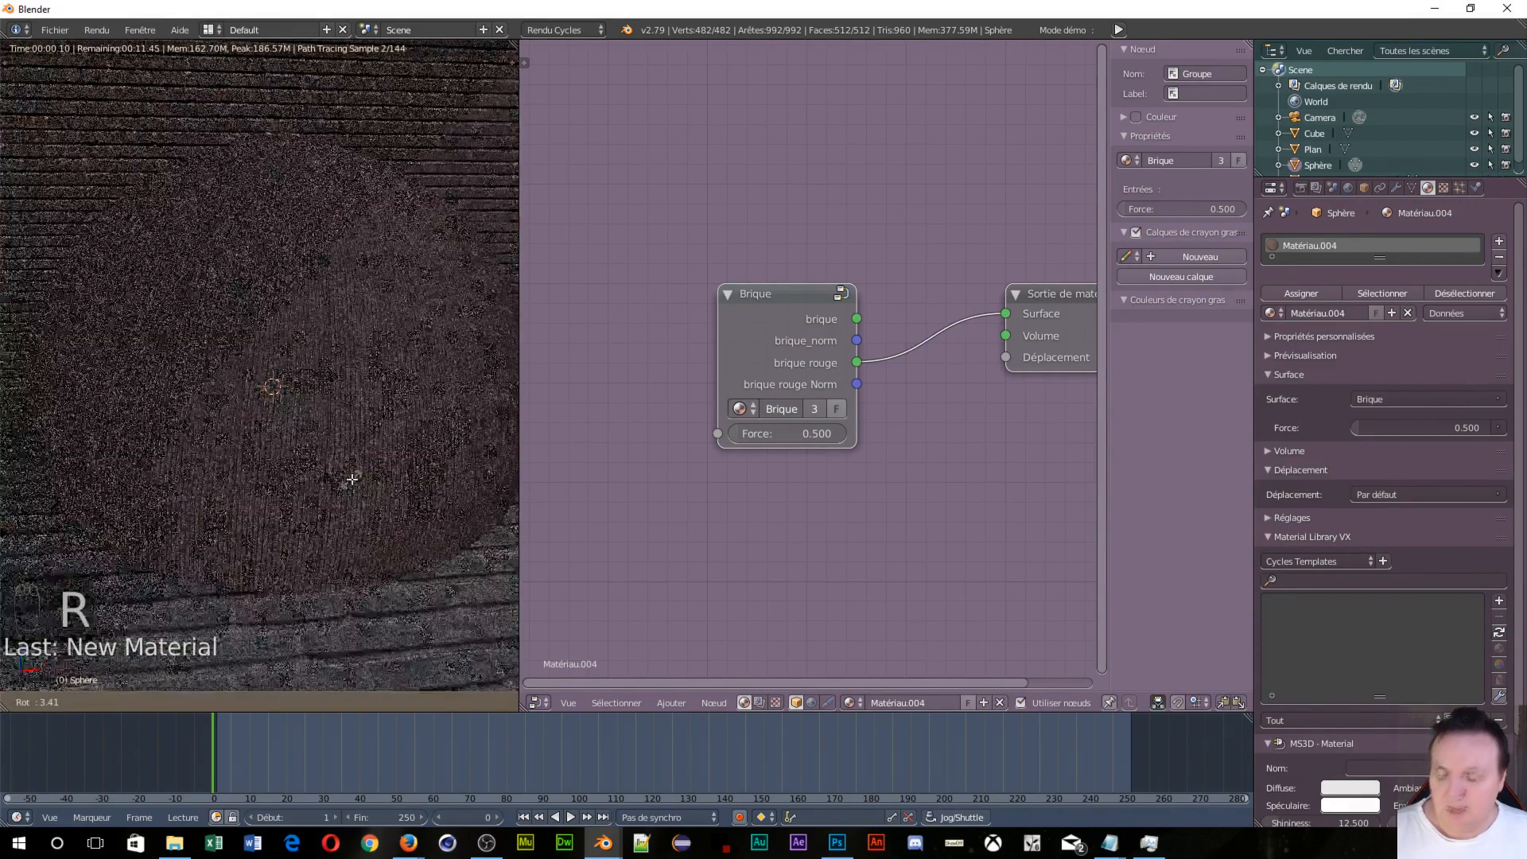
type("y9")
key("Return")
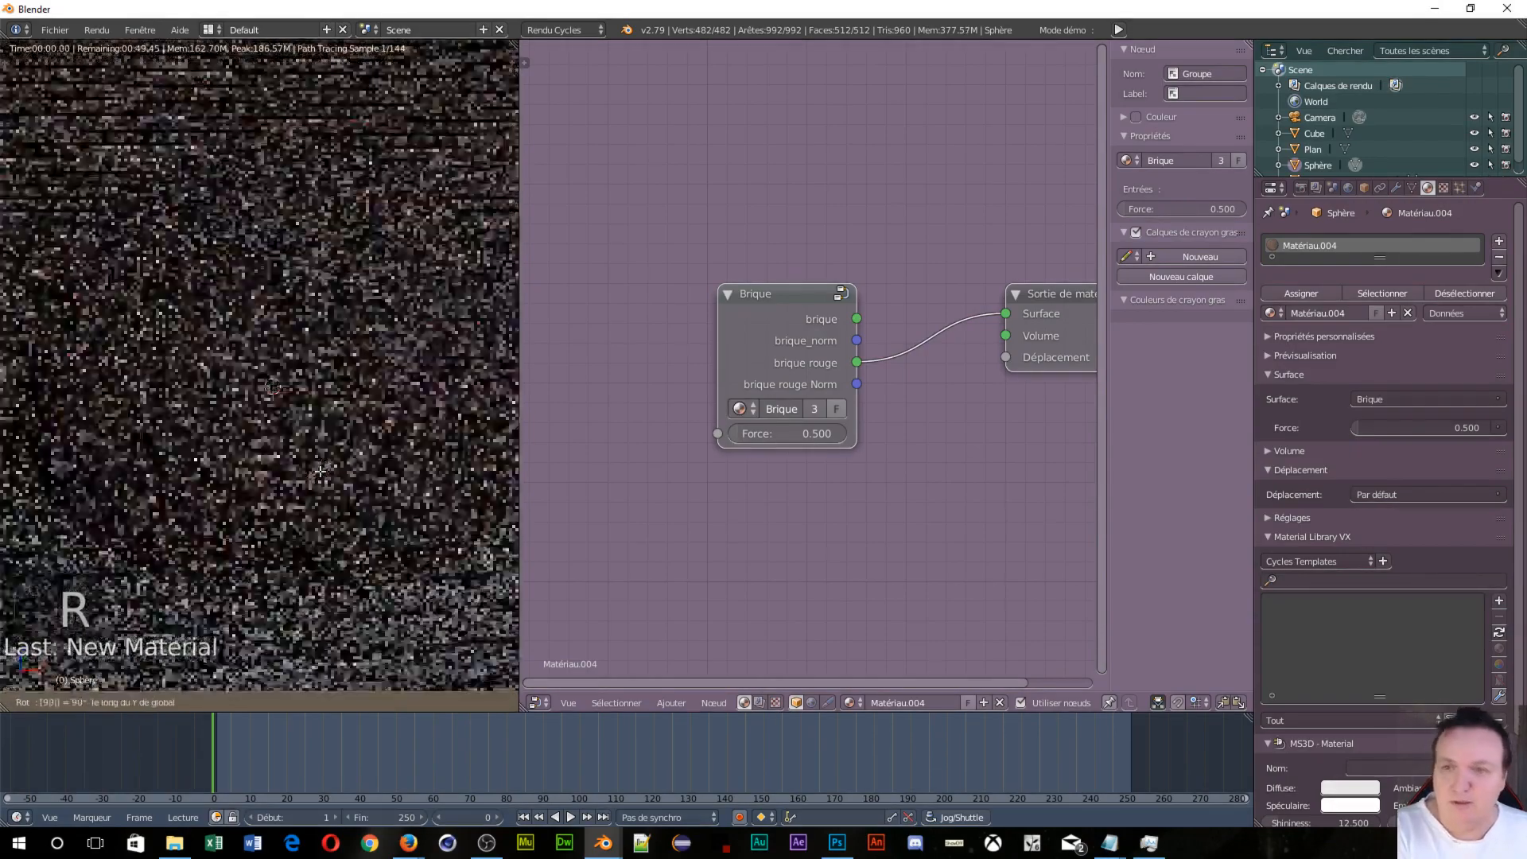
scroll(240, 550, "up", 3)
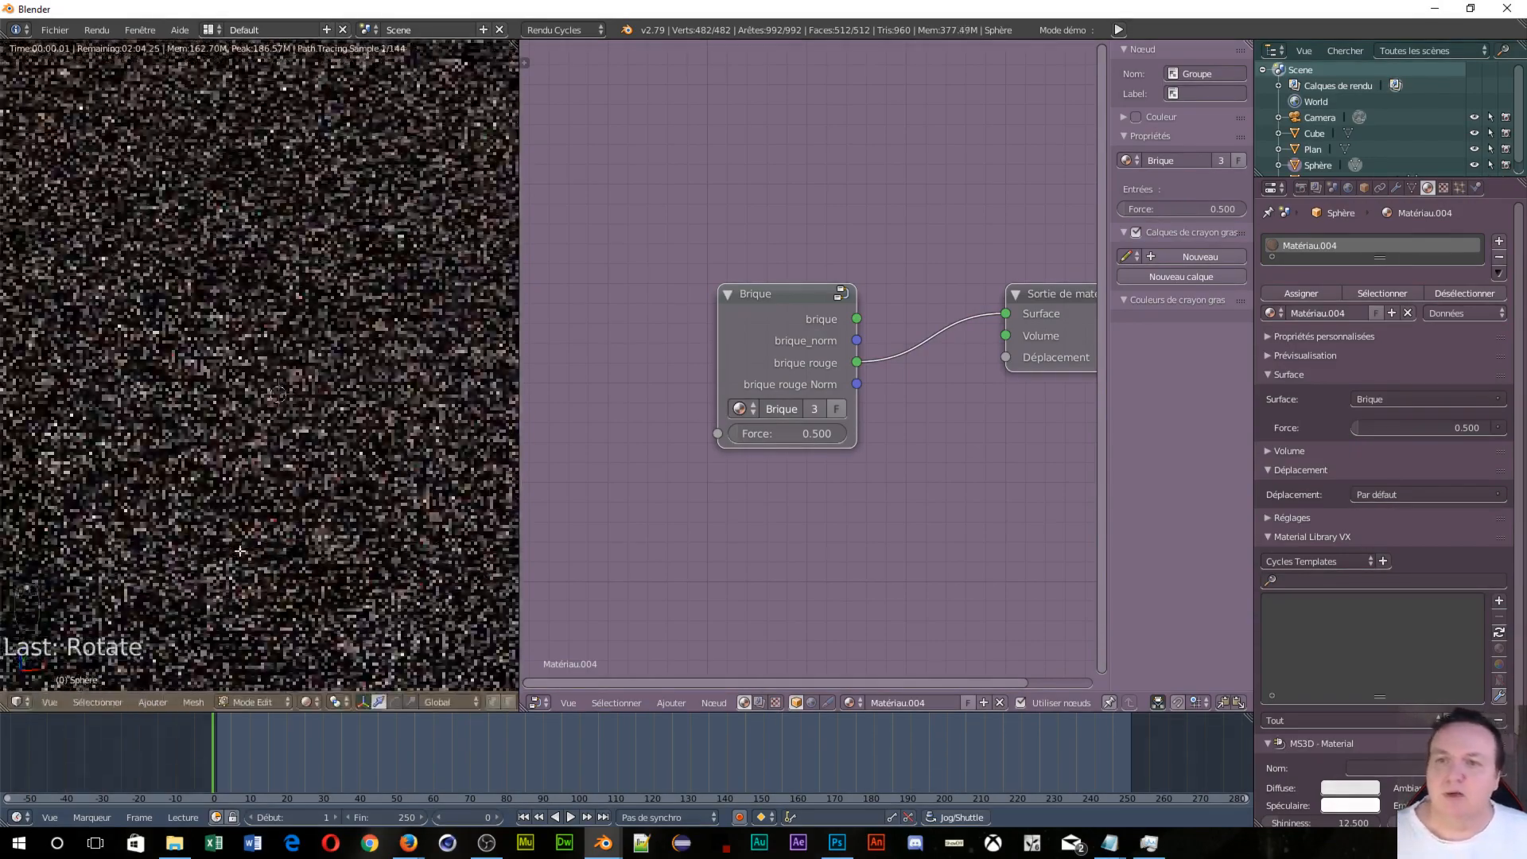
middle_click_drag(260, 514, 316, 450)
middle_click_drag(279, 298, 68, 131)
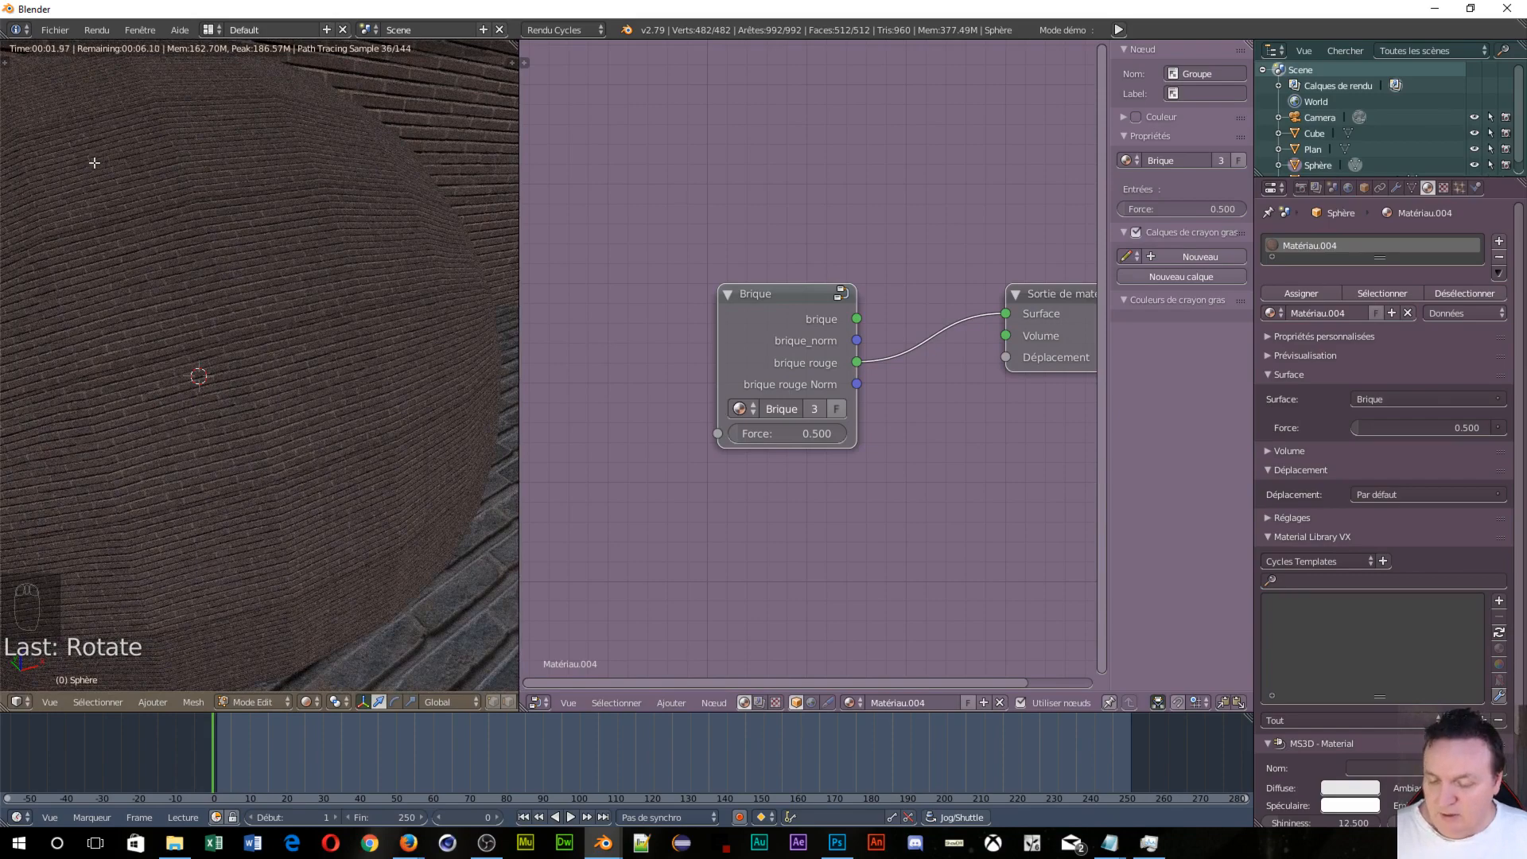
Step: Return the sphere to Object Mode and apply smooth shading to it
key("t")
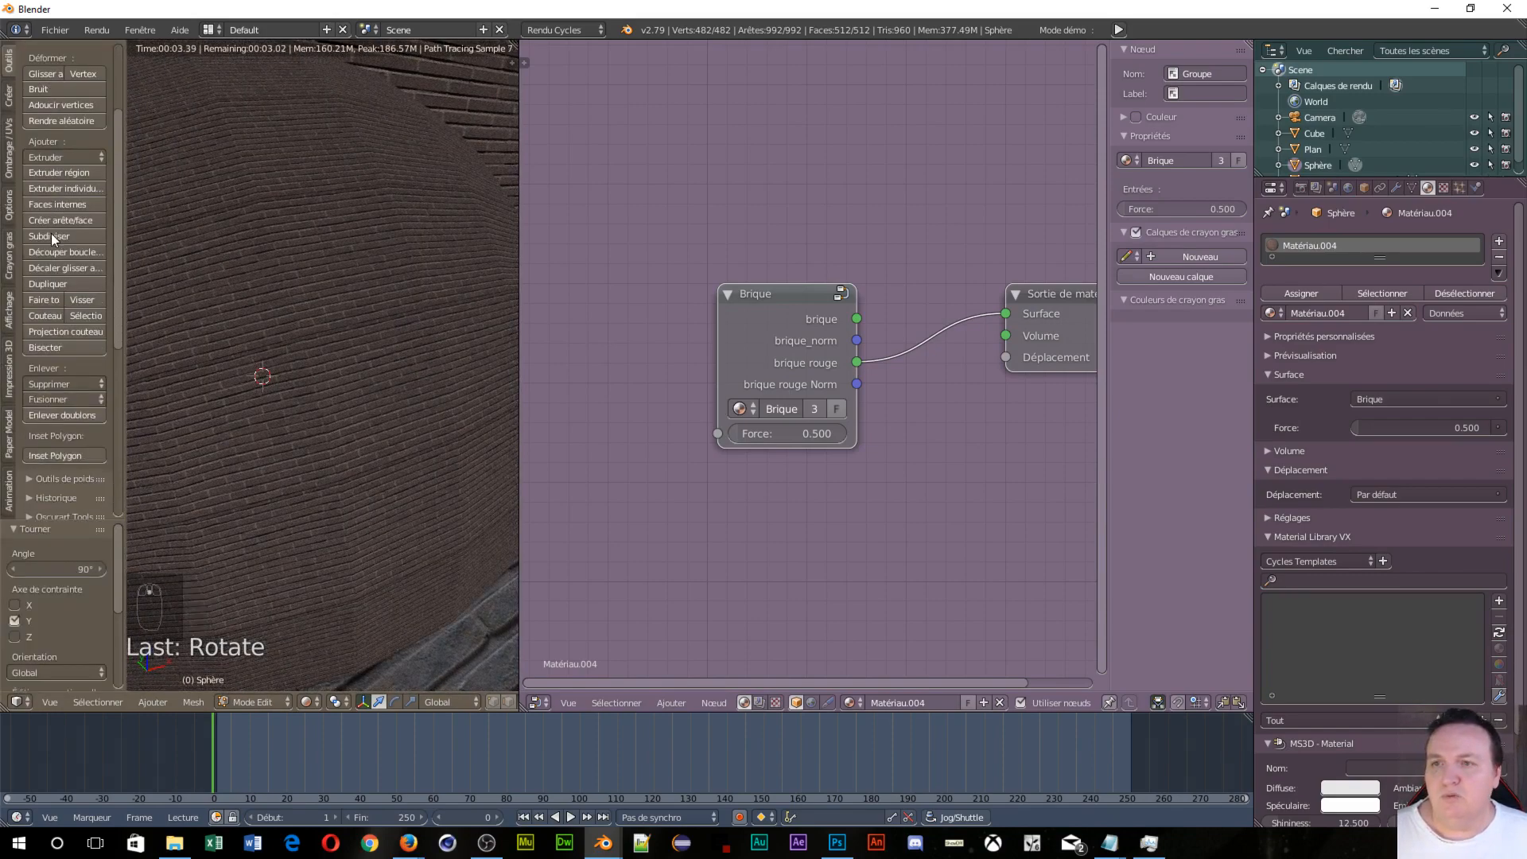
scroll(51, 232, "down", 2)
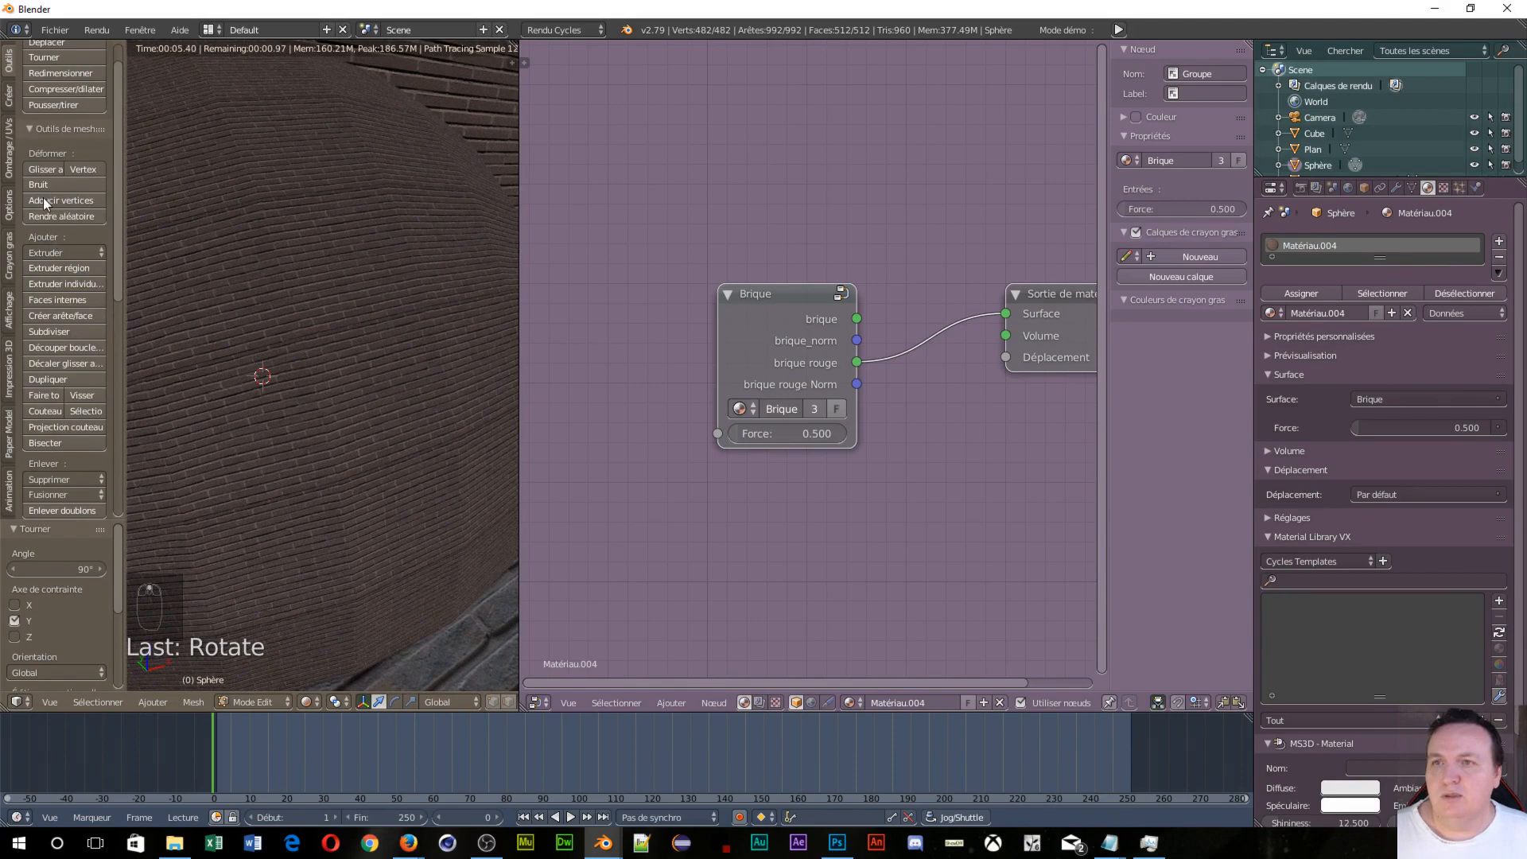
scroll(45, 203, "up", 2)
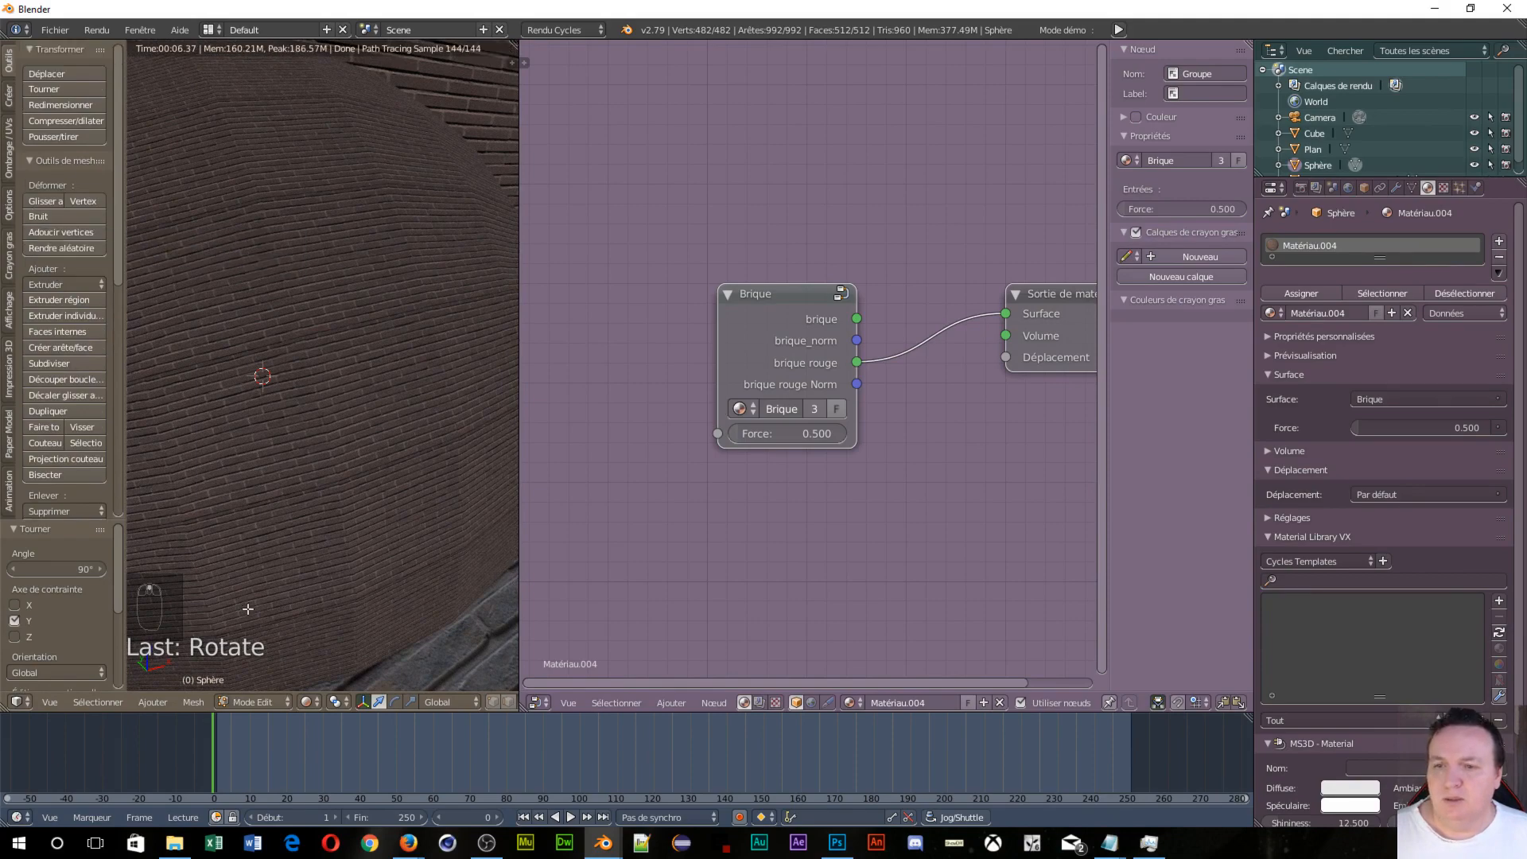
left_click(280, 703)
left_click(246, 685)
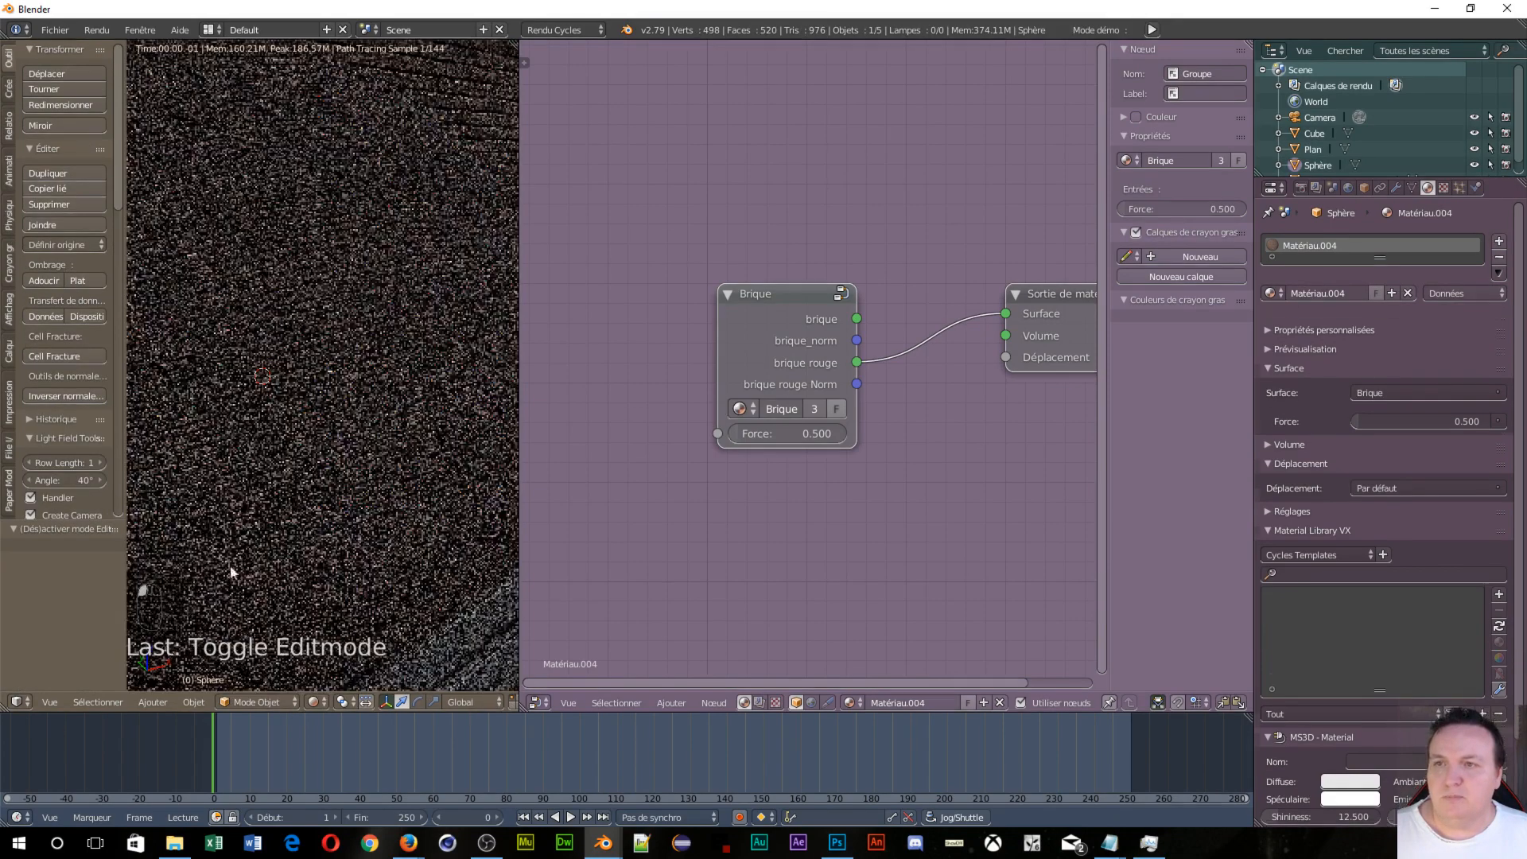
left_click(41, 275)
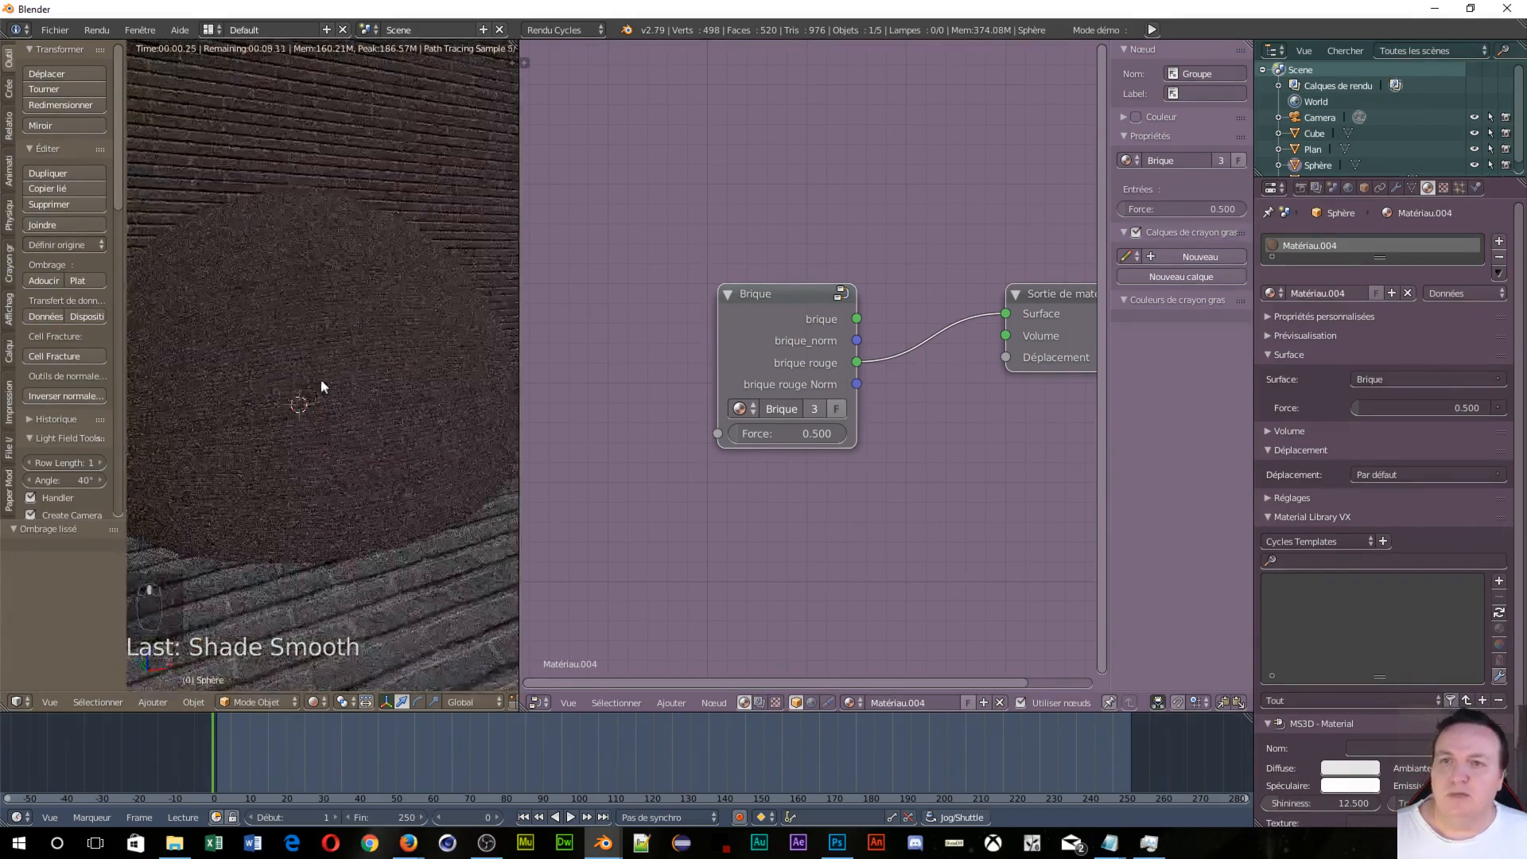
Step: Examine the rendered bricks on the smoothed sphere against the wall and ground from several angles and distances
middle_click_drag(246, 413, 331, 375)
scroll(331, 375, "down", 3)
scroll(262, 455, "up", 5)
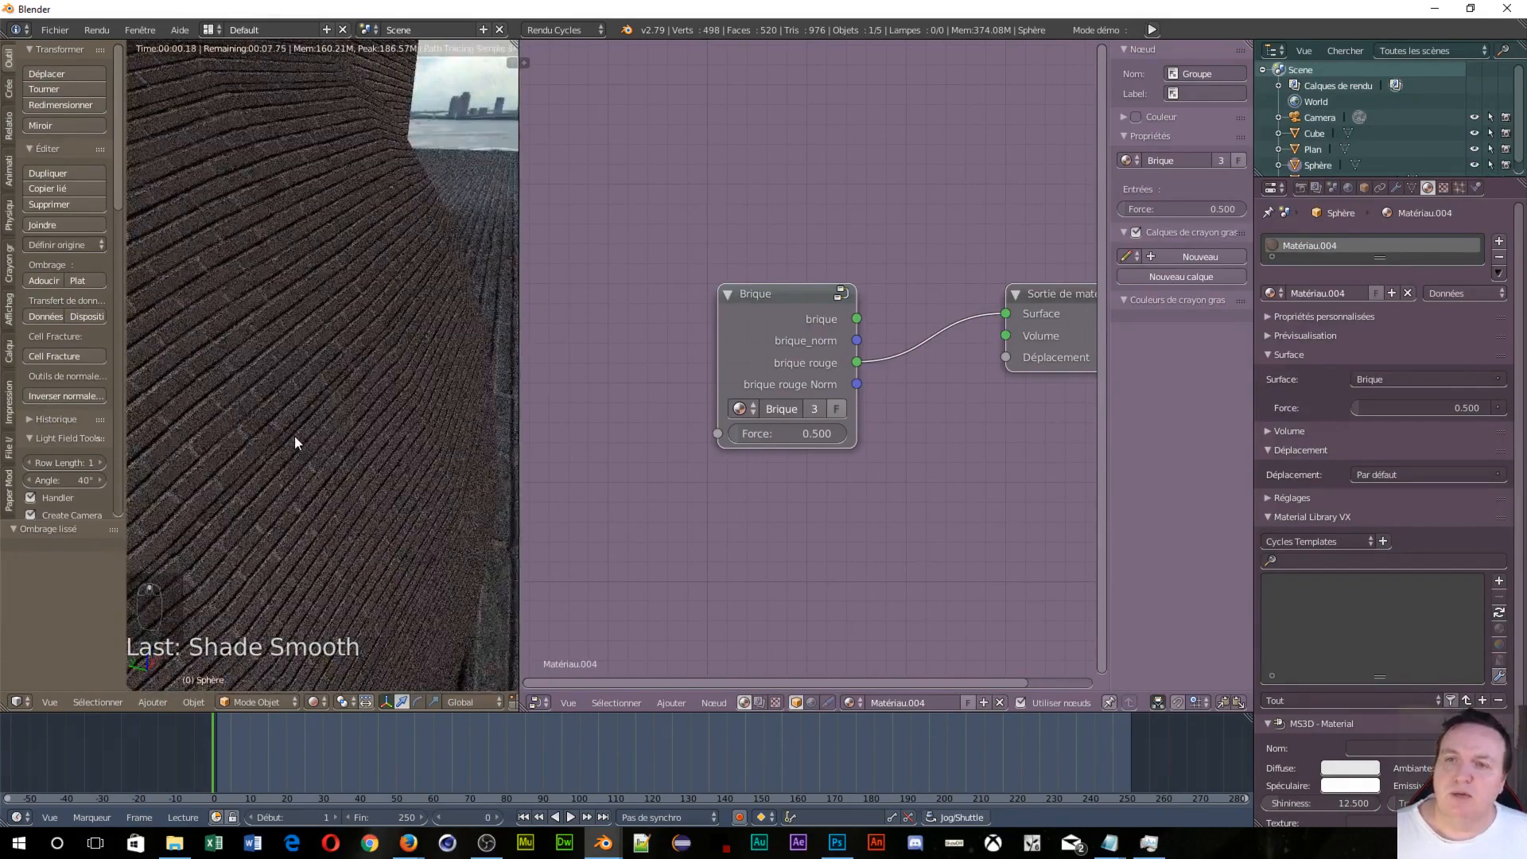
middle_click_drag(345, 330, 301, 288)
middle_click_drag(441, 294, 453, 332)
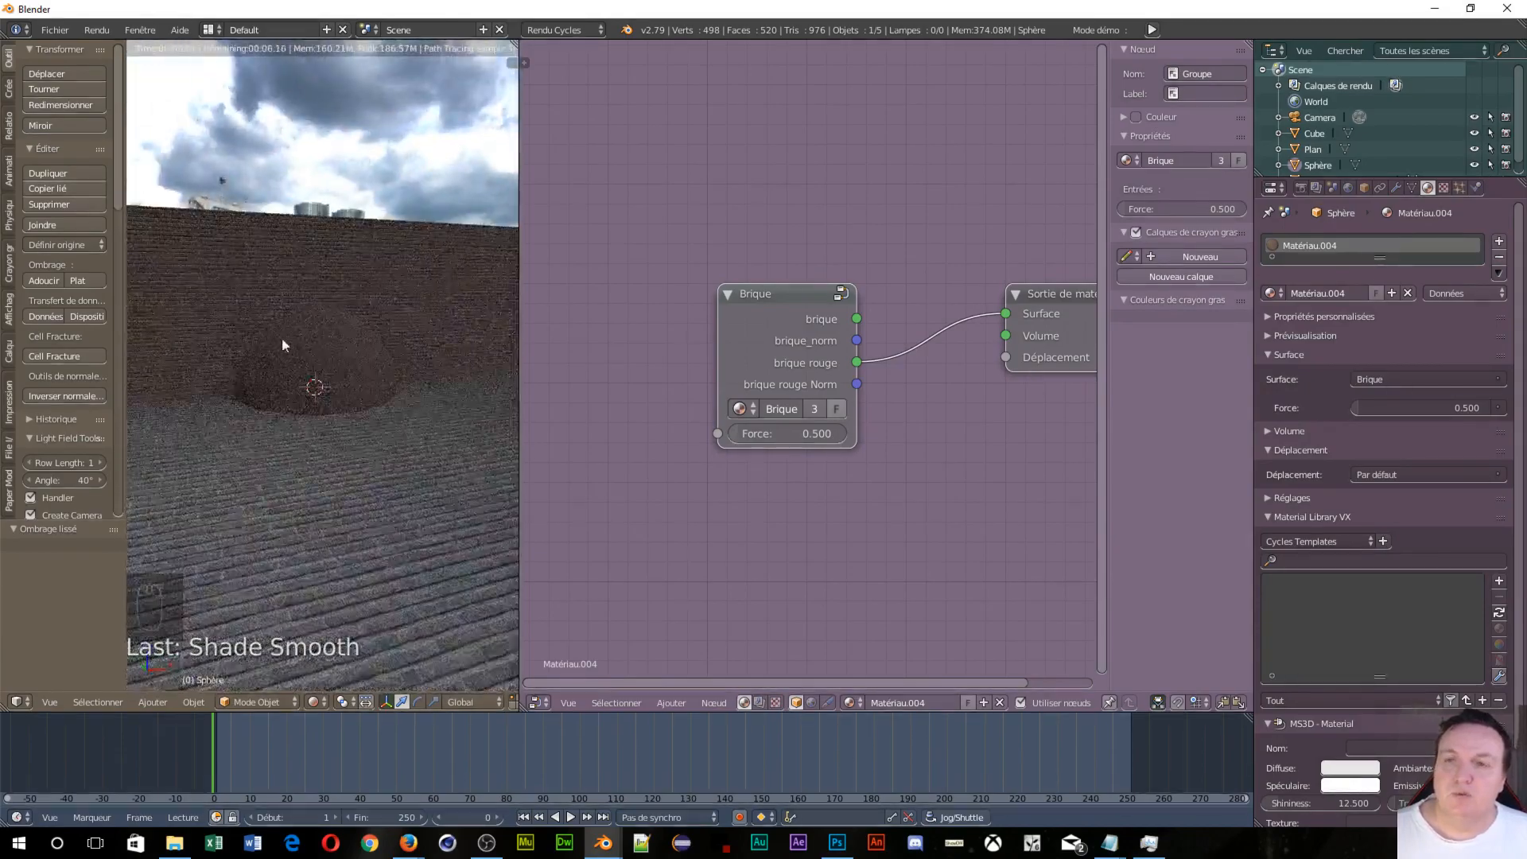
scroll(333, 462, "up", 7)
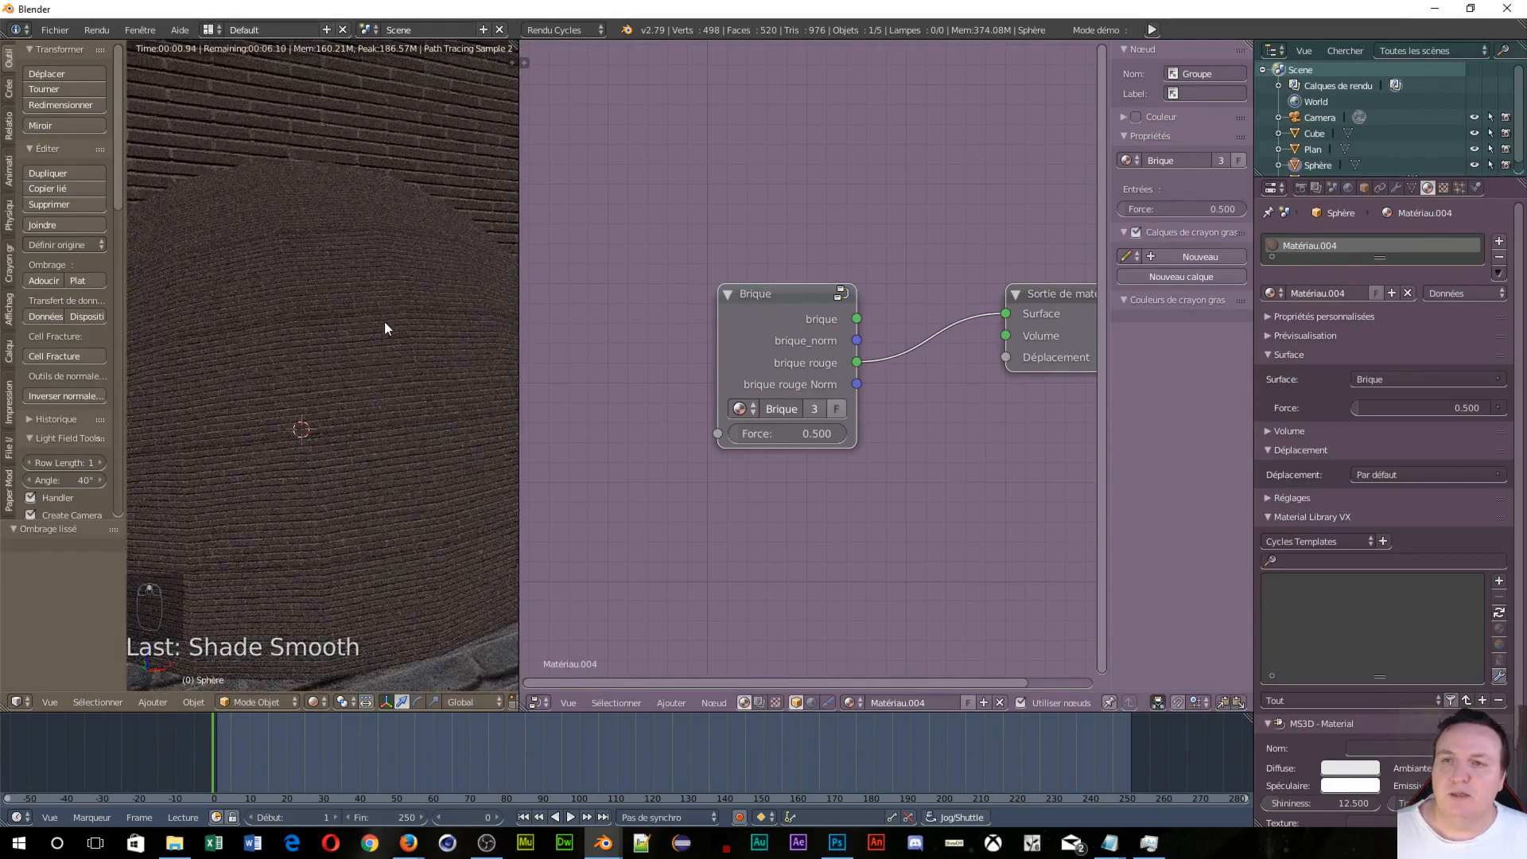
middle_click_drag(384, 322, 371, 327)
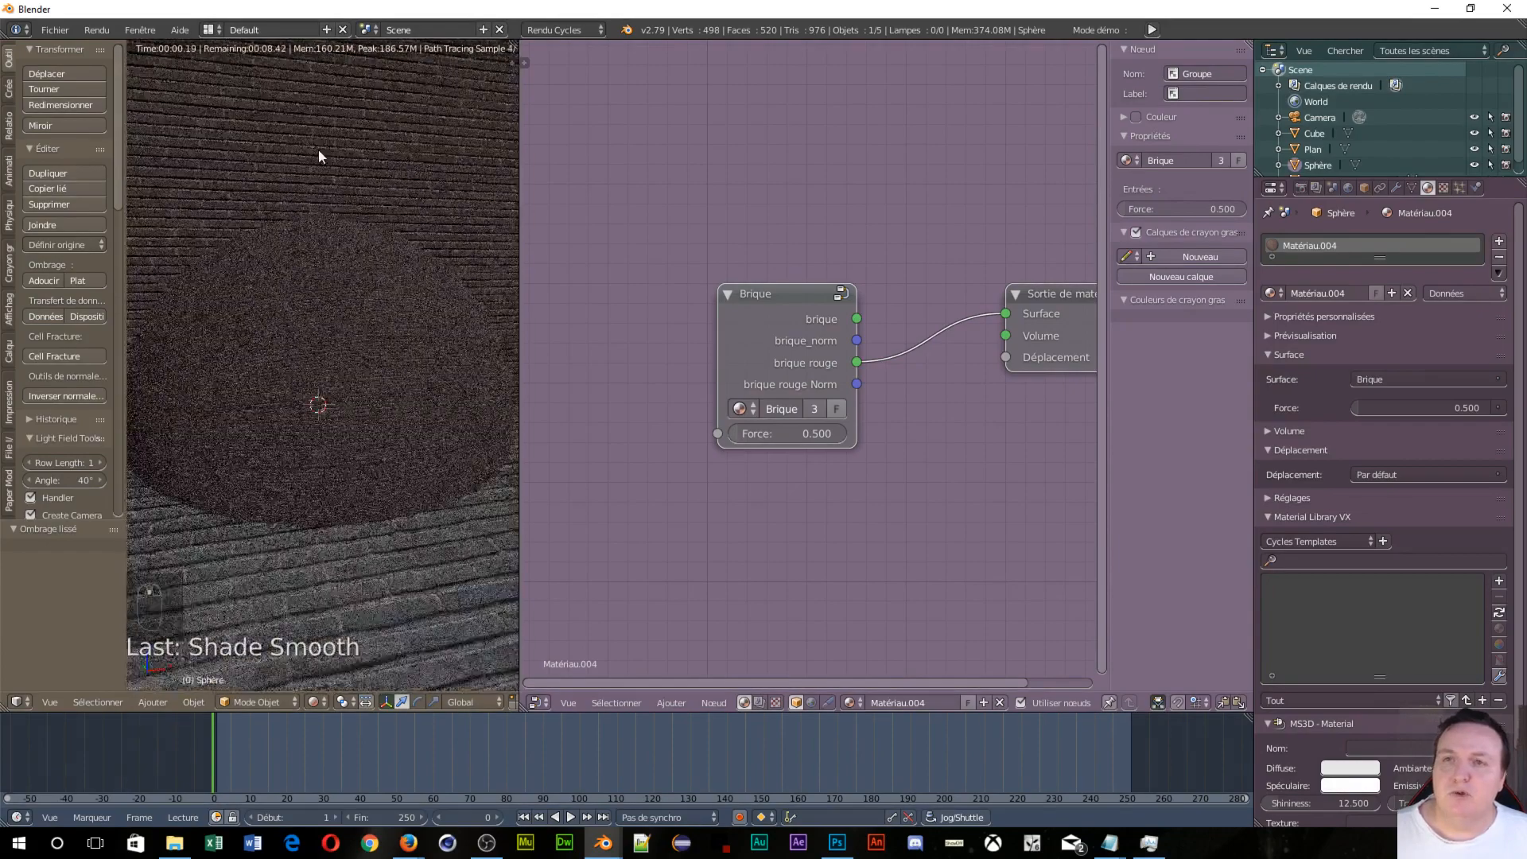
scroll(327, 190, "down", 3)
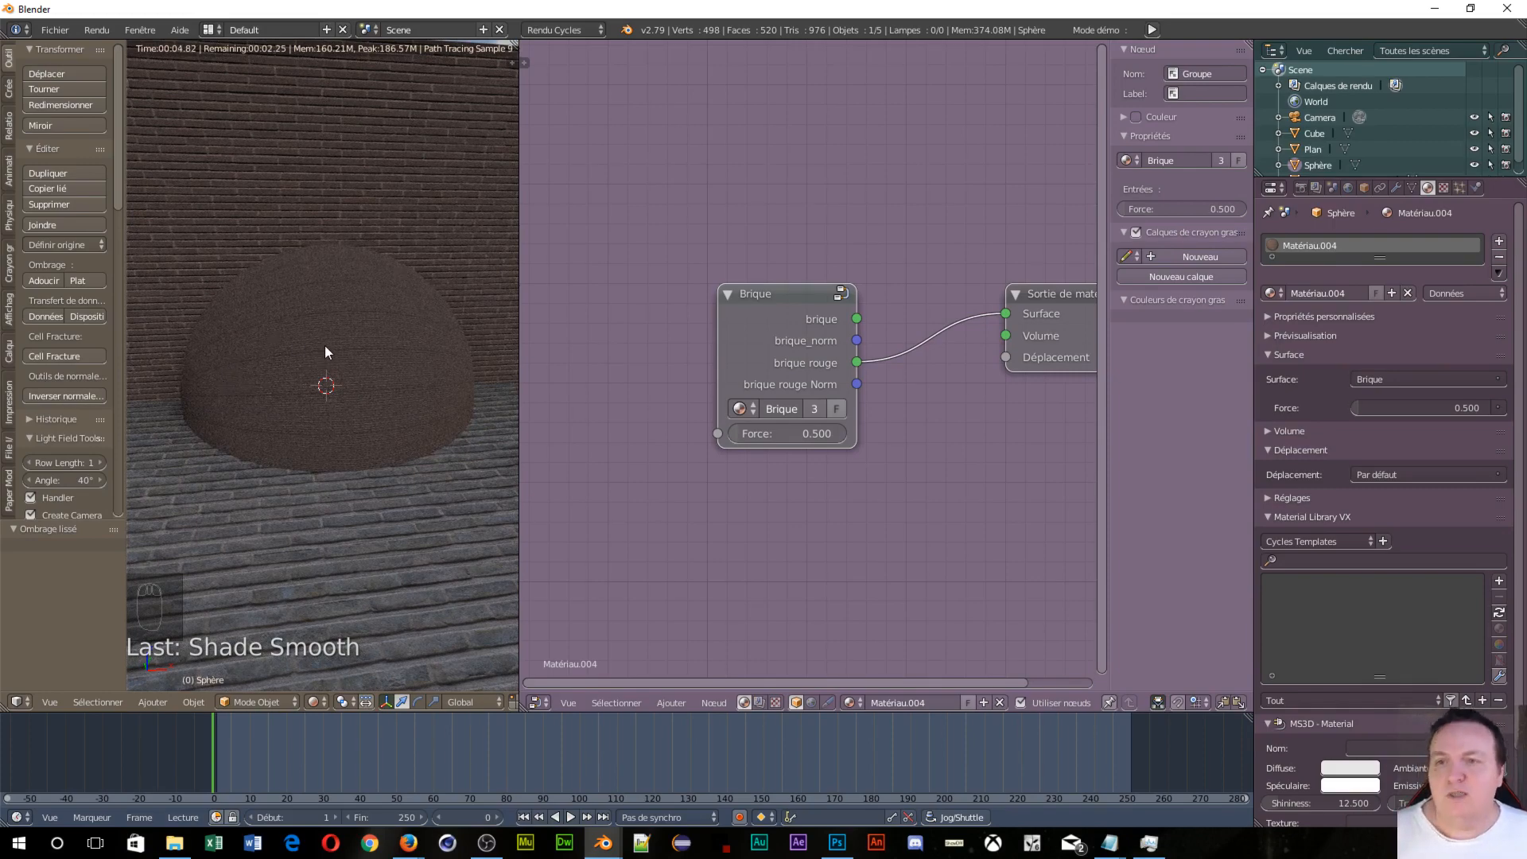
Step: Project the sphere mesh's UVs from the front orthographic view, and return to Object Mode with a rendered perspective view
key("shift+z")
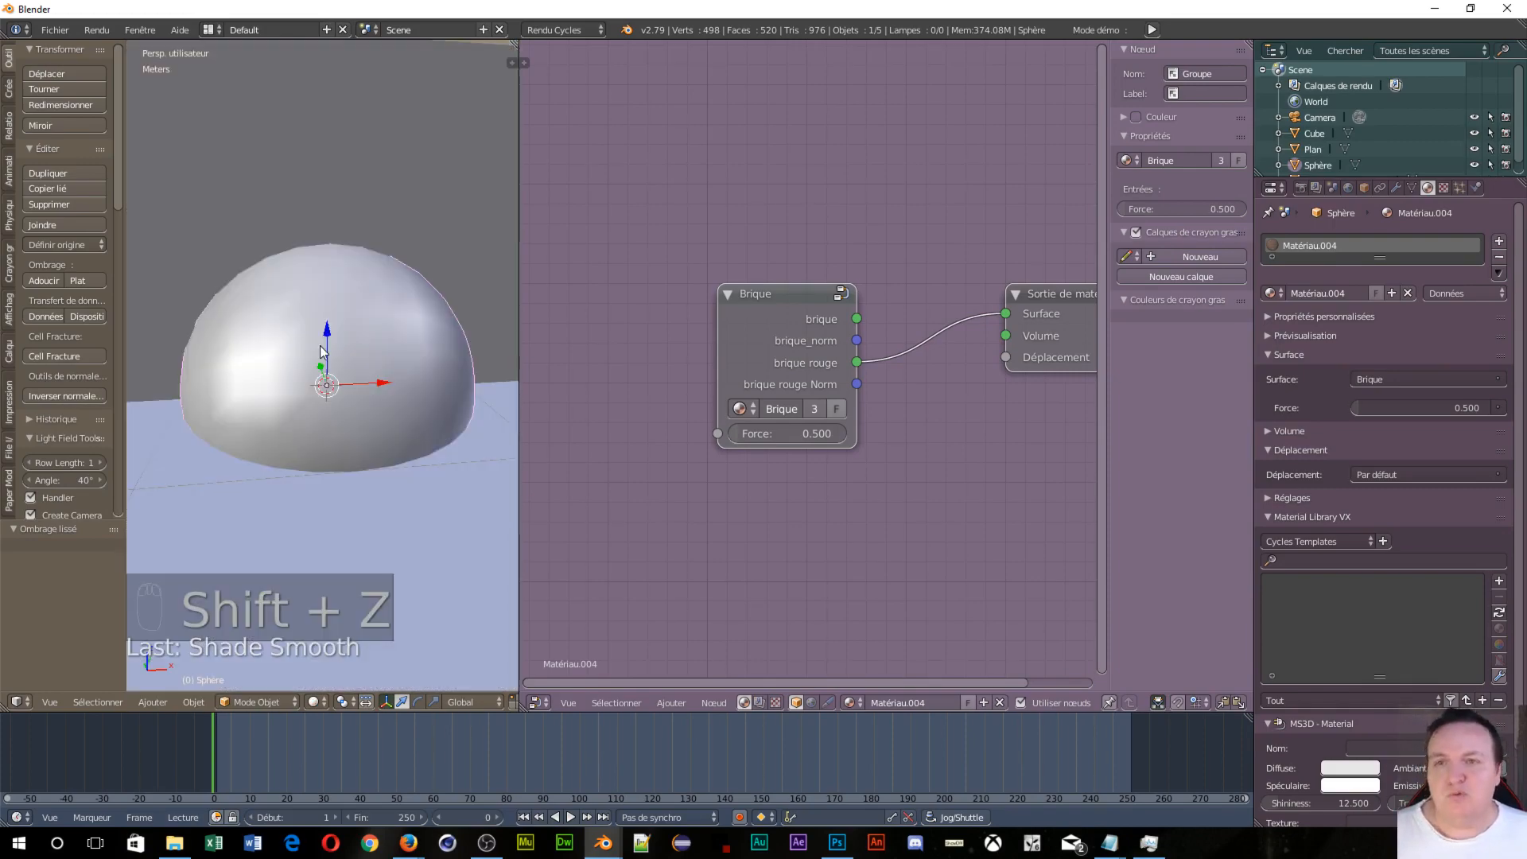
right_click(311, 340)
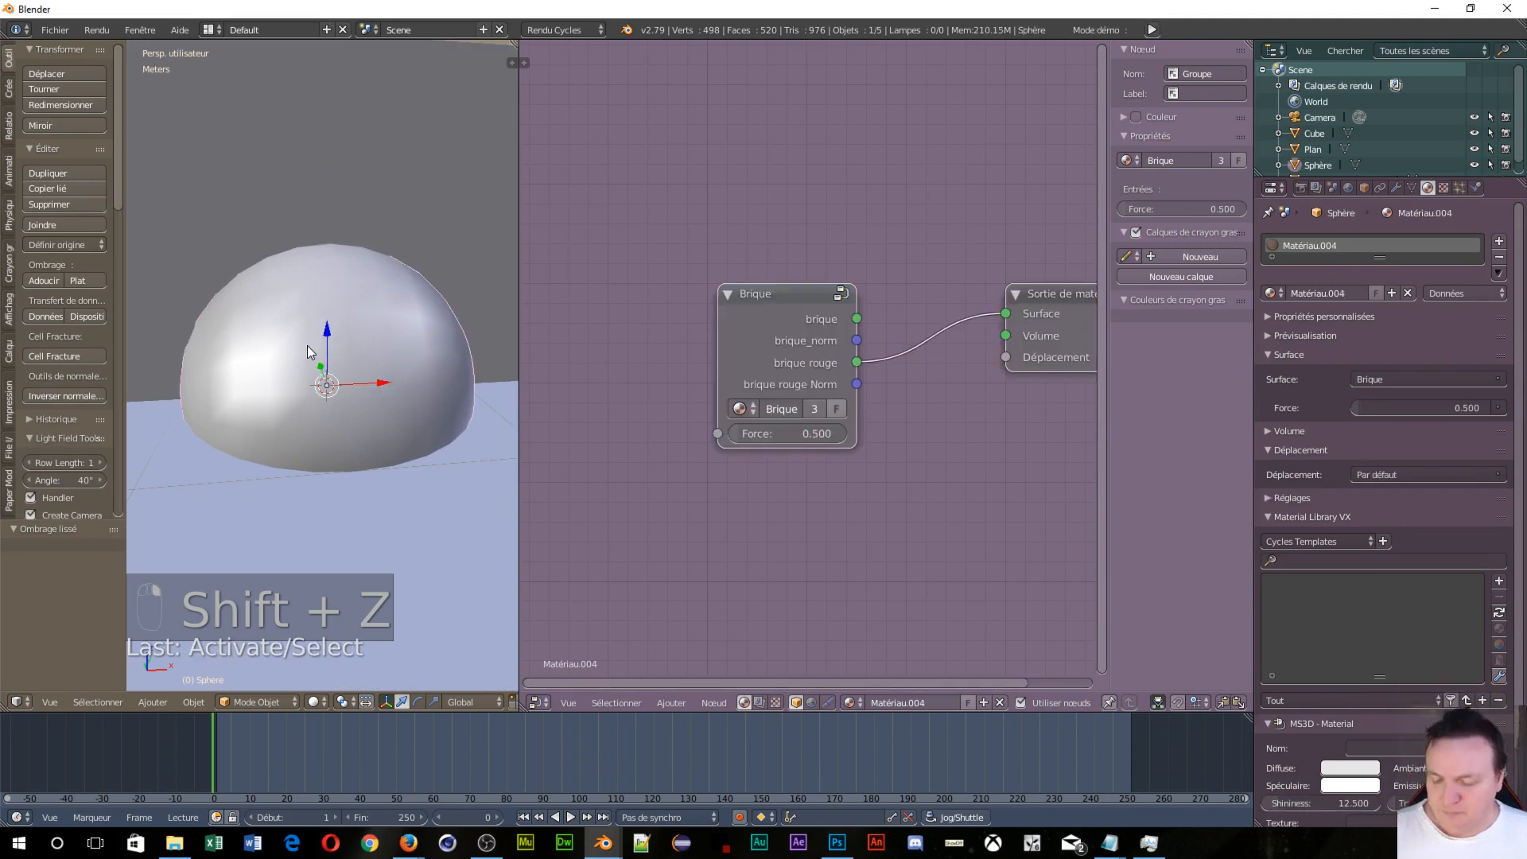
key("KP_1")
key("KP_5")
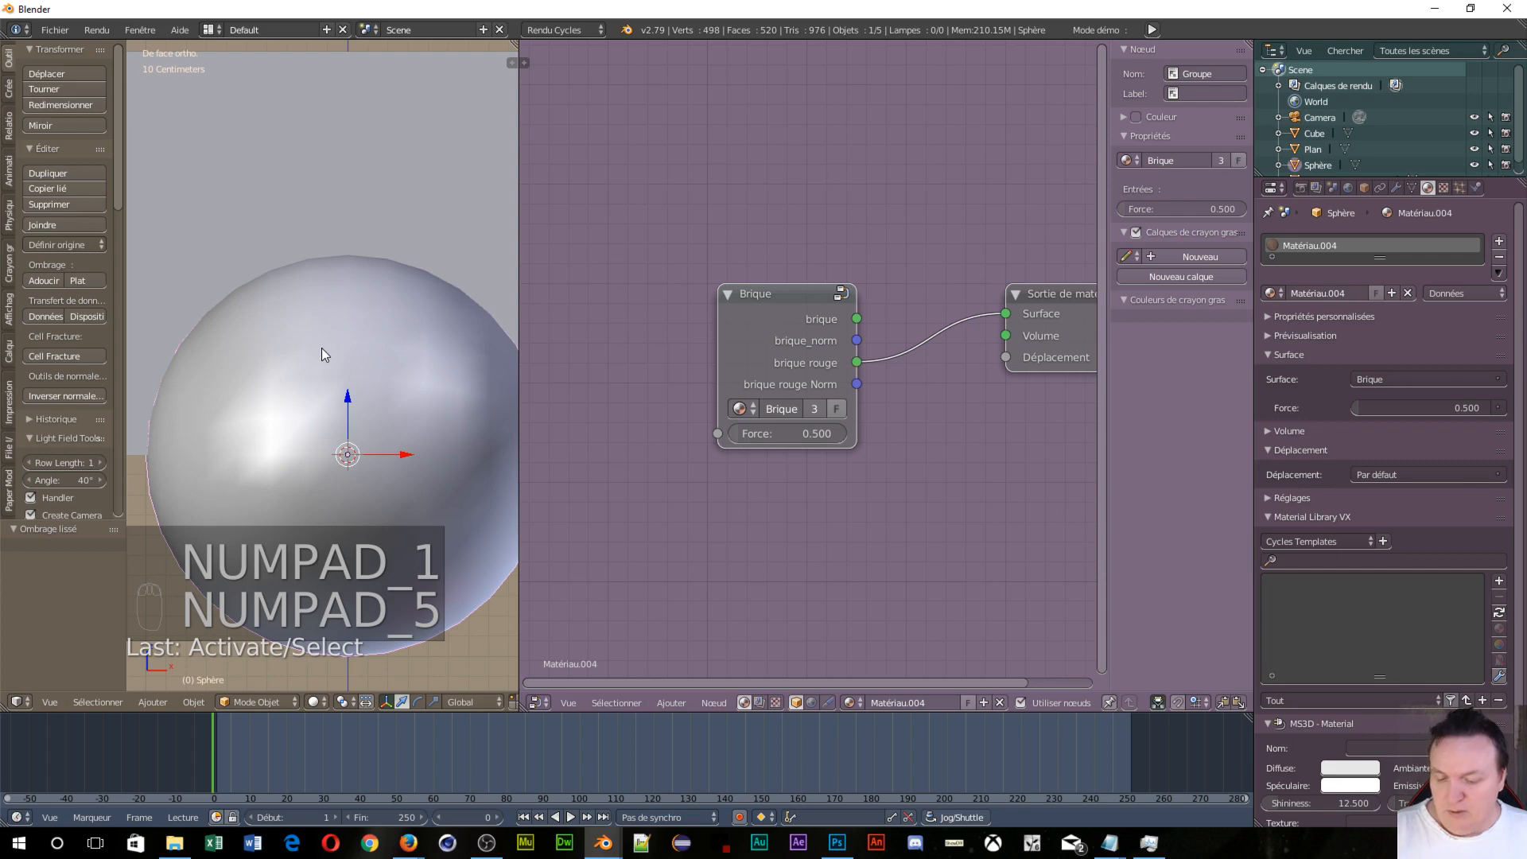
key("Tab")
left_click(438, 349)
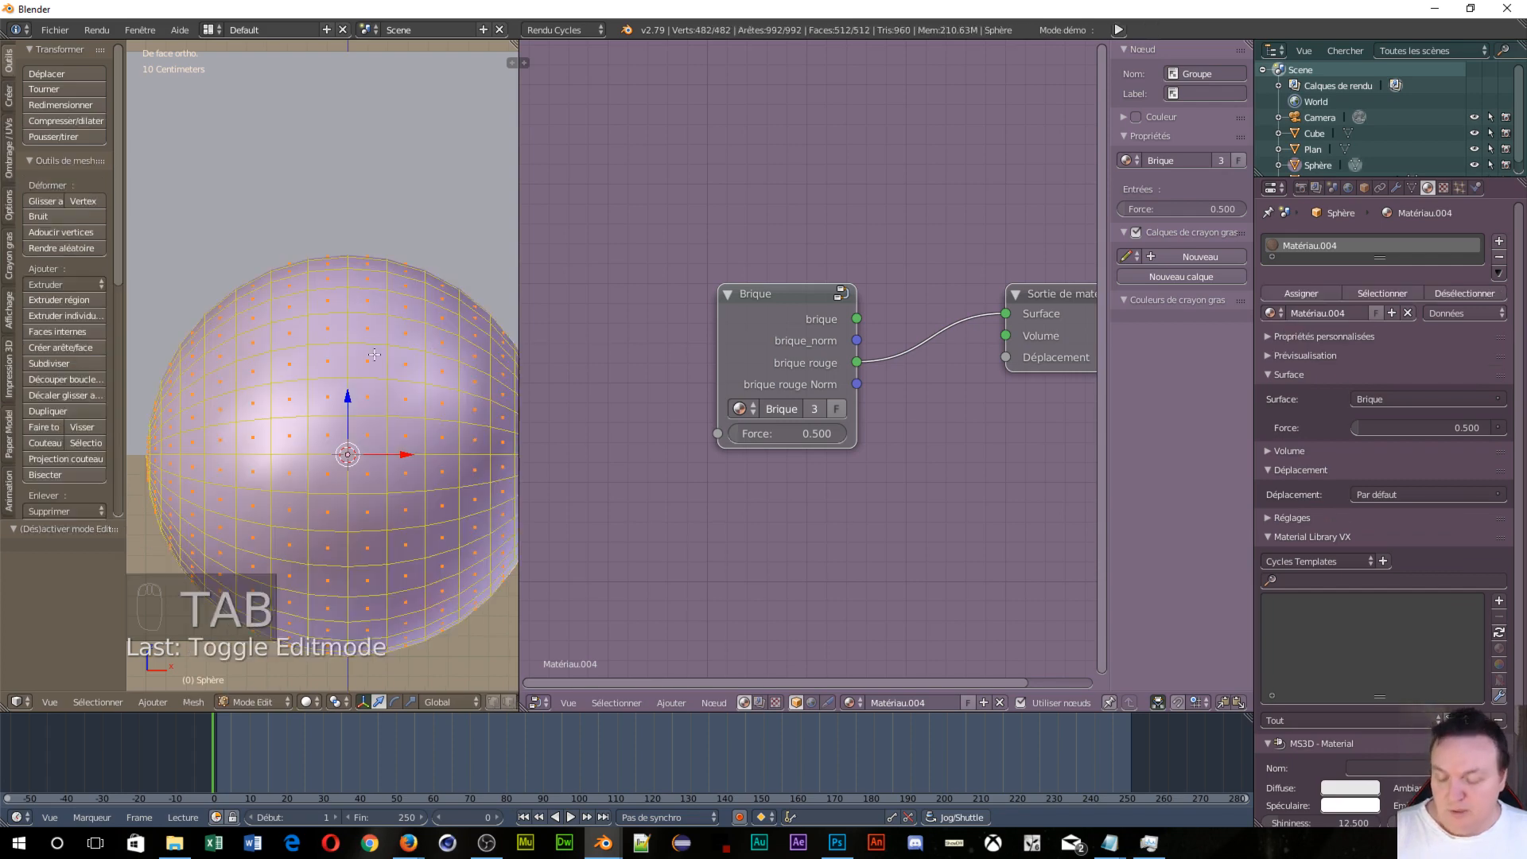
key("u")
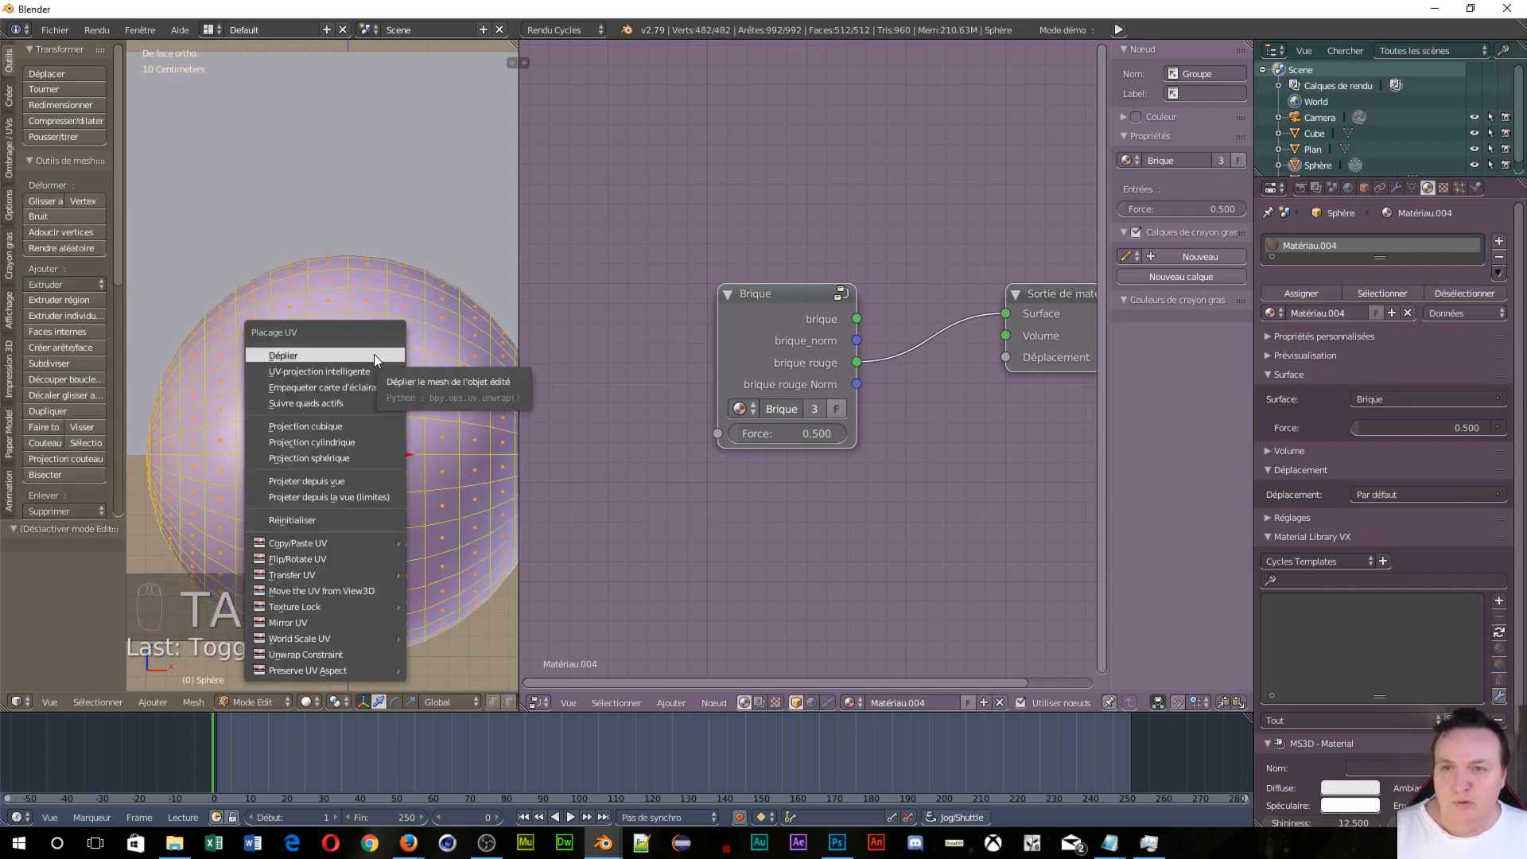
left_click(355, 480)
key("Tab")
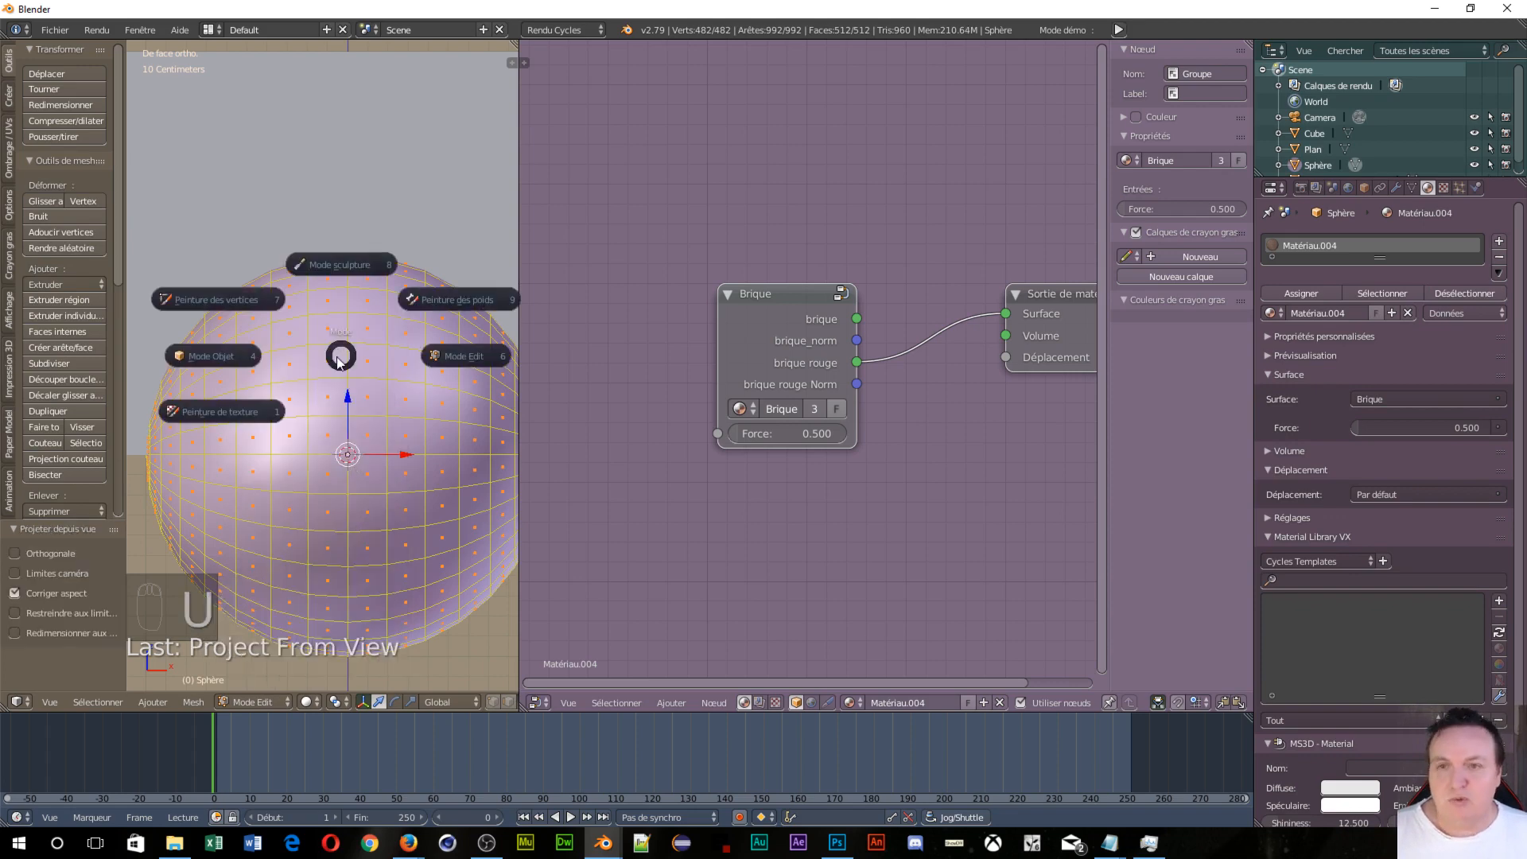
left_click(209, 360)
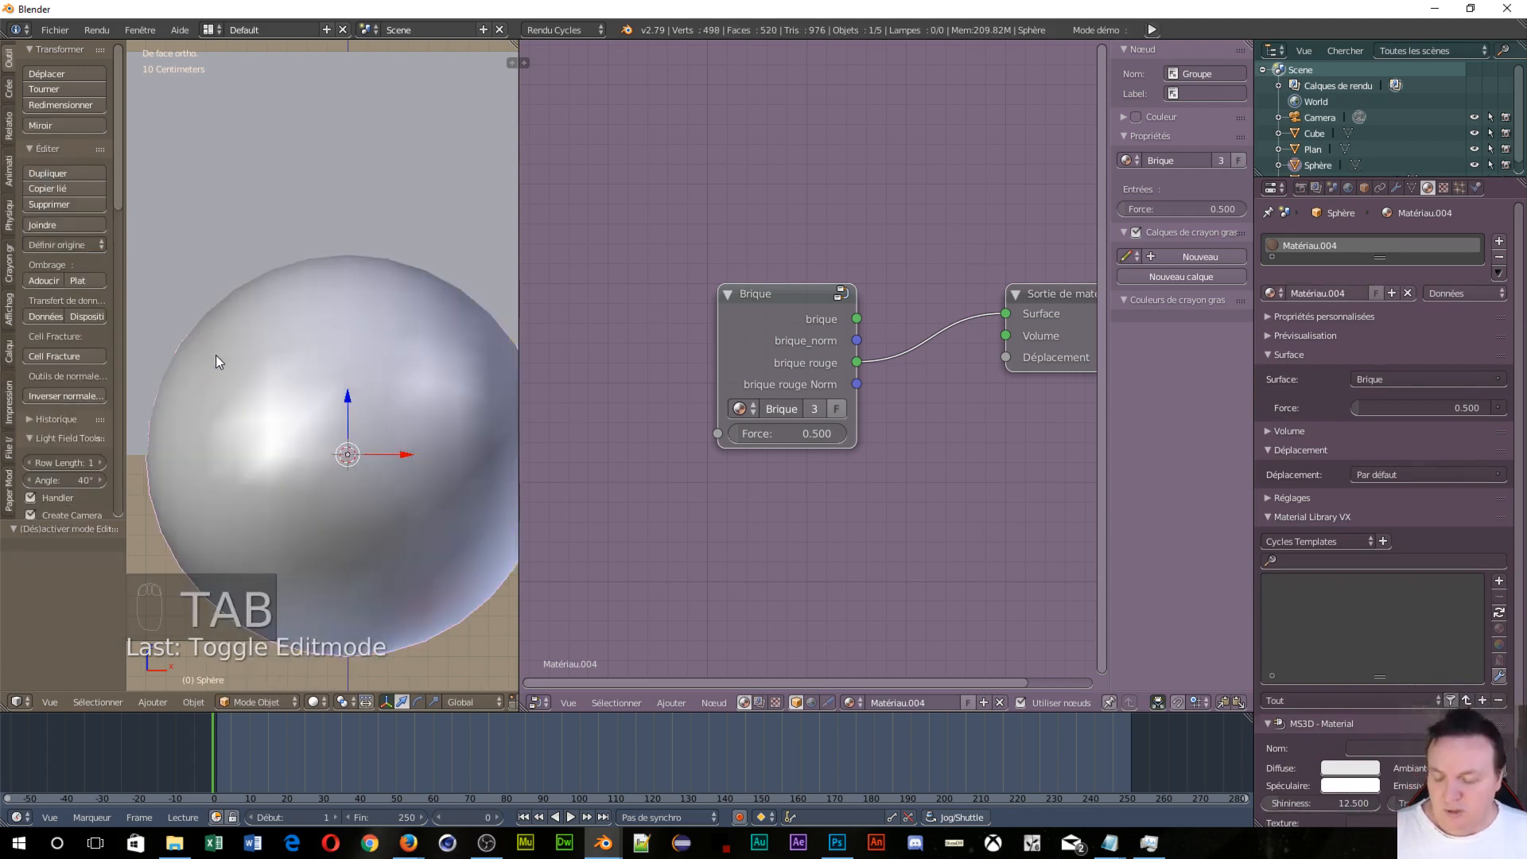
key("shift+z")
key("KP_5")
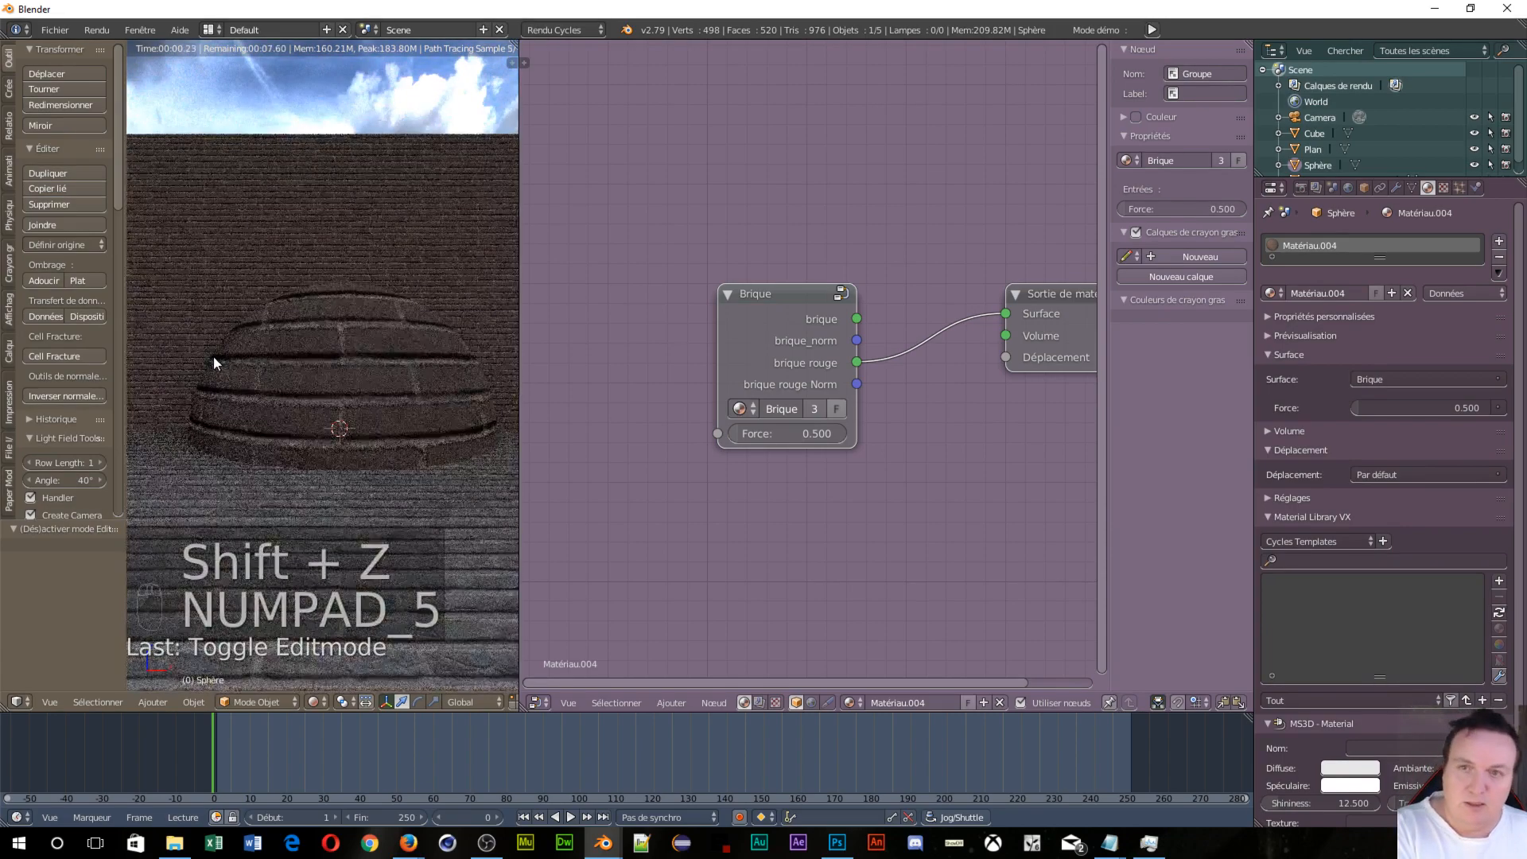
Step: Adjust the Force of the sphere material's Brique group to 2.683, comparing its brick size with the wall up close
middle_click_drag(216, 361, 355, 408)
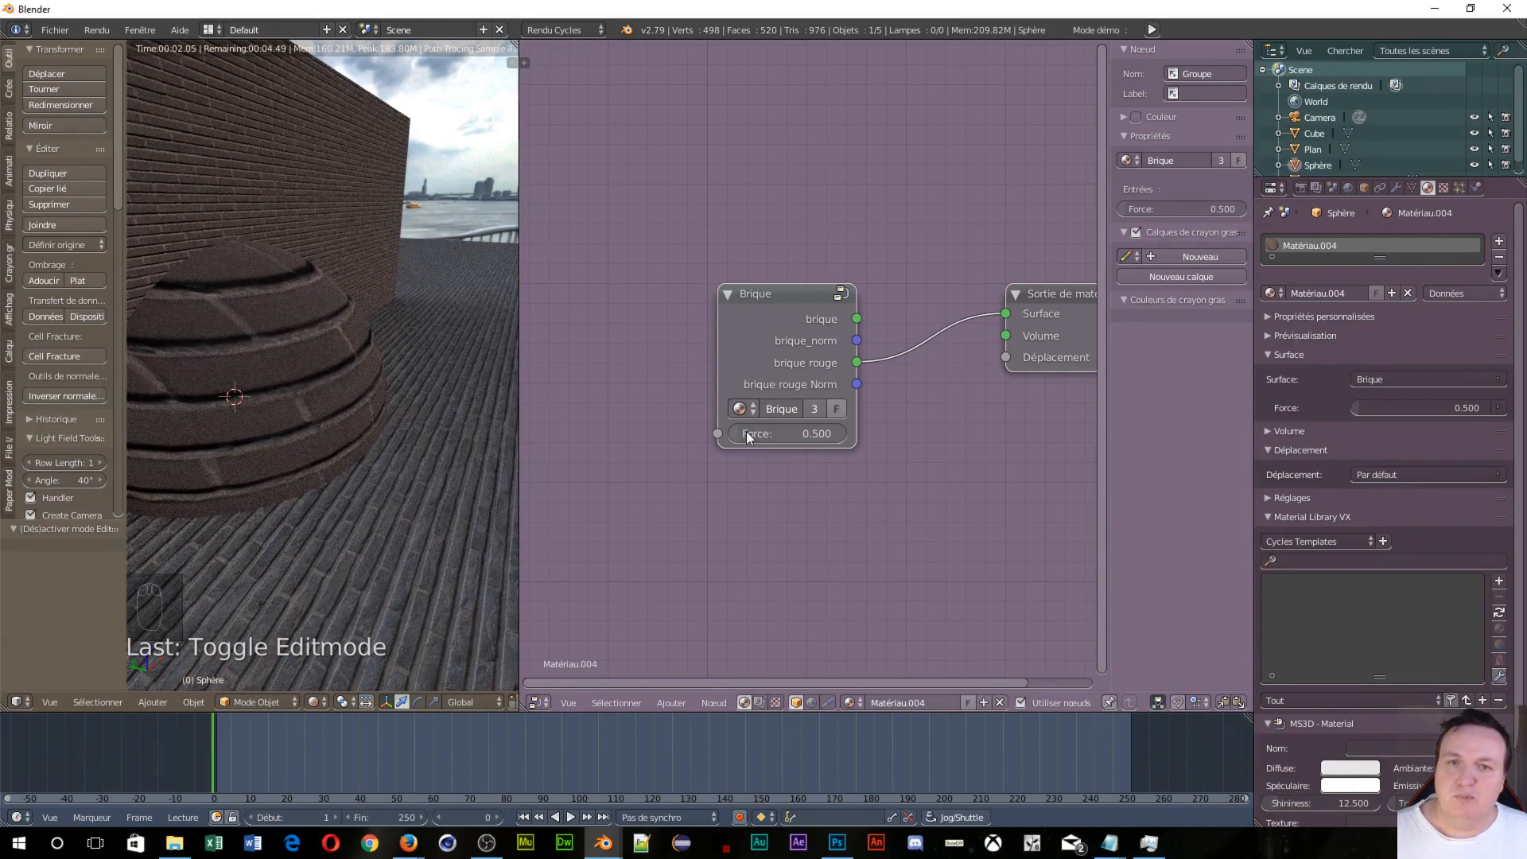
left_click_drag(787, 434, 792, 434)
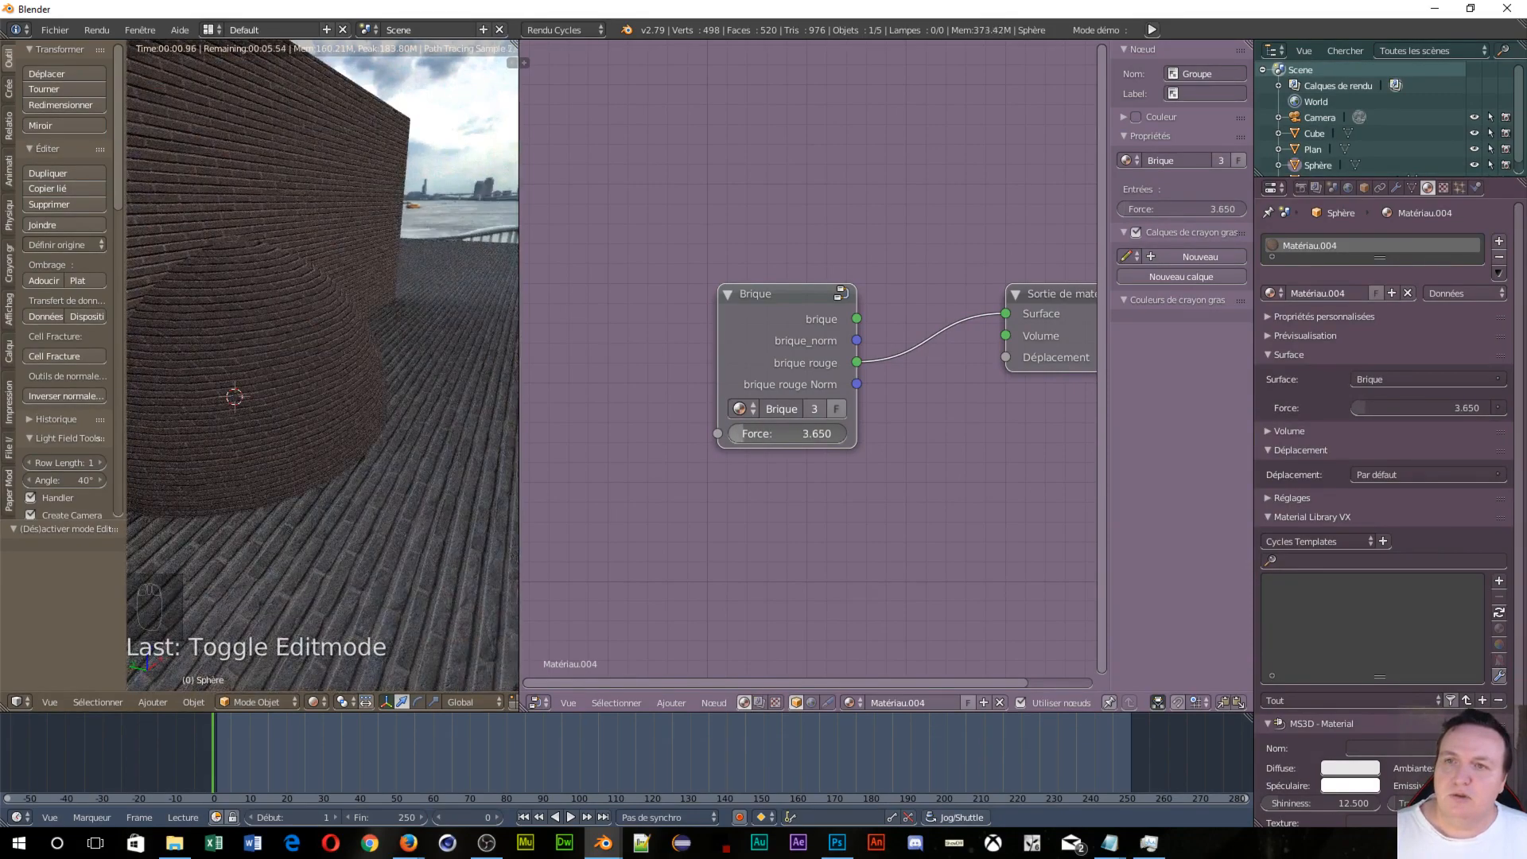
middle_click_drag(307, 470, 181, 458)
scroll(321, 441, "up", 6)
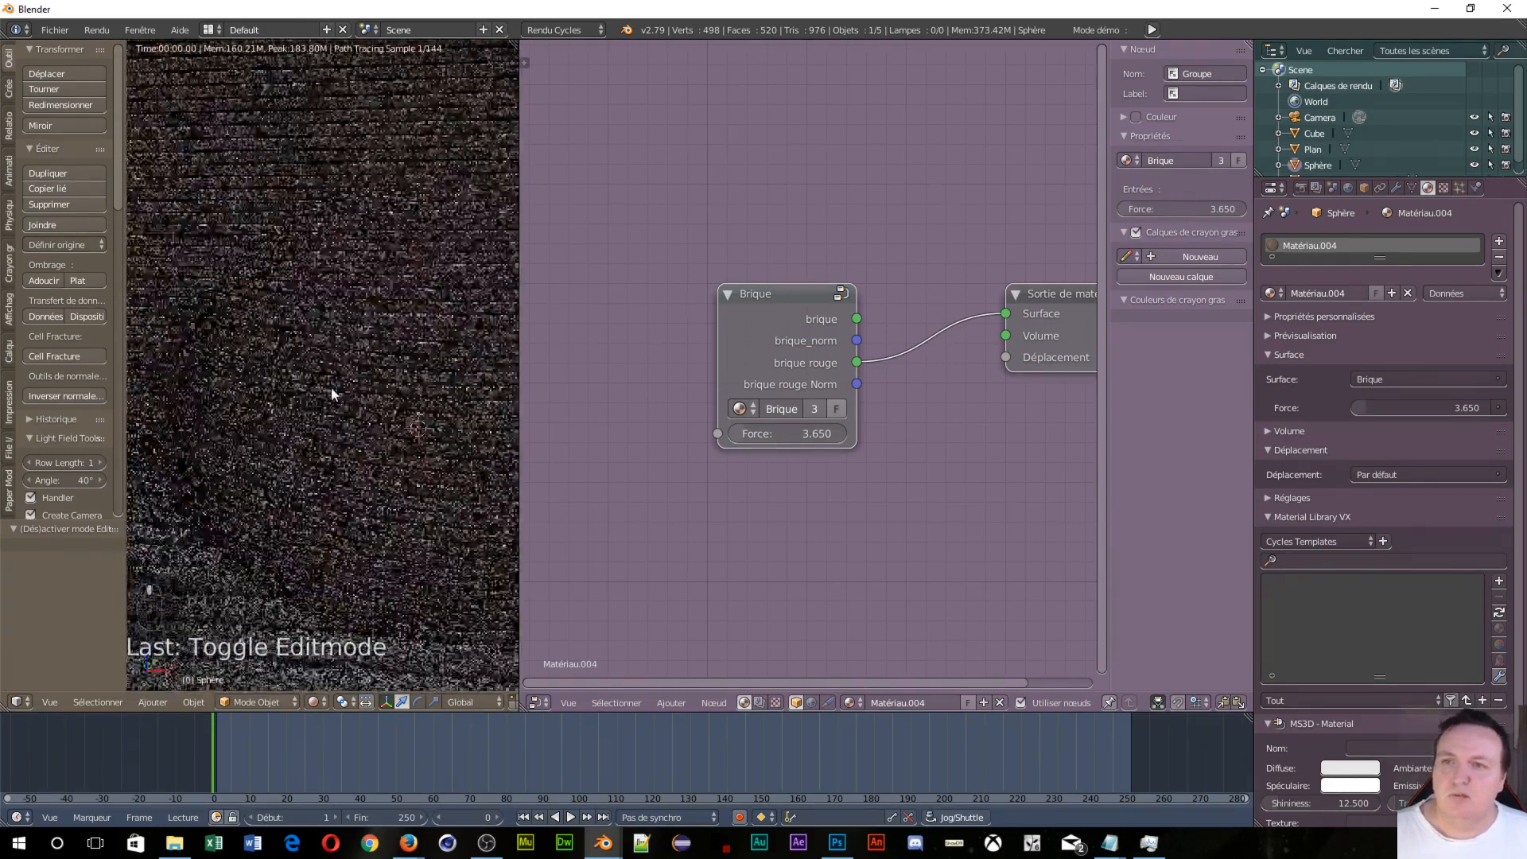
middle_click_drag(328, 387, 400, 393)
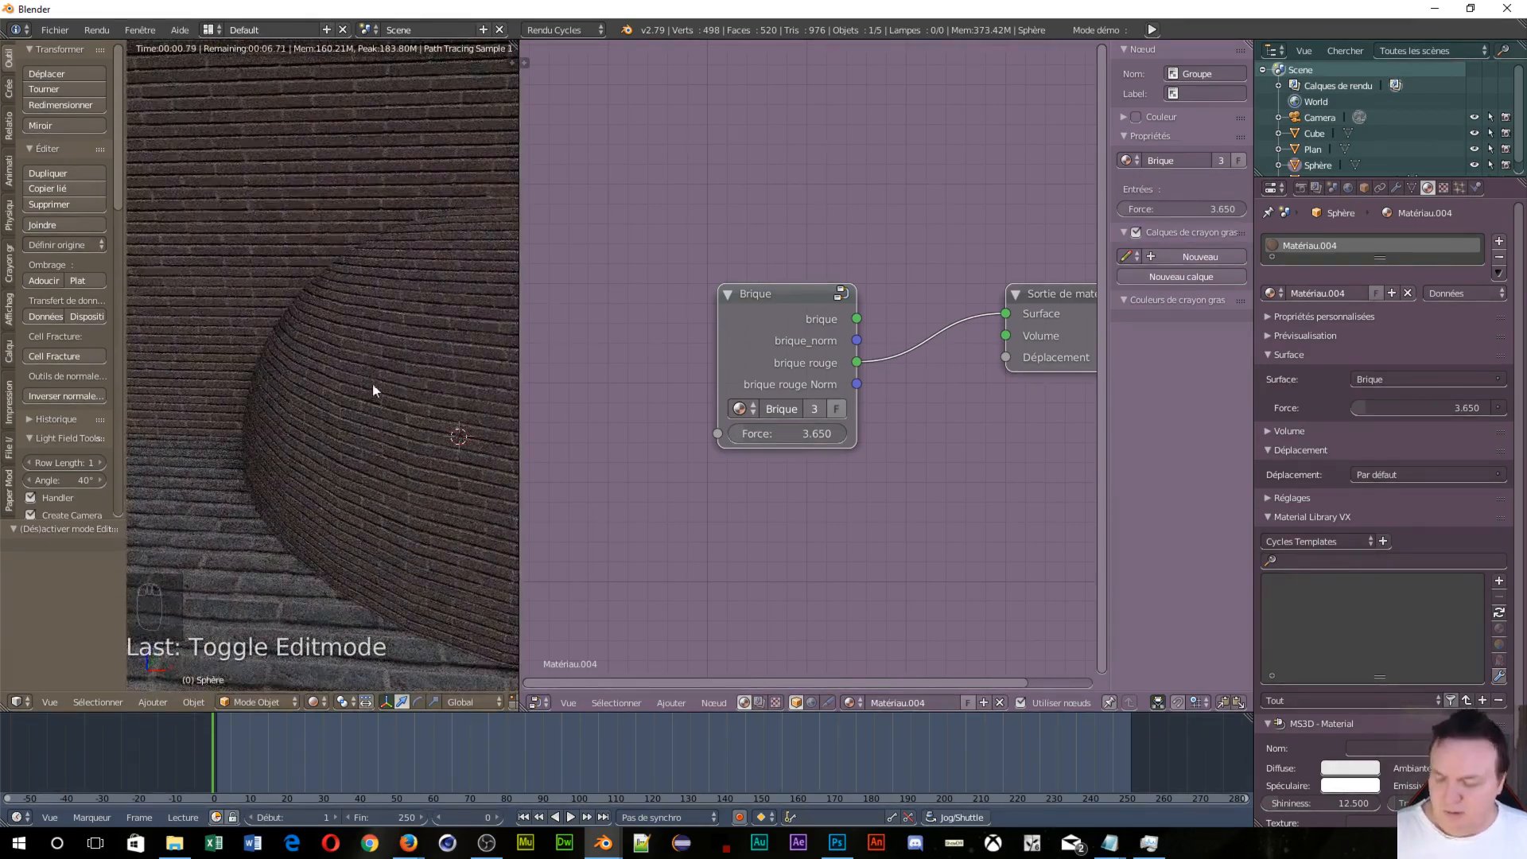
scroll(294, 396, "up", 2)
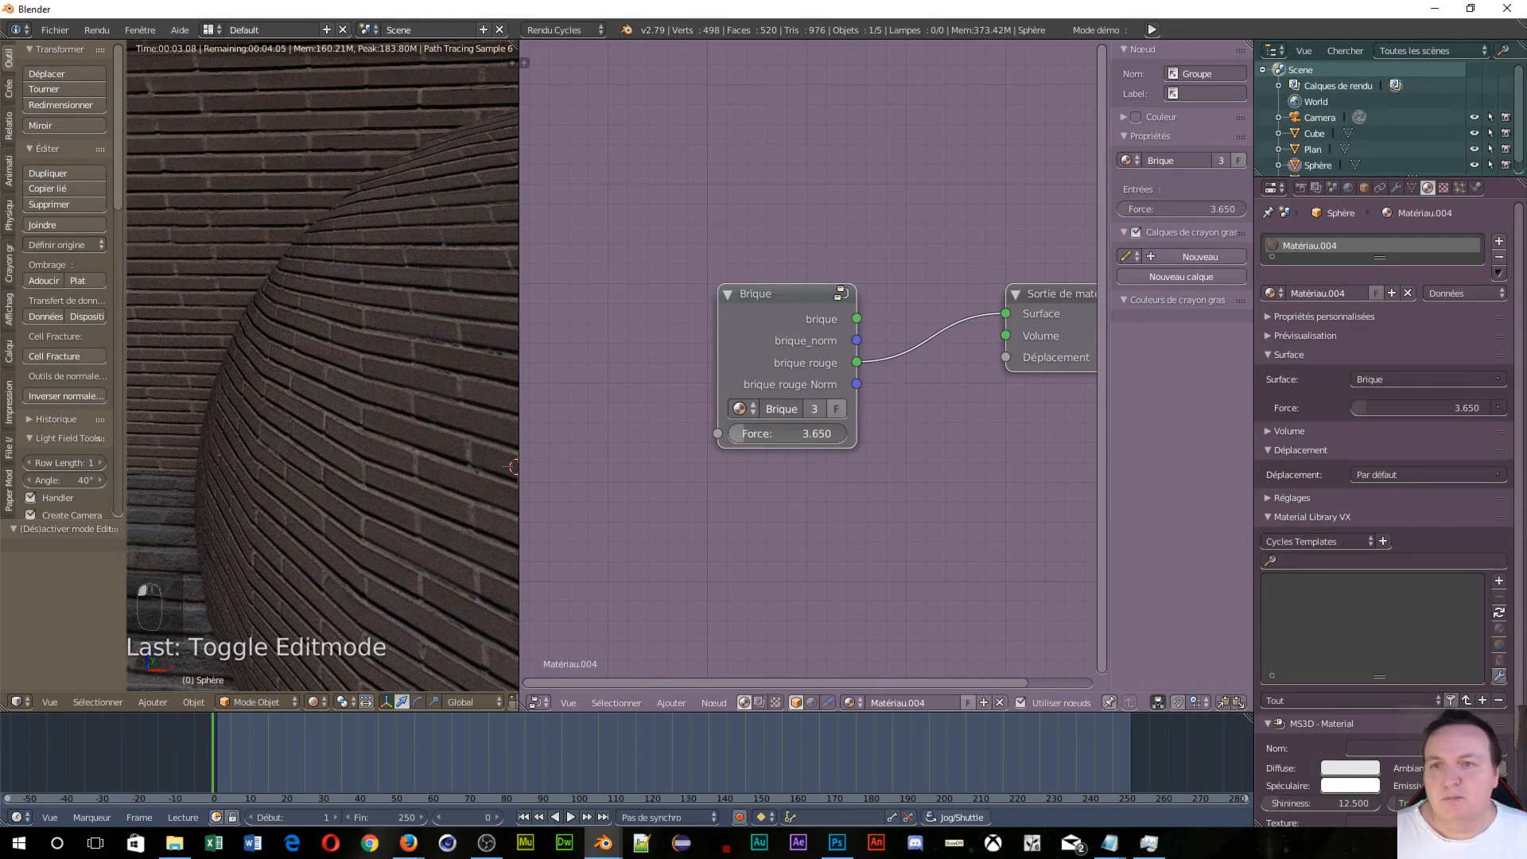
left_click_drag(788, 434, 722, 433)
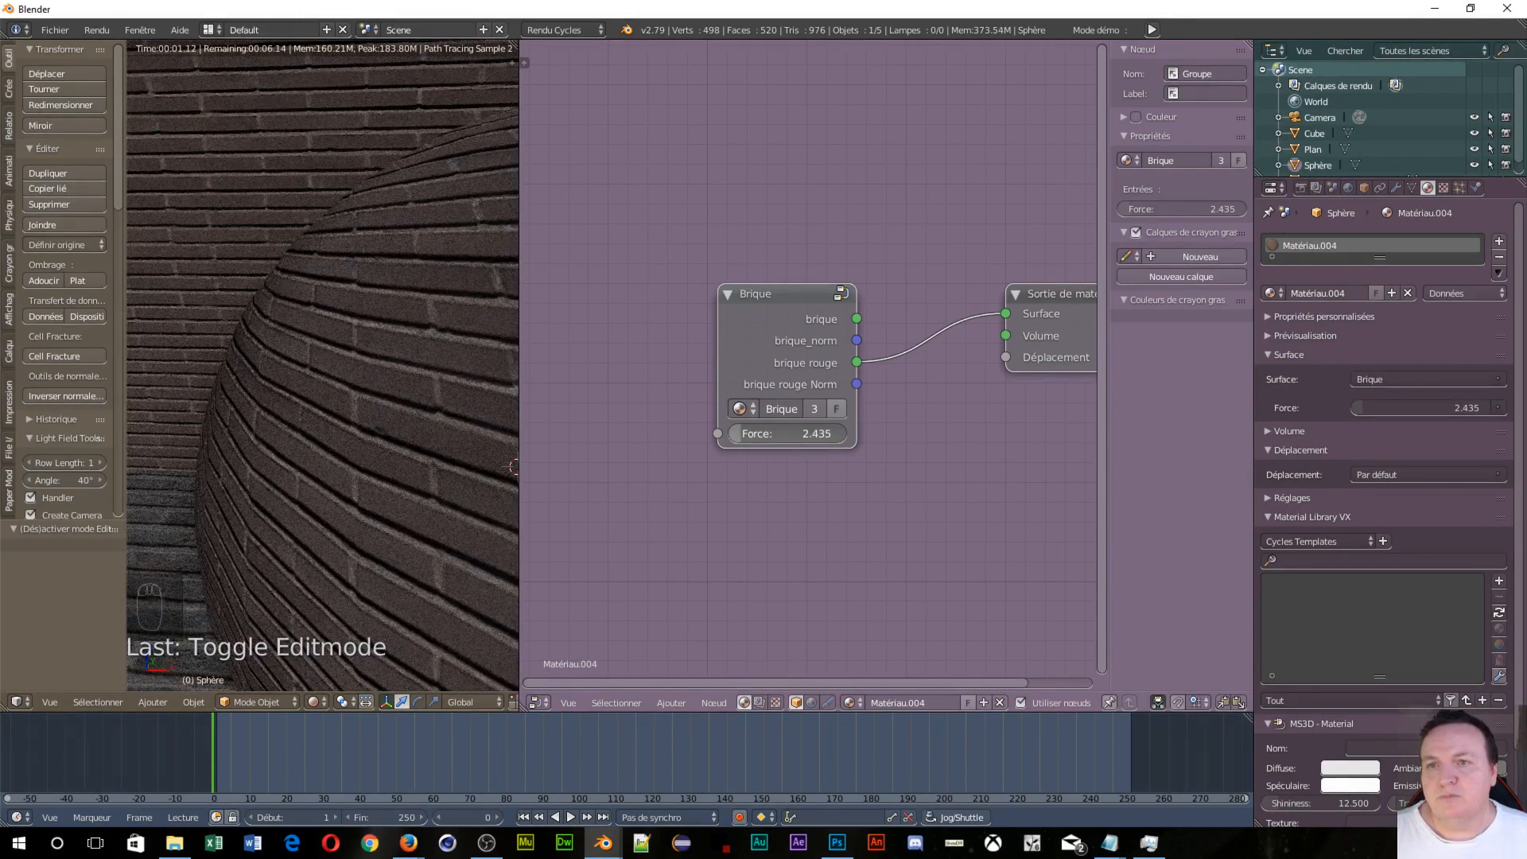
left_click_drag(722, 433, 740, 434)
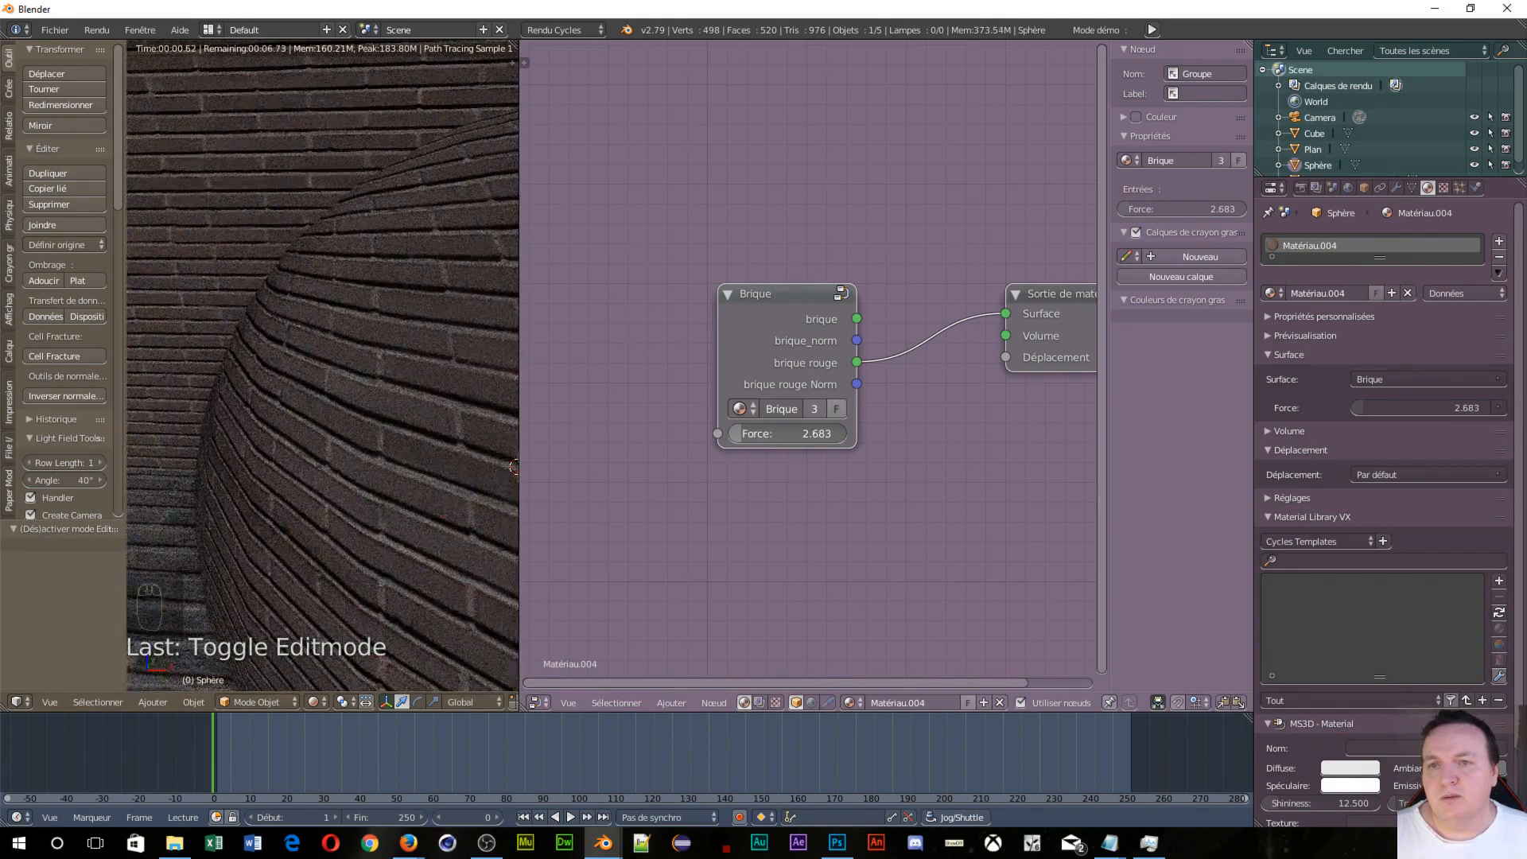
Step: Select the wall and check the Force used by its material's Brique group
right_click(236, 164)
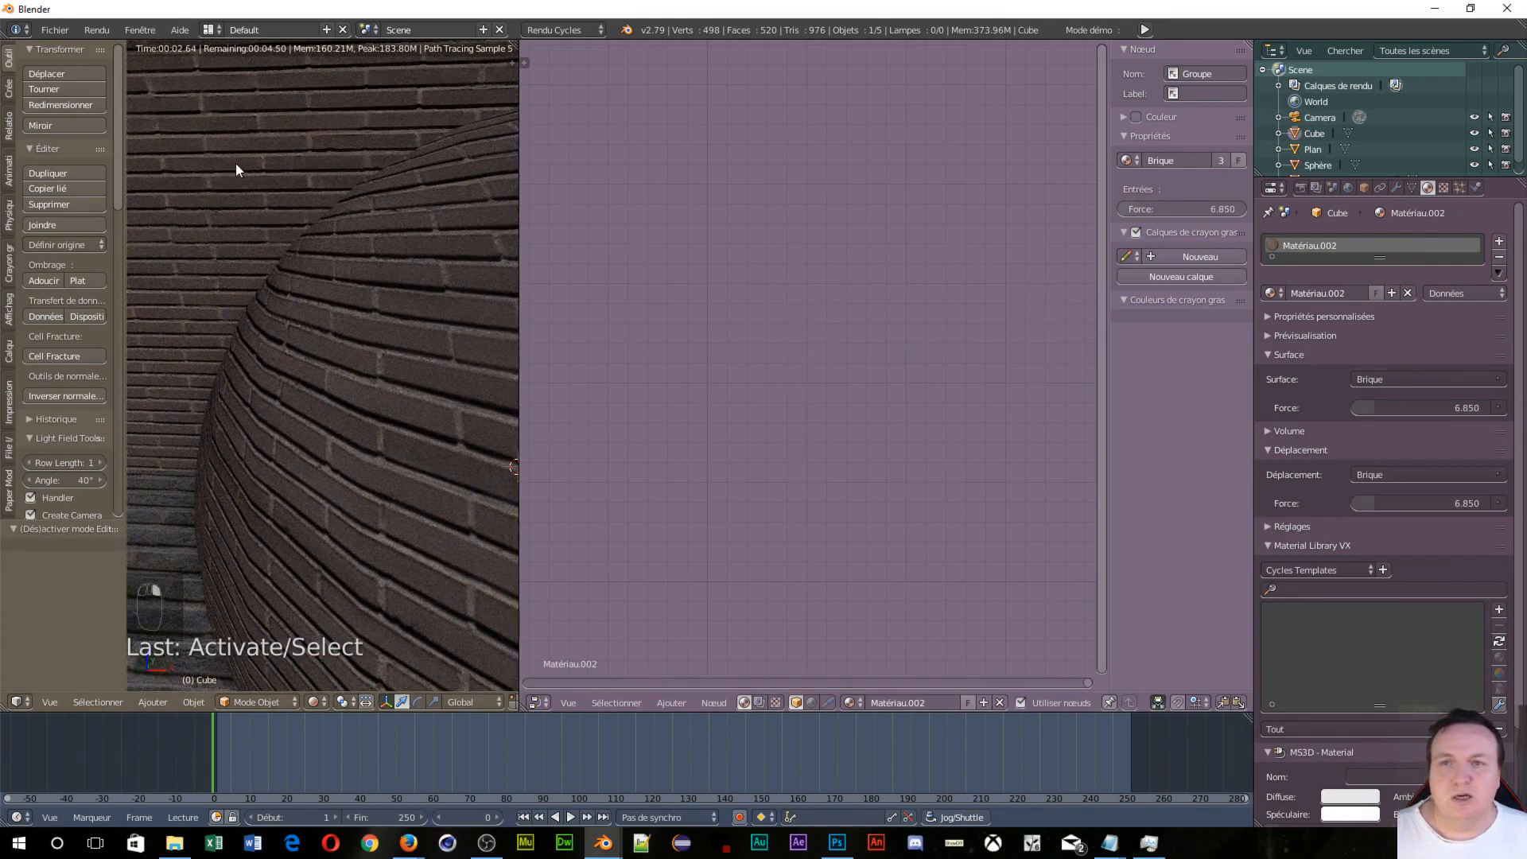
scroll(881, 412, "down", 10)
middle_click_drag(758, 402, 964, 375)
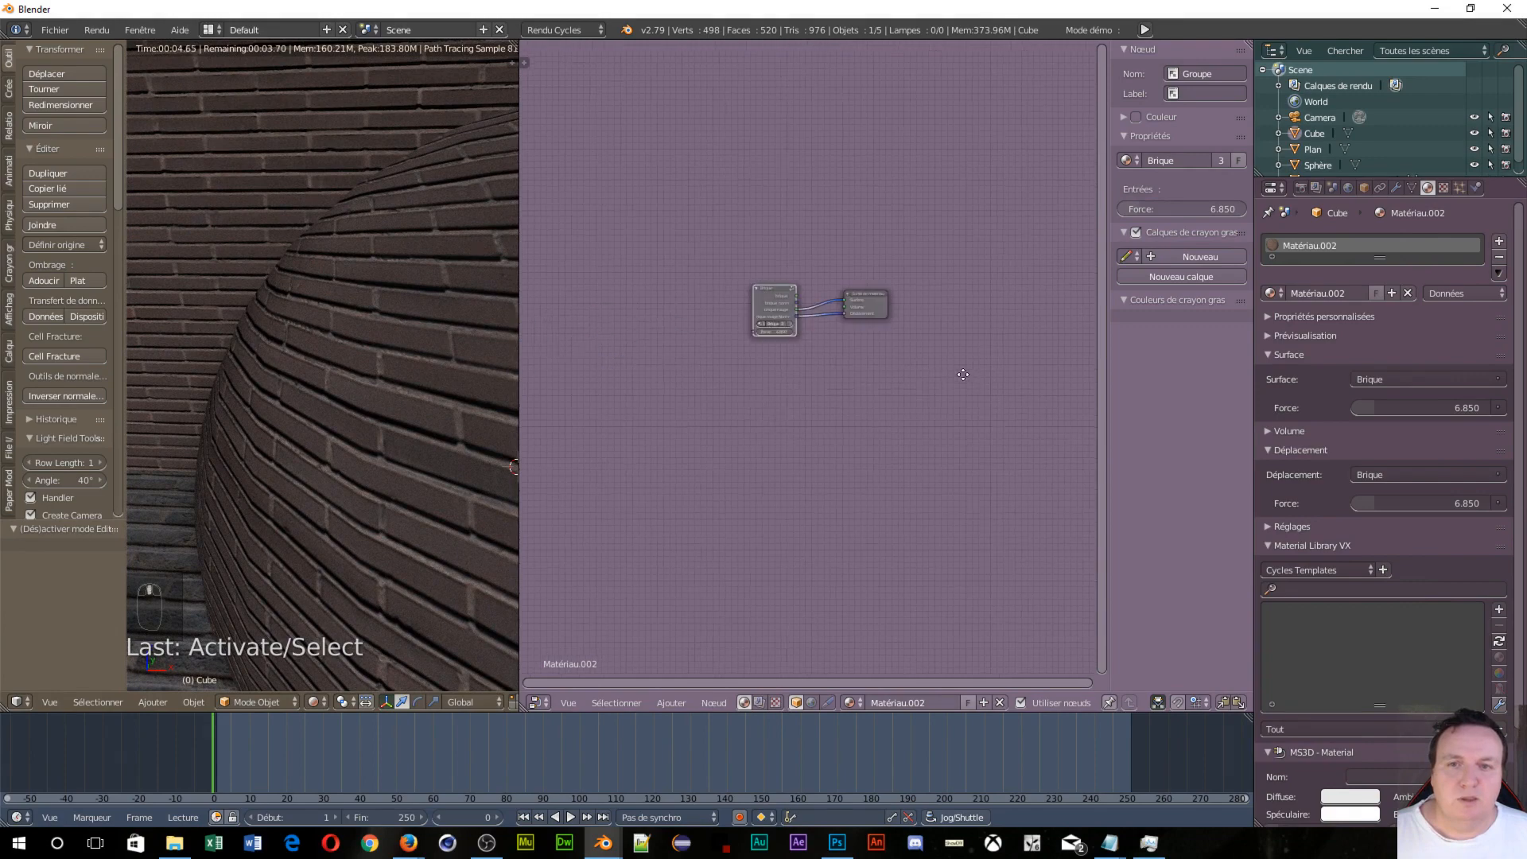
scroll(820, 439, "up", 4)
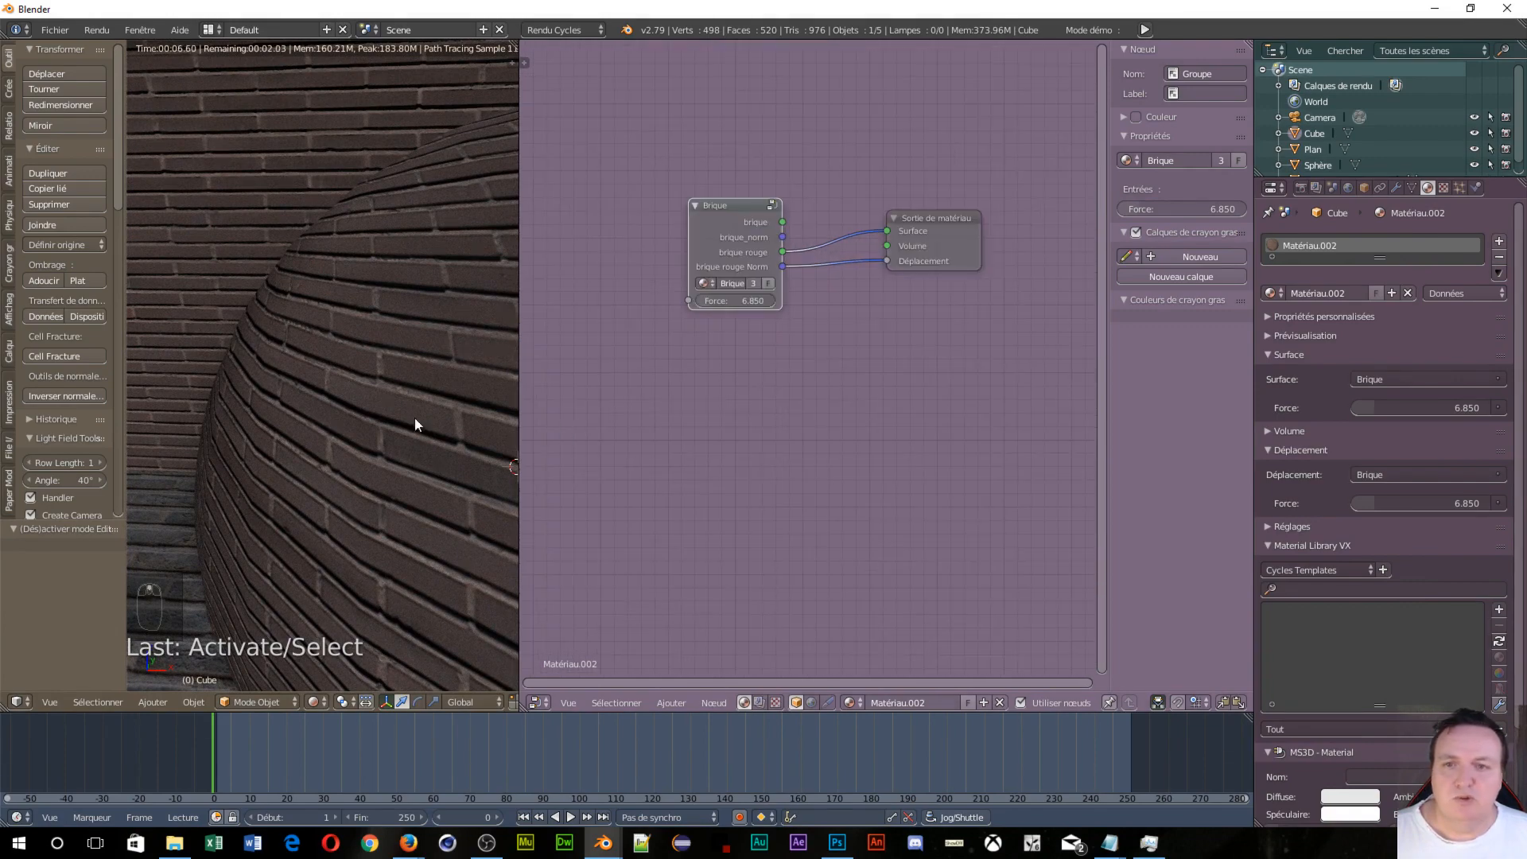
Step: Select the sphere and try a Force of 6.85 on its Brique group, settling on 3.768 to match the wall's bricks
right_click(334, 383)
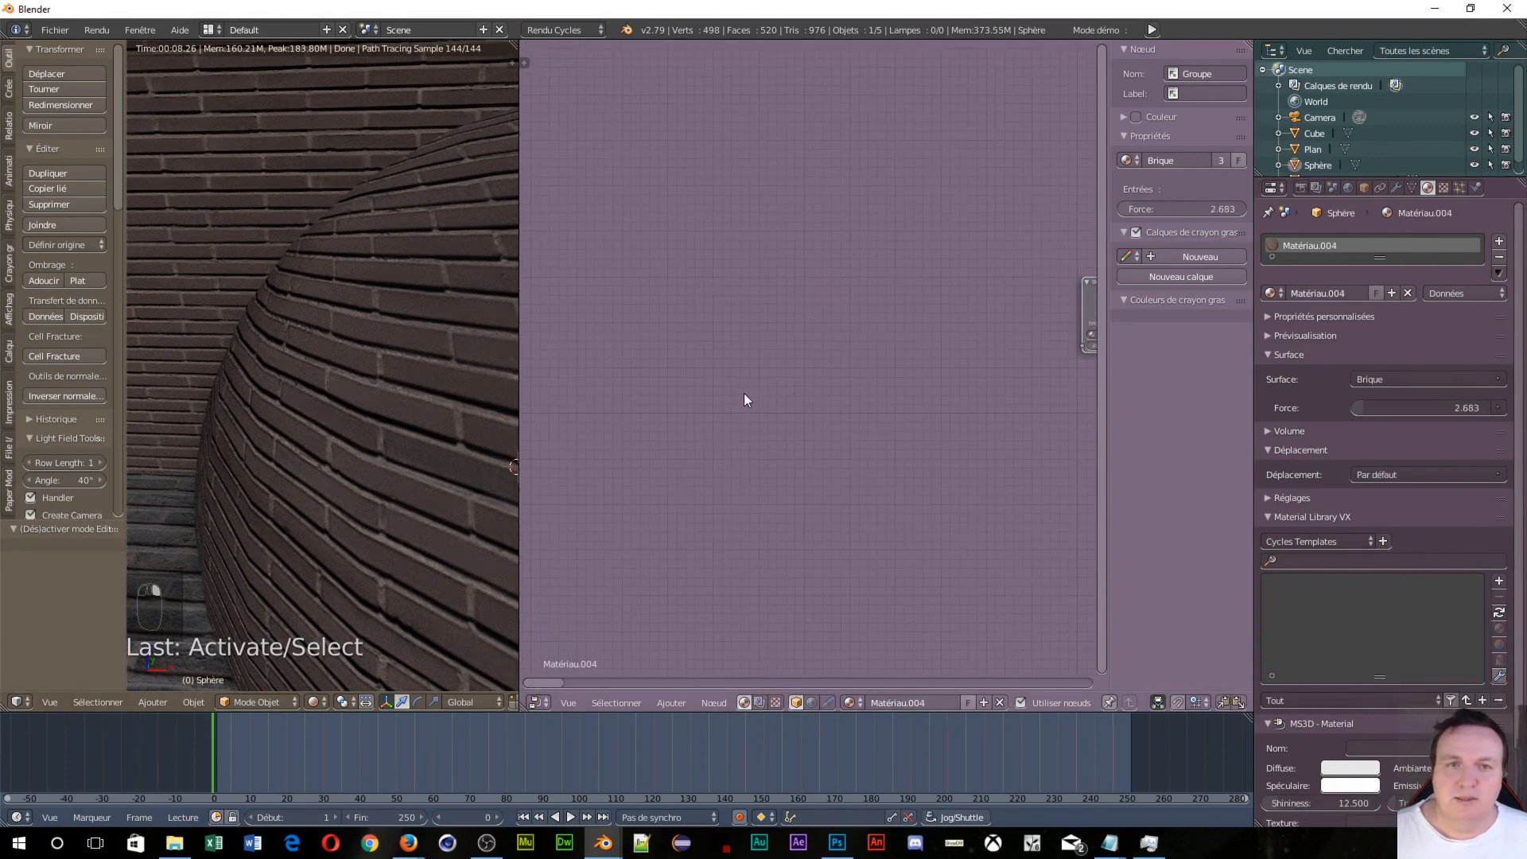
key("Home")
scroll(689, 509, "up", 3)
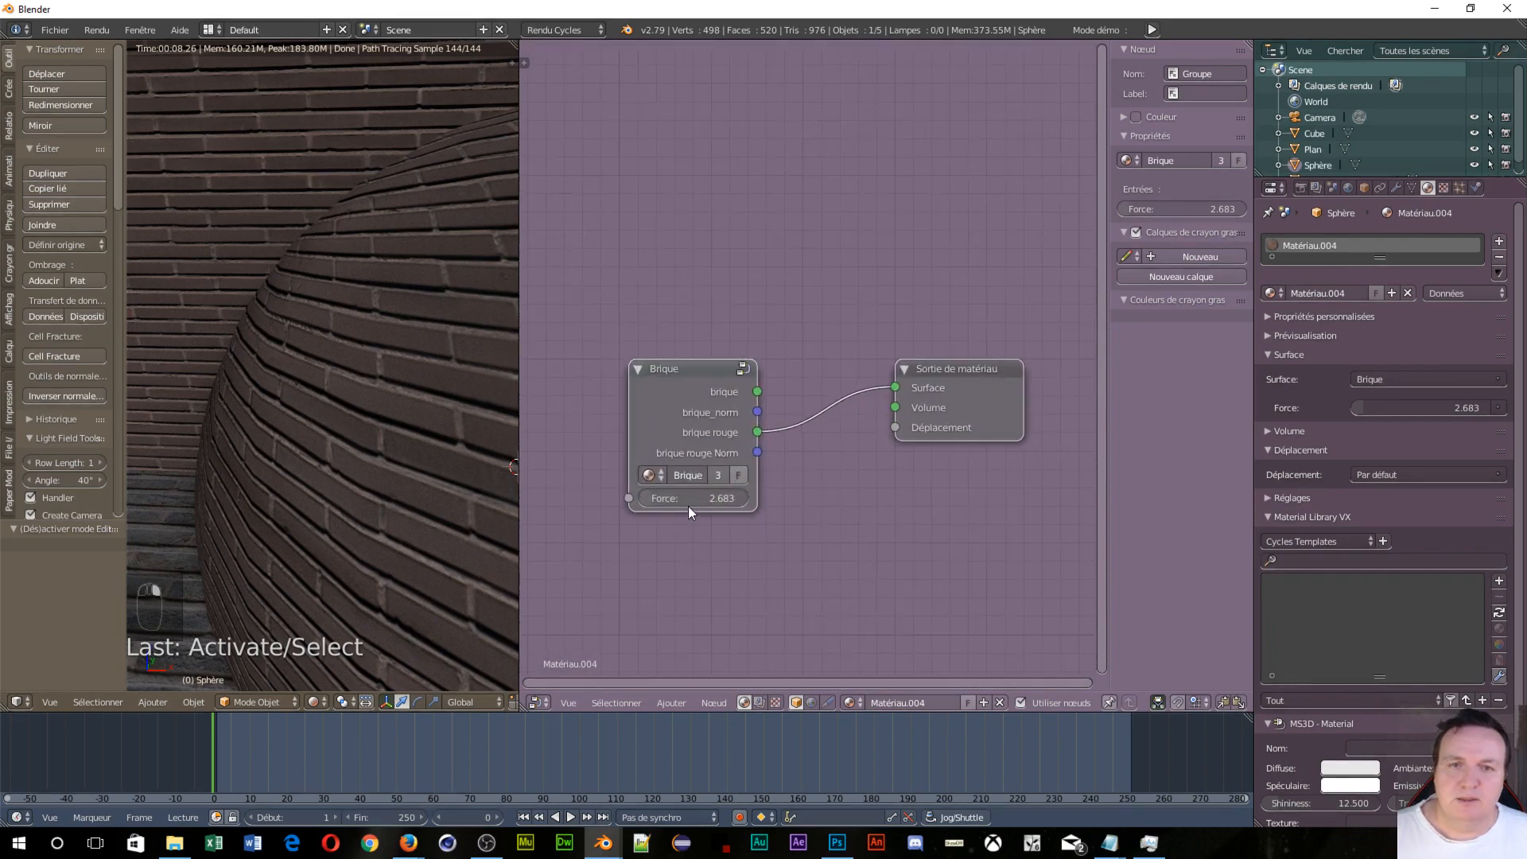
left_click(689, 505)
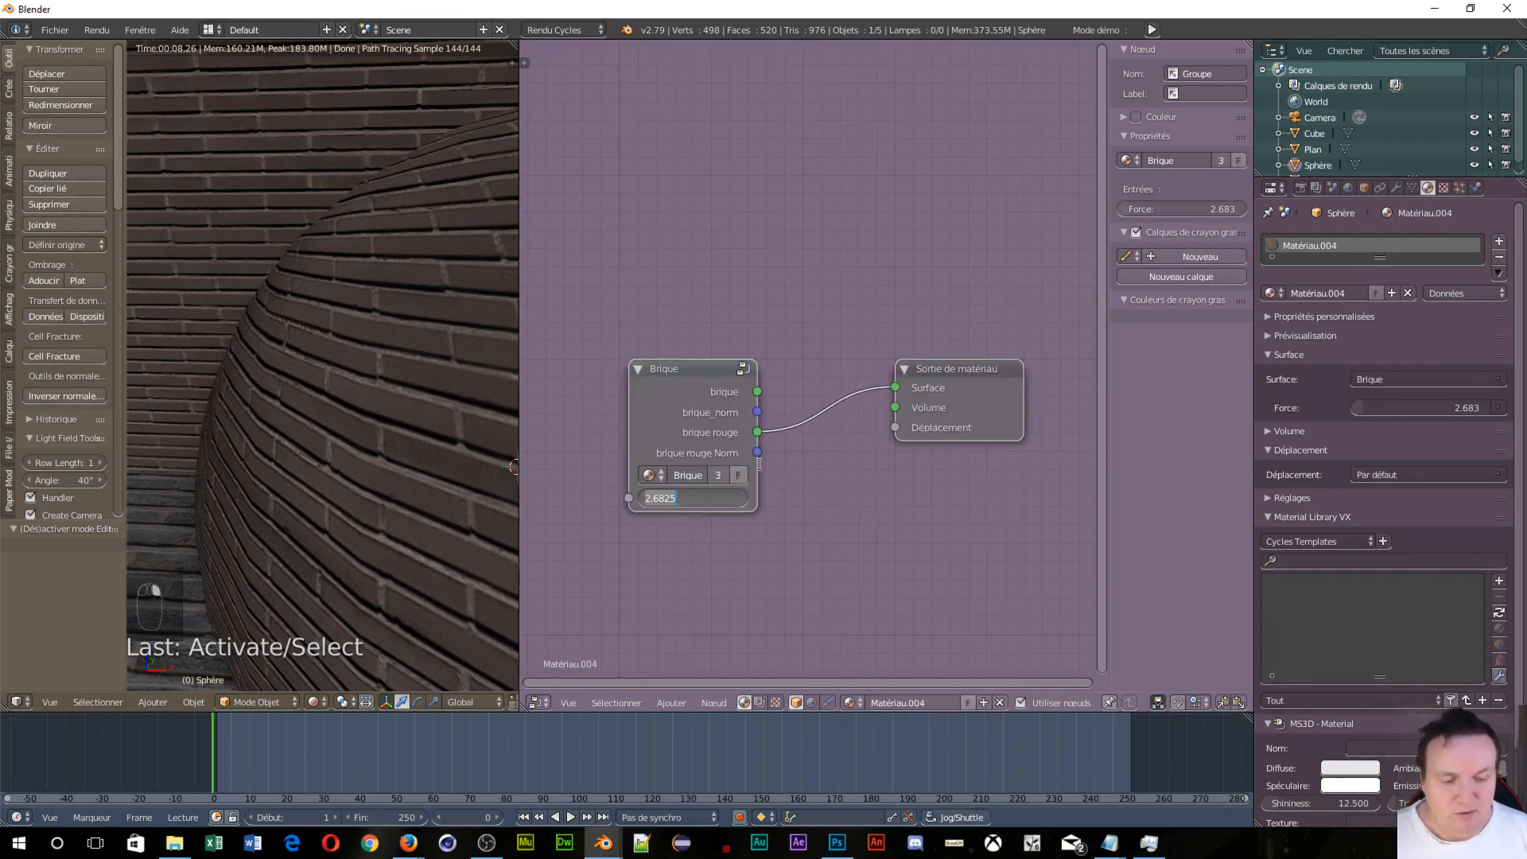
type("6.8")
key("Return")
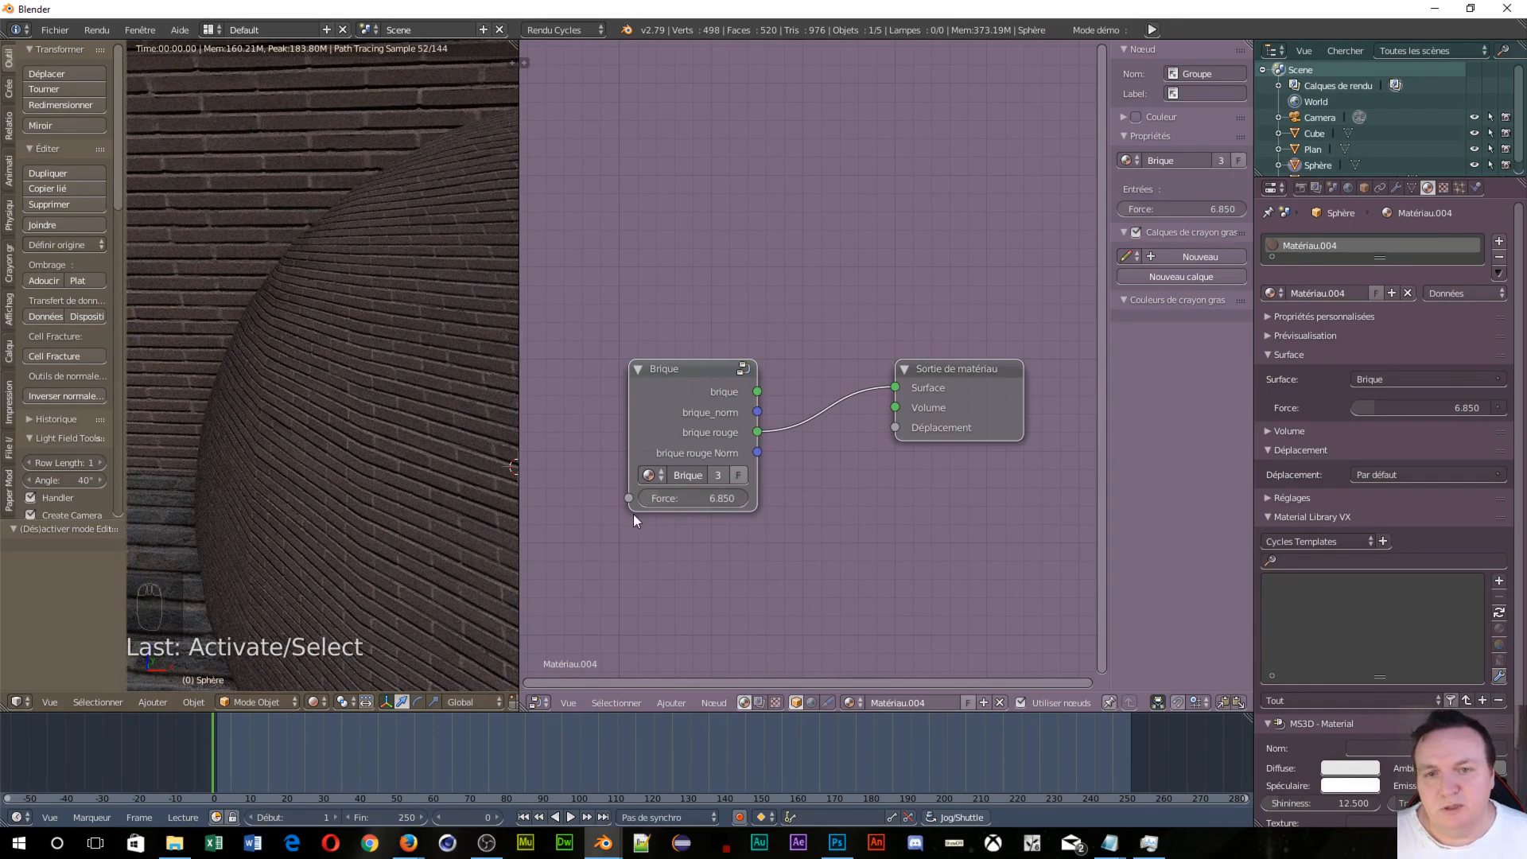
left_click_drag(649, 503, 394, 503)
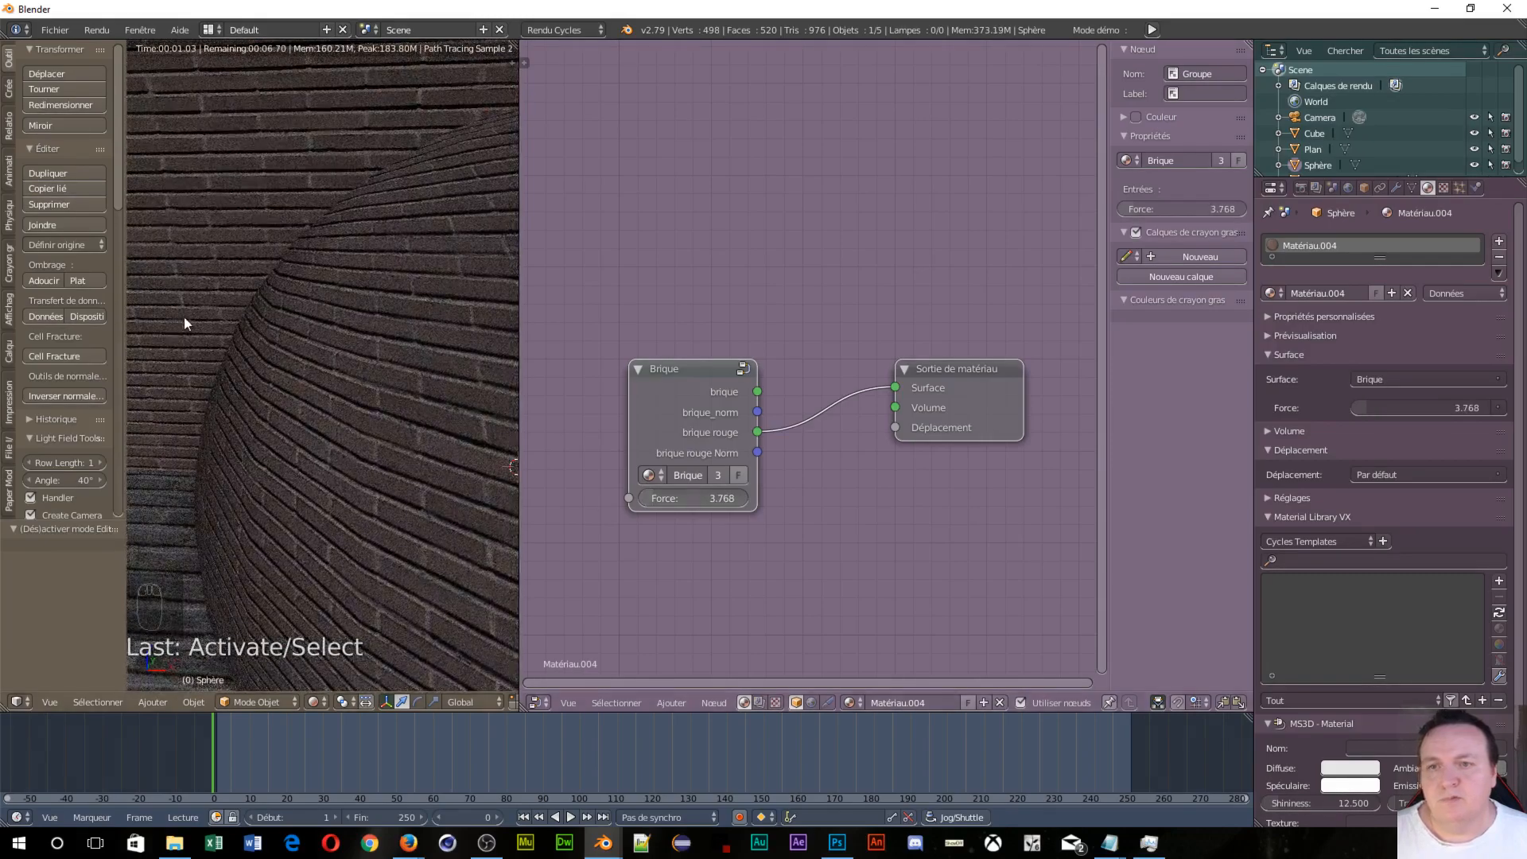
Step: Connect the Brique group's brique rouge Norm output to Déplacement in the sphere's material, and inspect the relief up close
scroll(208, 332, "down", 8)
middle_click_drag(399, 419, 516, 427)
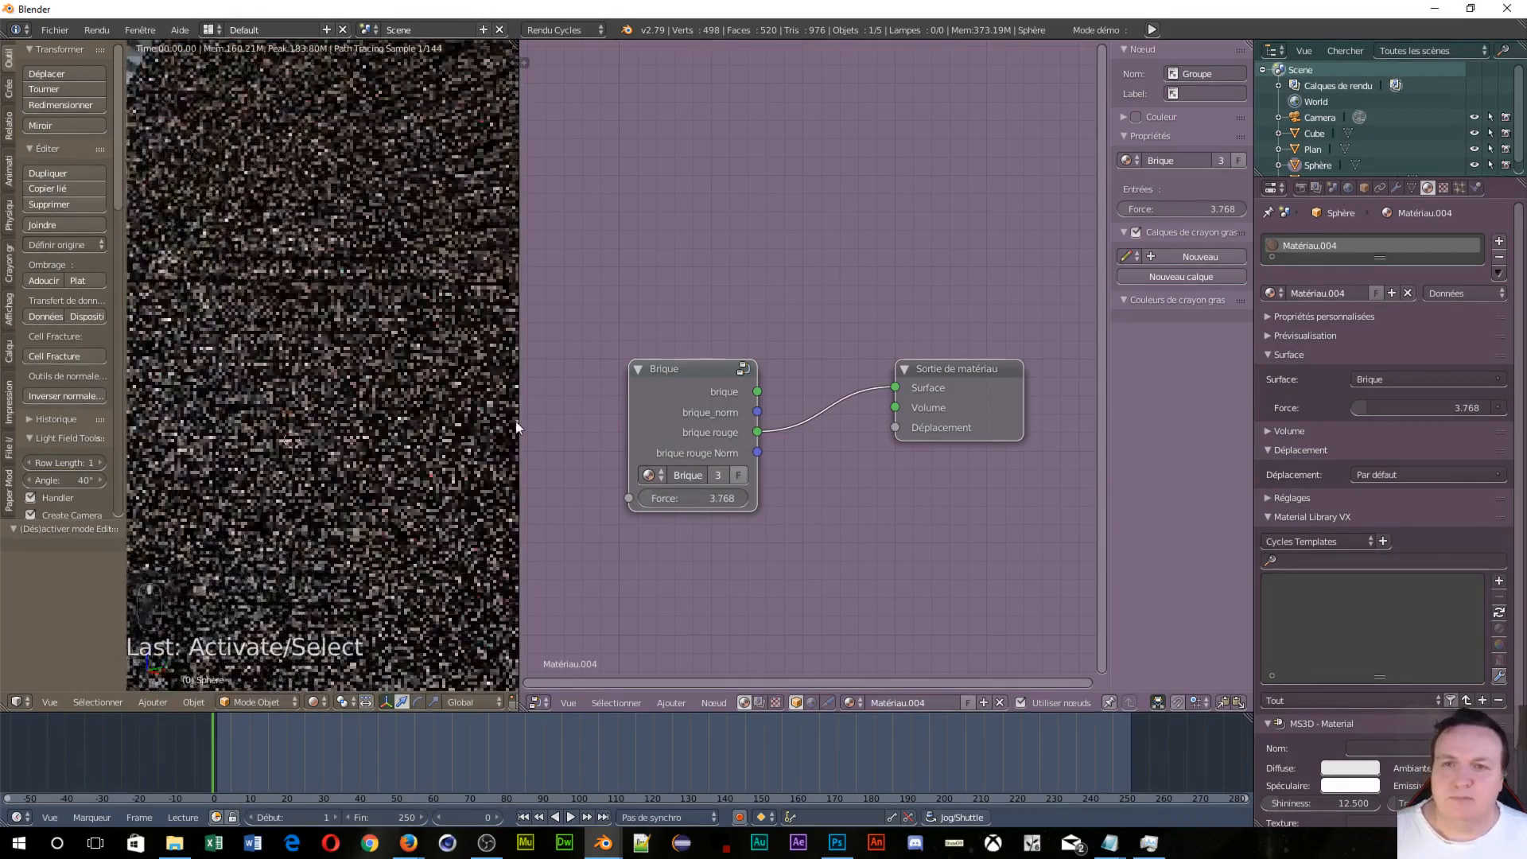
scroll(412, 415, "down", 2)
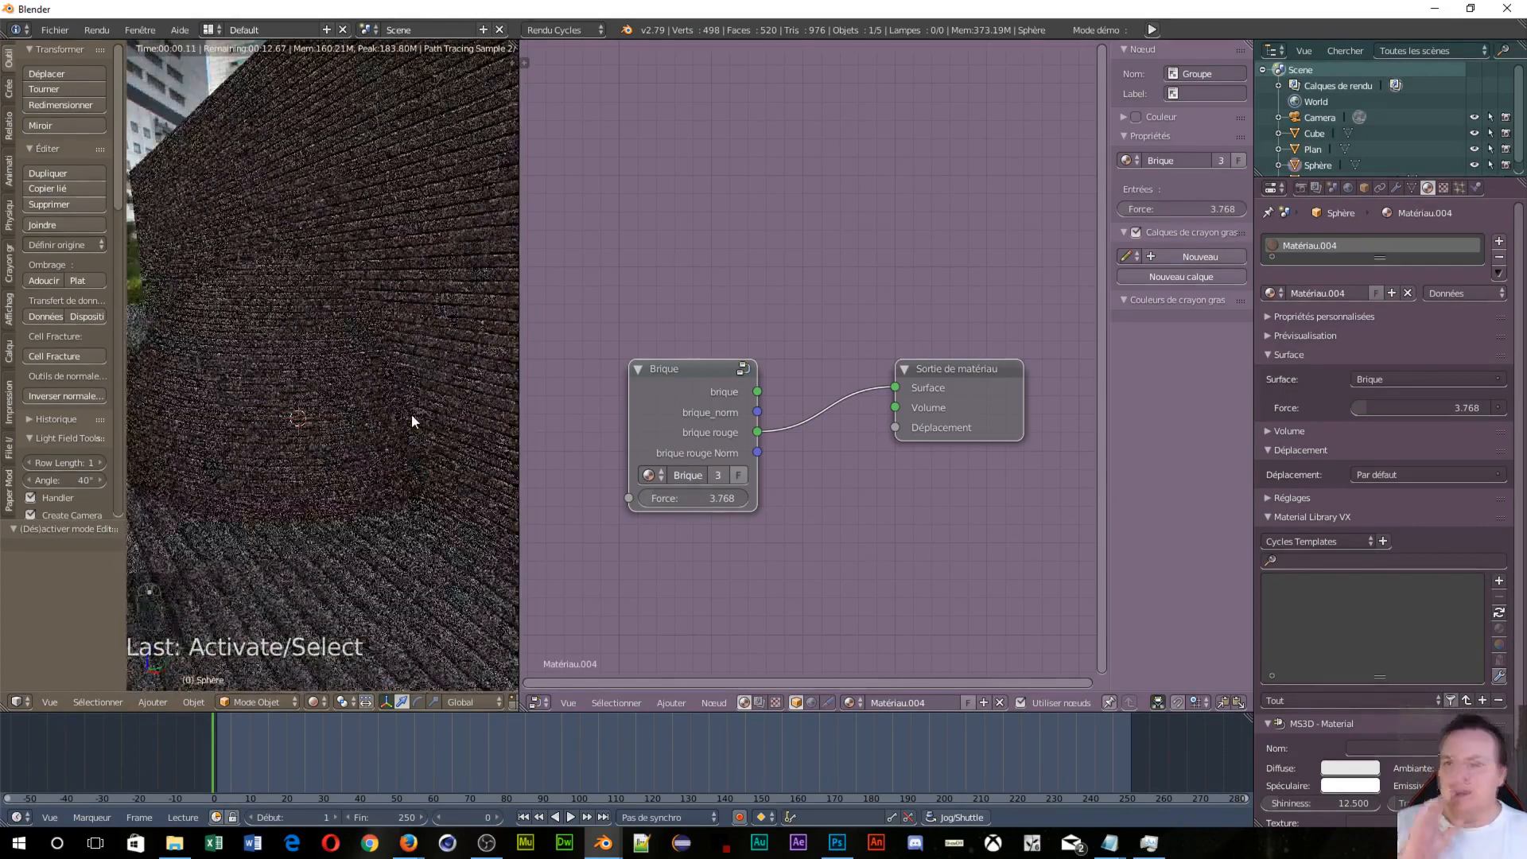
middle_click_drag(292, 507, 414, 558)
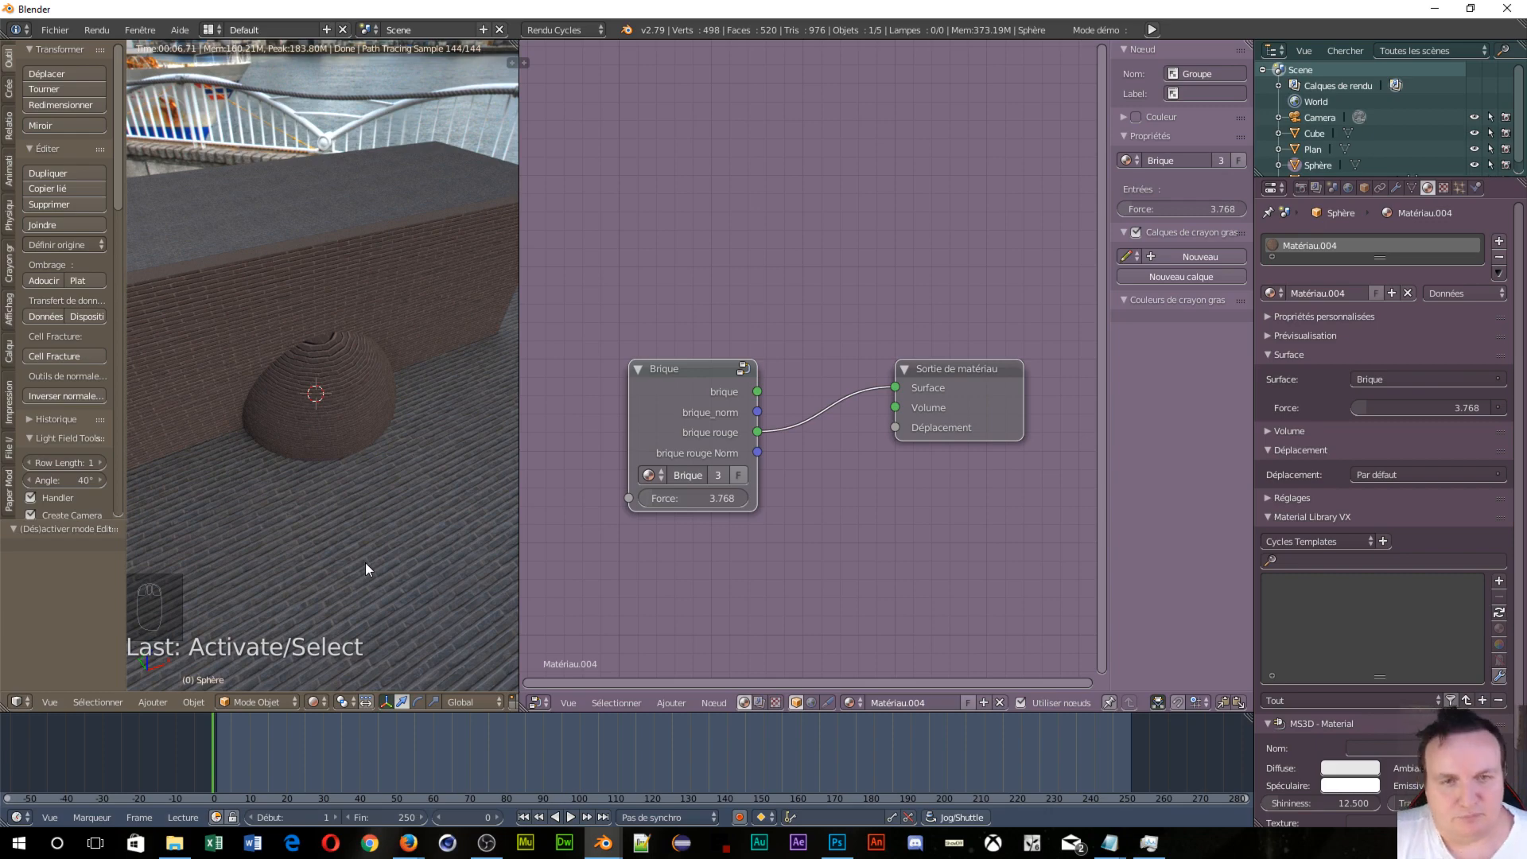
left_click_drag(757, 452, 895, 427)
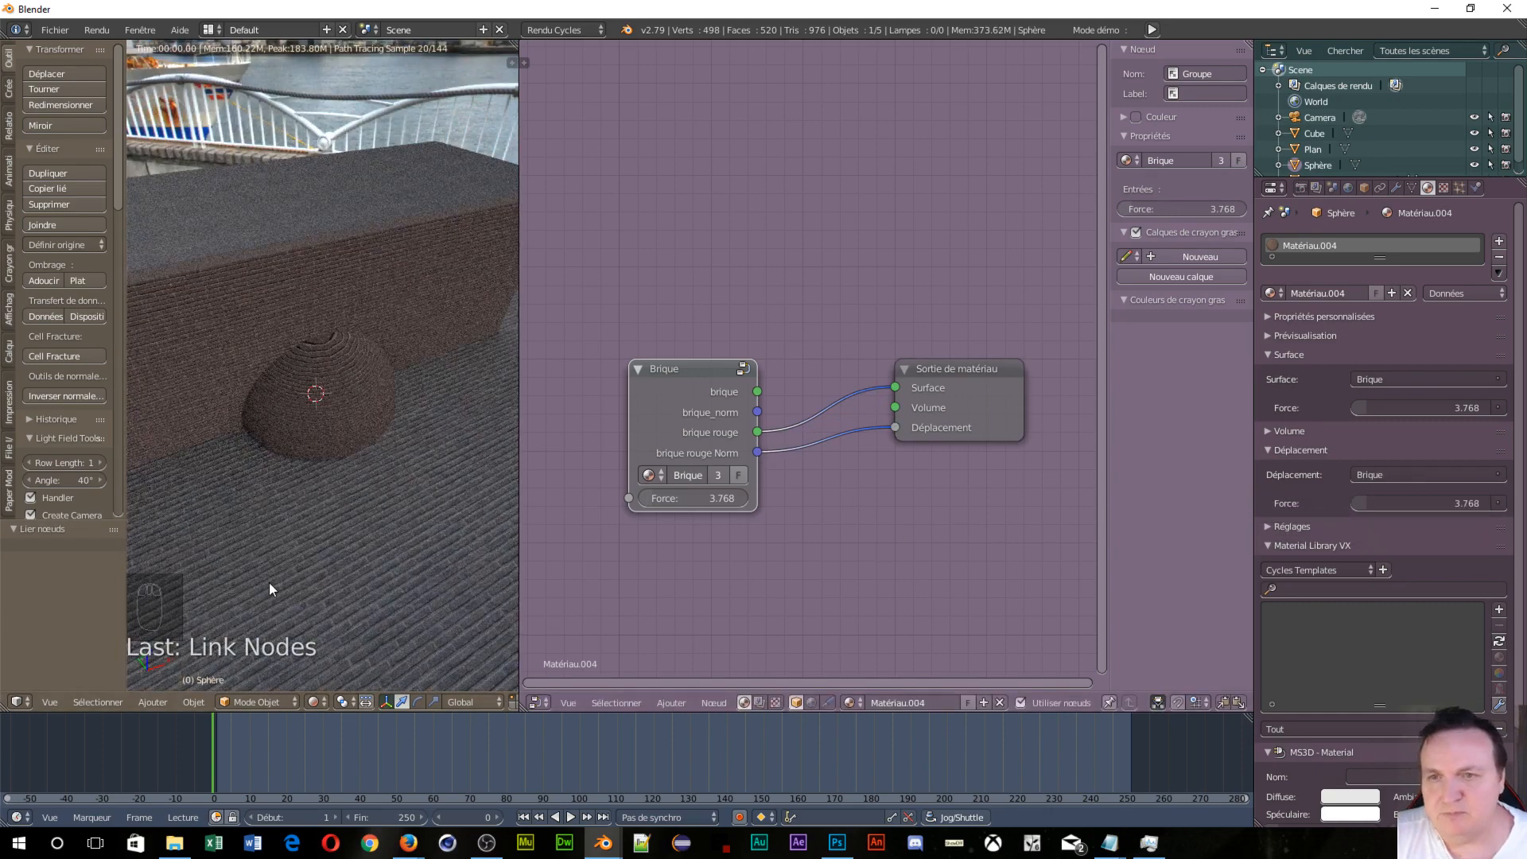
scroll(268, 583, "up", 3)
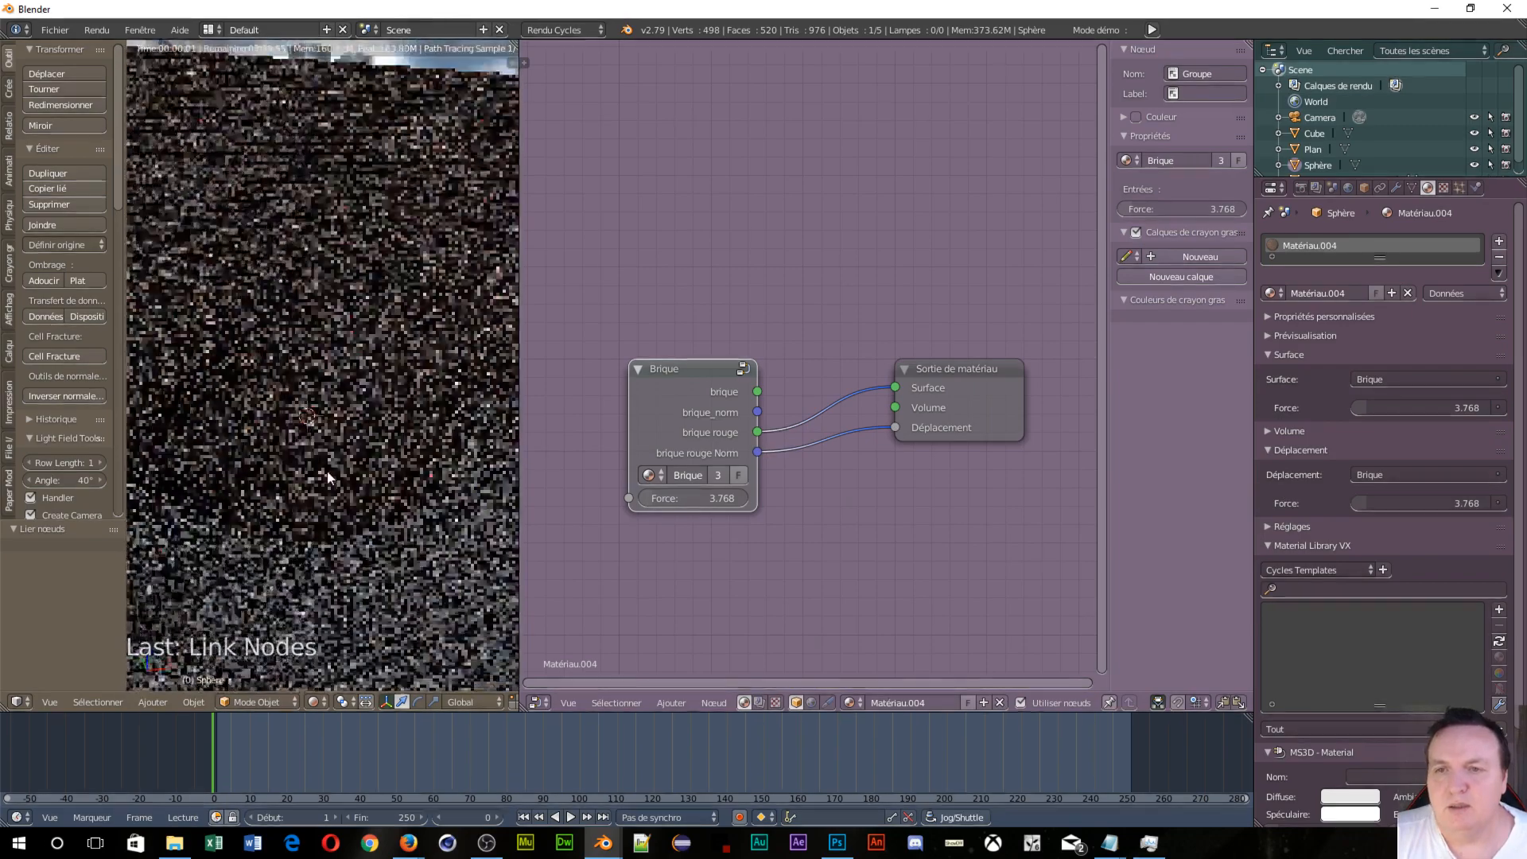
scroll(309, 452, "down", 3)
scroll(283, 523, "up", 3)
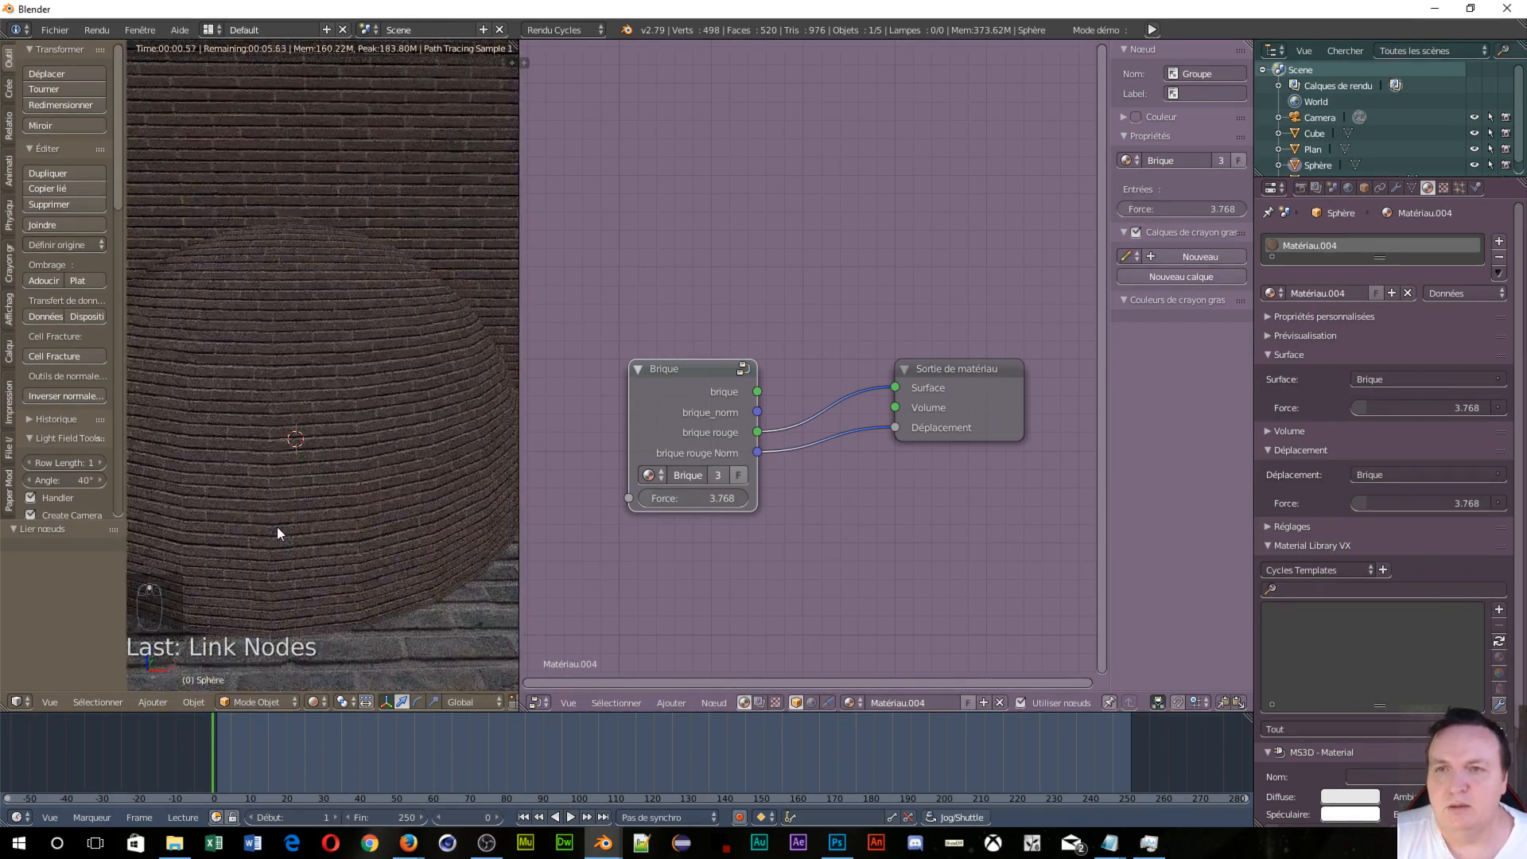
middle_click_drag(281, 527, 325, 512)
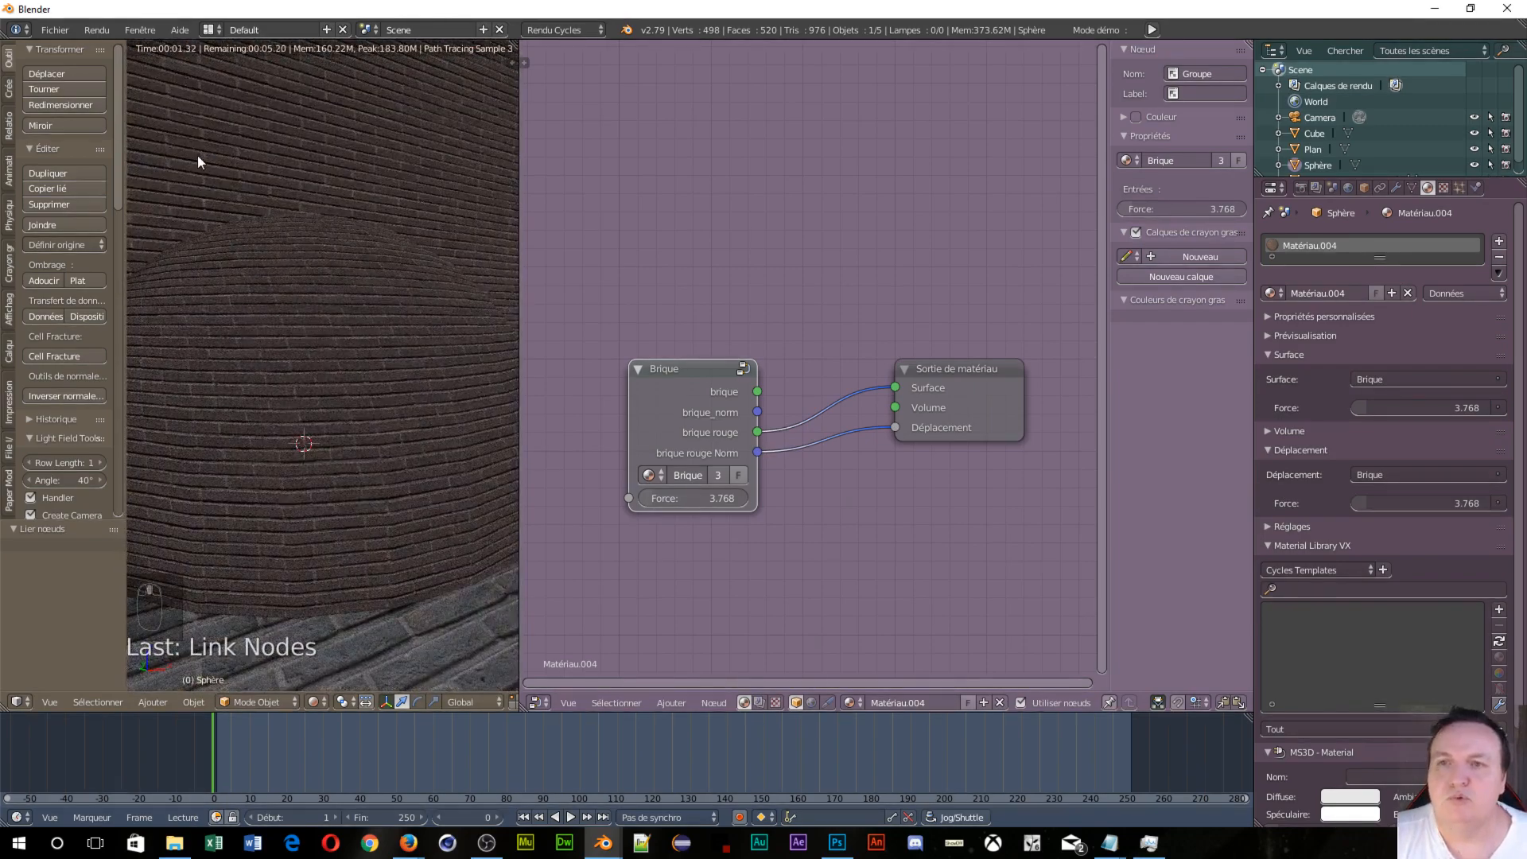
Step: Disconnect brique rouge Norm from Déplacement in the wall's material to compare the relief, and reconnect it
right_click(198, 157)
key("Home")
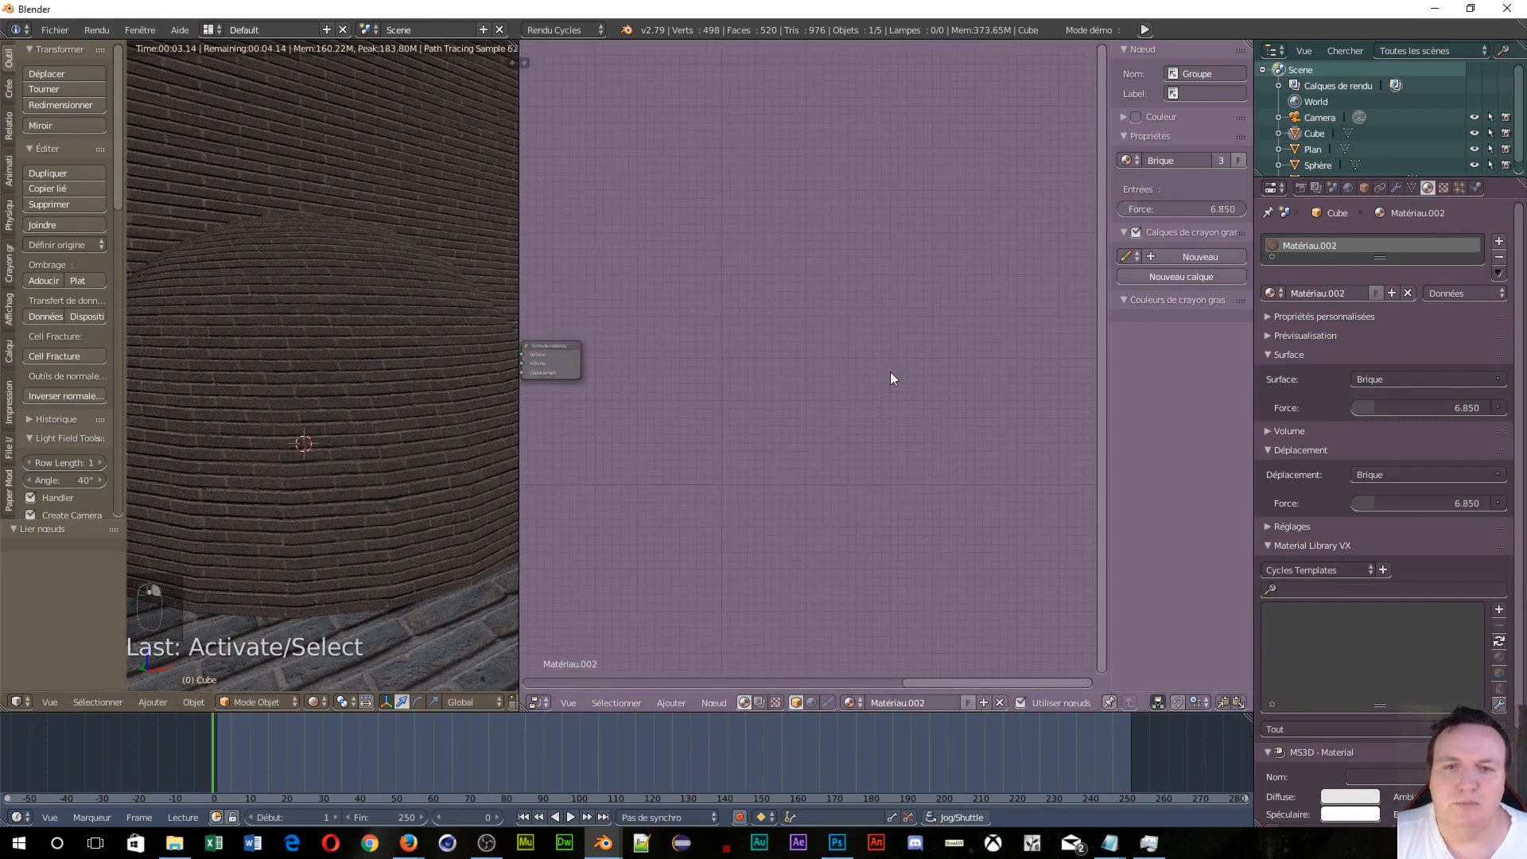
scroll(789, 497, "up", 4)
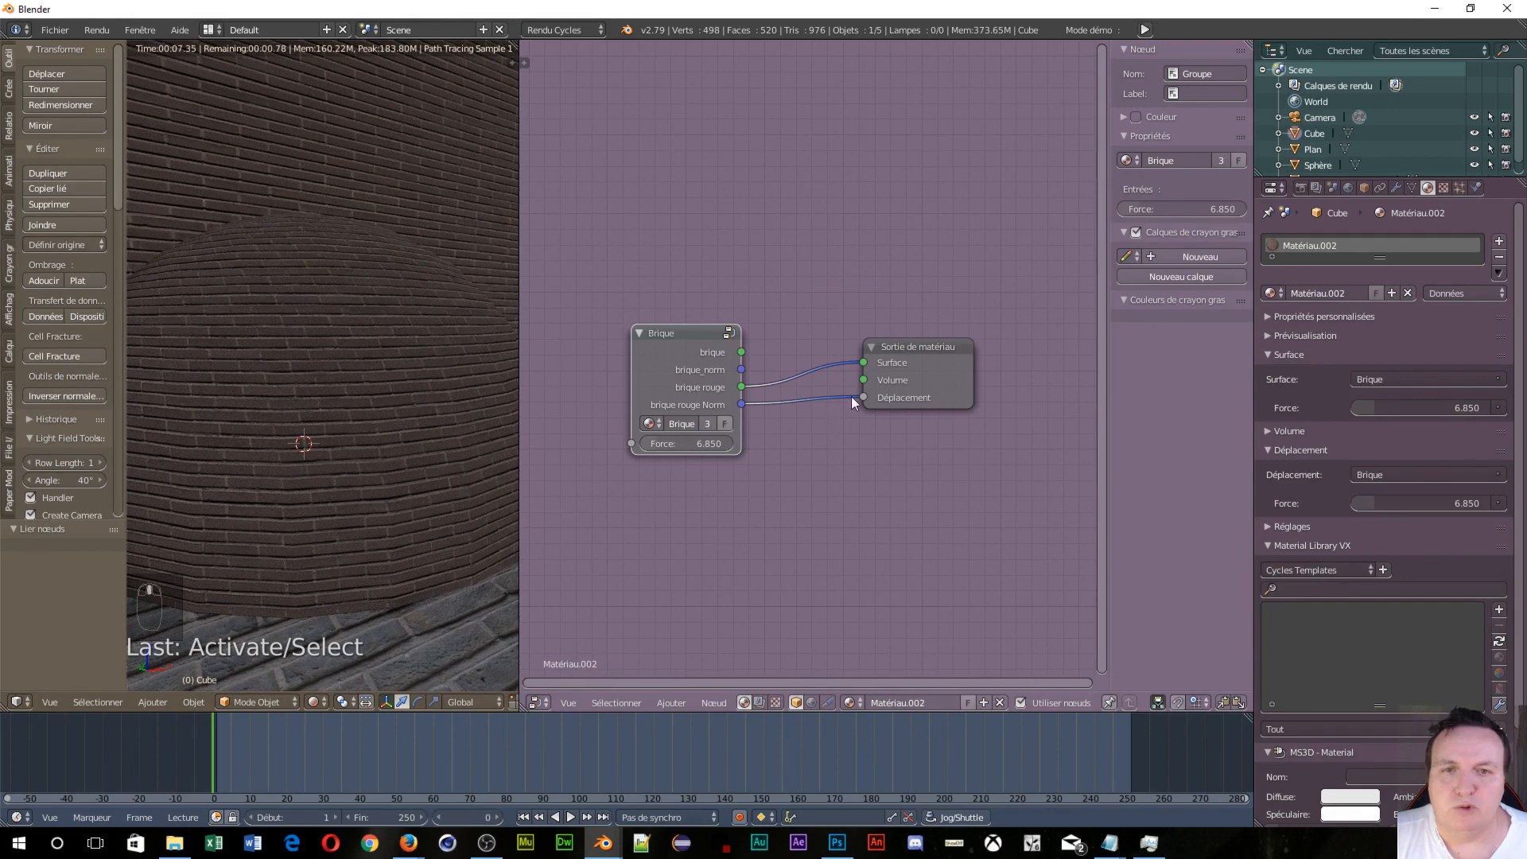
left_click_drag(862, 398, 829, 427)
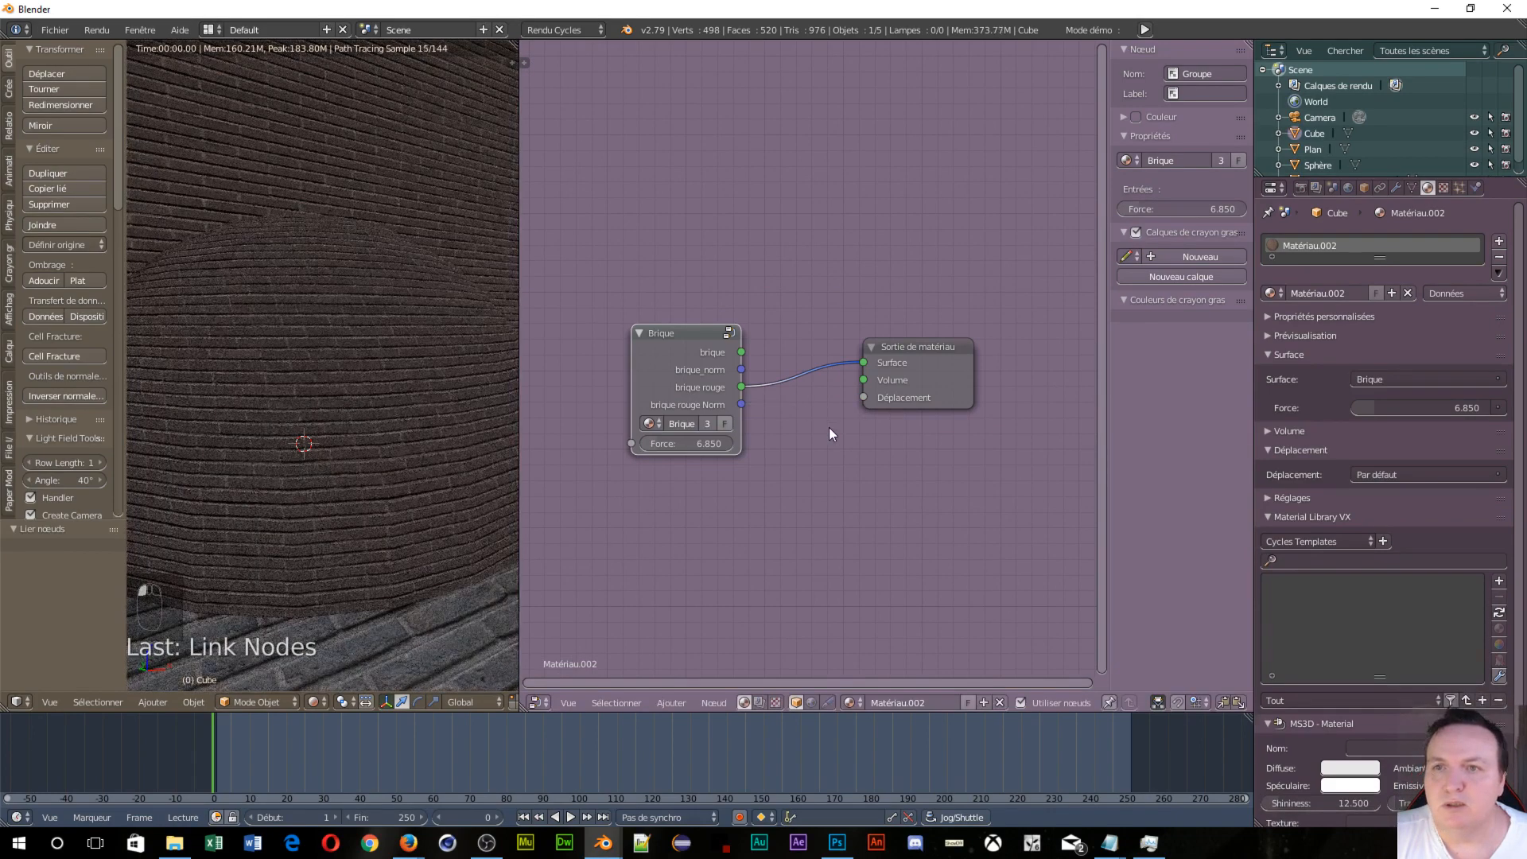
left_click_drag(741, 405, 863, 398)
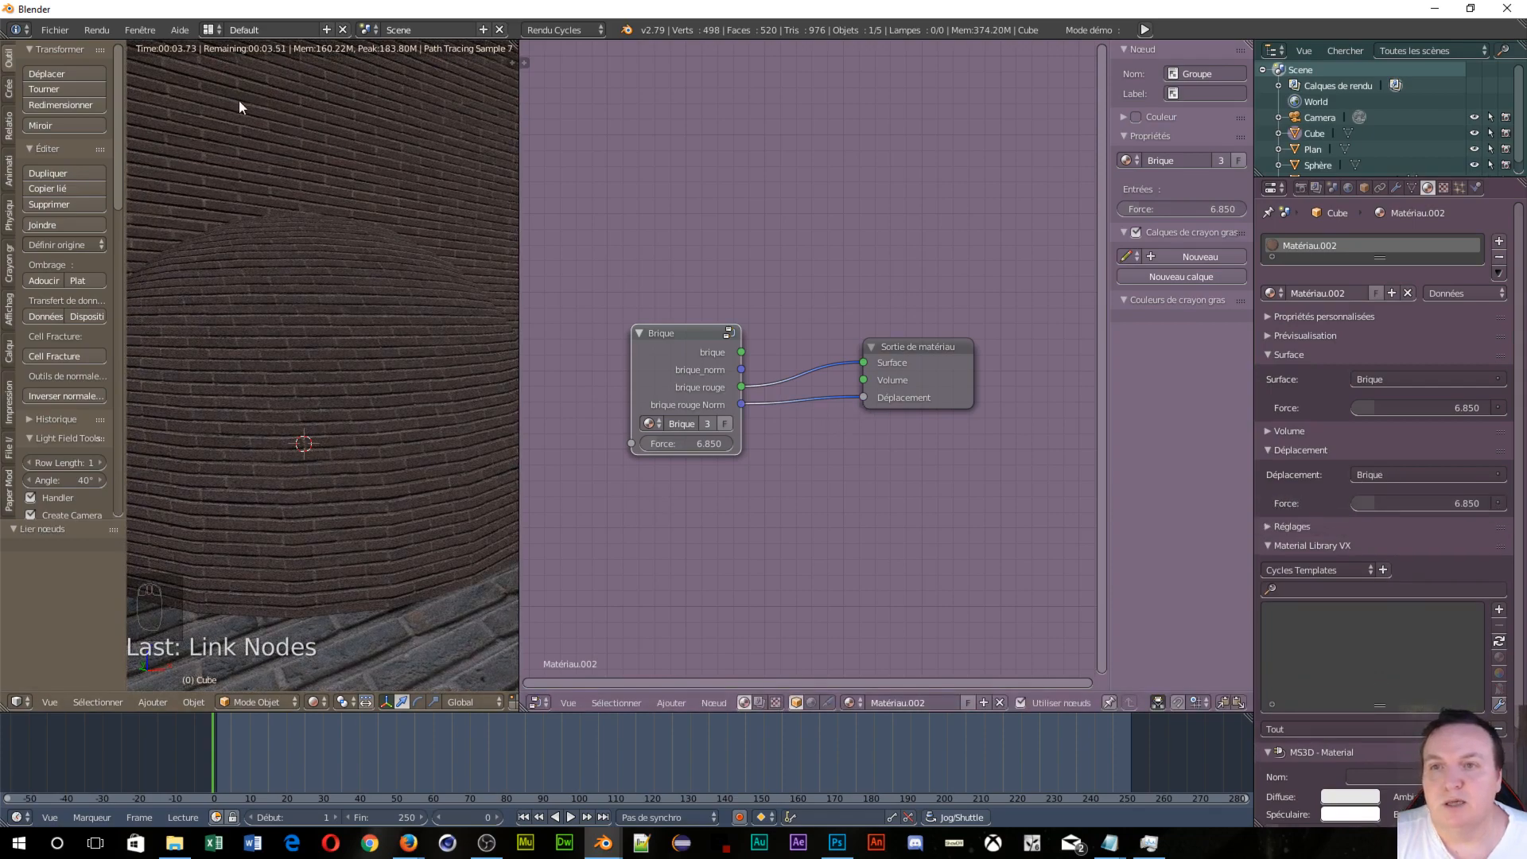
Step: Examine the rendered brick relief on the sphere, wall and ground from above, up close and at a distance
scroll(279, 302, "down", 3)
middle_click_drag(313, 565, 419, 659)
scroll(406, 636, "up", 4)
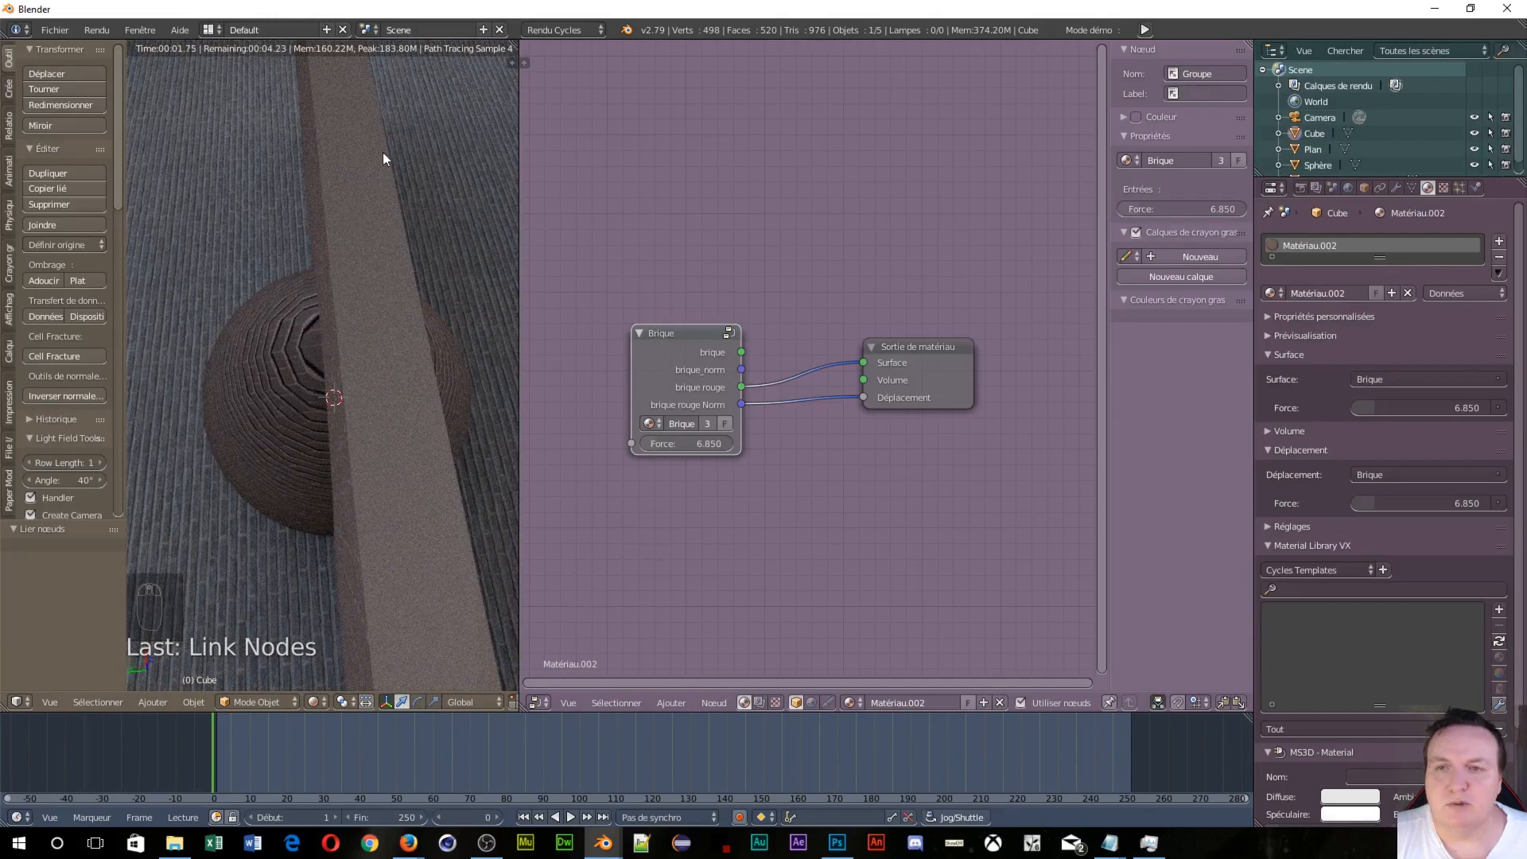
scroll(390, 267, "down", 6)
middle_click_drag(357, 466, 313, 495)
scroll(294, 420, "up", 7)
scroll(295, 421, "down", 5)
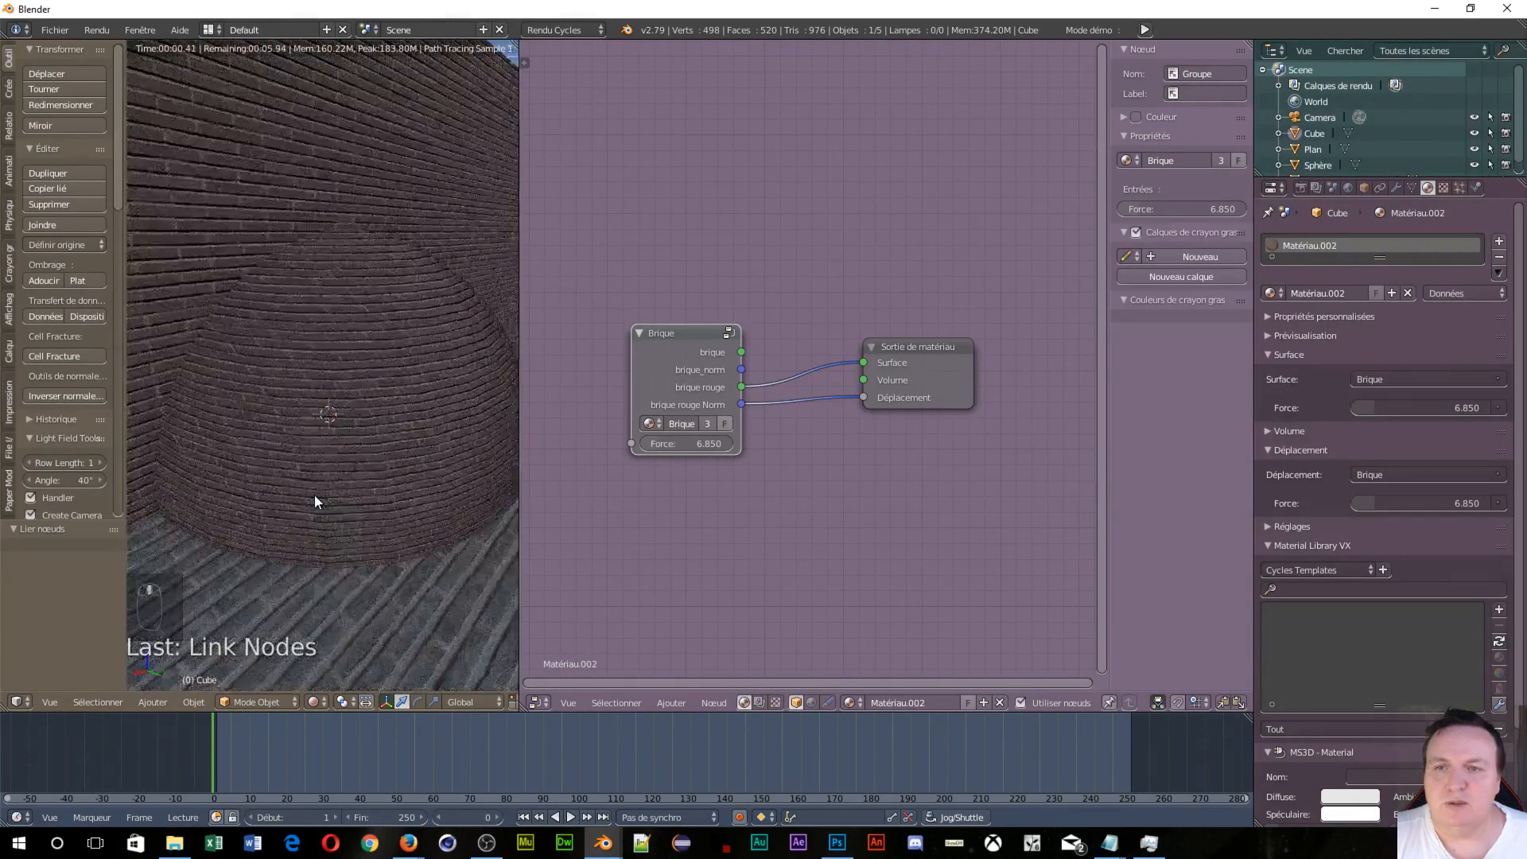
scroll(314, 496, "down", 2)
scroll(188, 479, "down", 4)
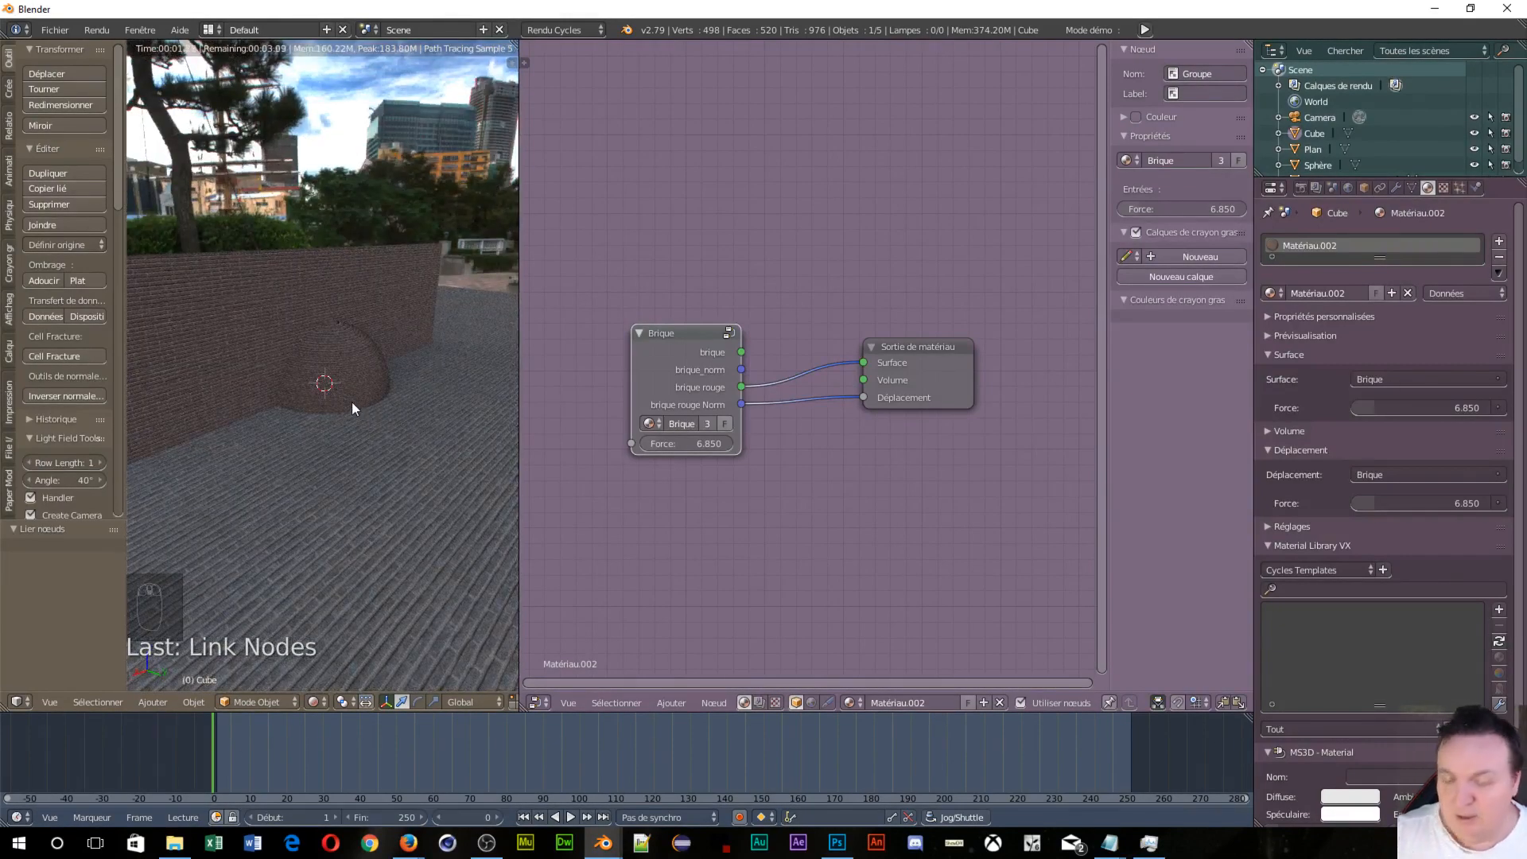
Step: Add a Sun lamp and move it about 2.91 m up along Z and about 3.85 m along Y
key("shift+a")
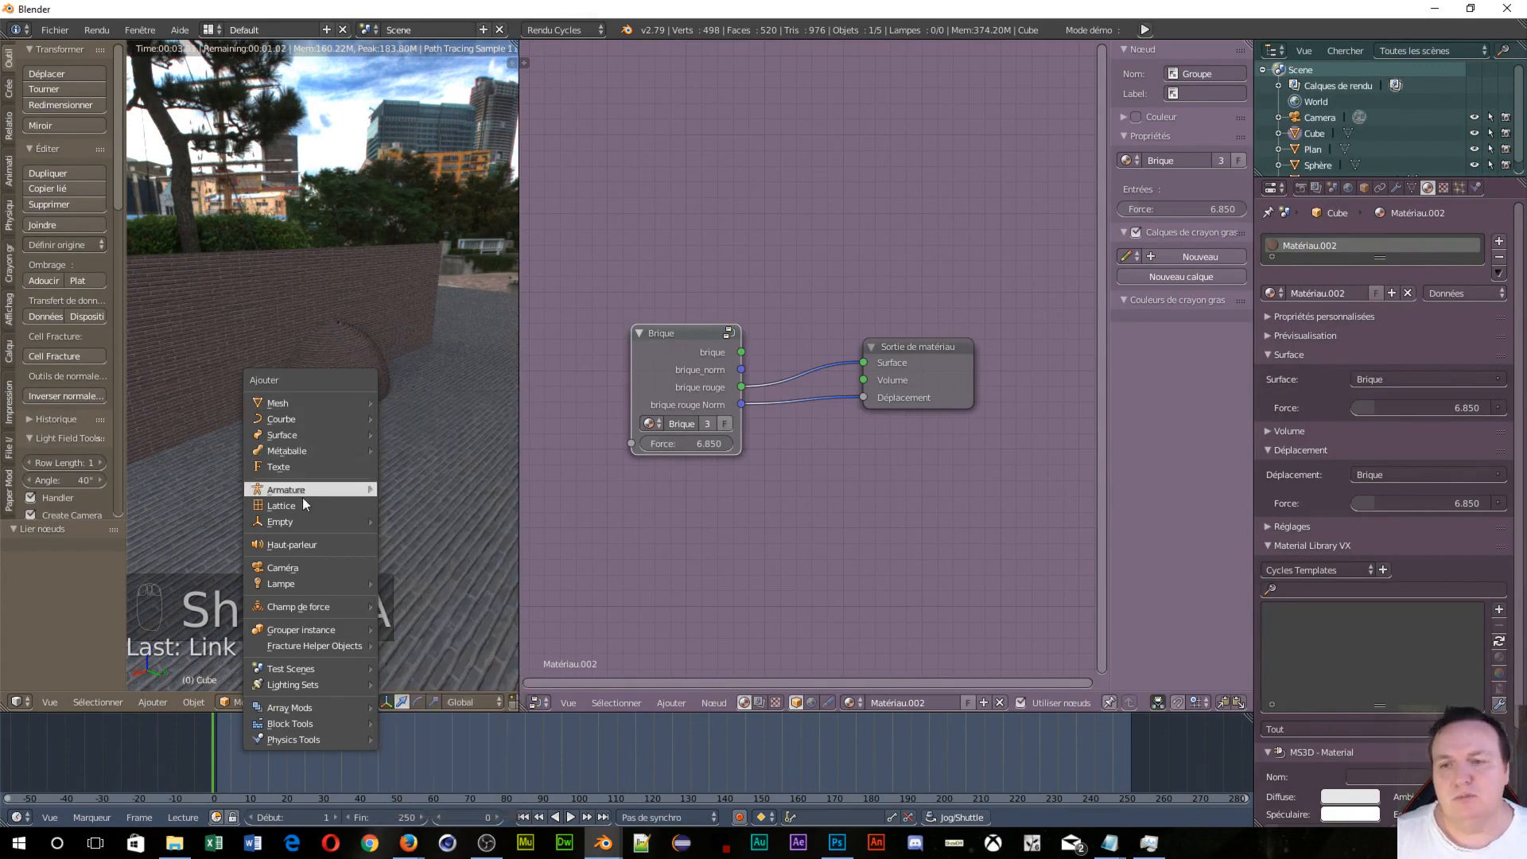
mouse_move(293, 583)
left_click(436, 594)
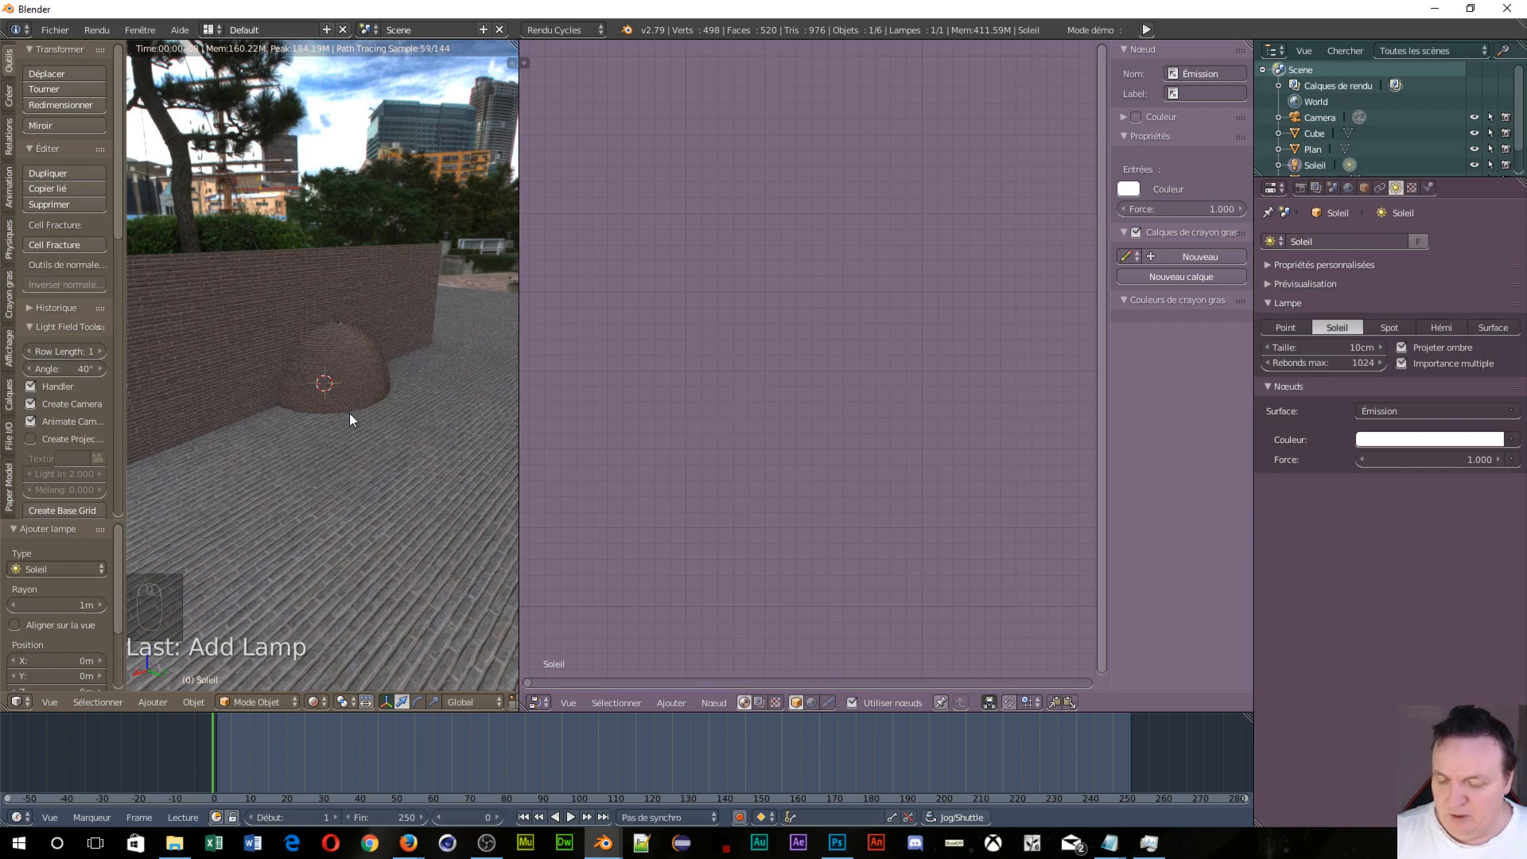
key("g")
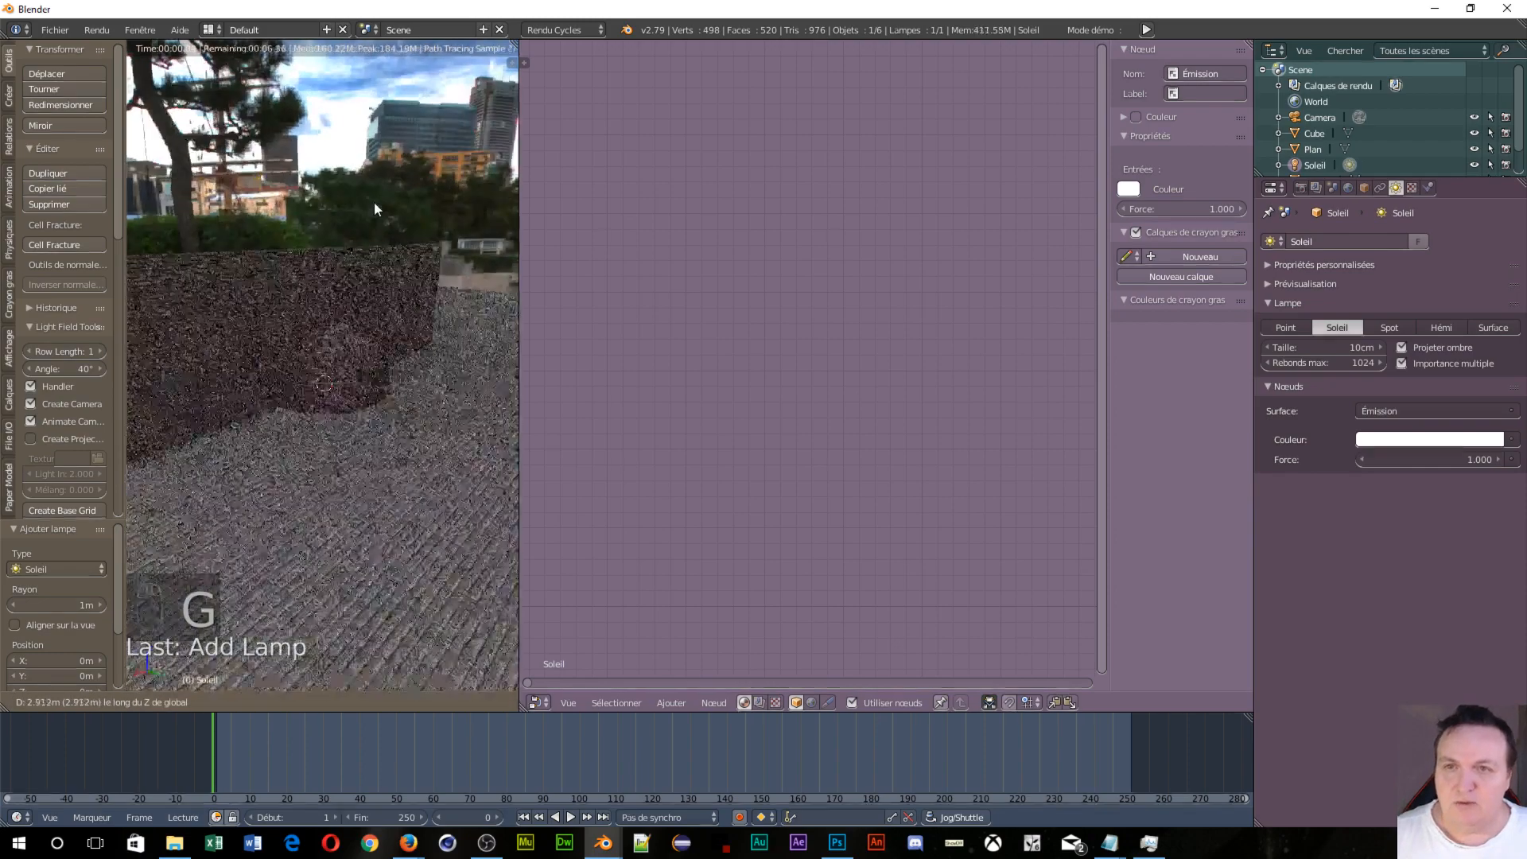
left_click(374, 202)
key("g")
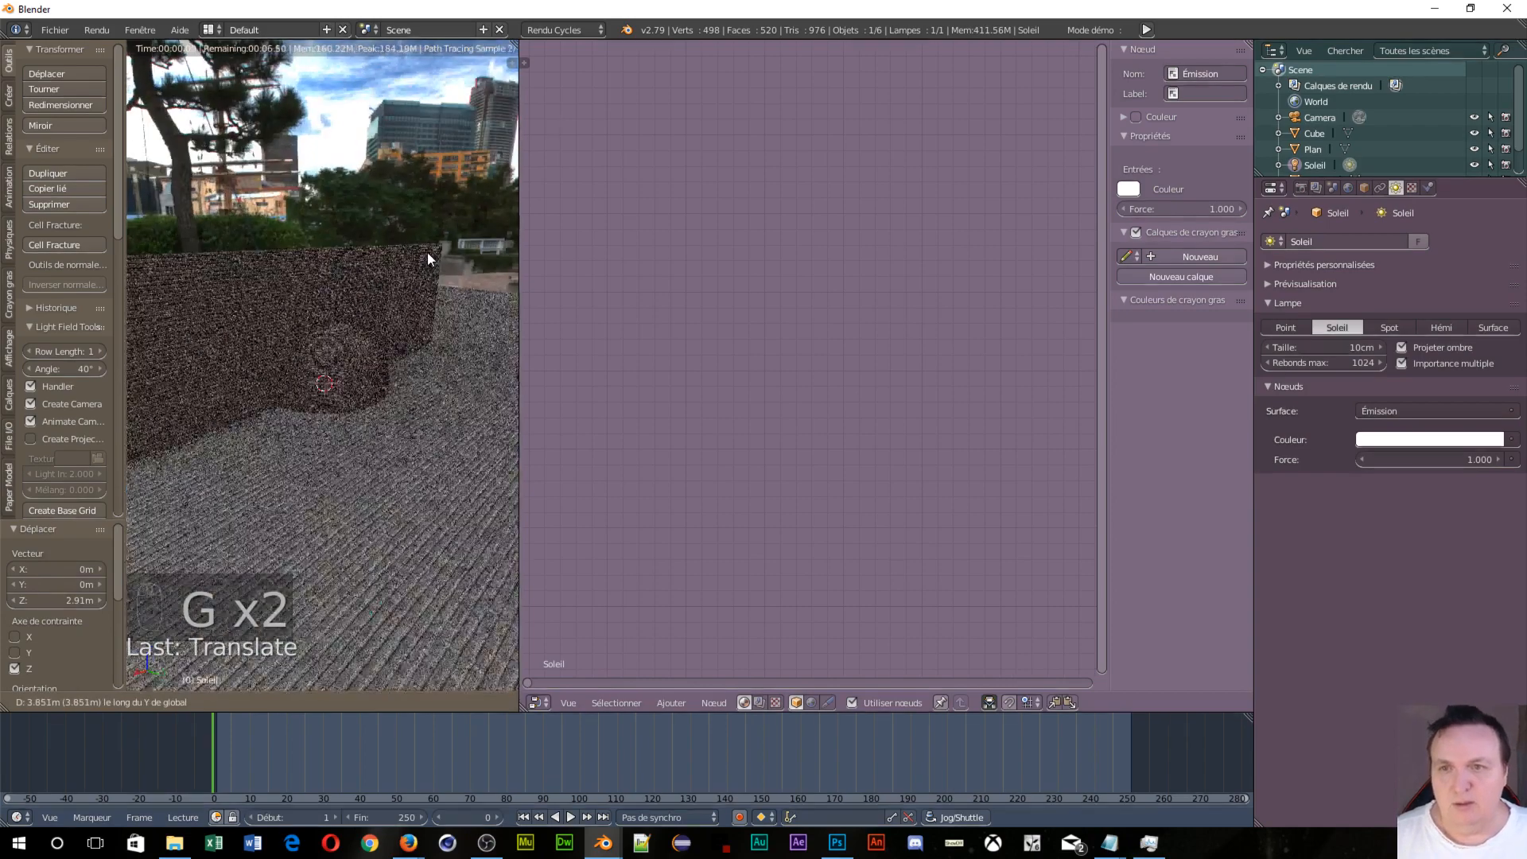
left_click(427, 251)
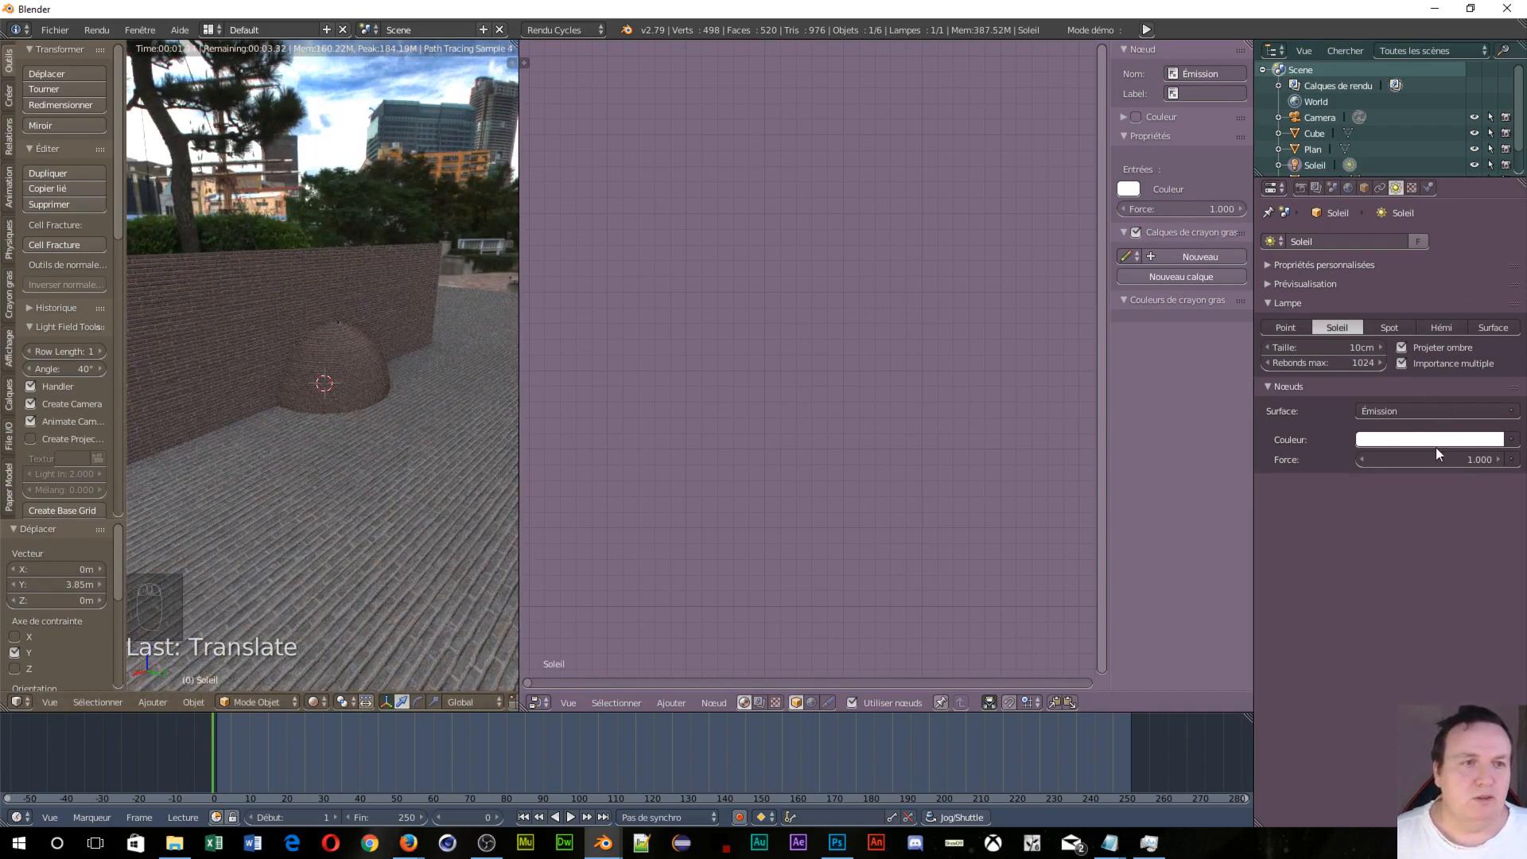
Step: Set the sun's Force to 12 and inspect the lit bricks where the wall, sphere and ground meet
mouse_move(1445, 459)
left_mouse_down()
mouse_move(1492, 460)
mouse_move(1471, 460)
left_mouse_up()
scroll(285, 549, "up", 5)
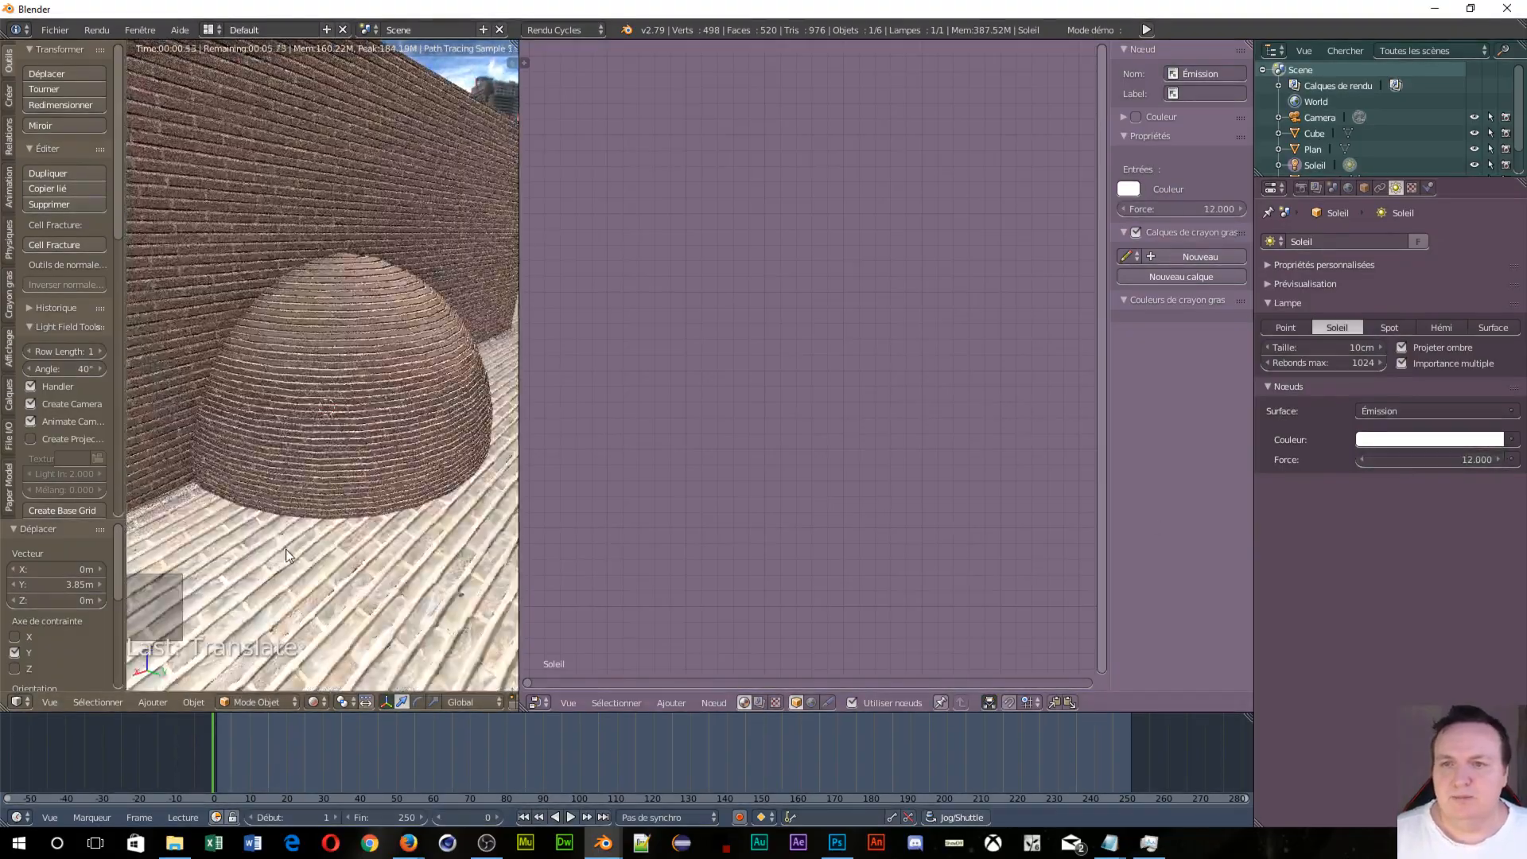
middle_click_drag(284, 549, 403, 560, "shift")
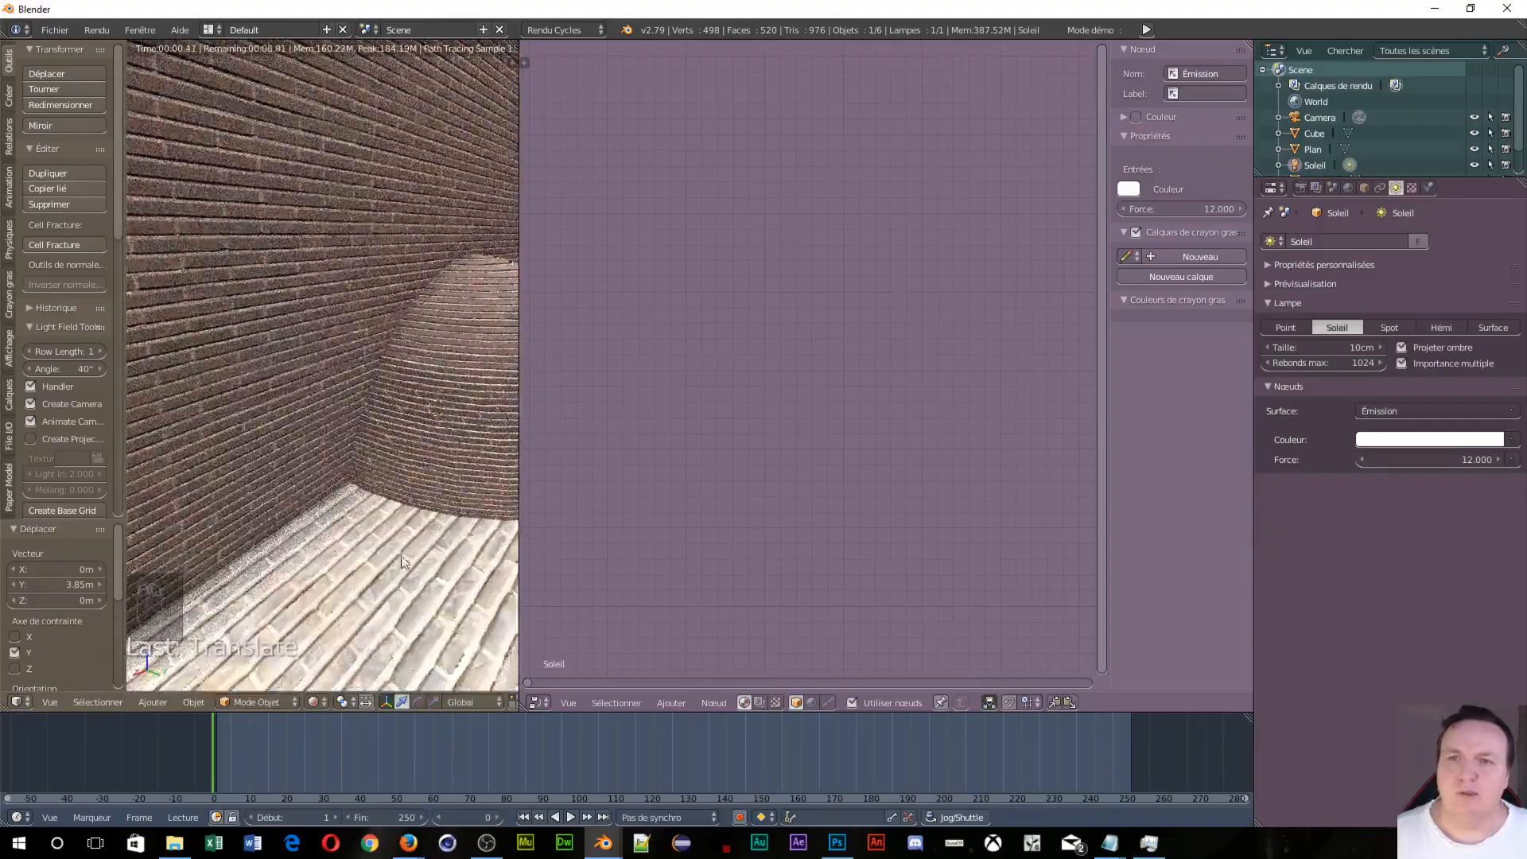
scroll(414, 544, "up", 4)
middle_click_drag(343, 485, 323, 498)
scroll(350, 479, "down", 4)
Step: Align the camera to the current view, select it and lock the camera to the view
key("ctrl+alt+KP_0")
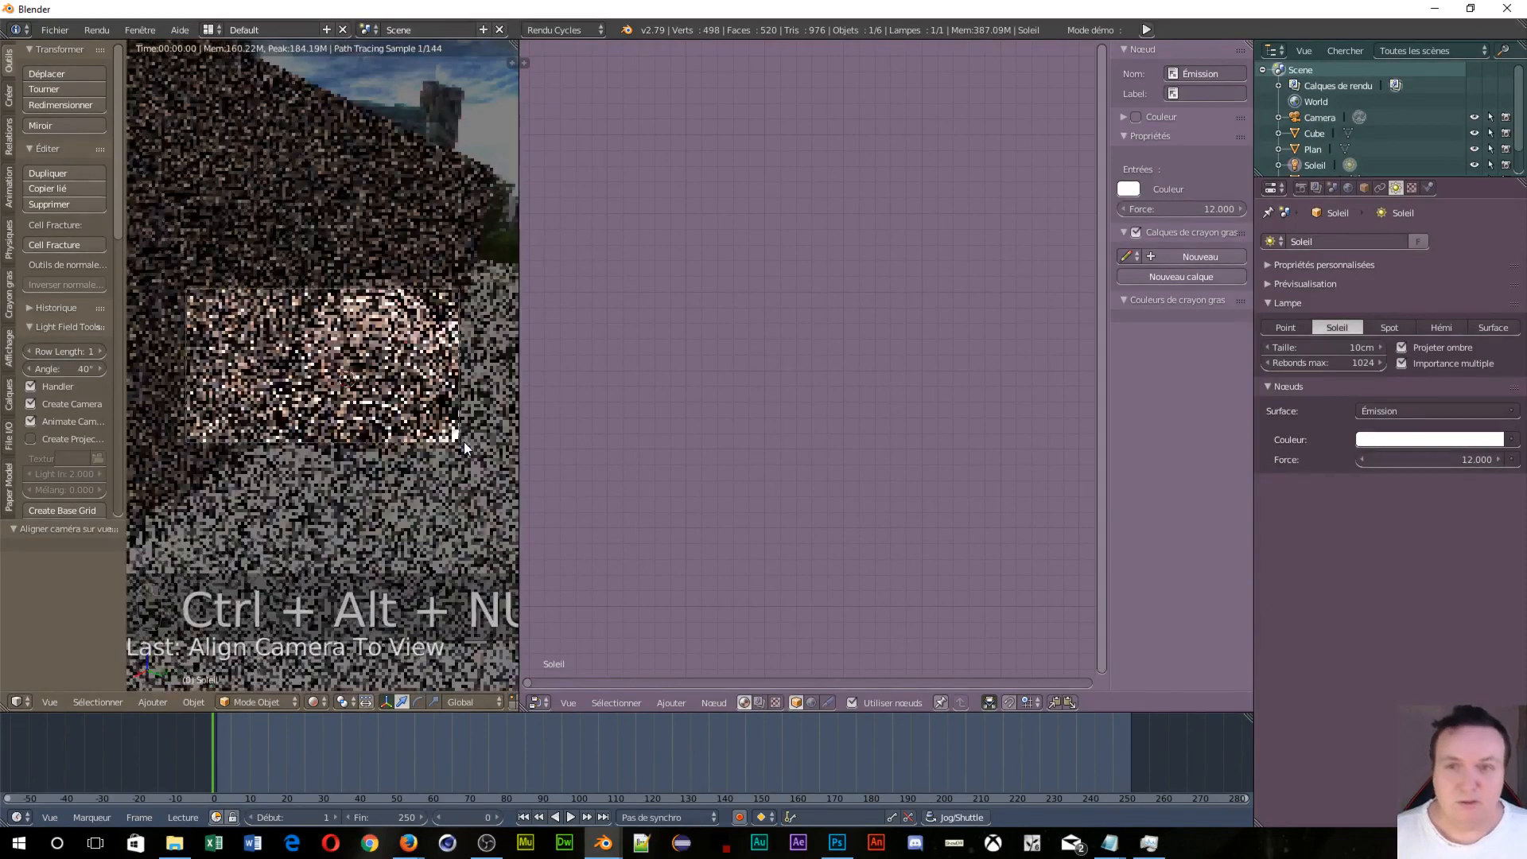
right_click(458, 391)
key("n")
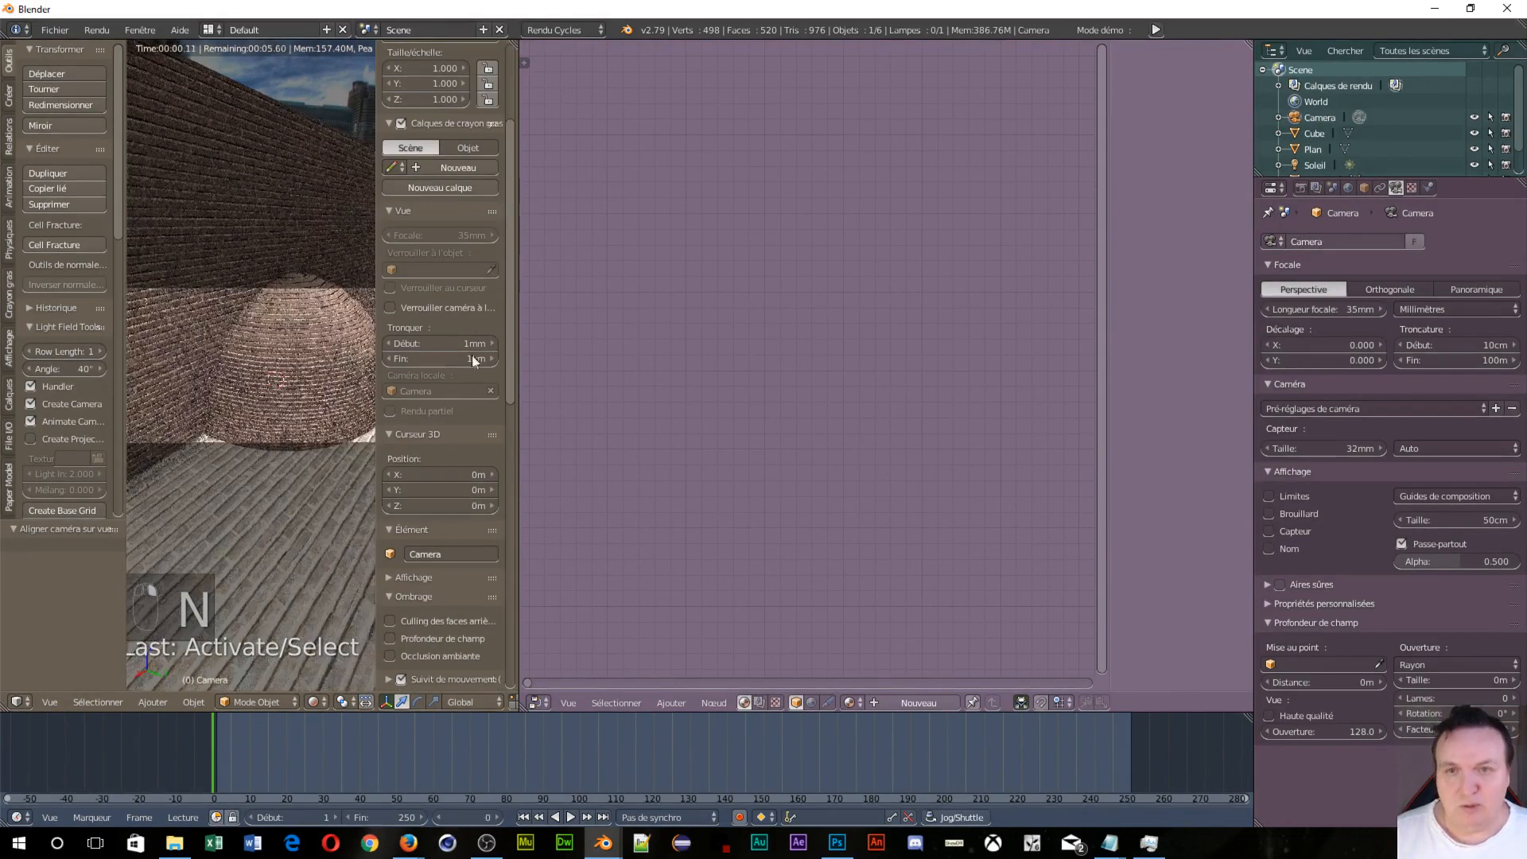
left_click(391, 307)
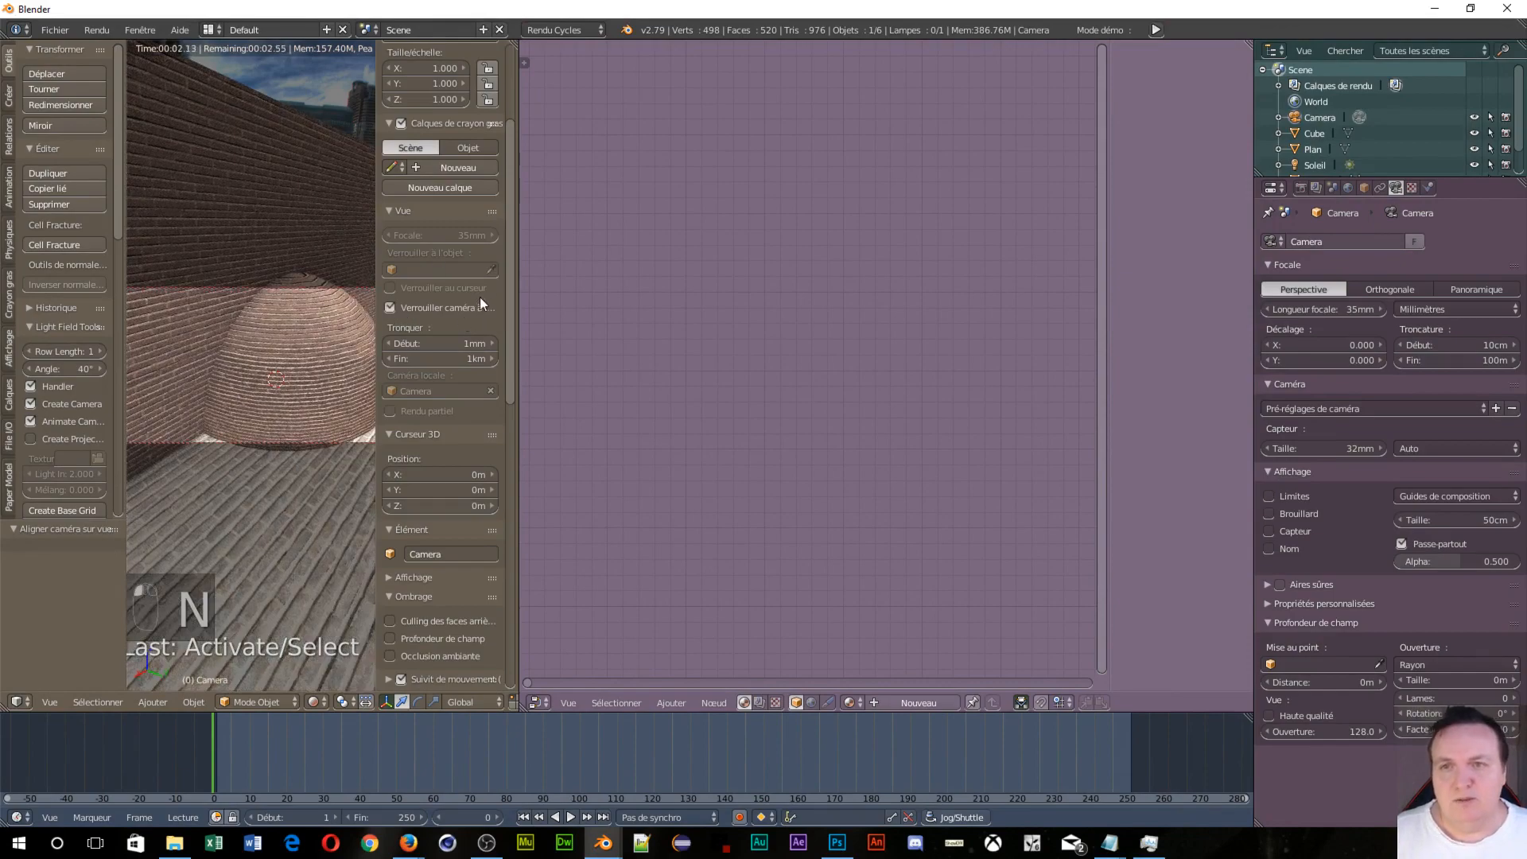
Step: Frame the wall and sphere in the camera with the 3D view expanded over the node editor, and unlock the camera and restore solid shading
scroll(264, 371, "down", 3)
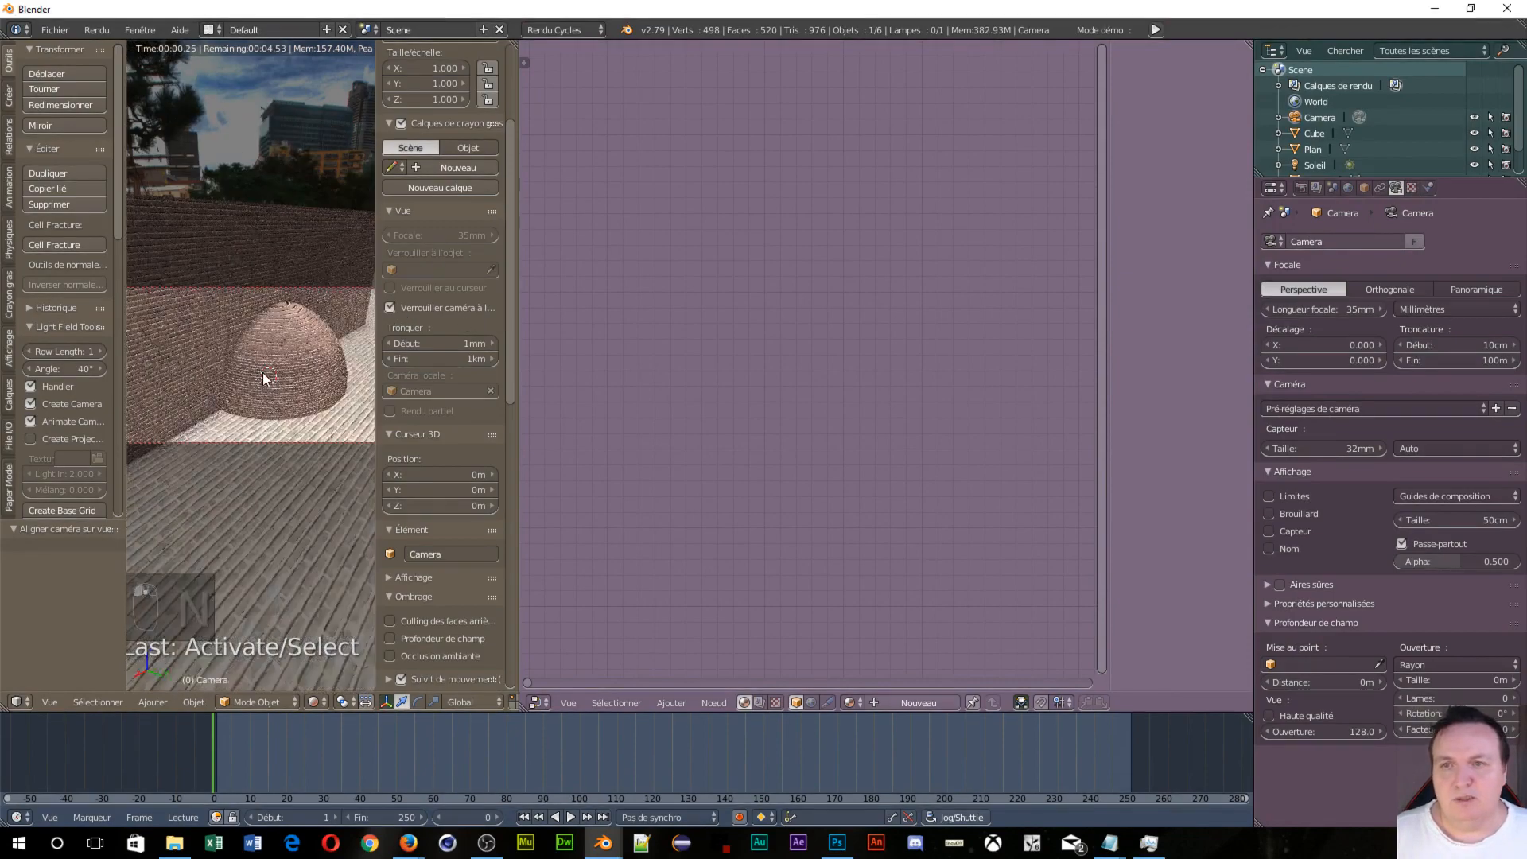
middle_click_drag(275, 384, 295, 371)
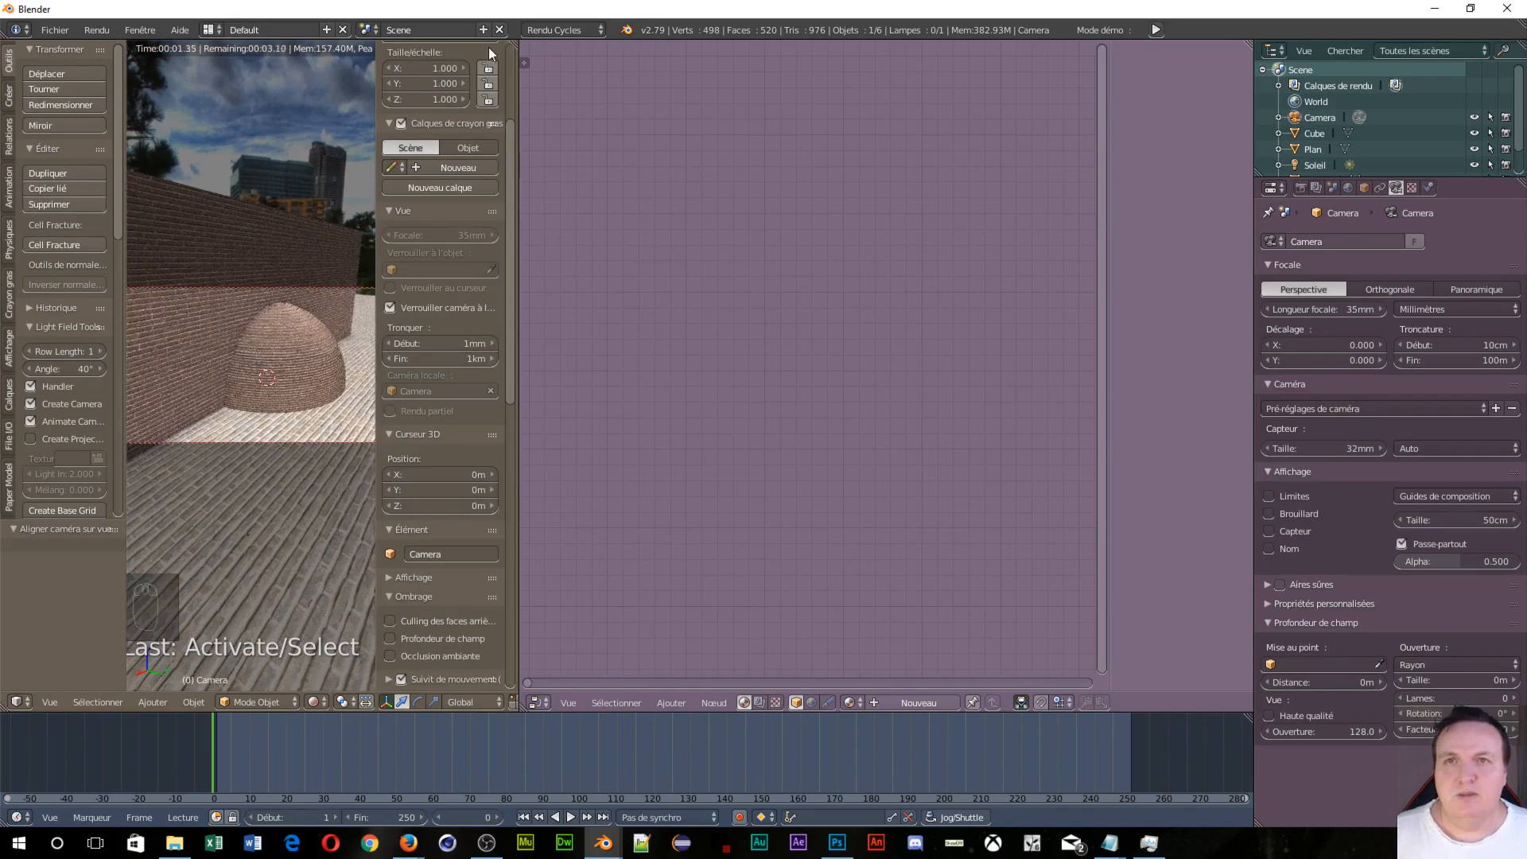
left_click_drag(514, 46, 688, 274)
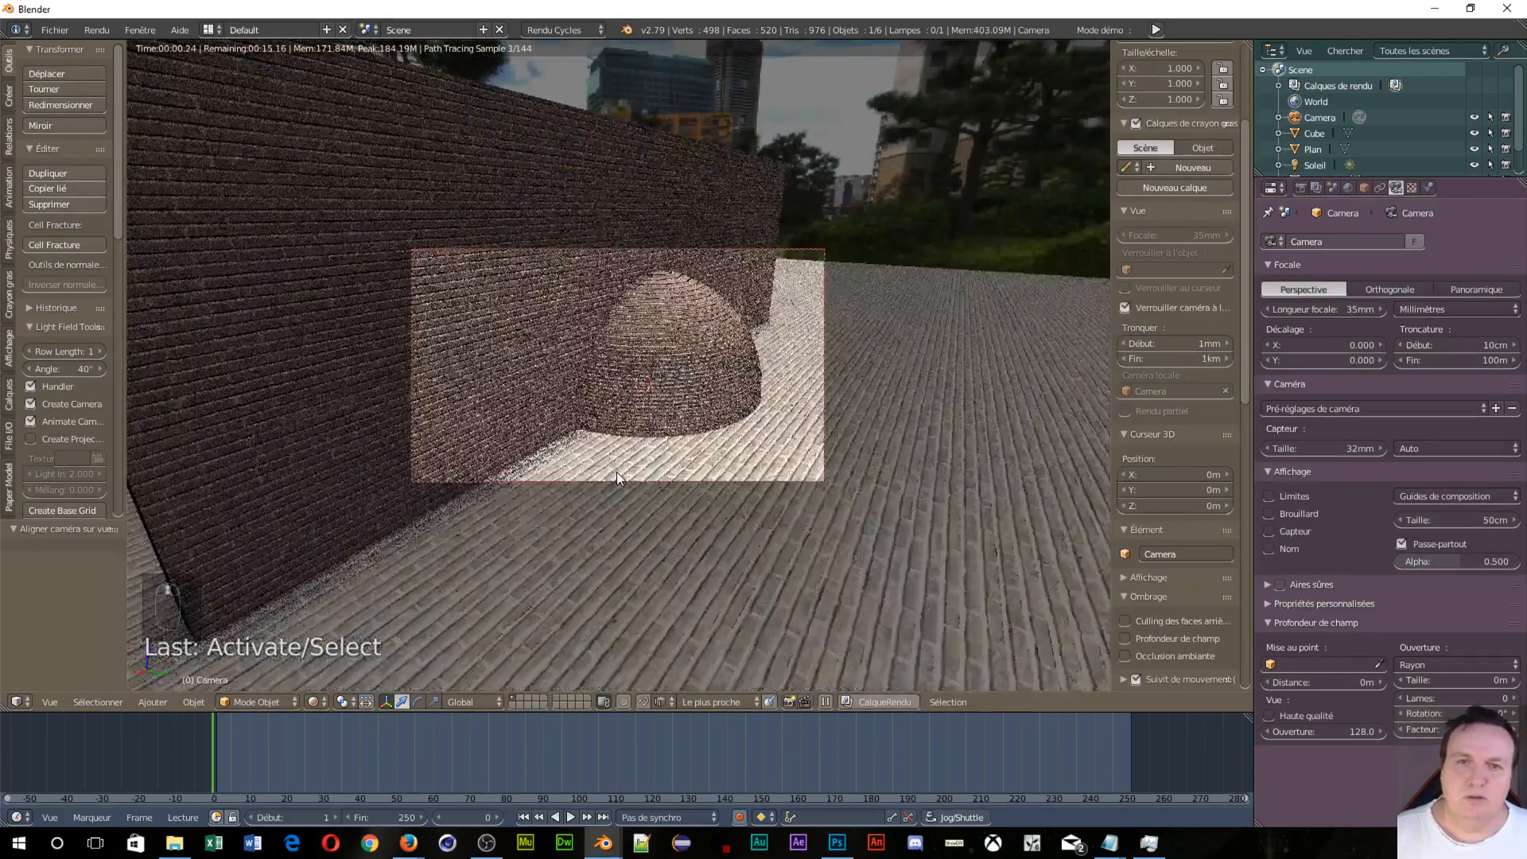
middle_click_drag(617, 478, 643, 428)
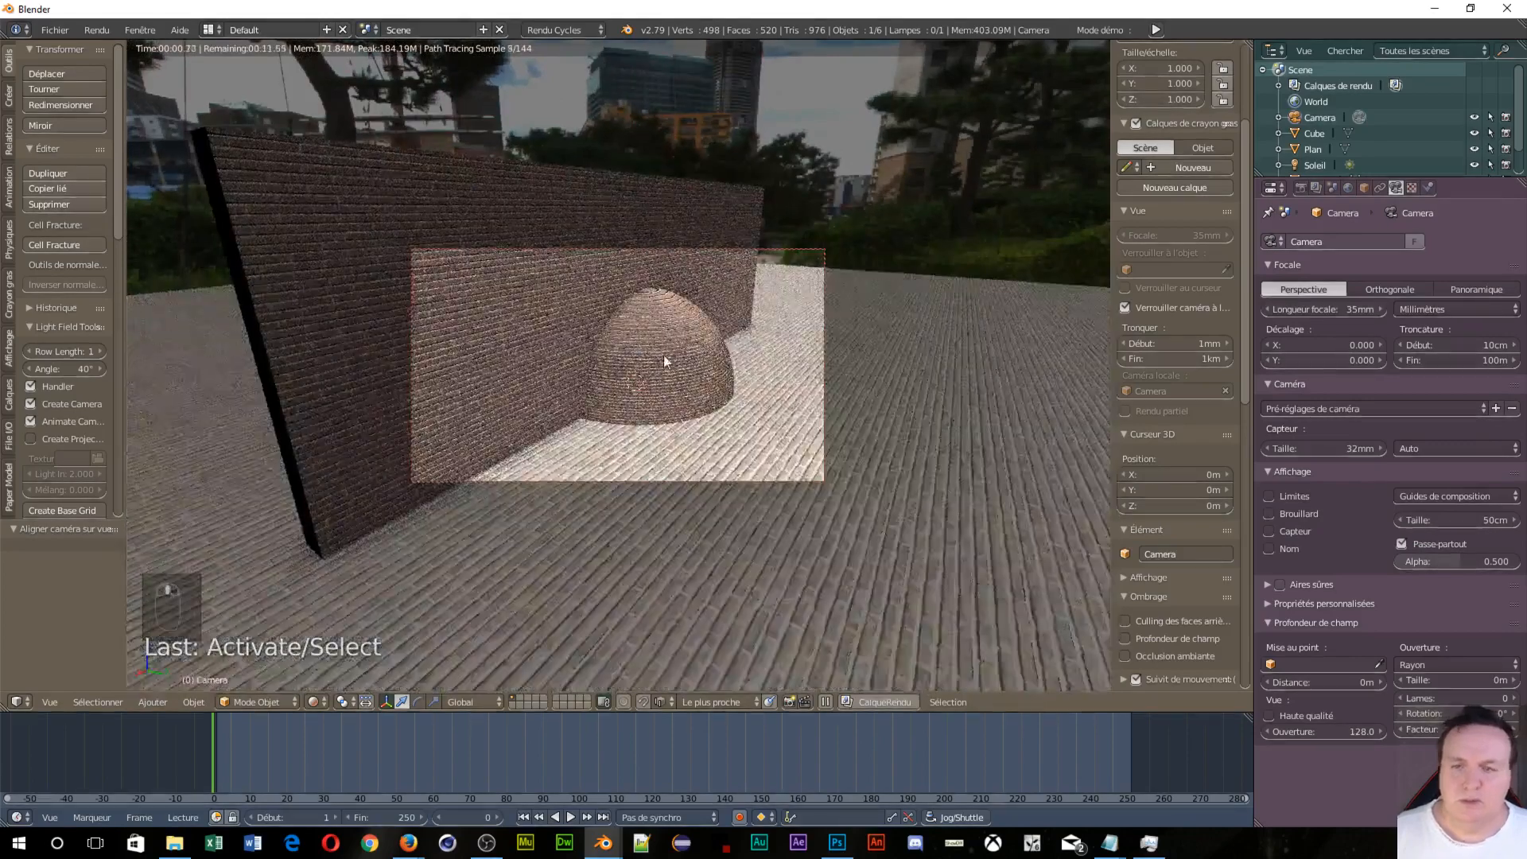
left_click(1128, 305)
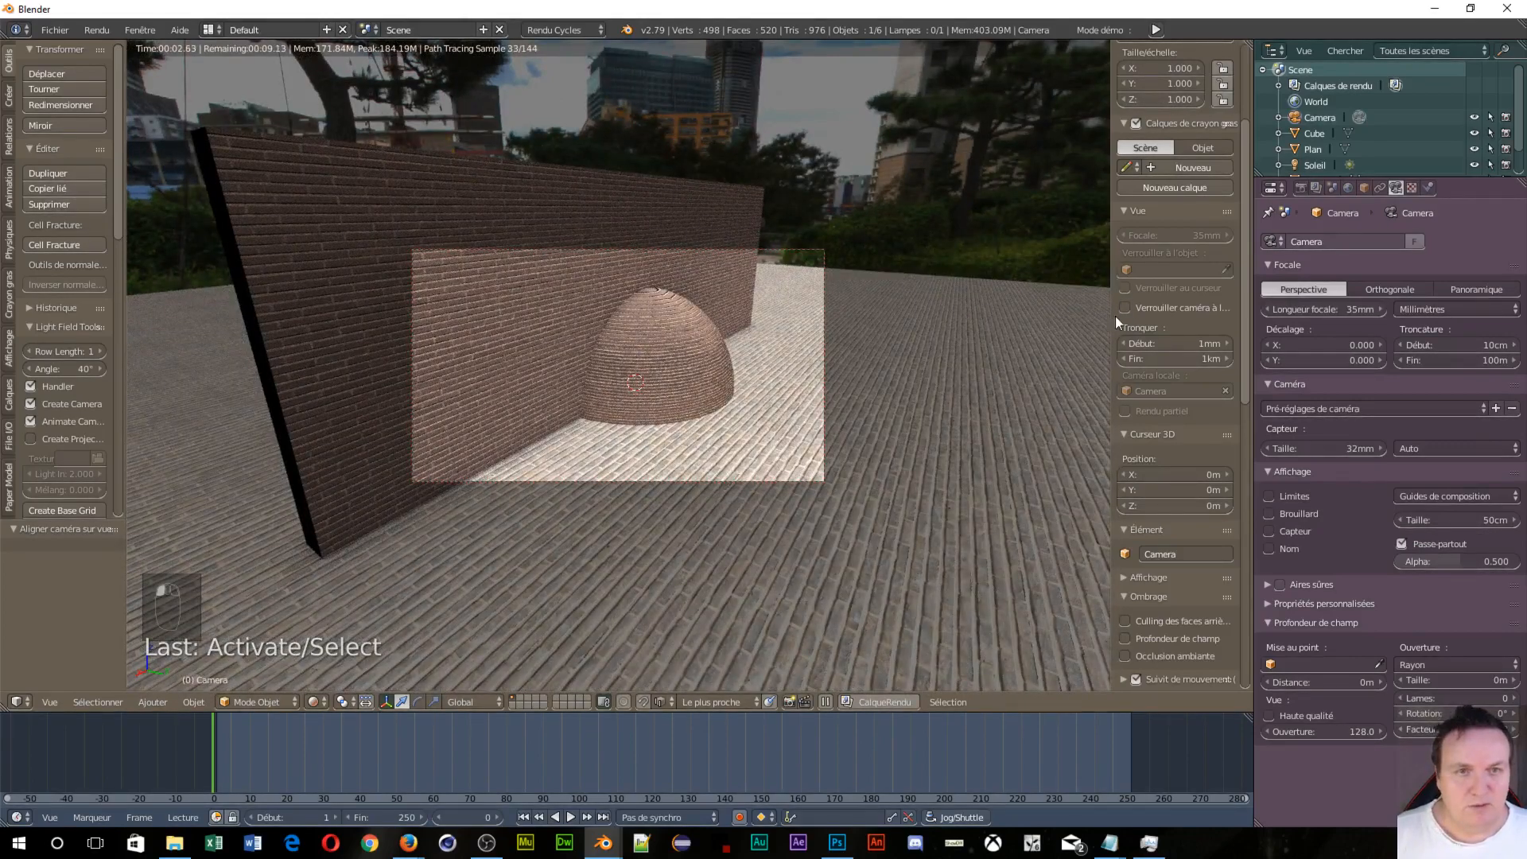
key("shift+z")
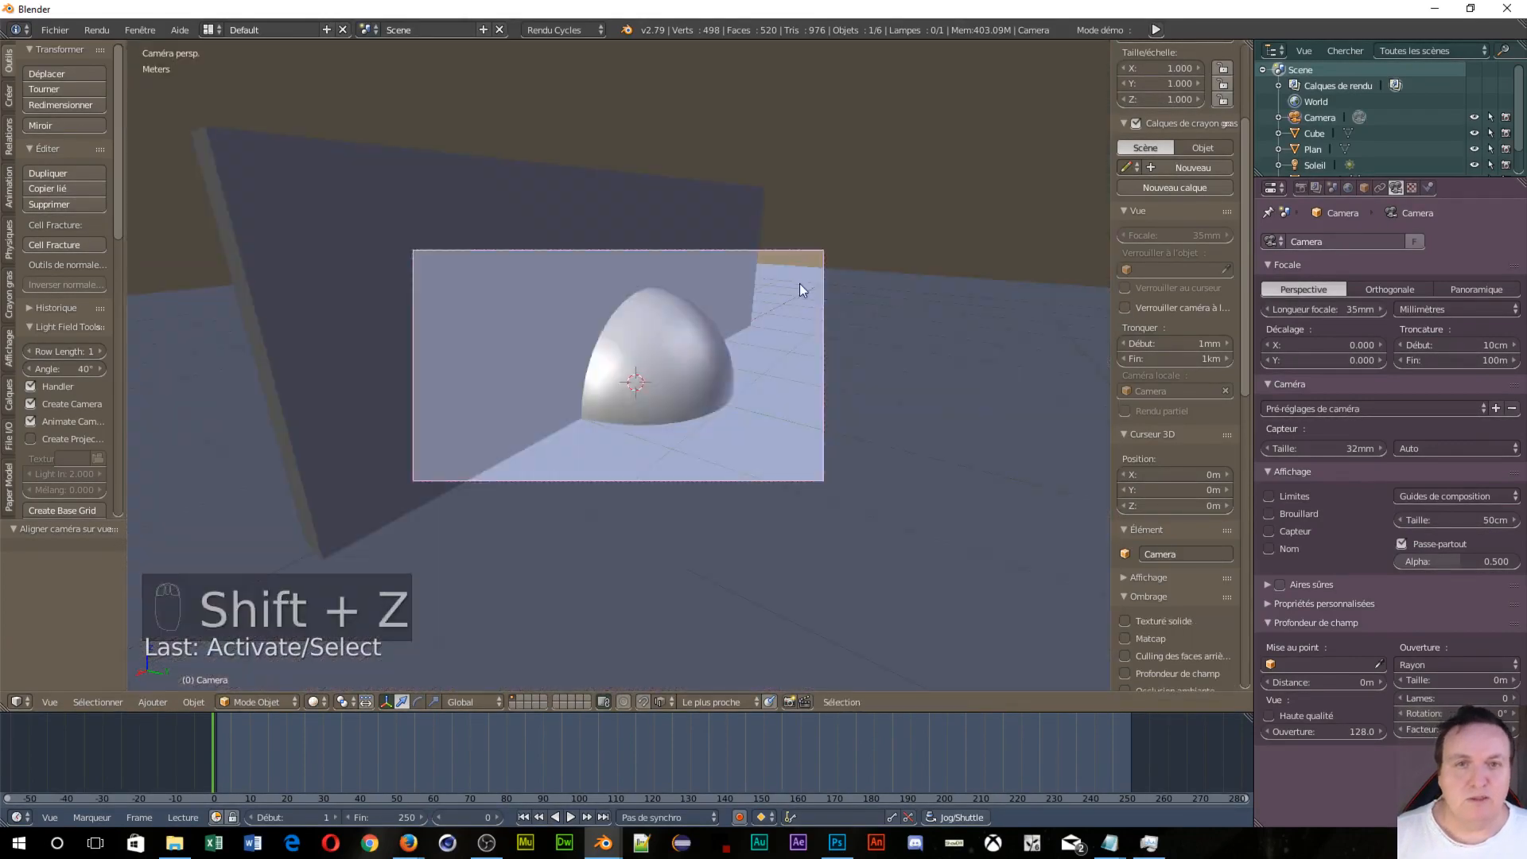
Step: Rotate the sun lamp about -53.7° around the global X axis
scroll(800, 282, "down", 4)
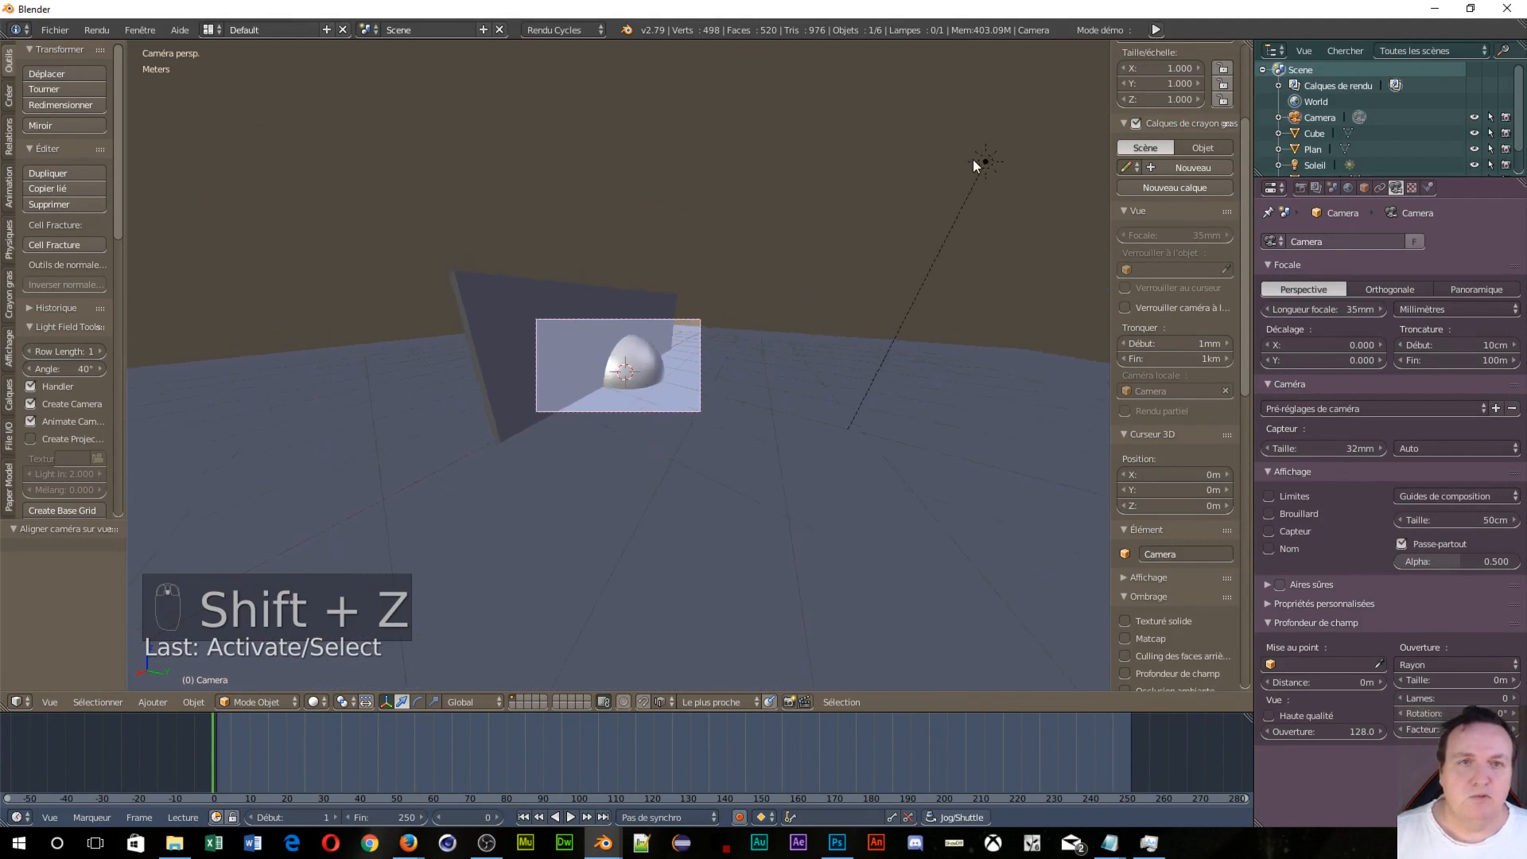
left_click(984, 163)
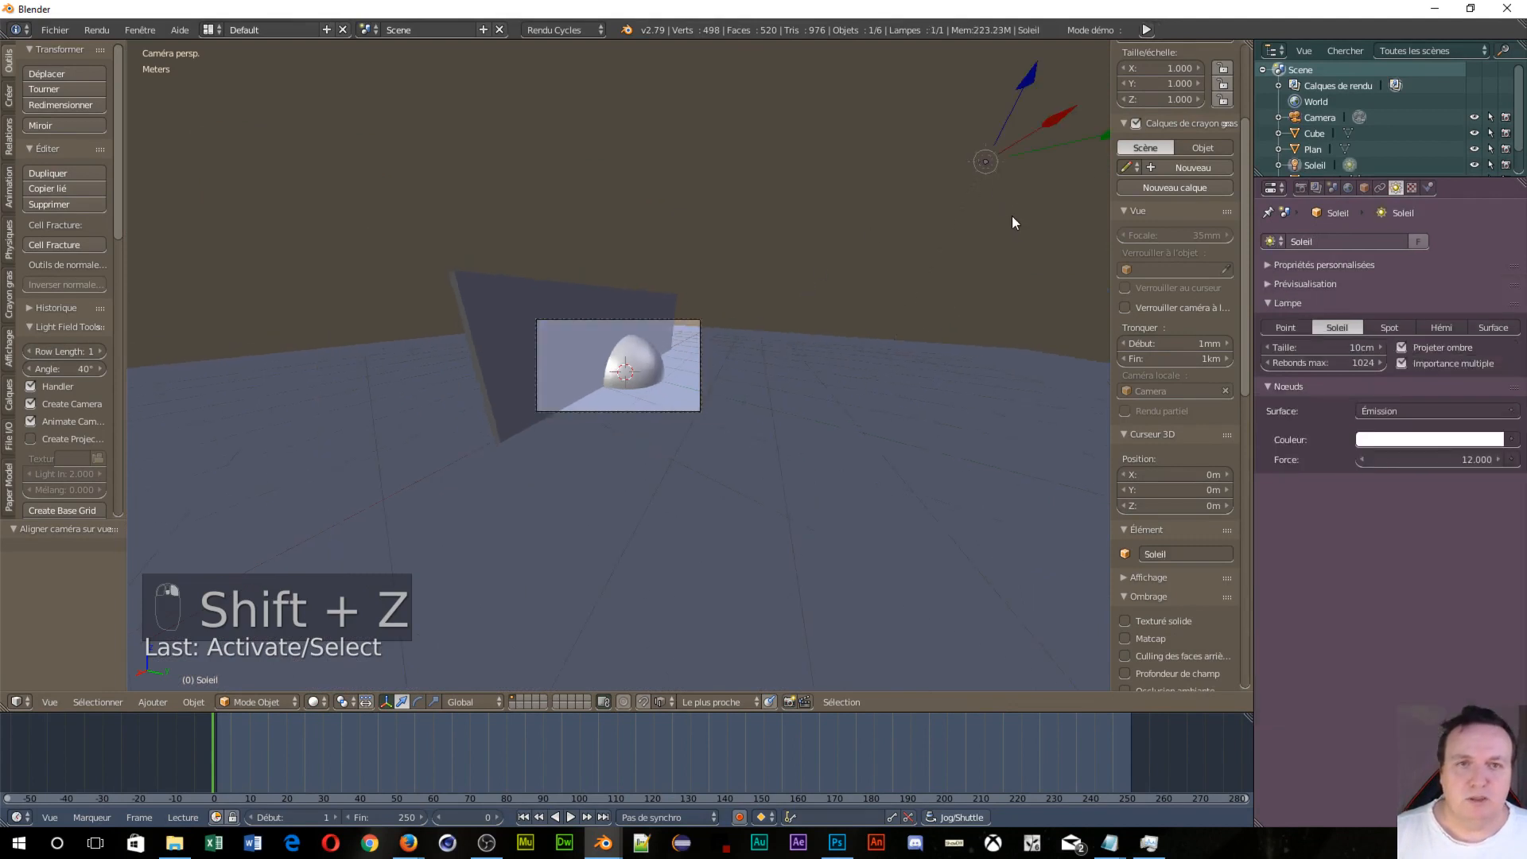
key("r")
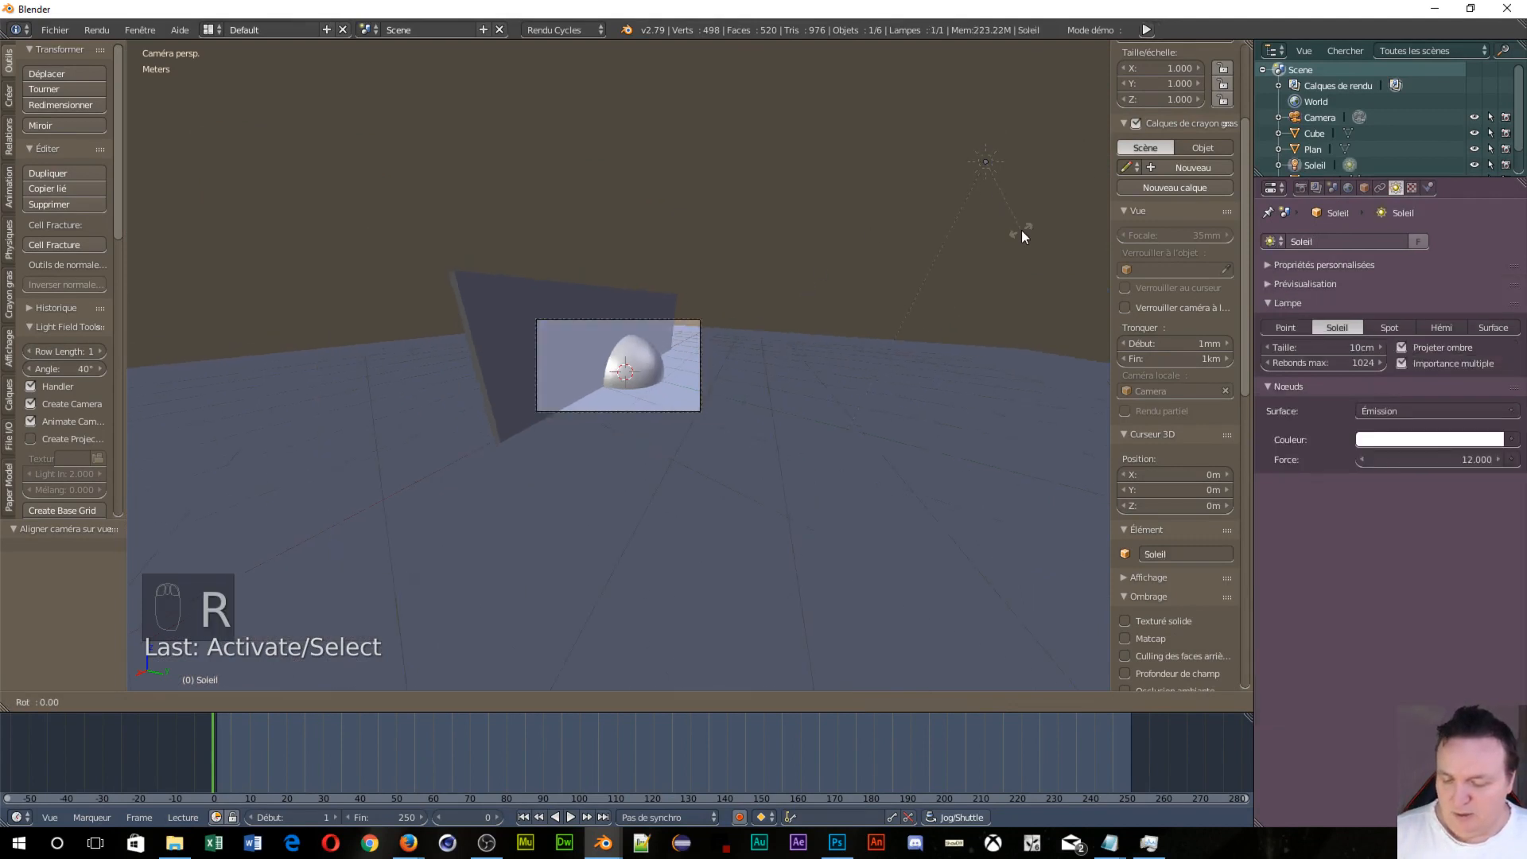
key("x")
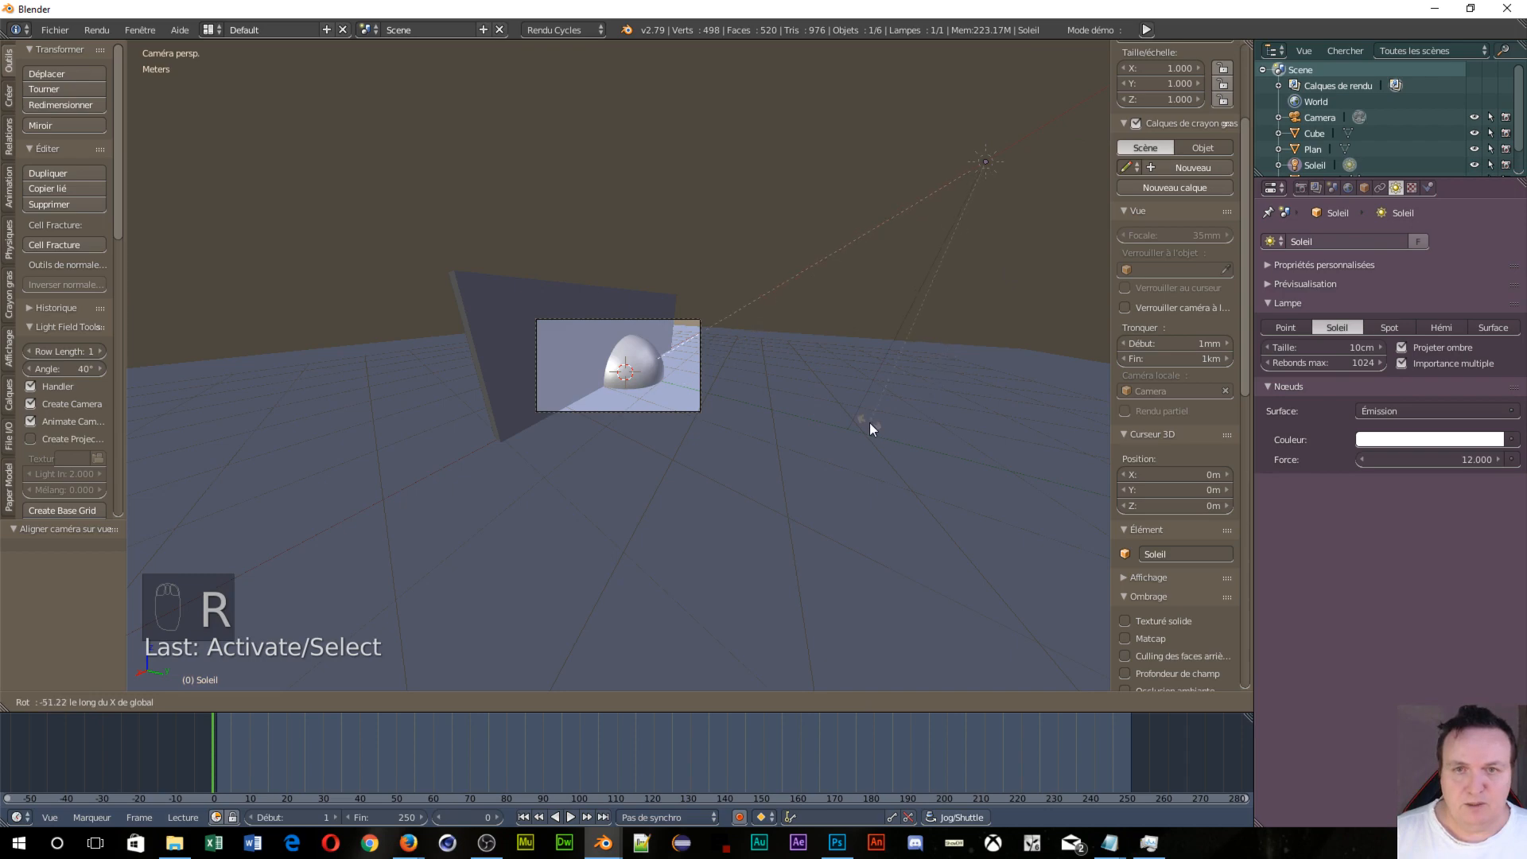
left_click(851, 431)
Step: Move the sun lamp about 2.26 m along the X axis
middle_click_drag(856, 346, 1008, 483)
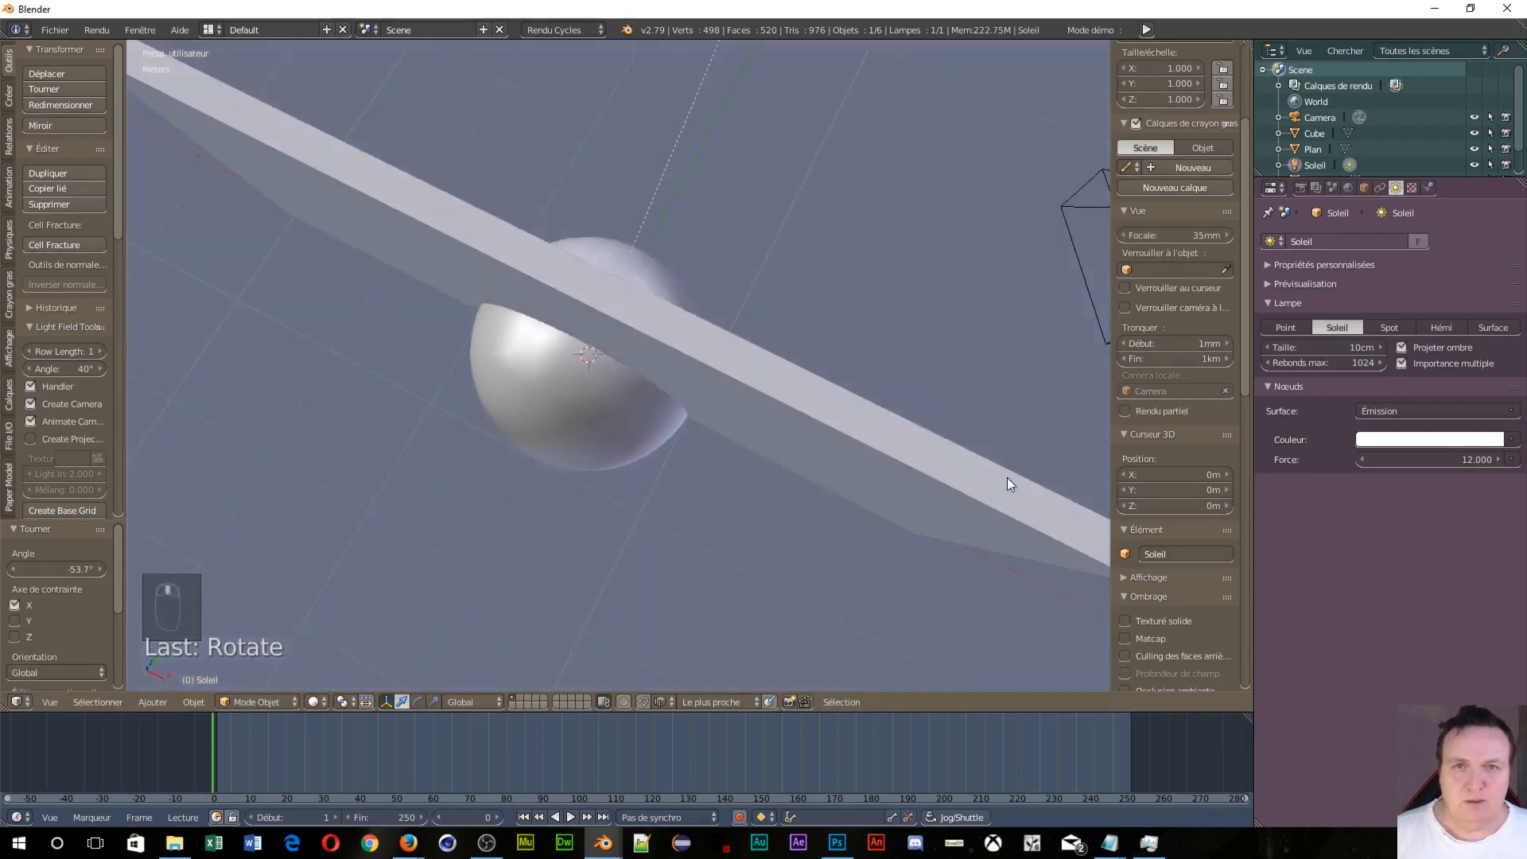
scroll(1008, 477, "down", 5)
middle_click_drag(937, 283, 883, 222)
key("g")
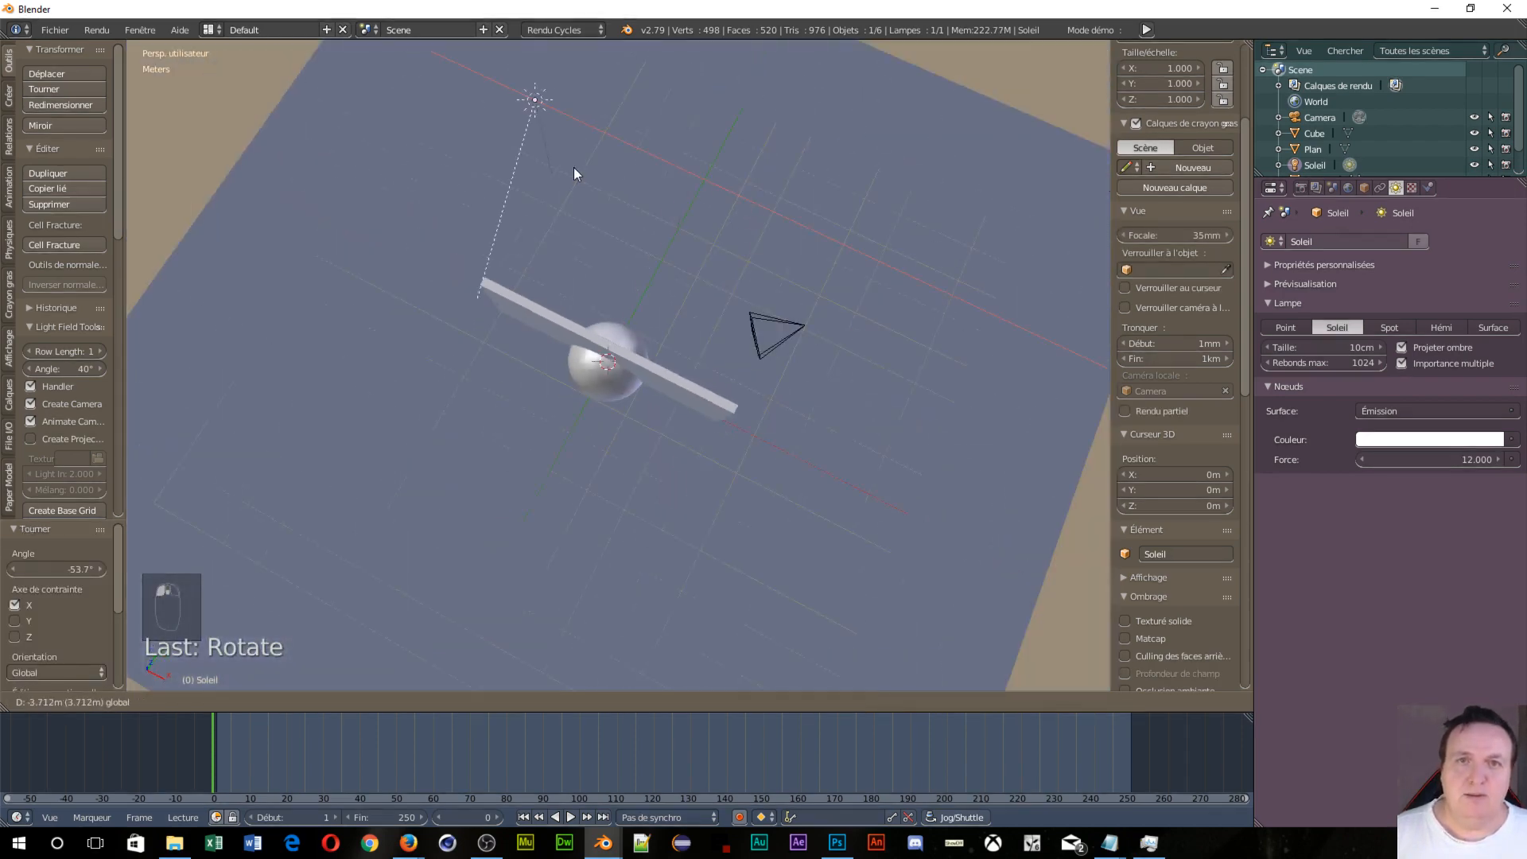
key("x")
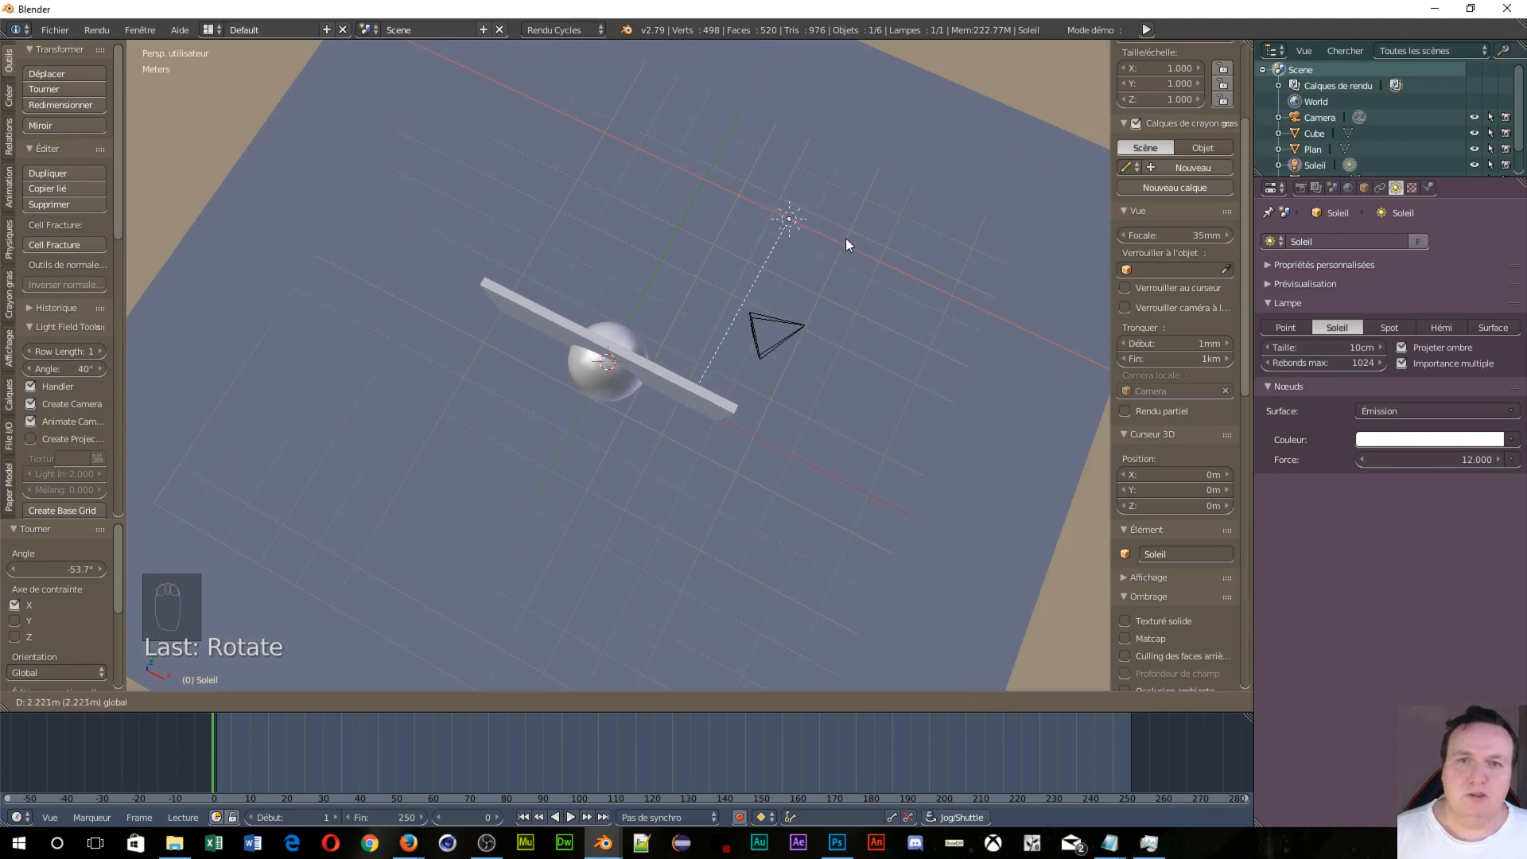
left_click(850, 243)
Step: Rotate the sun lamp about -67° around Z and preview the rendered lighting on the bricks through the camera
key("r")
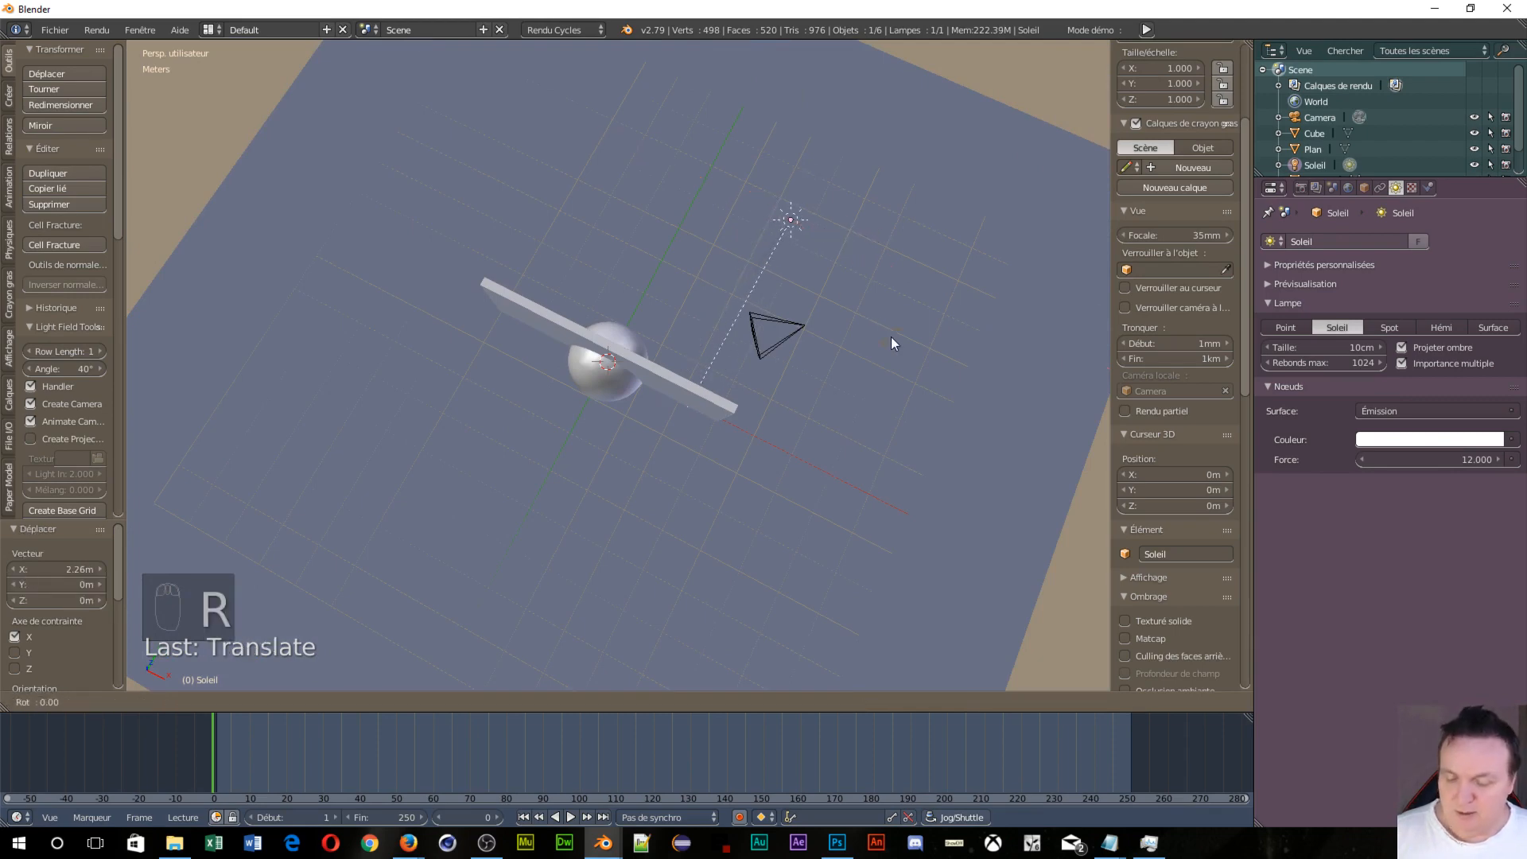
left_click(523, 108)
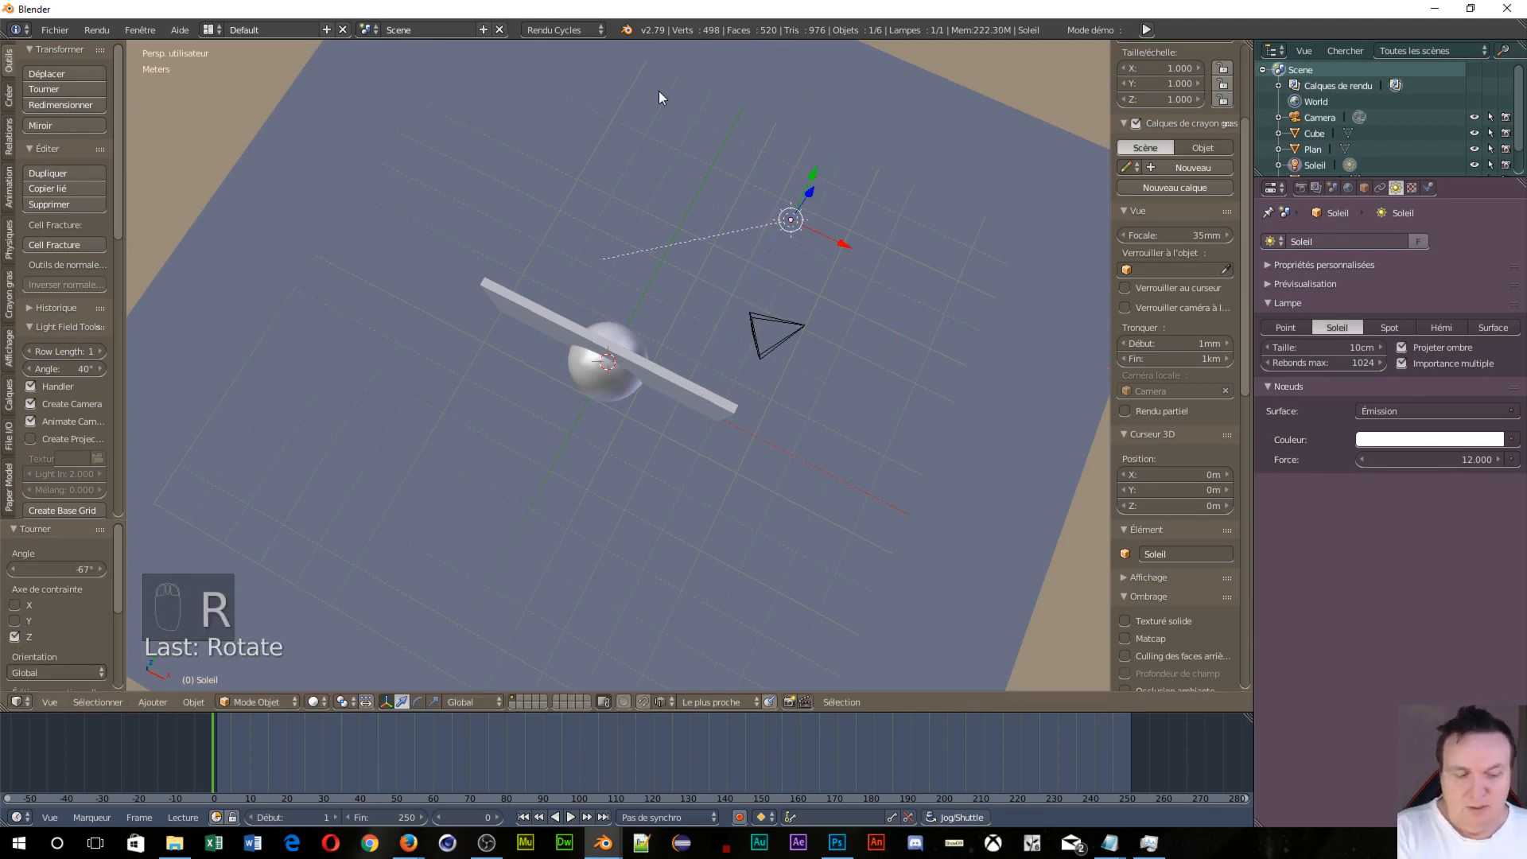
key("KP_0")
key("shift+z")
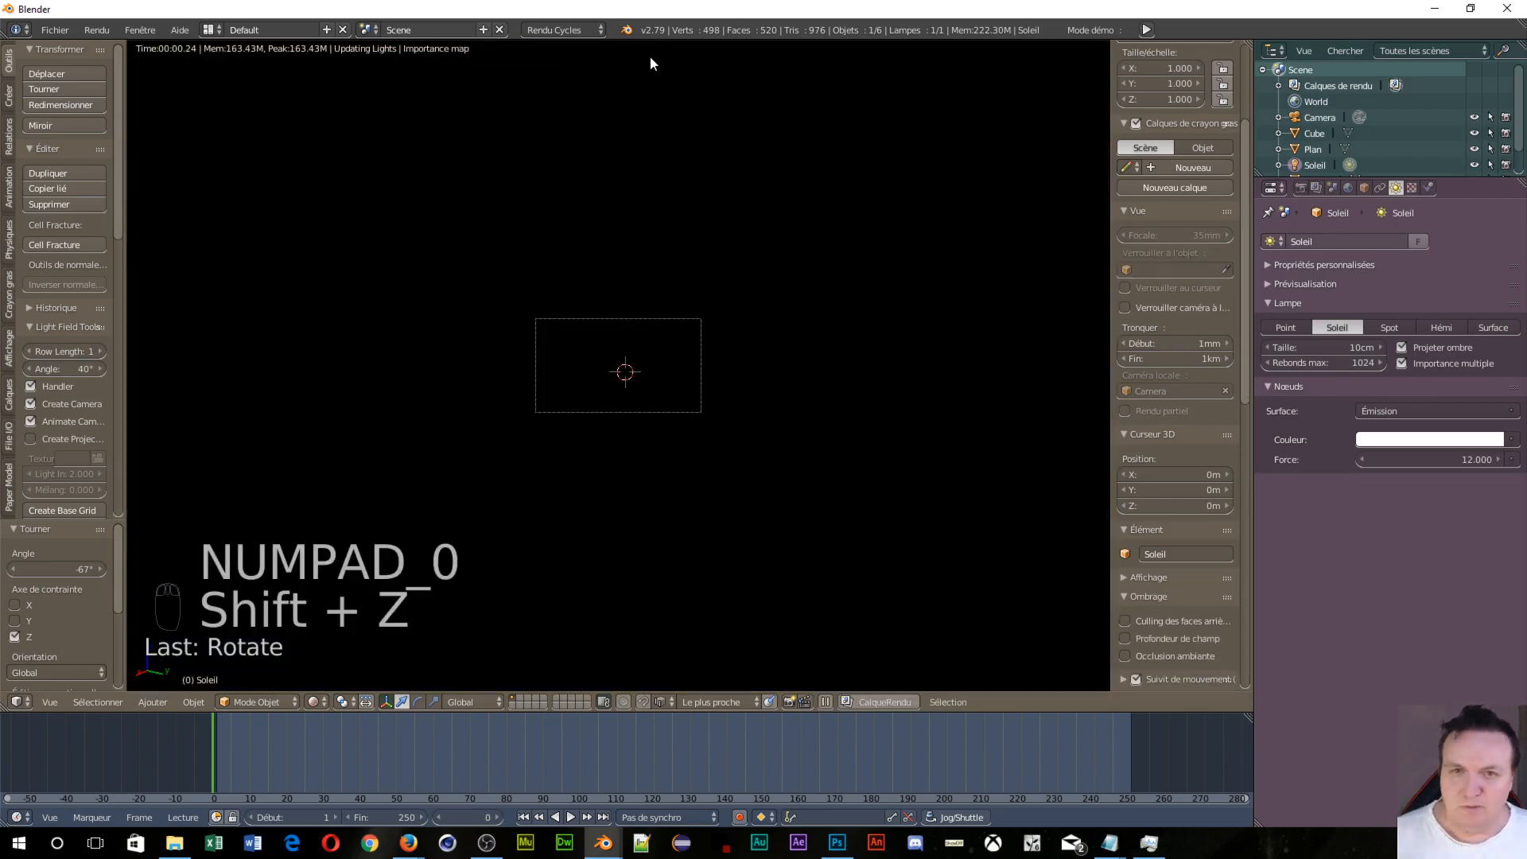
scroll(667, 494, "up", 3)
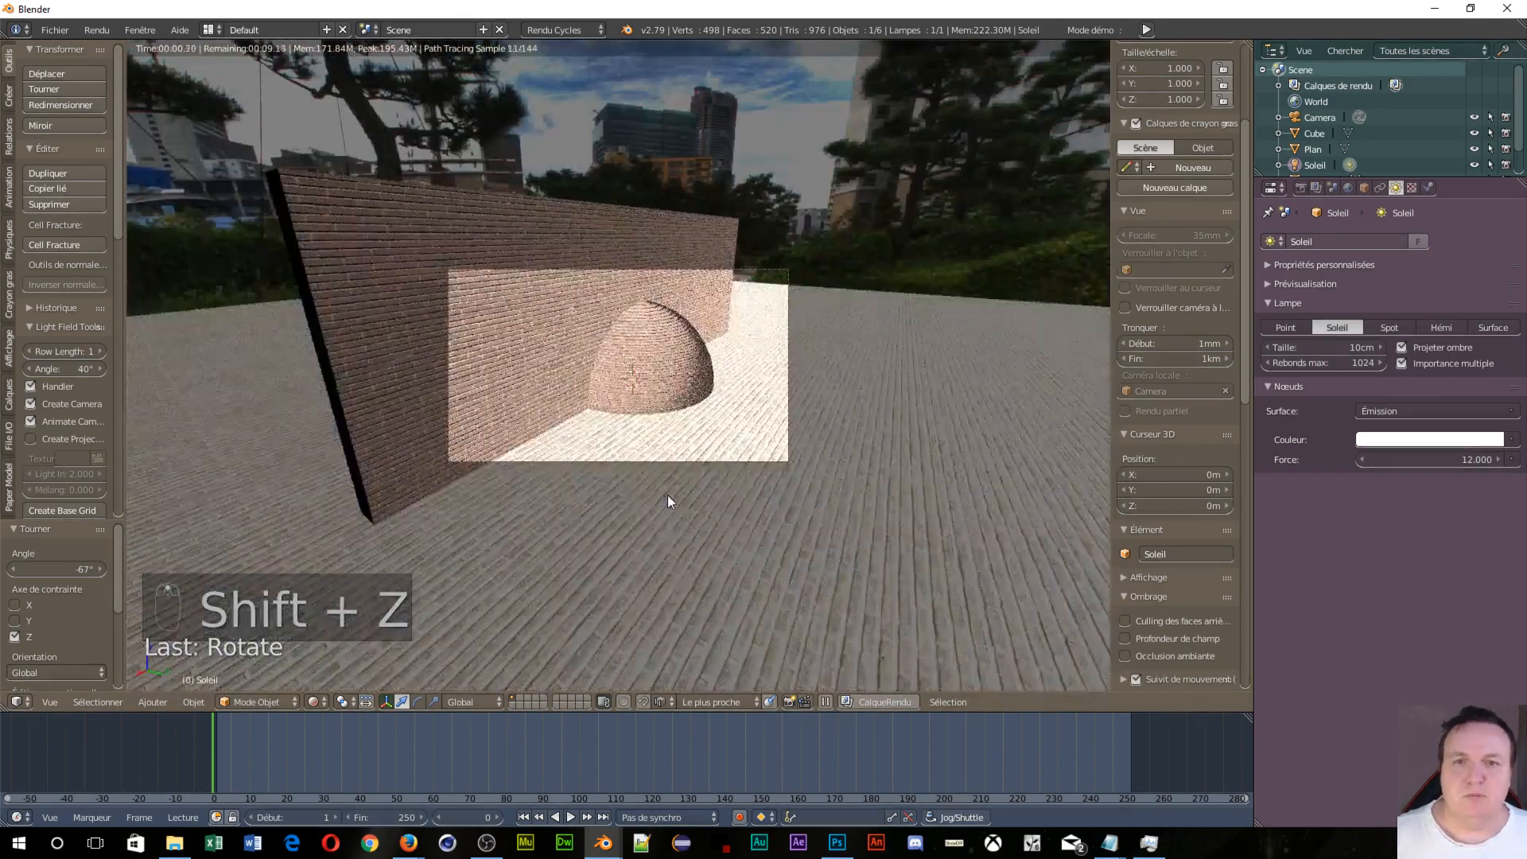
scroll(666, 495, "up", 3)
scroll(662, 489, "up", 2)
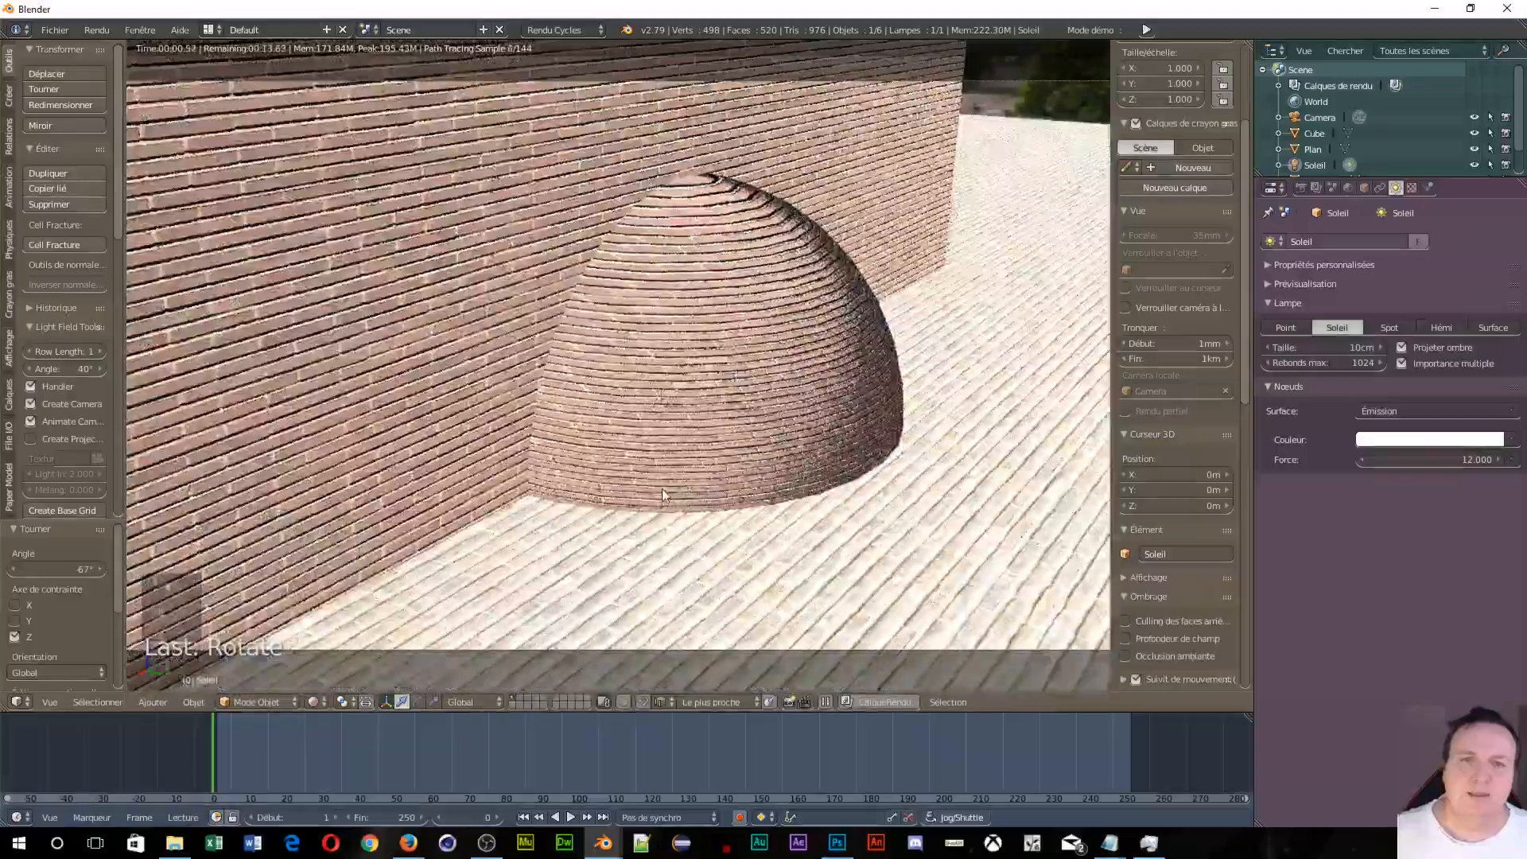
Step: Align the camera to a view from the wall's far end, with the sphere, the shadow and the waterfront behind
middle_click_drag(662, 490, 536, 400)
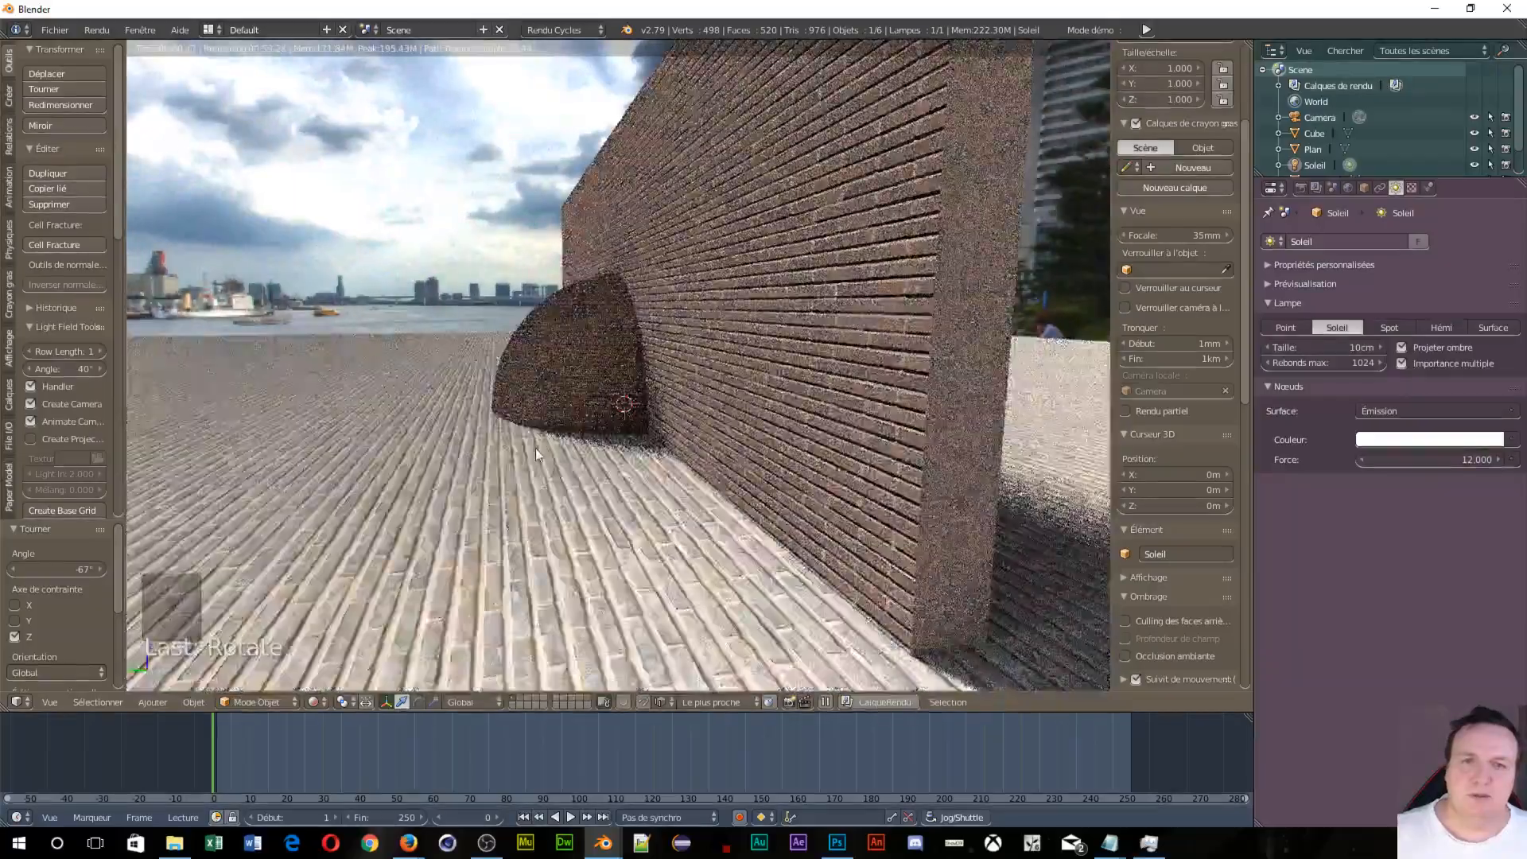
middle_click_drag(546, 459, 584, 476)
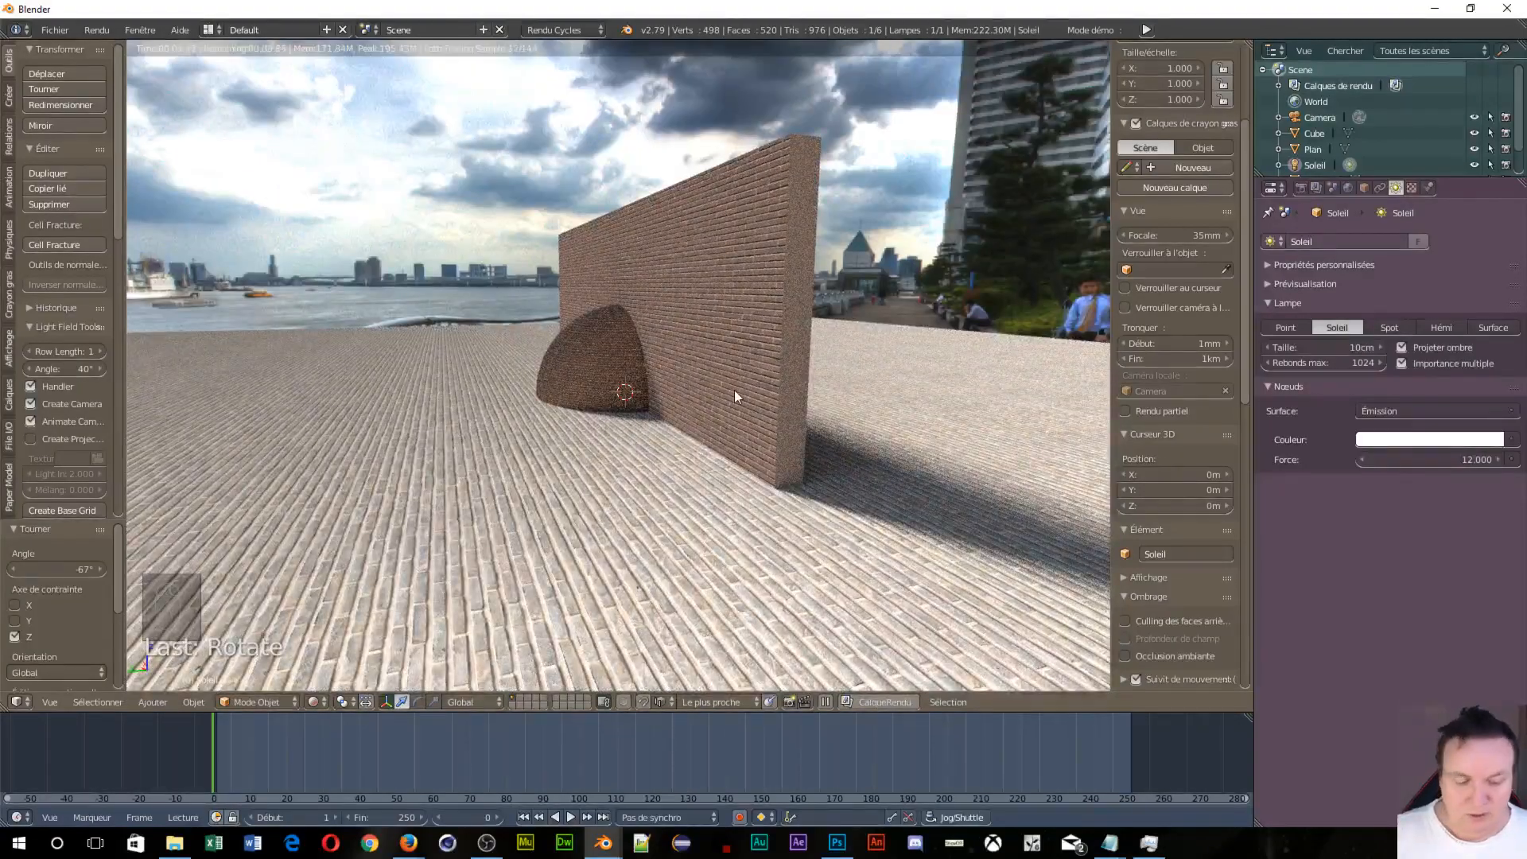
key("ctrl+alt+KP_0")
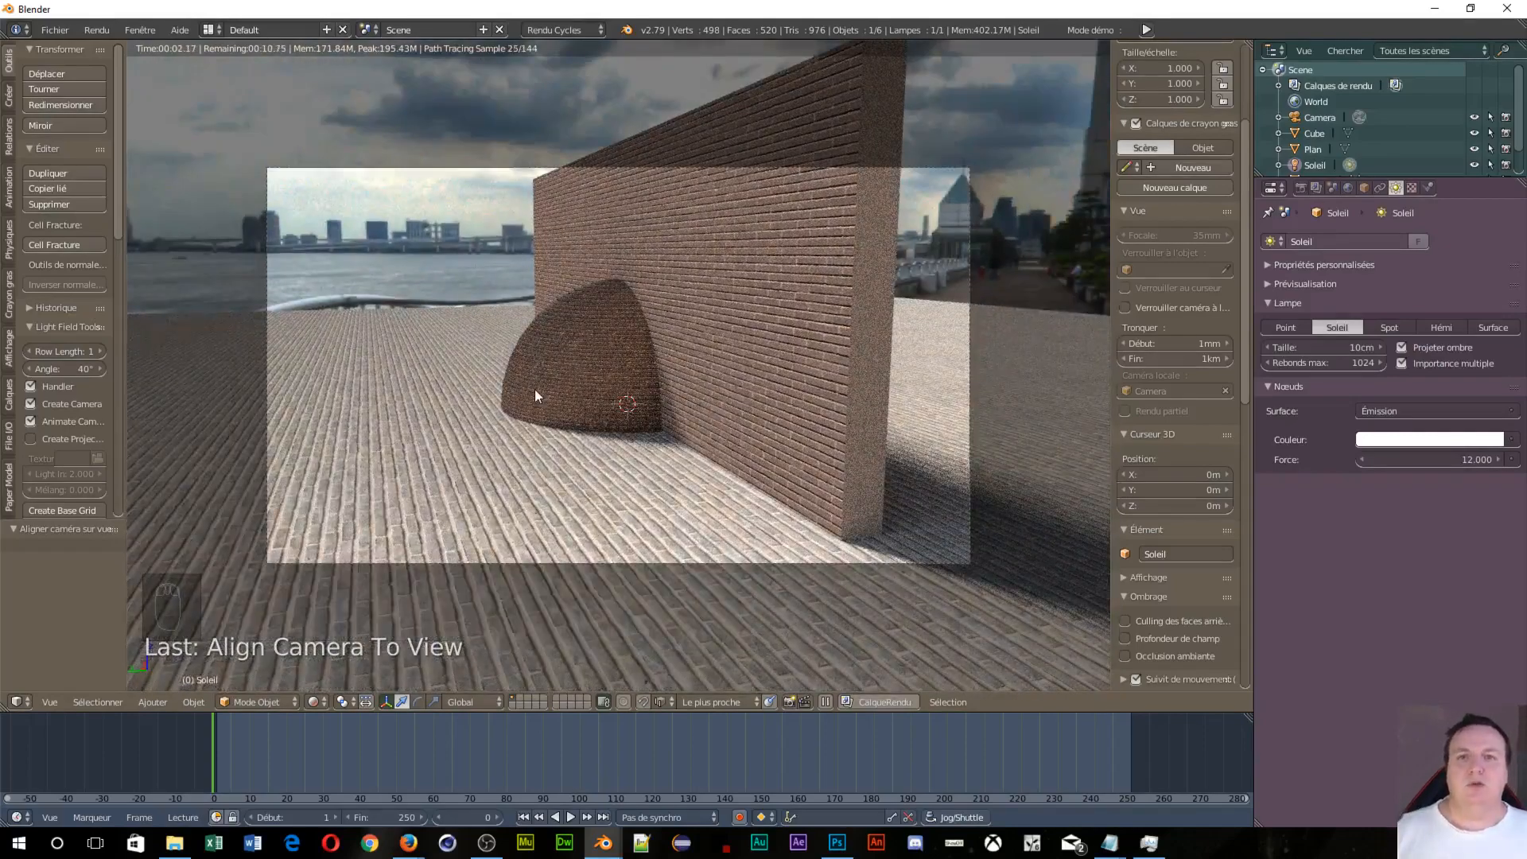
Step: Enlarge the timeline area, turn it into a node editor and display the World's node tree
right_click(389, 297)
left_click(1348, 189)
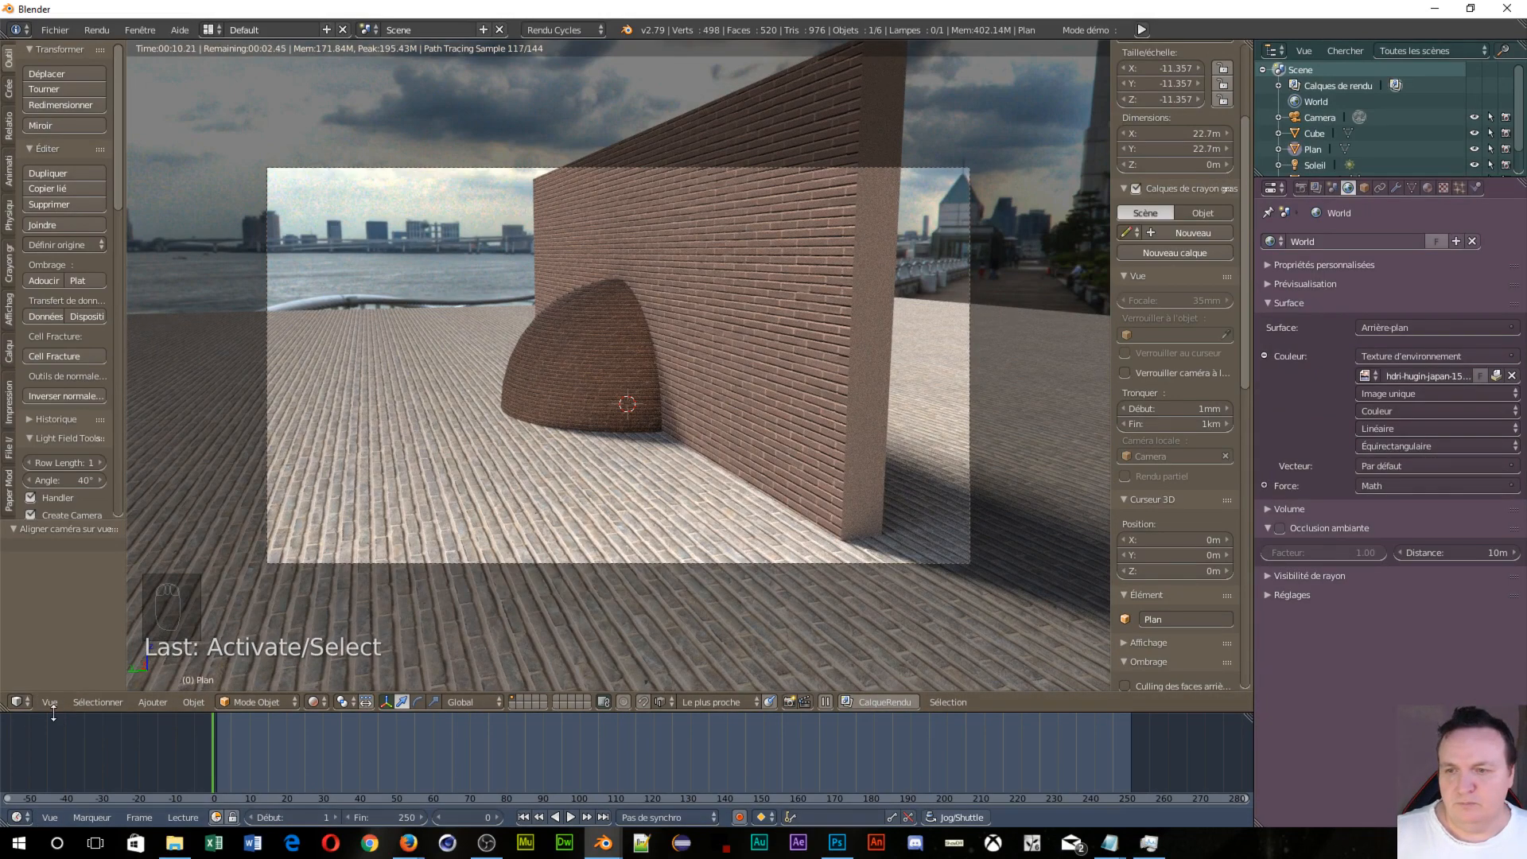
left_click_drag(55, 713, 99, 318)
left_click(19, 817)
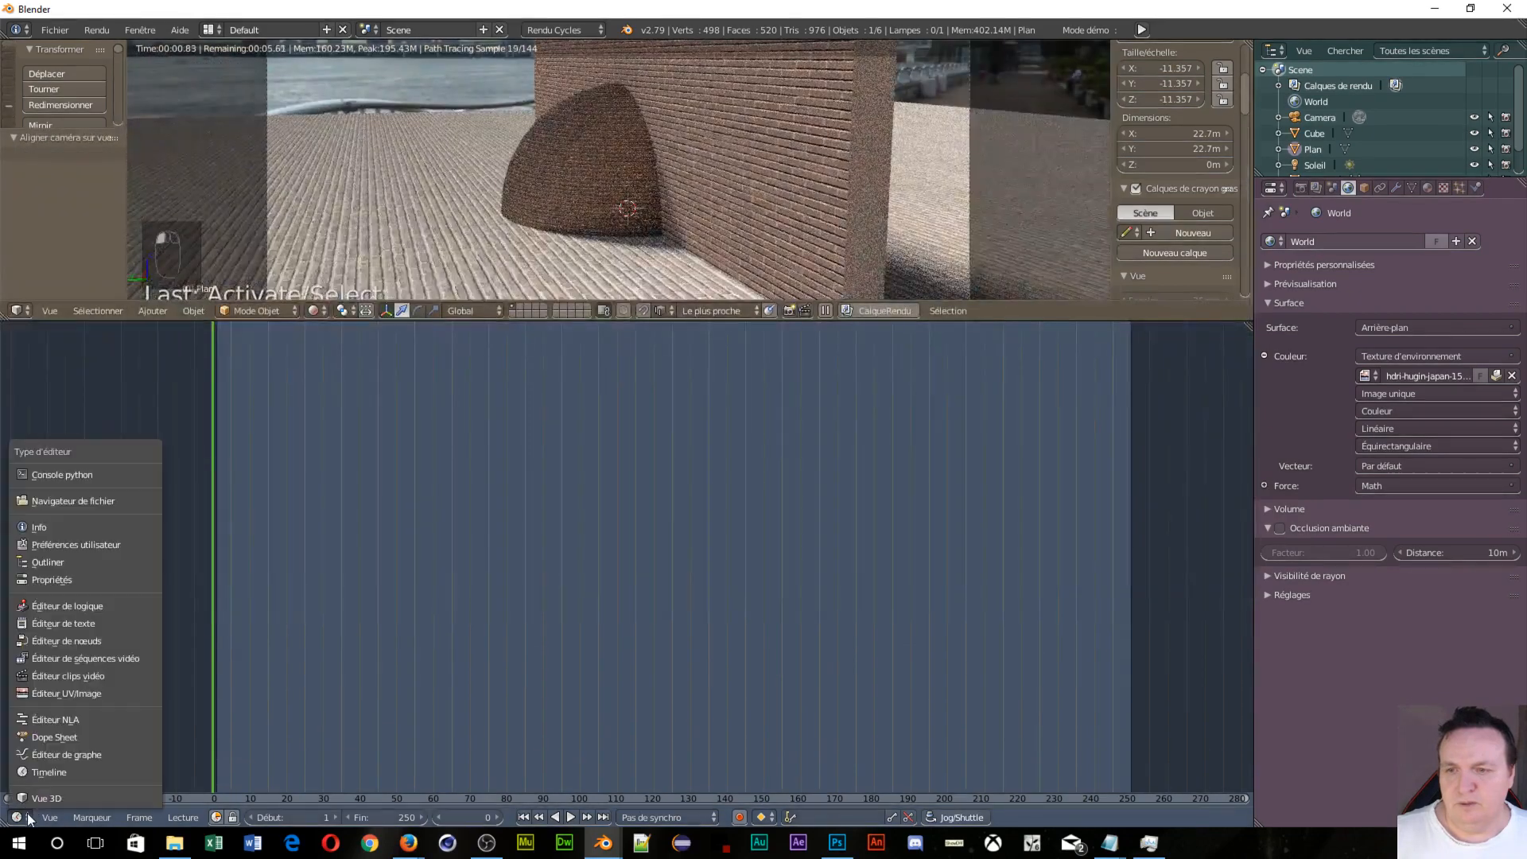
left_click(70, 624)
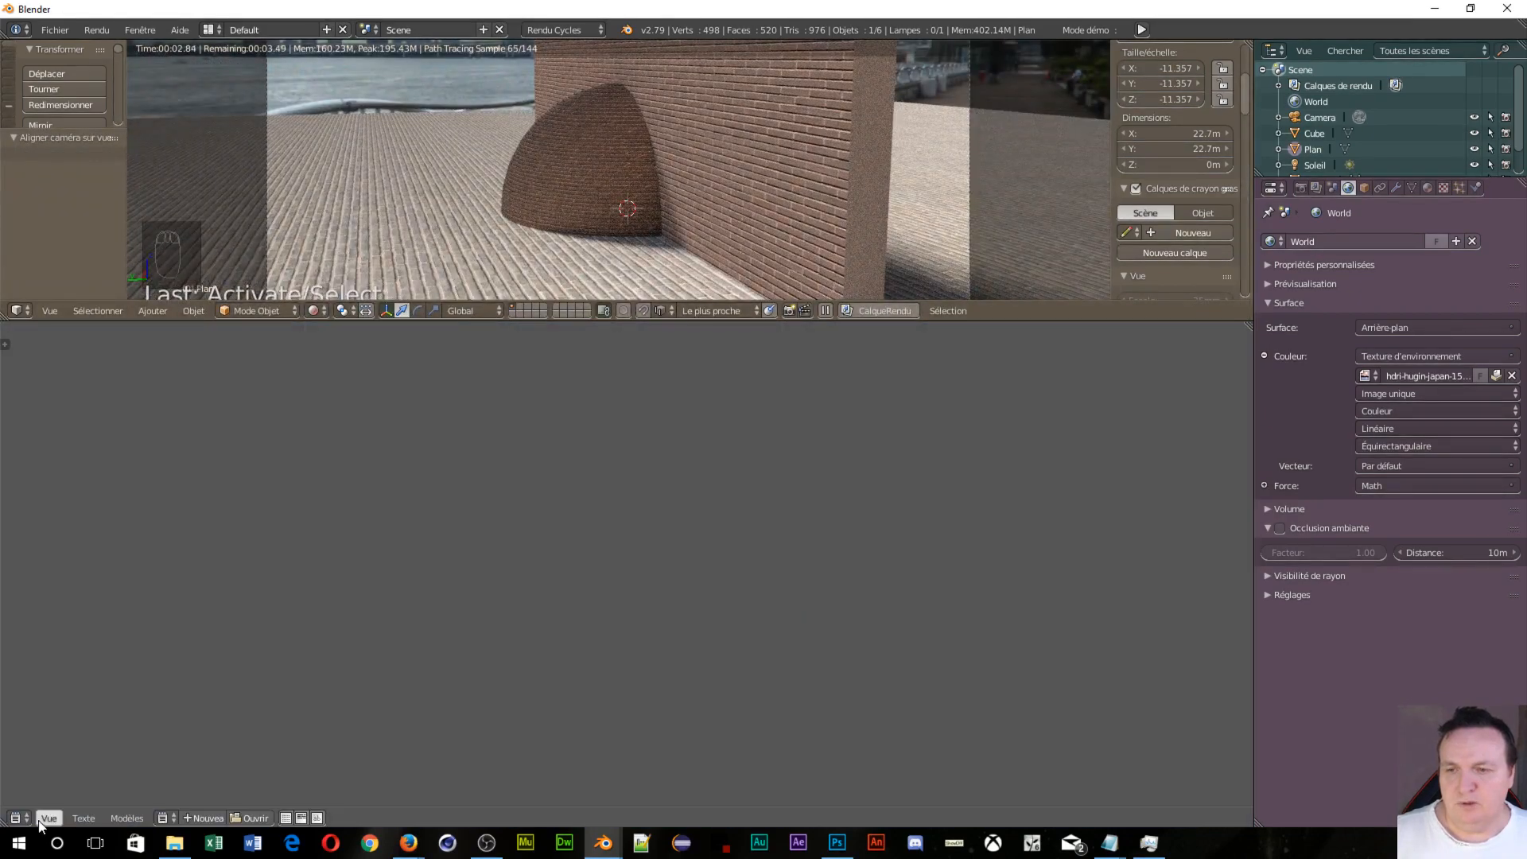
left_click(18, 818)
left_click(51, 643)
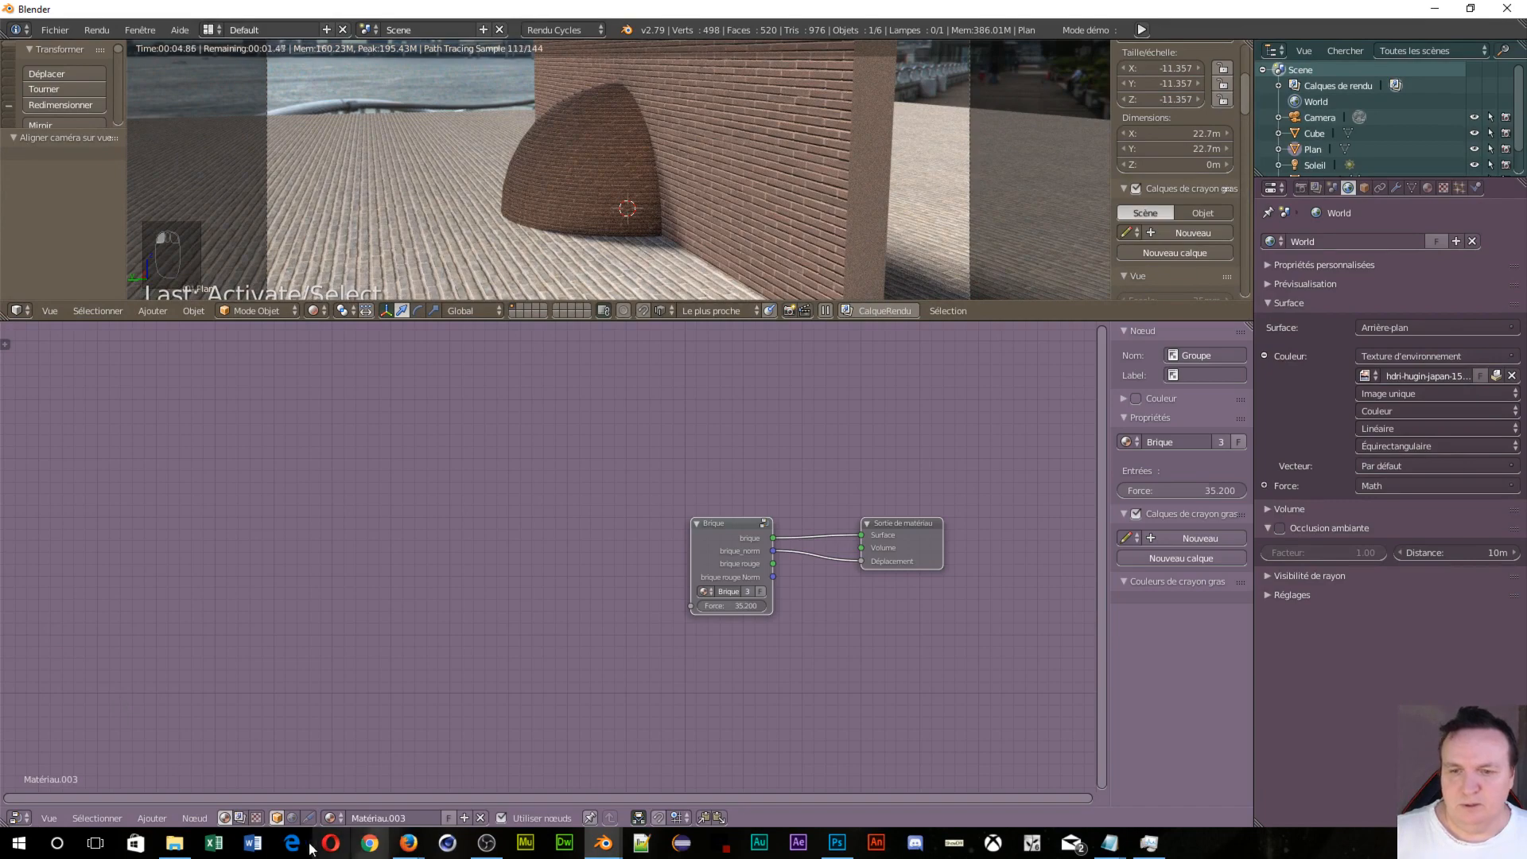
scroll(651, 665, "up", 3)
left_click_drag(793, 542, 635, 665)
Step: Add a Coordonnées de texture node and a Placage (Mapping) node ahead of the environment texture
key("shift+a")
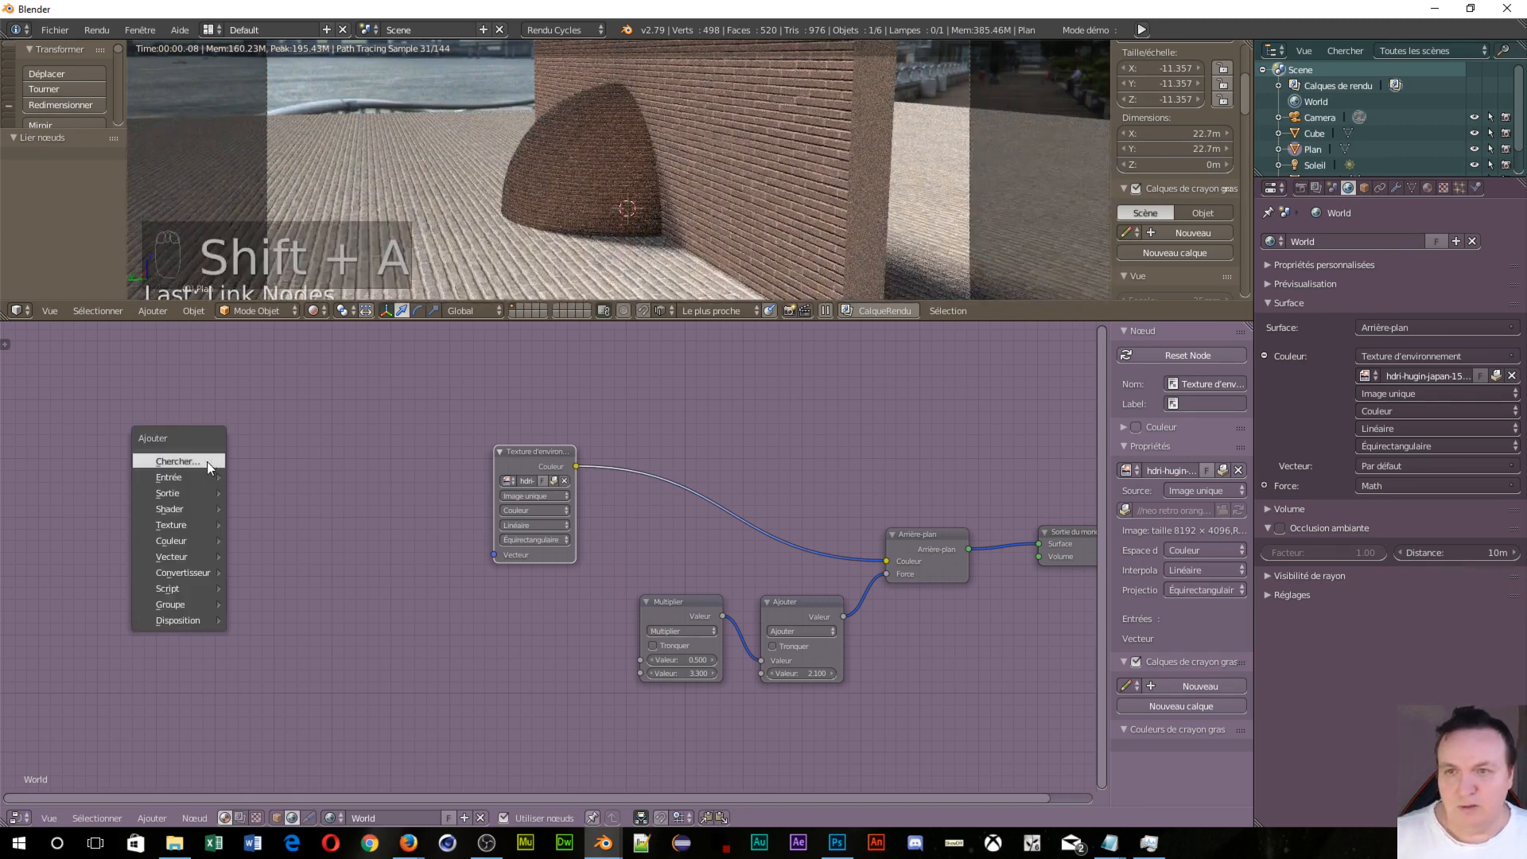
mouse_move(193, 479)
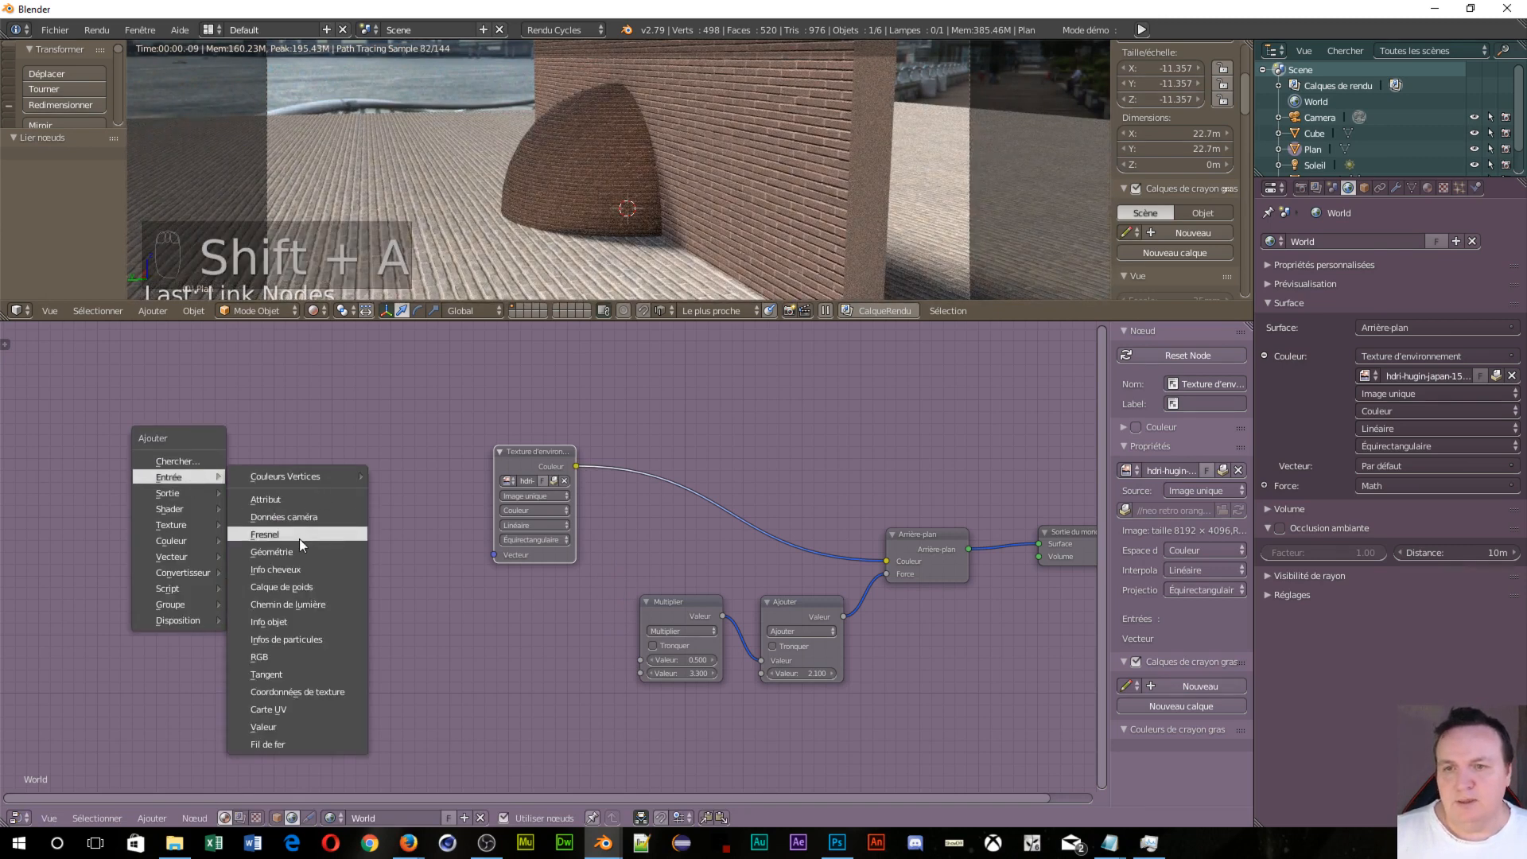
left_click(302, 692)
left_click(139, 462)
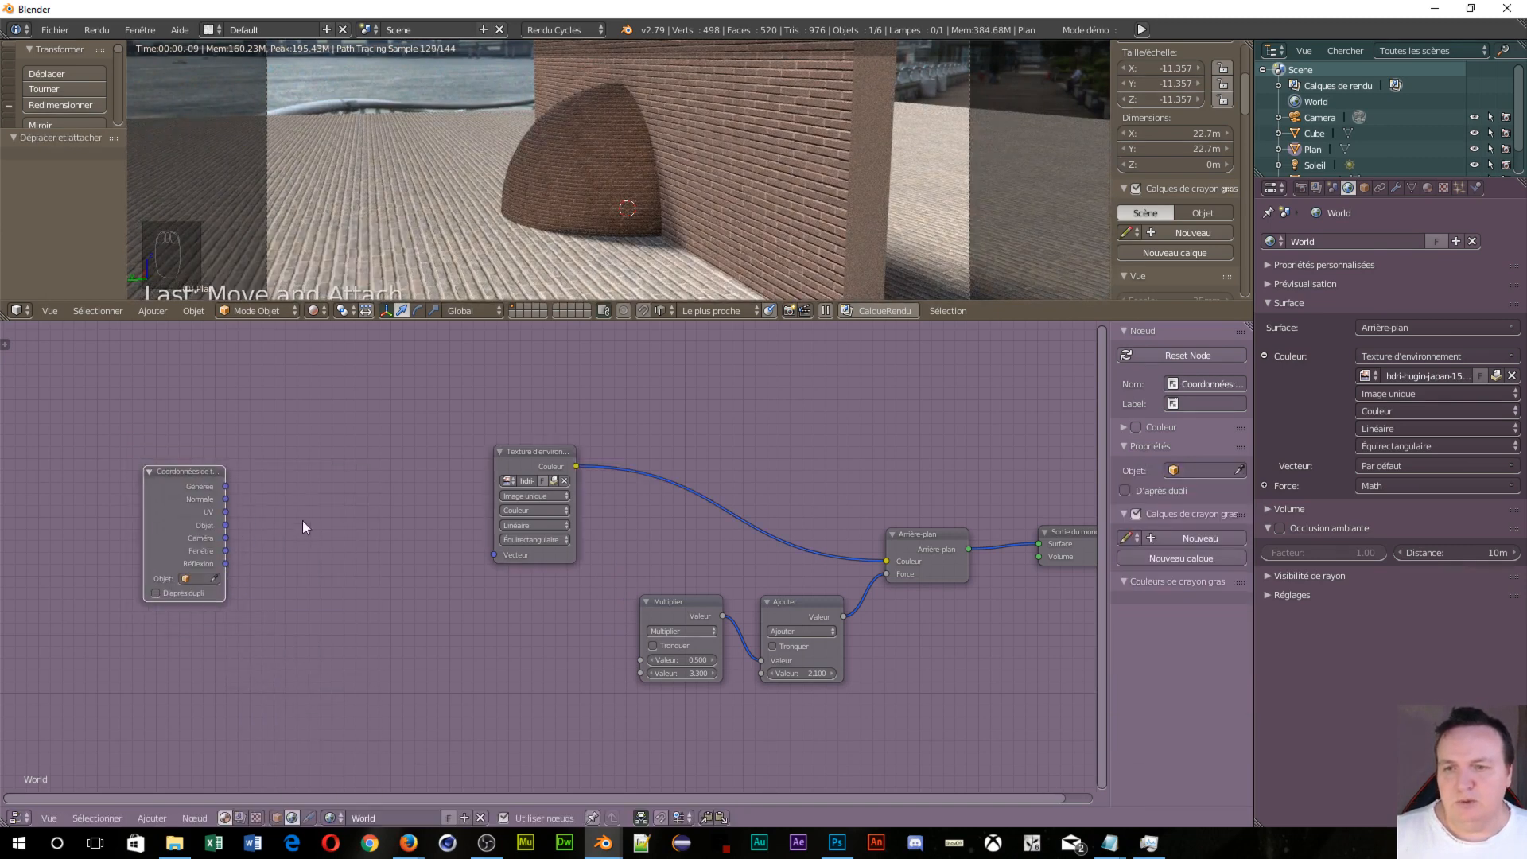
key("shift+a")
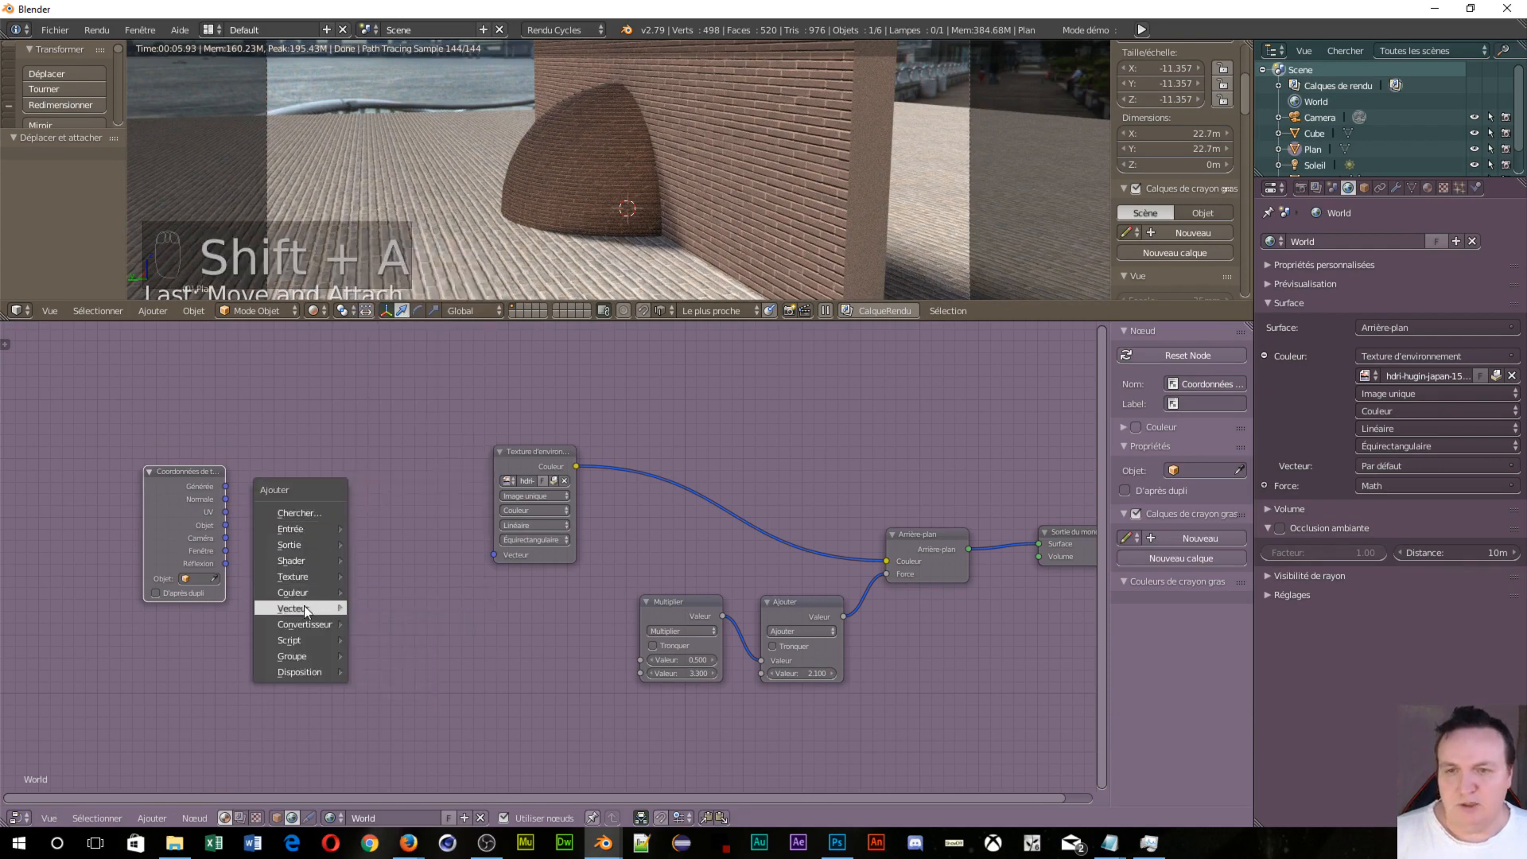
mouse_move(330, 608)
left_click(382, 625)
left_click(241, 444)
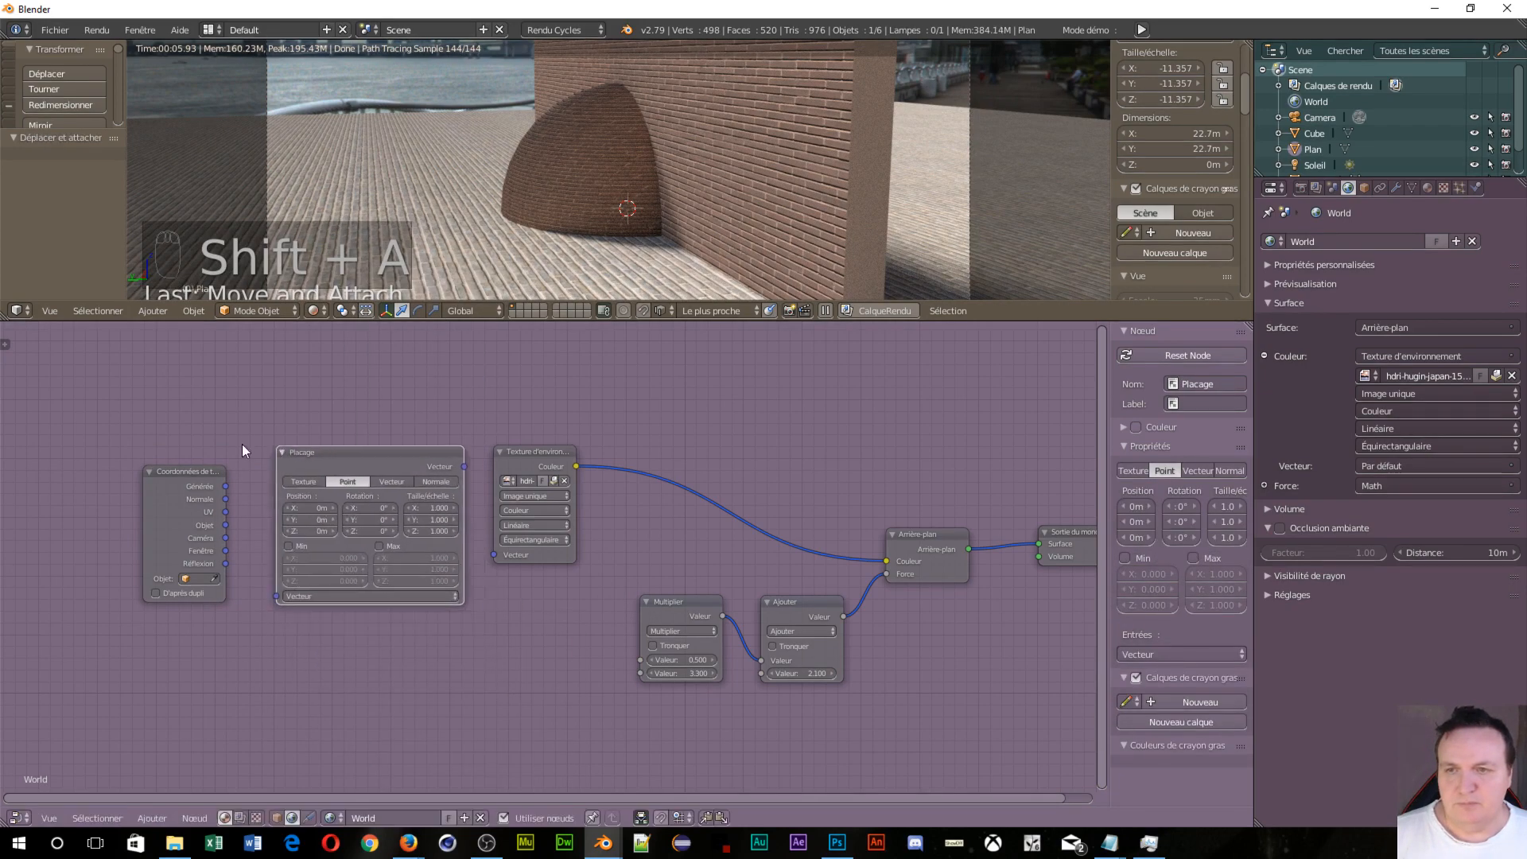
Step: Link the Générée coordinates to the Placage node and its output to the environment texture's Vecteur input
left_click_drag(226, 487, 278, 596)
left_click_drag(464, 466, 496, 561)
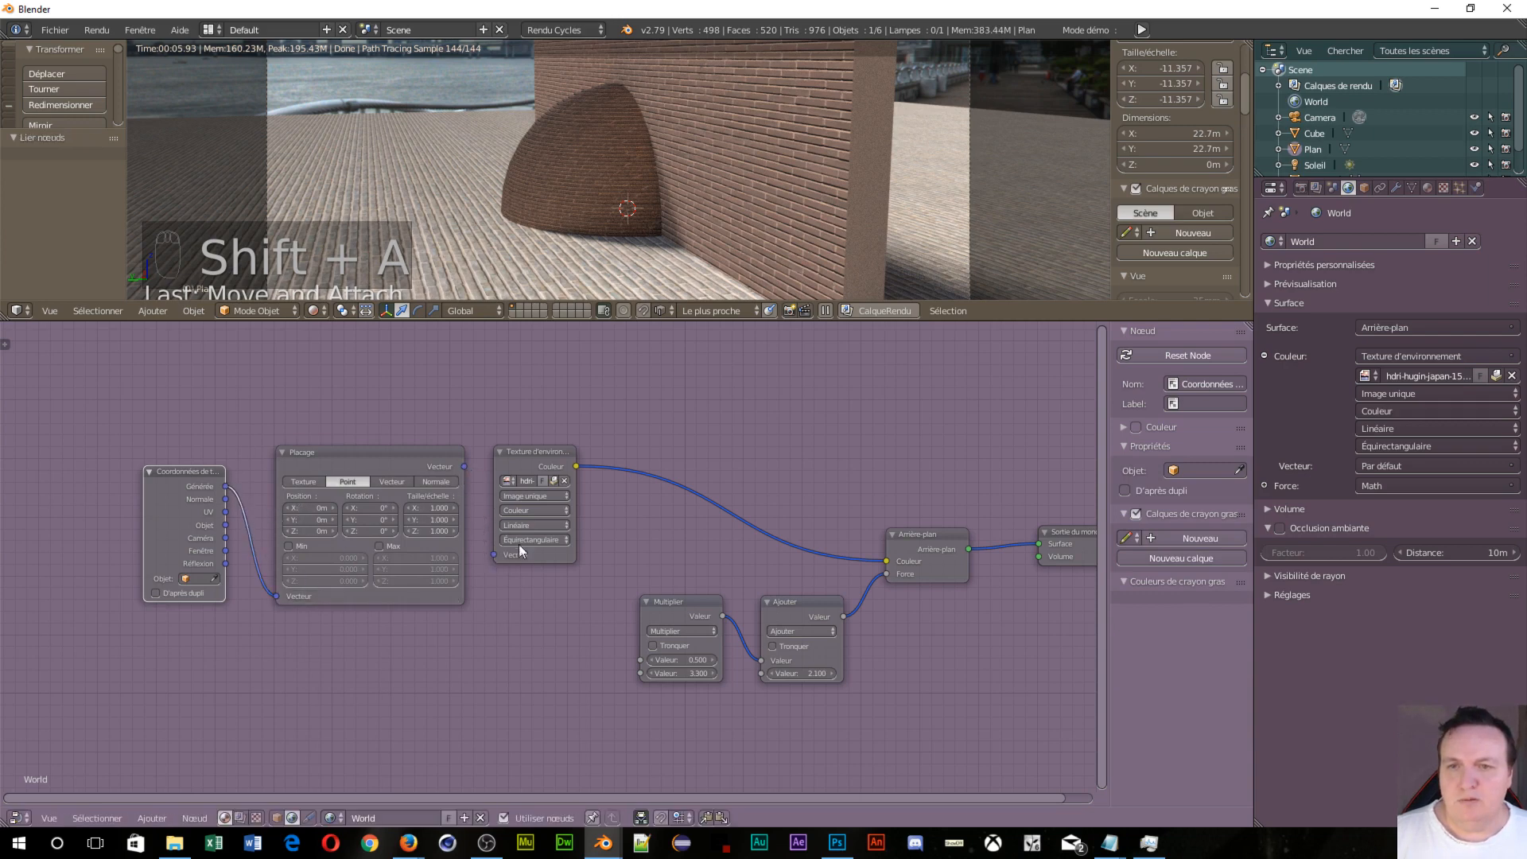
left_click_drag(466, 466, 491, 555)
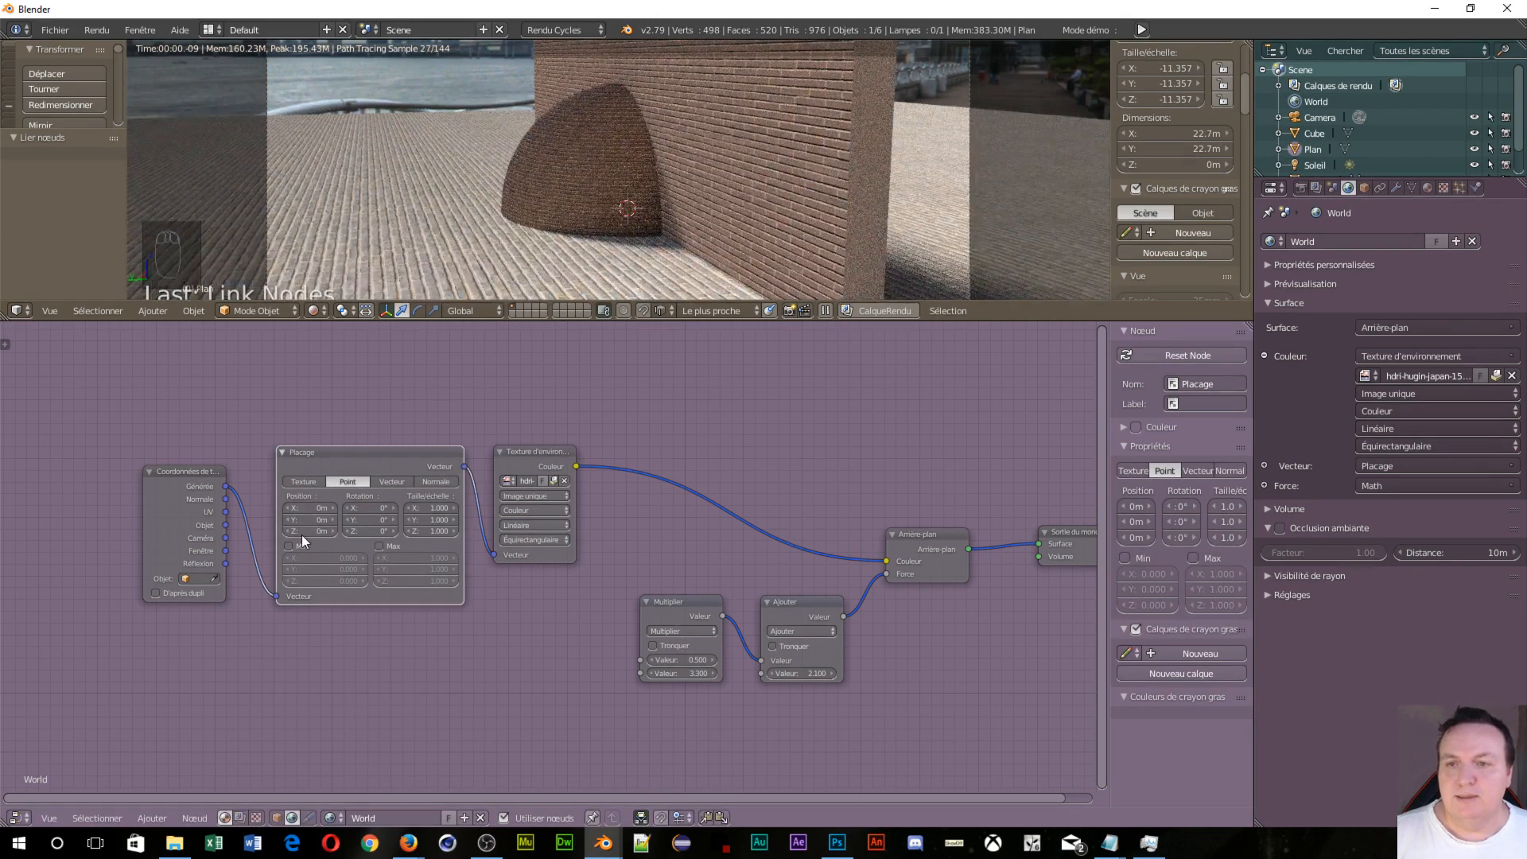
Step: Set the Placage node's Z position to 2 cm and its Z rotation to 363°, with the 3D view enlarged to judge the background
mouse_move(311, 532)
left_mouse_down()
mouse_move(329, 532)
mouse_move(313, 531)
left_mouse_up()
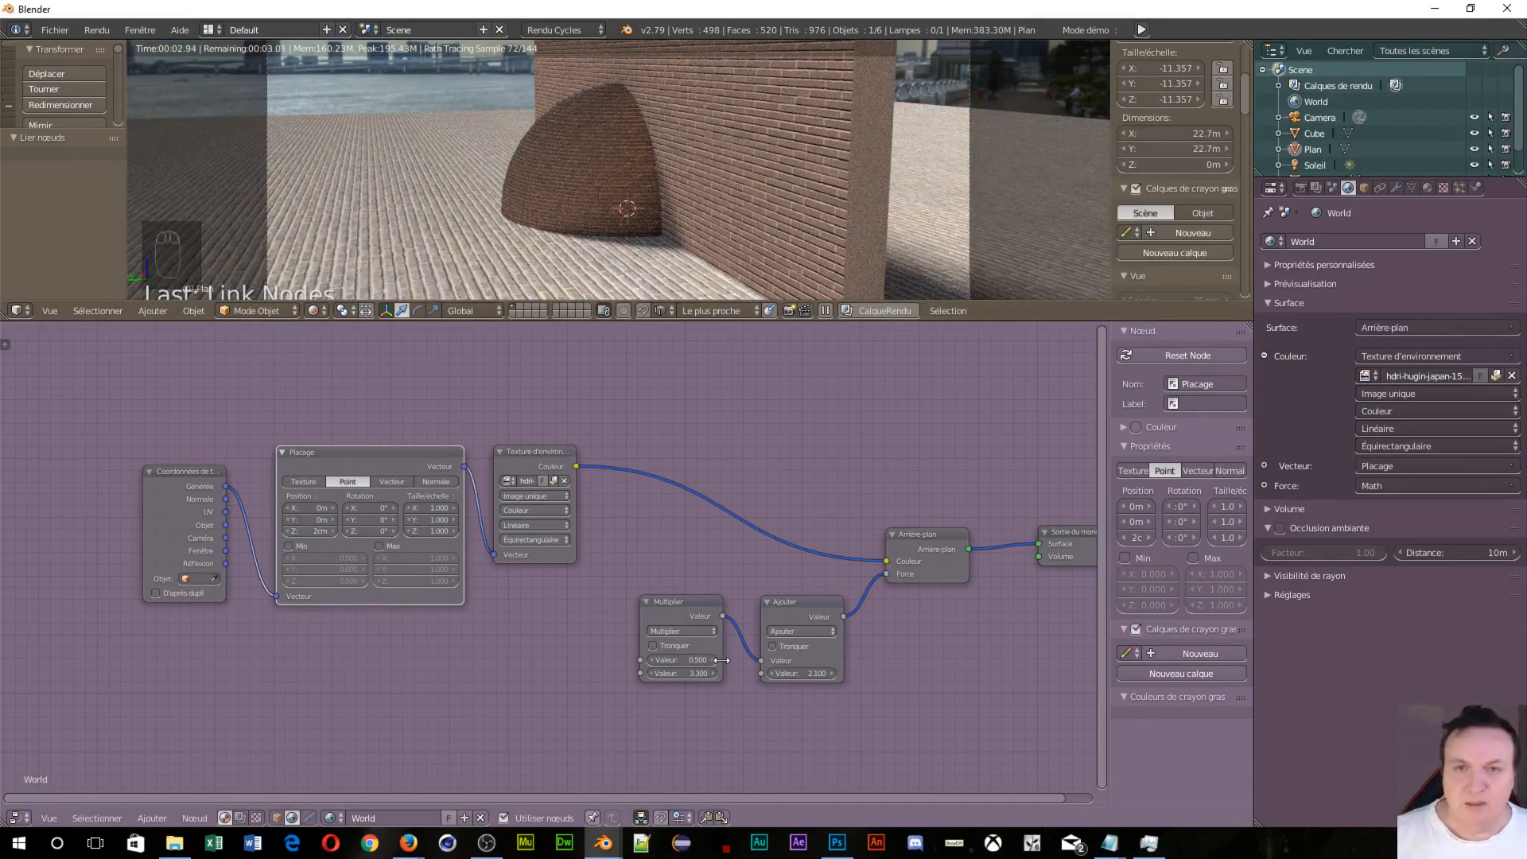
left_click_drag(77, 320, 90, 691)
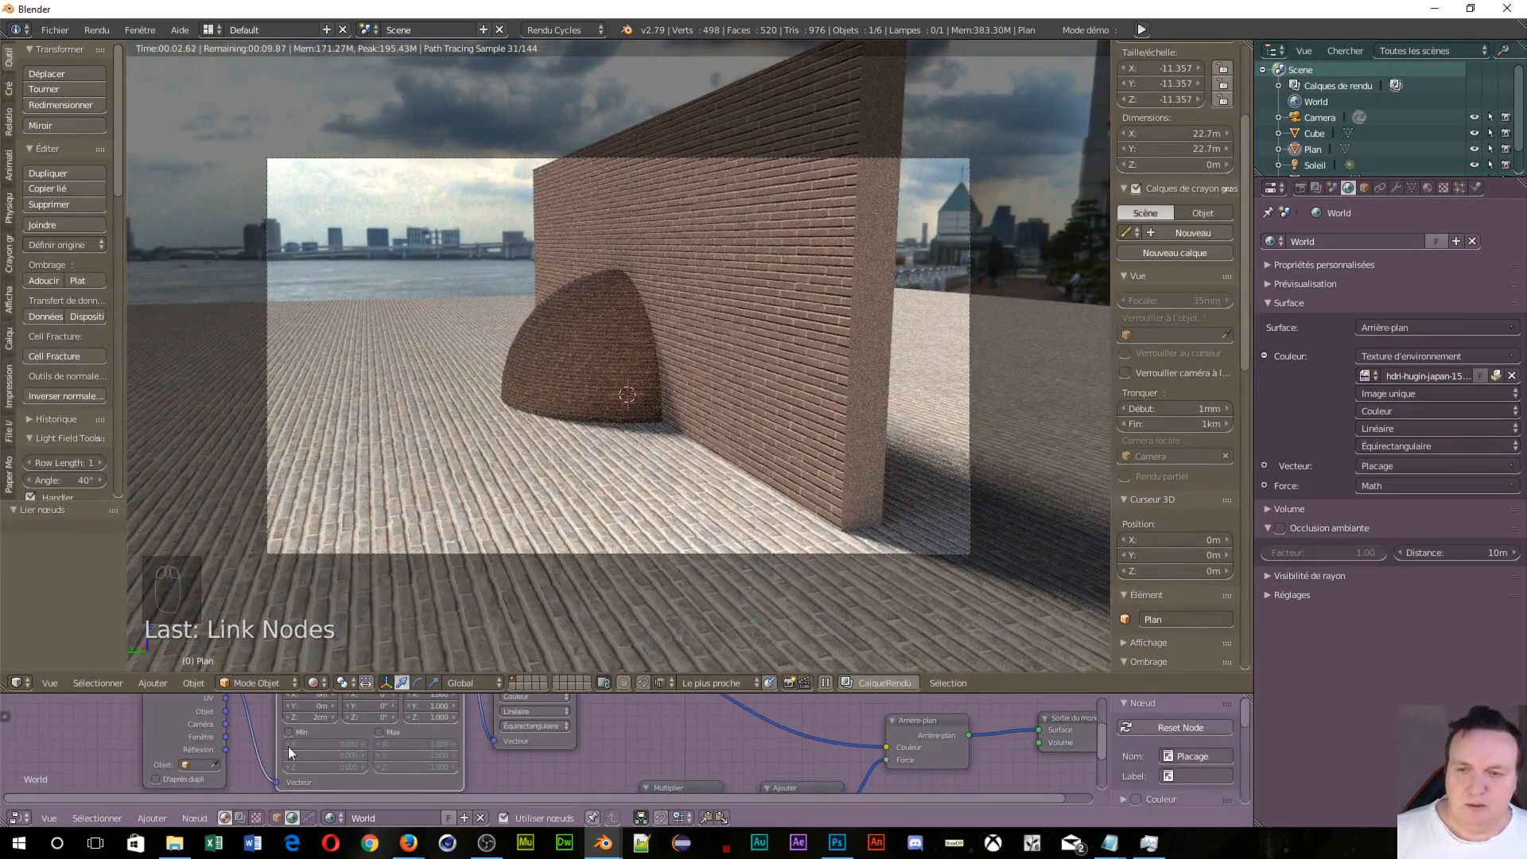
scroll(355, 732, "up", 2)
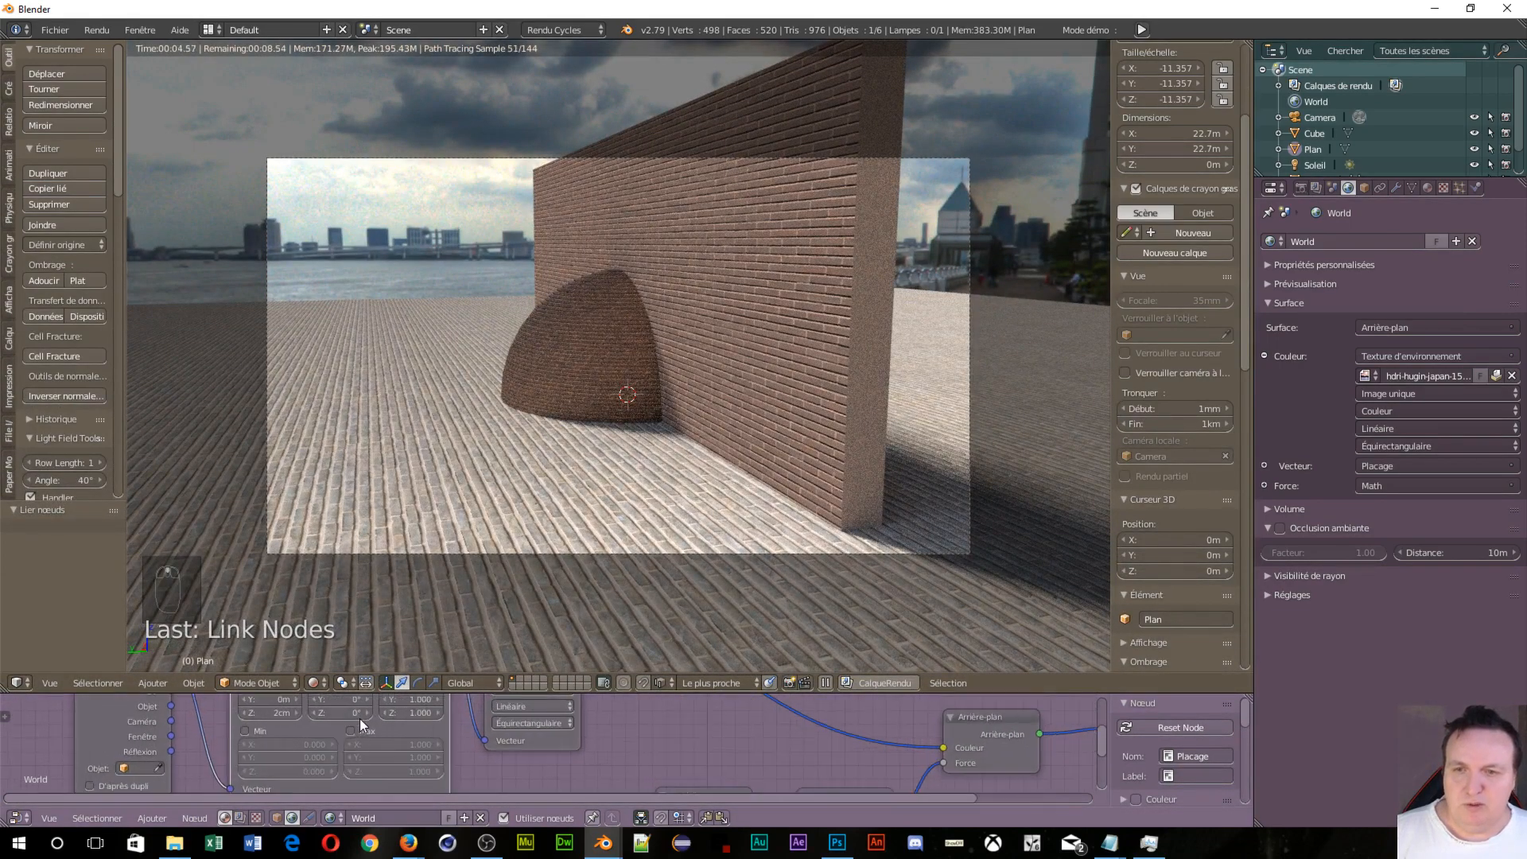
left_click_drag(365, 716, 907, 716)
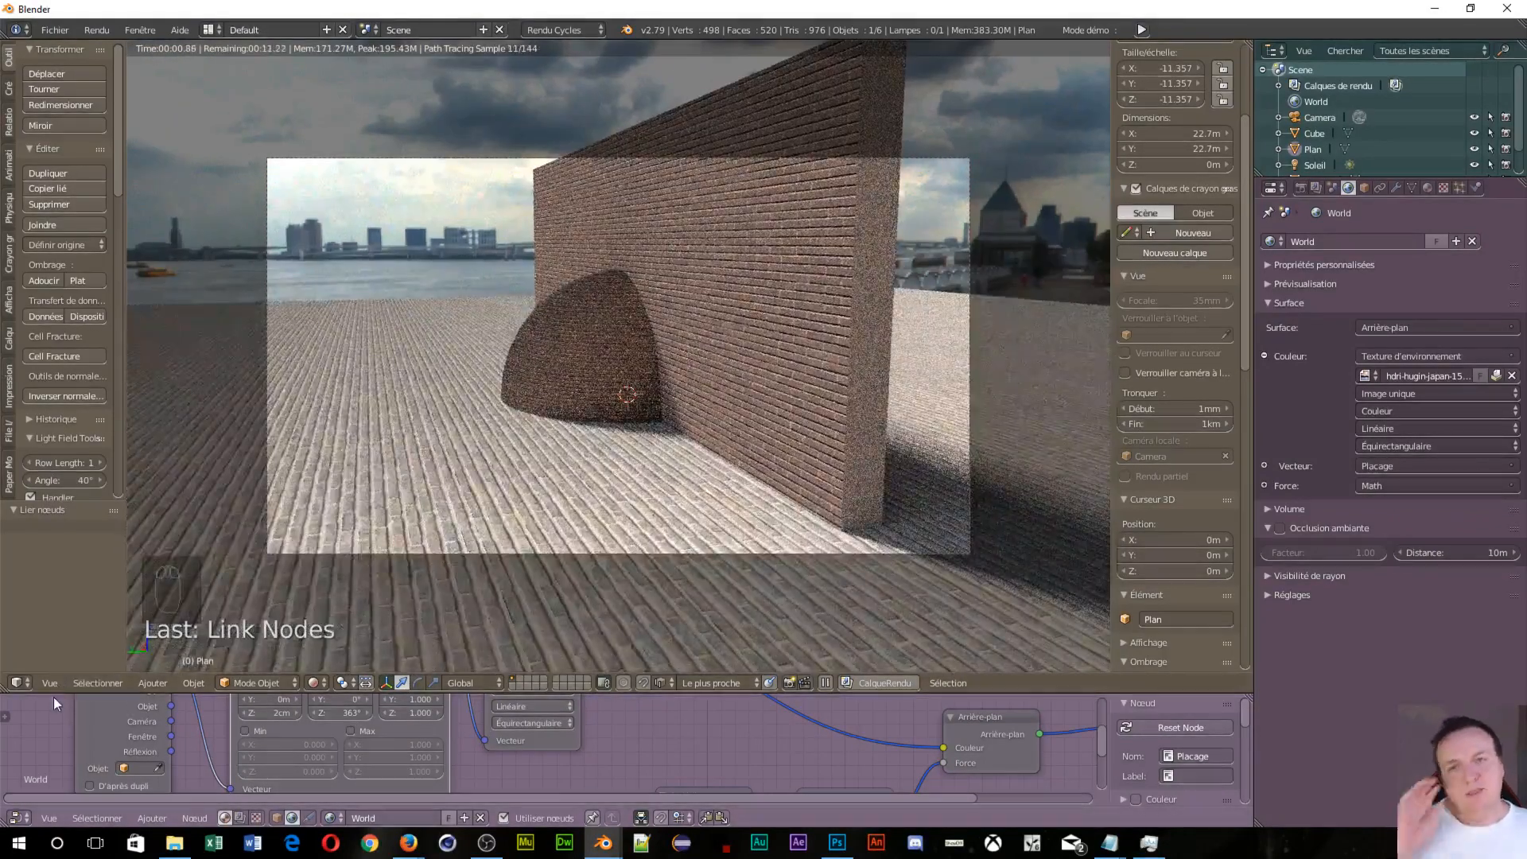
Step: Link the environment texture's colour output to a value input of the Multiplier node
scroll(703, 757, "down", 4)
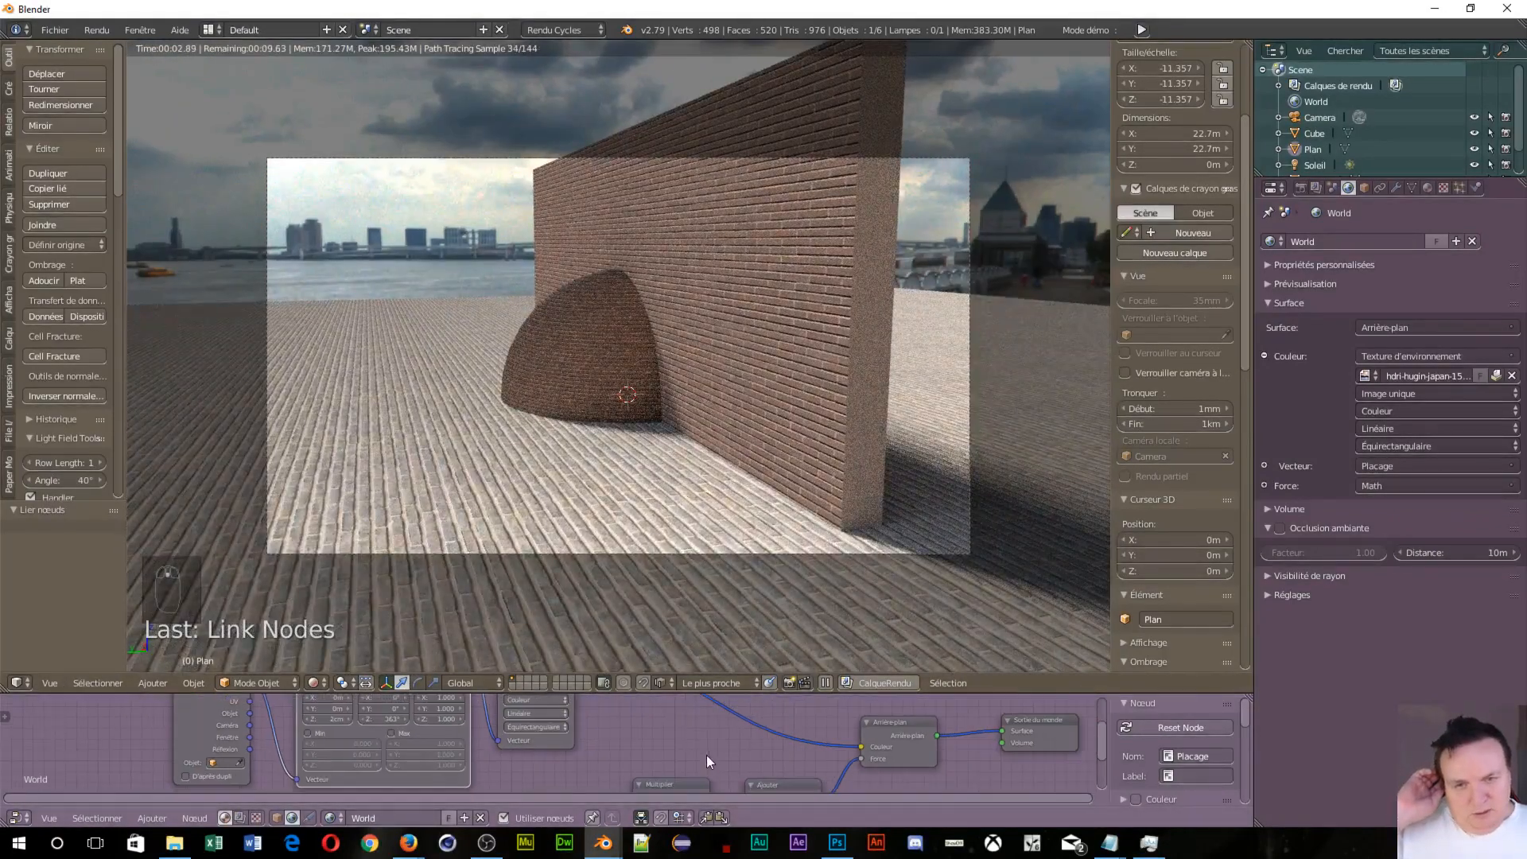
scroll(641, 728, "down", 2)
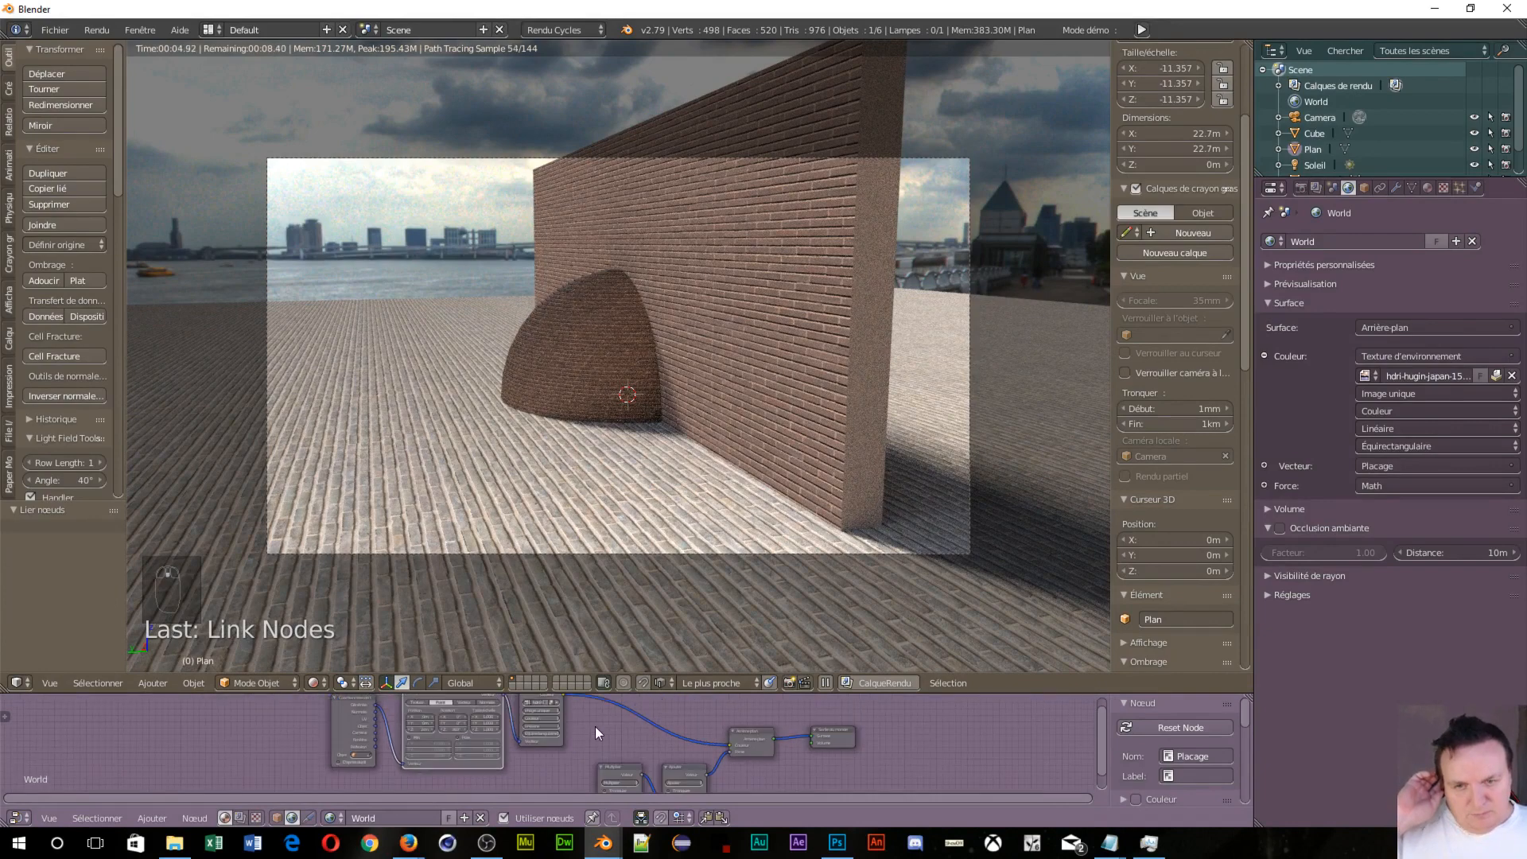
left_click_drag(559, 706, 589, 788)
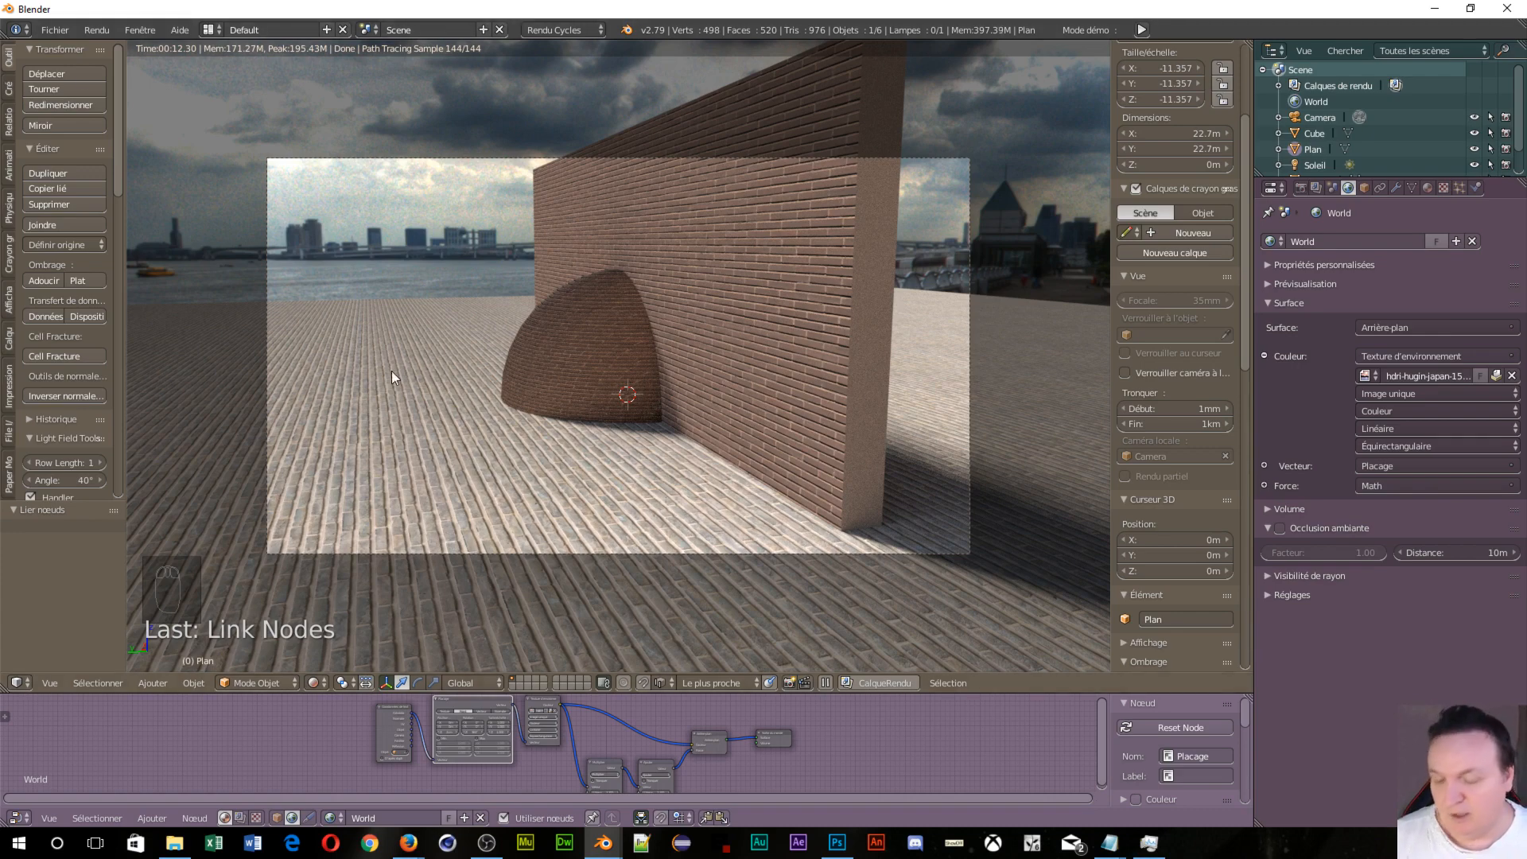
Step: Add a cube mesh to the scene at the 3D cursor
key("shift+a")
mouse_move(410, 372)
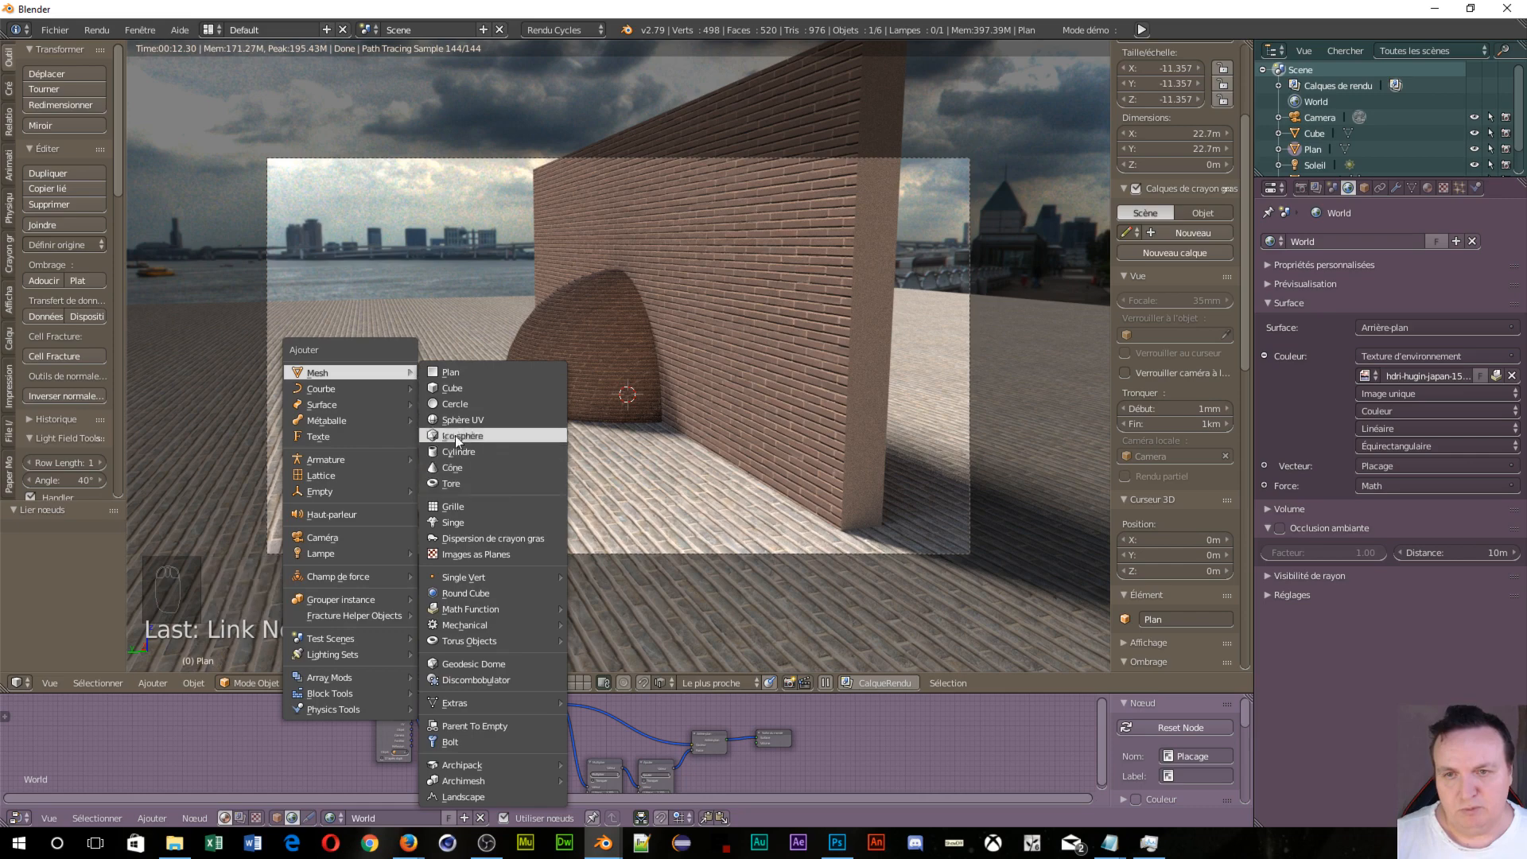
left_click(464, 389)
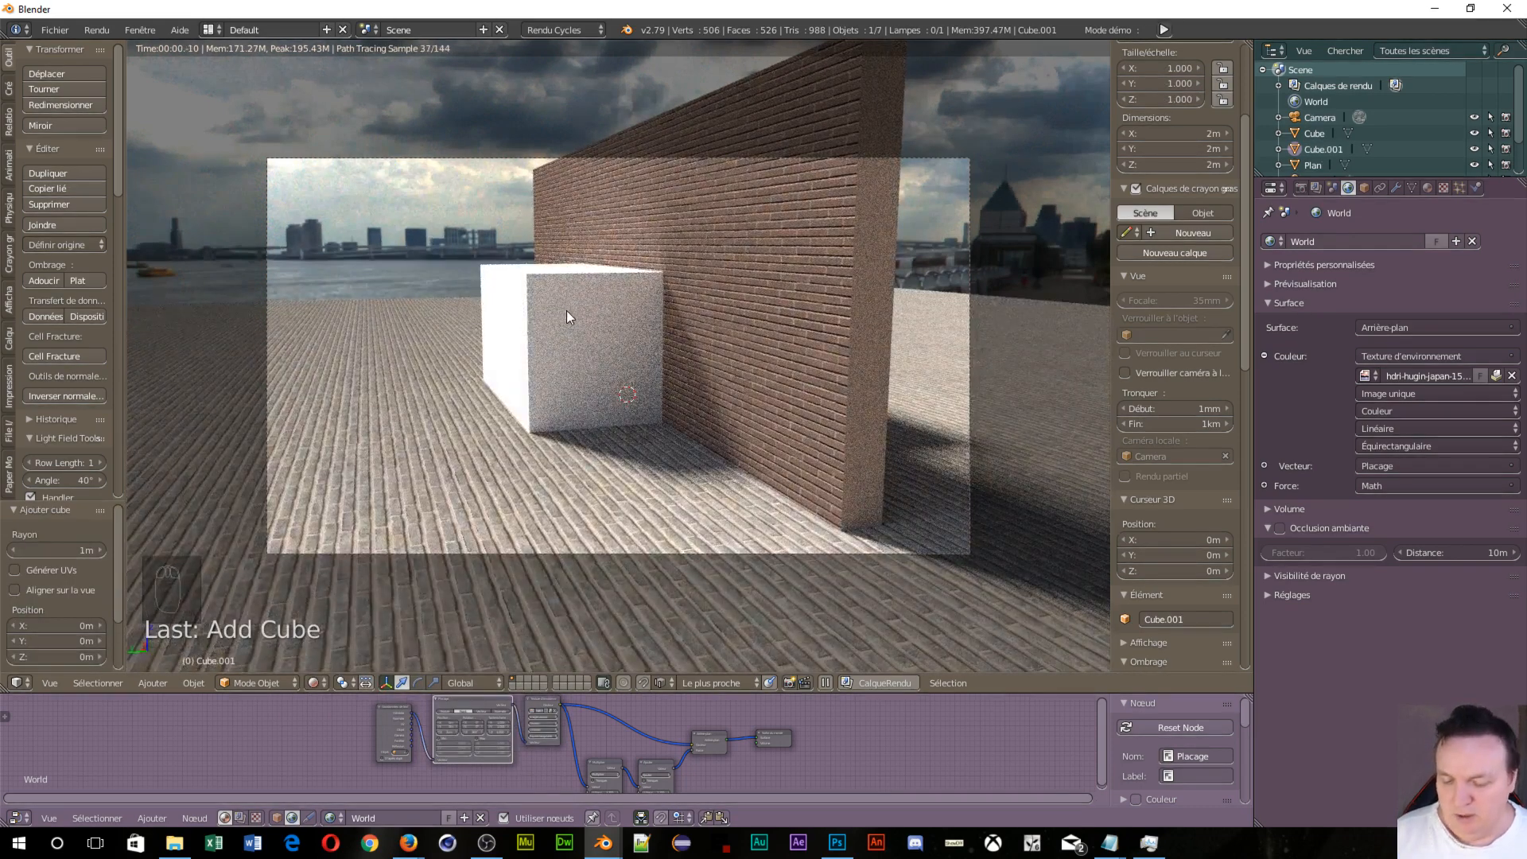
Step: Move the new cube about 1.96 m along the Y axis and scale it uniformly to about 22.1 cm
key("g")
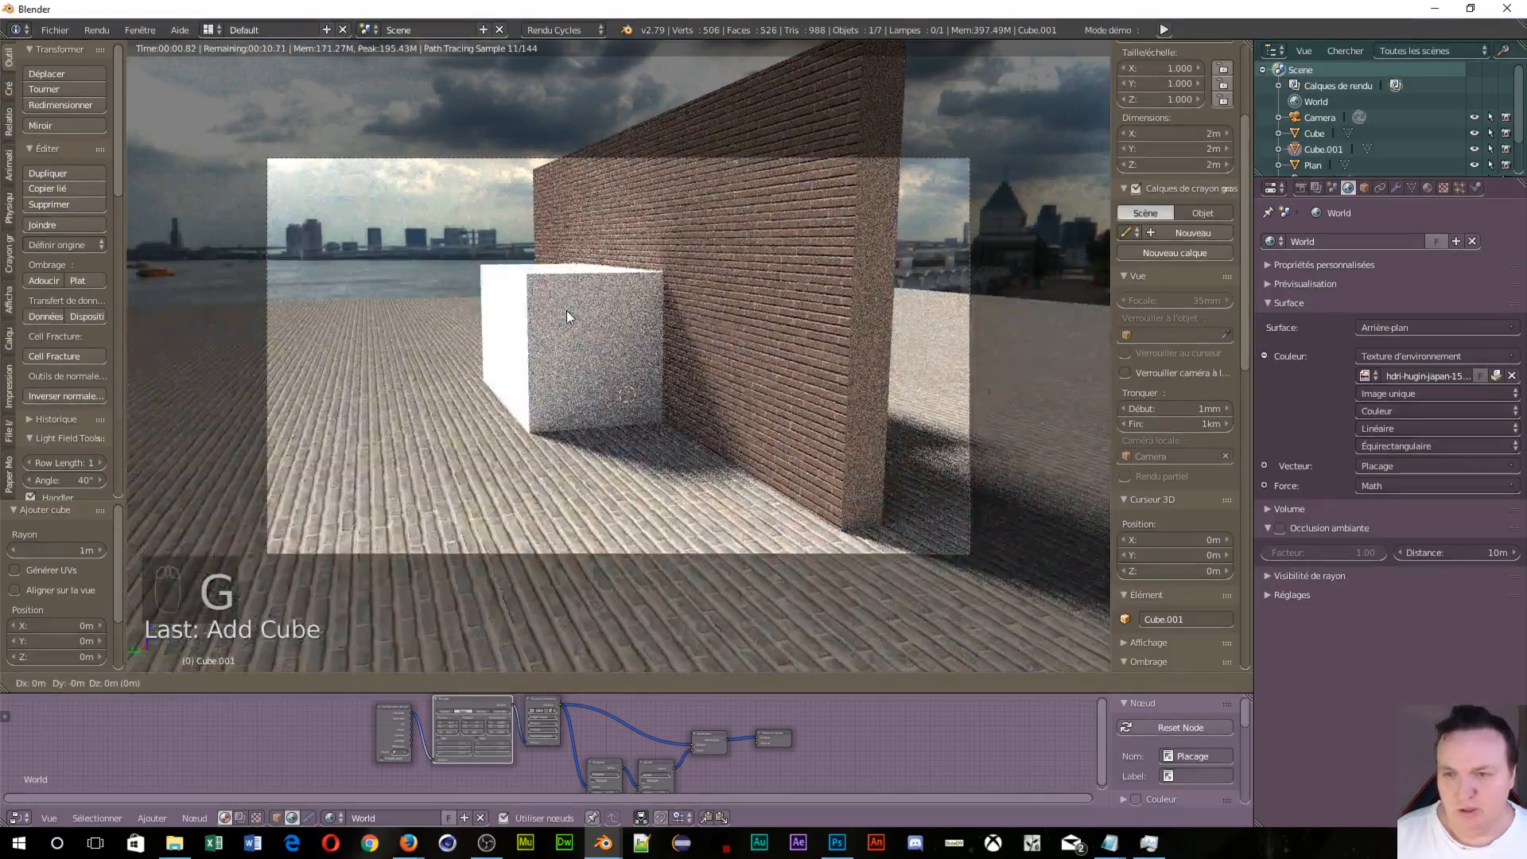
key("y")
left_click(609, 488)
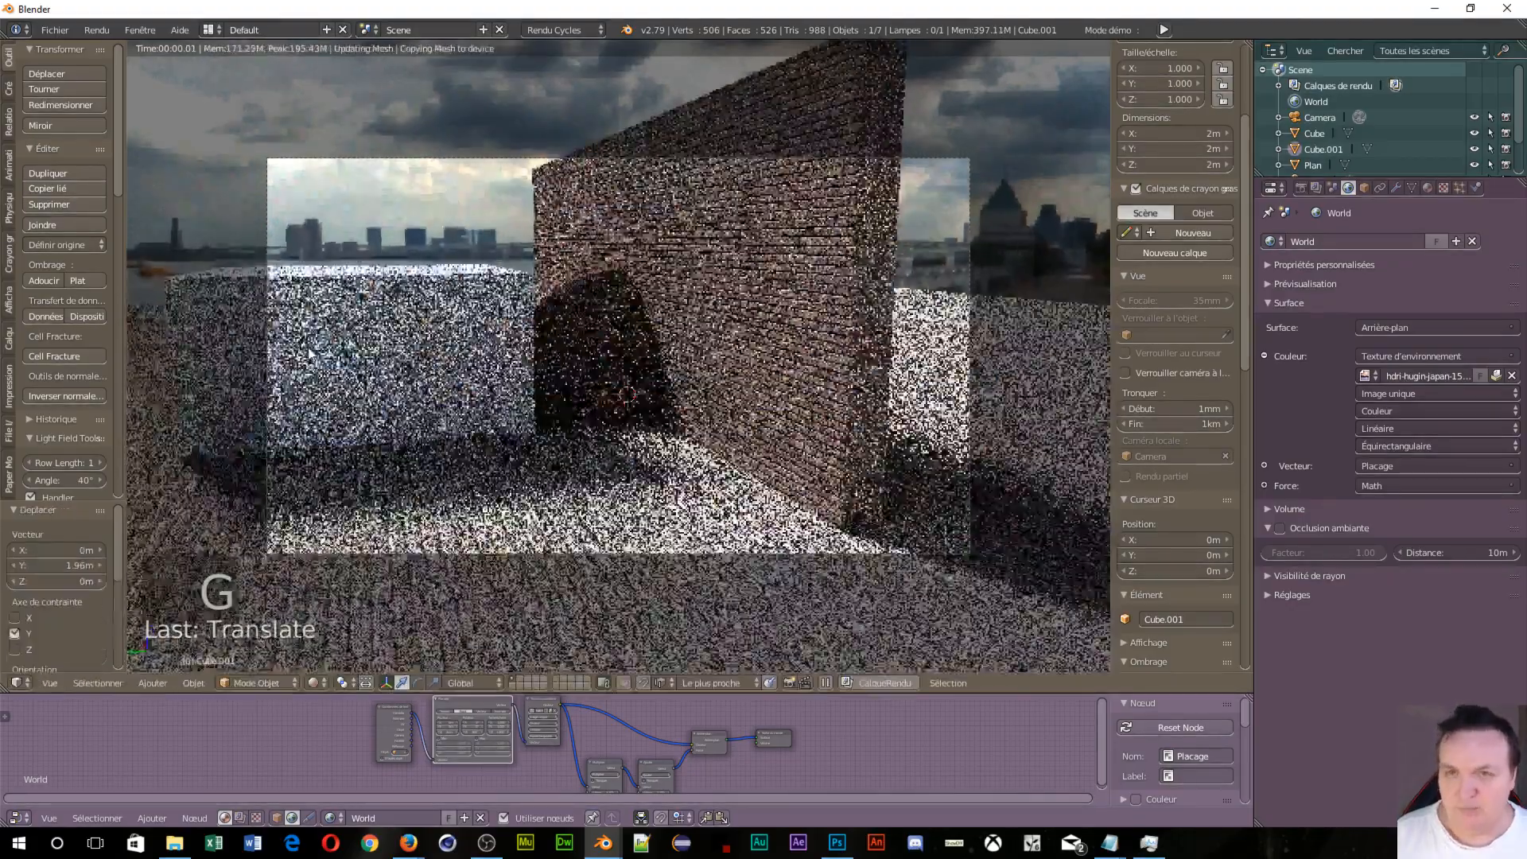
key("s")
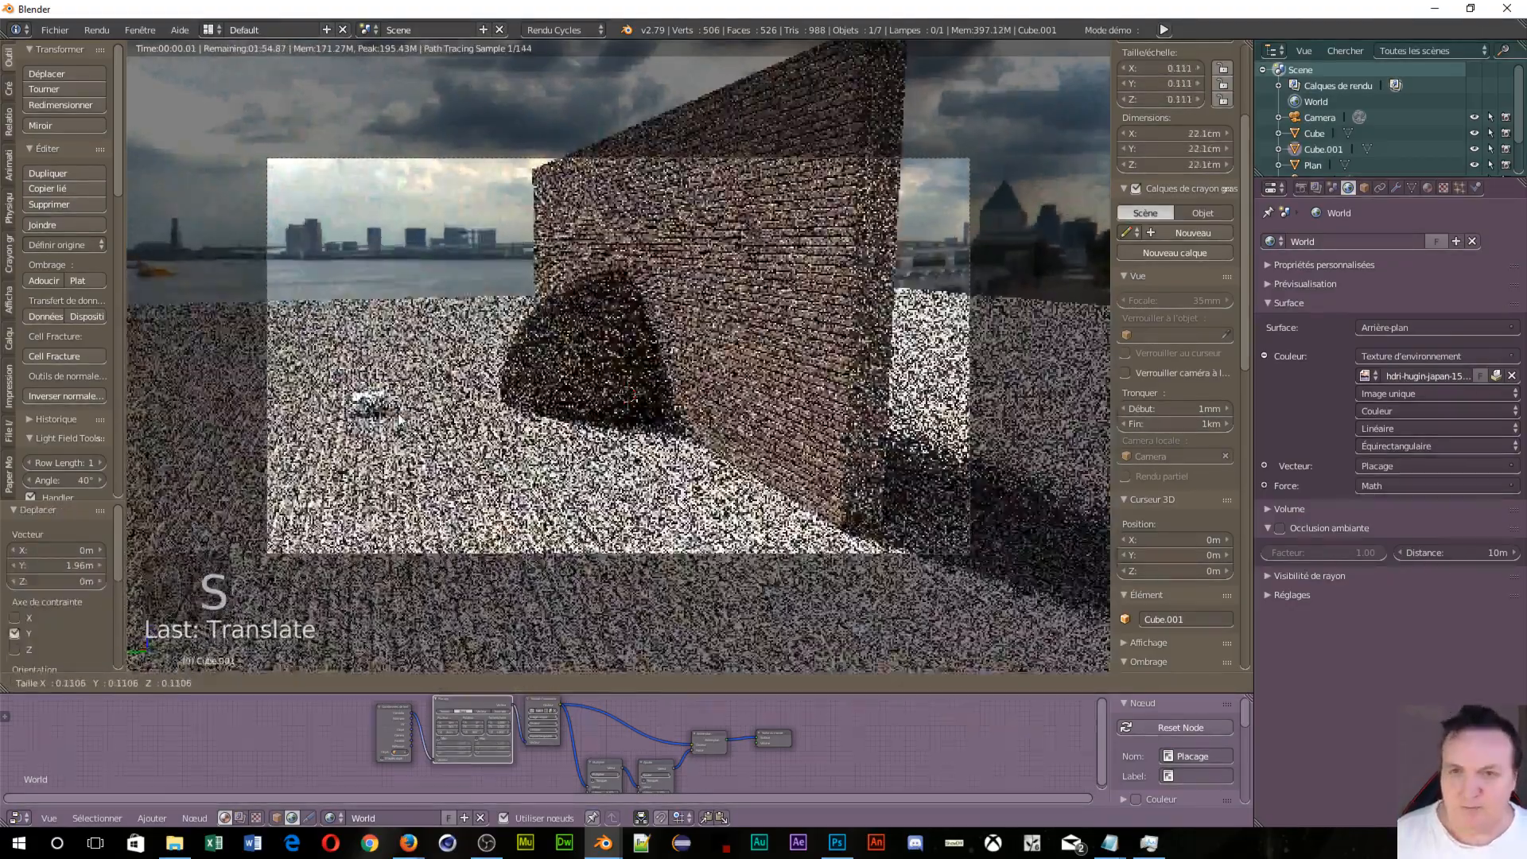
left_click(398, 413)
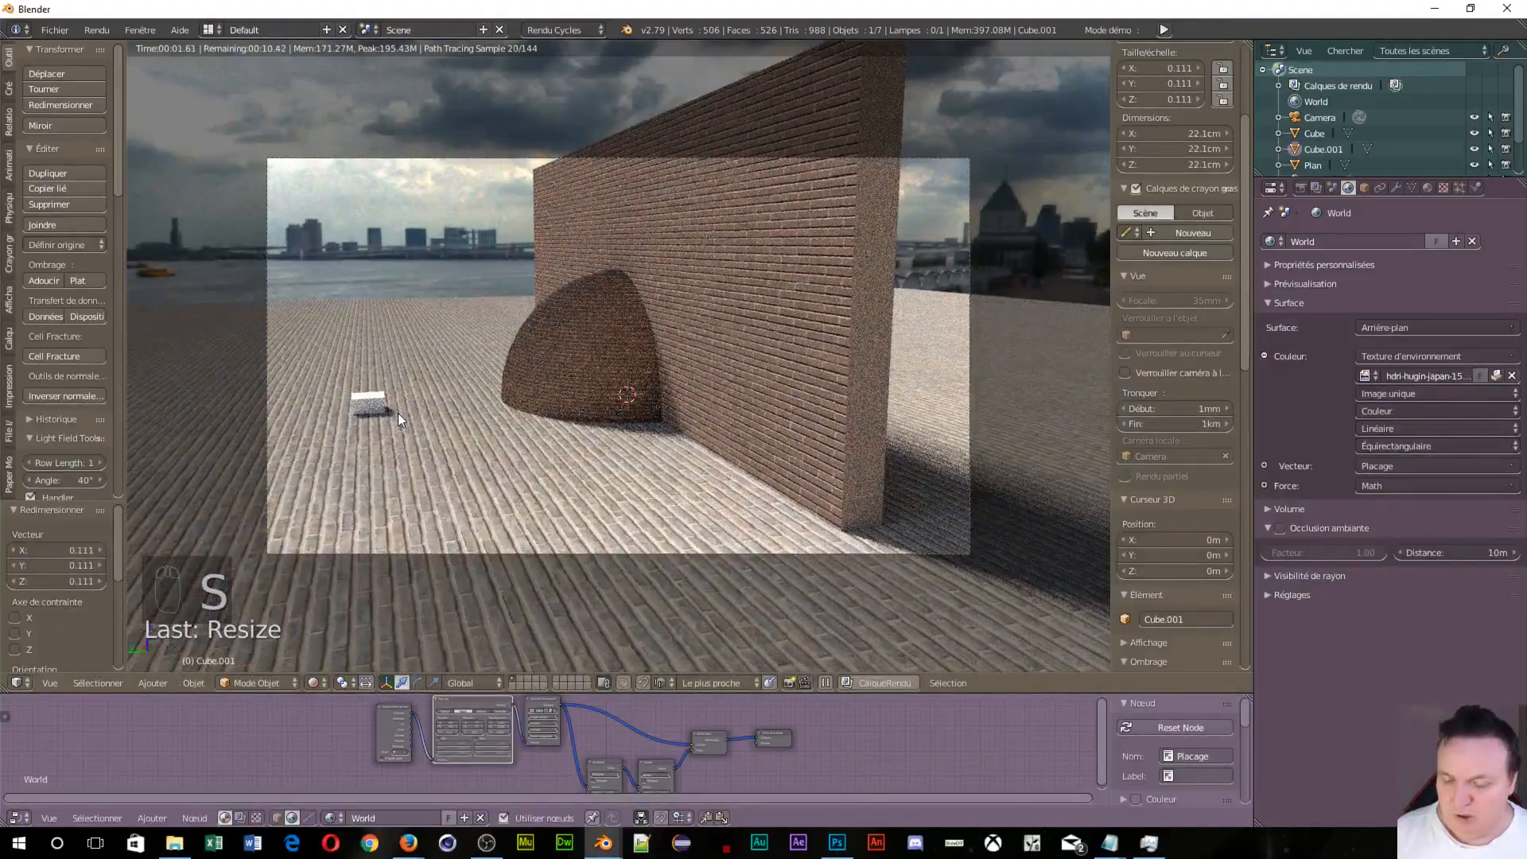
Step: Raise the small cube about 1.3 m above the ground and stretch it along Z to about 2.81 m
key("g")
left_click(406, 231)
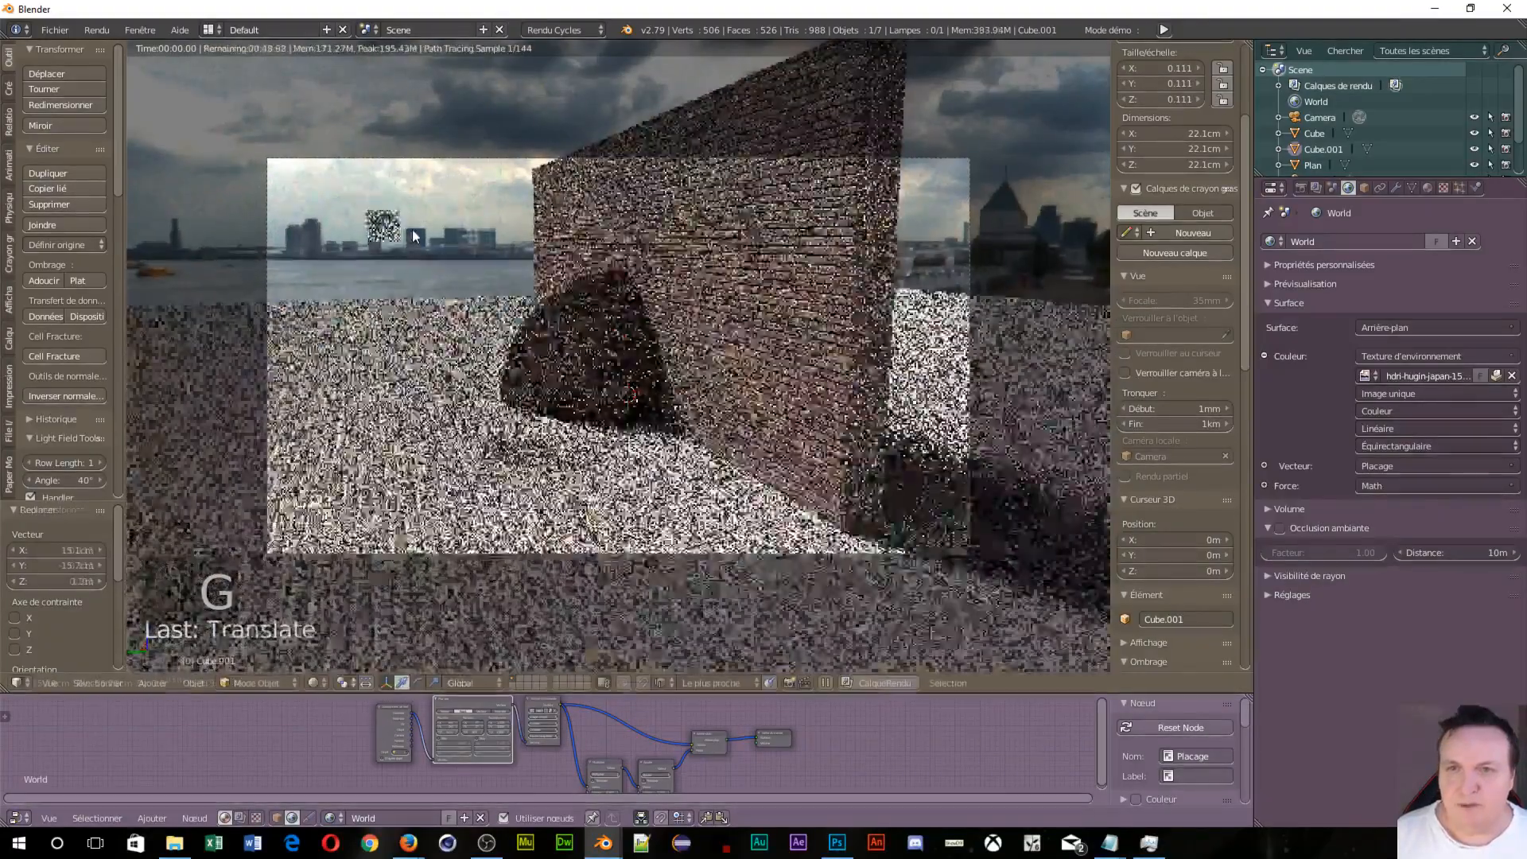
key("s")
key("z")
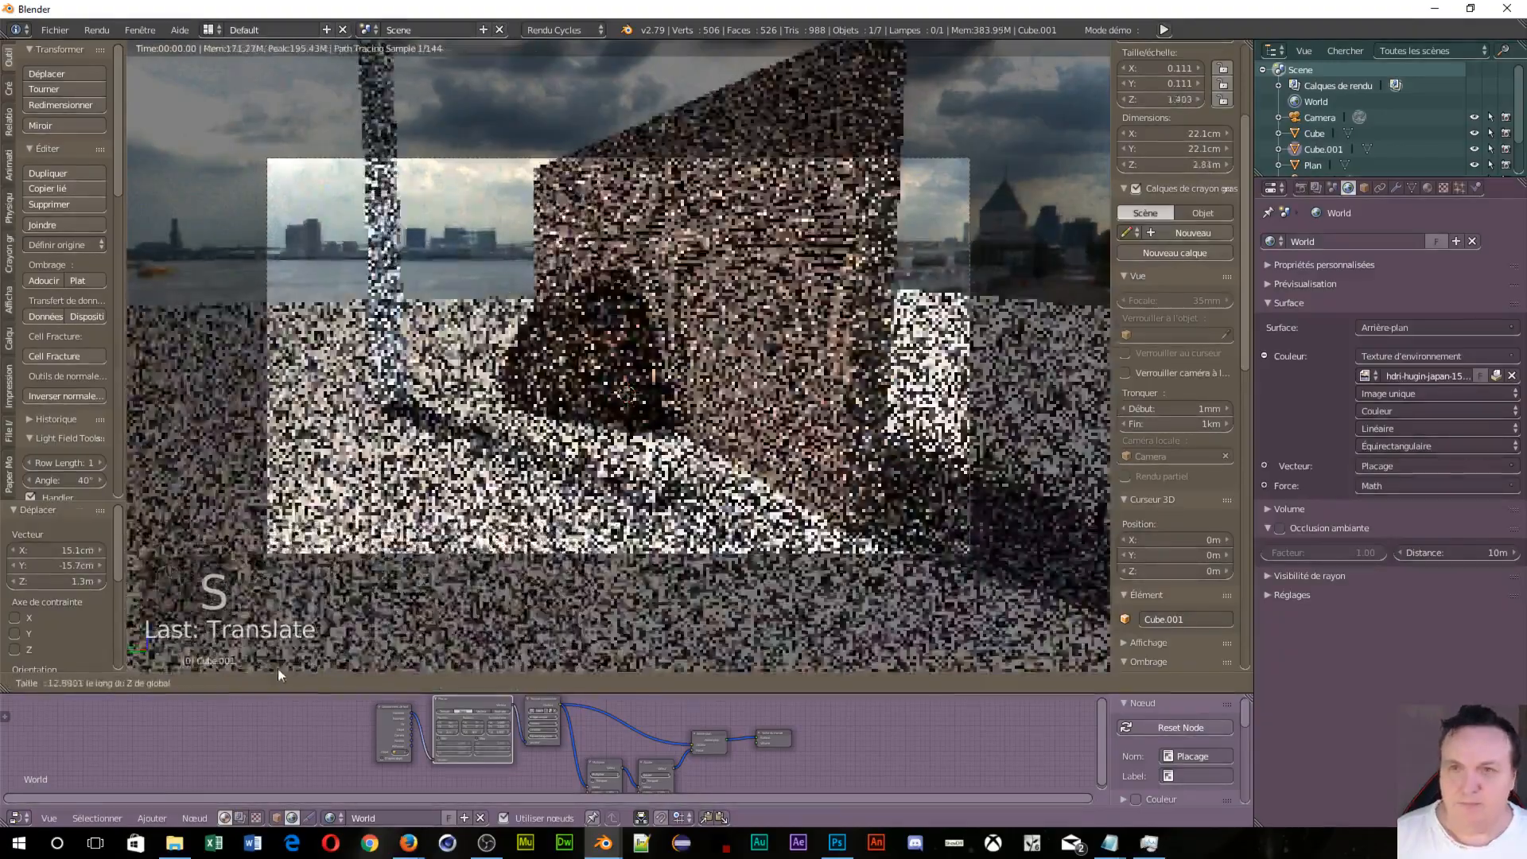
key("Return")
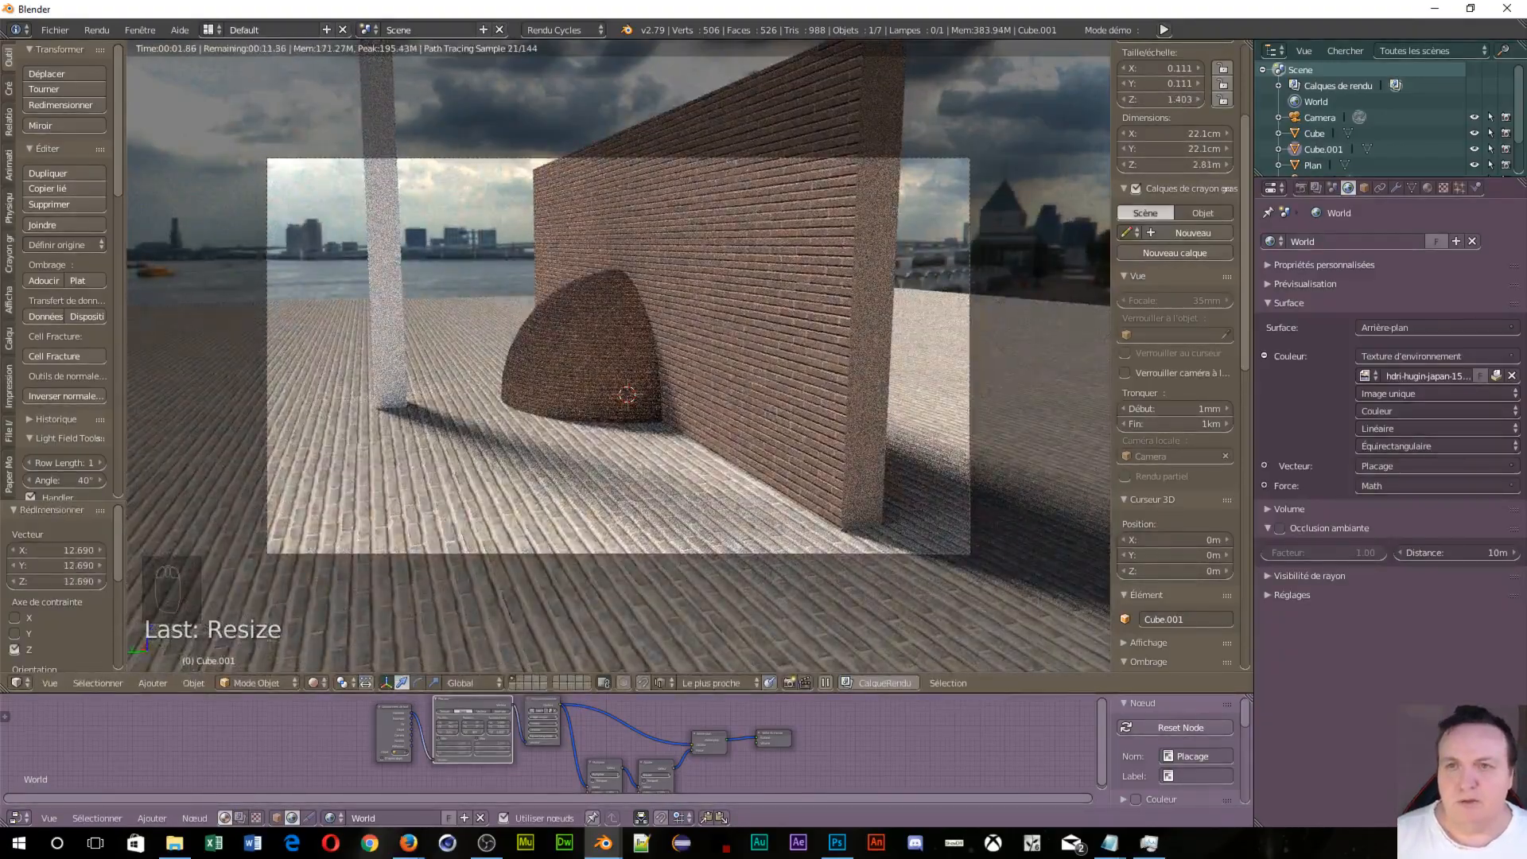
Step: Widen the tall pillar along the Y axis to about 1.1 m
key("s")
key("y")
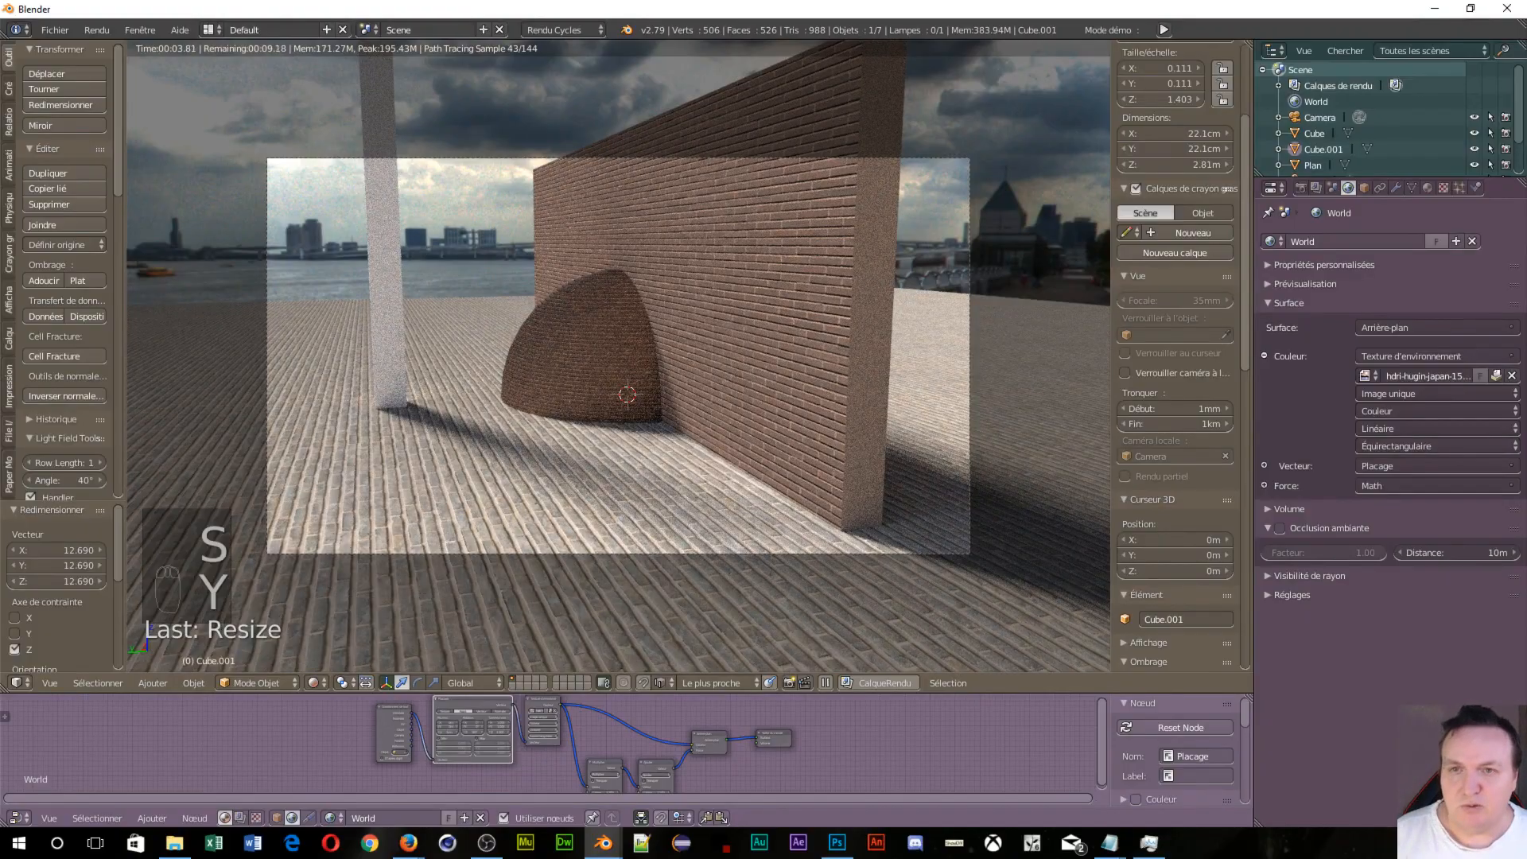
key("s")
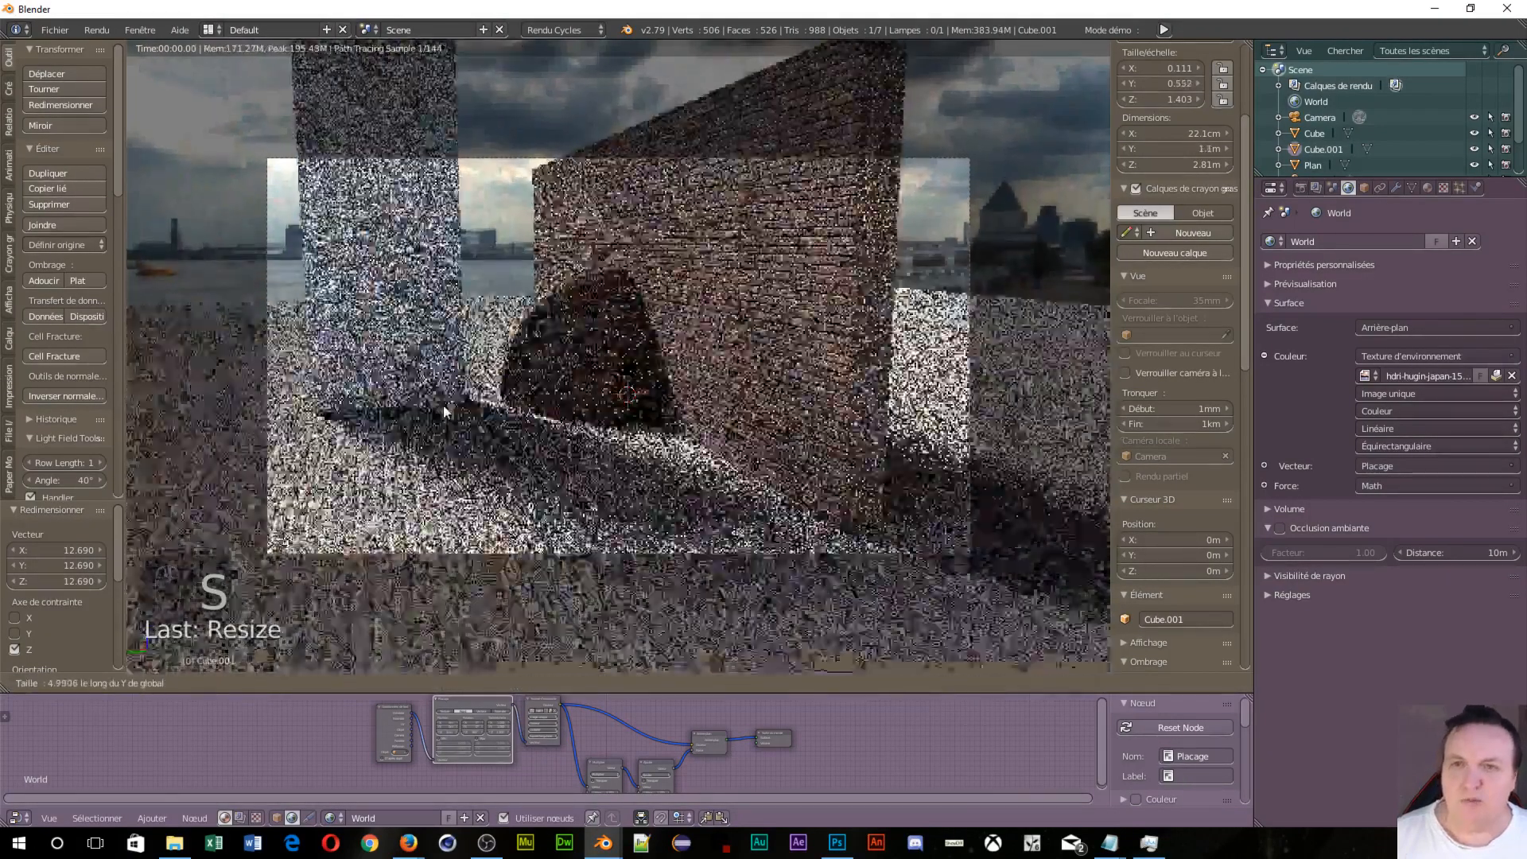
left_click(406, 362)
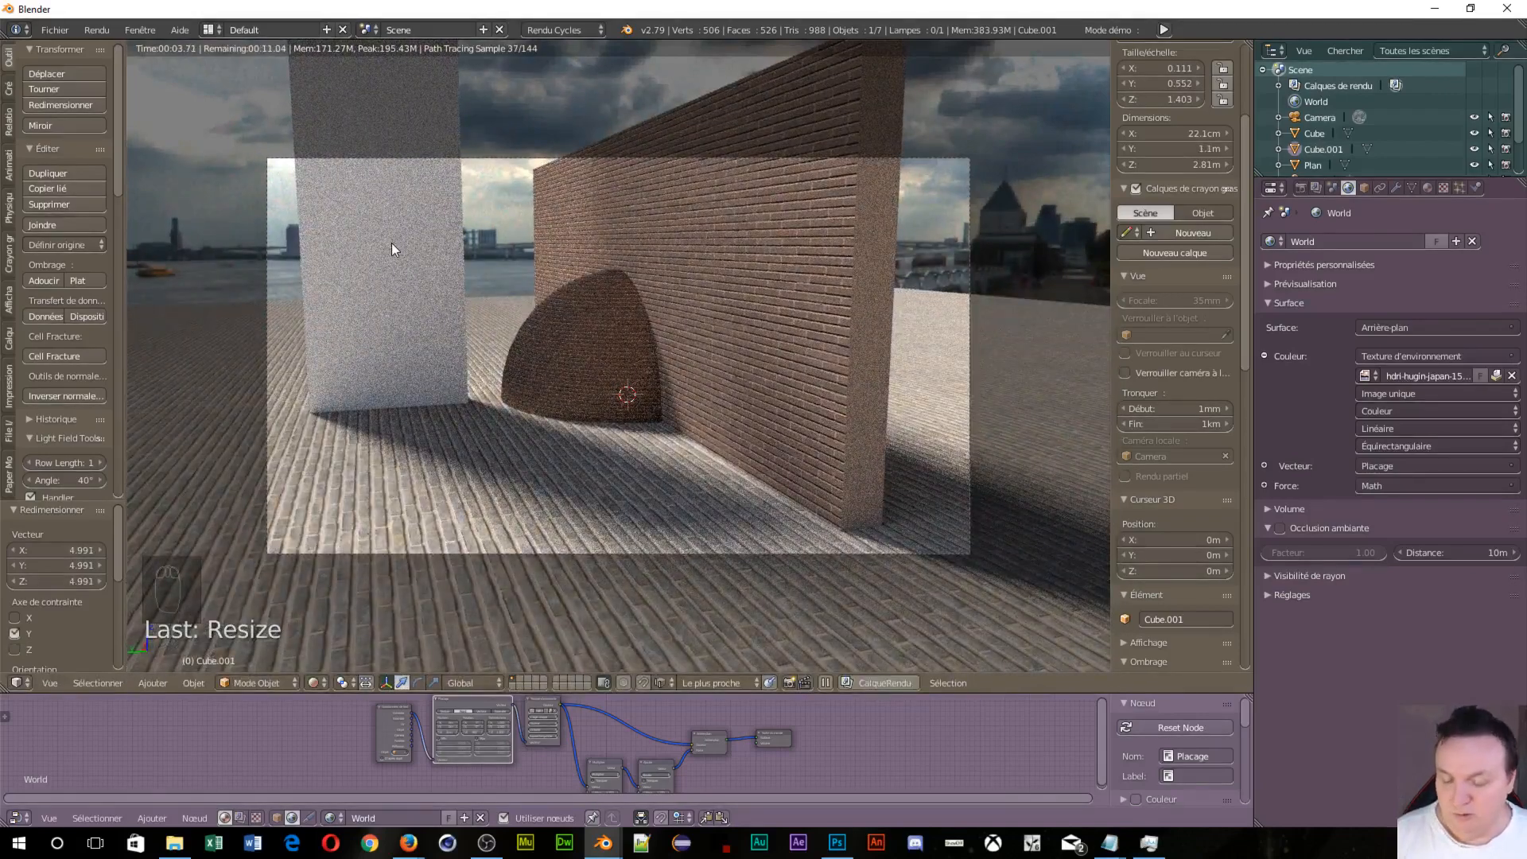
Step: Give the pillar a new material whose surface uses the brique output of the Brique node group
left_click(1425, 187)
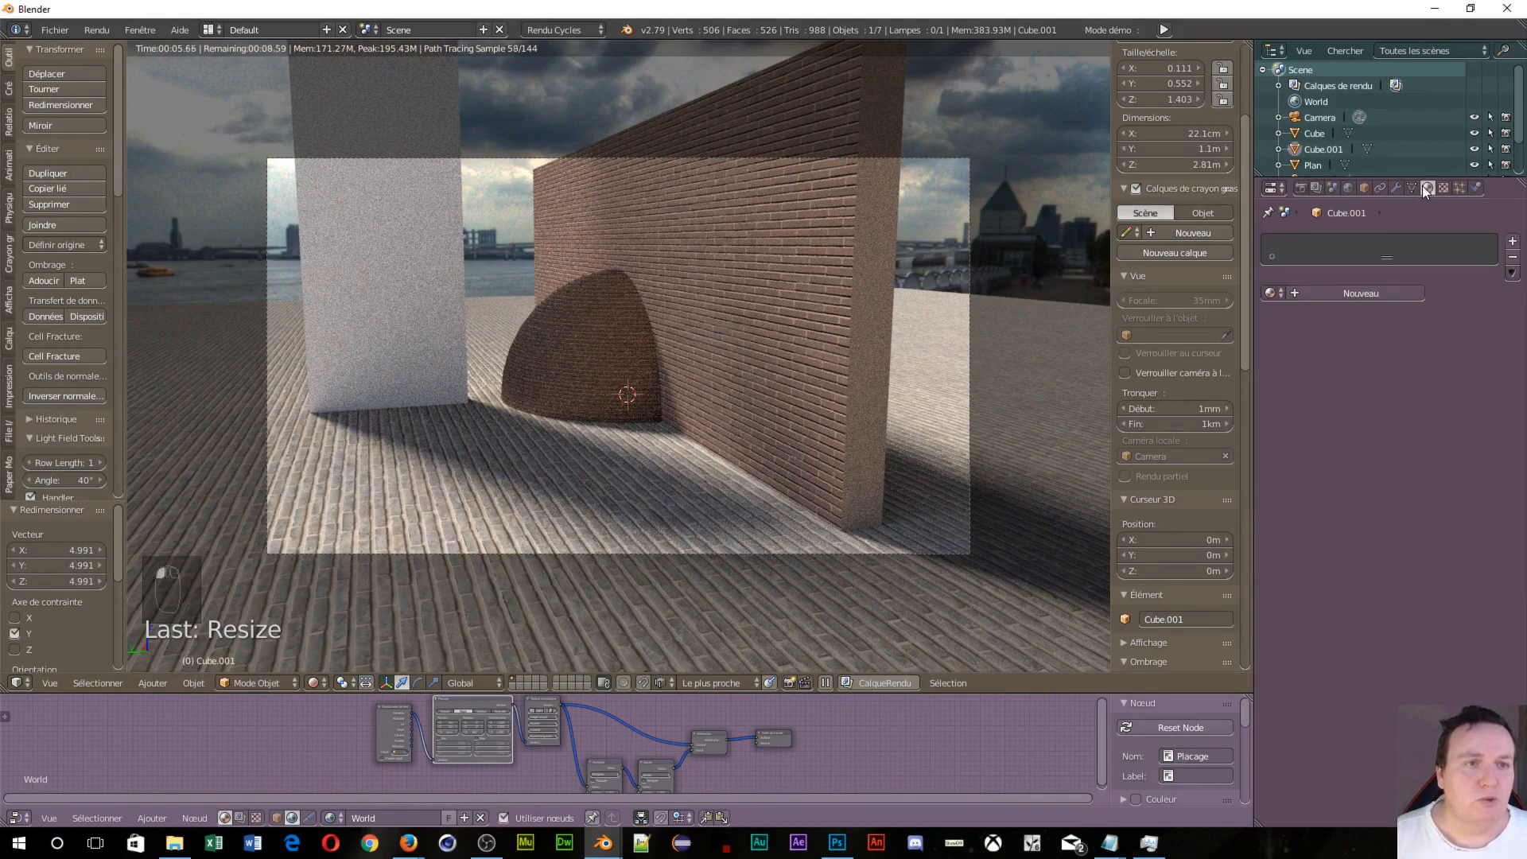
left_click(1353, 291)
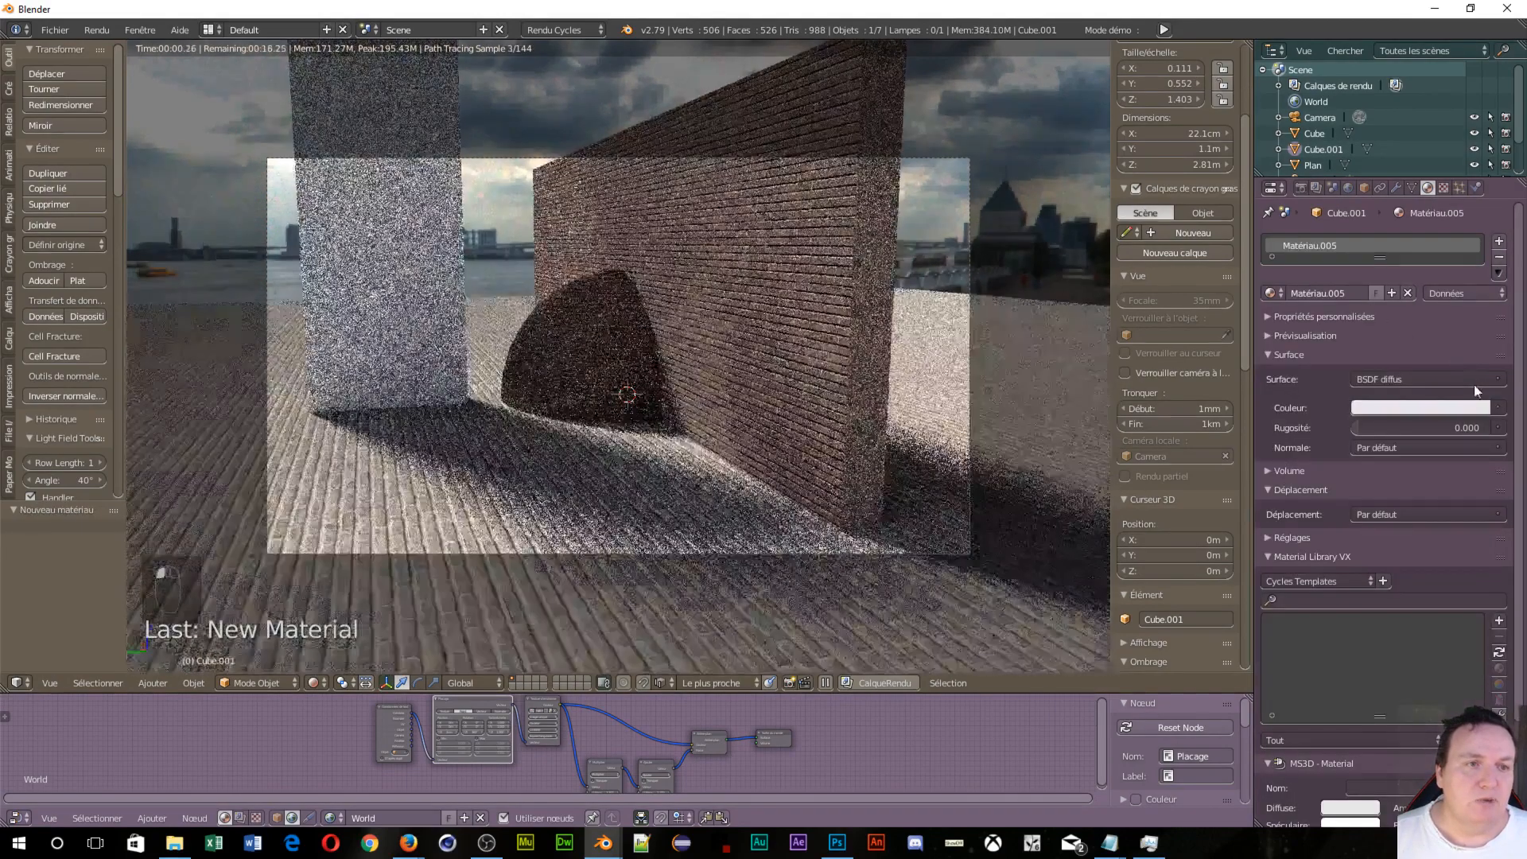
left_click(1472, 380)
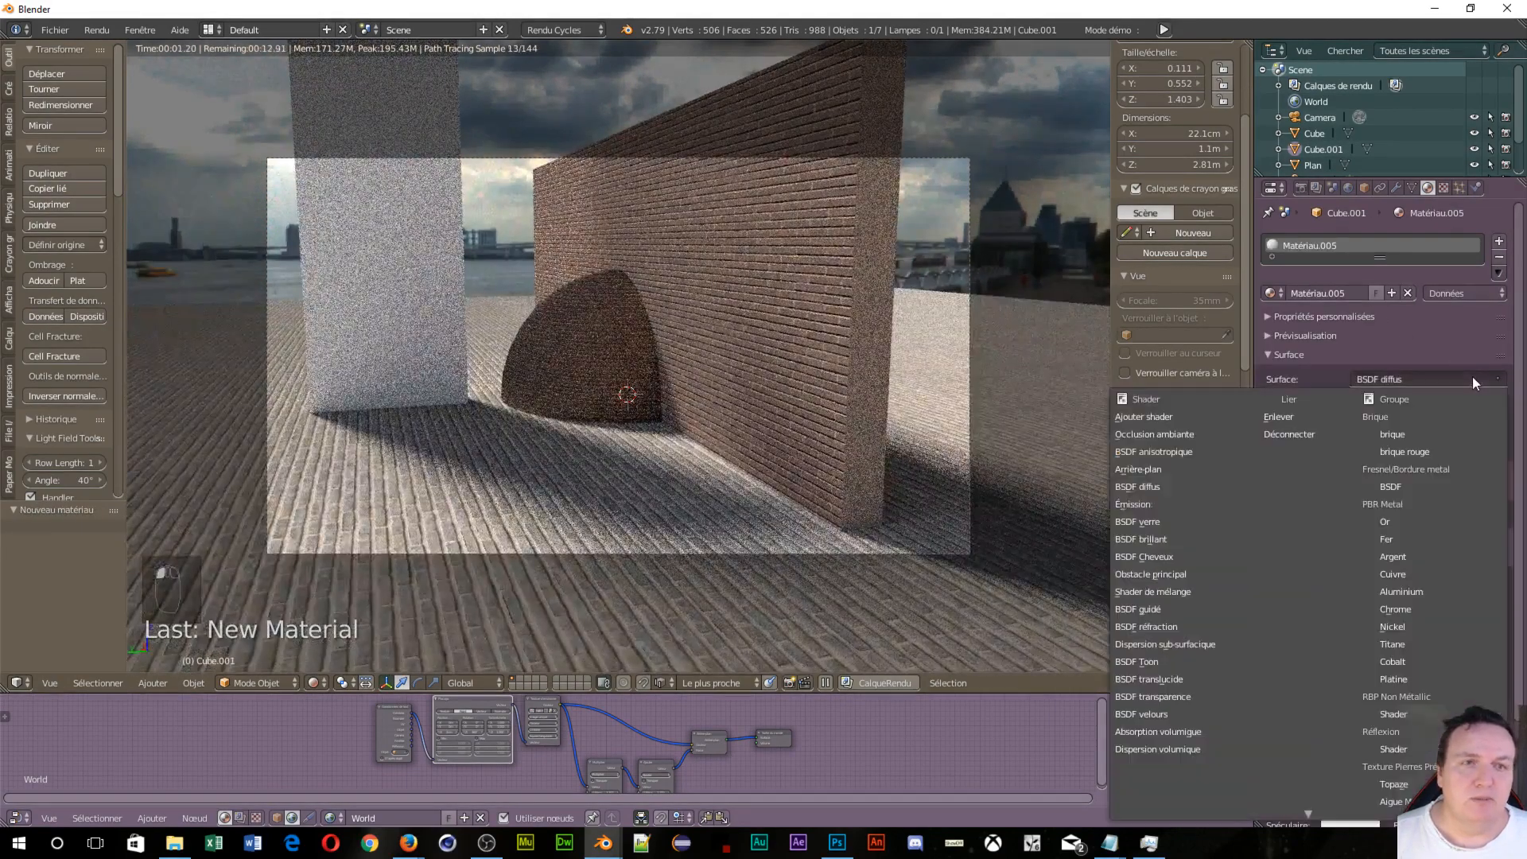
left_click(1407, 433)
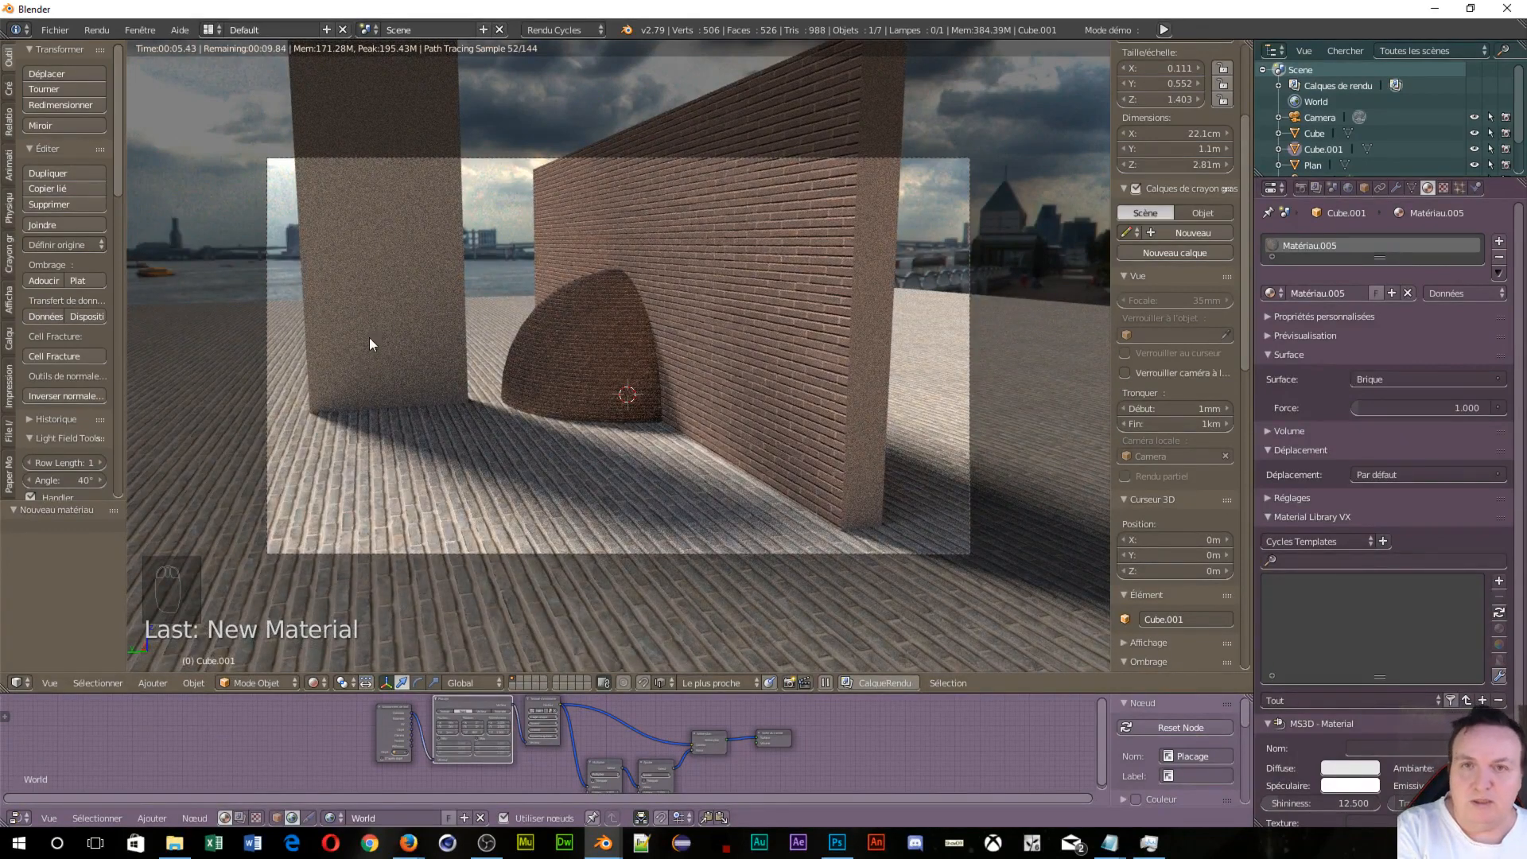
Step: Project the pillar's UVs from the orthographic side view in edit mode and return to the camera view
key("KP_5")
key("KP_3")
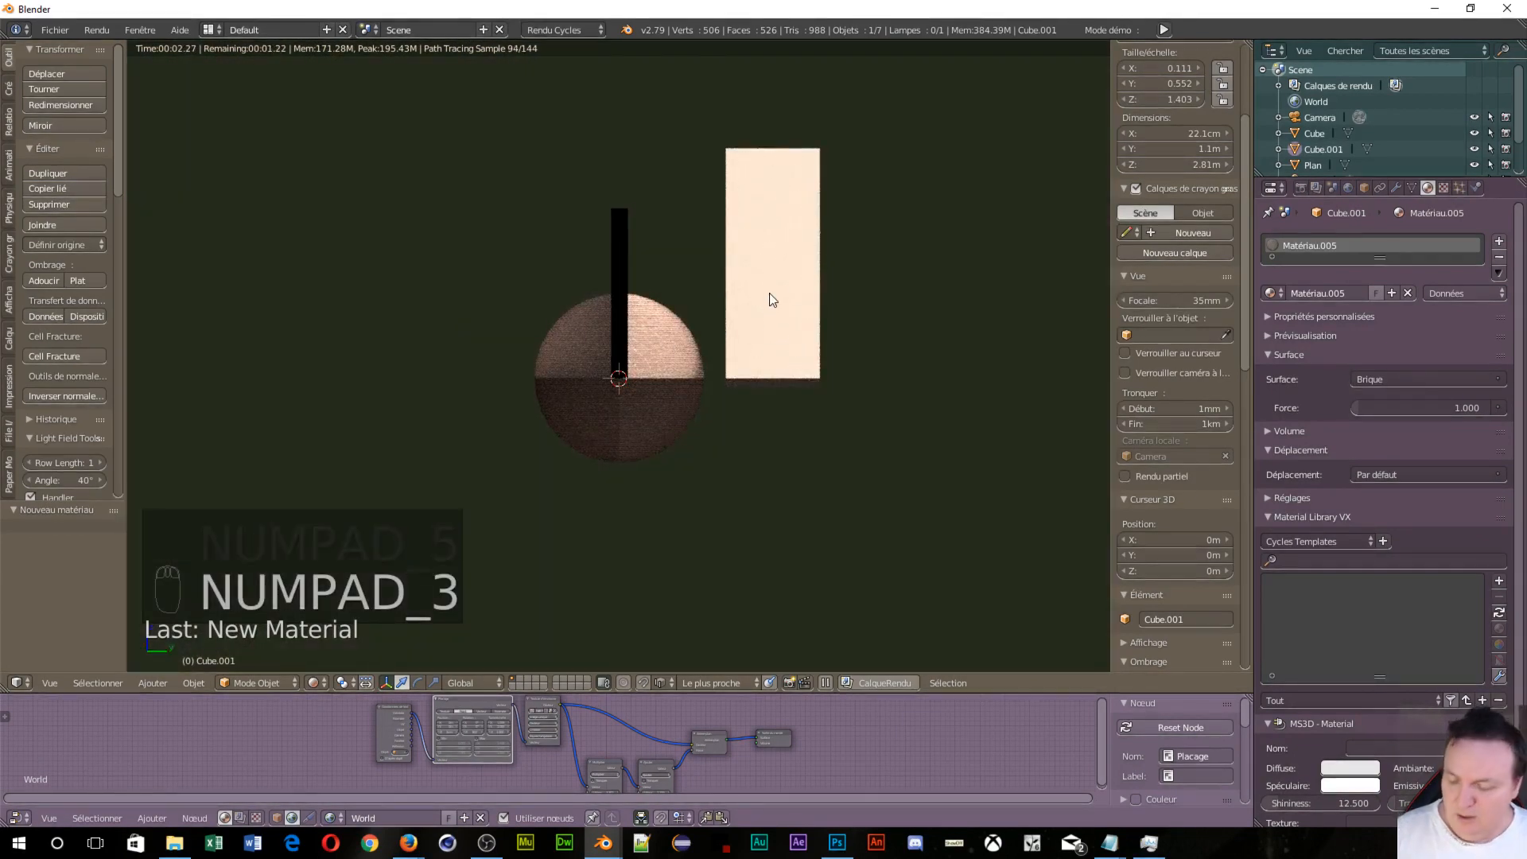
key("Tab")
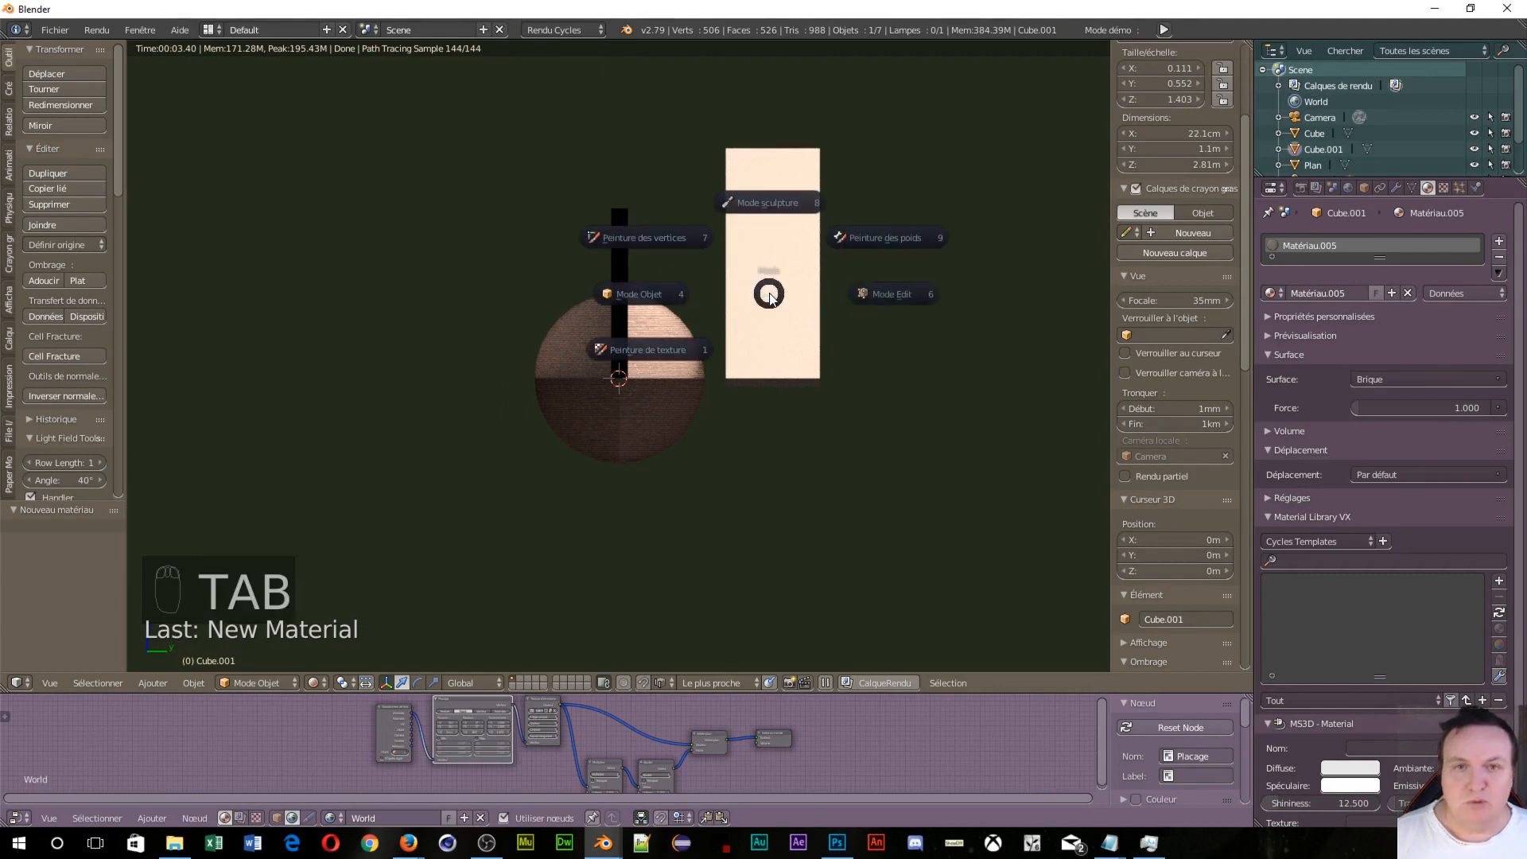
left_click(897, 293)
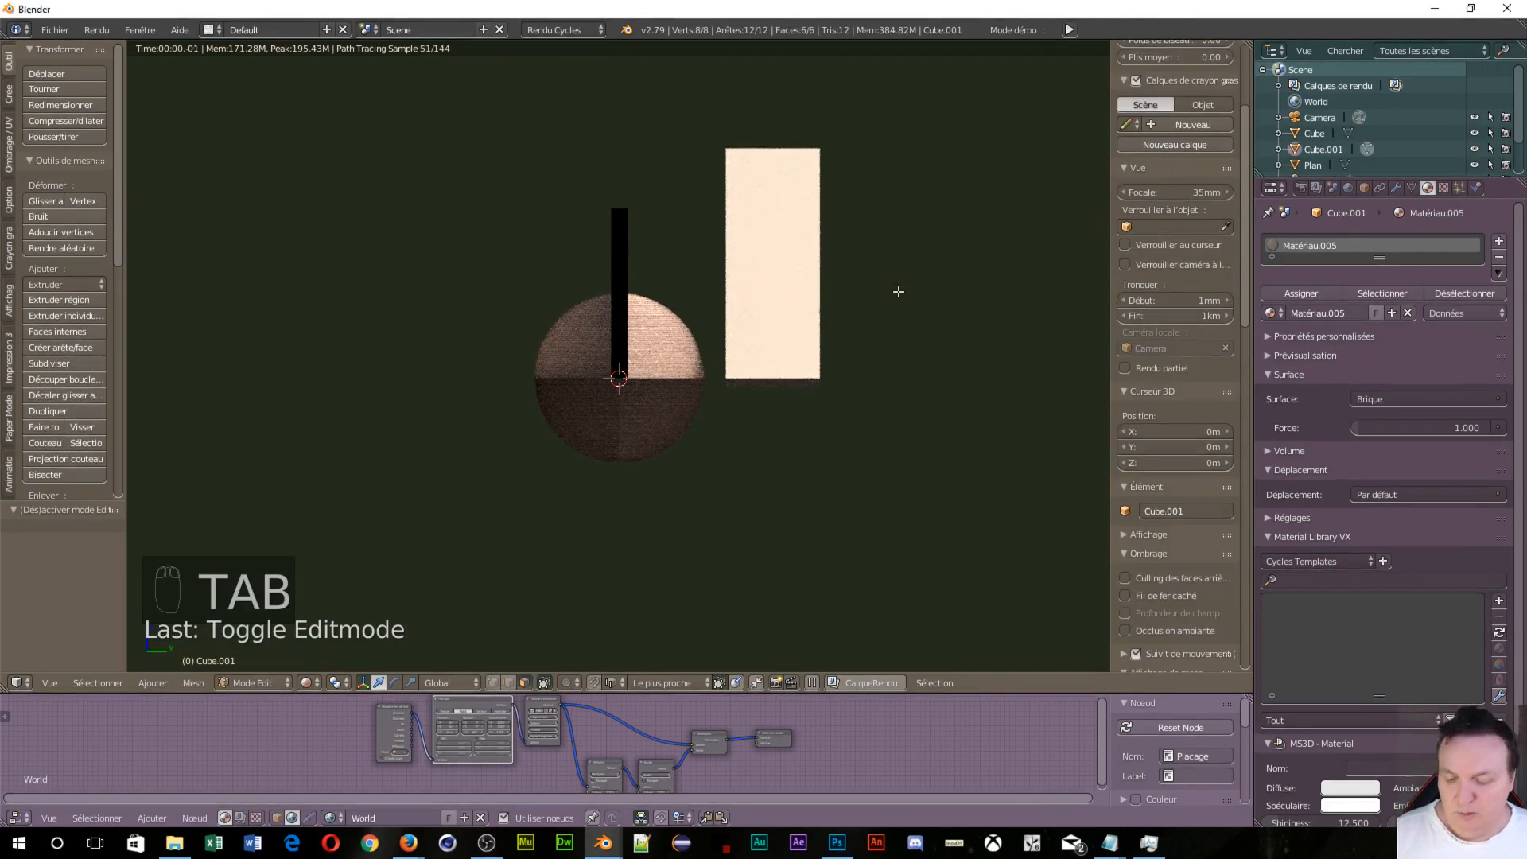
key("u")
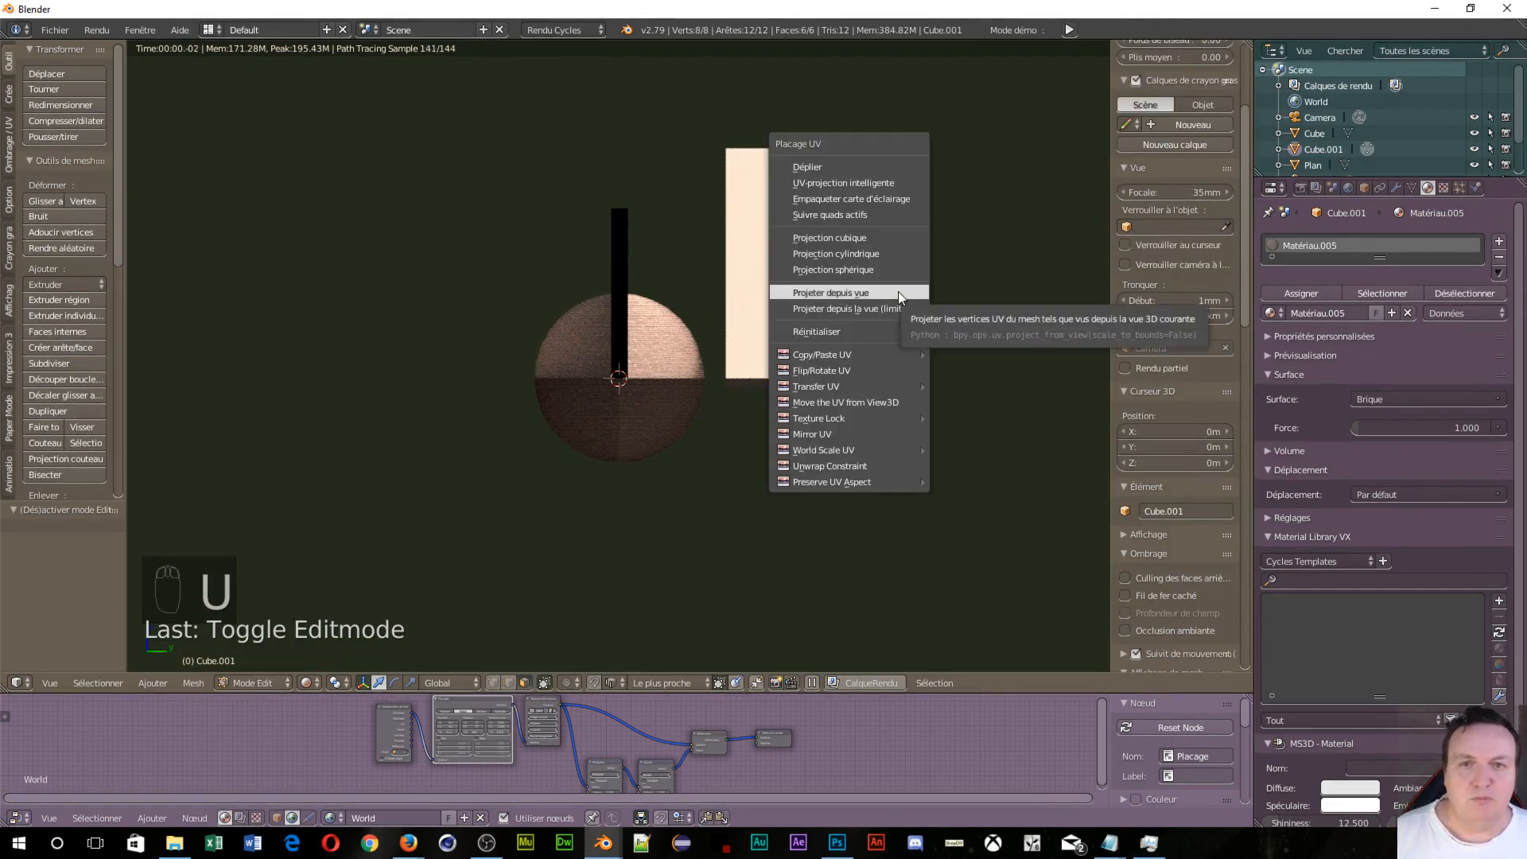
left_click(899, 292)
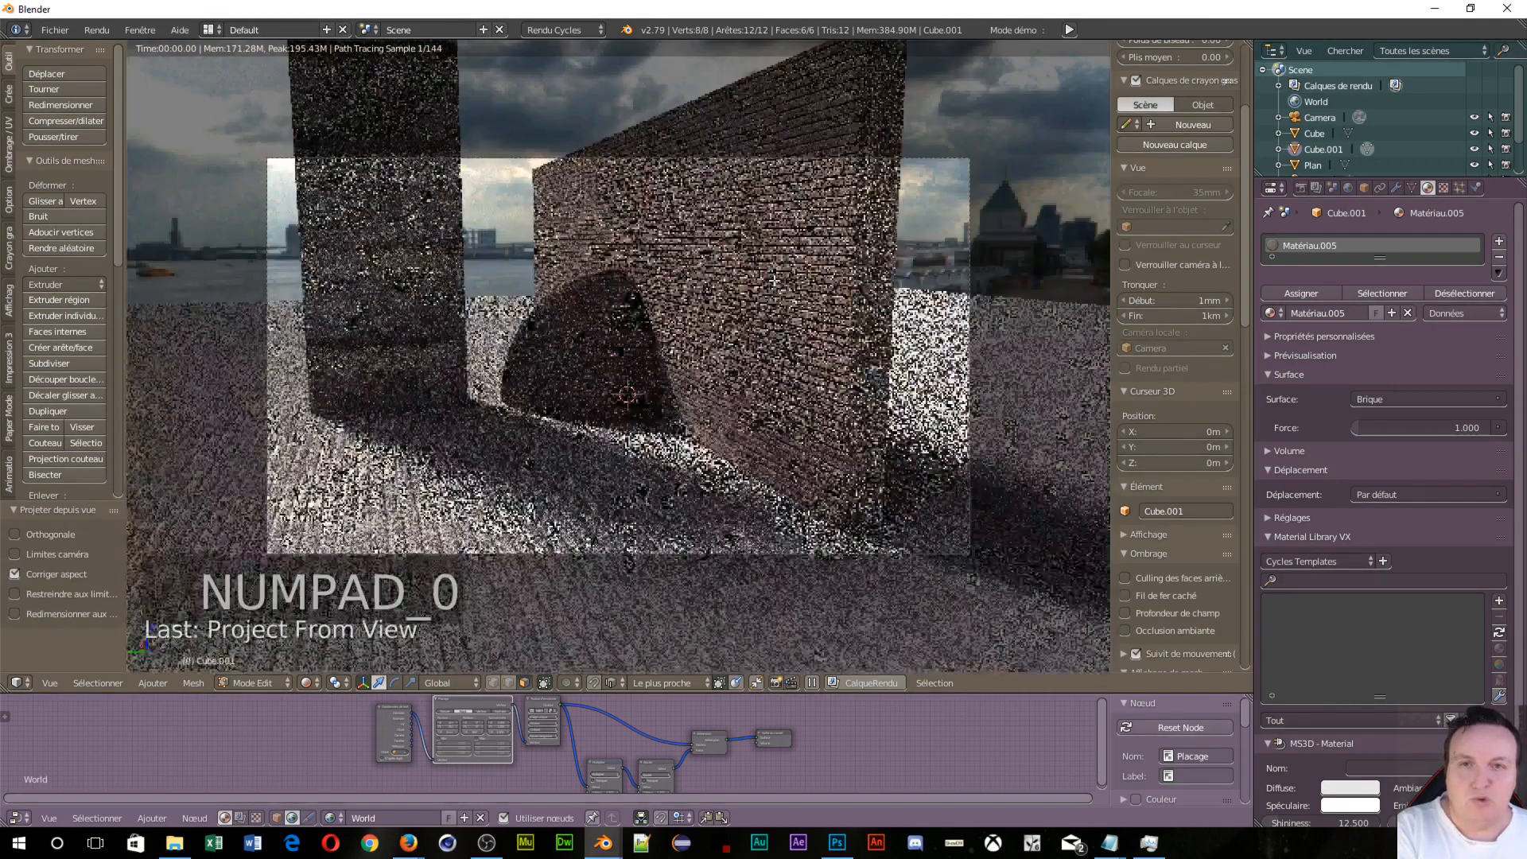
key("KP_0")
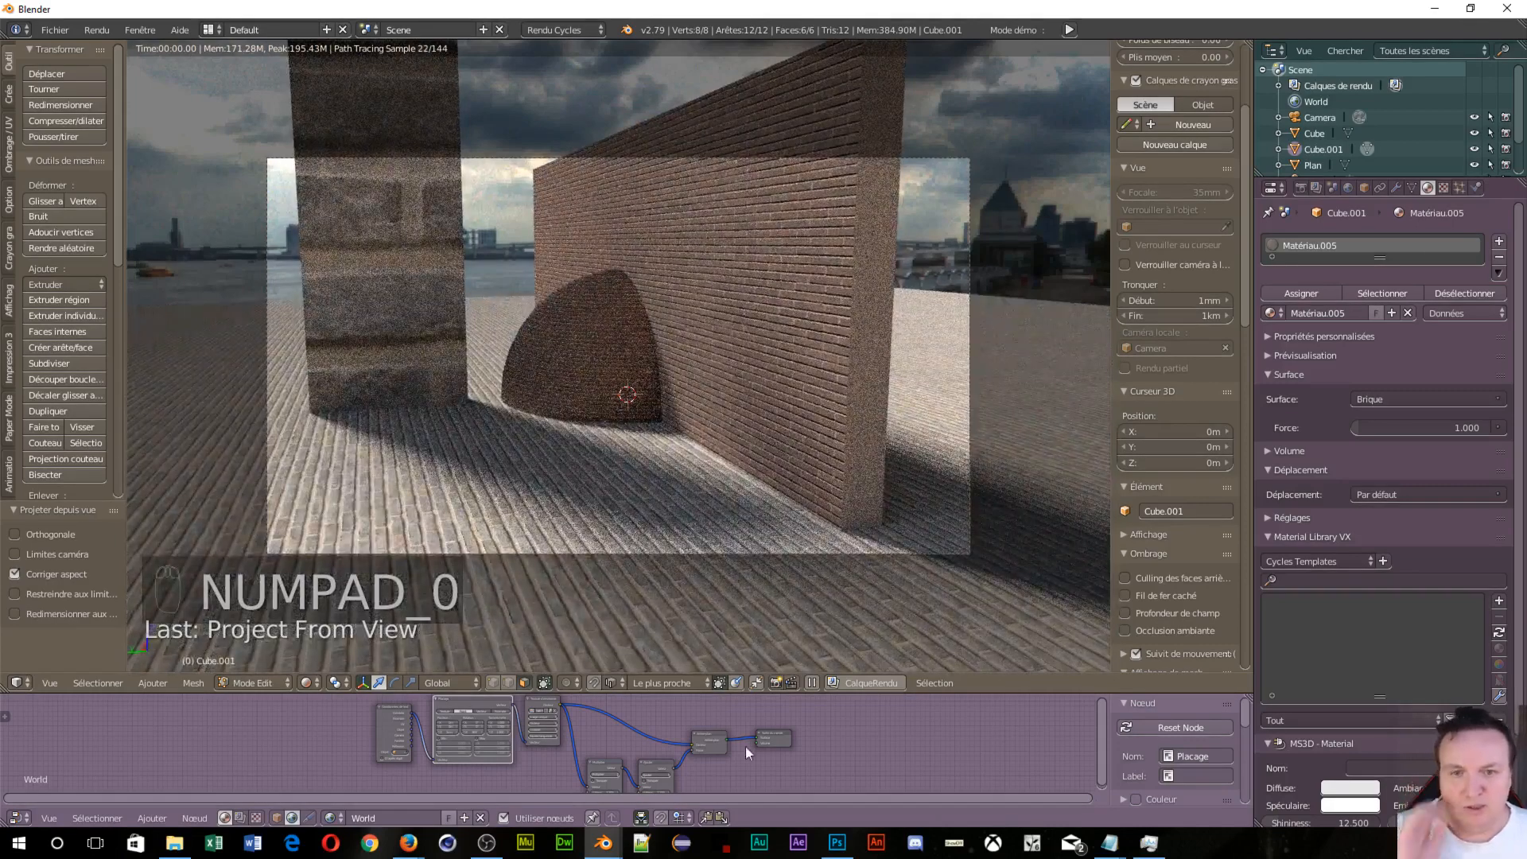
Step: Display the pillar's material nodes and link the Brique group's brique_norm output to the material output's Déplacement input
left_click(275, 817)
scroll(674, 764, "up", 4)
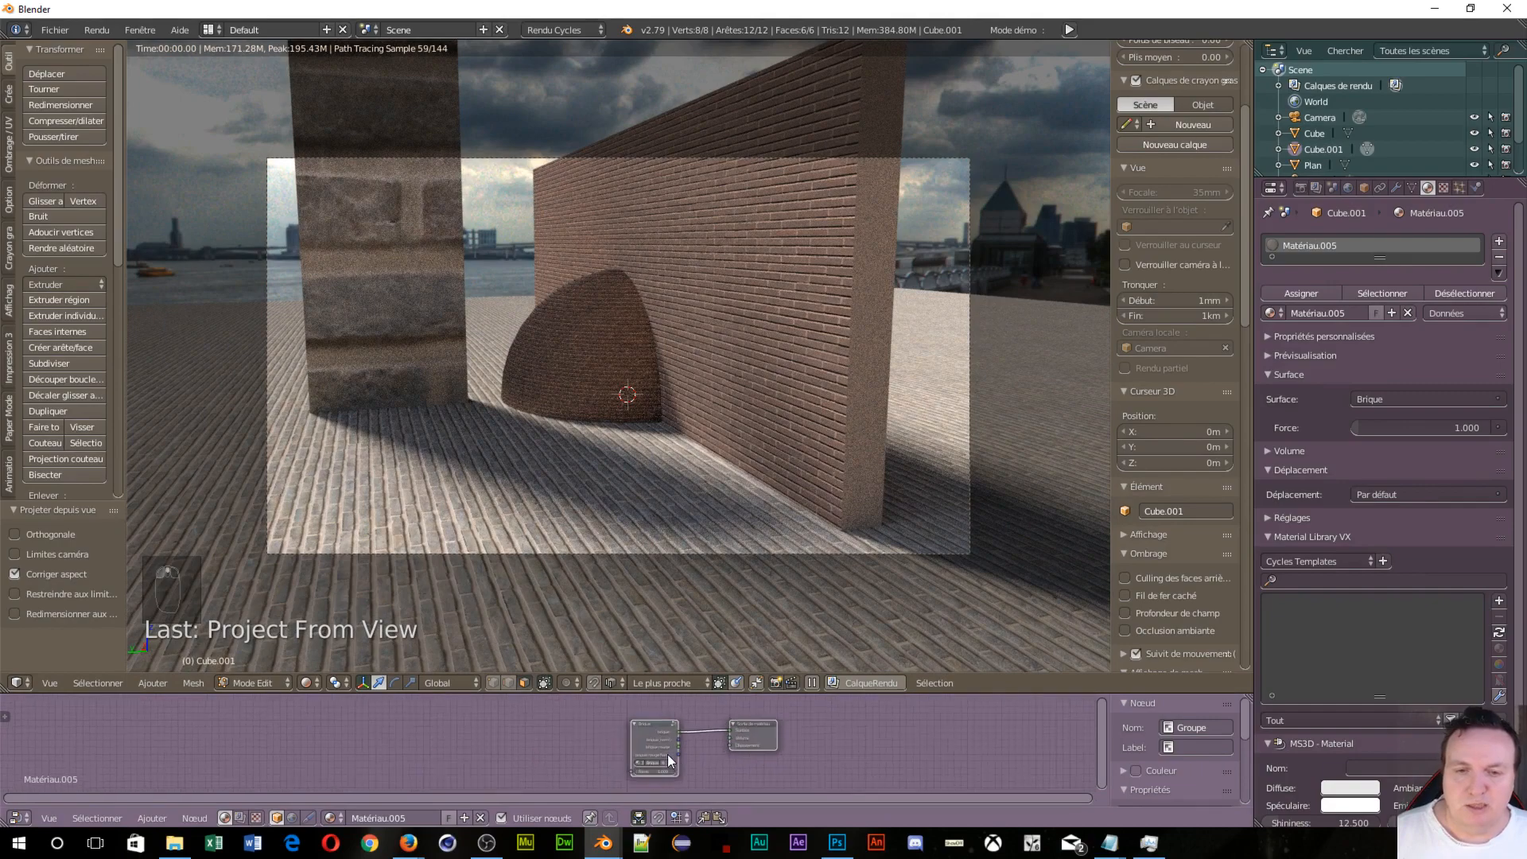
left_click_drag(756, 736, 843, 747)
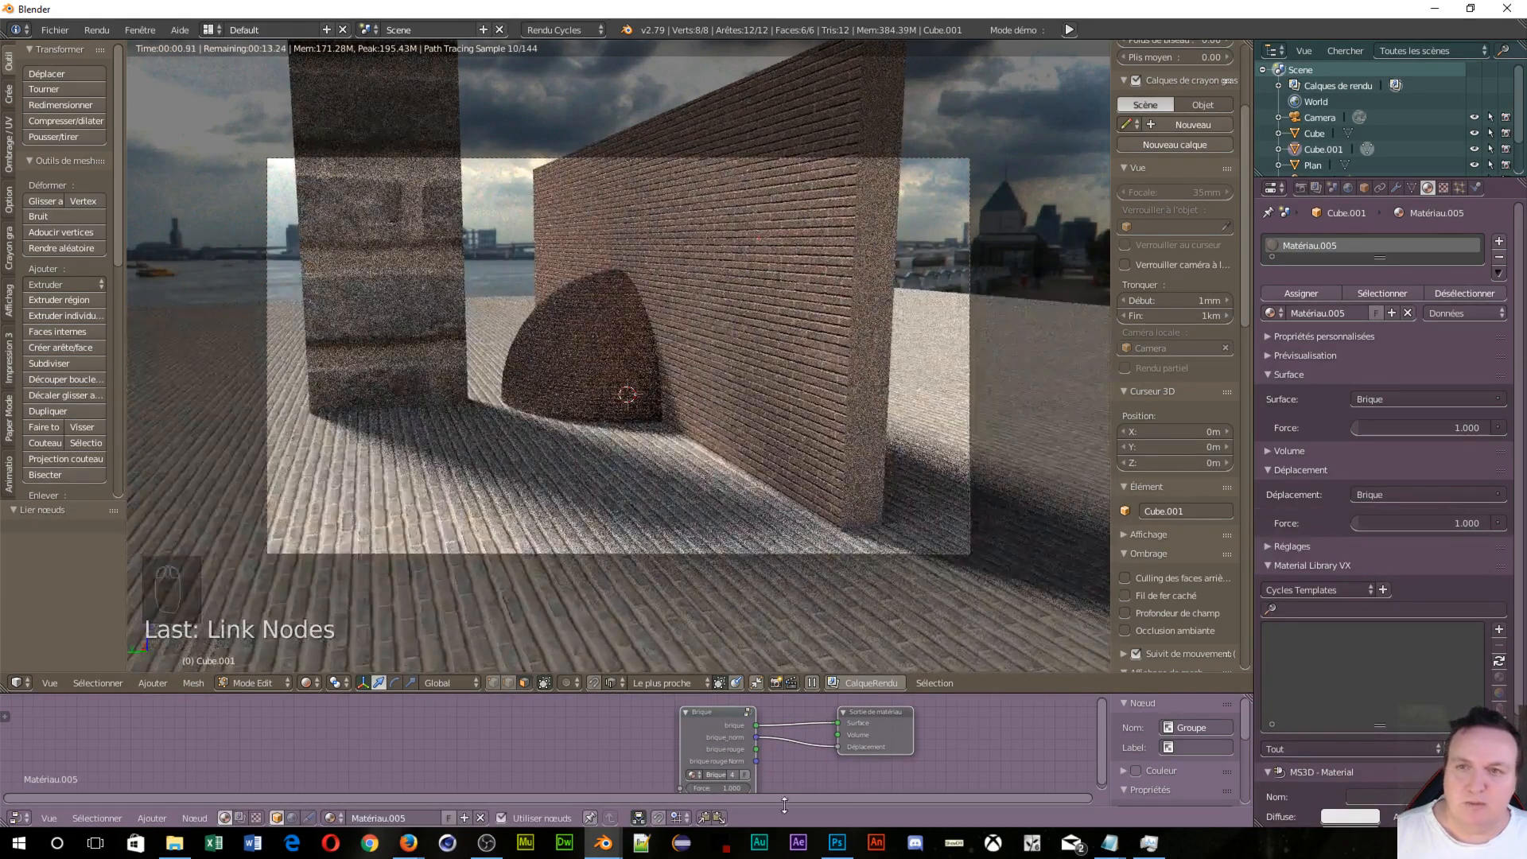
Step: Set the Brique group's Force to 7.750 and check the brick scale on the pillar in the camera view
mouse_move(787, 781)
middle_mouse_down()
mouse_move(753, 718)
mouse_move(760, 767)
mouse_move(794, 785)
middle_mouse_up()
left_click_drag(763, 727, 778, 727)
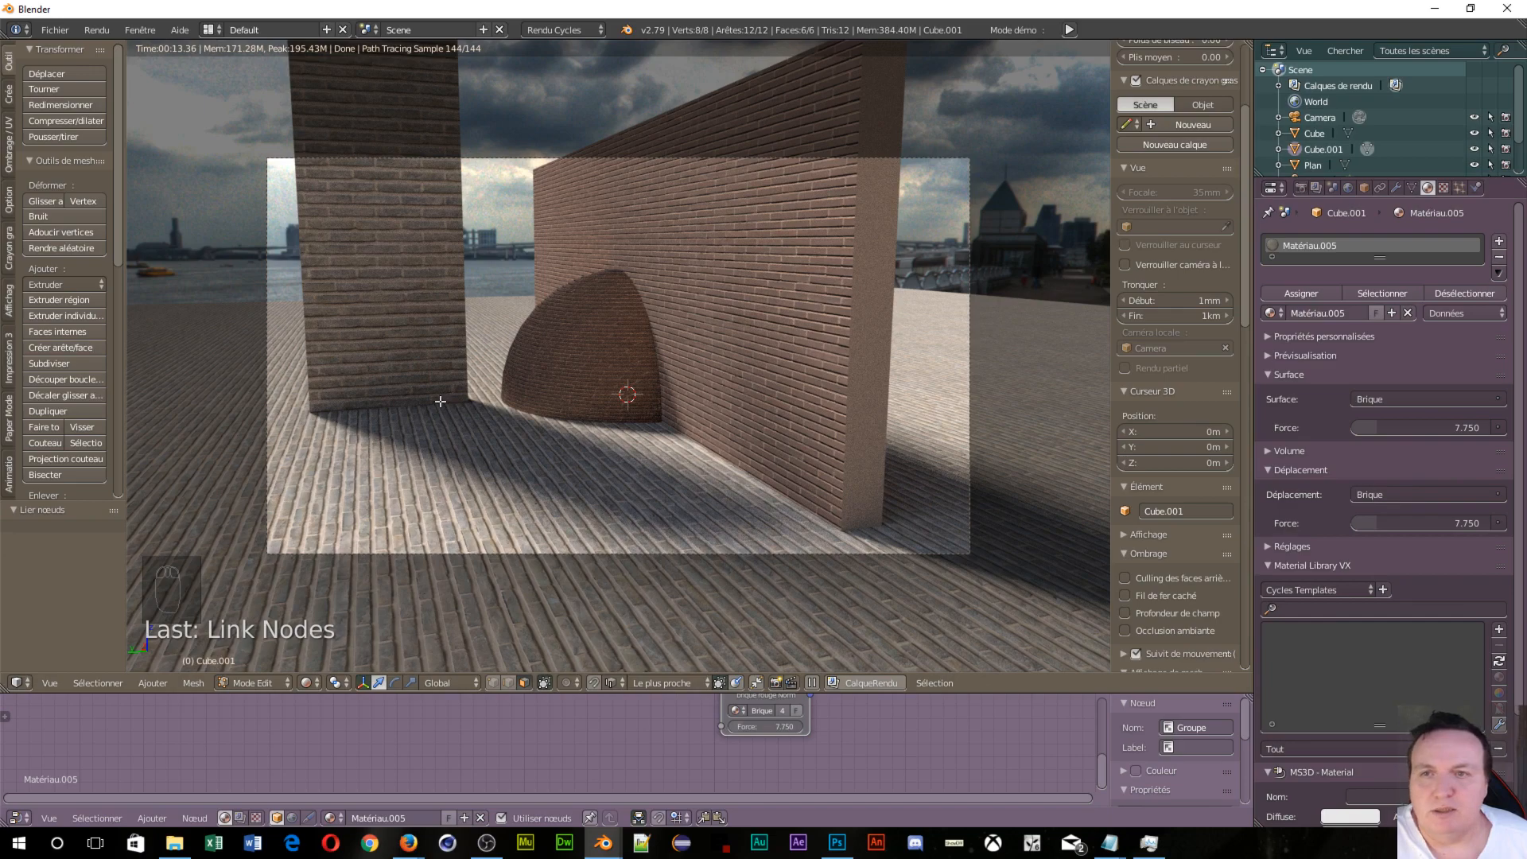
scroll(445, 402, "up", 1)
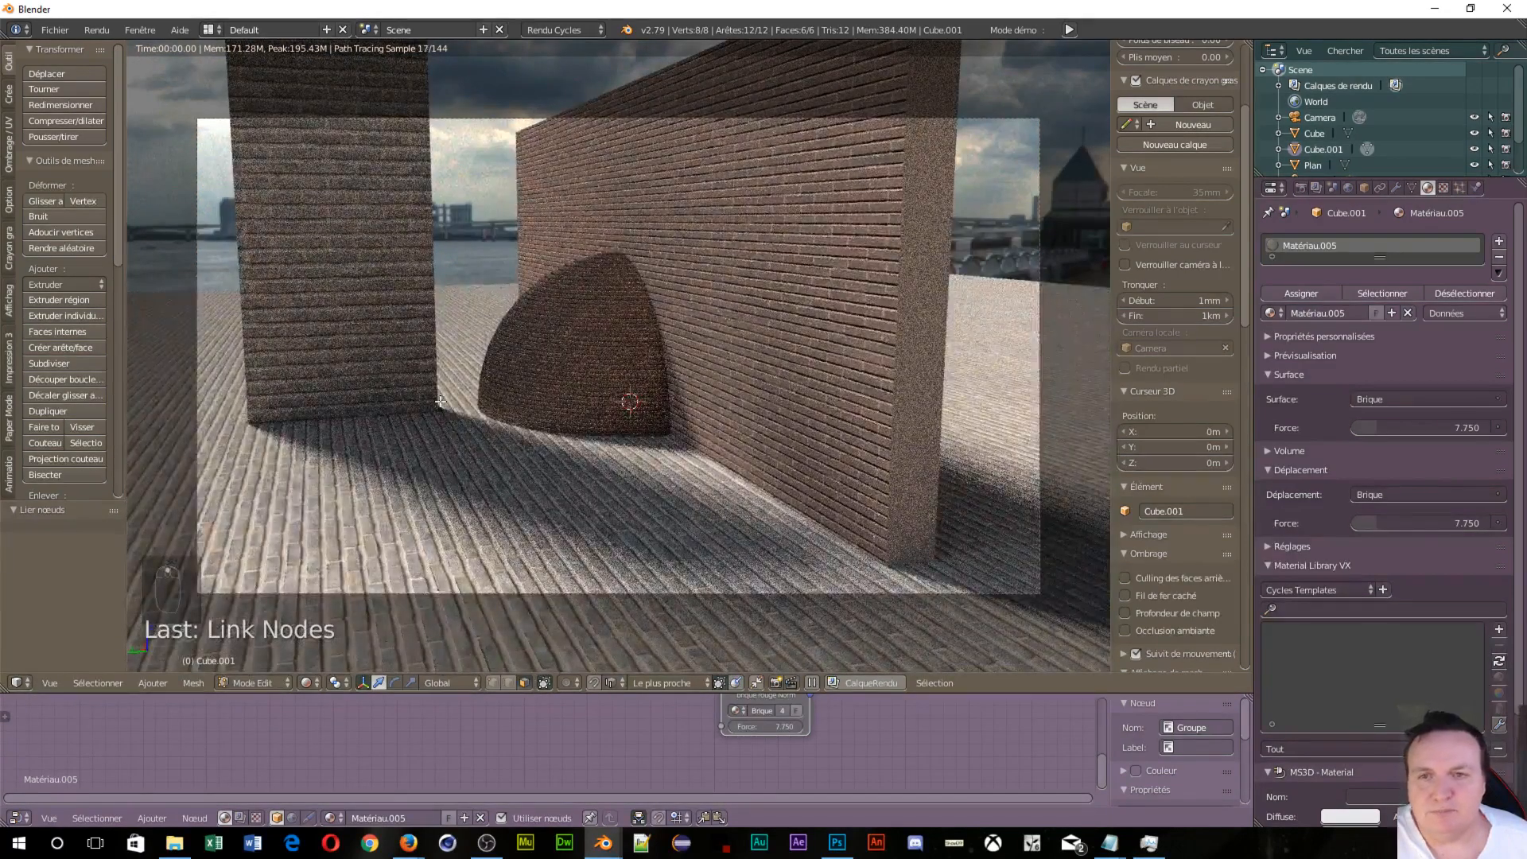